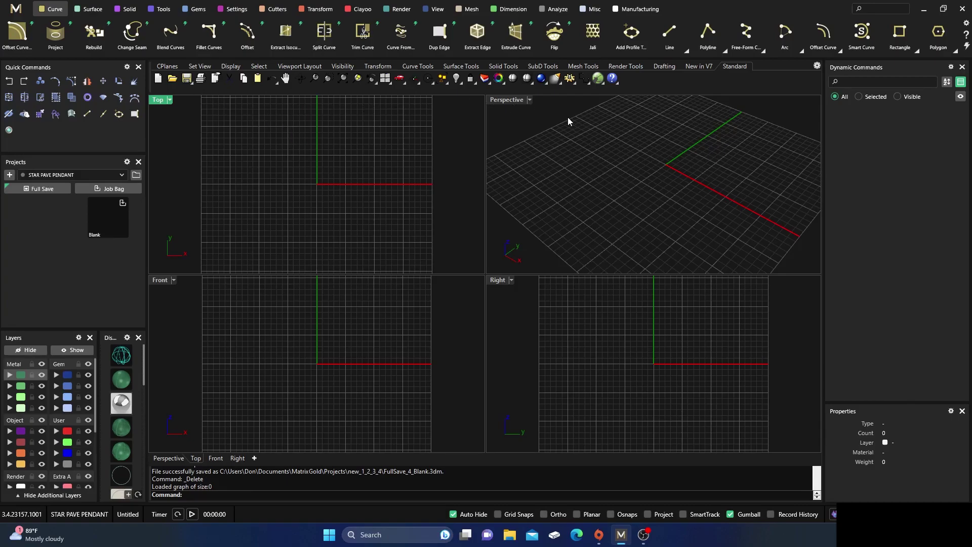
# With 0.1 grid snaps, draw a line on the Creation layer in the Top view, from (0, 15) to (-15, 0) mm.
pyautogui.click(670, 38)
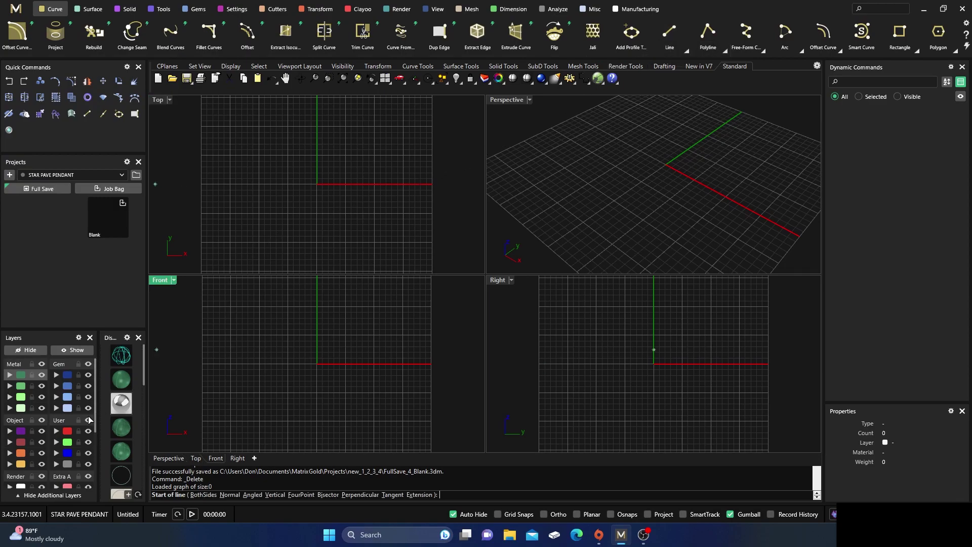
pyautogui.click(27, 463)
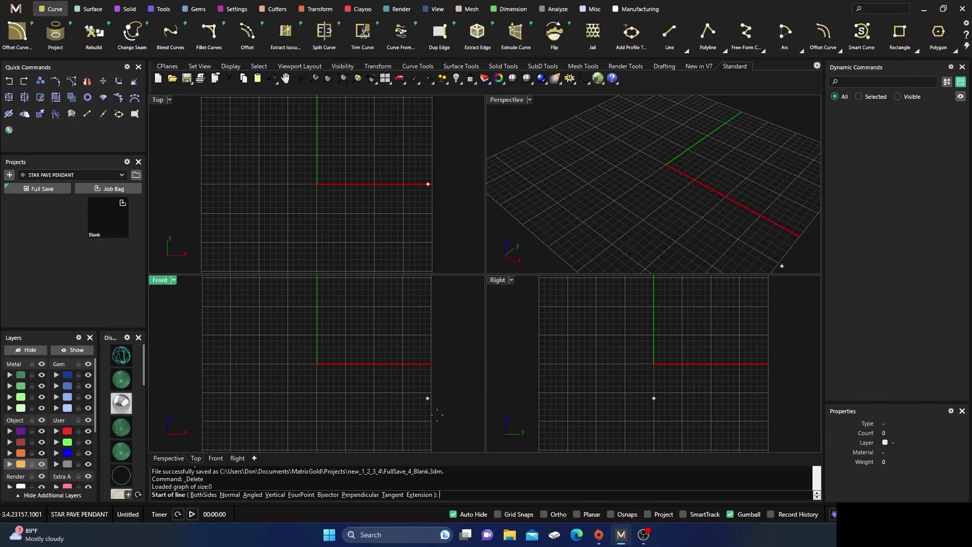
pyautogui.click(498, 514)
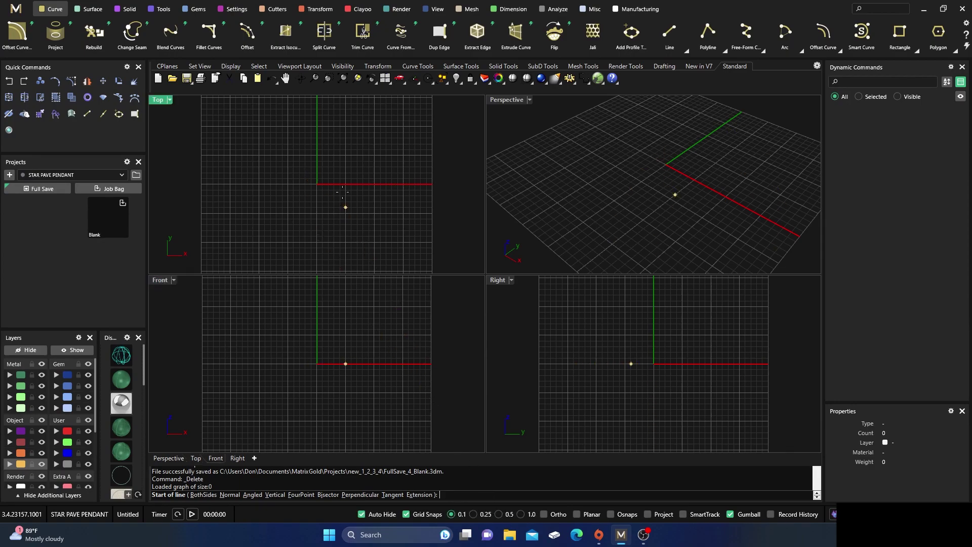
pyautogui.doubleClick(160, 101)
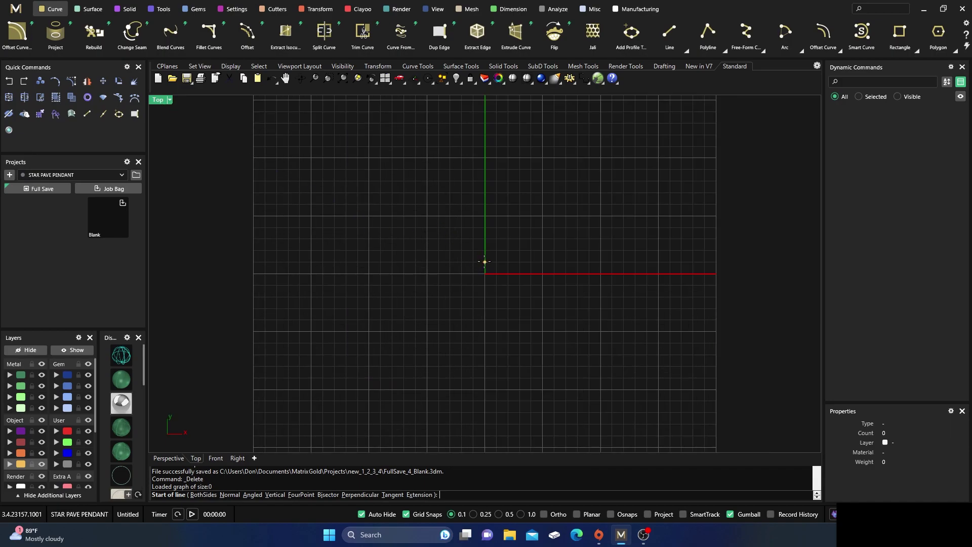
pyautogui.click(484, 100)
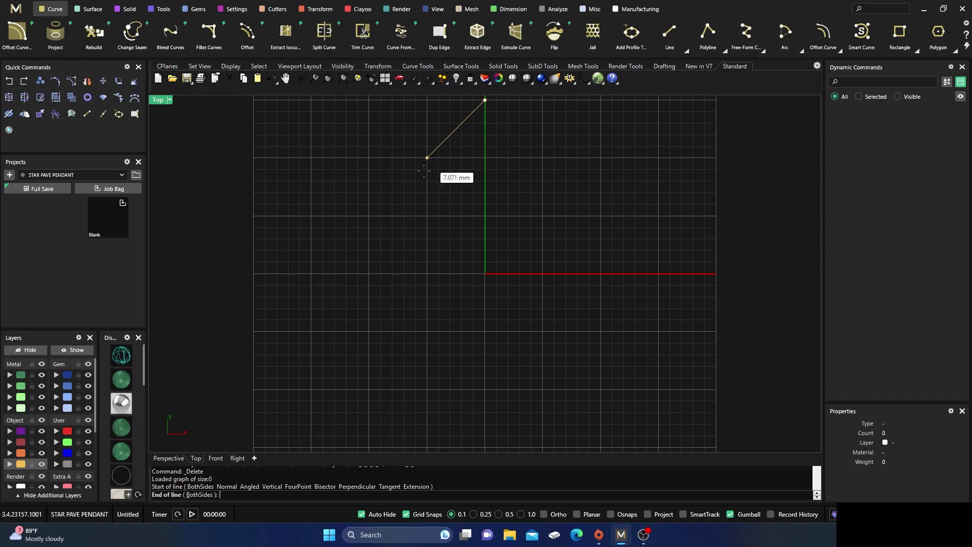
pyautogui.click(311, 272)
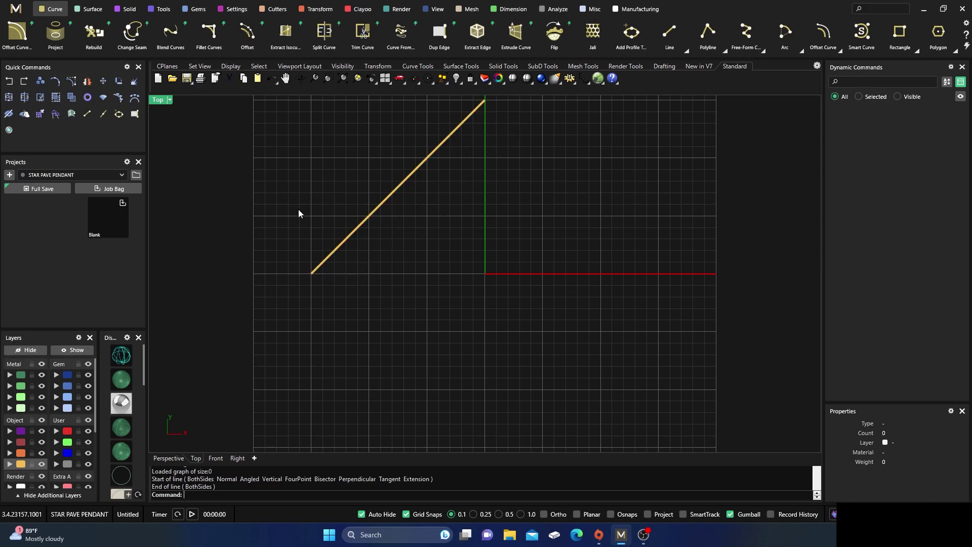
pyautogui.moveTo(424, 247); pyautogui.dragTo(411, 274, button='right')
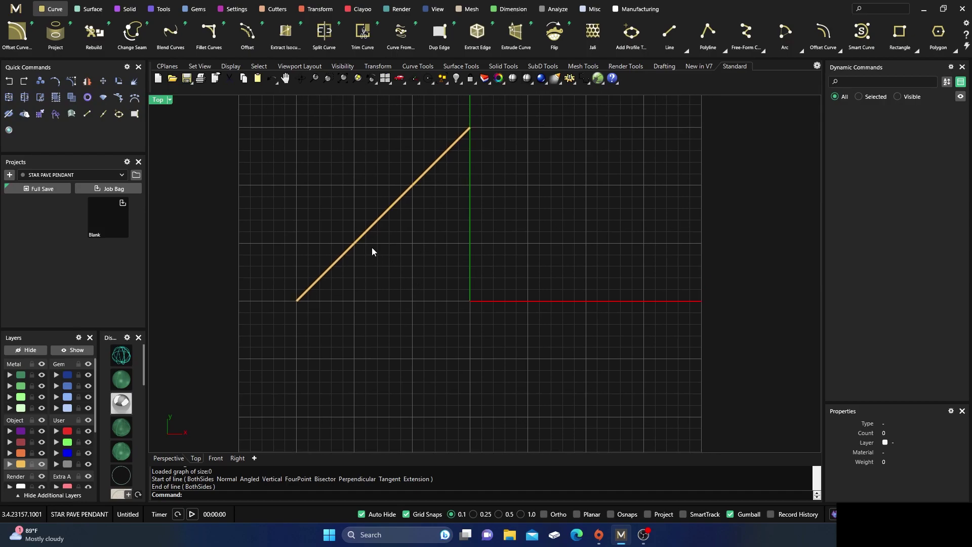
# Rebuild the diagonal line with a point count of 3 and degree 2, deleting the input curve.
pyautogui.click(375, 223)
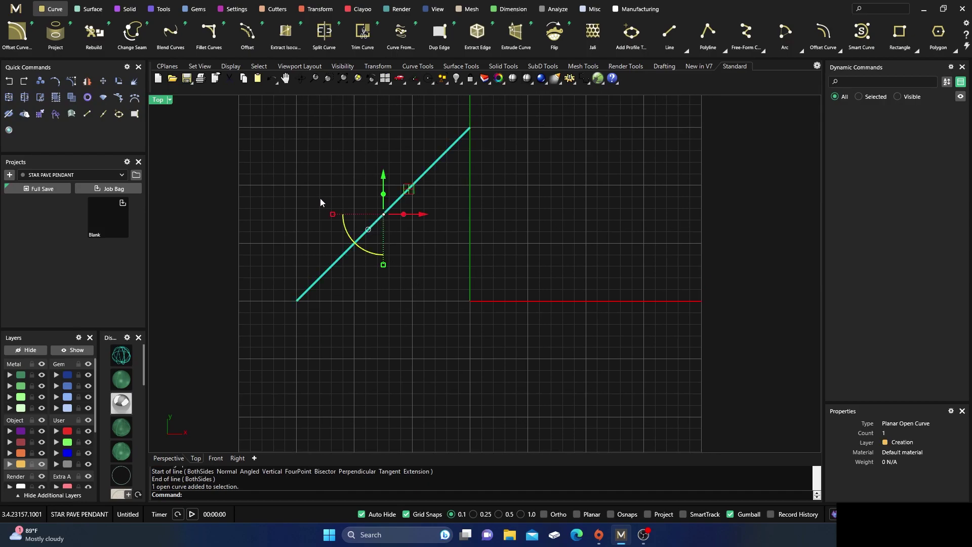
pyautogui.write('Rebuild')
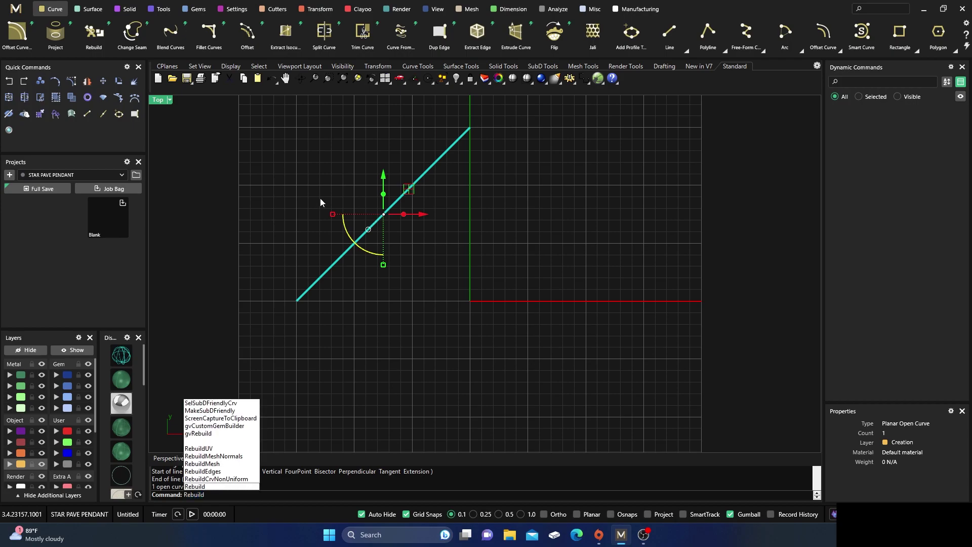
pyautogui.press('Return')
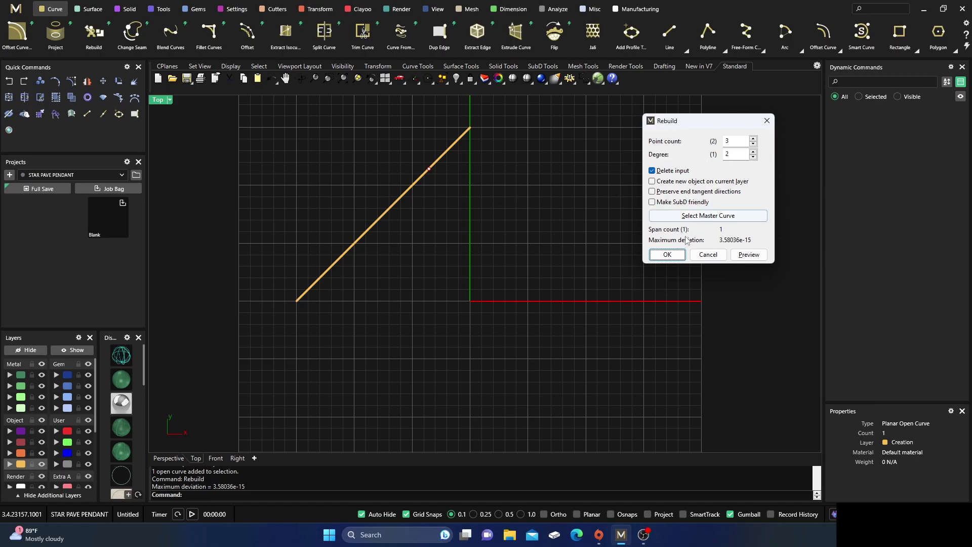
pyautogui.click(667, 255)
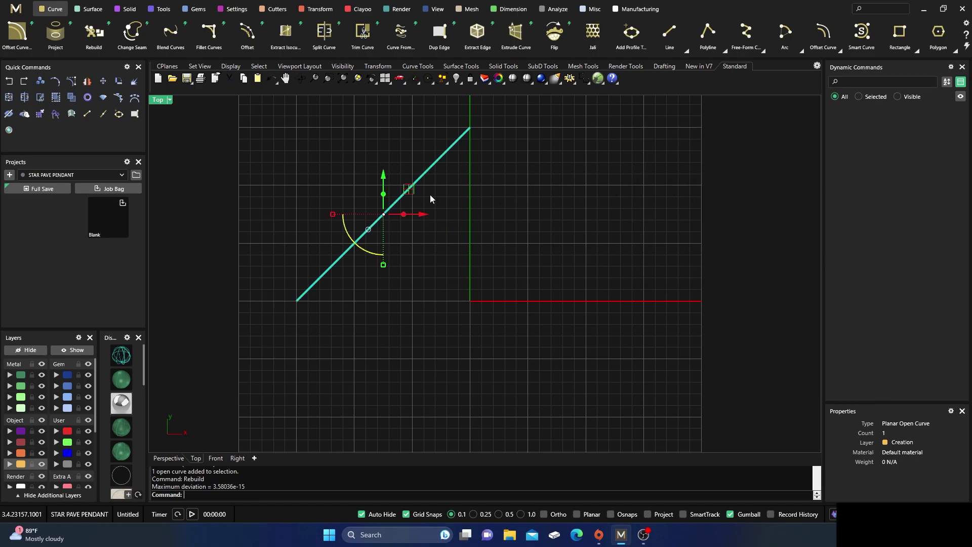
pyautogui.click(278, 145)
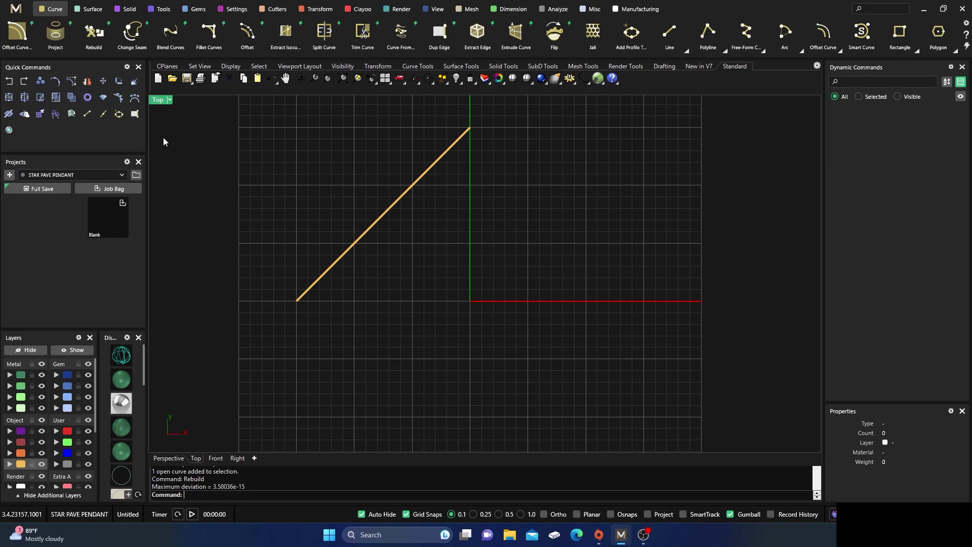
# Show the diagonal line's control points and select the middle one.
pyautogui.moveTo(388, 263); pyautogui.dragTo(336, 217)
pyautogui.click(72, 83)
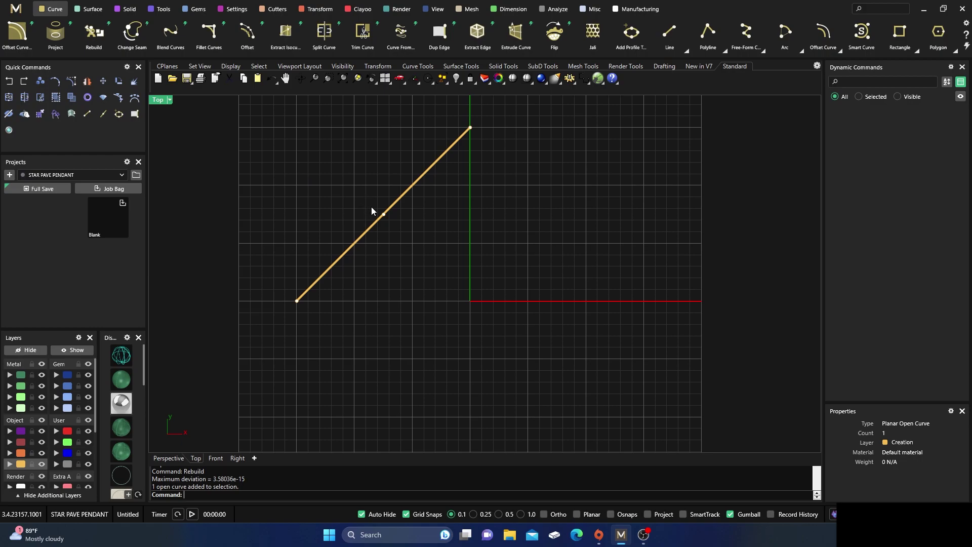
pyautogui.moveTo(372, 204); pyautogui.dragTo(391, 230)
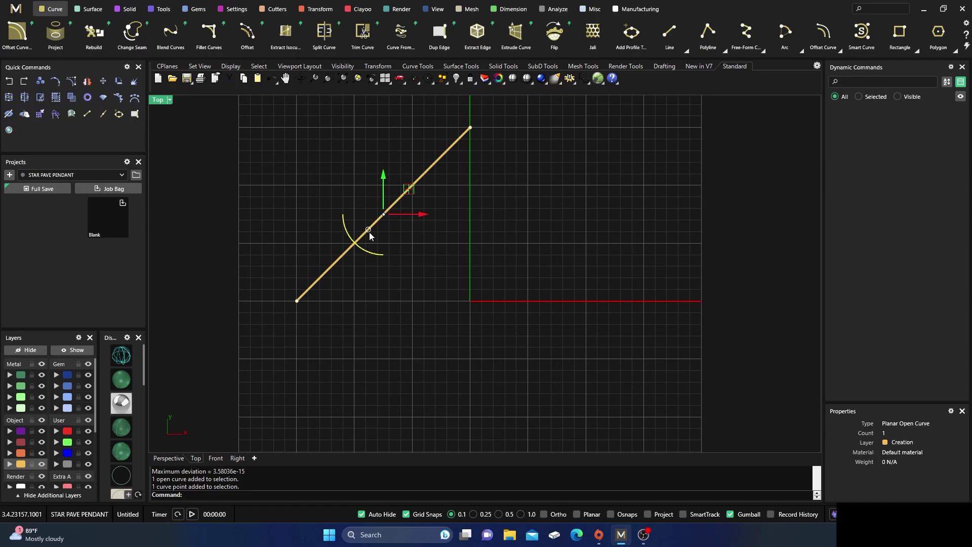
# With grid snaps off and End and Point object snaps on, relocate the gumball to the middle control point, aligning its X axis with the line's upper end.
pyautogui.rightClick(368, 230)
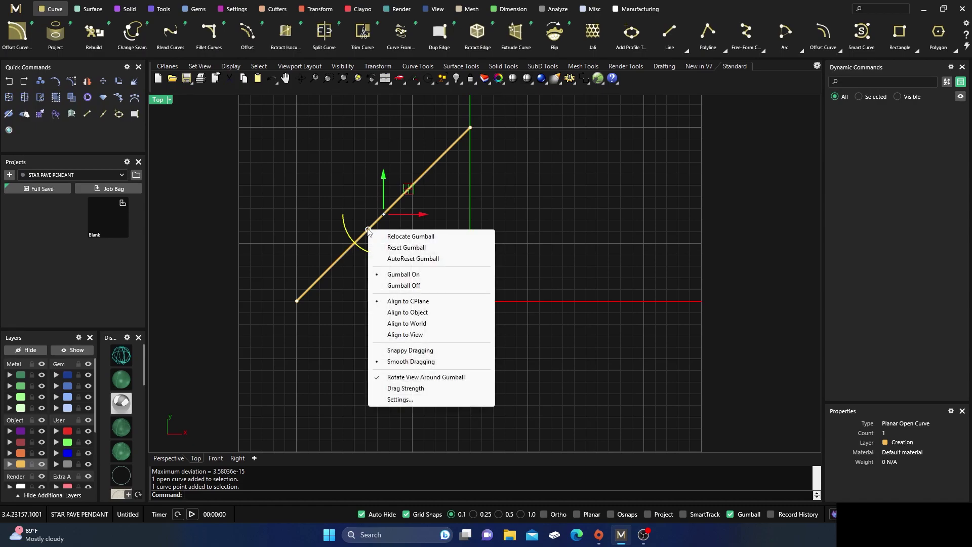
pyautogui.click(400, 238)
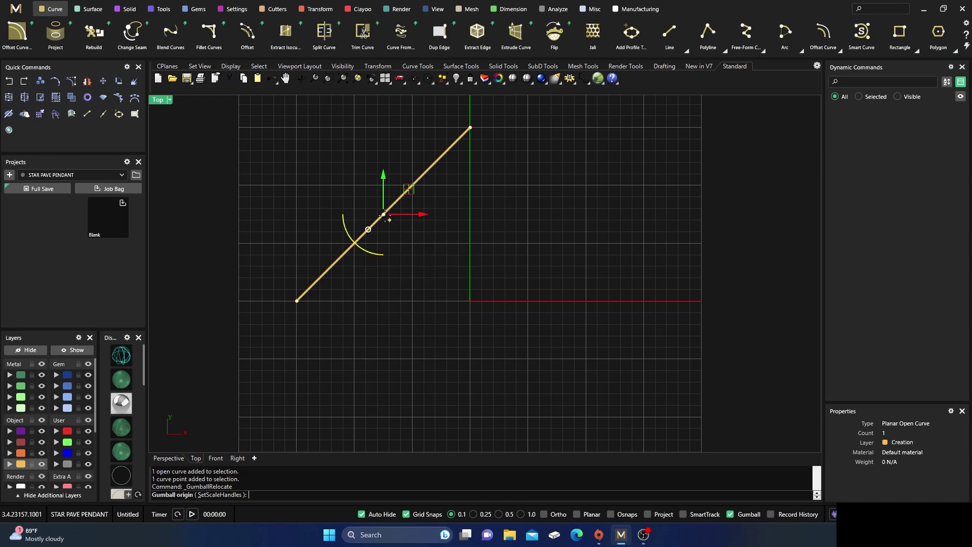
pyautogui.click(406, 514)
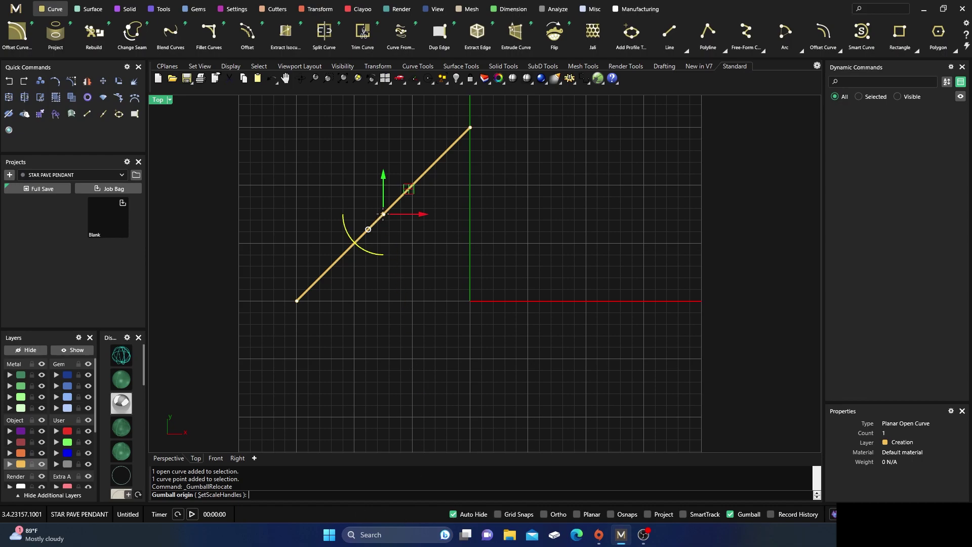
pyautogui.click(611, 514)
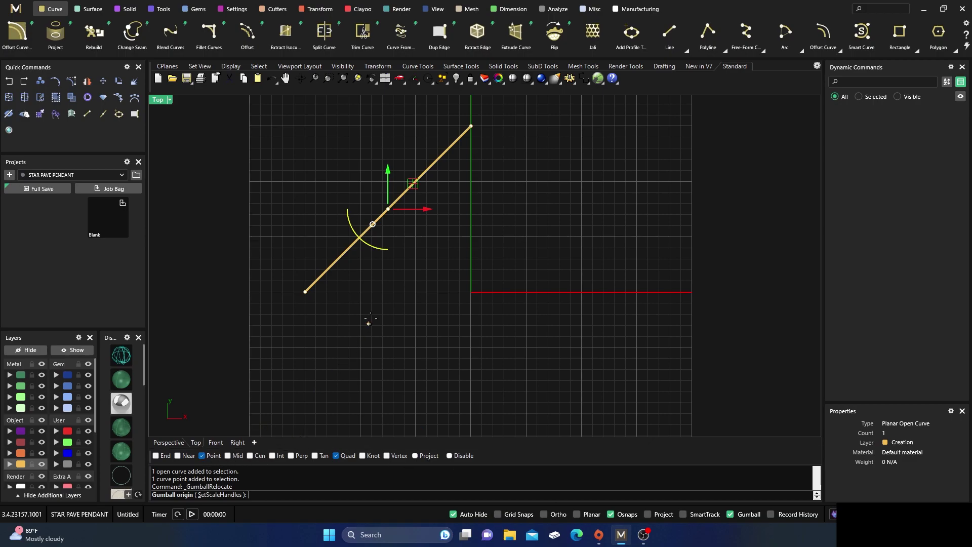
pyautogui.click(156, 455)
pyautogui.click(388, 209)
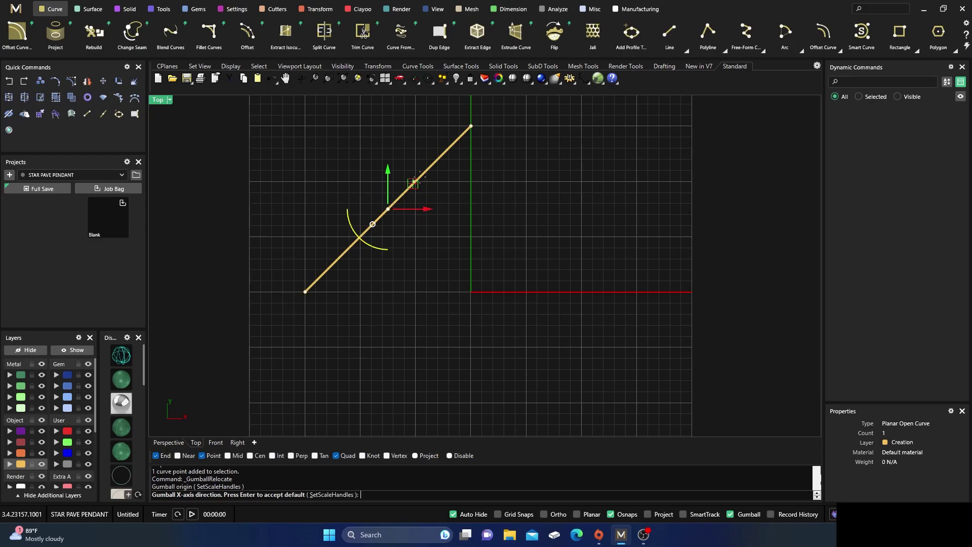
pyautogui.click(468, 125)
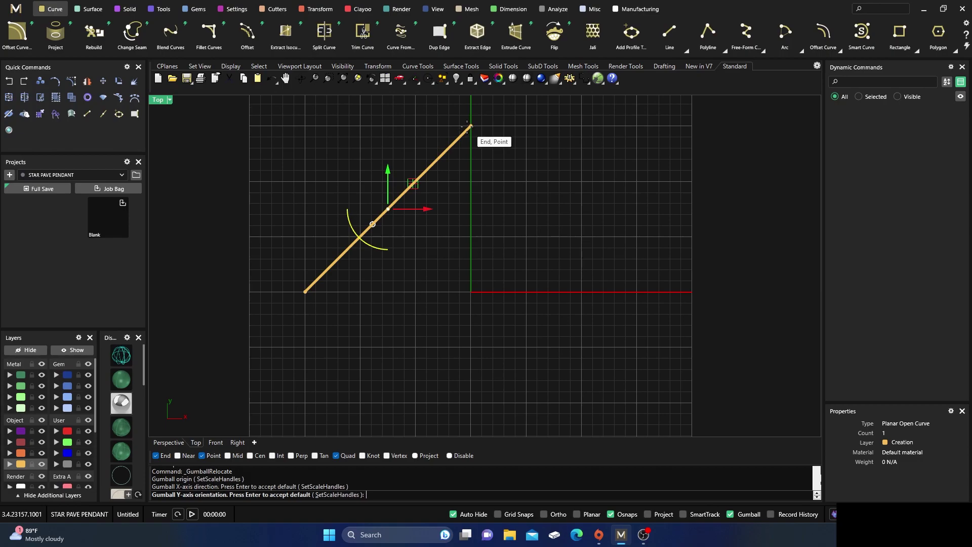
pyautogui.click(440, 180)
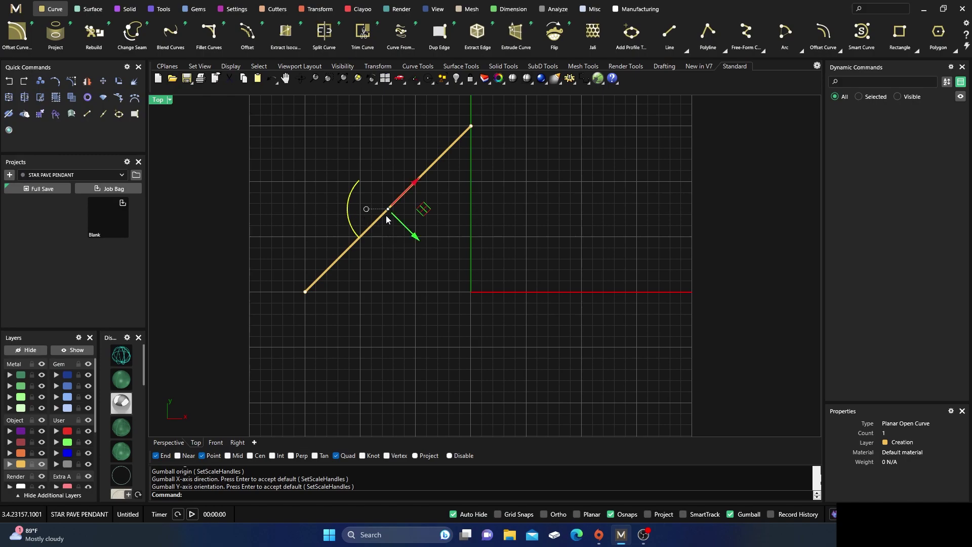
# Move the middle control point perpendicular to the line toward the origin, bending the line into an inward curve, and deselect it.
pyautogui.moveTo(414, 239); pyautogui.dragTo(452, 275)
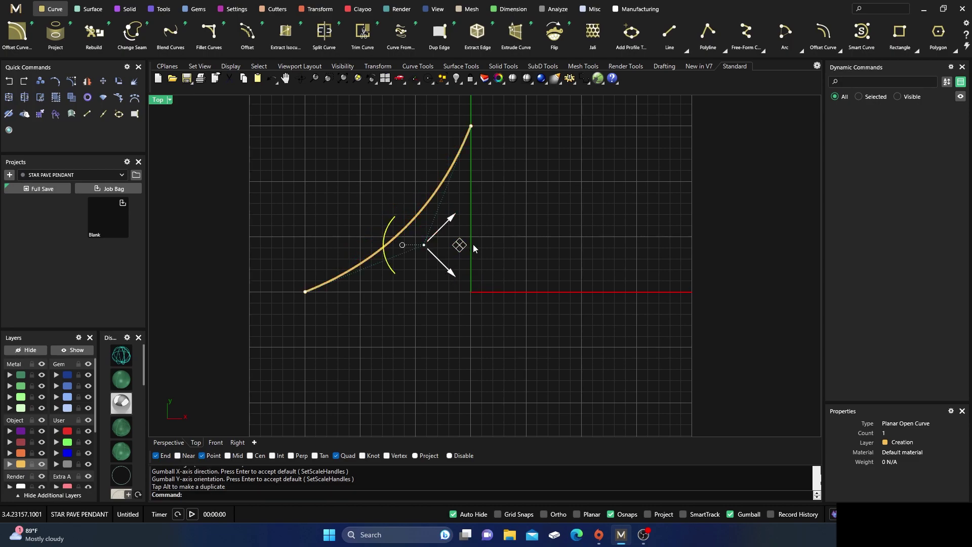
pyautogui.moveTo(525, 250); pyautogui.dragTo(443, 242, button='right')
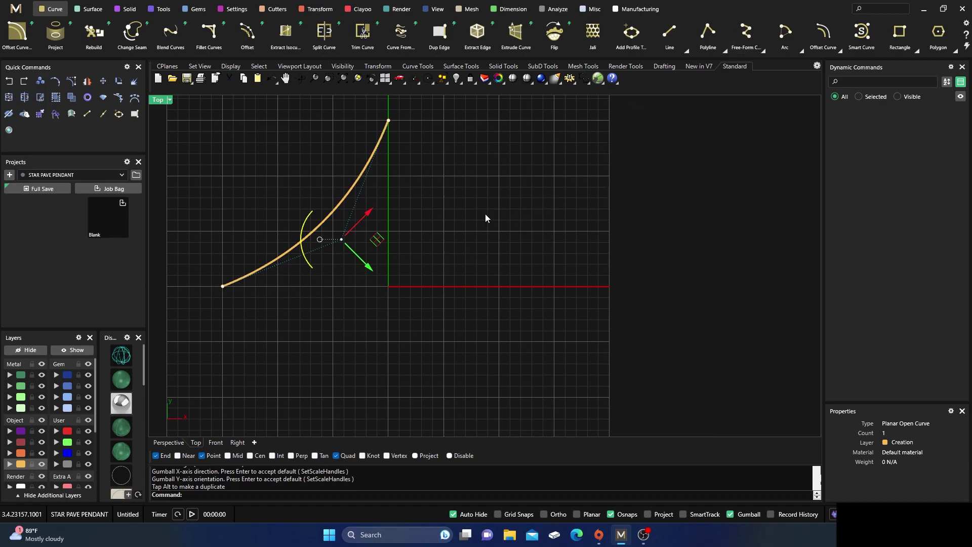
pyautogui.rightClick(470, 243)
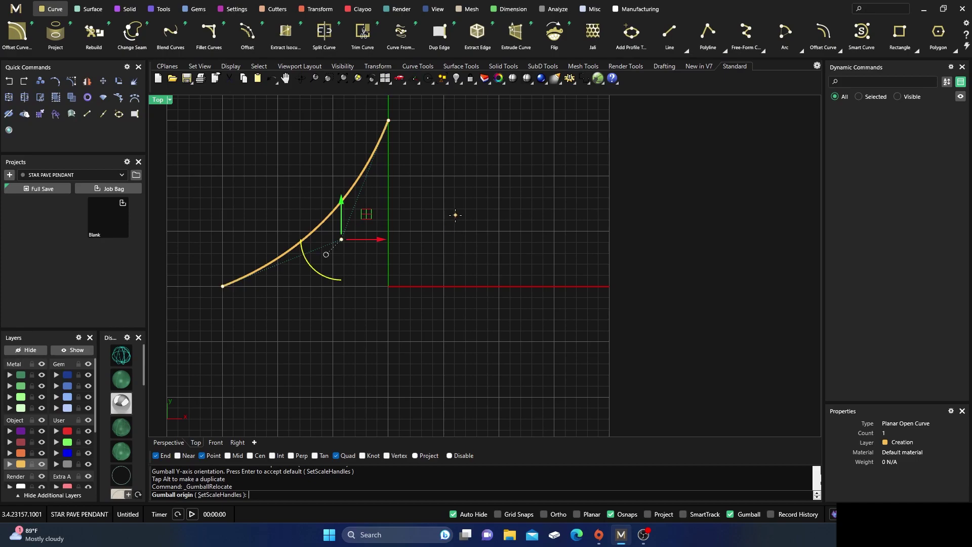
pyautogui.press('Escape')
pyautogui.press('Escape')
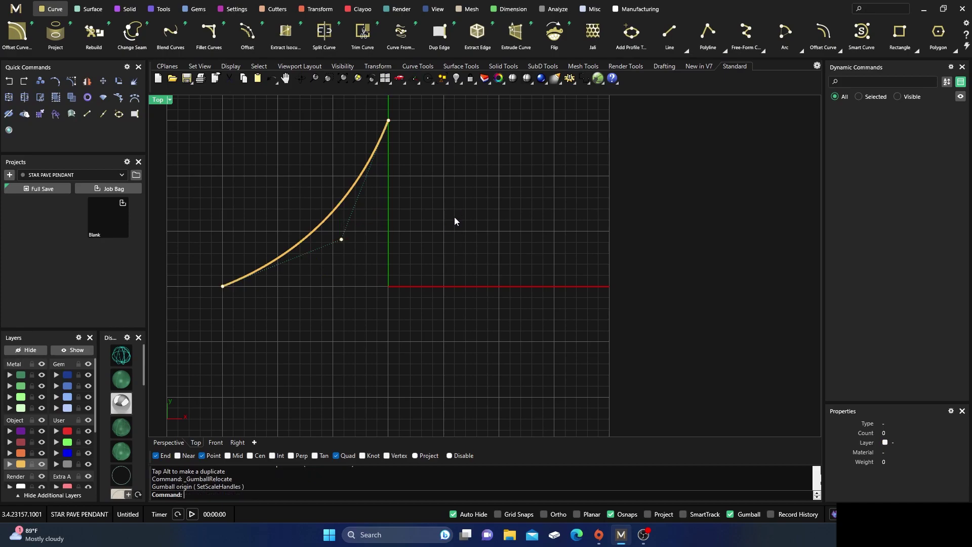
# Mirror the curved line with X Mirror, Y Mirror and Multi enabled to form a four-pointed star outline.
pyautogui.click(344, 202)
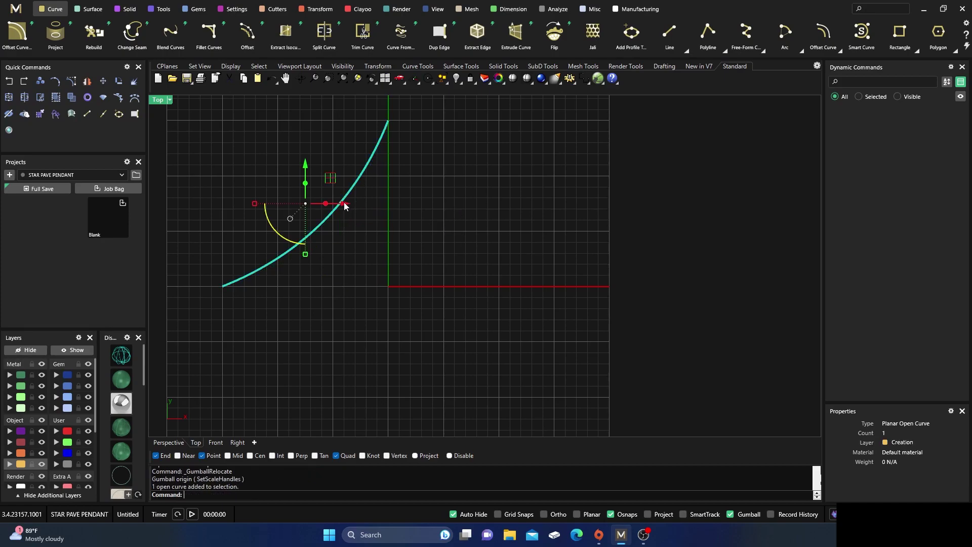
pyautogui.click(313, 11)
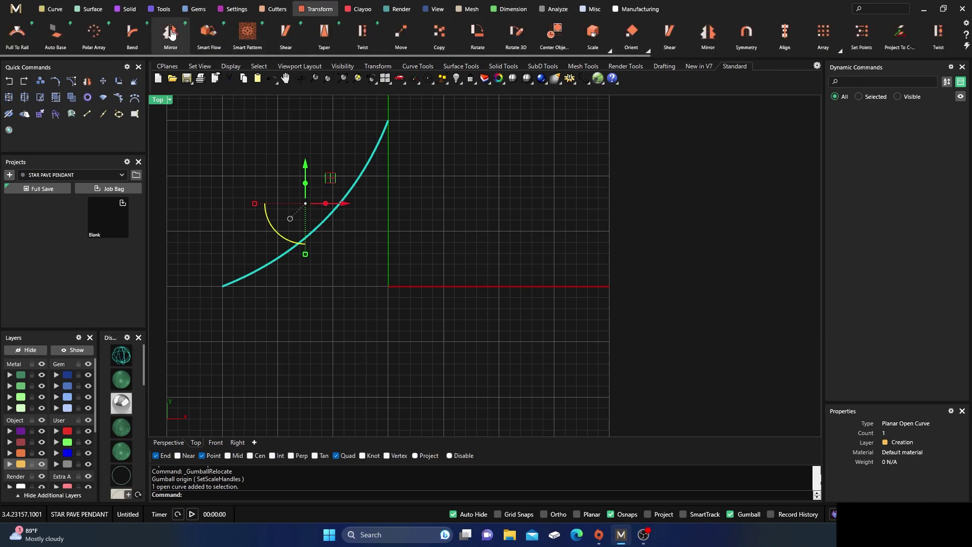
pyautogui.click(170, 31)
pyautogui.click(955, 171)
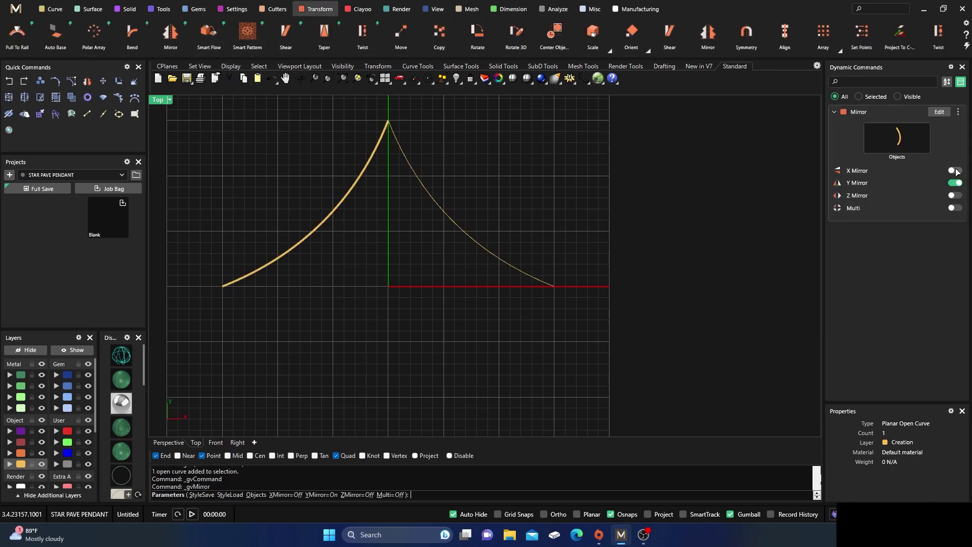
pyautogui.click(955, 208)
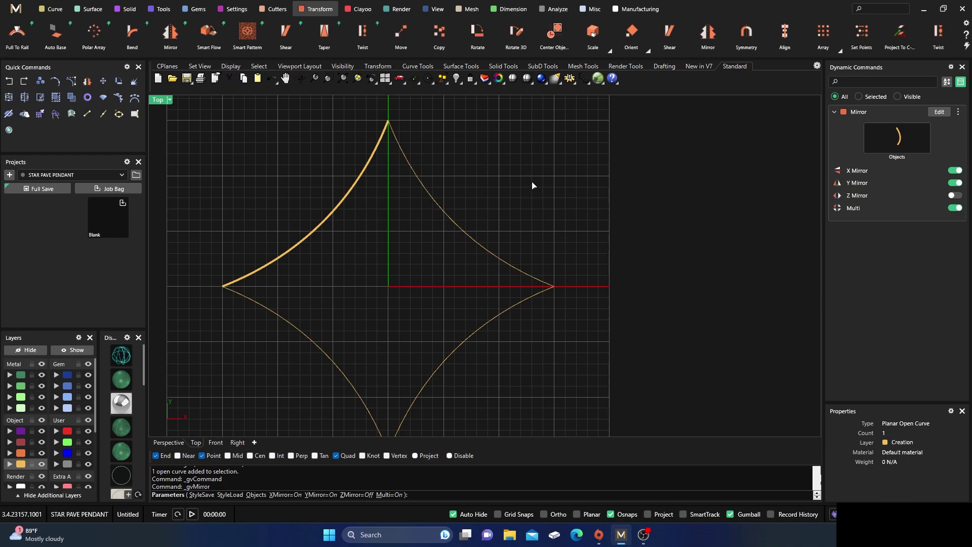
pyautogui.press('Return')
# Select the four mirrored curves and join them into one closed star outline.
pyautogui.scroll(-5, 527, 186)
pyautogui.moveTo(333, 150); pyautogui.dragTo(552, 315)
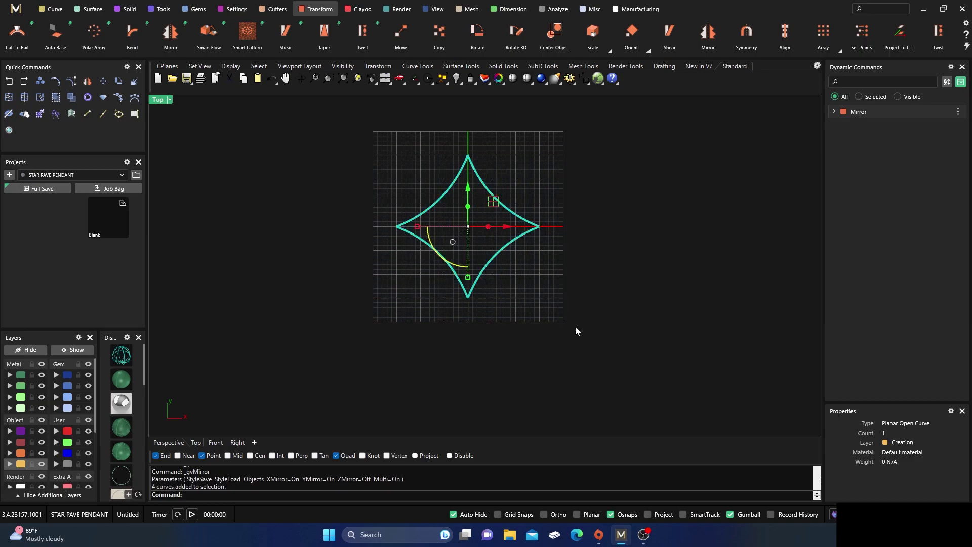
pyautogui.click(39, 114)
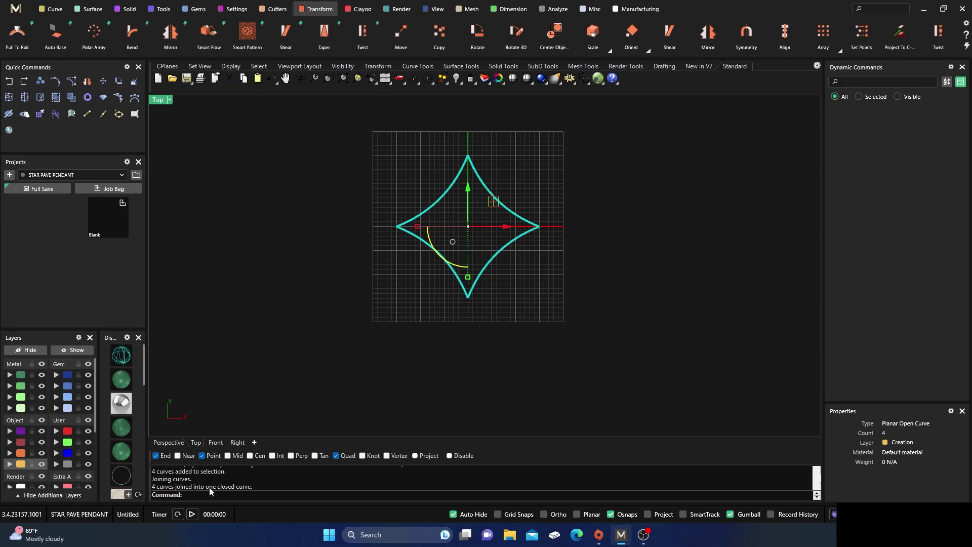
pyautogui.moveTo(377, 287); pyautogui.dragTo(356, 302, button='right')
pyautogui.click(372, 183)
# Check the joined star outline's curve type and count in its object properties.
pyautogui.scroll(3, 445, 217)
pyautogui.scroll(2, 445, 217)
pyautogui.click(407, 197)
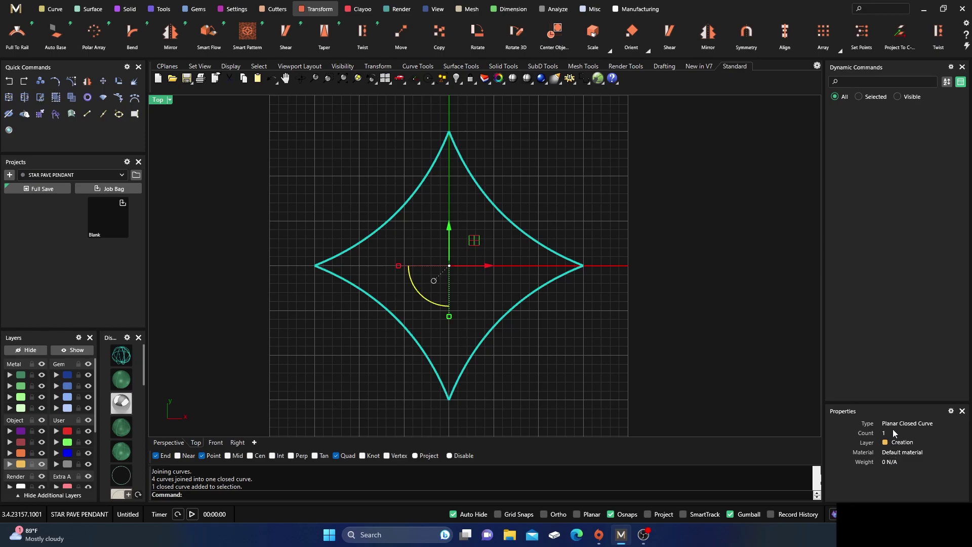
pyautogui.click(572, 170)
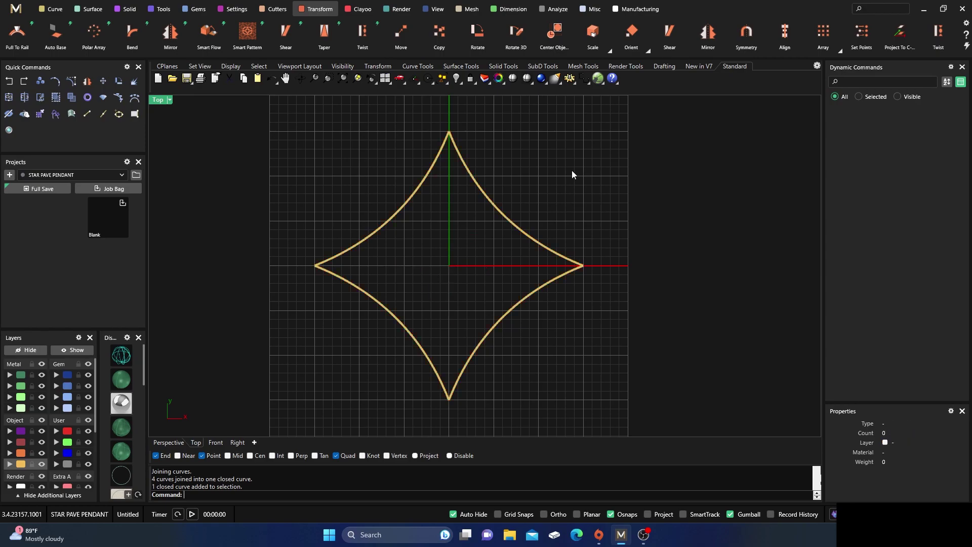
pyautogui.moveTo(572, 170); pyautogui.dragTo(544, 169, button='right')
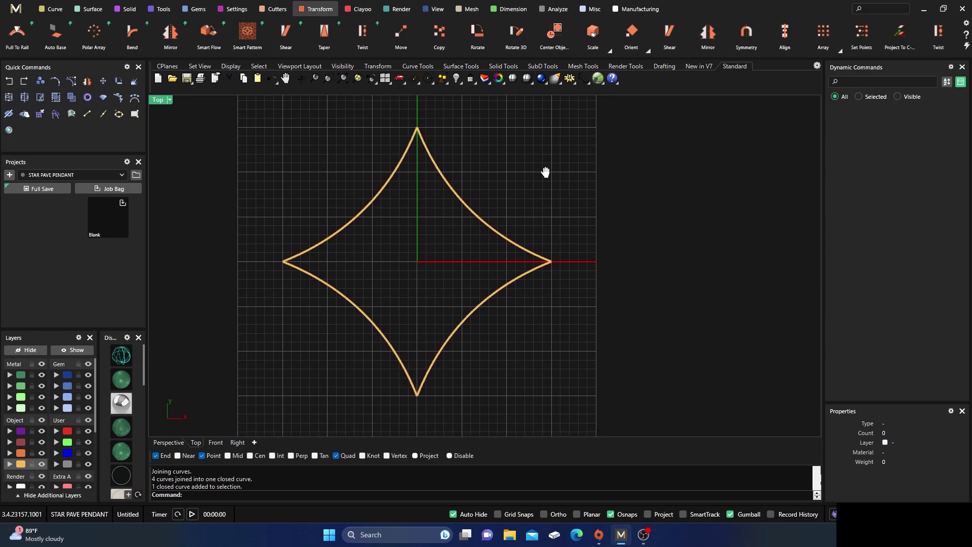
# Create a planar surface from the closed star outline and delete the duplicate surface.
pyautogui.click(447, 183)
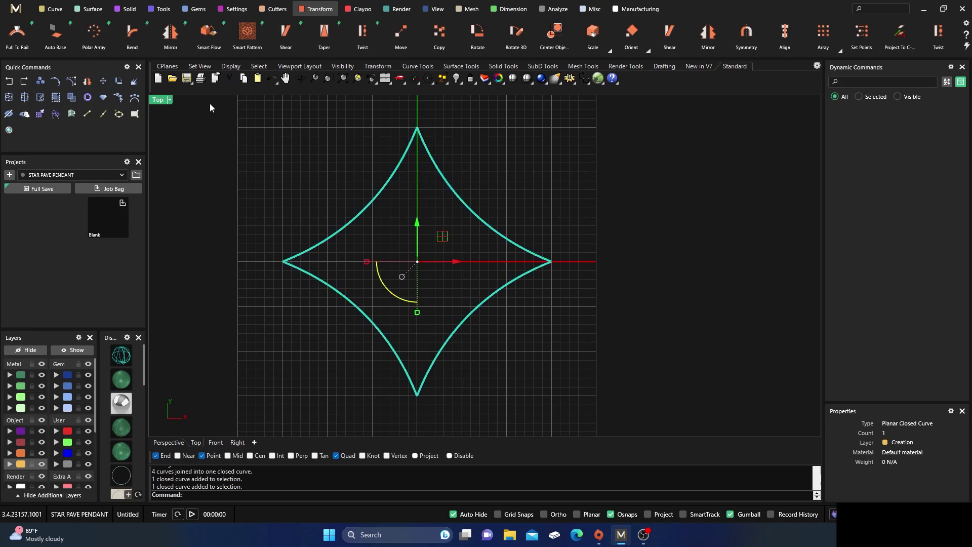
pyautogui.click(90, 9)
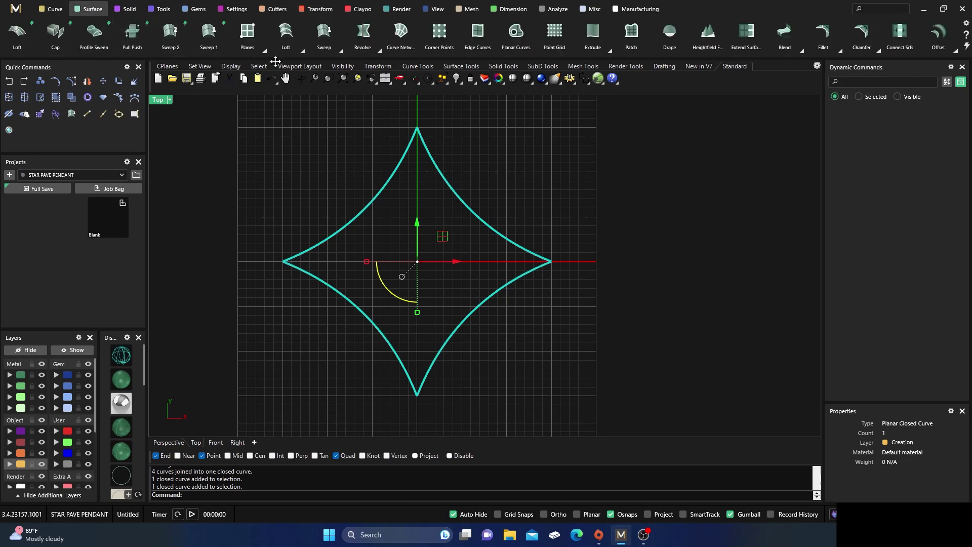
pyautogui.rightClick(490, 161)
pyautogui.click(418, 197)
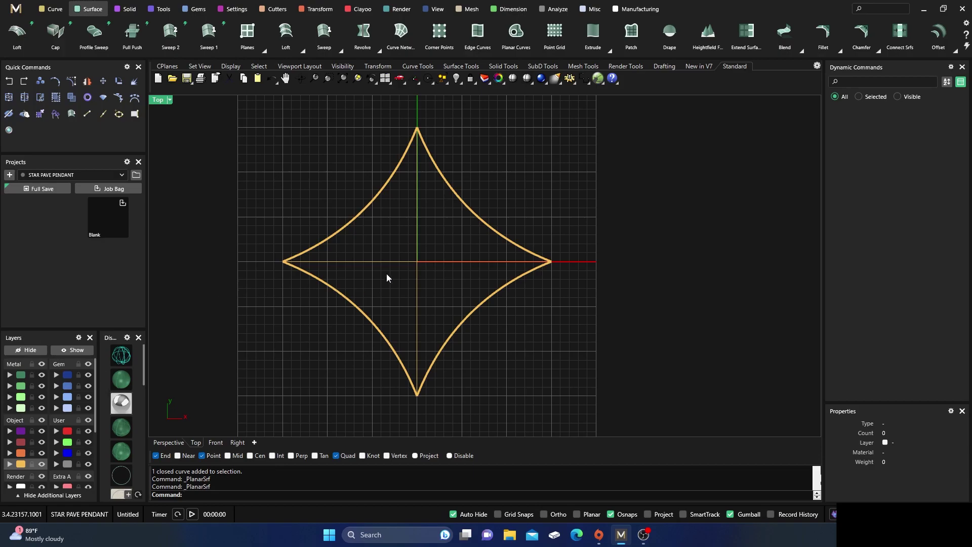
pyautogui.click(388, 258)
pyautogui.click(412, 287)
pyautogui.press('Delete')
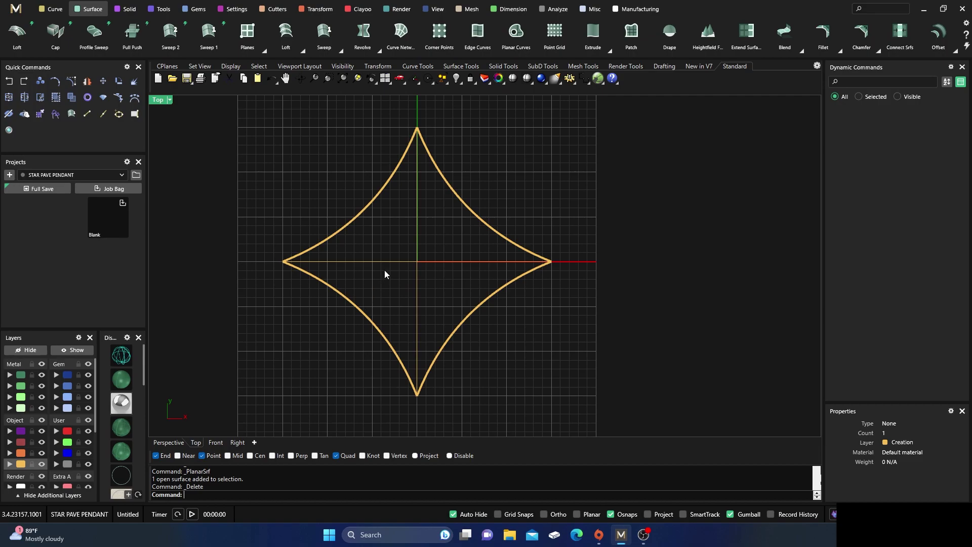
# Move the star surface to the Metal 01 layer and switch the viewport to a shaded display.
pyautogui.click(389, 265)
pyautogui.click(420, 291)
pyautogui.click(12, 376)
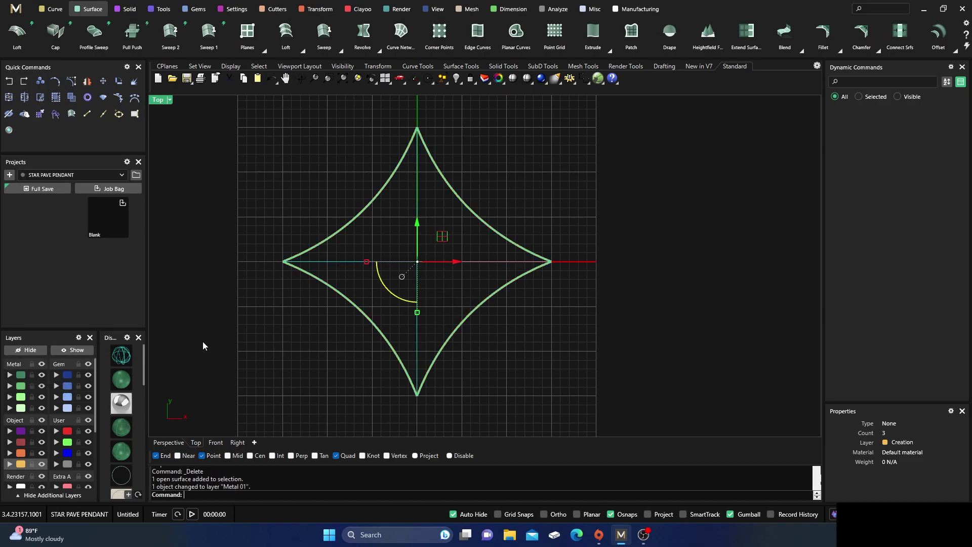
pyautogui.click(122, 378)
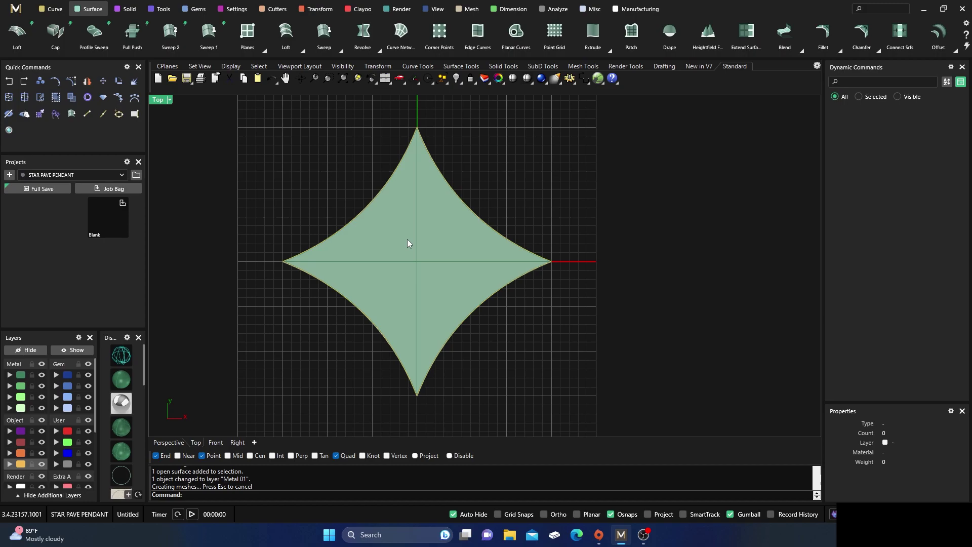
pyautogui.moveTo(532, 213); pyautogui.dragTo(568, 212, button='right')
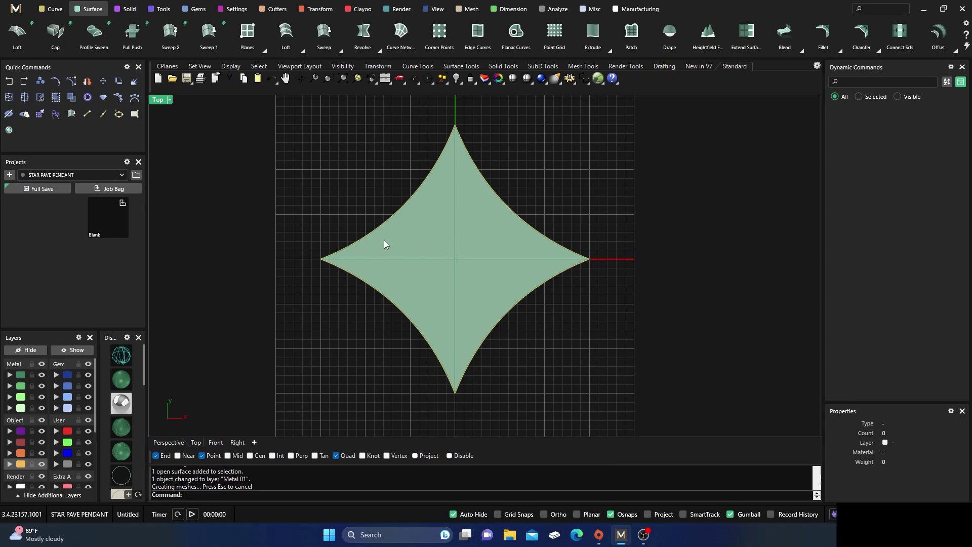
pyautogui.moveTo(312, 178); pyautogui.dragTo(285, 185, button='right')
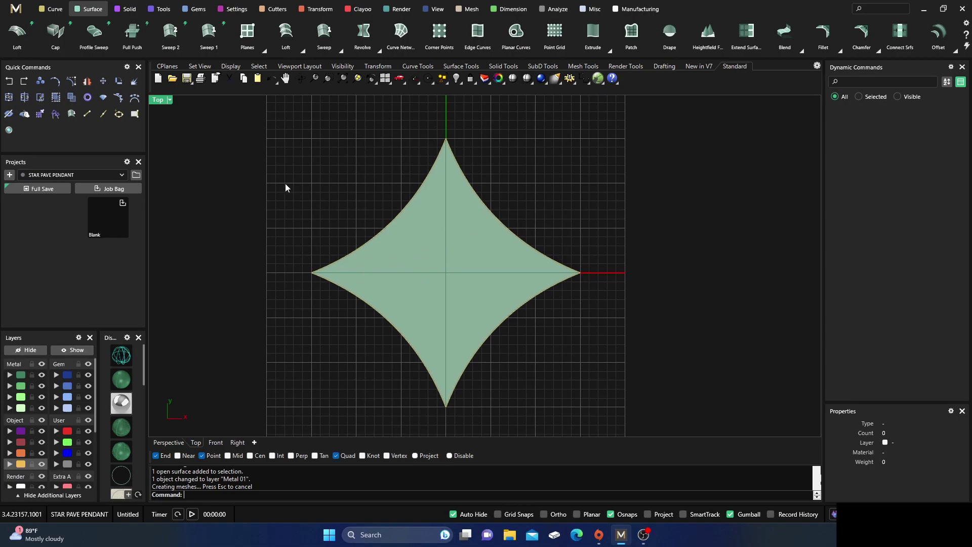
pyautogui.moveTo(270, 152); pyautogui.dragTo(289, 171, button='right')
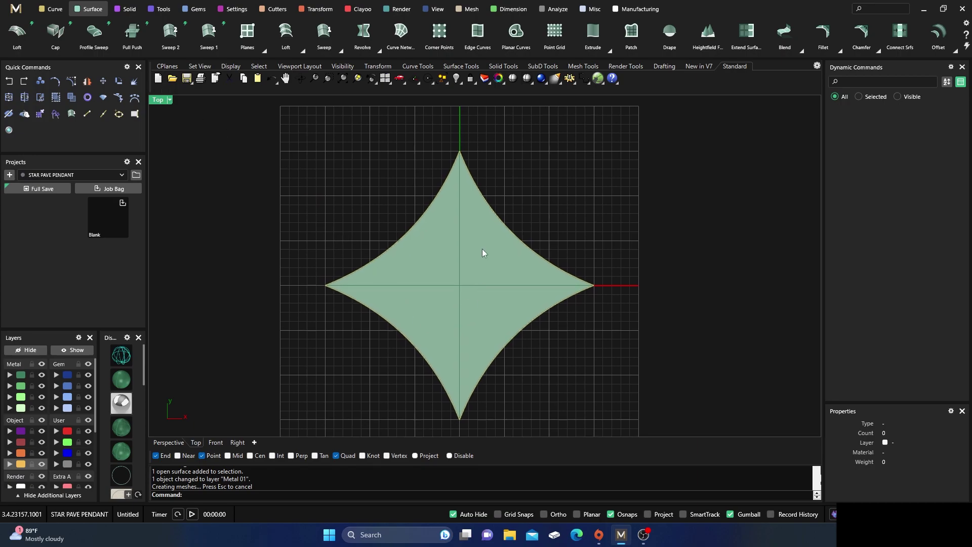
pyautogui.moveTo(443, 316); pyautogui.dragTo(451, 308, button='right')
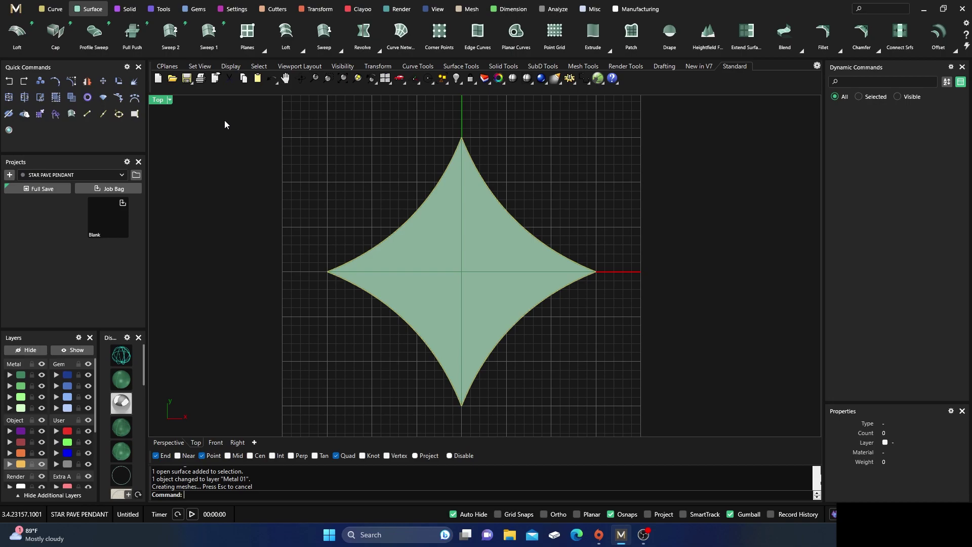
# Draw a horizontal line between the star's left and right tips, and return the viewport to wireframe display.
pyautogui.click(55, 9)
pyautogui.click(669, 32)
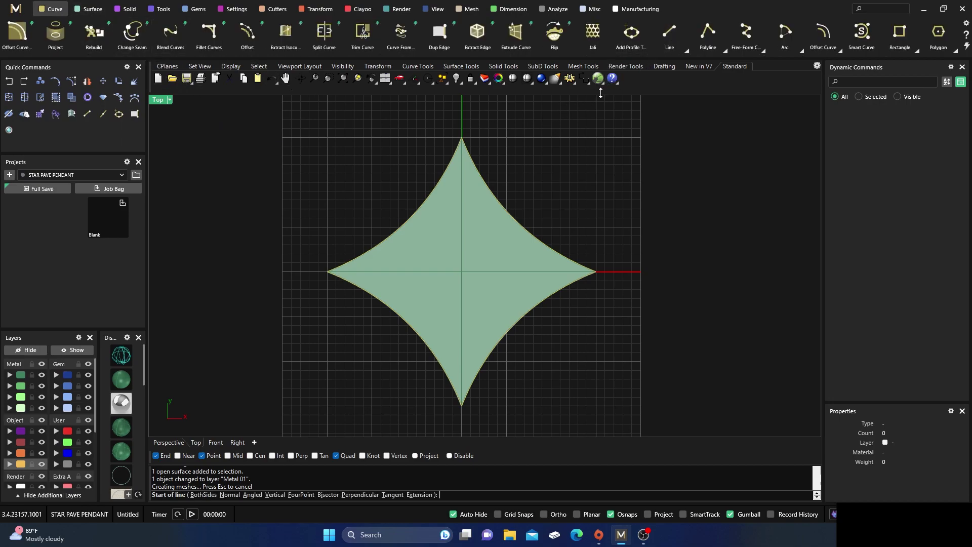
pyautogui.click(329, 272)
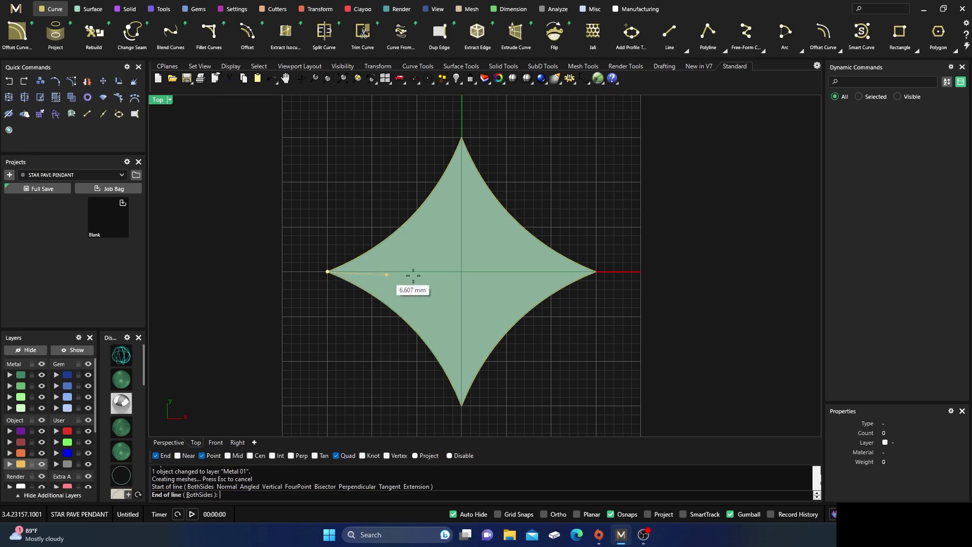
pyautogui.click(595, 276)
pyautogui.scroll(3, 466, 280)
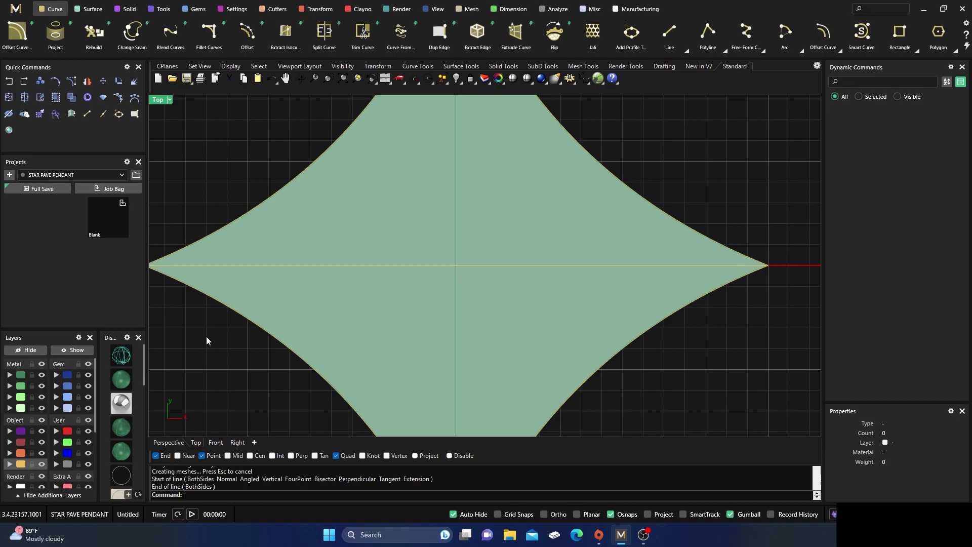
pyautogui.click(120, 355)
pyautogui.scroll(-3, 444, 339)
pyautogui.moveTo(444, 339); pyautogui.dragTo(442, 311, button='right')
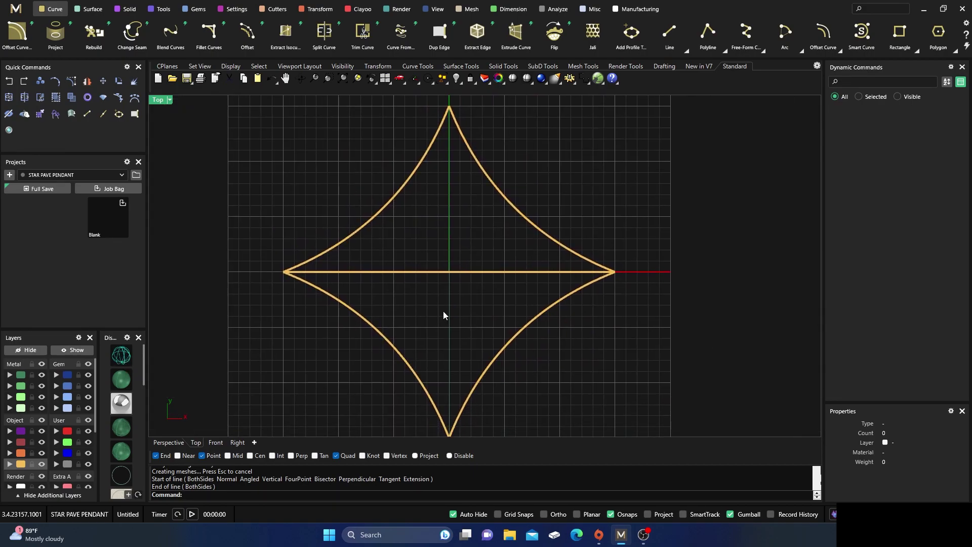
# Offset the horizontal centre line upward by 1.1 mm.
pyautogui.click(447, 273)
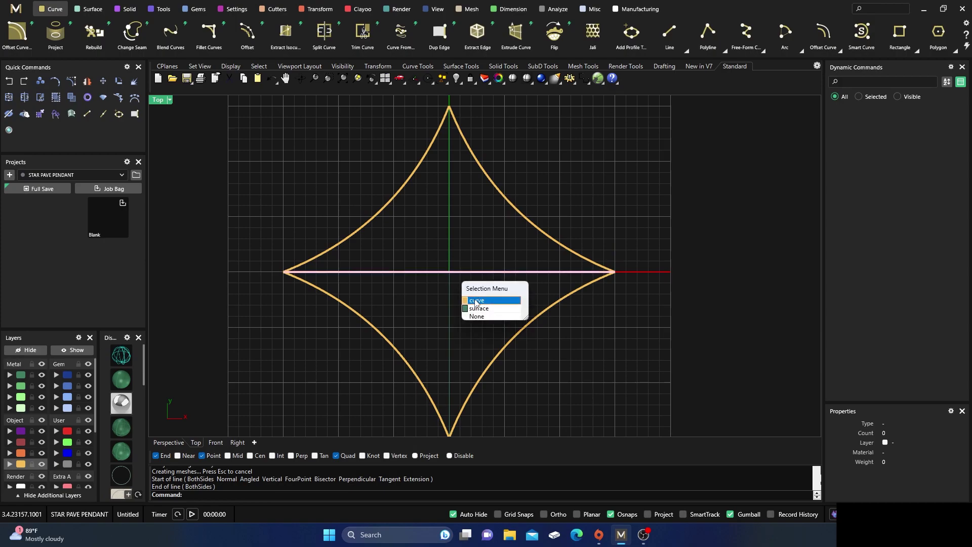
pyautogui.click(476, 299)
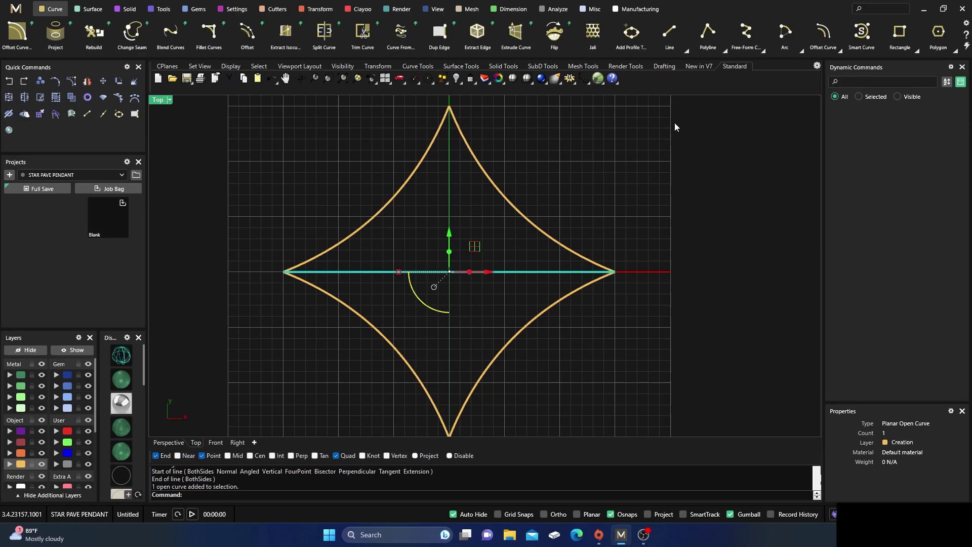
pyautogui.click(838, 51)
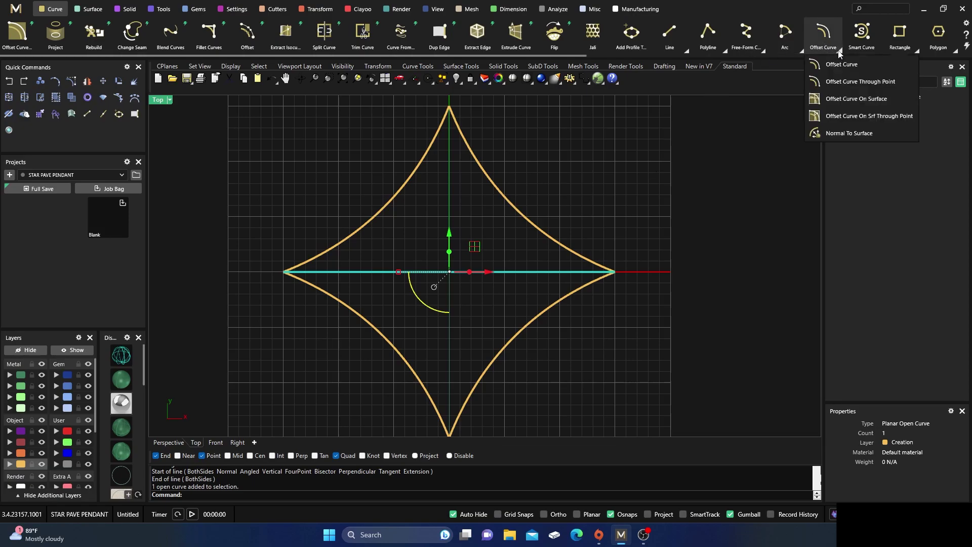
pyautogui.click(838, 65)
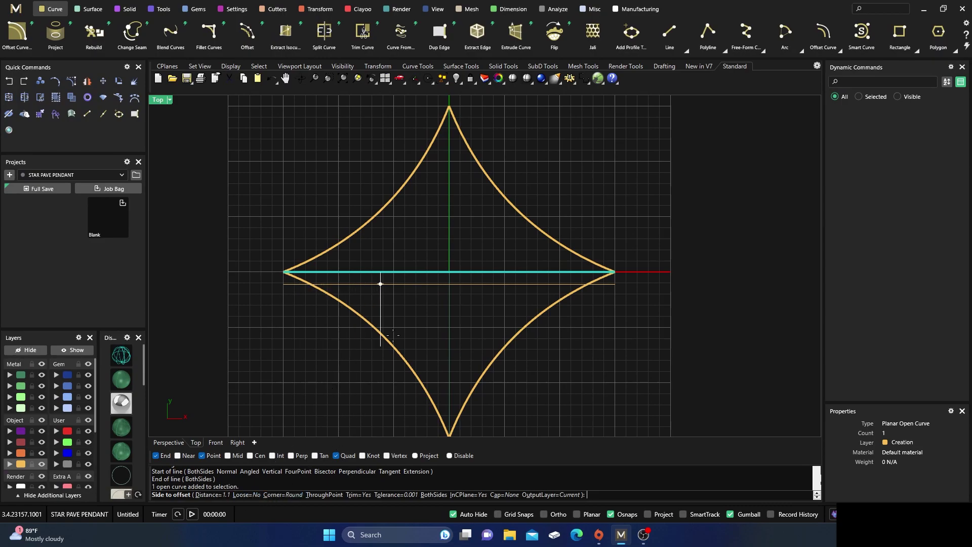
pyautogui.click(443, 259)
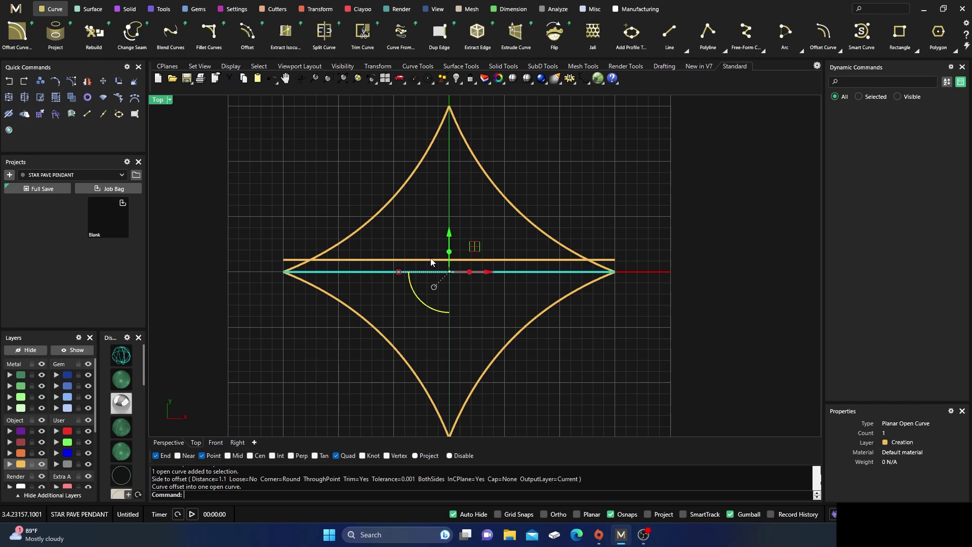
# Repeat the 1.1 mm upward offset from each newest line, adding eleven more parallel lines up to just below the star's top tip.
pyautogui.click(432, 259)
pyautogui.press('Return')
pyautogui.click(431, 247)
pyautogui.click(435, 247)
pyautogui.press('Return')
pyautogui.click(434, 235)
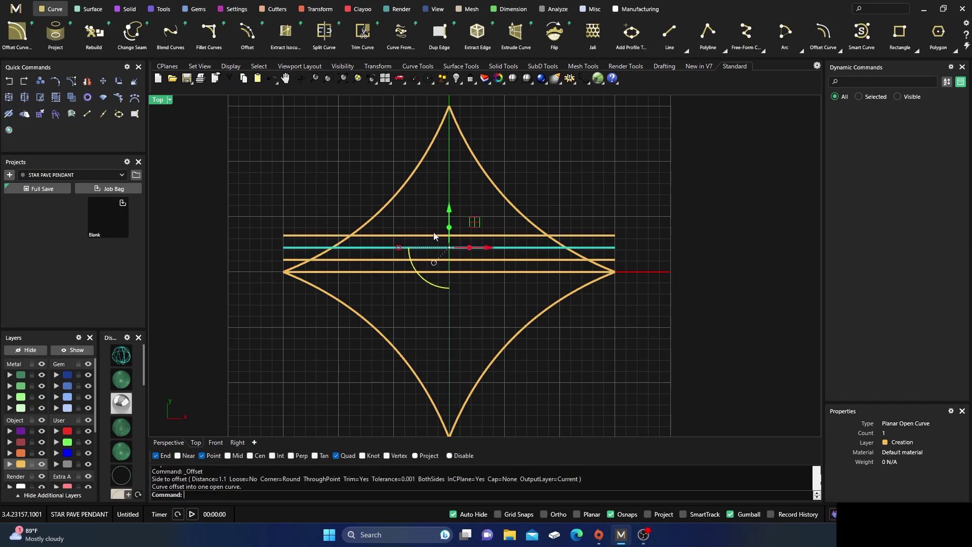
pyautogui.click(436, 235)
pyautogui.press('Return')
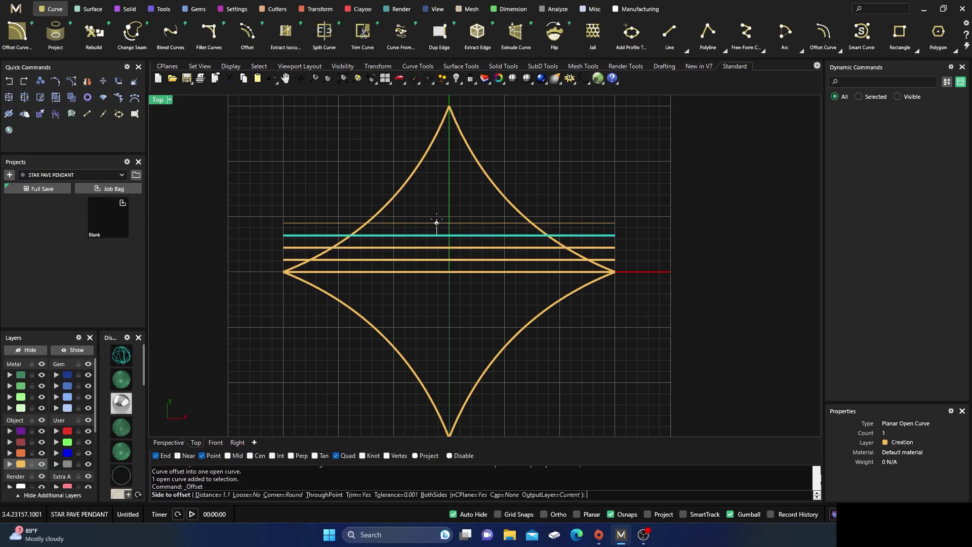
pyautogui.click(438, 223)
pyautogui.click(439, 223)
pyautogui.press('Return')
pyautogui.click(439, 211)
pyautogui.click(439, 211)
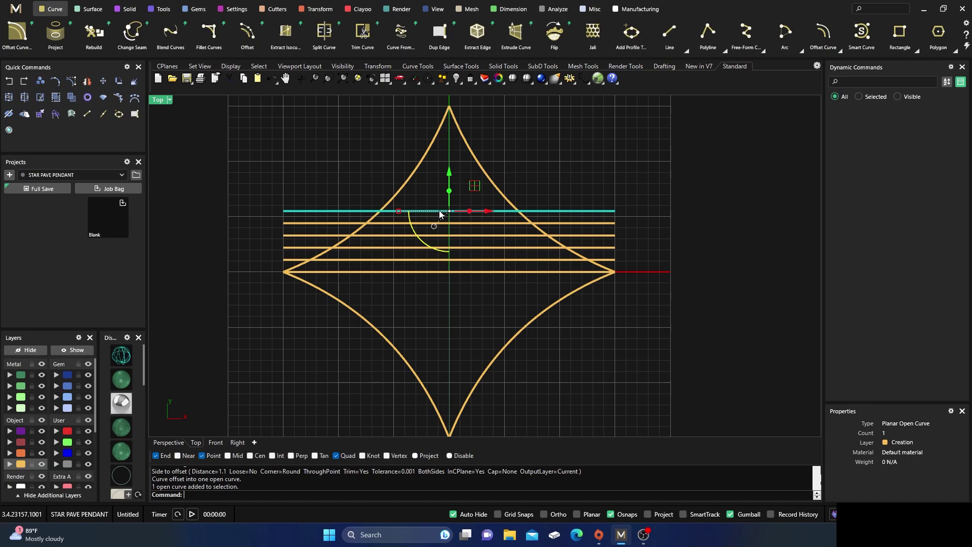
pyautogui.press('Return')
pyautogui.click(439, 199)
pyautogui.click(440, 199)
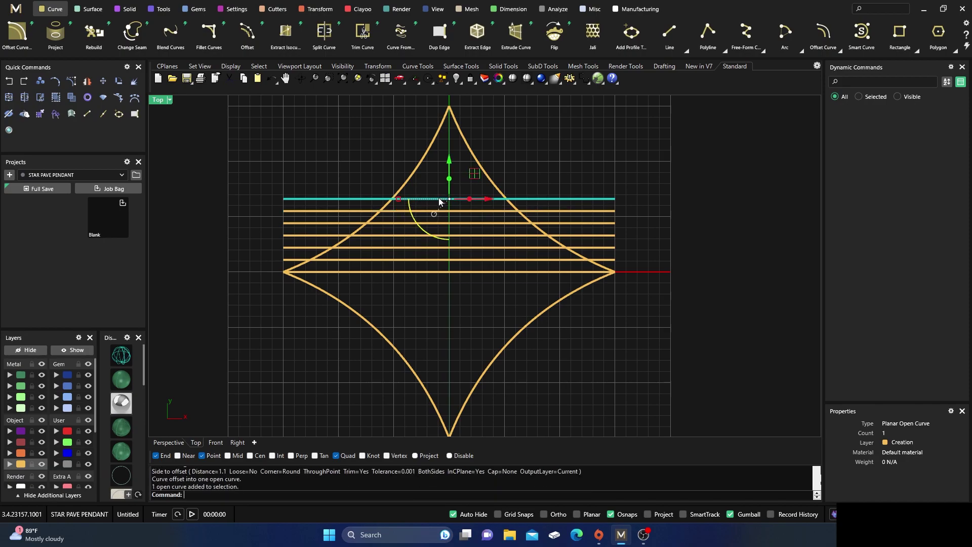
pyautogui.press('Return')
pyautogui.click(438, 187)
pyautogui.click(437, 187)
pyautogui.press('Return')
pyautogui.click(439, 175)
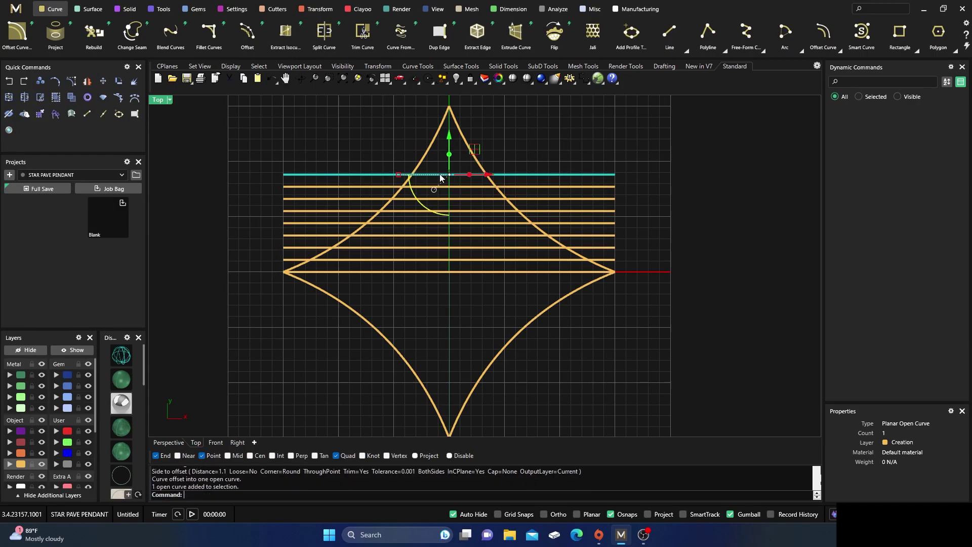
pyautogui.press('Return')
pyautogui.click(439, 166)
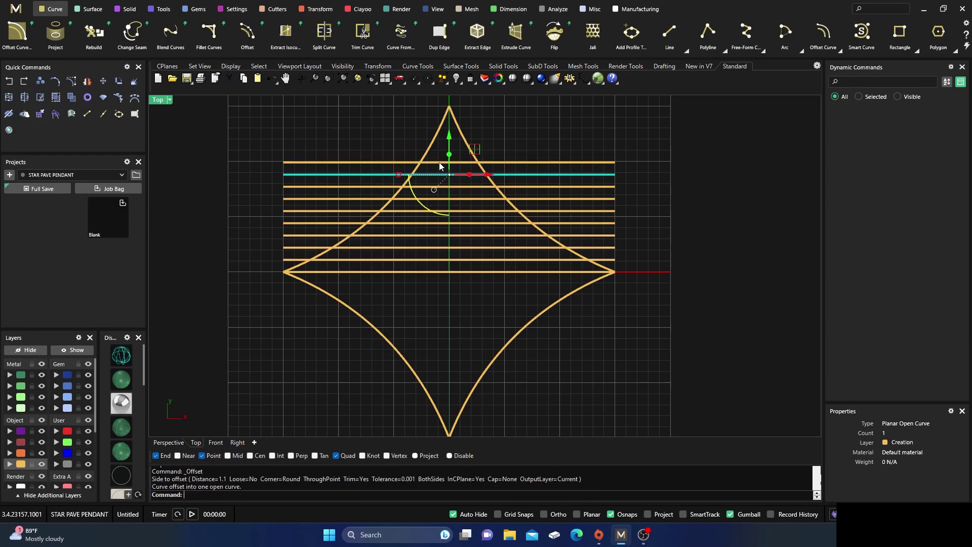
pyautogui.press('Return')
pyautogui.click(438, 153)
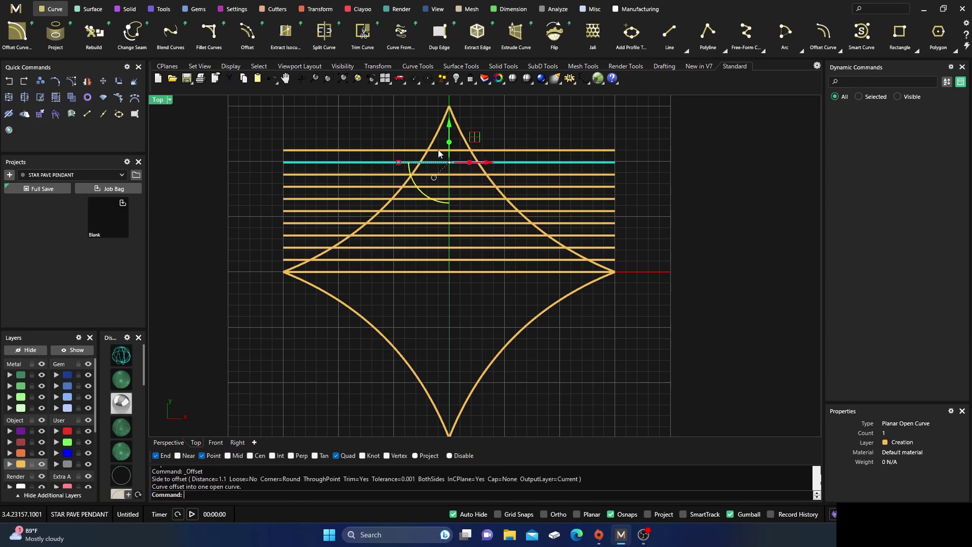
pyautogui.click(439, 150)
pyautogui.press('Return')
pyautogui.click(441, 143)
pyautogui.click(442, 137)
pyautogui.press('Return')
pyautogui.click(443, 135)
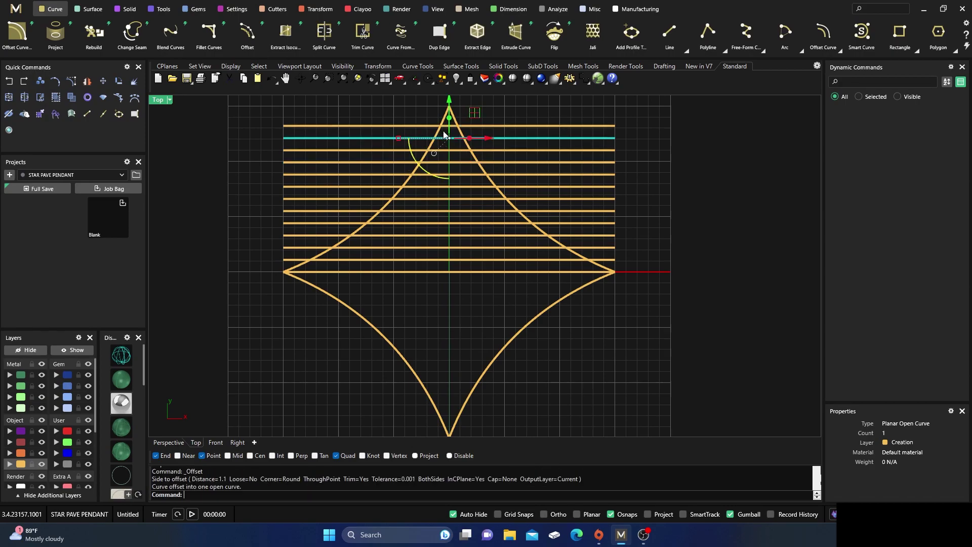
# Move the star outline curve to the User 02 layer and deselect it.
pyautogui.scroll(-3, 400, 248)
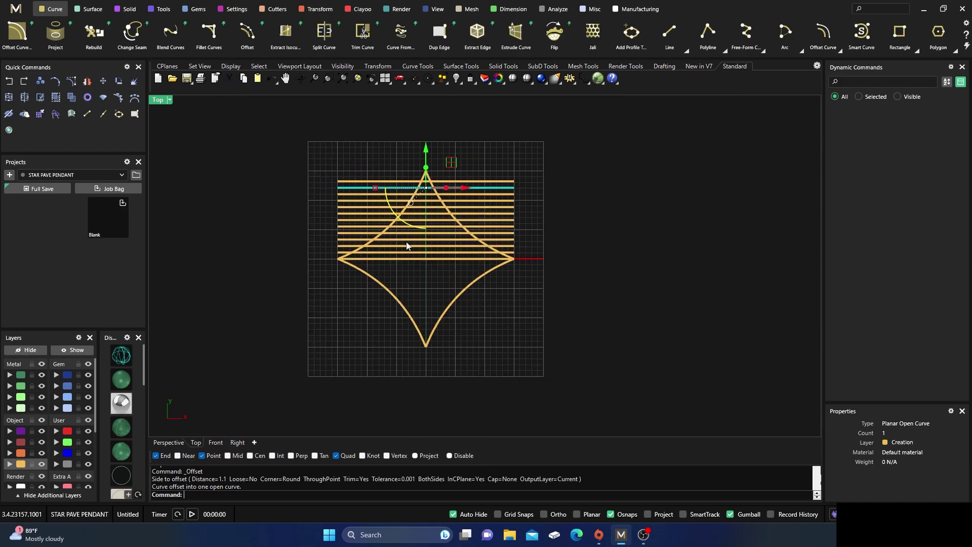
pyautogui.click(412, 303)
pyautogui.click(437, 340)
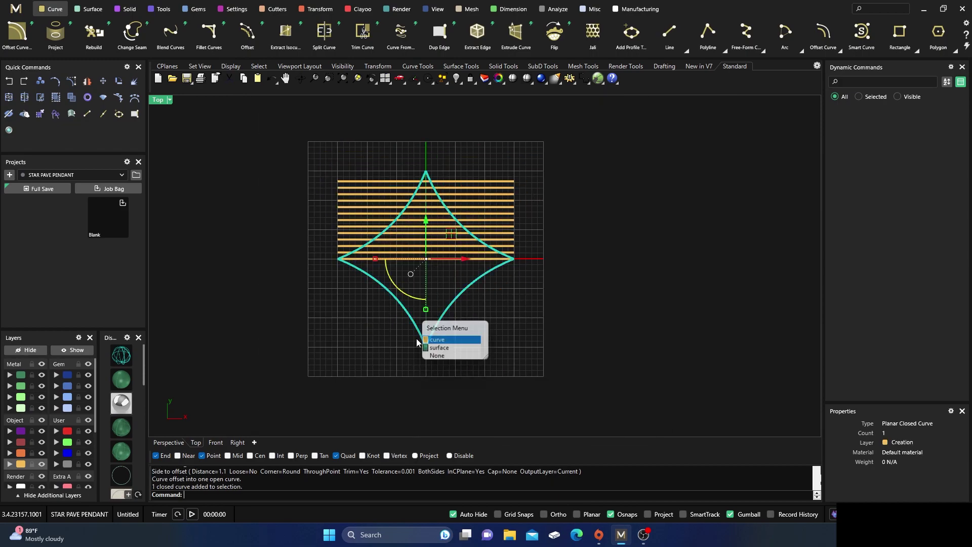
pyautogui.click(59, 444)
pyautogui.click(267, 376)
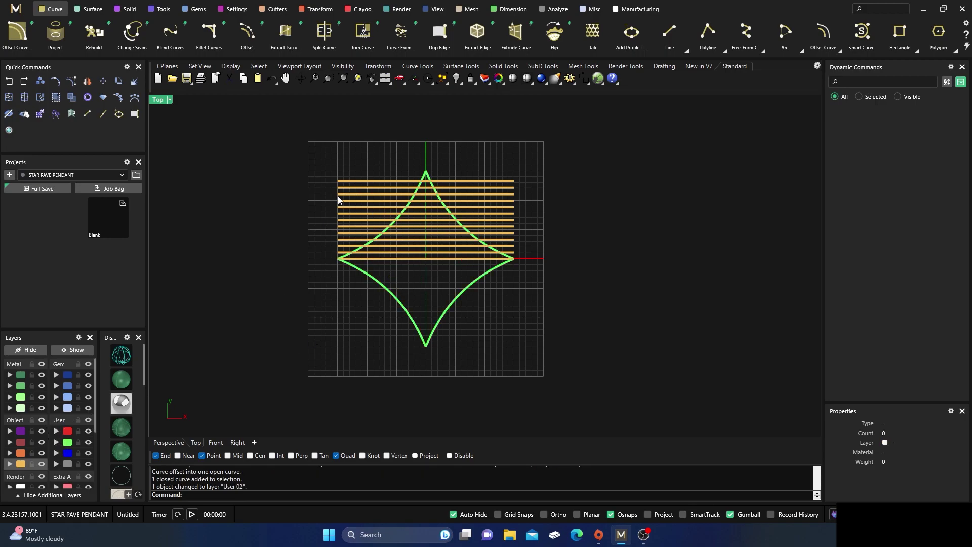
# Select all the horizontal lines on the Creation layer and split them with the star outline curve as the cutting object.
pyautogui.click(21, 466)
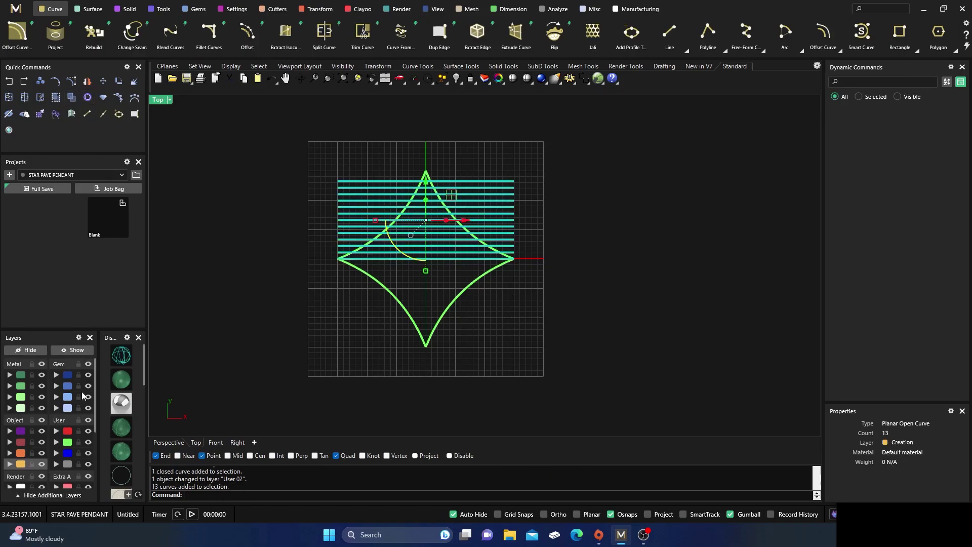
pyautogui.click(24, 98)
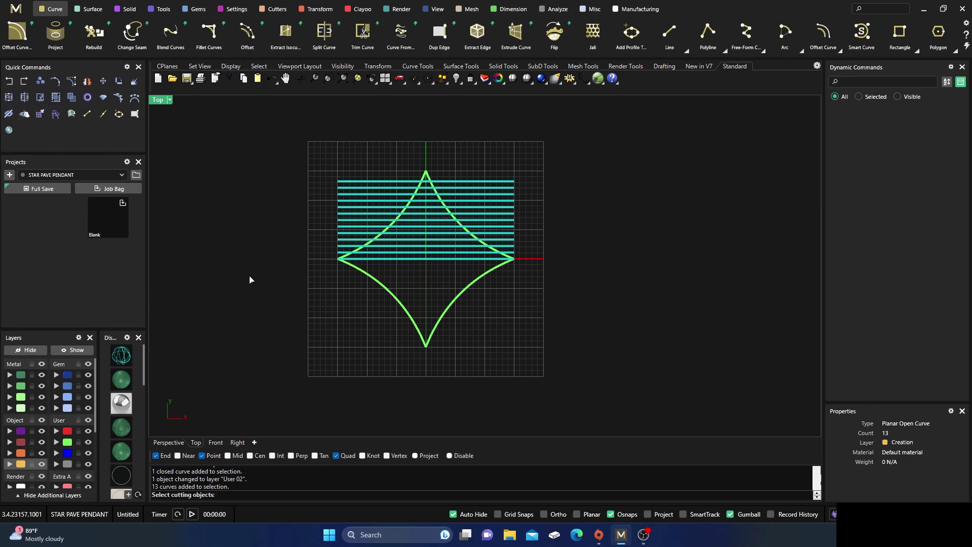
pyautogui.click(400, 302)
pyautogui.click(420, 315)
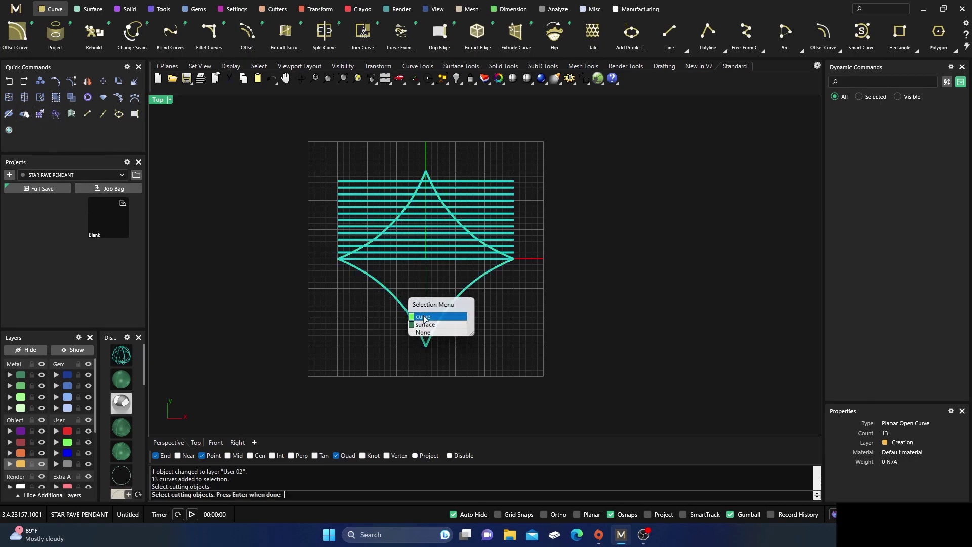
pyautogui.press('Return')
pyautogui.click(546, 193)
# Delete the split line segments that extend beyond the right side of the star outline.
pyautogui.moveTo(526, 233); pyautogui.dragTo(489, 170)
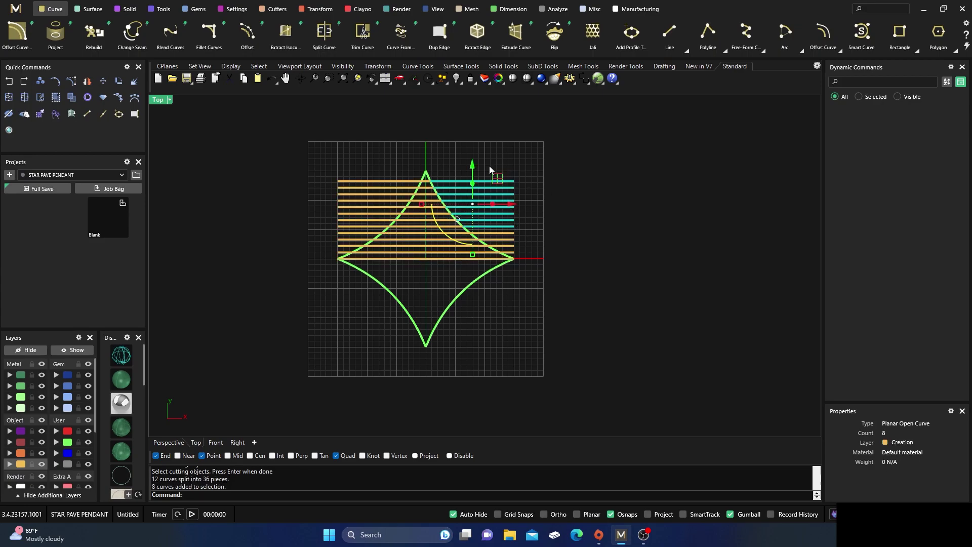
pyautogui.press('Delete')
pyautogui.moveTo(520, 251); pyautogui.dragTo(510, 233)
pyautogui.press('Delete')
pyautogui.click(503, 255)
pyautogui.press('Delete')
# Delete the split line segments that extend beyond the left side of the star outline.
pyautogui.moveTo(366, 145); pyautogui.dragTo(317, 269)
pyautogui.press('Delete')
pyautogui.scroll(5, 353, 219)
pyautogui.press('Delete')
pyautogui.press('Delete')
pyautogui.click(328, 275)
pyautogui.press('Delete')
pyautogui.scroll(-4, 448, 323)
pyautogui.moveTo(454, 326); pyautogui.dragTo(417, 290, button='right')
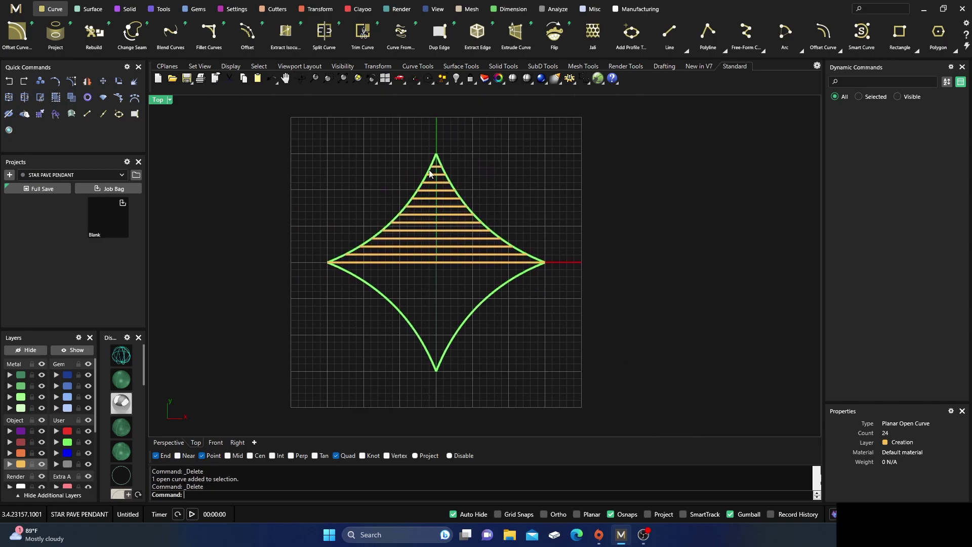
pyautogui.scroll(3, 433, 192)
pyautogui.scroll(-3, 433, 192)
pyautogui.moveTo(442, 282); pyautogui.dragTo(421, 290, button='right')
pyautogui.scroll(2, 423, 289)
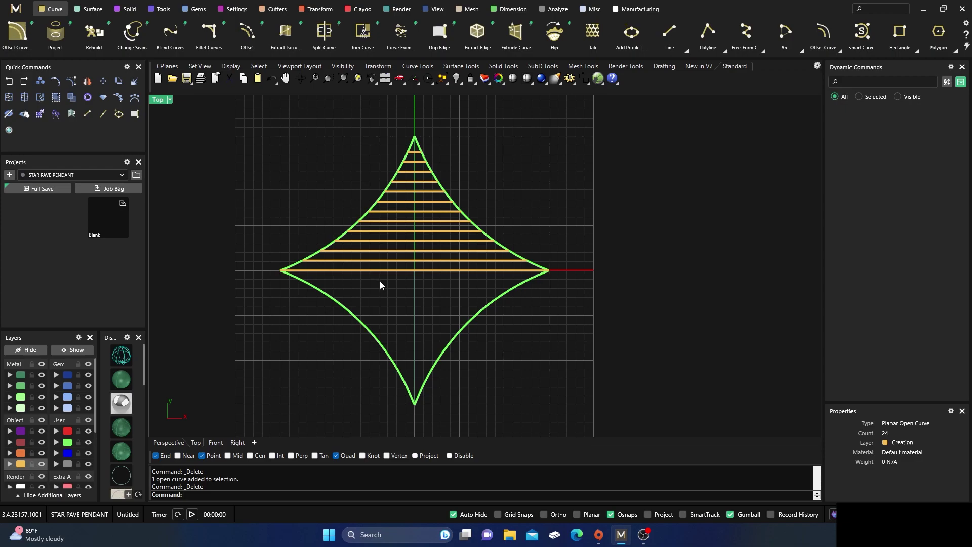
pyautogui.moveTo(324, 203); pyautogui.dragTo(343, 213, button='right')
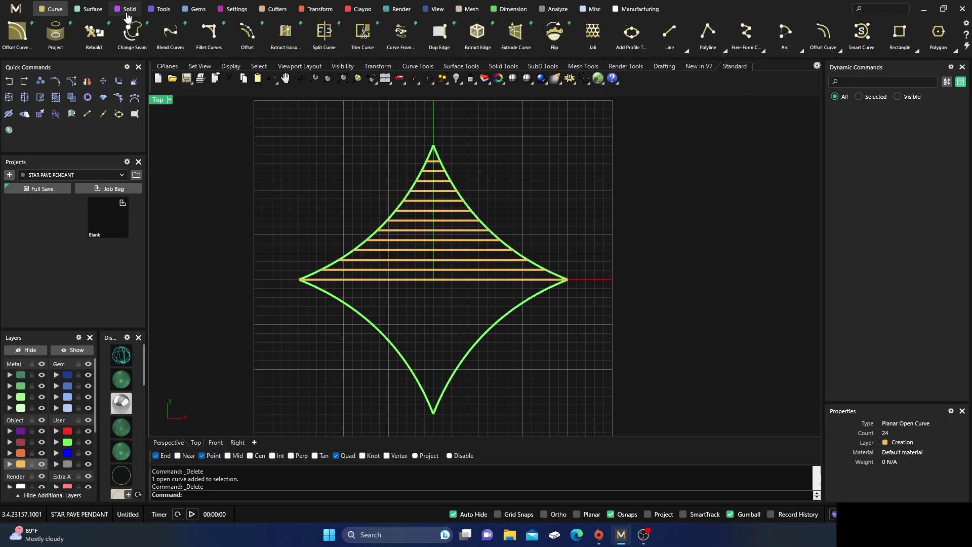
# Start Gem on Curve along the horizontal centre line, show the model shaded, and assign the star surface as the target object.
pyautogui.click(193, 10)
pyautogui.click(324, 35)
pyautogui.click(430, 284)
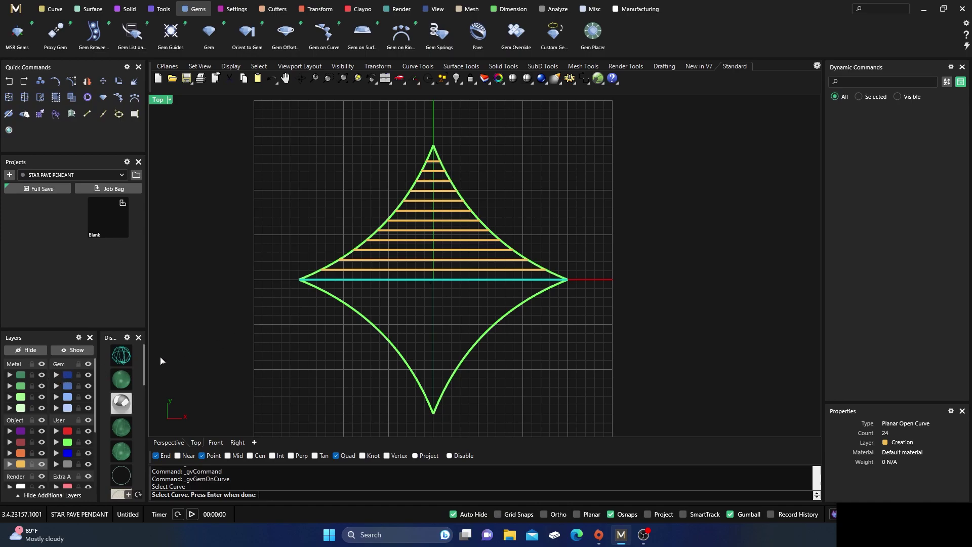
pyautogui.click(122, 378)
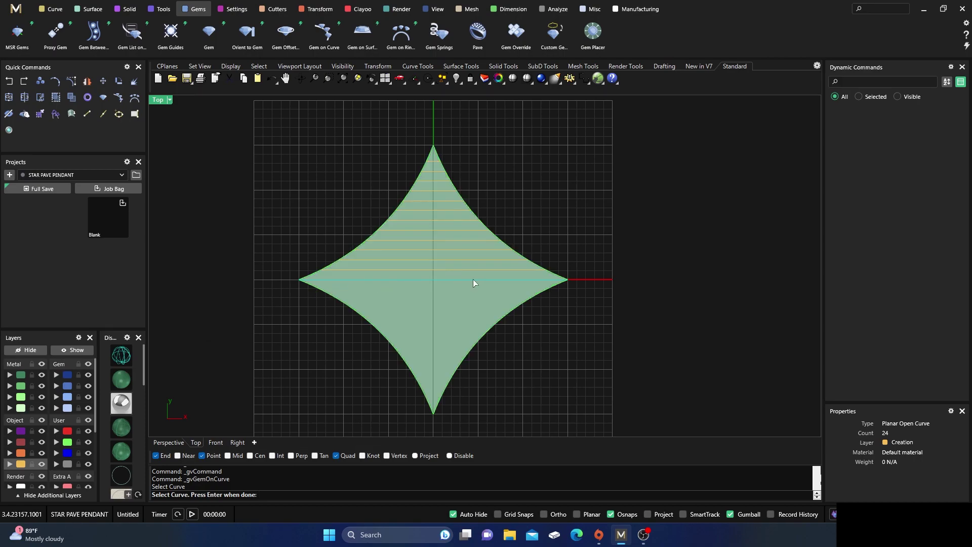
pyautogui.press('Return')
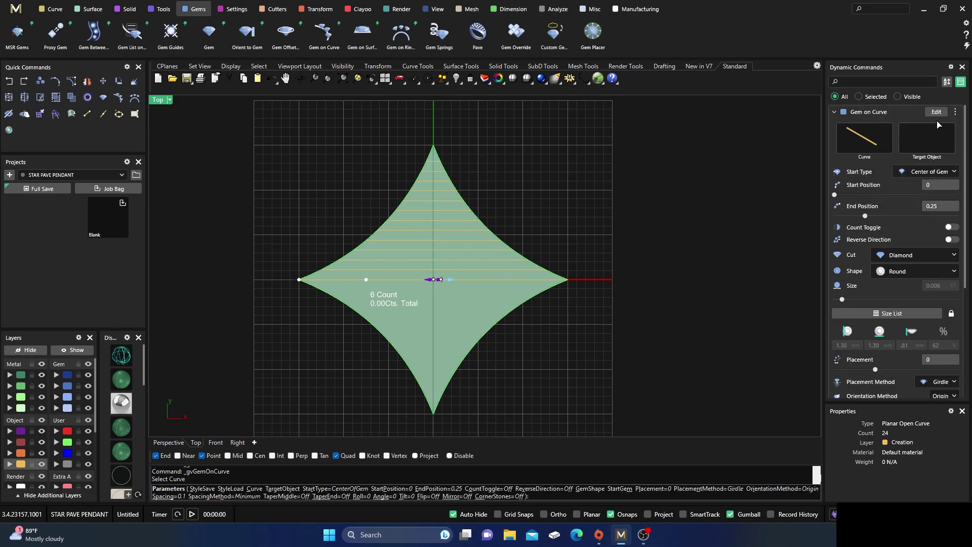
pyautogui.click(929, 141)
pyautogui.click(474, 306)
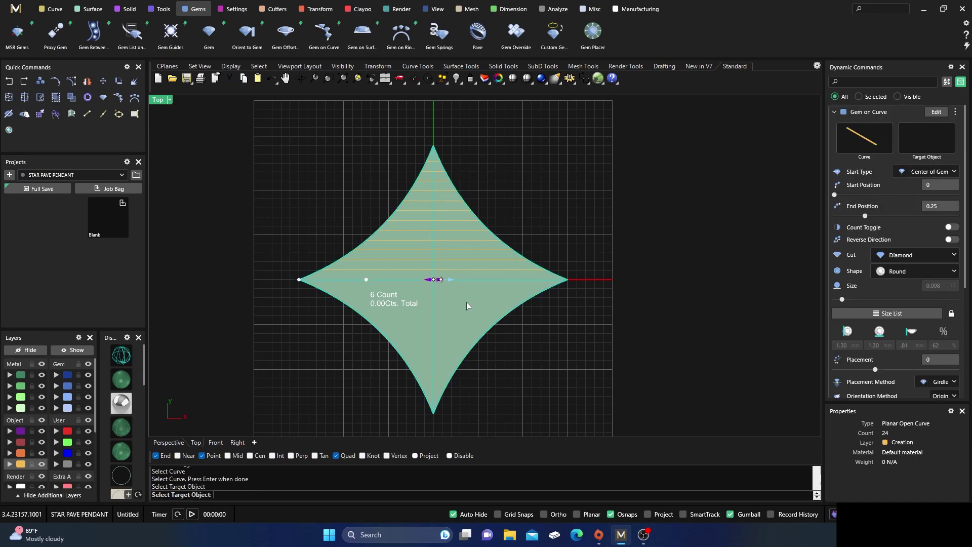
# Extend the centre gem row to the far end of the line, end position 1, and reduce the gems to 1.00 mm.
pyautogui.scroll(3, 330, 278)
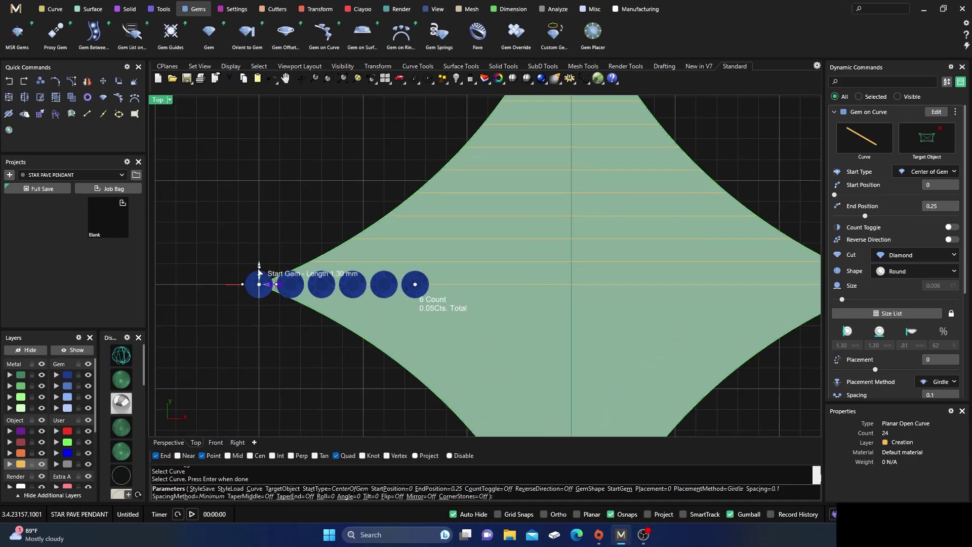
pyautogui.scroll(-3, 407, 290)
pyautogui.moveTo(386, 285); pyautogui.dragTo(640, 285)
pyautogui.scroll(3, 312, 285)
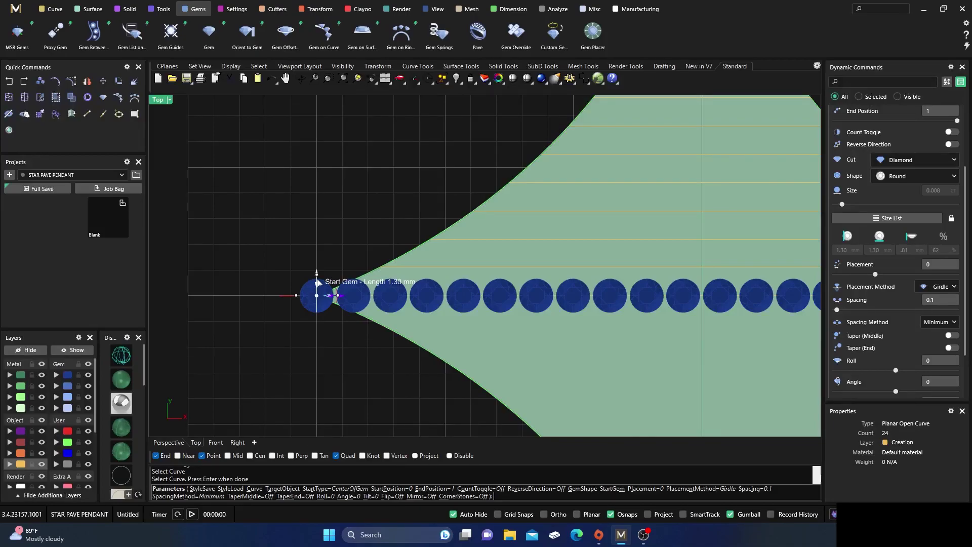
pyautogui.moveTo(317, 282); pyautogui.dragTo(317, 285)
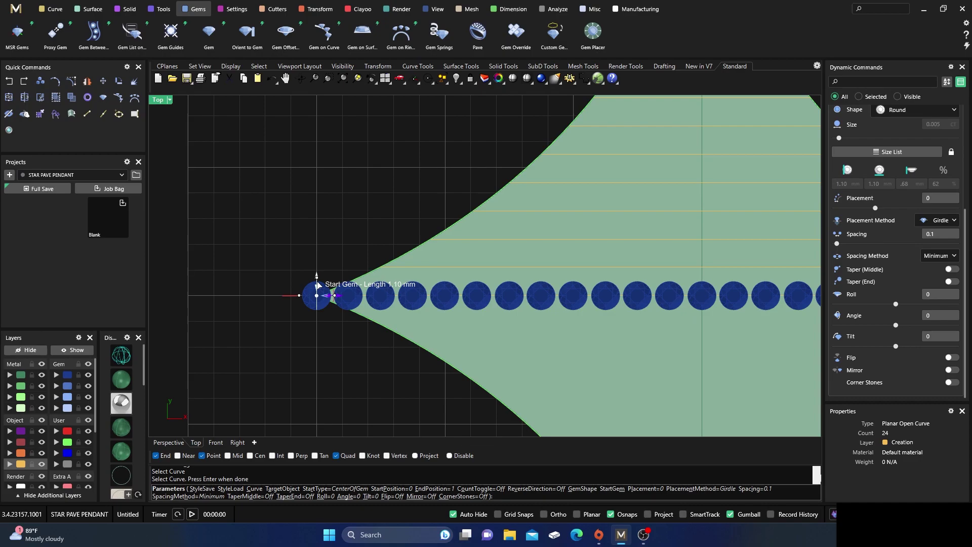
pyautogui.moveTo(317, 284); pyautogui.dragTo(318, 286)
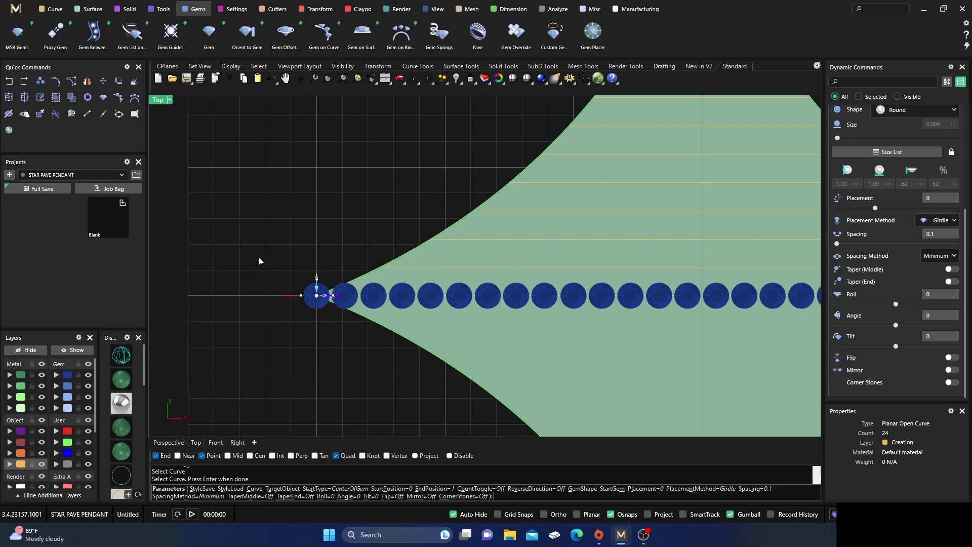
# Pull both ends of the centre gem row inward from the star tips, to about start position 0.063 and end position 0.944.
pyautogui.scroll(2, 272, 310)
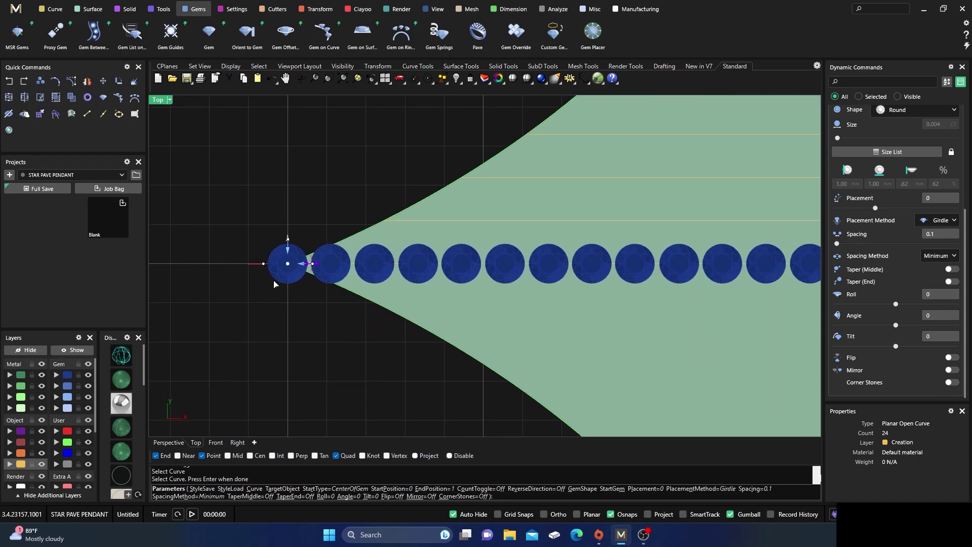
pyautogui.moveTo(288, 265); pyautogui.dragTo(364, 267)
pyautogui.scroll(-2, 295, 239)
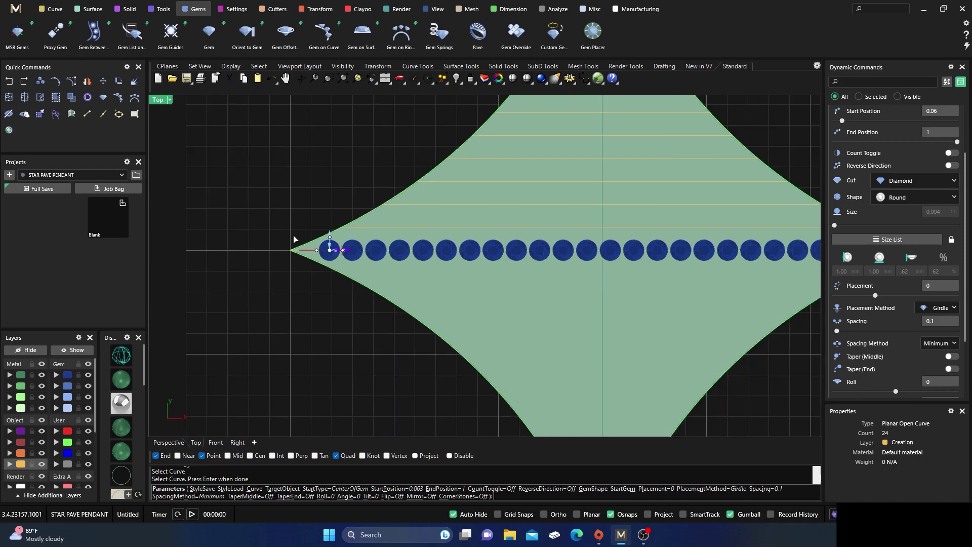
pyautogui.moveTo(564, 320); pyautogui.dragTo(415, 315, button='right')
pyautogui.moveTo(684, 312); pyautogui.dragTo(536, 328, button='right')
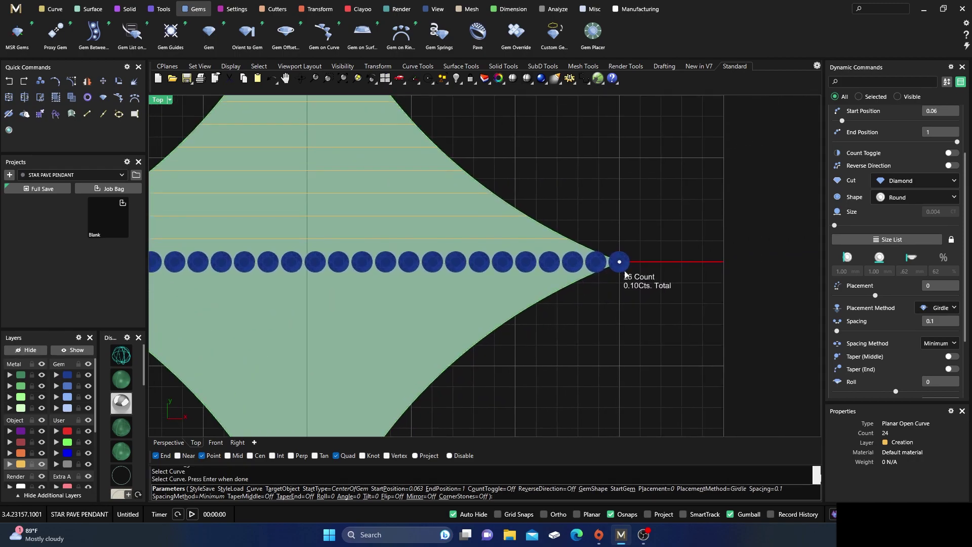
pyautogui.scroll(8, 623, 270)
pyautogui.moveTo(614, 251); pyautogui.dragTo(533, 249)
pyautogui.scroll(-6, 622, 246)
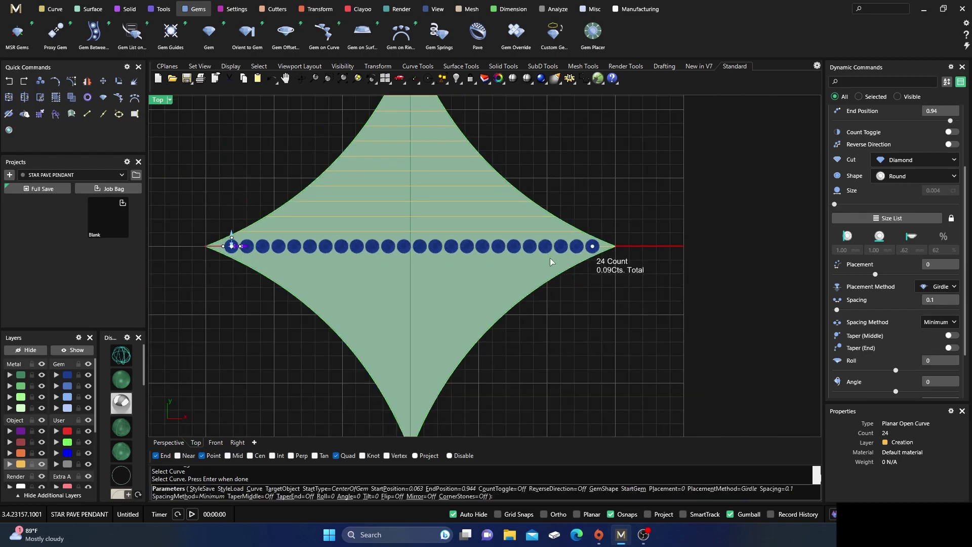
# Fine-tune the centre gem row to about end position 0.936 and start position 0.067, and finish the row.
pyautogui.scroll(5, 577, 265)
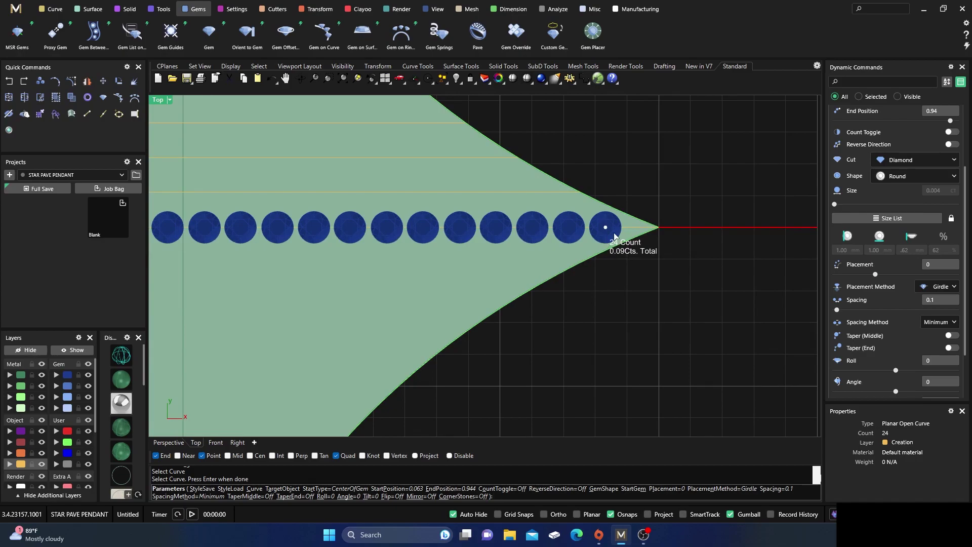
pyautogui.scroll(-2, 586, 296)
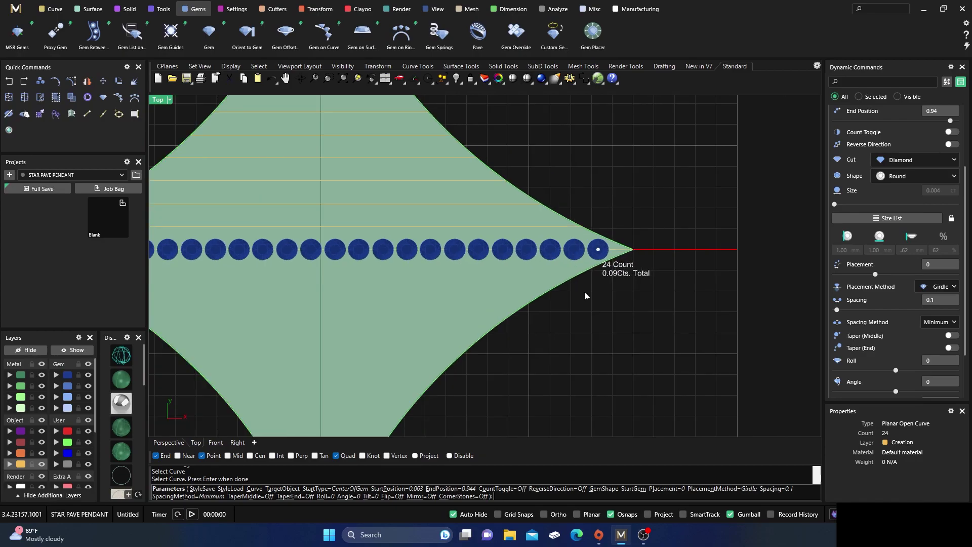
pyautogui.moveTo(599, 252); pyautogui.dragTo(596, 252)
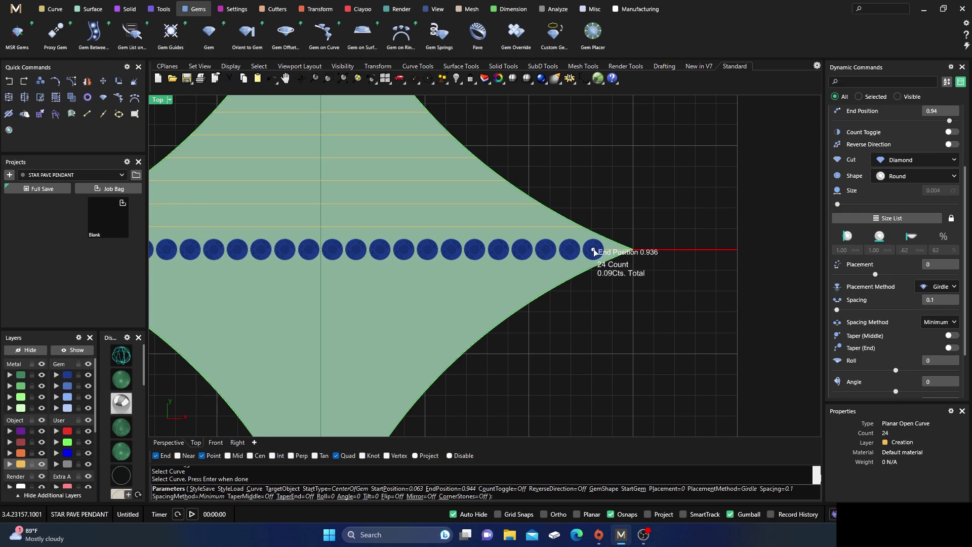
pyautogui.scroll(-2, 594, 252)
pyautogui.scroll(3, 299, 247)
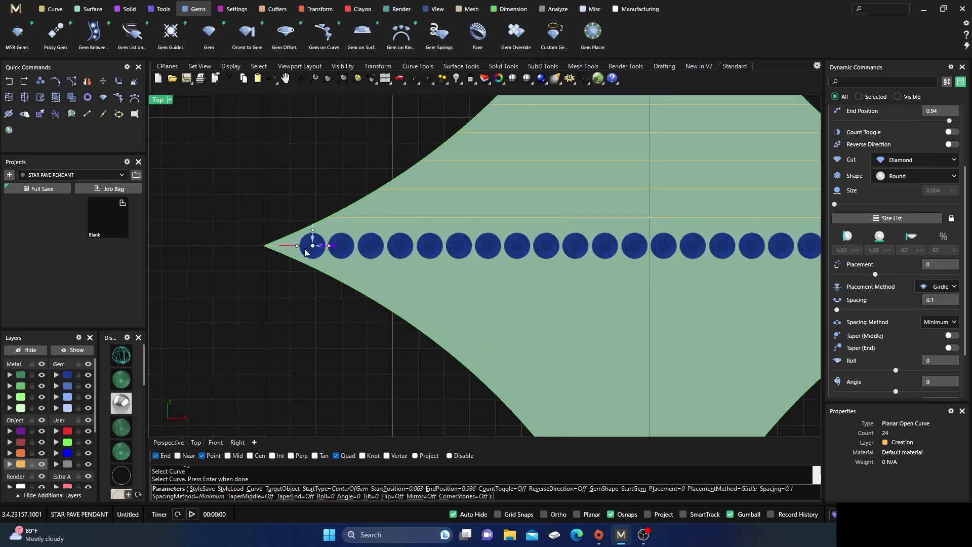
pyautogui.moveTo(314, 249); pyautogui.dragTo(317, 250)
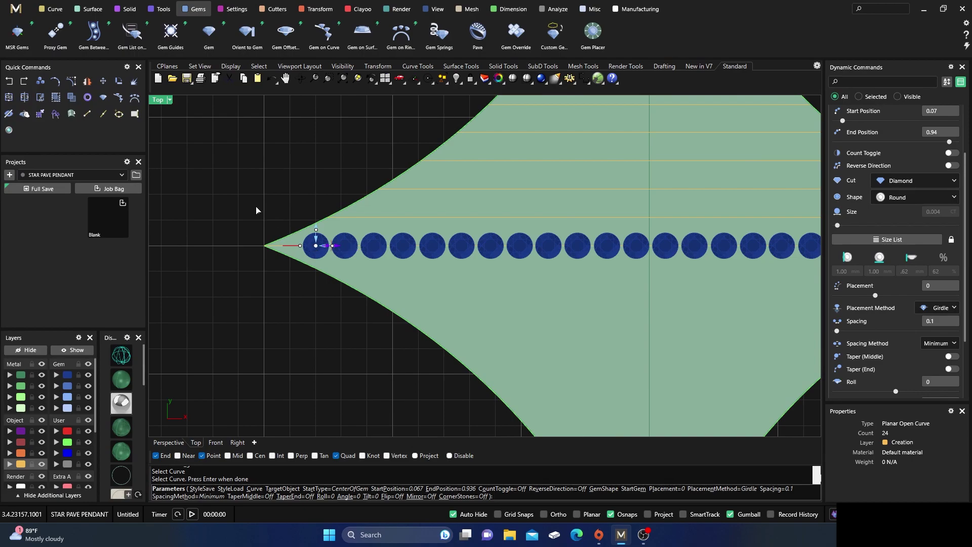
pyautogui.press('Return')
# Start a Gem on Curve row on the first guide line above the centre, with the star surface as target object.
pyautogui.click(411, 246)
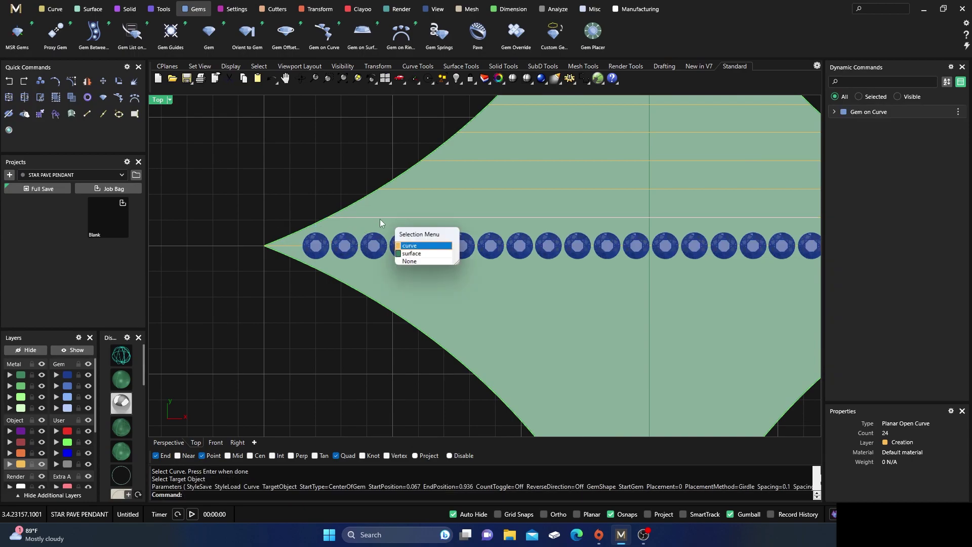
pyautogui.click(413, 246)
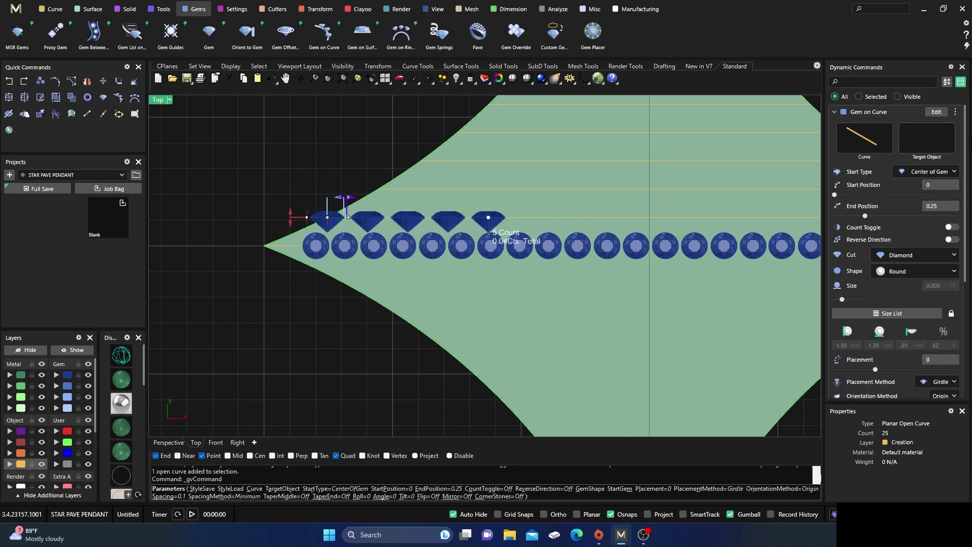
pyautogui.click(936, 140)
pyautogui.click(557, 327)
pyautogui.moveTo(542, 324); pyautogui.dragTo(495, 326, button='right')
# Size the second row's gems to 1.00 mm and extend the row across the star to about end position 0.952.
pyautogui.scroll(3, 257, 221)
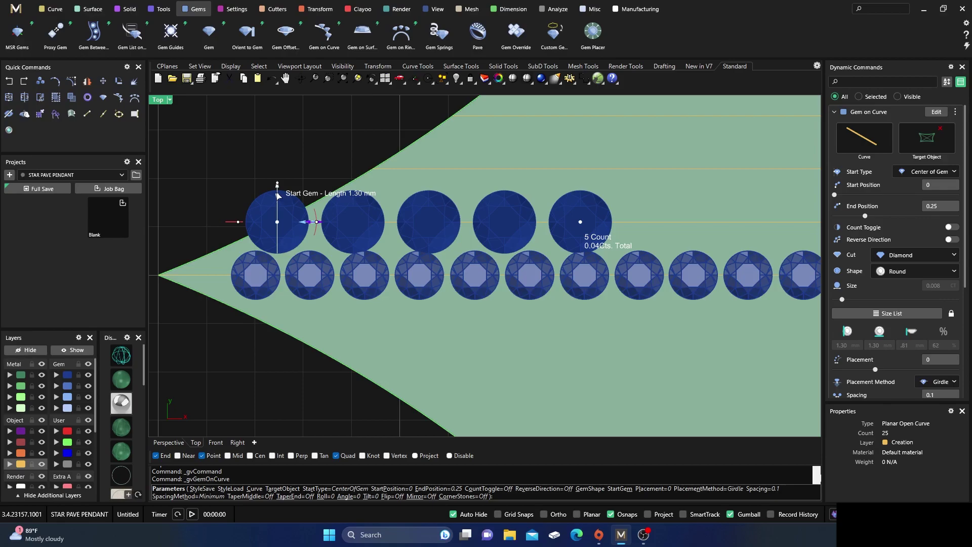
pyautogui.moveTo(277, 195); pyautogui.dragTo(277, 201)
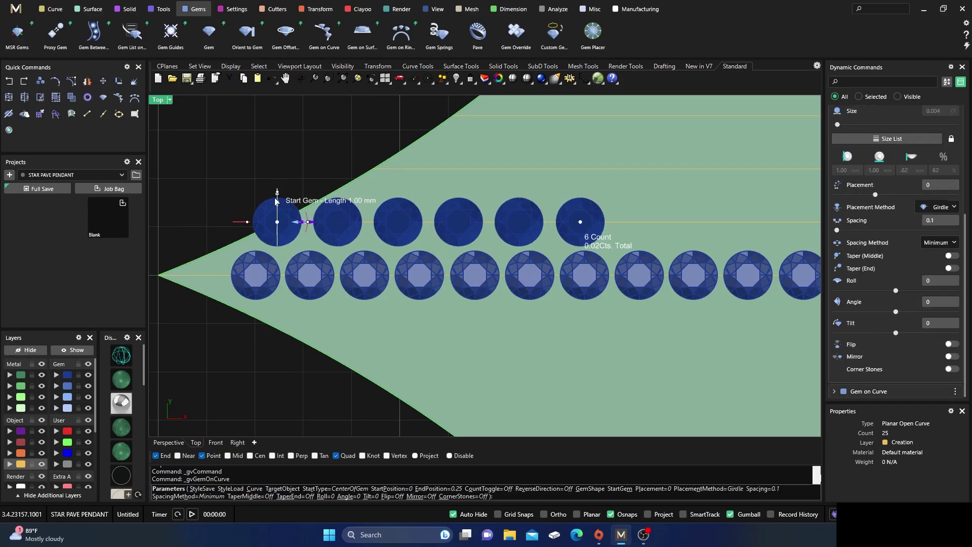
pyautogui.scroll(-5, 277, 203)
pyautogui.moveTo(368, 211); pyautogui.dragTo(654, 200)
pyautogui.scroll(5, 664, 222)
pyautogui.scroll(-3, 652, 212)
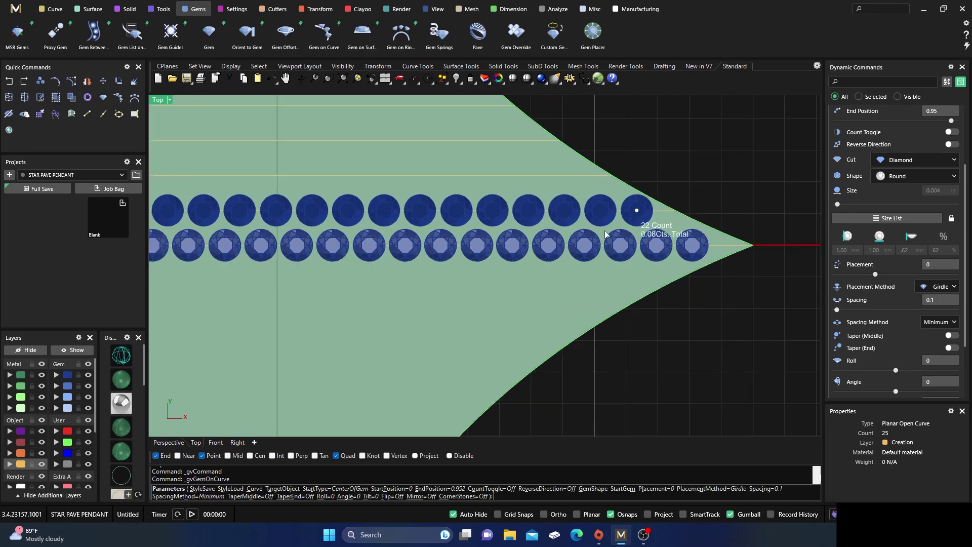
# Move the start of the second gem row inward to about start position 0.05 and finish the row.
pyautogui.moveTo(348, 293); pyautogui.dragTo(490, 297, button='right')
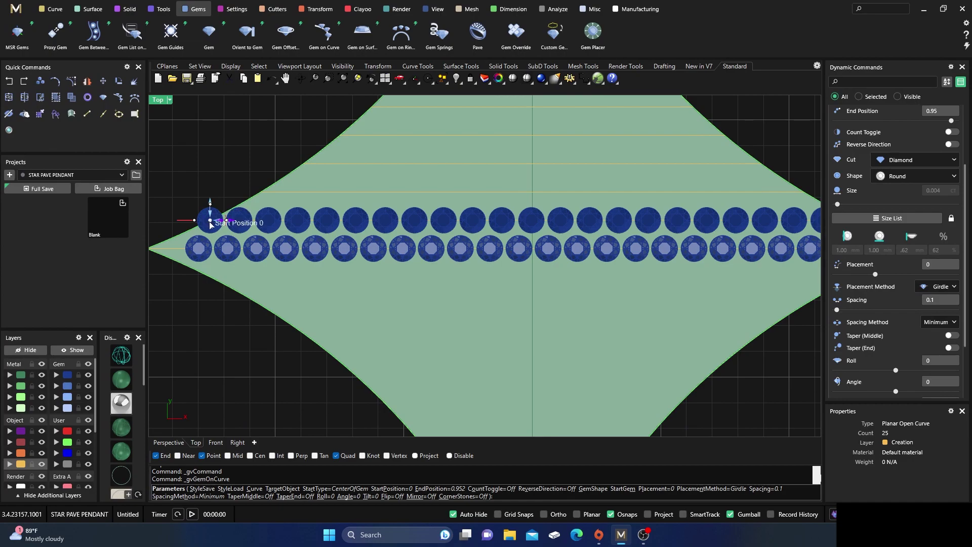
pyautogui.moveTo(211, 222); pyautogui.dragTo(214, 224)
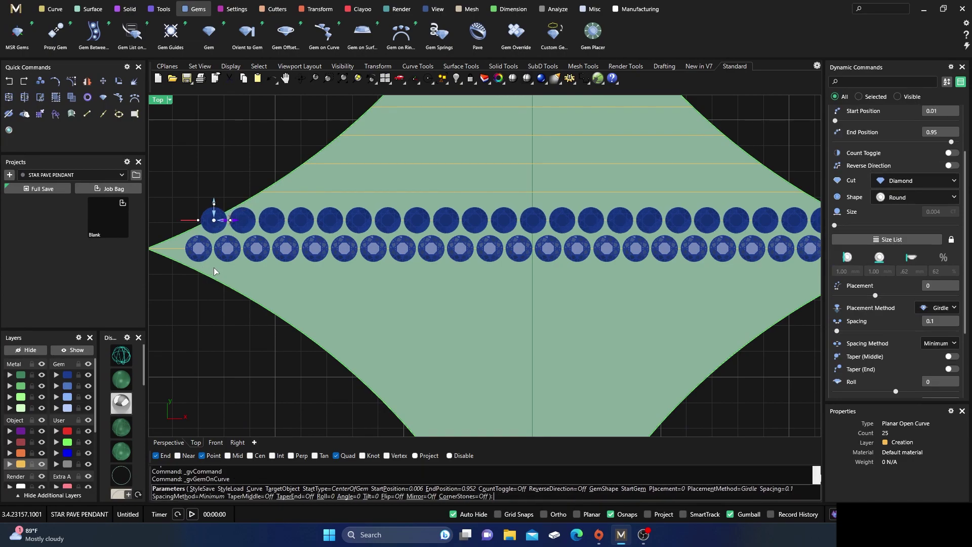
pyautogui.scroll(-2, 238, 271)
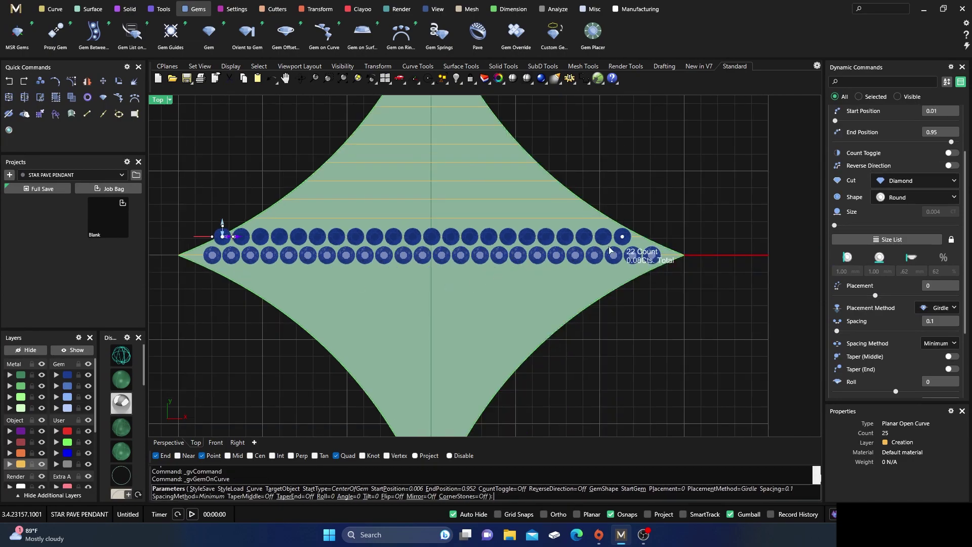
pyautogui.moveTo(224, 243); pyautogui.dragTo(242, 248)
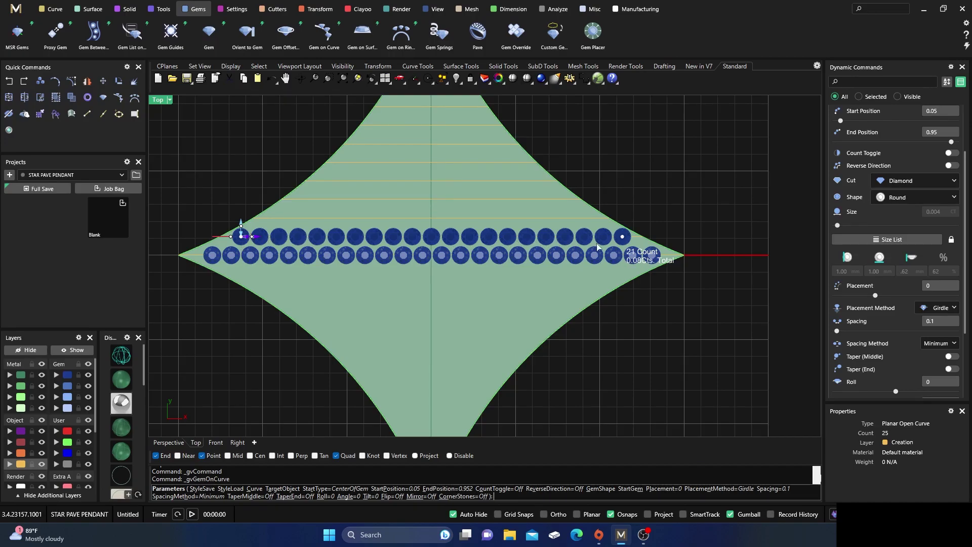
pyautogui.scroll(1, 243, 211)
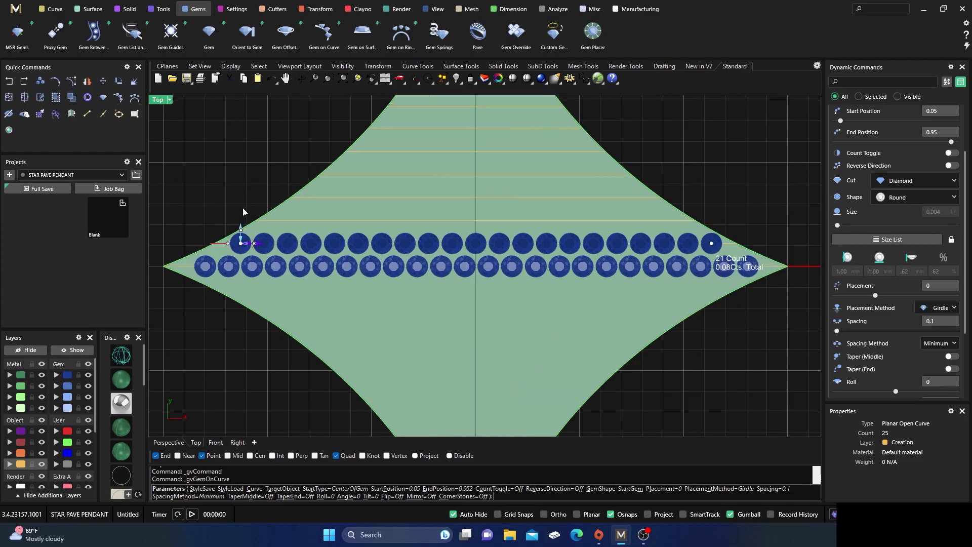
pyautogui.press('Return')
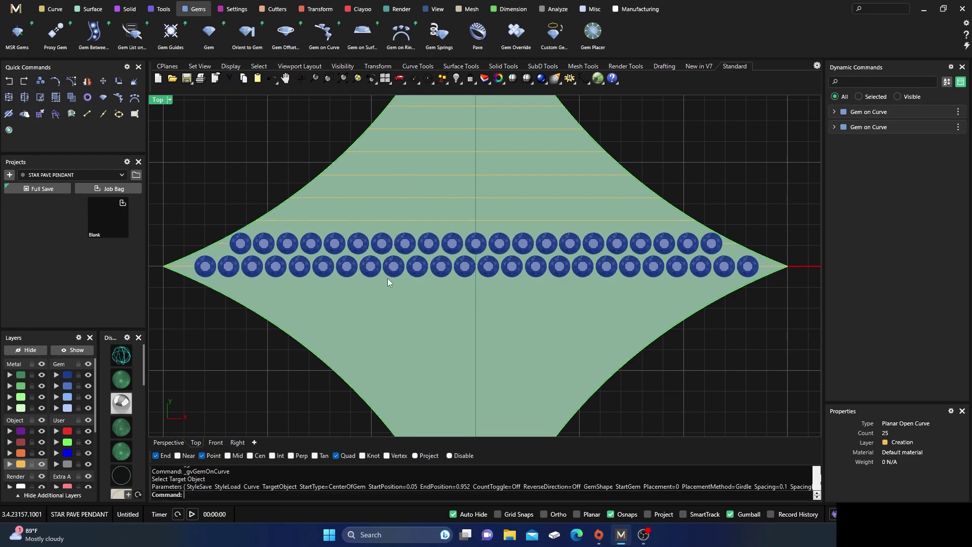
# Start a Gem on Curve row on the second guide line above the centre, targeting the star surface, with 1.00 mm gems.
pyautogui.scroll(-1, 387, 278)
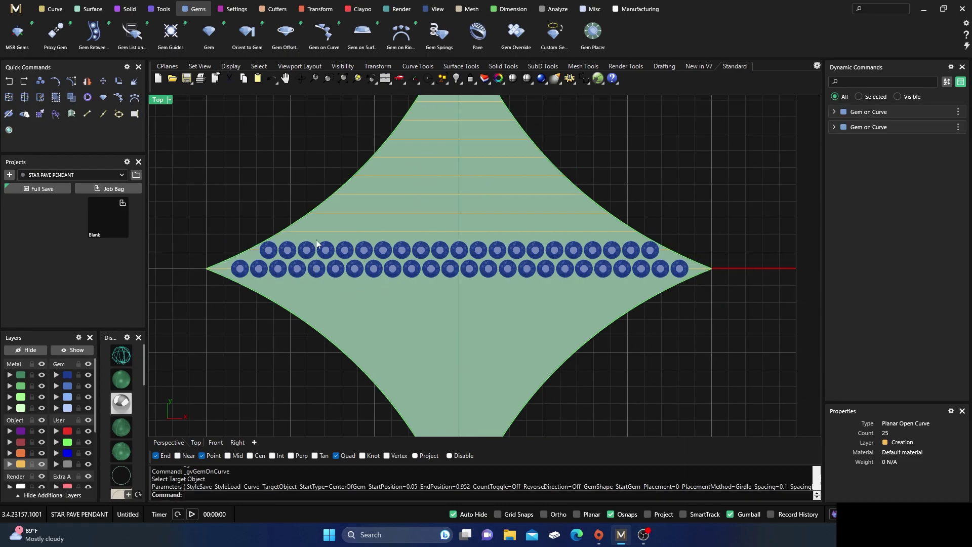
pyautogui.click(362, 232)
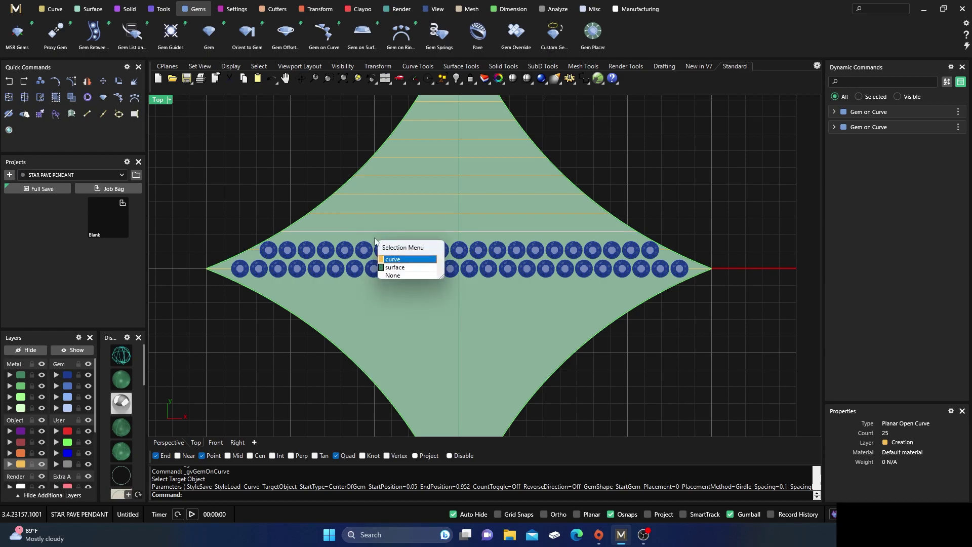
pyautogui.click(393, 259)
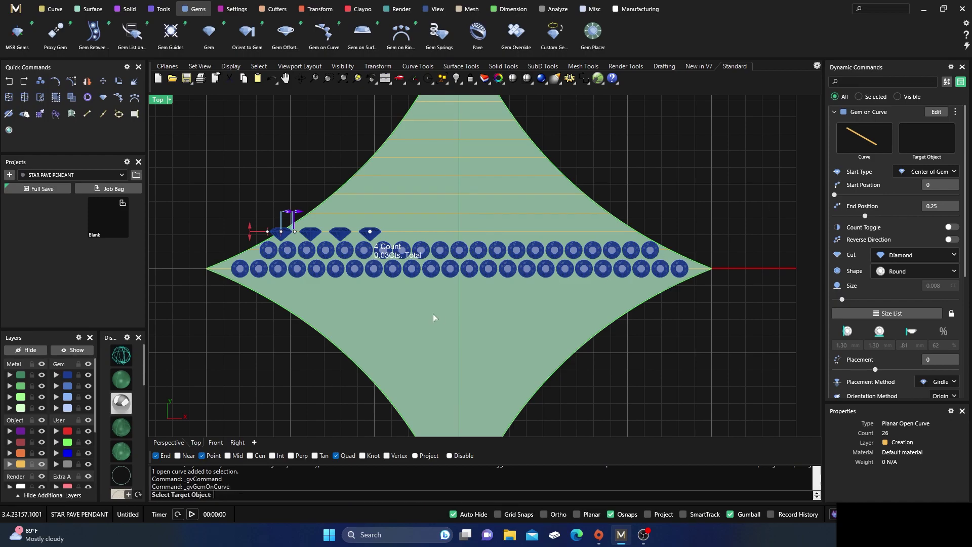
pyautogui.scroll(5, 287, 229)
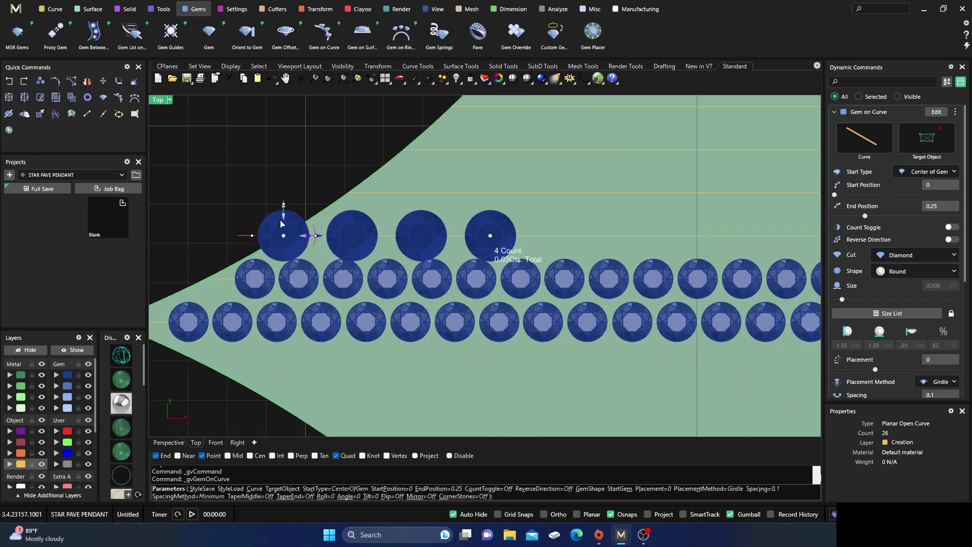
pyautogui.moveTo(284, 216); pyautogui.dragTo(286, 217)
pyautogui.scroll(-5, 287, 219)
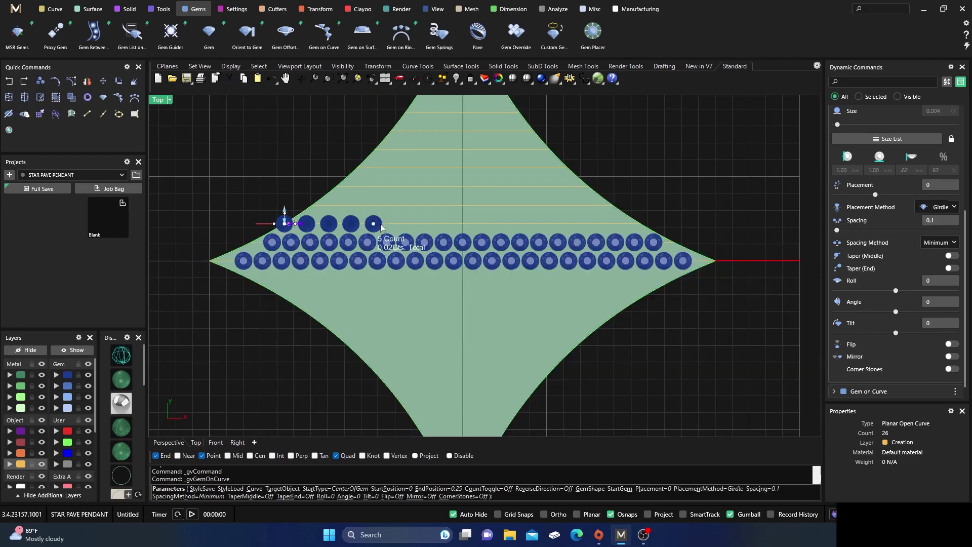
# Extend the third gem row to about end position 0.953, move its start inward to about 0.046, and finish the row.
pyautogui.moveTo(377, 225); pyautogui.dragTo(625, 240)
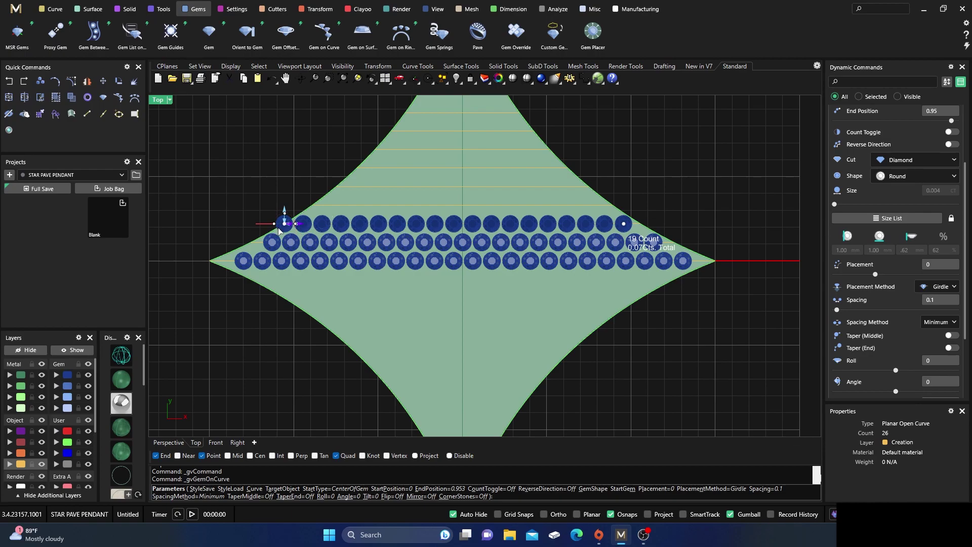
pyautogui.moveTo(283, 231)
pyautogui.mouseDown()
pyautogui.moveTo(304, 231)
pyautogui.moveTo(294, 227)
pyautogui.mouseUp()
pyautogui.scroll(3, 308, 228)
pyautogui.scroll(-3, 294, 226)
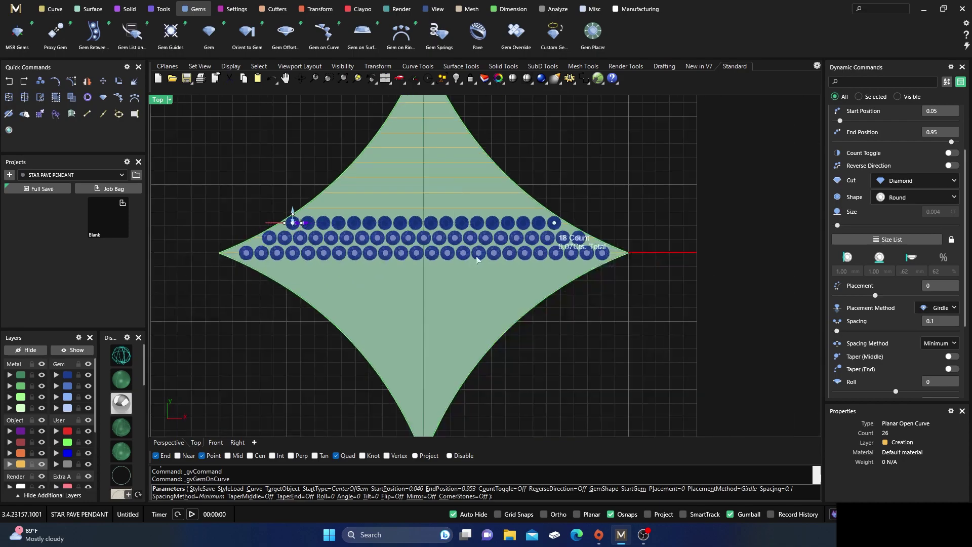
pyautogui.scroll(5, 549, 220)
pyautogui.scroll(-3, 511, 247)
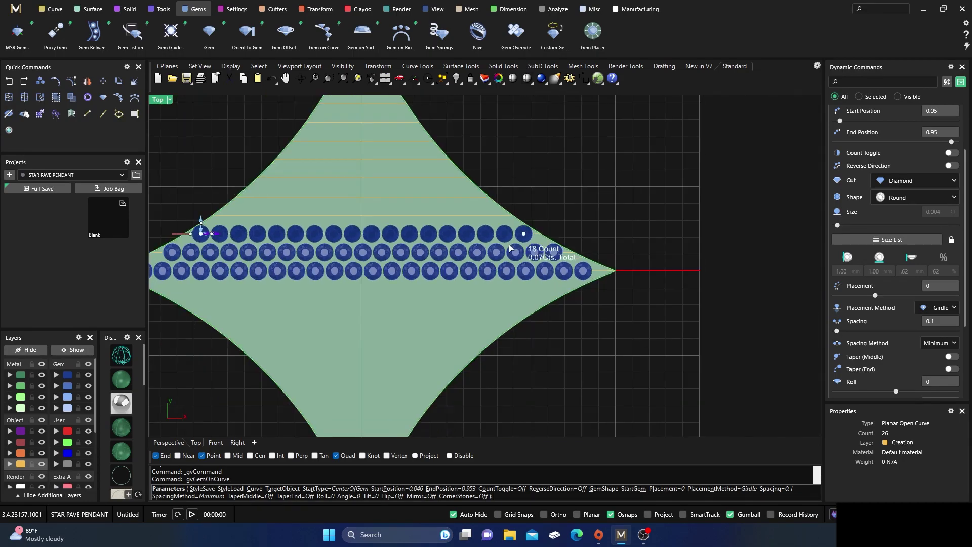
pyautogui.rightClick(447, 300)
pyautogui.moveTo(399, 232); pyautogui.dragTo(475, 213, button='right')
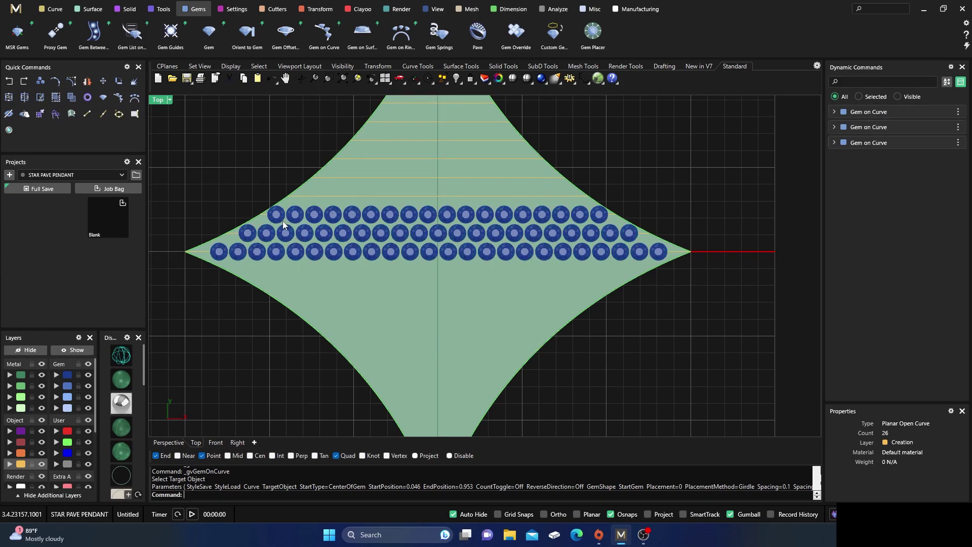
# Start Prong Placer on the gem row along the star's horizontal centre line.
pyautogui.click(273, 255)
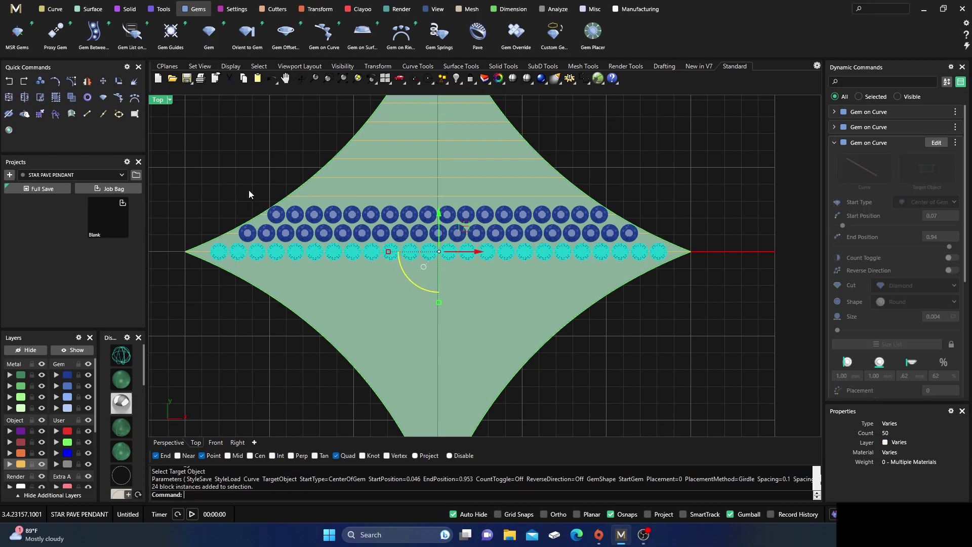
pyautogui.click(236, 10)
pyautogui.click(247, 31)
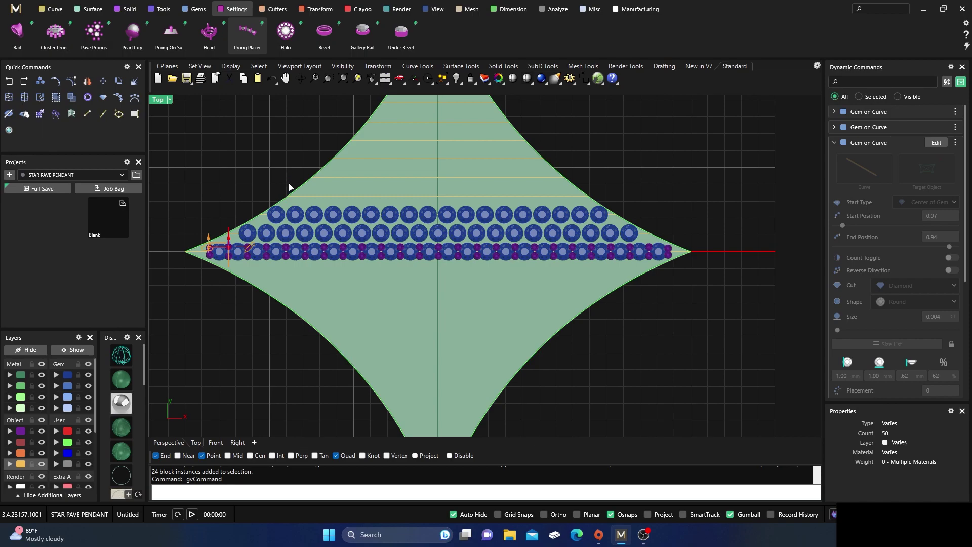
# Raise the height offset of the centre row's prongs to about 0.38 mm.
pyautogui.doubleClick(159, 100)
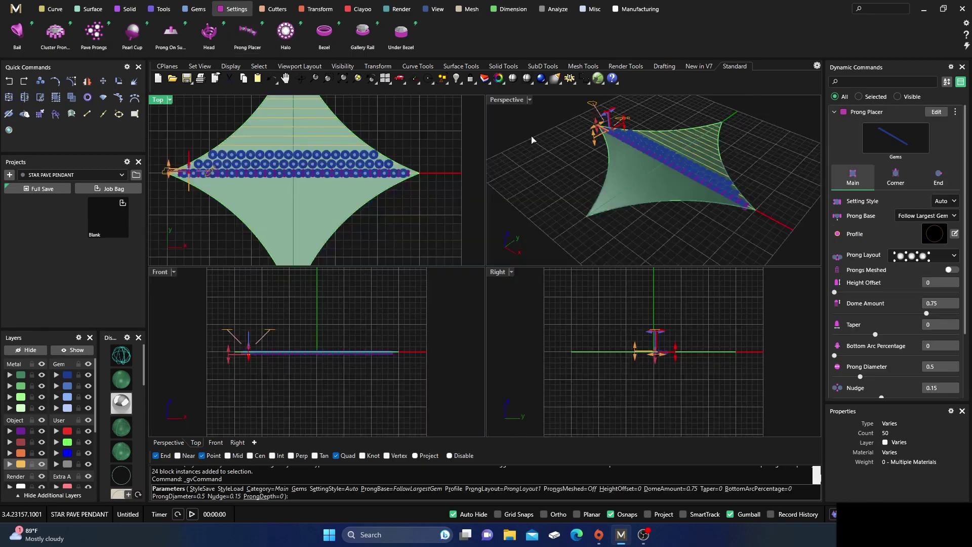
pyautogui.click(520, 100)
pyautogui.doubleClick(519, 101)
pyautogui.scroll(-4, 526, 263)
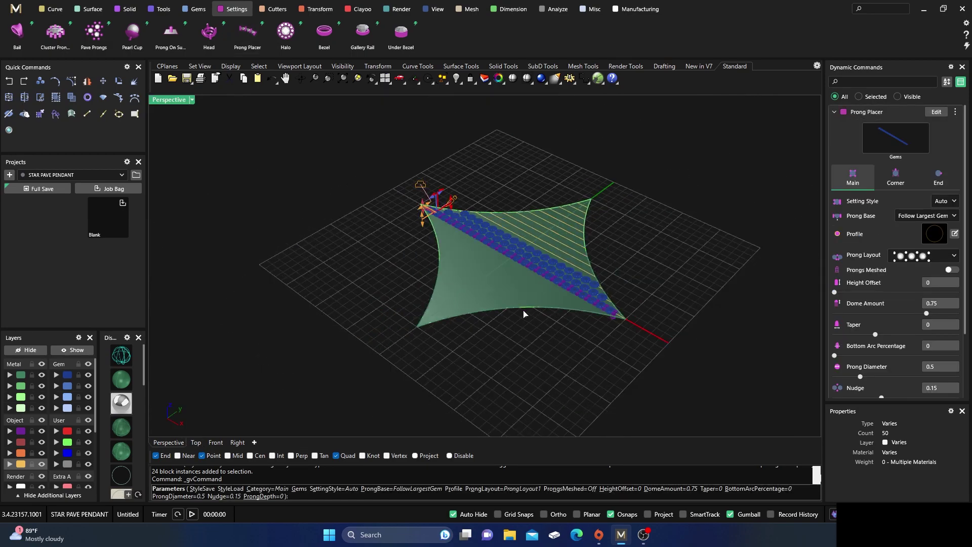
pyautogui.scroll(8, 429, 218)
pyautogui.scroll(5, 445, 228)
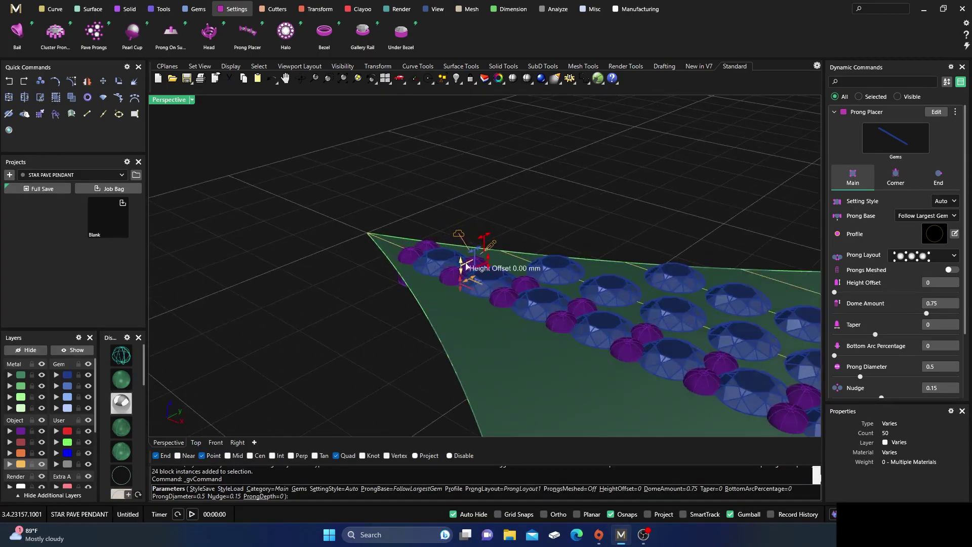
pyautogui.moveTo(462, 261); pyautogui.dragTo(462, 248)
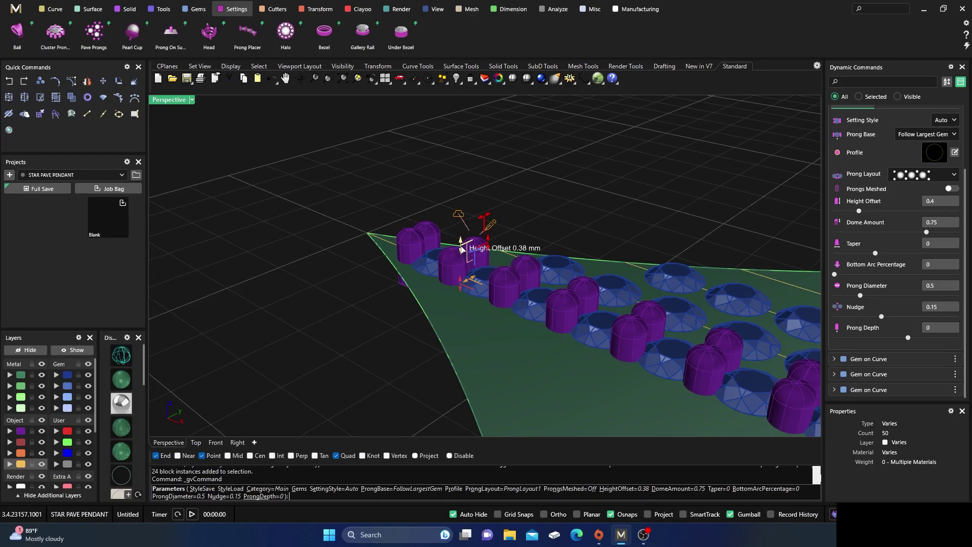
# Change the centre row's end prong style to the layout with a single centred prong beyond each end gem.
pyautogui.scroll(-1, 368, 220)
pyautogui.moveTo(334, 236); pyautogui.dragTo(218, 139, button='right')
pyautogui.doubleClick(180, 101)
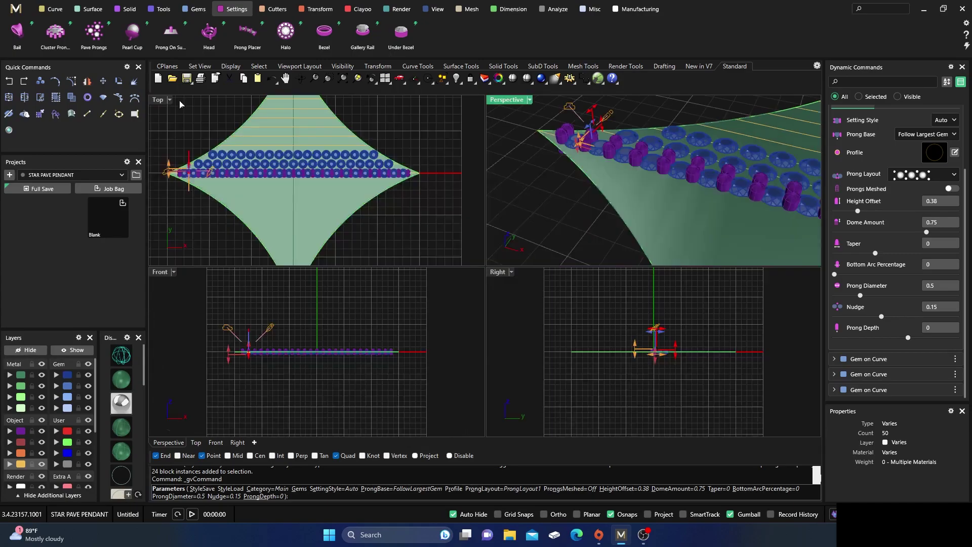
pyautogui.scroll(5, 178, 176)
pyautogui.moveTo(308, 162)
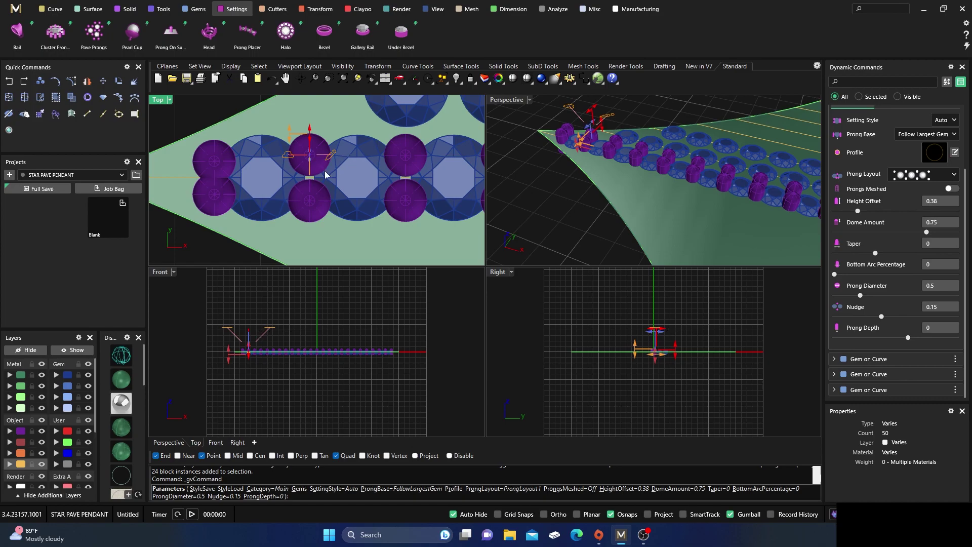
pyautogui.scroll(-3, 325, 174)
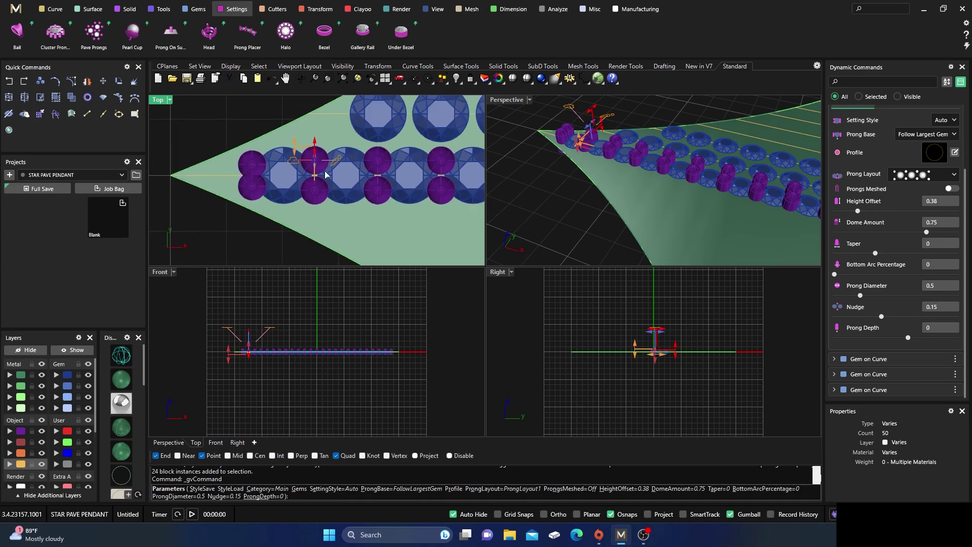
pyautogui.scroll(-2, 325, 172)
pyautogui.moveTo(348, 190); pyautogui.dragTo(328, 192, button='right')
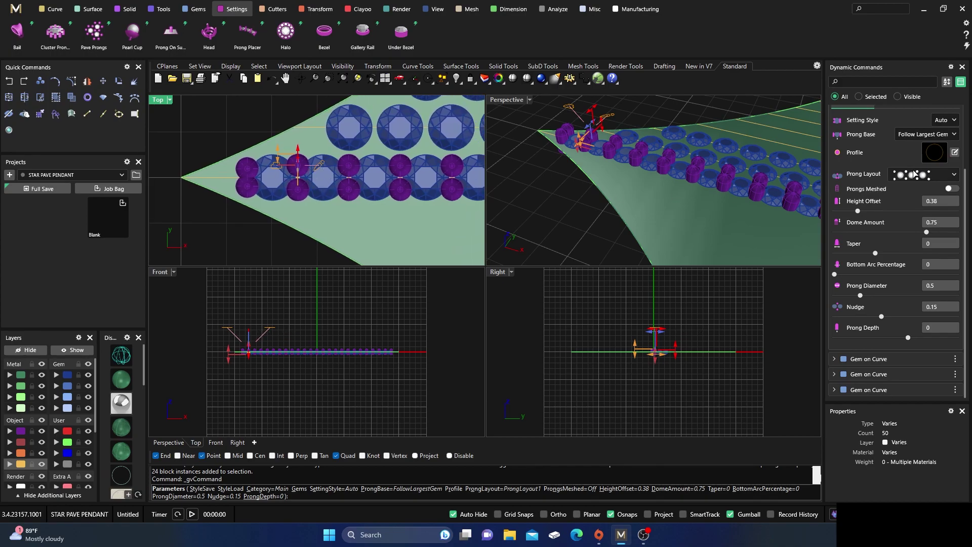
pyautogui.scroll(2, 896, 165)
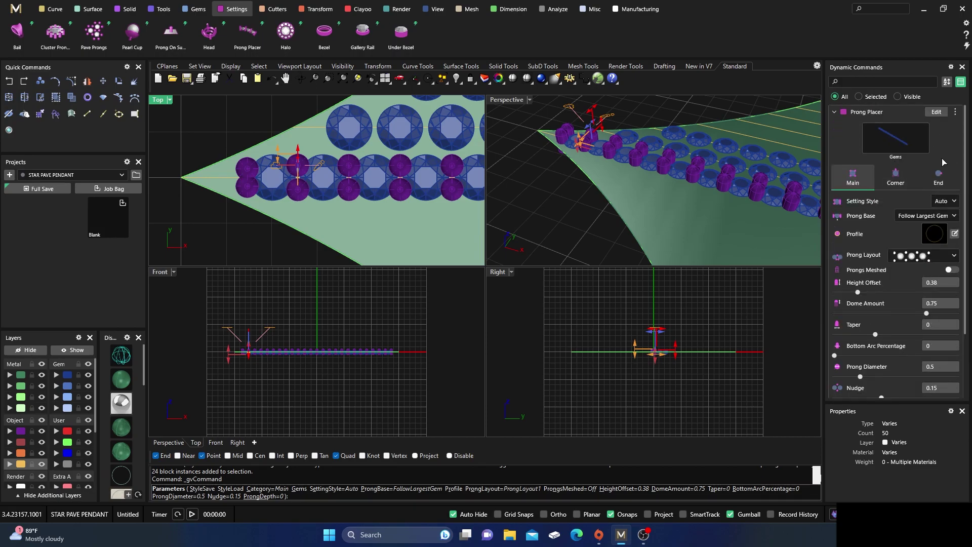
pyautogui.click(940, 179)
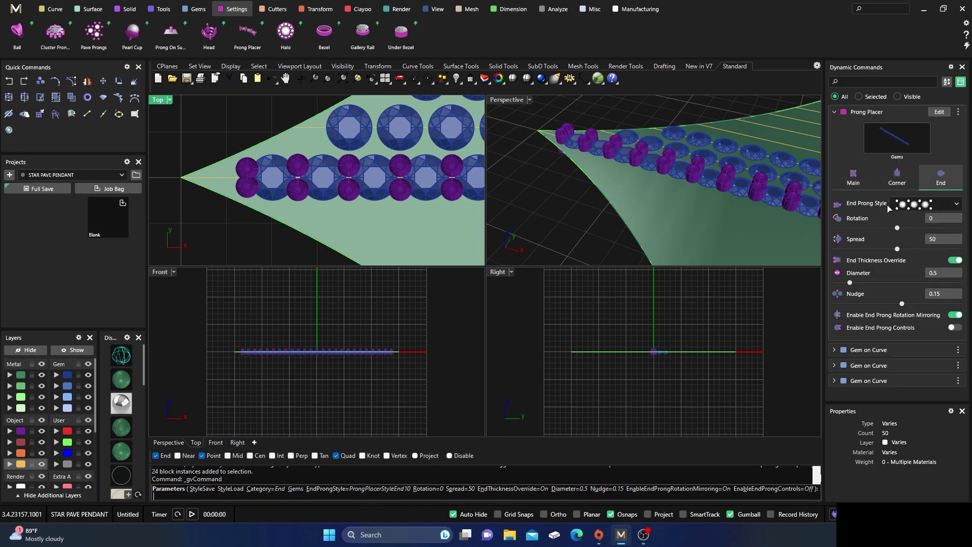
pyautogui.click(926, 208)
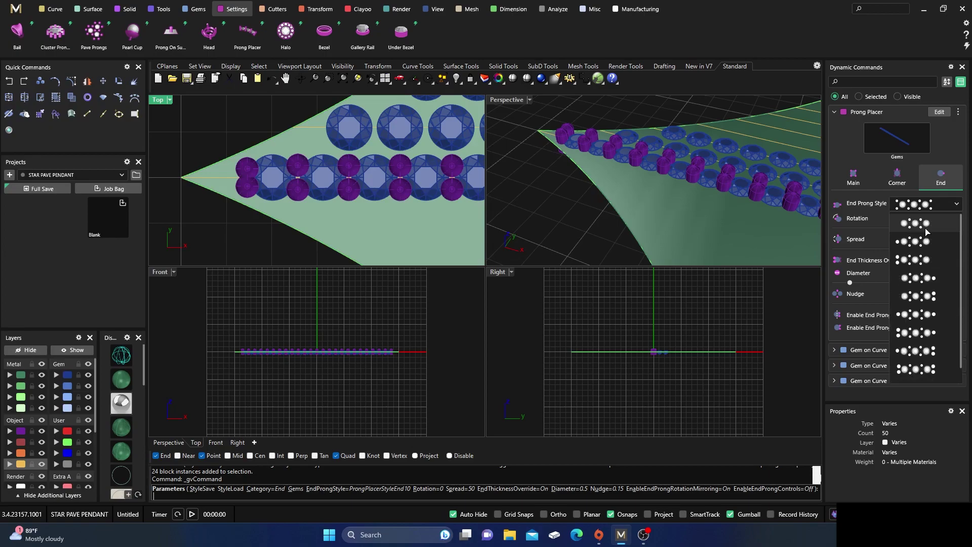
pyautogui.click(917, 315)
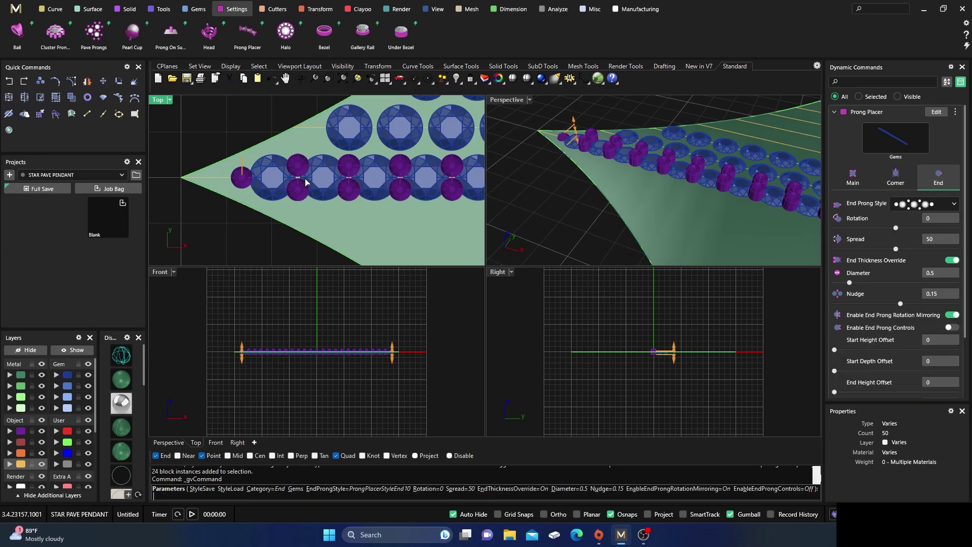
# Raise the end prongs to about 0.4 start height offset and 0.38 end height offset, and finish the centre row's prongs.
pyautogui.scroll(2, 563, 134)
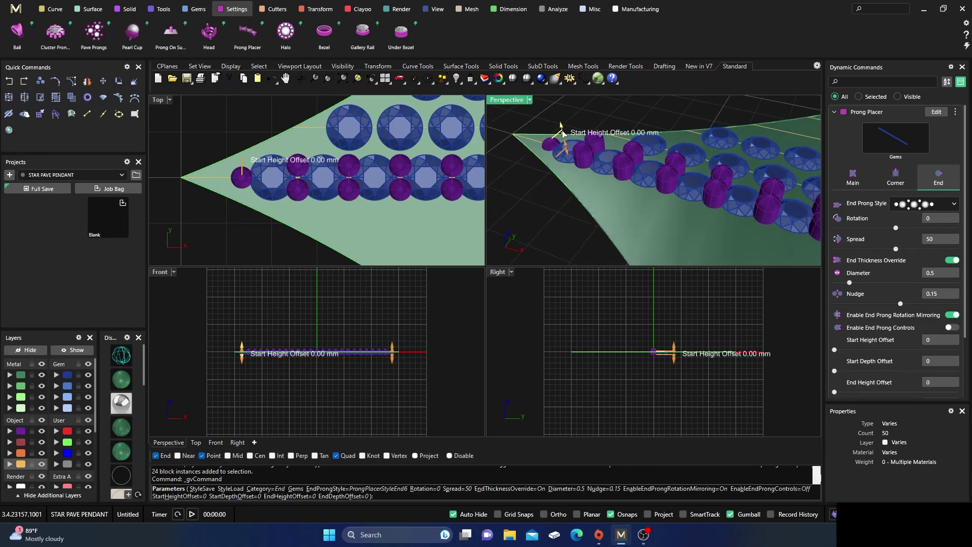
pyautogui.moveTo(560, 133); pyautogui.dragTo(556, 119)
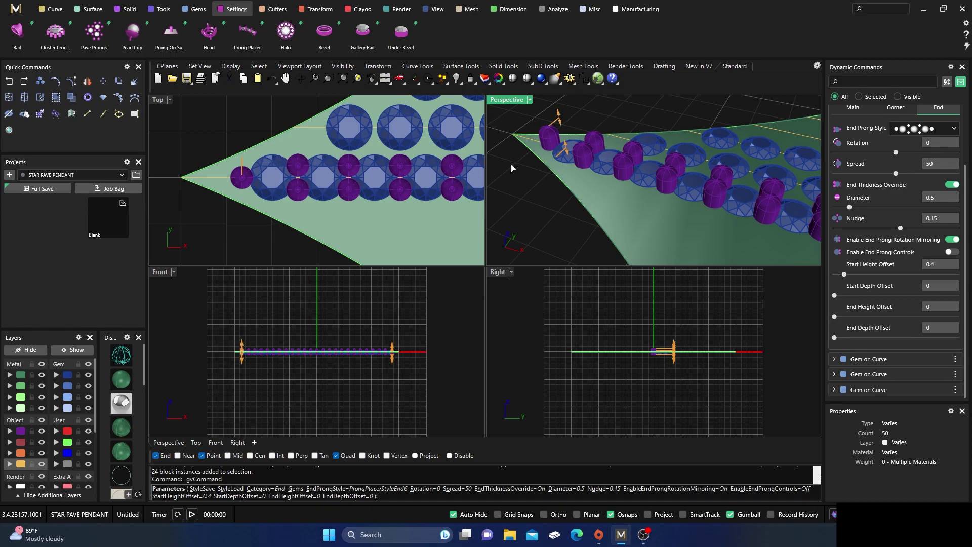
pyautogui.scroll(6, 395, 349)
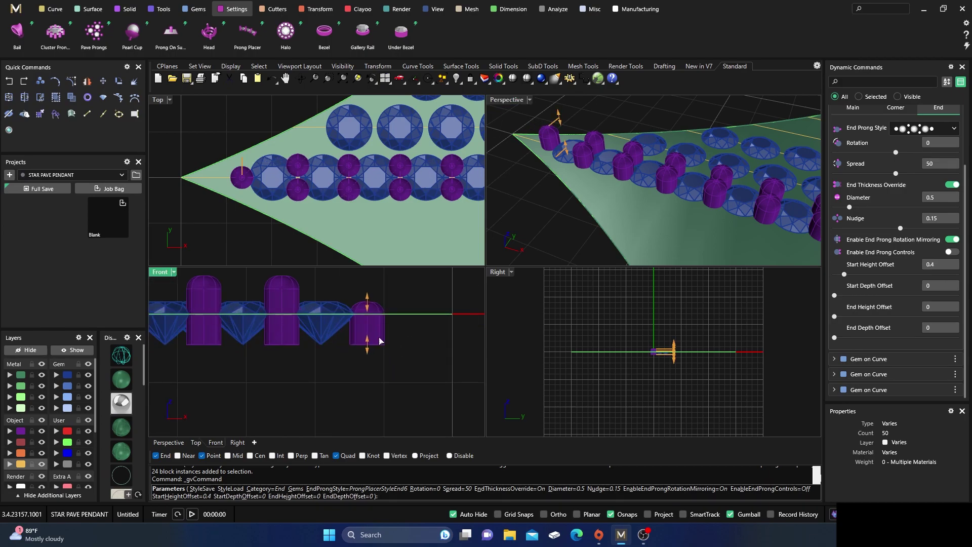
pyautogui.moveTo(367, 295); pyautogui.dragTo(369, 279)
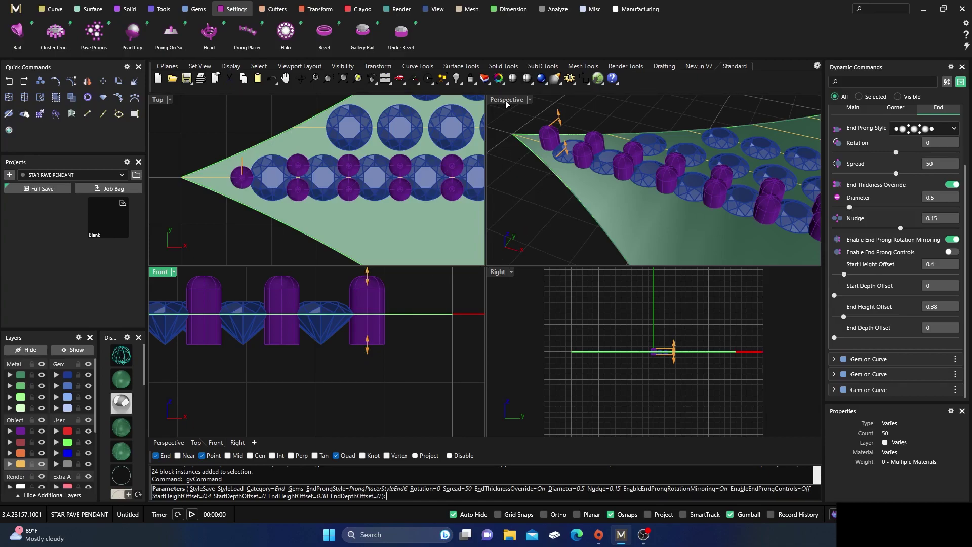
pyautogui.doubleClick(507, 100)
pyautogui.scroll(-3, 304, 211)
pyautogui.moveTo(309, 216); pyautogui.dragTo(338, 238, button='right')
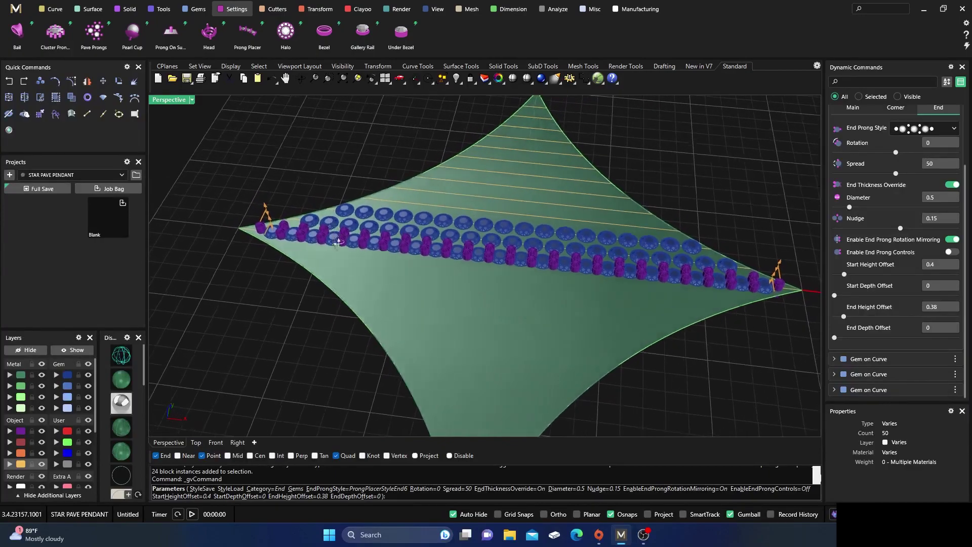
pyautogui.scroll(5, 338, 238)
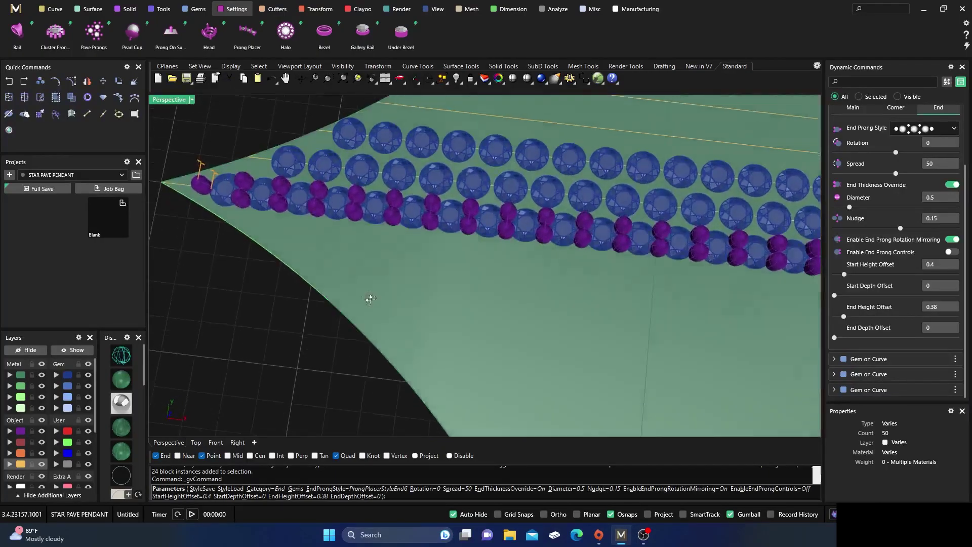
pyautogui.press('Return')
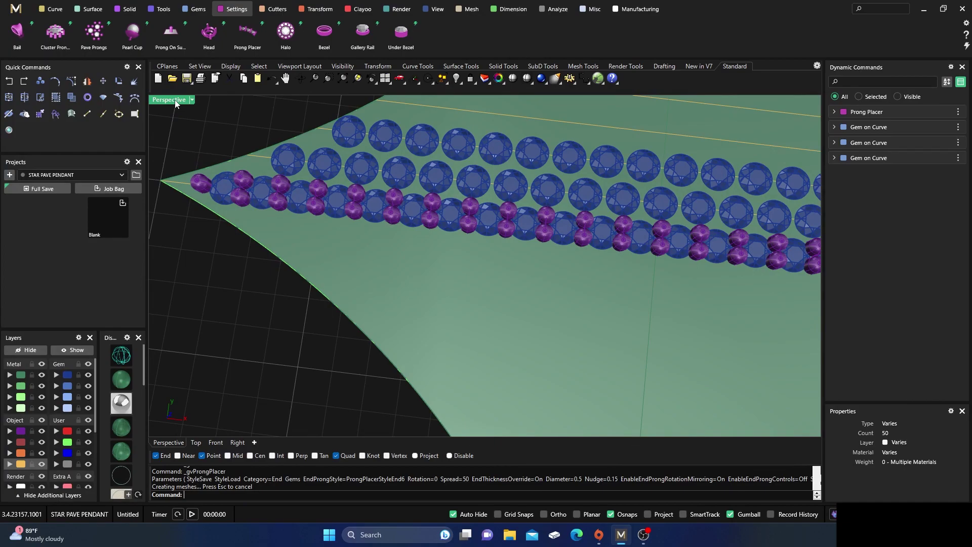
# Reopen the second gem row for editing and move its start inward to about start position 0.071.
pyautogui.doubleClick(175, 103)
pyautogui.moveTo(364, 157); pyautogui.dragTo(332, 191, button='right')
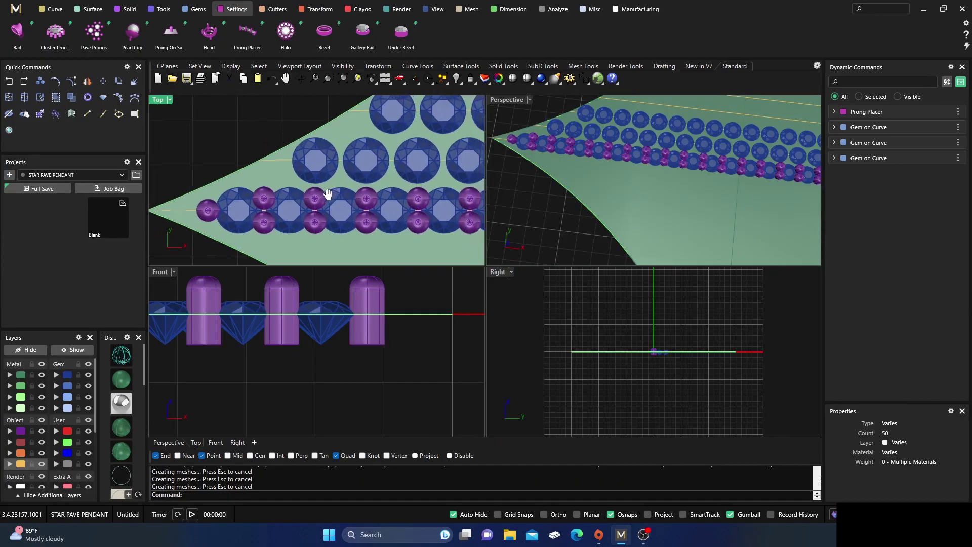
pyautogui.scroll(3, 264, 147)
pyautogui.click(261, 157)
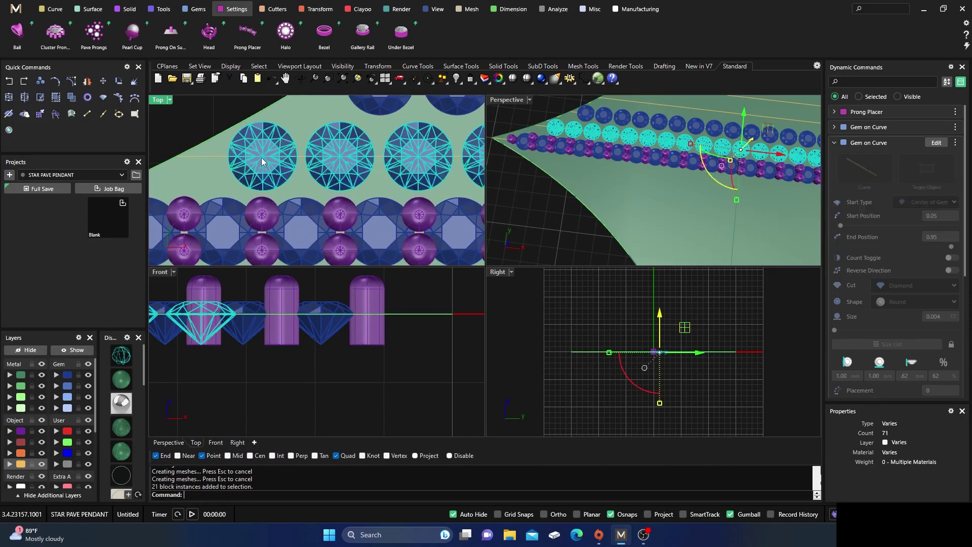
pyautogui.click(936, 142)
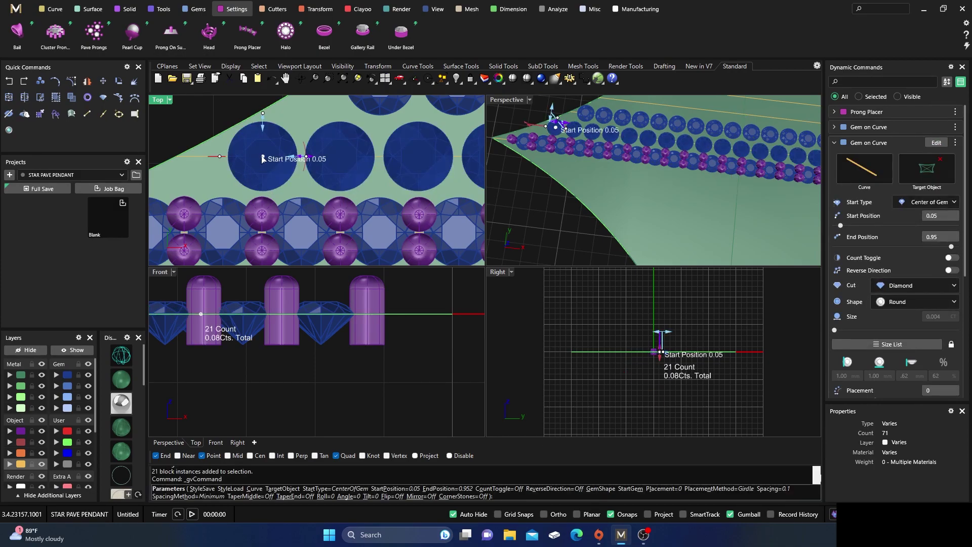
pyautogui.moveTo(262, 158); pyautogui.dragTo(300, 167)
pyautogui.scroll(-6, 216, 162)
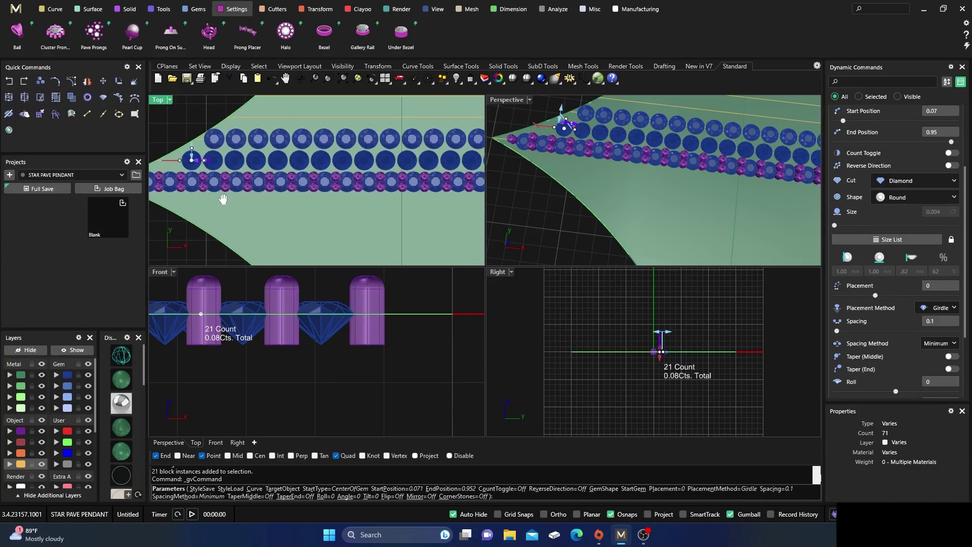
# Pull the second gem row's end inward to about end position 0.931 and finish the edit.
pyautogui.moveTo(461, 200); pyautogui.dragTo(360, 225, button='right')
pyautogui.scroll(2, 398, 179)
pyautogui.scroll(1, 399, 191)
pyautogui.moveTo(404, 169); pyautogui.dragTo(385, 168)
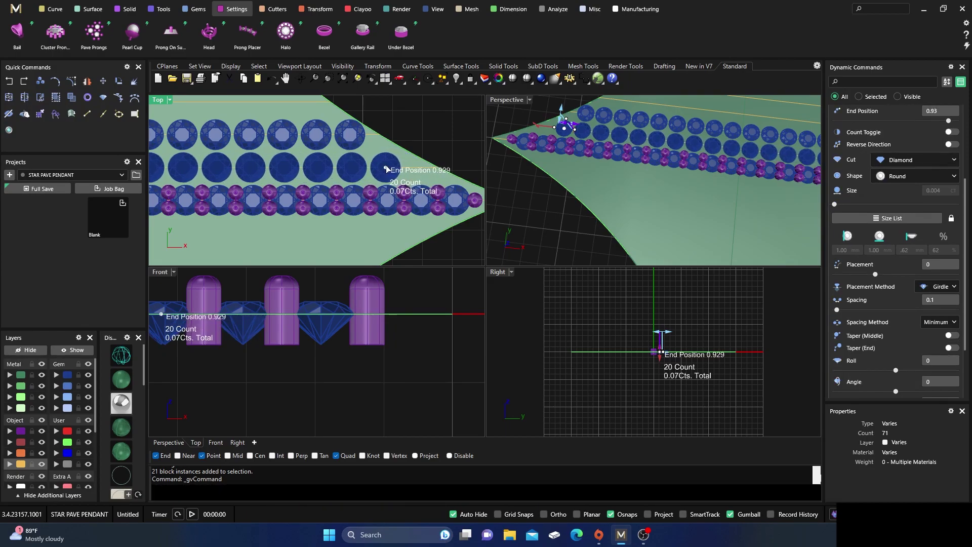
pyautogui.moveTo(386, 168)
pyautogui.moveTo(386, 169); pyautogui.dragTo(387, 169)
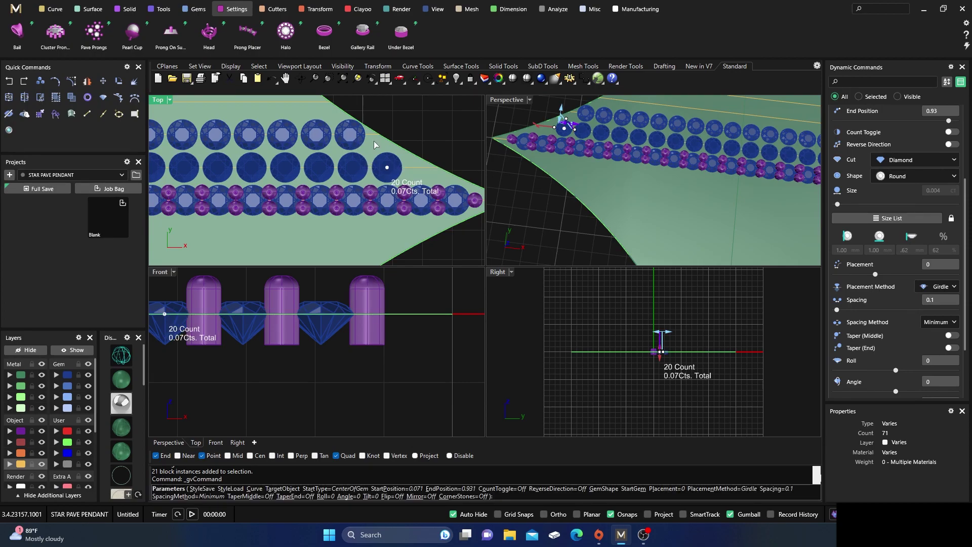
pyautogui.press('Return')
# Reopen the third gem row for editing, shift its end outward to about end position 0.955, and finish the edit.
pyautogui.click(344, 135)
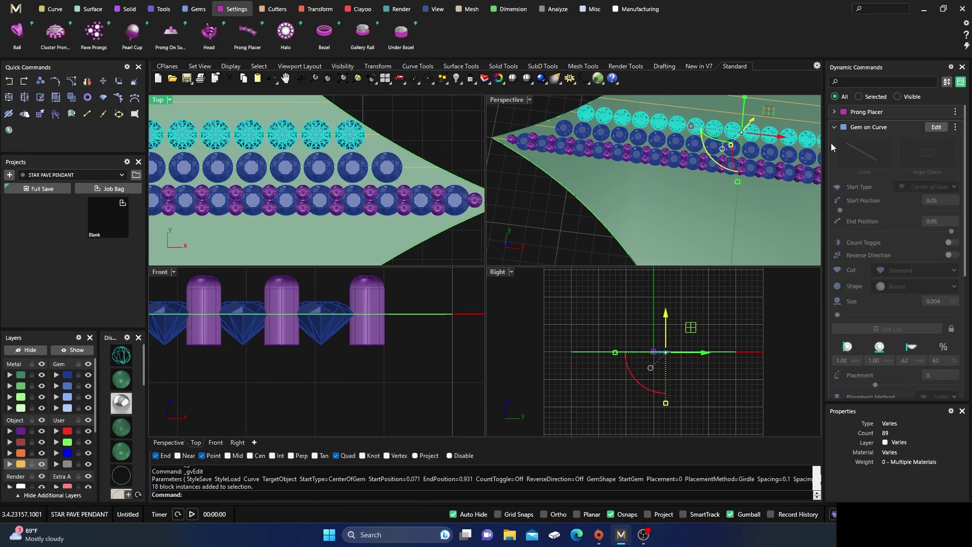
pyautogui.click(935, 127)
pyautogui.scroll(4, 347, 132)
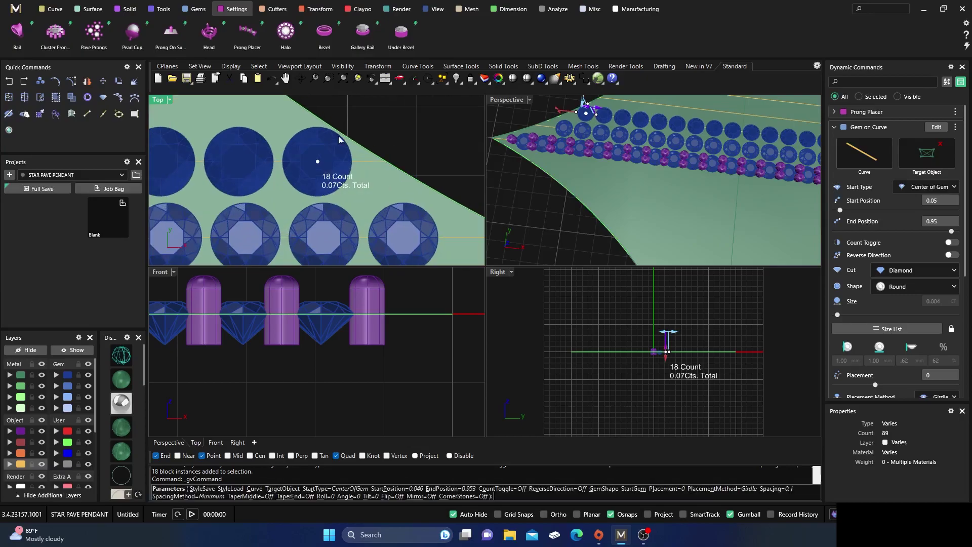
pyautogui.moveTo(318, 163)
pyautogui.moveTo(317, 162); pyautogui.dragTo(320, 162)
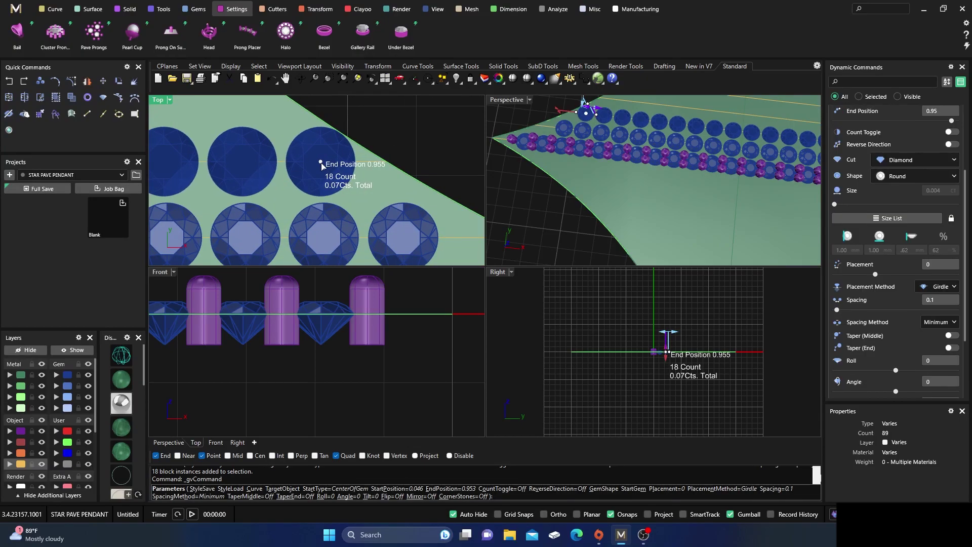
pyautogui.scroll(-12, 457, 138)
pyautogui.scroll(3, 256, 150)
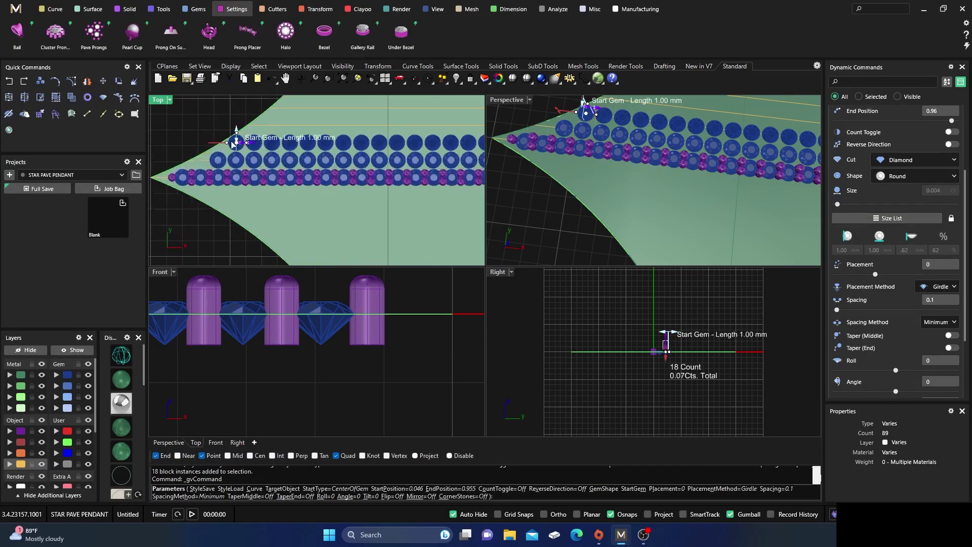
pyautogui.scroll(-1, 225, 188)
pyautogui.scroll(-1, 225, 187)
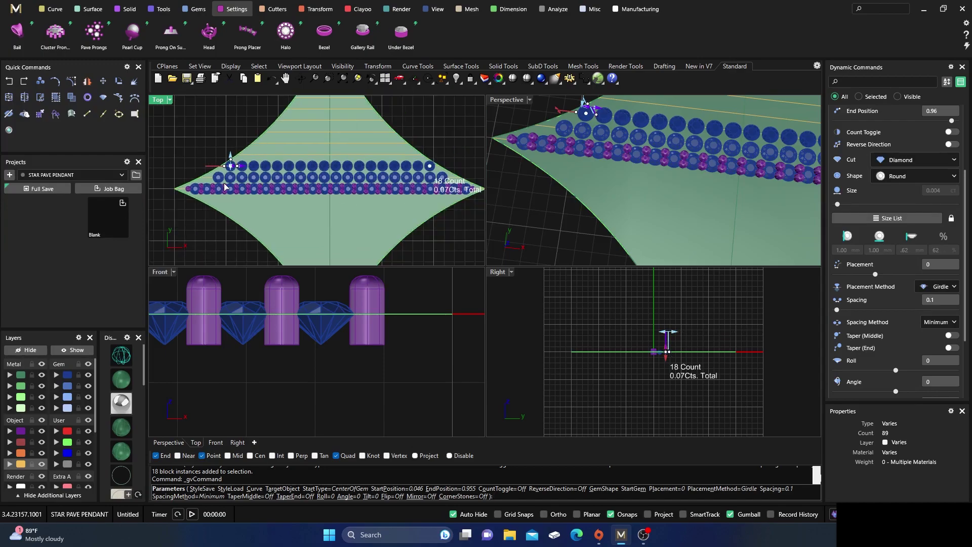
pyautogui.press('Return')
# Start a second Prong Placer on the centre row's gems, using the layout with one prong on each side of every gem.
pyautogui.scroll(4, 276, 192)
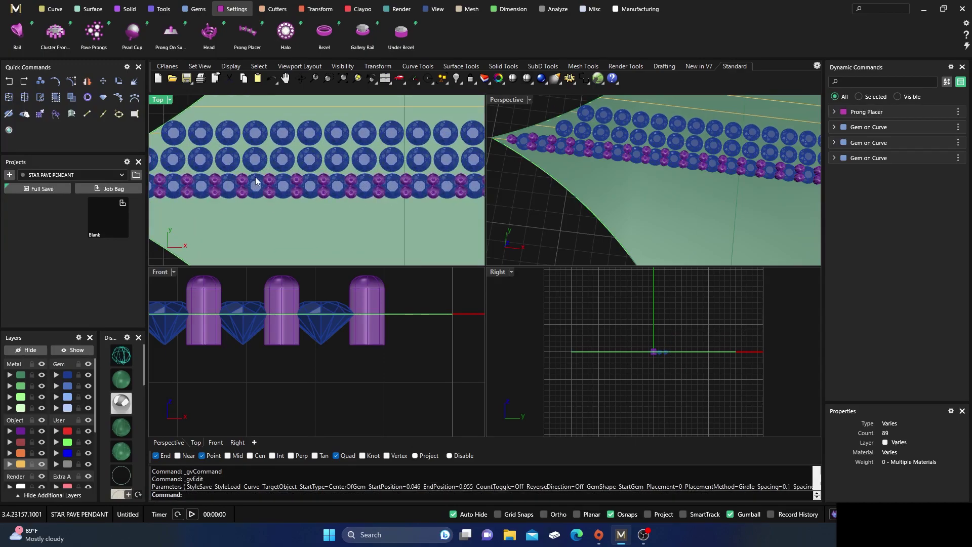
pyautogui.click(258, 186)
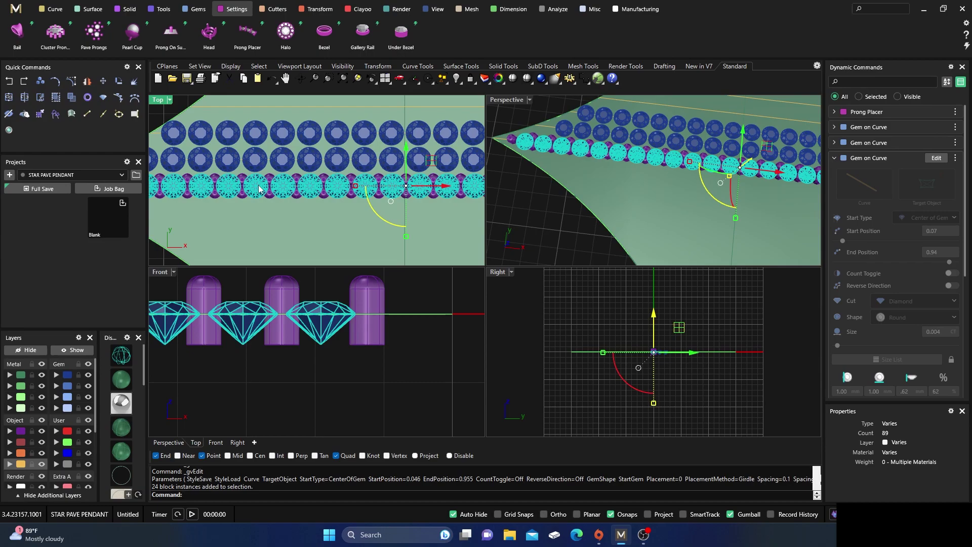
pyautogui.moveTo(536, 198); pyautogui.dragTo(579, 178, button='right')
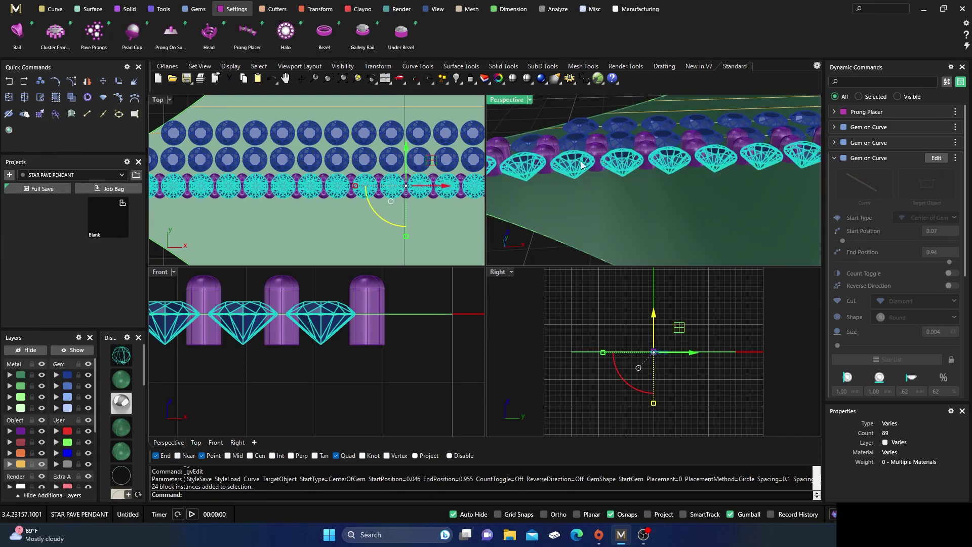
pyautogui.click(247, 40)
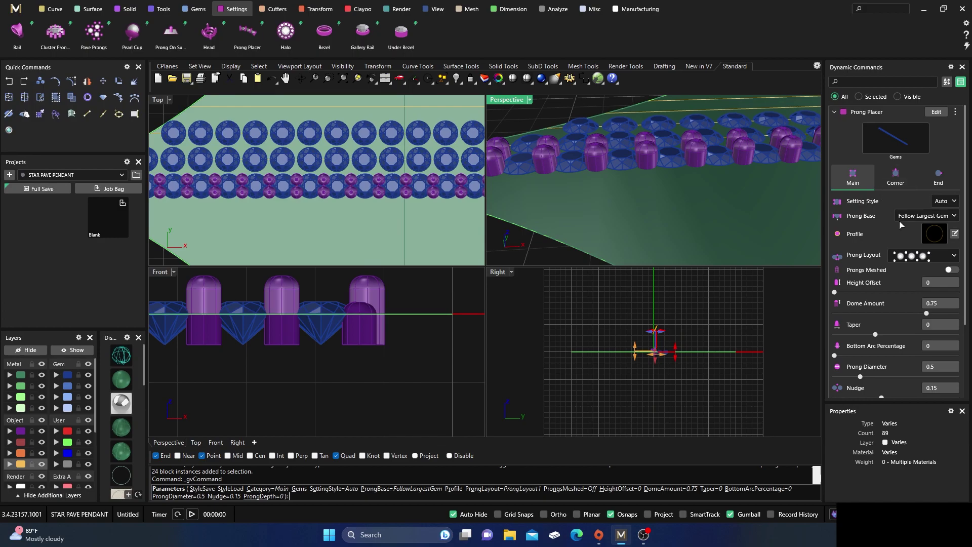
pyautogui.click(918, 260)
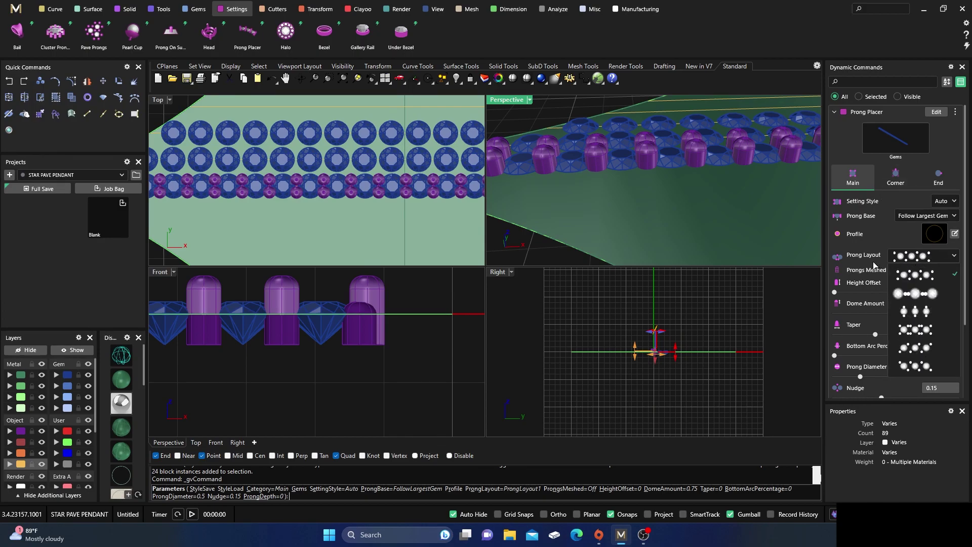
pyautogui.click(915, 311)
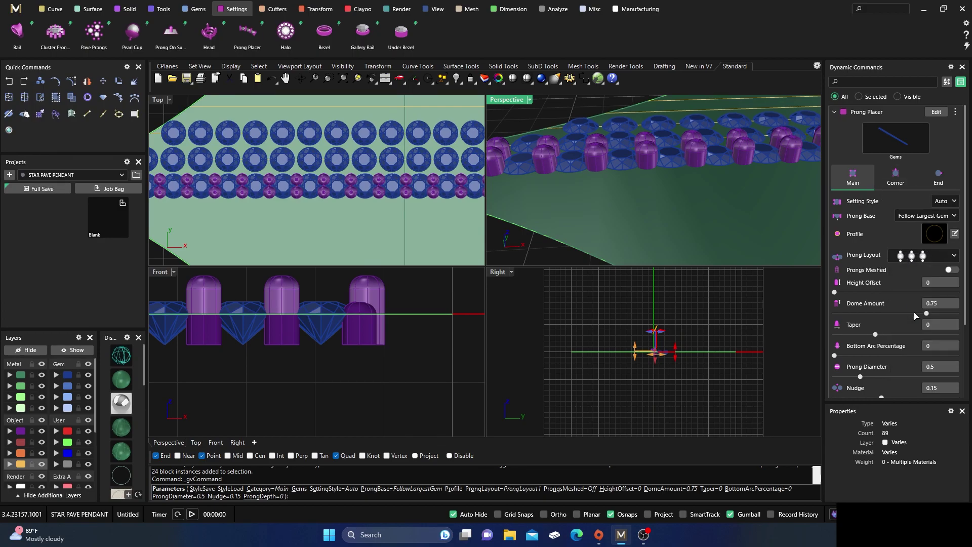
pyautogui.scroll(6, 303, 200)
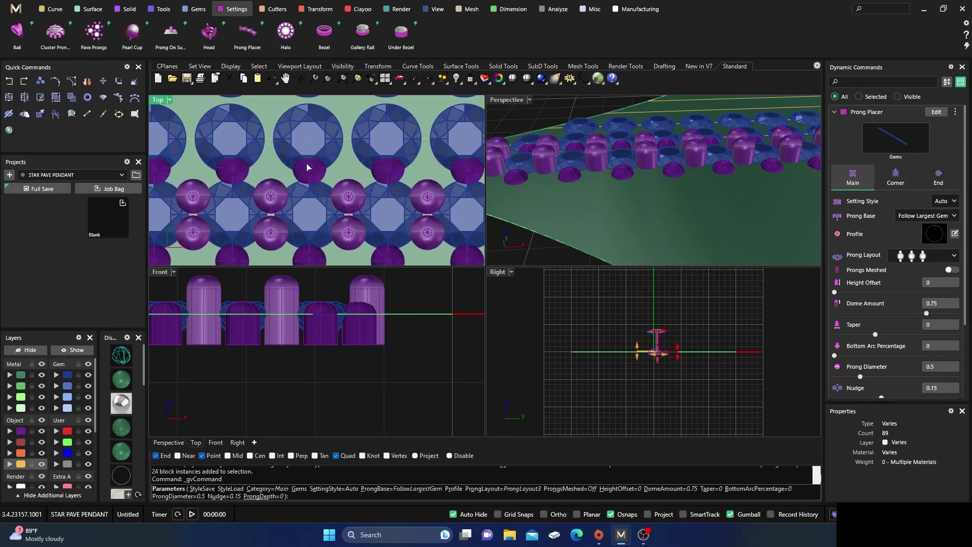
pyautogui.scroll(-5, 319, 163)
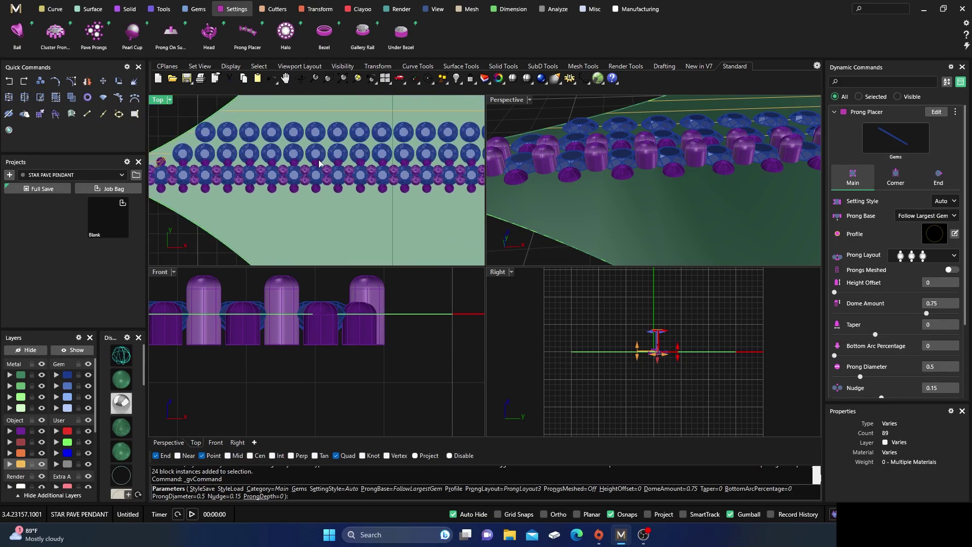
pyautogui.scroll(4, 260, 176)
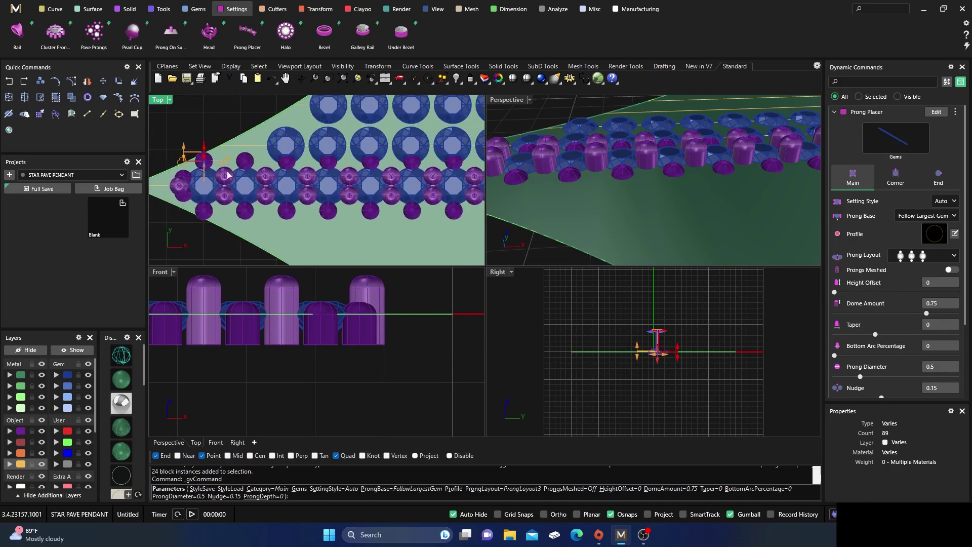
# Raise the new side prongs to a height offset of about 0.41 and nudge them toward the gems to about 0.32.
pyautogui.moveTo(572, 198)
pyautogui.mouseDown(button='right')
pyautogui.moveTo(618, 192)
pyautogui.moveTo(570, 183)
pyautogui.mouseUp(button='right')
pyautogui.moveTo(571, 179); pyautogui.dragTo(571, 168)
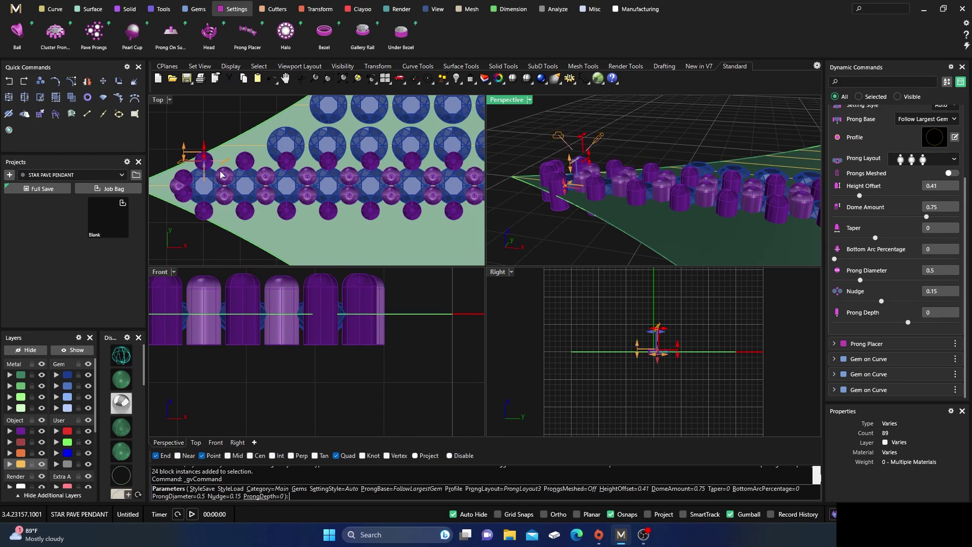
pyautogui.scroll(4, 220, 174)
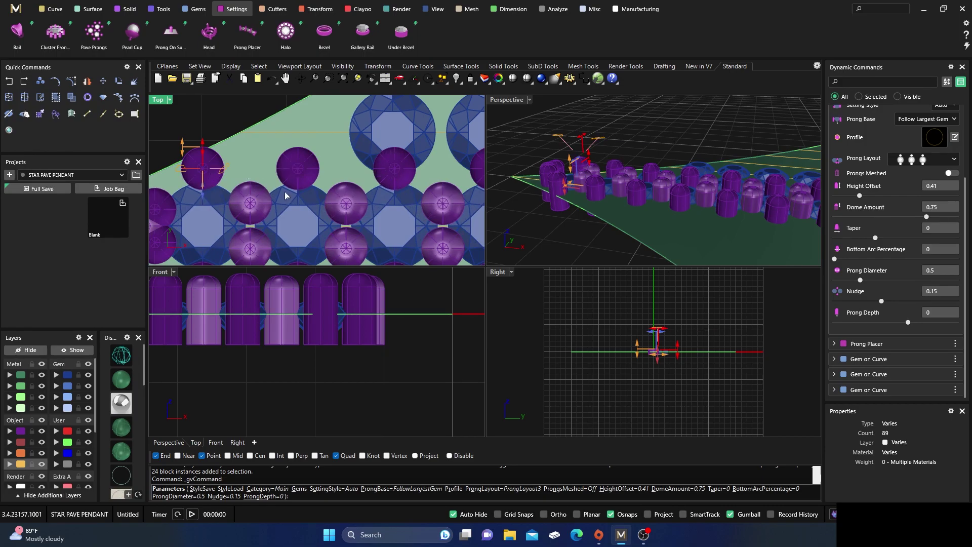
pyautogui.moveTo(202, 191)
pyautogui.moveTo(203, 193); pyautogui.dragTo(203, 200)
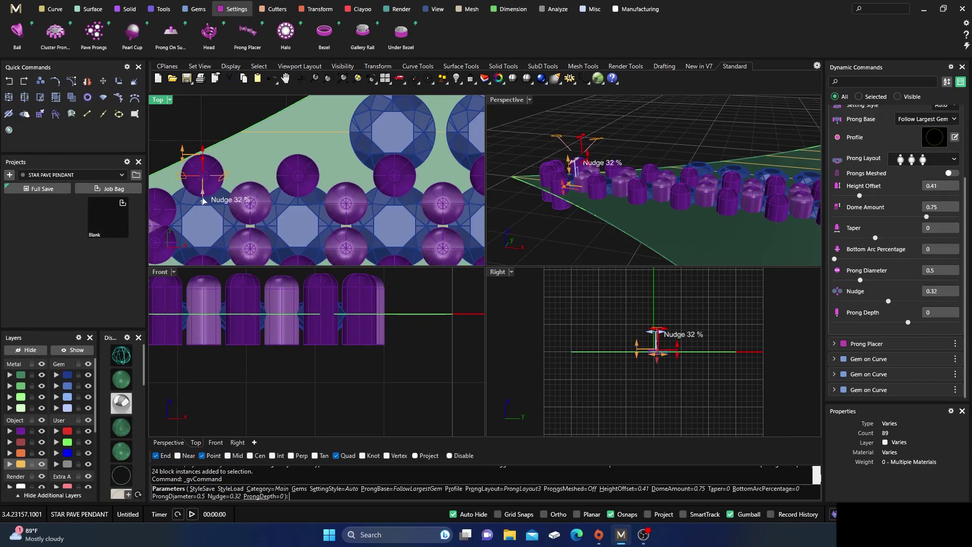
pyautogui.scroll(-2, 226, 191)
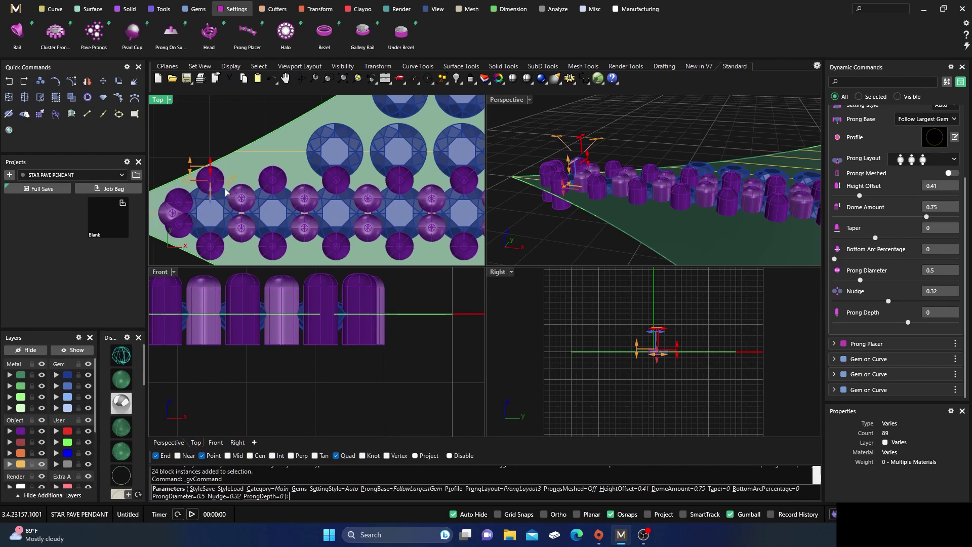
# Change the second prong set's end prong style to the layout without any prongs beyond the end gems.
pyautogui.scroll(3, 893, 227)
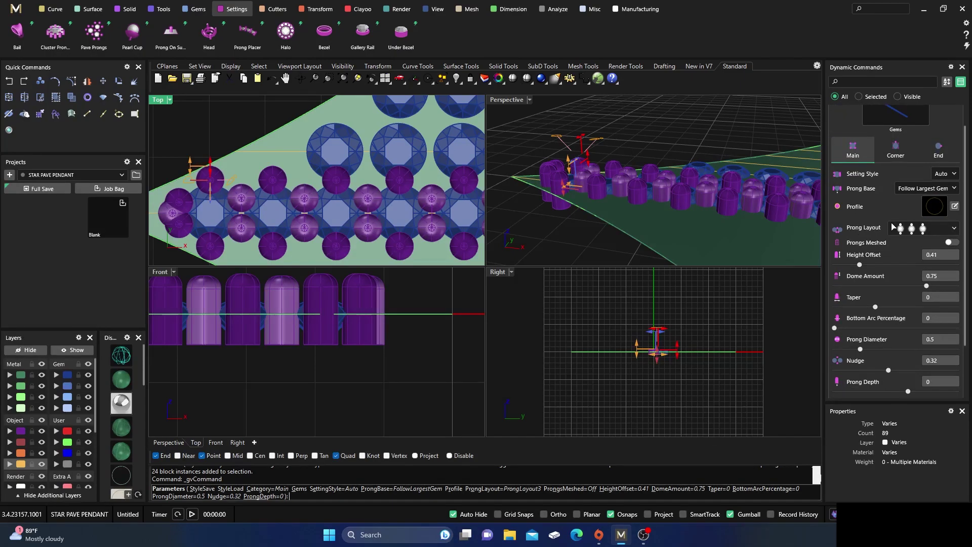
pyautogui.click(939, 151)
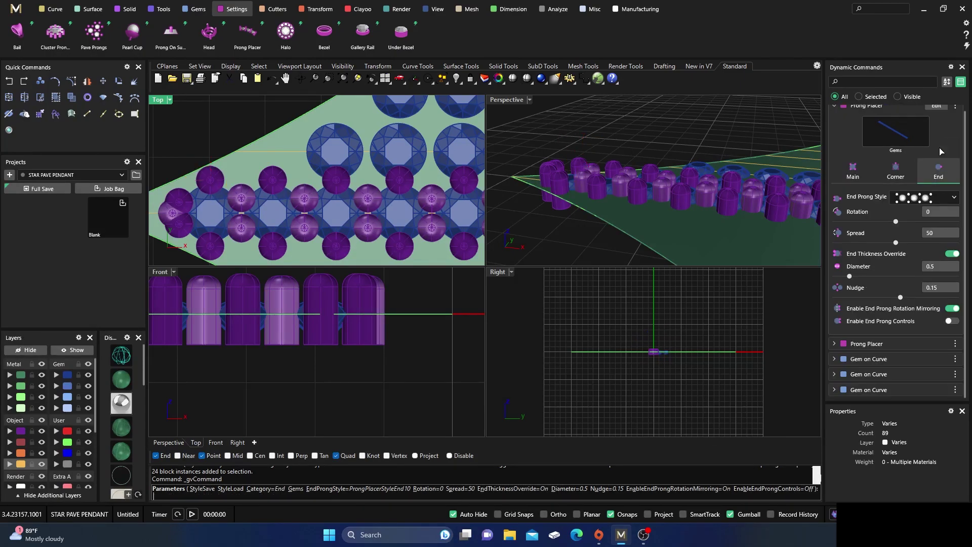
pyautogui.click(931, 196)
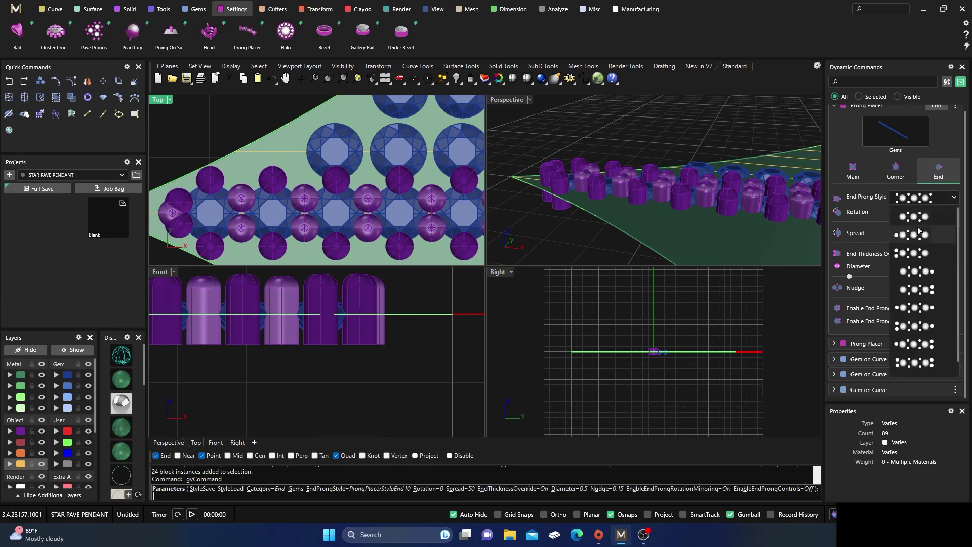
pyautogui.scroll(-1, 913, 291)
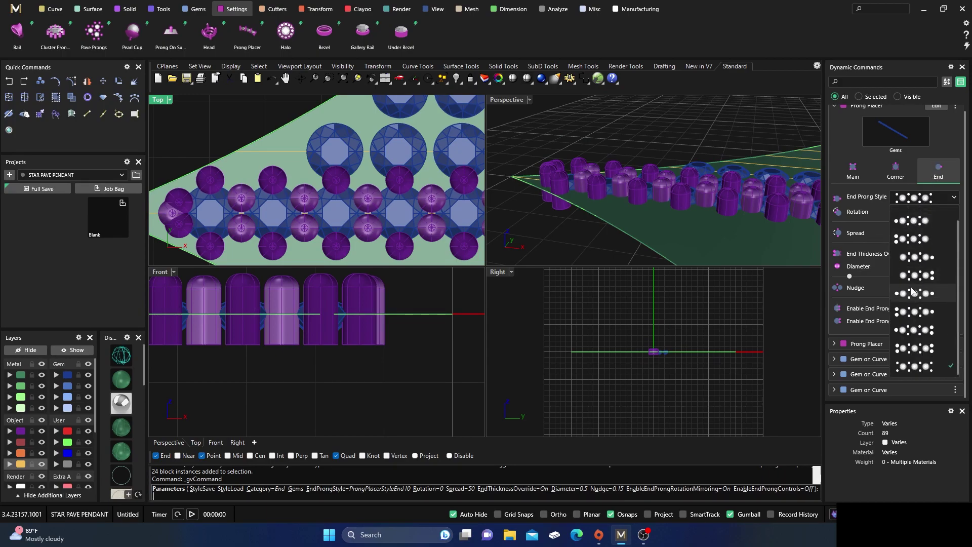
pyautogui.scroll(1, 916, 218)
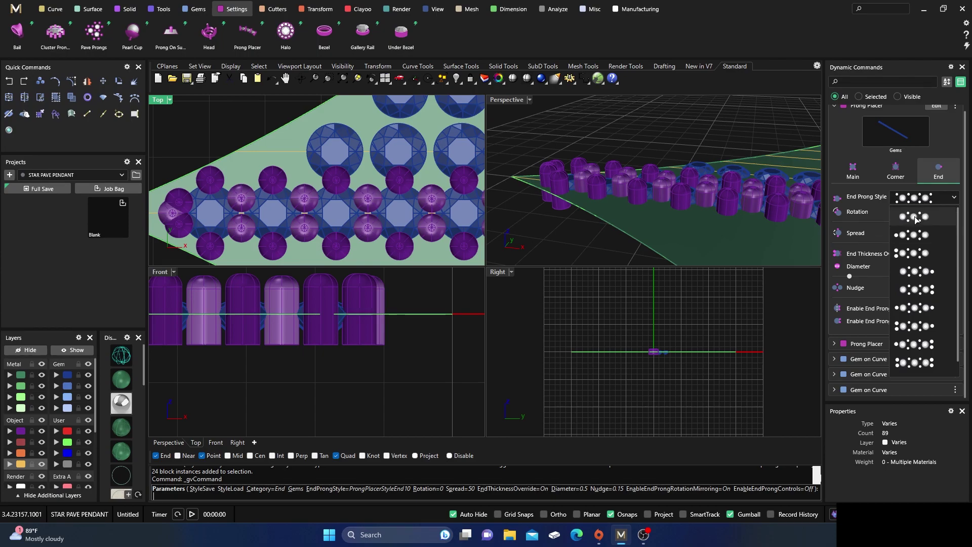
pyautogui.click(916, 217)
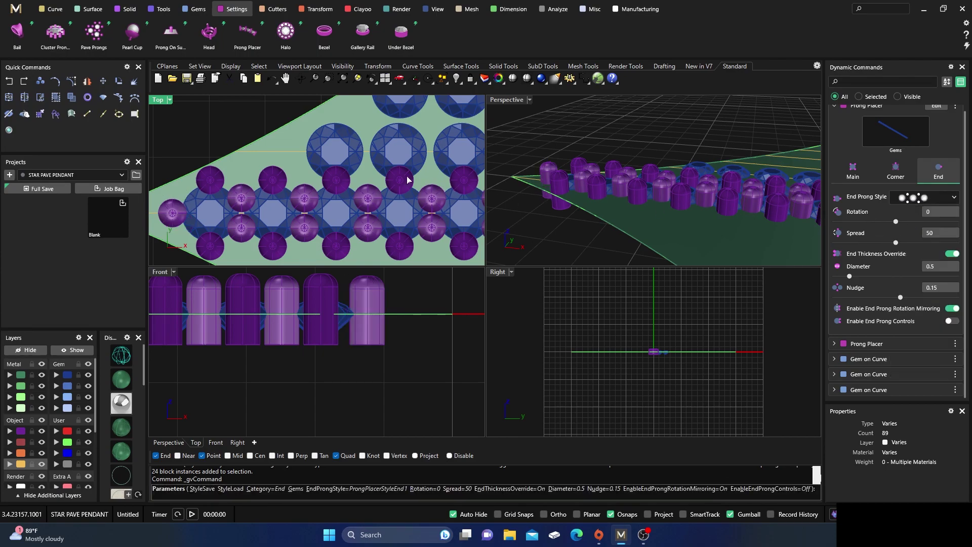
# Inspect the prongs along the centre row in an enlarged perspective view, and finish the second prong set.
pyautogui.moveTo(530, 144); pyautogui.dragTo(578, 190, button='right')
pyautogui.scroll(-5, 564, 168)
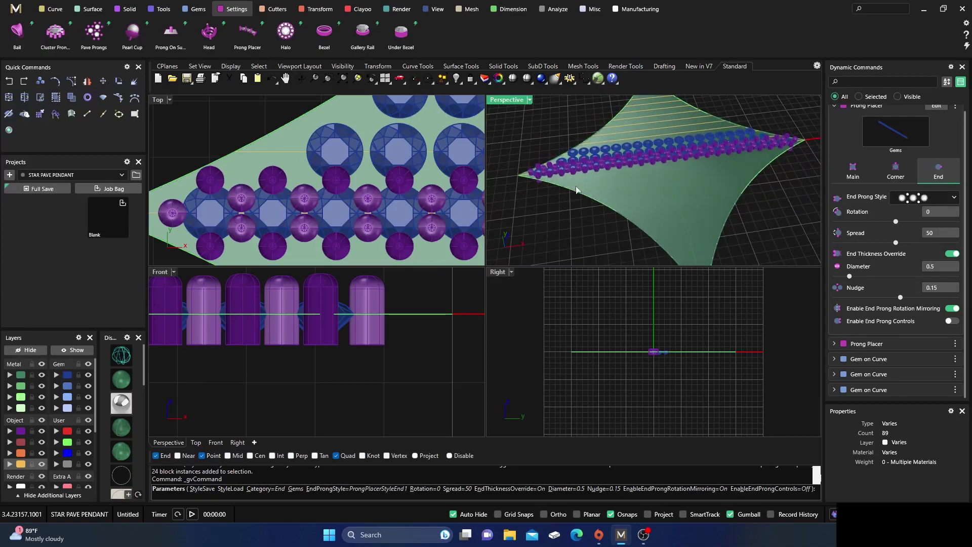
pyautogui.doubleClick(513, 100)
pyautogui.scroll(3, 535, 219)
pyautogui.scroll(5, 636, 180)
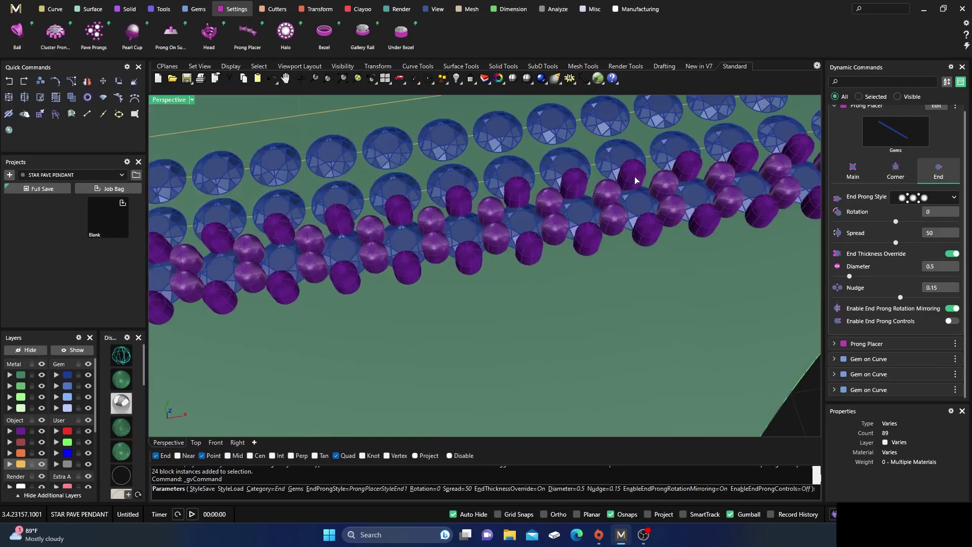
pyautogui.moveTo(636, 248); pyautogui.dragTo(573, 269, button='right')
pyautogui.moveTo(427, 202); pyautogui.dragTo(410, 170, button='right')
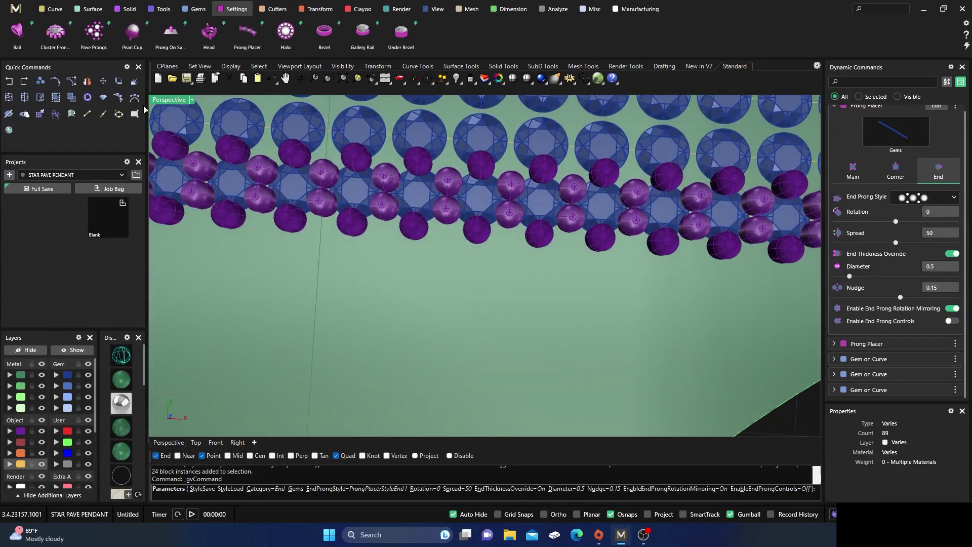
pyautogui.doubleClick(165, 101)
pyautogui.rightClick(287, 229)
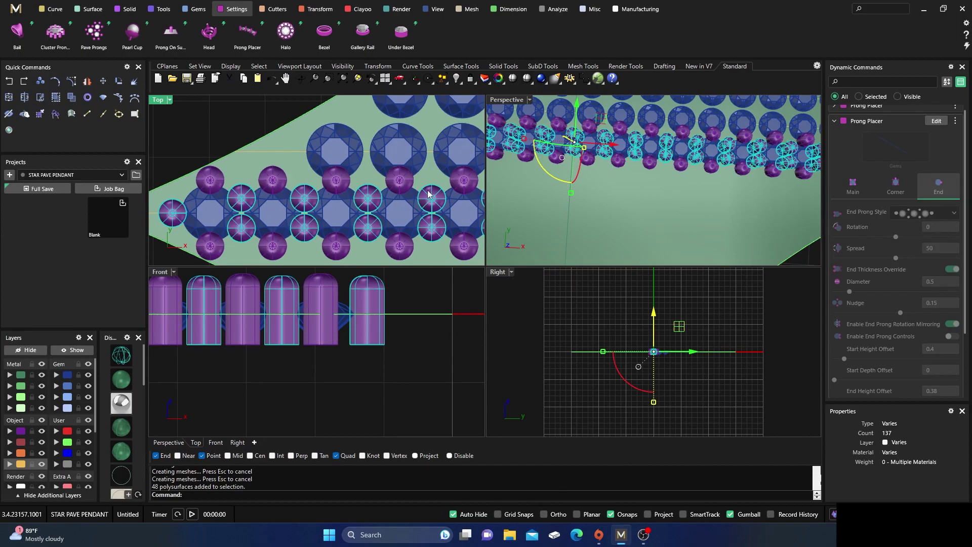
# Reopen the centre row's first prong set, nudge its main prongs outward to about -0.06, and finish the edit.
pyautogui.click(936, 120)
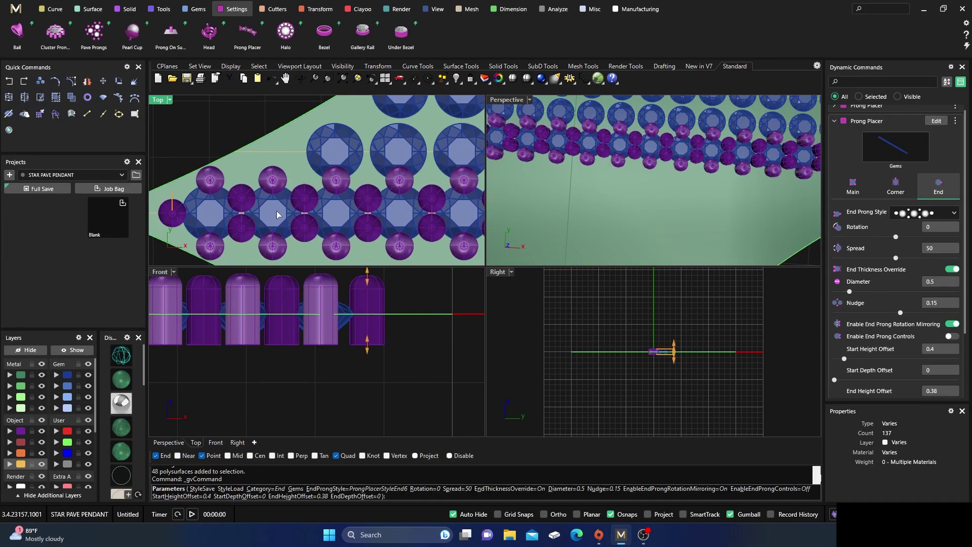
pyautogui.click(854, 187)
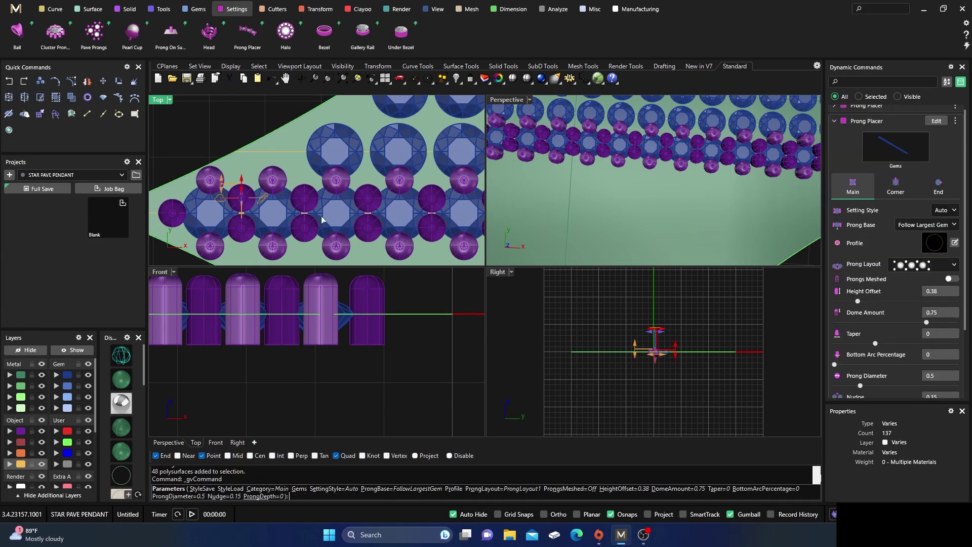
pyautogui.scroll(4, 239, 211)
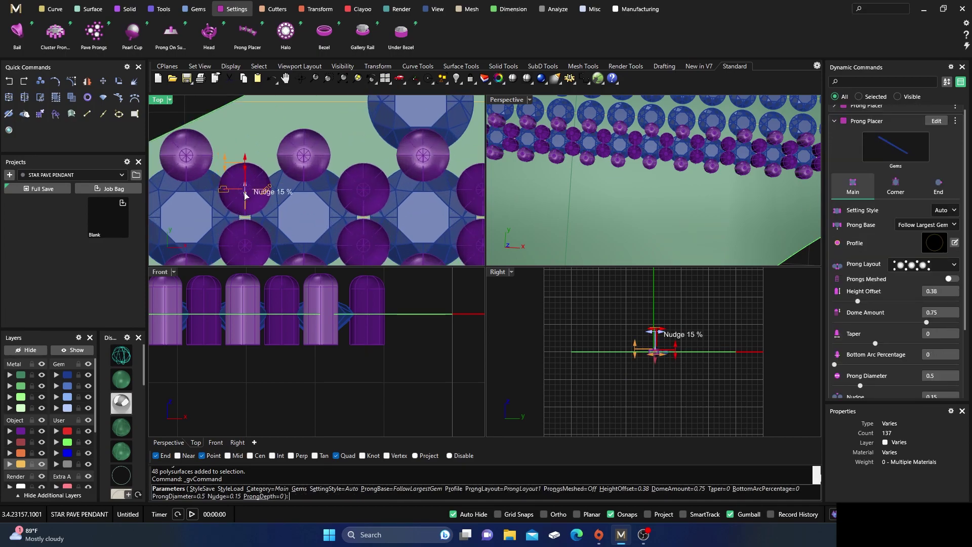
pyautogui.moveTo(245, 190); pyautogui.dragTo(245, 180)
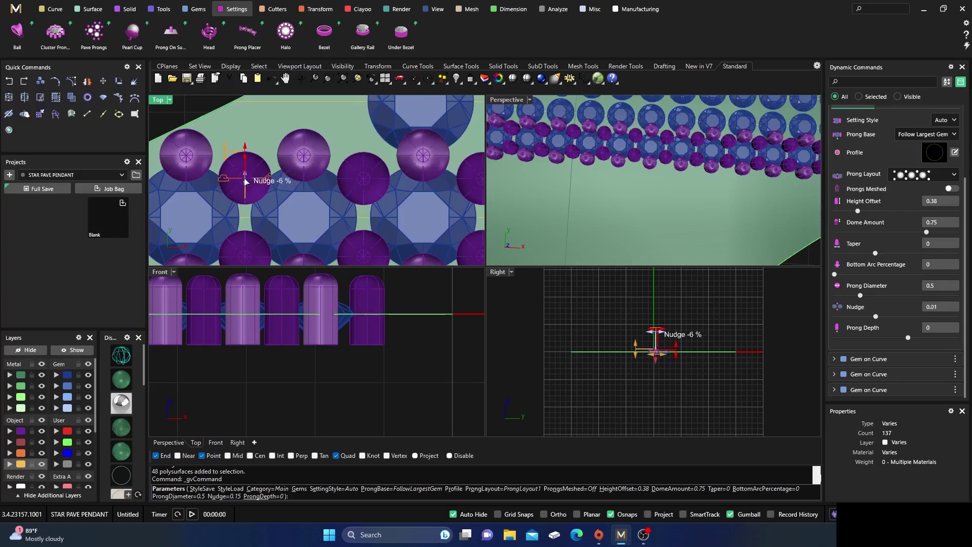
pyautogui.scroll(-4, 243, 181)
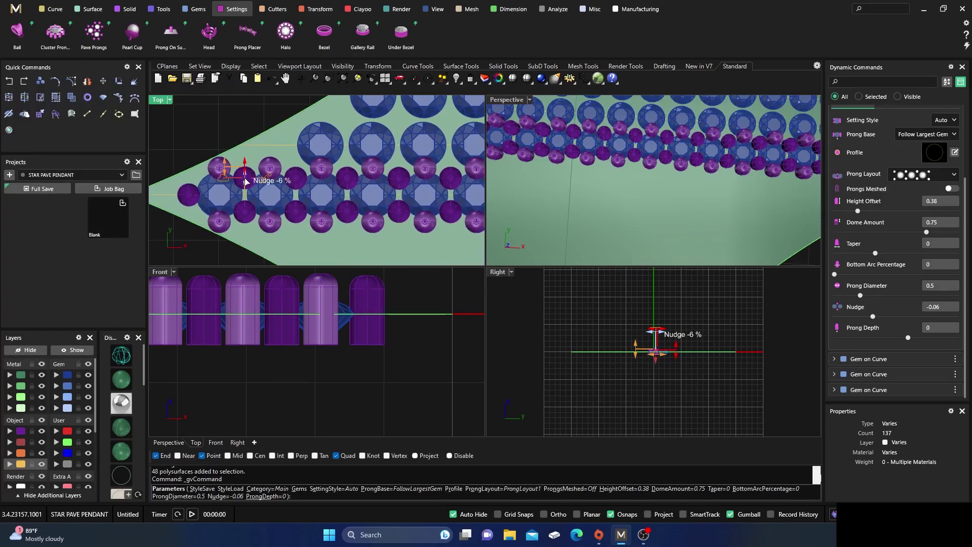
pyautogui.scroll(-1, 239, 182)
pyautogui.press('Return')
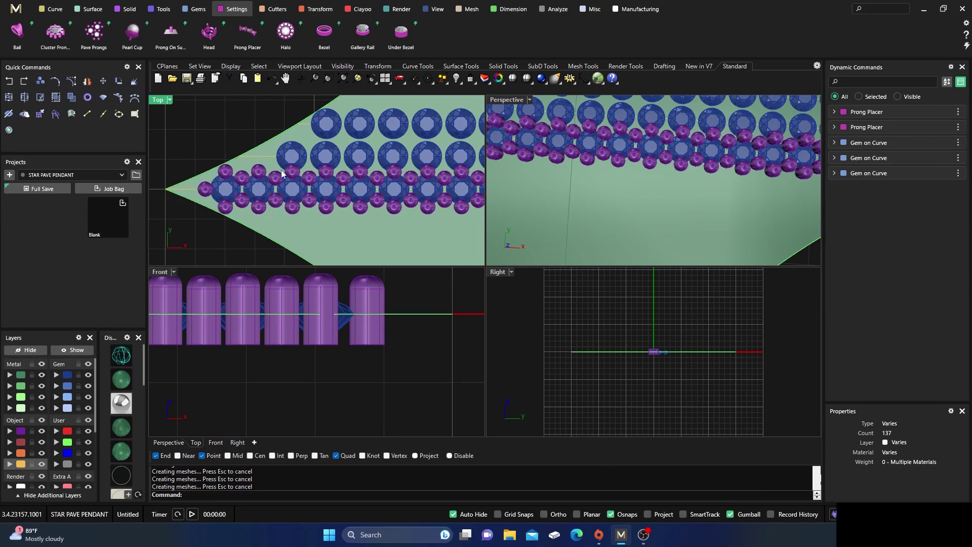
pyautogui.scroll(-2, 268, 189)
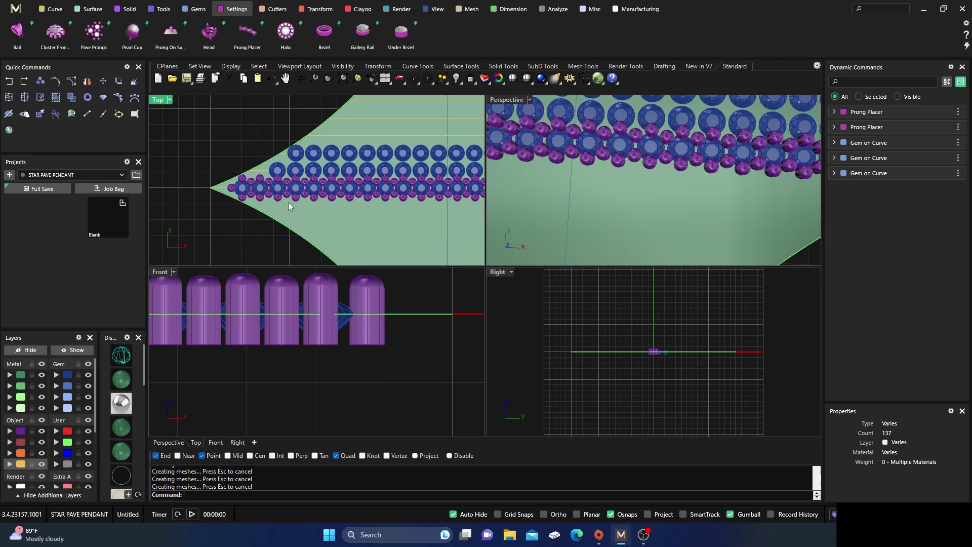
# Ungroup the second prong set along both sides of the centre gem row so its prongs can be selected individually.
pyautogui.scroll(-3, 305, 203)
pyautogui.scroll(4, 332, 197)
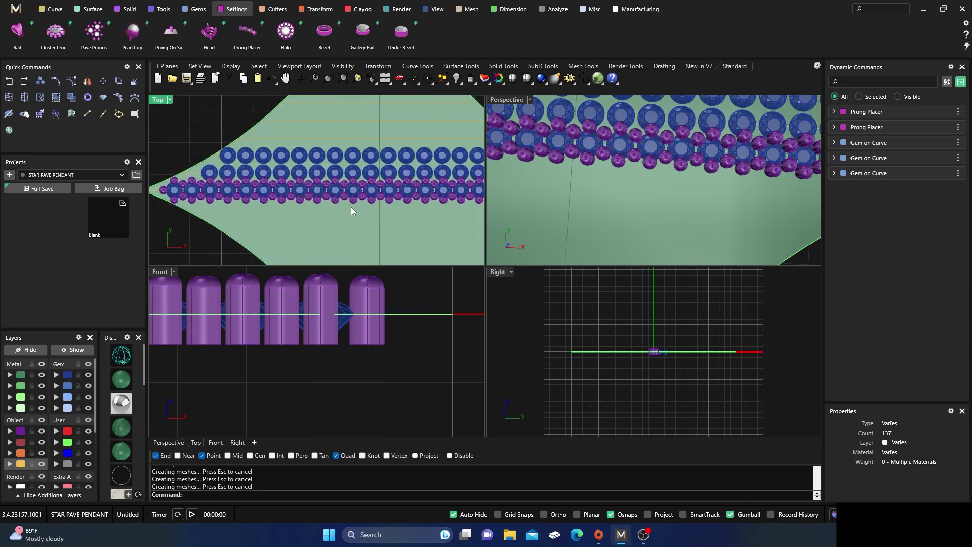
pyautogui.scroll(-2, 352, 210)
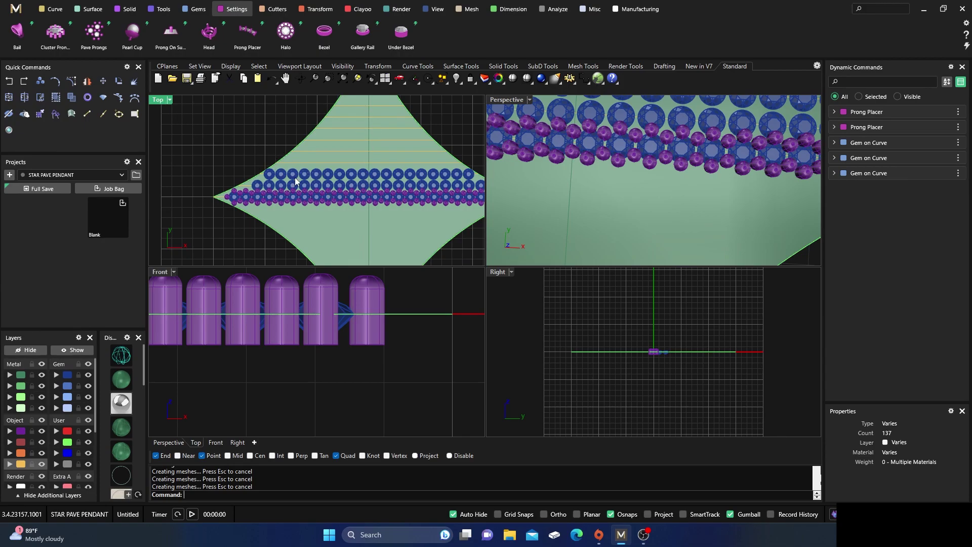
pyautogui.scroll(3, 294, 202)
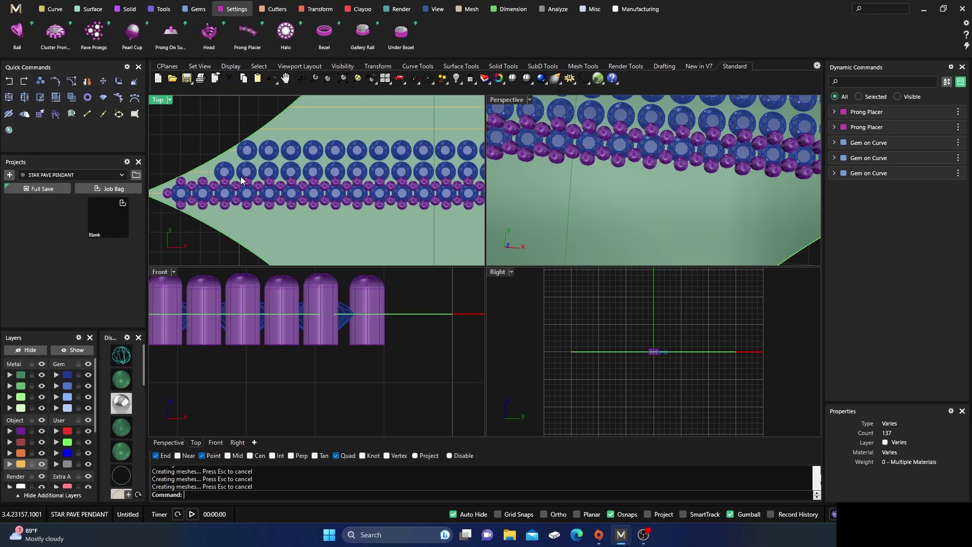
pyautogui.scroll(3, 241, 177)
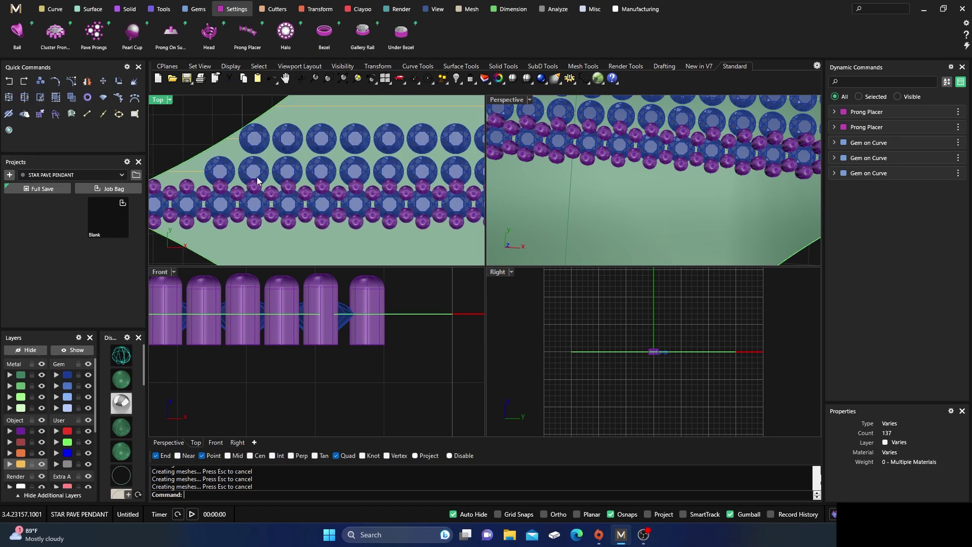
pyautogui.scroll(-4, 286, 205)
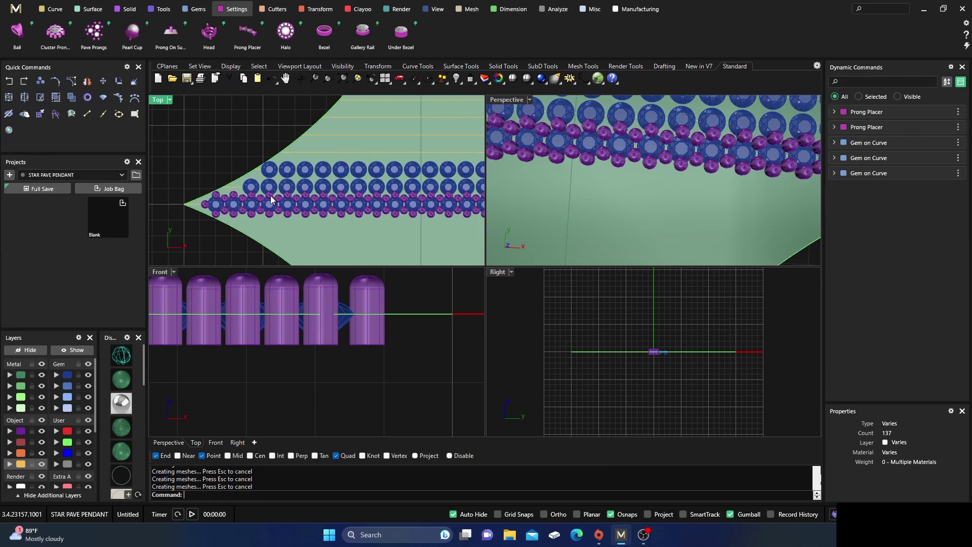
pyautogui.click(270, 195)
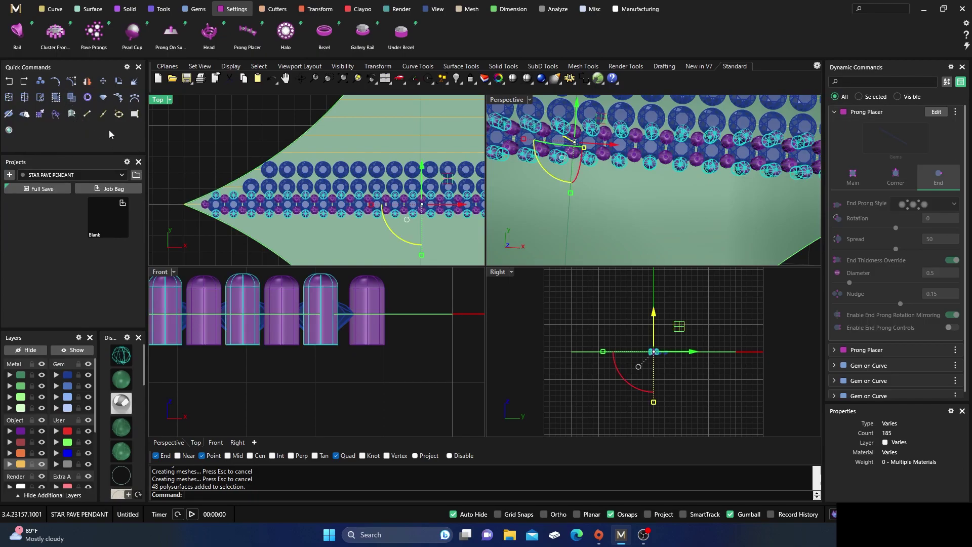
pyautogui.click(221, 168)
pyautogui.click(217, 214)
pyautogui.click(196, 162)
# Group all the side prongs along the lower edge of the centre gem row, from one star tip to the other.
pyautogui.scroll(-6, 200, 161)
pyautogui.moveTo(192, 199); pyautogui.dragTo(442, 187)
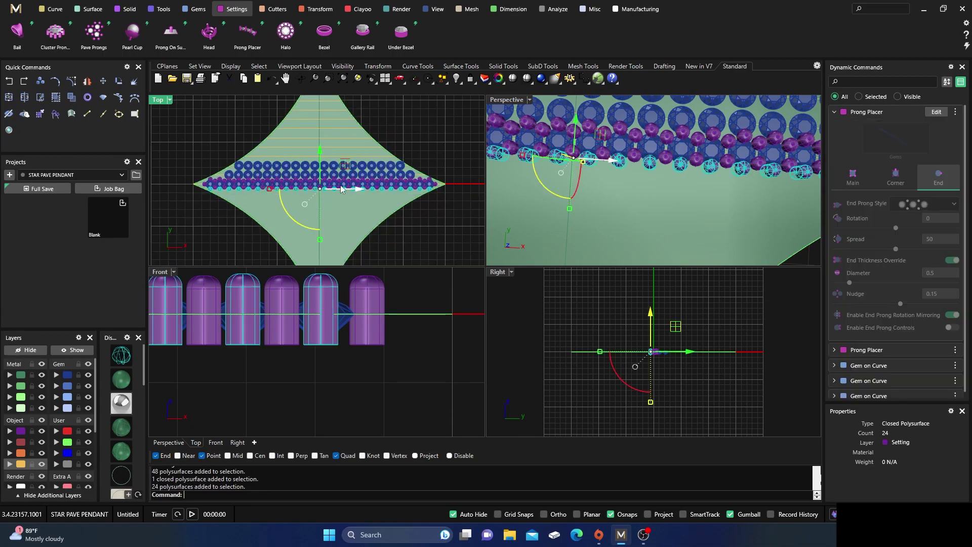
pyautogui.scroll(5, 334, 186)
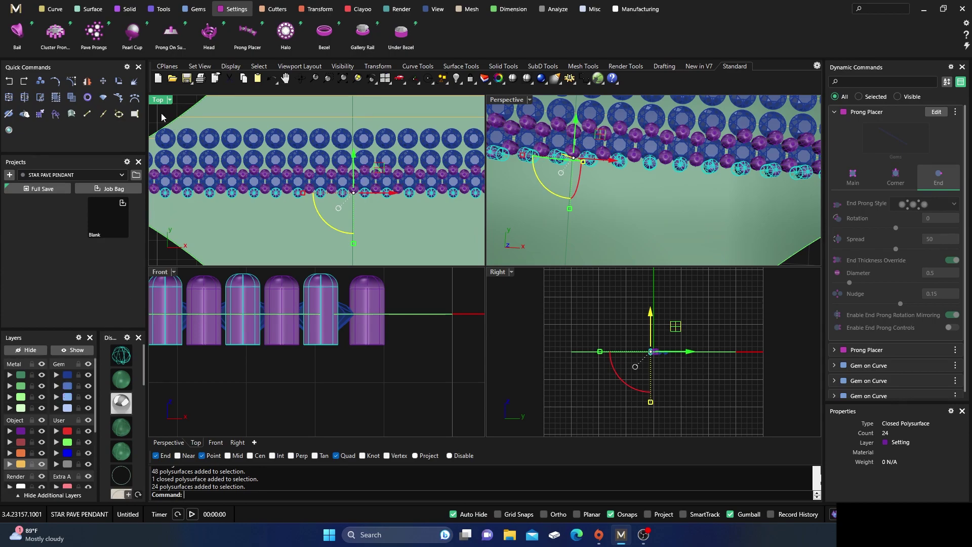
pyautogui.press('Escape')
# Check the grouping of the prongs between the centre-row gems, and clear the selection.
pyautogui.scroll(3, 256, 192)
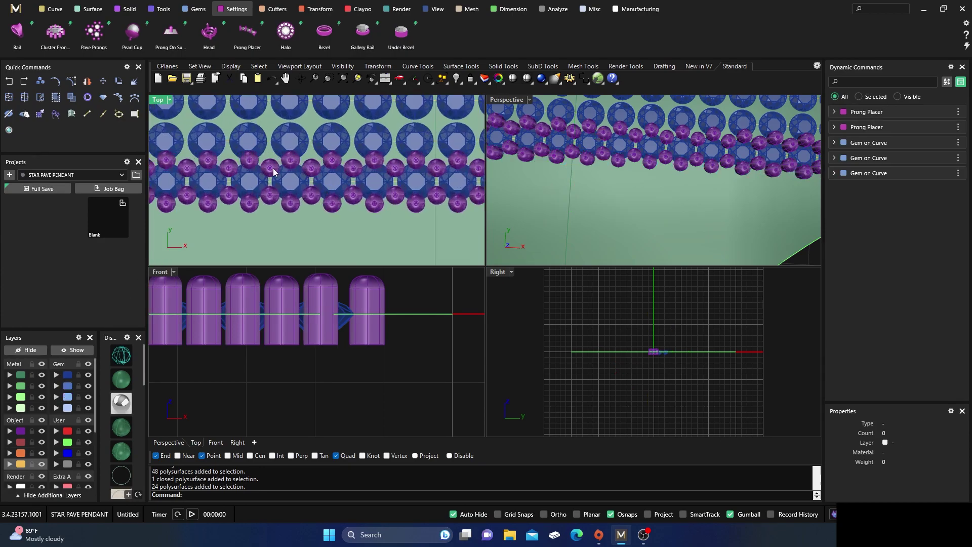
pyautogui.click(272, 168)
pyautogui.scroll(-3, 329, 205)
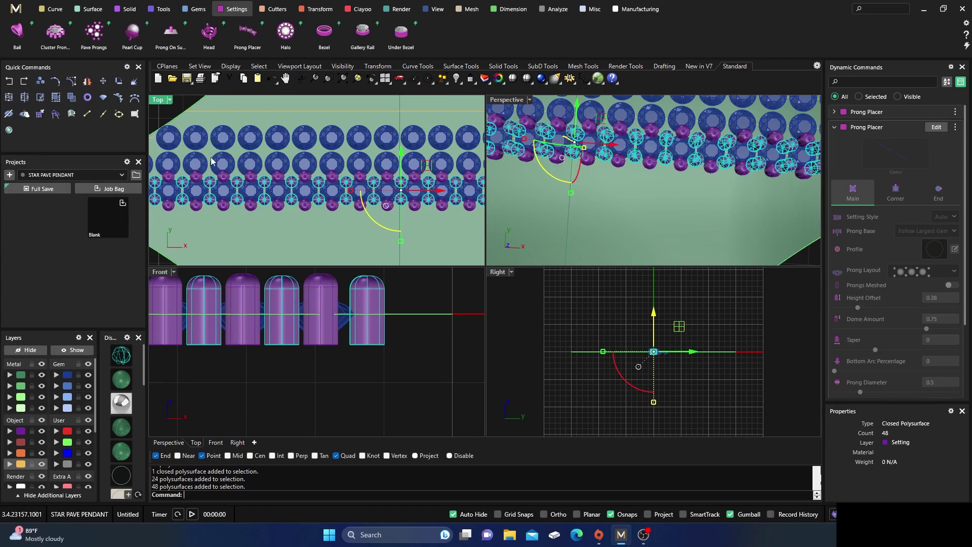
pyautogui.scroll(-3, 211, 161)
pyautogui.click(183, 165)
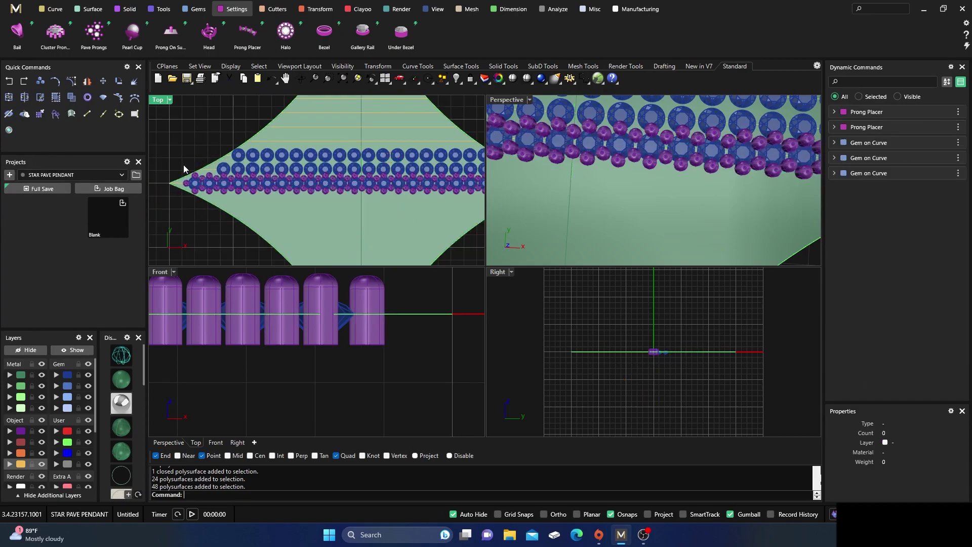
# Group the upper side prongs with the second gem row's guide curve, excluding the two outermost prongs at each end.
pyautogui.scroll(-2, 183, 165)
pyautogui.moveTo(184, 166); pyautogui.dragTo(424, 177)
pyautogui.scroll(4, 236, 180)
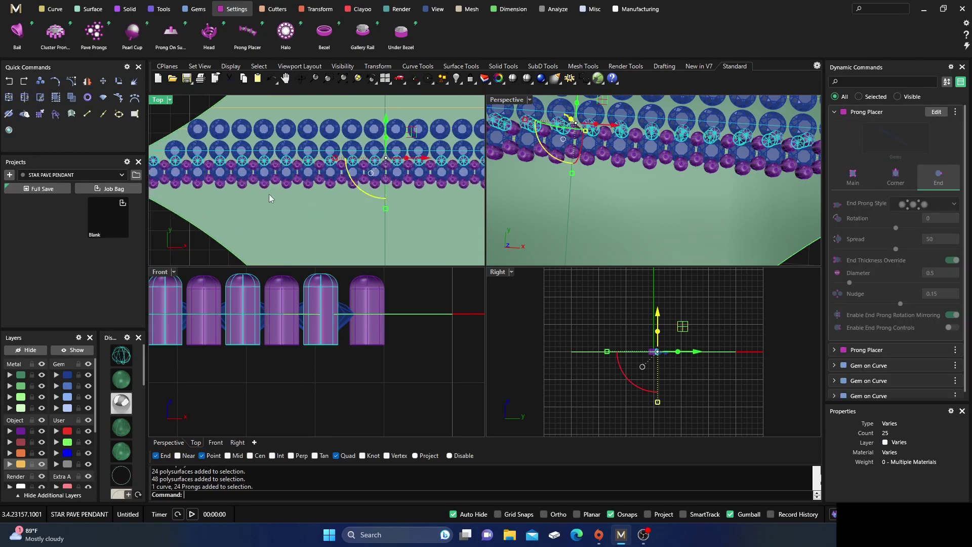
pyautogui.scroll(-2, 266, 193)
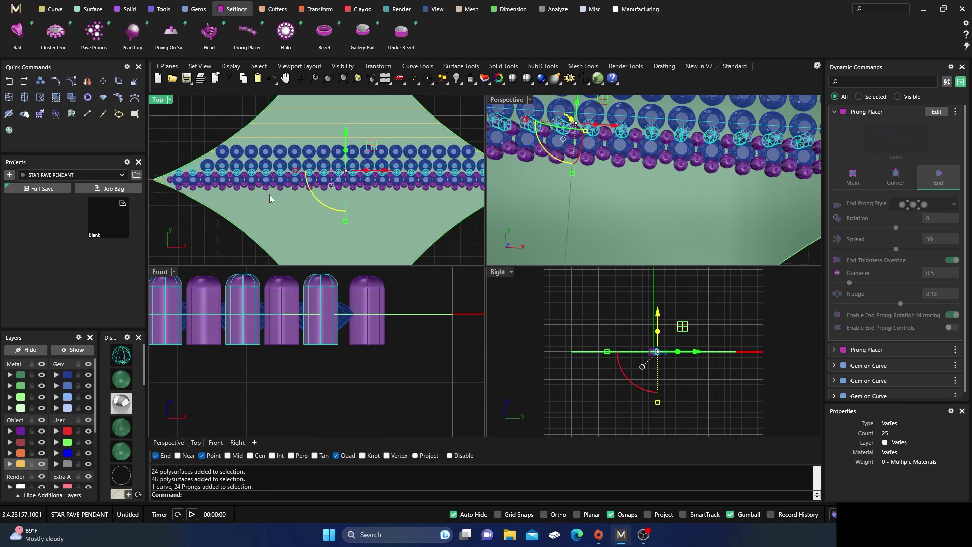
pyautogui.keyDown('ctrl'); pyautogui.click(193, 177); pyautogui.keyUp('ctrl')
pyautogui.keyDown('ctrl'); pyautogui.click(181, 177); pyautogui.keyUp('ctrl')
pyautogui.scroll(-2, 205, 183)
pyautogui.scroll(3, 400, 180)
pyautogui.keyDown('ctrl'); pyautogui.click(418, 175); pyautogui.keyUp('ctrl')
pyautogui.keyDown('ctrl'); pyautogui.click(395, 173); pyautogui.keyUp('ctrl')
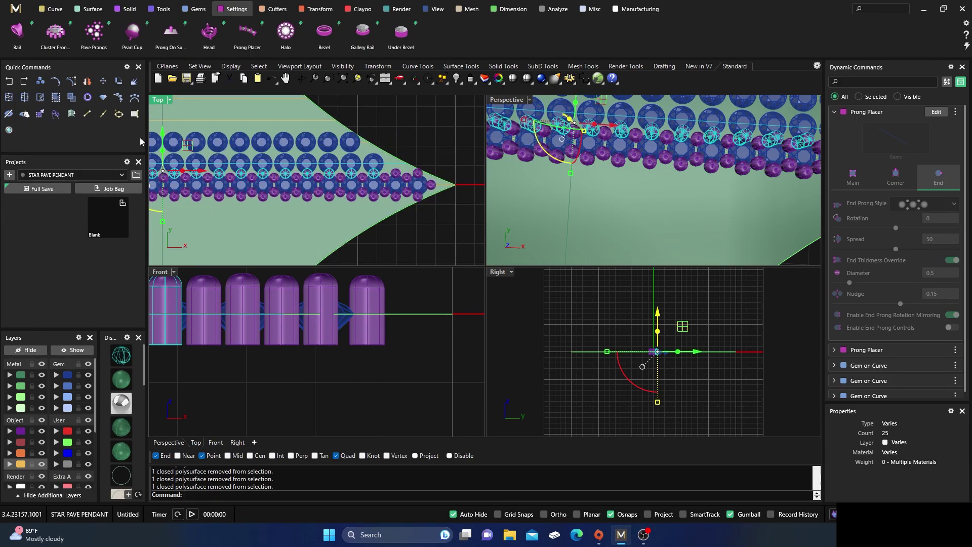
pyautogui.click(398, 112)
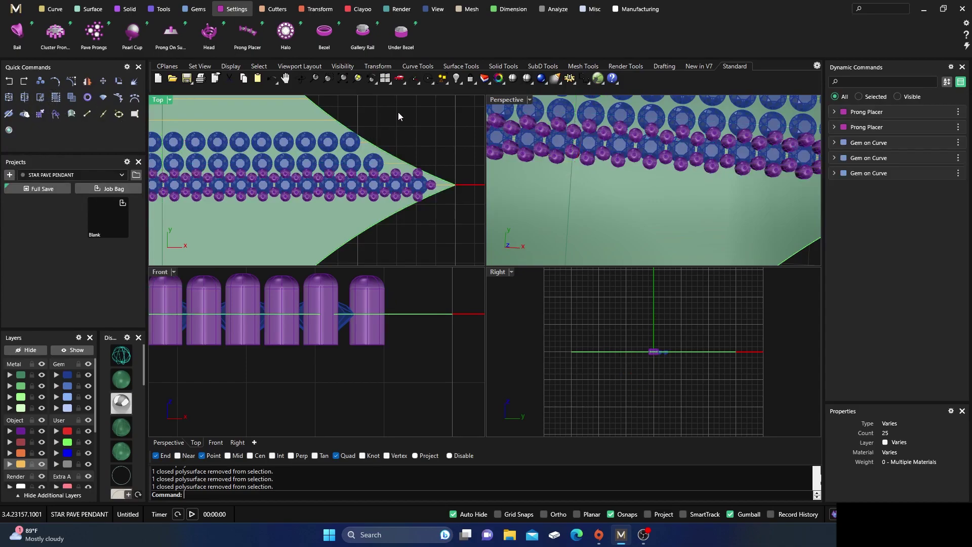
# Regroup the lower side prongs of the centre row without the two outermost prongs at each end.
pyautogui.click(353, 196)
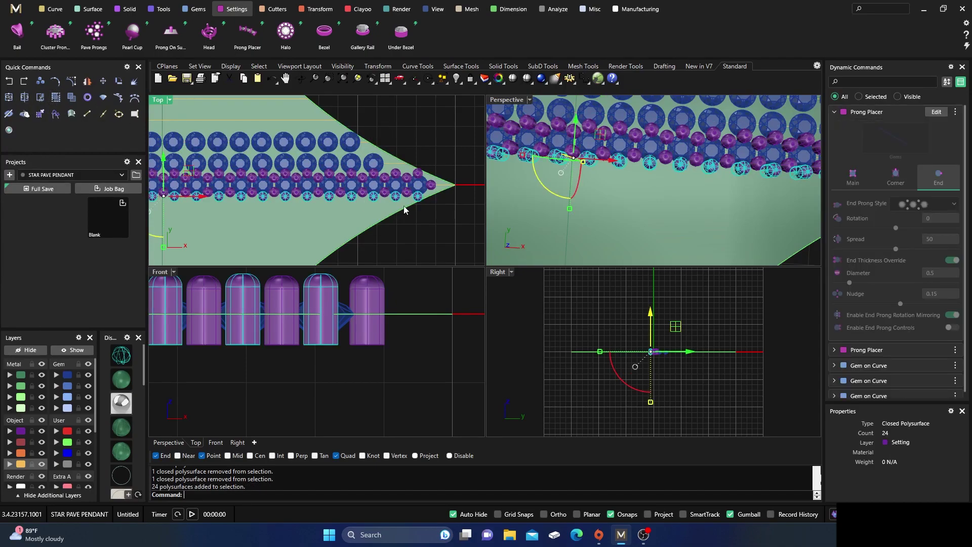
pyautogui.press('Escape')
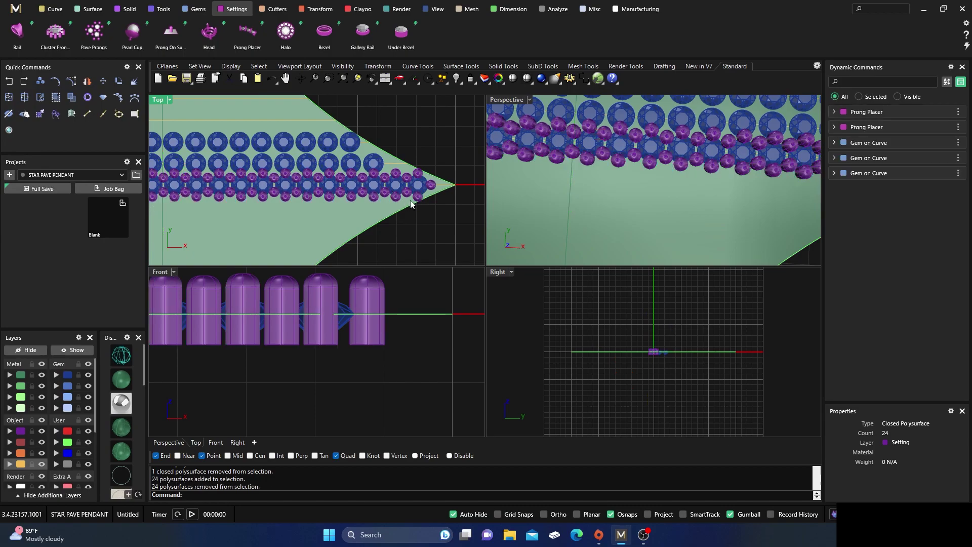
pyautogui.click(418, 198)
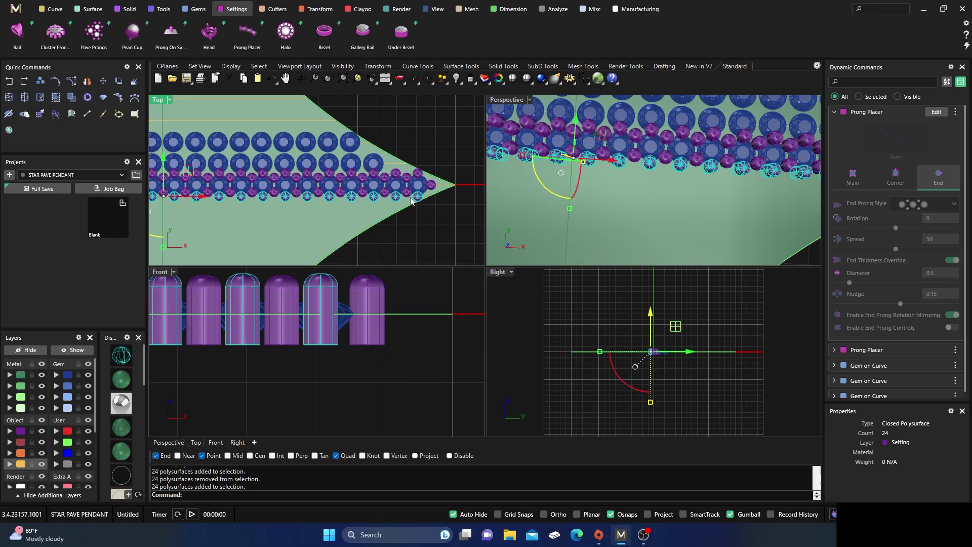
pyautogui.keyDown('ctrl'); pyautogui.click(418, 198); pyautogui.keyUp('ctrl')
pyautogui.keyDown('ctrl'); pyautogui.click(396, 197); pyautogui.keyUp('ctrl')
pyautogui.scroll(-5, 437, 201)
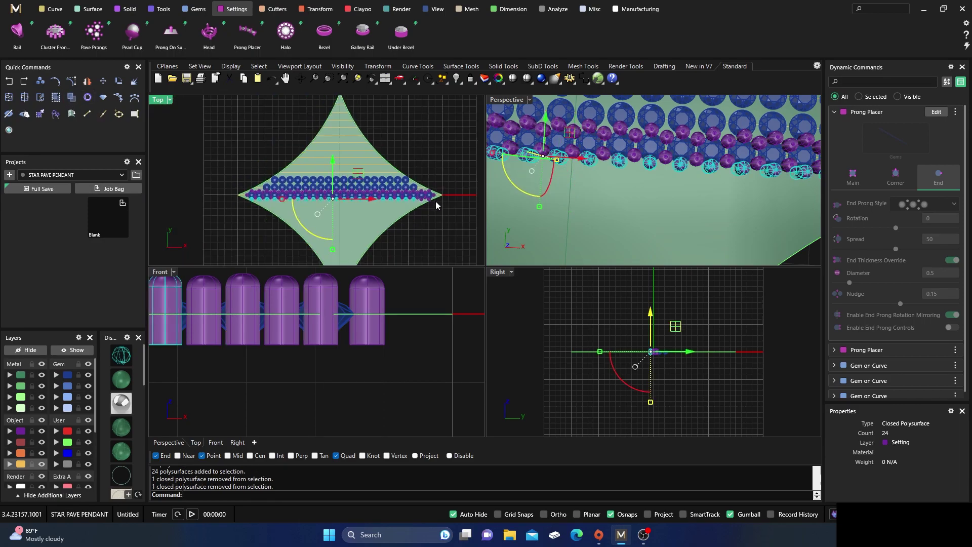
pyautogui.scroll(4, 284, 201)
pyautogui.keyDown('ctrl'); pyautogui.click(228, 202); pyautogui.keyUp('ctrl')
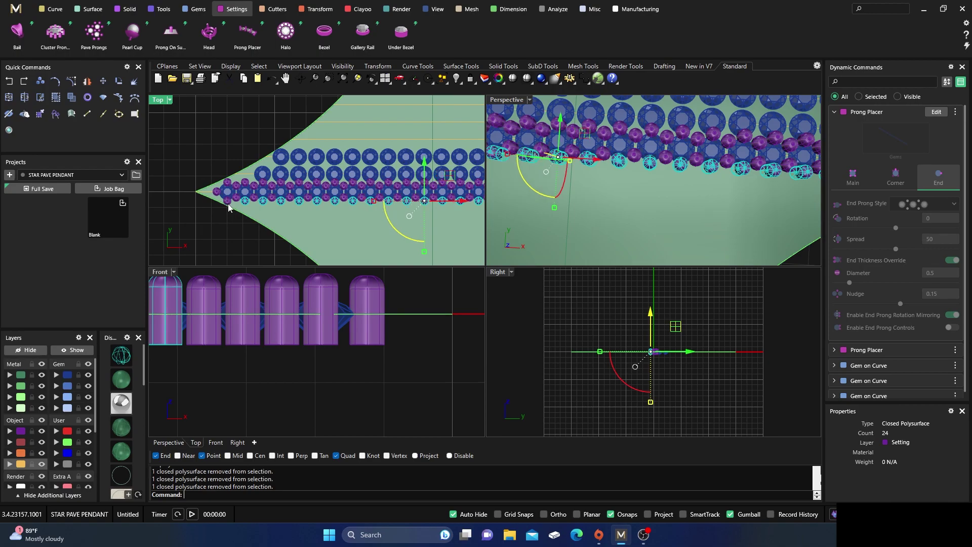
pyautogui.keyDown('ctrl'); pyautogui.click(246, 203); pyautogui.keyUp('ctrl')
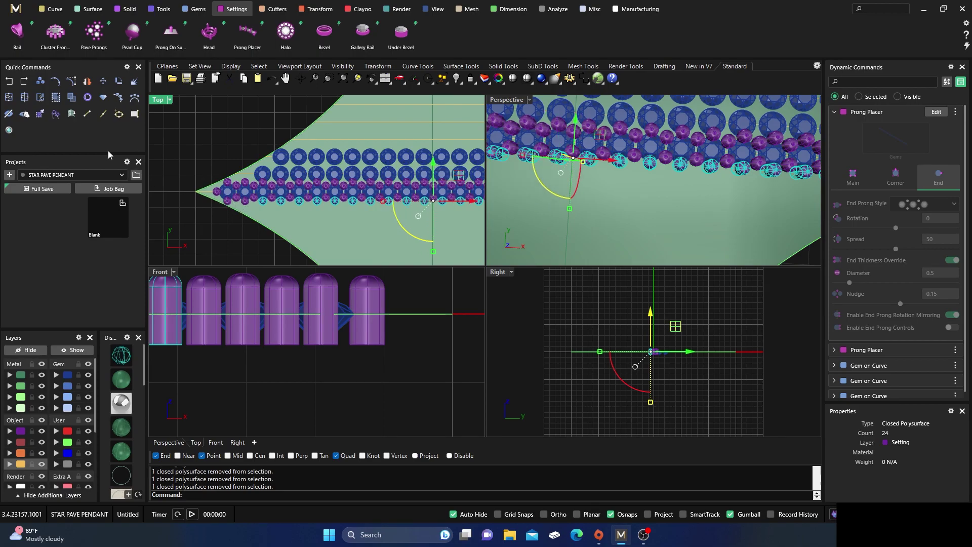
pyautogui.click(193, 141)
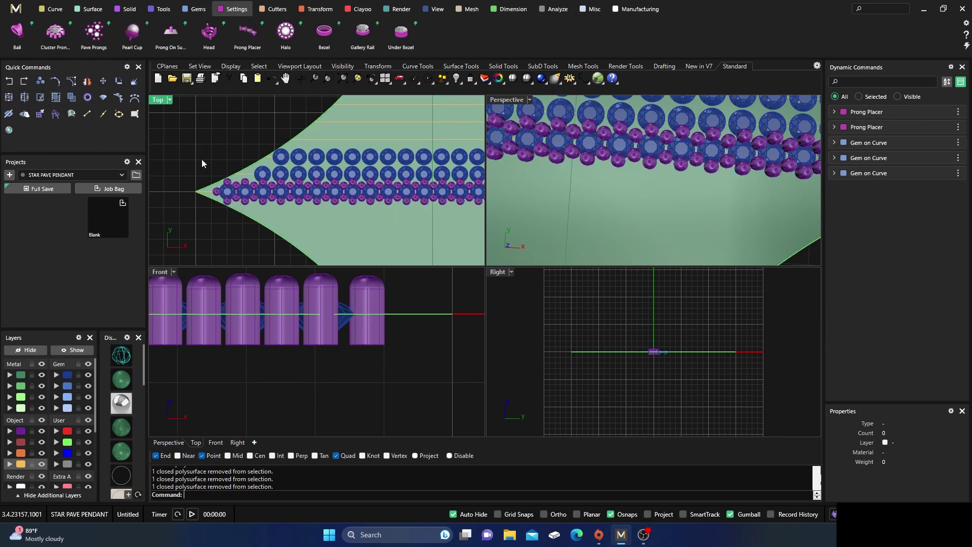
# Regroup the prongs between the centre-row gems, leaving out the three outermost prongs at each end.
pyautogui.click(263, 201)
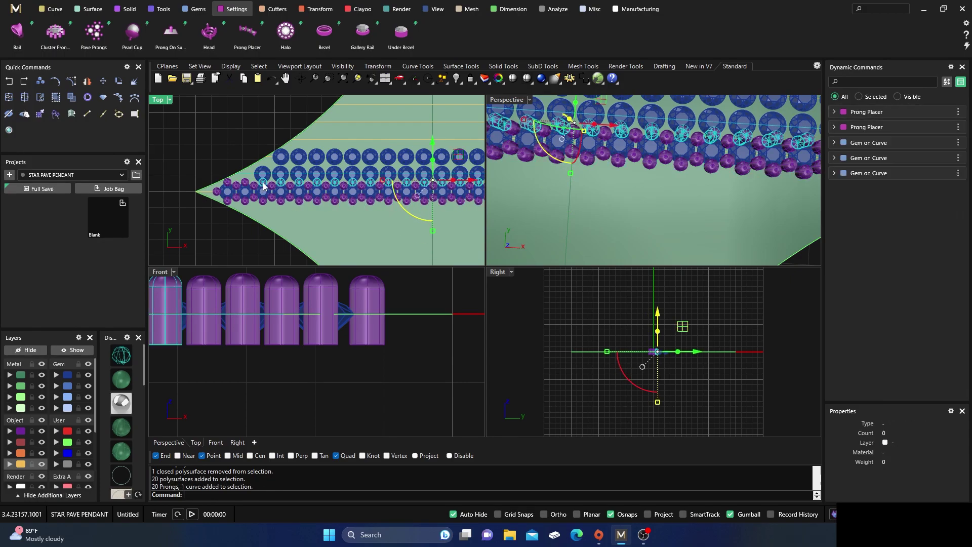
pyautogui.click(256, 191)
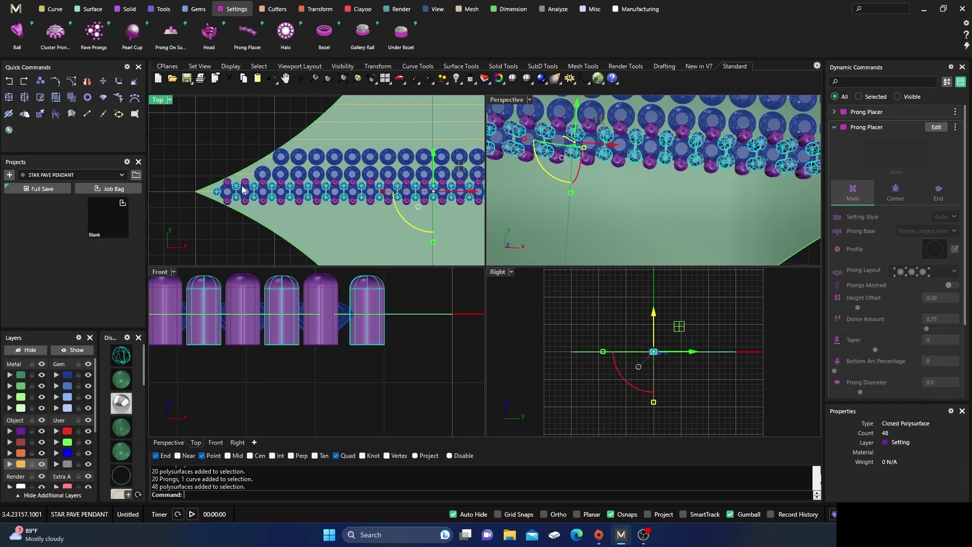
pyautogui.keyDown('ctrl'); pyautogui.moveTo(186, 157); pyautogui.dragTo(244, 213); pyautogui.keyUp('ctrl')
pyautogui.scroll(-2, 243, 213)
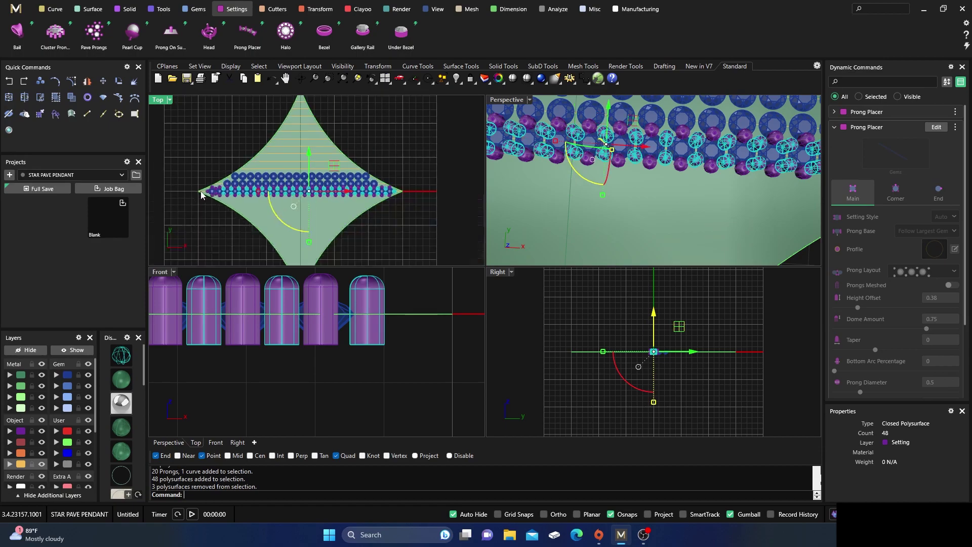
pyautogui.scroll(3, 390, 197)
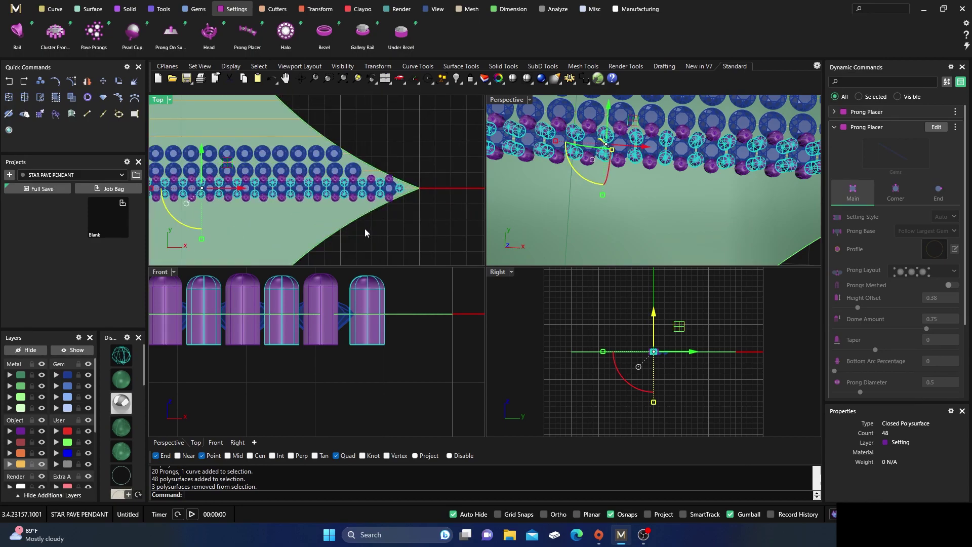
pyautogui.keyDown('ctrl'); pyautogui.moveTo(365, 229); pyautogui.dragTo(413, 162); pyautogui.keyUp('ctrl')
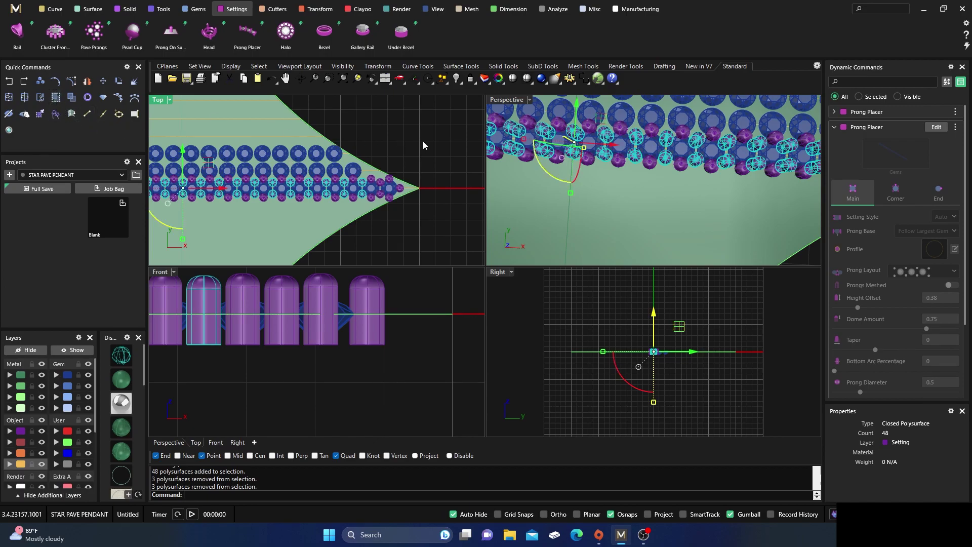
pyautogui.click(423, 141)
# Check the upper side, in-between and lower side prong groups of the centre row in an enlarged top view.
pyautogui.scroll(-2, 424, 199)
pyautogui.scroll(3, 253, 190)
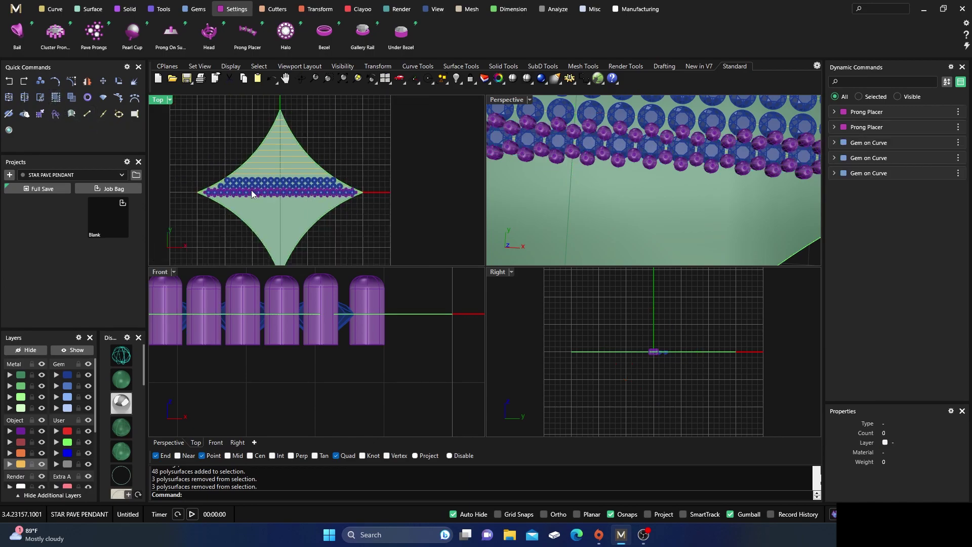
pyautogui.doubleClick(158, 100)
pyautogui.scroll(-2, 350, 245)
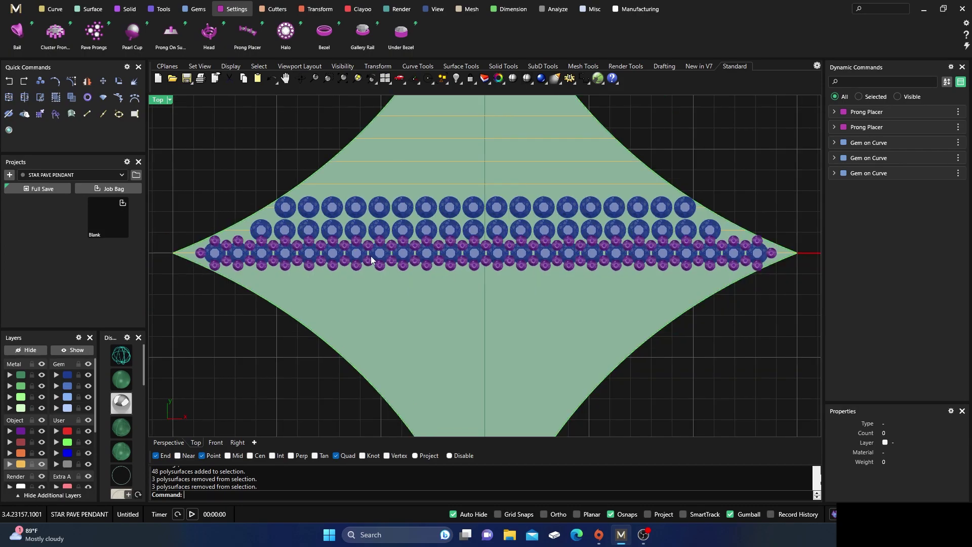
pyautogui.click(380, 242)
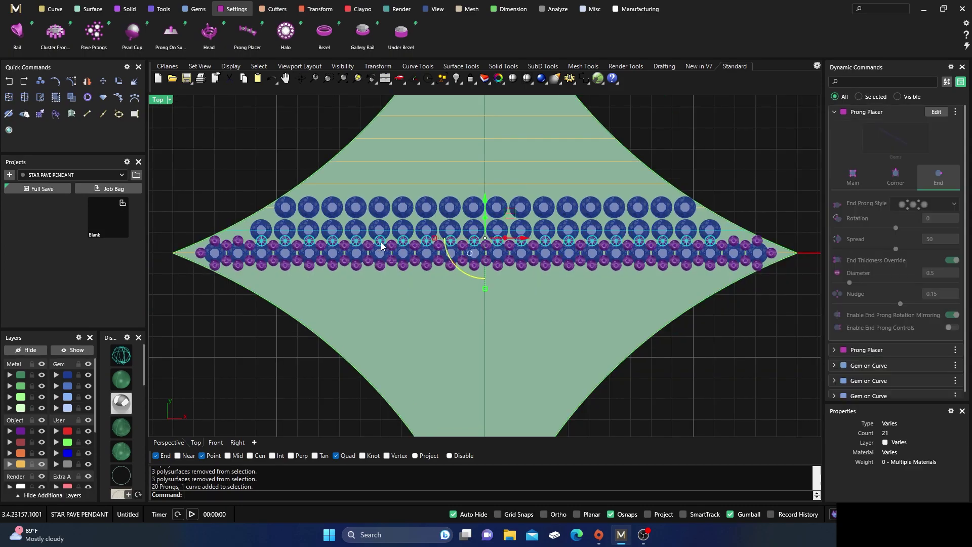
pyautogui.click(343, 251)
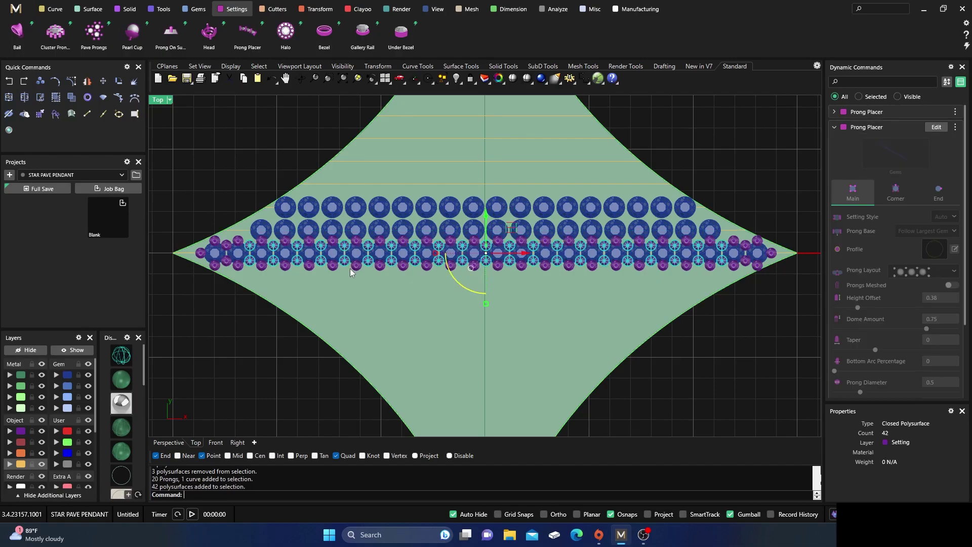
pyautogui.click(357, 266)
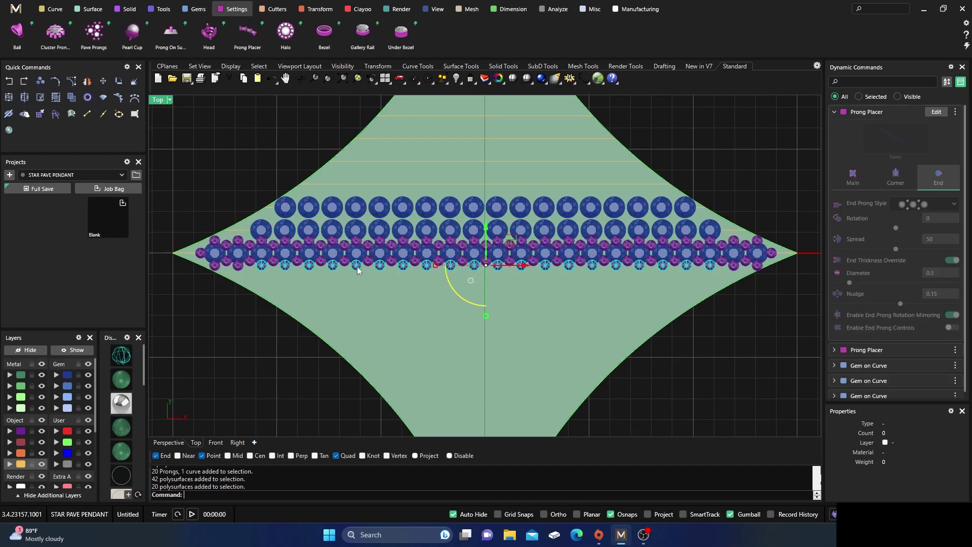
pyautogui.click(215, 206)
# Start copying the centre row's in-between and upper side prong groups in wireframe display, with only the Point and Vertex object snaps active.
pyautogui.scroll(1, 251, 238)
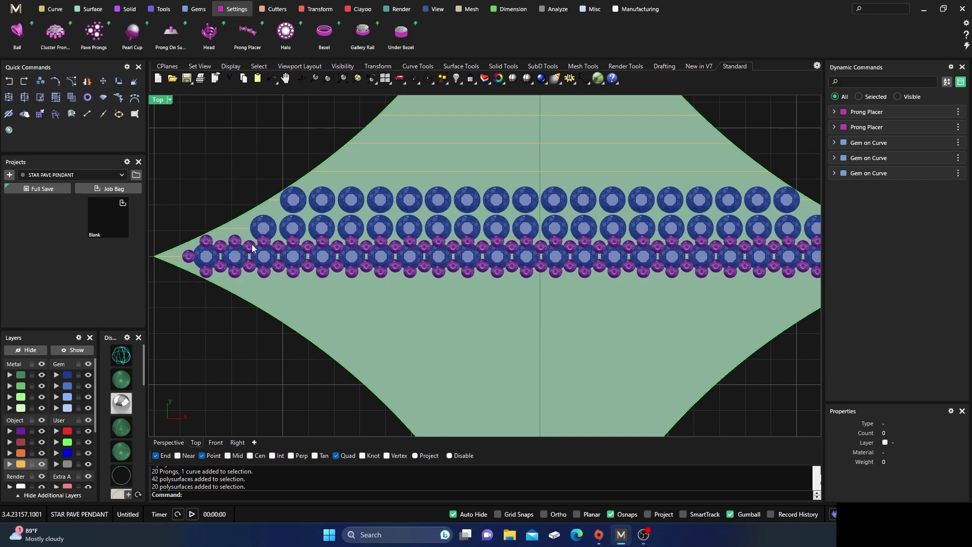
pyautogui.click(251, 247)
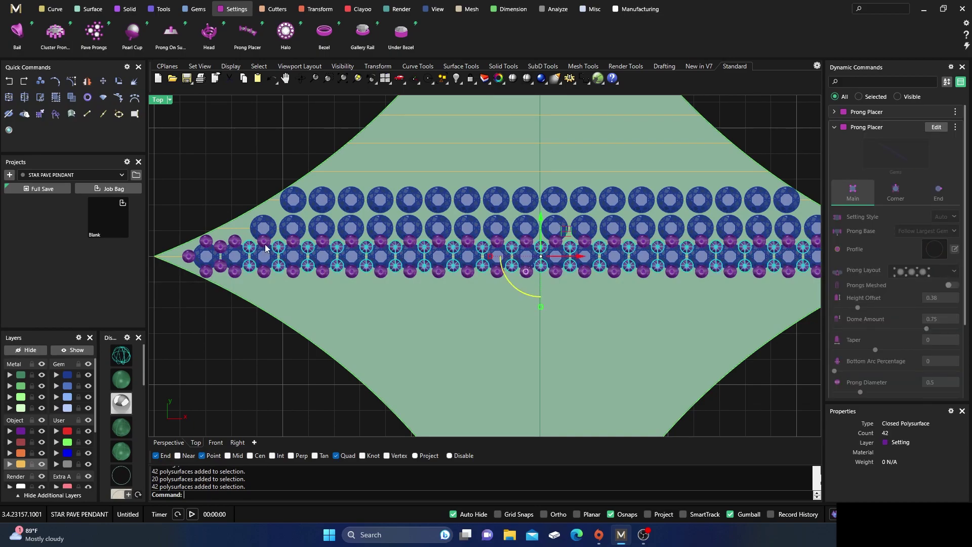
pyautogui.keyDown('shift'); pyautogui.click(265, 245); pyautogui.keyUp('shift')
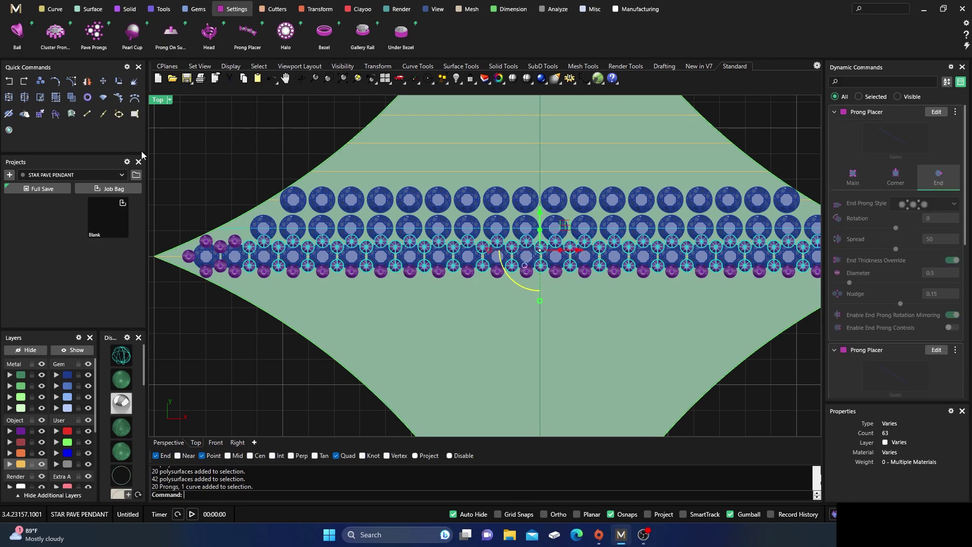
pyautogui.click(122, 356)
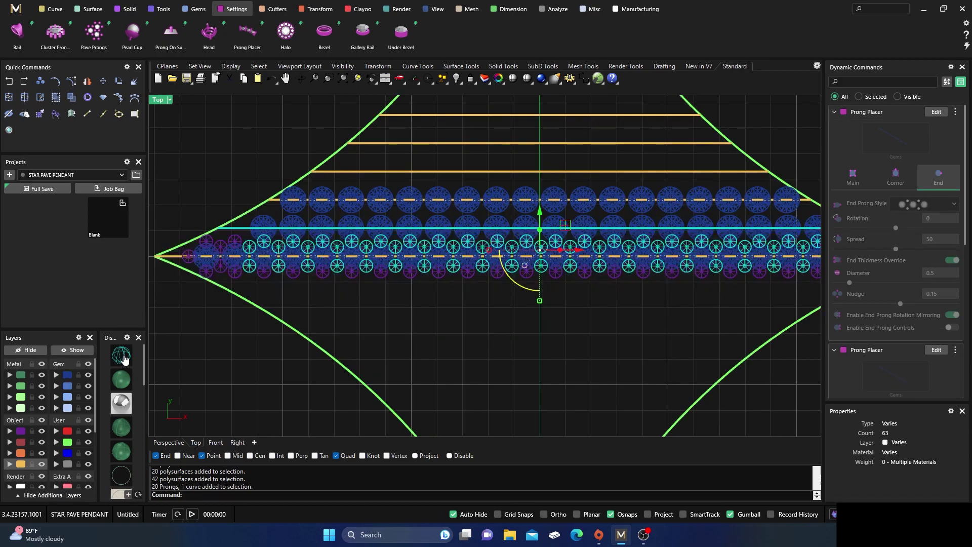
pyautogui.click(40, 82)
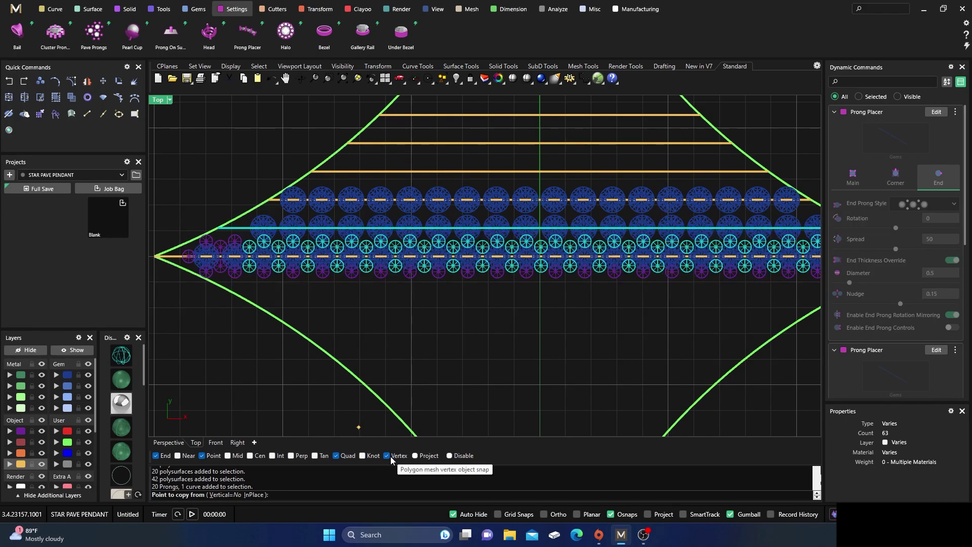
pyautogui.scroll(6, 482, 360)
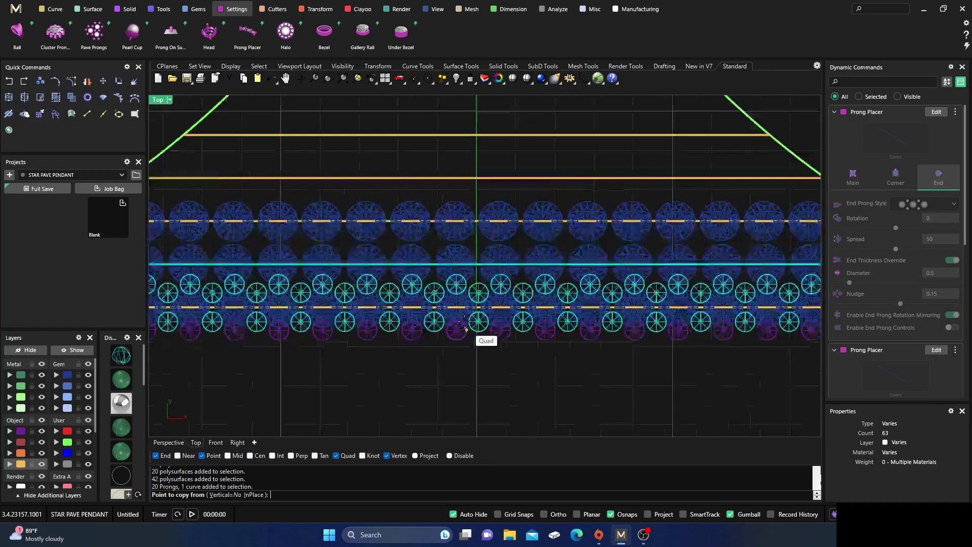
pyautogui.scroll(2, 463, 320)
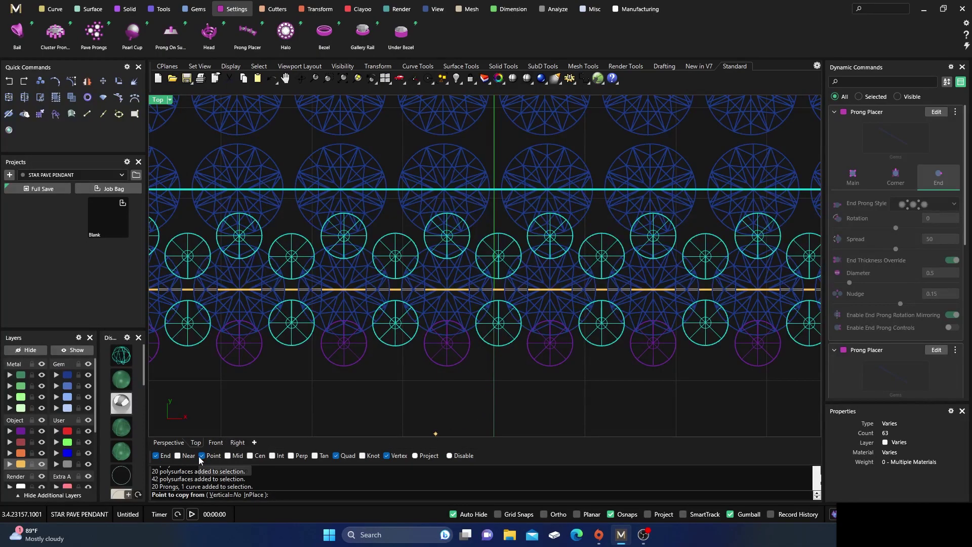
pyautogui.click(156, 455)
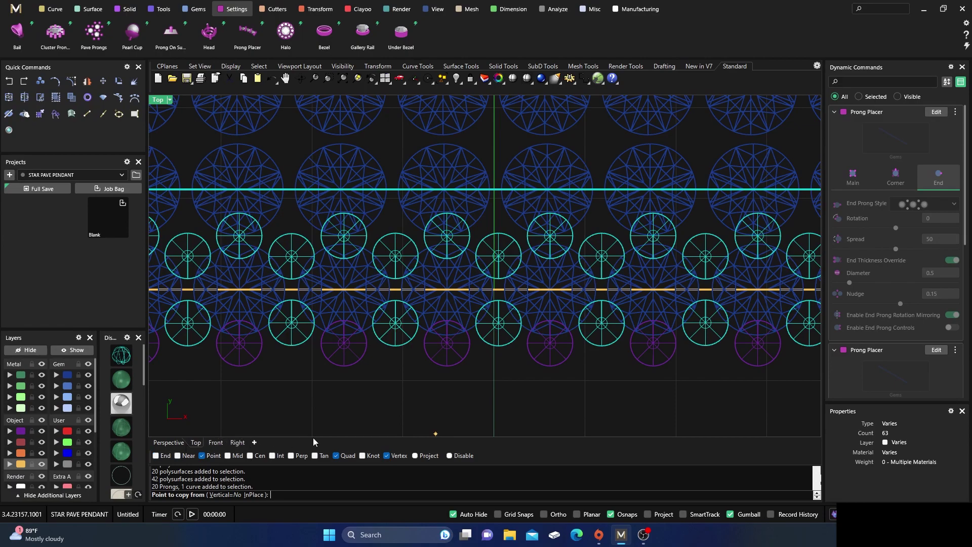
pyautogui.click(337, 456)
pyautogui.scroll(3, 452, 289)
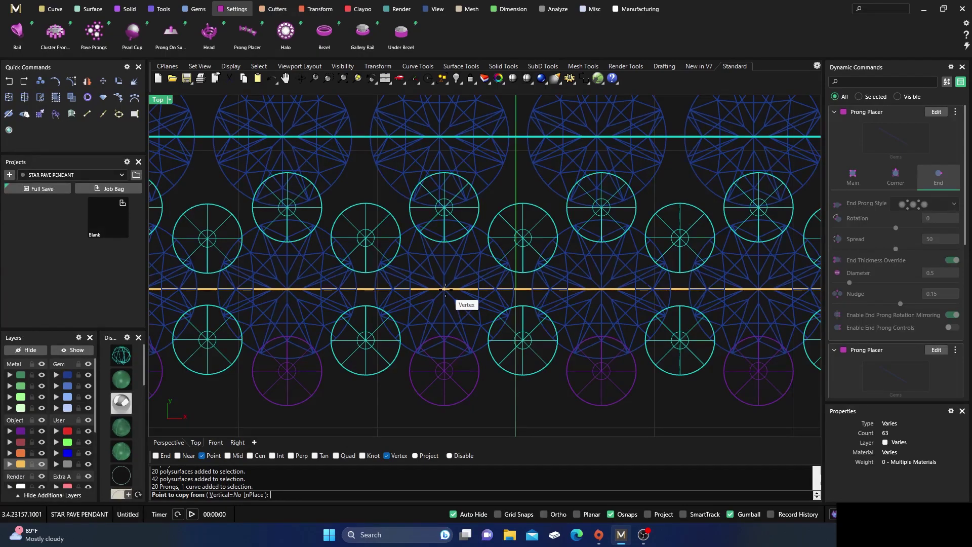
# Place the prong copy on the second gem row, from a centre-row gem's centre vertex to the guide curve above, and return to shaded display.
pyautogui.click(446, 289)
pyautogui.moveTo(446, 290); pyautogui.dragTo(451, 365, button='right')
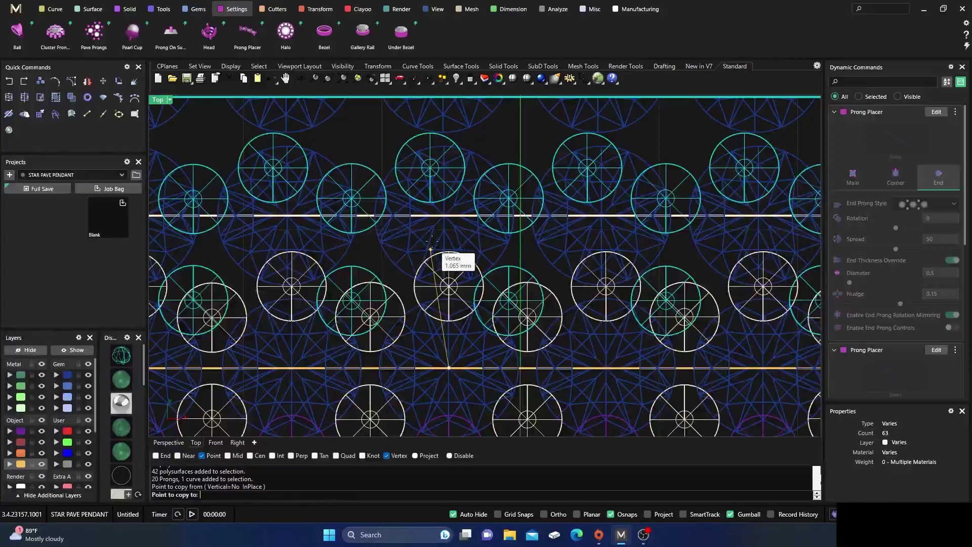
pyautogui.click(444, 219)
pyautogui.press('Return')
pyautogui.scroll(-4, 444, 218)
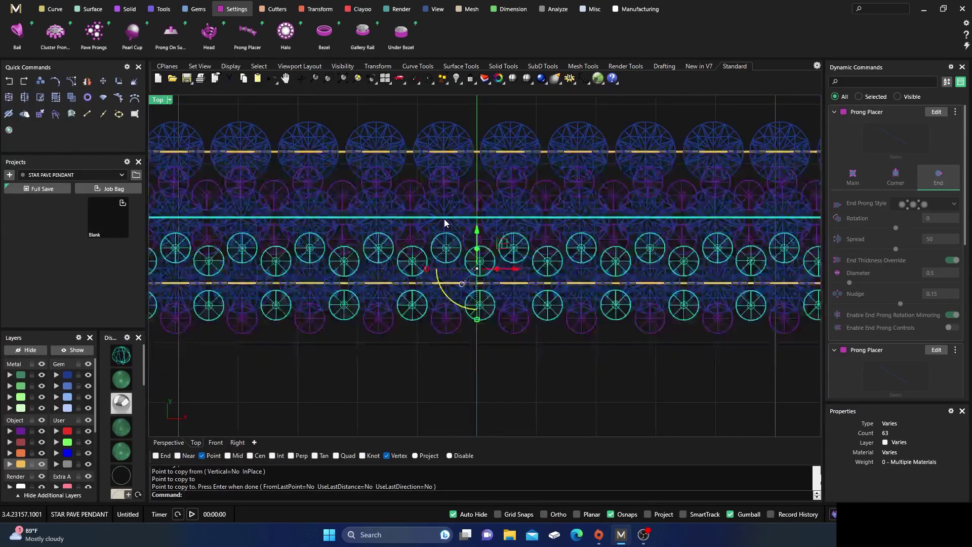
pyautogui.click(271, 322)
pyautogui.click(122, 379)
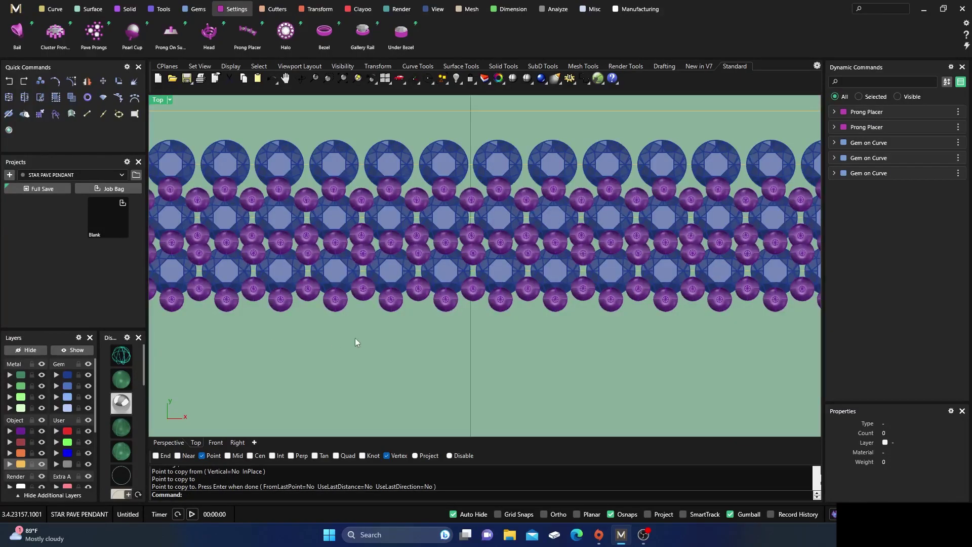
pyautogui.scroll(-6, 430, 339)
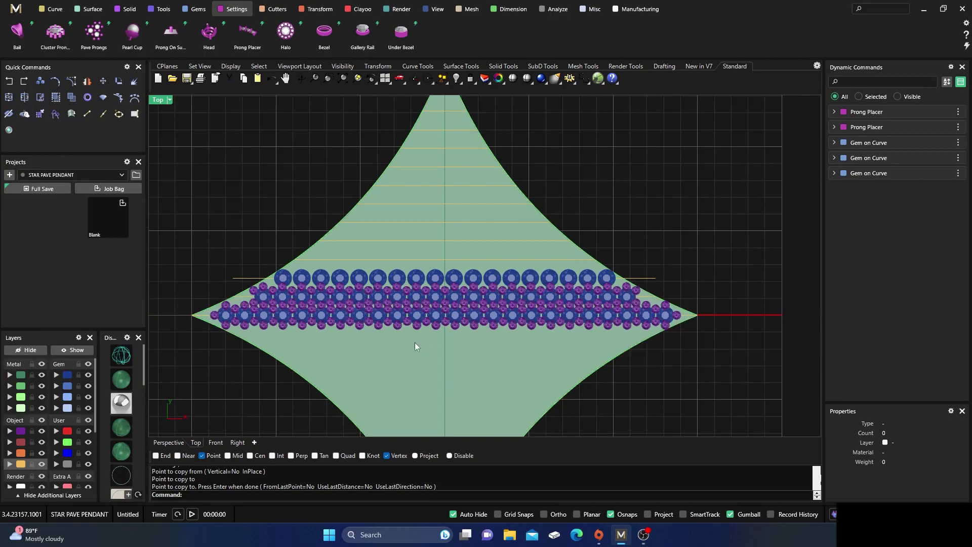
# Set the Nudge of the prongs between the centre-row gems to 0.11 in Prong Placer.
pyautogui.scroll(6, 258, 308)
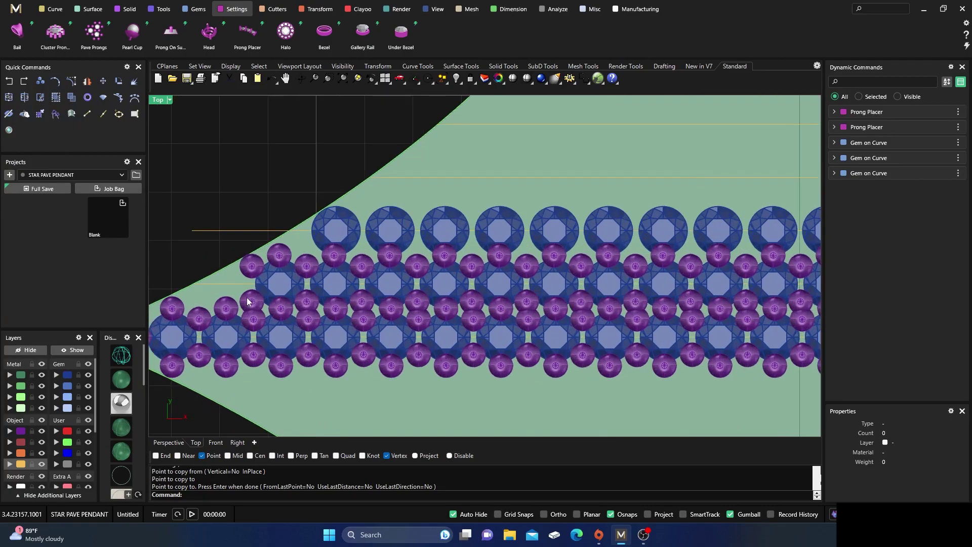
pyautogui.click(308, 324)
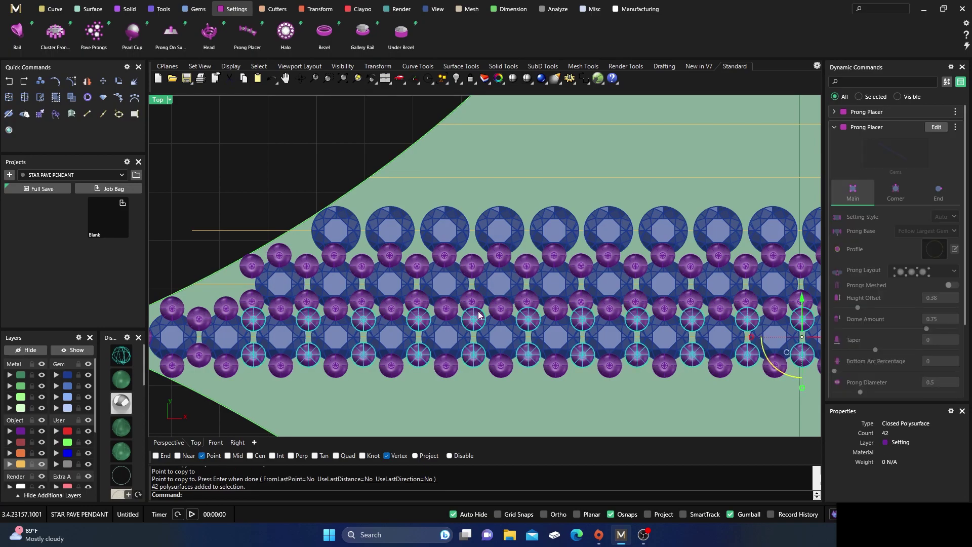
pyautogui.click(935, 127)
pyautogui.scroll(3, 204, 321)
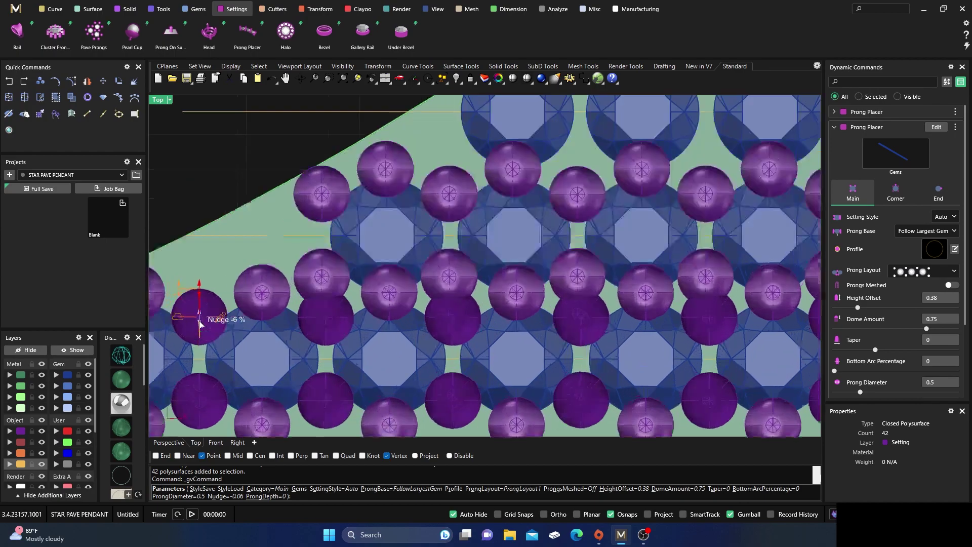
pyautogui.moveTo(199, 322); pyautogui.dragTo(200, 329)
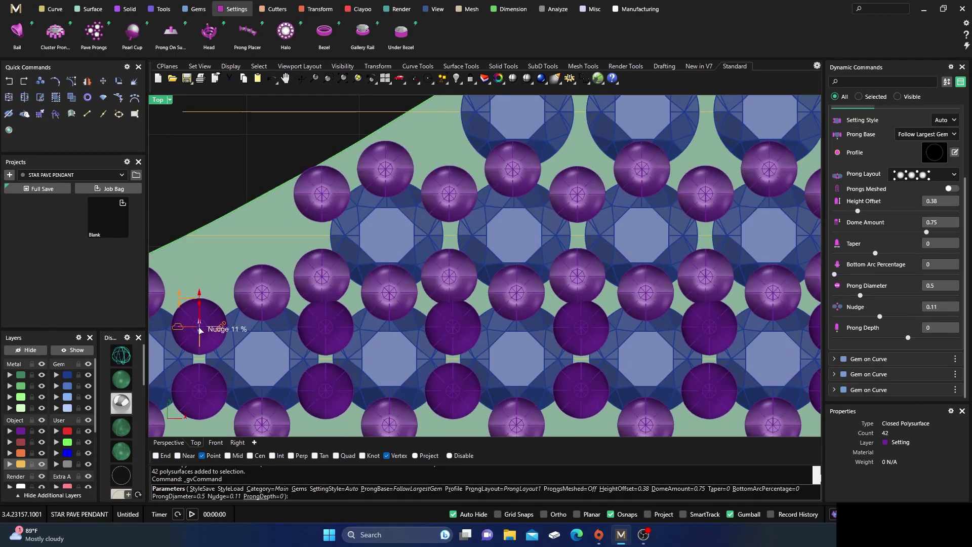
pyautogui.press('Return')
# Replace the second row's in-between prongs with a copy of the nudged centre-row ones, placed centre to centre in wireframe, and restore shaded display.
pyautogui.keyDown('shift'); pyautogui.click(327, 277); pyautogui.keyUp('shift')
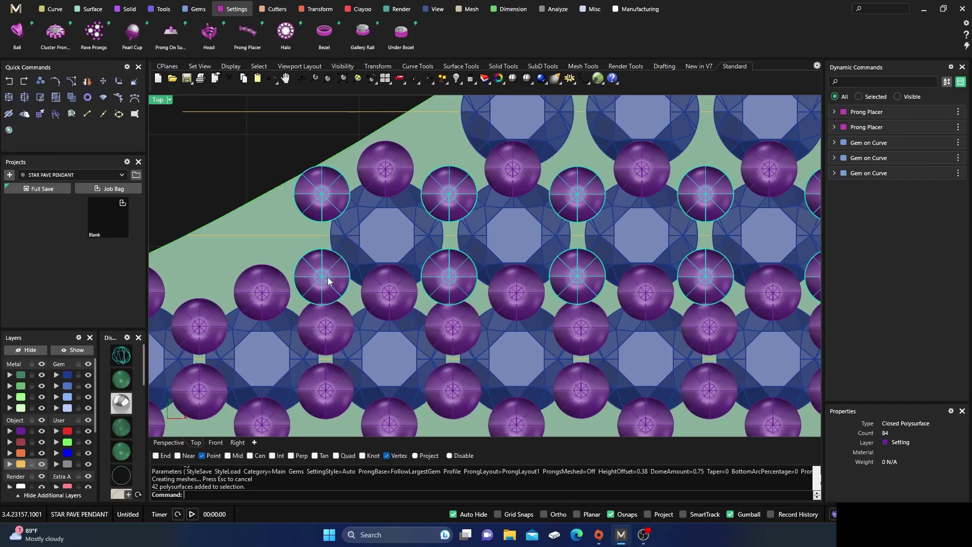
pyautogui.press('Delete')
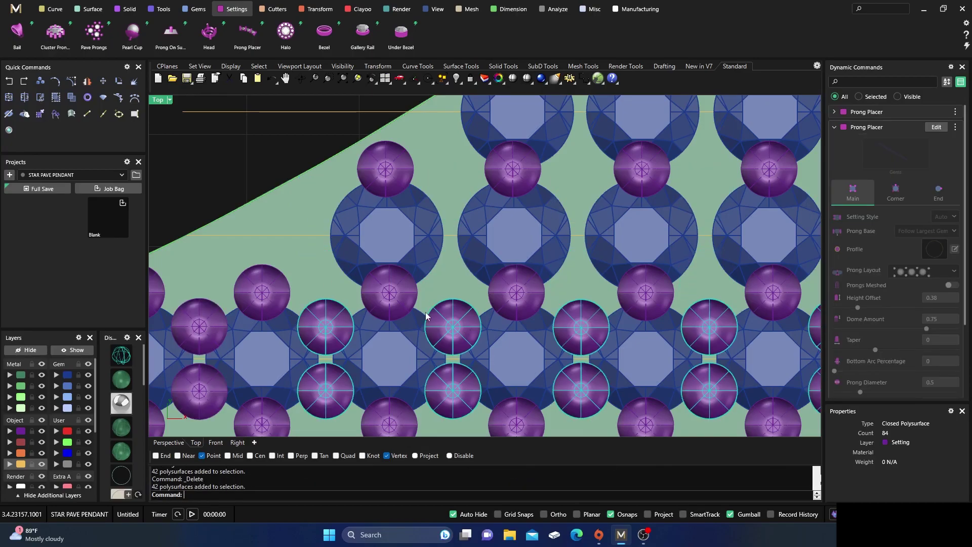
pyautogui.scroll(-2, 314, 248)
pyautogui.click(121, 355)
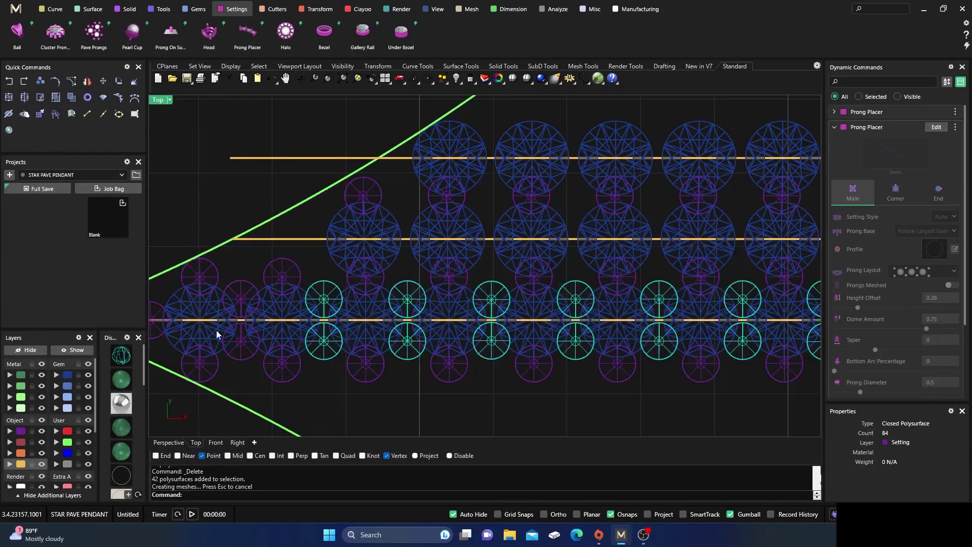
pyautogui.click(40, 81)
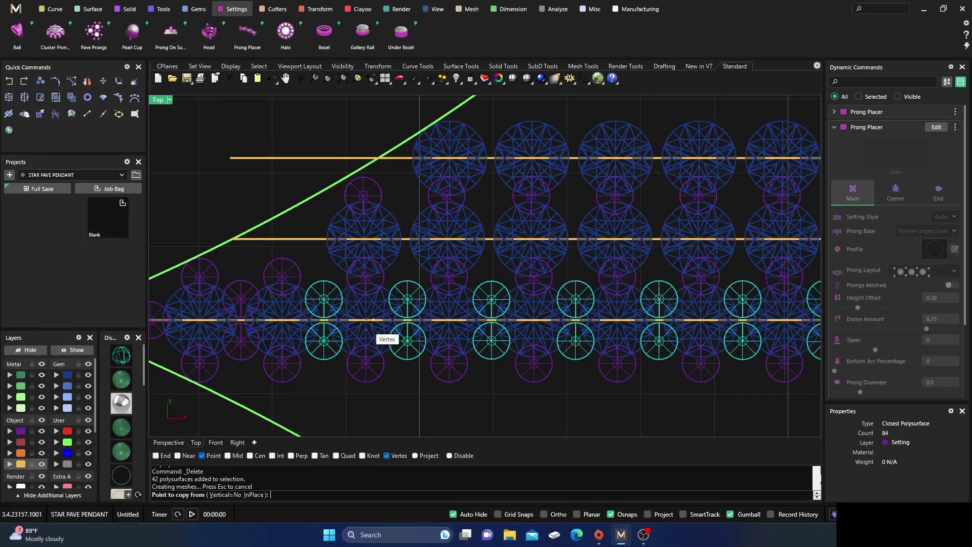
pyautogui.scroll(3, 363, 320)
pyautogui.click(366, 319)
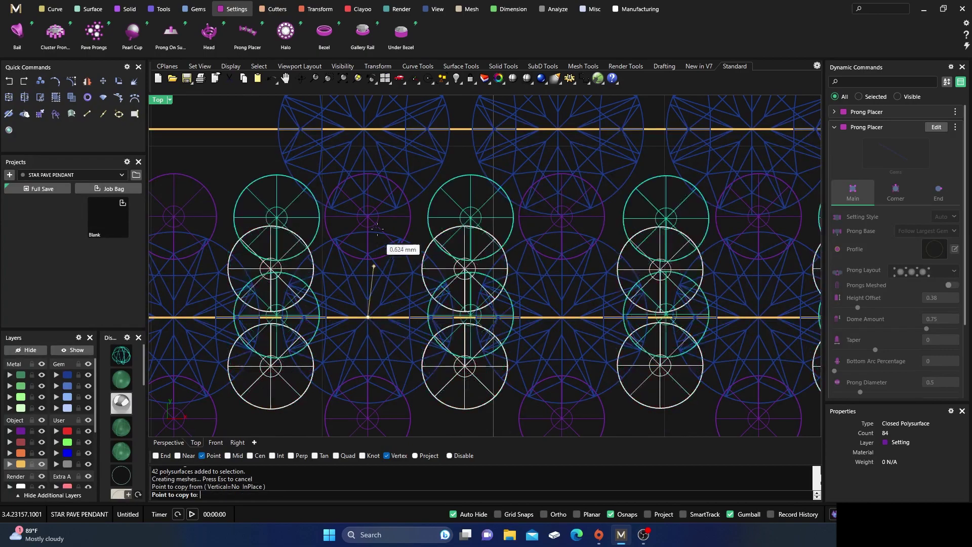
pyautogui.moveTo(377, 225); pyautogui.dragTo(383, 331, button='right')
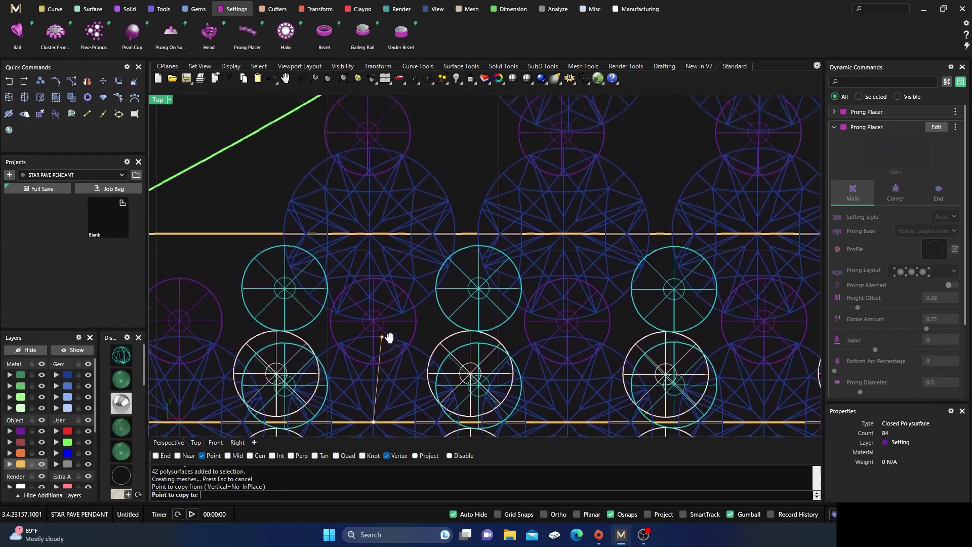
pyautogui.click(370, 236)
pyautogui.press('Return')
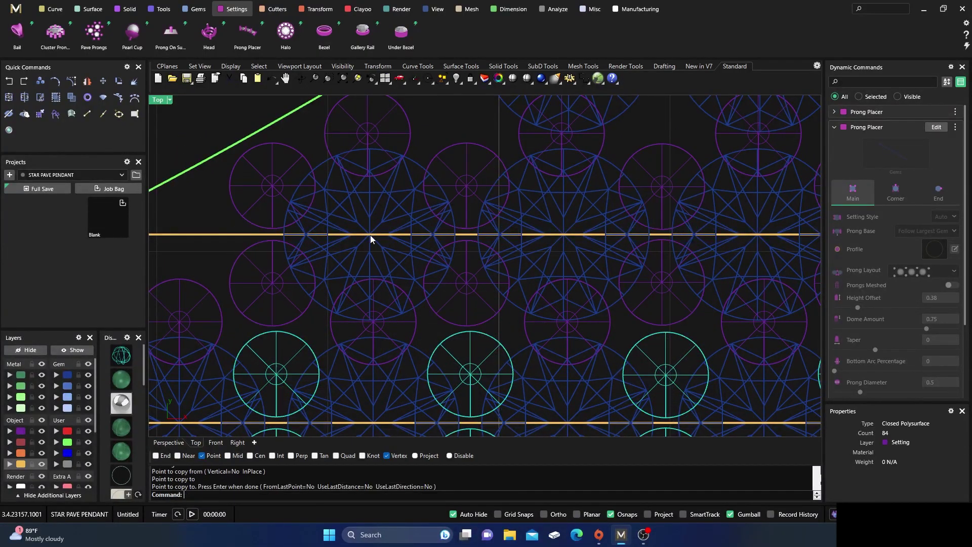
pyautogui.click(126, 388)
# Inspect the prongs along the centre and second gem rows and at both row ends.
pyautogui.scroll(-3, 383, 276)
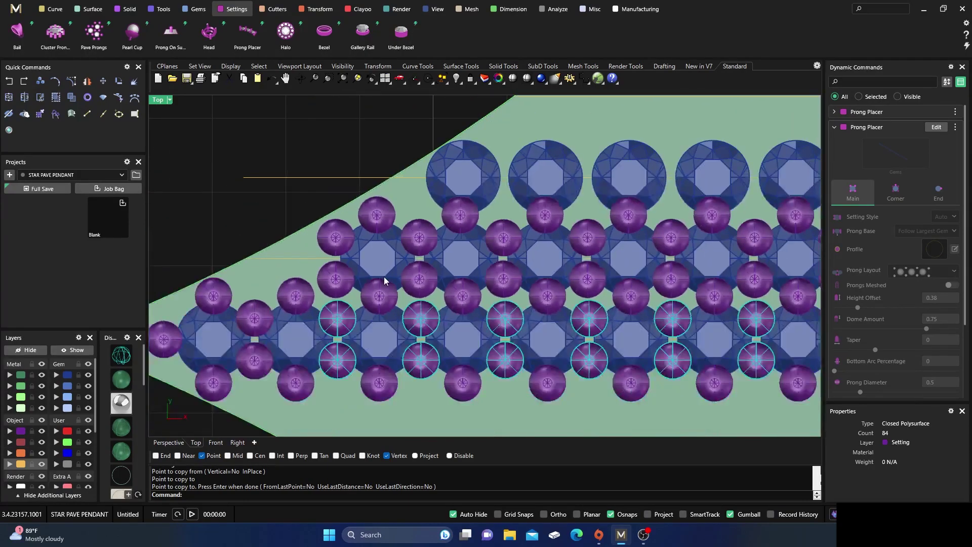
pyautogui.scroll(1, 383, 276)
pyautogui.scroll(-4, 269, 221)
pyautogui.moveTo(392, 309); pyautogui.dragTo(296, 281, button='right')
pyautogui.scroll(-5, 464, 319)
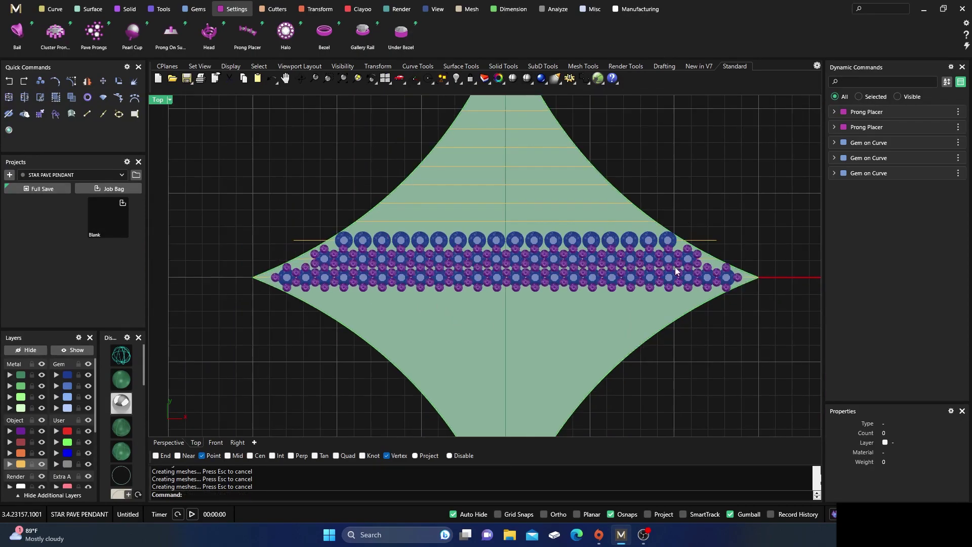
pyautogui.scroll(3, 330, 265)
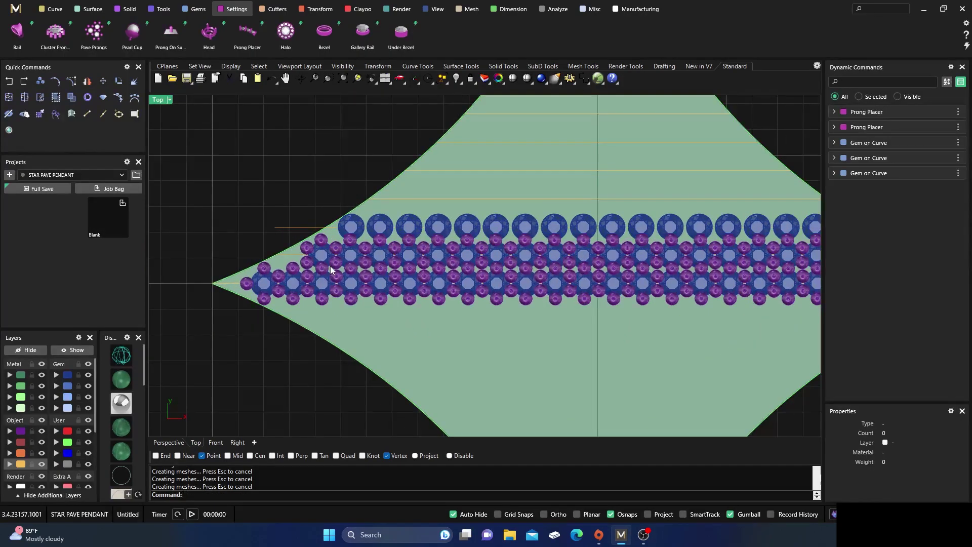
pyautogui.scroll(4, 307, 262)
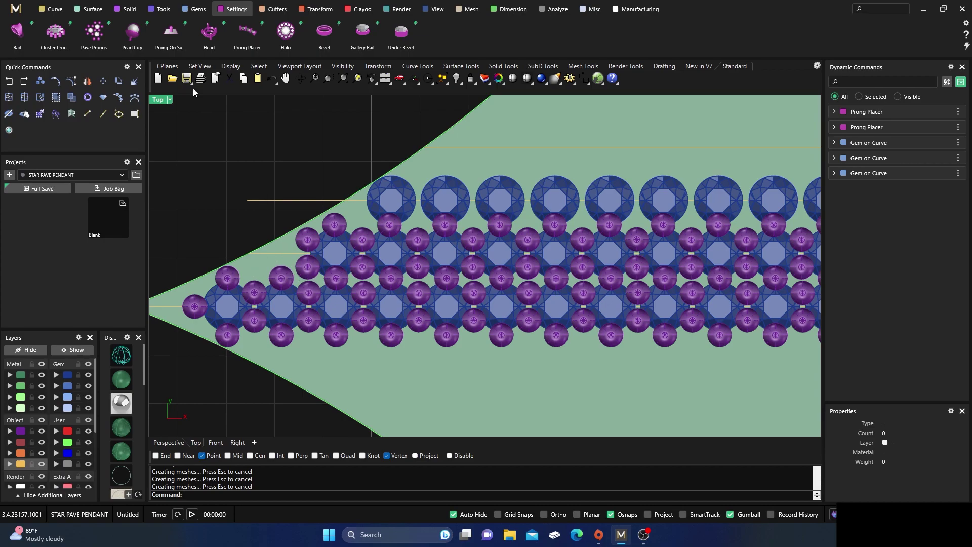
pyautogui.scroll(-5, 270, 211)
pyautogui.moveTo(322, 300); pyautogui.dragTo(273, 316, button='right')
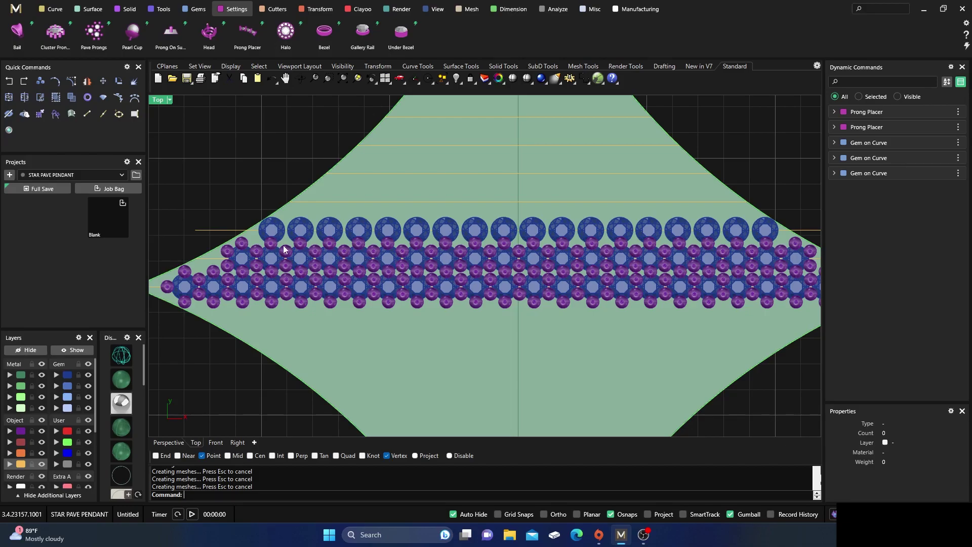
pyautogui.scroll(4, 280, 244)
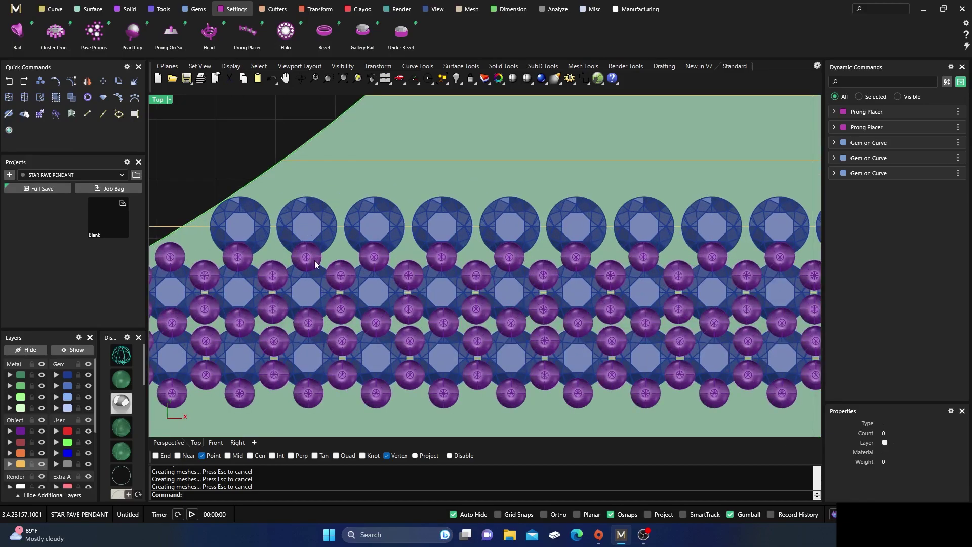
pyautogui.click(310, 260)
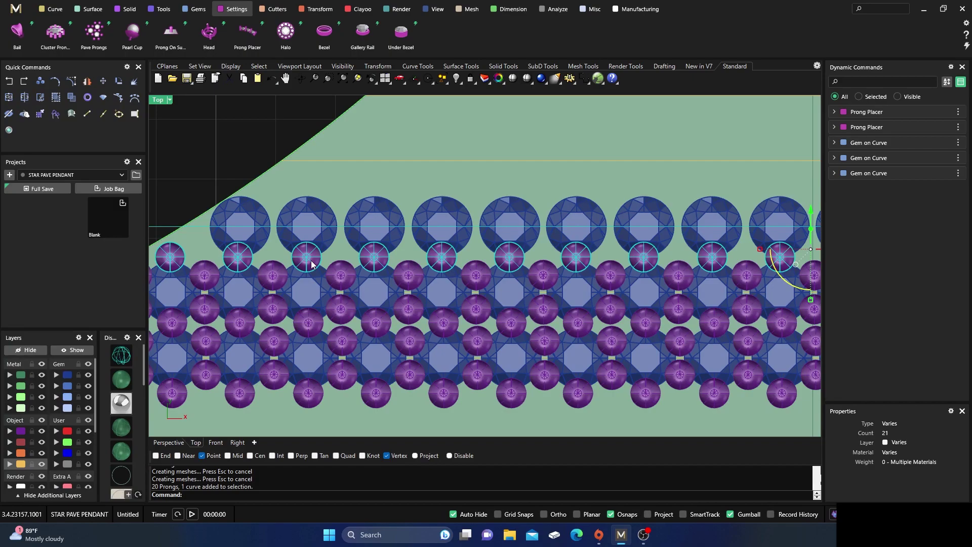
pyautogui.keyDown('shift'); pyautogui.click(336, 277); pyautogui.keyUp('shift')
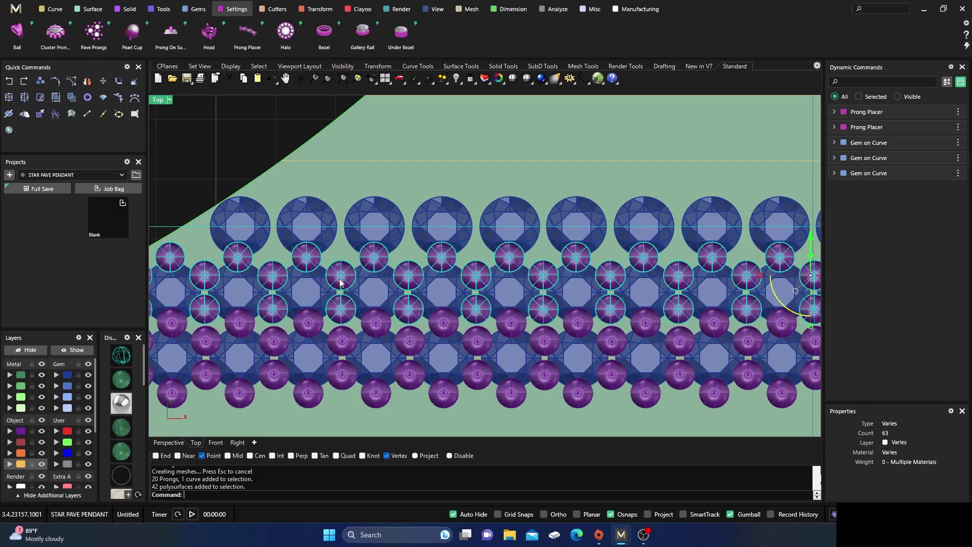
pyautogui.click(122, 358)
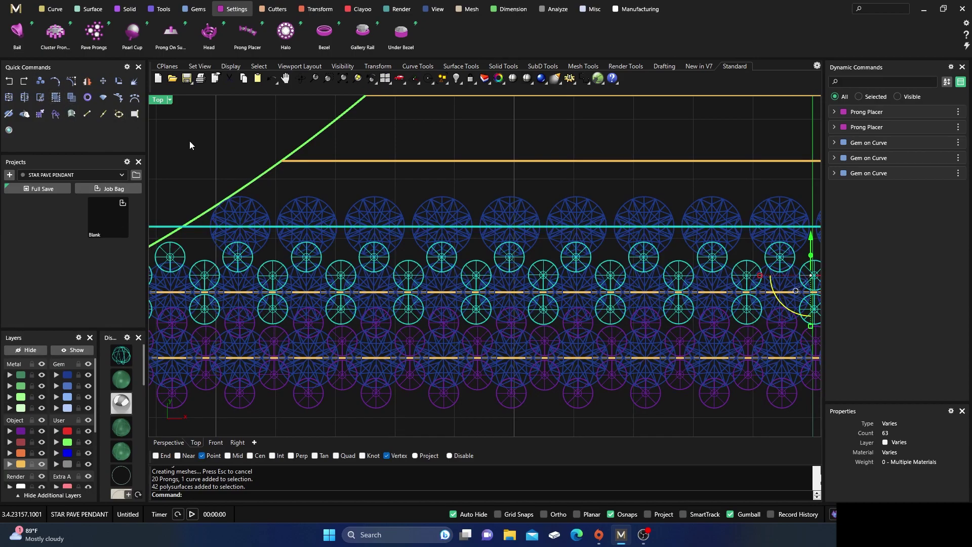
pyautogui.click(240, 150)
# Copy both prong groups of the second gem row to the third row, from a centre-row gem vertex to a second-row gem vertex, and restore shaded display.
pyautogui.scroll(-6, 333, 211)
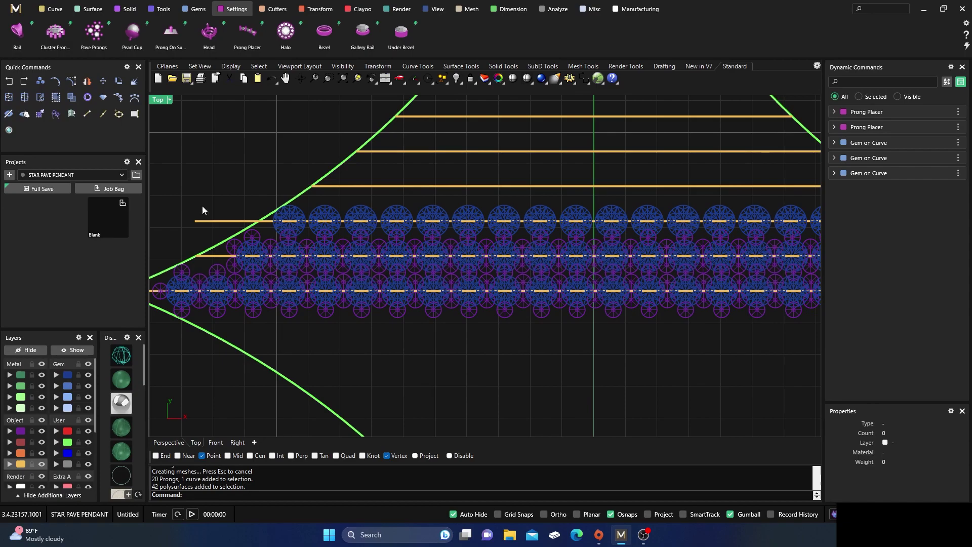
pyautogui.scroll(3, 283, 245)
pyautogui.click(285, 236)
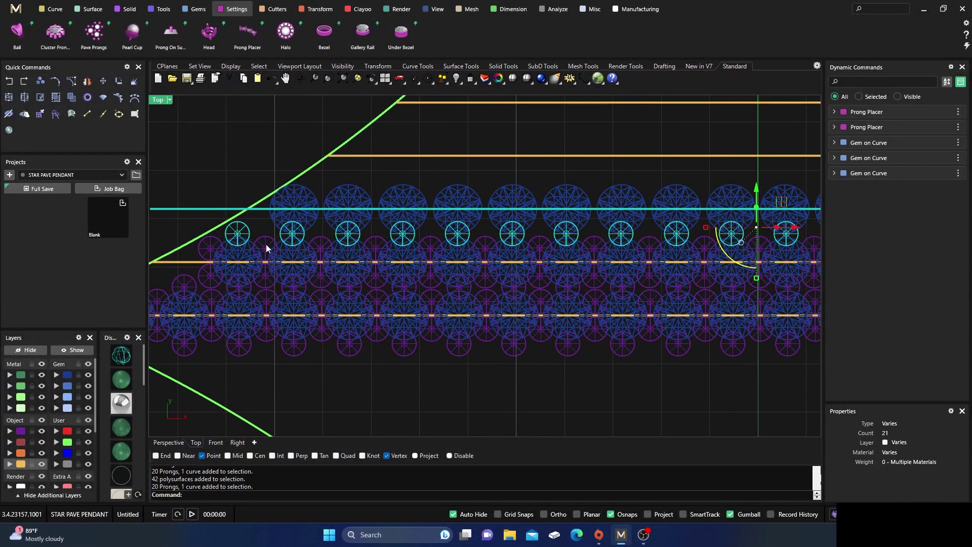
pyautogui.keyDown('shift'); pyautogui.click(266, 247); pyautogui.keyUp('shift')
pyautogui.click(40, 81)
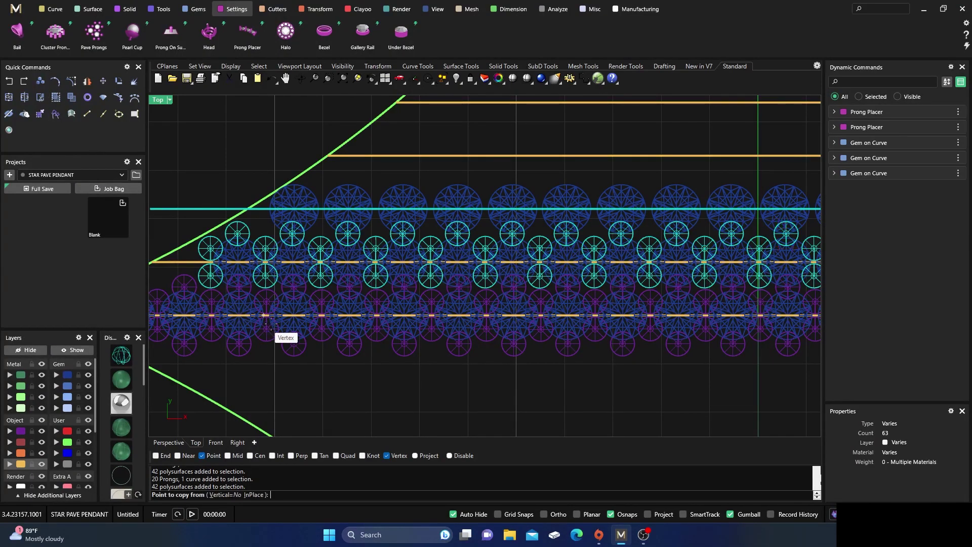
pyautogui.scroll(4, 405, 324)
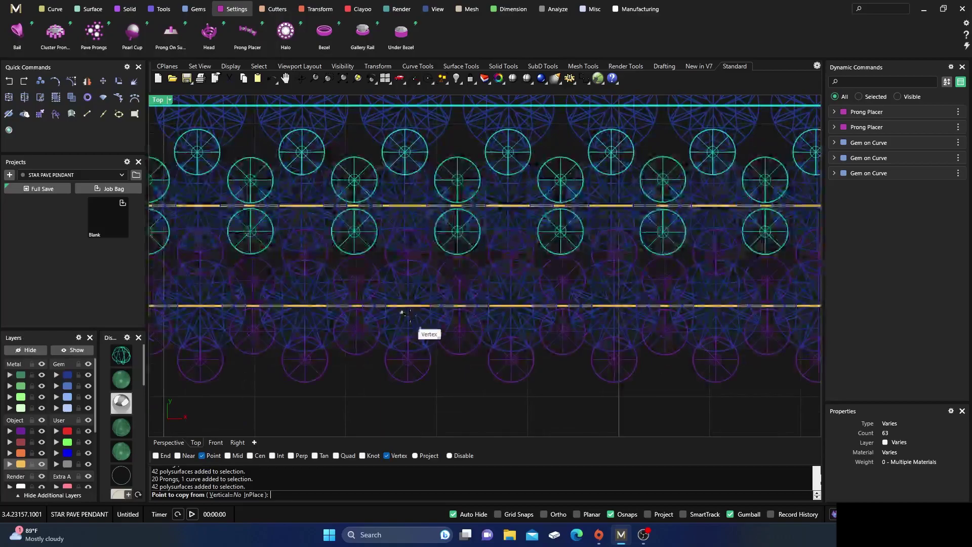
pyautogui.scroll(4, 409, 306)
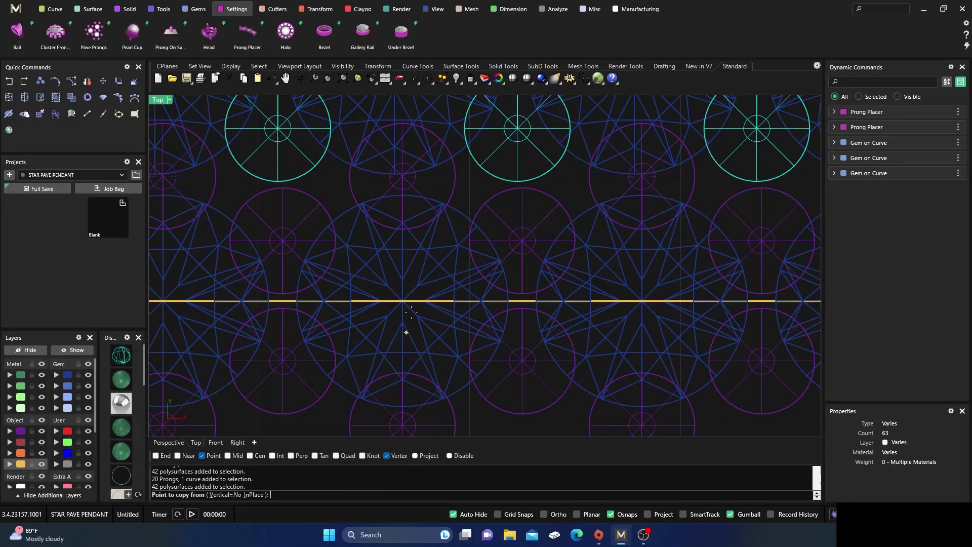
pyautogui.click(419, 316)
pyautogui.scroll(-3, 420, 318)
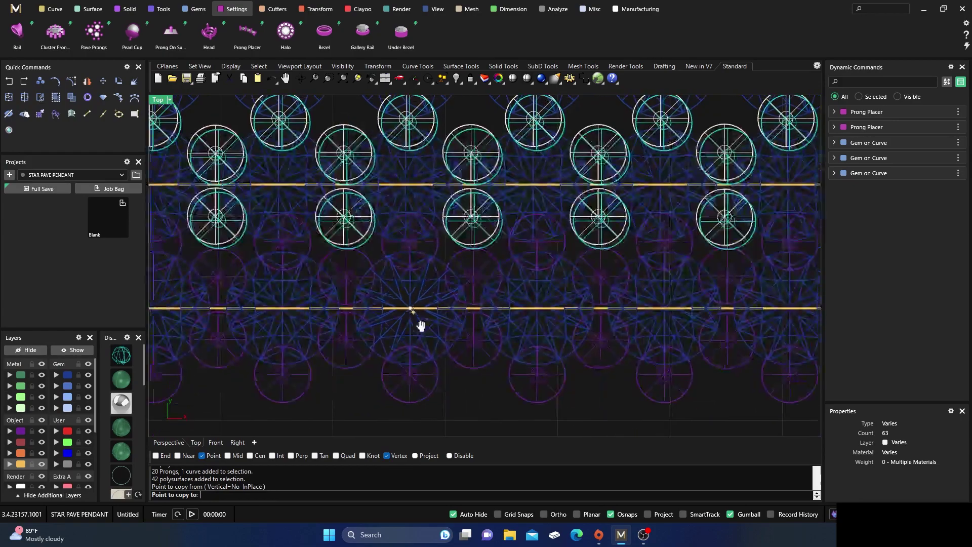
pyautogui.moveTo(420, 318); pyautogui.dragTo(432, 394, button='right')
pyautogui.moveTo(438, 336); pyautogui.dragTo(443, 399, button='right')
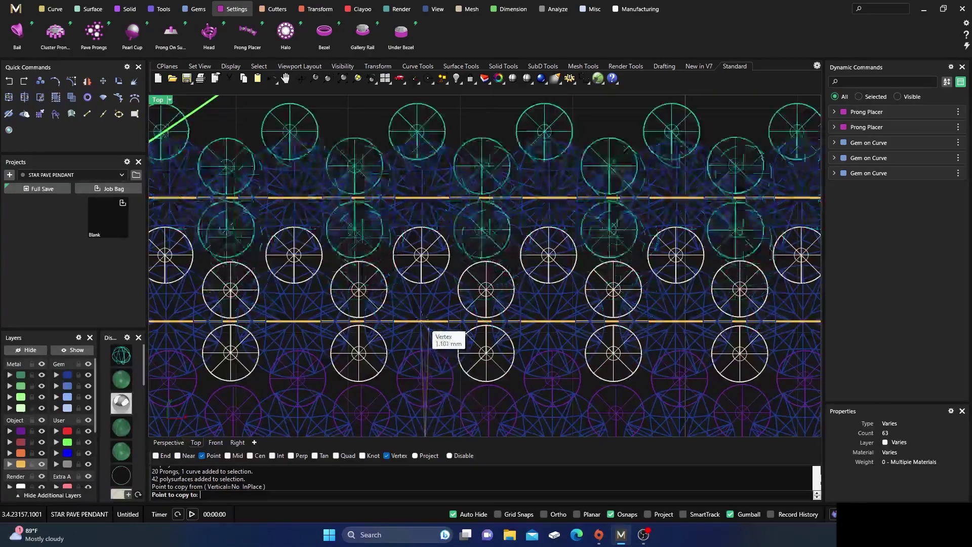
pyautogui.click(418, 321)
pyautogui.press('Return')
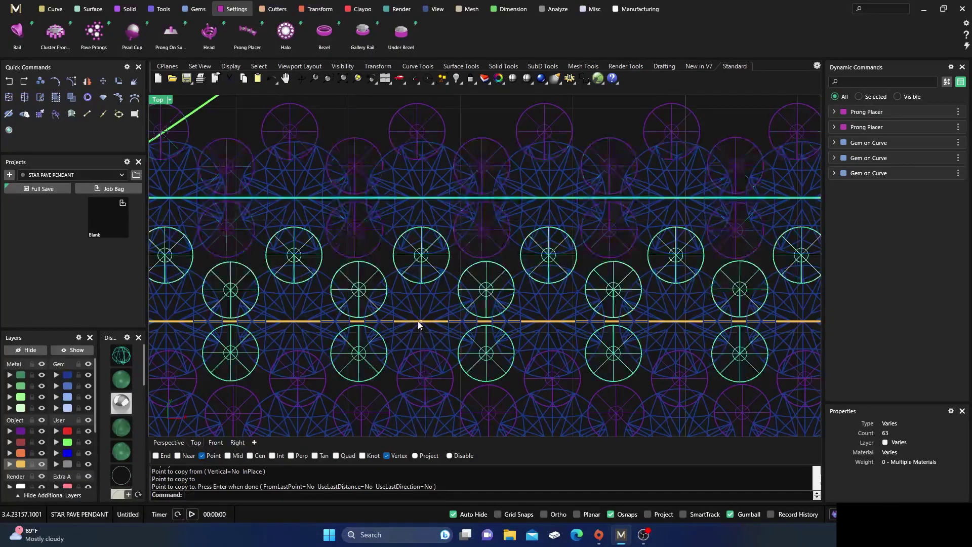
pyautogui.click(122, 379)
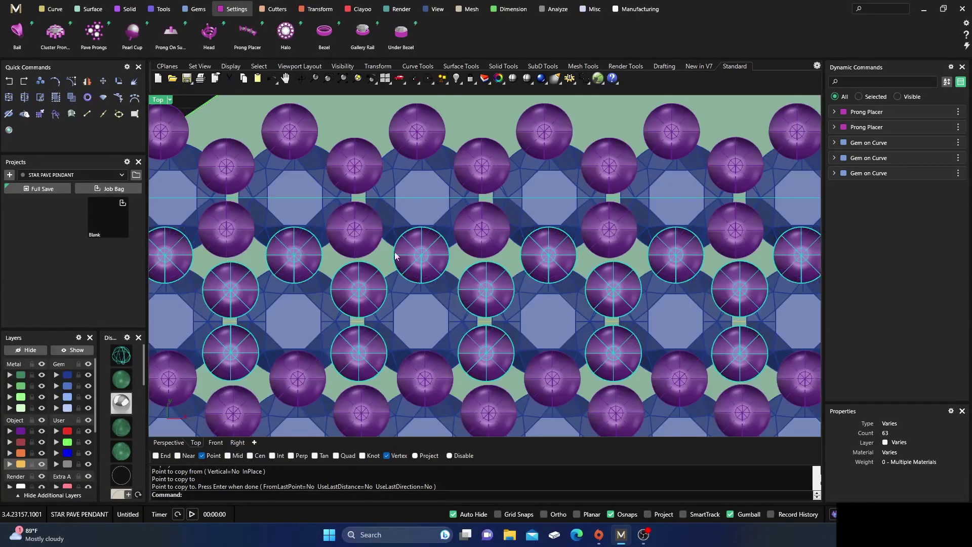
# Ungroup the third row's upper prongs and regroup them without the outermost prong at each end.
pyautogui.scroll(-5, 390, 258)
pyautogui.click(320, 143)
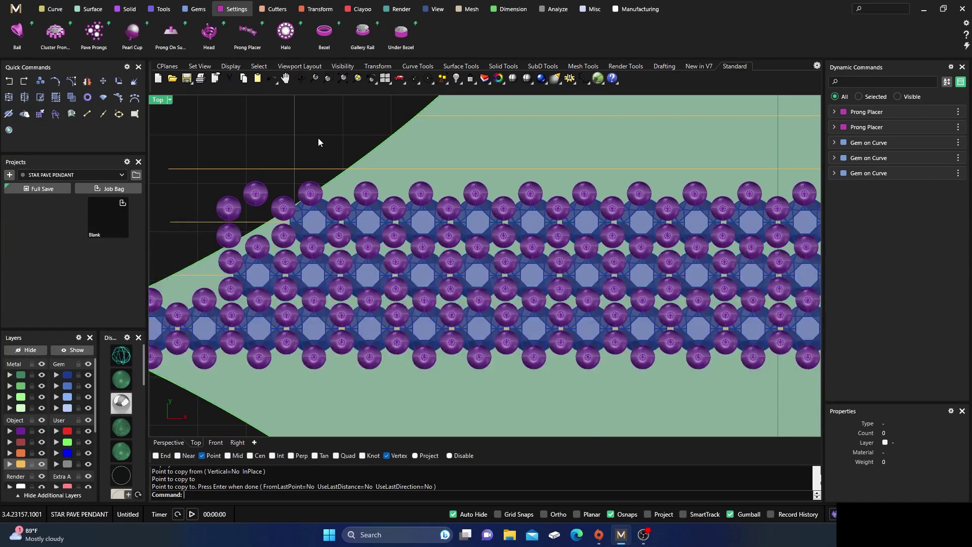
pyautogui.click(252, 201)
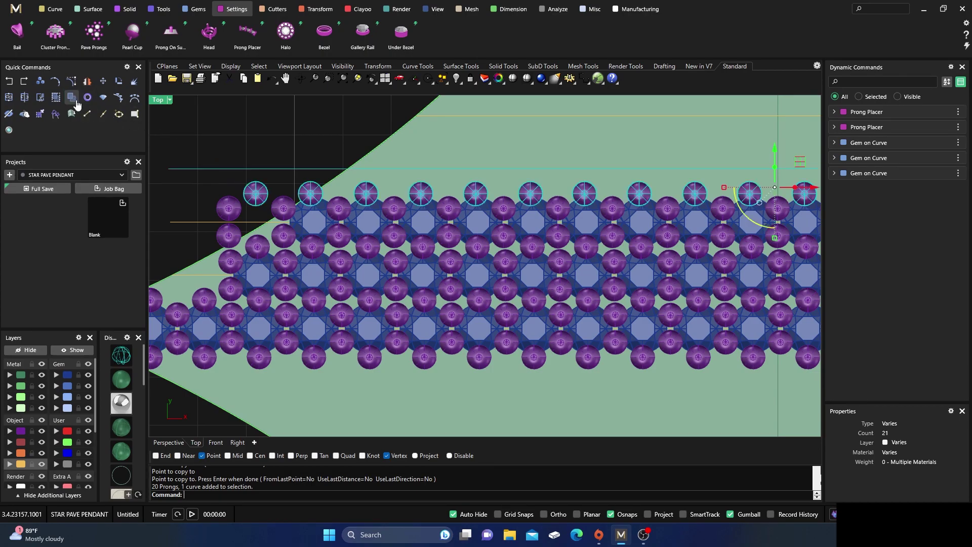
pyautogui.keyDown('ctrl'); pyautogui.click(257, 194); pyautogui.keyUp('ctrl')
pyautogui.scroll(-8, 235, 191)
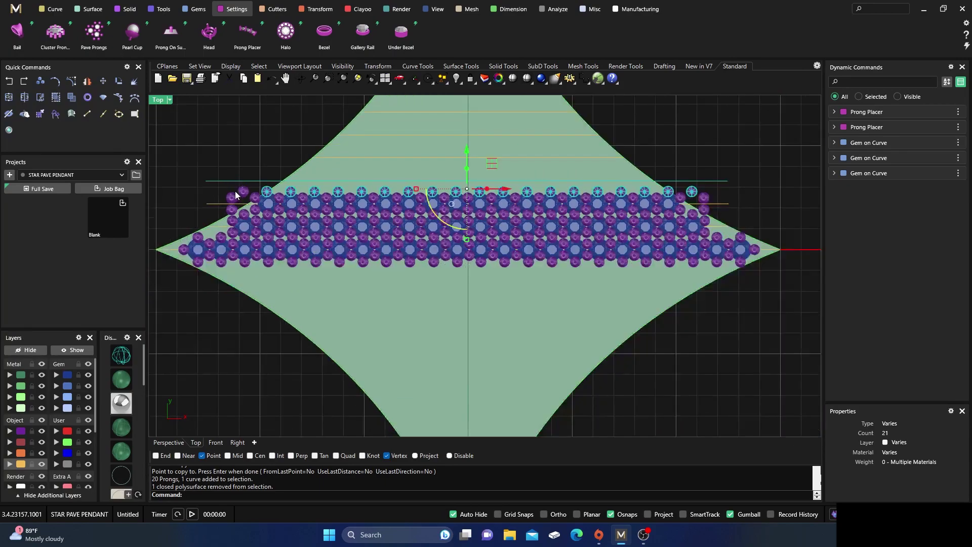
pyautogui.keyDown('ctrl'); pyautogui.click(692, 196); pyautogui.keyUp('ctrl')
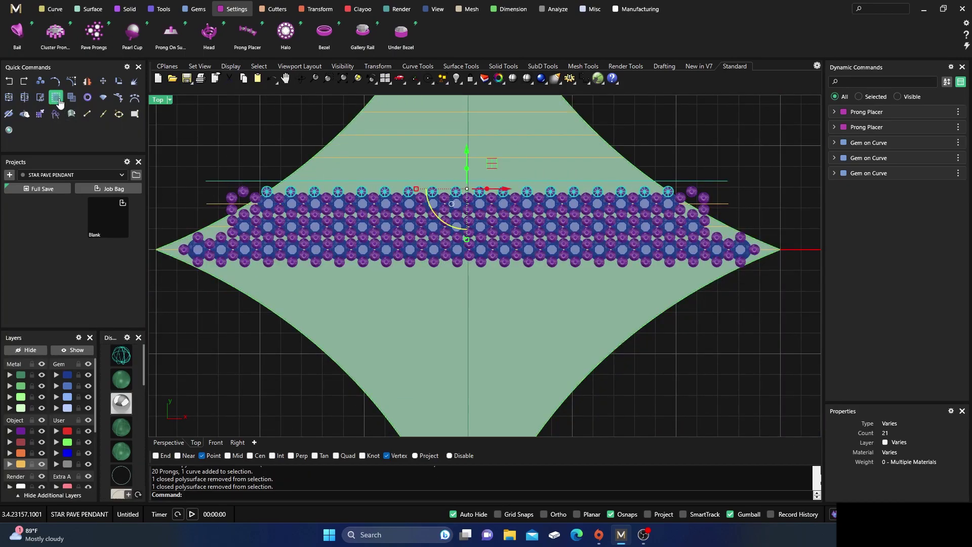
pyautogui.click(263, 148)
# Delete the outermost upper prong at both ends of the third gem row.
pyautogui.click(237, 192)
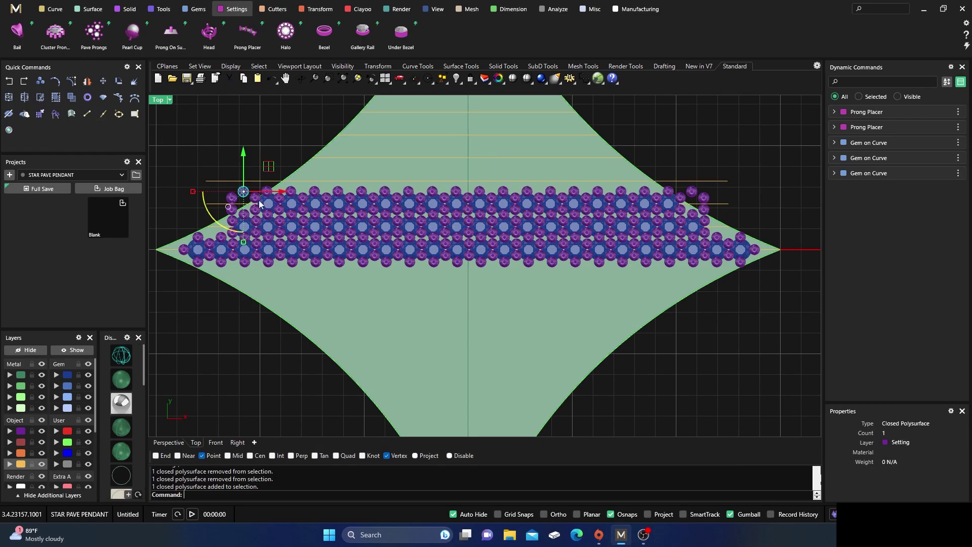
pyautogui.press('Delete')
pyautogui.click(691, 195)
pyautogui.press('Delete')
# Ungroup the third row's in-between prongs and regroup them without the outermost pair at each end.
pyautogui.click(704, 198)
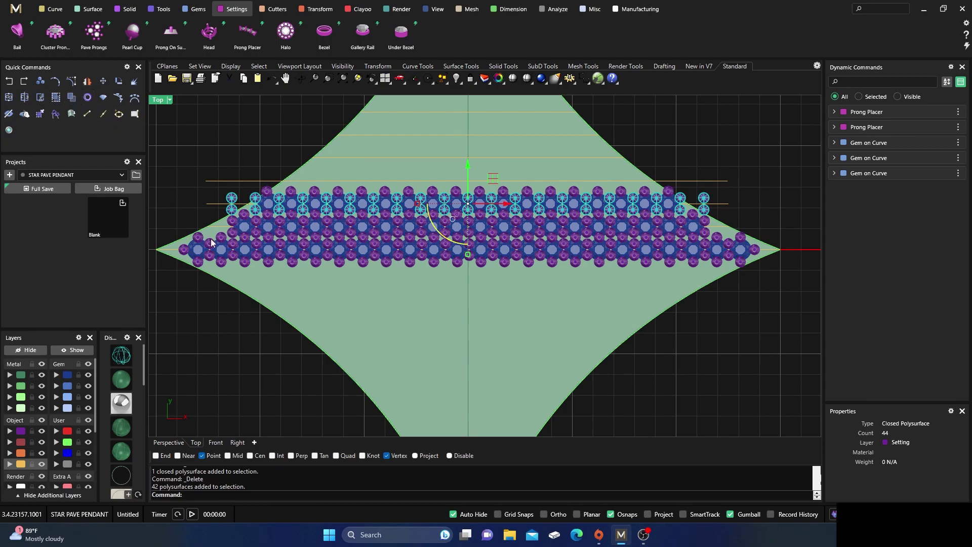
pyautogui.keyDown('ctrl'); pyautogui.click(232, 209); pyautogui.keyUp('ctrl')
pyautogui.keyDown('ctrl'); pyautogui.click(231, 197); pyautogui.keyUp('ctrl')
pyautogui.keyDown('ctrl'); pyautogui.click(704, 209); pyautogui.keyUp('ctrl')
pyautogui.keyDown('ctrl'); pyautogui.click(703, 197); pyautogui.keyUp('ctrl')
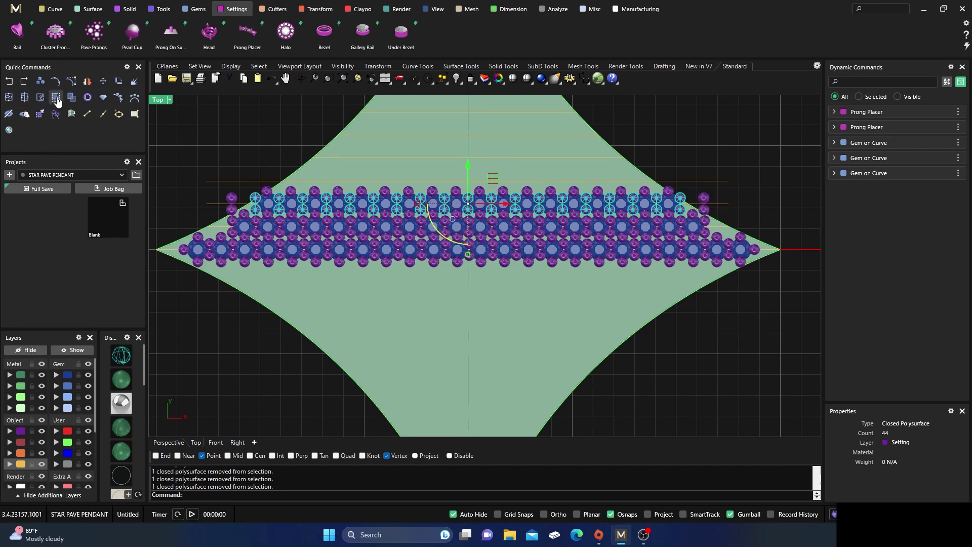
# Delete the outermost in-between prong pairs that lie outside the star at both ends of the third row.
pyautogui.click(231, 197)
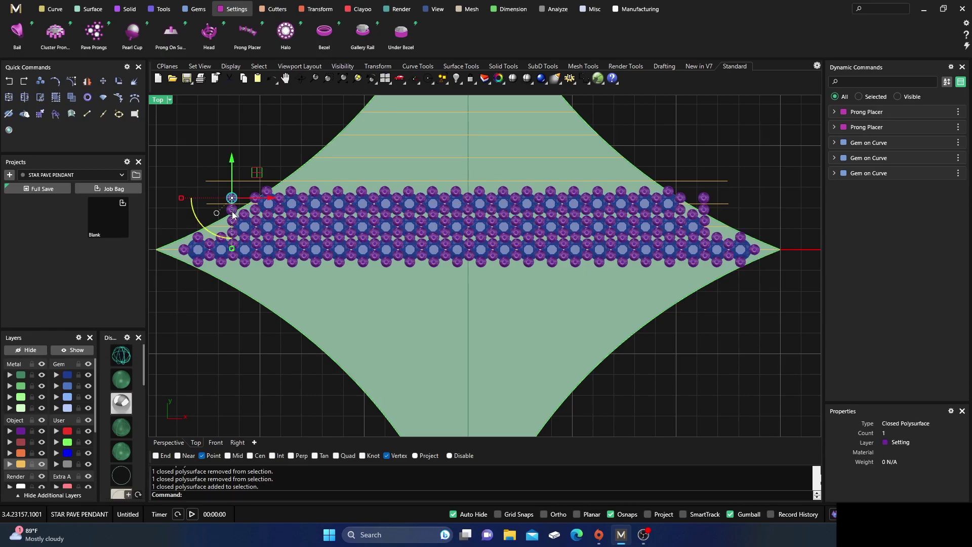
pyautogui.keyDown('shift'); pyautogui.click(232, 212); pyautogui.keyUp('shift')
pyautogui.keyDown('shift'); pyautogui.click(706, 200); pyautogui.keyUp('shift')
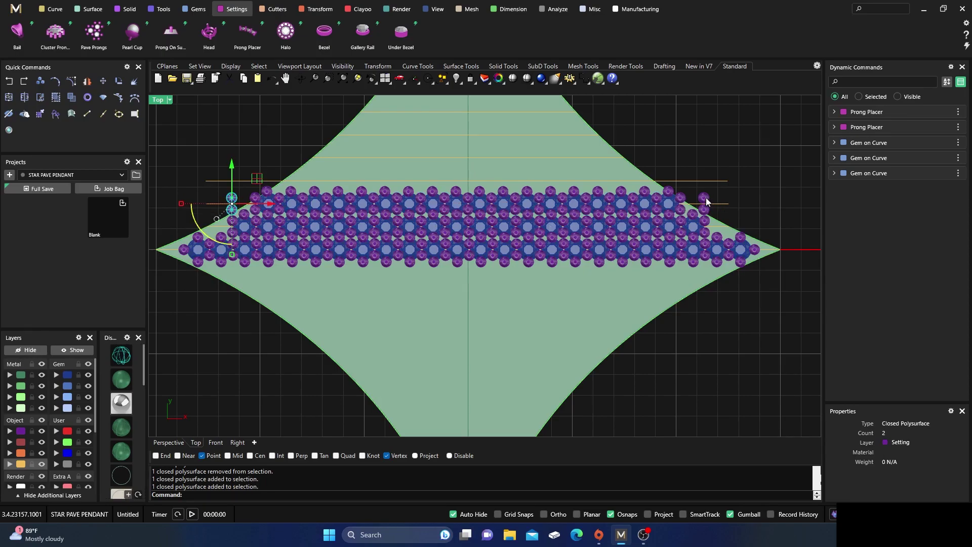
pyautogui.press('Delete')
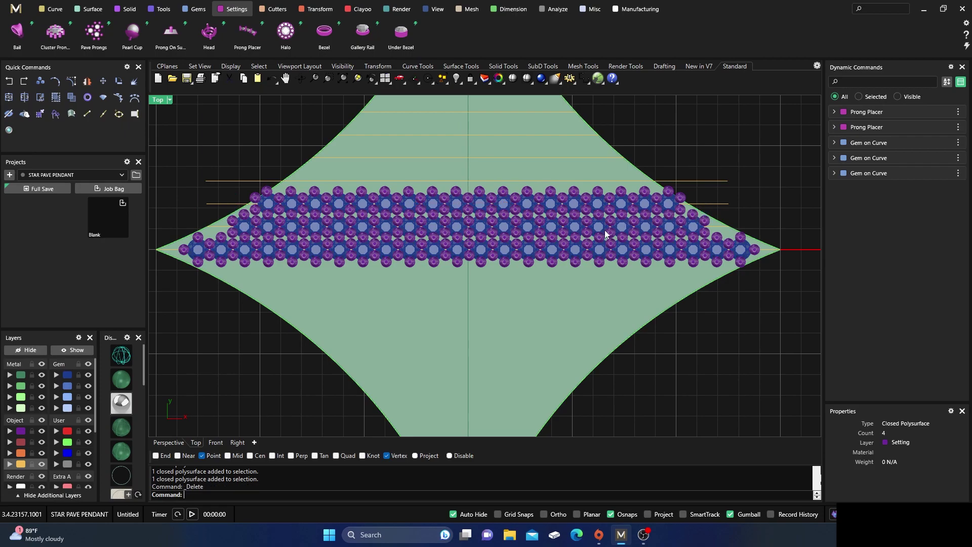
# Regroup the third row's in-between prongs again, leaving out the pair on the outer side of each end gem.
pyautogui.scroll(5, 275, 185)
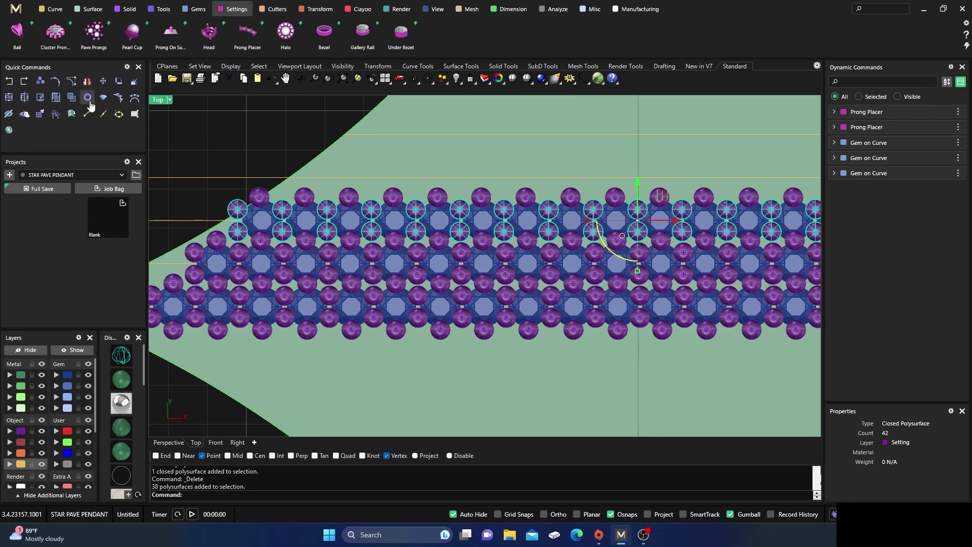
pyautogui.keyDown('ctrl'); pyautogui.click(238, 209); pyautogui.keyUp('ctrl')
pyautogui.keyDown('ctrl'); pyautogui.click(237, 231); pyautogui.keyUp('ctrl')
pyautogui.scroll(-3, 219, 205)
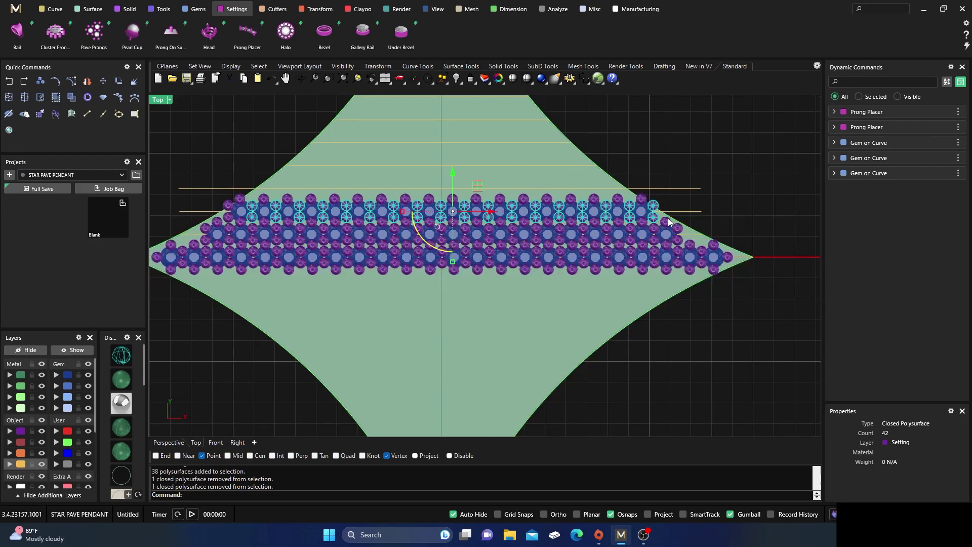
pyautogui.scroll(3, 664, 223)
pyautogui.keyDown('ctrl'); pyautogui.click(642, 206); pyautogui.keyUp('ctrl')
pyautogui.keyDown('ctrl'); pyautogui.click(641, 227); pyautogui.keyUp('ctrl')
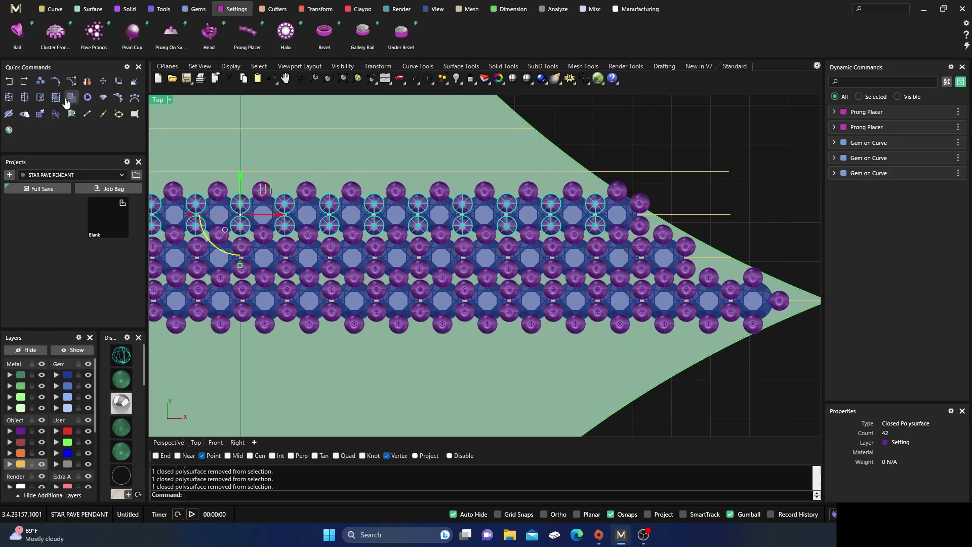
pyautogui.click(649, 154)
# Delete the prong pairs on the outer side of the two end gems in the third row.
pyautogui.click(640, 206)
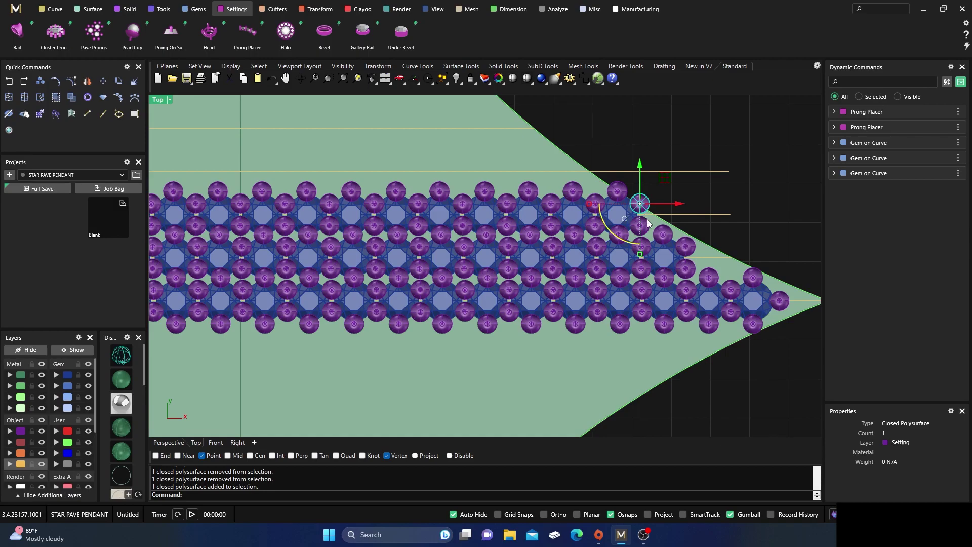
pyautogui.keyDown('shift'); pyautogui.click(648, 224); pyautogui.keyUp('shift')
pyautogui.scroll(-8, 725, 221)
pyautogui.scroll(8, 290, 207)
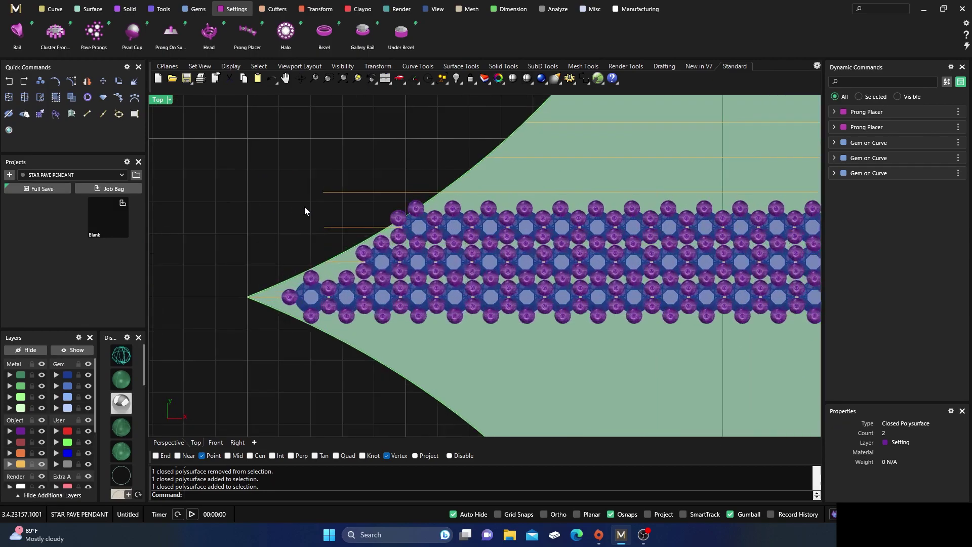
pyautogui.keyDown('shift'); pyautogui.click(418, 221); pyautogui.keyUp('shift')
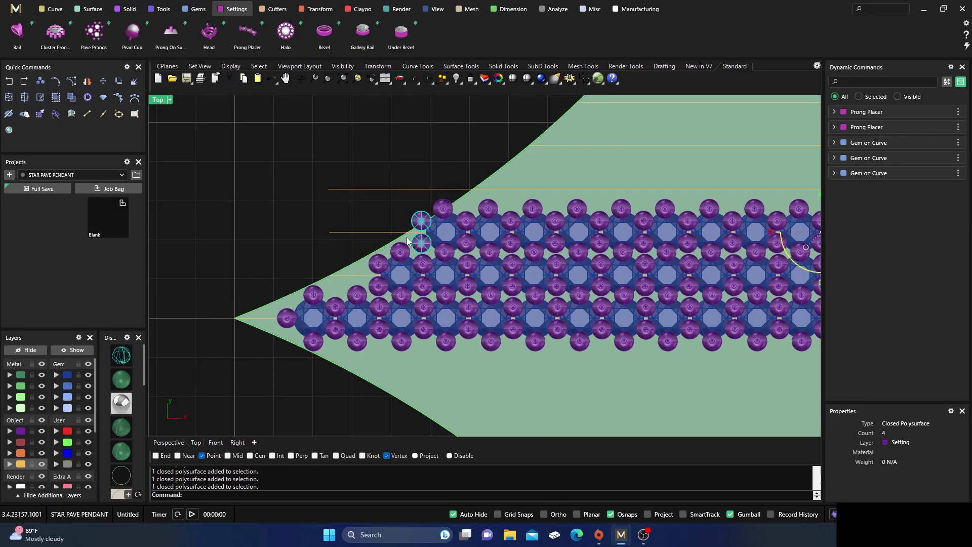
pyautogui.press('Delete')
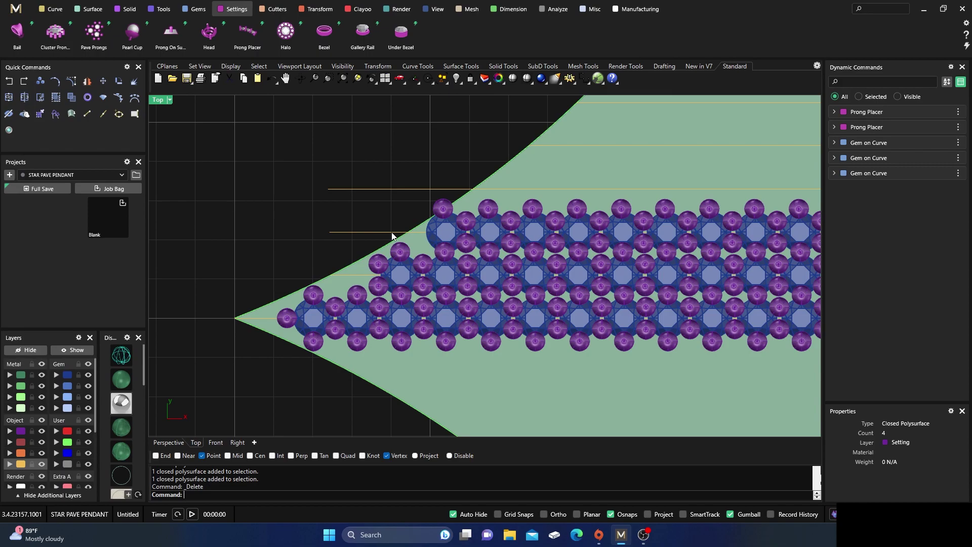
# In wireframe, copy the centre row's left end prong to the third row's left end gem, using the end gems' centre vertices as reference points.
pyautogui.click(286, 320)
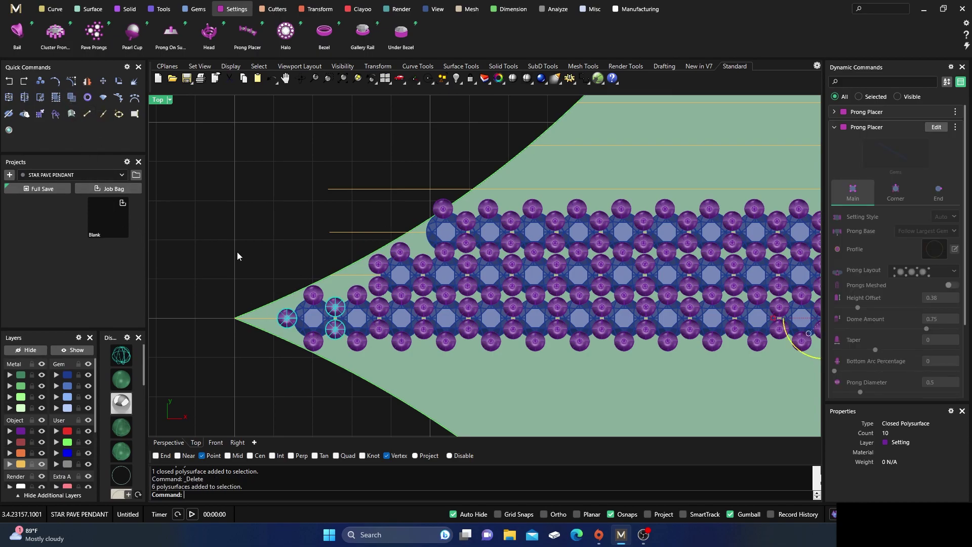
pyautogui.press('Escape')
pyautogui.click(287, 319)
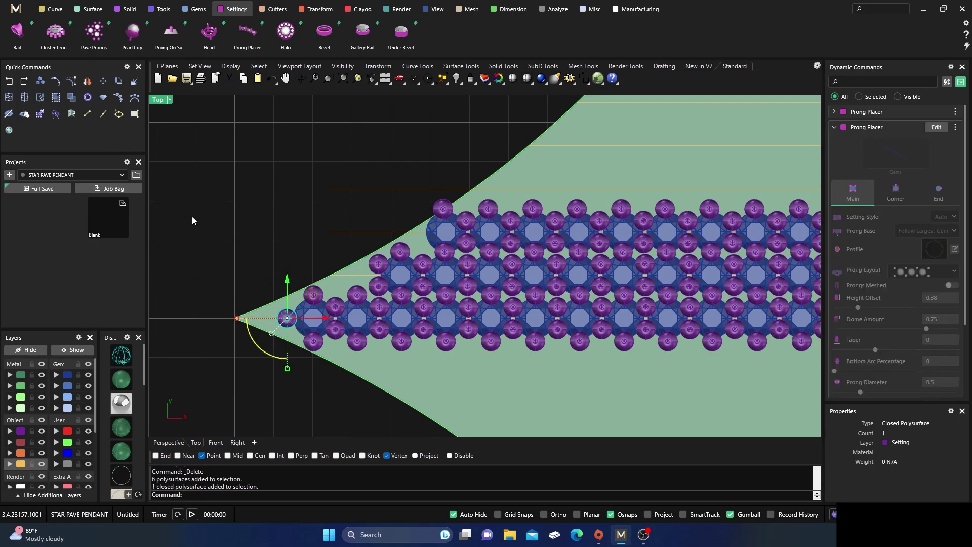
pyautogui.click(40, 83)
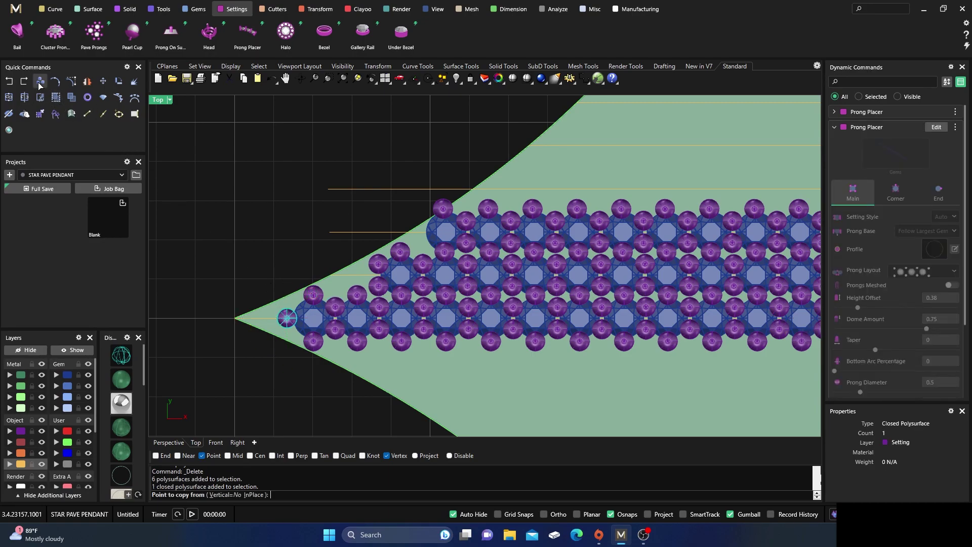
pyautogui.click(121, 355)
pyautogui.scroll(5, 325, 341)
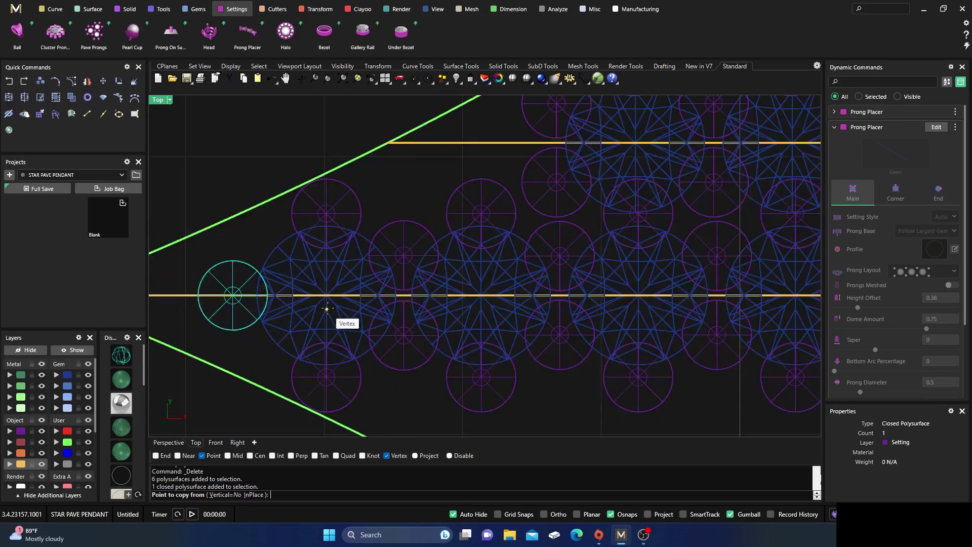
pyautogui.click(327, 308)
pyautogui.scroll(-4, 321, 332)
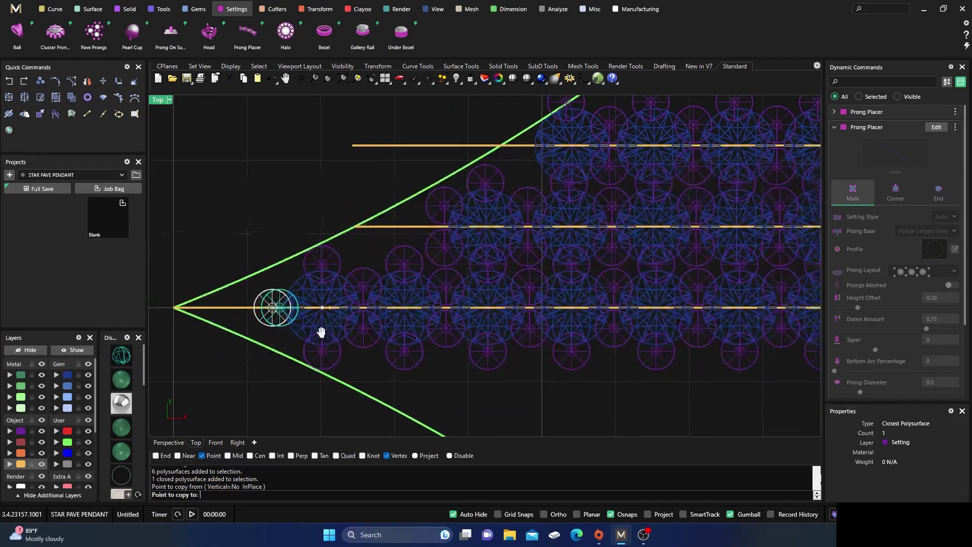
pyautogui.scroll(4, 499, 205)
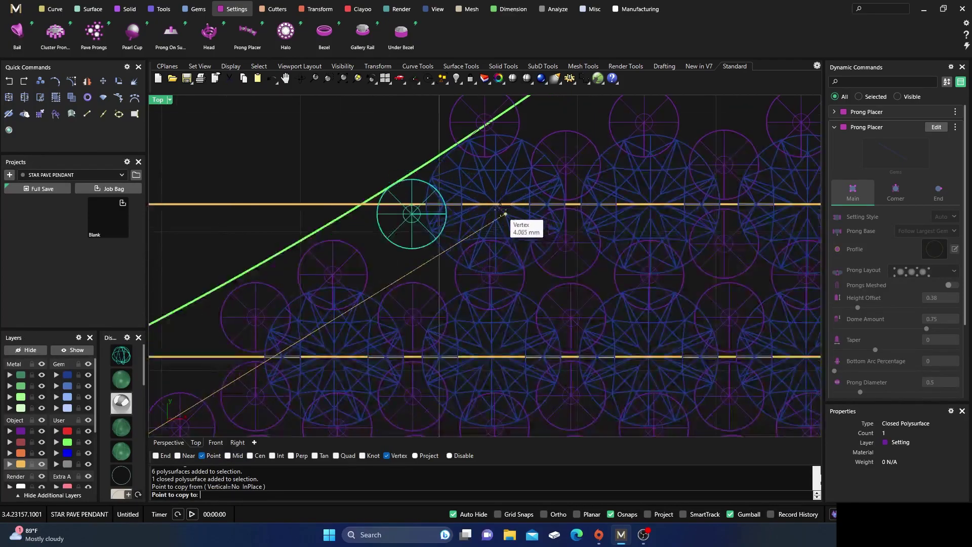
pyautogui.click(502, 210)
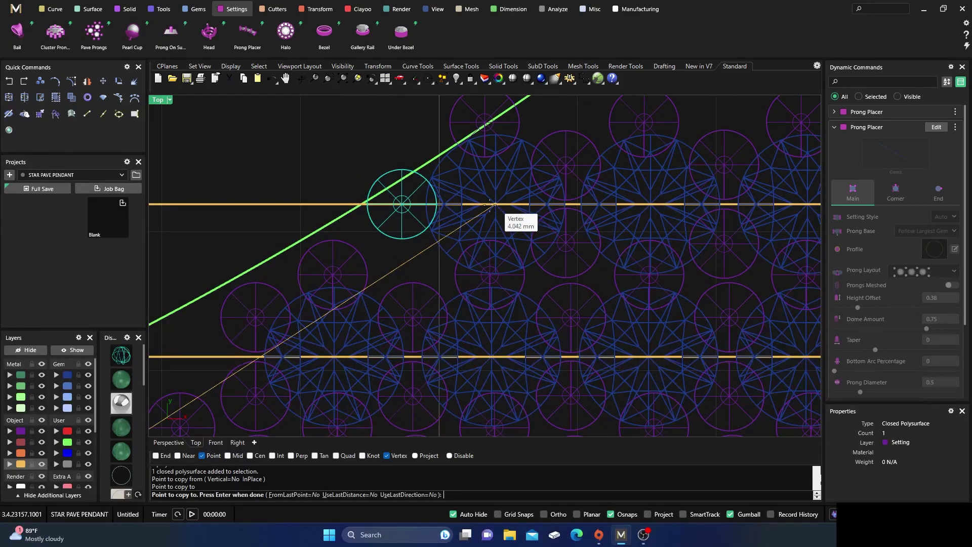
pyautogui.scroll(-8, 309, 217)
pyautogui.rightClick(308, 217)
# Try to copy the centre row's right end prong to the third row's right end gem, using the end gems' centre vertices as reference points.
pyautogui.scroll(-5, 250, 244)
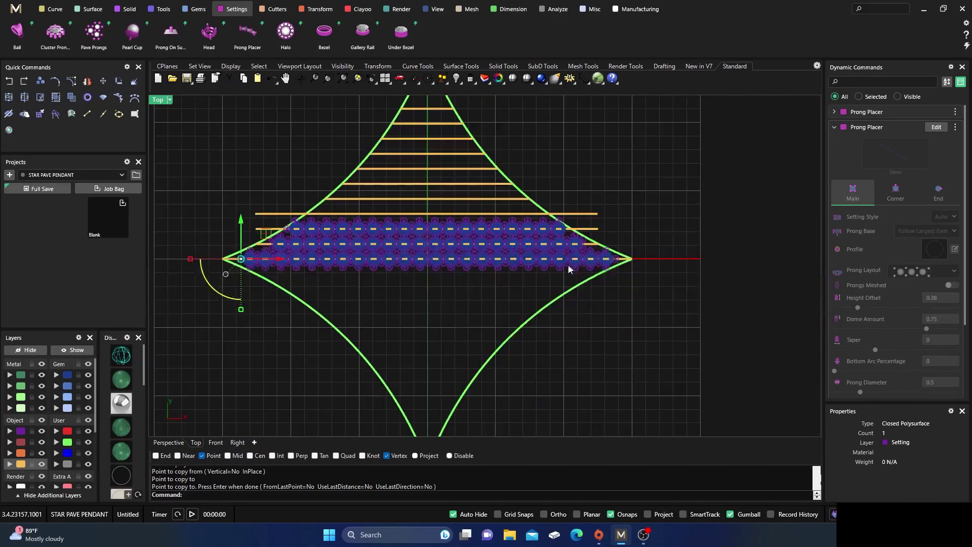
pyautogui.scroll(6, 619, 250)
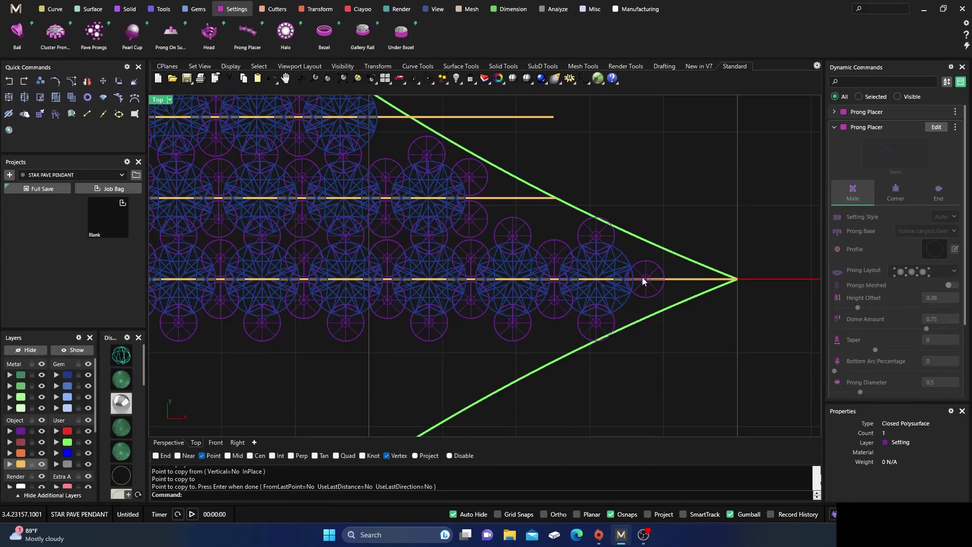
pyautogui.click(642, 277)
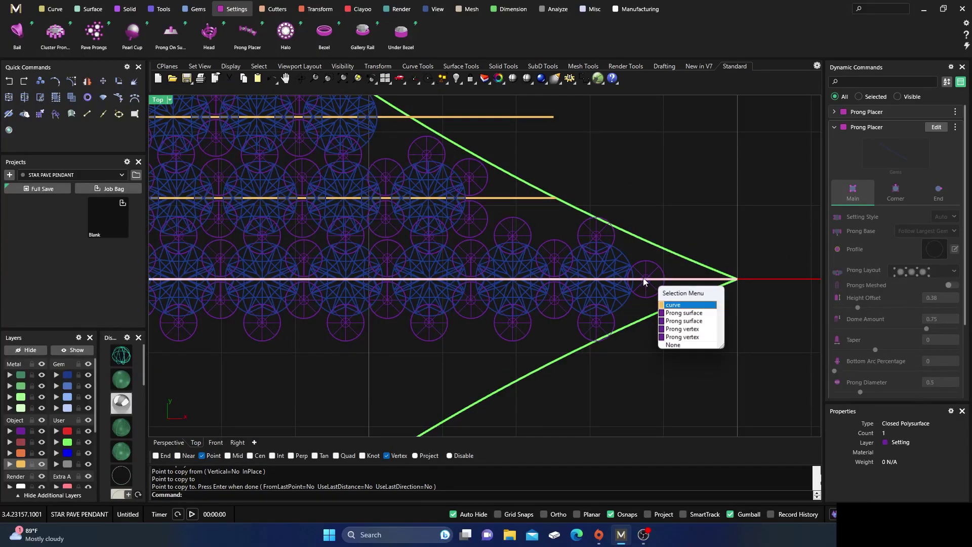
pyautogui.click(667, 313)
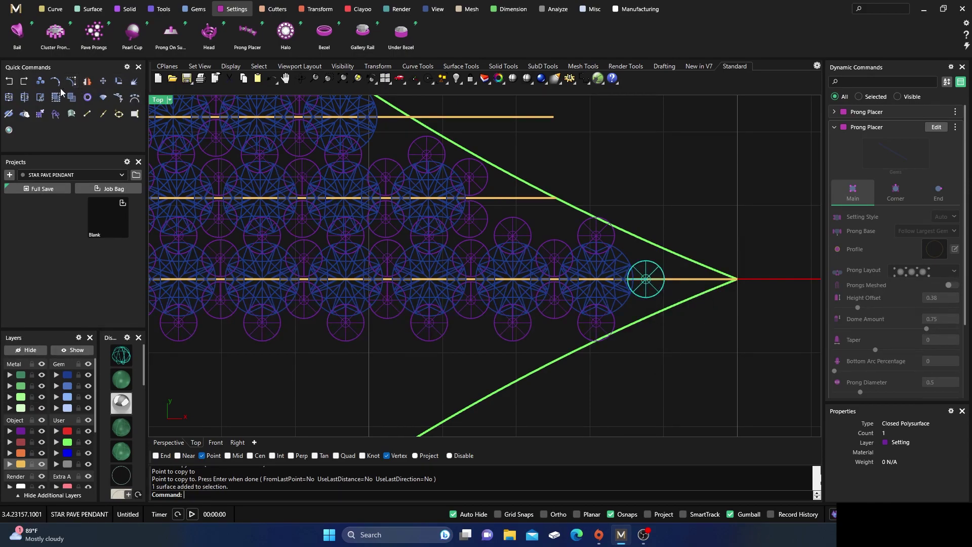
pyautogui.click(40, 81)
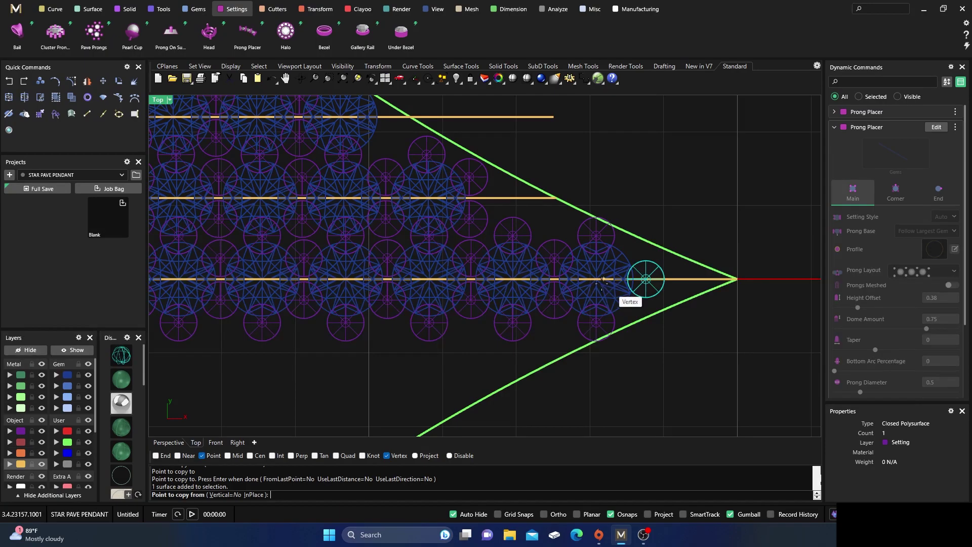
pyautogui.scroll(5, 599, 283)
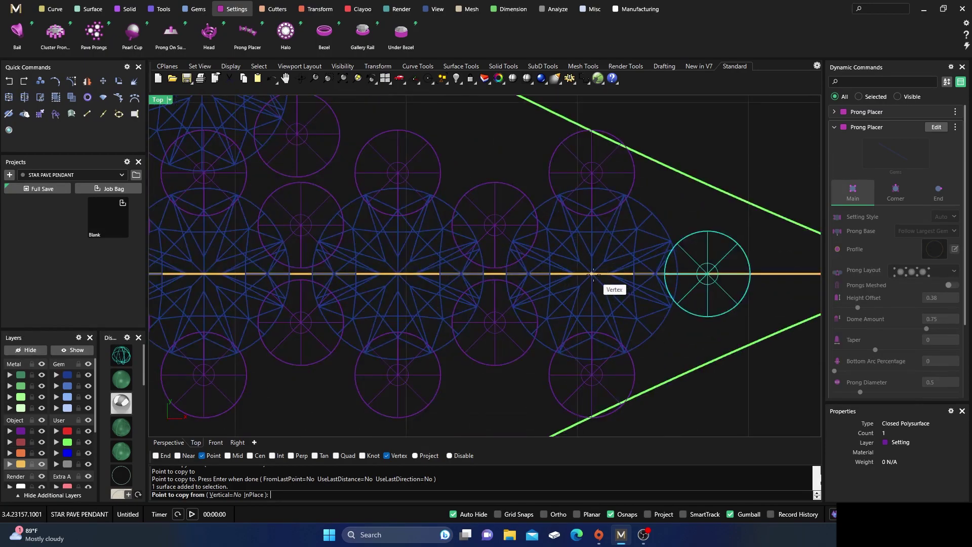
pyautogui.click(599, 276)
pyautogui.scroll(-4, 615, 298)
pyautogui.scroll(1, 602, 329)
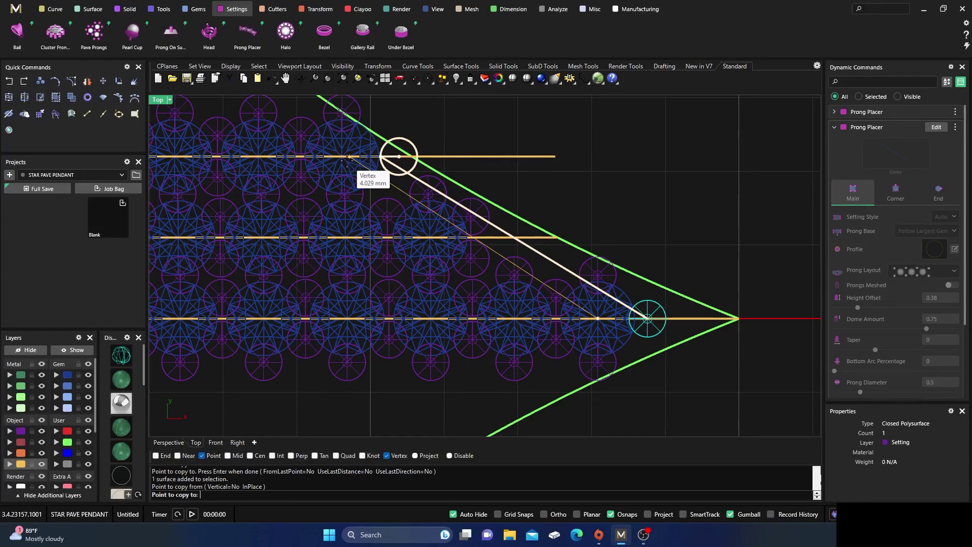
pyautogui.scroll(4, 337, 156)
pyautogui.scroll(4, 338, 157)
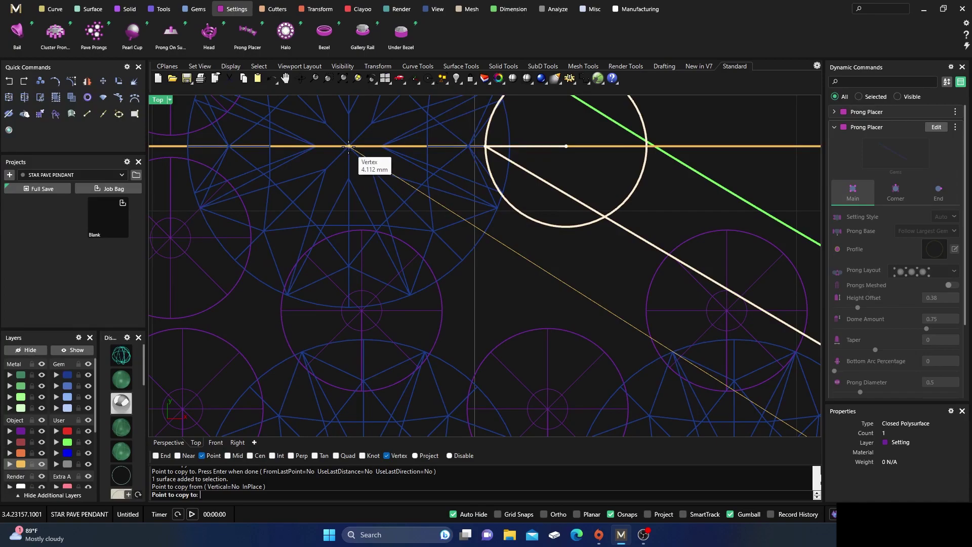
pyautogui.click(349, 146)
pyautogui.press('Return')
pyautogui.scroll(-6, 343, 196)
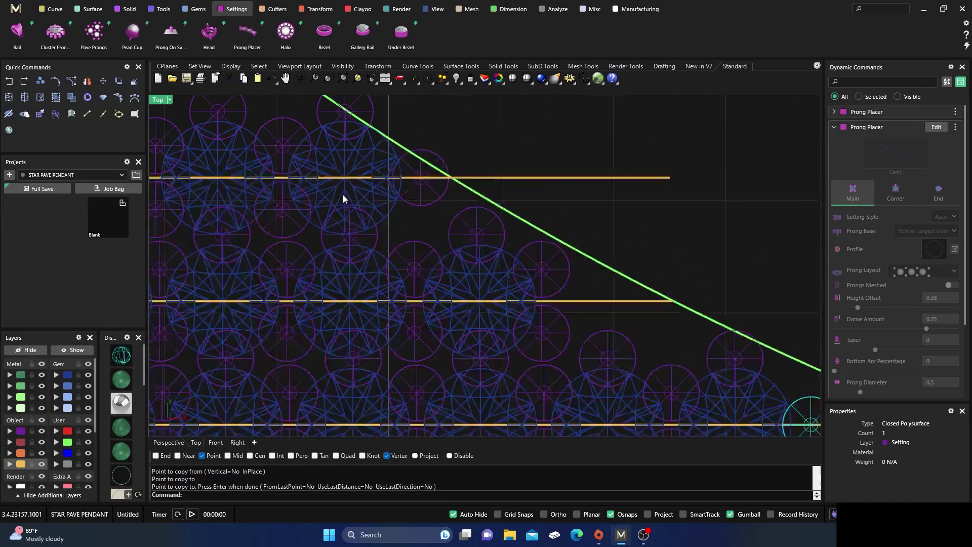
# In shaded display, delete the copied prong surface beside the third row's right end gem.
pyautogui.click(125, 379)
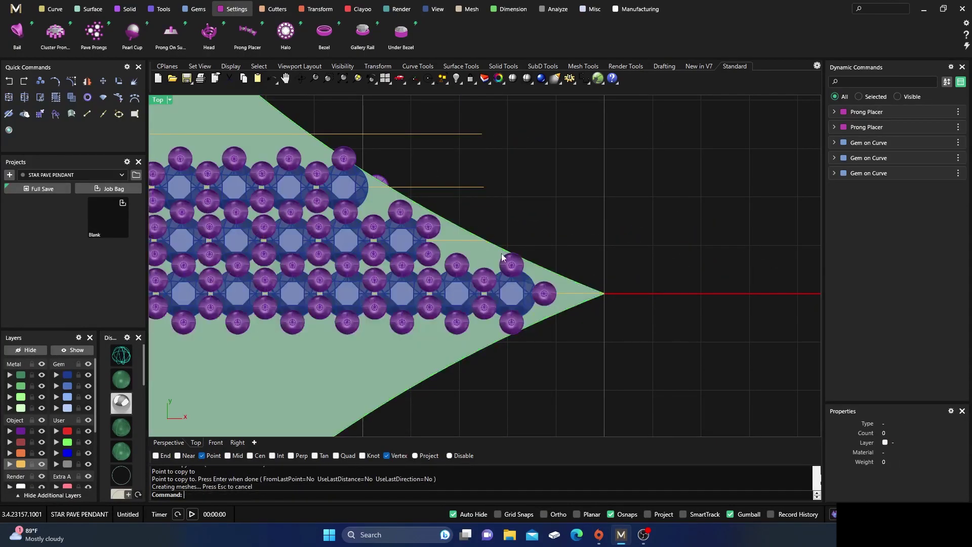
pyautogui.click(386, 183)
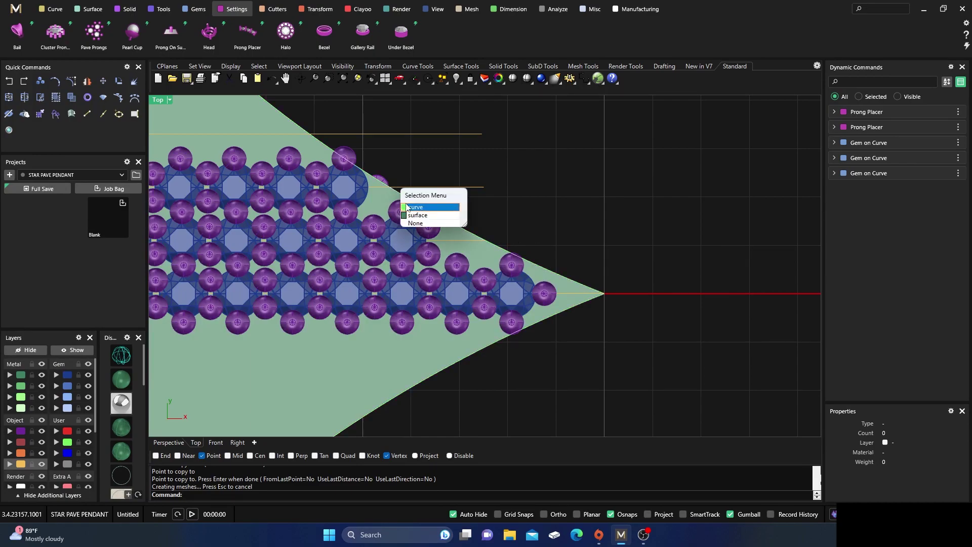
pyautogui.press('Escape')
pyautogui.scroll(5, 387, 183)
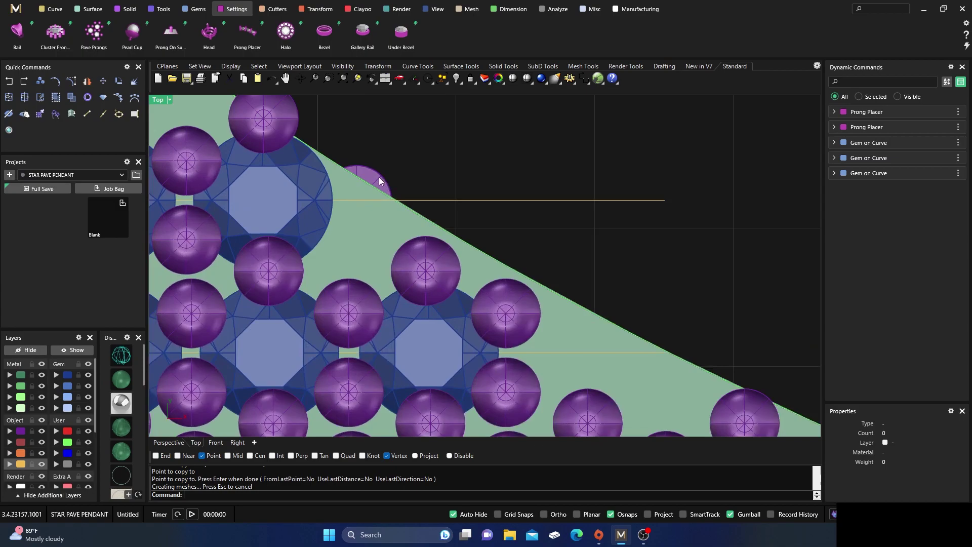
pyautogui.click(391, 182)
pyautogui.press('Delete')
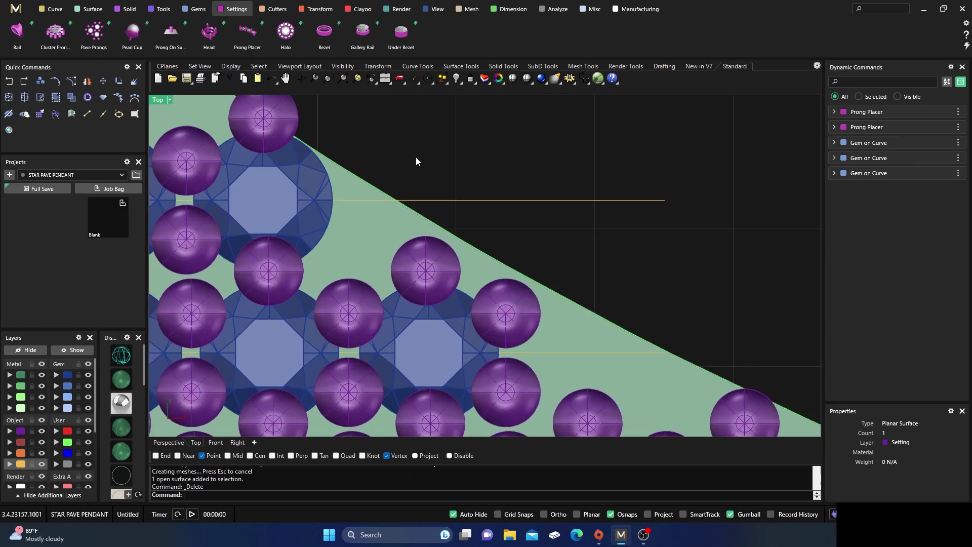
# Copy the centre row's whole right end prong to the third row's right end gem, referencing the gems' centre vertices in wireframe, and return to shaded display.
pyautogui.scroll(-5, 416, 157)
pyautogui.click(565, 282)
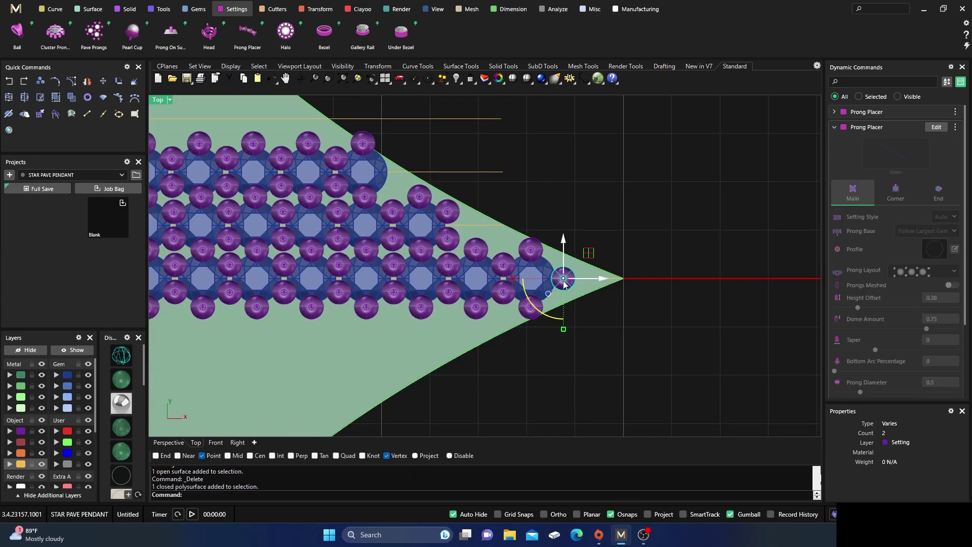
pyautogui.click(40, 81)
pyautogui.scroll(4, 517, 293)
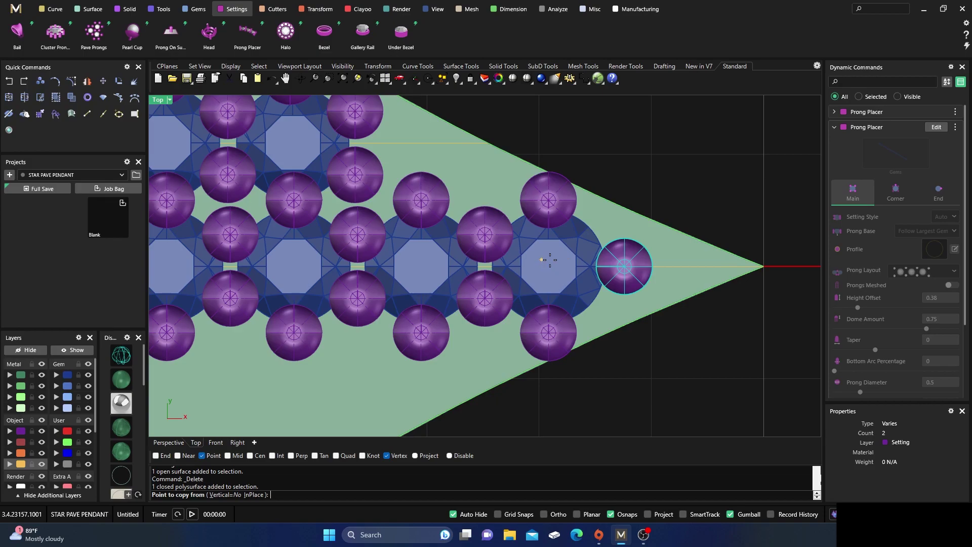
pyautogui.click(116, 362)
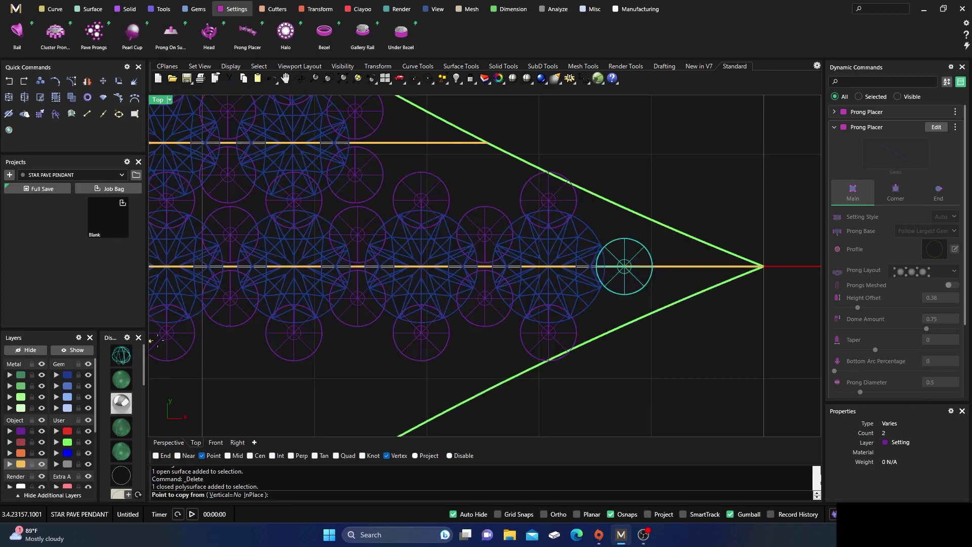
pyautogui.scroll(3, 549, 266)
pyautogui.click(548, 265)
pyautogui.scroll(-8, 552, 298)
pyautogui.scroll(3, 445, 223)
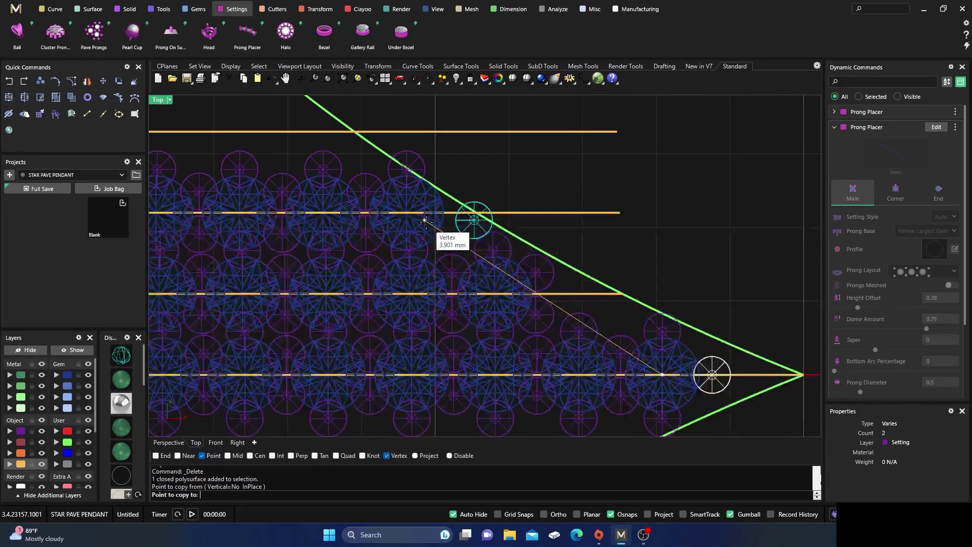
pyautogui.scroll(3, 425, 221)
pyautogui.click(416, 212)
pyautogui.press('Return')
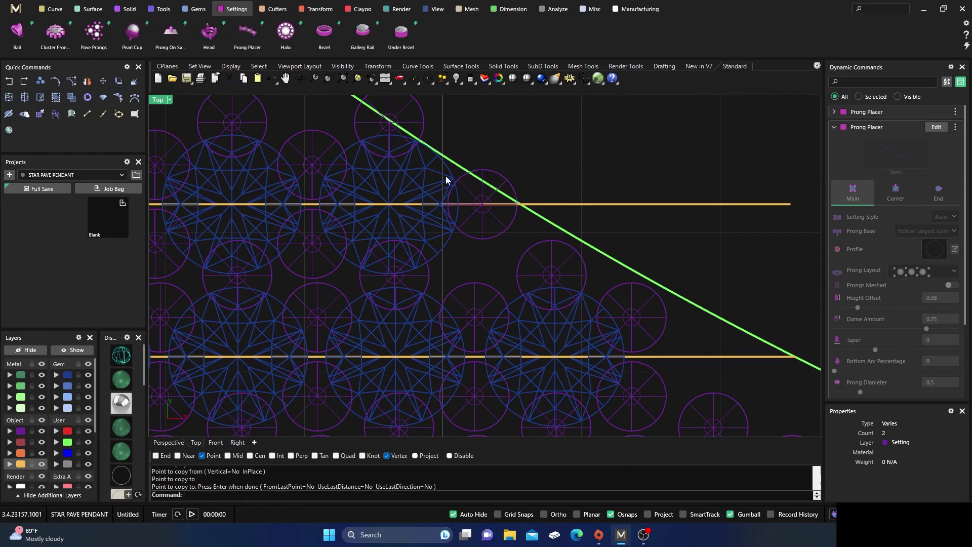
pyautogui.click(118, 387)
# Move the horizontal guide curves to the User 04 layer and hide that layer.
pyautogui.scroll(-5, 468, 215)
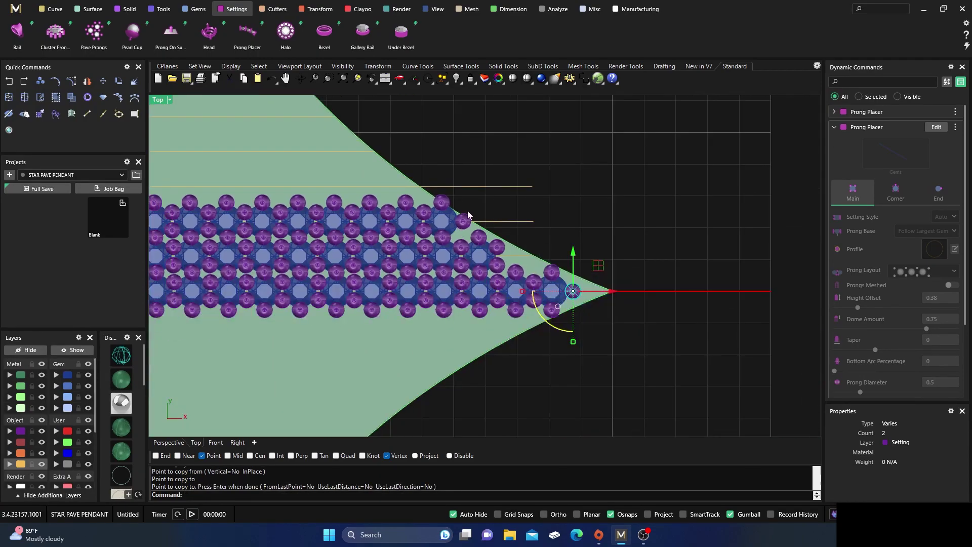
pyautogui.scroll(-4, 461, 226)
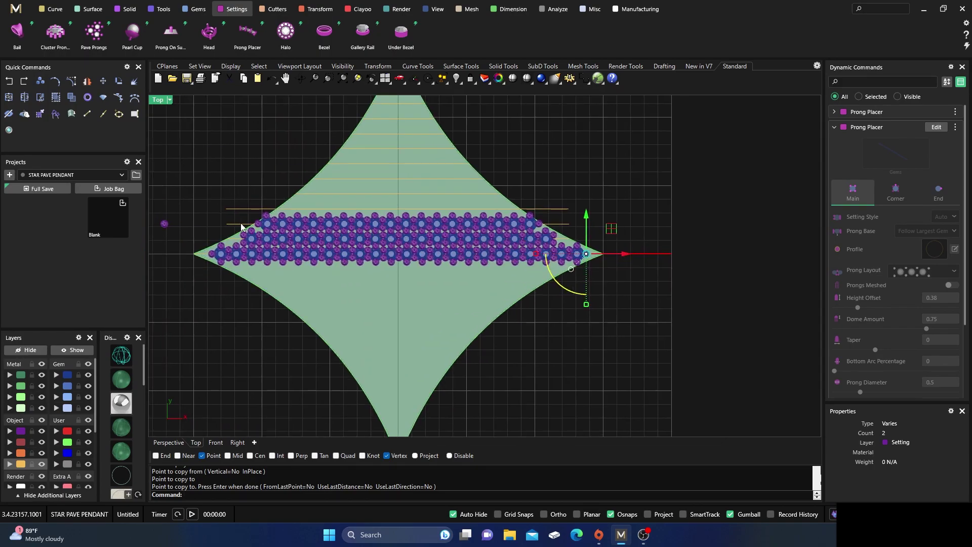
pyautogui.scroll(4, 242, 227)
pyautogui.scroll(-4, 354, 258)
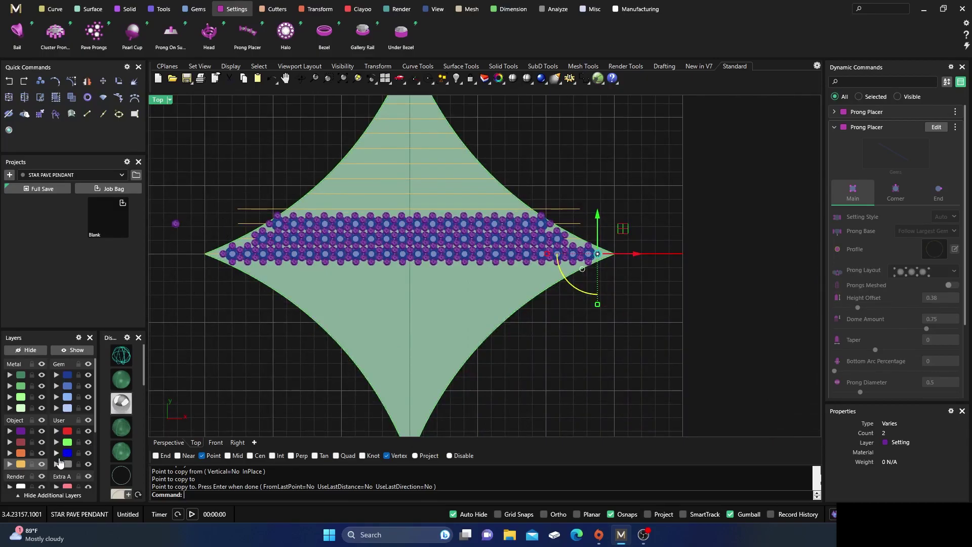
pyautogui.click(21, 465)
pyautogui.rightClick(67, 465)
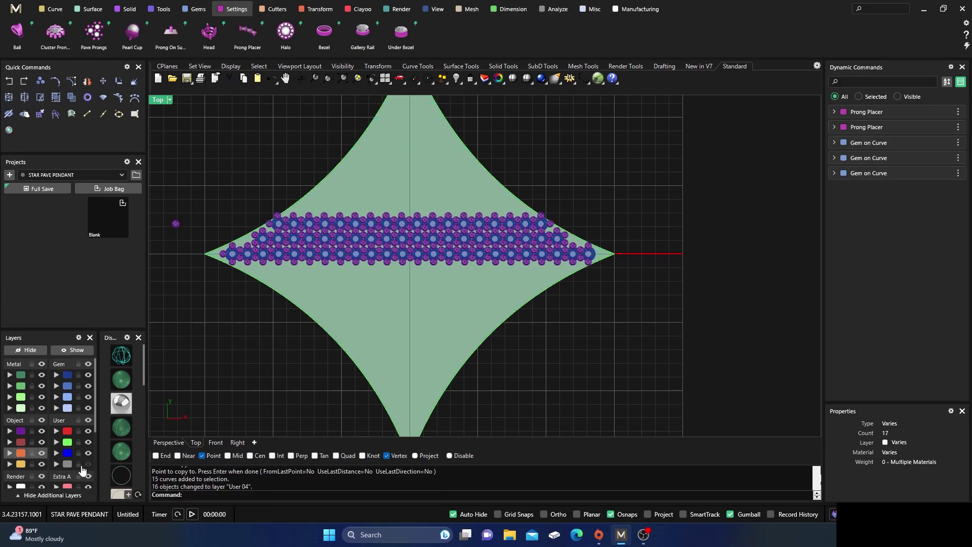
pyautogui.scroll(4, 254, 252)
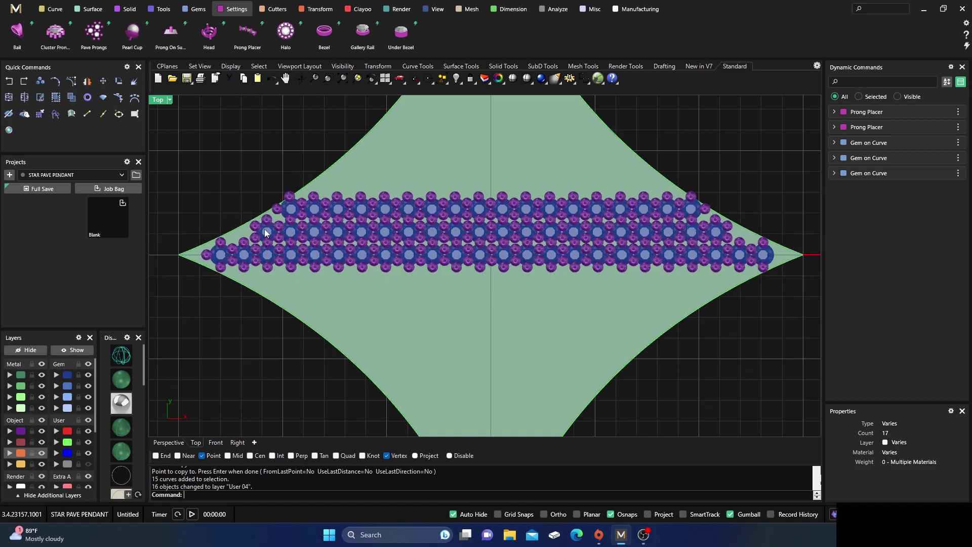
pyautogui.click(288, 209)
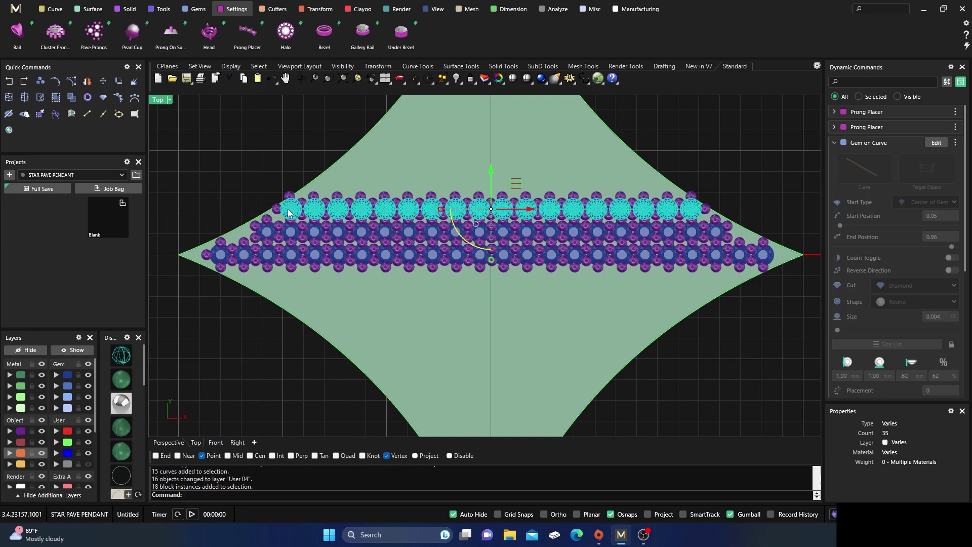
pyautogui.click(270, 230)
pyautogui.click(237, 197)
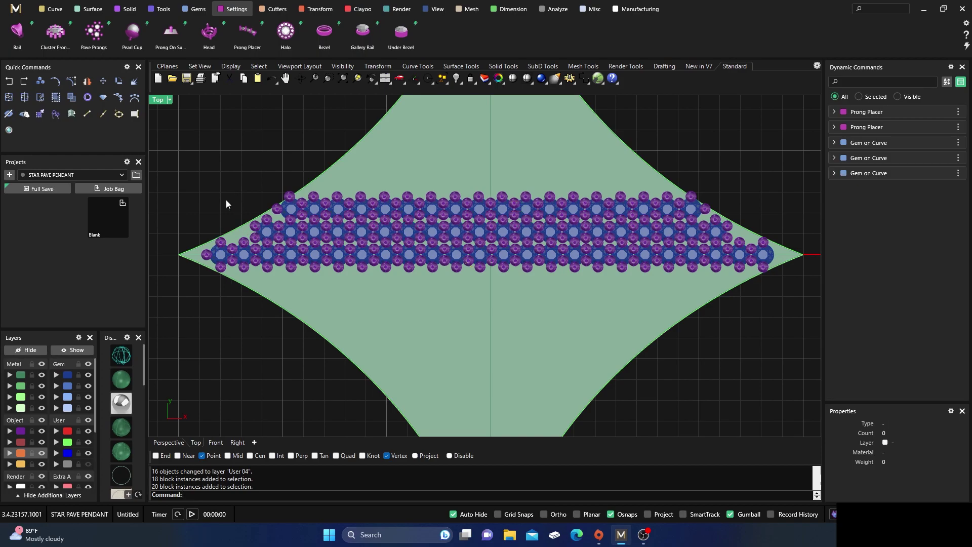
# Mirror the three gem rows with their prongs to the lower half of the star, using X Mirror on and Y Mirror off.
pyautogui.scroll(-5, 216, 222)
pyautogui.moveTo(212, 188); pyautogui.dragTo(563, 235)
pyautogui.scroll(3, 408, 227)
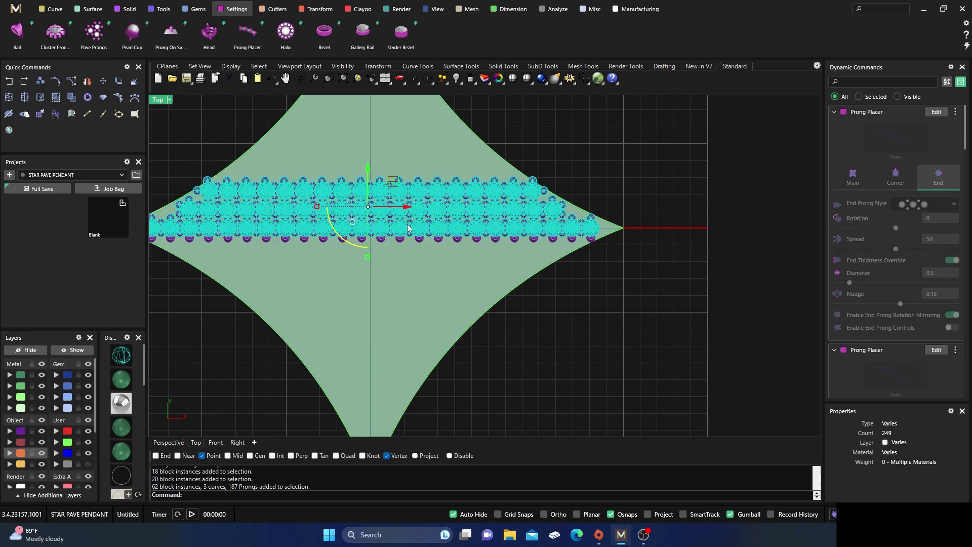
pyautogui.click(320, 10)
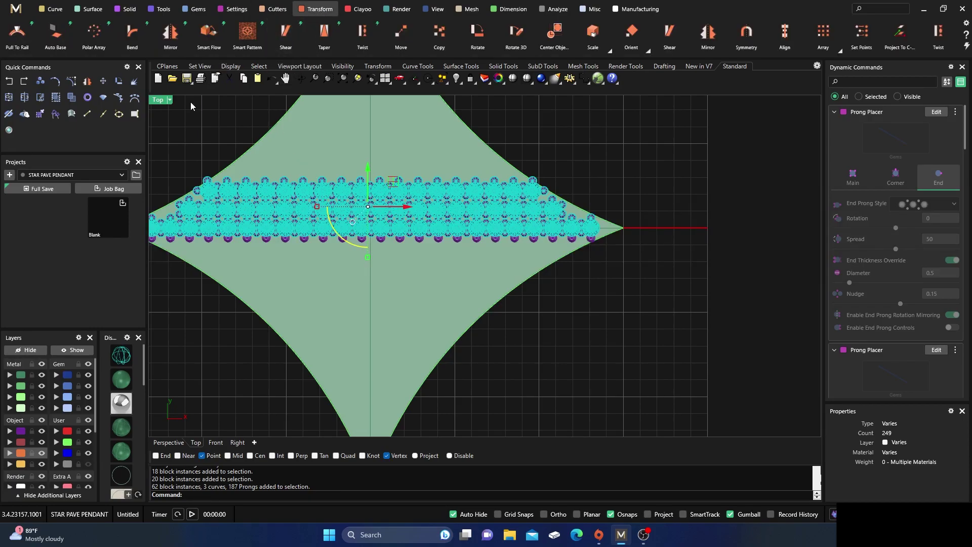
pyautogui.click(170, 40)
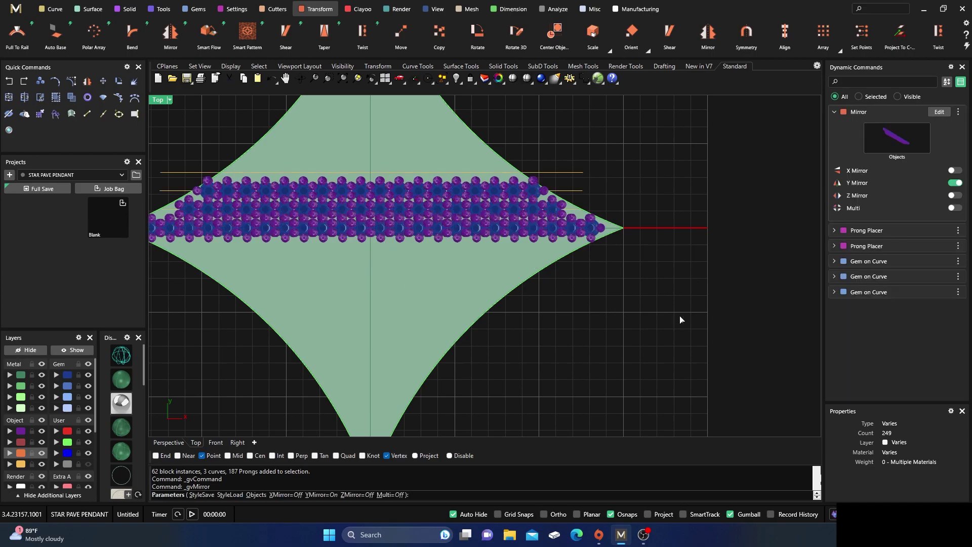
pyautogui.click(955, 171)
pyautogui.click(955, 184)
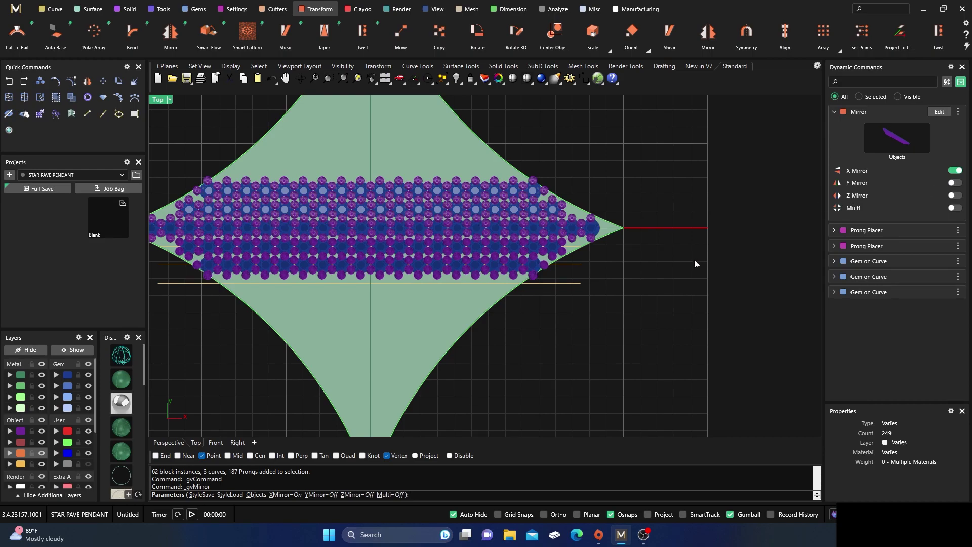
pyautogui.press('Return')
pyautogui.press('Return')
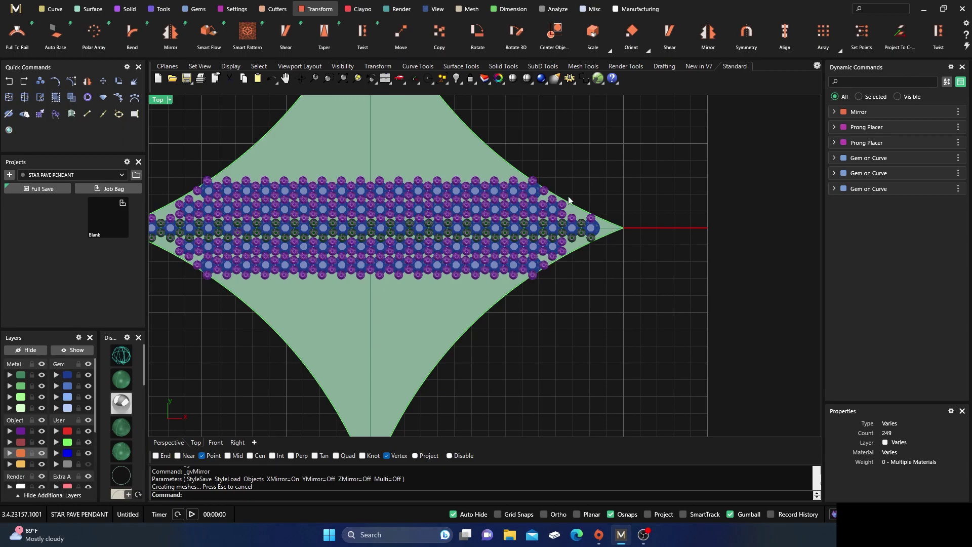
# Examine the mirrored rows, especially the prongs along the centre row and near the star's side points.
pyautogui.moveTo(371, 266); pyautogui.dragTo(419, 265, button='right')
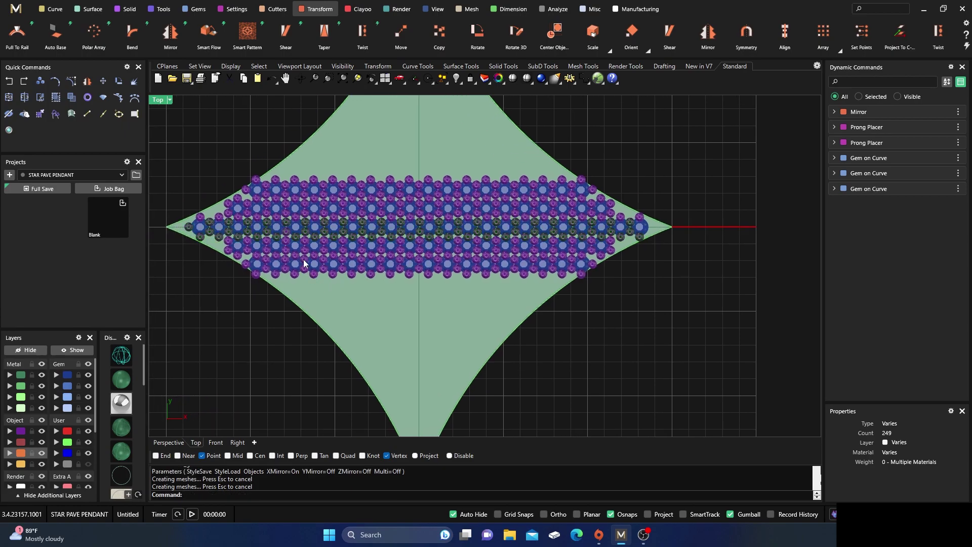
pyautogui.scroll(8, 310, 250)
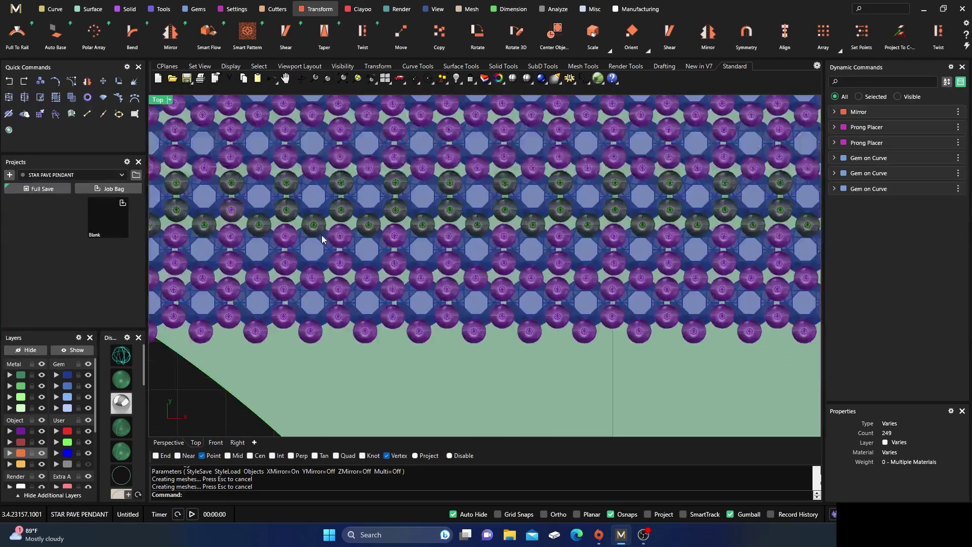
pyautogui.scroll(-5, 336, 200)
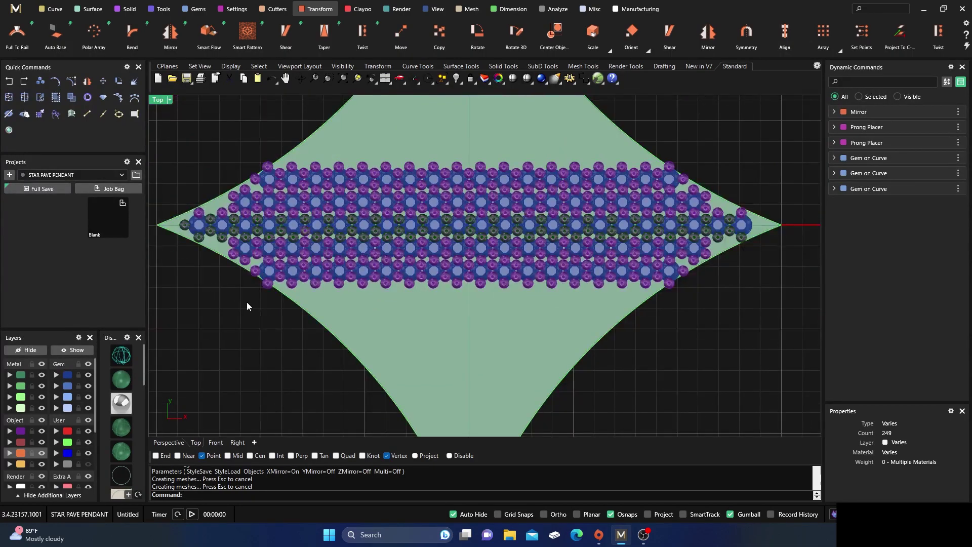
pyautogui.moveTo(458, 224); pyautogui.dragTo(447, 280, button='right')
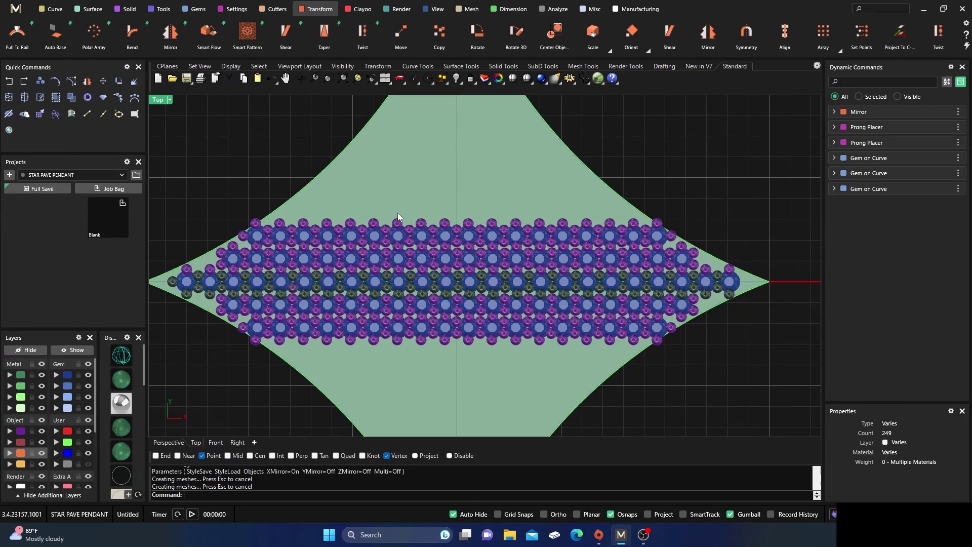
pyautogui.scroll(-6, 397, 214)
pyautogui.moveTo(403, 222); pyautogui.dragTo(399, 237, button='right')
pyautogui.scroll(6, 323, 257)
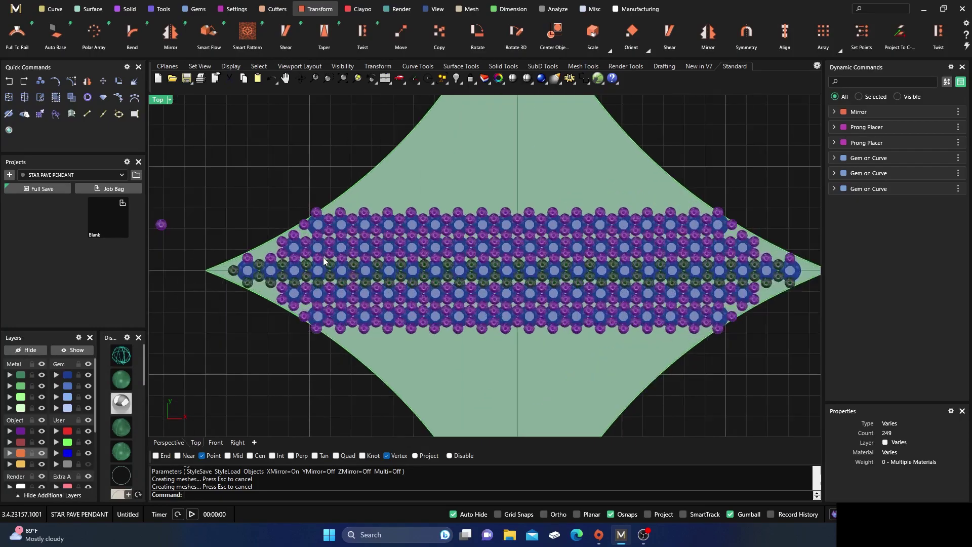
pyautogui.scroll(4, 322, 257)
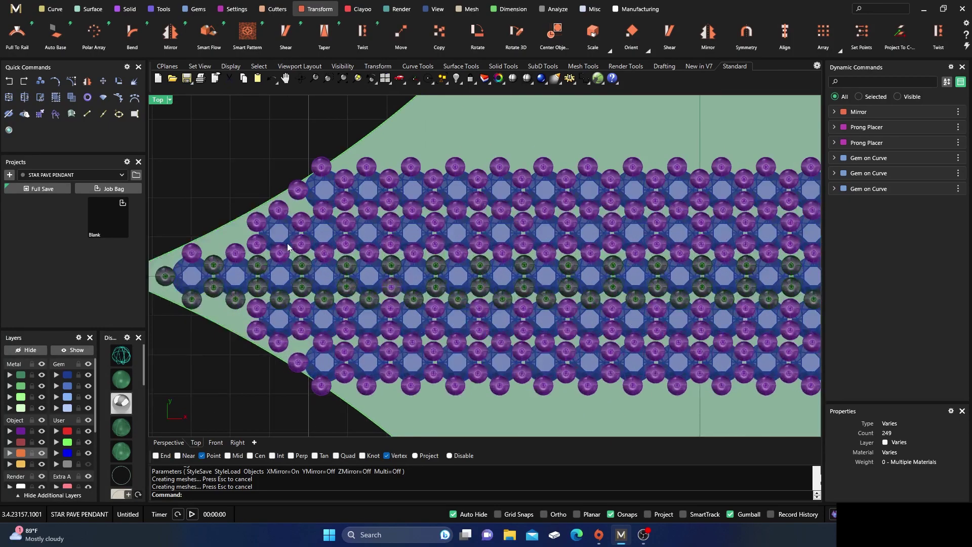
pyautogui.click(278, 237)
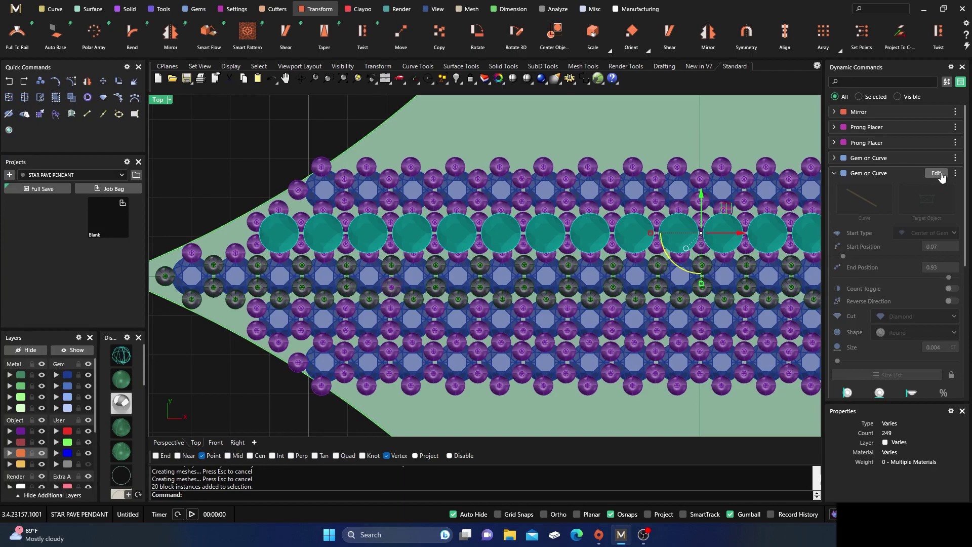
pyautogui.click(936, 173)
pyautogui.moveTo(280, 236); pyautogui.dragTo(288, 238)
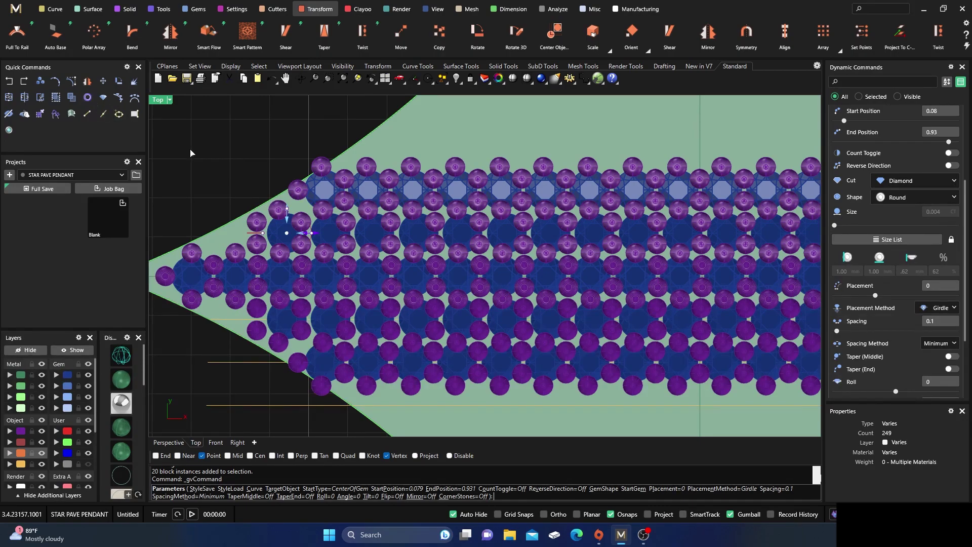
pyautogui.press('Return')
# Place three prongs on the star surface with Prong On Surface: two along the upper edge beside the second row's left end, one at the left tip.
pyautogui.scroll(-5, 233, 166)
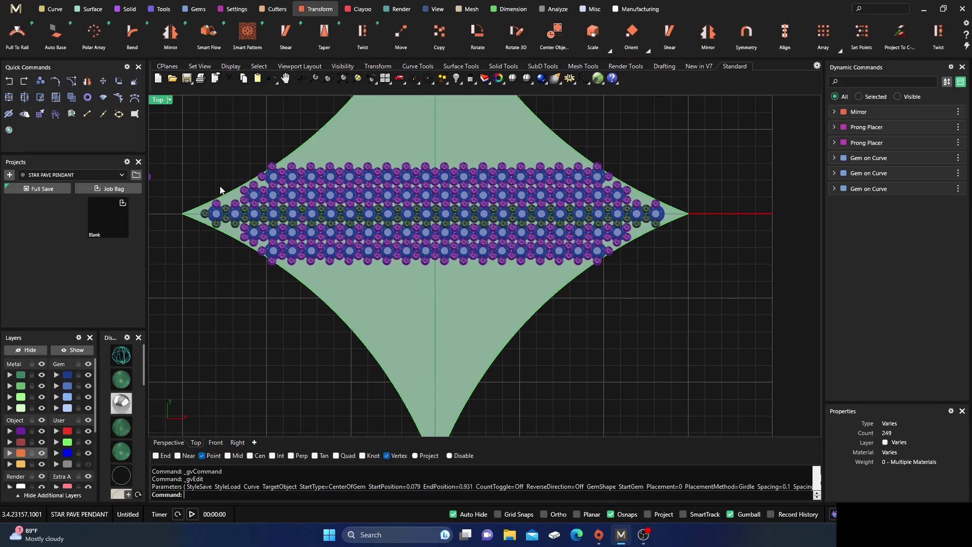
pyautogui.scroll(6, 221, 194)
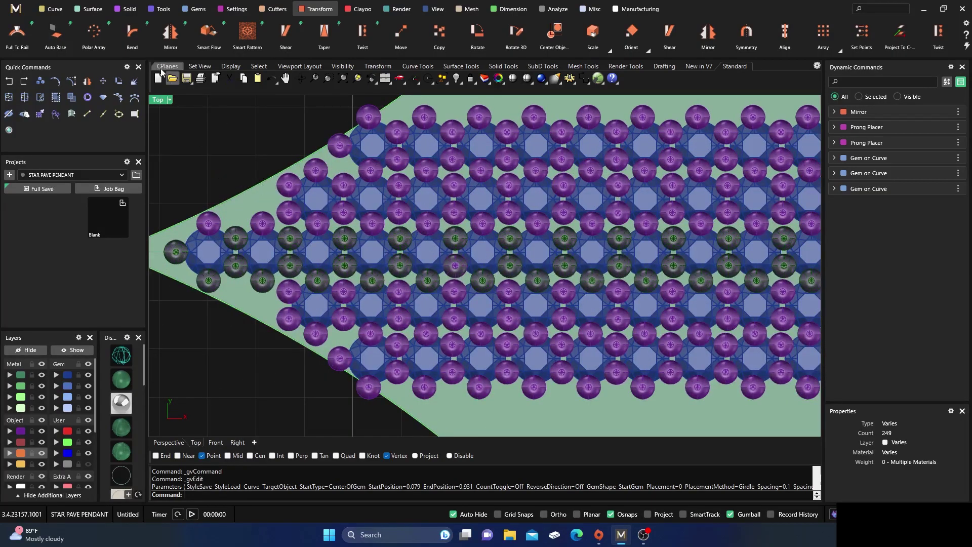
pyautogui.click(234, 9)
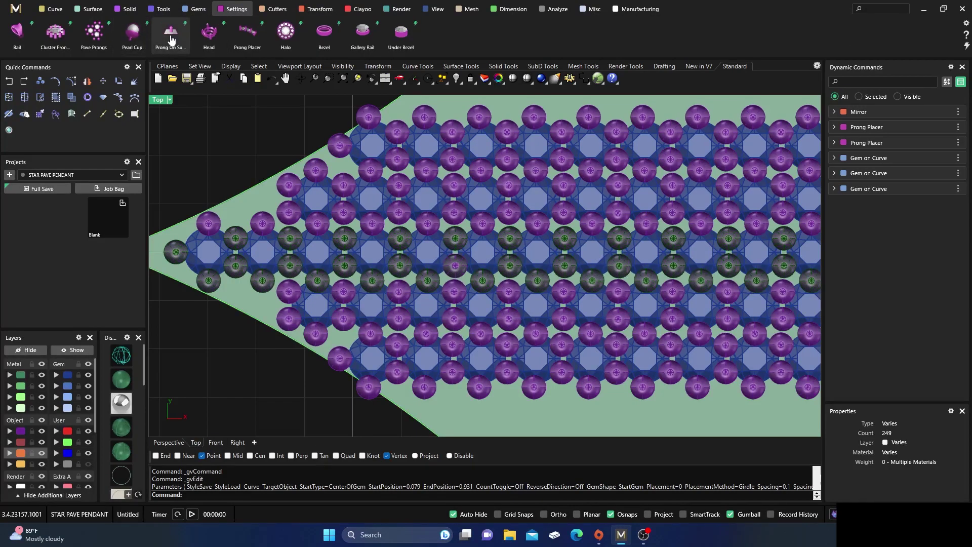
pyautogui.click(171, 33)
pyautogui.scroll(1, 238, 215)
pyautogui.click(237, 215)
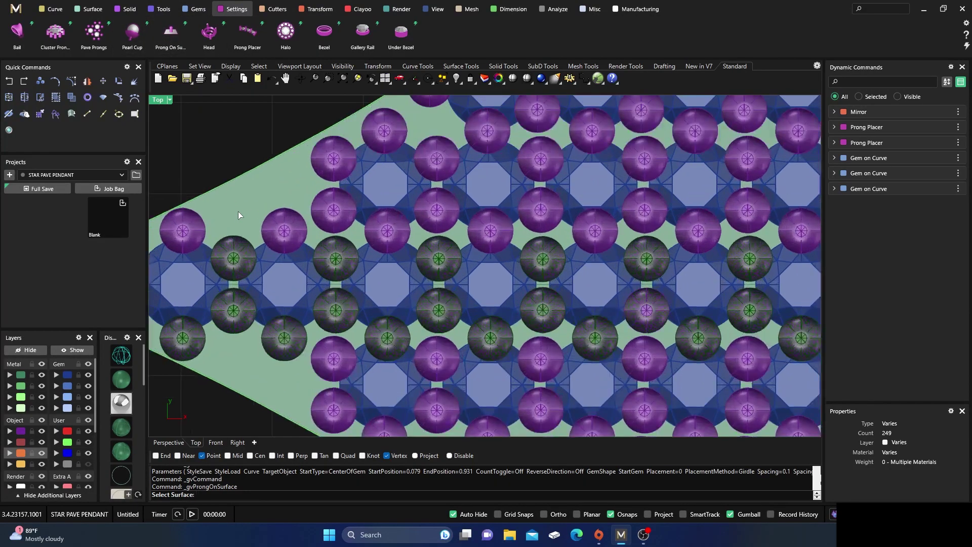
pyautogui.scroll(1, 237, 208)
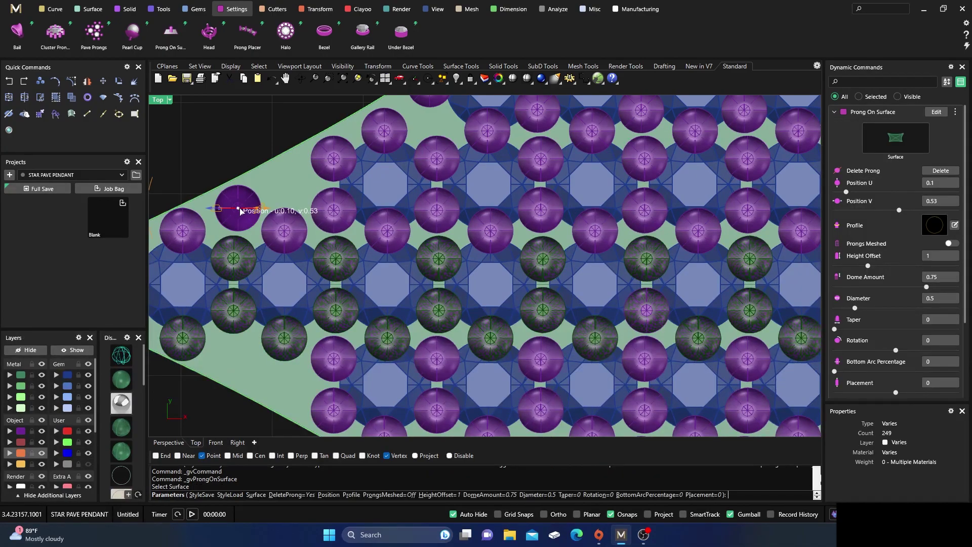
pyautogui.click(285, 184)
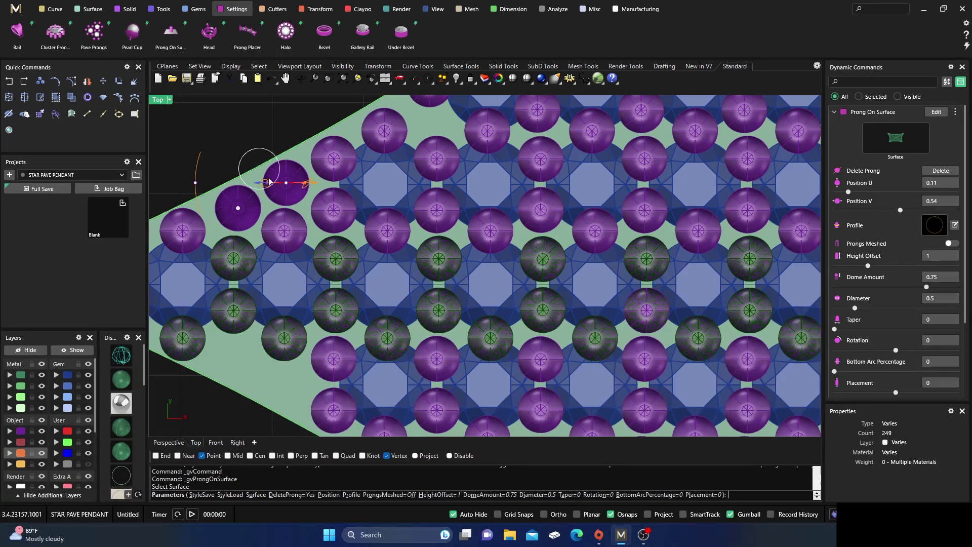
pyautogui.scroll(-4, 253, 178)
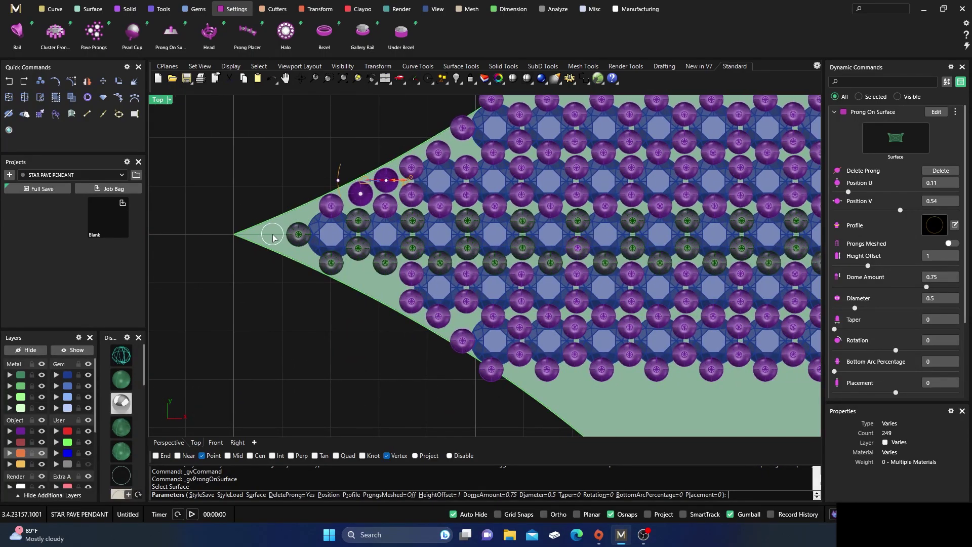
pyautogui.click(271, 235)
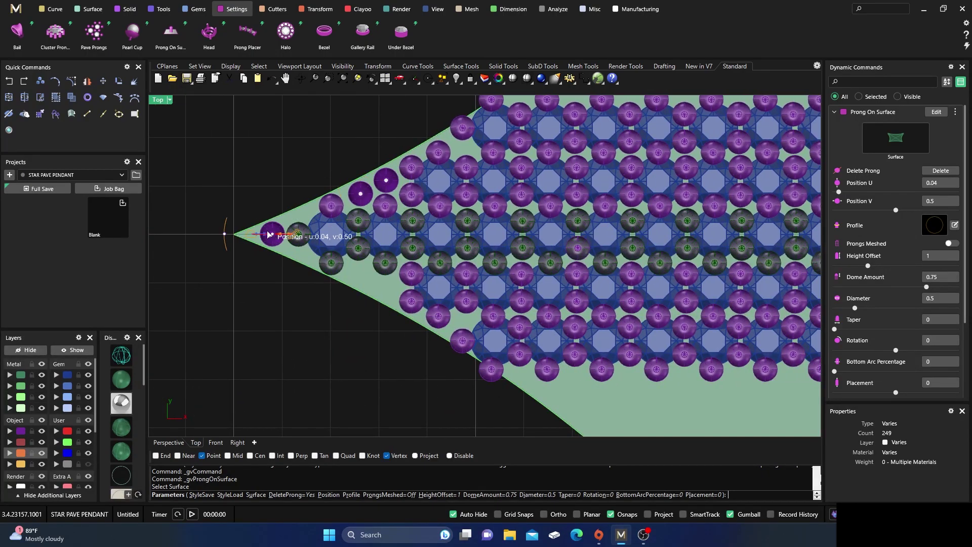
# Lower the left tip prong in the perspective view to a height offset of 0.65 and a dome amount of 0.7.
pyautogui.doubleClick(162, 100)
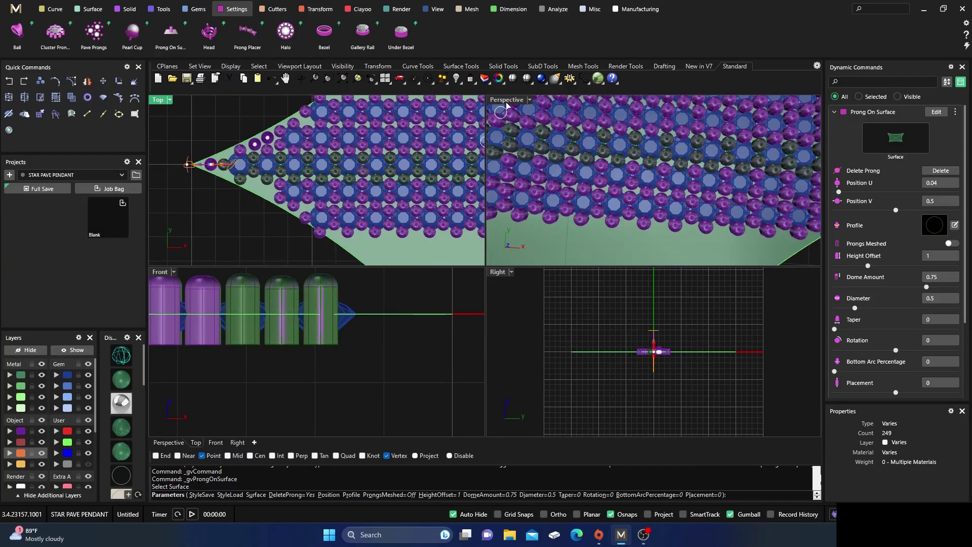
pyautogui.doubleClick(509, 100)
pyautogui.scroll(-5, 531, 283)
pyautogui.moveTo(550, 294); pyautogui.dragTo(546, 254, button='right')
pyautogui.scroll(-6, 575, 234)
pyautogui.scroll(10, 395, 242)
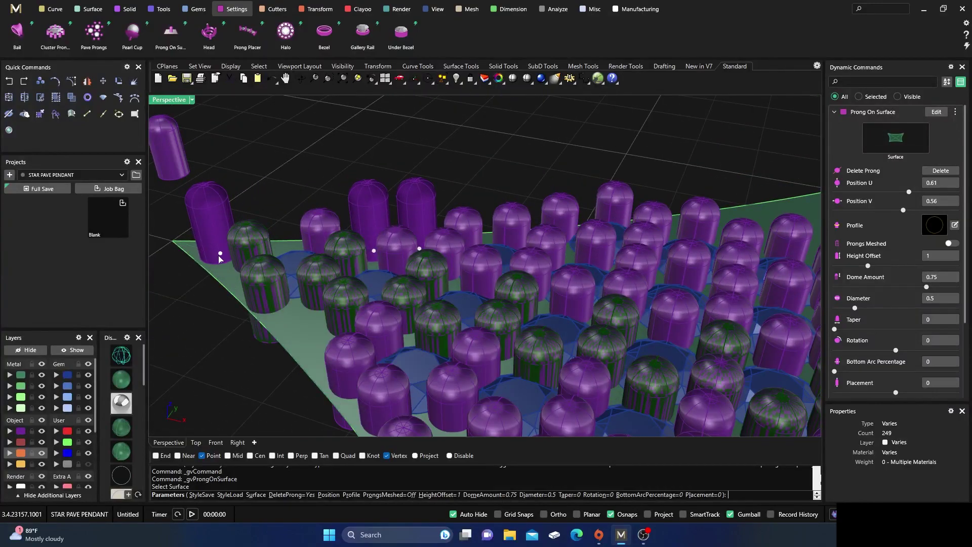
pyautogui.click(221, 253)
pyautogui.moveTo(187, 196)
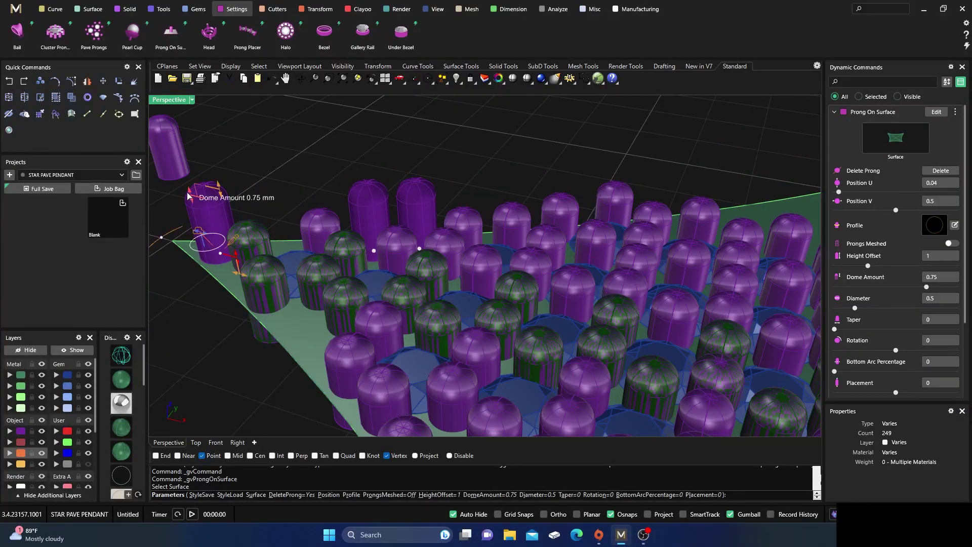
pyautogui.moveTo(188, 194); pyautogui.dragTo(227, 216)
pyautogui.moveTo(219, 190)
pyautogui.rightClick(292, 198)
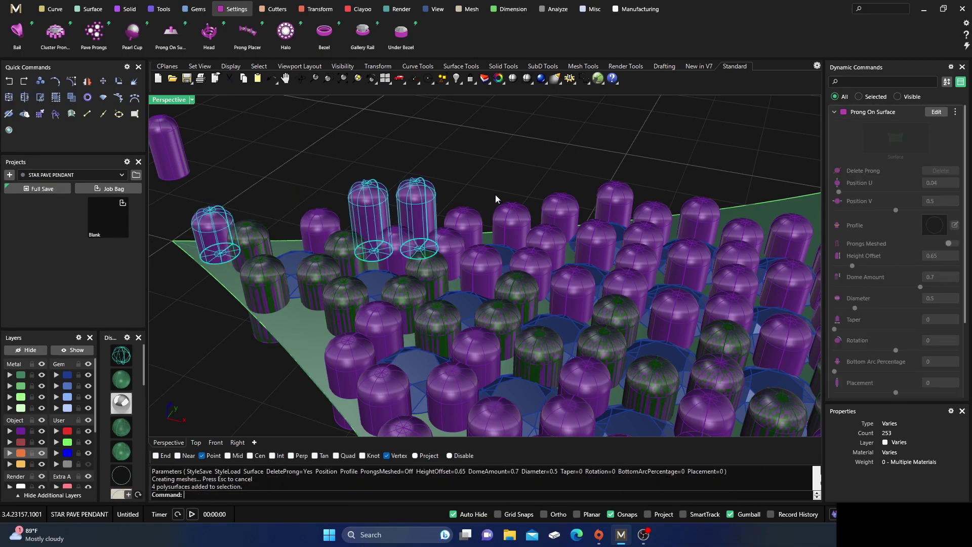
# Edit the other two new surface prongs to match their neighbours' height, setting the right one's height offset to 0.65.
pyautogui.click(936, 111)
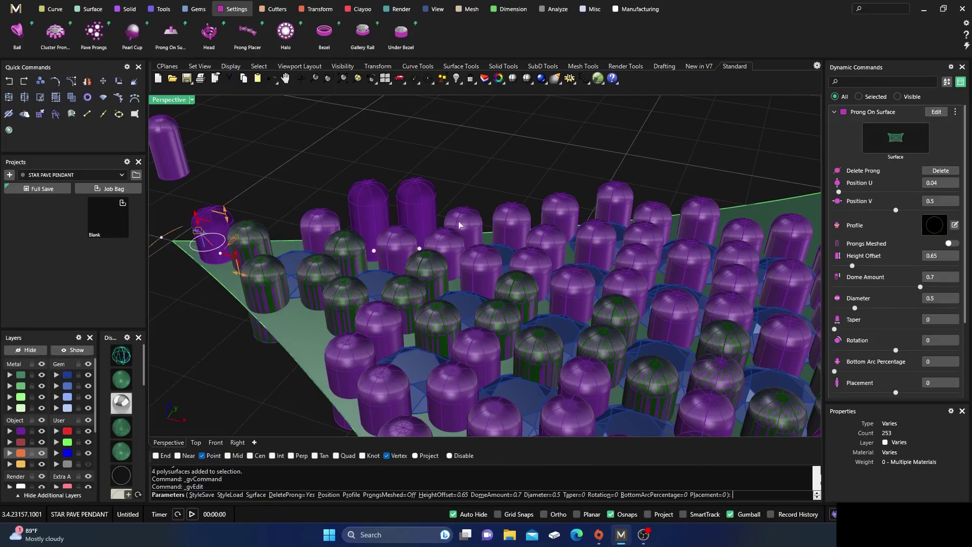
pyautogui.click(376, 256)
pyautogui.moveTo(386, 193); pyautogui.dragTo(386, 209)
pyautogui.click(416, 196)
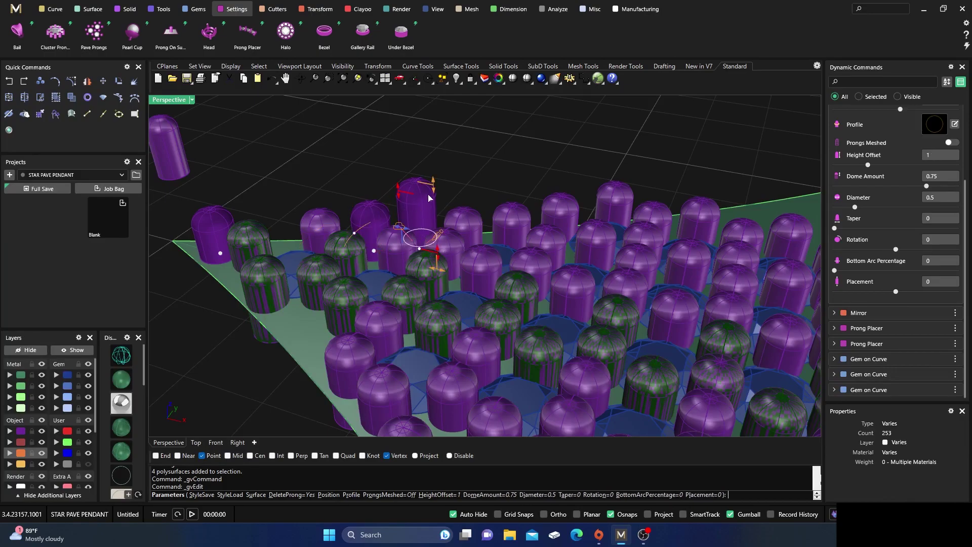
pyautogui.moveTo(433, 184); pyautogui.dragTo(436, 213)
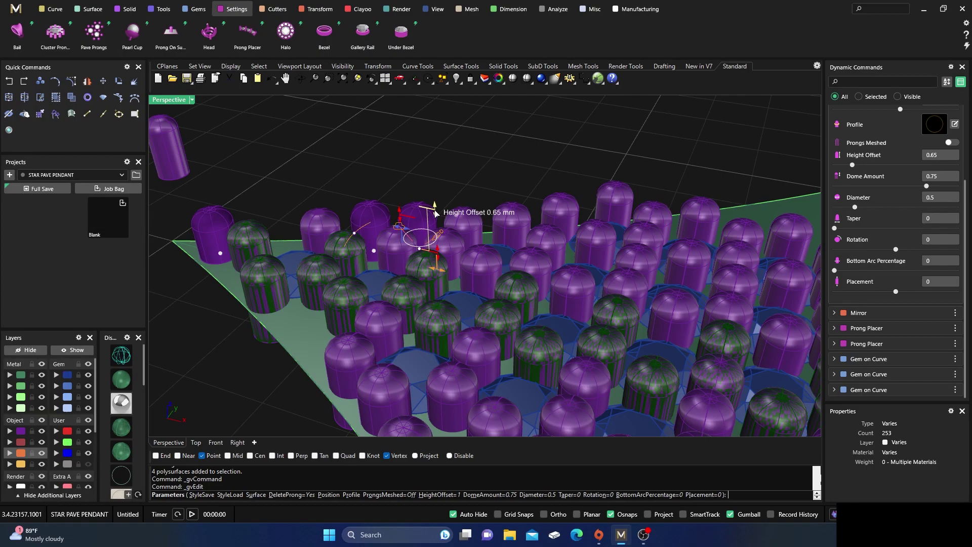
pyautogui.rightClick(365, 168)
# Examine the new prongs near the left tip and how the gem rows sit on the whole star.
pyautogui.scroll(-6, 366, 168)
pyautogui.moveTo(366, 168); pyautogui.dragTo(388, 230, button='right')
pyautogui.scroll(-8, 387, 268)
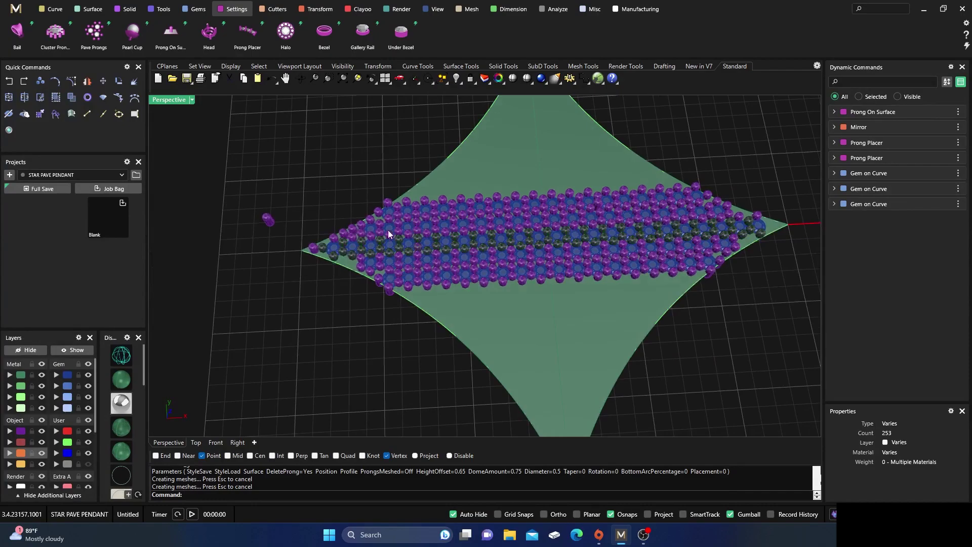
pyautogui.scroll(5, 388, 231)
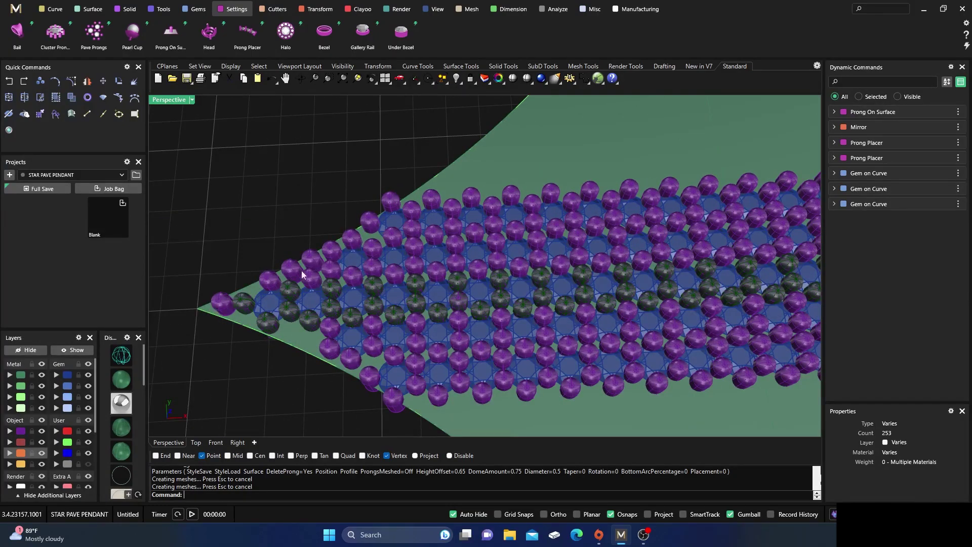
pyautogui.doubleClick(168, 100)
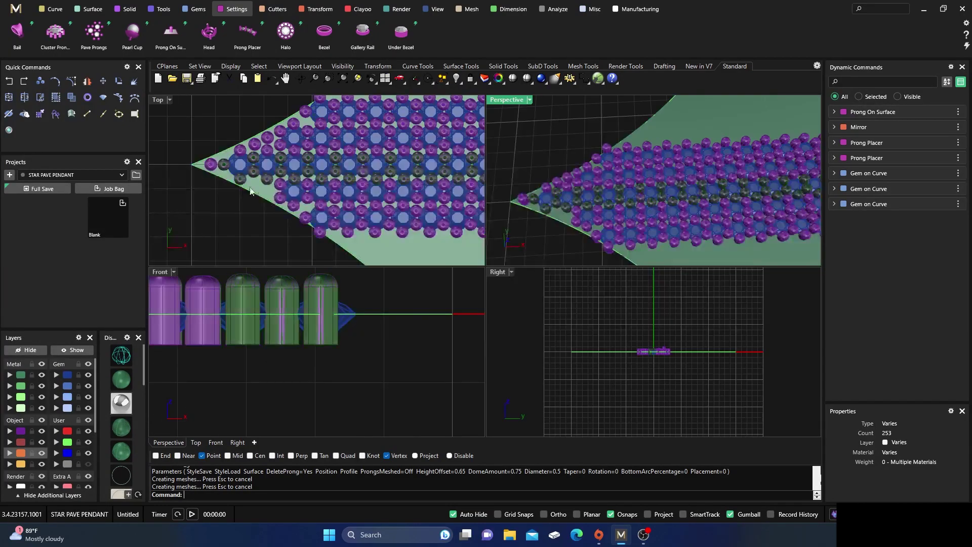
pyautogui.doubleClick(504, 101)
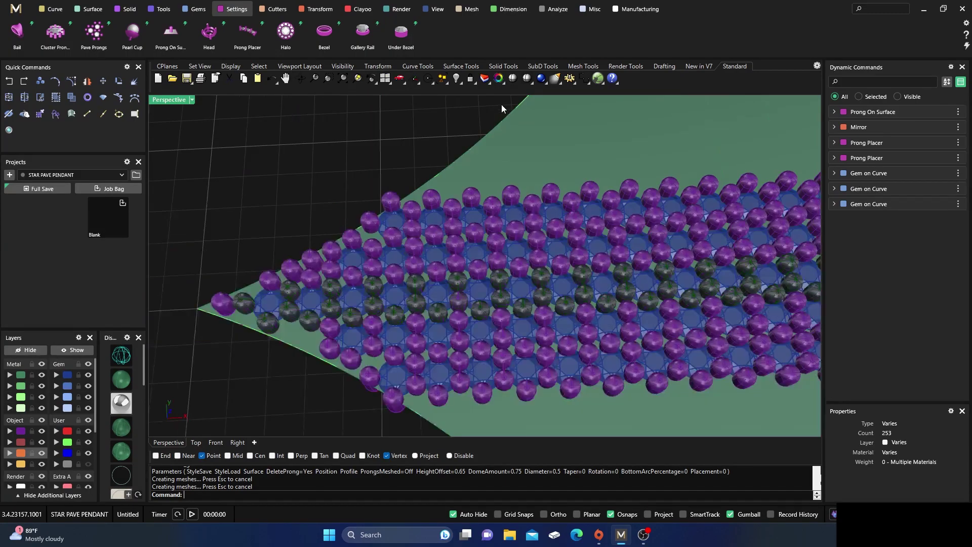
pyautogui.scroll(-5, 356, 232)
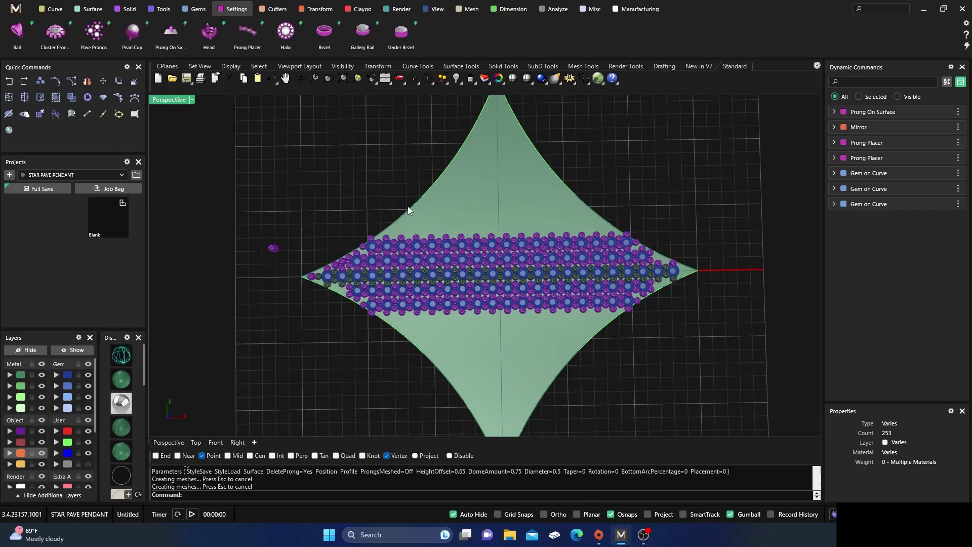
# Extrude the star surface downward with the gumball to give it thickness.
pyautogui.moveTo(469, 327); pyautogui.dragTo(435, 236, button='right')
pyautogui.scroll(-6, 434, 236)
pyautogui.moveTo(442, 300); pyautogui.dragTo(460, 284, button='right')
pyautogui.scroll(3, 460, 284)
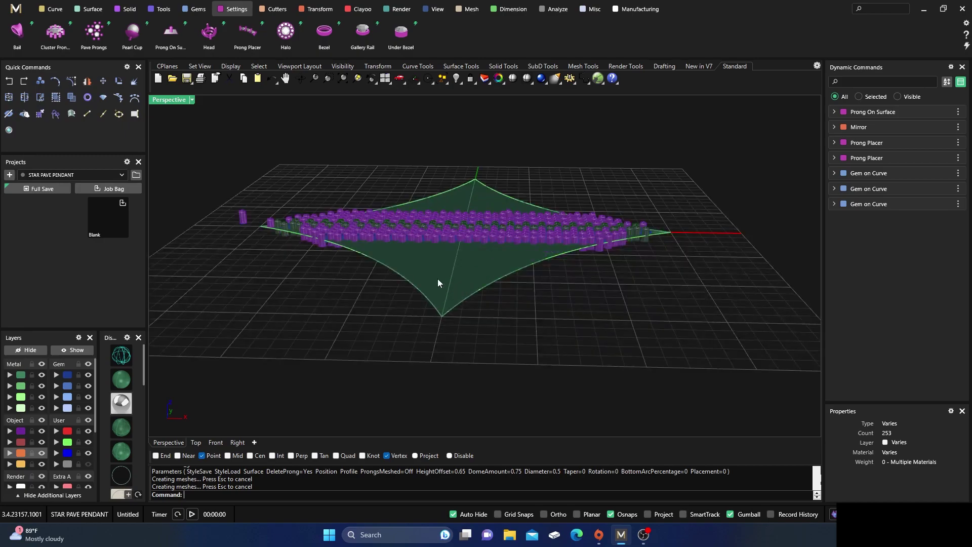
pyautogui.click(442, 281)
pyautogui.moveTo(465, 212); pyautogui.dragTo(462, 226)
pyautogui.moveTo(346, 177); pyautogui.dragTo(345, 172)
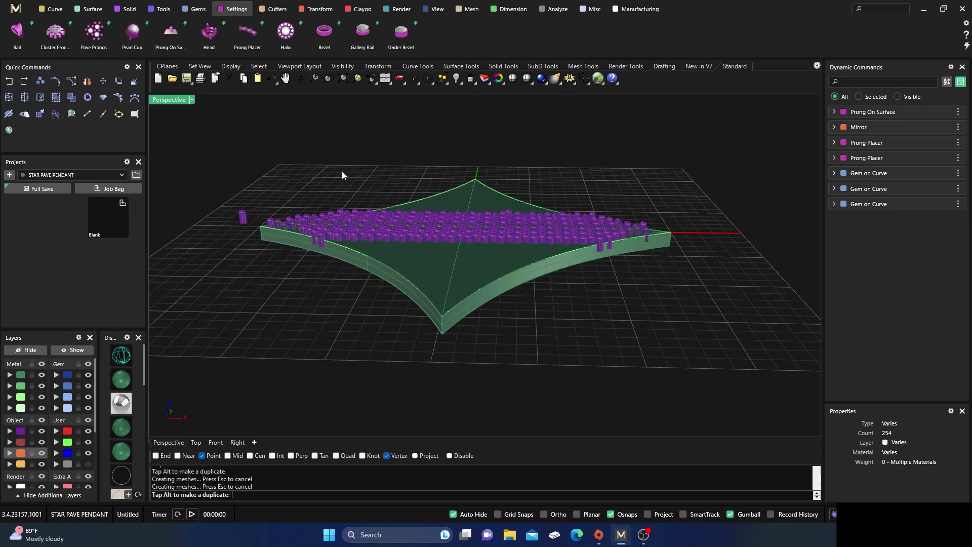
# Examine the thickened star with its gem rows from several angles.
pyautogui.moveTo(340, 169); pyautogui.dragTo(354, 232, button='right')
pyautogui.click(398, 280)
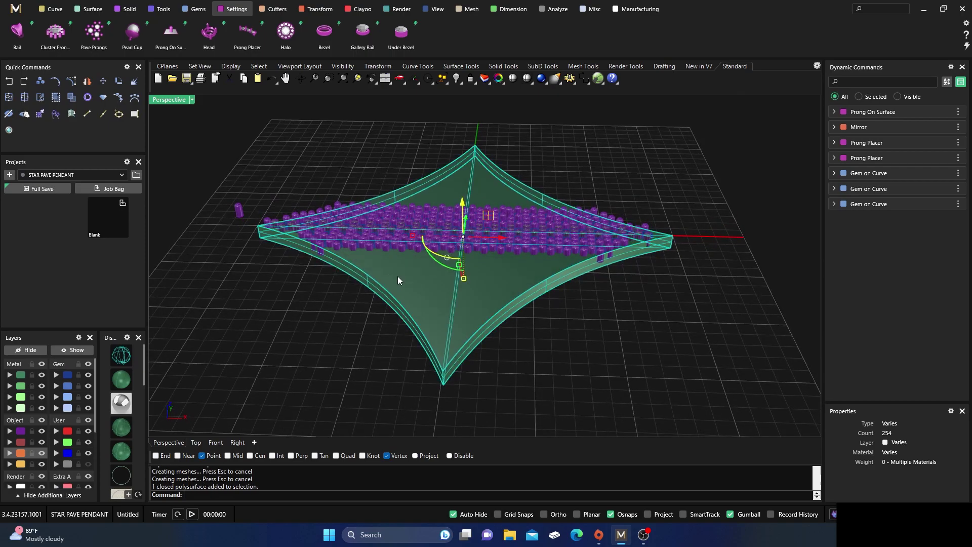
pyautogui.press('Escape')
pyautogui.click(488, 306)
pyautogui.moveTo(502, 369); pyautogui.dragTo(508, 409, button='right')
pyautogui.click(342, 325)
pyautogui.moveTo(342, 325); pyautogui.dragTo(346, 375, button='right')
# Try to scale the star solid outward in the horizontal plane and undo the scaling.
pyautogui.scroll(5, 426, 260)
pyautogui.click(438, 351)
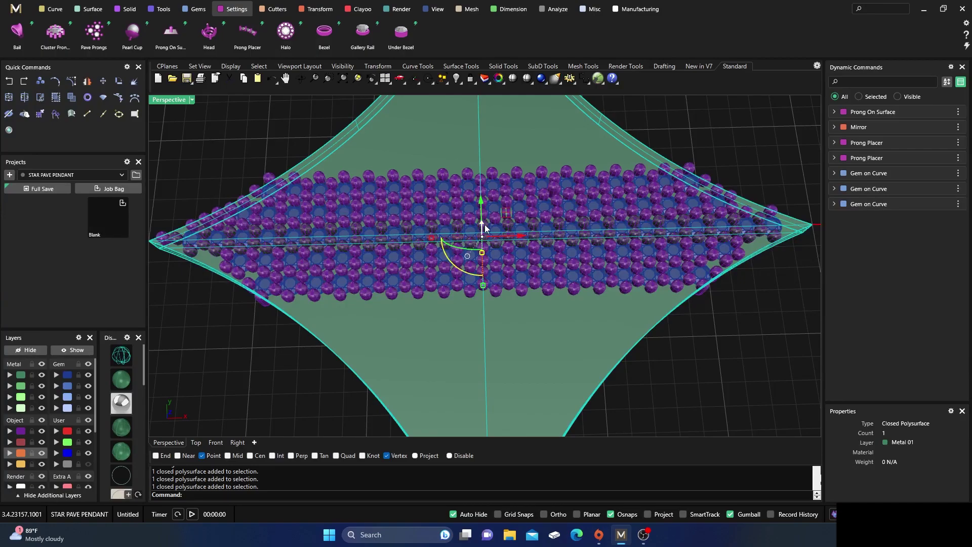
pyautogui.moveTo(504, 218); pyautogui.dragTo(549, 234)
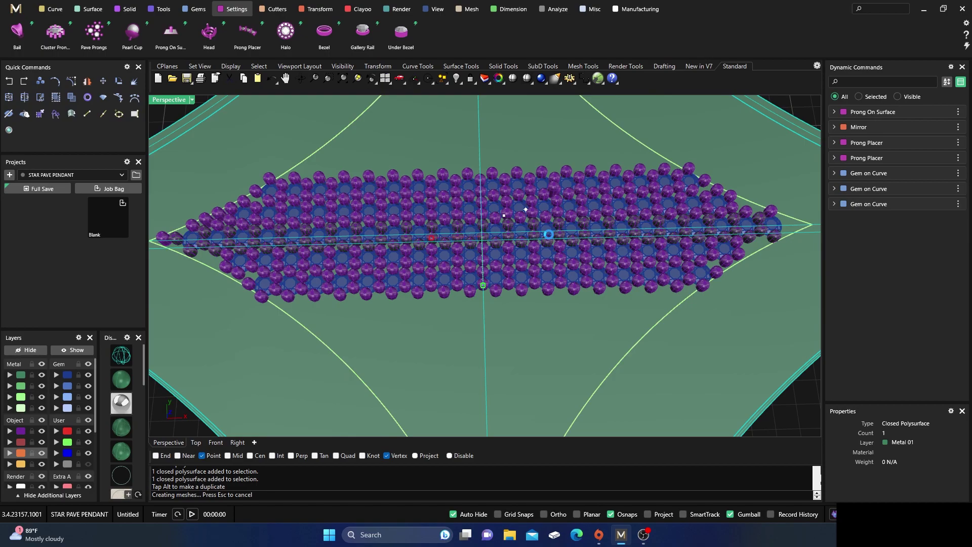
pyautogui.scroll(-3, 548, 235)
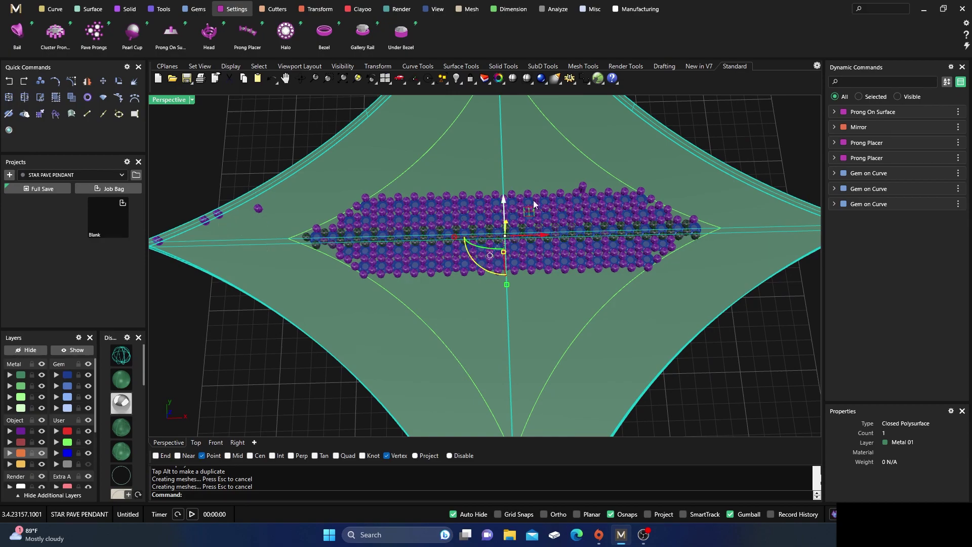
pyautogui.click(262, 367)
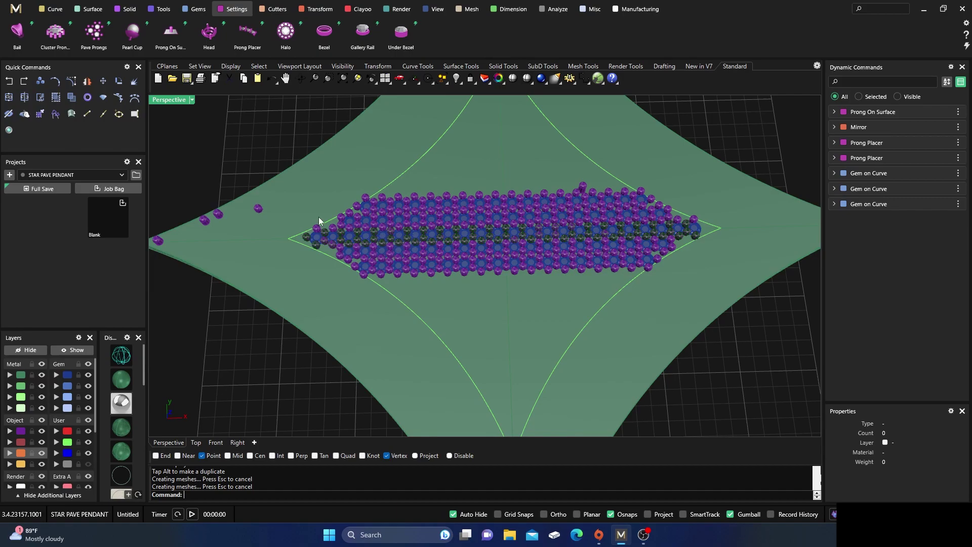
pyautogui.hotkey('ctrl', 'z')
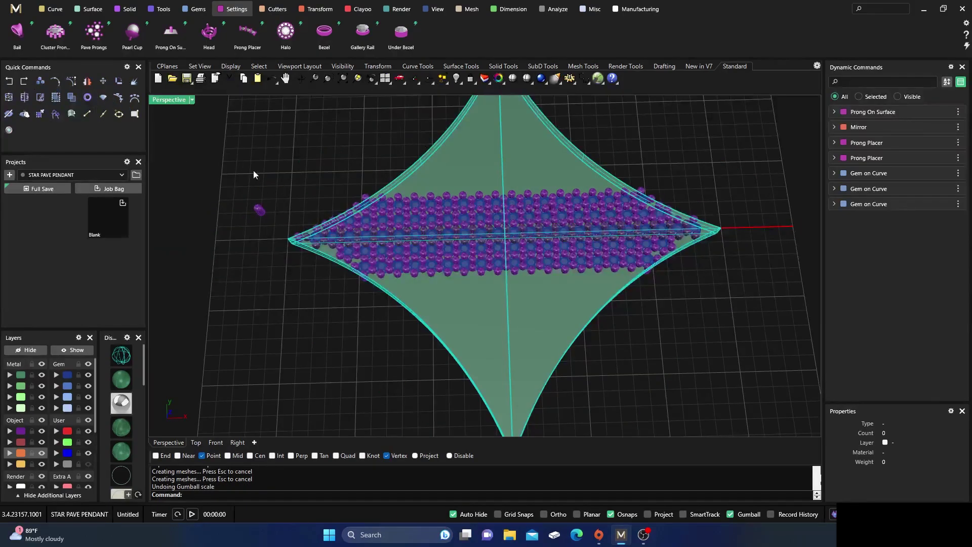
pyautogui.click(323, 333)
# Delete the stray prong lying outside the star beyond its left tip.
pyautogui.moveTo(323, 333); pyautogui.dragTo(318, 318, button='right')
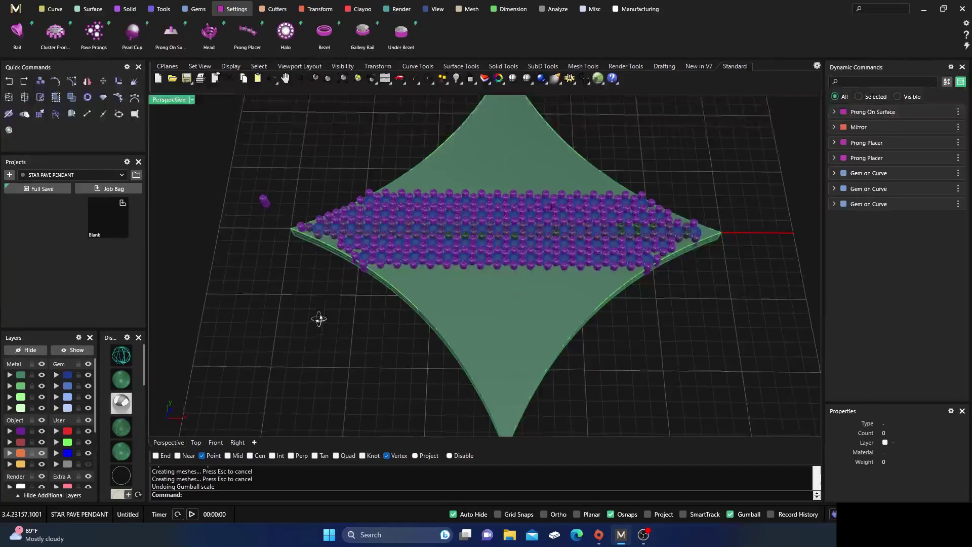
pyautogui.scroll(4, 303, 230)
pyautogui.moveTo(274, 215); pyautogui.dragTo(280, 248, button='right')
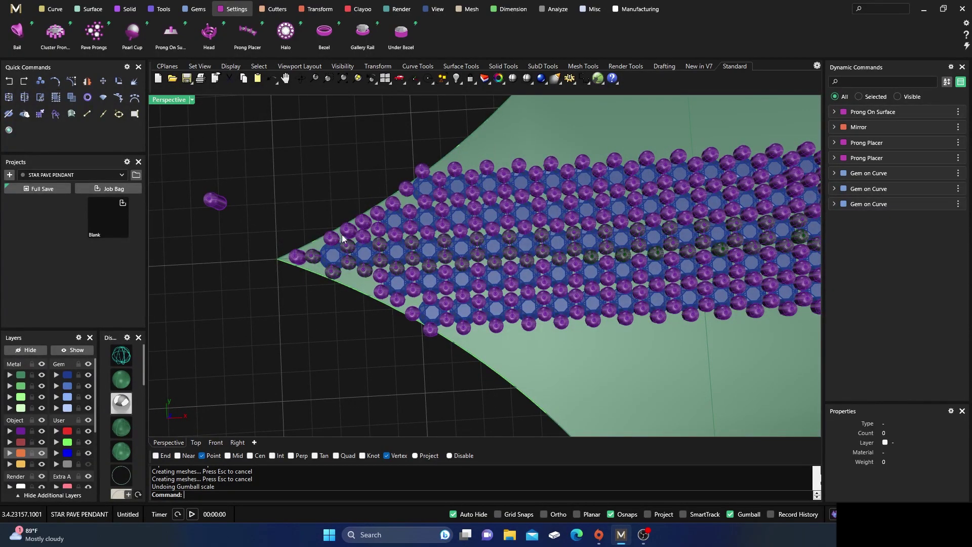
pyautogui.click(229, 204)
pyautogui.press('Delete')
pyautogui.scroll(-5, 240, 240)
pyautogui.moveTo(248, 248); pyautogui.dragTo(356, 247, button='right')
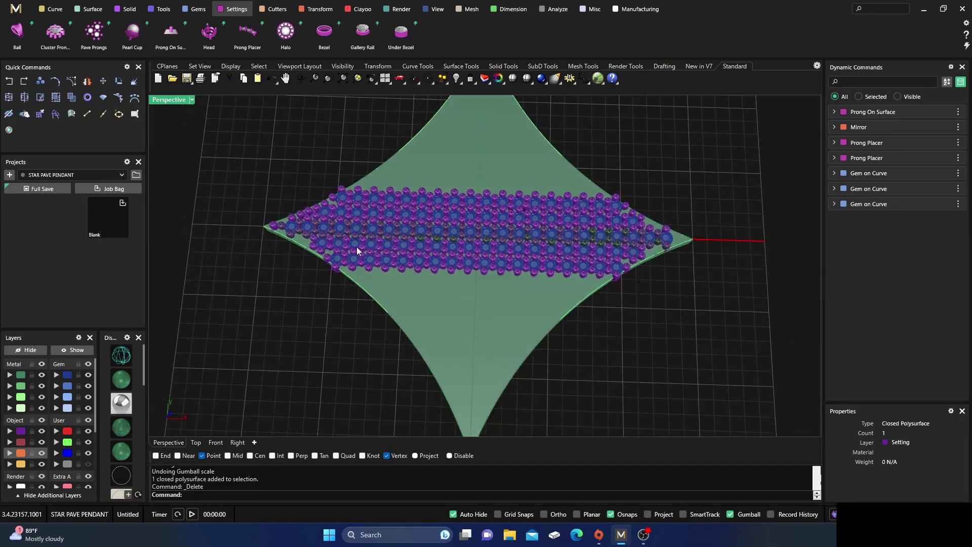
pyautogui.scroll(5, 344, 230)
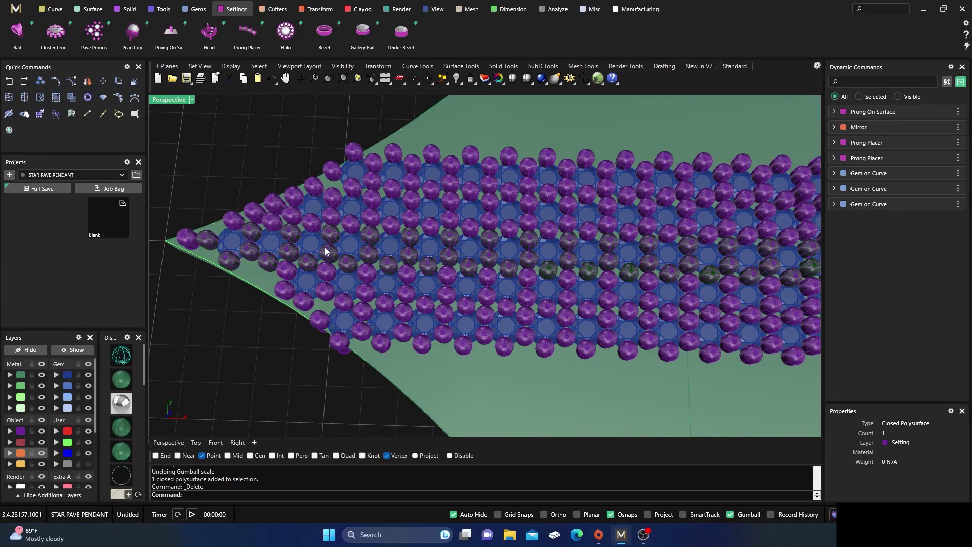
# Switch the viewport to the shiny metal display and inspect the prongs along the star's middle gem rows.
pyautogui.scroll(-4, 325, 252)
pyautogui.moveTo(379, 247); pyautogui.dragTo(387, 269, button='right')
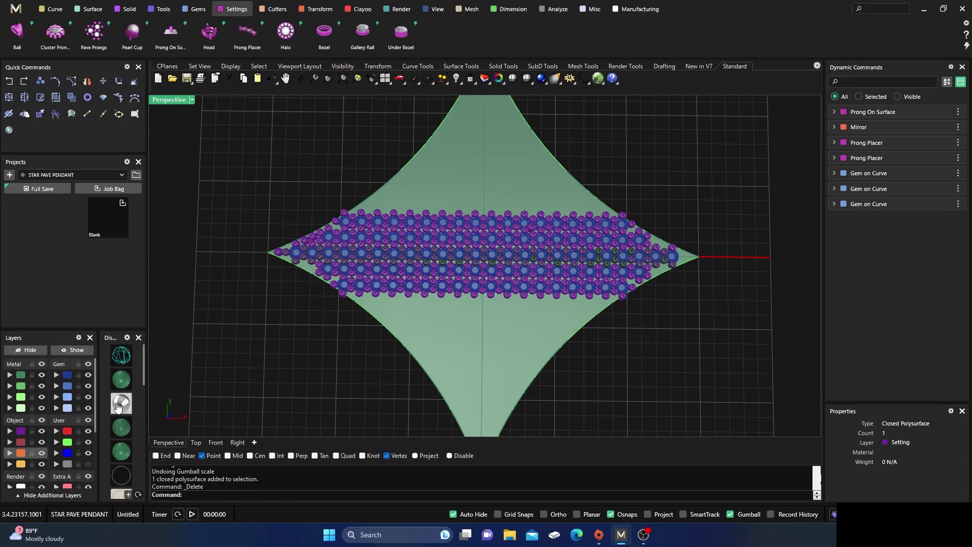
pyautogui.click(112, 403)
pyautogui.scroll(3, 442, 262)
pyautogui.scroll(3, 443, 262)
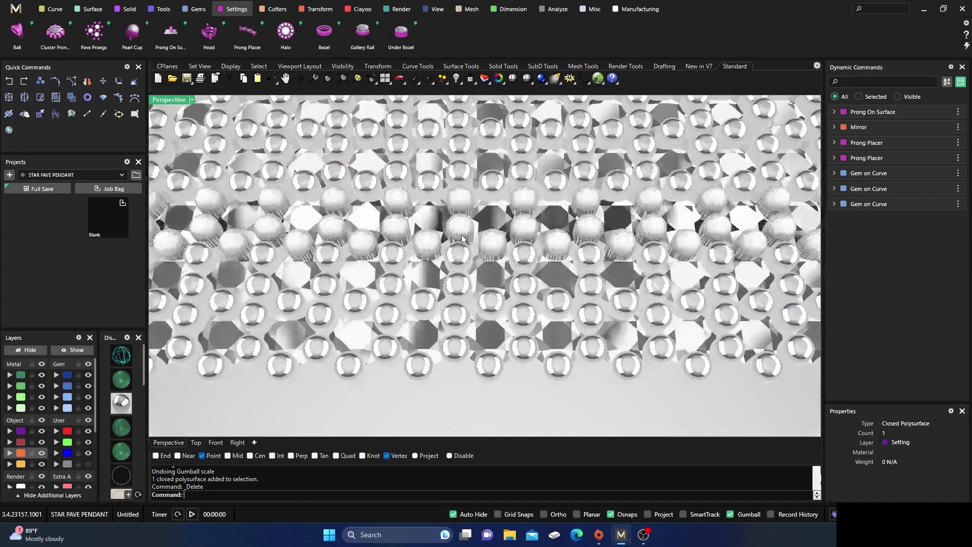
pyautogui.moveTo(463, 245)
pyautogui.mouseDown(button='right')
pyautogui.moveTo(468, 270)
pyautogui.moveTo(456, 251)
pyautogui.mouseUp(button='right')
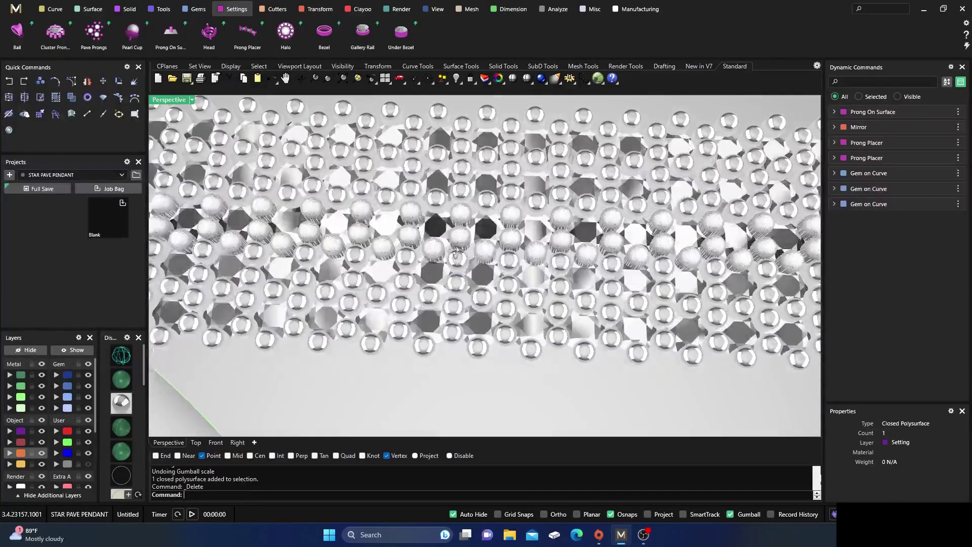
# Try to assign the middle row's prong group, Group05, to the Setting layer.
pyautogui.click(314, 210)
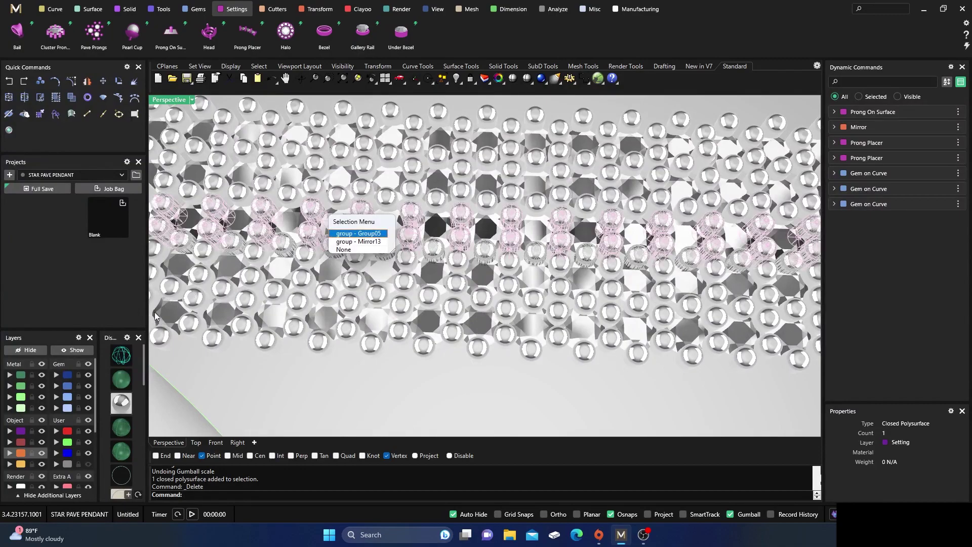
pyautogui.click(342, 234)
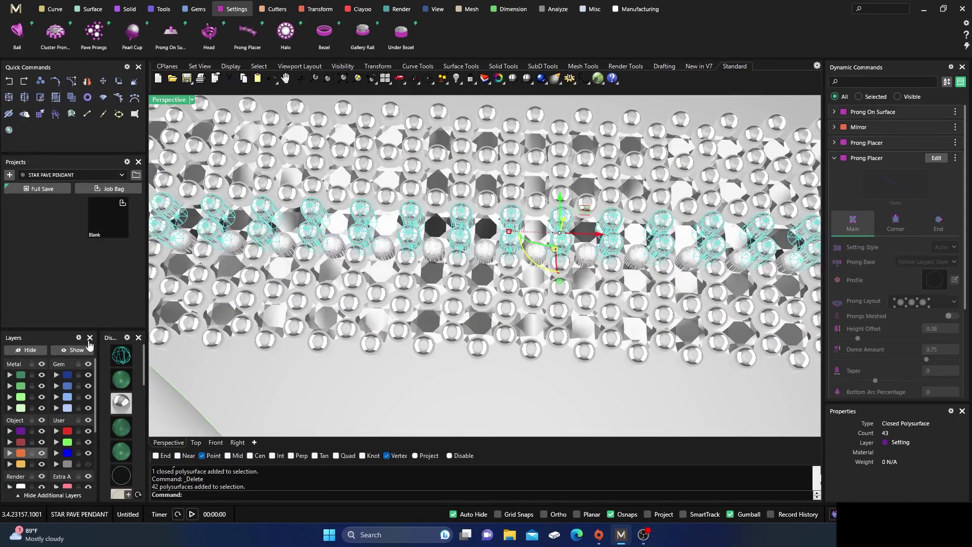
pyautogui.click(13, 431)
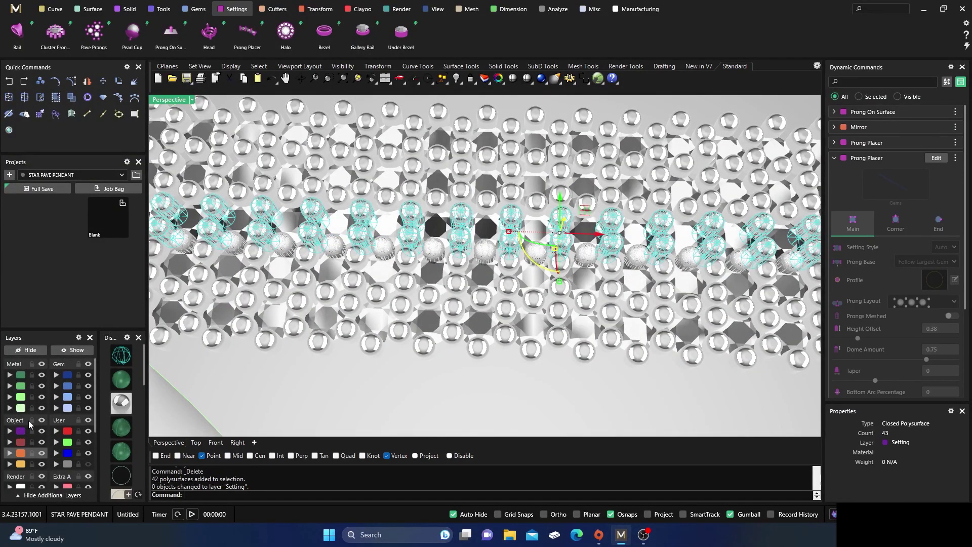
pyautogui.click(205, 394)
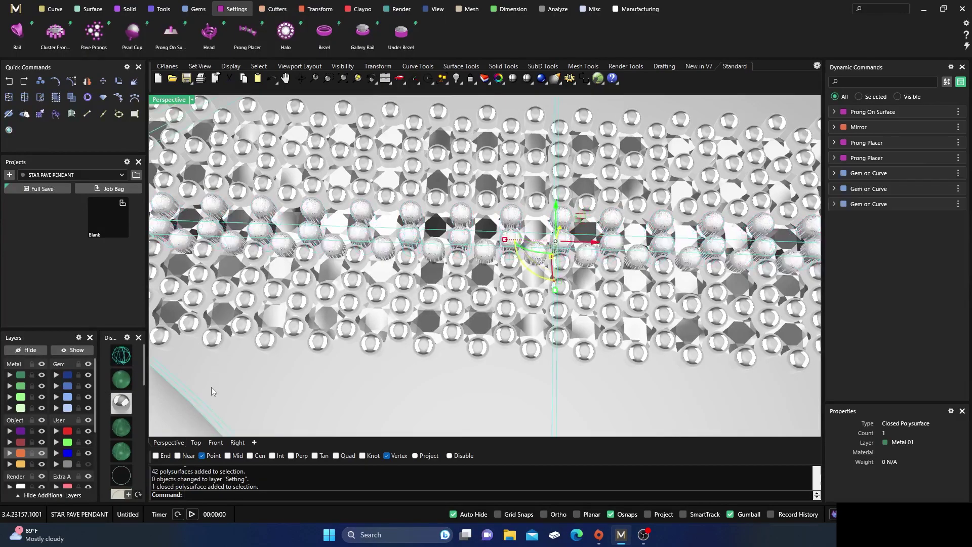
# Delete the prong group Group05 running along the star's middle gem row.
pyautogui.click(324, 242)
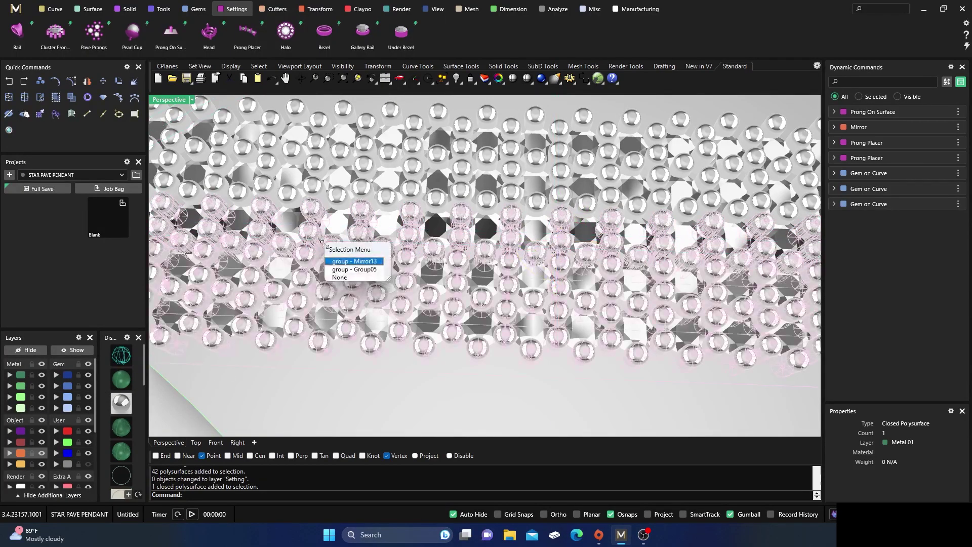
pyautogui.click(344, 269)
pyautogui.press('Delete')
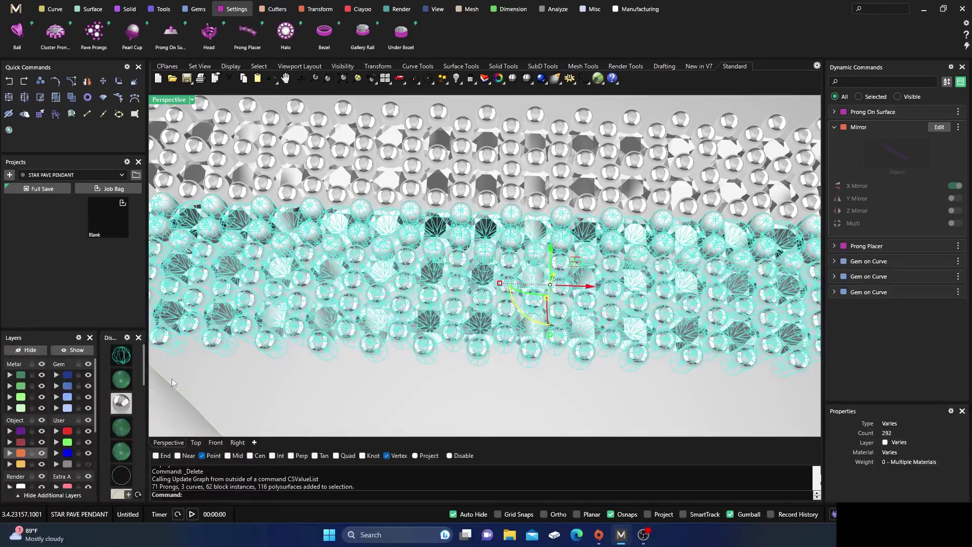
# Examine the mirrored gem and prong rows across the star's horizontal arms from several angles.
pyautogui.scroll(-5, 385, 309)
pyautogui.press('Escape')
pyautogui.scroll(5, 283, 267)
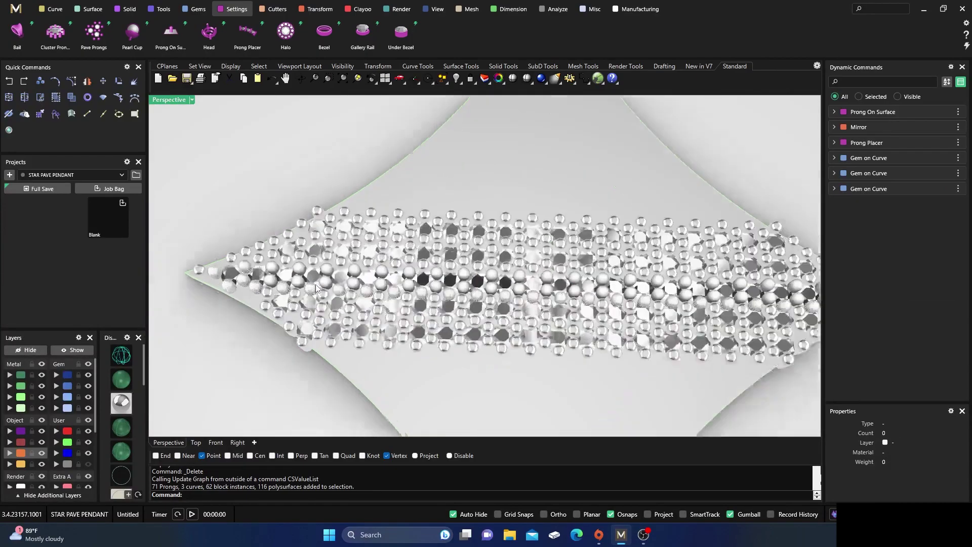
pyautogui.click(289, 267)
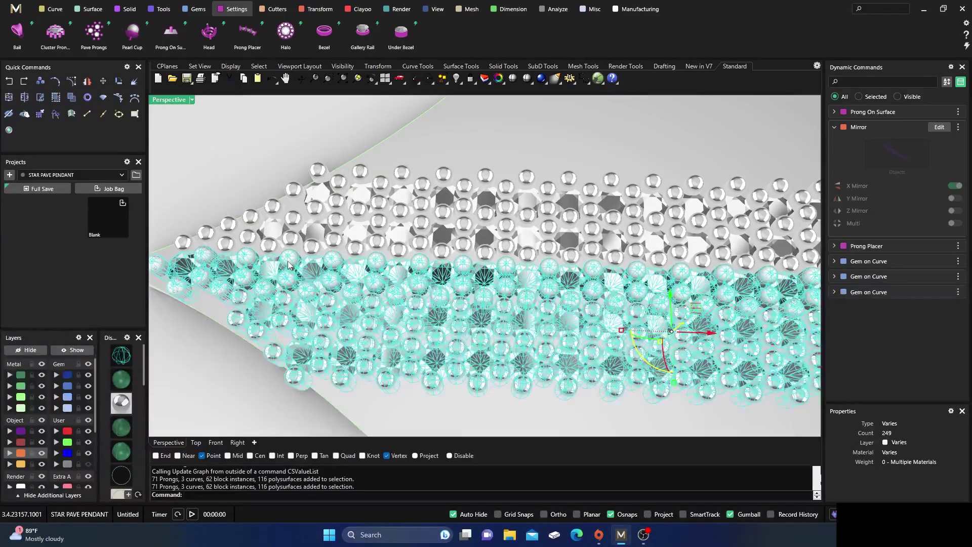
pyautogui.moveTo(289, 327); pyautogui.dragTo(282, 278, button='right')
pyautogui.click(249, 187)
pyautogui.scroll(-10, 274, 226)
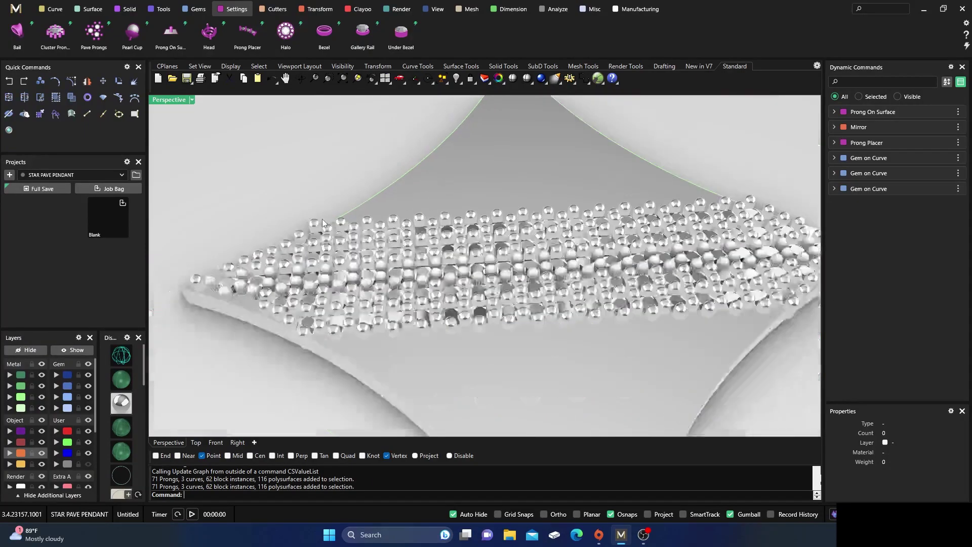
pyautogui.scroll(5, 344, 283)
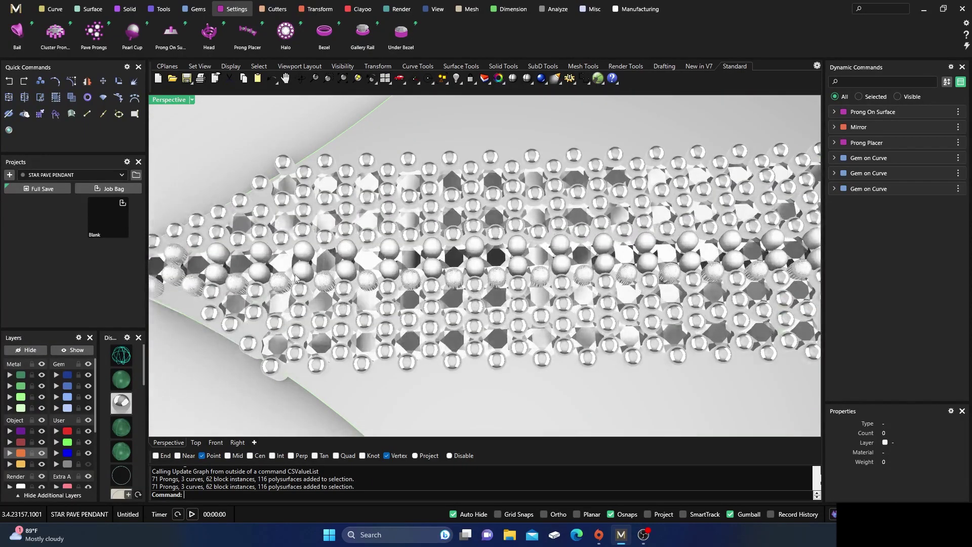
# Switch the Perspective view to the layer-coloured shaded display and inspect the mirrored gem and prong rows.
pyautogui.click(123, 383)
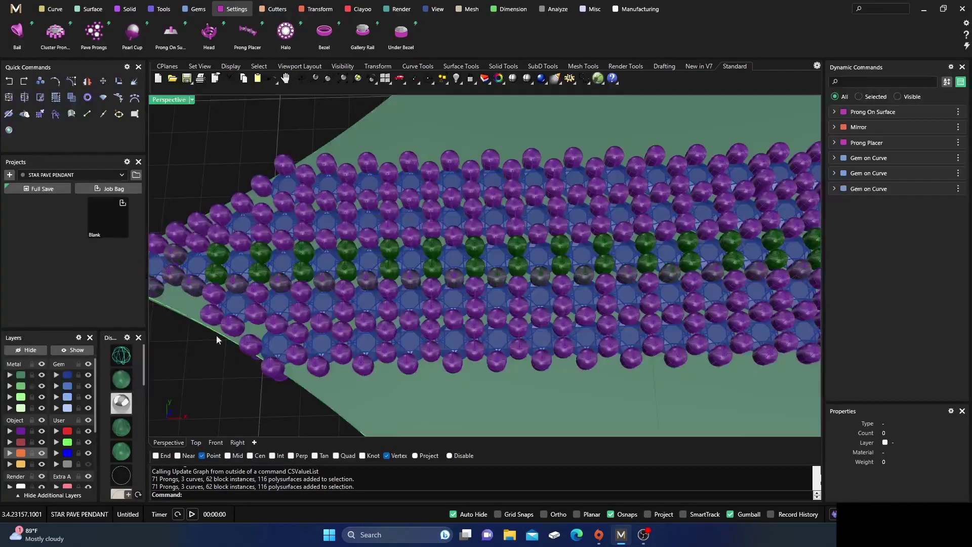
pyautogui.click(351, 273)
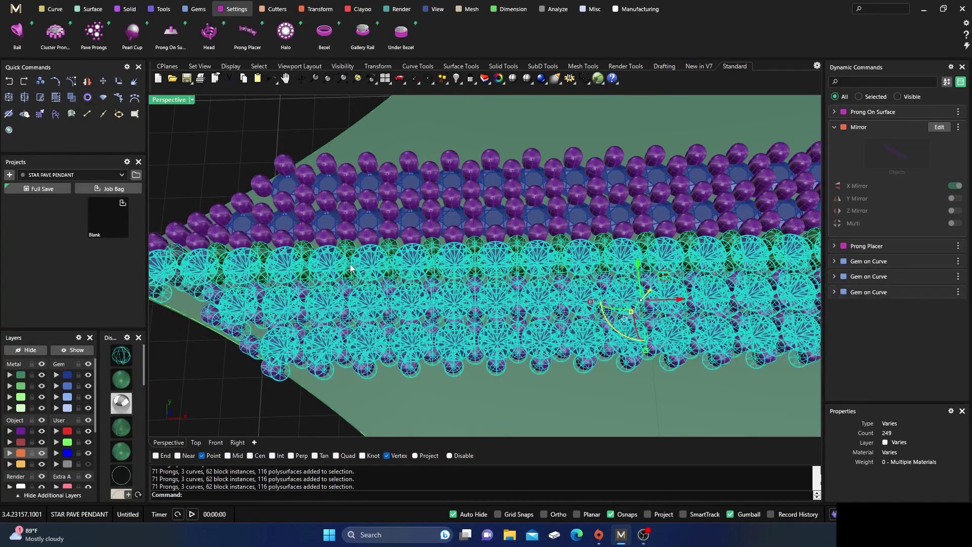
pyautogui.click(227, 158)
pyautogui.scroll(-6, 442, 226)
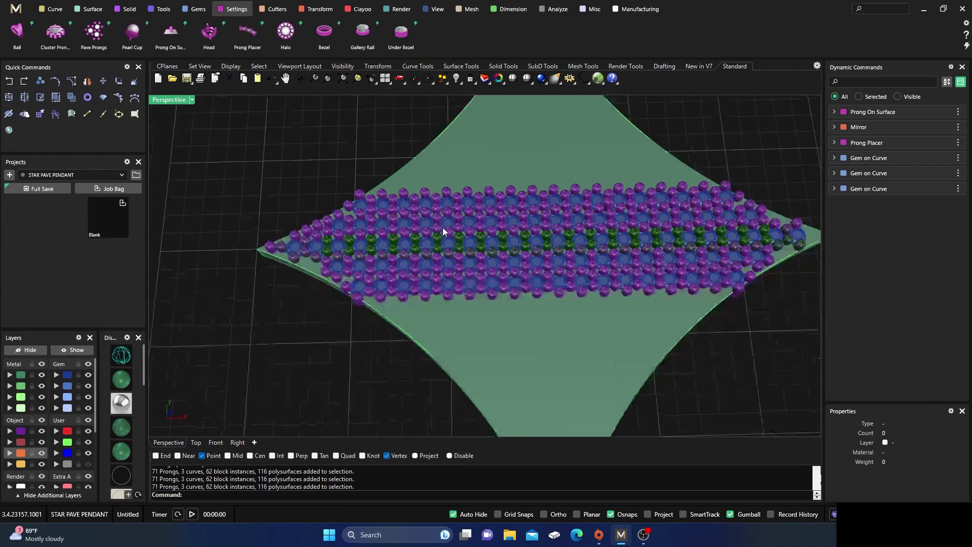
pyautogui.moveTo(442, 226); pyautogui.dragTo(420, 271, button='right')
pyautogui.scroll(8, 407, 260)
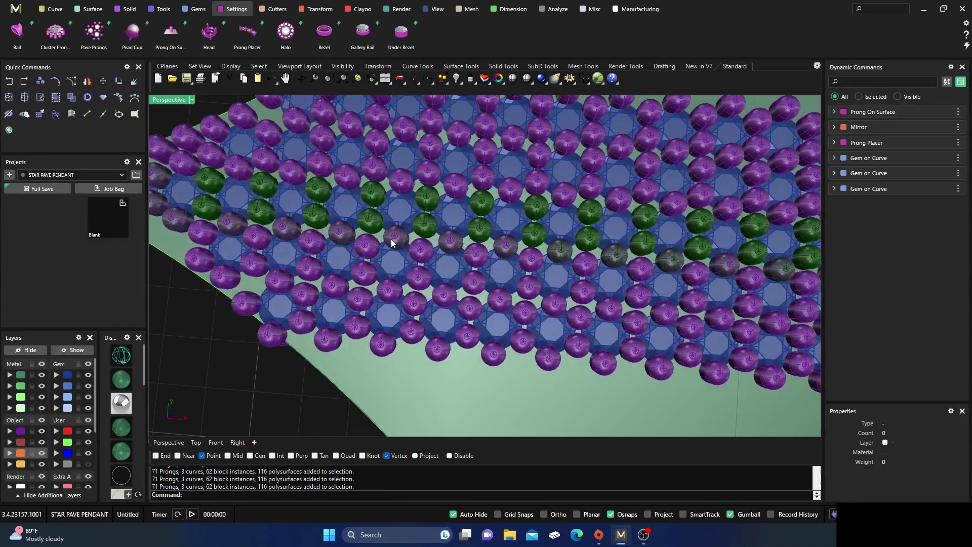
# Select all gems, assign them to the Gem 01 layer and group them.
pyautogui.click(833, 514)
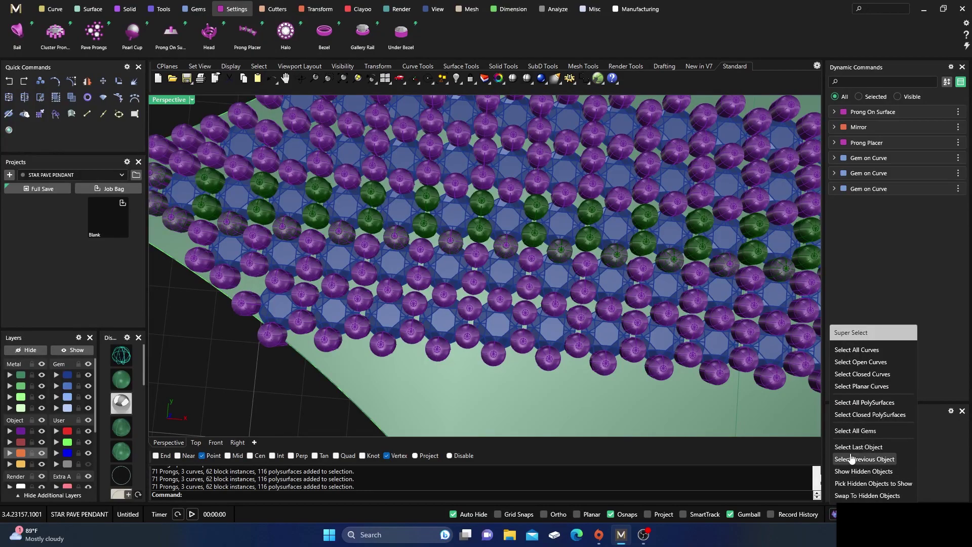
pyautogui.click(852, 431)
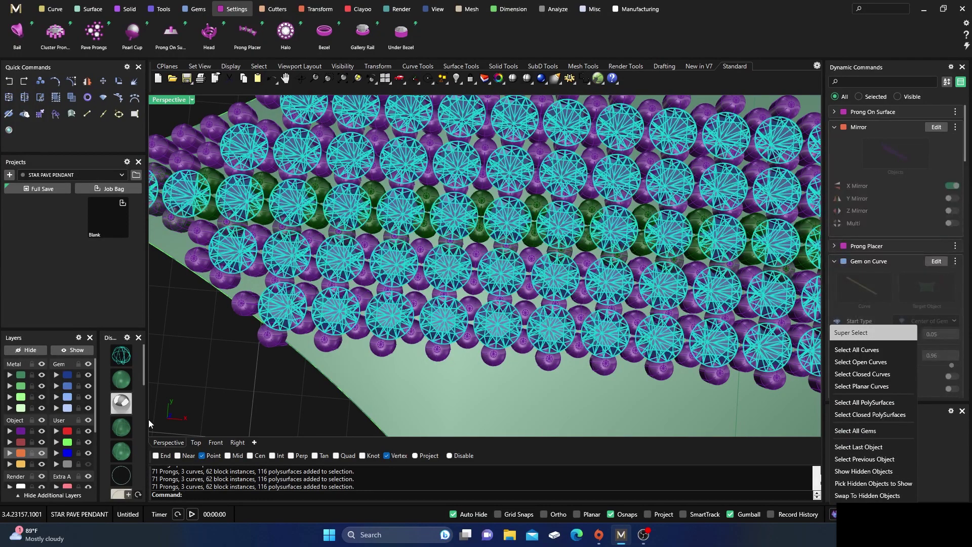
pyautogui.click(56, 377)
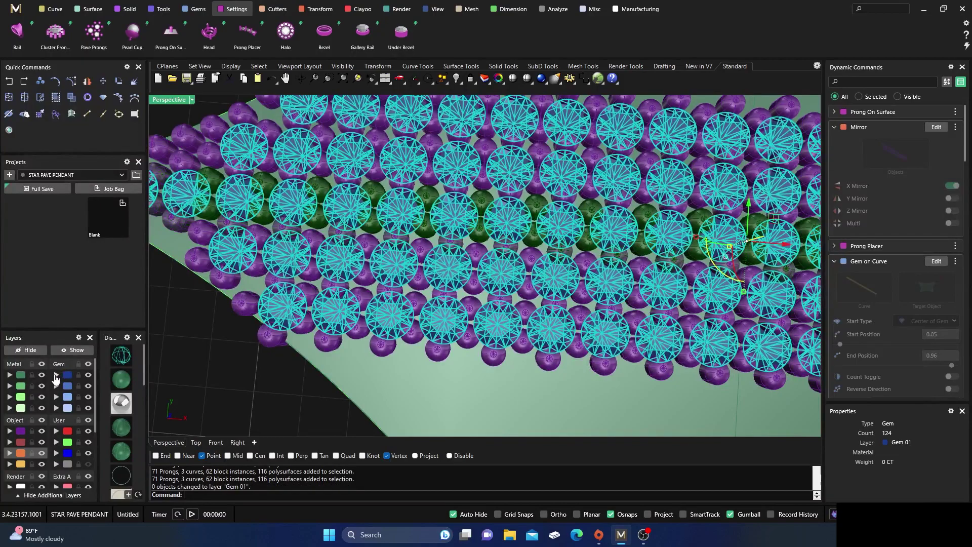
pyautogui.click(56, 98)
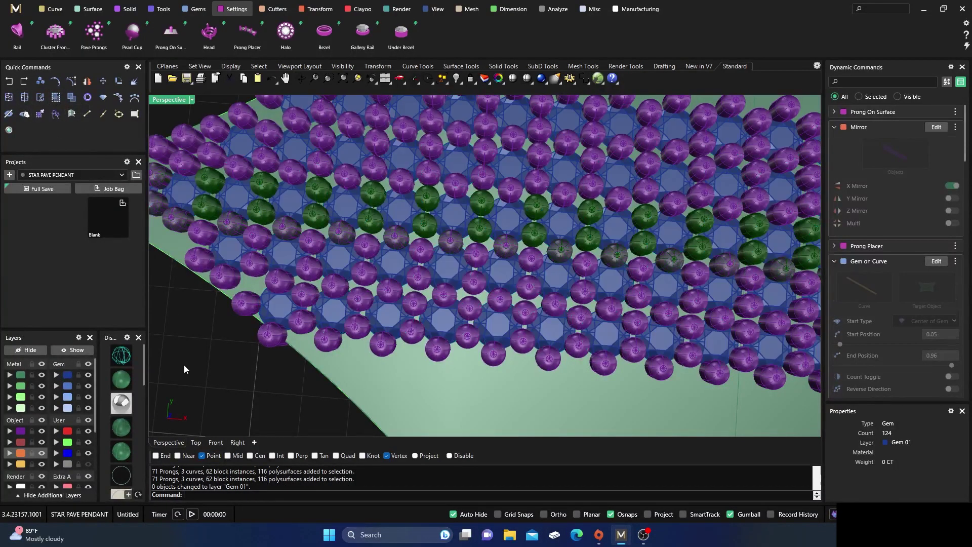
# Ungroup the mirrored set of gems and prongs, keeping its gems on the Gem 01 layer.
pyautogui.click(833, 514)
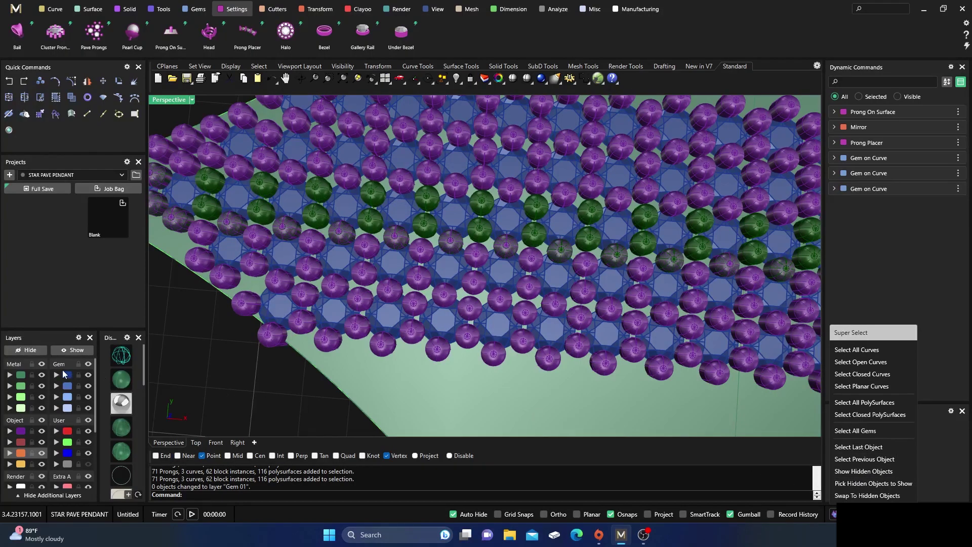
pyautogui.click(210, 203)
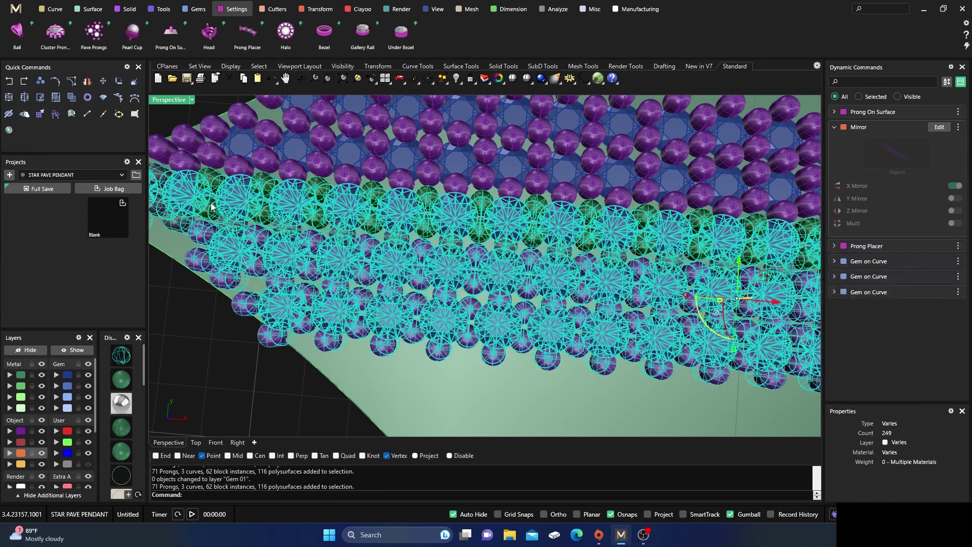
pyautogui.click(74, 100)
pyautogui.click(220, 386)
pyautogui.click(236, 202)
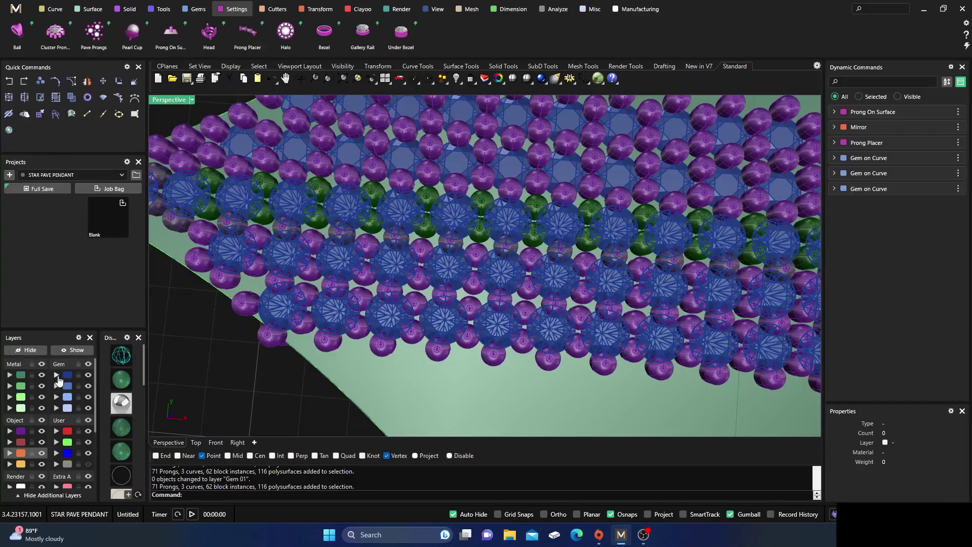
pyautogui.click(58, 377)
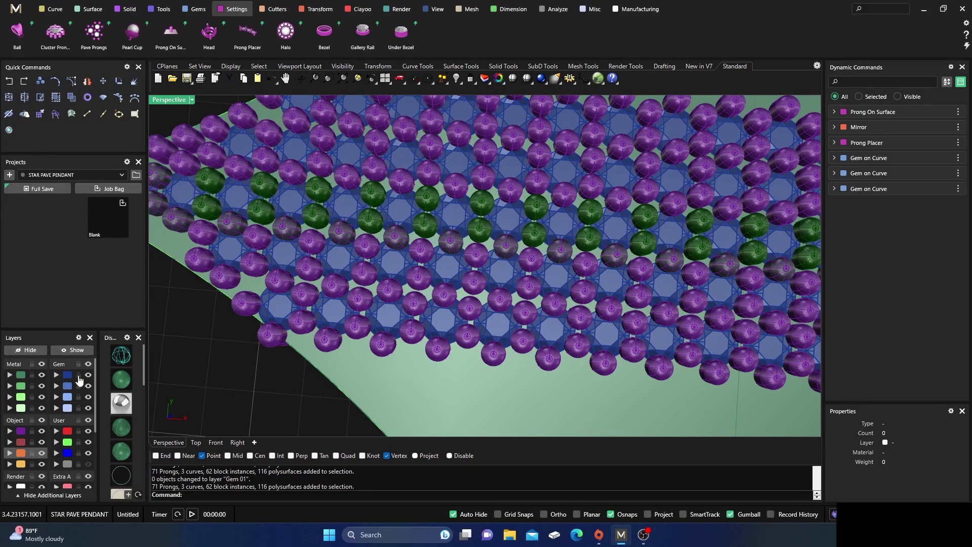
# Hide the Gem 01 layer and restore the four-view layout with the layer-coloured shaded display.
pyautogui.click(88, 375)
pyautogui.scroll(-5, 284, 302)
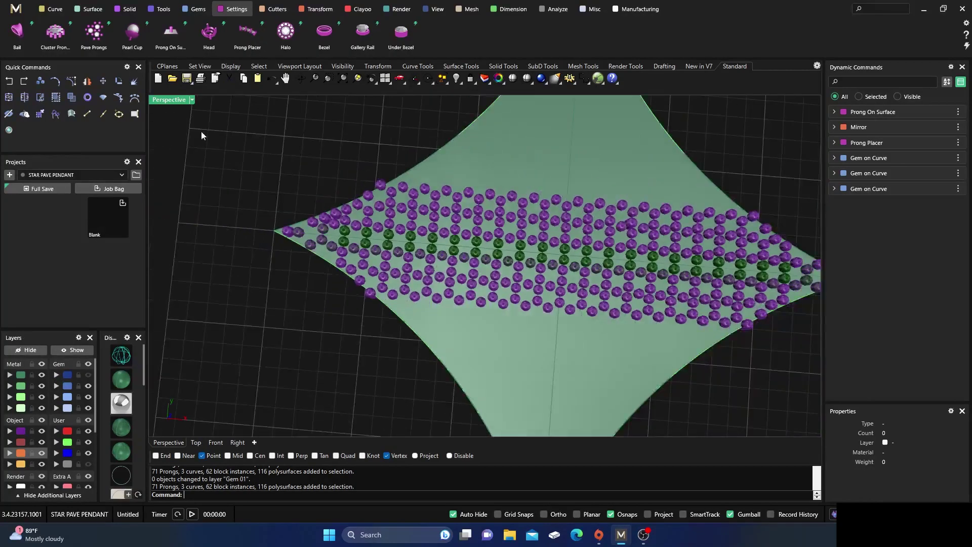
pyautogui.doubleClick(169, 100)
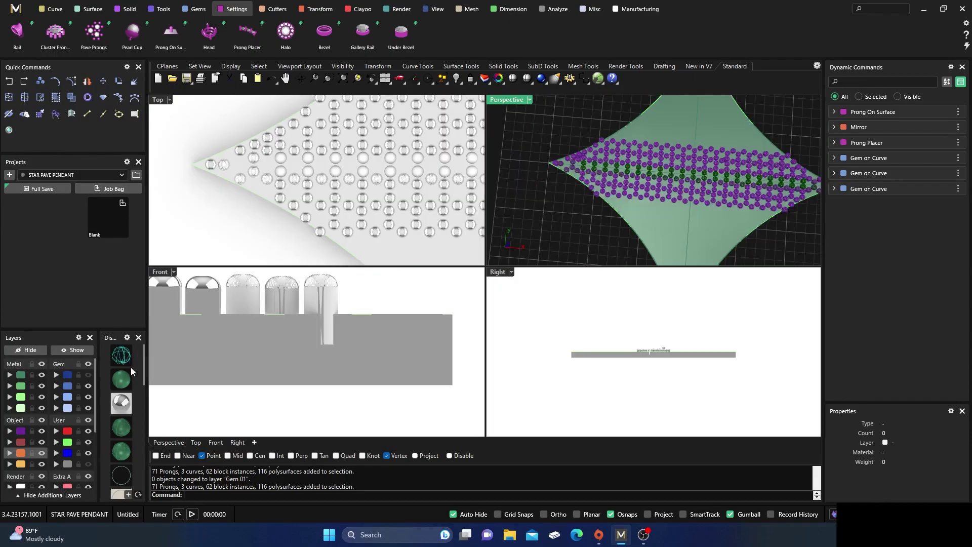
pyautogui.click(126, 378)
pyautogui.scroll(-4, 234, 207)
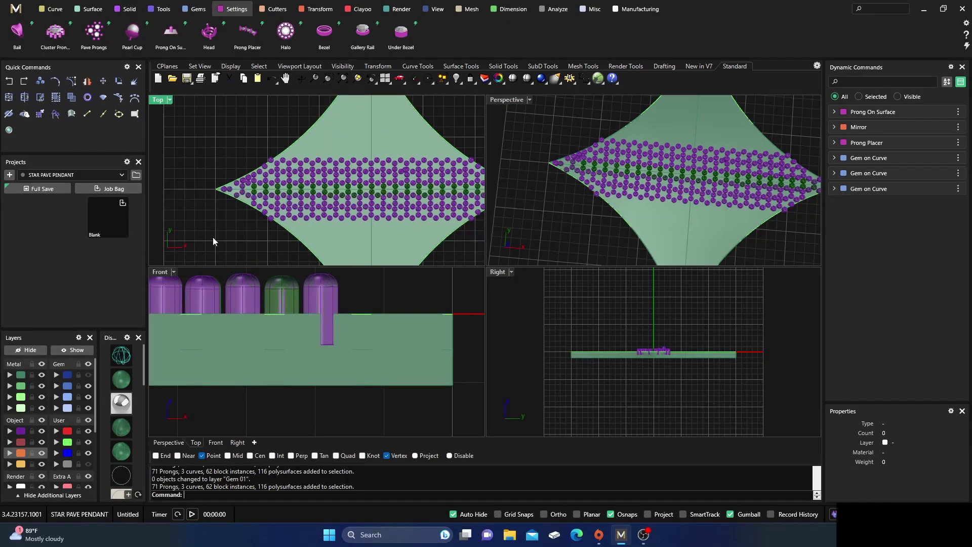
# Select all prongs across the star, move them to the Setting layer and group them.
pyautogui.moveTo(251, 220); pyautogui.dragTo(393, 159)
pyautogui.moveTo(445, 150)
pyautogui.mouseDown()
pyautogui.moveTo(489, 151)
pyautogui.moveTo(450, 149)
pyautogui.mouseUp()
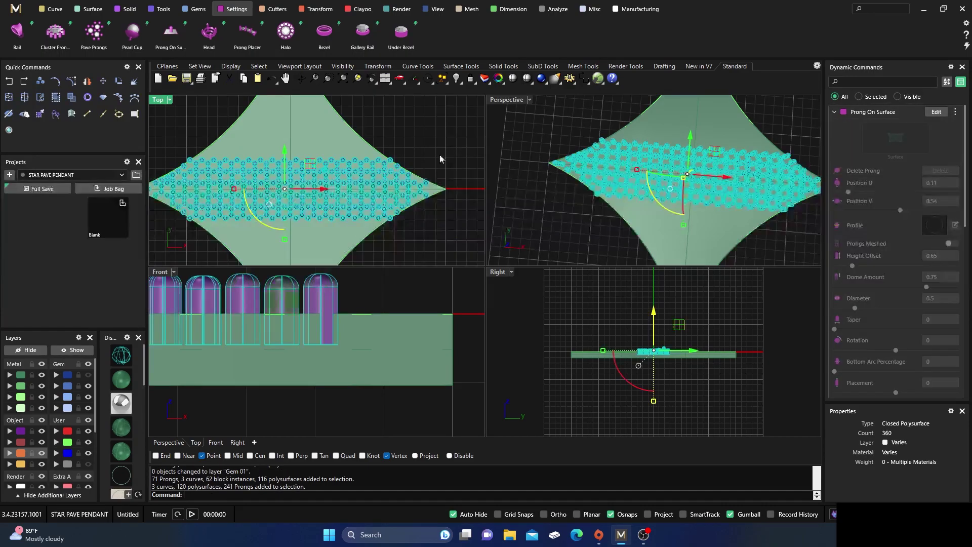
pyautogui.click(9, 432)
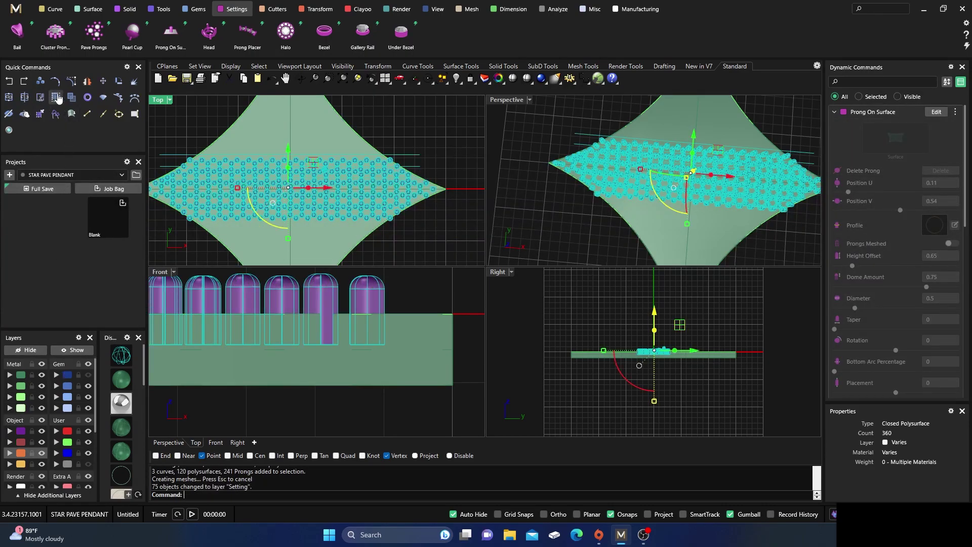
pyautogui.click(430, 108)
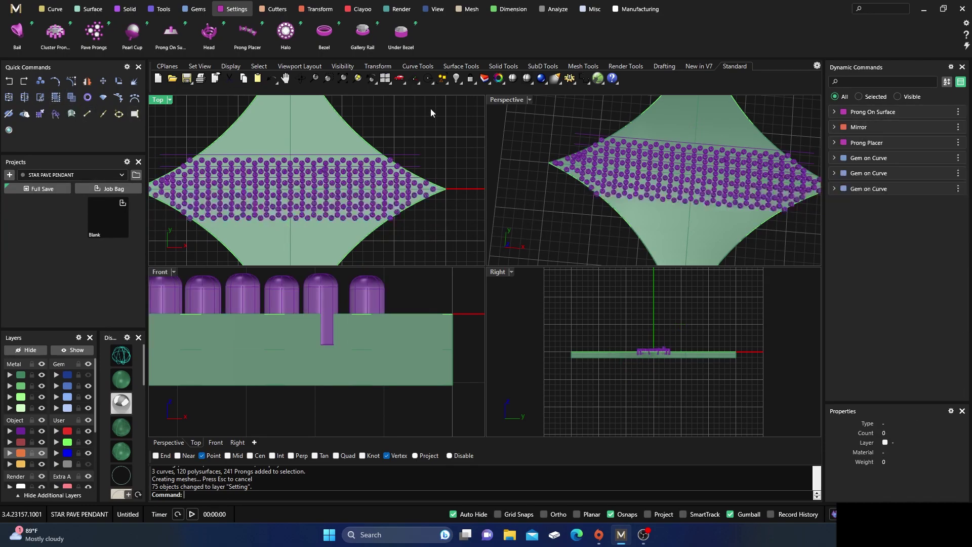
# Maximize the Top view and show the Gem 01 layer again.
pyautogui.doubleClick(159, 101)
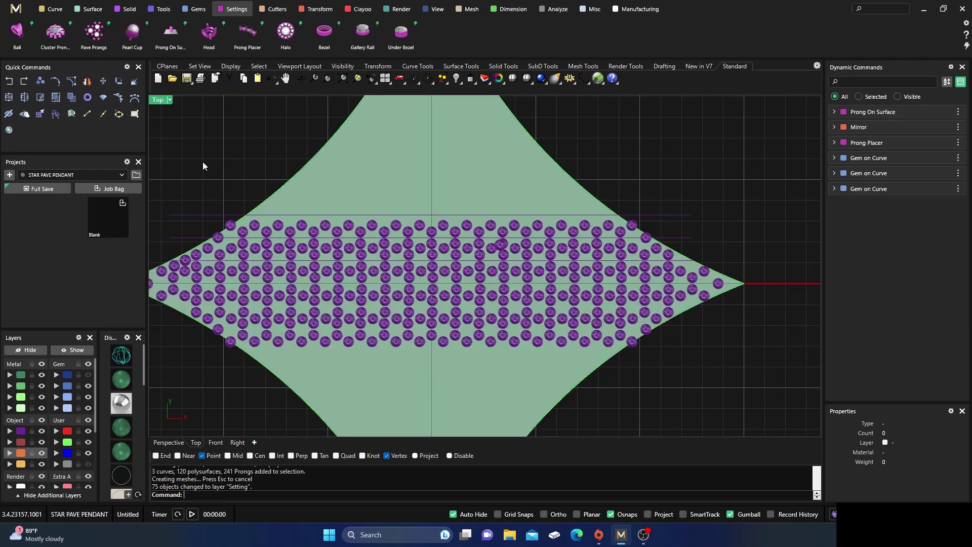
pyautogui.click(88, 375)
pyautogui.scroll(1, 264, 281)
pyautogui.scroll(2, 263, 282)
pyautogui.scroll(-2, 302, 333)
pyautogui.moveTo(302, 333); pyautogui.dragTo(314, 308, button='right')
# Check which gems and prongs select together as groups, then inspect the prong layout at the star's left tip.
pyautogui.click(328, 328)
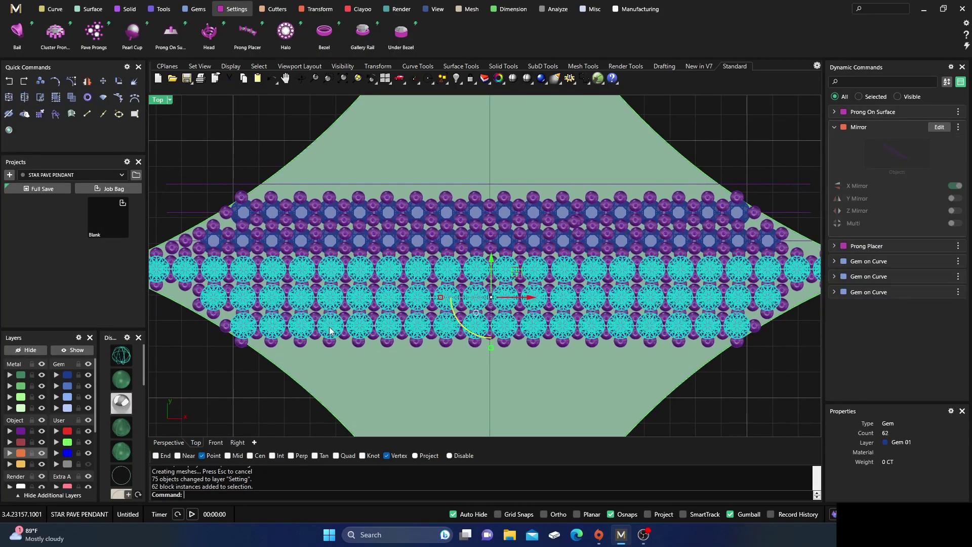
pyautogui.click(329, 239)
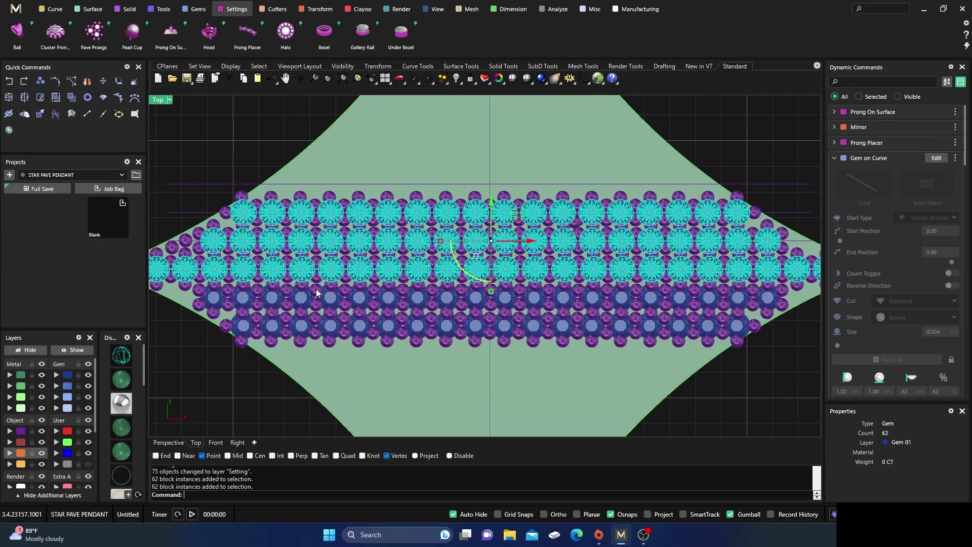
pyautogui.hotkey('ctrl', 'a')
pyautogui.click(250, 141)
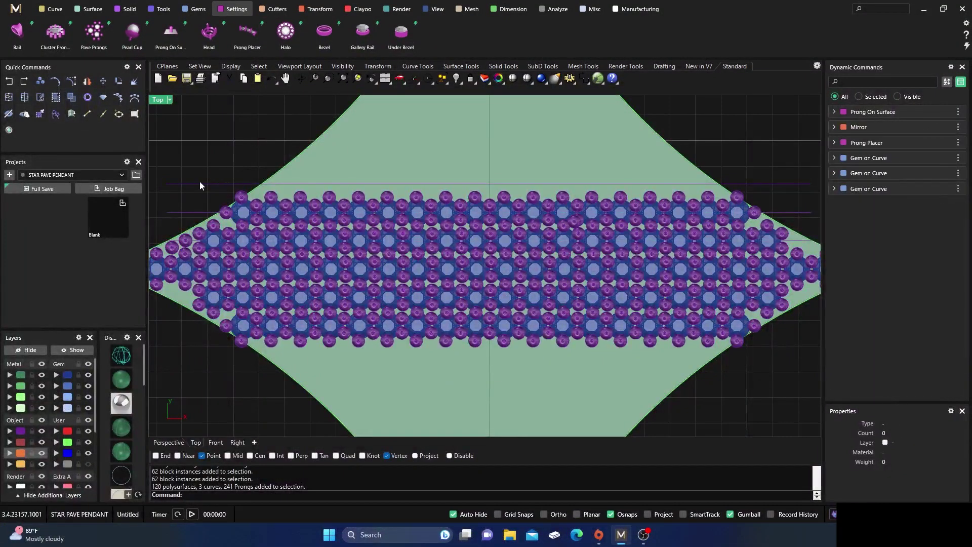
pyautogui.hotkey('ctrl', 'a')
pyautogui.click(186, 211)
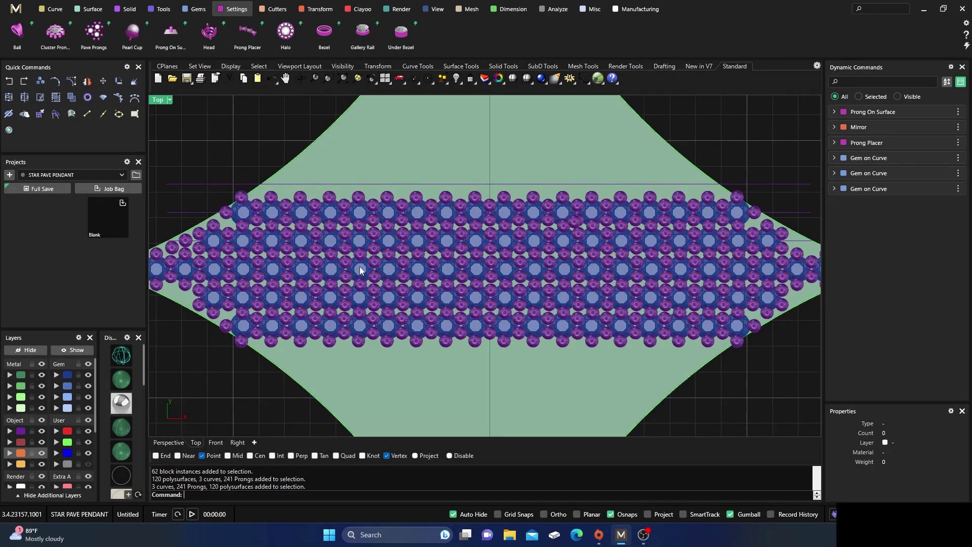
pyautogui.scroll(-5, 406, 123)
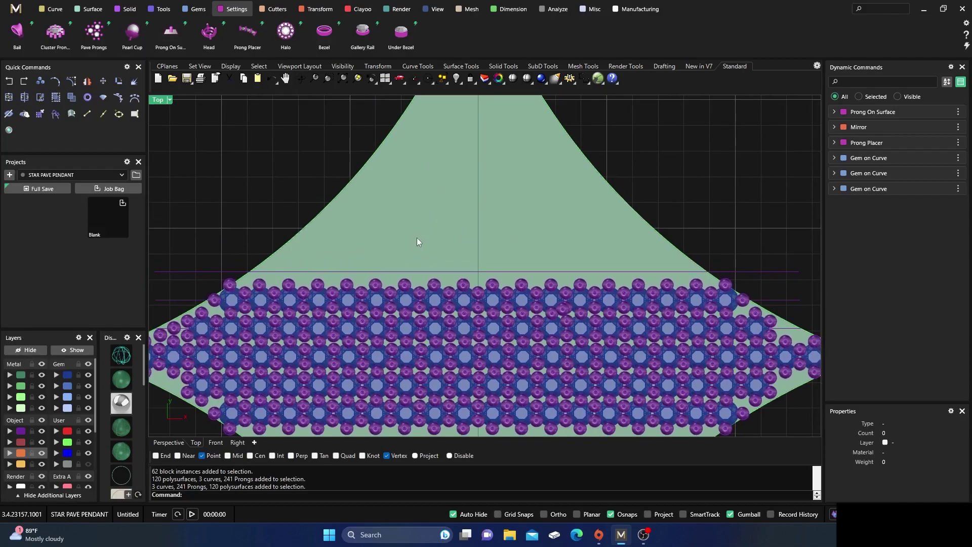
pyautogui.scroll(5, 303, 289)
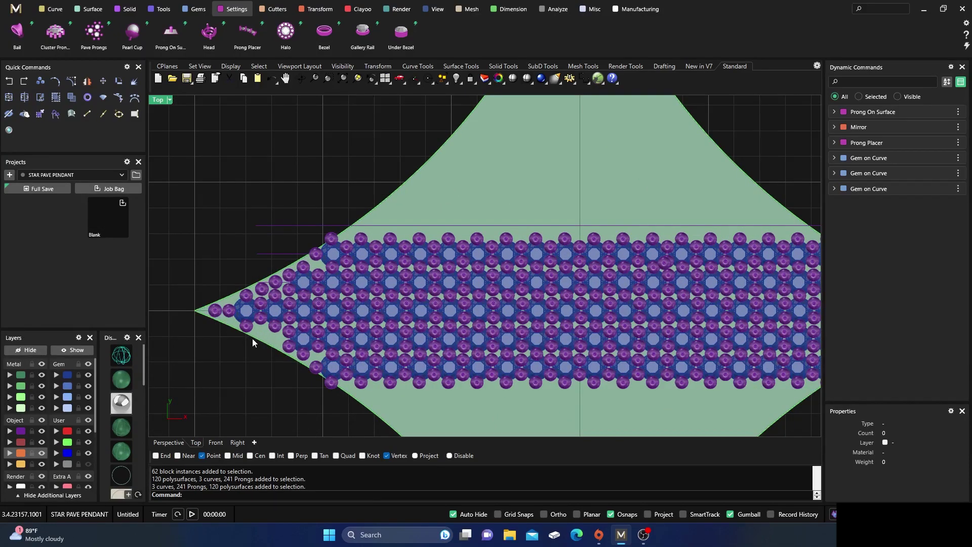
pyautogui.hotkey('ctrl', 'a')
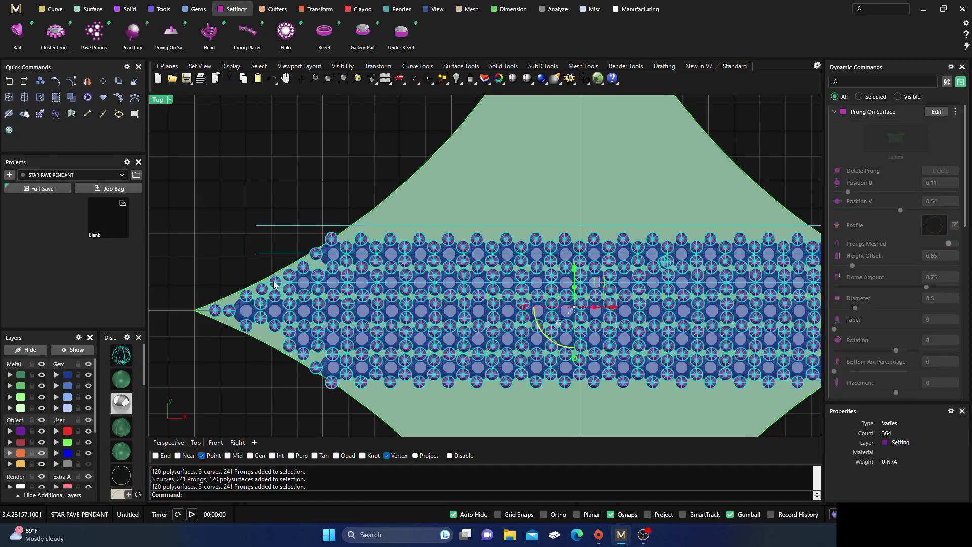
pyautogui.press('Escape')
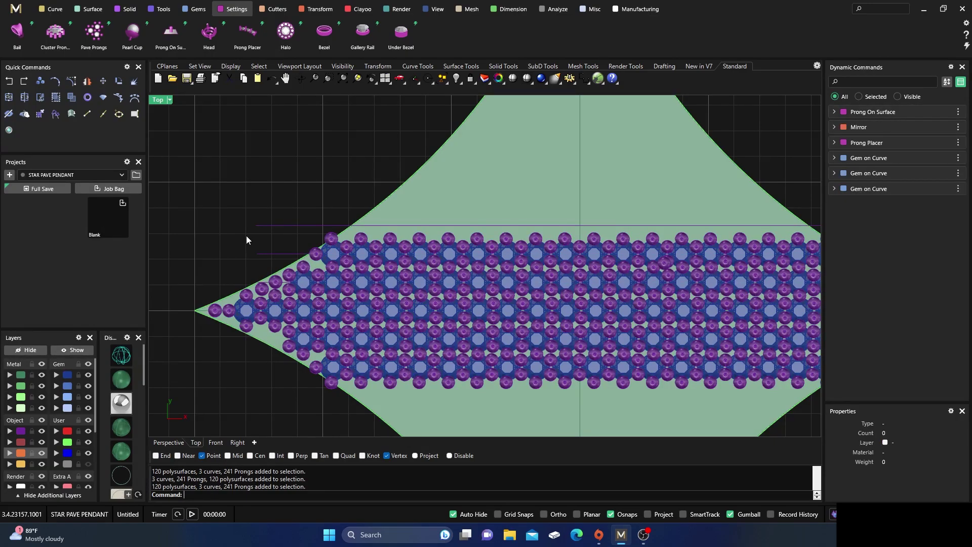
# Try to mirror the two extra prongs above the star's left tip across the horizontal axis, using X Mirror only.
pyautogui.click(273, 285)
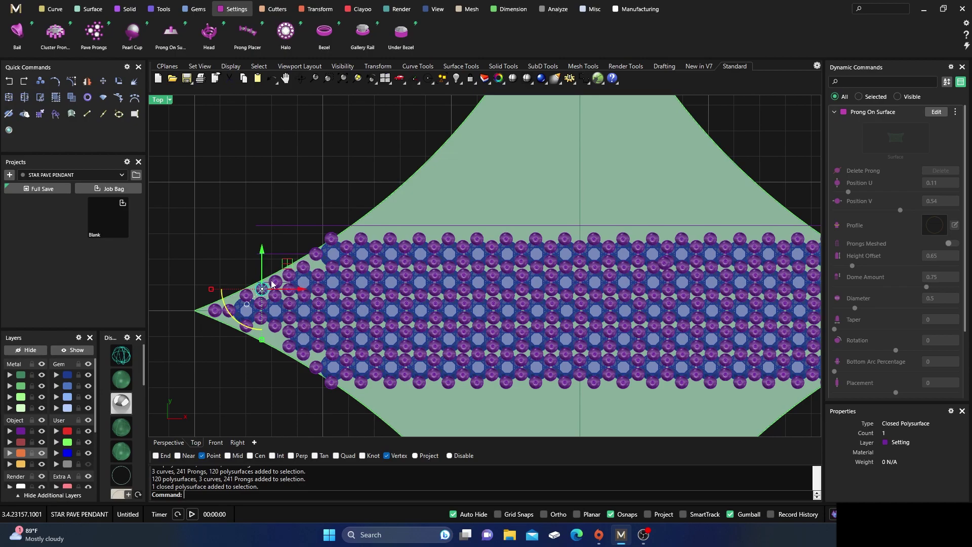
pyautogui.click(273, 284)
pyautogui.click(296, 307)
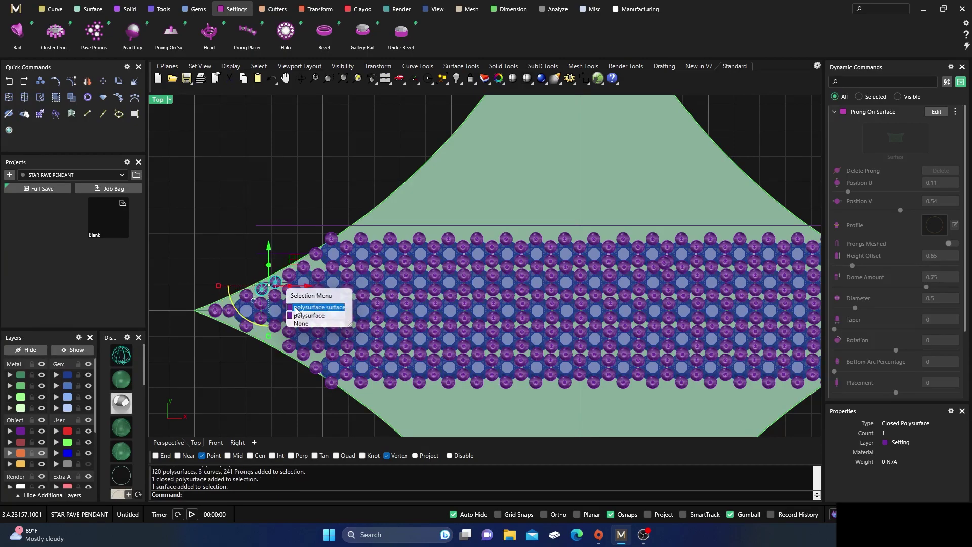
pyautogui.click(314, 10)
pyautogui.click(170, 33)
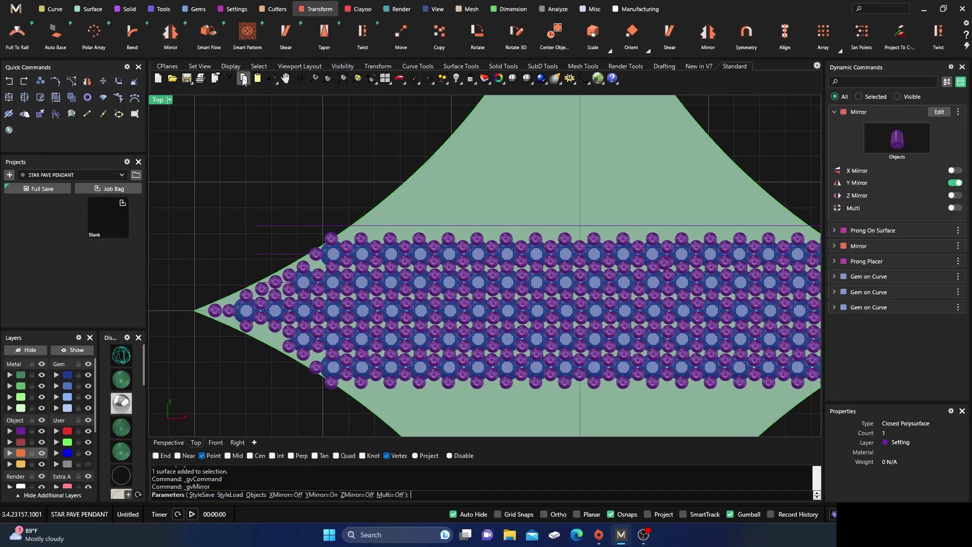
pyautogui.click(954, 170)
pyautogui.click(954, 183)
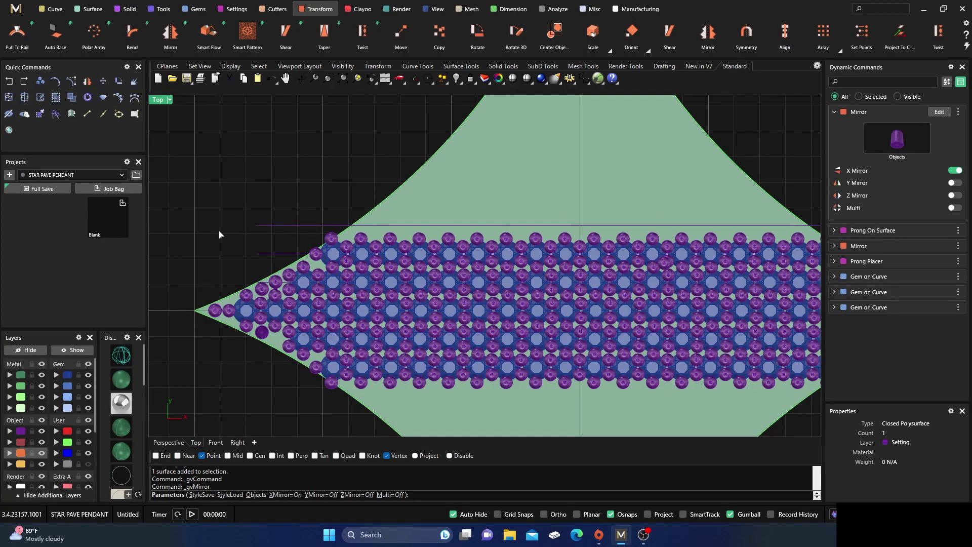
pyautogui.press('Return')
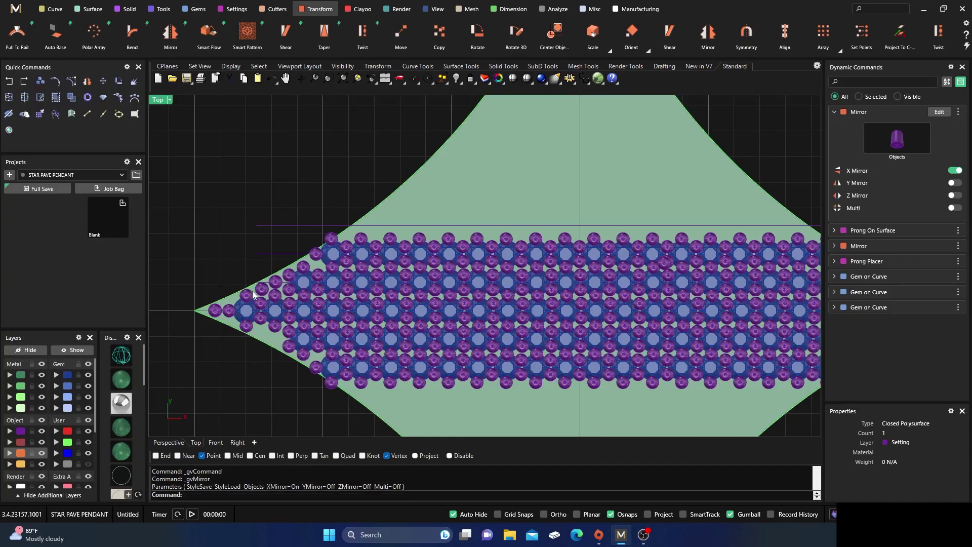
pyautogui.press('Escape')
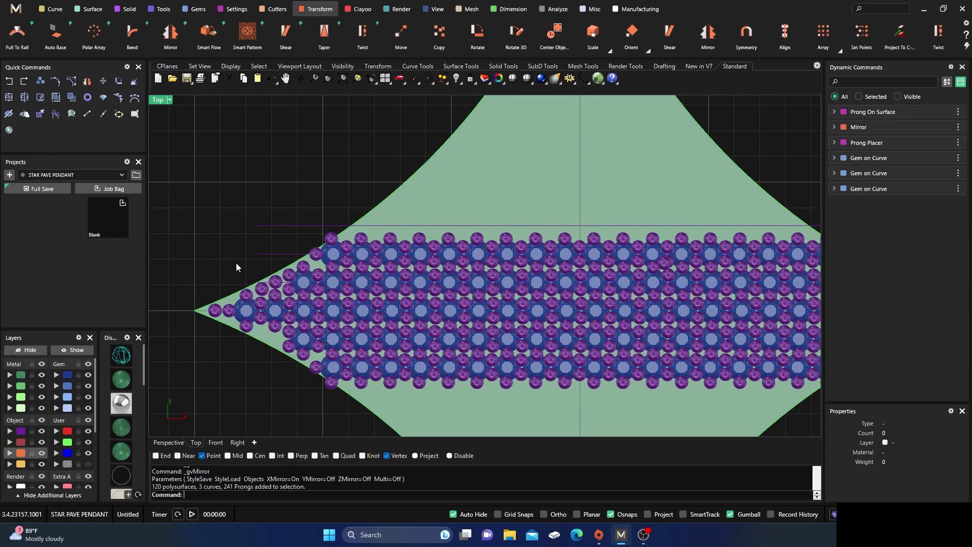
pyautogui.click(262, 292)
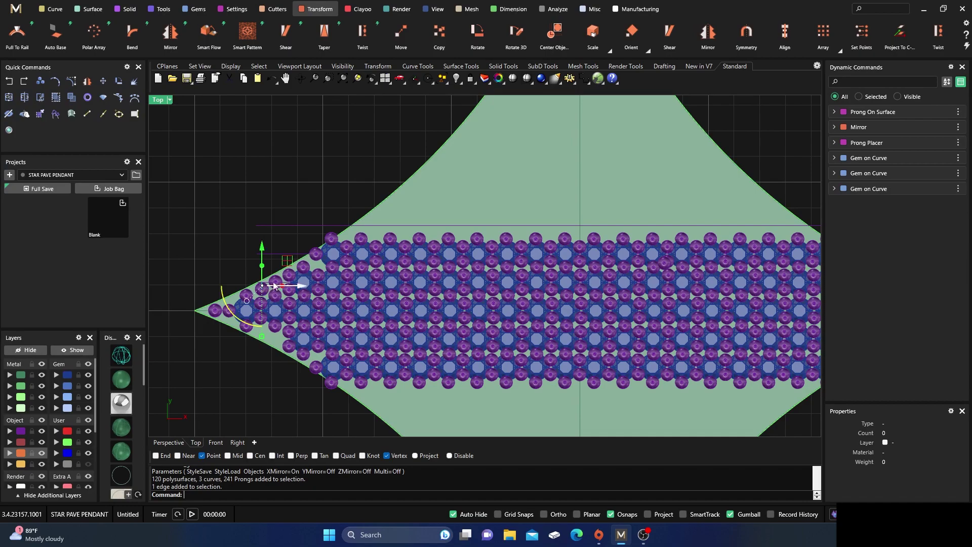
pyautogui.click(274, 282)
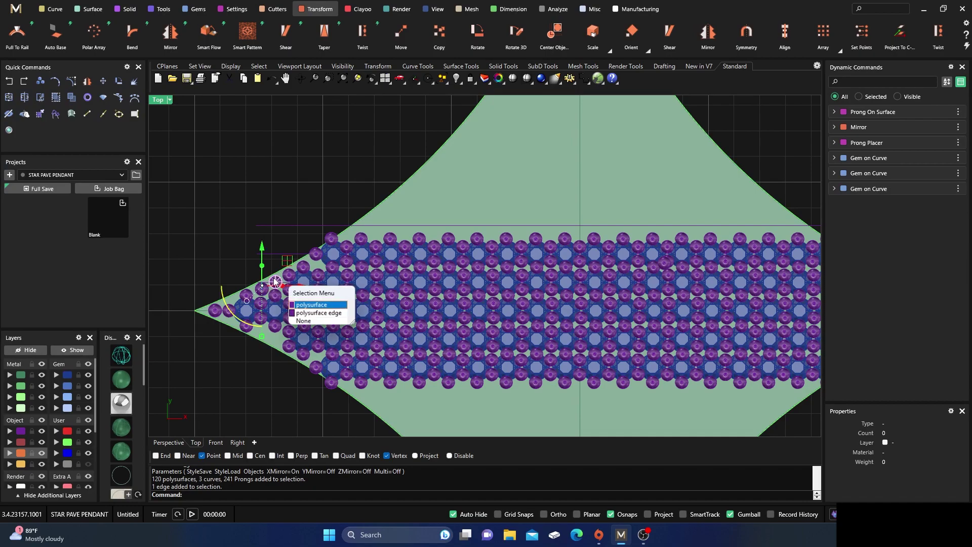
pyautogui.click(297, 306)
pyautogui.scroll(5, 267, 288)
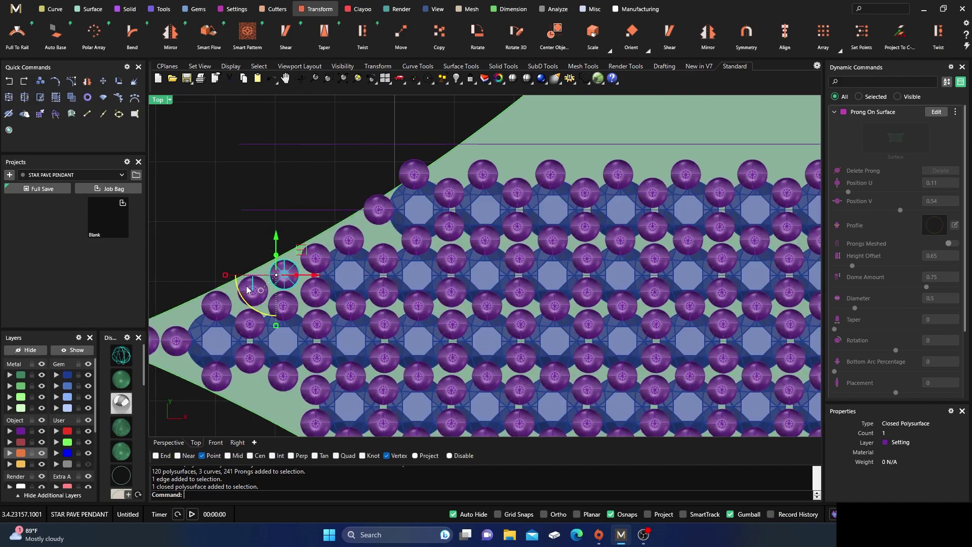
pyautogui.click(252, 292)
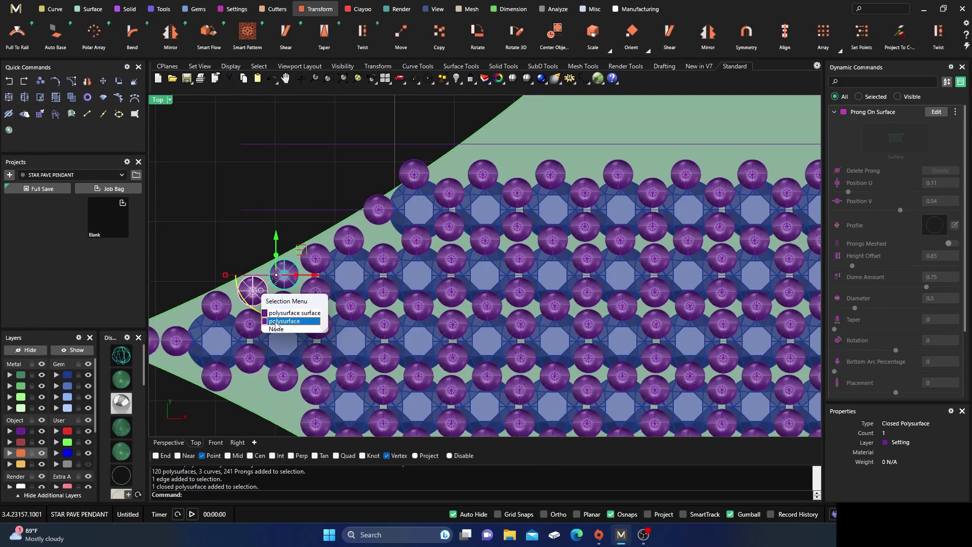
pyautogui.click(275, 321)
pyautogui.hotkey('ctrl', 'a')
pyautogui.press('Escape')
# Mirror the two extra prongs at the upper edge near the star's left tip to the lower edge, using X Mirror only.
pyautogui.click(256, 292)
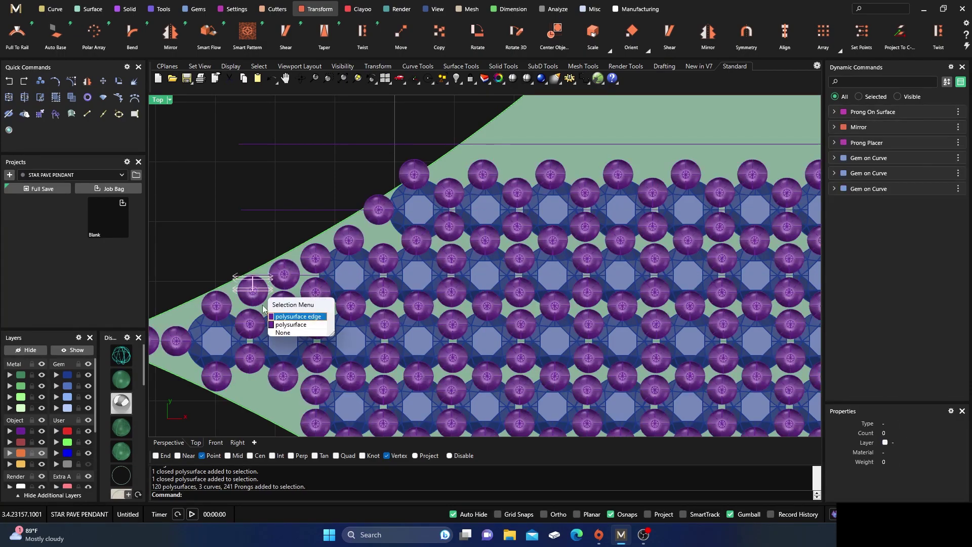
pyautogui.click(285, 327)
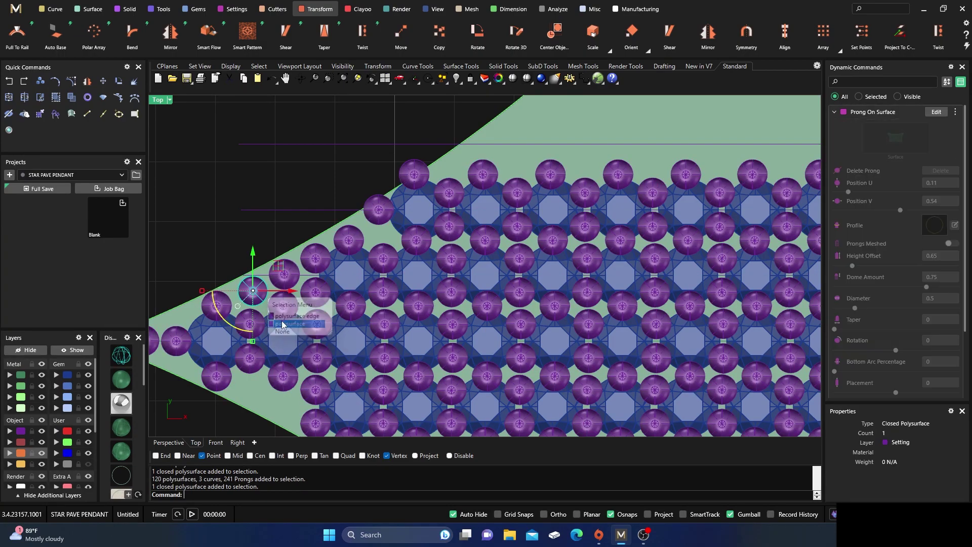
pyautogui.click(293, 282)
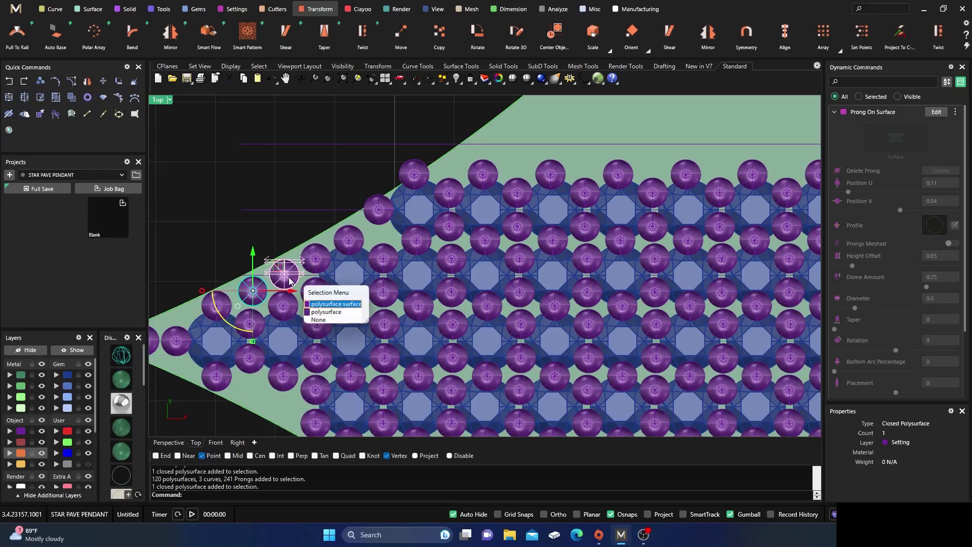
pyautogui.click(318, 313)
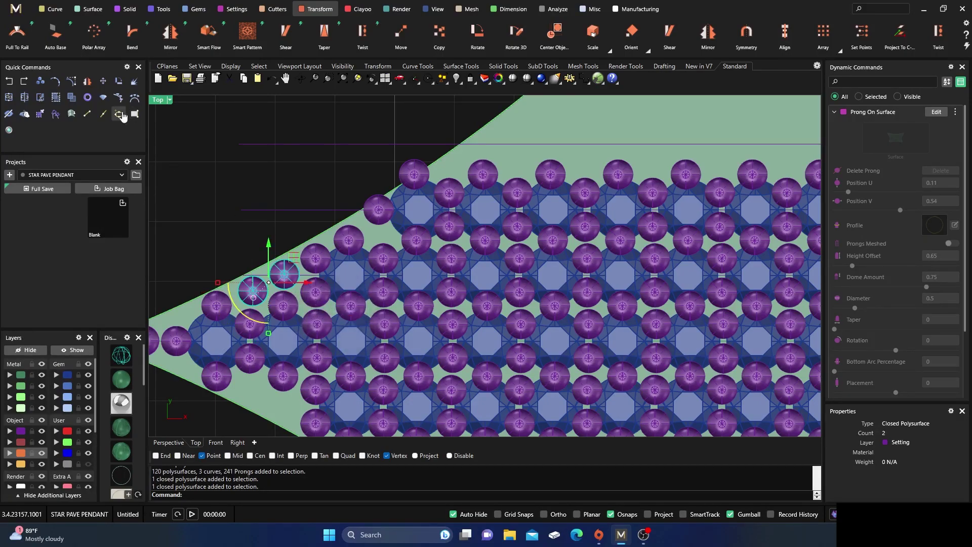
pyautogui.click(172, 49)
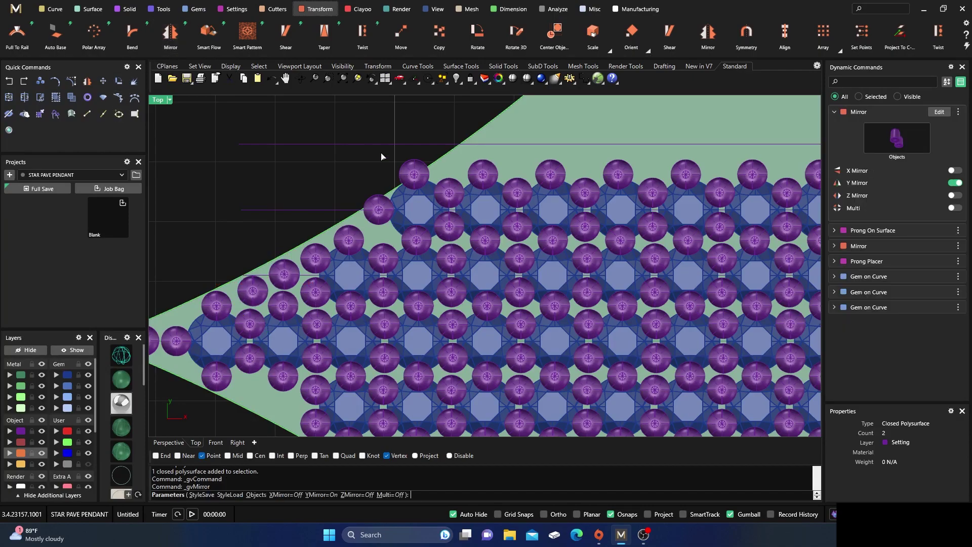
pyautogui.click(955, 171)
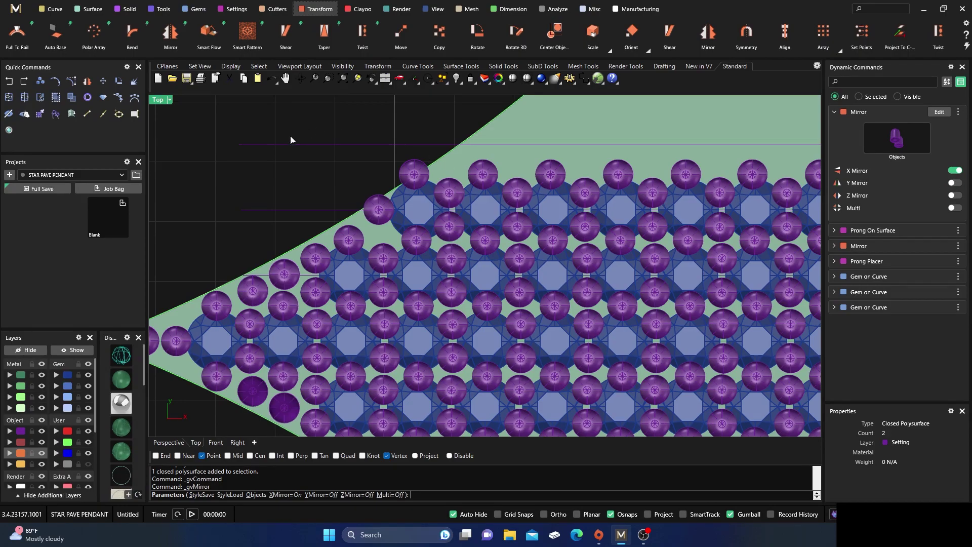
pyautogui.press('Return')
pyautogui.scroll(-5, 289, 136)
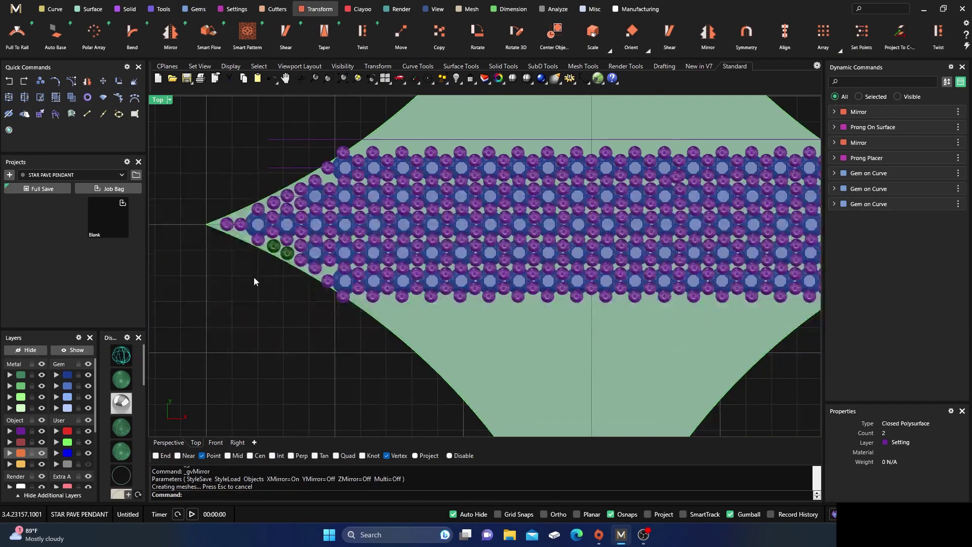
# Move the two mirrored prongs to the Setting layer and group everything on that layer together.
pyautogui.click(277, 242)
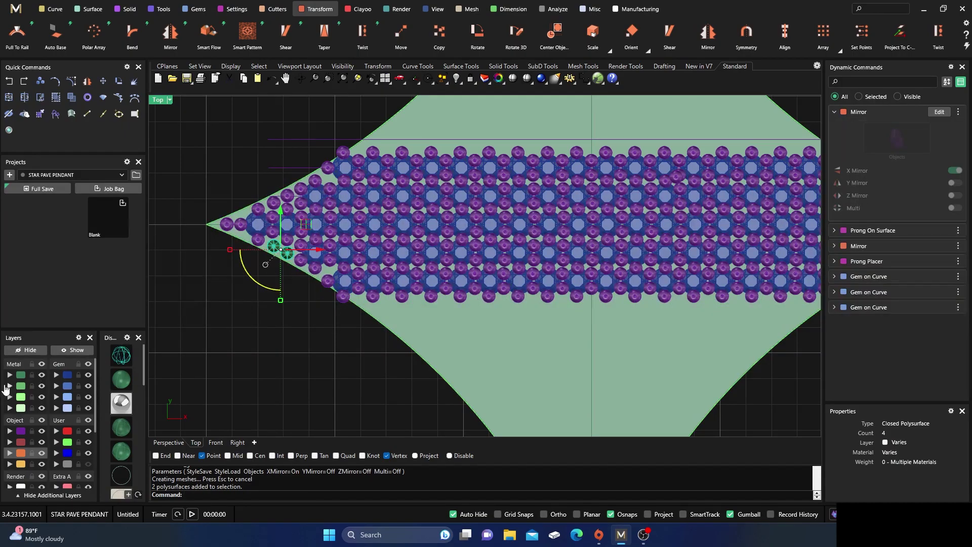
pyautogui.click(15, 433)
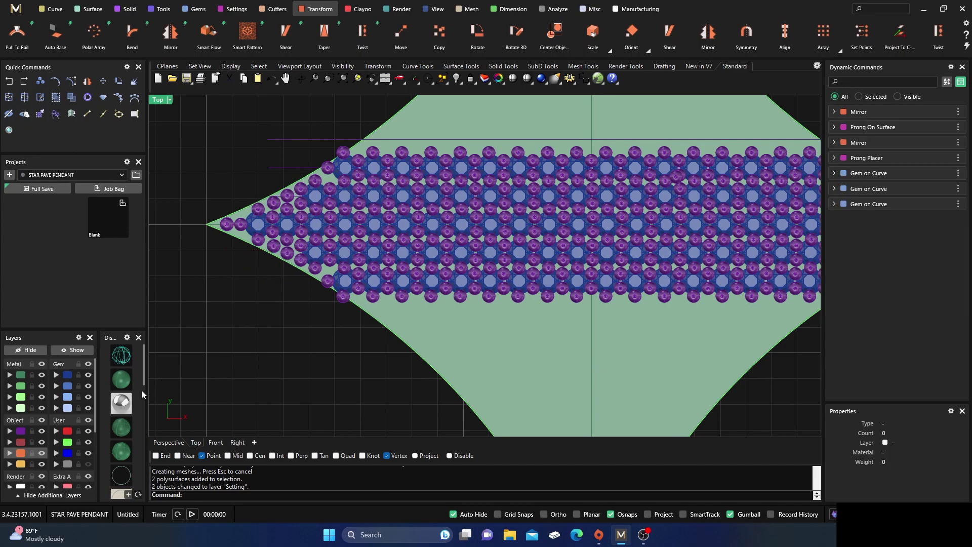
pyautogui.click(21, 431)
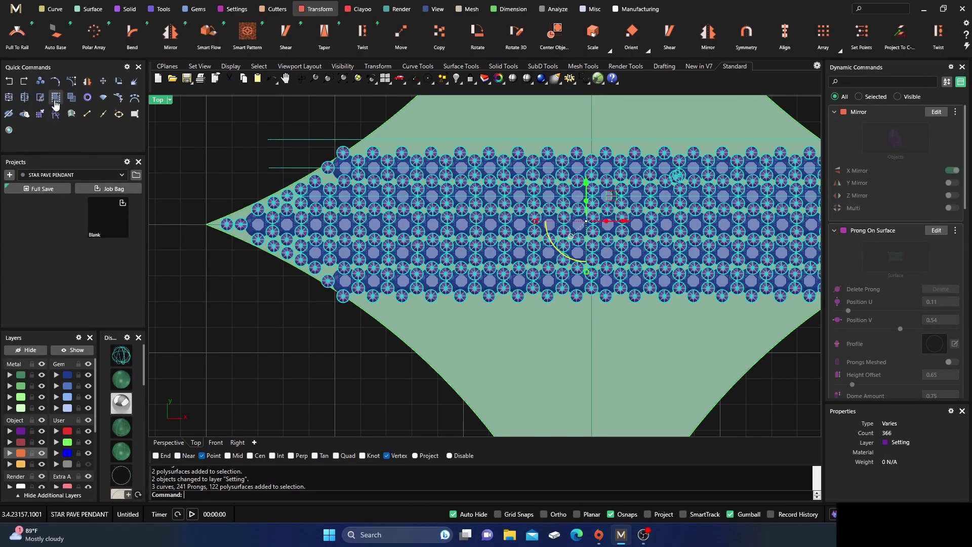
pyautogui.click(230, 338)
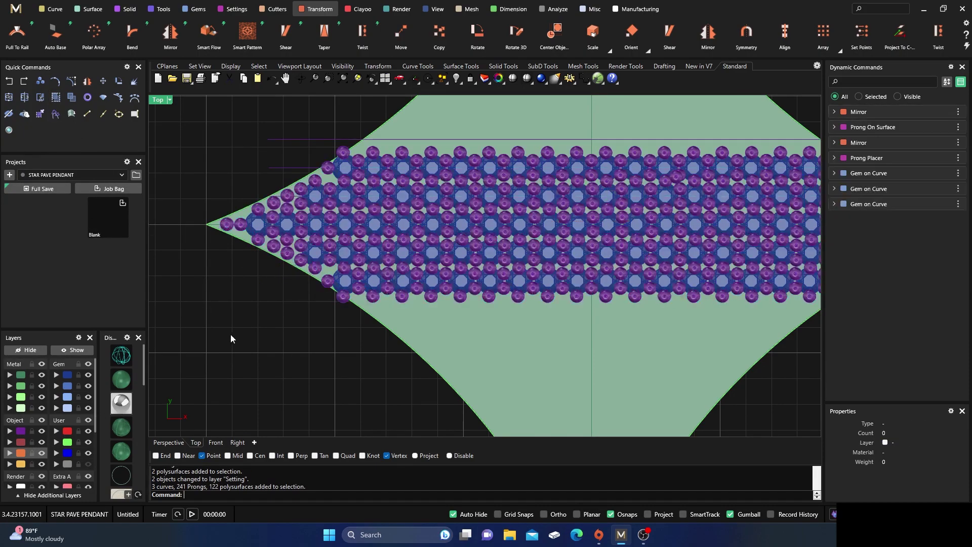
pyautogui.click(339, 302)
pyautogui.click(307, 324)
# Delete all gems on the Gem 01 layer and all prongs and curves on the Setting layer.
pyautogui.scroll(-2, 290, 317)
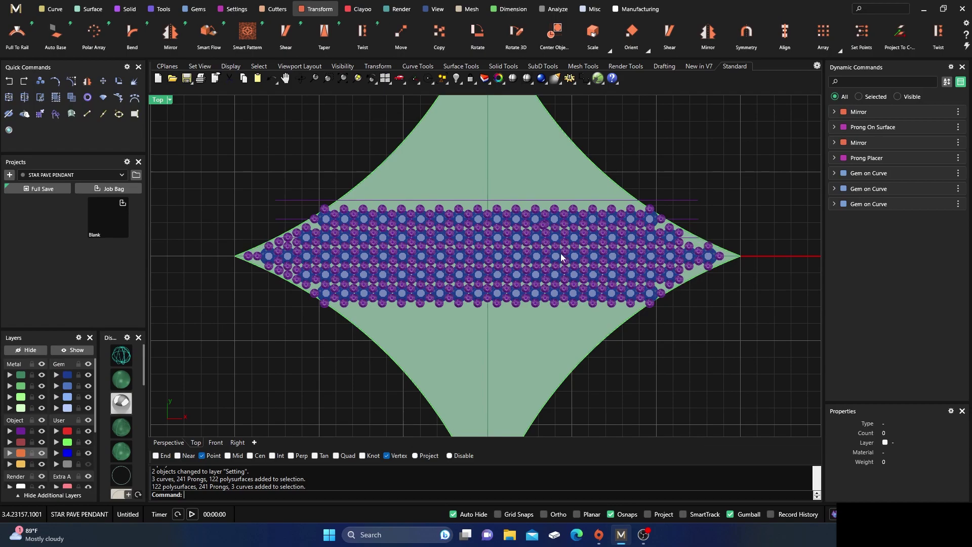
pyautogui.scroll(-2, 469, 233)
pyautogui.scroll(-1, 410, 271)
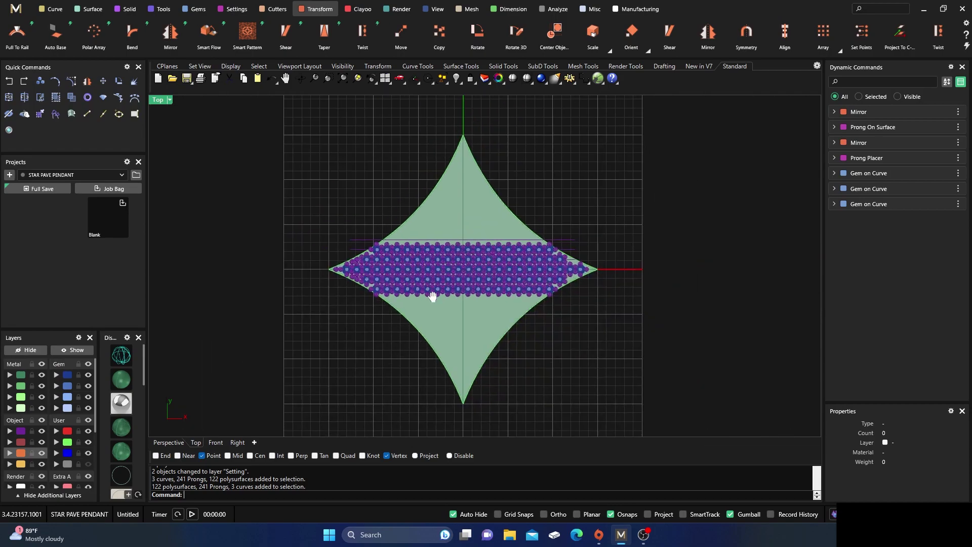
pyautogui.scroll(-1, 468, 263)
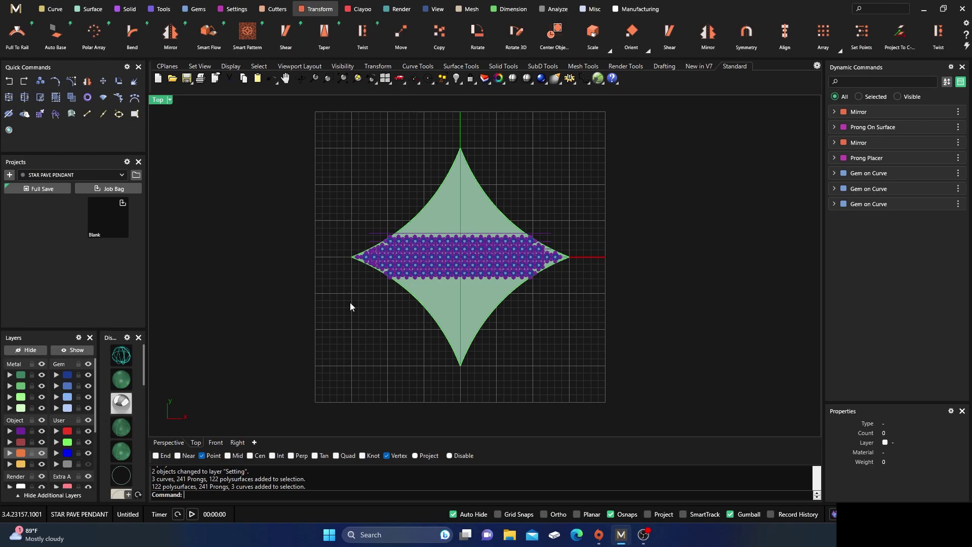
pyautogui.scroll(3, 418, 275)
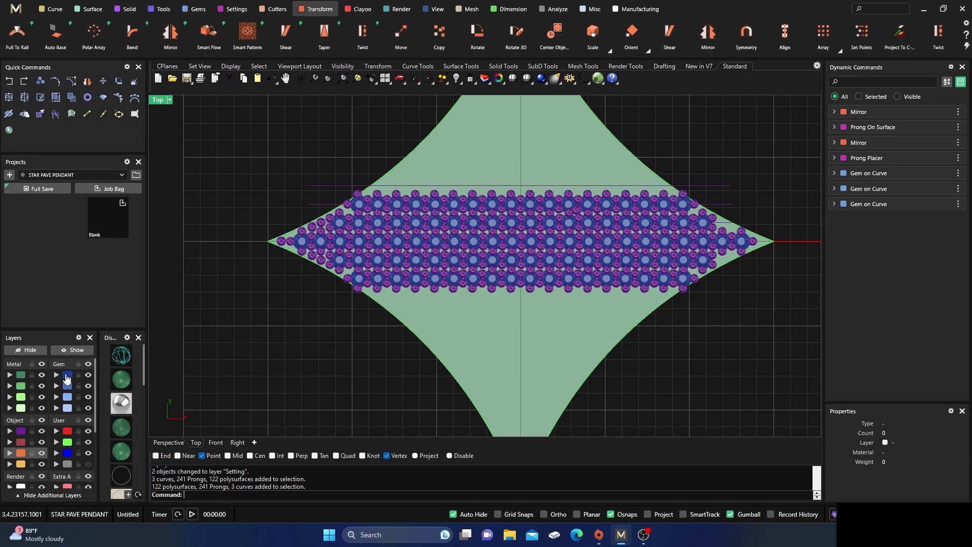
pyautogui.click(67, 378)
pyautogui.press('Delete')
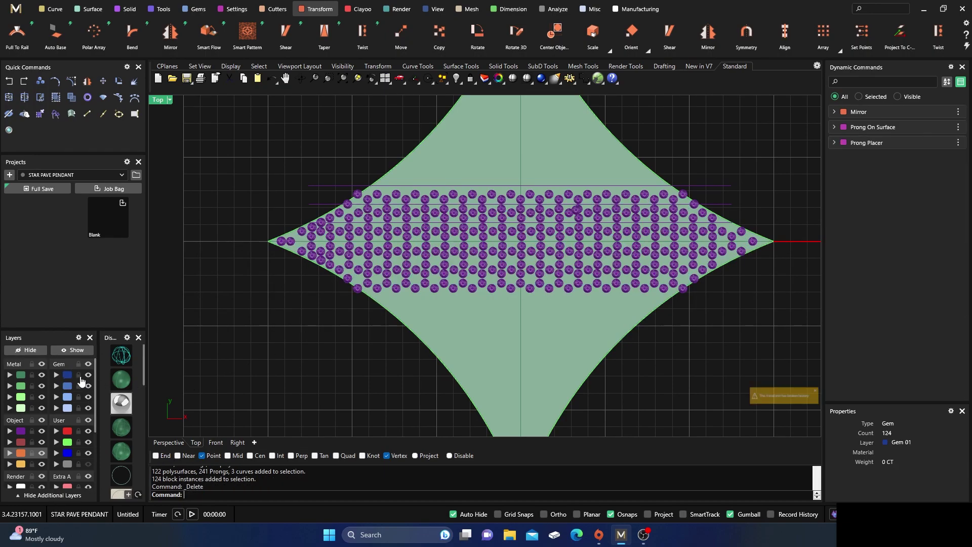
pyautogui.click(21, 432)
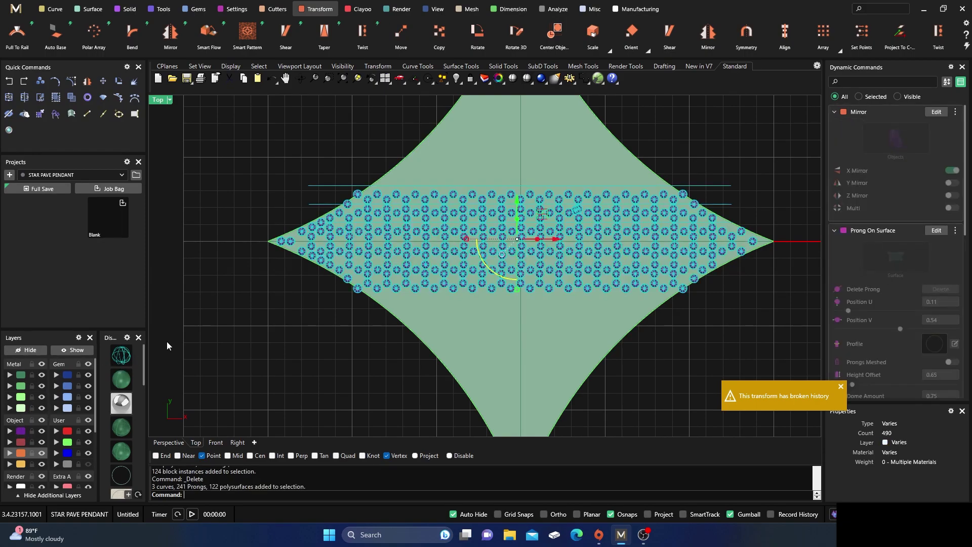
pyautogui.press('Delete')
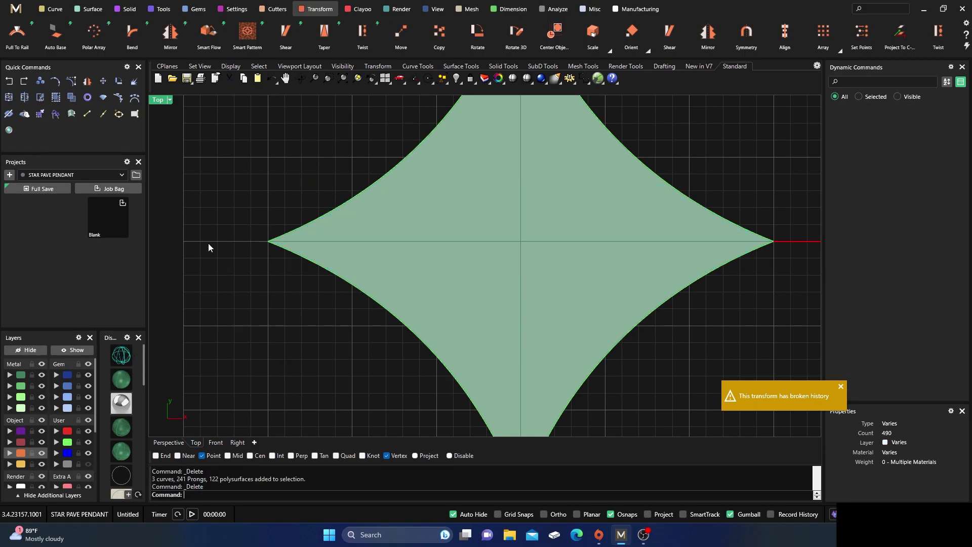
# Hide the star solid and its outline curve.
pyautogui.click(353, 263)
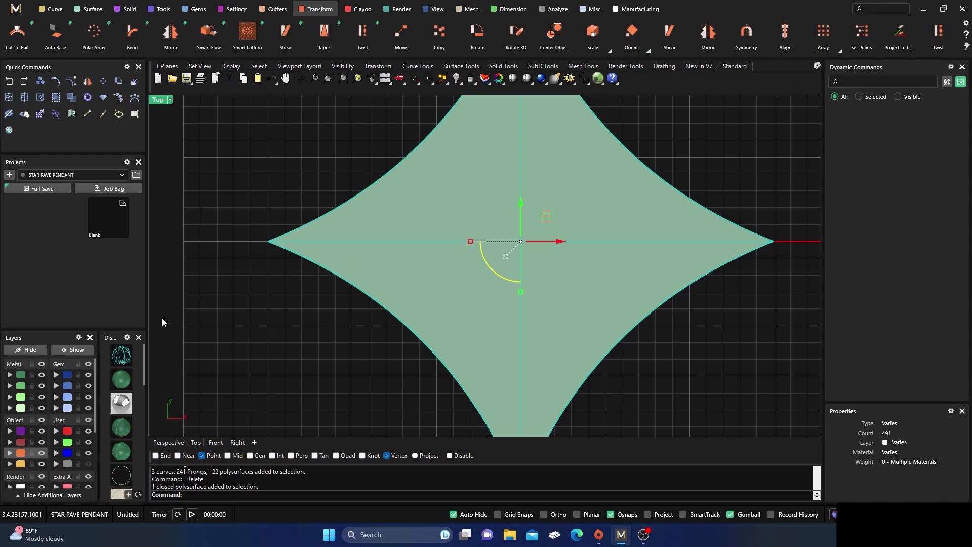
pyautogui.click(44, 353)
pyautogui.click(321, 269)
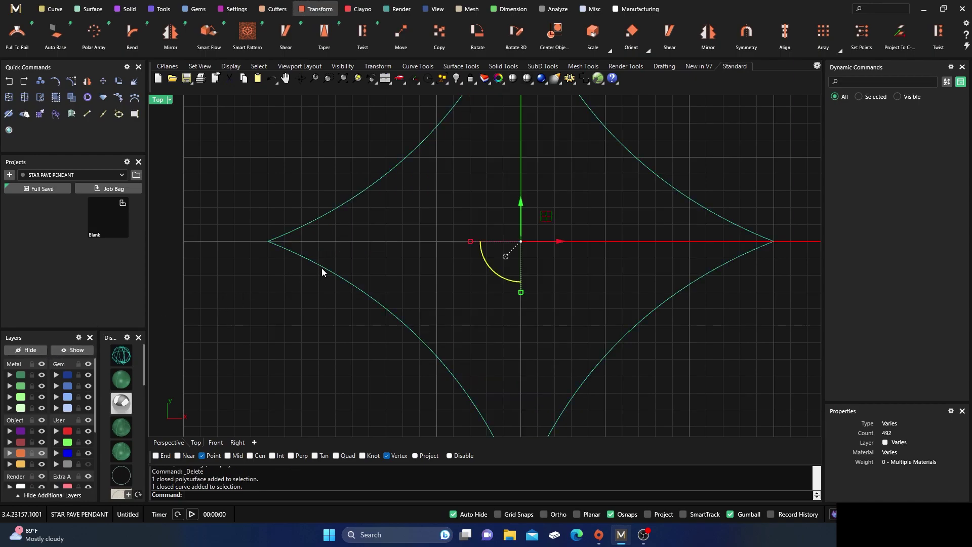
pyautogui.click(30, 350)
# Show the hidden grey User layer, delete all its horizontal guide curves, and bring back the hidden star and outline.
pyautogui.scroll(-5, 420, 263)
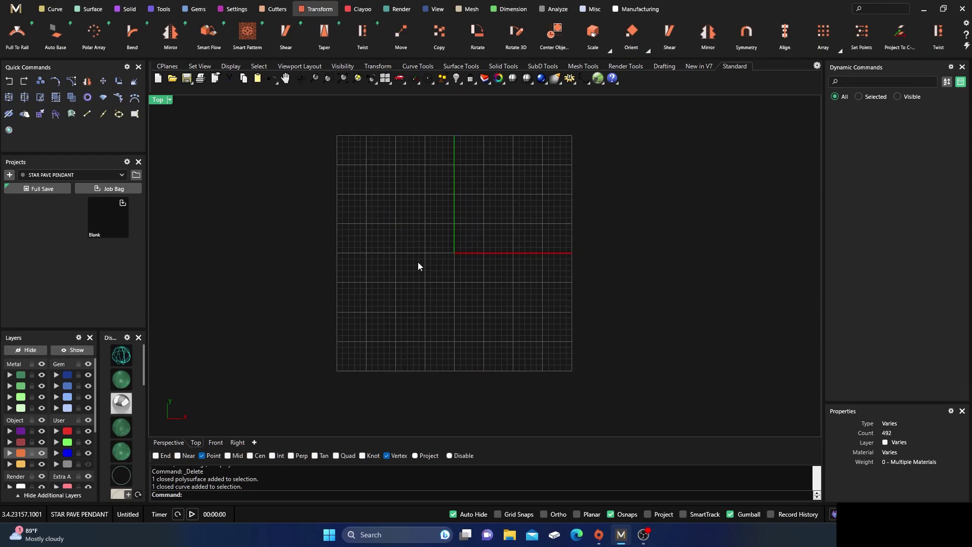
pyautogui.click(88, 464)
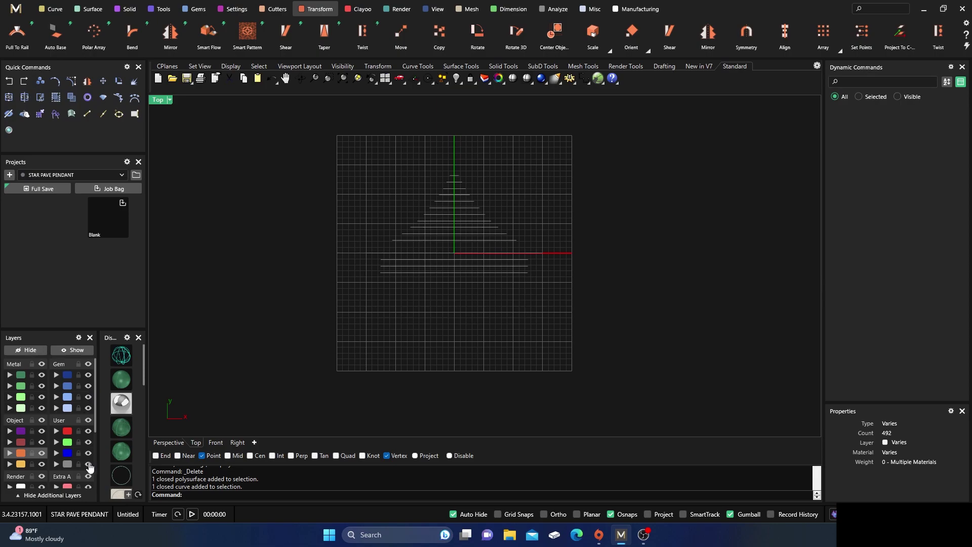
pyautogui.moveTo(350, 290); pyautogui.dragTo(574, 150)
pyautogui.press('Delete')
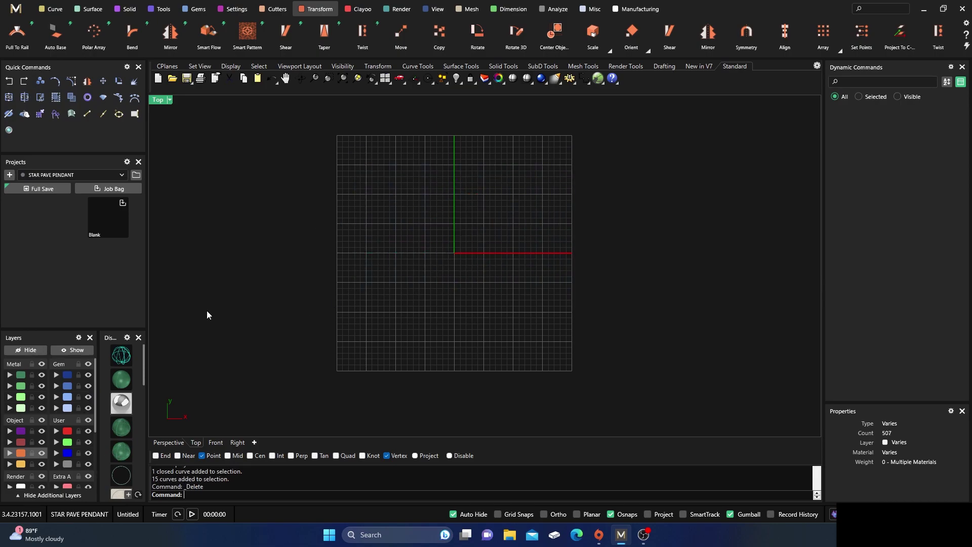
pyautogui.click(64, 352)
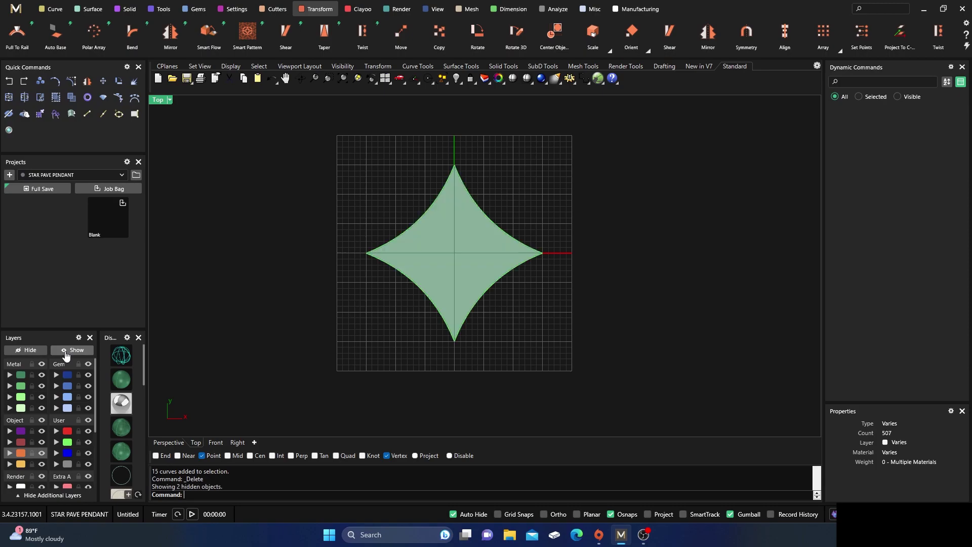
pyautogui.scroll(5, 451, 221)
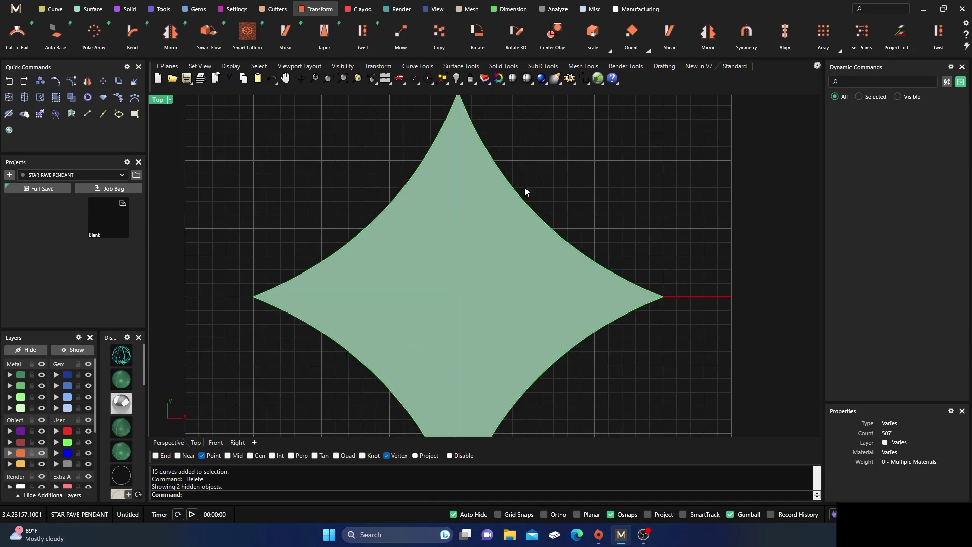
pyautogui.scroll(-3, 509, 227)
pyautogui.moveTo(492, 266); pyautogui.dragTo(458, 298, button='right')
pyautogui.scroll(2, 416, 302)
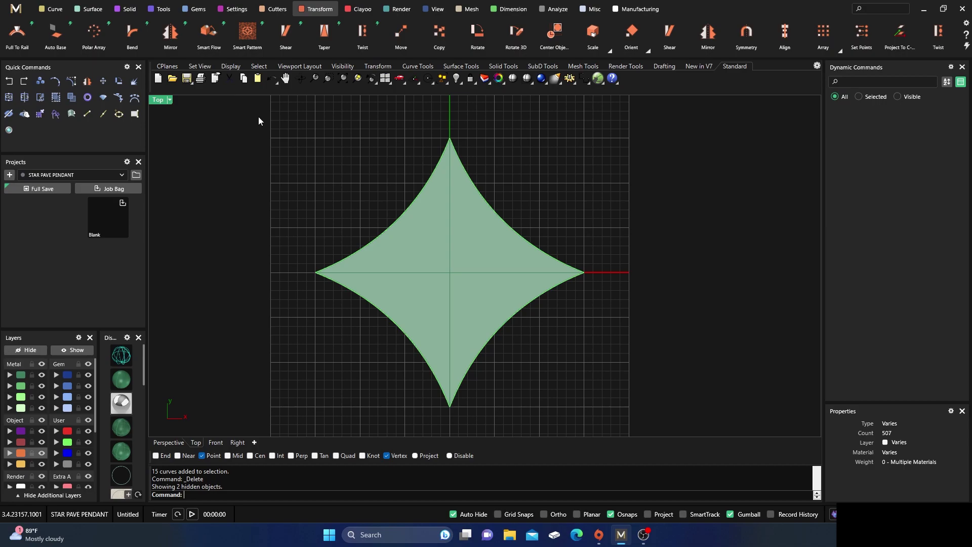
pyautogui.click(195, 12)
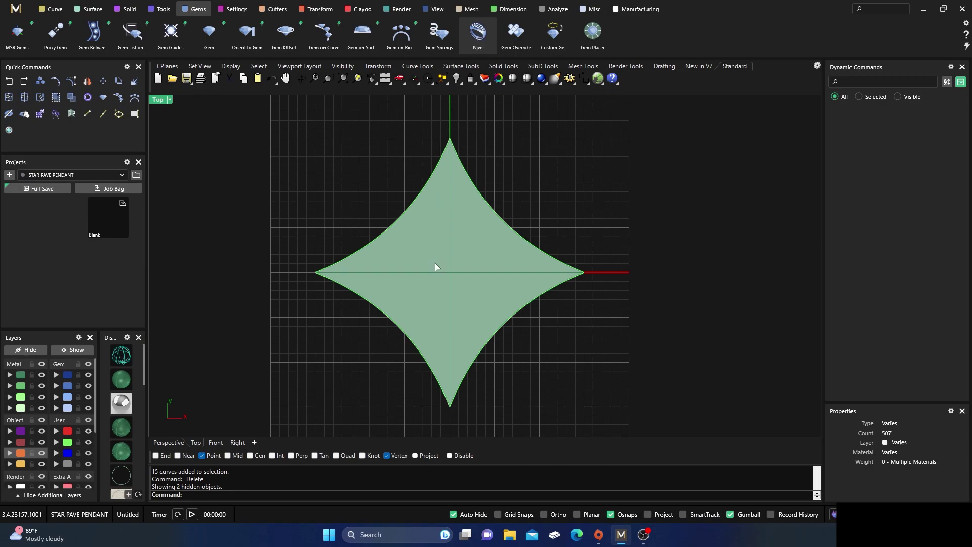
pyautogui.press('Return')
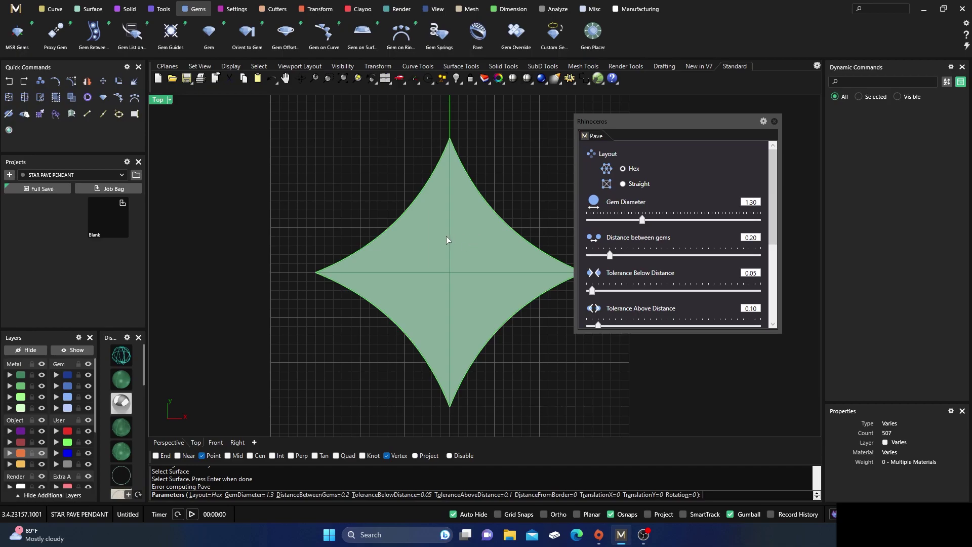
pyautogui.moveTo(364, 343); pyautogui.dragTo(321, 342, button='right')
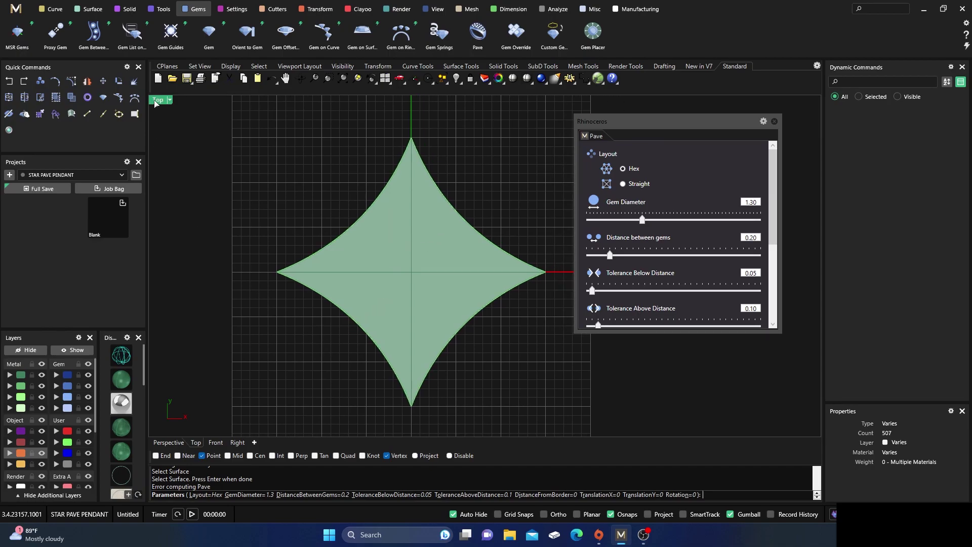
pyautogui.click(168, 443)
pyautogui.moveTo(258, 363); pyautogui.dragTo(278, 268, button='right')
pyautogui.scroll(-2, 306, 195)
pyautogui.moveTo(314, 222); pyautogui.dragTo(315, 284, button='right')
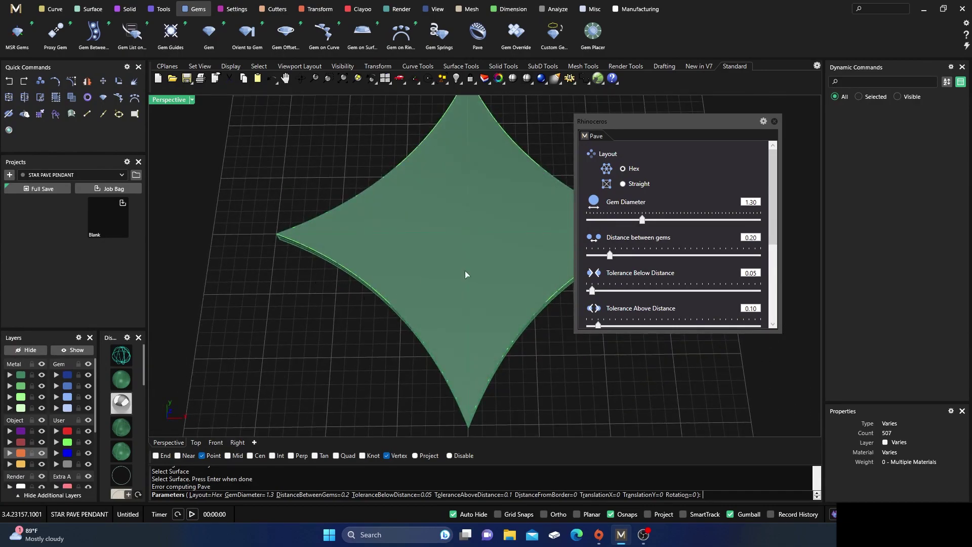
pyautogui.press('Escape')
# Explode the star solid into separate surfaces.
pyautogui.moveTo(519, 319); pyautogui.dragTo(509, 238, button='right')
pyautogui.click(509, 238)
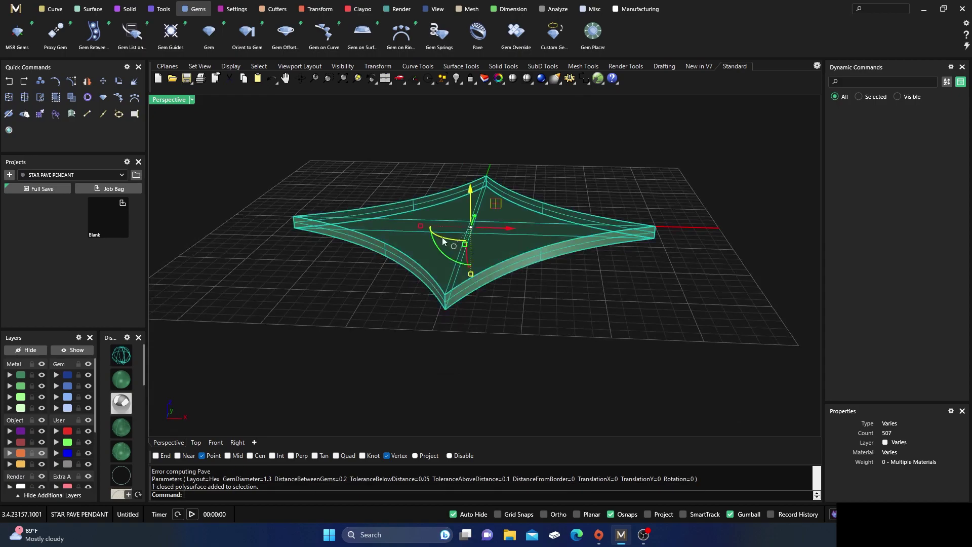
pyautogui.doubleClick(131, 87)
pyautogui.click(336, 263)
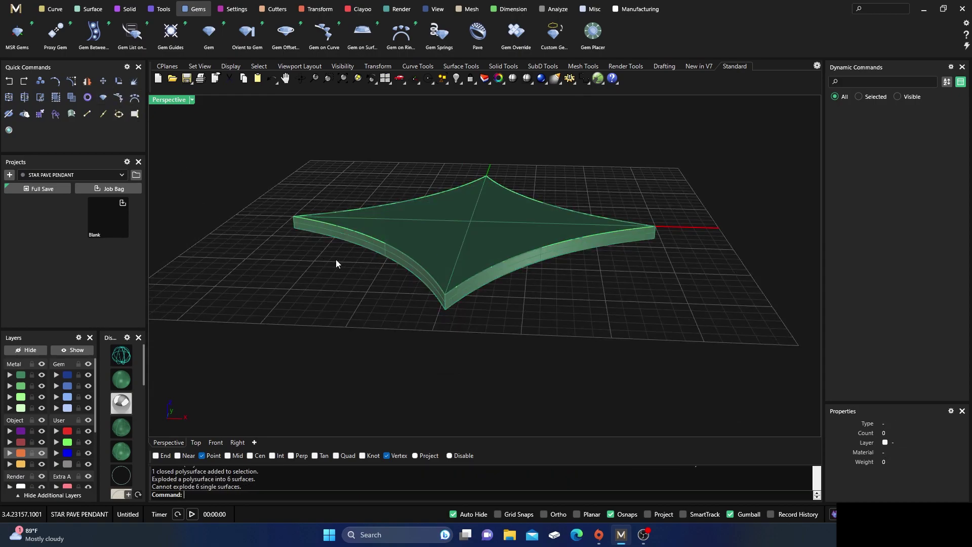
# Delete the star's side and bottom surfaces, keeping only its top face and outline curve.
pyautogui.click(398, 264)
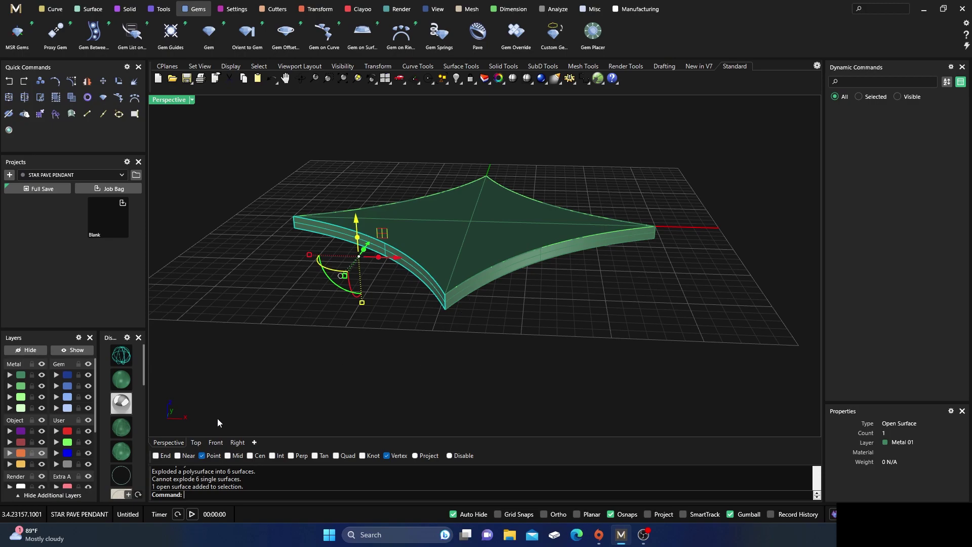
pyautogui.click(237, 443)
pyautogui.moveTo(682, 325); pyautogui.dragTo(304, 278)
pyautogui.moveTo(293, 273); pyautogui.dragTo(293, 273)
pyautogui.press('Delete')
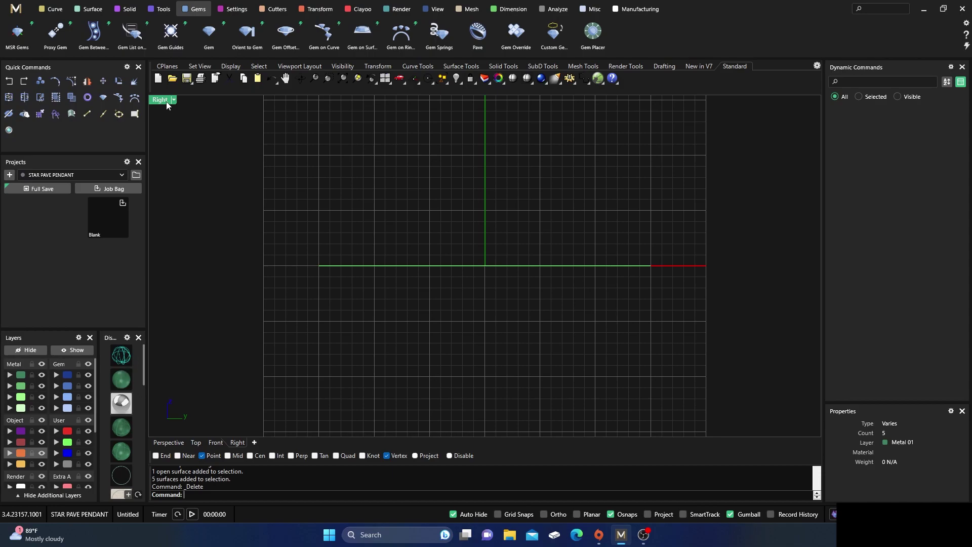
pyautogui.click(169, 442)
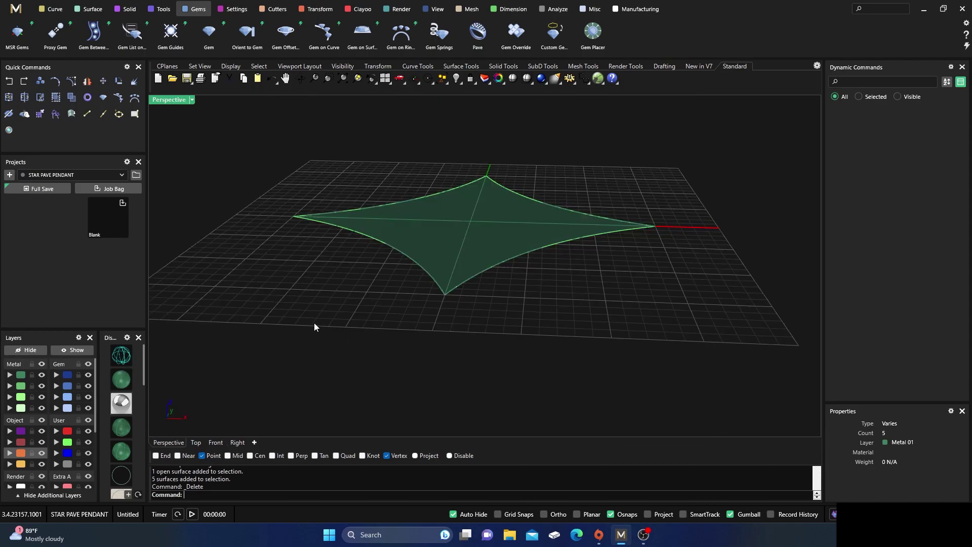
# Run Pave on the star's top surface to preview a hex layout of 1.30 mm gems.
pyautogui.moveTo(314, 326); pyautogui.dragTo(364, 351, button='right')
pyautogui.moveTo(566, 376); pyautogui.dragTo(382, 378, button='right')
pyautogui.click(475, 38)
pyautogui.click(420, 278)
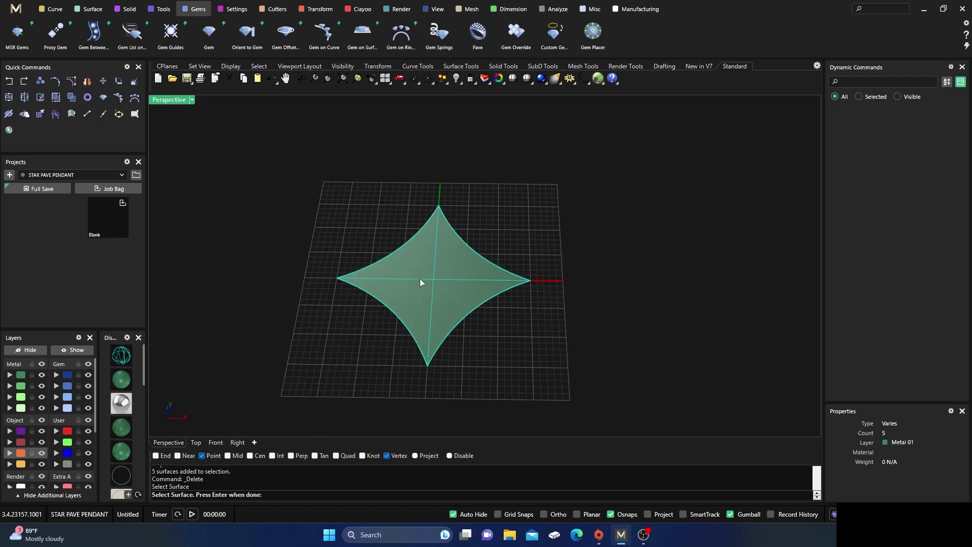
pyautogui.rightClick(420, 279)
pyautogui.scroll(7, 424, 270)
pyautogui.moveTo(344, 192); pyautogui.dragTo(335, 246, button='right')
pyautogui.scroll(6, 374, 245)
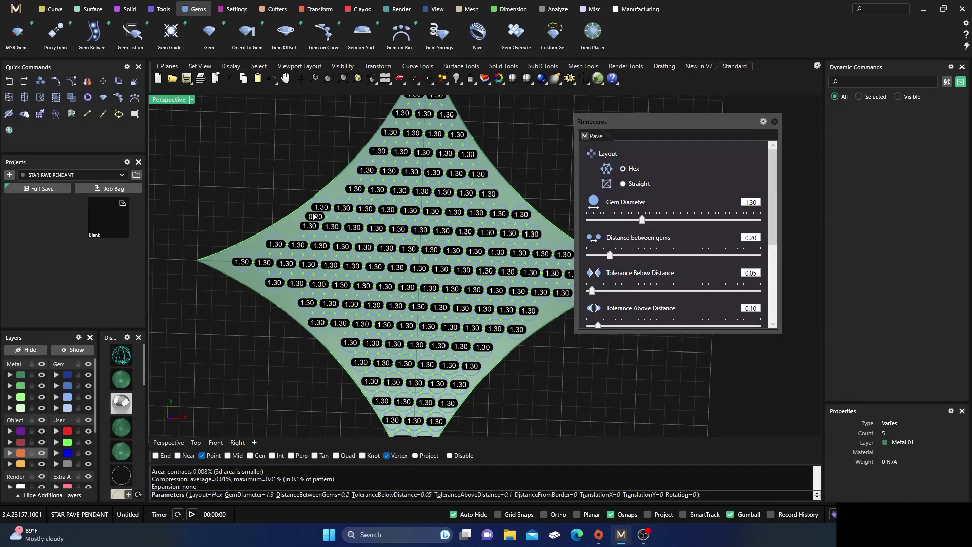
pyautogui.scroll(-2, 365, 275)
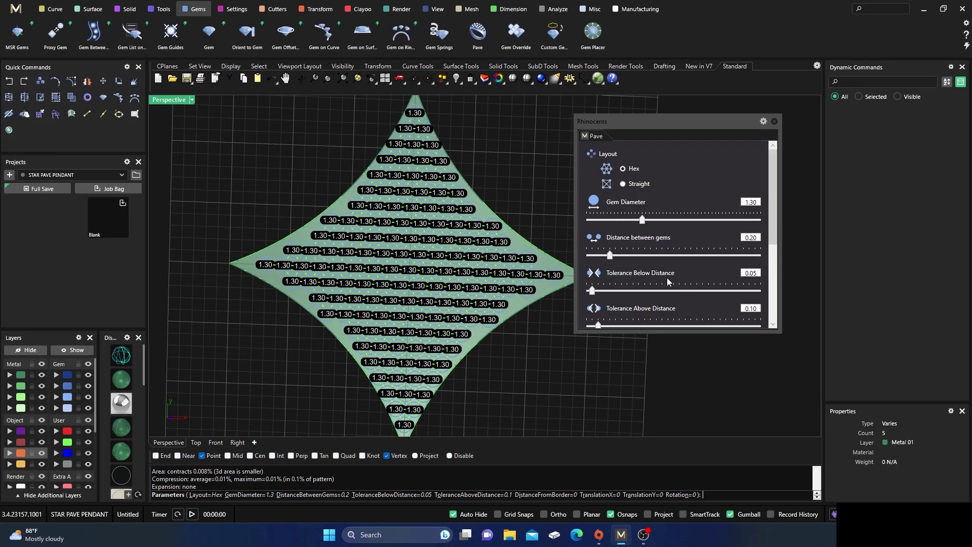
# Set the pavé's Tolerance Below Distance to 0.20.
pyautogui.moveTo(757, 272); pyautogui.dragTo(751, 273)
pyautogui.doubleClick(754, 274)
pyautogui.write('2')
pyautogui.press('Return')
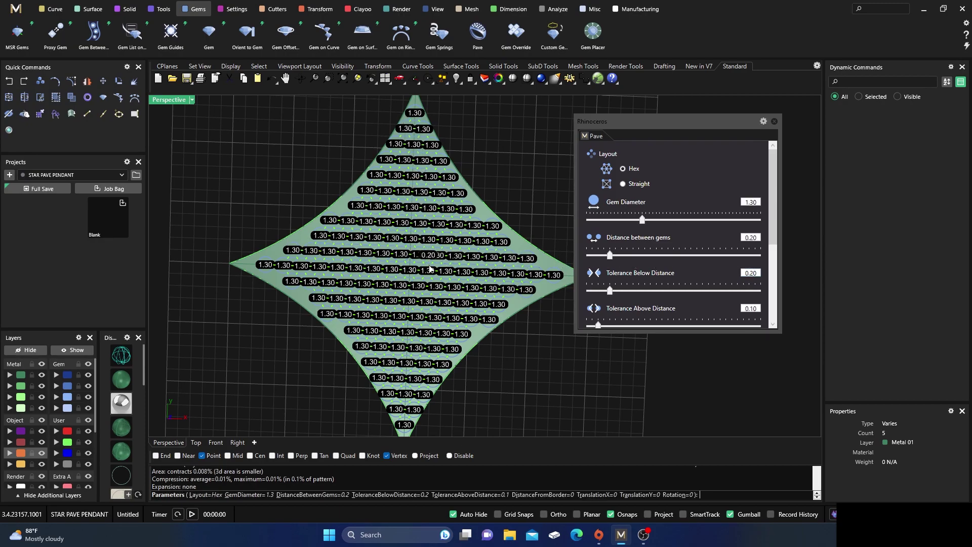
pyautogui.scroll(5, 407, 361)
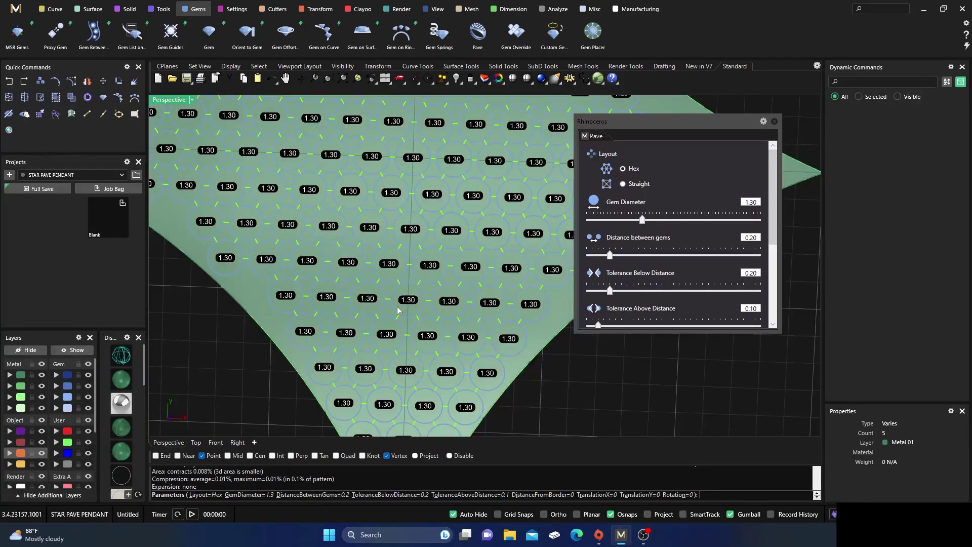
pyautogui.scroll(-5, 382, 317)
pyautogui.scroll(5, 387, 171)
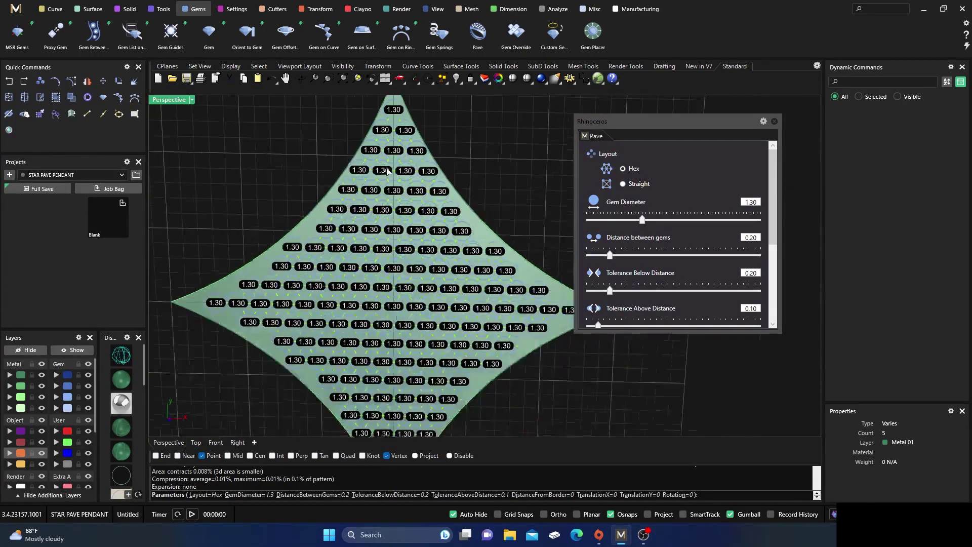
pyautogui.scroll(-4, 401, 158)
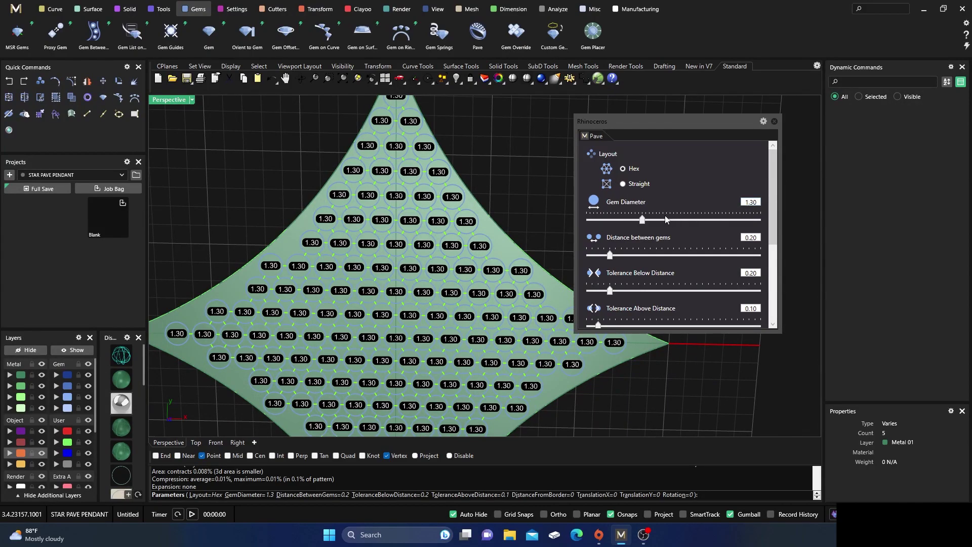
# Set the pavé's Distance from Border to -0.55 so gems can extend past the star's edges.
pyautogui.scroll(-3, 658, 218)
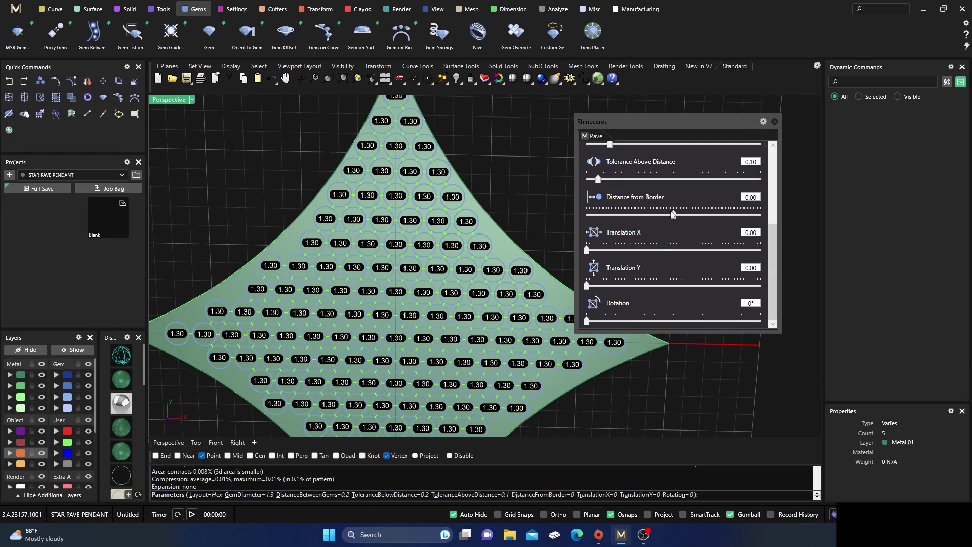
pyautogui.moveTo(666, 218); pyautogui.dragTo(664, 218)
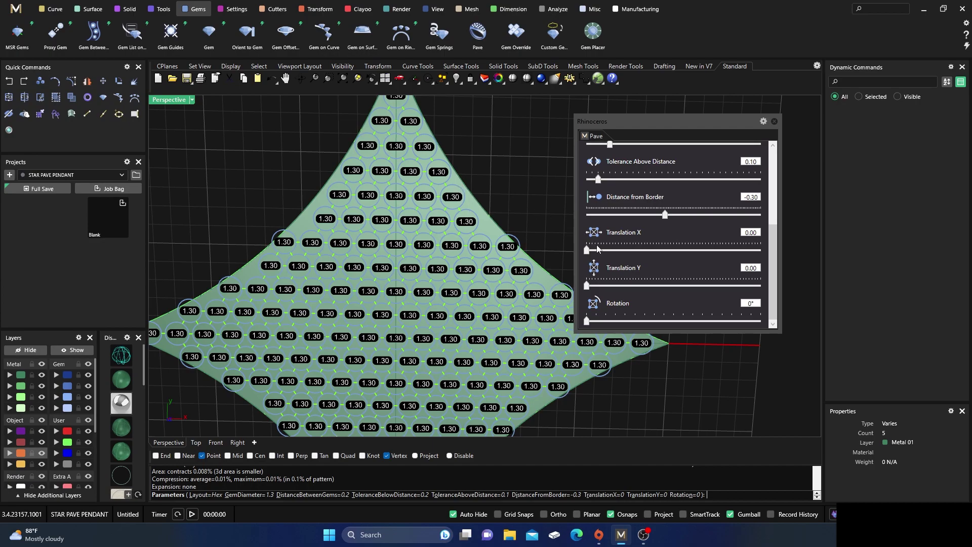
pyautogui.moveTo(666, 217); pyautogui.dragTo(663, 218)
pyautogui.scroll(-4, 480, 195)
pyautogui.moveTo(516, 207); pyautogui.dragTo(512, 196, button='right')
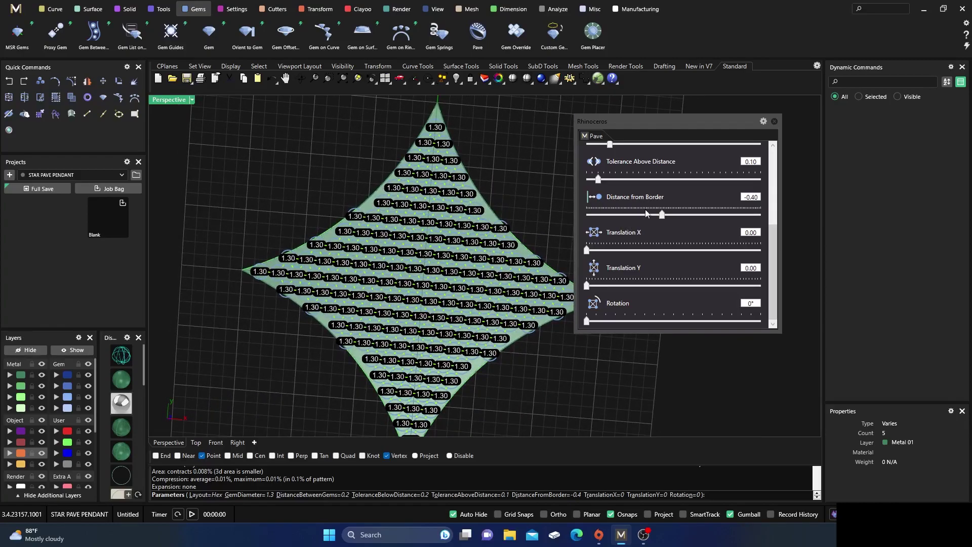
pyautogui.moveTo(662, 217); pyautogui.dragTo(657, 217)
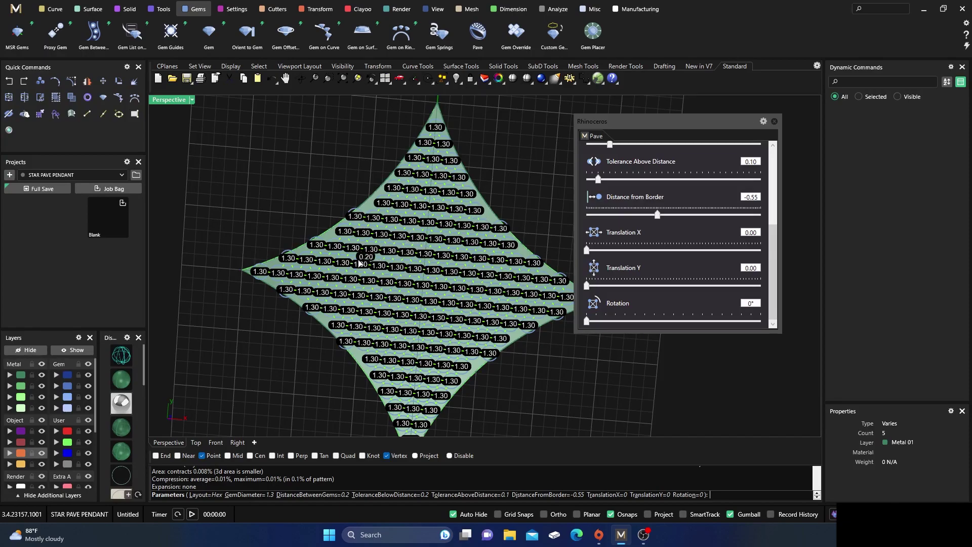
# Examine how the previewed gems sit along the star's edges and tips in perspective and top views.
pyautogui.scroll(4, 347, 264)
pyautogui.scroll(-4, 325, 260)
pyautogui.moveTo(324, 259); pyautogui.dragTo(331, 260, button='right')
pyautogui.scroll(-4, 331, 258)
pyautogui.scroll(4, 360, 315)
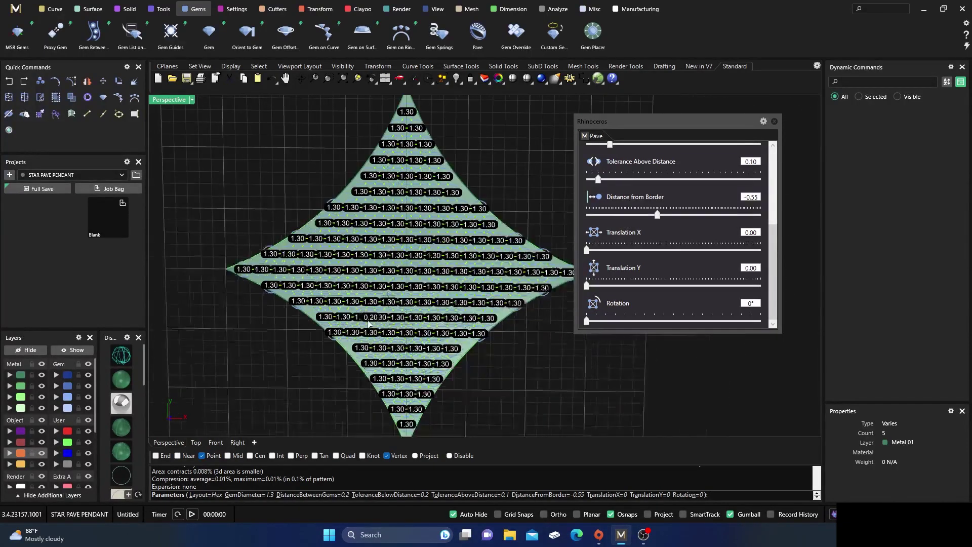
pyautogui.moveTo(456, 193); pyautogui.dragTo(454, 197, button='right')
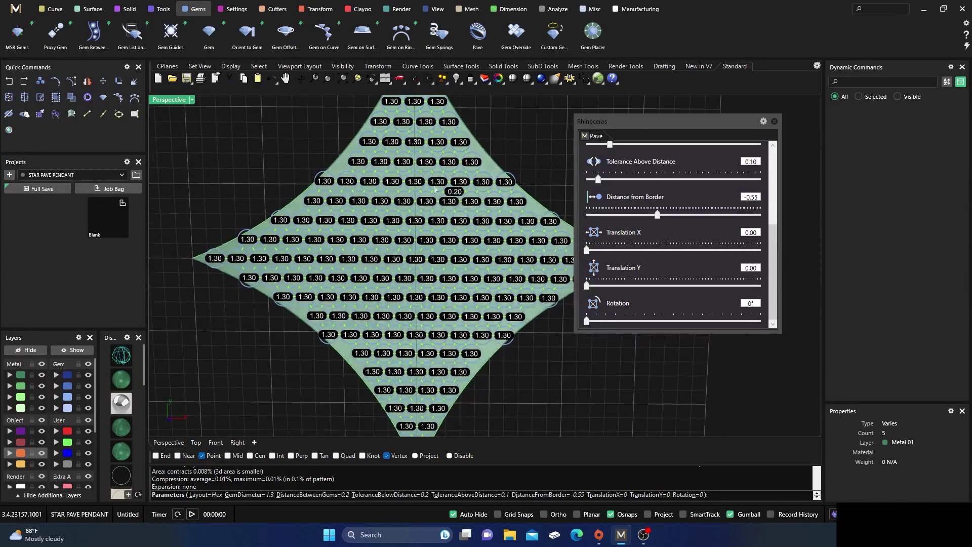
pyautogui.doubleClick(166, 99)
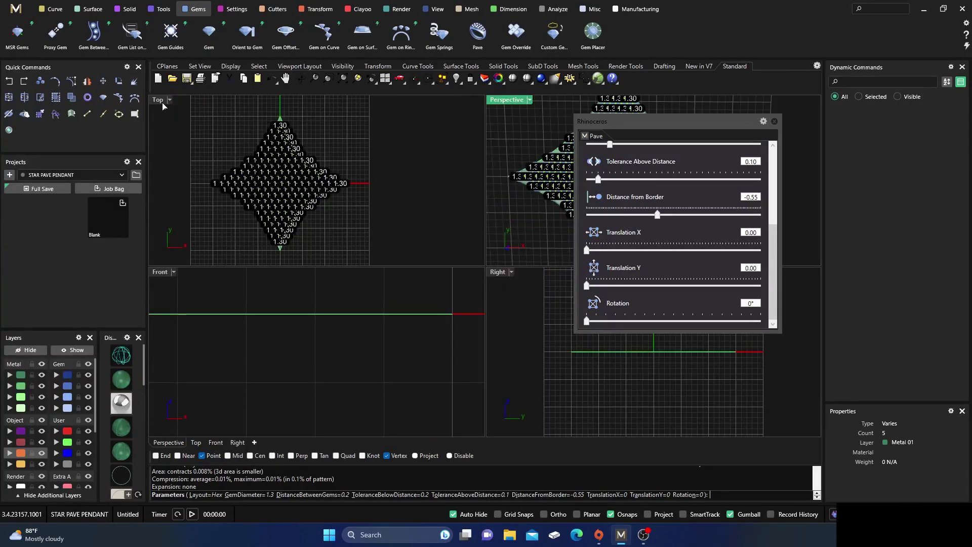
pyautogui.doubleClick(161, 101)
pyautogui.scroll(3, 385, 264)
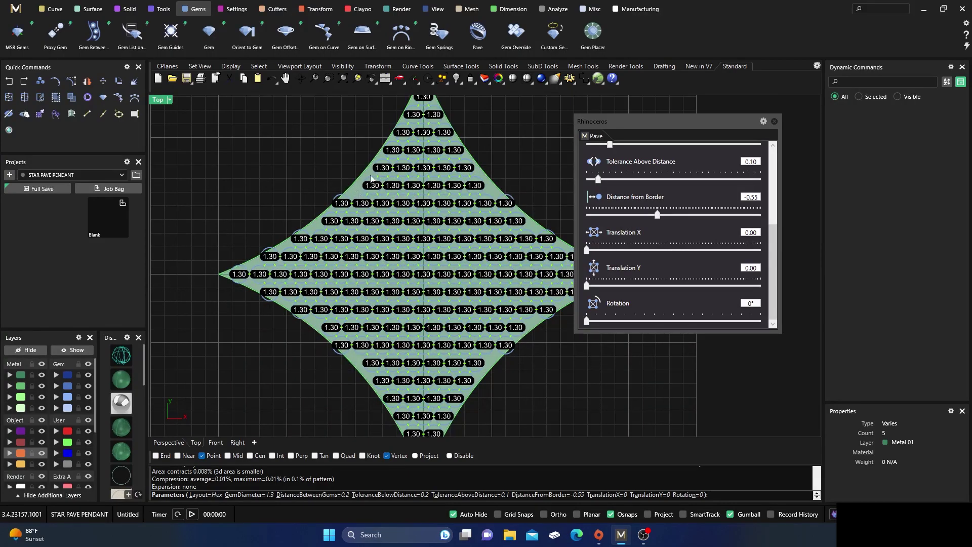
pyautogui.scroll(3, 360, 196)
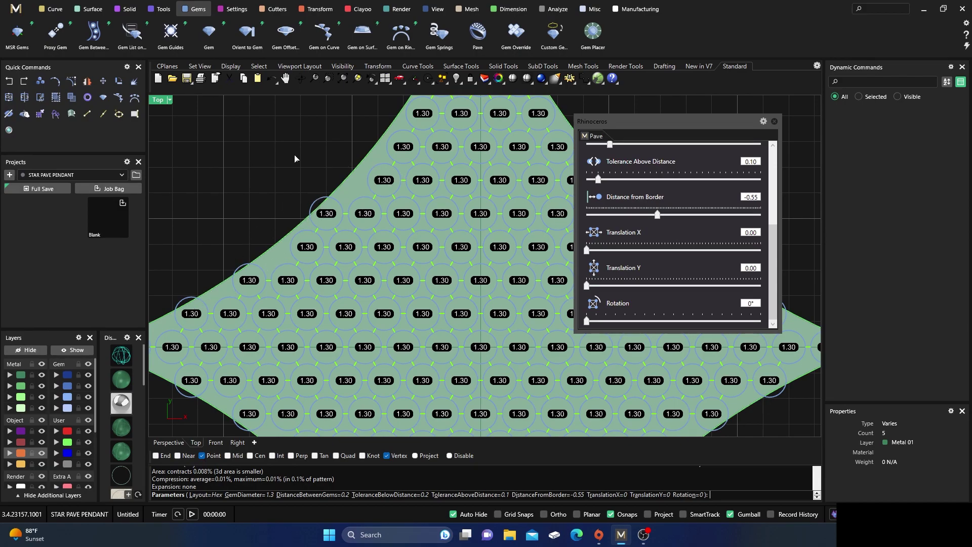
# Accept the pavé layout to create the gems on the star surface.
pyautogui.press('Return')
pyautogui.scroll(-4, 406, 223)
pyautogui.moveTo(411, 217); pyautogui.dragTo(390, 241, button='right')
pyautogui.scroll(2, 418, 184)
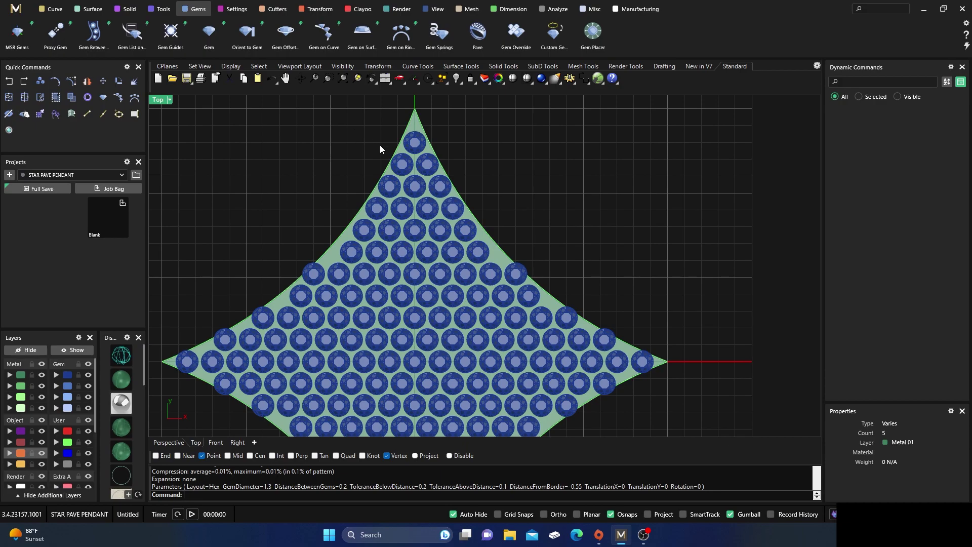
# Start Gem Springs on all the pavé gems, using the star's top face as their surface.
pyautogui.click(439, 34)
pyautogui.click(414, 143)
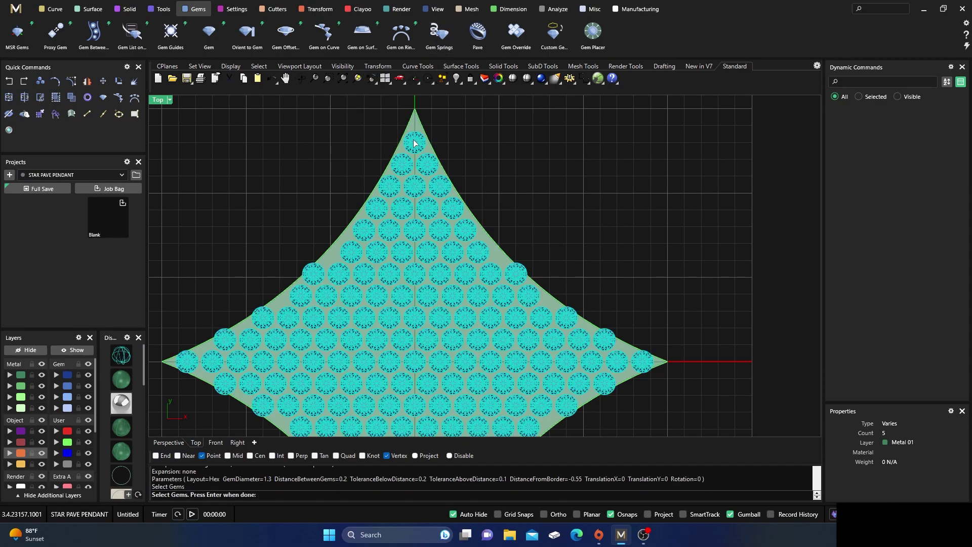
pyautogui.press('Return')
pyautogui.press('Return')
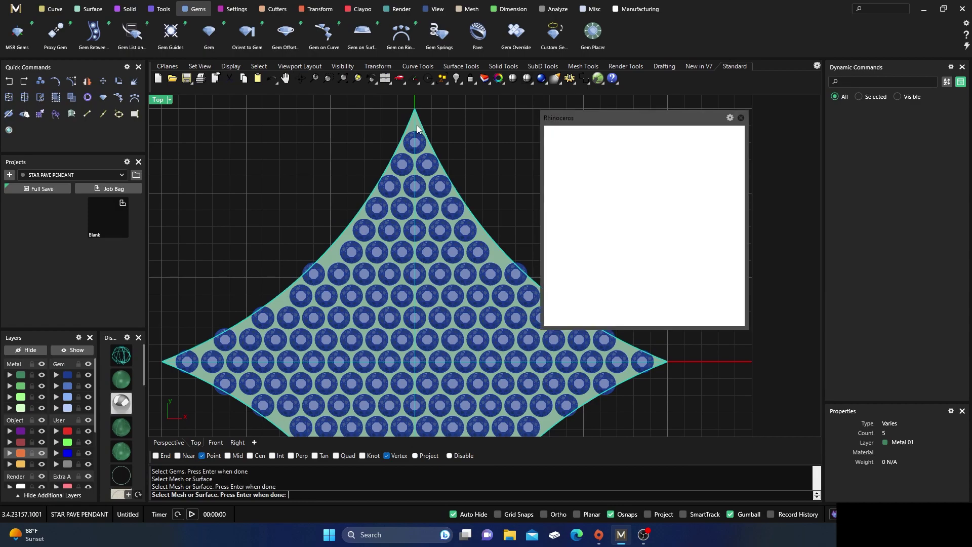
pyautogui.moveTo(614, 119); pyautogui.dragTo(671, 118)
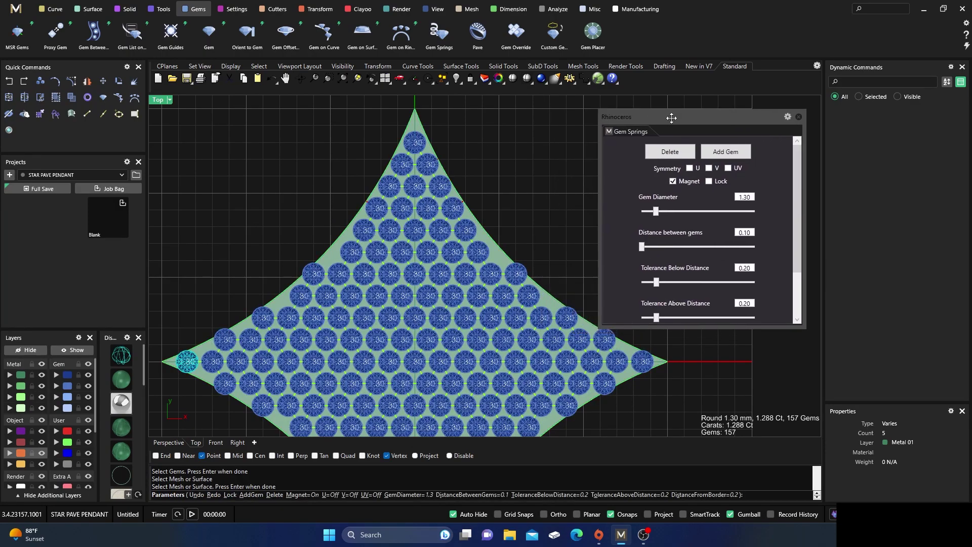
pyautogui.moveTo(546, 156); pyautogui.dragTo(523, 149, button='right')
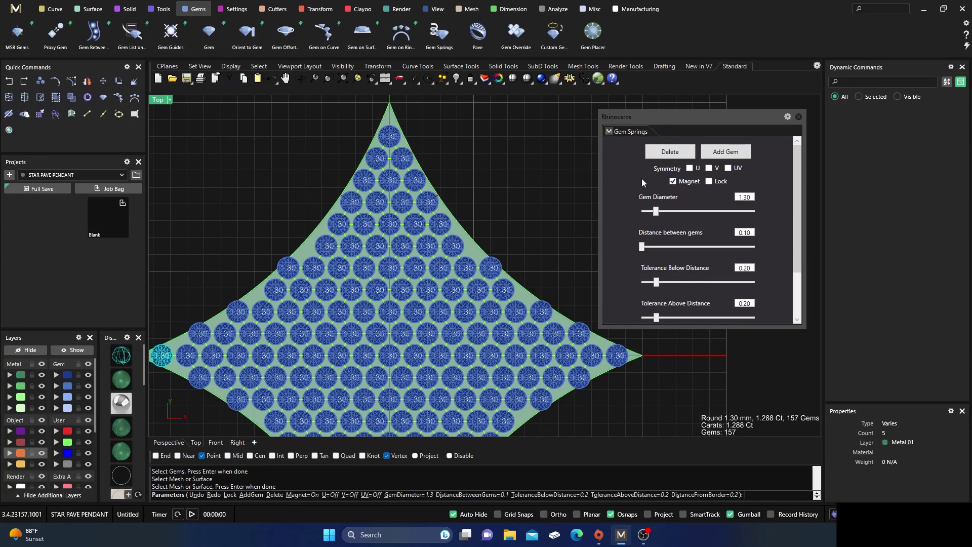
# Try to shift the right gem of the second row from the star's top tip inward, and undo the move.
pyautogui.click(402, 158)
pyautogui.scroll(5, 430, 129)
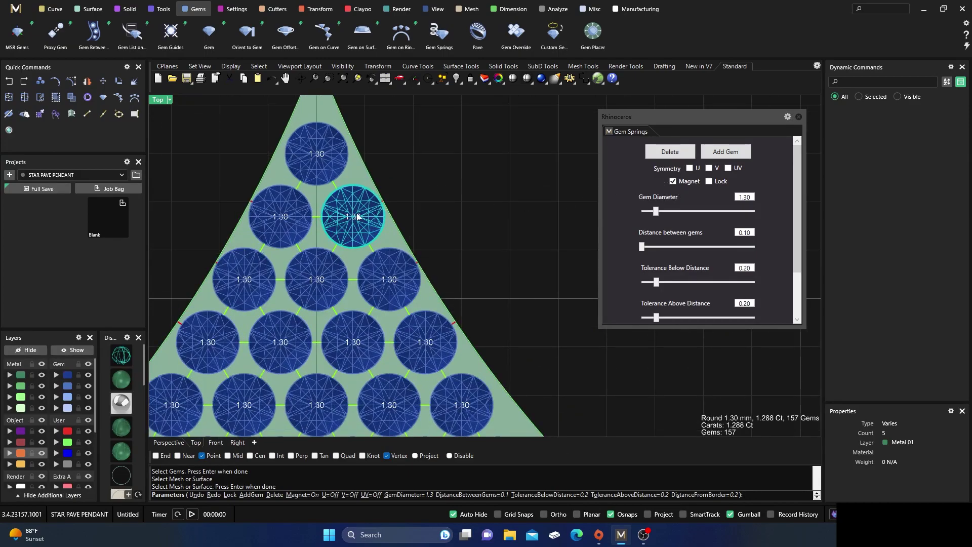
pyautogui.moveTo(345, 212); pyautogui.dragTo(314, 244)
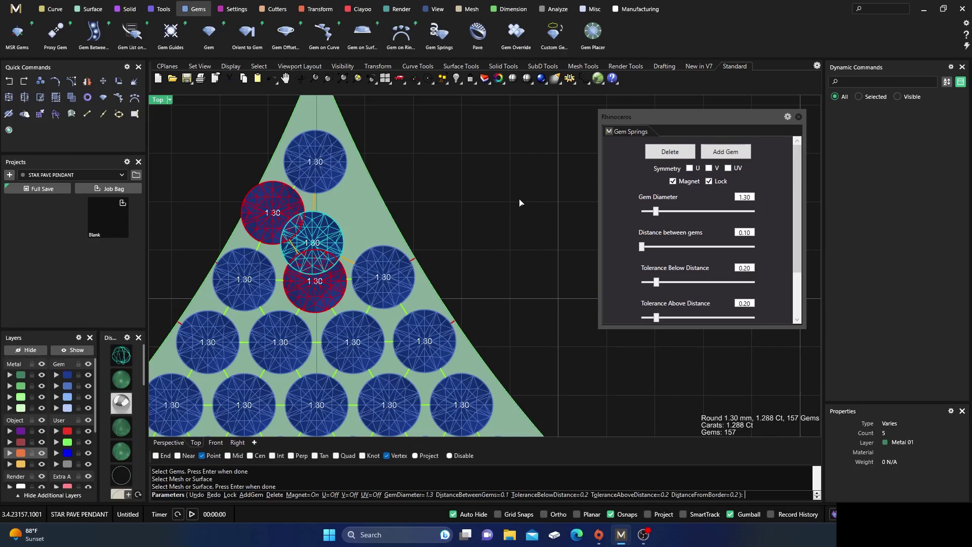
pyautogui.click(197, 495)
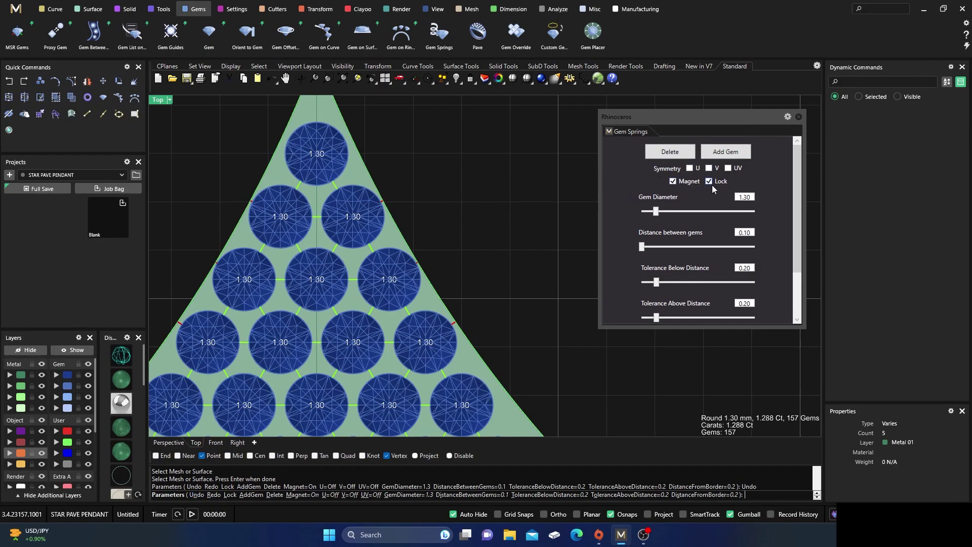
# Turn off Magnet for the gem springs and shift the right gem of the top tip's second row slightly downward.
pyautogui.click(673, 182)
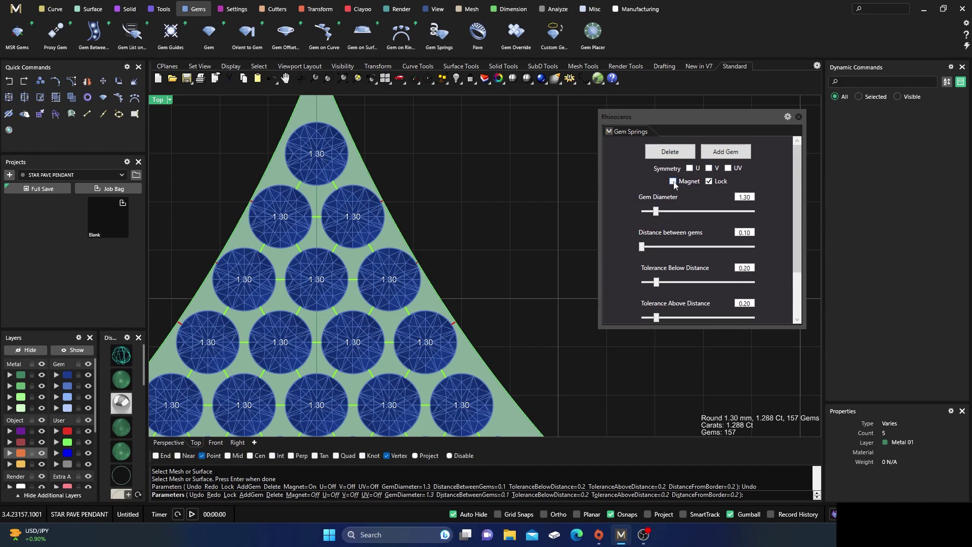
pyautogui.click(673, 181)
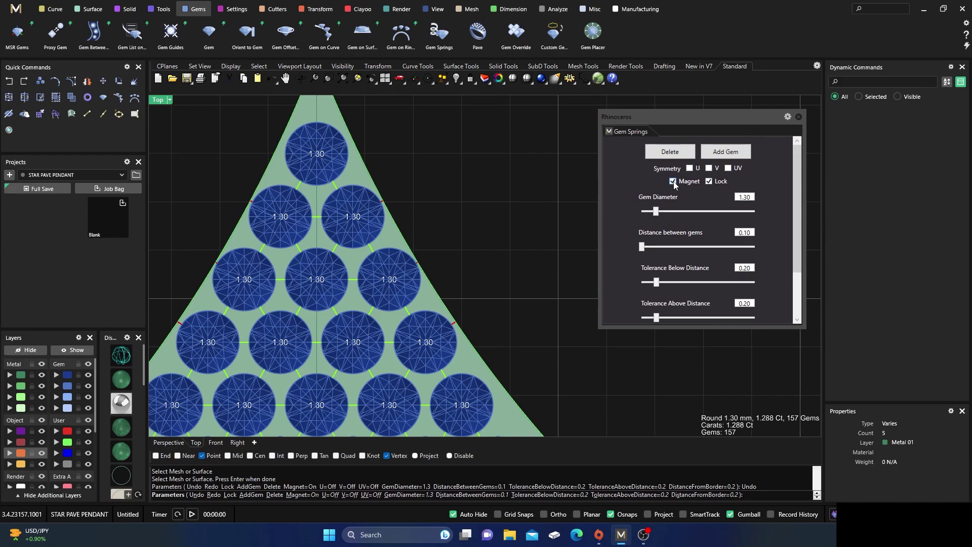
pyautogui.click(673, 182)
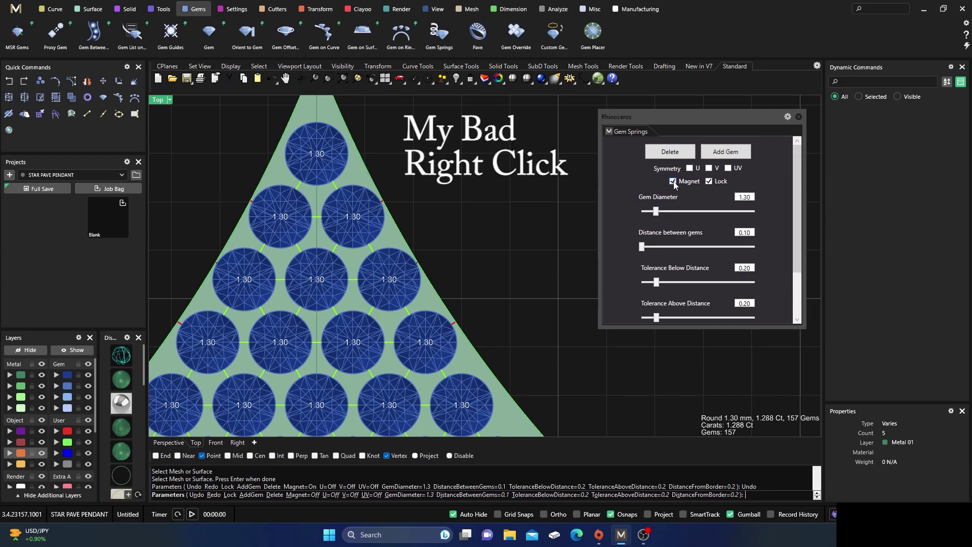
pyautogui.click(708, 182)
pyautogui.moveTo(355, 214)
pyautogui.mouseDown()
pyautogui.moveTo(313, 270)
pyautogui.moveTo(372, 279)
pyautogui.moveTo(367, 228)
pyautogui.moveTo(338, 178)
pyautogui.moveTo(294, 215)
pyautogui.moveTo(327, 230)
pyautogui.moveTo(337, 215)
pyautogui.moveTo(353, 216)
pyautogui.moveTo(354, 247)
pyautogui.moveTo(361, 225)
pyautogui.moveTo(369, 246)
pyautogui.moveTo(353, 226)
pyautogui.mouseUp()
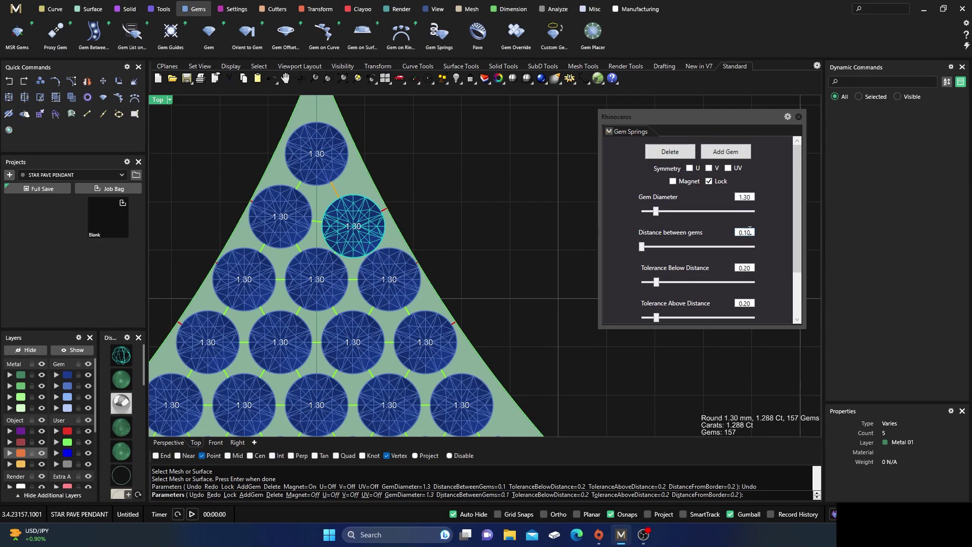
# Set the distance between gems to 0.20 and move the right second-row gem back up and slightly inward.
pyautogui.write('20')
pyautogui.moveTo(351, 229)
pyautogui.mouseDown()
pyautogui.moveTo(349, 216)
pyautogui.moveTo(359, 223)
pyautogui.mouseUp()
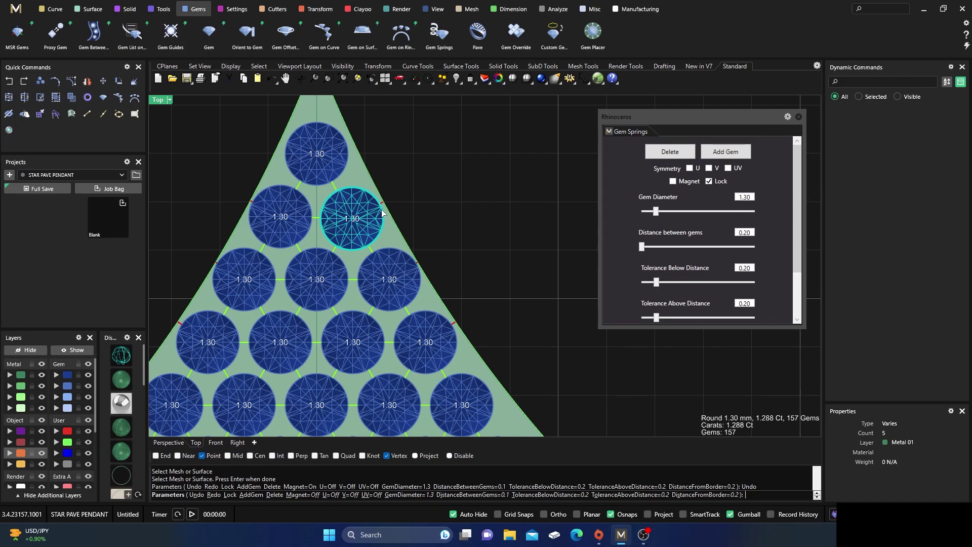
pyautogui.scroll(3, 382, 213)
pyautogui.moveTo(348, 218); pyautogui.dragTo(341, 216)
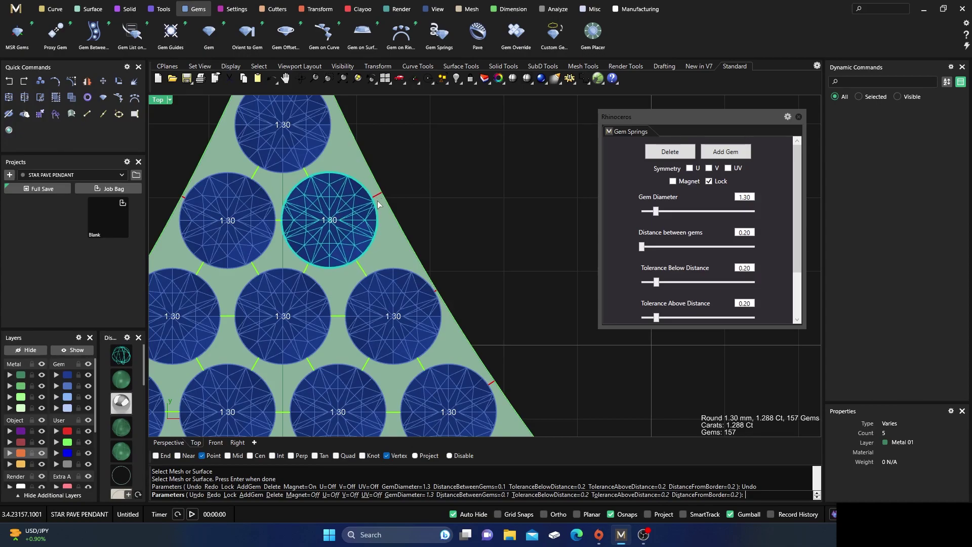
# Set the diameter of both gems in the top tip's second row to 1.20 mm.
pyautogui.scroll(-5, 402, 246)
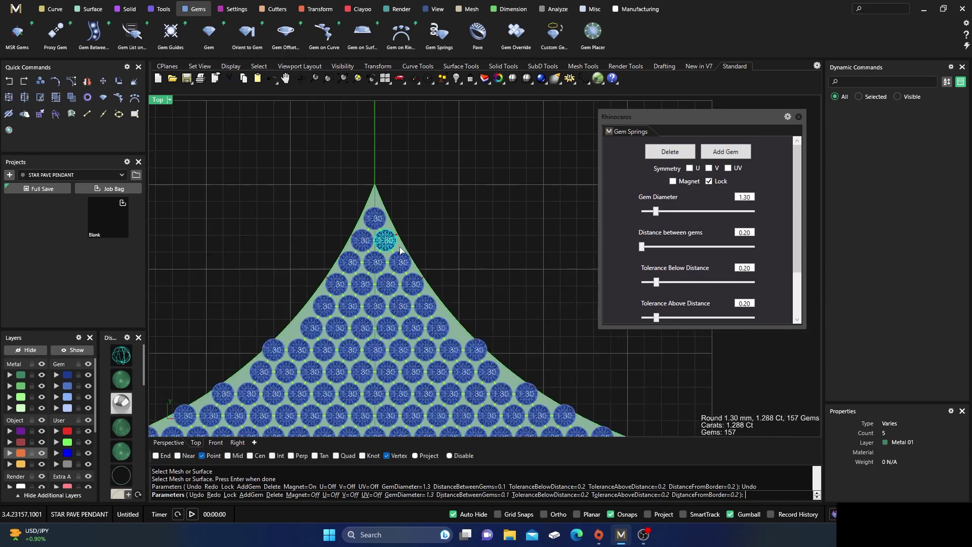
pyautogui.scroll(5, 464, 332)
pyautogui.moveTo(444, 202); pyautogui.dragTo(509, 245, button='right')
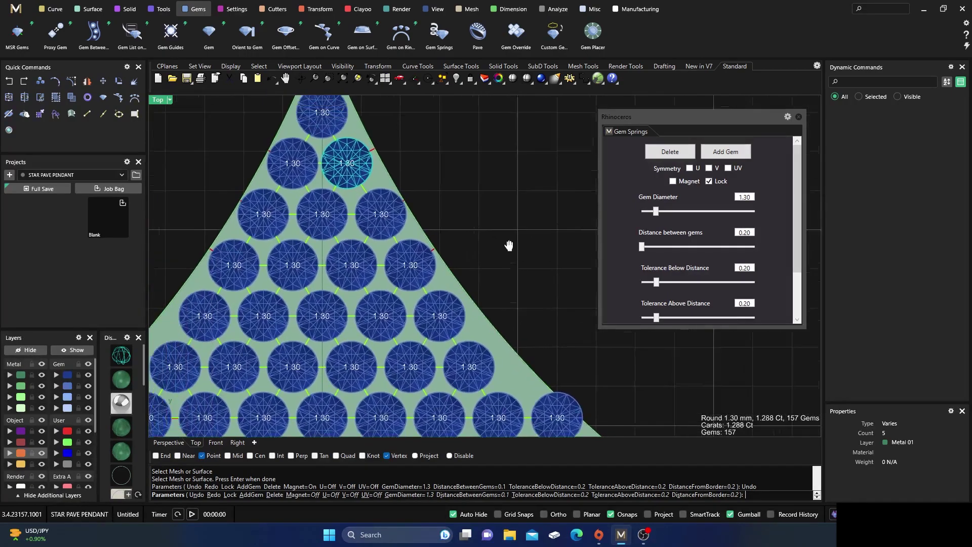
pyautogui.scroll(4, 369, 169)
pyautogui.moveTo(426, 174); pyautogui.dragTo(457, 183, button='right')
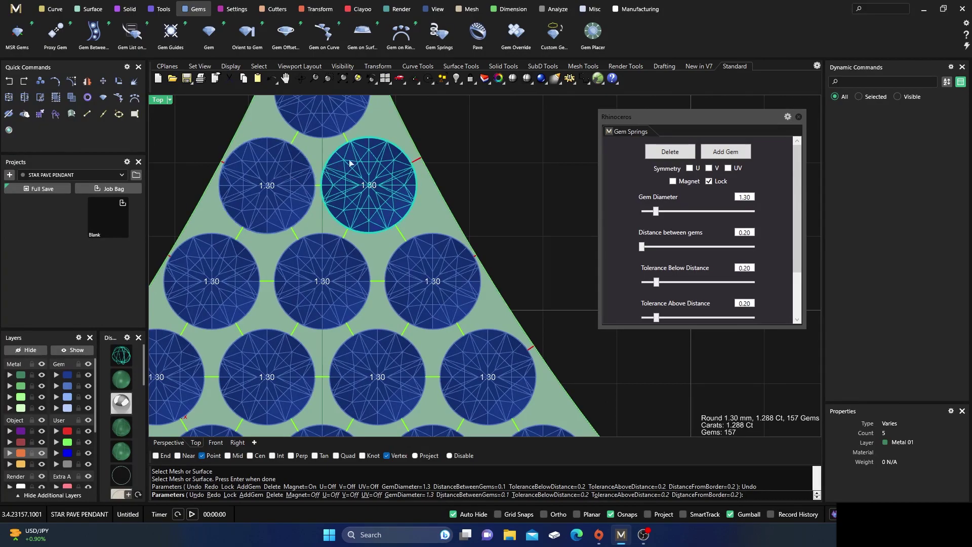
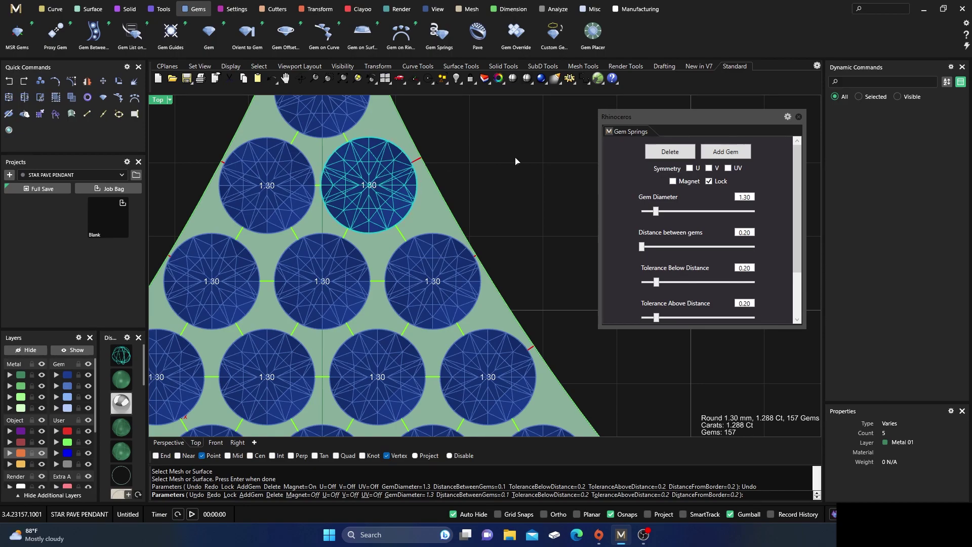
pyautogui.click(747, 197)
pyautogui.write('1.20')
pyautogui.press('Return')
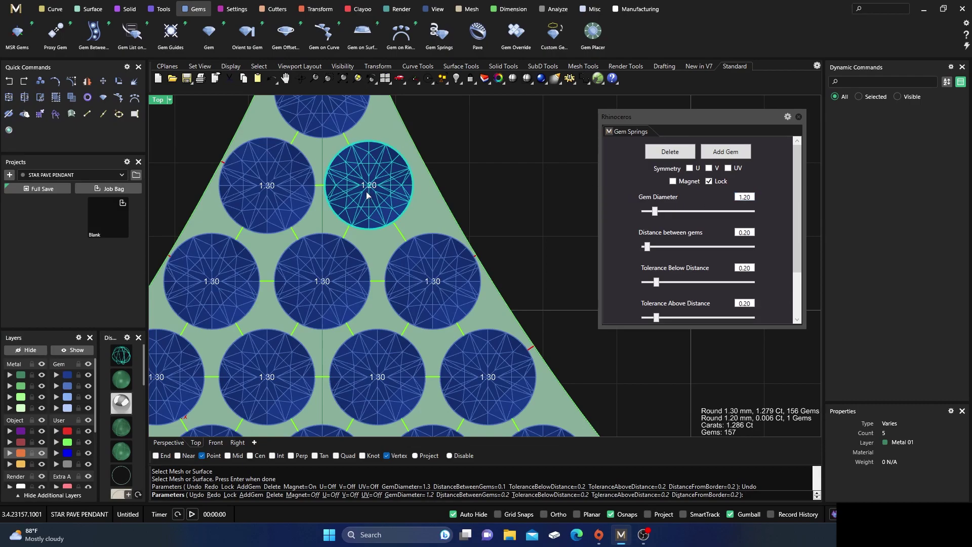
pyautogui.click(283, 187)
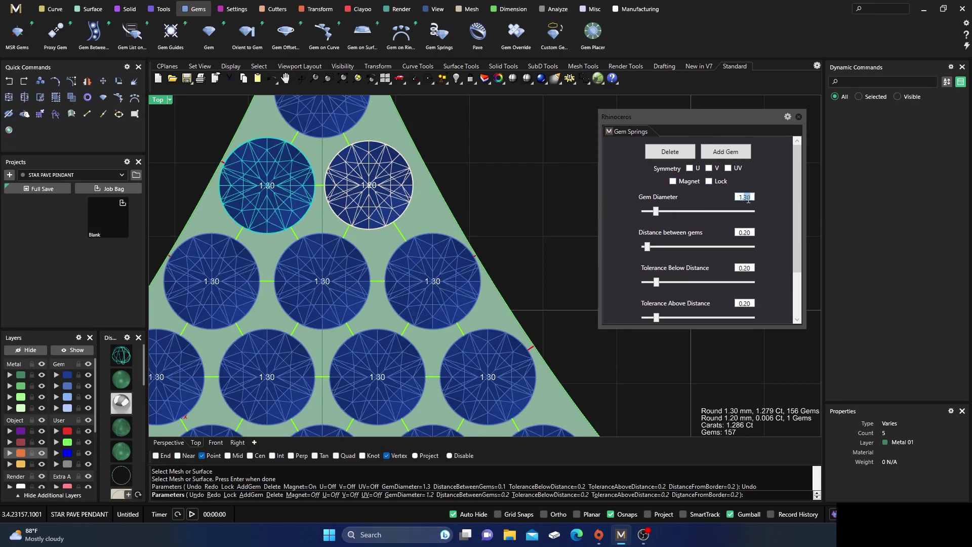
pyautogui.write('1.2')
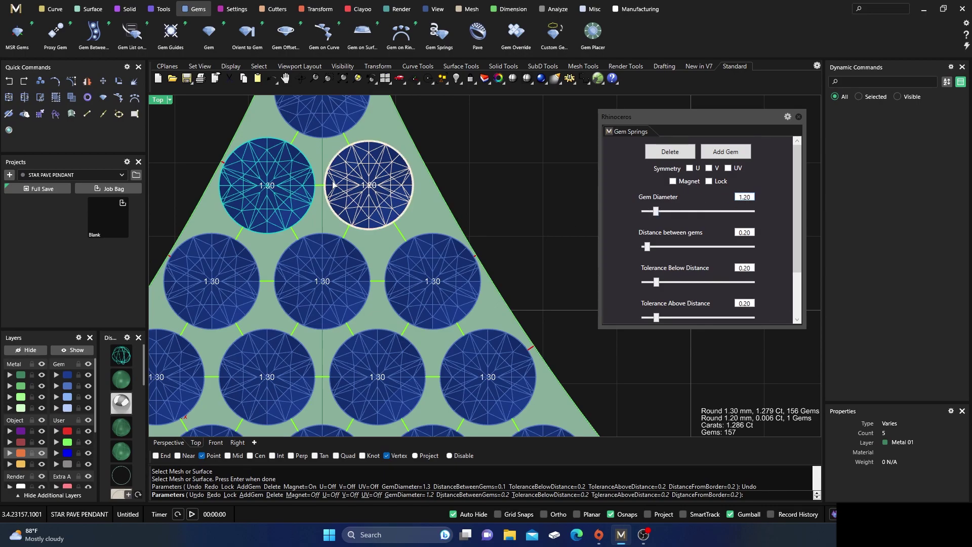
pyautogui.click(303, 179)
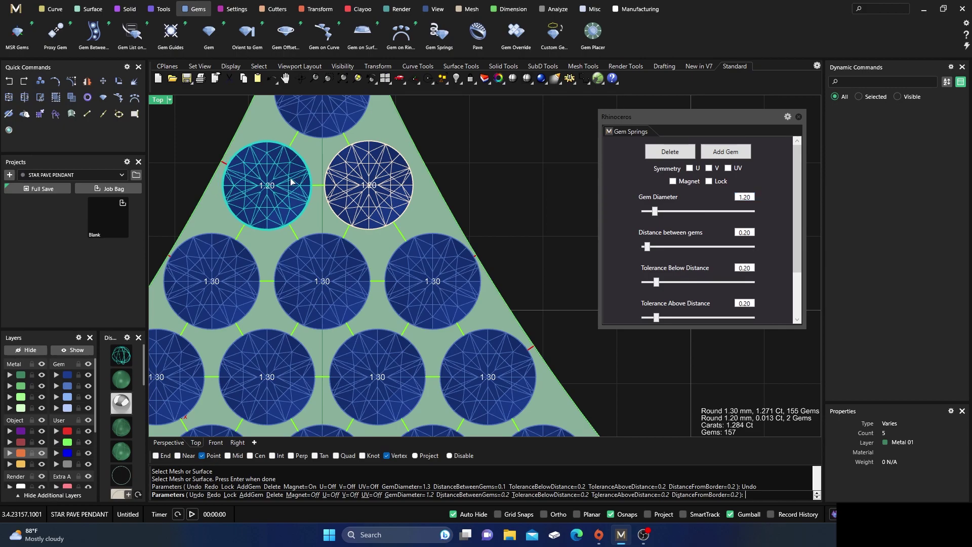
# Move the two 1.20 mm second-row gems slightly inward and upward, closer to each other and away from the star's edges.
pyautogui.click(371, 186)
pyautogui.moveTo(371, 185); pyautogui.dragTo(365, 183)
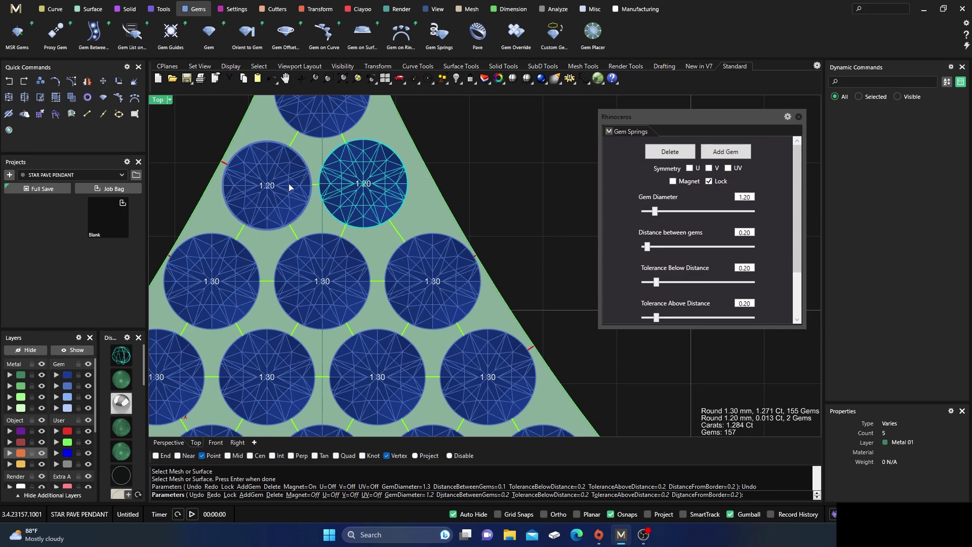
pyautogui.click(276, 187)
pyautogui.moveTo(267, 187); pyautogui.dragTo(270, 180)
pyautogui.click(346, 186)
pyautogui.click(286, 185)
pyautogui.moveTo(287, 185); pyautogui.dragTo(289, 186)
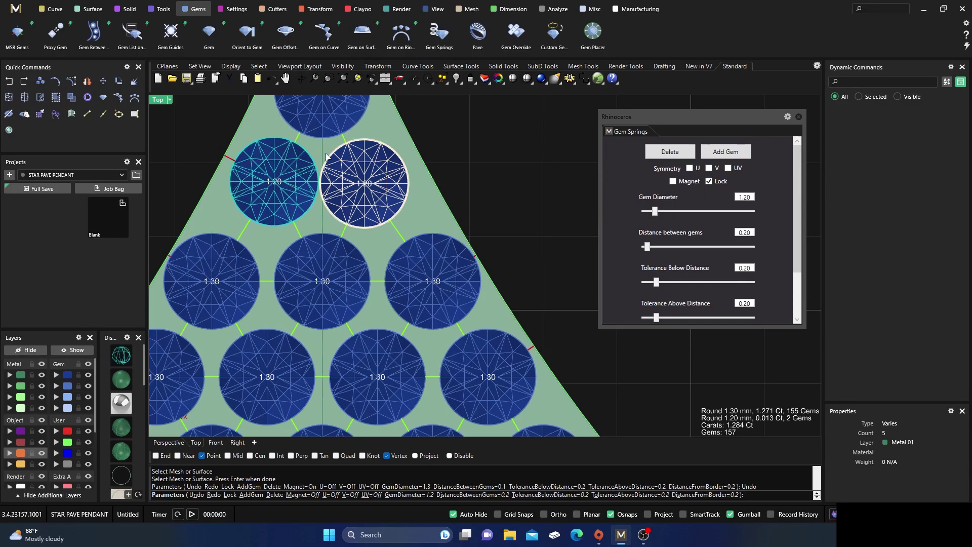
# Set the diameter of the two outer gems in the top tip's third row to 1.20 mm.
pyautogui.scroll(-4, 328, 157)
pyautogui.scroll(-3, 341, 167)
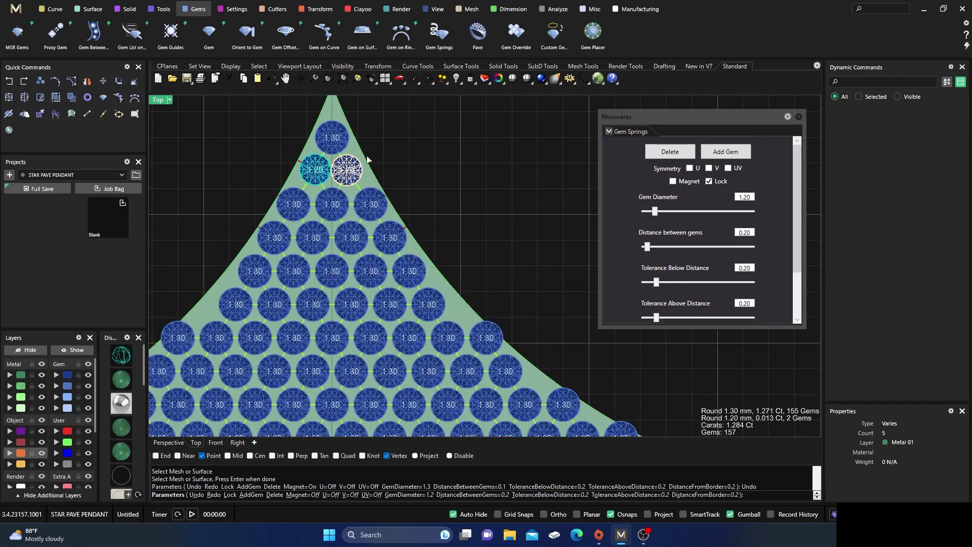
pyautogui.scroll(1, 310, 238)
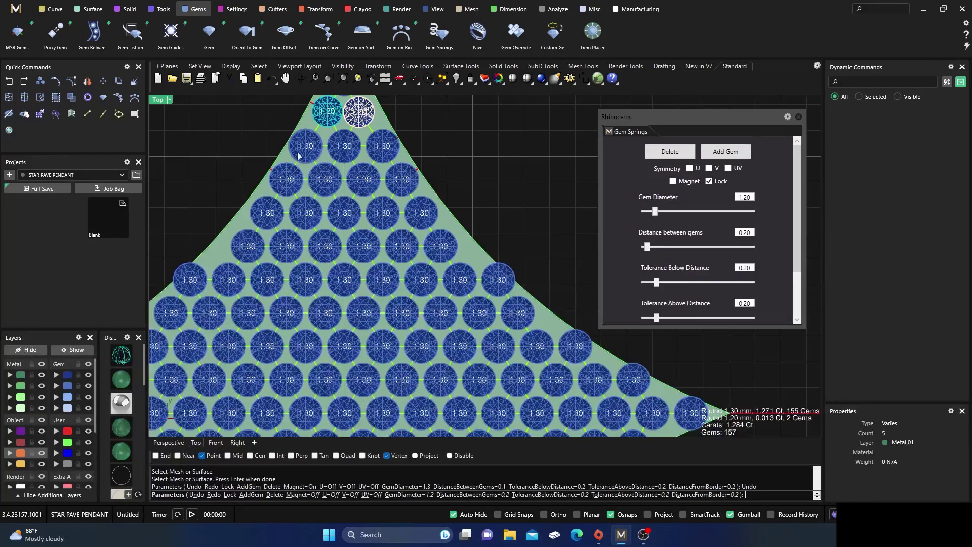
pyautogui.scroll(2, 311, 132)
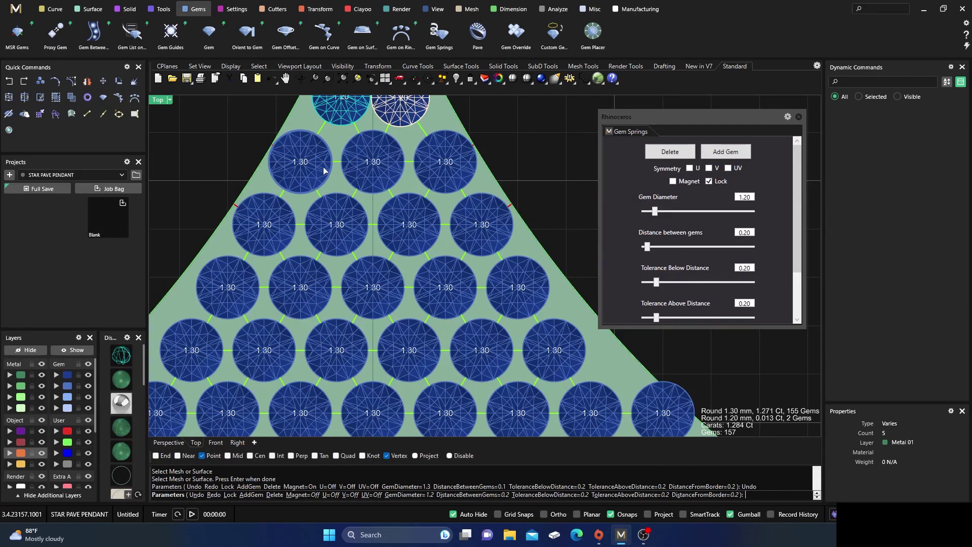
pyautogui.click(445, 162)
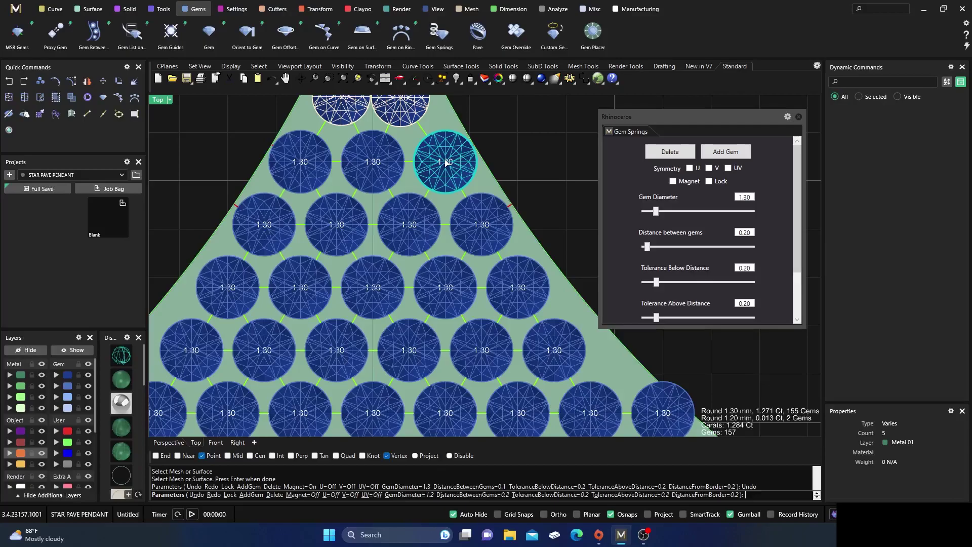
pyautogui.doubleClick(748, 199)
pyautogui.write('2')
pyautogui.press('Return')
pyautogui.click(301, 162)
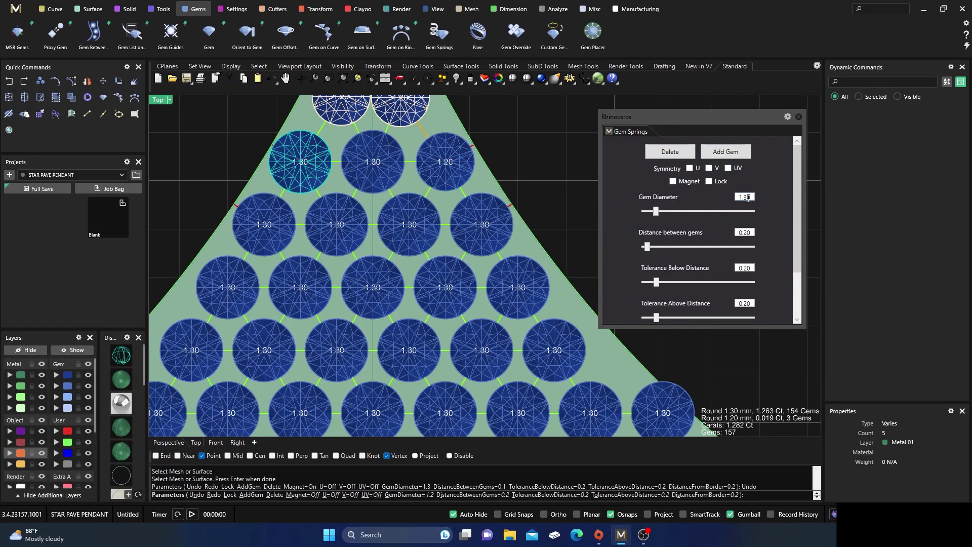
pyautogui.write('20')
pyautogui.press('Return')
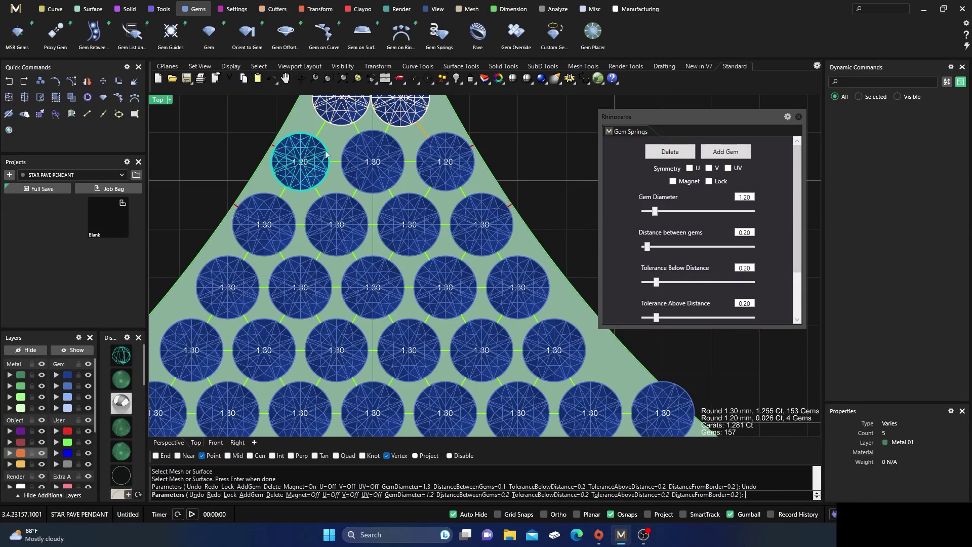
# Shift the left gem of the third row slightly inward and delete the right gem of that row.
pyautogui.scroll(3, 304, 161)
pyautogui.moveTo(293, 163); pyautogui.dragTo(303, 163)
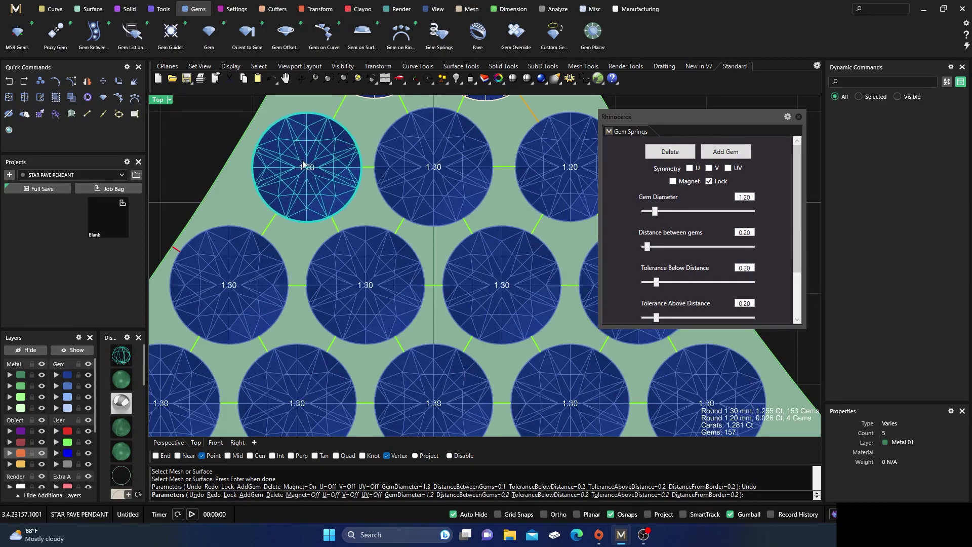
pyautogui.scroll(-2, 288, 153)
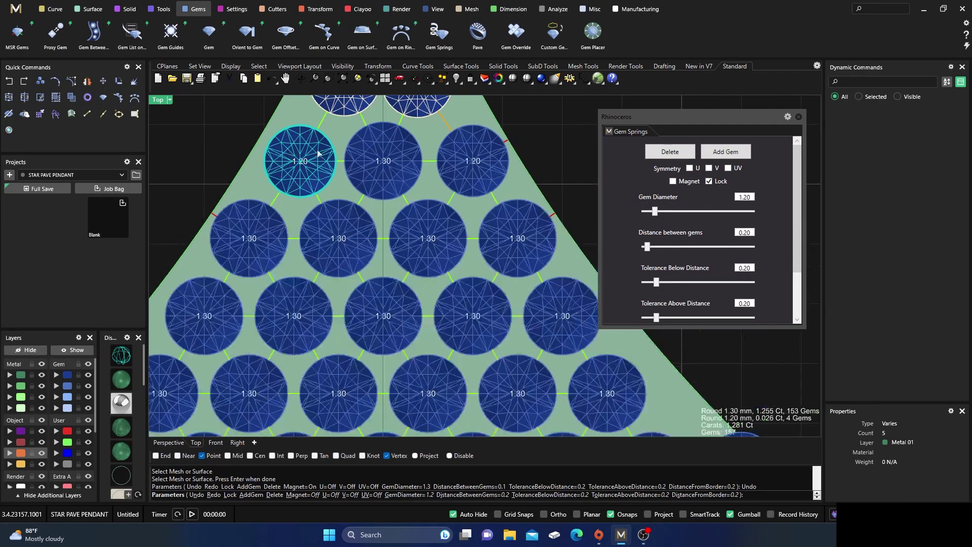
pyautogui.click(491, 155)
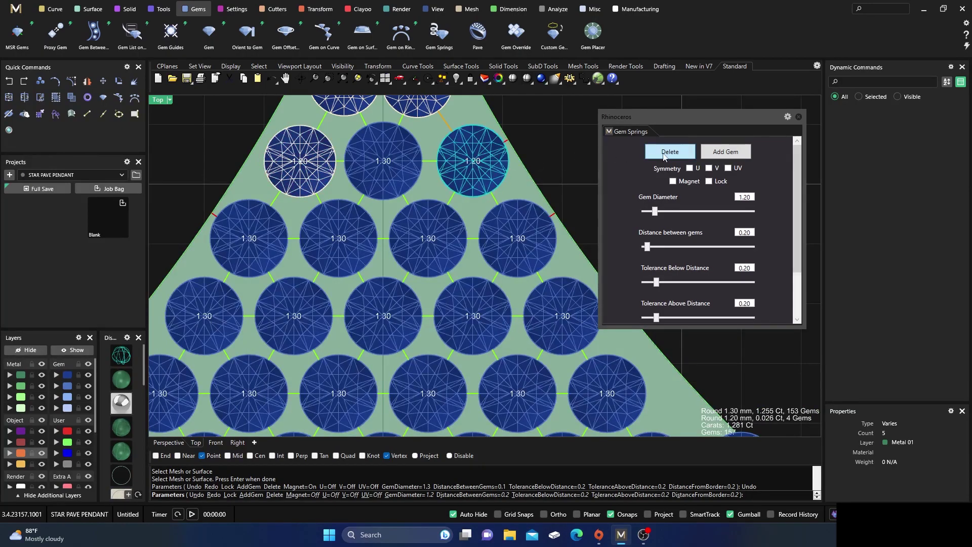
pyautogui.click(663, 154)
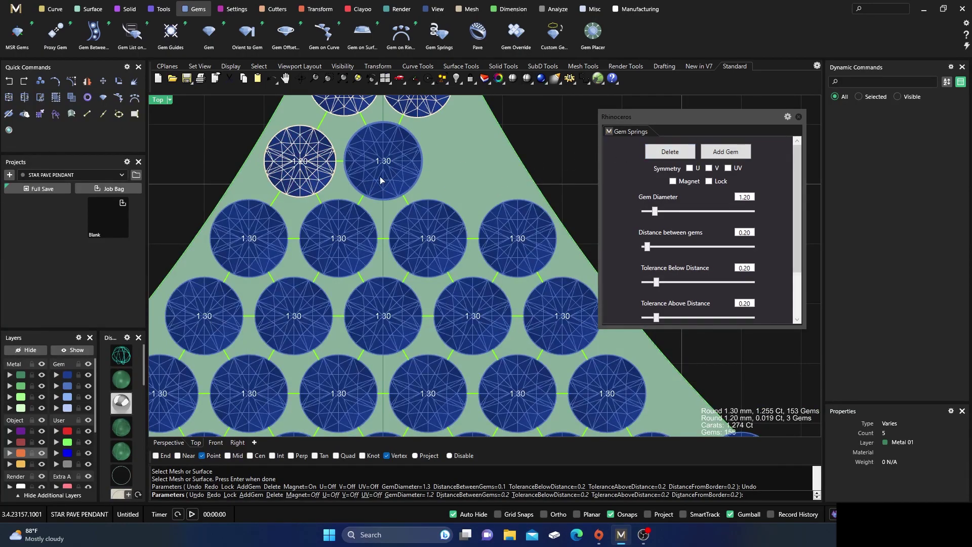
# Move the left end gem of the top tip's sixth row slightly outward toward the star's edge.
pyautogui.scroll(-3, 343, 180)
pyautogui.scroll(-3, 322, 202)
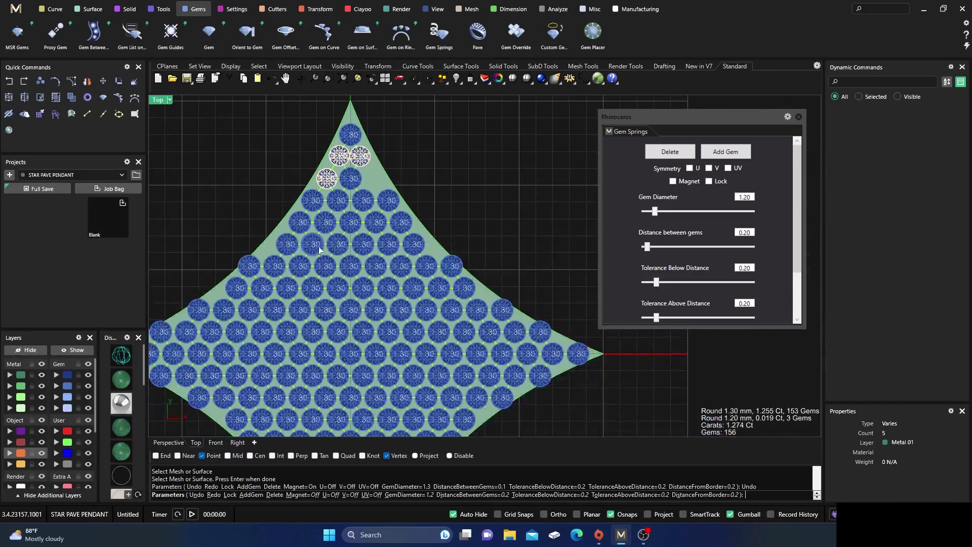
pyautogui.scroll(6, 329, 218)
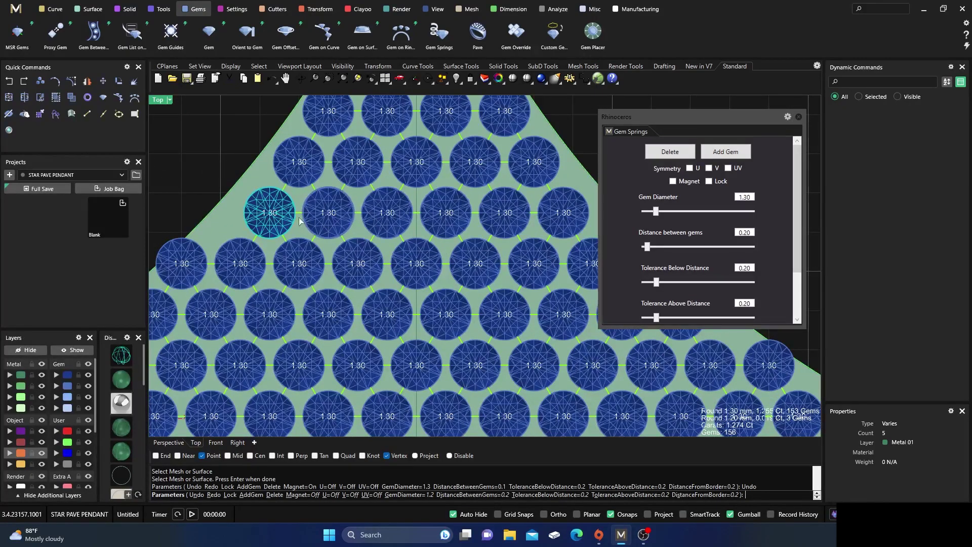
pyautogui.moveTo(273, 213); pyautogui.dragTo(263, 209)
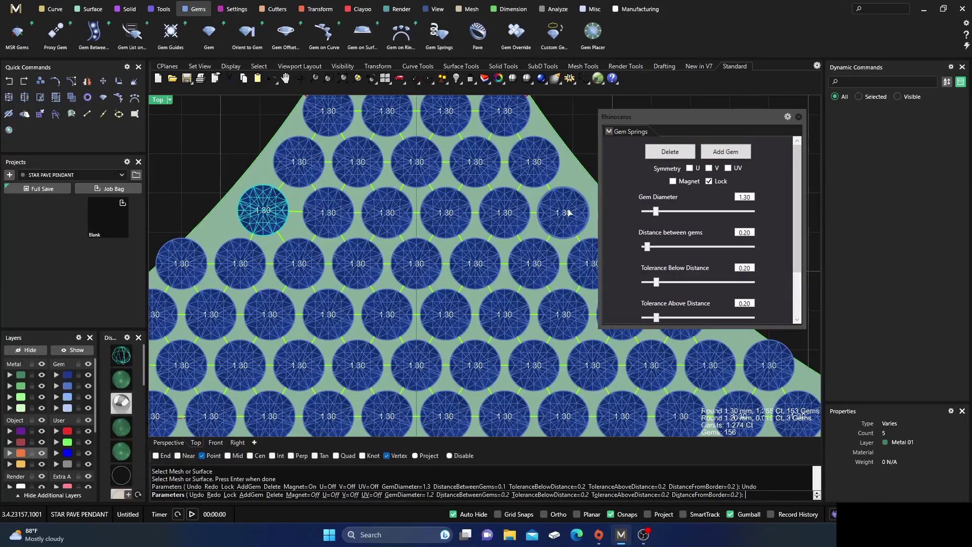
# Try deleting the sixth row's left end gem, undo that deletion, and delete the right end gem of the row instead.
pyautogui.click(653, 154)
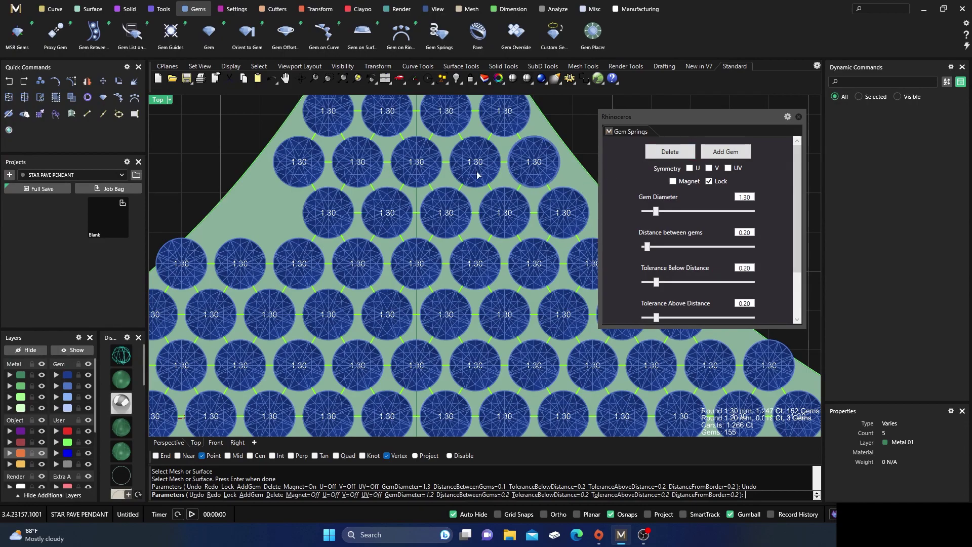
pyautogui.click(197, 495)
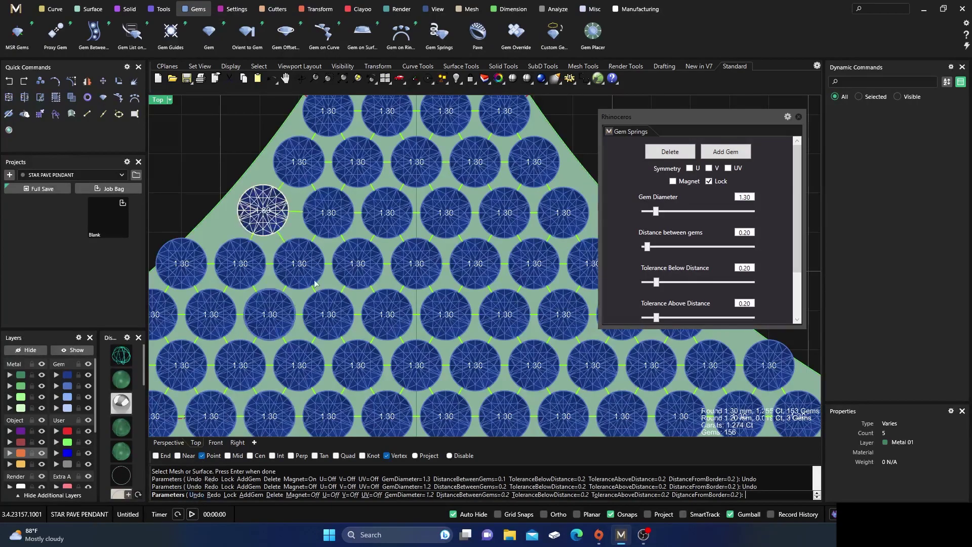
pyautogui.click(670, 152)
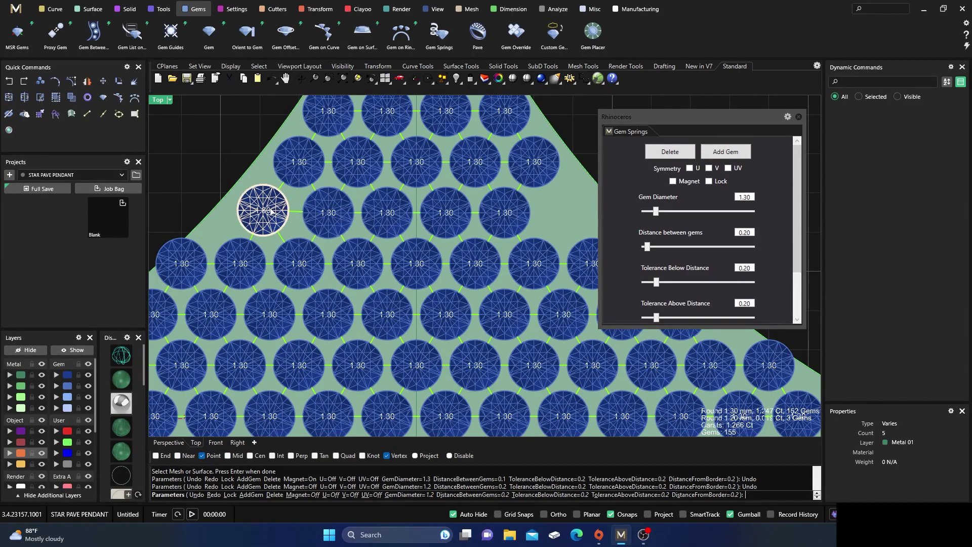
# Set the diameter of the left end gem in the seventh row, which overlaps the star's edge, to 1.10 mm.
pyautogui.scroll(-4, 295, 213)
pyautogui.scroll(1, 339, 197)
pyautogui.scroll(3, 336, 204)
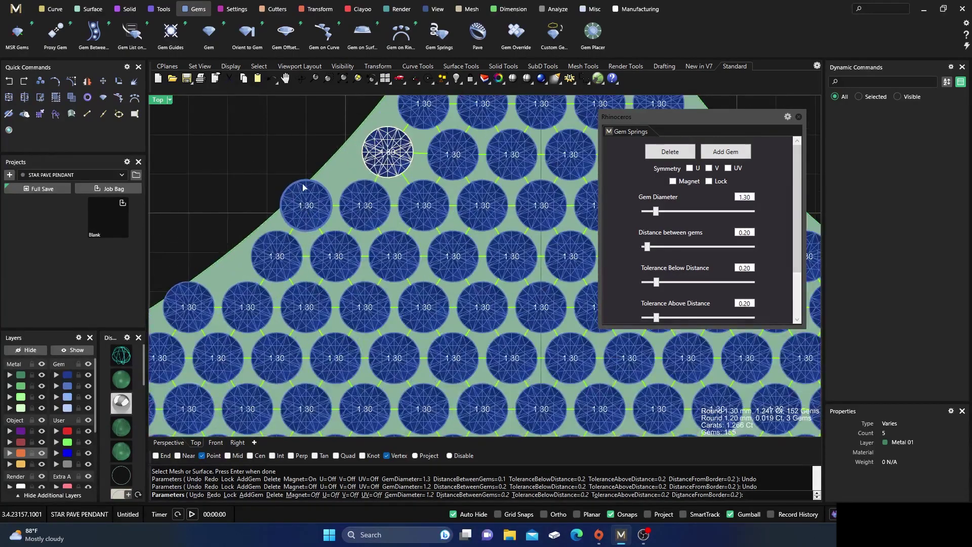
pyautogui.click(305, 206)
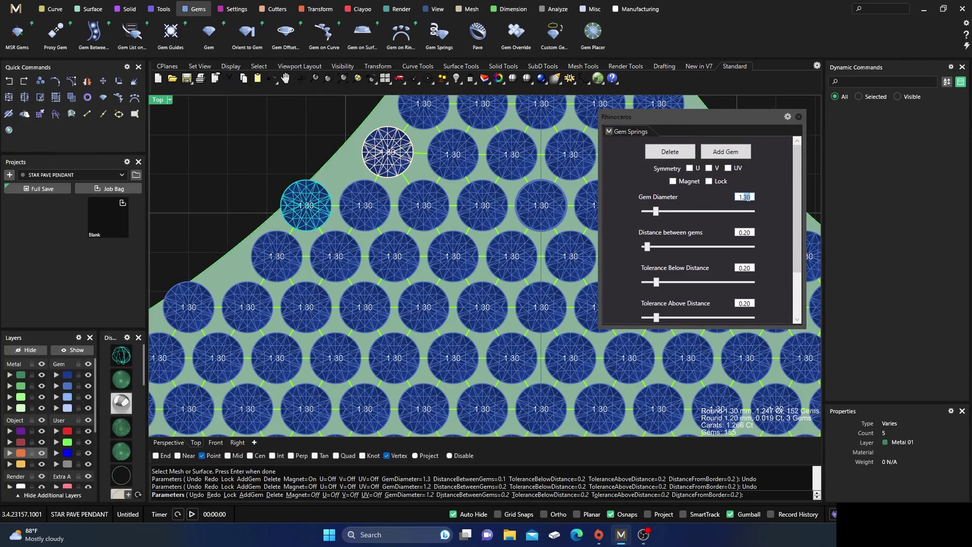
pyautogui.write('10')
pyautogui.press('Return')
# Move the 1.10 mm gem at the left end of the seventh row inward, away from the star's edge.
pyautogui.scroll(3, 310, 208)
pyautogui.click(316, 208)
pyautogui.moveTo(321, 209); pyautogui.dragTo(337, 211)
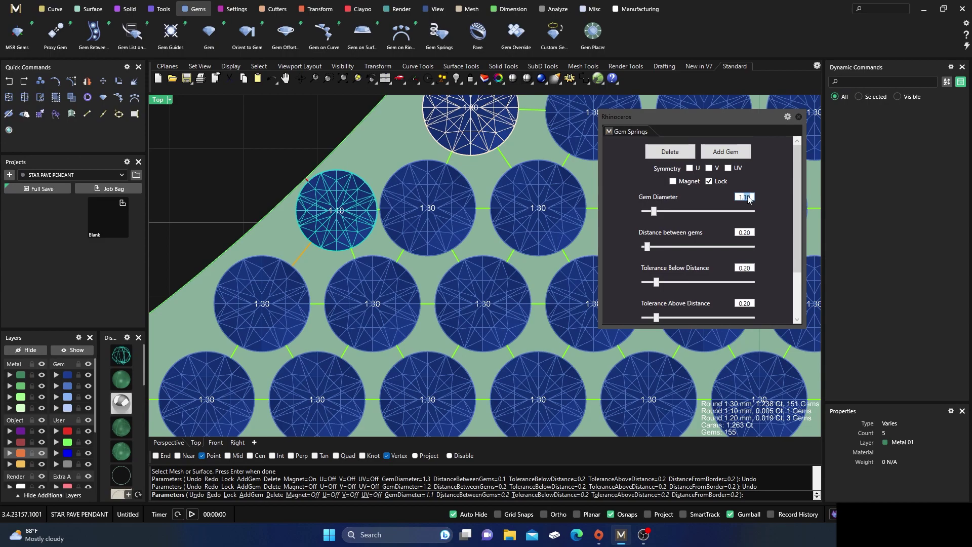
# Set the seventh row's left end gem to a 1.00 mm diameter and nudge it slightly inward and upward.
pyautogui.write('1.0')
pyautogui.press('Return')
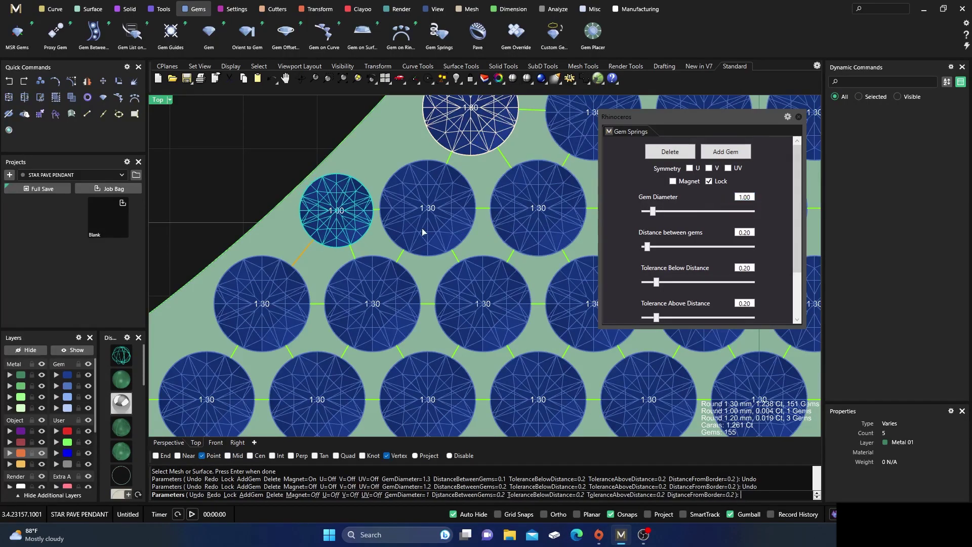
pyautogui.moveTo(333, 208); pyautogui.dragTo(337, 205)
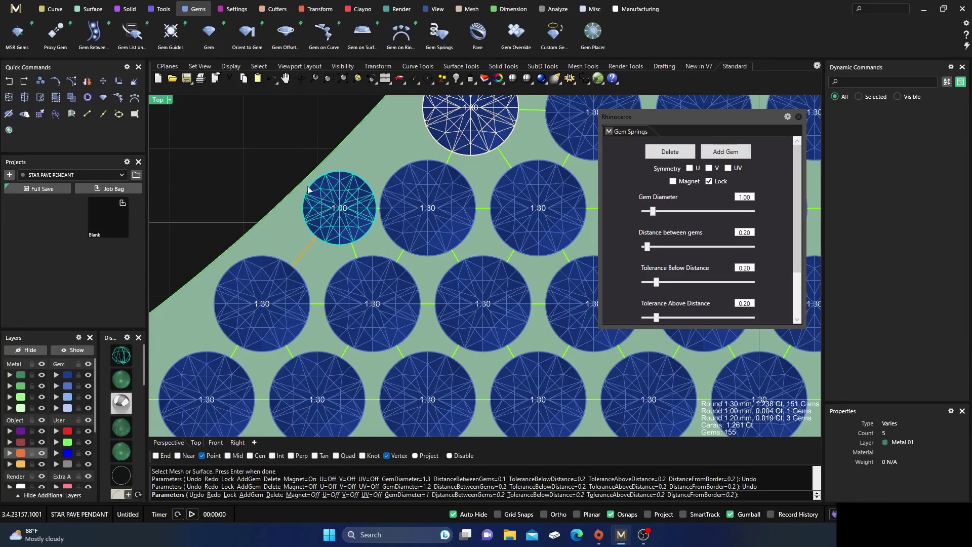
# Delete the right end gem of the seventh row.
pyautogui.scroll(-5, 281, 180)
pyautogui.scroll(-3, 367, 187)
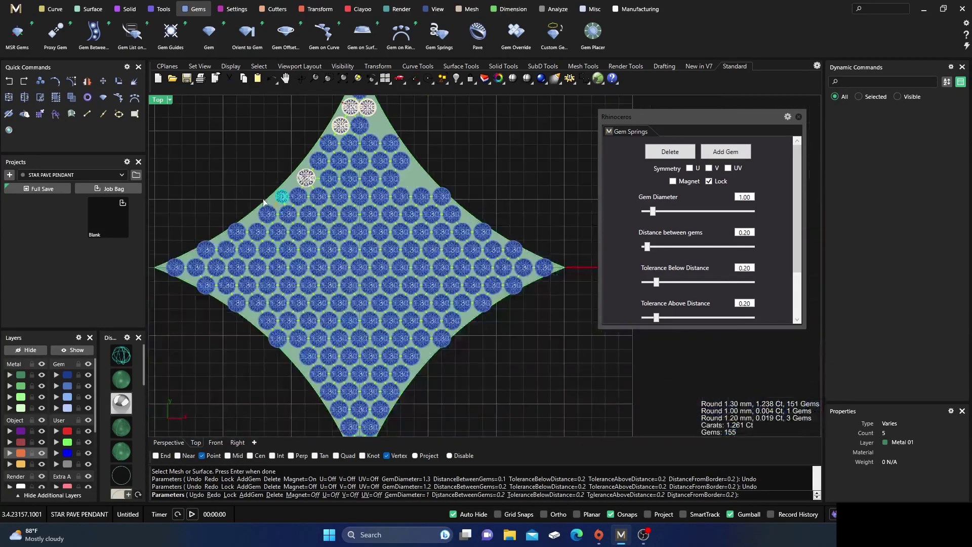
pyautogui.scroll(3, 420, 197)
pyautogui.click(448, 203)
pyautogui.click(669, 152)
pyautogui.scroll(-4, 512, 210)
# Move the 1.00 mm gem at the seventh row's left end slightly down toward the eighth row's left end gem.
pyautogui.scroll(4, 357, 219)
pyautogui.scroll(4, 356, 220)
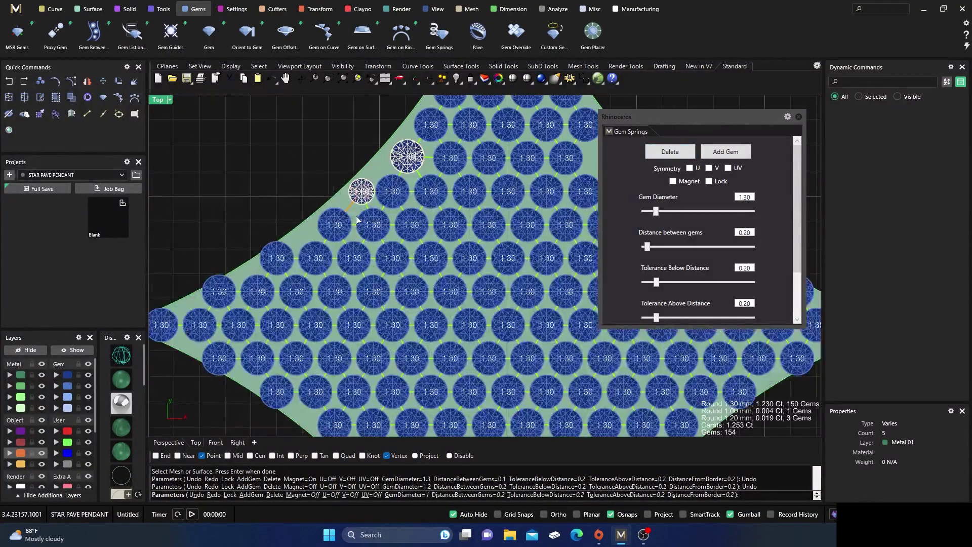
pyautogui.scroll(-3, 344, 220)
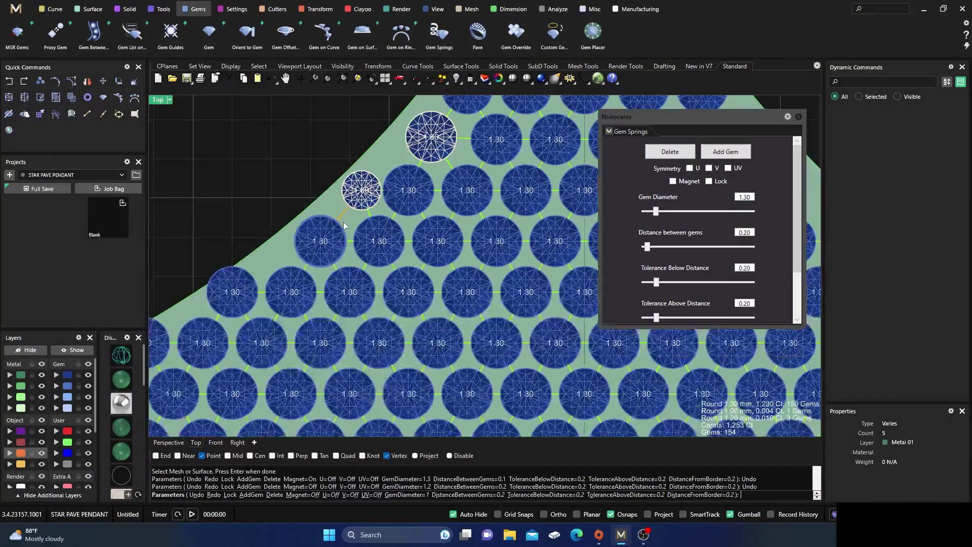
pyautogui.click(365, 173)
pyautogui.scroll(2, 365, 173)
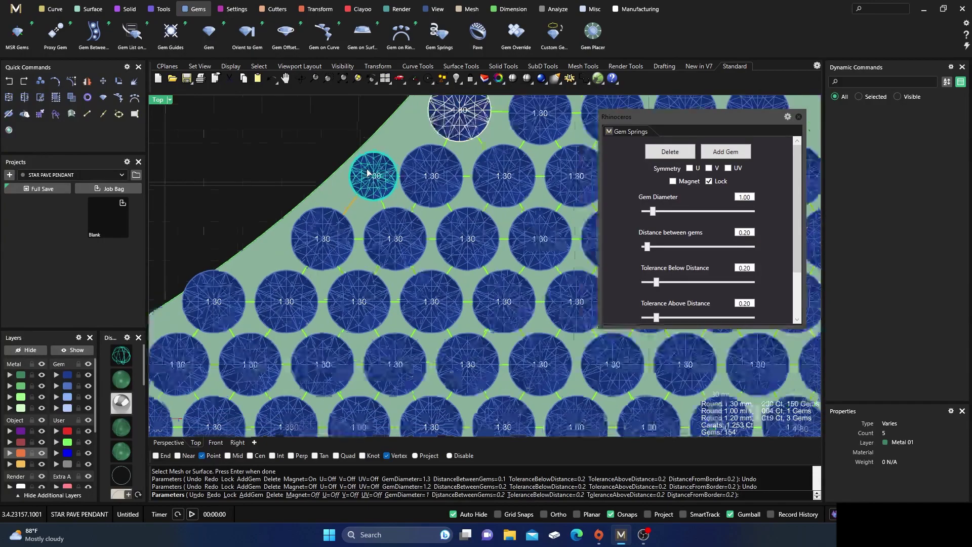
pyautogui.moveTo(374, 179); pyautogui.dragTo(369, 189)
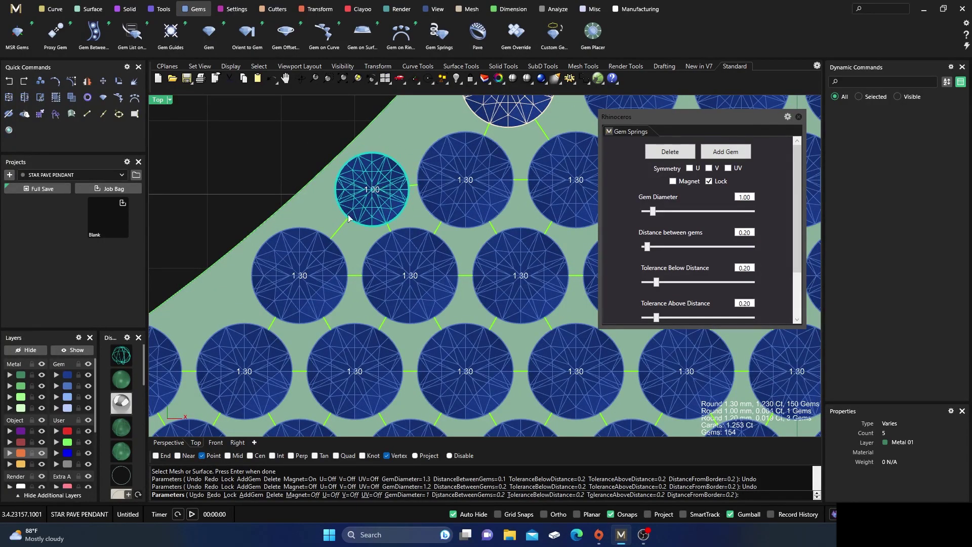
pyautogui.scroll(-2, 408, 163)
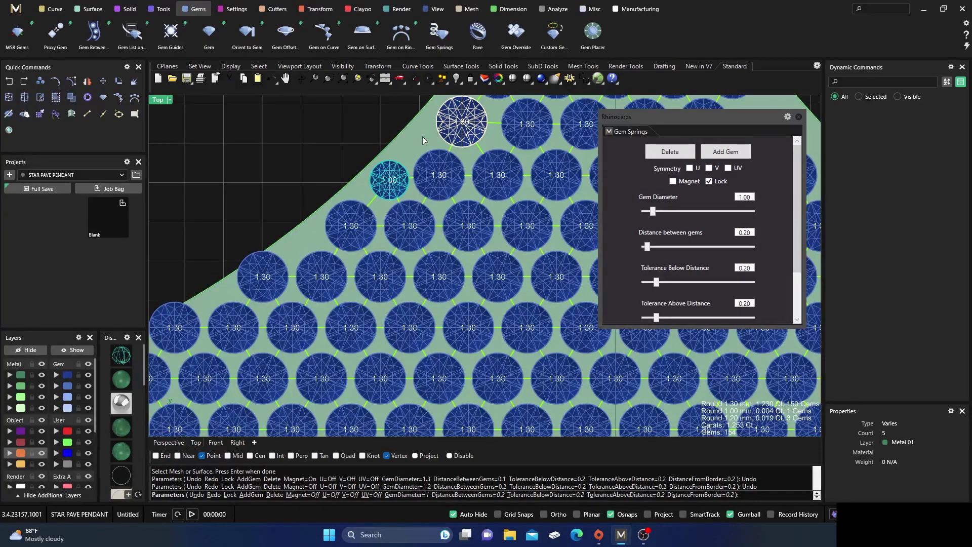
# Set the ninth row's left end gem to a 1.00 mm diameter and move it inward, away from the star's edge.
pyautogui.scroll(-3, 408, 148)
pyautogui.scroll(3, 411, 179)
pyautogui.scroll(2, 365, 214)
pyautogui.click(344, 205)
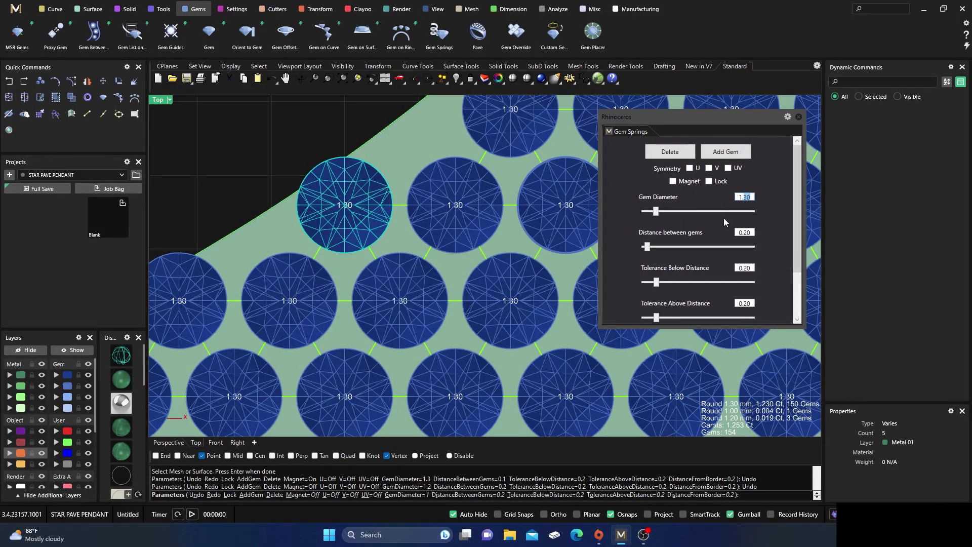
pyautogui.press('Return')
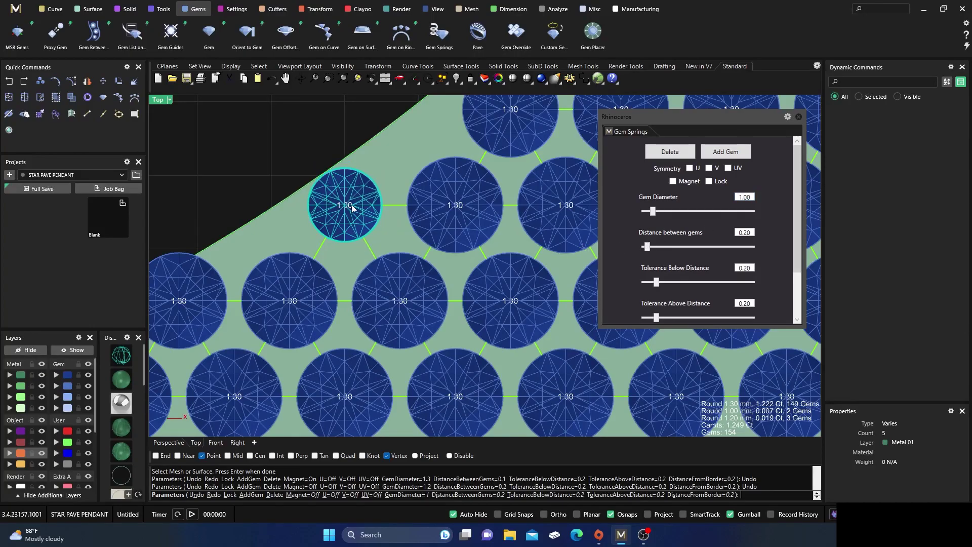
pyautogui.moveTo(347, 205); pyautogui.dragTo(360, 213)
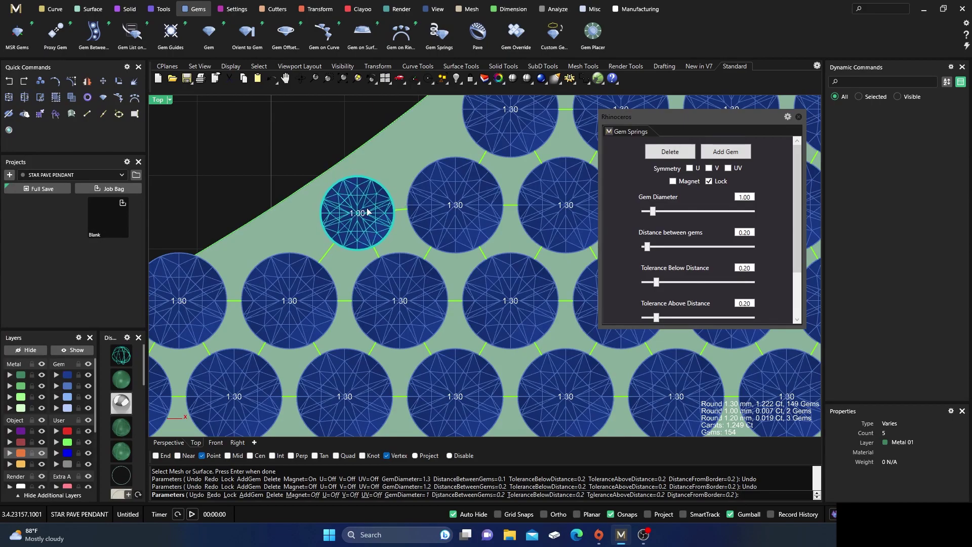
# Delete the right end gem of the ninth row, two rows above the star's widest row.
pyautogui.scroll(-4, 365, 213)
pyautogui.moveTo(338, 235); pyautogui.dragTo(273, 215, button='right')
pyautogui.moveTo(451, 201); pyautogui.dragTo(286, 239, button='right')
pyautogui.moveTo(486, 250); pyautogui.dragTo(371, 263, button='right')
pyautogui.click(523, 215)
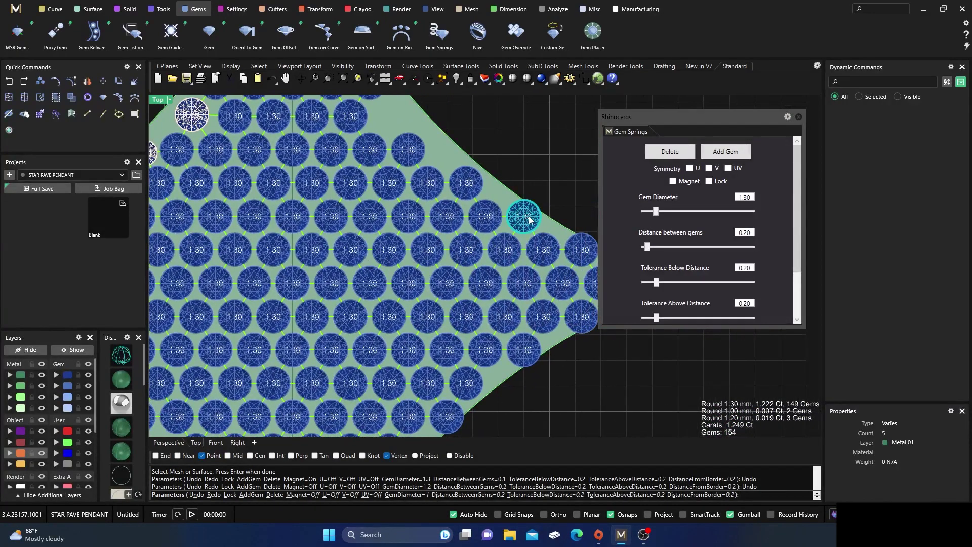
pyautogui.click(669, 153)
pyautogui.scroll(-3, 556, 205)
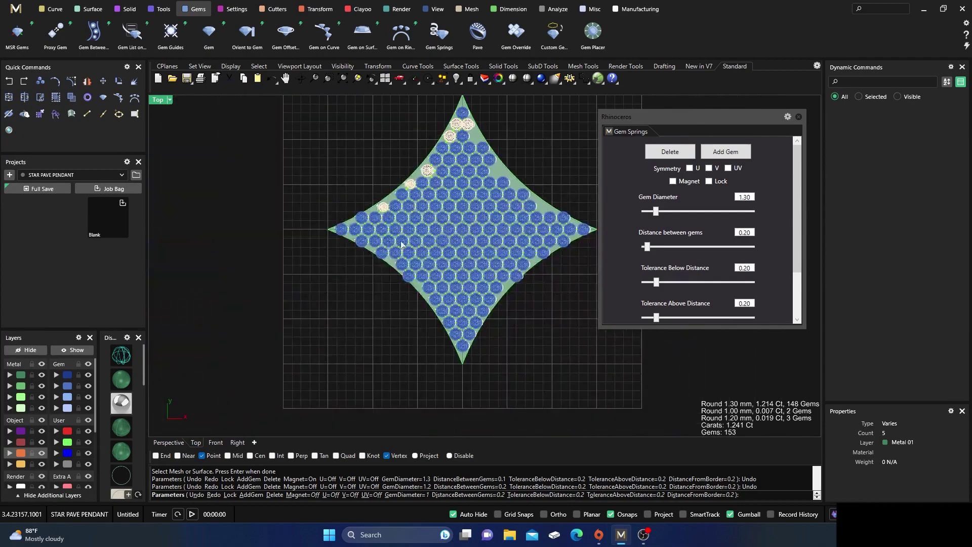
# Set the left end gem of the row just above the widest row to 1.00 mm and move it inward from the edge.
pyautogui.scroll(3, 299, 253)
pyautogui.click(353, 189)
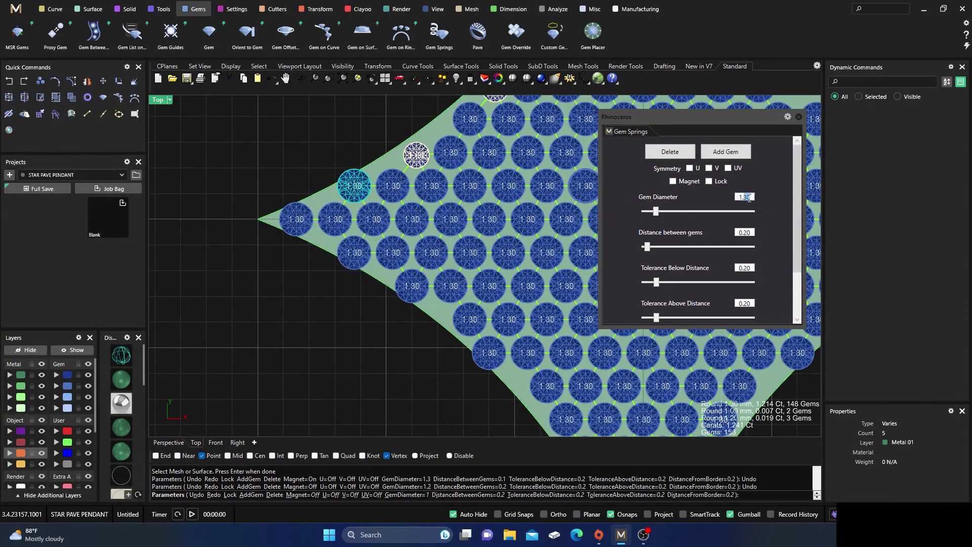
pyautogui.write('1.0')
pyautogui.press('Return')
pyautogui.scroll(3, 377, 193)
pyautogui.moveTo(377, 192); pyautogui.dragTo(384, 202)
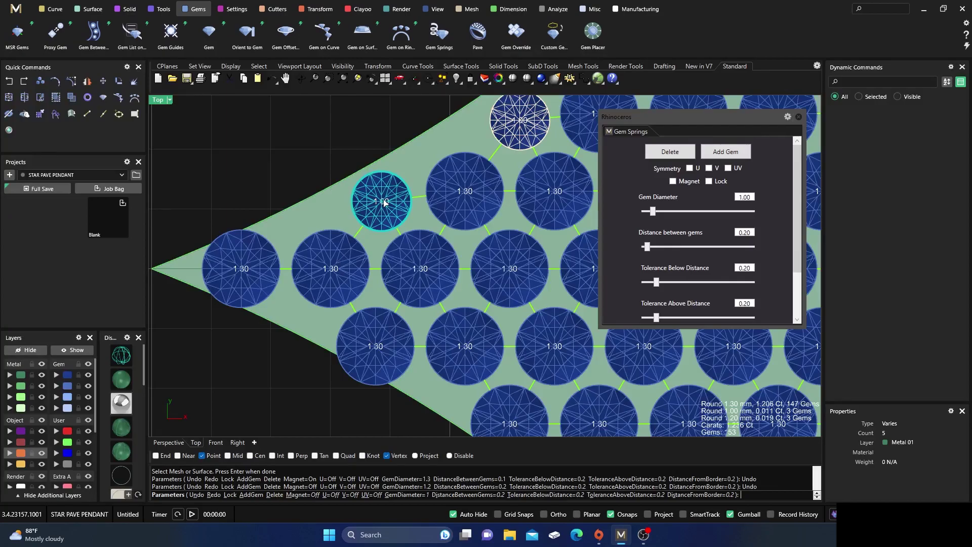
# Delete the right end gem of the row just above the star's widest row.
pyautogui.scroll(-4, 383, 203)
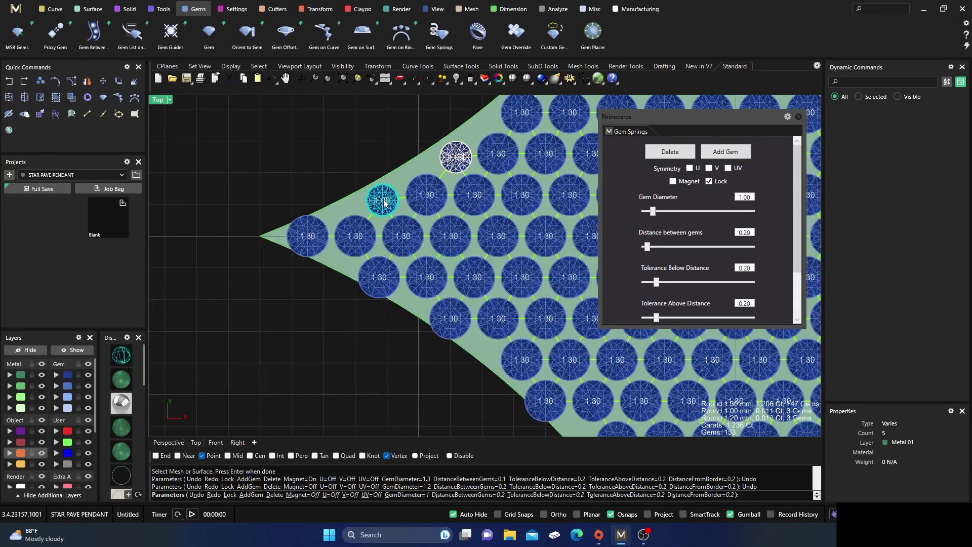
pyautogui.scroll(-8, 234, 226)
pyautogui.moveTo(436, 266); pyautogui.dragTo(332, 273, button='right')
pyautogui.click(502, 222)
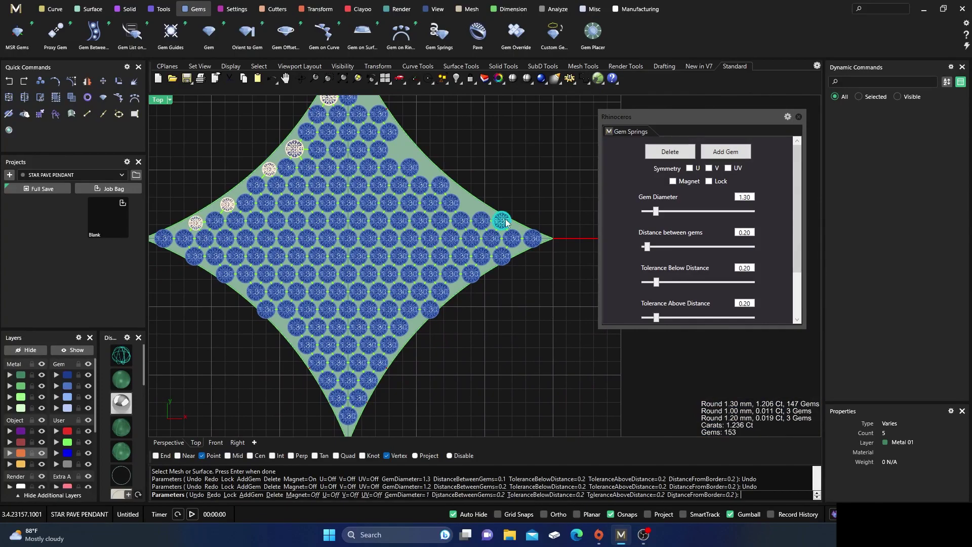
pyautogui.click(673, 158)
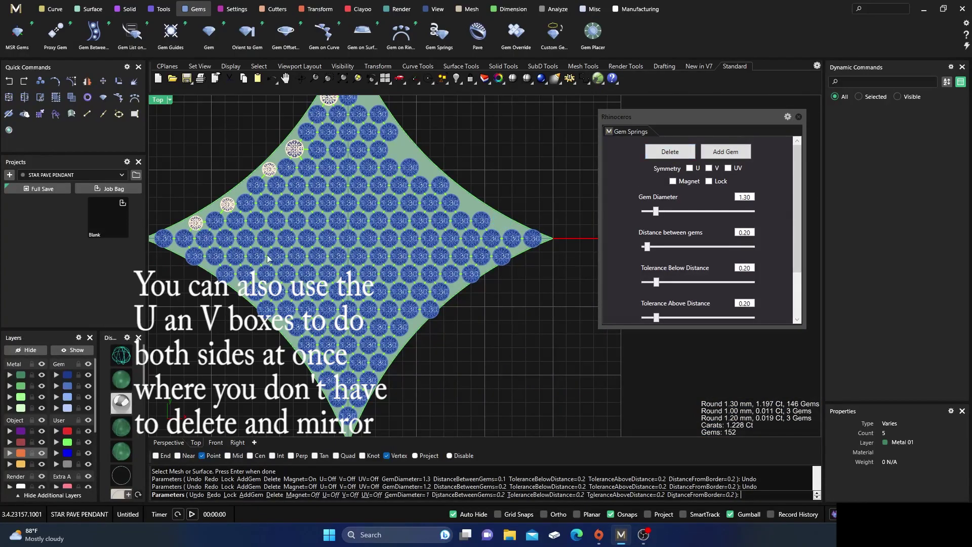
# Set the diameter of the widest row's left tip gem to 1.10 mm and move it inward toward its neighbour.
pyautogui.scroll(3, 353, 232)
pyautogui.scroll(2, 353, 232)
pyautogui.click(315, 226)
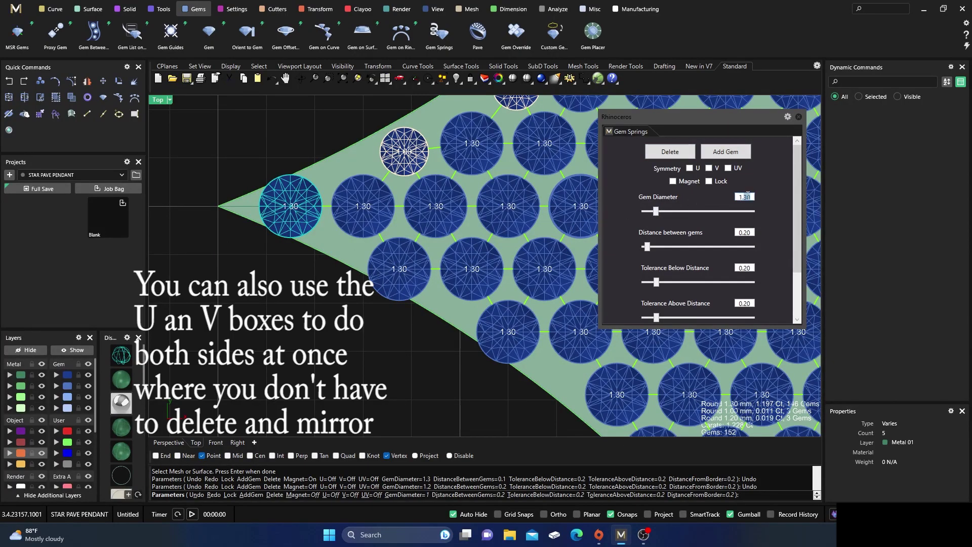
pyautogui.write('1')
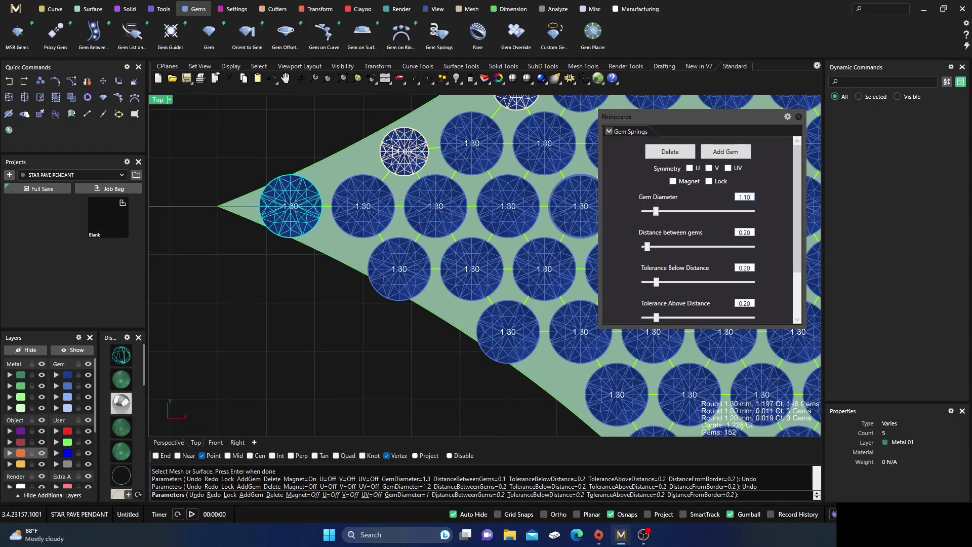
pyautogui.press('Return')
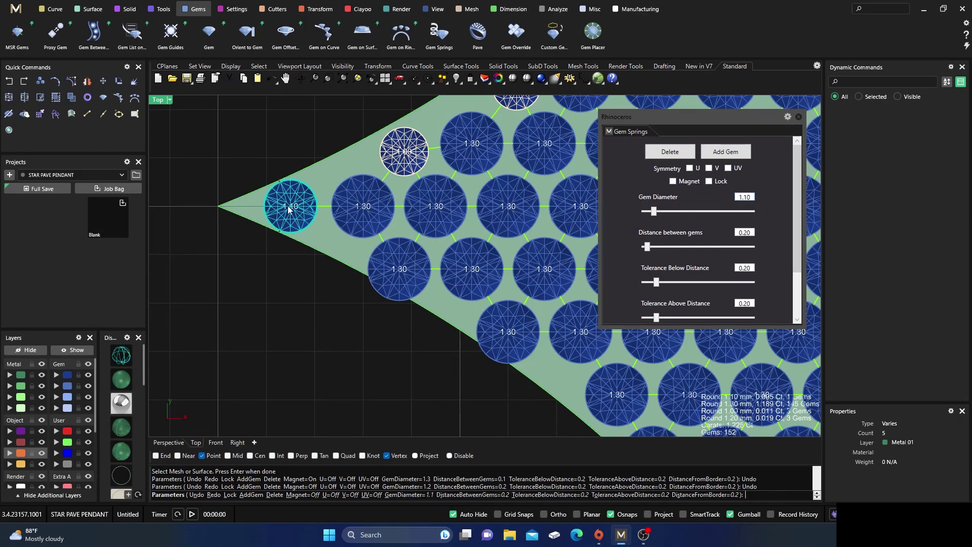
pyautogui.moveTo(290, 209); pyautogui.dragTo(300, 209)
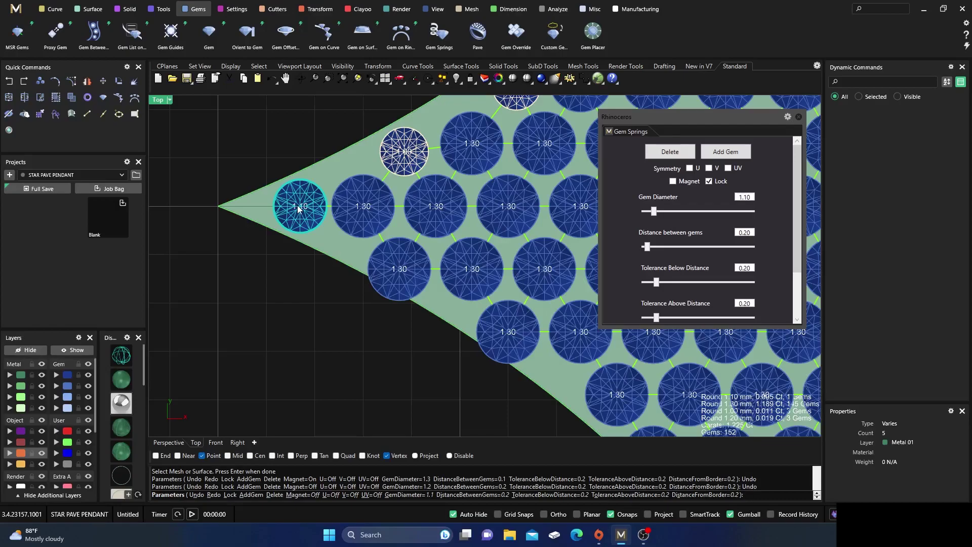
# Delete the gem at the right tip of the star's widest row.
pyautogui.scroll(-5, 268, 216)
pyautogui.scroll(2, 403, 226)
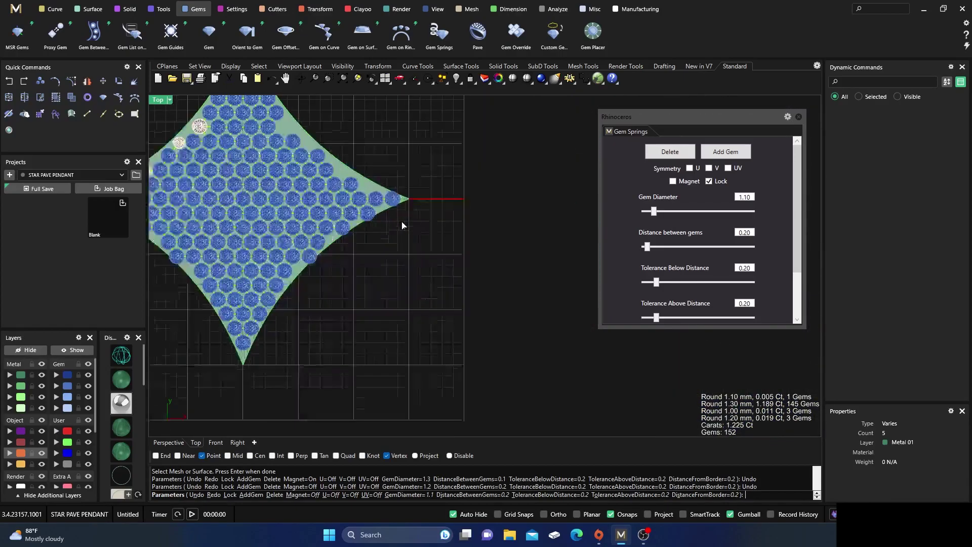
pyautogui.scroll(2, 404, 226)
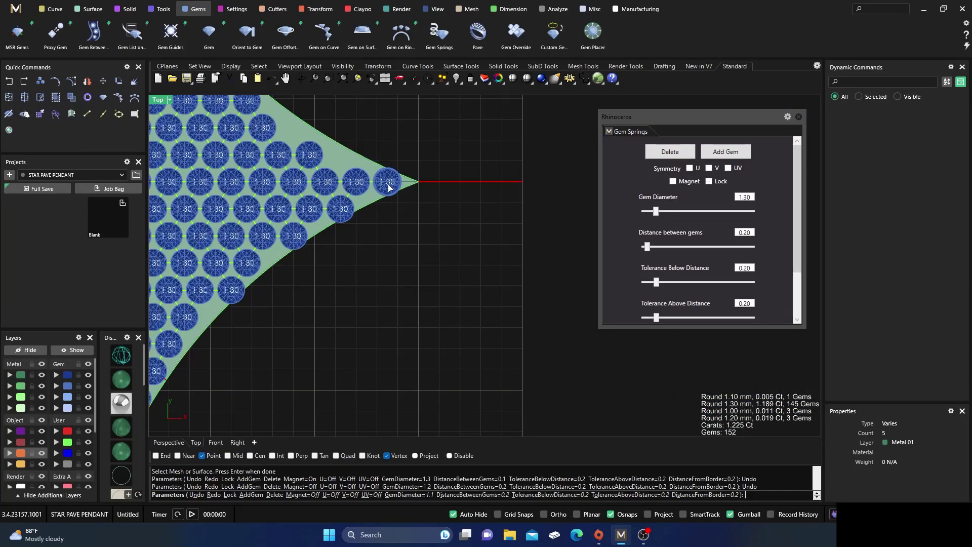
pyautogui.click(388, 187)
pyautogui.click(670, 152)
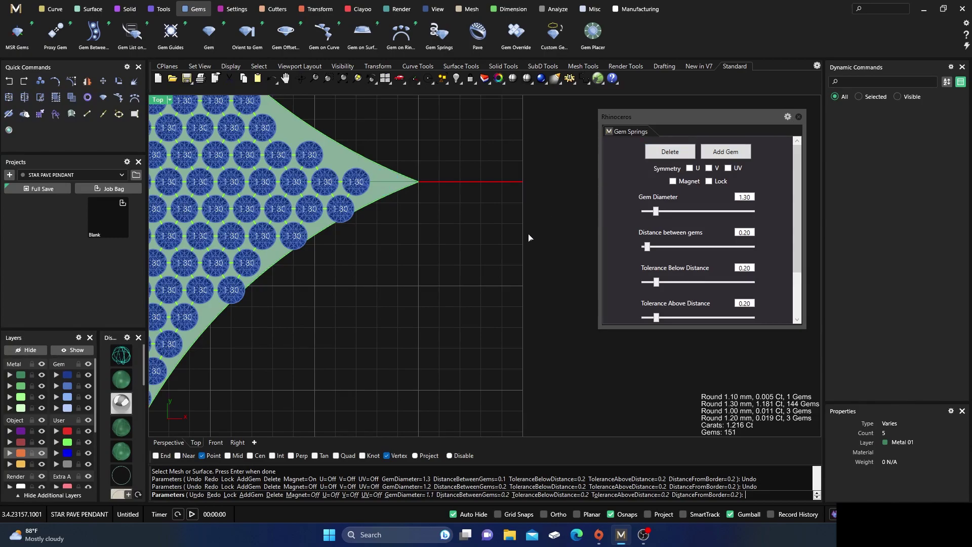
# Delete the right-hand 1.20 mm gem in the second row of the star's top tip.
pyautogui.scroll(-5, 528, 238)
pyautogui.scroll(2, 526, 281)
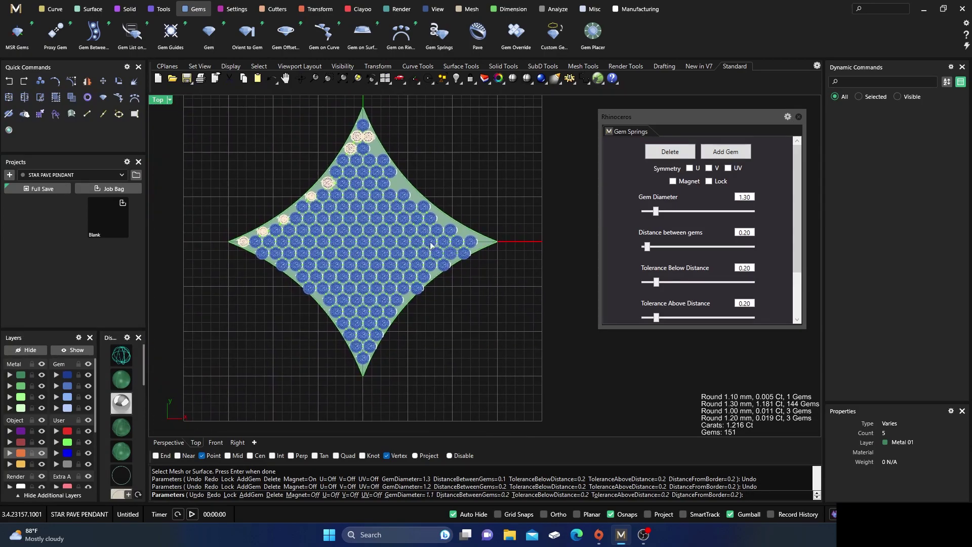
pyautogui.scroll(4, 368, 126)
pyautogui.scroll(2, 368, 127)
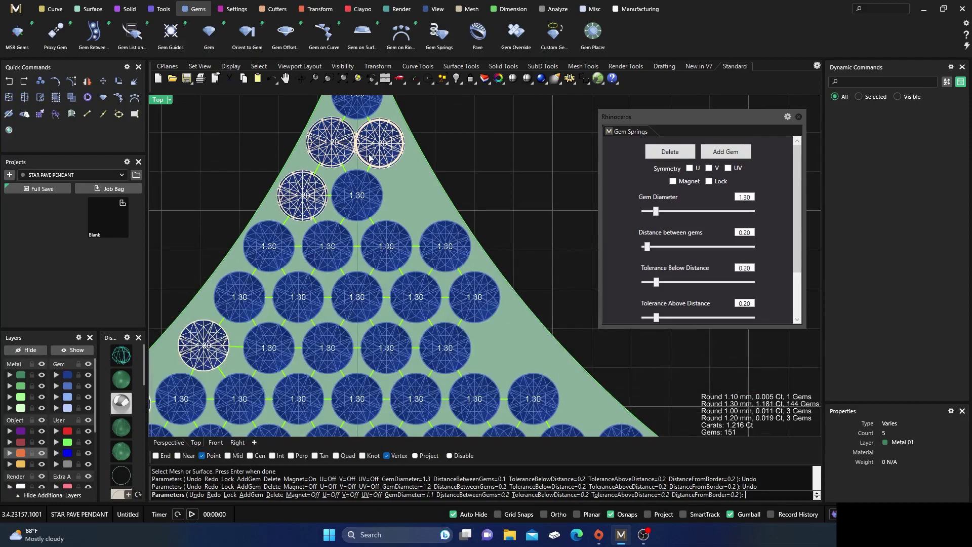
pyautogui.click(373, 149)
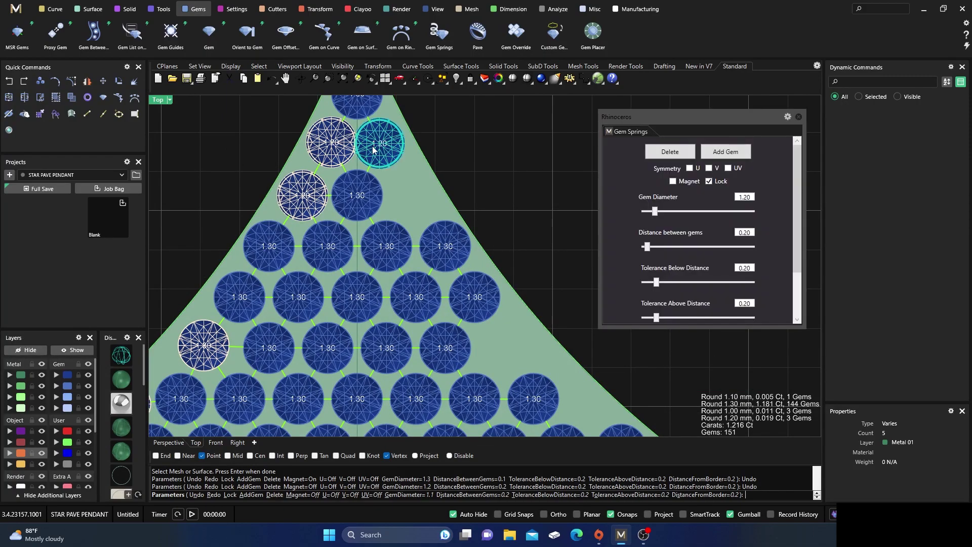
pyautogui.click(657, 155)
pyautogui.scroll(-4, 528, 173)
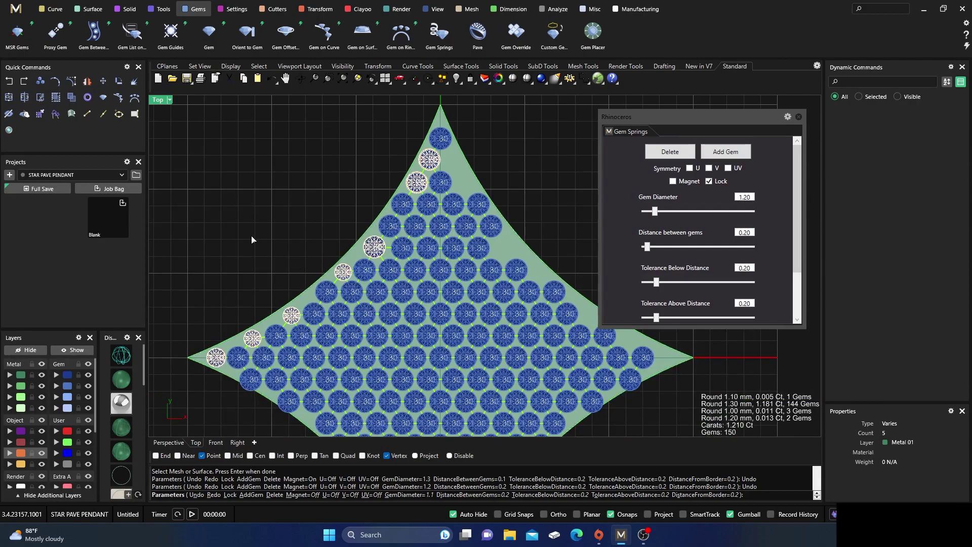
# Finish the Gem Springs editing and apply the adjusted gem layout.
pyautogui.scroll(-3, 252, 239)
pyautogui.moveTo(429, 217); pyautogui.dragTo(430, 186, button='right')
pyautogui.press('Return')
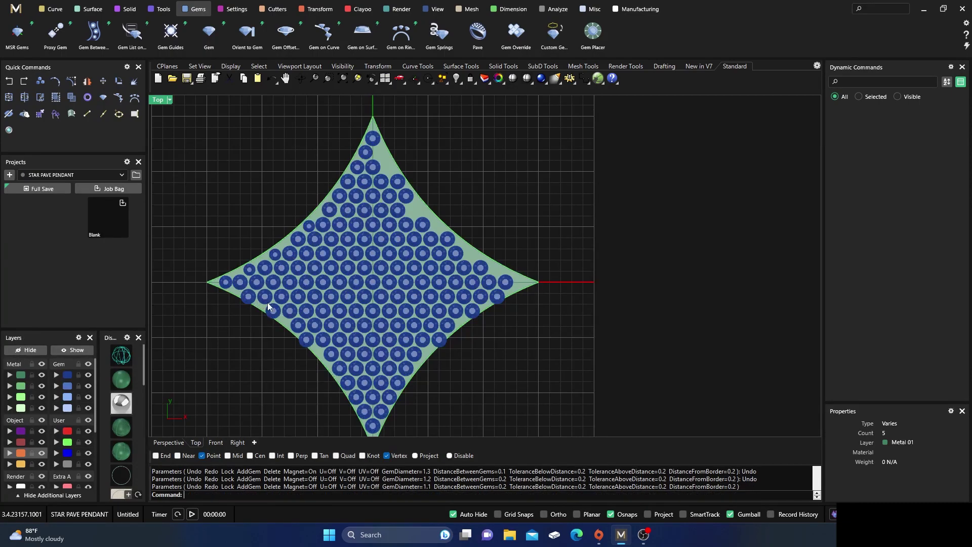
# Delete all gems in the star's lower half, below the widest row.
pyautogui.hotkey('ctrl', 'a')
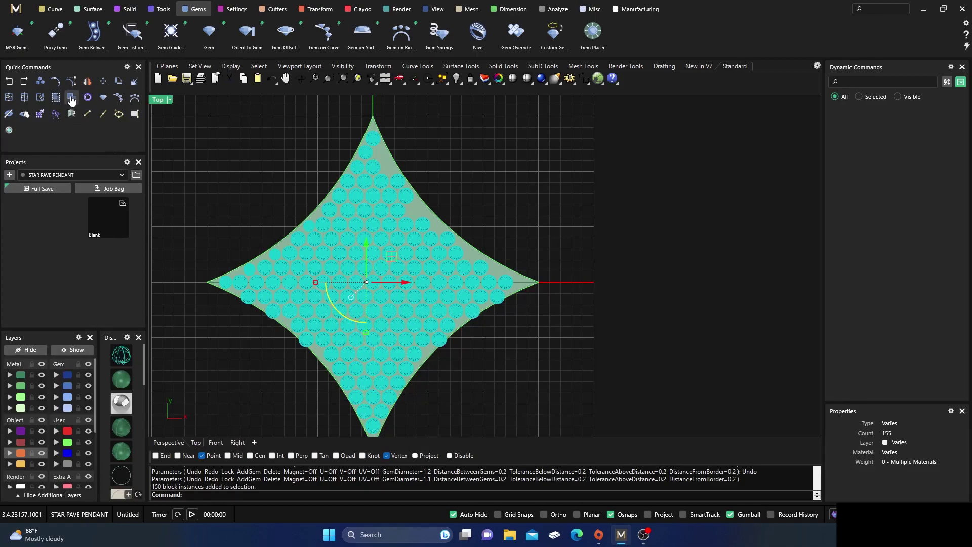
pyautogui.click(263, 167)
pyautogui.moveTo(357, 191); pyautogui.dragTo(432, 145, button='right')
pyautogui.moveTo(251, 401); pyautogui.dragTo(610, 238)
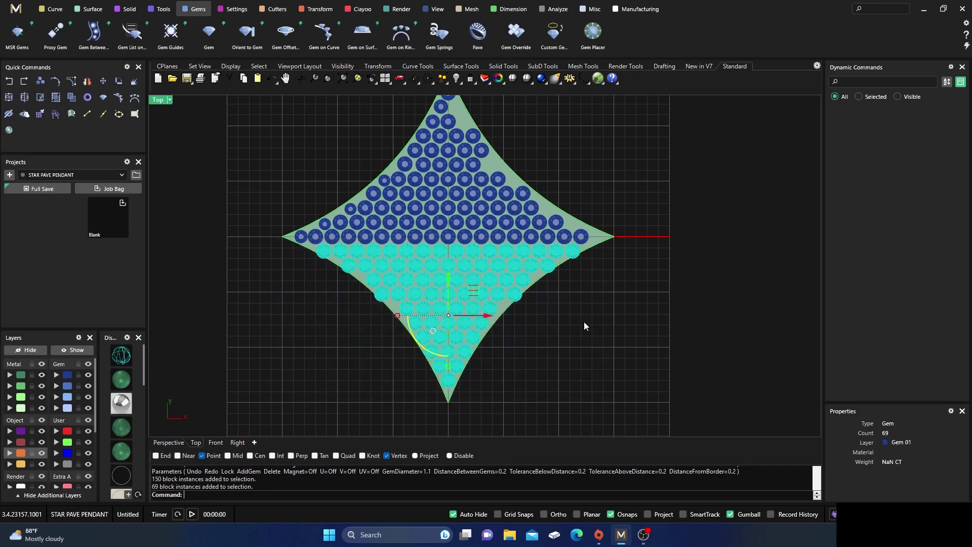
pyautogui.press('Delete')
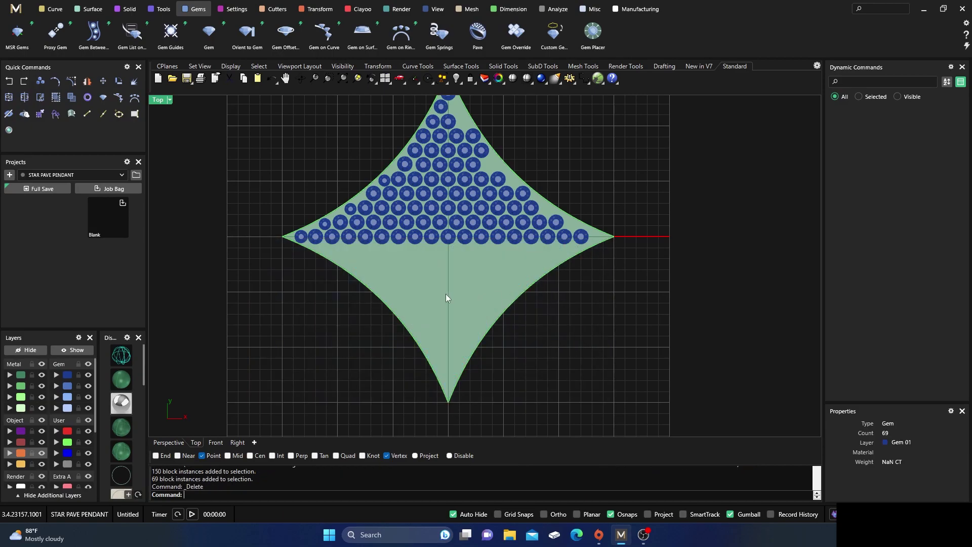
pyautogui.click(298, 240)
pyautogui.click(283, 203)
pyautogui.click(299, 238)
pyautogui.scroll(3, 294, 196)
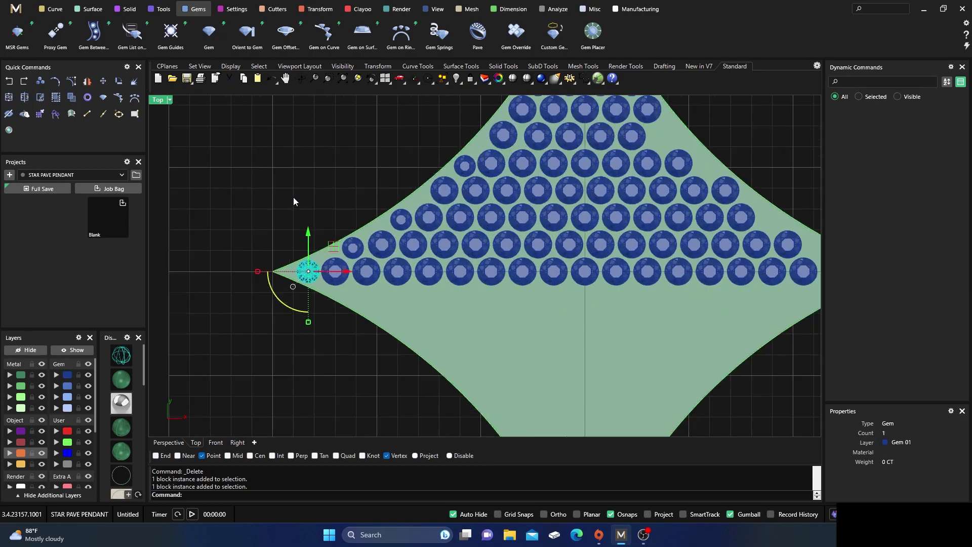
pyautogui.keyDown('shift'); pyautogui.click(354, 248); pyautogui.keyUp('shift')
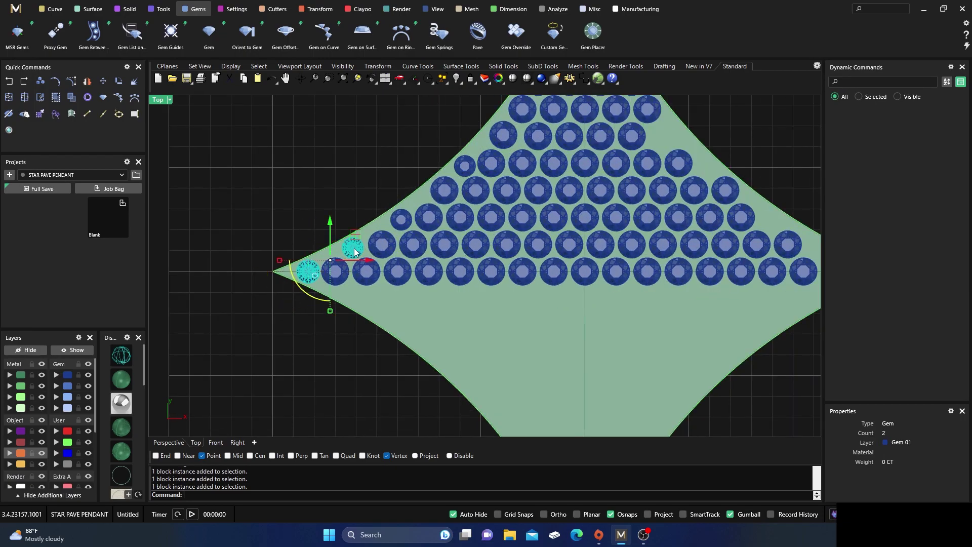
pyautogui.keyDown('shift'); pyautogui.click(402, 219); pyautogui.keyUp('shift')
pyautogui.keyDown('shift'); pyautogui.click(463, 168); pyautogui.keyUp('shift')
pyautogui.moveTo(439, 143); pyautogui.dragTo(349, 243, button='right')
pyautogui.moveTo(414, 168); pyautogui.dragTo(409, 203, button='right')
pyautogui.keyDown('shift'); pyautogui.doubleClick(486, 127); pyautogui.keyUp('shift')
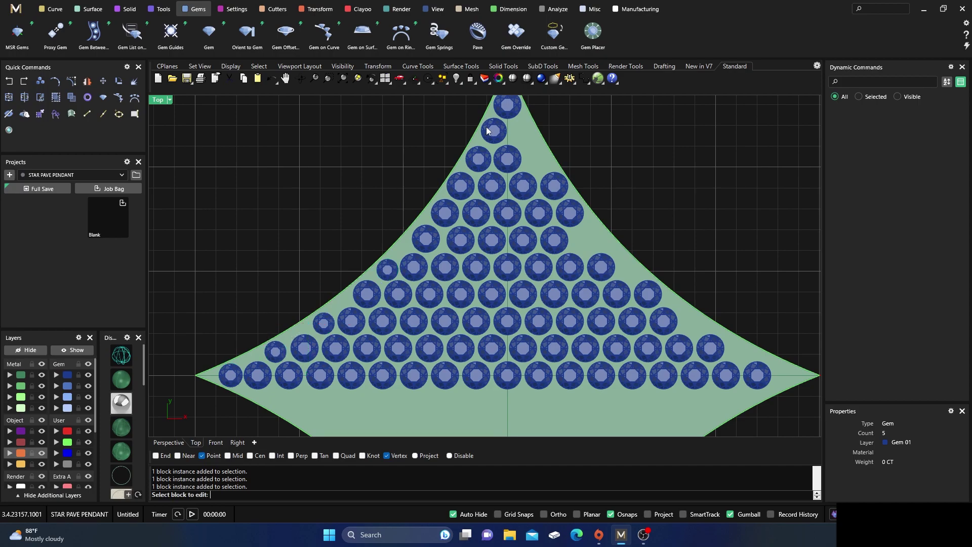
pyautogui.click(491, 131)
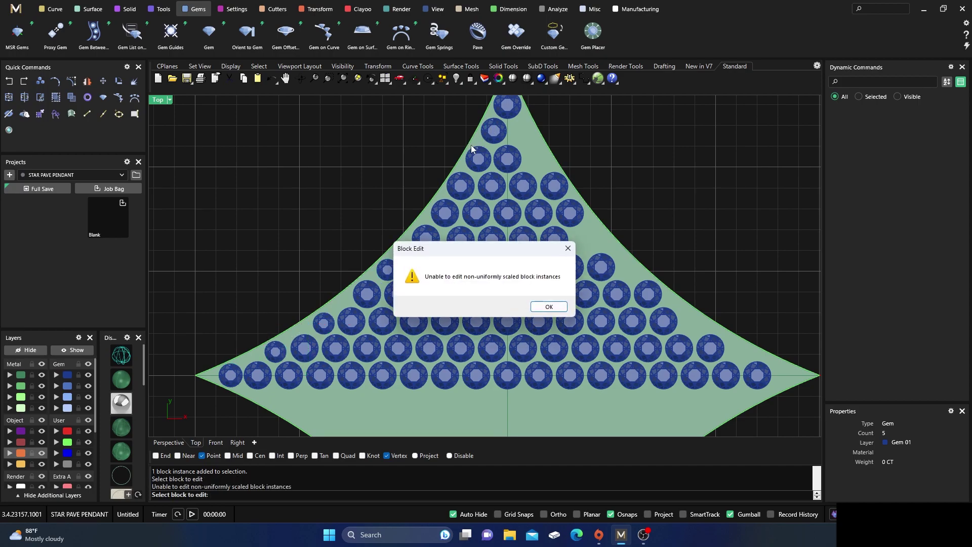
pyautogui.click(552, 305)
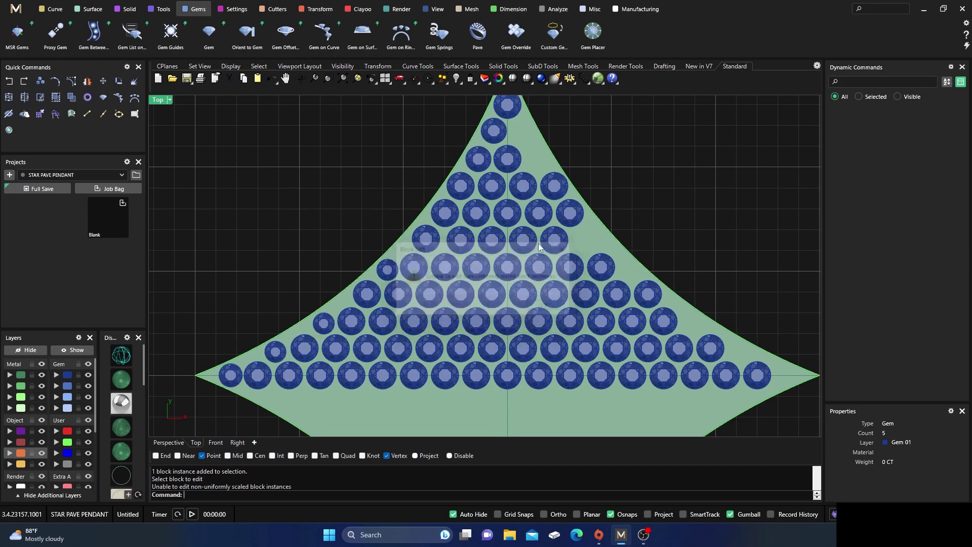
# Try to mirror the left-end gems of rows 2, 7, 9, 10 and 11, counted from the star's top tip, using Y Mirror.
pyautogui.click(495, 131)
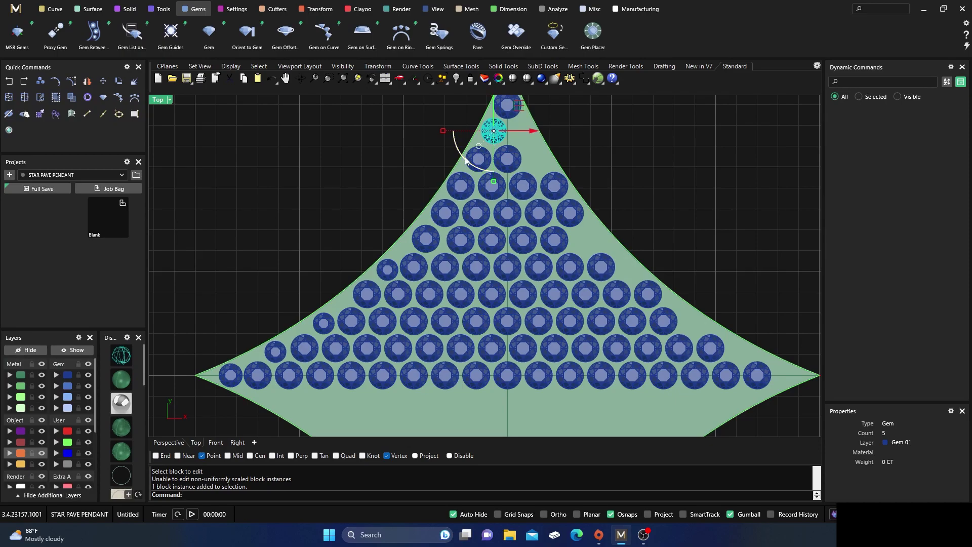
pyautogui.keyDown('shift'); pyautogui.click(386, 269); pyautogui.keyUp('shift')
pyautogui.keyDown('shift'); pyautogui.click(324, 323); pyautogui.keyUp('shift')
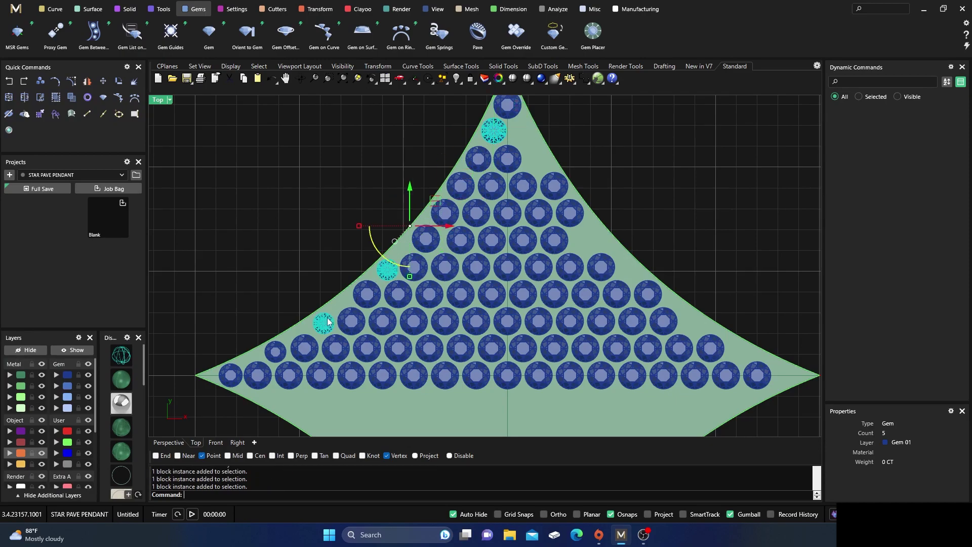
pyautogui.keyDown('shift'); pyautogui.click(273, 353); pyautogui.keyUp('shift')
pyautogui.keyDown('shift'); pyautogui.click(234, 374); pyautogui.keyUp('shift')
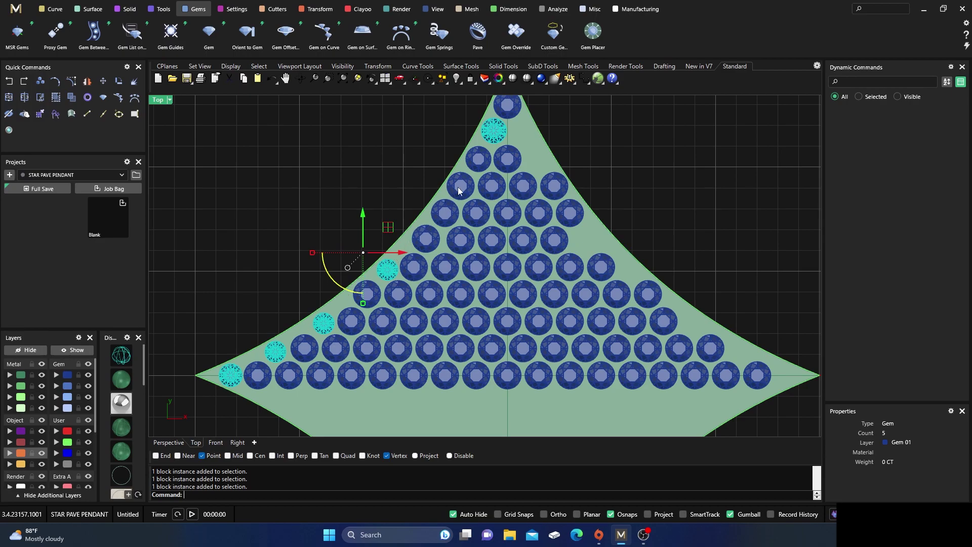
pyautogui.scroll(4, 458, 190)
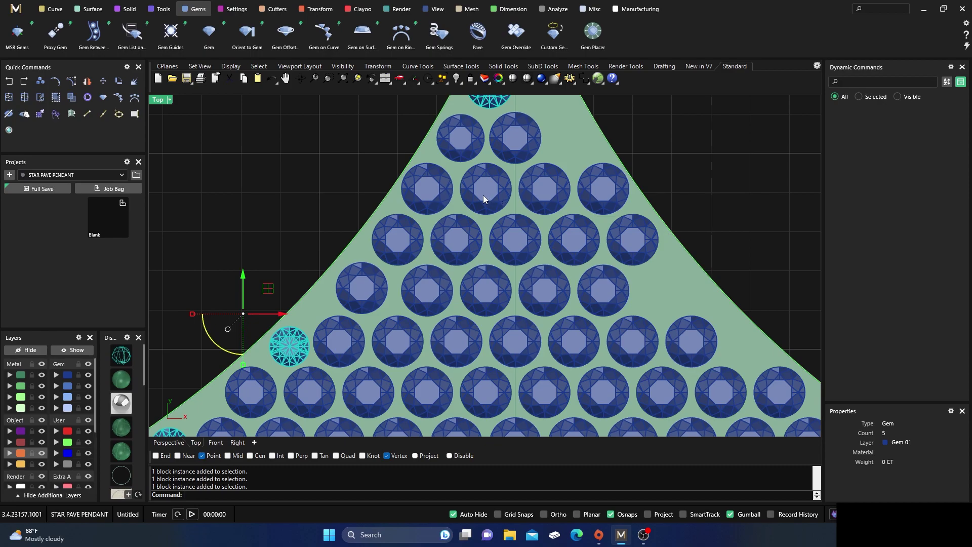
pyautogui.scroll(-4, 423, 190)
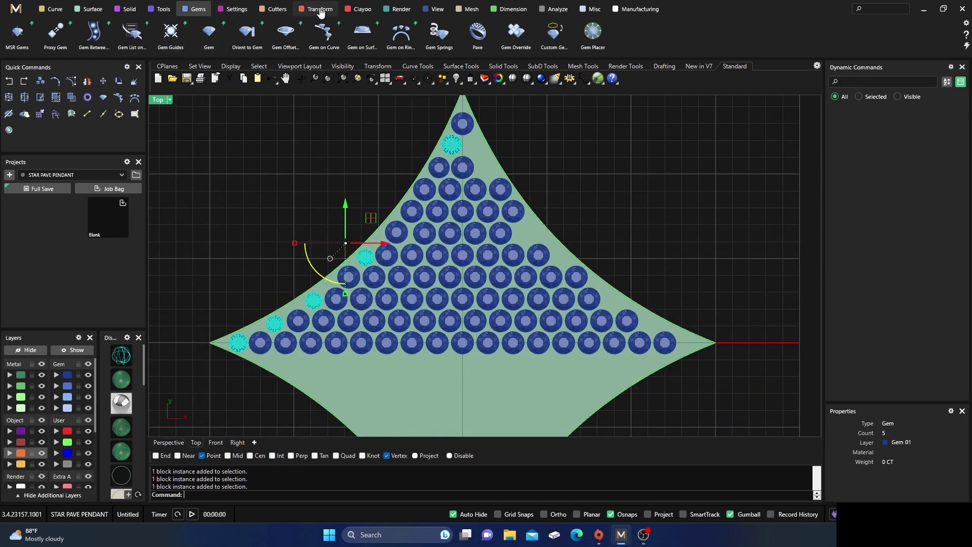
pyautogui.click(313, 9)
pyautogui.click(157, 36)
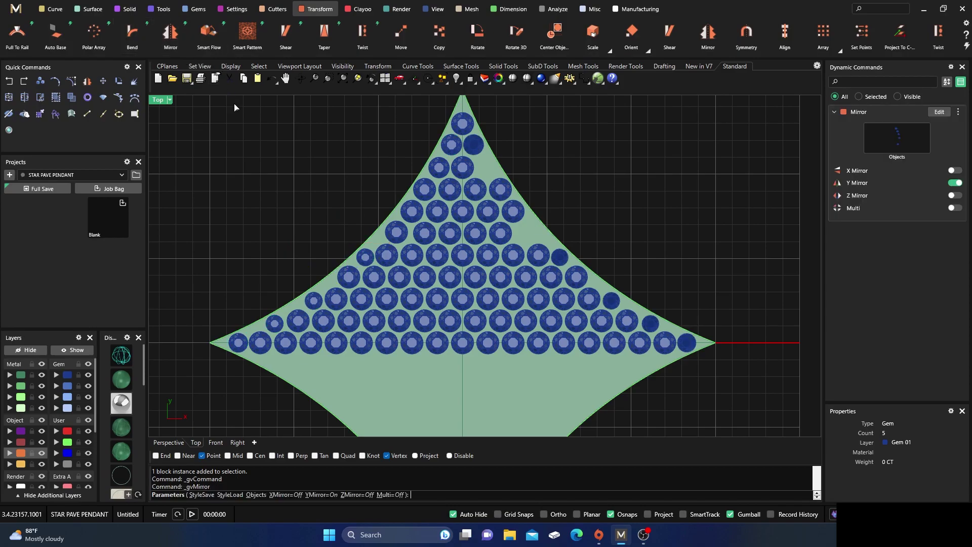
pyautogui.scroll(1, 452, 206)
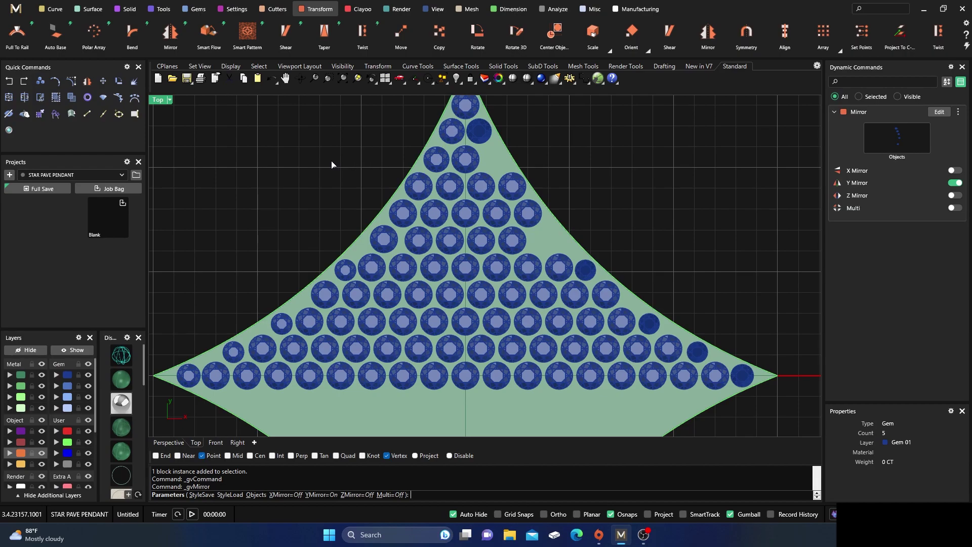
pyautogui.press('Escape')
# Mirror the left-end gems of rows 2, 6, 7, 9, 10 and 11 onto the star's right side with Y Mirror.
pyautogui.click(451, 133)
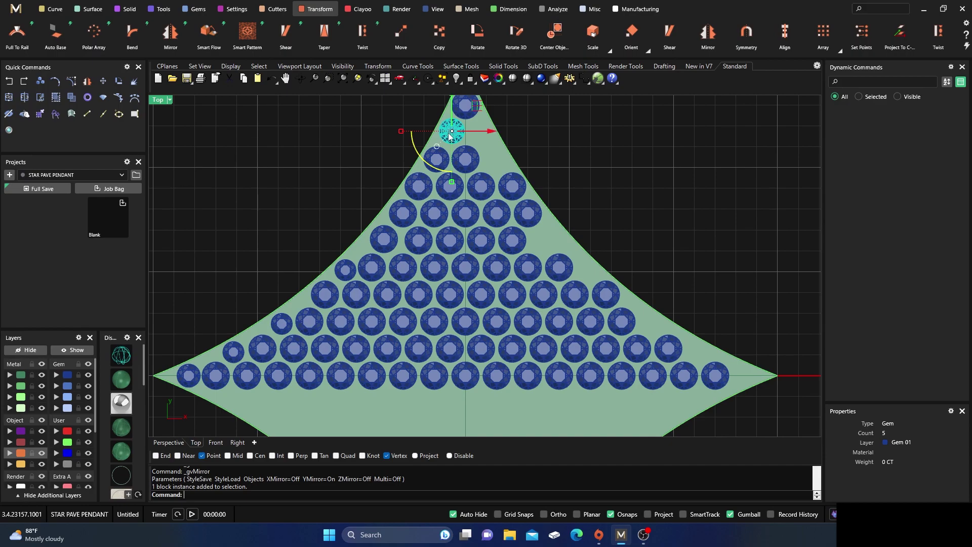
pyautogui.keyDown('shift'); pyautogui.click(385, 243); pyautogui.keyUp('shift')
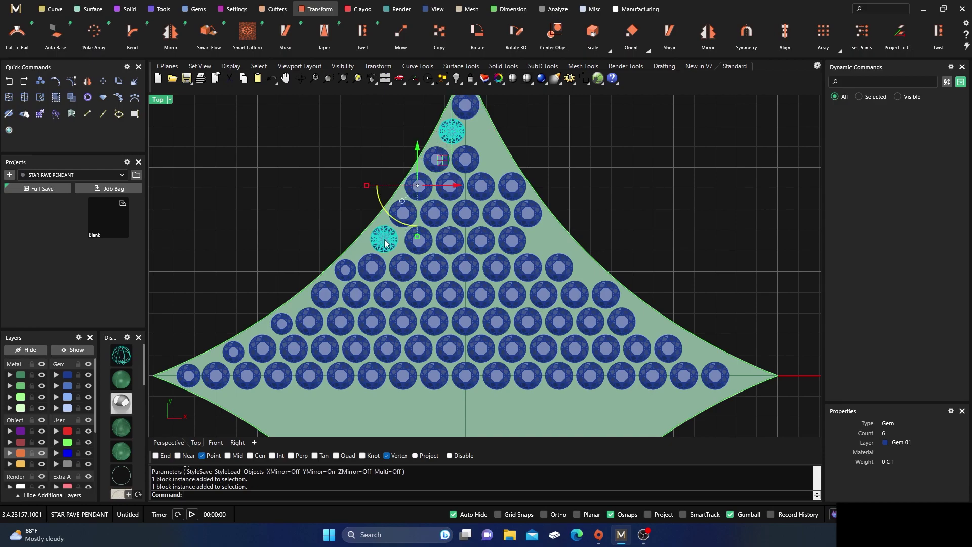
pyautogui.keyDown('shift'); pyautogui.click(347, 269); pyautogui.keyUp('shift')
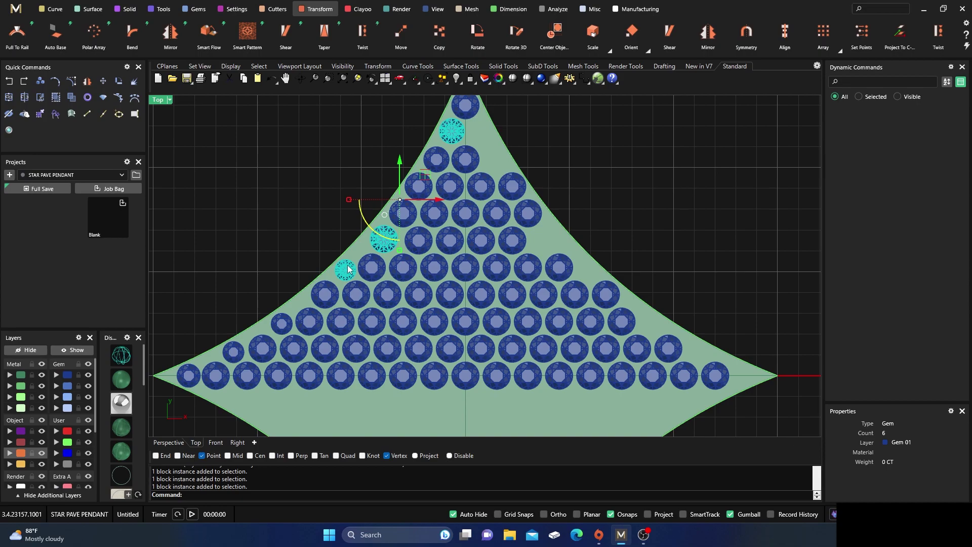
pyautogui.keyDown('shift'); pyautogui.click(283, 325); pyautogui.keyUp('shift')
pyautogui.keyDown('shift'); pyautogui.click(236, 349); pyautogui.keyUp('shift')
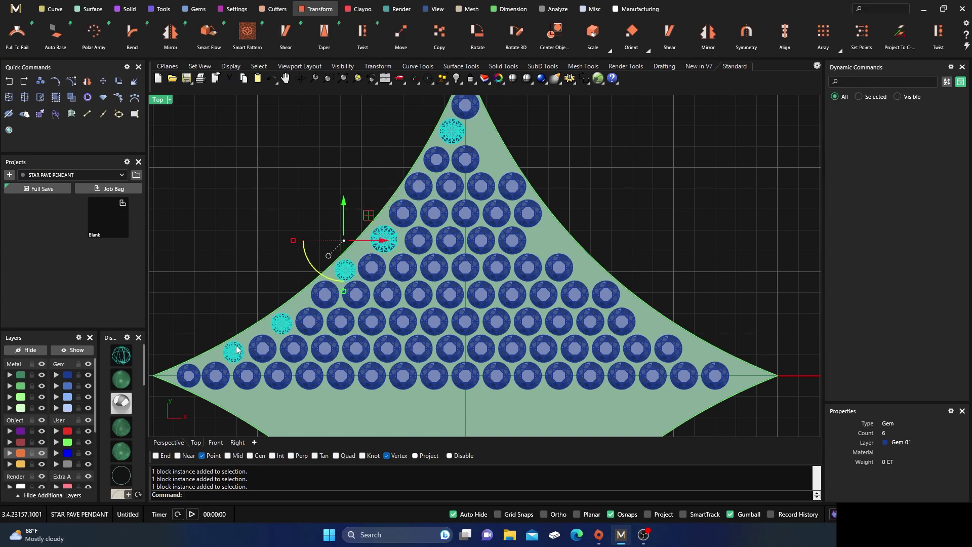
pyautogui.keyDown('shift'); pyautogui.click(191, 375); pyautogui.keyUp('shift')
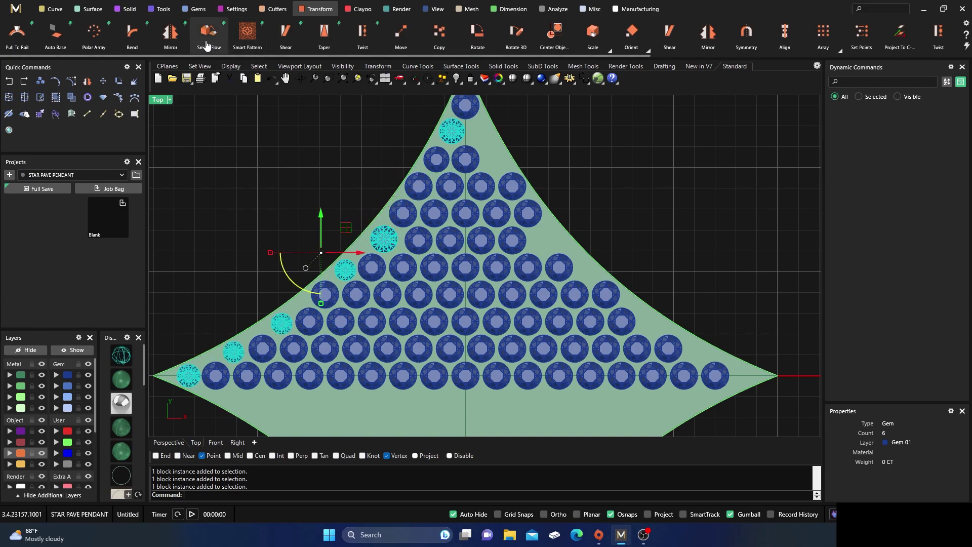
pyautogui.click(171, 33)
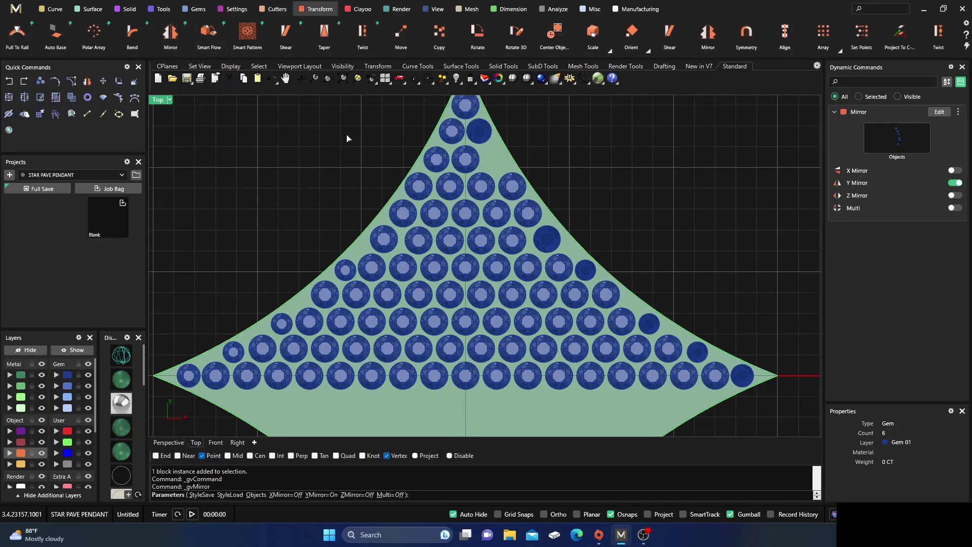
pyautogui.press('Return')
# Mirror the left gem in the third row from the star's top tip onto the right side with Y Mirror.
pyautogui.click(438, 159)
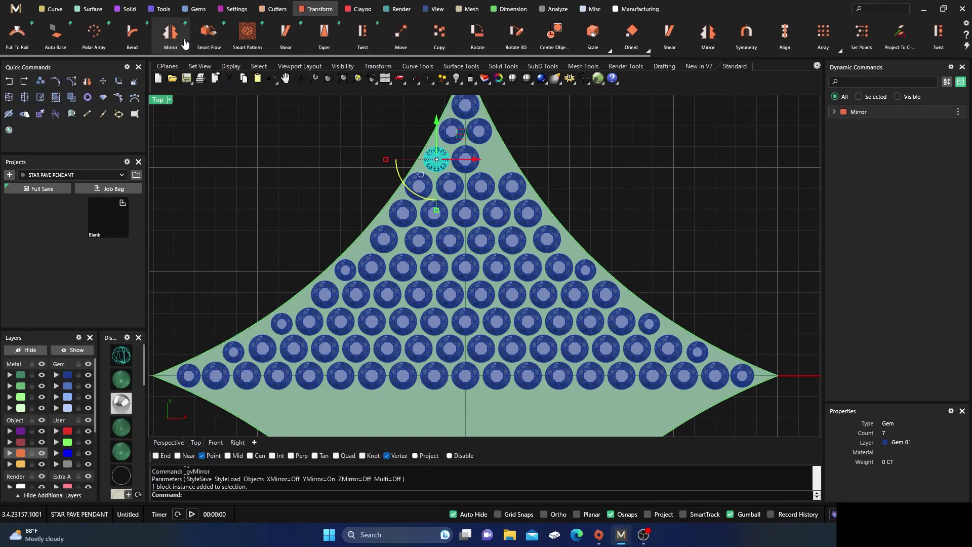
pyautogui.click(185, 44)
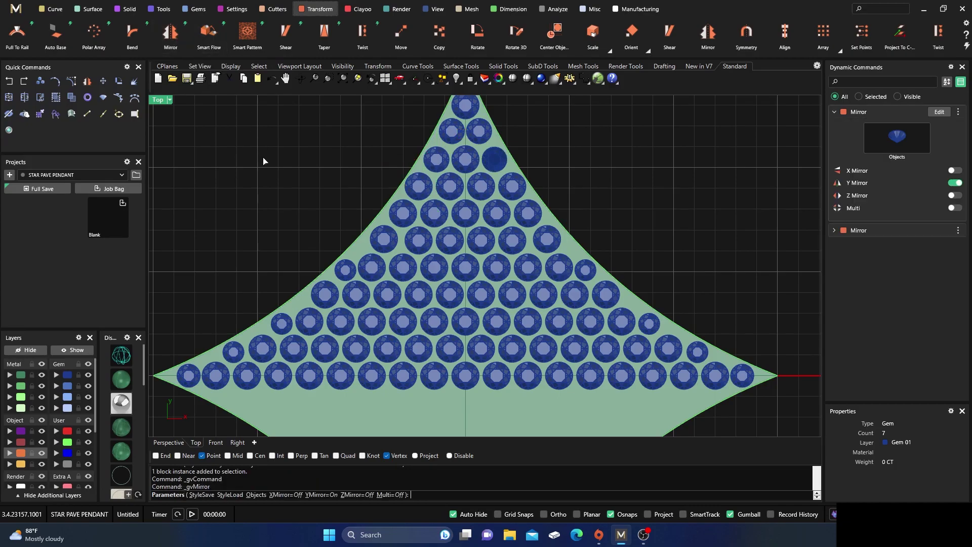
pyautogui.press('Return')
pyautogui.scroll(-3, 431, 193)
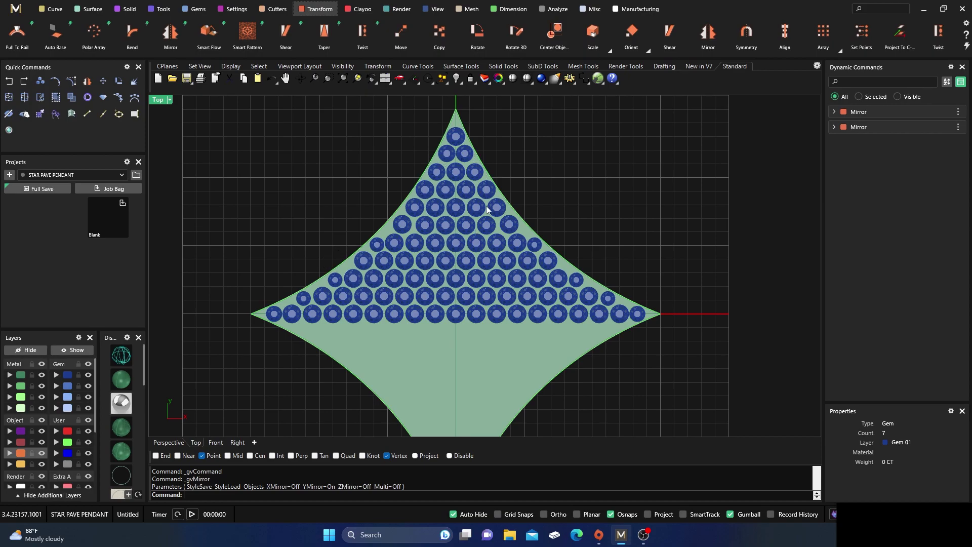
# Select all gems on the Gem 01 layer and start Pave Prongs for them on the star surface.
pyautogui.click(68, 375)
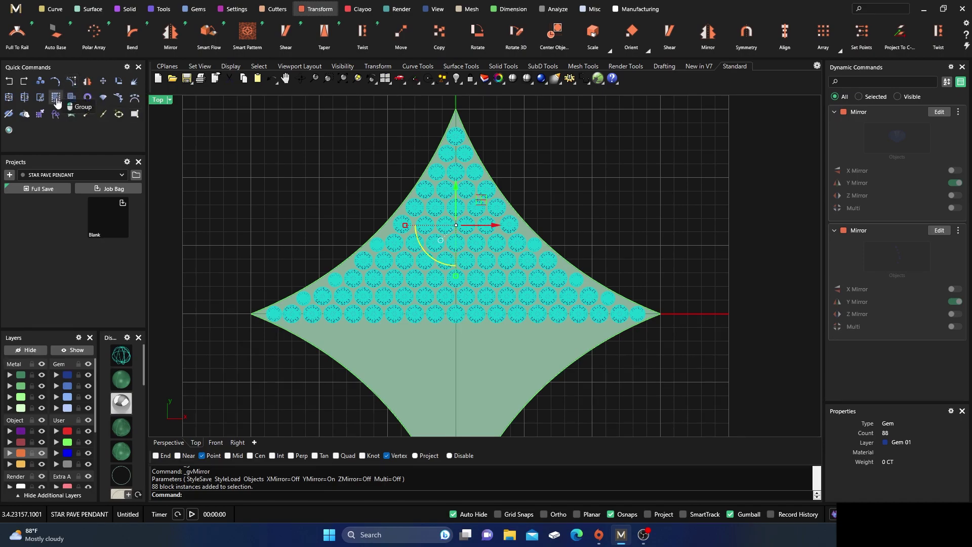
pyautogui.click(229, 14)
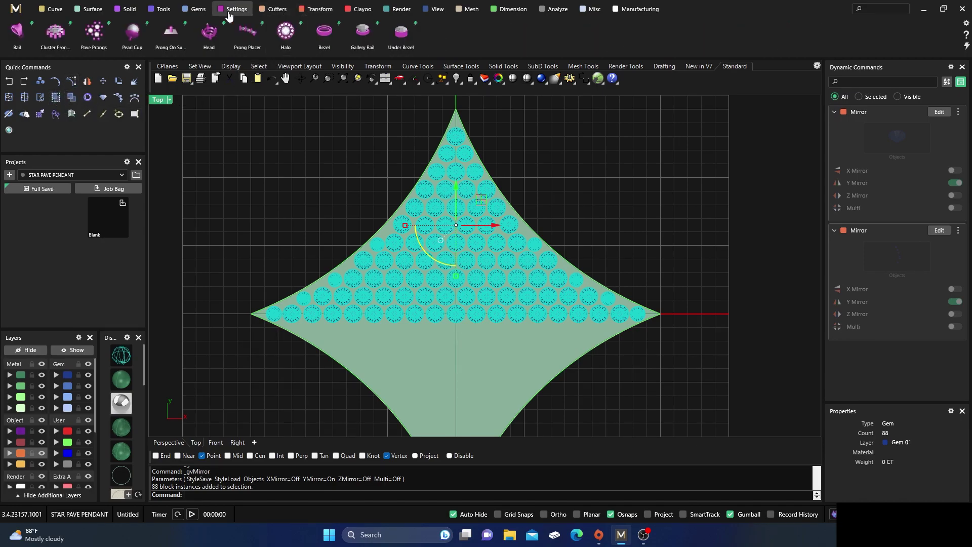
pyautogui.click(97, 36)
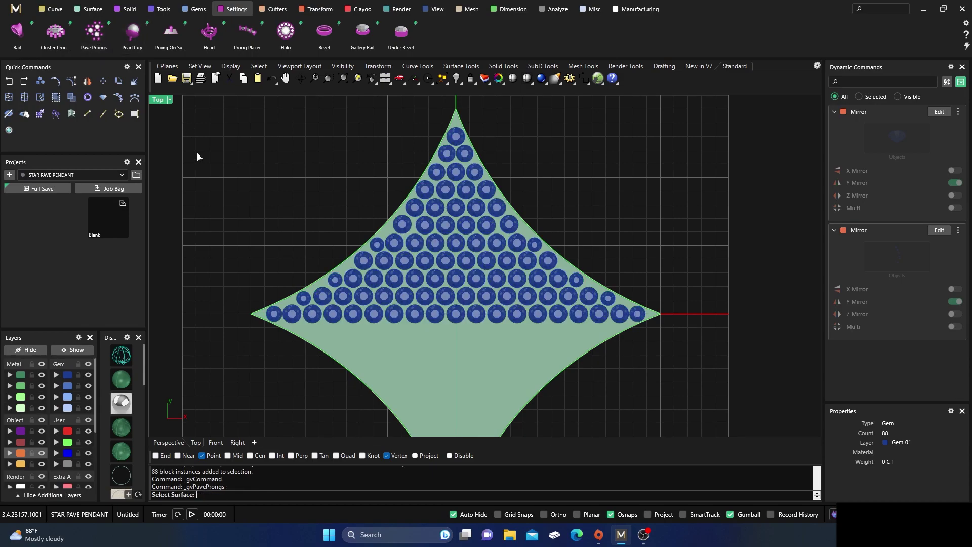
pyautogui.click(381, 342)
pyautogui.scroll(2, 426, 261)
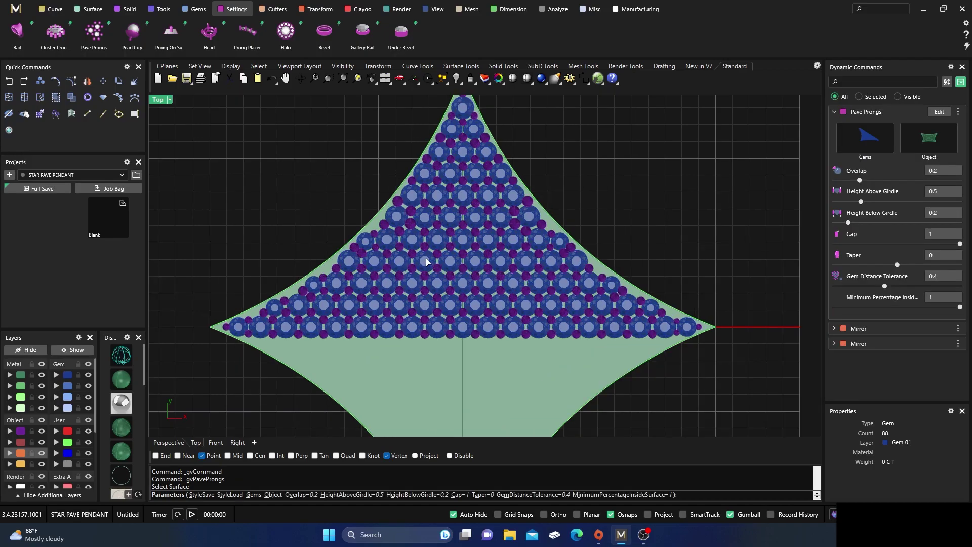
pyautogui.scroll(1, 426, 262)
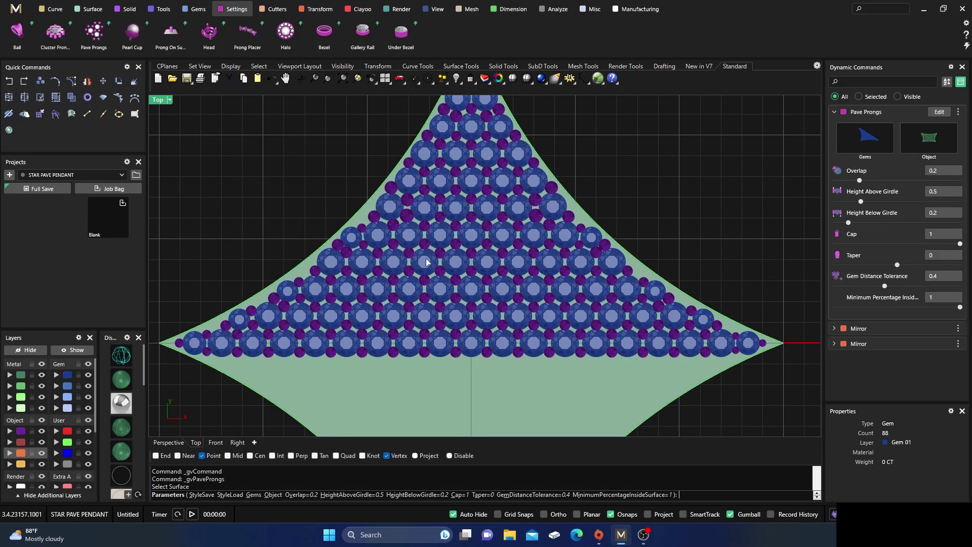
# Set the Pave Prongs overlap to 0.3.
pyautogui.moveTo(463, 224); pyautogui.dragTo(451, 282, button='right')
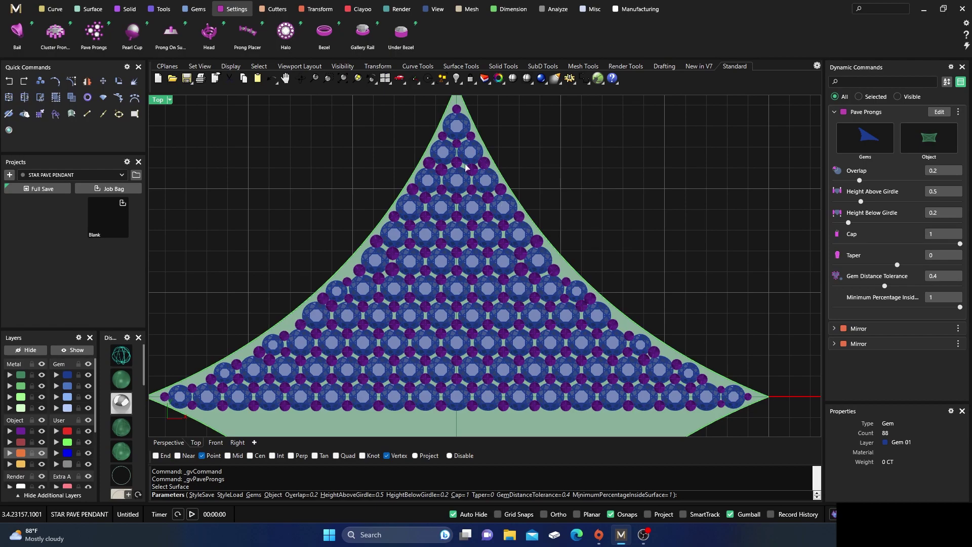
pyautogui.scroll(5, 425, 223)
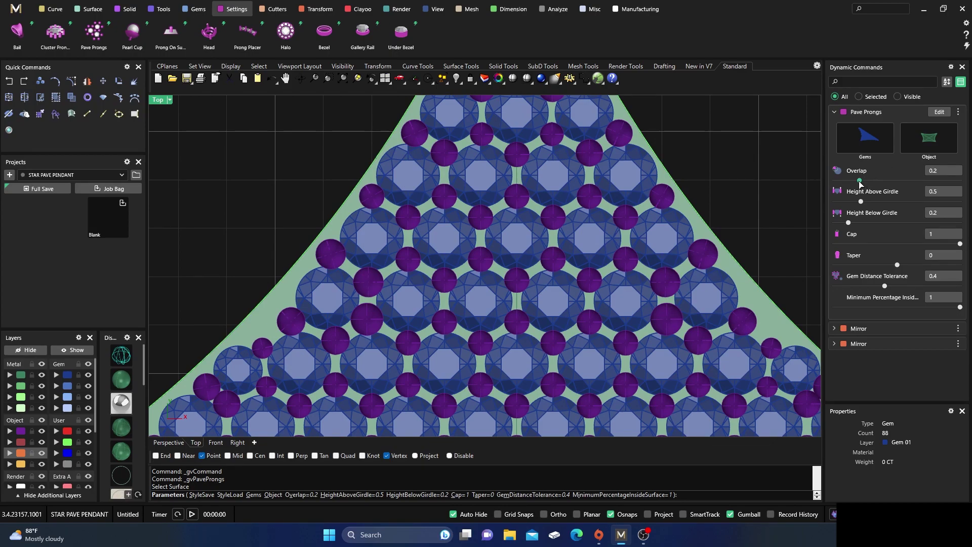
pyautogui.moveTo(865, 181); pyautogui.dragTo(867, 183)
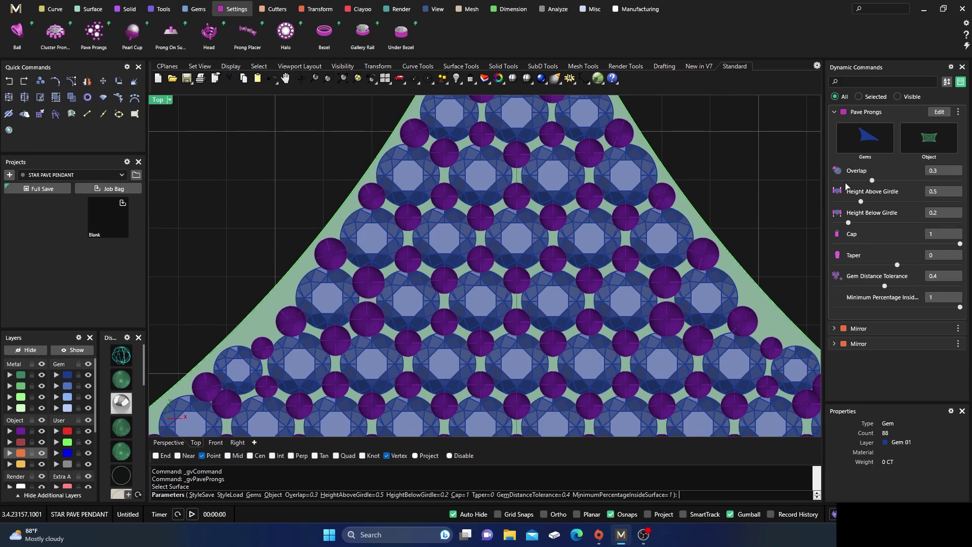
pyautogui.scroll(-4, 501, 217)
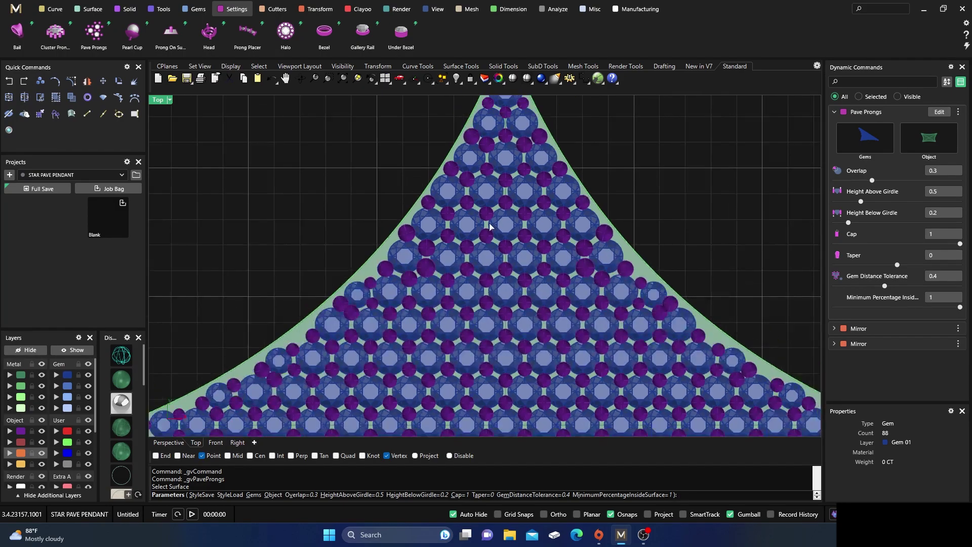
pyautogui.scroll(2, 489, 172)
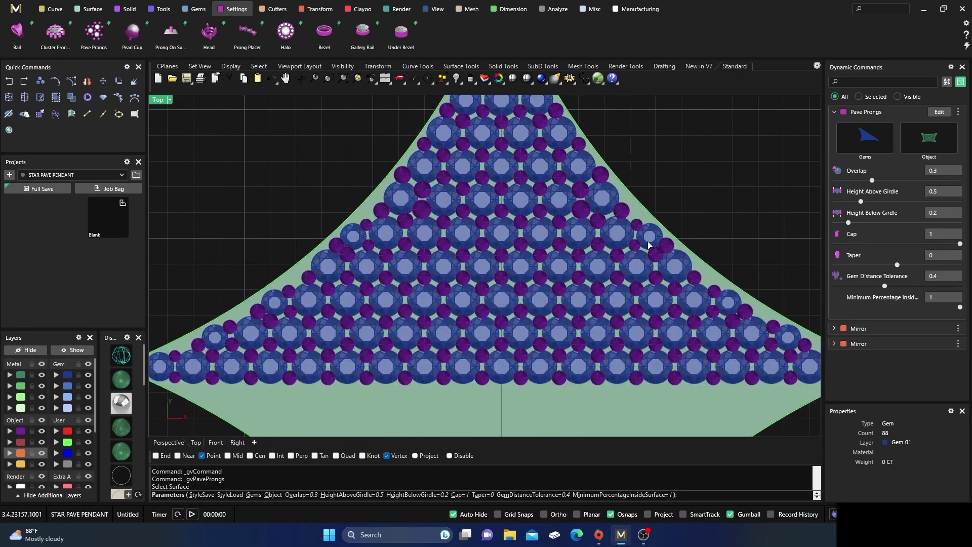
# Check the prongs' fit around the gems in the Perspective view and apply the Pave Prongs settings.
pyautogui.doubleClick(159, 100)
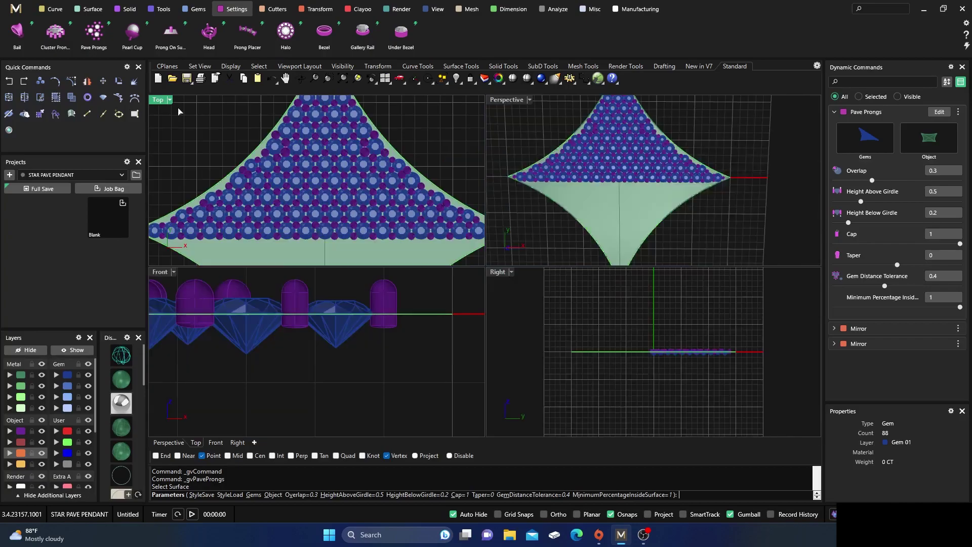
pyautogui.doubleClick(510, 99)
pyautogui.moveTo(596, 300); pyautogui.dragTo(560, 223, button='right')
pyautogui.scroll(5, 531, 237)
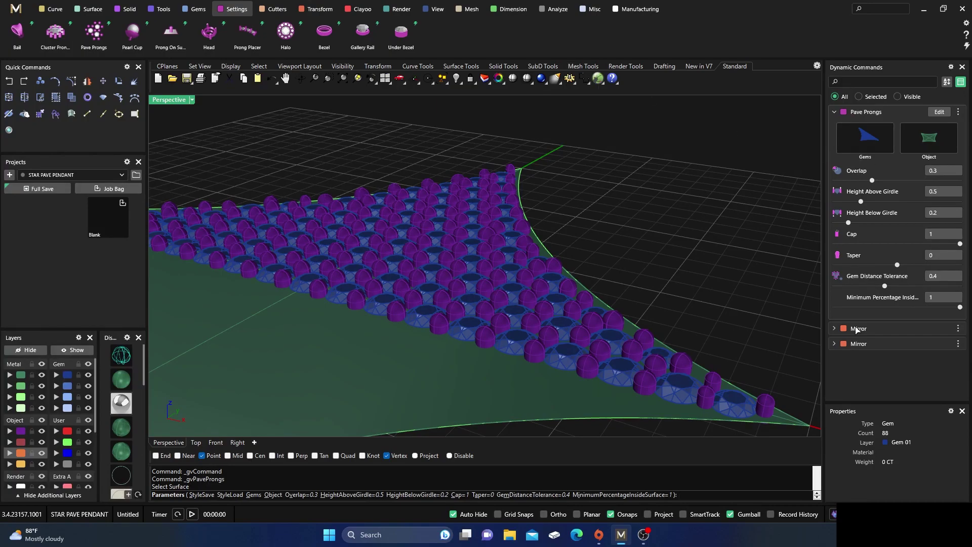
pyautogui.moveTo(658, 230)
pyautogui.mouseDown(button='right')
pyautogui.moveTo(640, 205)
pyautogui.moveTo(634, 222)
pyautogui.moveTo(655, 219)
pyautogui.mouseUp(button='right')
pyautogui.scroll(5, 606, 246)
pyautogui.scroll(-5, 605, 246)
pyautogui.moveTo(597, 243); pyautogui.dragTo(596, 278, button='right')
pyautogui.scroll(4, 493, 170)
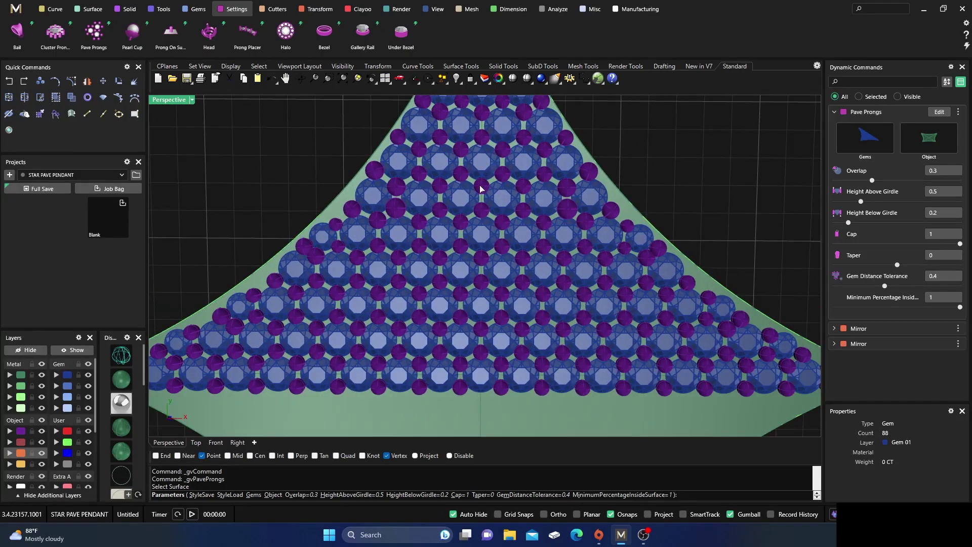
pyautogui.press('Return')
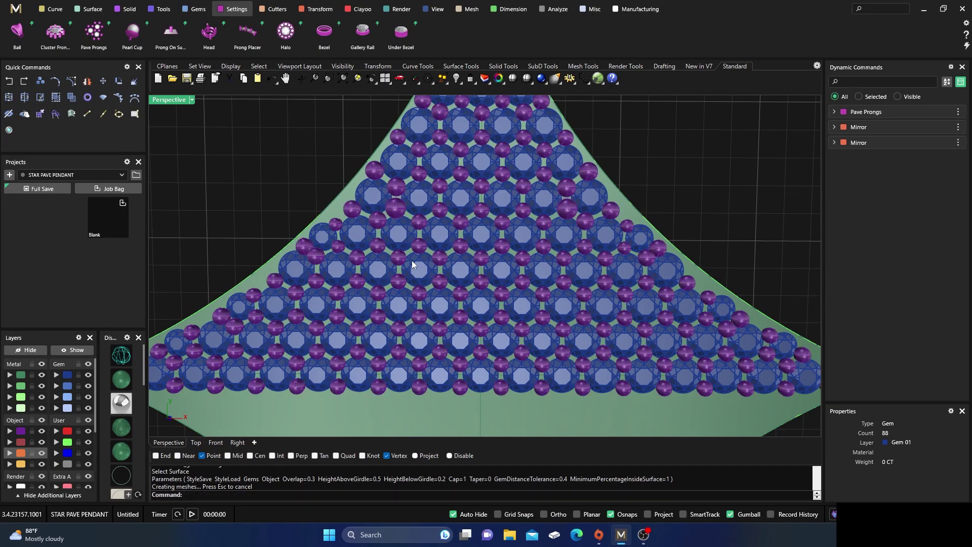
# Examine the prong coverage around the edge gems from the star's top tip down to its left tip in the Top view.
pyautogui.doubleClick(165, 102)
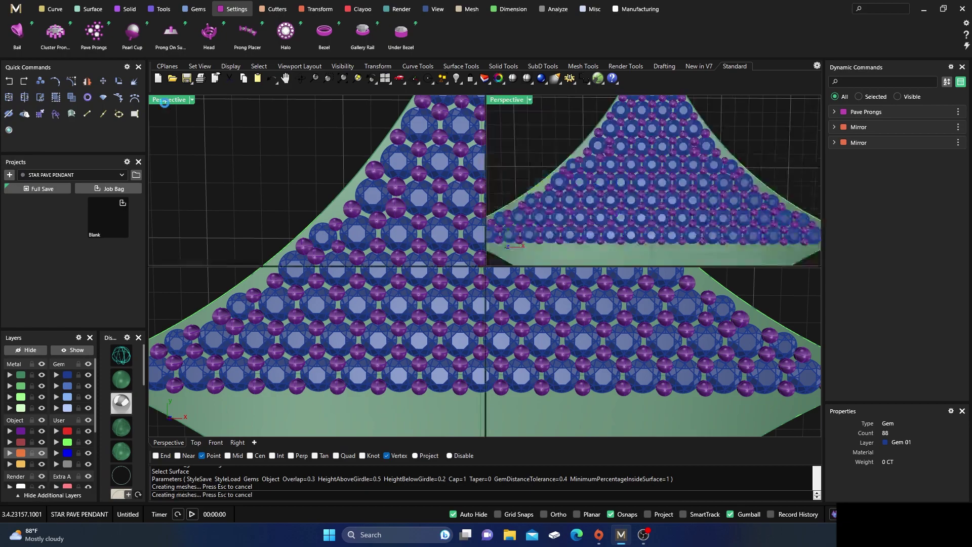
pyautogui.doubleClick(159, 99)
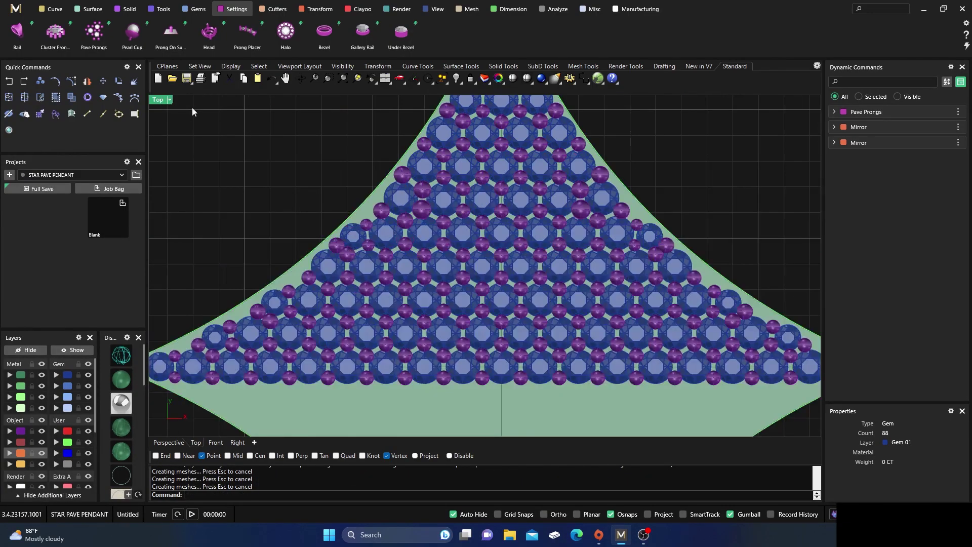
pyautogui.moveTo(321, 163); pyautogui.dragTo(311, 262, button='right')
pyautogui.scroll(5, 506, 158)
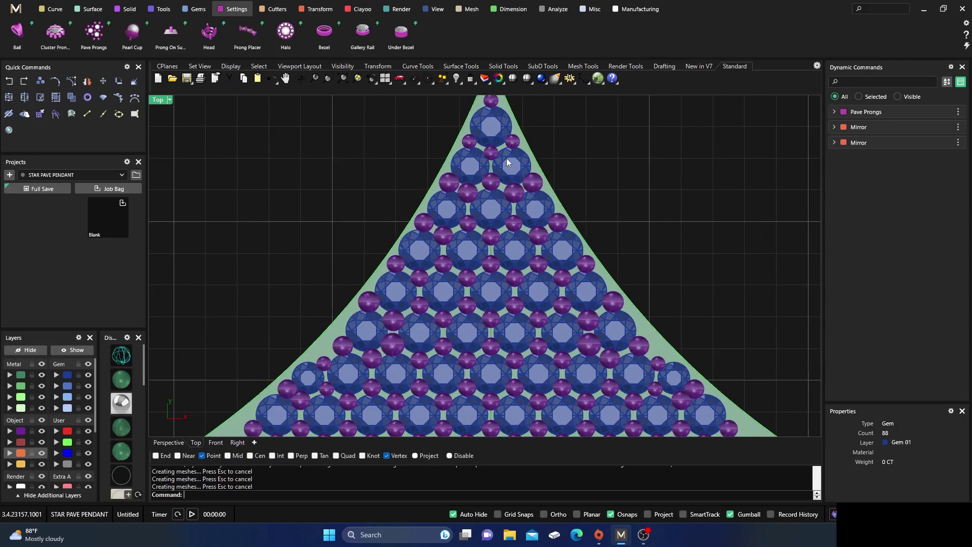
pyautogui.scroll(2, 506, 158)
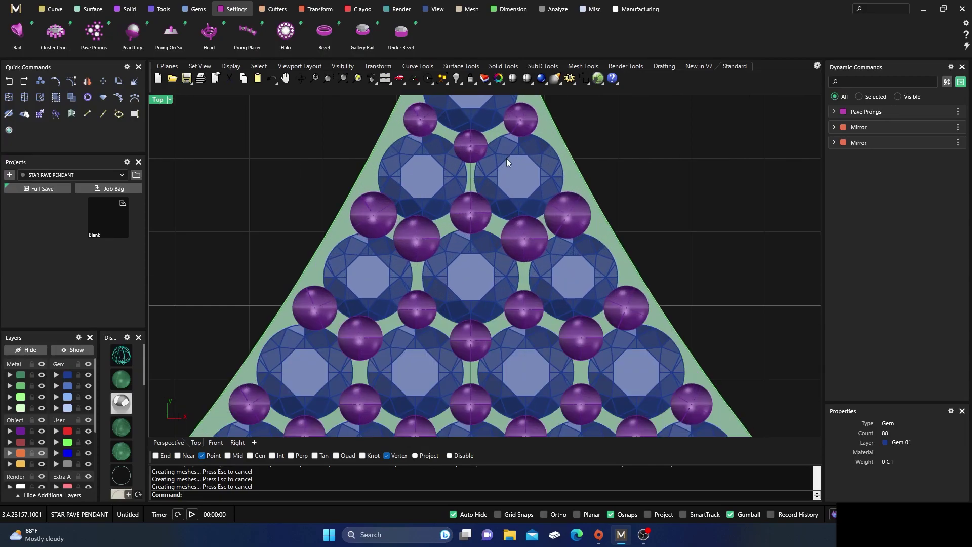
pyautogui.scroll(-2, 506, 158)
pyautogui.moveTo(502, 218); pyautogui.dragTo(475, 250, button='right')
pyautogui.scroll(4, 476, 250)
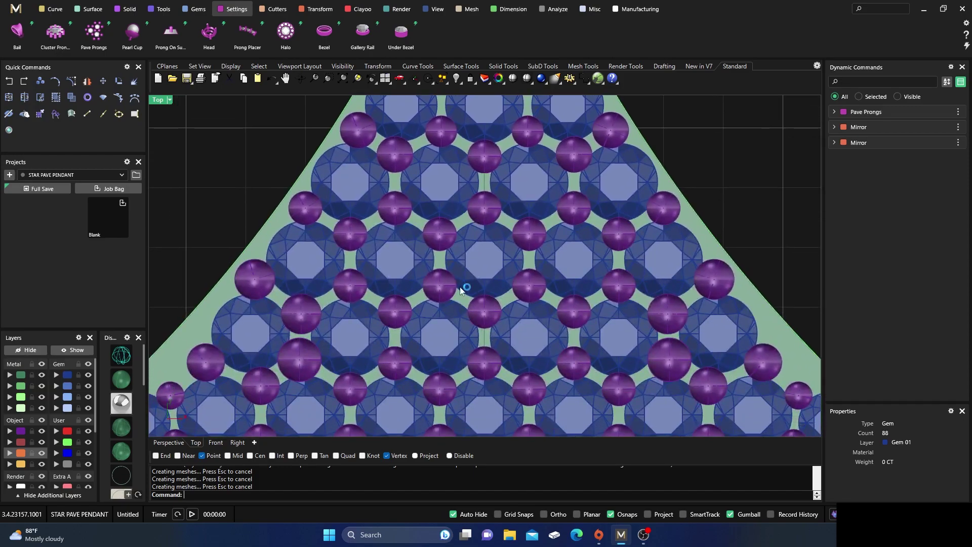
pyautogui.scroll(-2, 475, 219)
pyautogui.scroll(2, 470, 232)
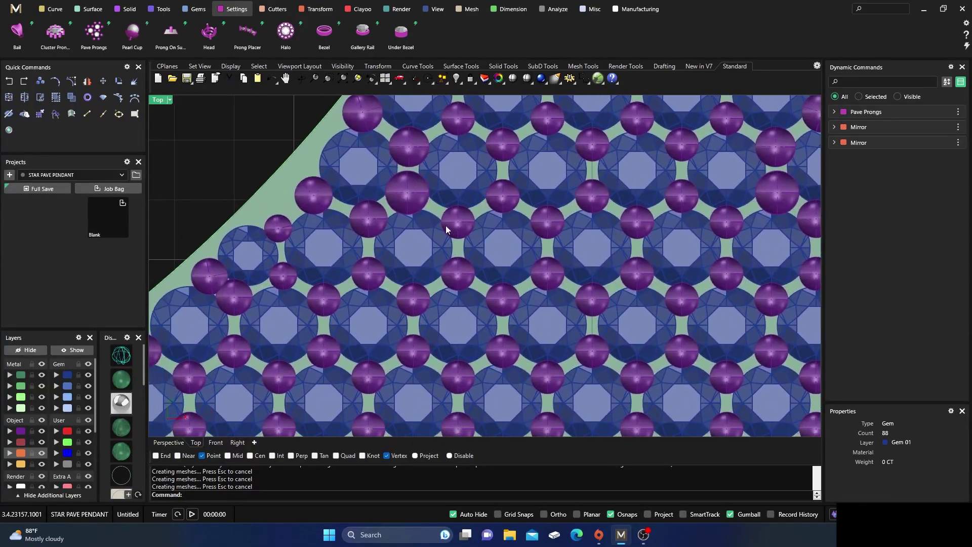
pyautogui.moveTo(398, 239); pyautogui.dragTo(437, 209, button='right')
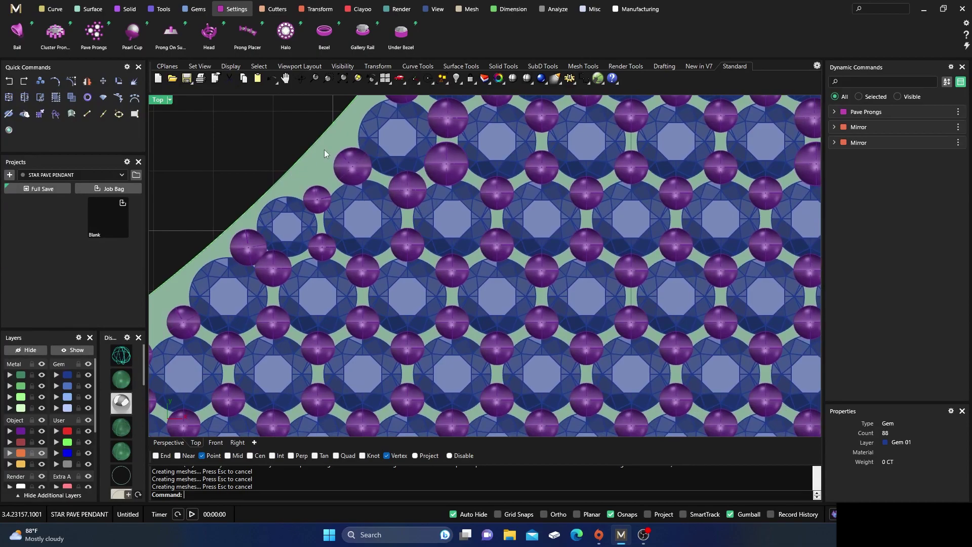
pyautogui.scroll(-3, 349, 191)
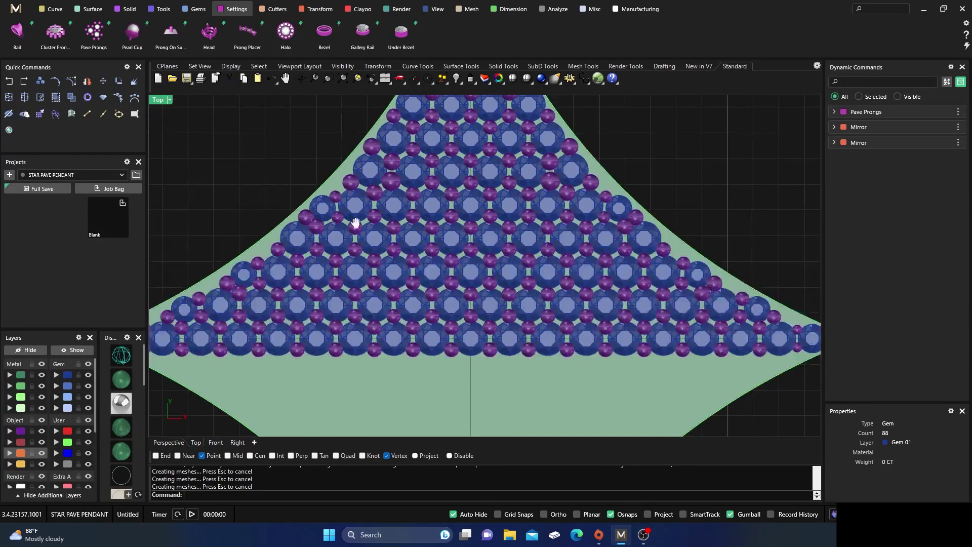
pyautogui.scroll(3, 235, 257)
pyautogui.moveTo(276, 270); pyautogui.dragTo(398, 195, button='right')
pyautogui.scroll(-2, 389, 196)
pyautogui.moveTo(348, 256); pyautogui.dragTo(398, 266, button='right')
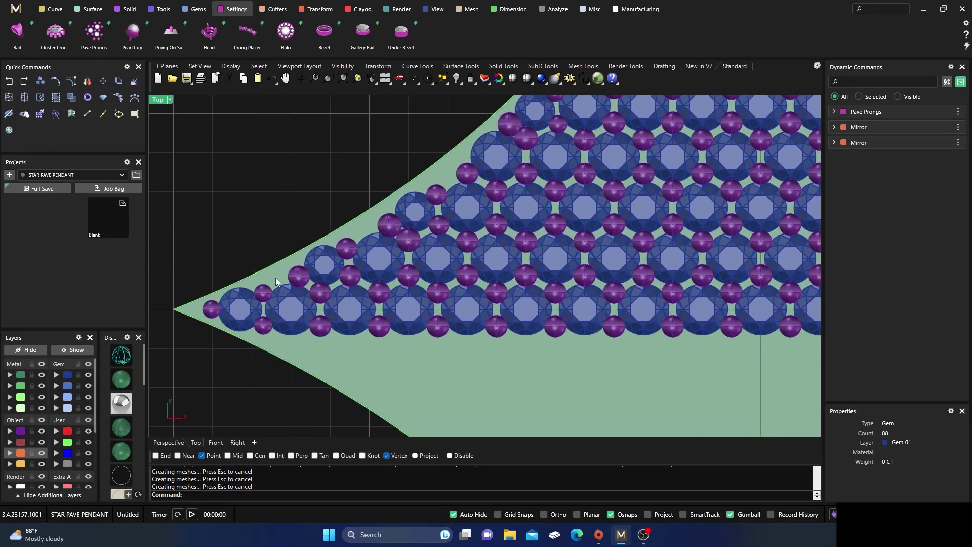
# Place four 0.5 mm Prong On Surface prongs in the gaps along the lower half of the star's upper-left edge.
pyautogui.click(171, 32)
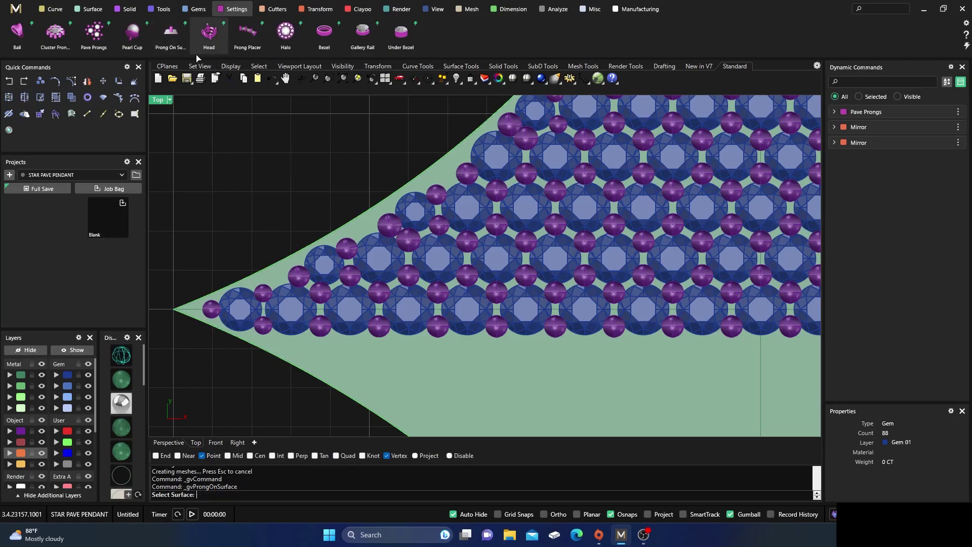
pyautogui.scroll(3, 279, 269)
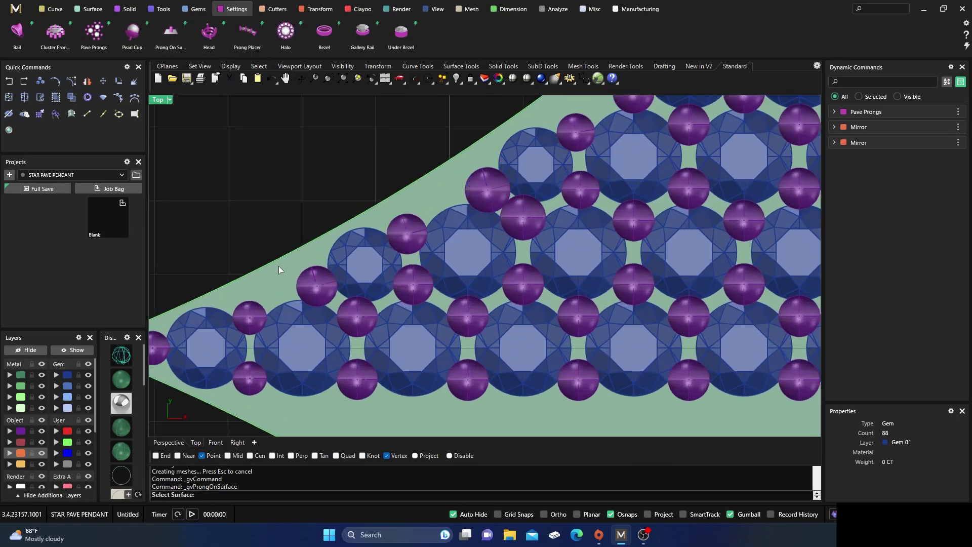
pyautogui.click(271, 287)
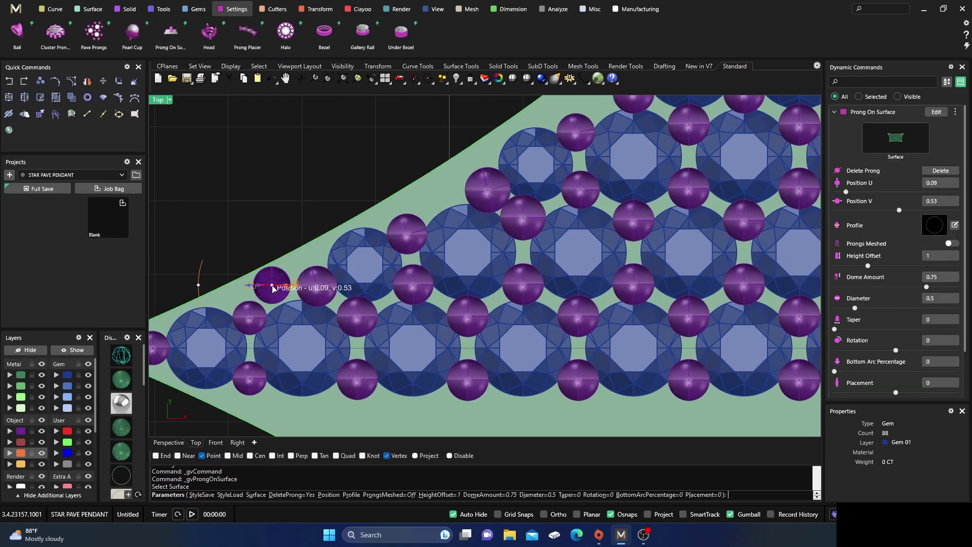
pyautogui.click(438, 200)
pyautogui.moveTo(444, 204); pyautogui.dragTo(342, 285, button='right')
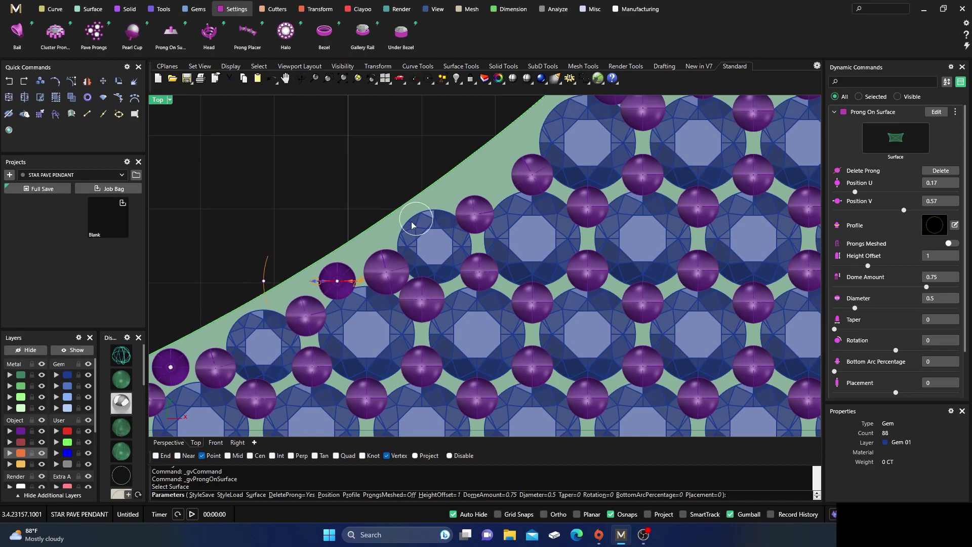
pyautogui.click(490, 175)
pyautogui.moveTo(493, 177); pyautogui.dragTo(410, 253, button='right')
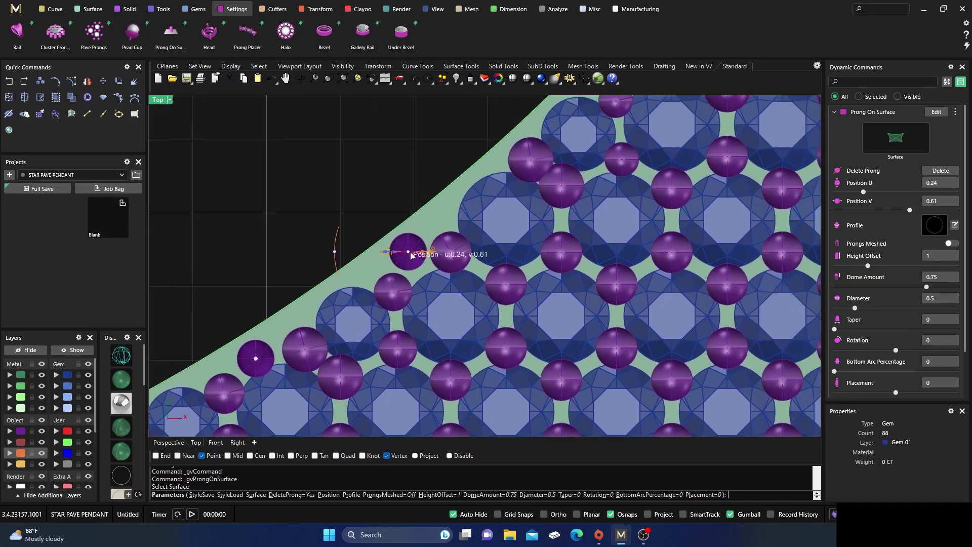
pyautogui.click(452, 212)
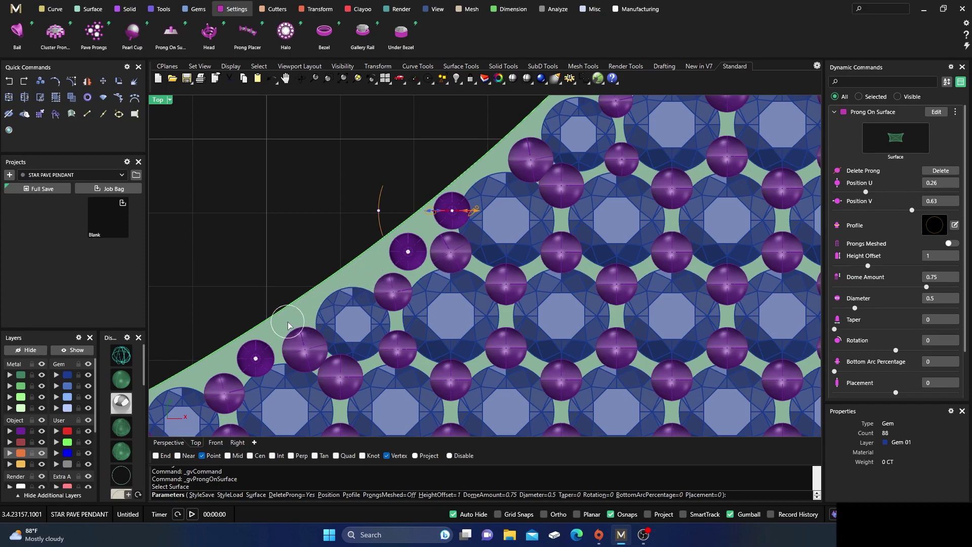
# Add two more 0.5 mm prongs beside the edge gems higher up the star's left edge and apply Prong On Surface.
pyautogui.scroll(-3, 353, 289)
pyautogui.scroll(5, 353, 288)
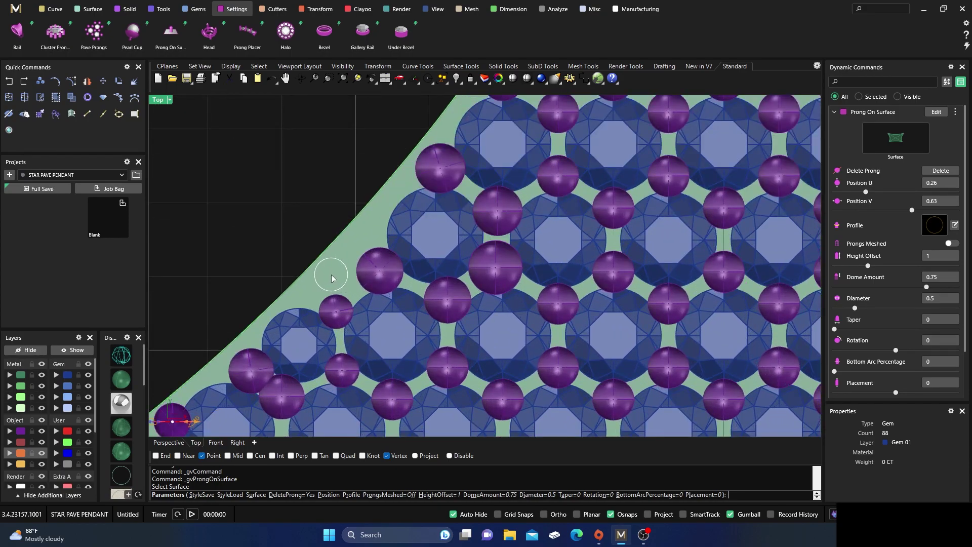
pyautogui.click(335, 274)
pyautogui.click(381, 226)
pyautogui.moveTo(405, 240); pyautogui.dragTo(339, 354, button='right')
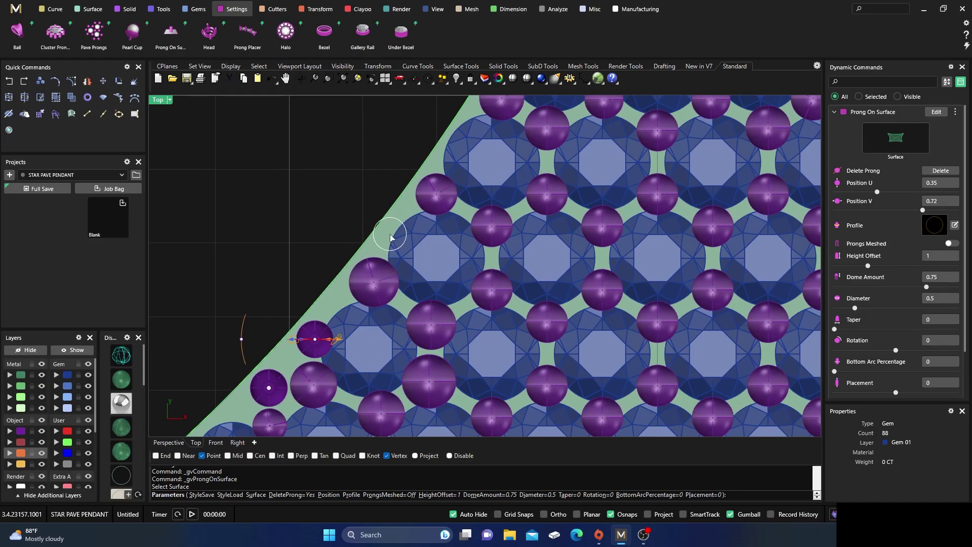
pyautogui.moveTo(408, 225); pyautogui.dragTo(399, 287, button='right')
pyautogui.scroll(-5, 399, 288)
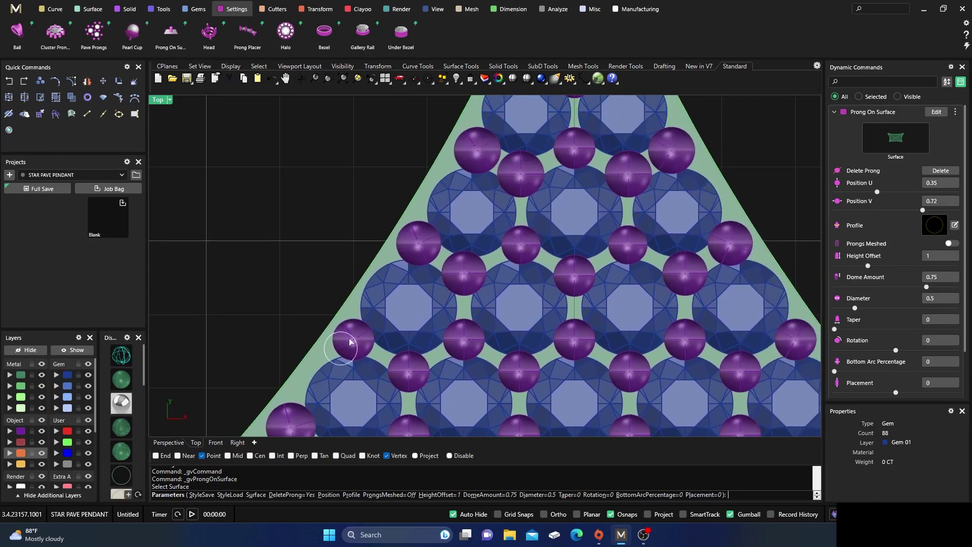
pyautogui.scroll(1, 460, 155)
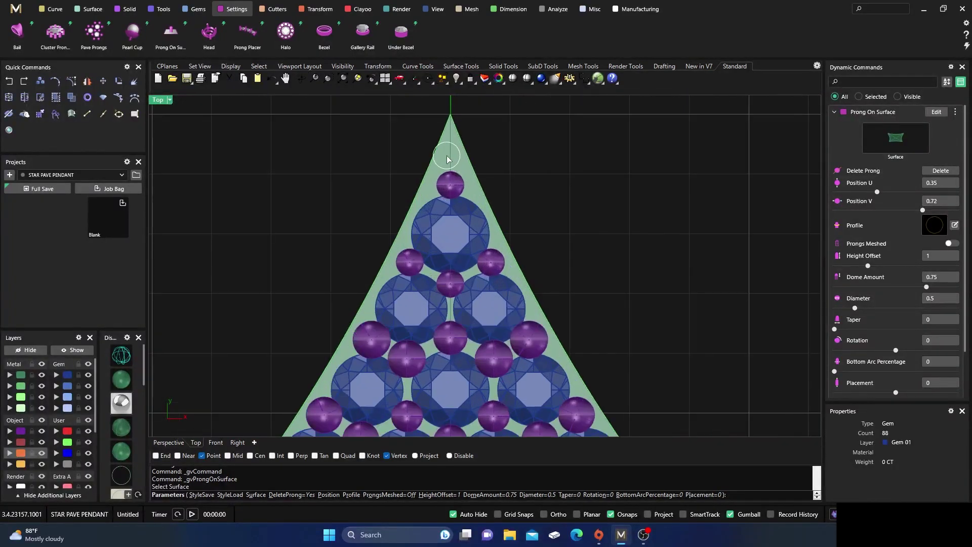
pyautogui.scroll(-4, 455, 162)
pyautogui.scroll(3, 448, 299)
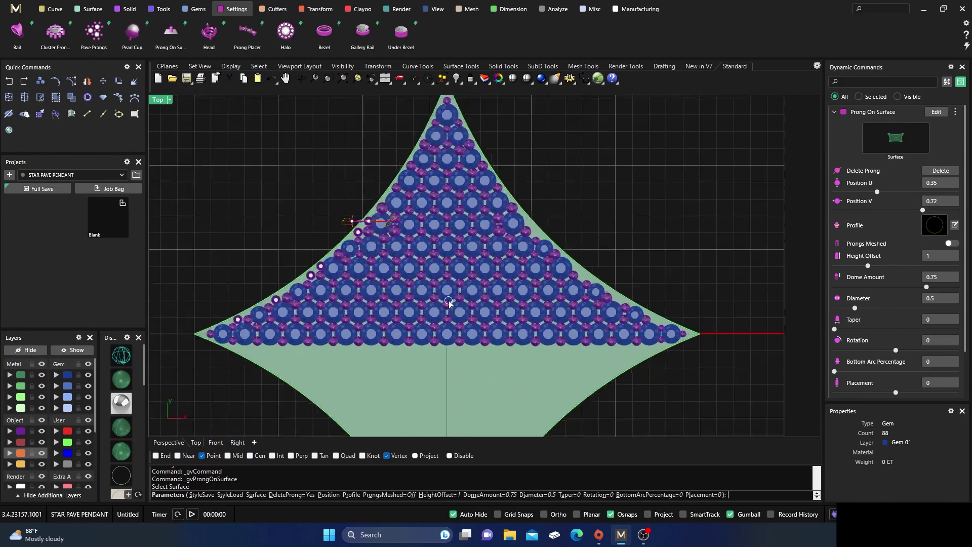
pyautogui.press('Return')
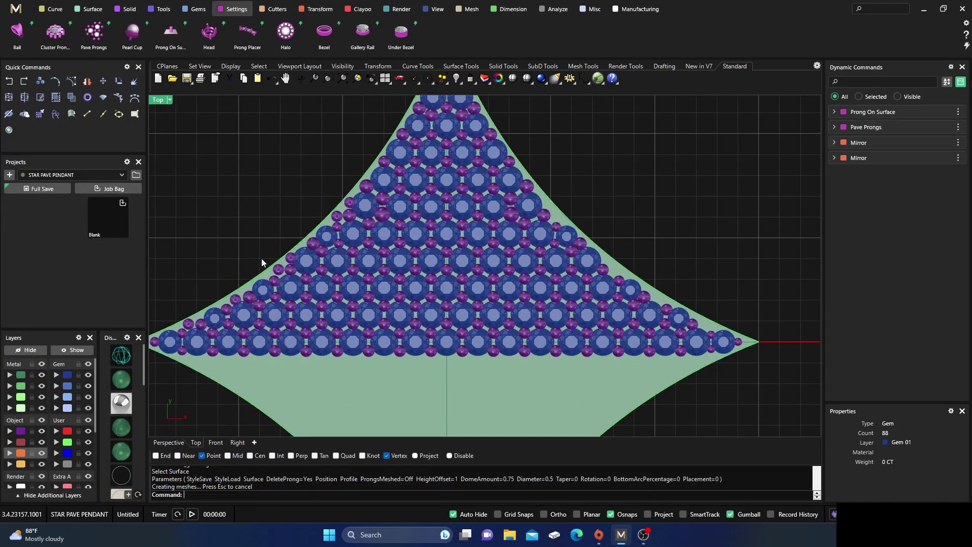
# Mirror the six added left-edge prongs onto the star's right side with Y Mirror.
pyautogui.click(279, 272)
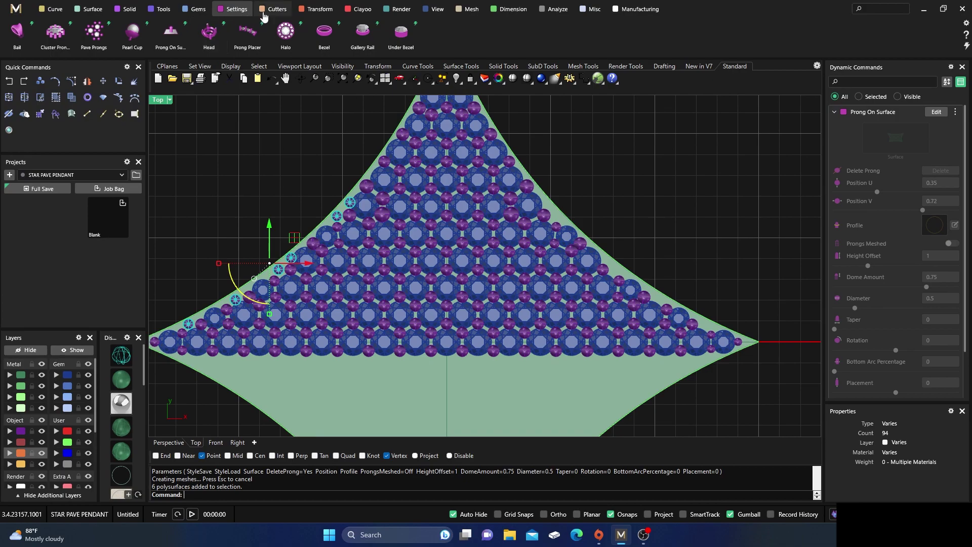
pyautogui.click(313, 10)
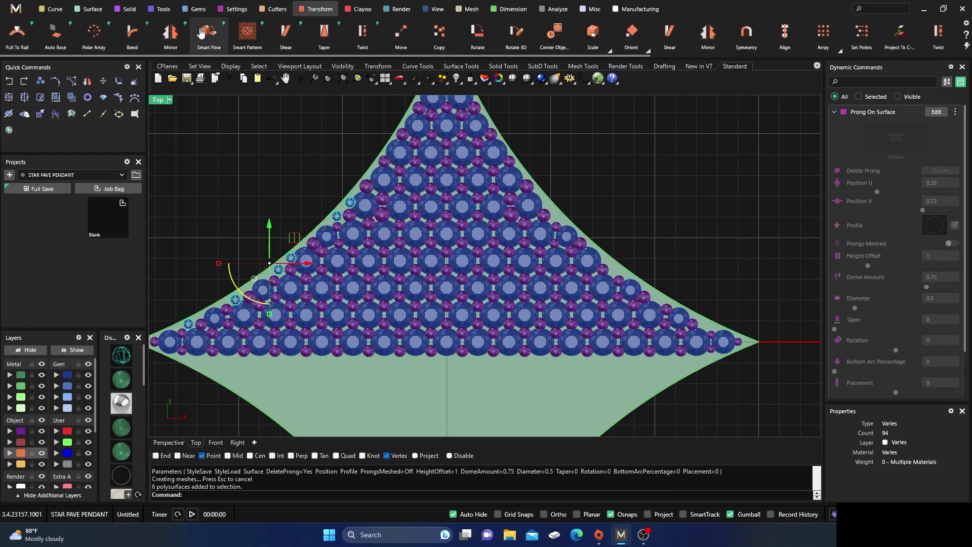
pyautogui.click(170, 35)
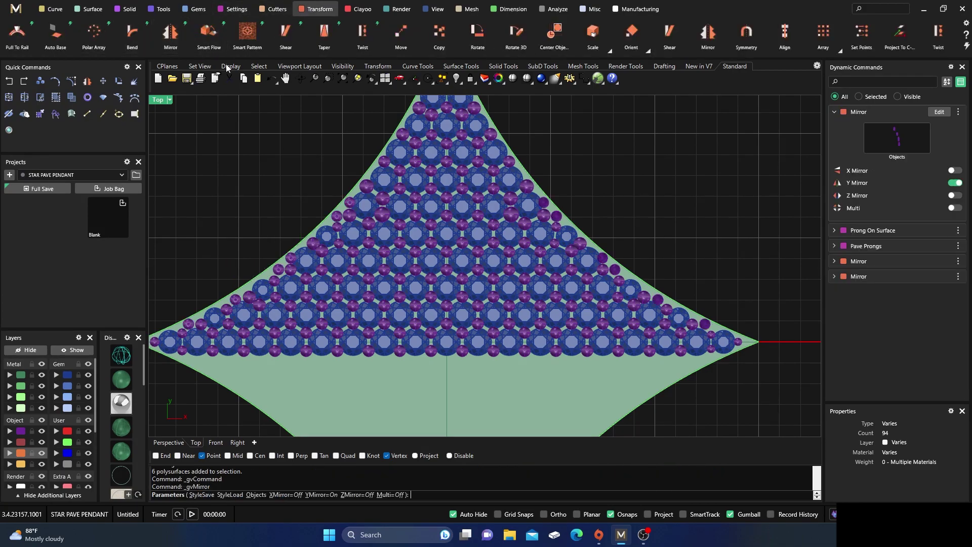
pyautogui.rightClick(658, 205)
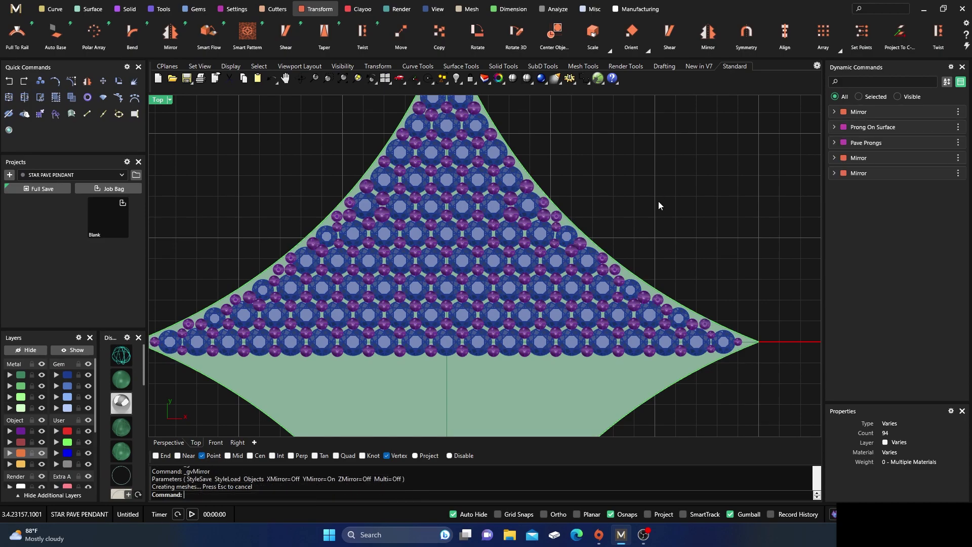
# Place one Prong On Surface prong above the small gem on the lower left edge, with its diameter set to 0.4 mm.
pyautogui.scroll(5, 618, 291)
pyautogui.scroll(-5, 644, 284)
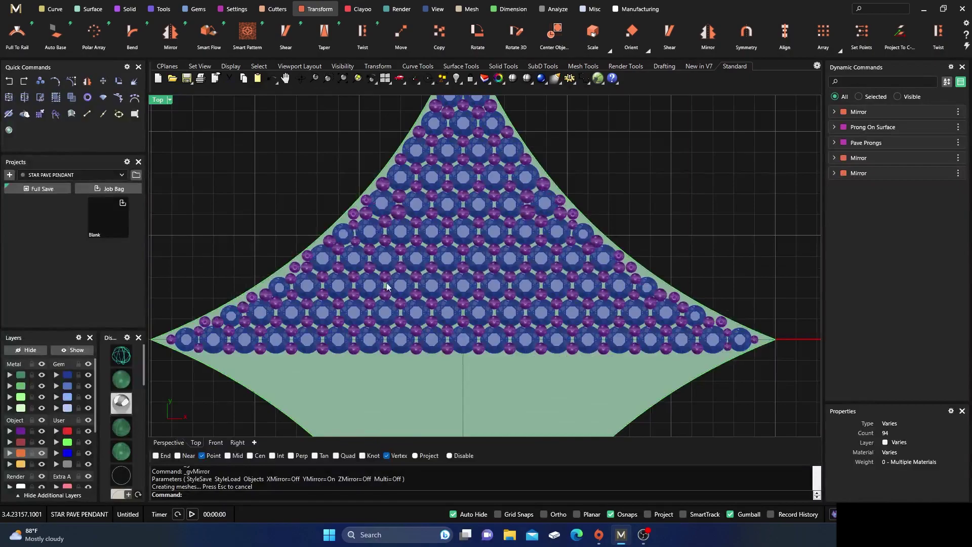
pyautogui.scroll(3, 273, 293)
pyautogui.scroll(5, 272, 292)
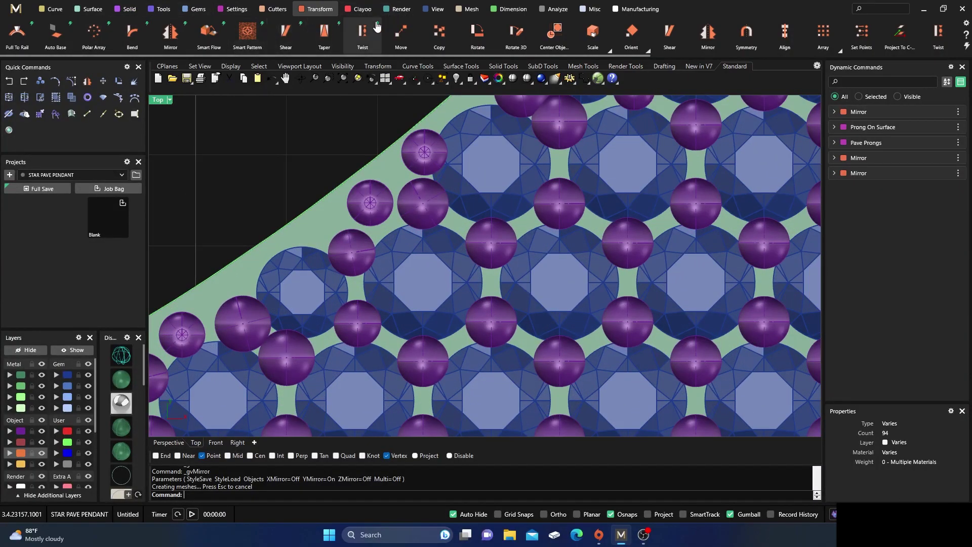
pyautogui.click(232, 8)
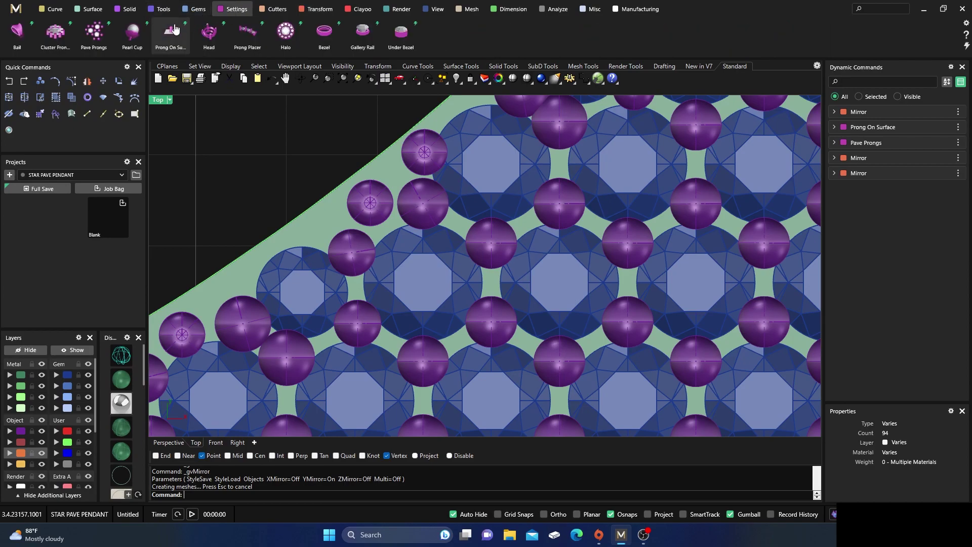
pyautogui.click(172, 31)
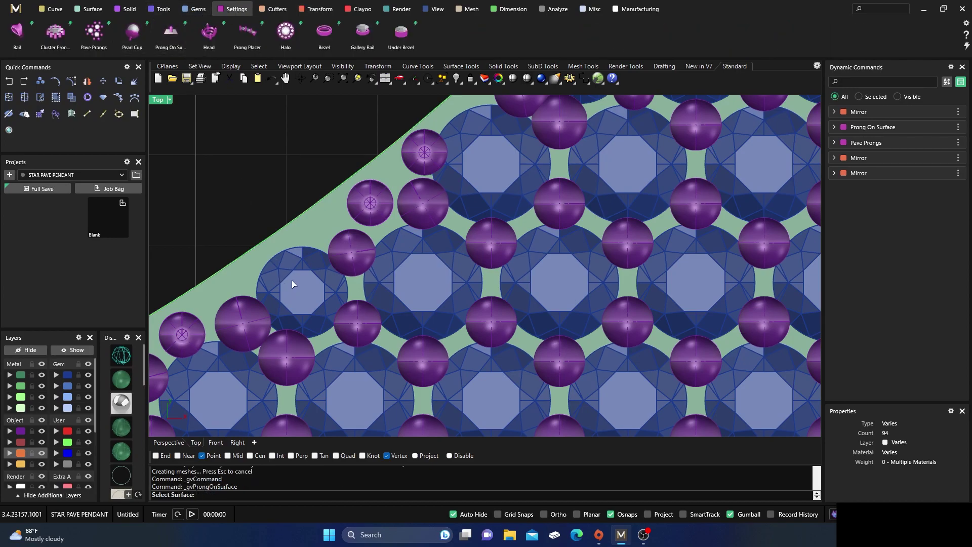
pyautogui.click(306, 240)
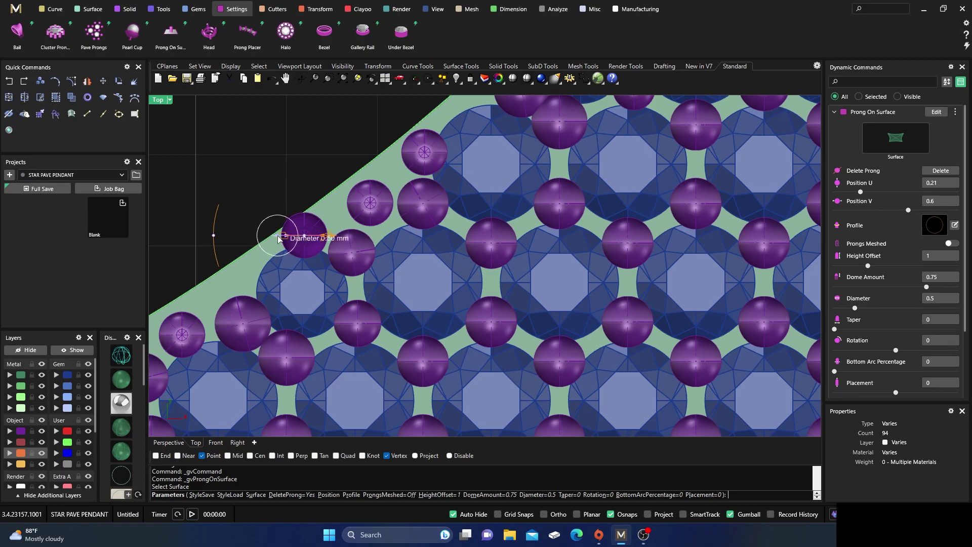
pyautogui.moveTo(279, 239); pyautogui.dragTo(303, 240)
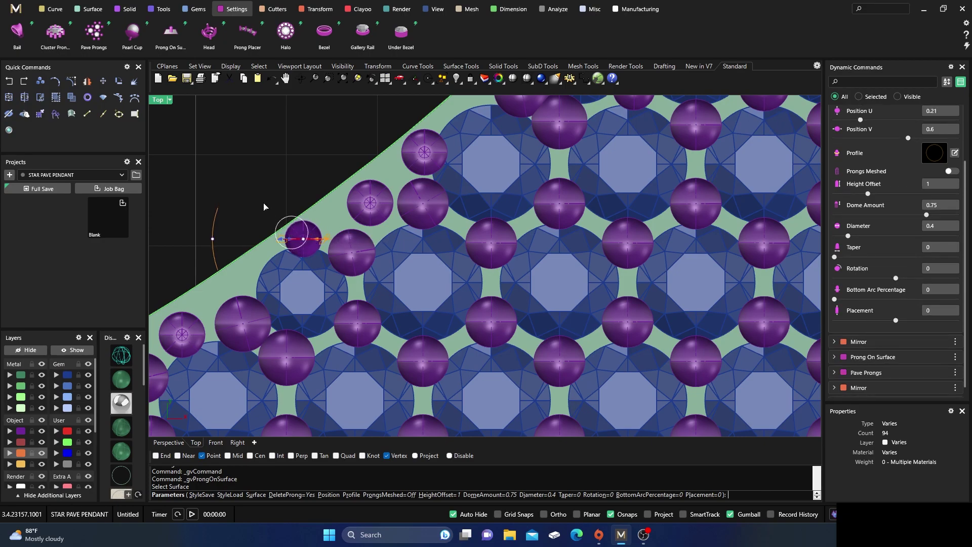
pyautogui.press('Return')
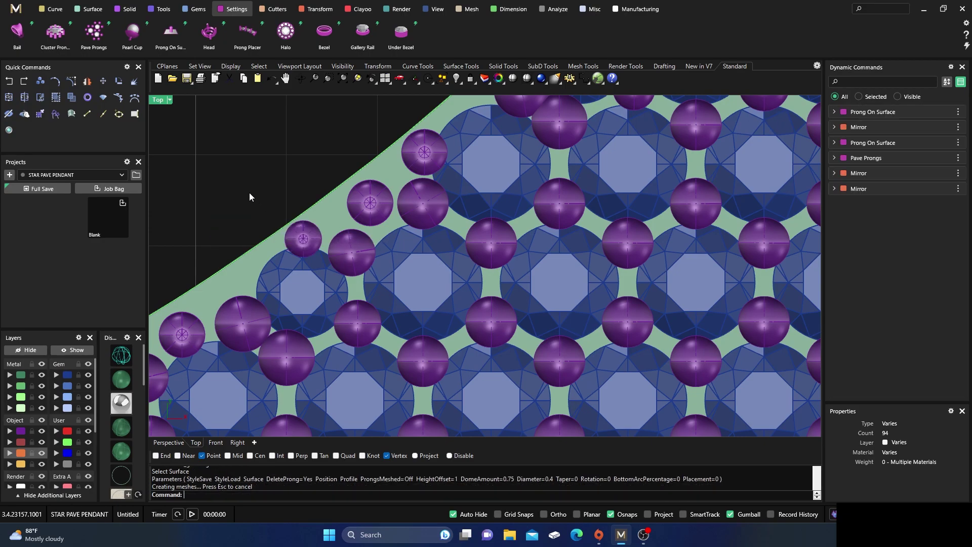
# Undo the 0.4 mm prong and the mirroring of the six left-edge prongs.
pyautogui.click(10, 82)
pyautogui.click(10, 82)
pyautogui.scroll(-3, 314, 251)
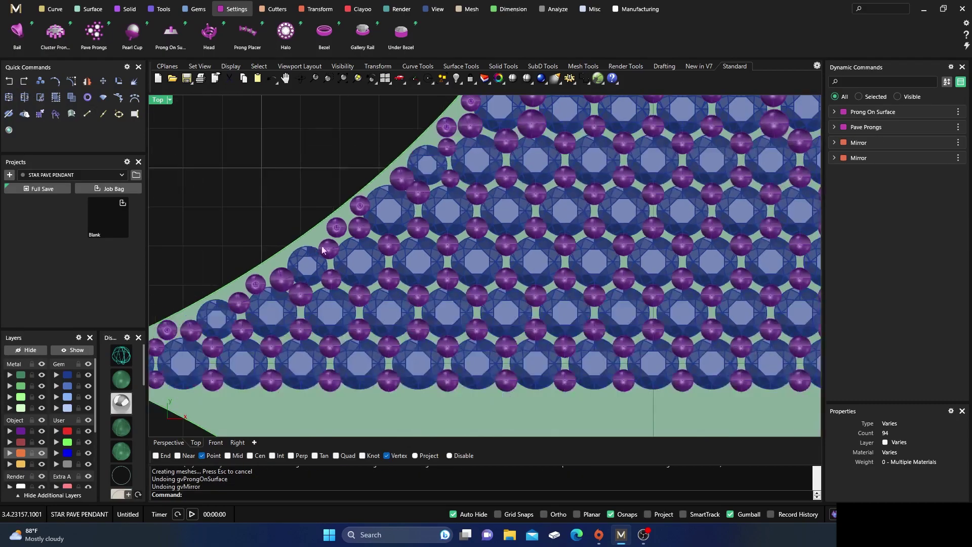
pyautogui.scroll(-3, 519, 243)
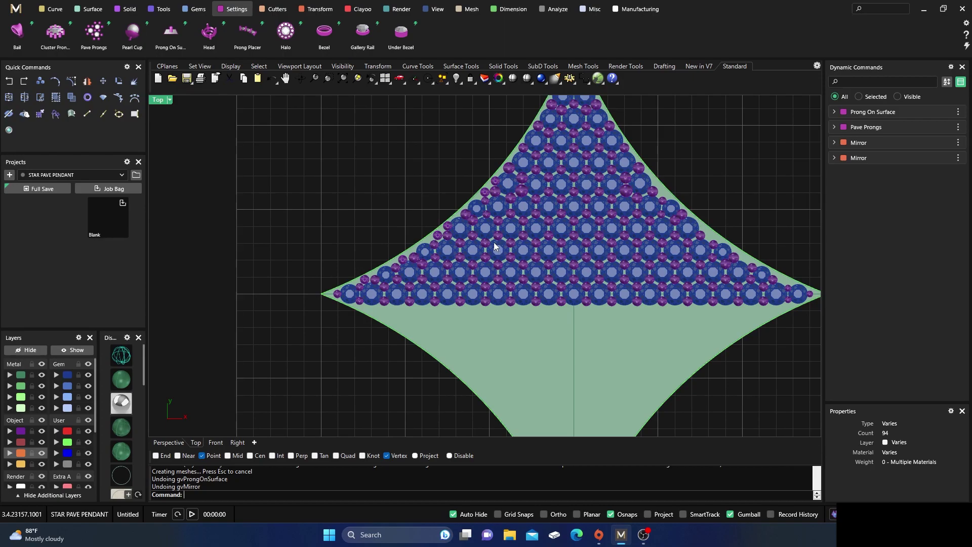
pyautogui.moveTo(521, 183); pyautogui.dragTo(495, 217, button='right')
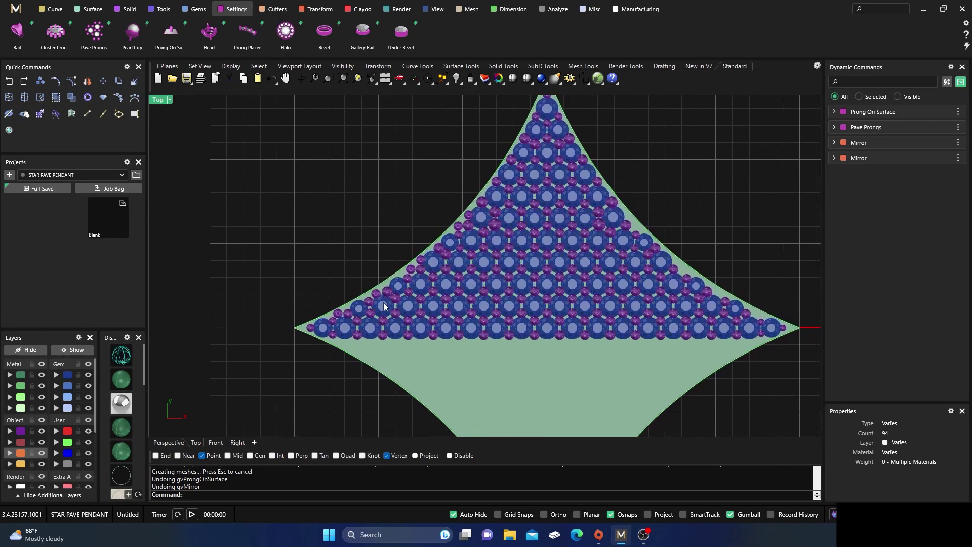
# Reopen the left-edge Prong On Surface prongs for editing and lower the prong nearest the left tip to a 0.6 mm height offset.
pyautogui.scroll(4, 408, 280)
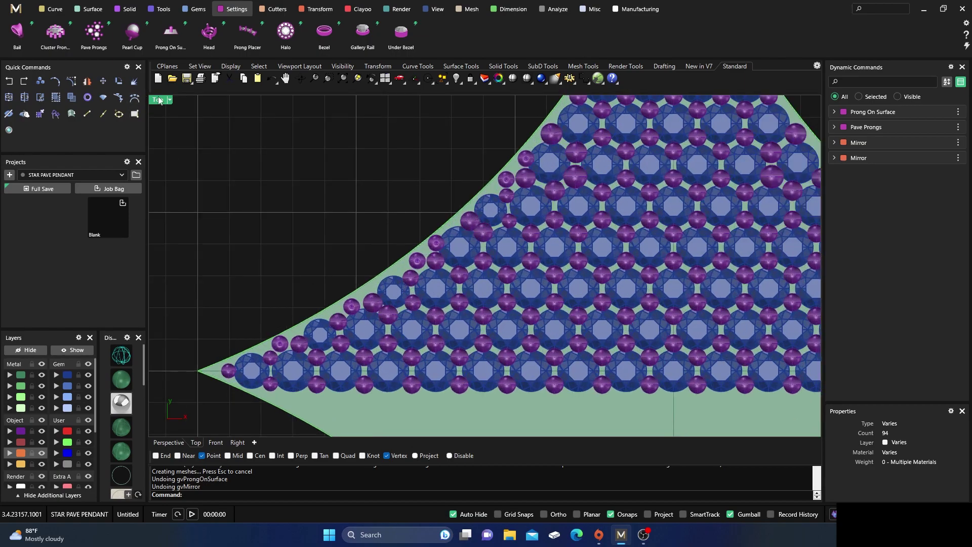
pyautogui.doubleClick(161, 100)
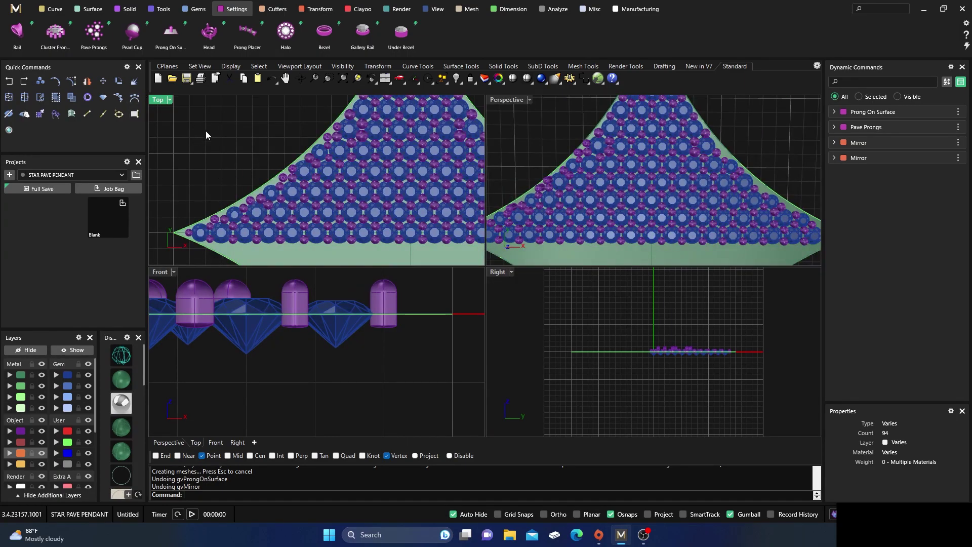
pyautogui.click(506, 104)
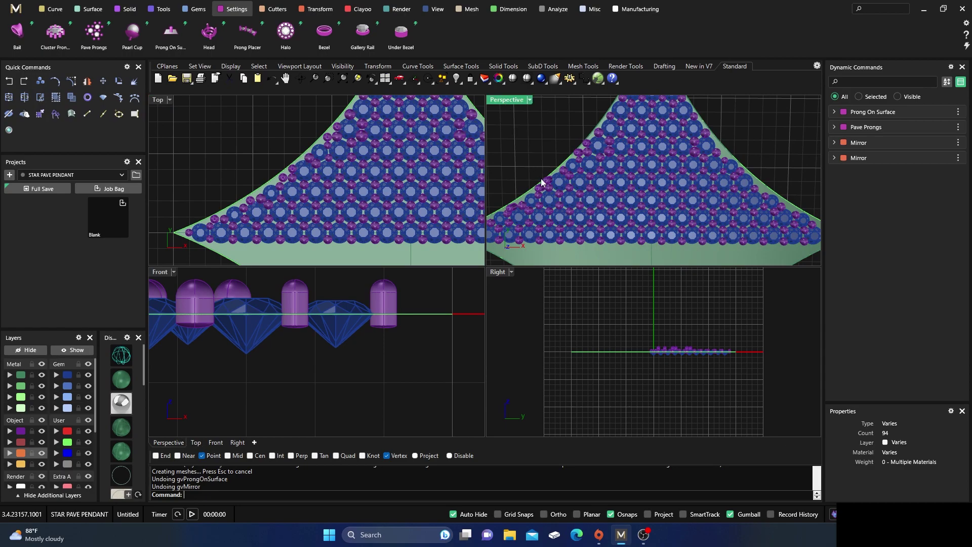
pyautogui.doubleClick(508, 103)
pyautogui.moveTo(590, 273); pyautogui.dragTo(381, 264, button='right')
pyautogui.scroll(4, 360, 246)
pyautogui.scroll(-6, 547, 256)
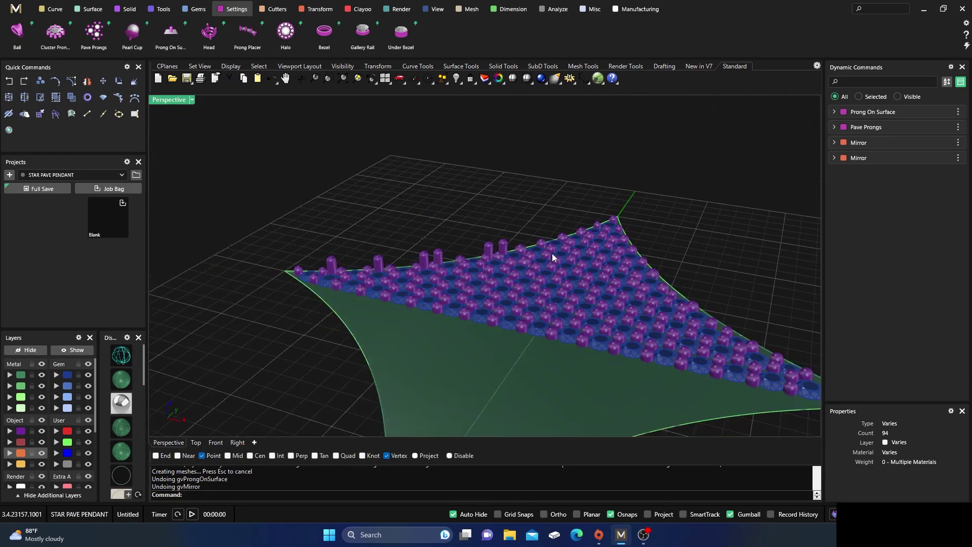
pyautogui.moveTo(551, 256); pyautogui.dragTo(521, 235, button='right')
pyautogui.scroll(7, 487, 269)
pyautogui.moveTo(487, 270); pyautogui.dragTo(534, 267, button='right')
pyautogui.scroll(-6, 499, 267)
pyautogui.scroll(7, 381, 266)
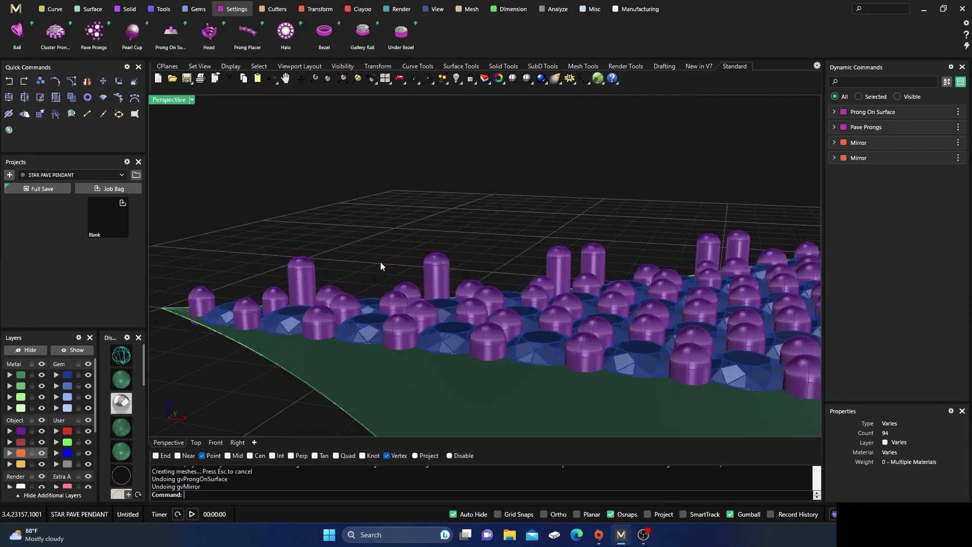
pyautogui.click(302, 276)
pyautogui.click(937, 112)
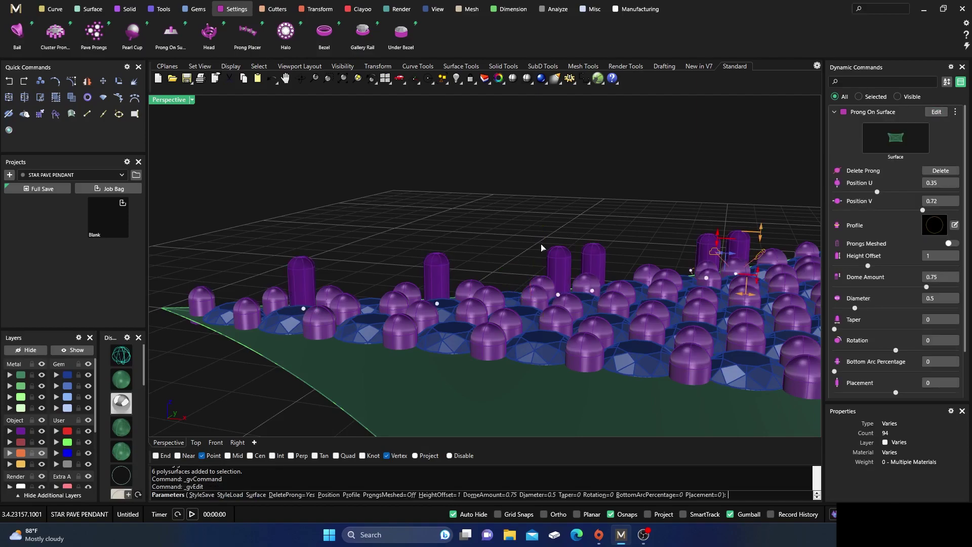
pyautogui.click(303, 309)
pyautogui.moveTo(317, 260); pyautogui.dragTo(315, 281)
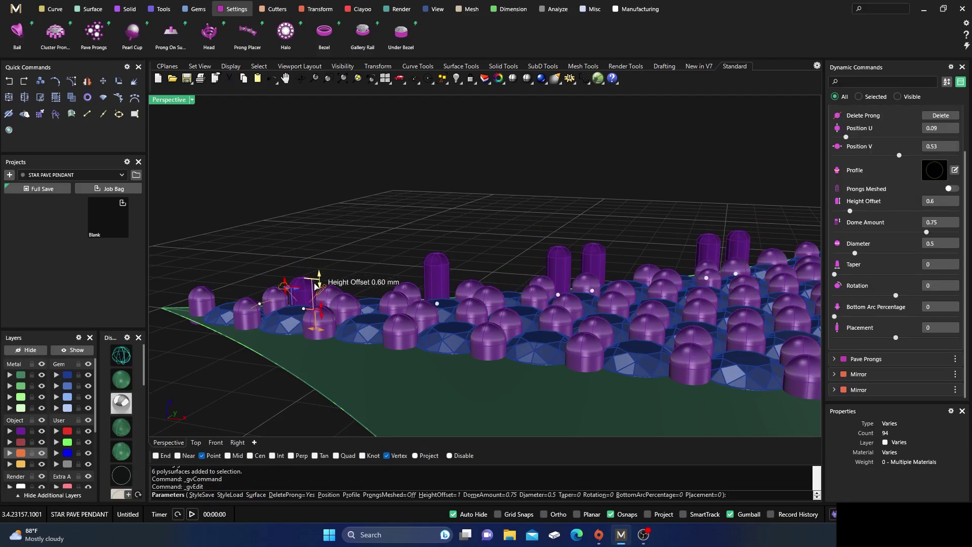
# Lower the second prong from the left tip to a 0.5 mm height offset and the third to 0.4 mm.
pyautogui.click(437, 304)
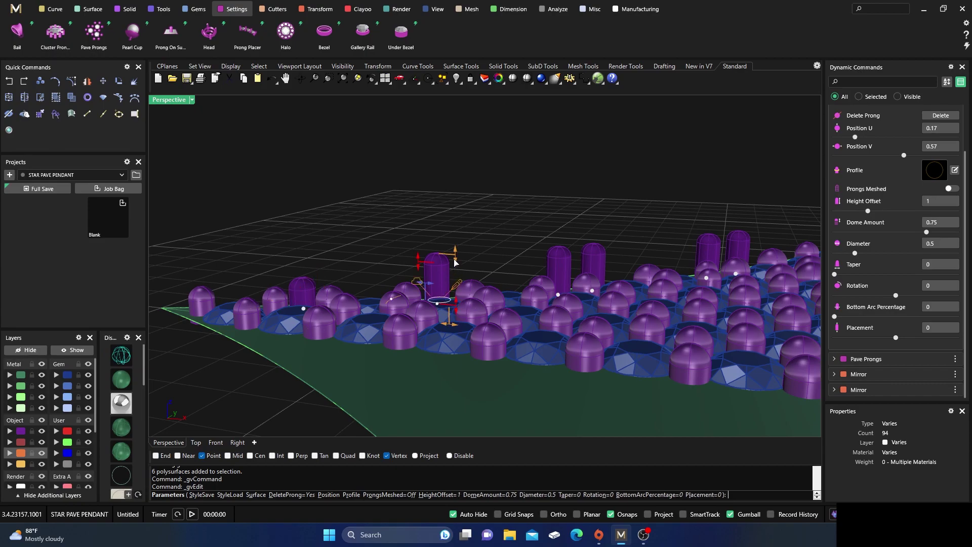
pyautogui.moveTo(455, 257); pyautogui.dragTo(453, 282)
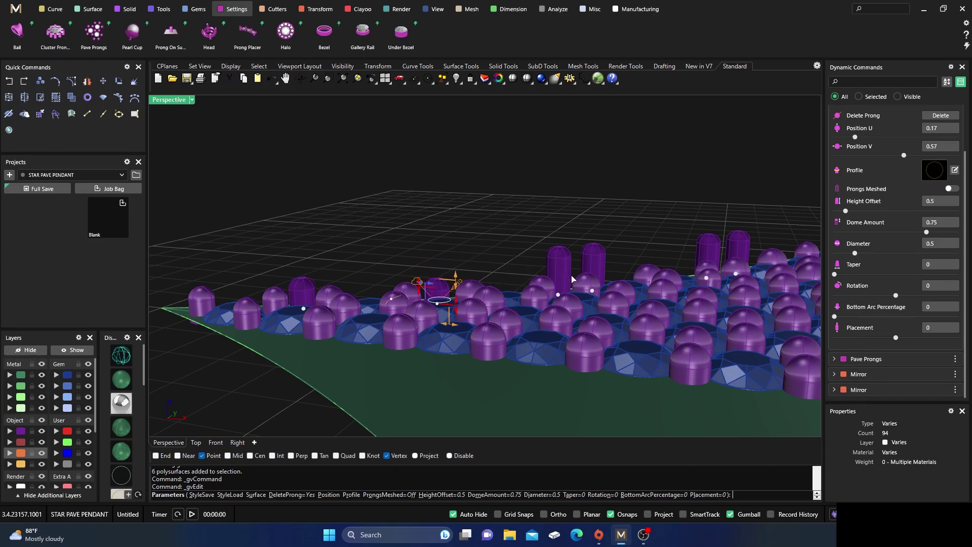
pyautogui.click(558, 294)
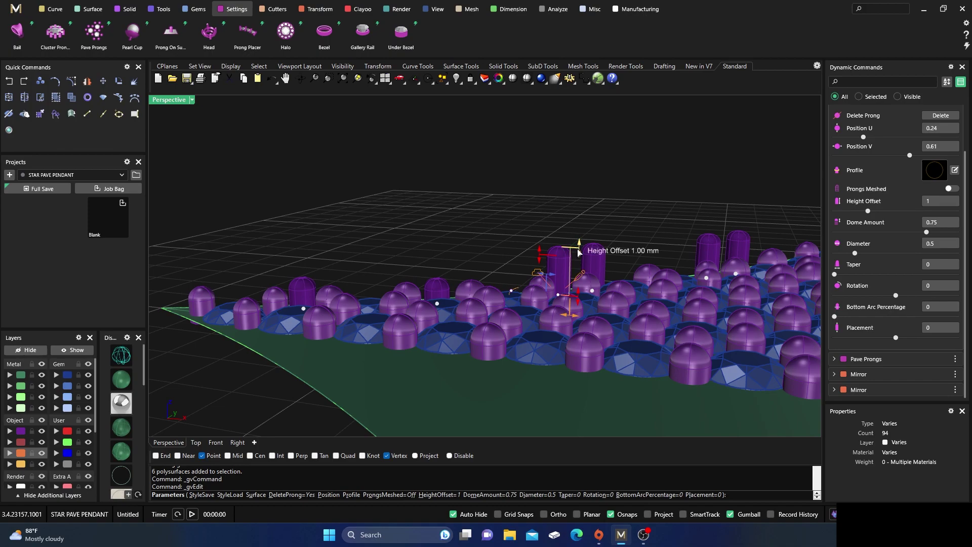
pyautogui.moveTo(577, 261); pyautogui.dragTo(575, 281)
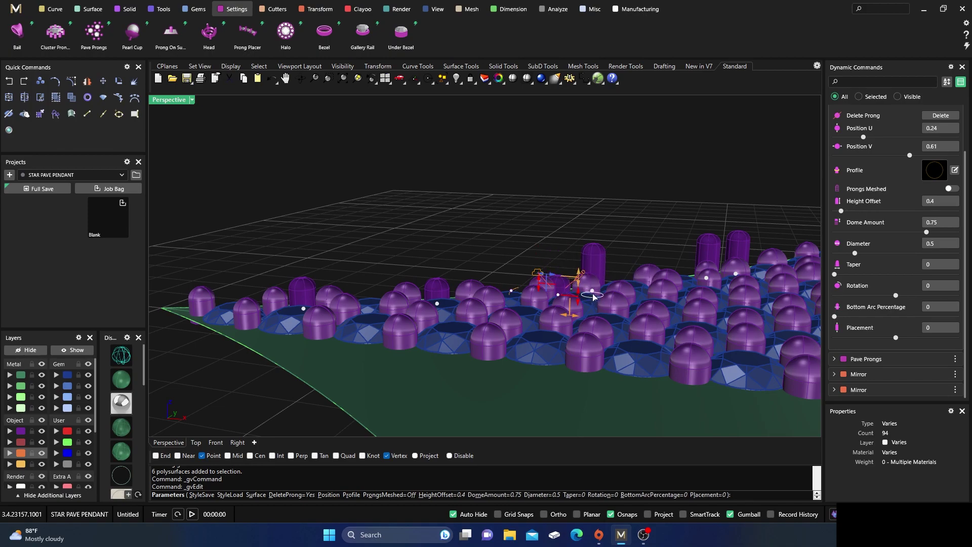
# Lower the fourth prong's height offset, set the fifth's to 0.4 mm and the sixth's to 0.5 mm, and apply the edit.
pyautogui.click(592, 291)
pyautogui.moveTo(612, 247); pyautogui.dragTo(613, 264)
pyautogui.click(706, 279)
pyautogui.moveTo(728, 236); pyautogui.dragTo(730, 265)
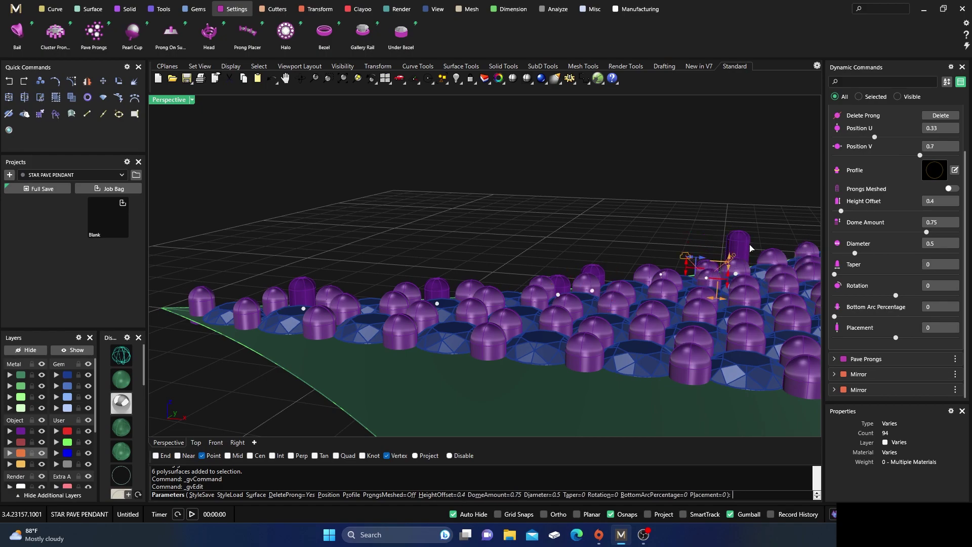
pyautogui.click(737, 276)
pyautogui.moveTo(759, 236); pyautogui.dragTo(758, 257)
pyautogui.moveTo(354, 262); pyautogui.dragTo(531, 279, button='right')
pyautogui.rightClick(529, 278)
# Reopen the edge prongs for editing and add one prong above the small gem on the lower left edge.
pyautogui.scroll(-7, 440, 228)
pyautogui.moveTo(441, 228); pyautogui.dragTo(436, 281, button='right')
pyautogui.scroll(10, 421, 254)
pyautogui.click(433, 177)
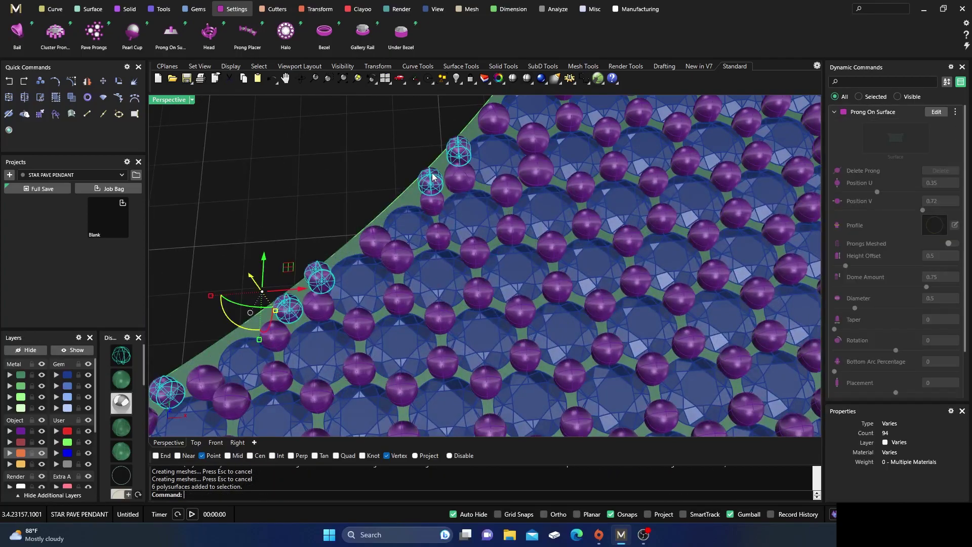
pyautogui.click(936, 111)
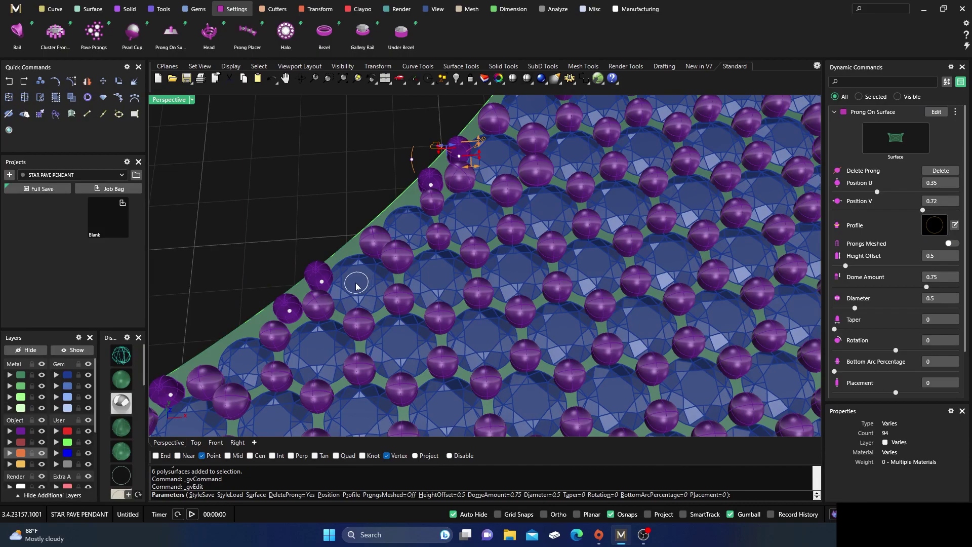
pyautogui.scroll(-3, 498, 226)
pyautogui.scroll(8, 375, 299)
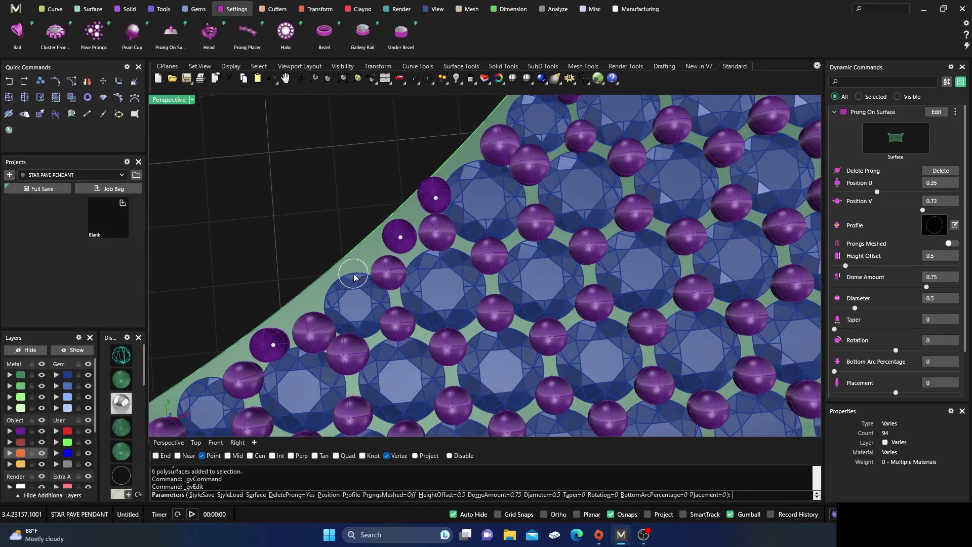
pyautogui.moveTo(354, 278); pyautogui.dragTo(352, 278)
# Set the added prong's diameter to 0.4 mm and apply the Prong On Surface edit.
pyautogui.moveTo(339, 278)
pyautogui.mouseDown(button='right')
pyautogui.moveTo(342, 299)
pyautogui.moveTo(342, 268)
pyautogui.mouseUp(button='right')
pyautogui.scroll(5, 343, 267)
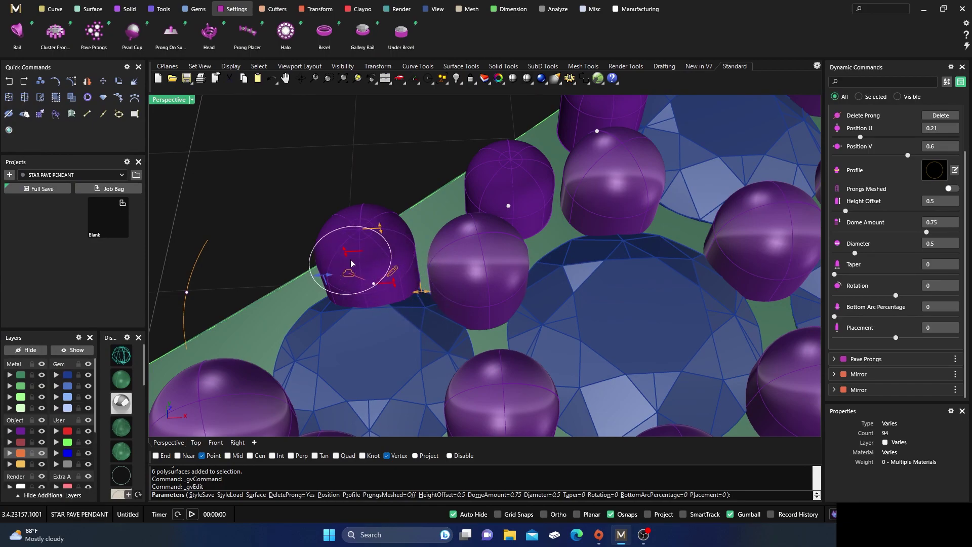
pyautogui.moveTo(327, 277); pyautogui.dragTo(341, 280)
pyautogui.scroll(-5, 349, 283)
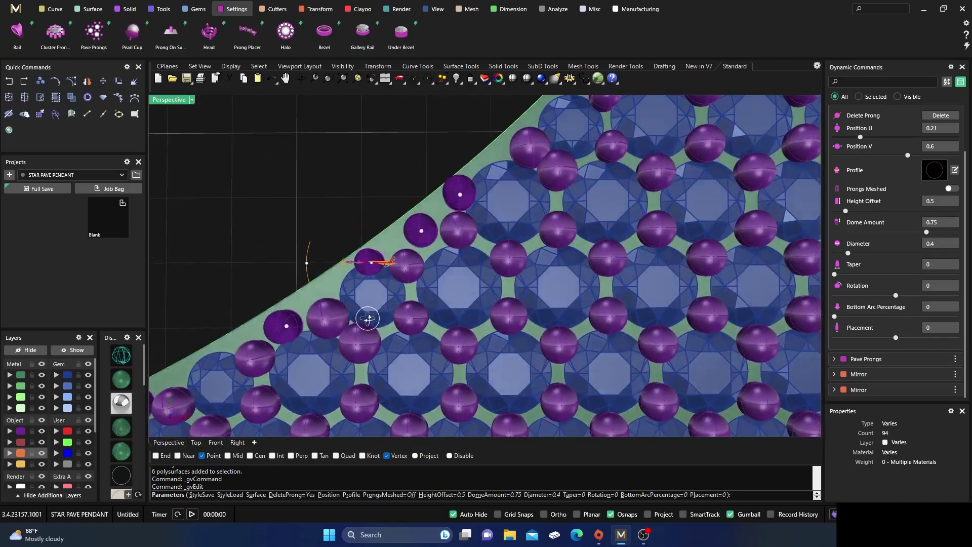
pyautogui.moveTo(368, 318); pyautogui.dragTo(360, 285, button='right')
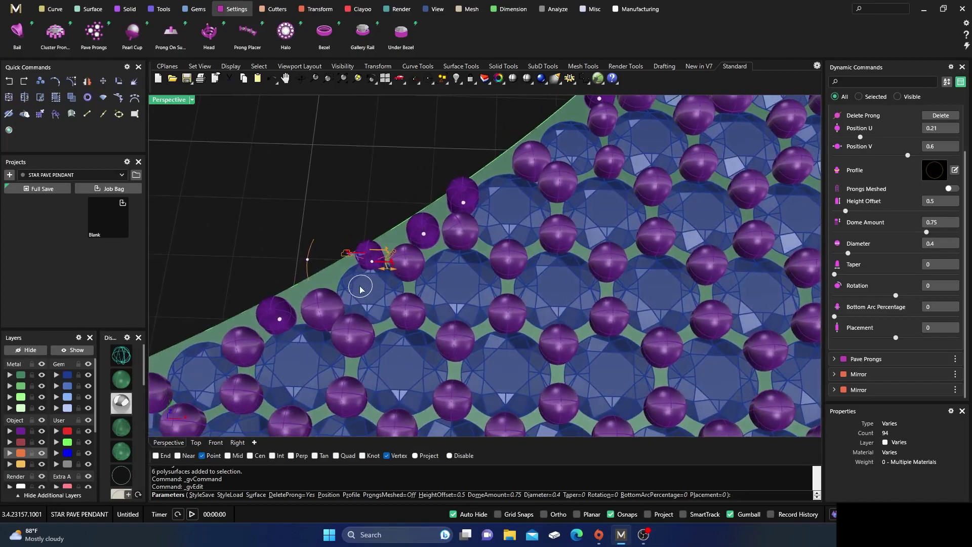
pyautogui.press('Return')
# Mirror the seven left-edge prongs onto the star's right side with Y Mirror.
pyautogui.click(361, 258)
pyautogui.scroll(-4, 362, 255)
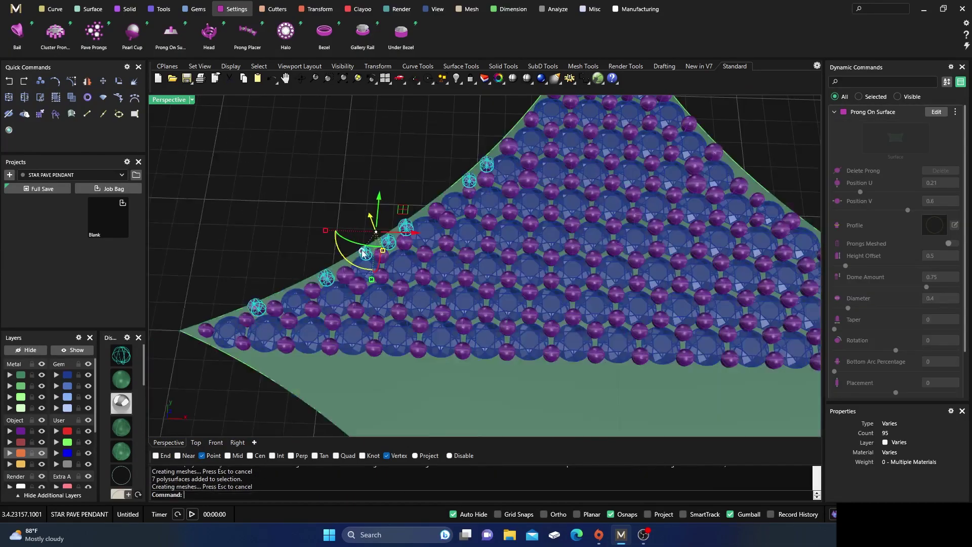
pyautogui.scroll(-3, 334, 224)
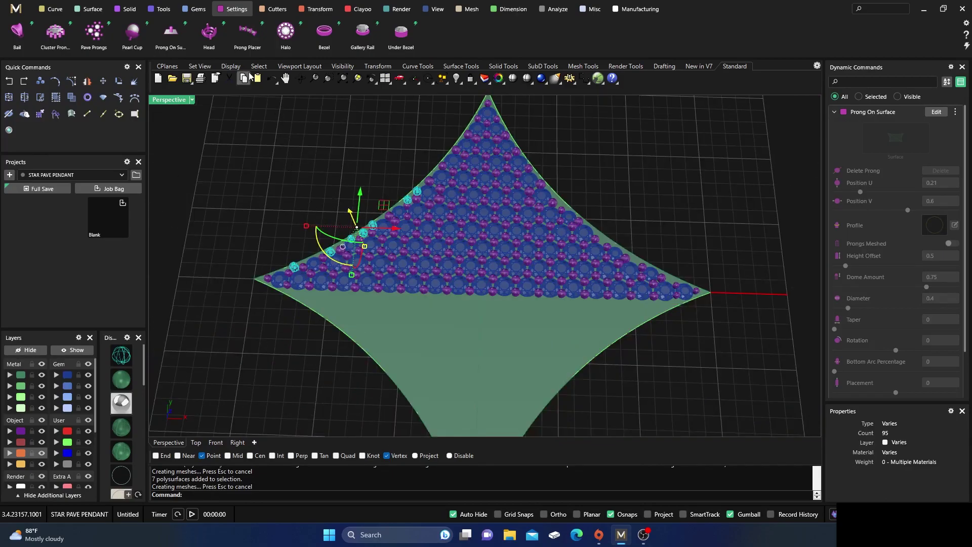
pyautogui.click(320, 10)
pyautogui.click(175, 34)
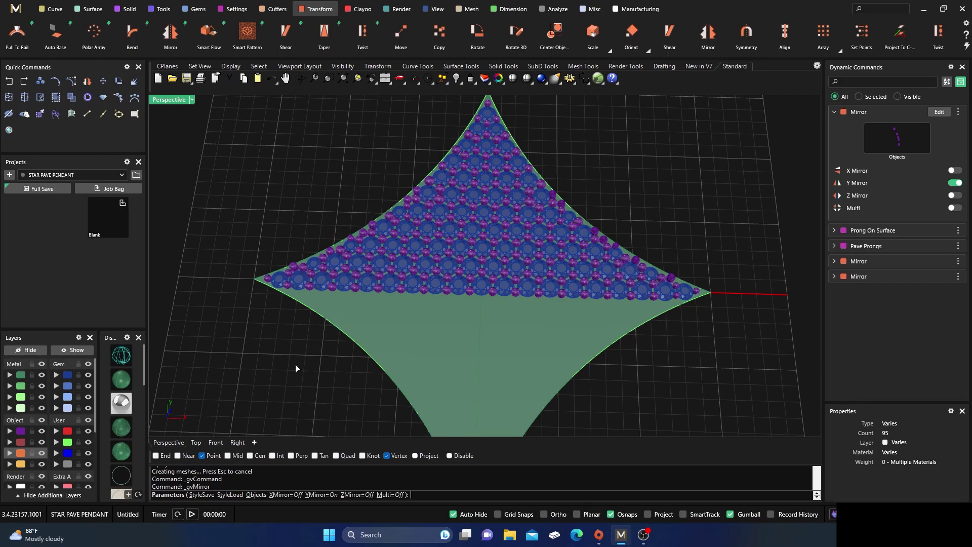
pyautogui.press('Return')
pyautogui.moveTo(395, 313); pyautogui.dragTo(408, 334, button='right')
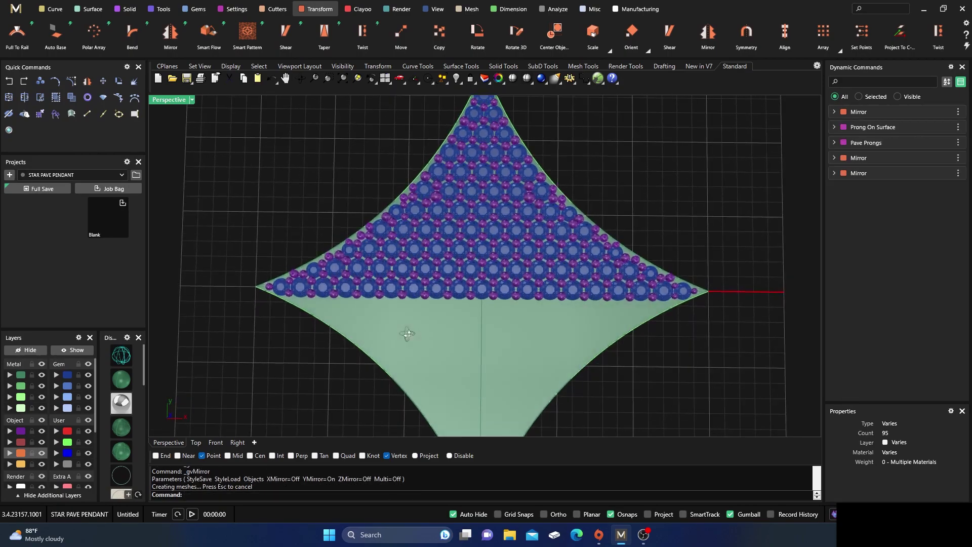
pyautogui.click(425, 296)
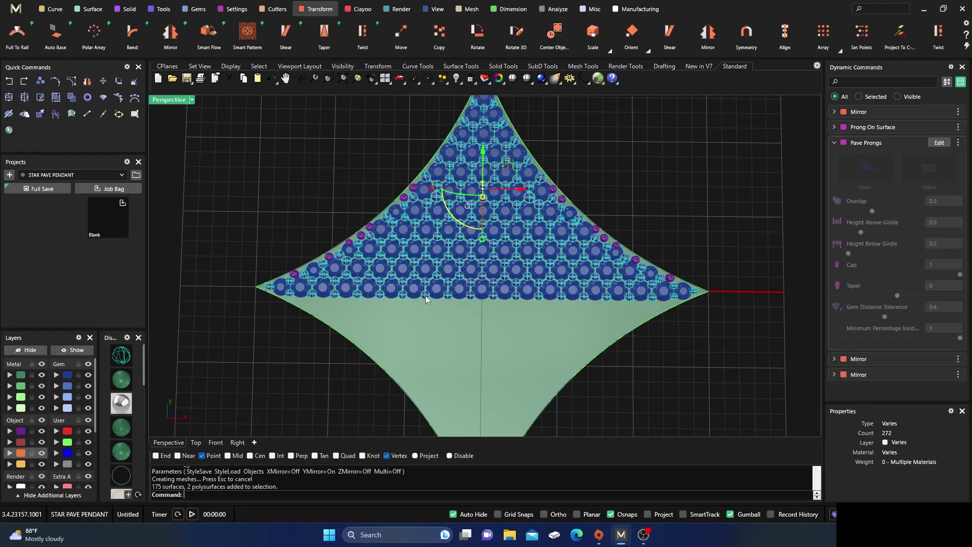
pyautogui.click(276, 303)
pyautogui.click(320, 289)
pyautogui.click(285, 319)
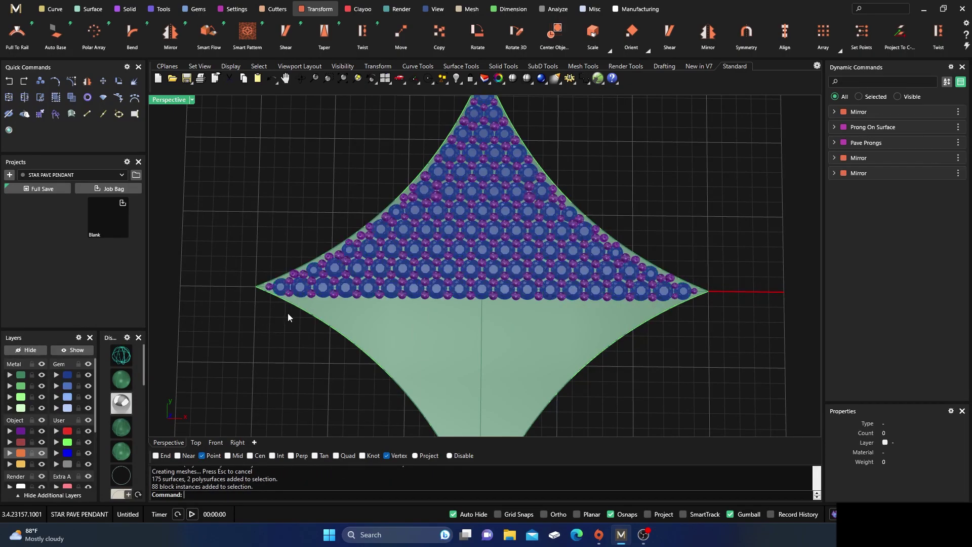
pyautogui.click(300, 291)
pyautogui.scroll(4, 300, 291)
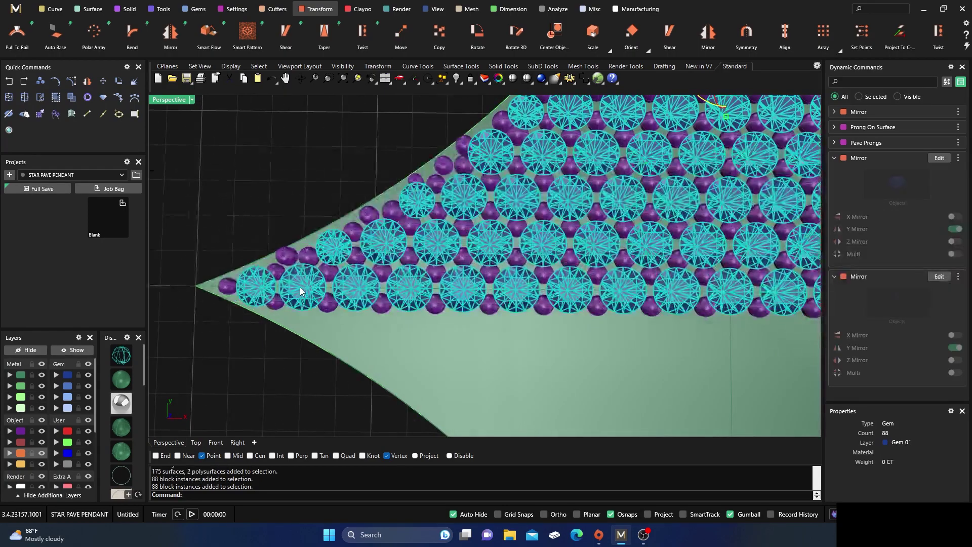
pyautogui.keyDown('shift'); pyautogui.click(323, 313); pyautogui.keyUp('shift')
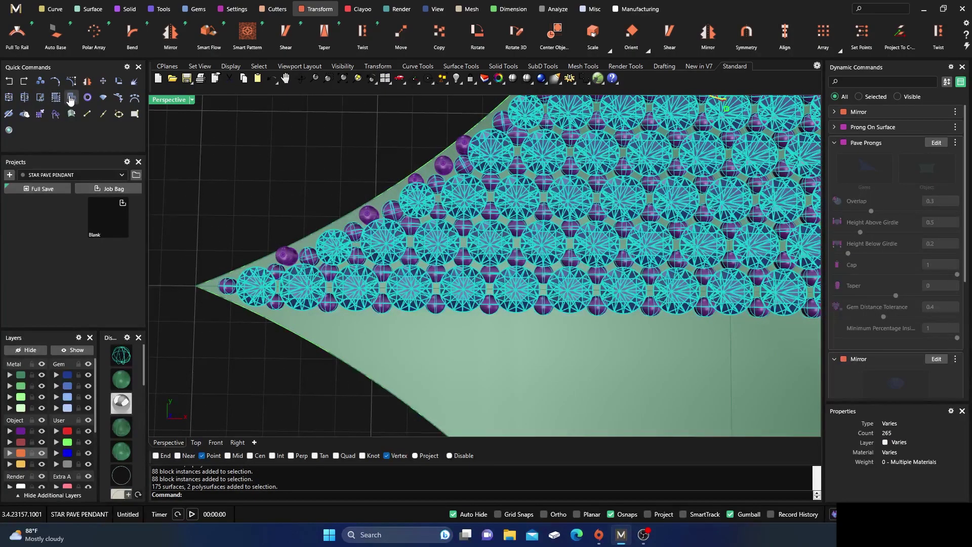
pyautogui.scroll(-4, 419, 262)
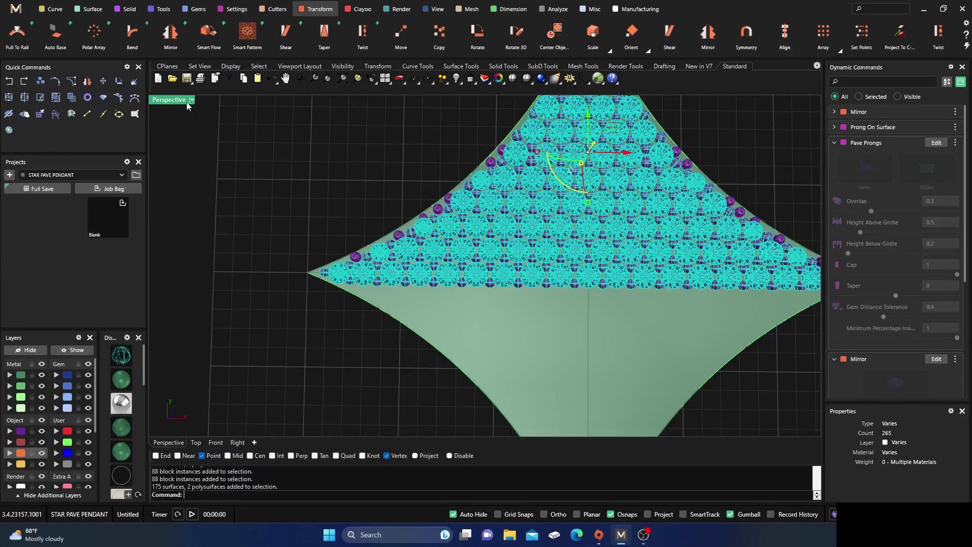
pyautogui.doubleClick(157, 101)
pyautogui.scroll(-3, 254, 200)
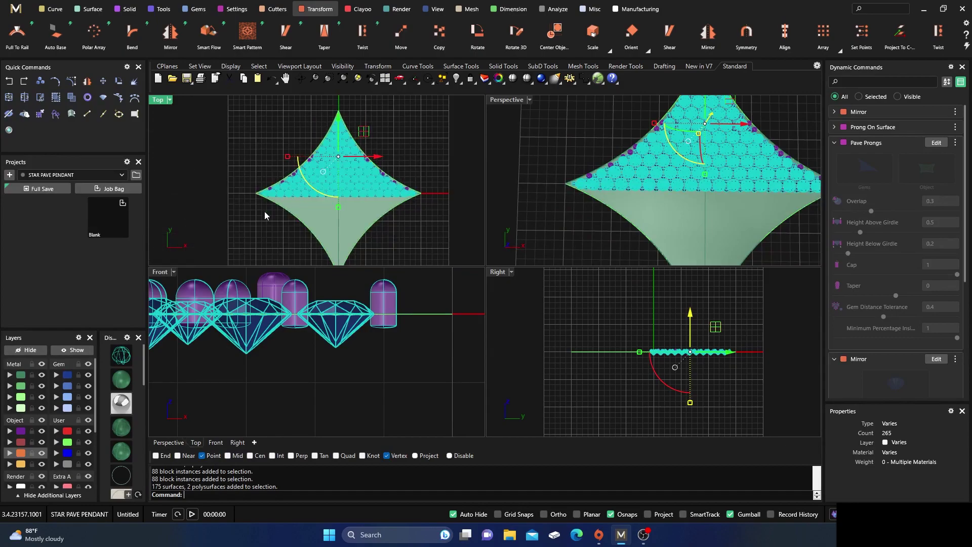
pyautogui.scroll(4, 254, 199)
pyautogui.scroll(-2, 236, 194)
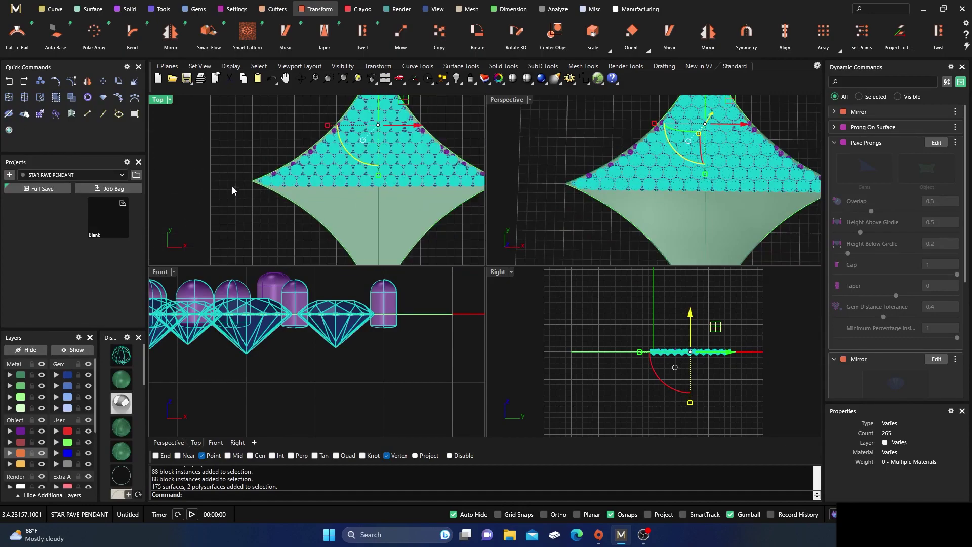
pyautogui.scroll(-2, 229, 203)
pyautogui.click(234, 207)
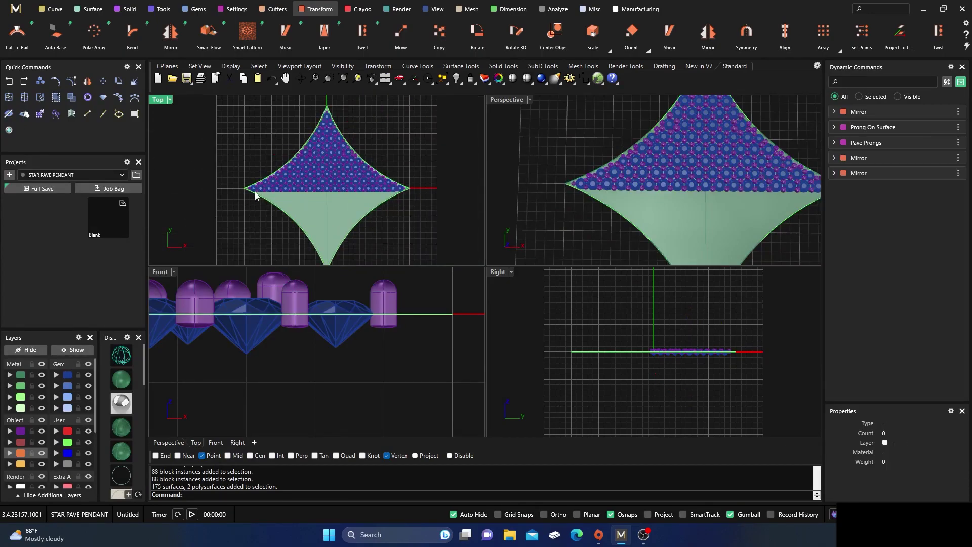
pyautogui.scroll(2, 263, 190)
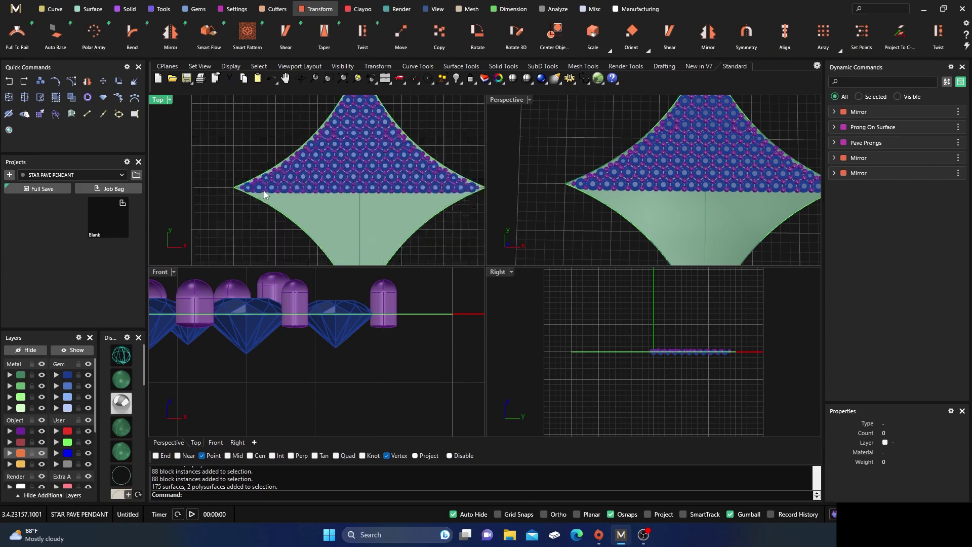
pyautogui.click(273, 187)
pyautogui.click(217, 152)
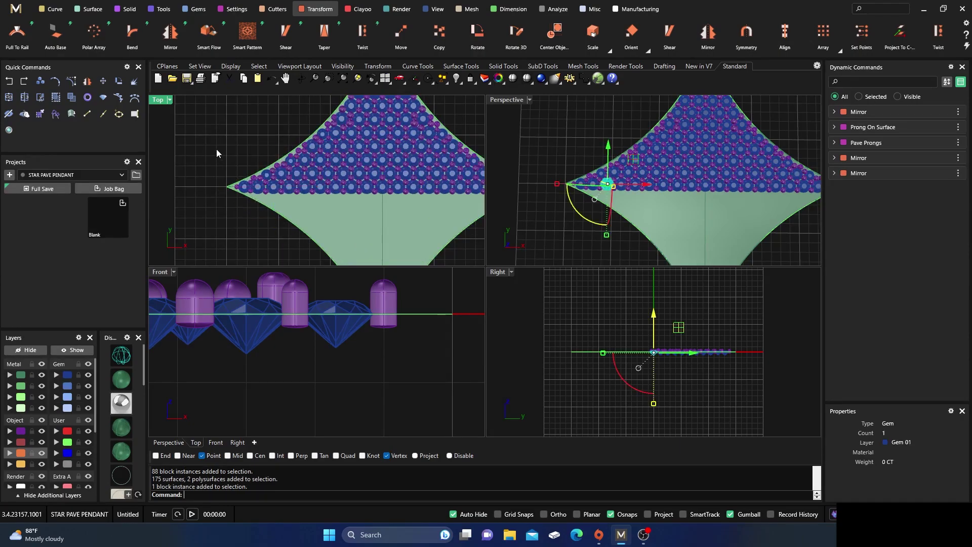
pyautogui.scroll(1, 219, 200)
pyautogui.scroll(-4, 220, 201)
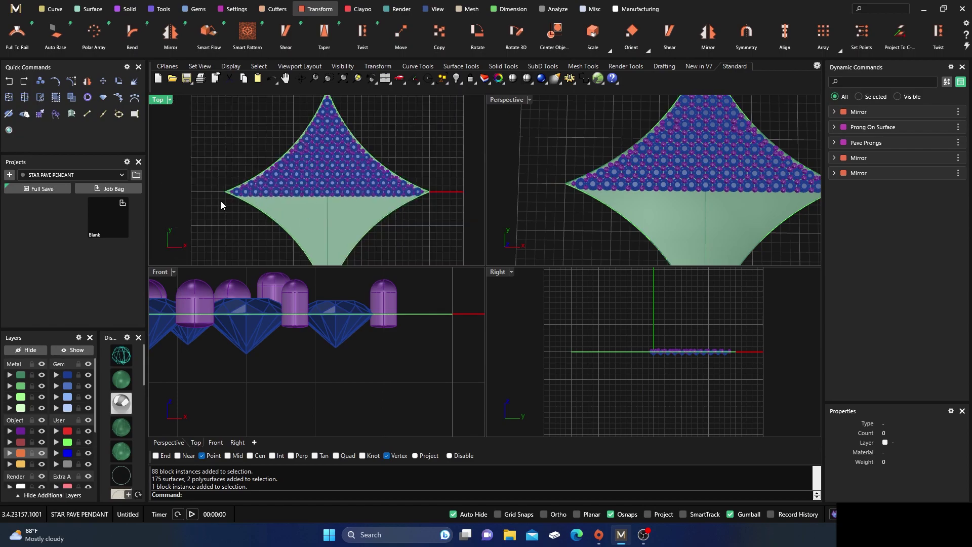
pyautogui.moveTo(204, 117); pyautogui.dragTo(358, 196)
pyautogui.scroll(5, 345, 195)
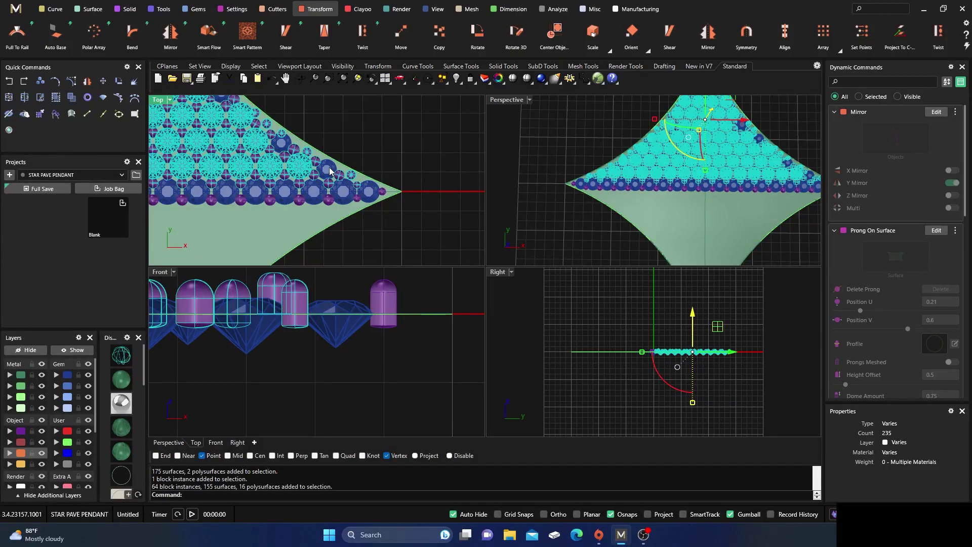
pyautogui.keyDown('shift'); pyautogui.click(329, 171); pyautogui.keyUp('shift')
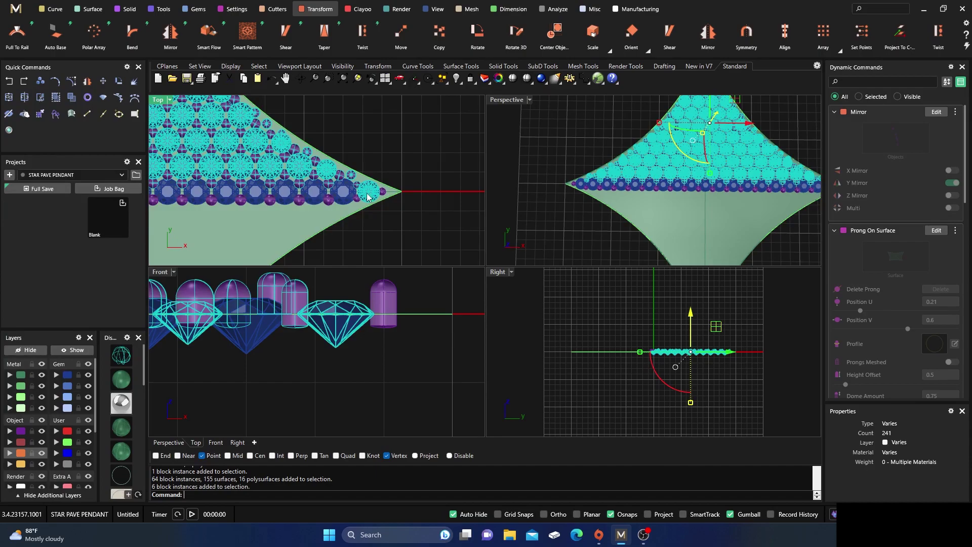
pyautogui.click(398, 156)
# Ungroup the gems along the right edge, take the centre-row tip gem out of the selection and regroup the others.
pyautogui.click(369, 192)
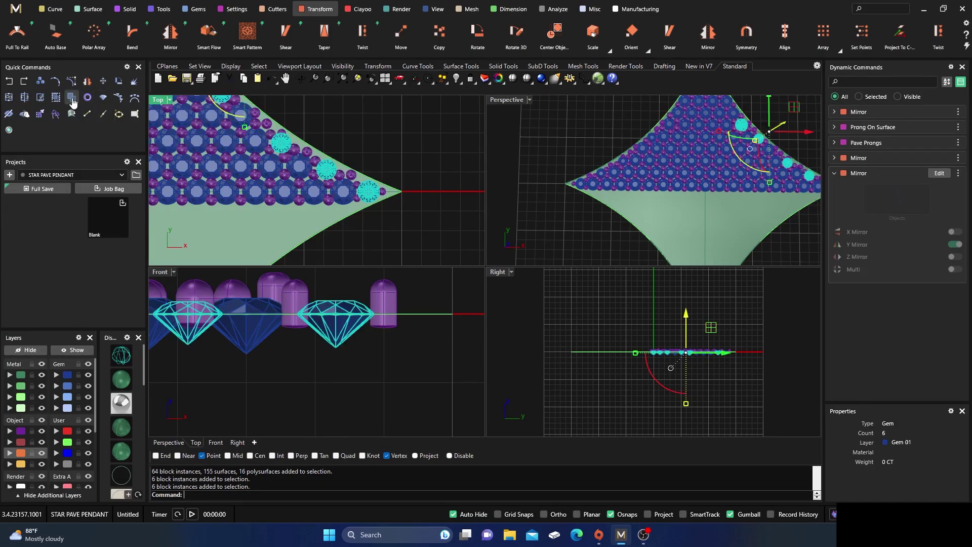
pyautogui.keyDown('ctrl'); pyautogui.click(370, 192); pyautogui.keyUp('ctrl')
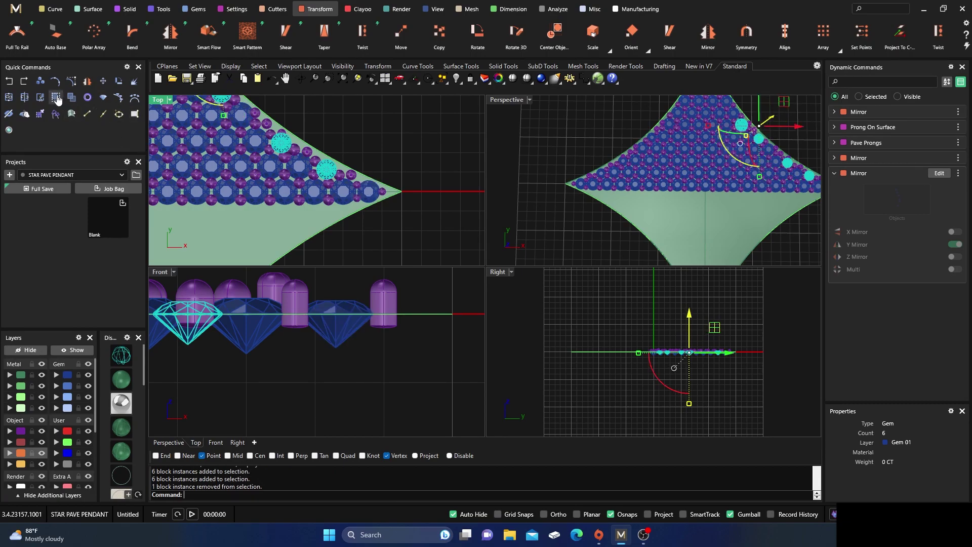
pyautogui.click(390, 168)
pyautogui.scroll(-4, 405, 183)
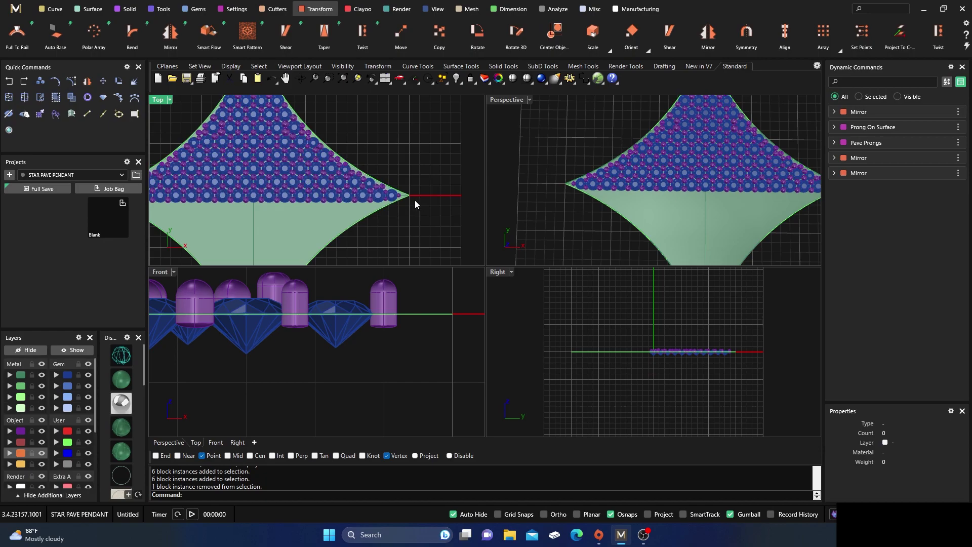
pyautogui.scroll(-1, 267, 161)
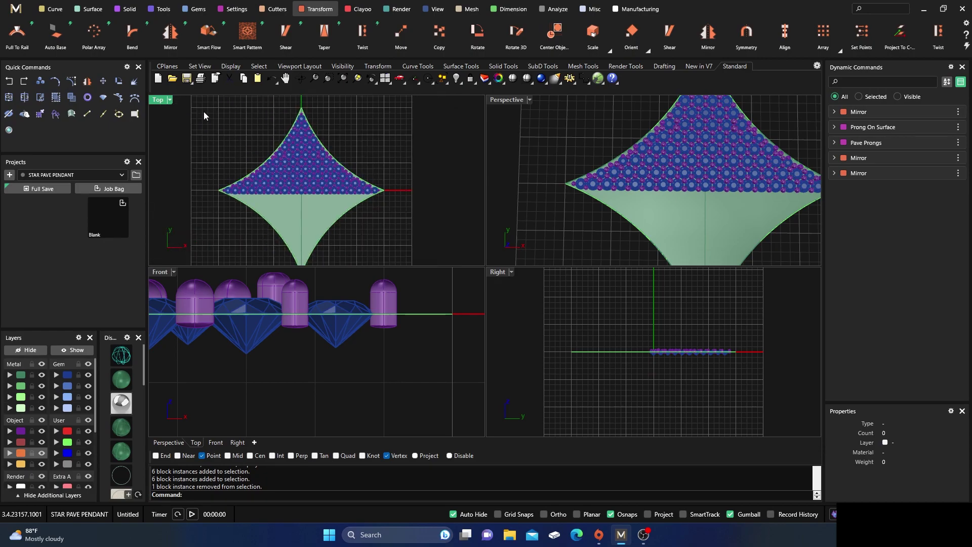
pyautogui.moveTo(199, 107); pyautogui.dragTo(388, 189)
pyautogui.scroll(2, 356, 196)
pyautogui.scroll(-1, 418, 174)
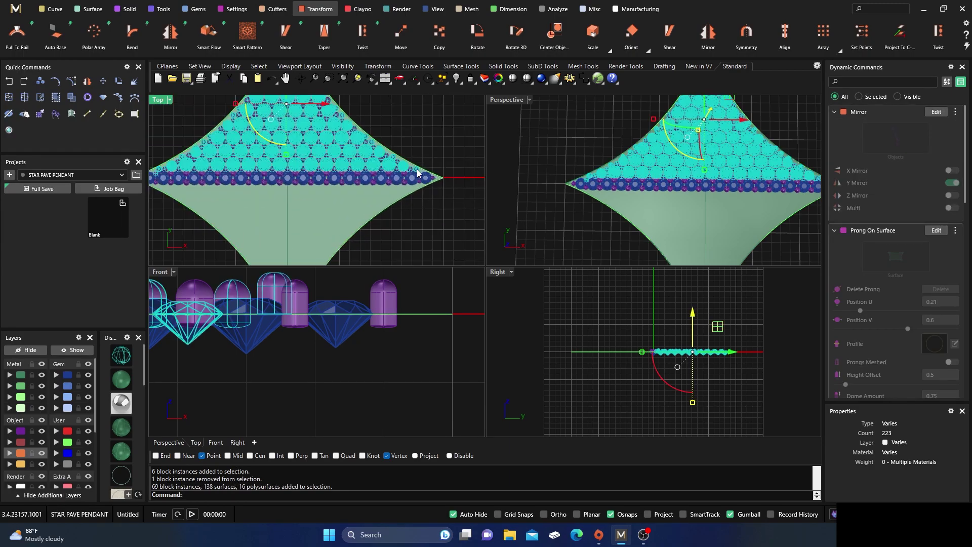
pyautogui.scroll(-1, 261, 168)
pyautogui.scroll(1, 243, 170)
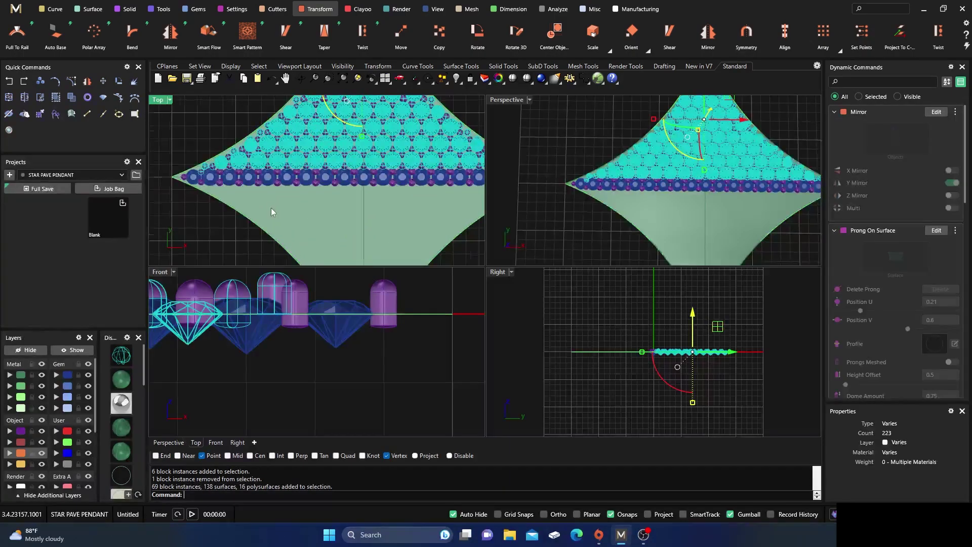
pyautogui.scroll(-2, 272, 208)
pyautogui.click(239, 150)
pyautogui.scroll(-2, 228, 129)
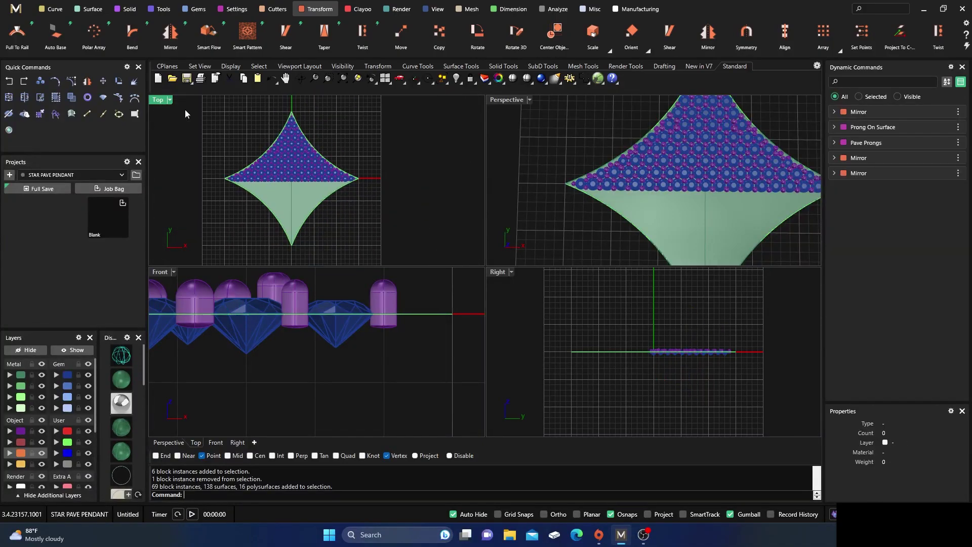
# Mirror all gems and prongs above the centre row onto the star's lower half using only X Mirror.
pyautogui.moveTo(194, 105); pyautogui.dragTo(363, 178)
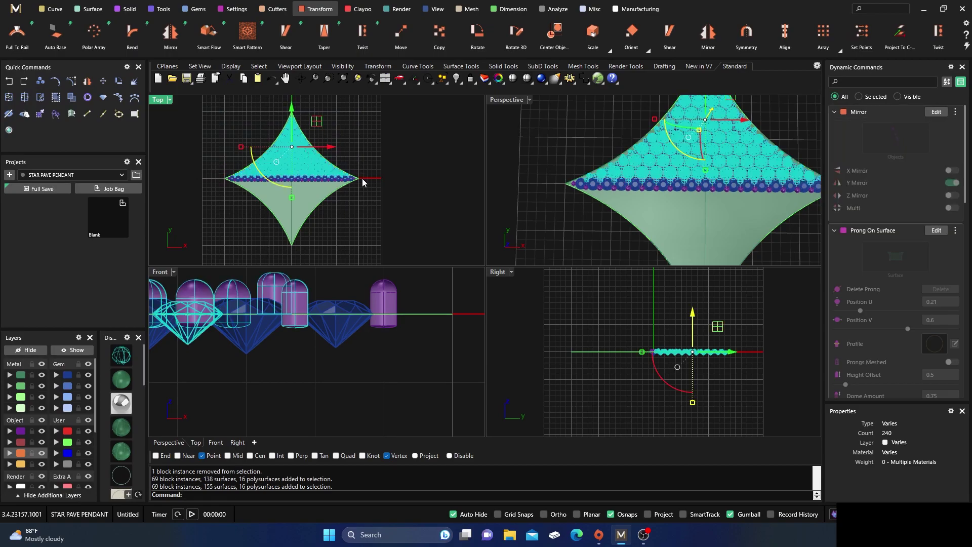
pyautogui.scroll(5, 363, 178)
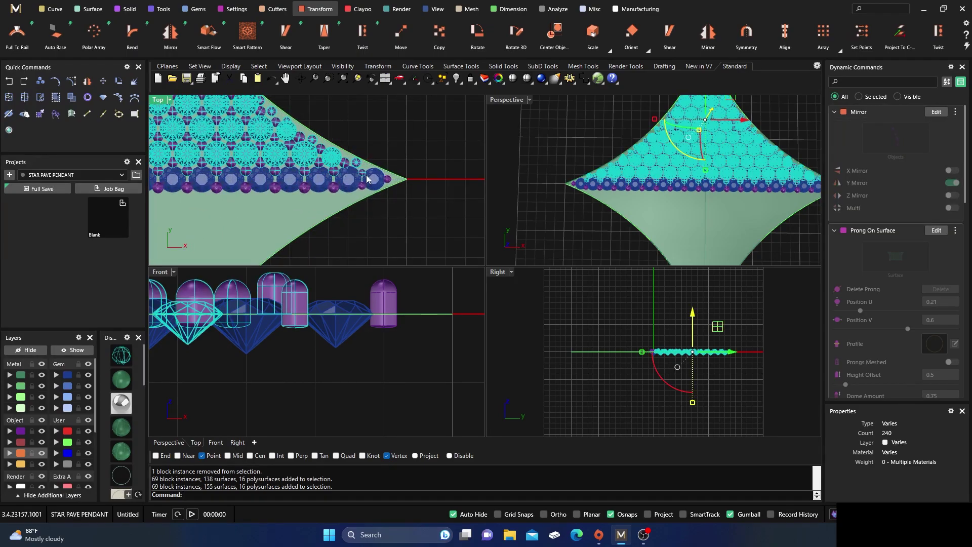
pyautogui.scroll(-6, 368, 179)
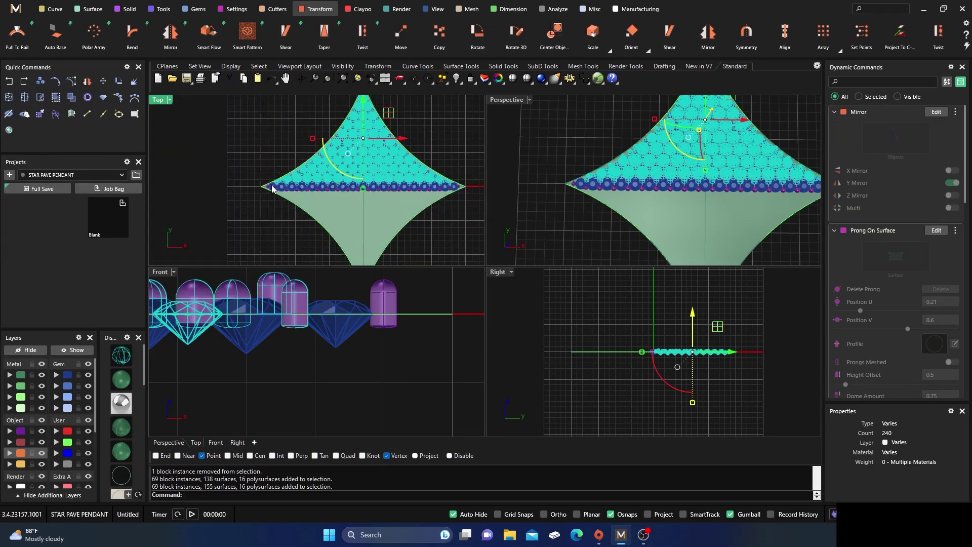
pyautogui.scroll(3, 272, 189)
pyautogui.scroll(-4, 272, 189)
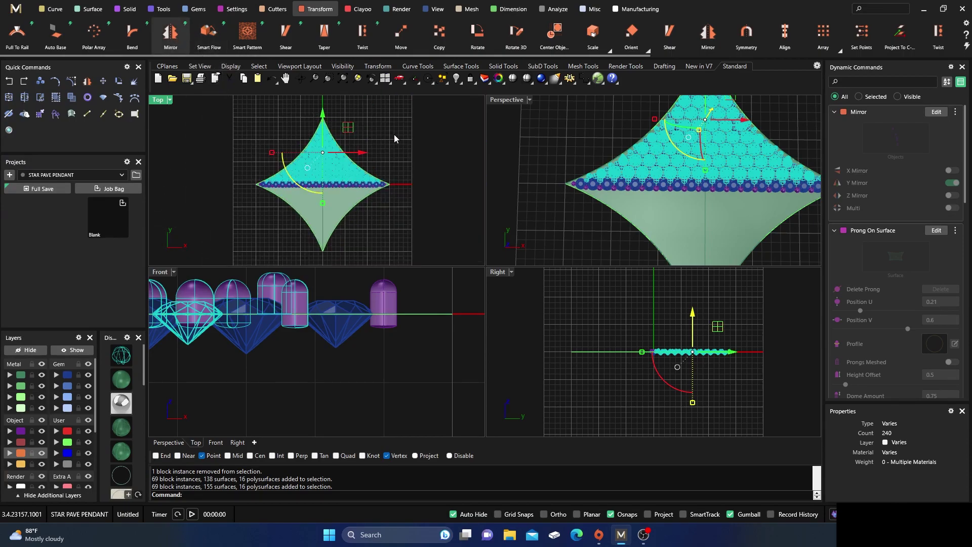
pyautogui.click(955, 170)
pyautogui.click(955, 182)
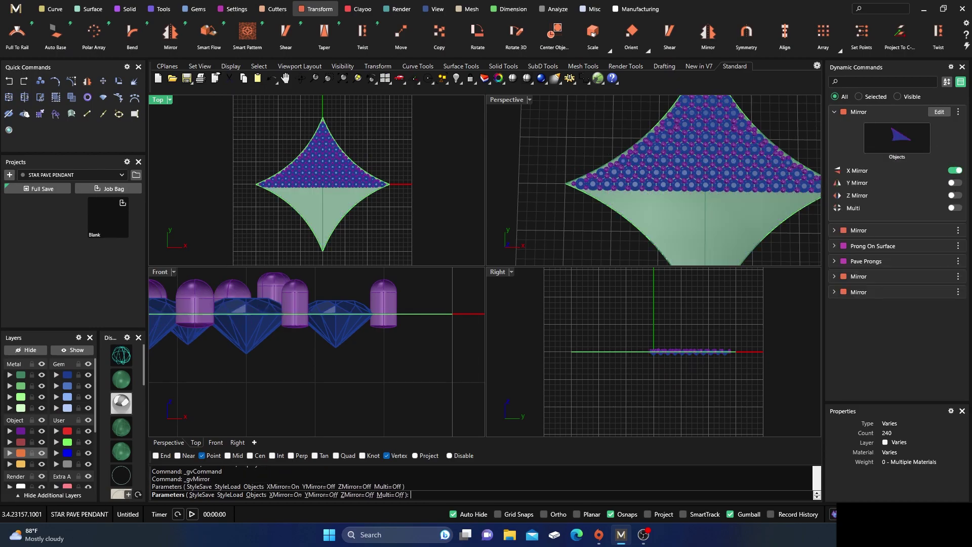
pyautogui.press('Return')
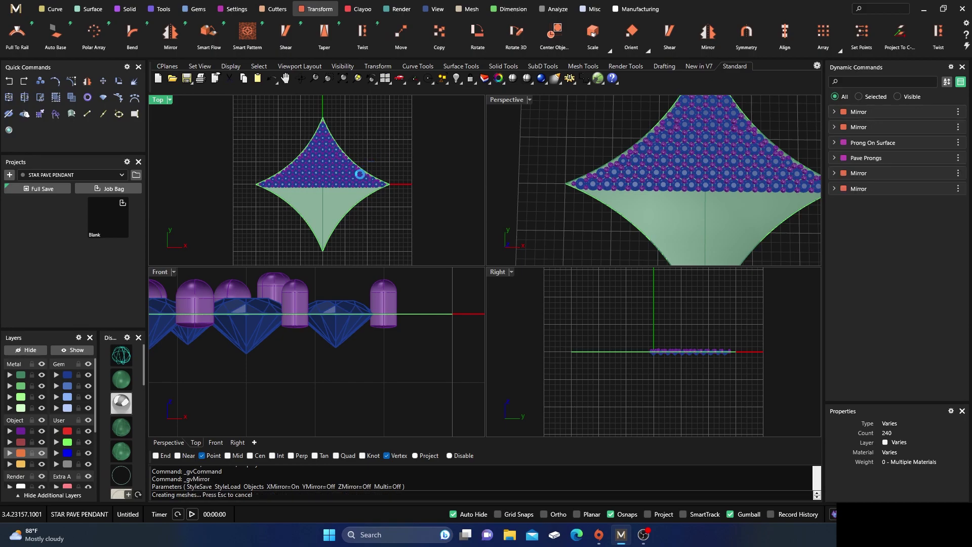
# Ungroup the mirrored gems and prongs on the star's lower half.
pyautogui.scroll(3, 319, 201)
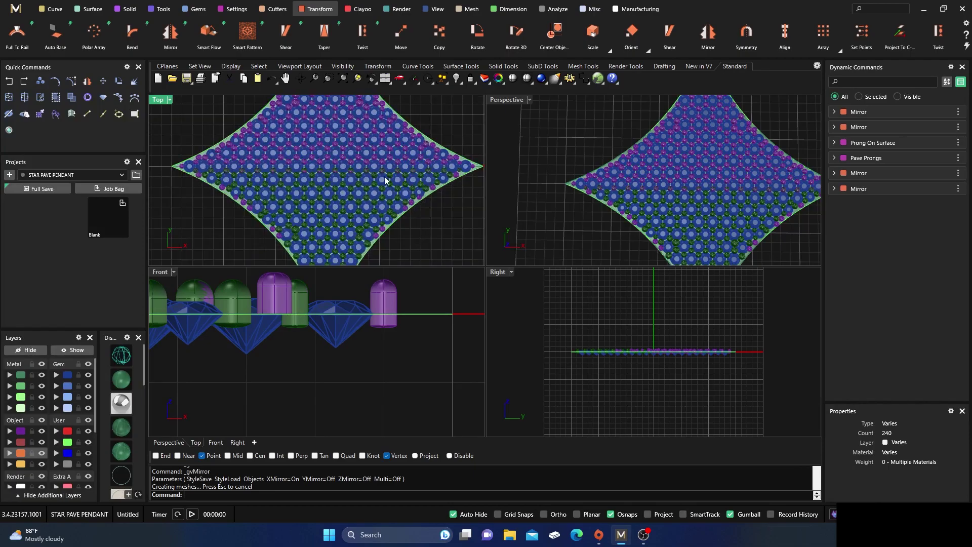
pyautogui.doubleClick(506, 100)
pyautogui.moveTo(507, 167); pyautogui.dragTo(375, 212, button='right')
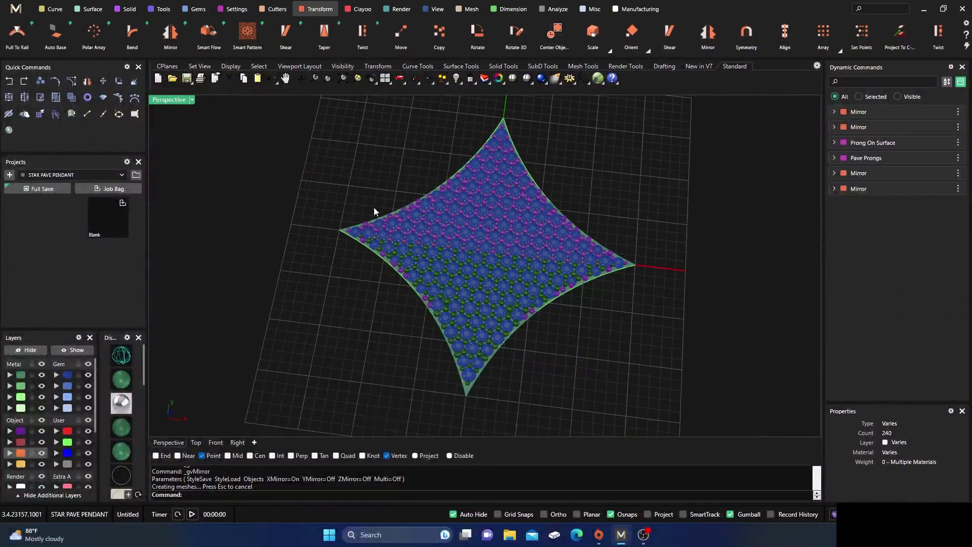
pyautogui.scroll(5, 445, 288)
pyautogui.click(436, 271)
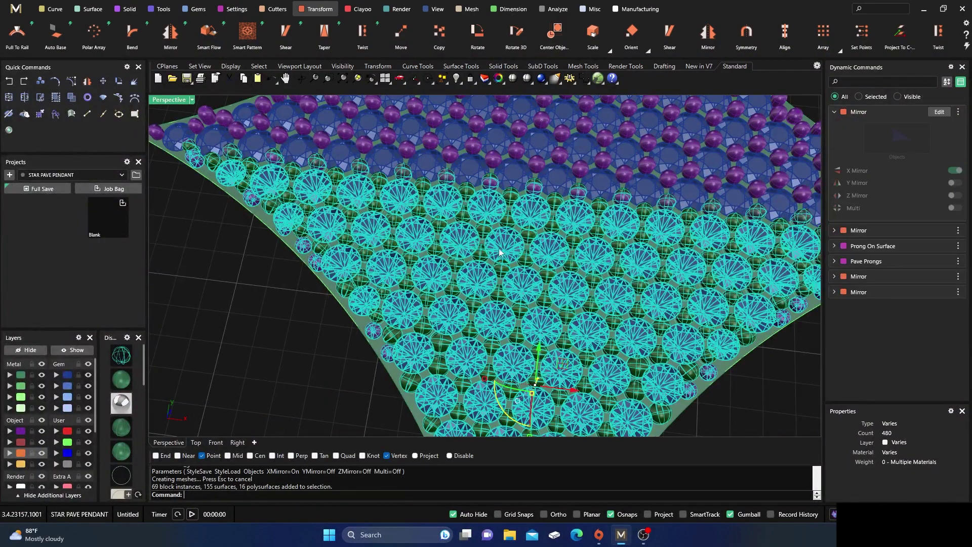
pyautogui.click(269, 305)
pyautogui.scroll(-8, 395, 227)
pyautogui.moveTo(368, 248); pyautogui.dragTo(359, 268, button='right')
pyautogui.click(397, 269)
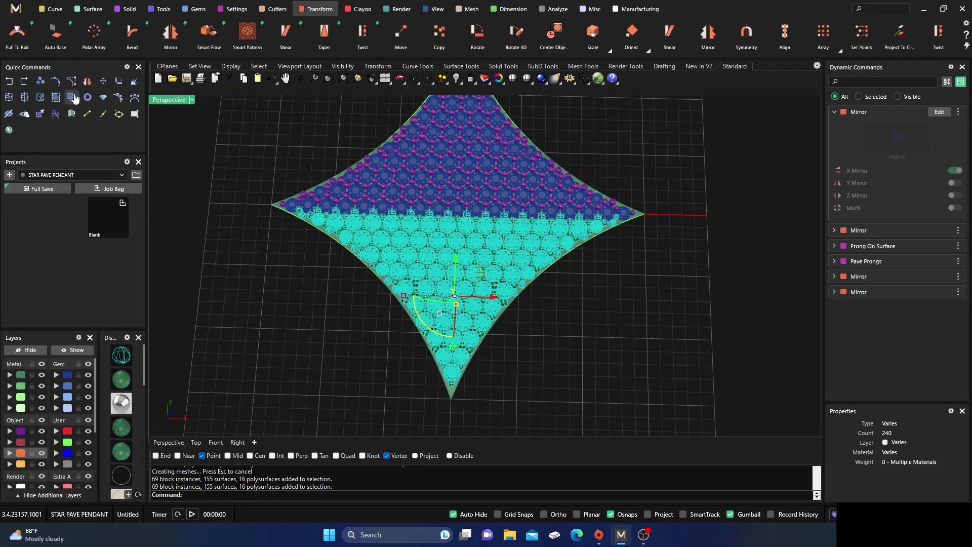
pyautogui.click(526, 370)
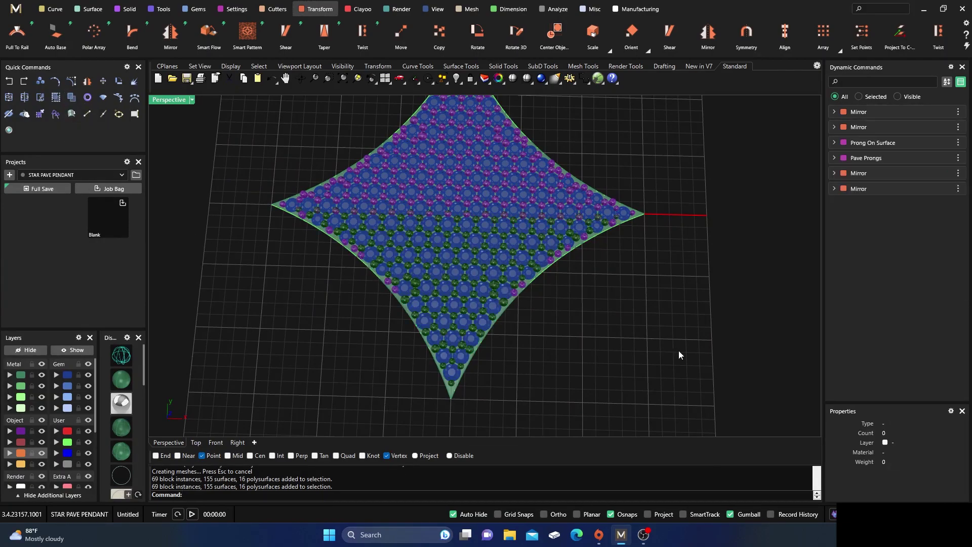
# Select all gems of the pendant, assign them to the Gem 01 layer and group them.
pyautogui.click(834, 514)
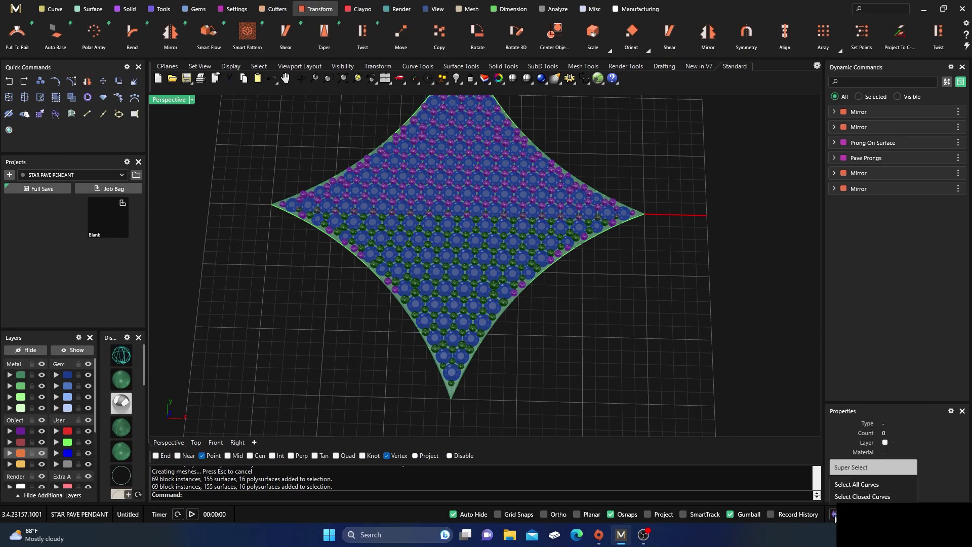
pyautogui.click(850, 431)
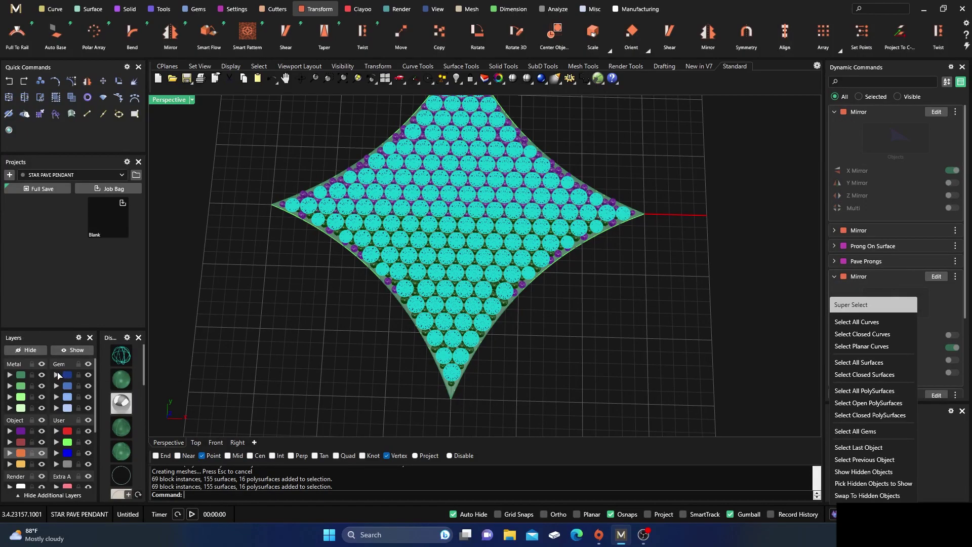
pyautogui.click(56, 377)
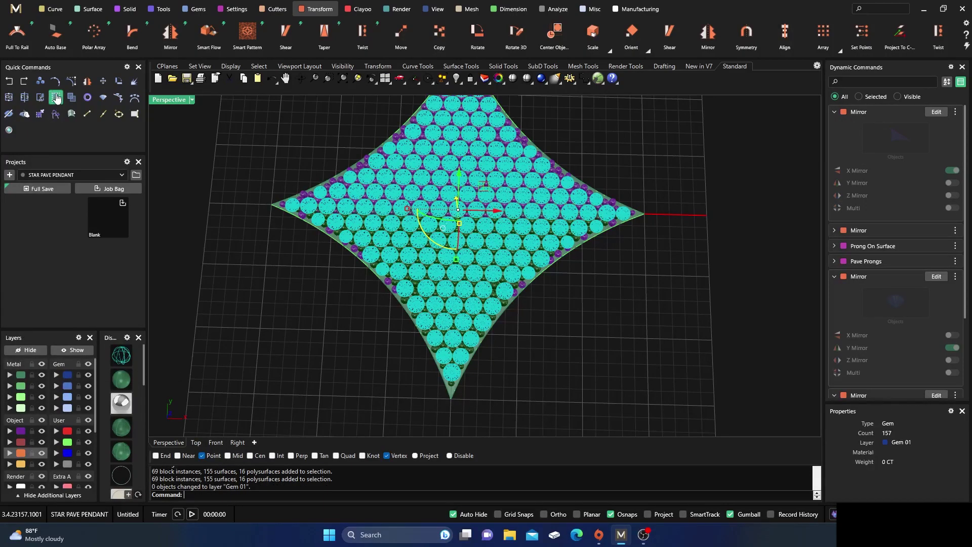
pyautogui.click(249, 281)
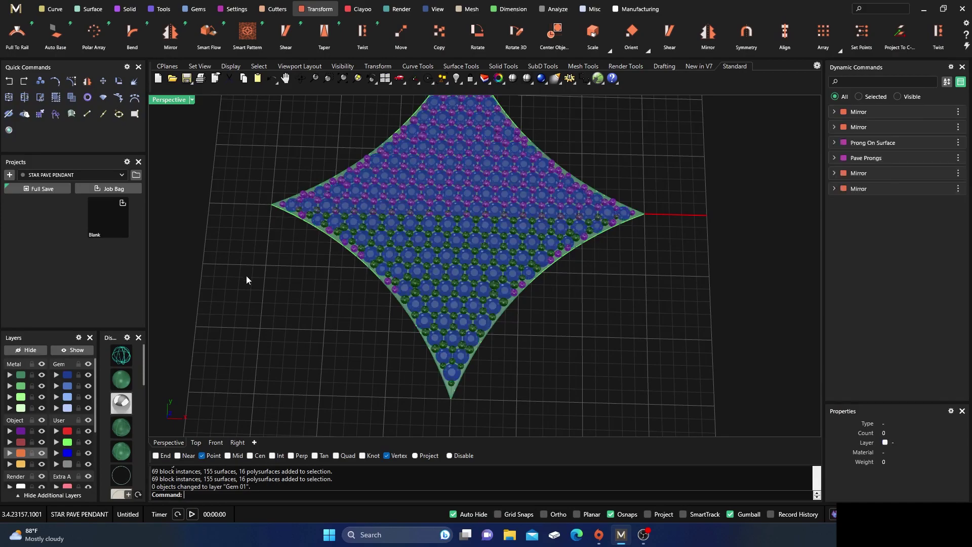
# Hide the Gem 01 layer, select all the prongs across the star and move them to the Setting layer.
pyautogui.click(88, 375)
pyautogui.moveTo(330, 380); pyautogui.dragTo(260, 233, button='right')
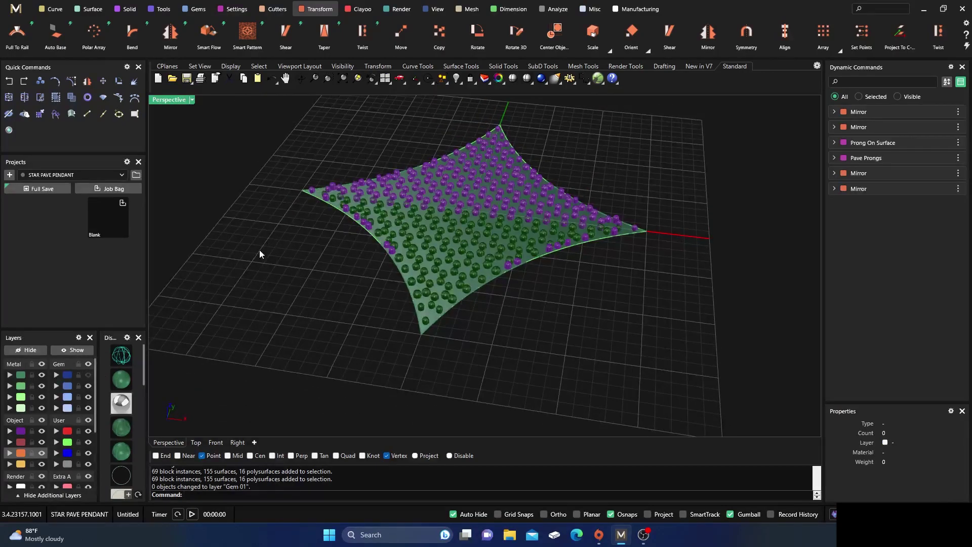
pyautogui.click(216, 443)
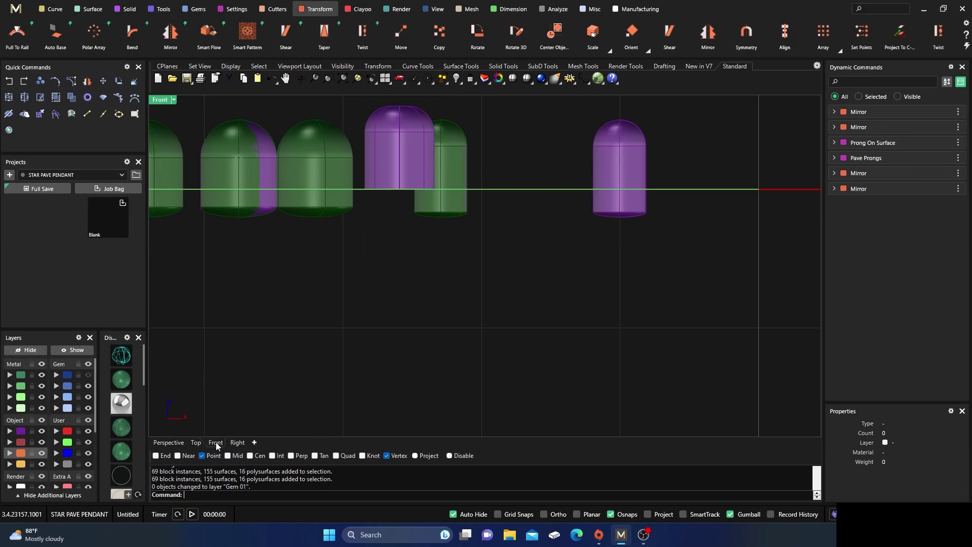
pyautogui.scroll(-10, 708, 317)
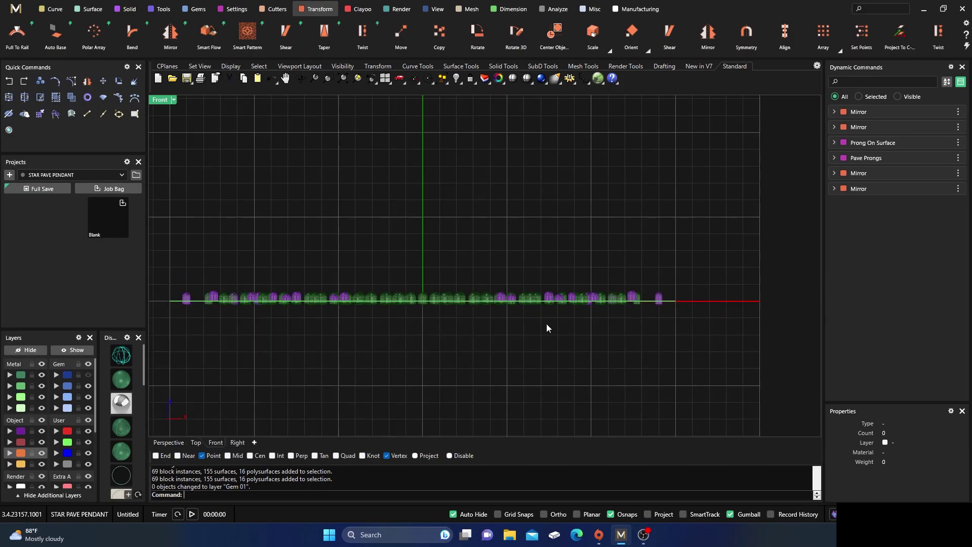
pyautogui.moveTo(301, 296); pyautogui.dragTo(621, 322)
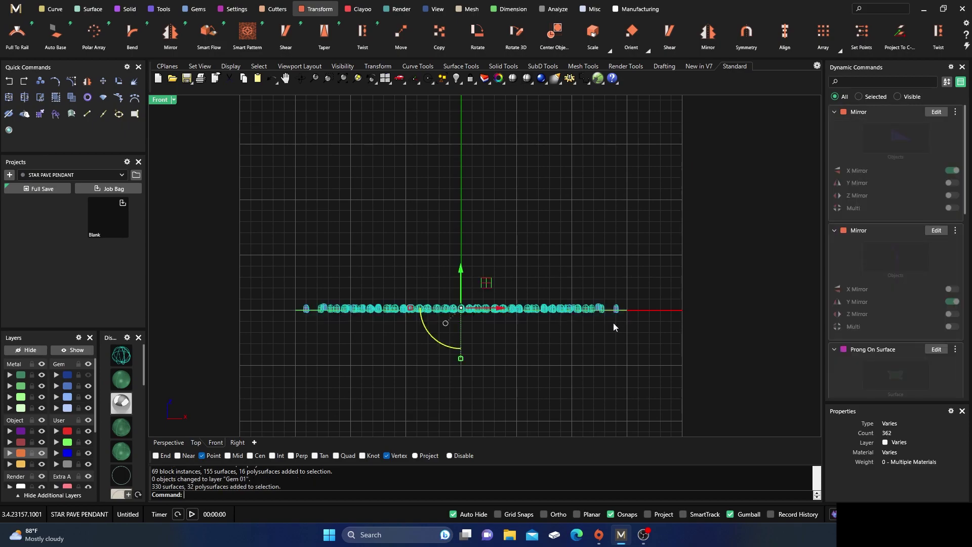
pyautogui.click(168, 442)
pyautogui.scroll(5, 433, 287)
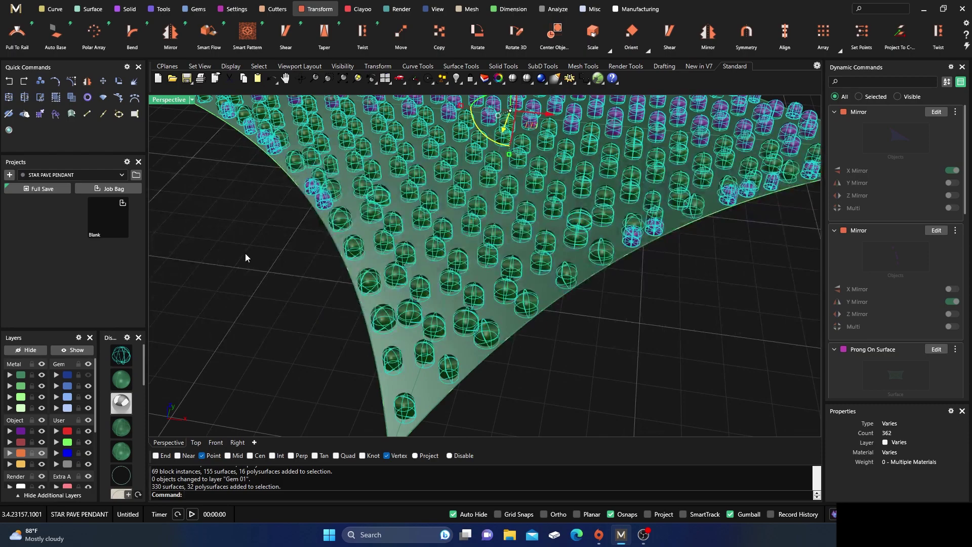
pyautogui.click(10, 430)
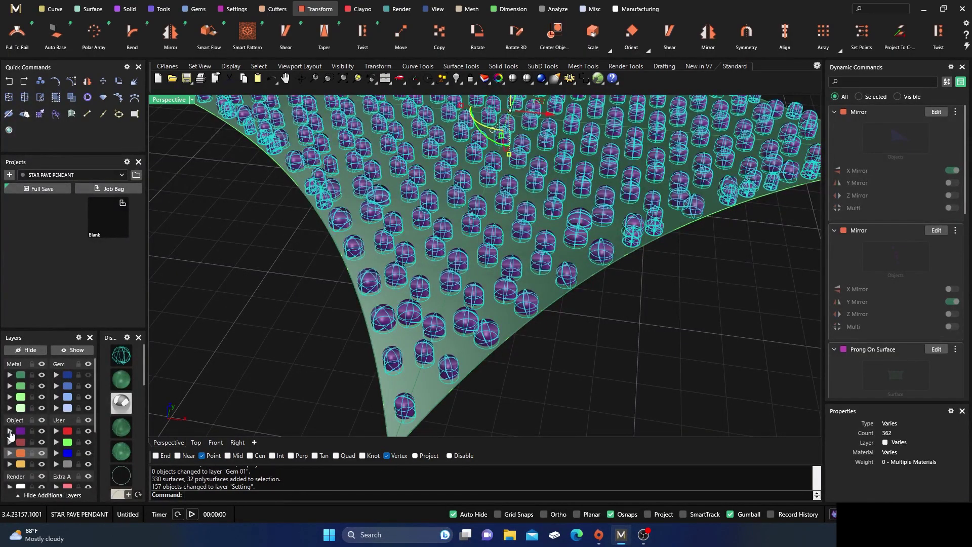
# Group all the selected prongs and show the Gem 01 layer again.
pyautogui.scroll(-4, 244, 351)
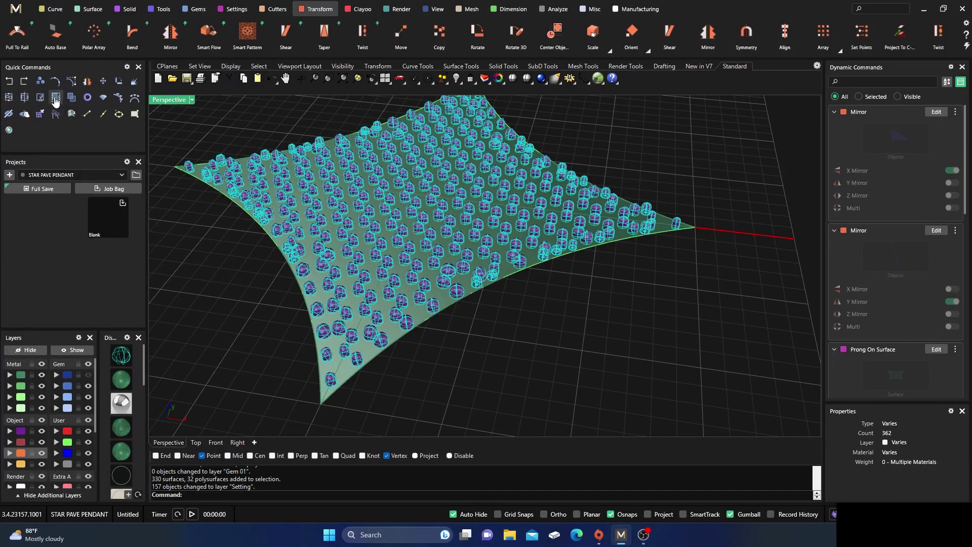
pyautogui.click(532, 352)
pyautogui.scroll(-3, 319, 369)
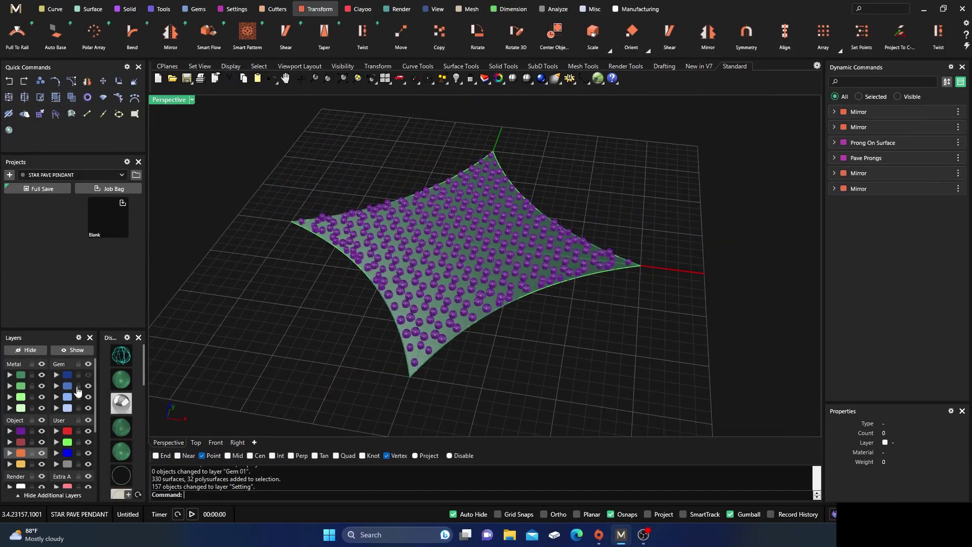
pyautogui.click(88, 375)
# Select the gems and the prongs of the full star to check that each set is grouped.
pyautogui.moveTo(246, 338); pyautogui.dragTo(304, 372, button='right')
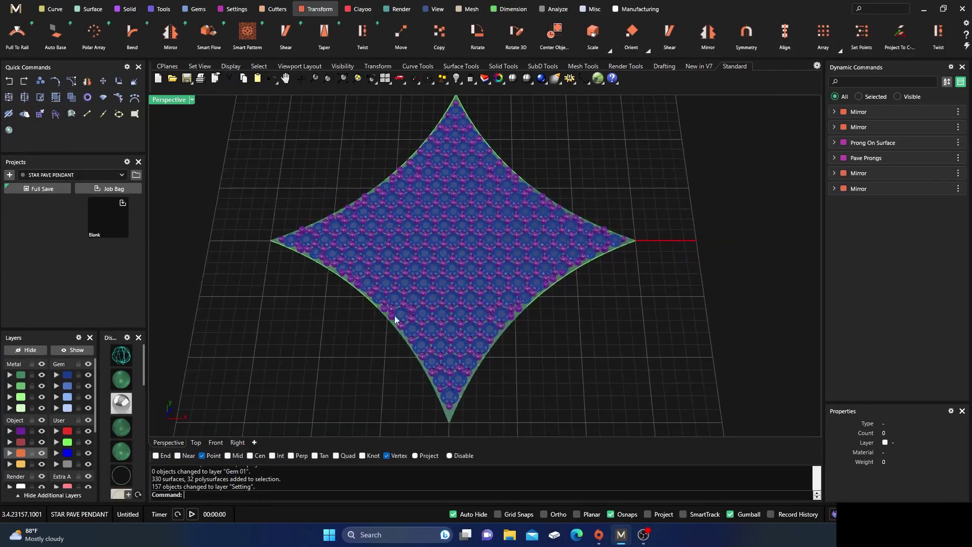
pyautogui.scroll(5, 430, 304)
pyautogui.click(414, 317)
pyautogui.hotkey('ctrl', 'a')
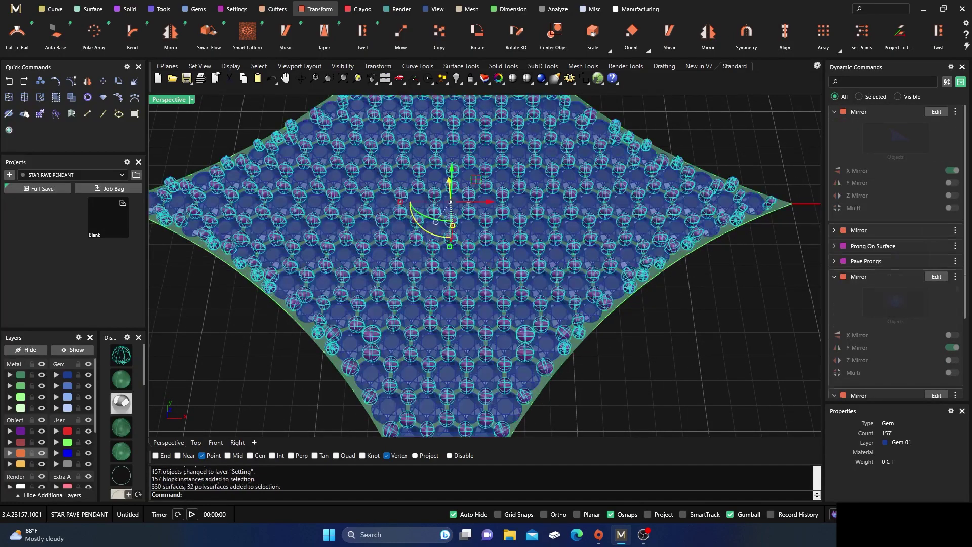
pyautogui.click(693, 360)
pyautogui.moveTo(693, 360); pyautogui.dragTo(592, 338, button='right')
# Switch the perspective view to the polished metal display style and examine the pavé gems and prongs up close.
pyautogui.click(112, 406)
pyautogui.moveTo(447, 342); pyautogui.dragTo(433, 291, button='right')
pyautogui.scroll(6, 562, 310)
pyautogui.moveTo(562, 311); pyautogui.dragTo(495, 234, button='right')
pyautogui.scroll(-5, 572, 350)
pyautogui.scroll(5, 542, 288)
pyautogui.scroll(5, 495, 234)
pyautogui.scroll(3, 495, 234)
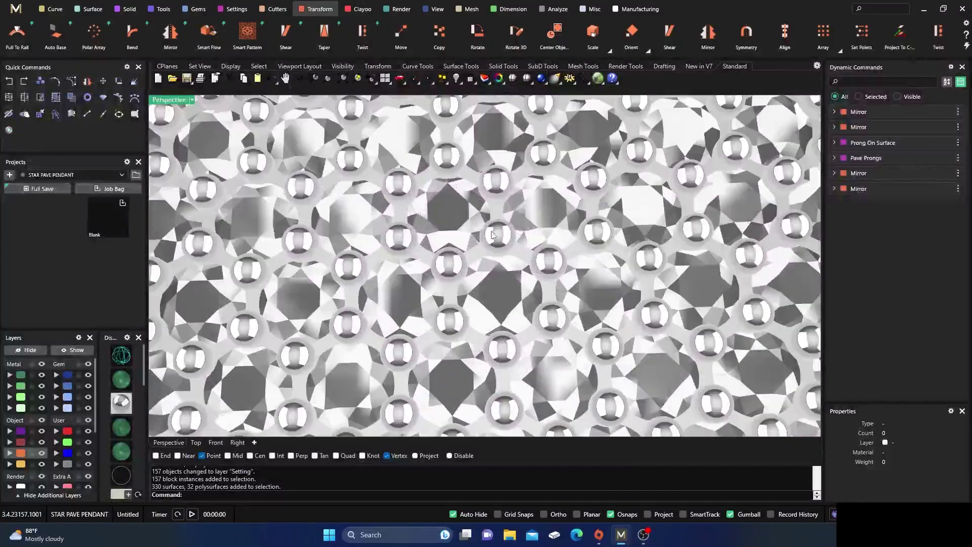
# Switch the perspective view from polished metal back to the coloured display style and inspect the star's edge and tip.
pyautogui.scroll(-10, 485, 190)
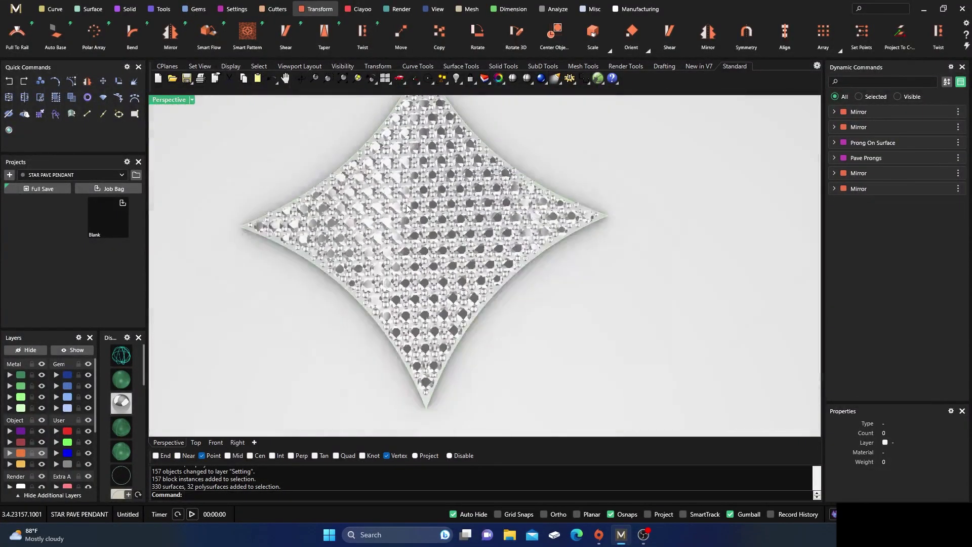
pyautogui.click(123, 383)
pyautogui.scroll(-4, 509, 361)
pyautogui.moveTo(508, 361); pyautogui.dragTo(530, 211, button='right')
pyautogui.scroll(7, 509, 305)
pyautogui.scroll(-5, 509, 306)
pyautogui.scroll(-3, 516, 266)
pyautogui.scroll(5, 516, 265)
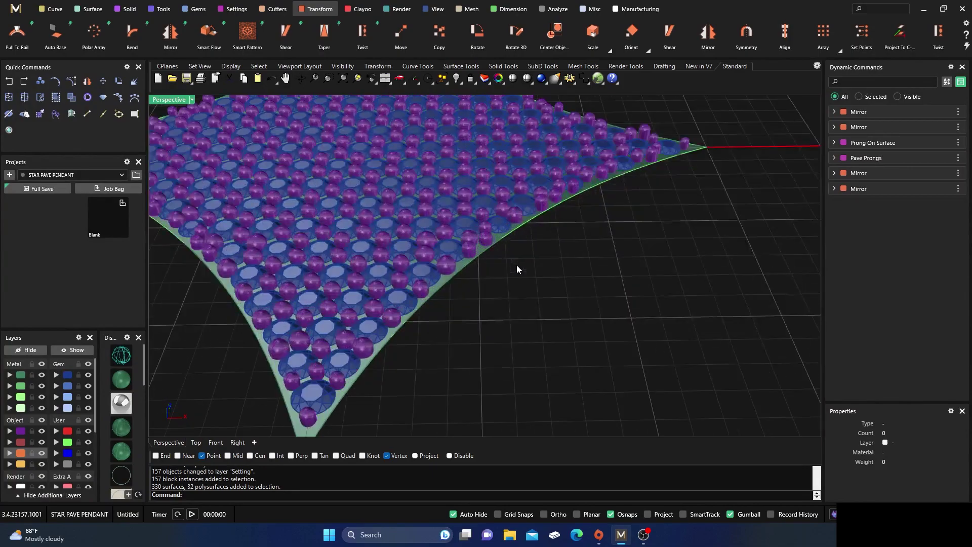
# Copy the star outline curve in place and move one of the two curves to the User 01 layer.
pyautogui.click(519, 232)
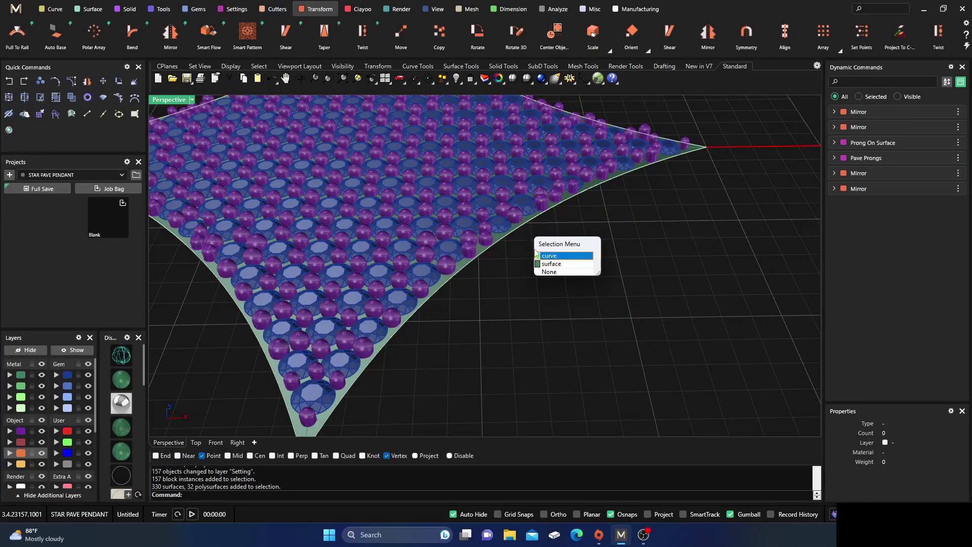
pyautogui.click(541, 256)
pyautogui.scroll(-5, 526, 259)
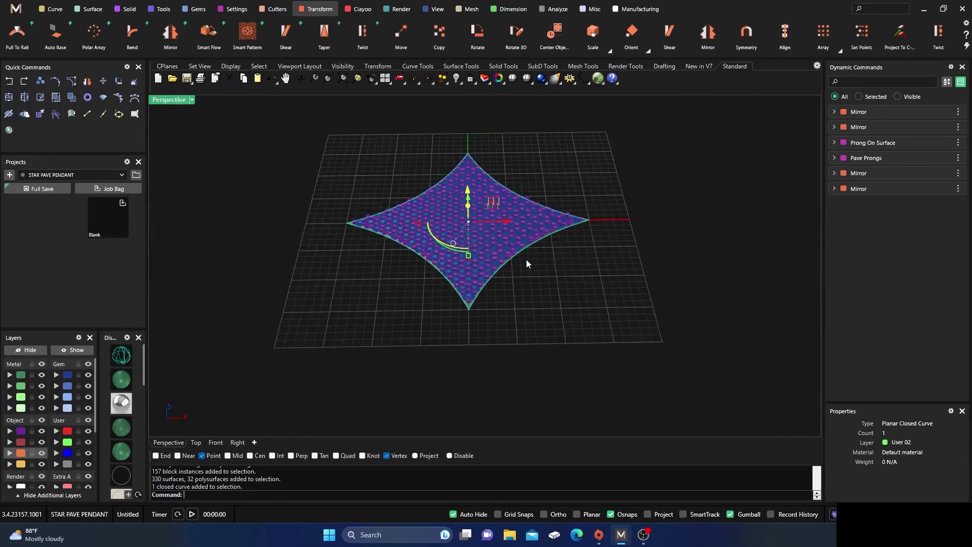
pyautogui.moveTo(526, 259); pyautogui.dragTo(531, 213, button='right')
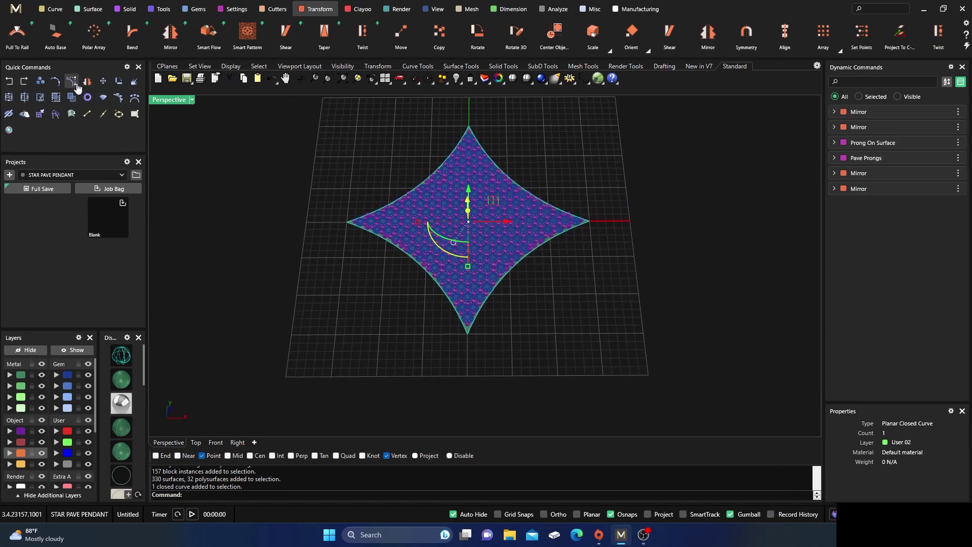
pyautogui.click(40, 82)
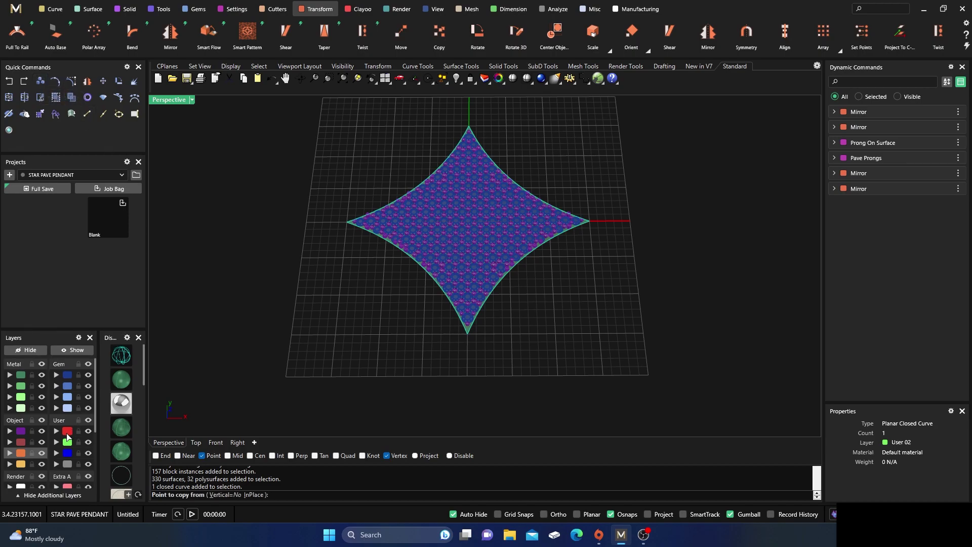
pyautogui.click(259, 495)
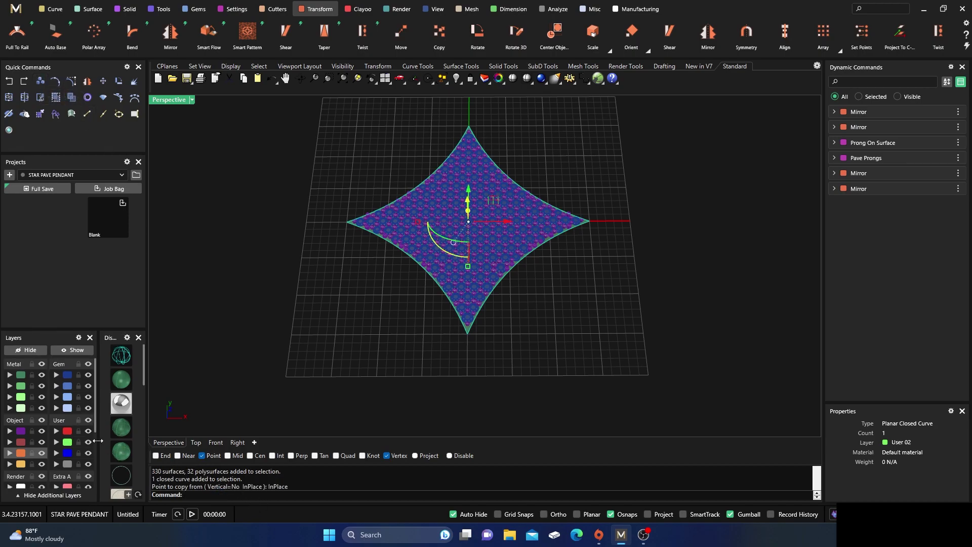
pyautogui.click(68, 431)
pyautogui.click(421, 301)
# Scale the User 01 star outline outward in the Top view to form a larger star around the pavé.
pyautogui.scroll(2, 515, 177)
pyautogui.scroll(2, 515, 178)
pyautogui.click(515, 189)
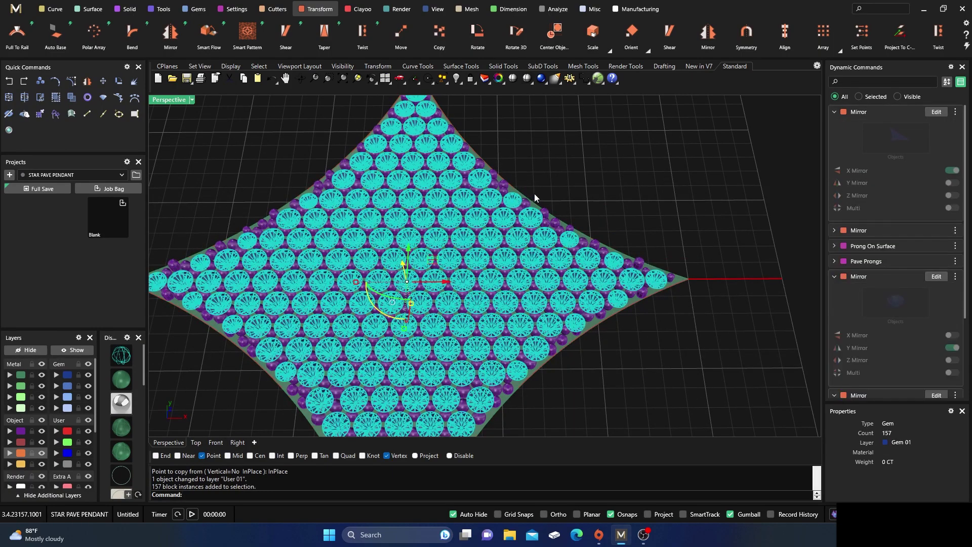
pyautogui.click(533, 193)
pyautogui.scroll(3, 534, 193)
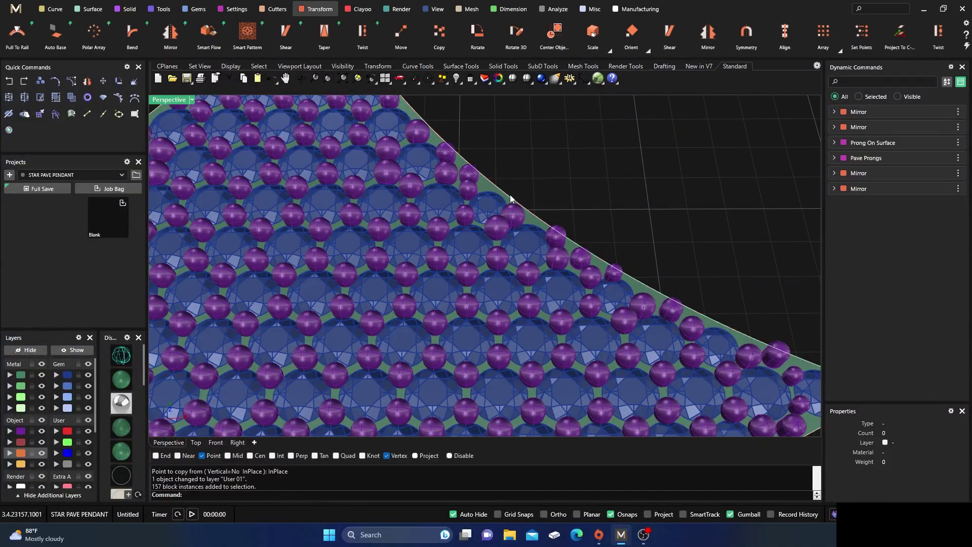
pyautogui.click(520, 177)
pyautogui.scroll(-6, 521, 177)
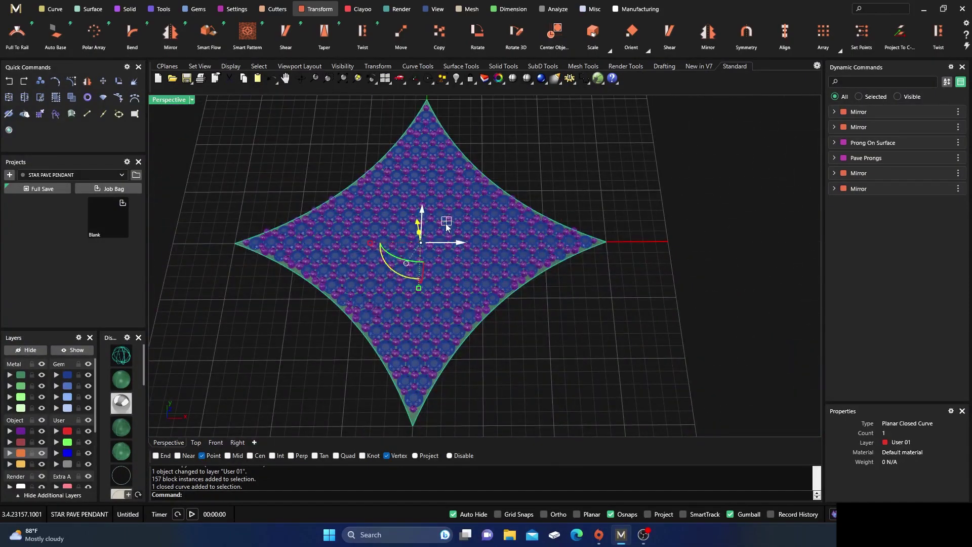
pyautogui.doubleClick(175, 100)
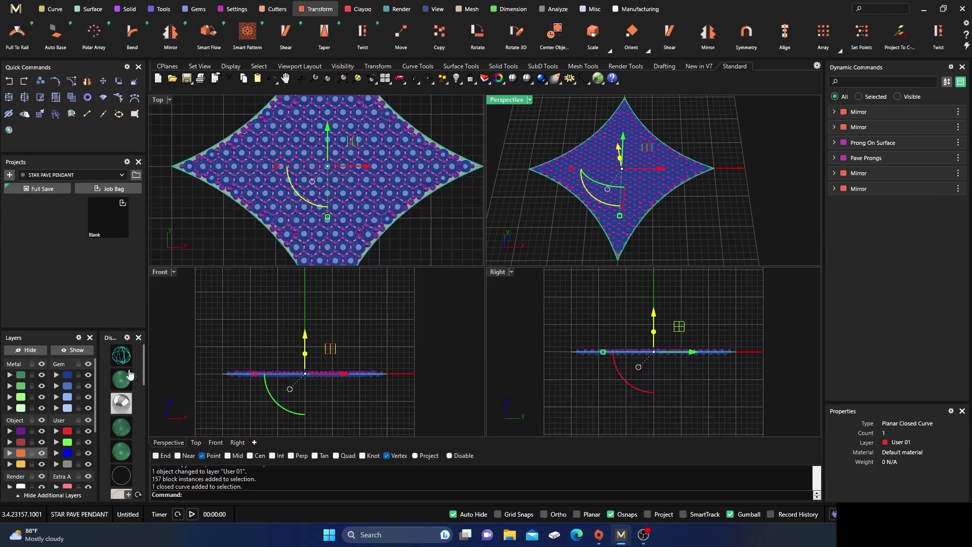
pyautogui.scroll(-4, 304, 190)
pyautogui.moveTo(341, 176); pyautogui.dragTo(356, 178)
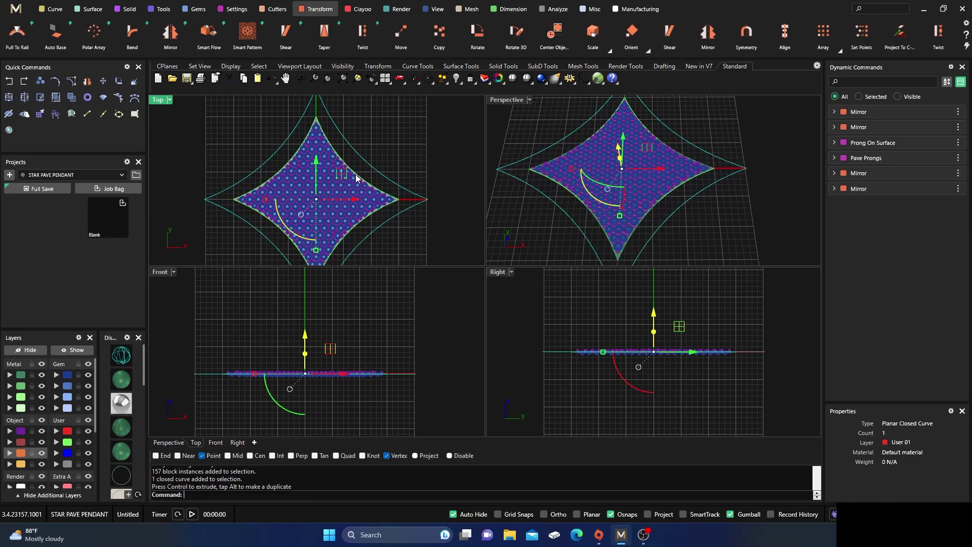
pyautogui.rightClick(354, 175)
pyautogui.click(416, 123)
pyautogui.press('Escape')
pyautogui.click(415, 123)
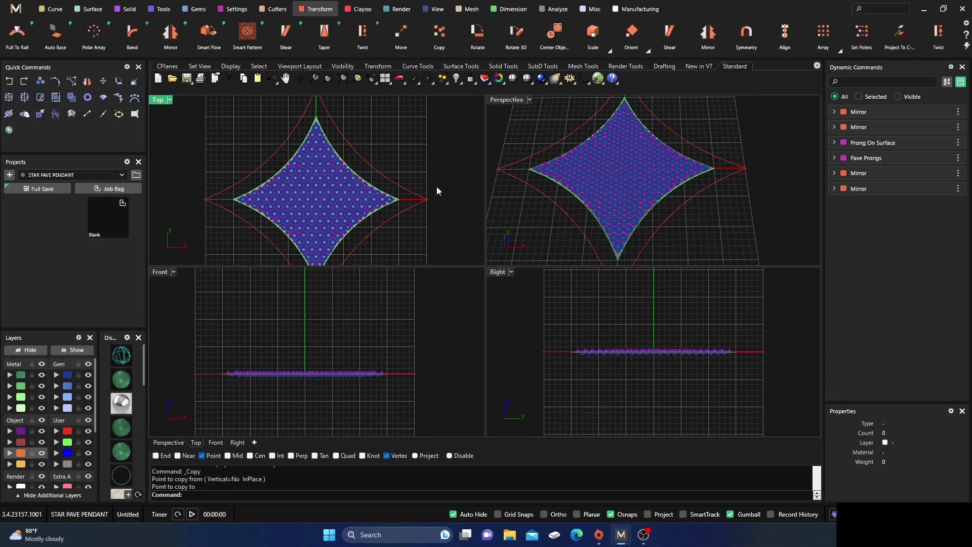
# Hide the first Metal layer and fillet the corners of the inner star outline with a radius of 0.1.
pyautogui.scroll(10, 389, 199)
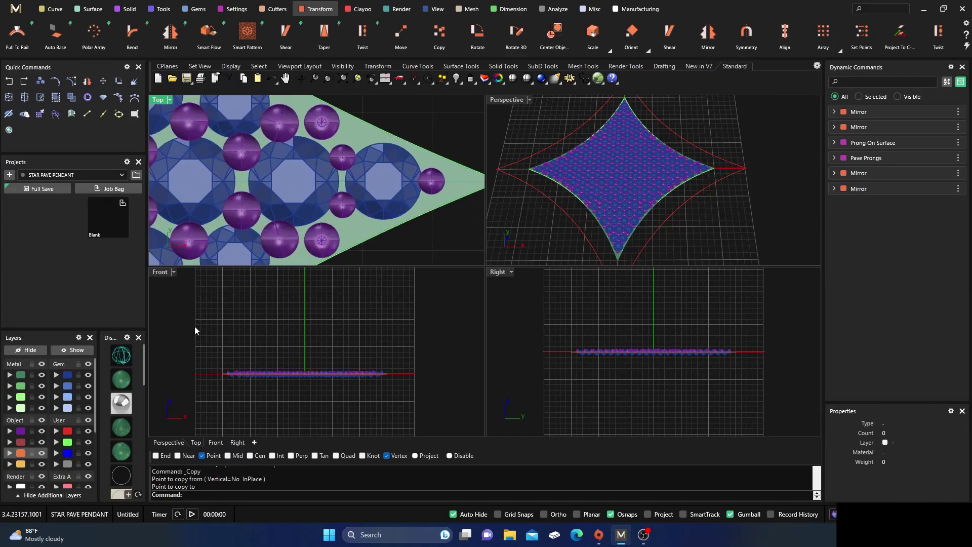
pyautogui.click(43, 376)
pyautogui.click(411, 219)
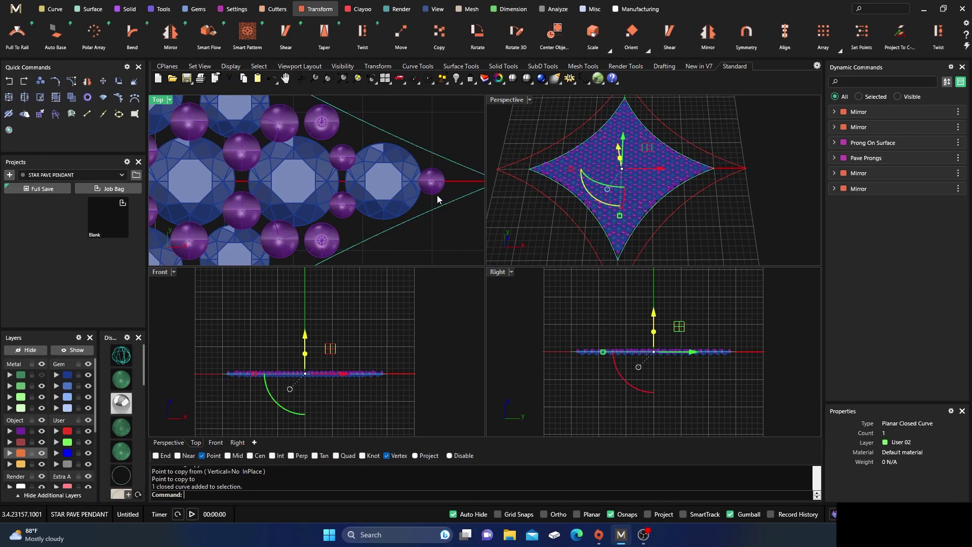
pyautogui.click(51, 9)
pyautogui.scroll(-3, 744, 45)
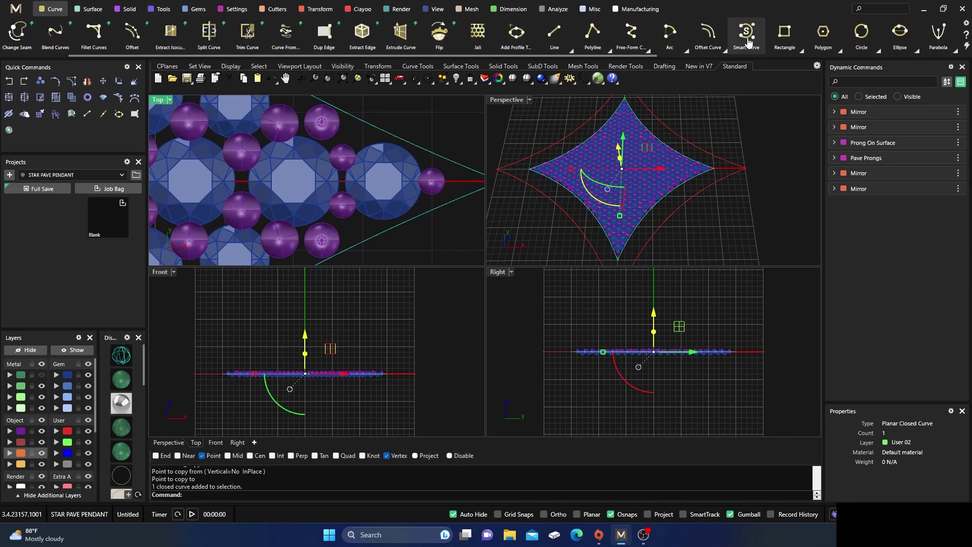
pyautogui.scroll(-9, 748, 43)
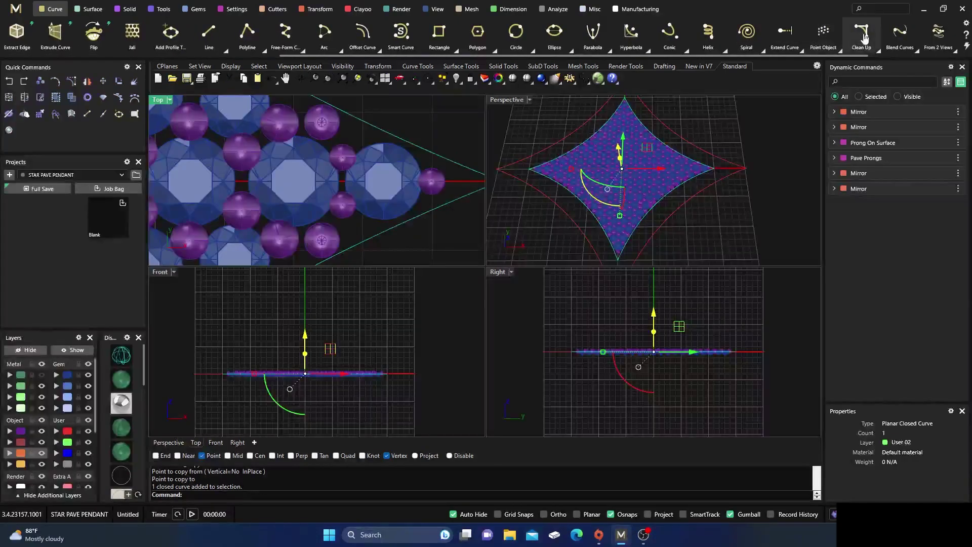
pyautogui.click(871, 51)
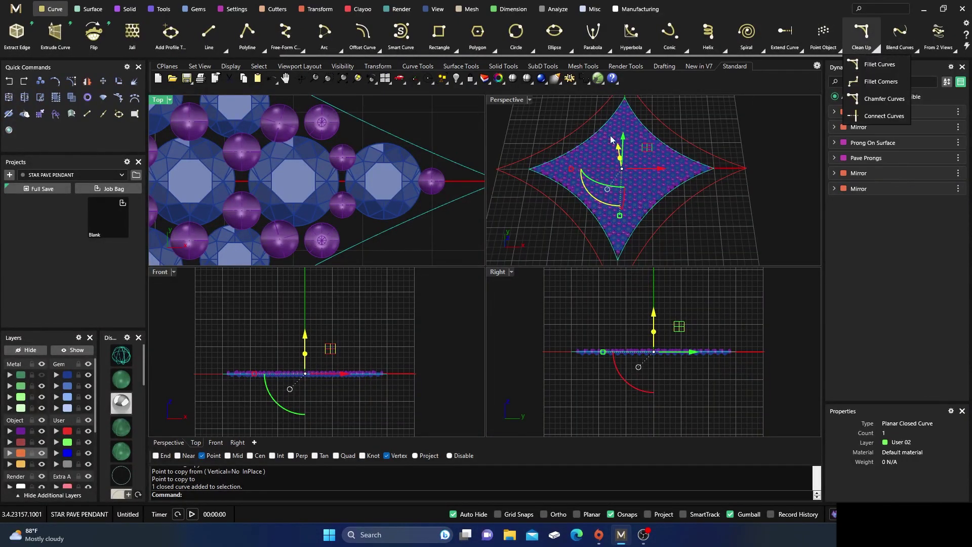
pyautogui.click(881, 81)
pyautogui.scroll(-2, 324, 213)
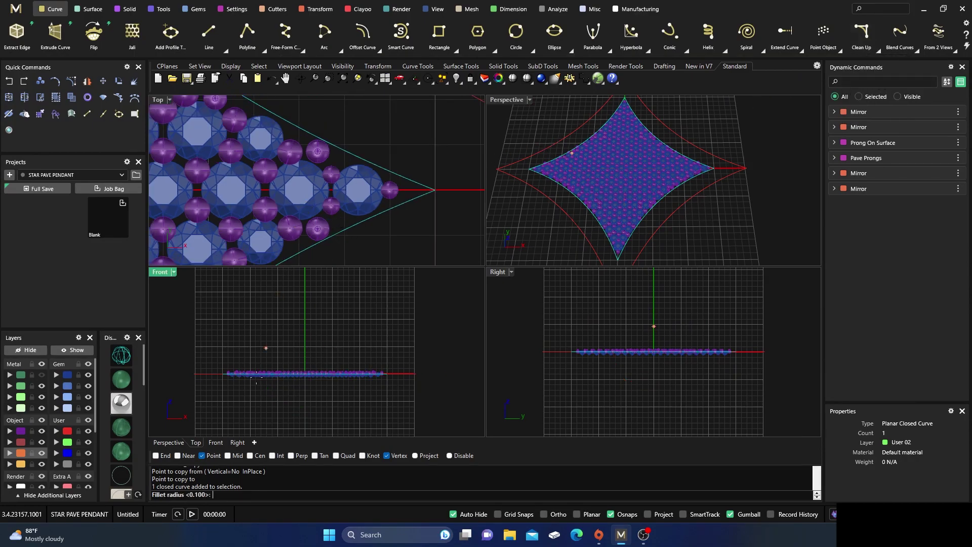
pyautogui.press('Return')
pyautogui.scroll(4, 429, 203)
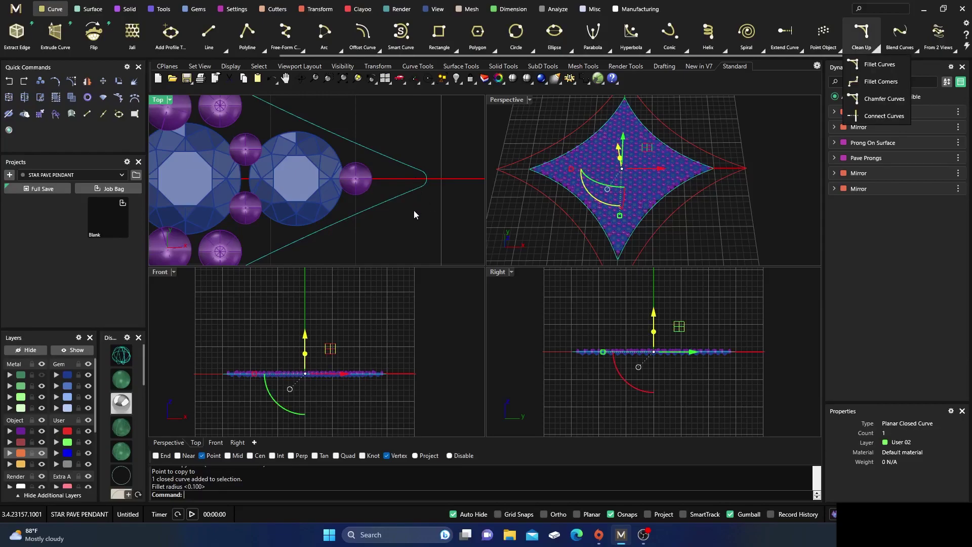
# Fillet the corners of the larger outer star outline with the same 0.1 radius.
pyautogui.click(515, 178)
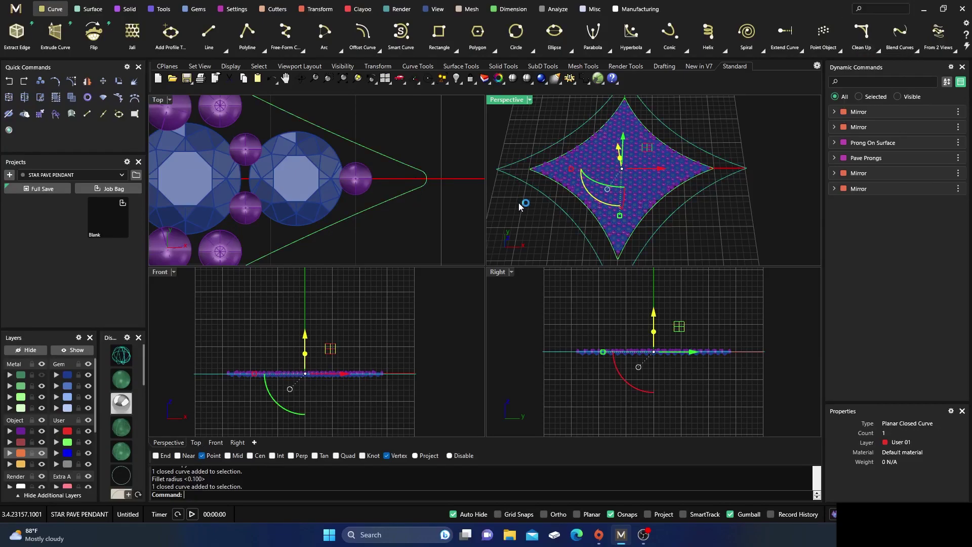
pyautogui.press('Return')
pyautogui.press('Return')
pyautogui.scroll(6, 500, 174)
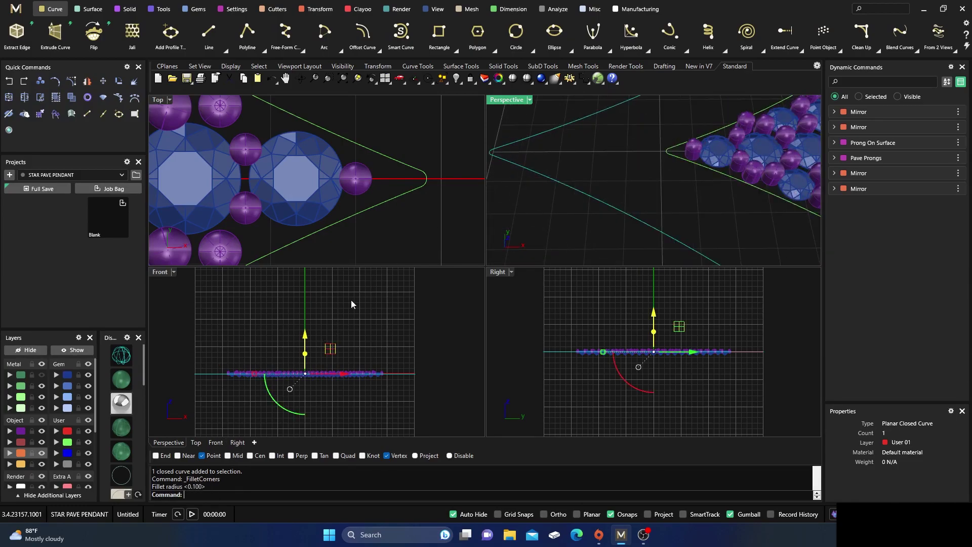
# Maximise the perspective view and place a profile on the inner star outline with Profile Placer.
pyautogui.doubleClick(510, 103)
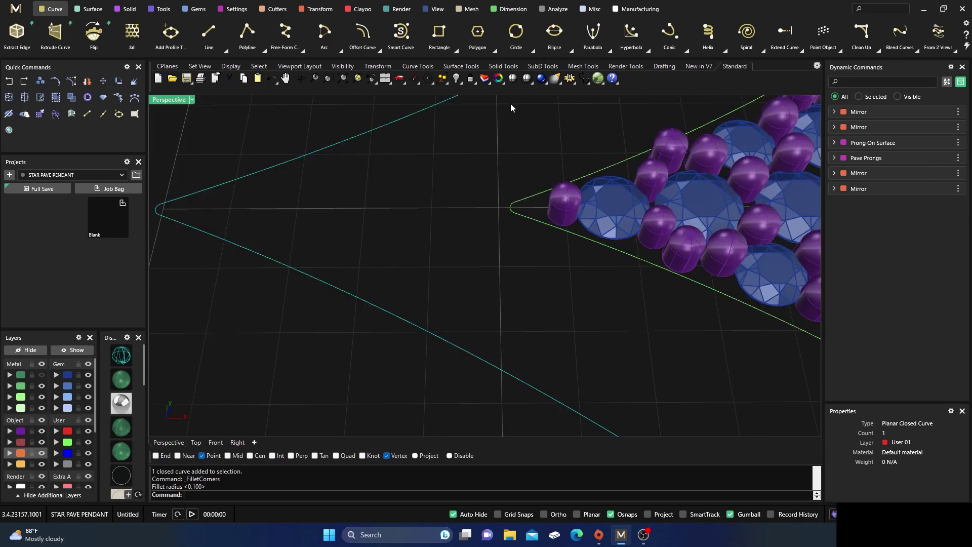
pyautogui.scroll(-8, 459, 223)
pyautogui.moveTo(458, 223); pyautogui.dragTo(421, 221, button='right')
pyautogui.scroll(5, 497, 216)
pyautogui.scroll(5, 499, 238)
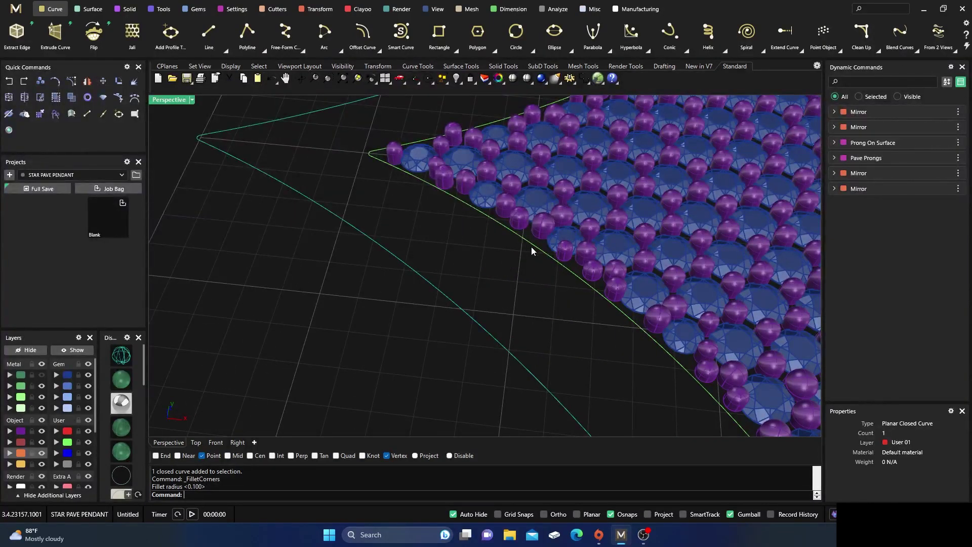
pyautogui.click(536, 249)
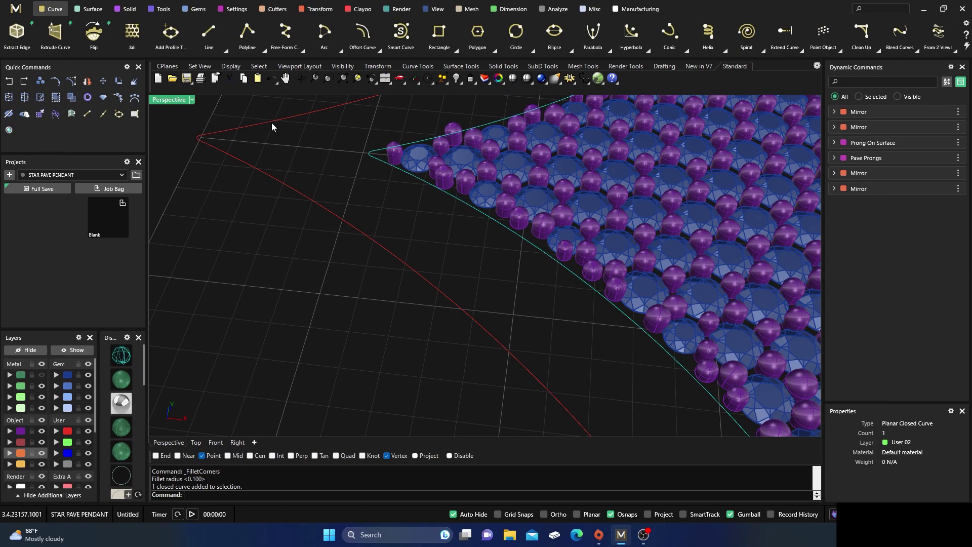
pyautogui.click(163, 11)
pyautogui.click(477, 33)
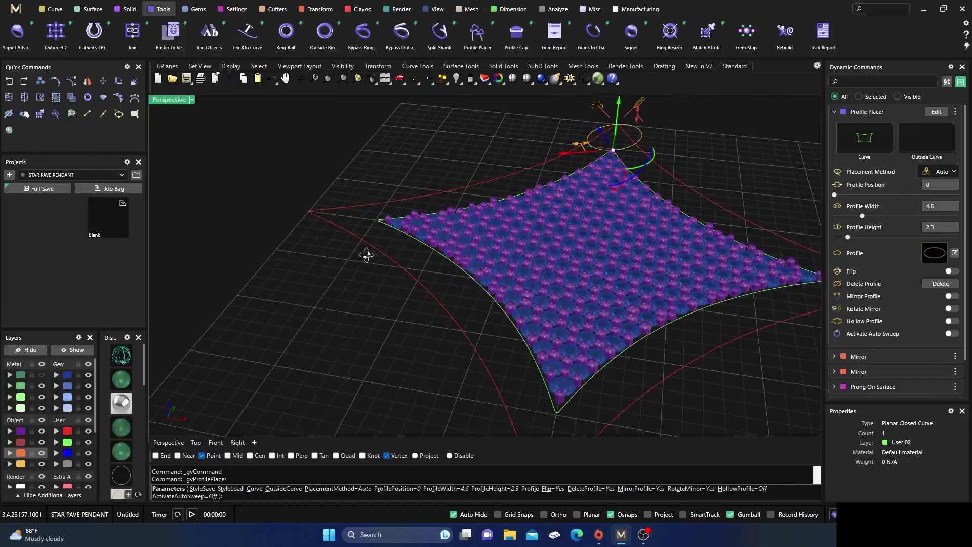
# Move the profile along the inner outline to position 0.13 and rotate it a quarter turn to point outward.
pyautogui.moveTo(614, 151); pyautogui.dragTo(517, 196)
pyautogui.moveTo(516, 197); pyautogui.dragTo(549, 289, button='right')
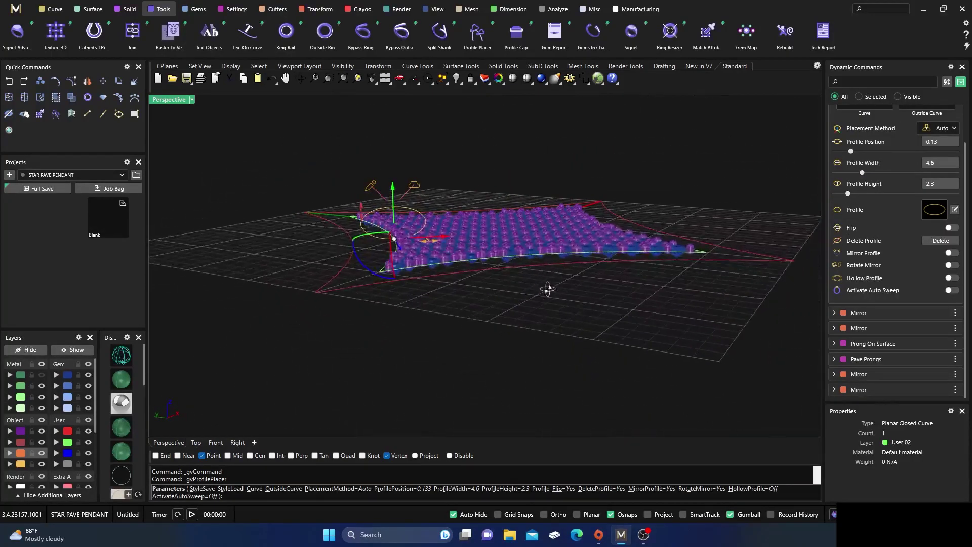
pyautogui.scroll(3, 397, 252)
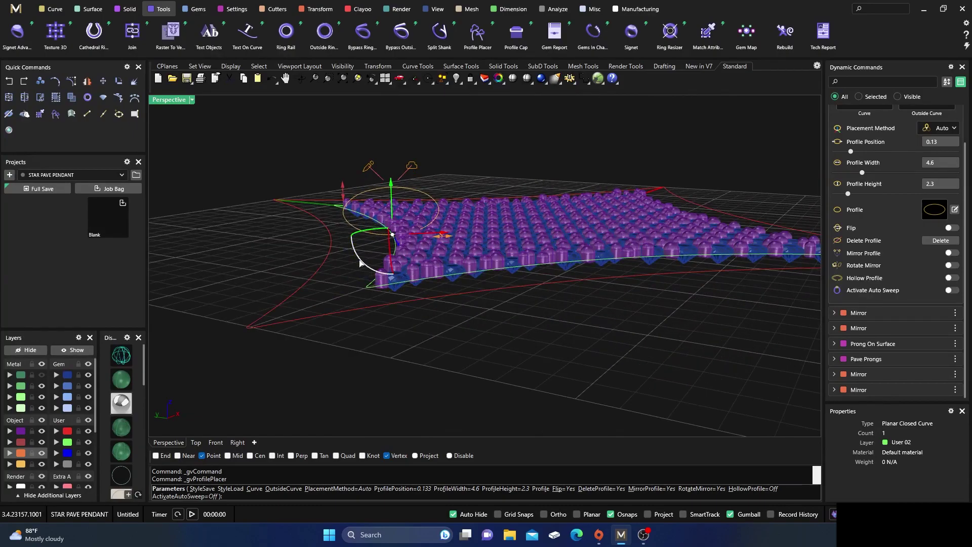
pyautogui.moveTo(360, 262); pyautogui.dragTo(375, 279)
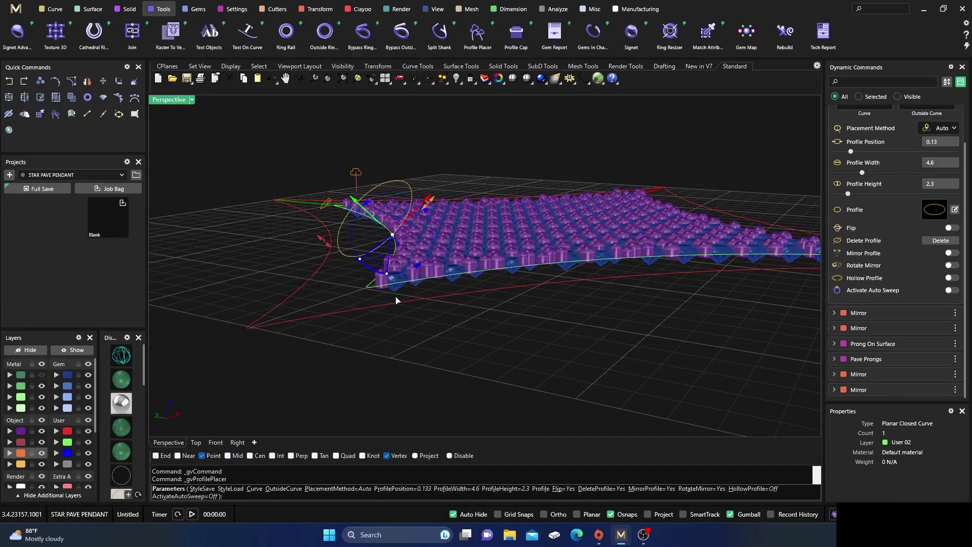
# Change the profile to the rounded rectangle Shank 02 and assign the outer star outline as its outside curve.
pyautogui.click(933, 211)
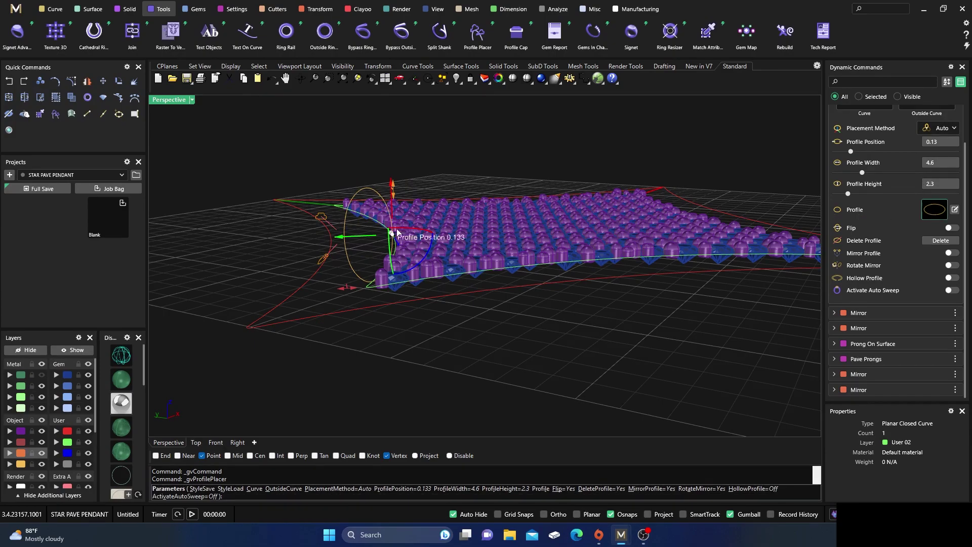
pyautogui.click(206, 184)
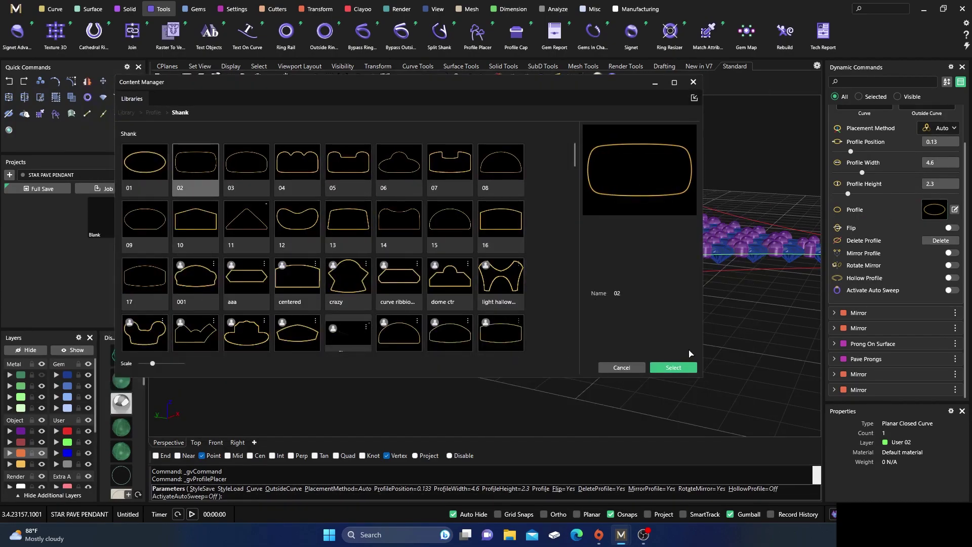
pyautogui.click(693, 81)
pyautogui.scroll(1, 919, 137)
pyautogui.click(919, 138)
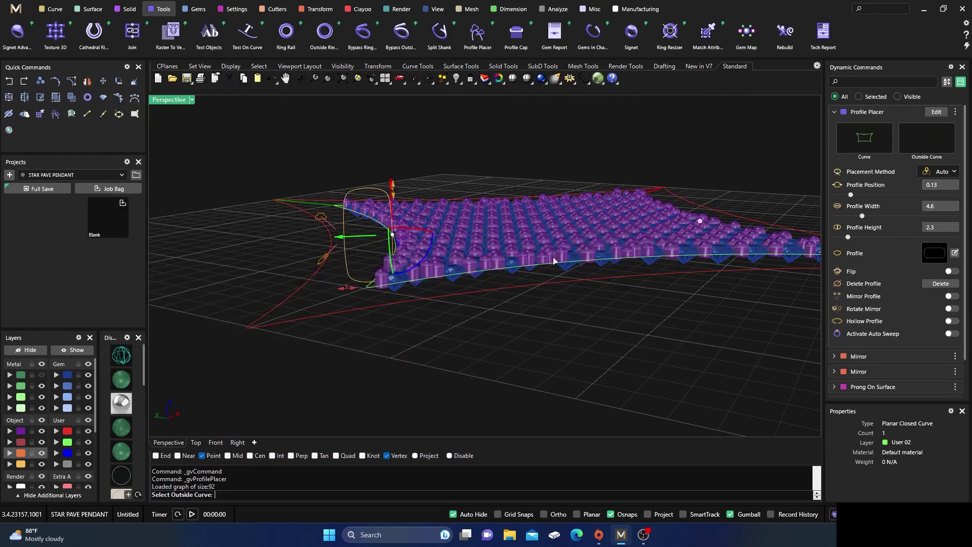
pyautogui.click(302, 295)
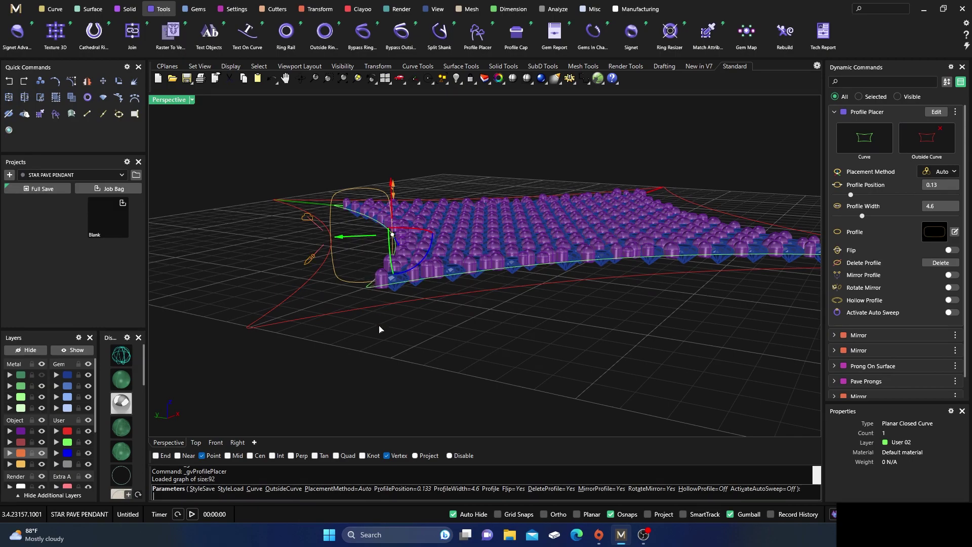
# Reduce the placed profile's width to 2.2 mm.
pyautogui.moveTo(380, 329); pyautogui.dragTo(386, 311, button='right')
pyautogui.scroll(3, 387, 304)
pyautogui.moveTo(392, 173); pyautogui.dragTo(395, 263)
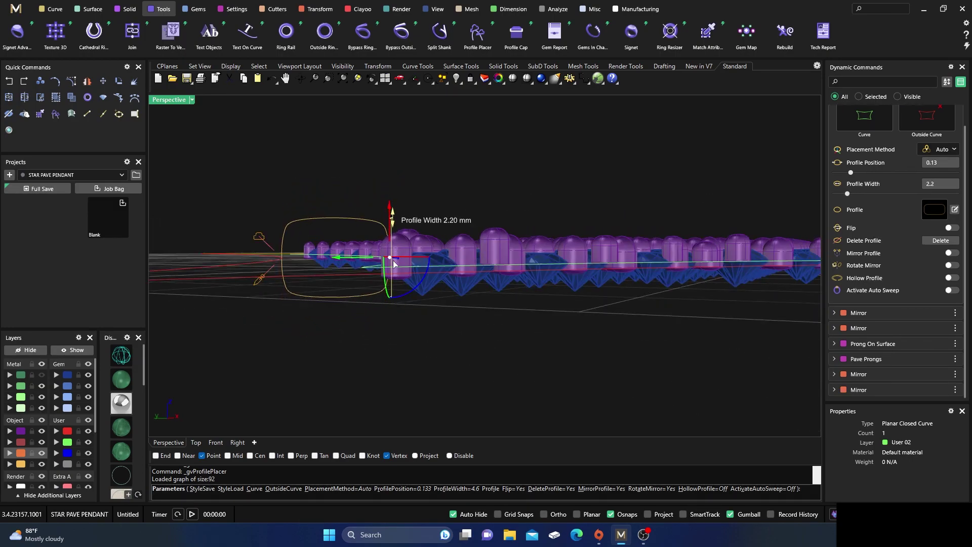
pyautogui.moveTo(414, 318); pyautogui.dragTo(341, 348, button='right')
pyautogui.scroll(-5, 376, 322)
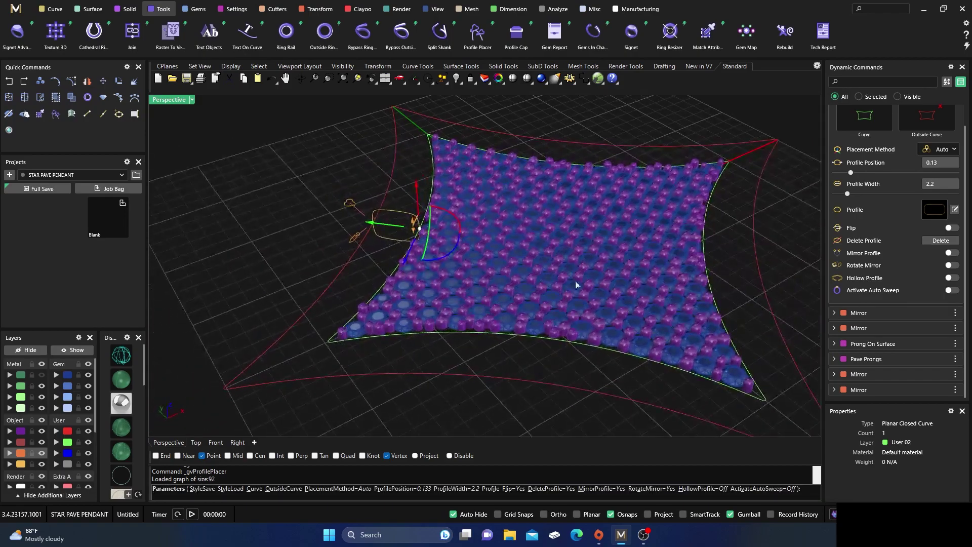
# Activate Auto Sweep to build the metal frame from the placed profile between the inner and outer star outlines.
pyautogui.click(950, 290)
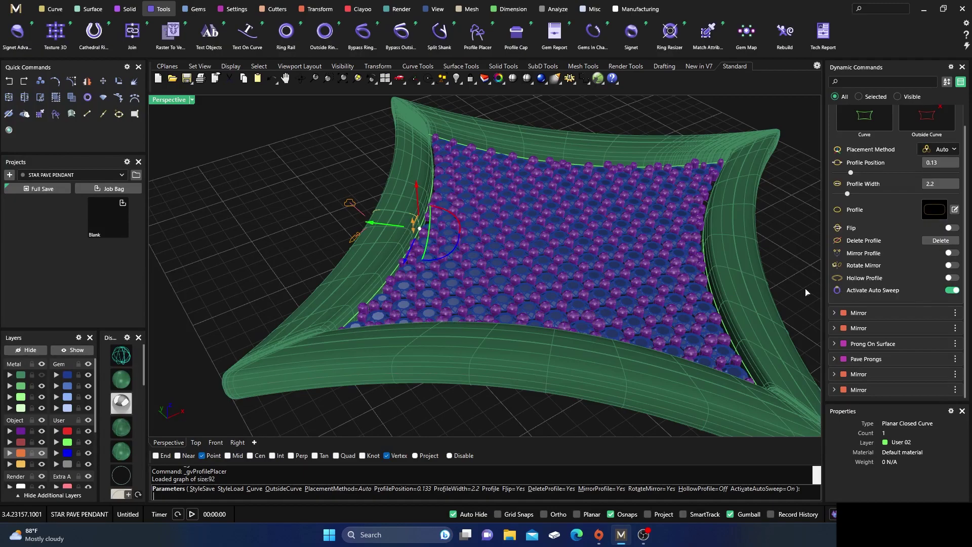
pyautogui.scroll(-4, 474, 267)
pyautogui.moveTo(455, 260); pyautogui.dragTo(397, 359, button='right')
pyautogui.scroll(3, 456, 250)
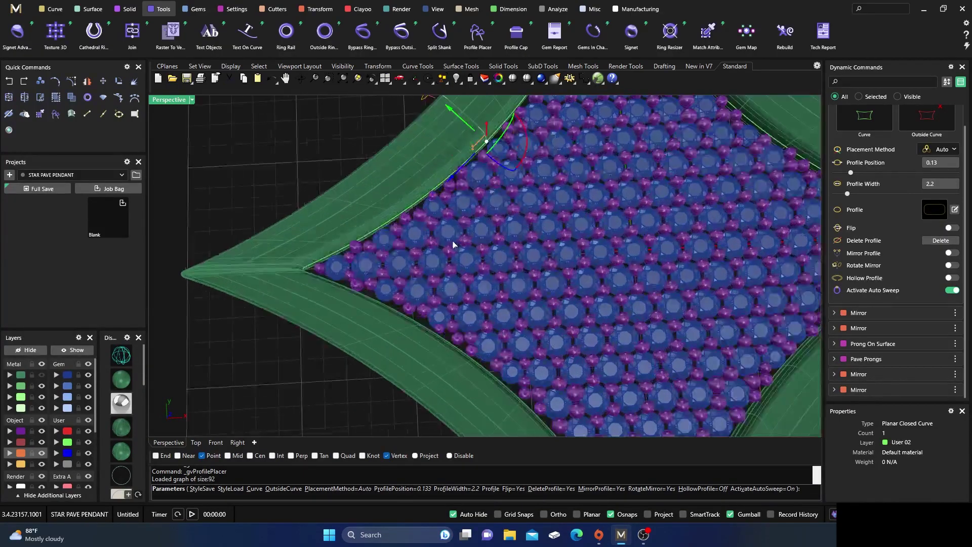
pyautogui.scroll(3, 455, 248)
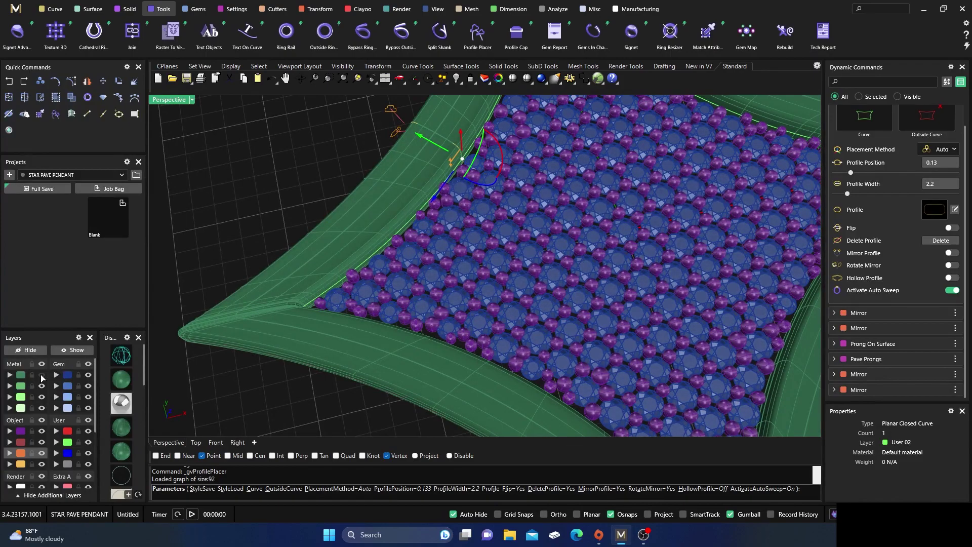
# Unhide the first Metal layer to show the base plate beneath the pavé stones together with the swept frame.
pyautogui.click(42, 375)
pyautogui.moveTo(365, 348); pyautogui.dragTo(356, 305, button='right')
pyautogui.scroll(-5, 461, 257)
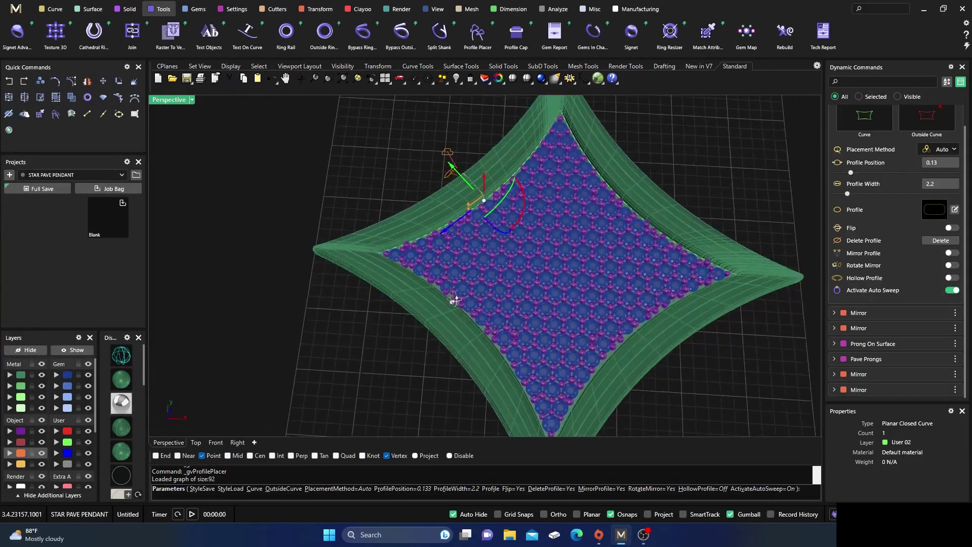
# Move the frame profile 0.02 along its outward axis, away from the pavé.
pyautogui.scroll(8, 501, 249)
pyautogui.moveTo(501, 249); pyautogui.dragTo(390, 291, button='right')
pyautogui.click(379, 264)
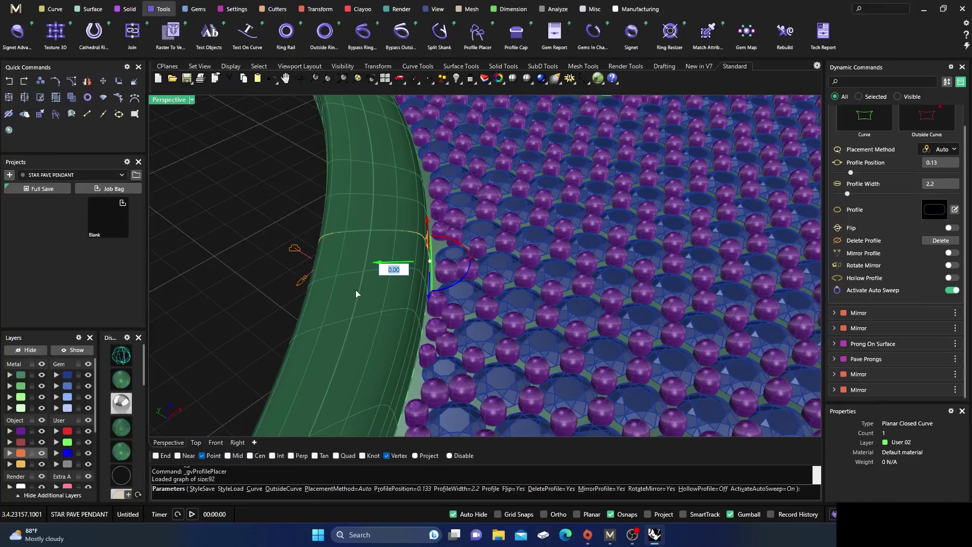
pyautogui.write('.02')
pyautogui.press('Return')
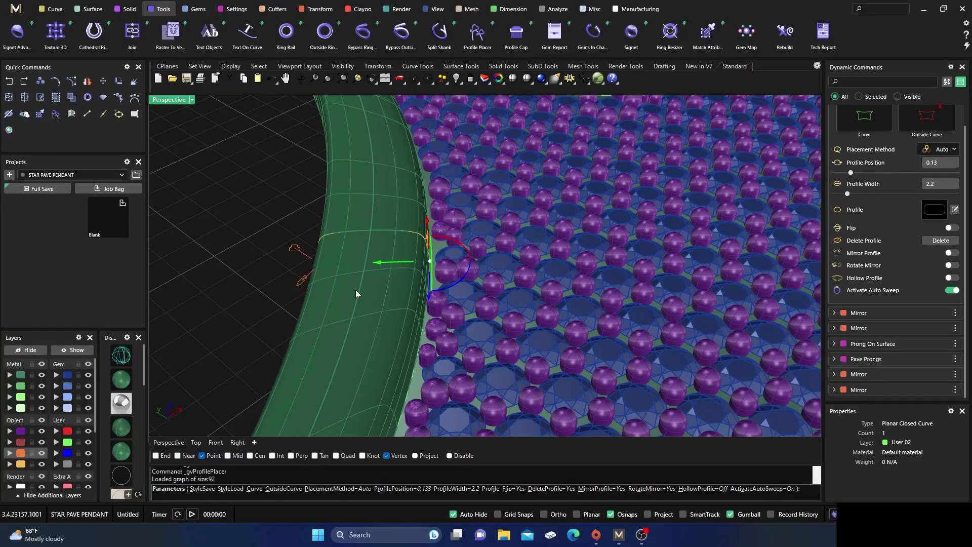
# Finish the Profile Placer sweep that forms the border around the pavé star.
pyautogui.click(381, 265)
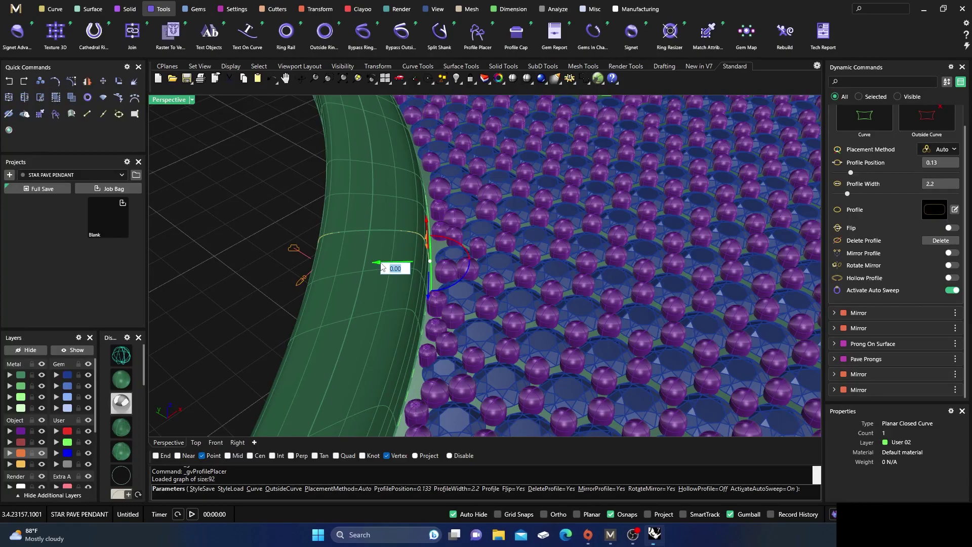
pyautogui.press('BackSpace')
pyautogui.press('Return')
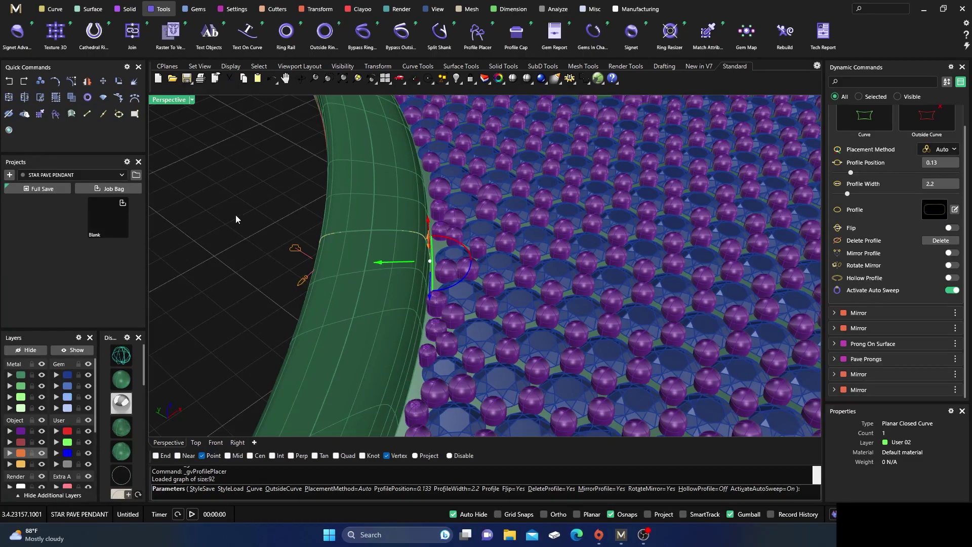
pyautogui.rightClick(303, 239)
# Select the complete star pendant and save it as a new entry in the project's Job Bag.
pyautogui.moveTo(372, 303); pyautogui.dragTo(390, 192, button='right')
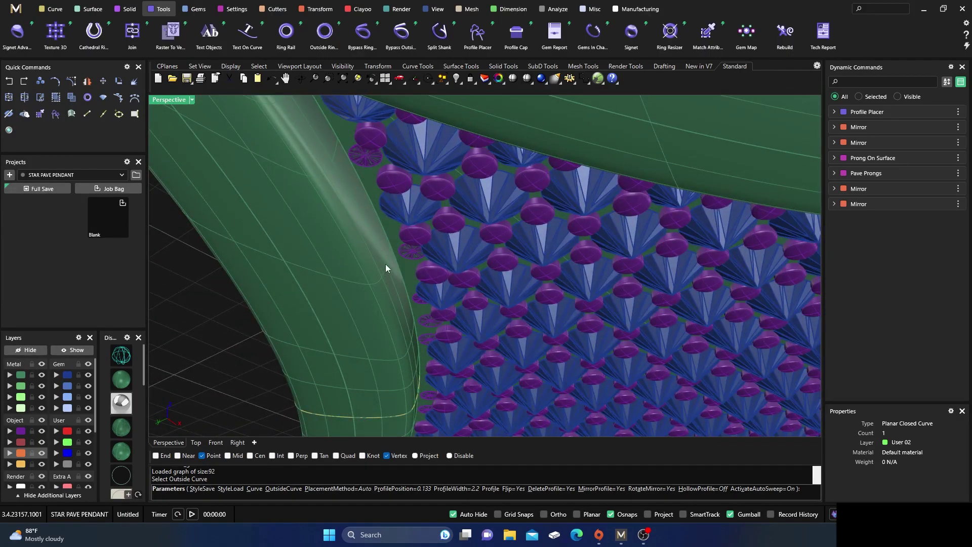
pyautogui.scroll(-6, 385, 270)
pyautogui.moveTo(387, 251); pyautogui.dragTo(388, 288, button='right')
pyautogui.scroll(3, 397, 248)
pyautogui.scroll(-4, 398, 242)
pyautogui.moveTo(294, 161); pyautogui.dragTo(582, 427)
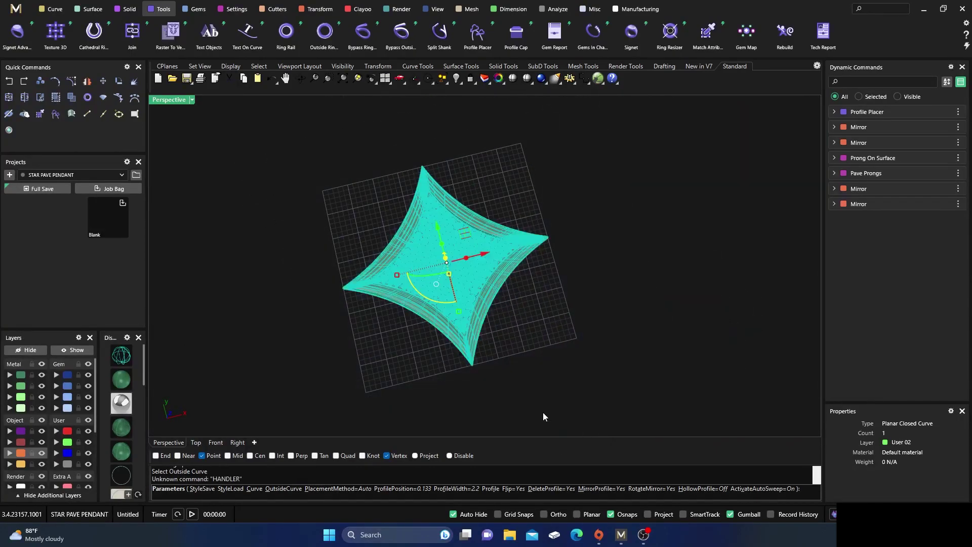
pyautogui.click(114, 190)
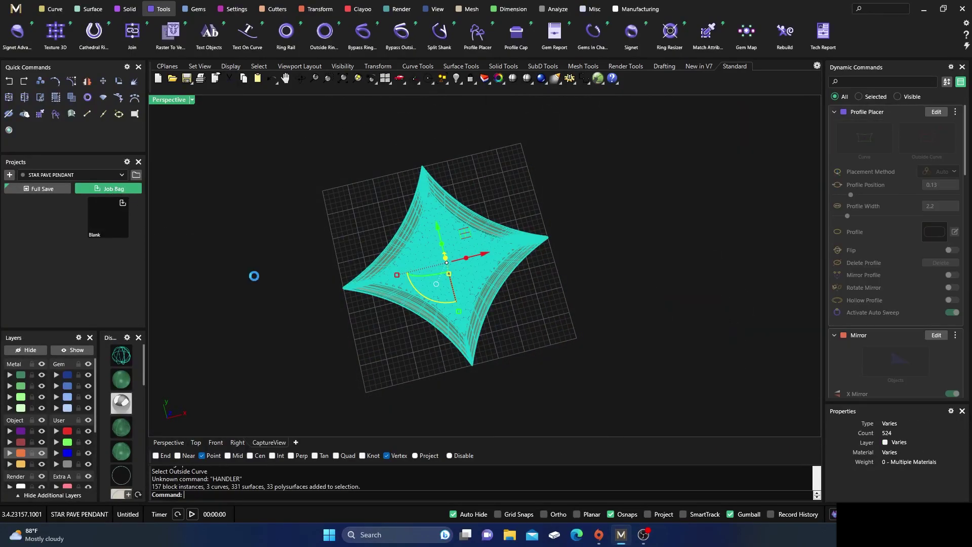
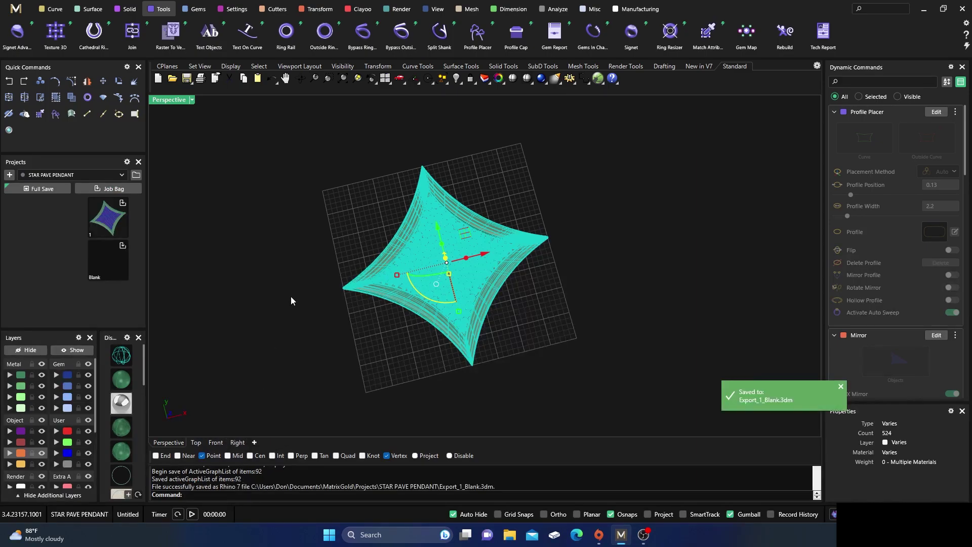
pyautogui.click(314, 263)
# Run Extract Isocurve From Surface on the swept border around the pavé star.
pyautogui.moveTo(360, 349); pyautogui.dragTo(364, 325, button='right')
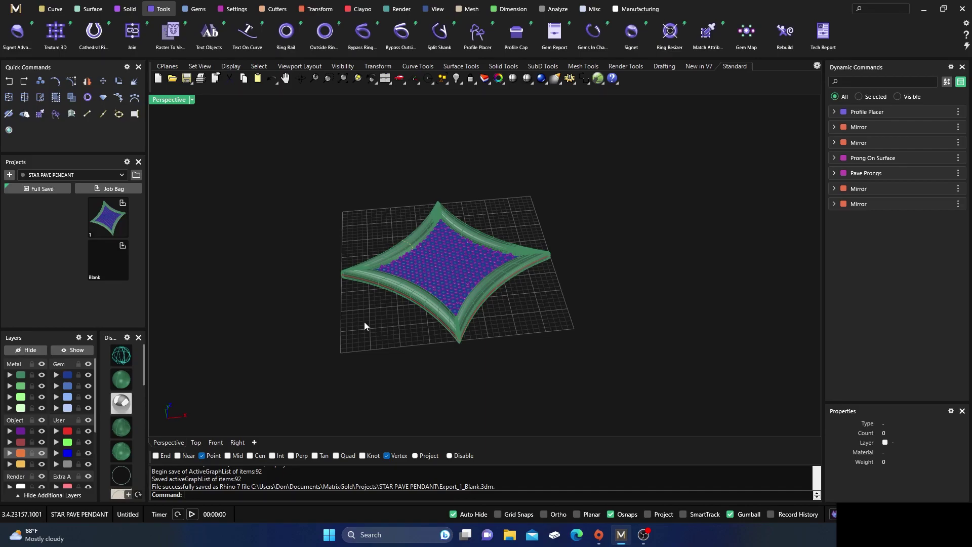
pyautogui.moveTo(508, 338); pyautogui.dragTo(479, 313, button='right')
pyautogui.scroll(5, 504, 187)
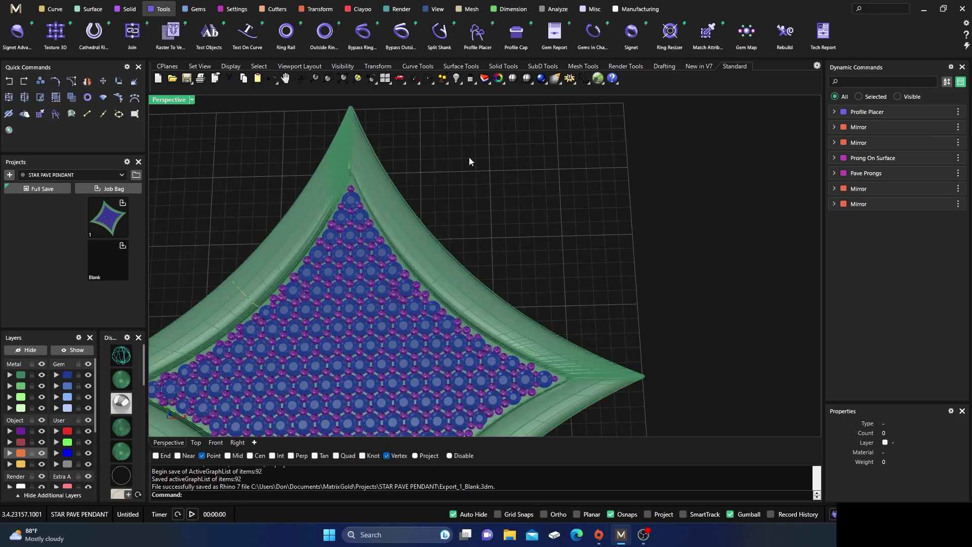
pyautogui.click(55, 8)
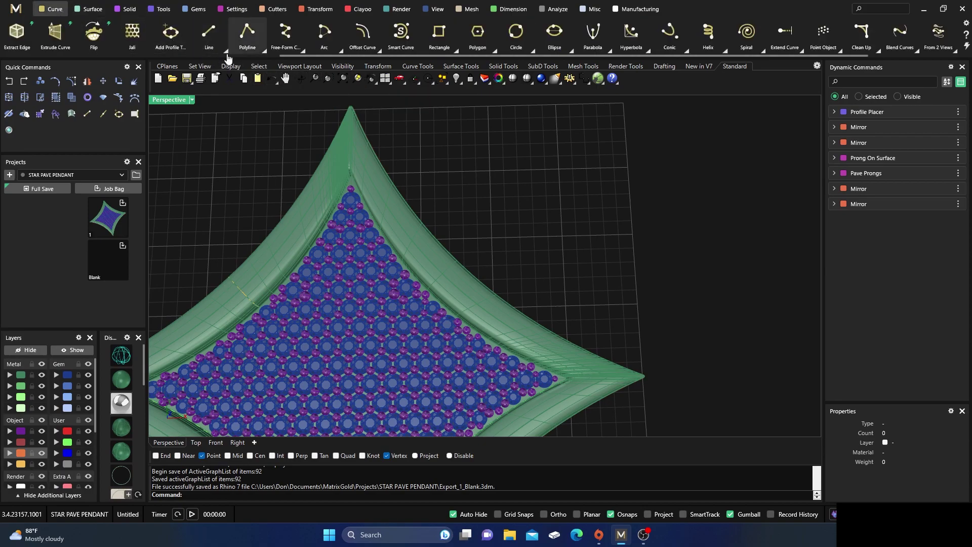
pyautogui.hscroll(-3, 145, 47)
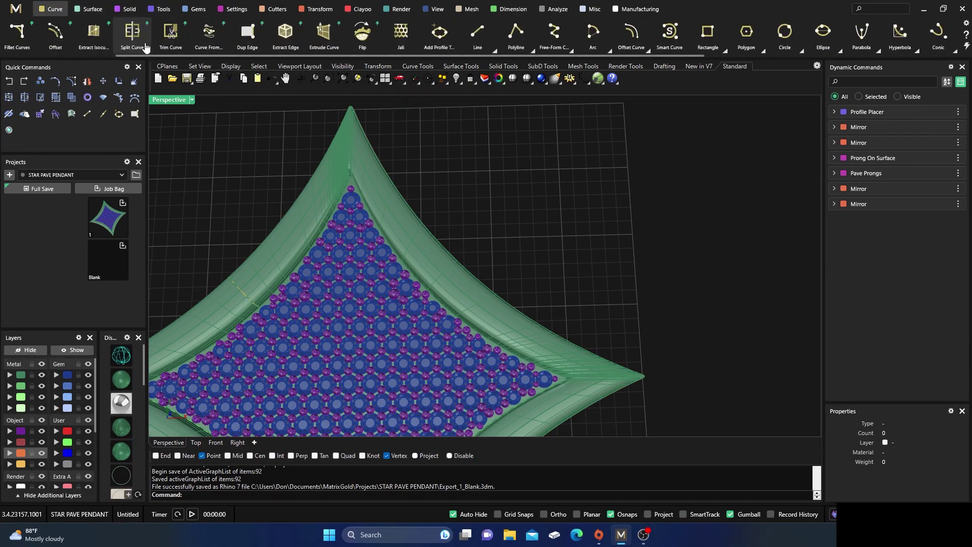
pyautogui.hscroll(-3, 129, 40)
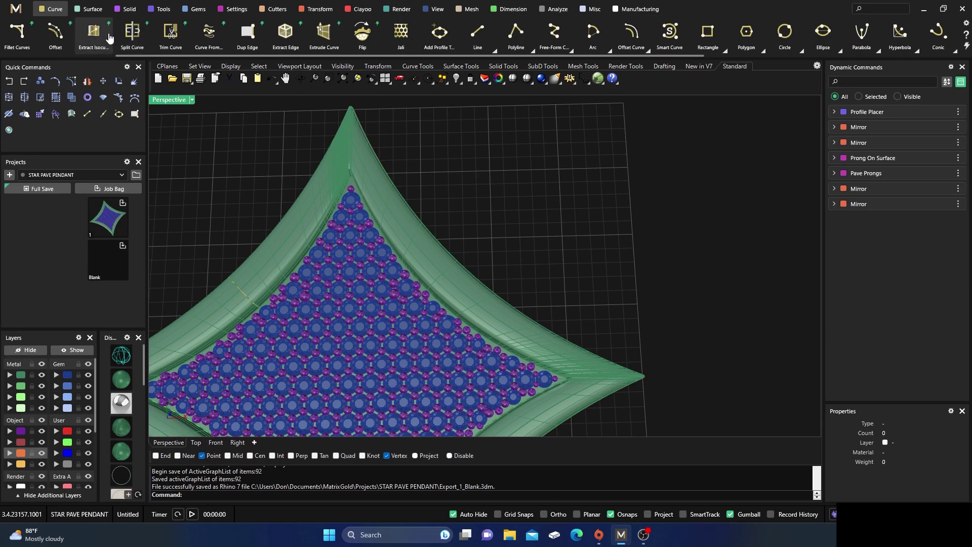
pyautogui.click(94, 33)
pyautogui.scroll(3, 277, 262)
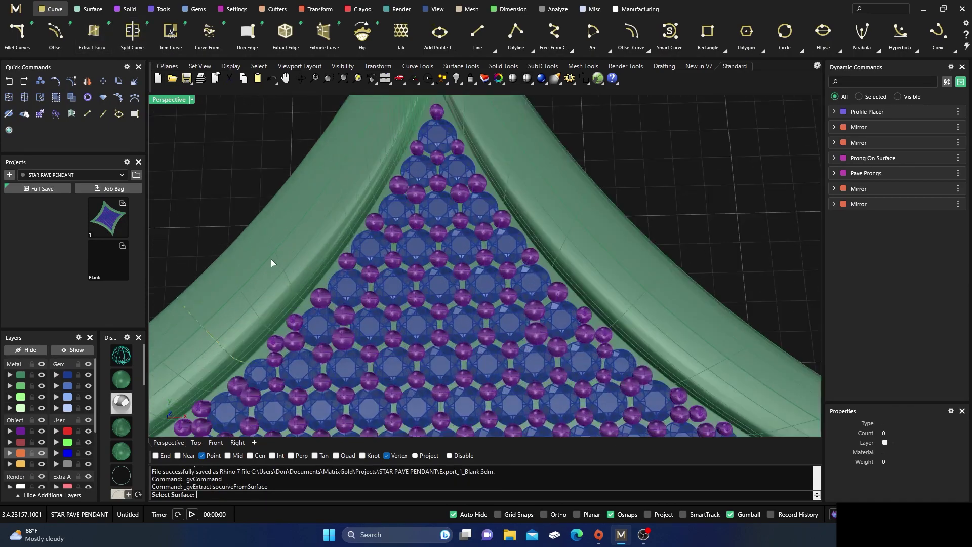
pyautogui.click(595, 239)
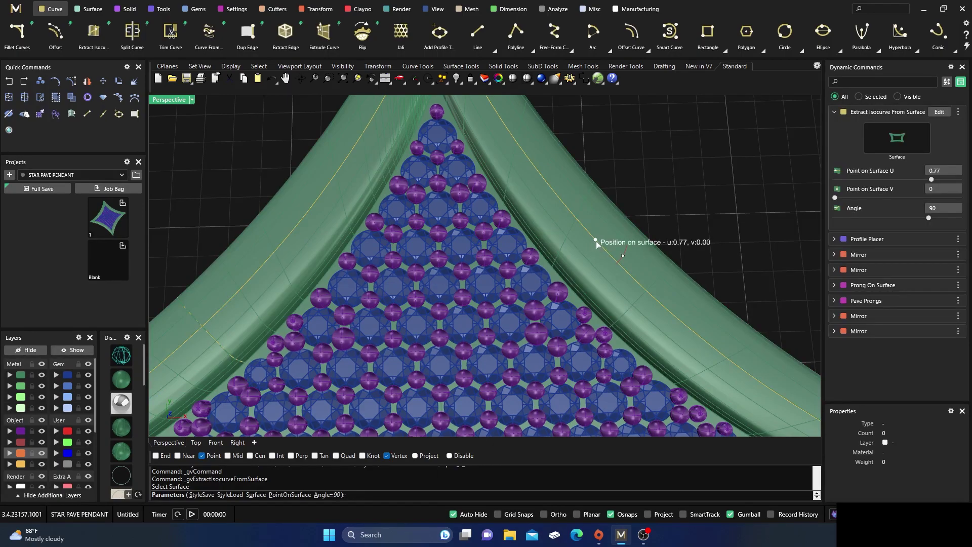
# Position the isocurve along the crest of the border at U 0.77 and V 0, and finish the extraction.
pyautogui.moveTo(596, 240); pyautogui.dragTo(601, 243)
pyautogui.scroll(-5, 574, 239)
pyautogui.moveTo(553, 224); pyautogui.dragTo(494, 237, button='right')
pyautogui.scroll(6, 588, 314)
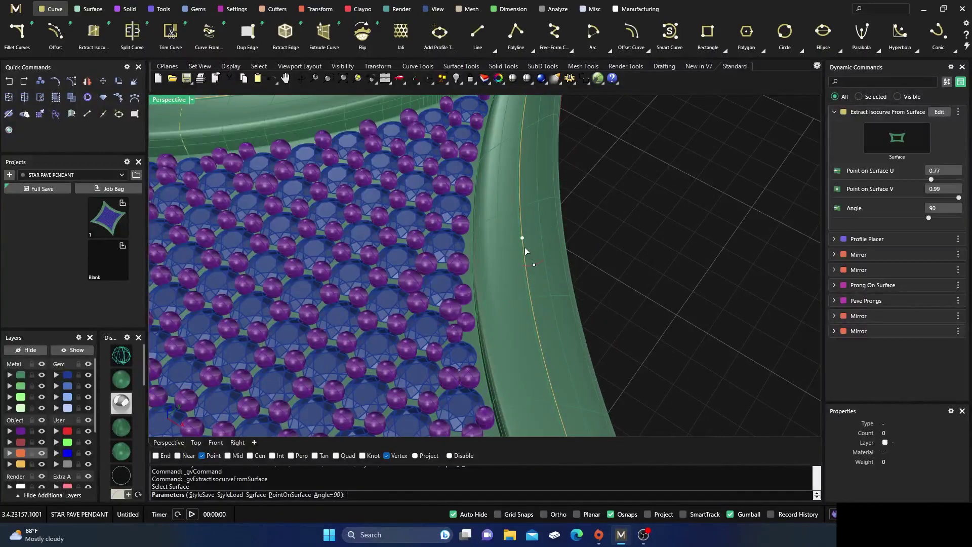
pyautogui.moveTo(522, 238); pyautogui.dragTo(521, 242)
pyautogui.scroll(-10, 448, 242)
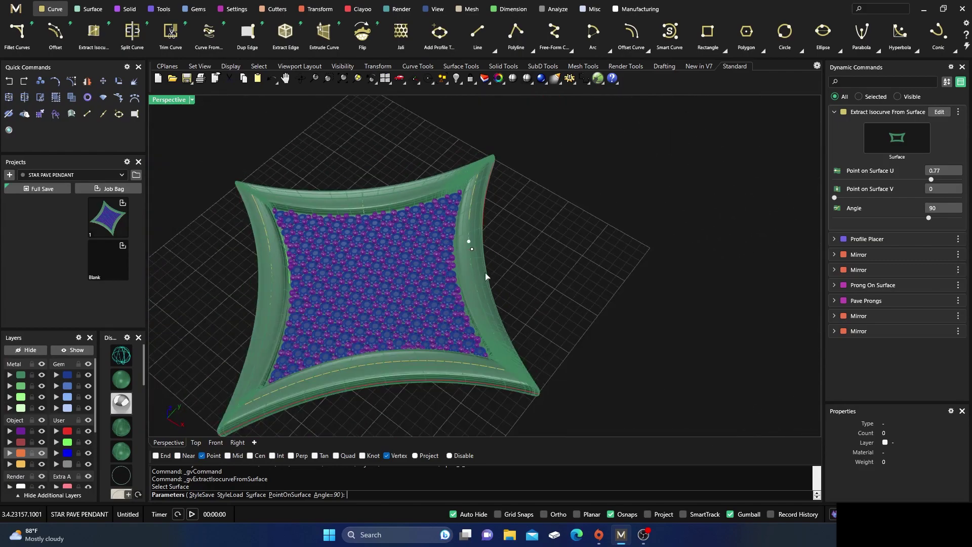
pyautogui.moveTo(409, 361); pyautogui.dragTo(428, 383, button='right')
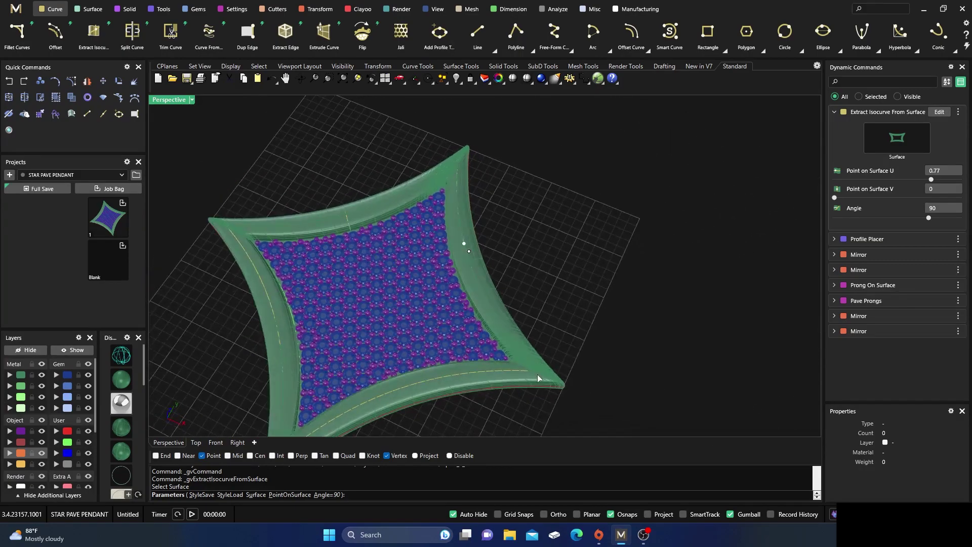
pyautogui.scroll(5, 484, 359)
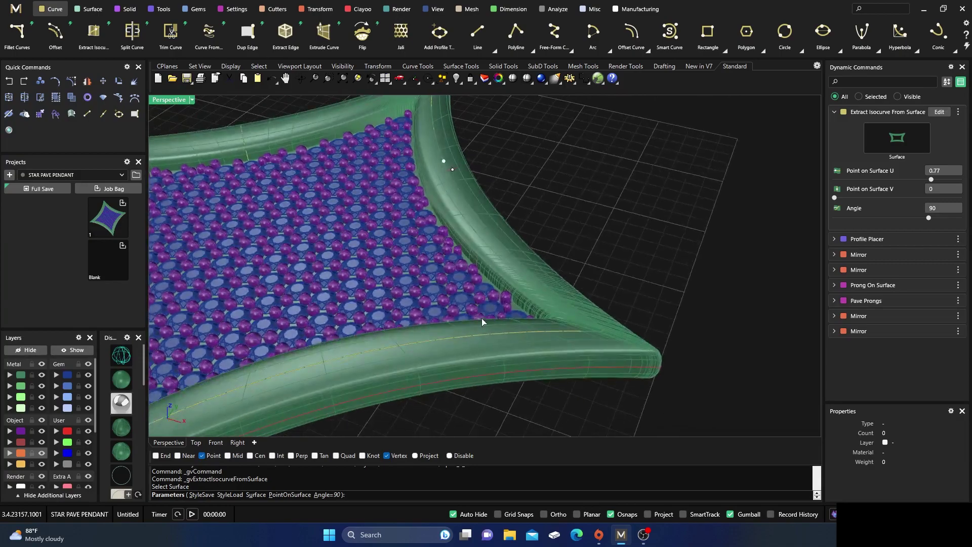
pyautogui.press('Return')
pyautogui.scroll(5, 456, 180)
pyautogui.moveTo(455, 182); pyautogui.dragTo(473, 230, button='right')
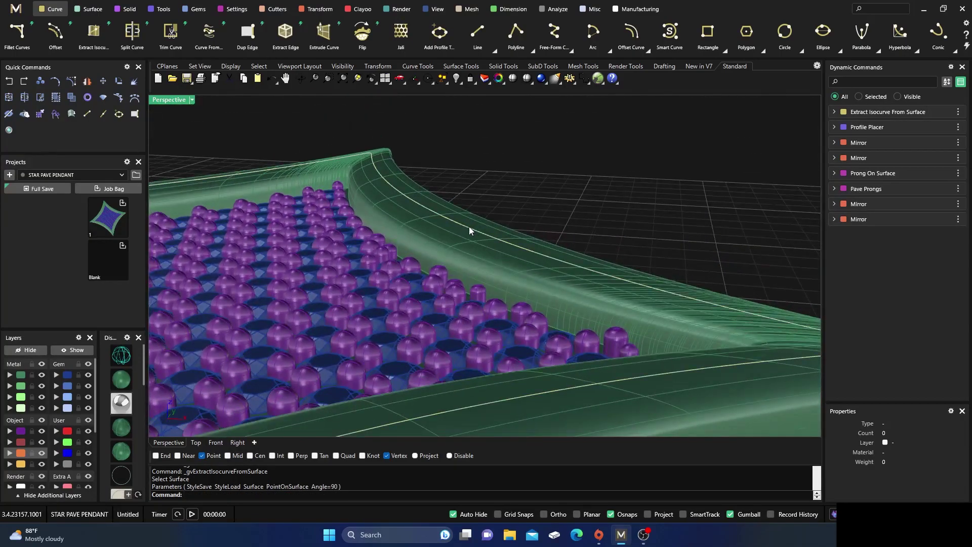
pyautogui.click(196, 9)
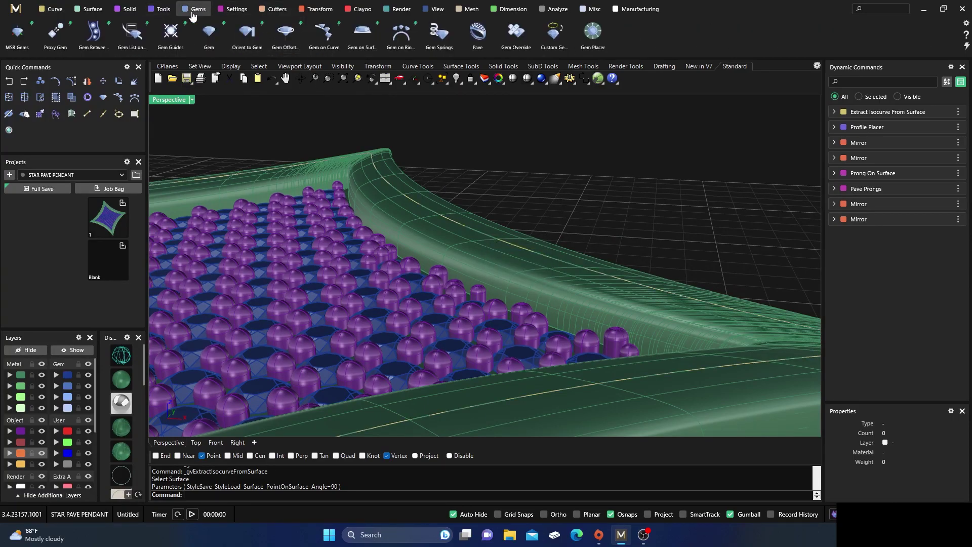
pyautogui.click(211, 35)
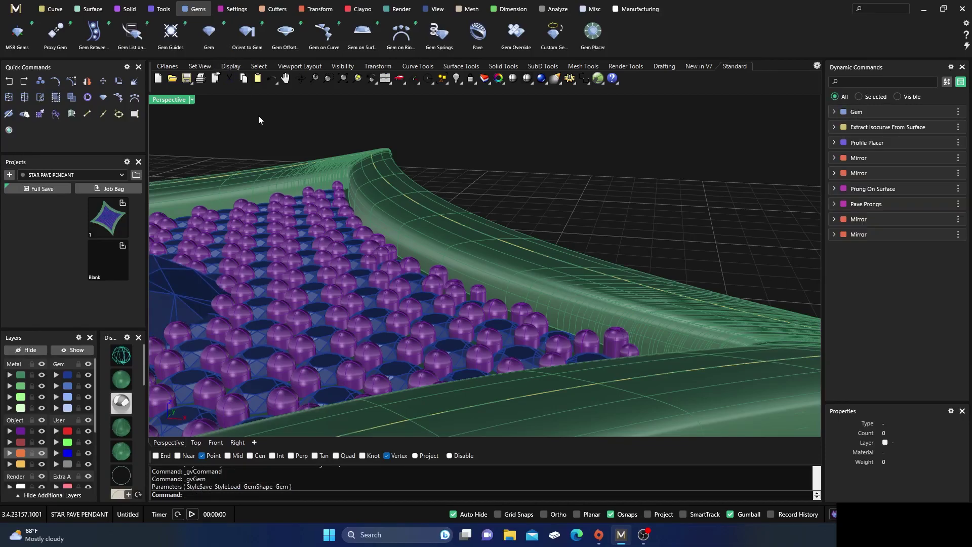
pyautogui.click(166, 298)
pyautogui.press('Delete')
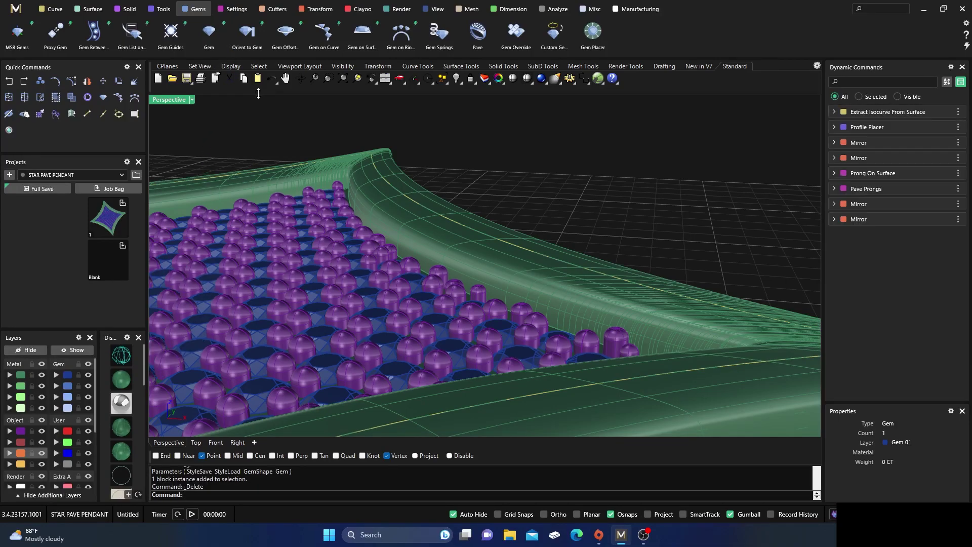
# Place gems with Gem on Curve along the extracted isocurve, using the border as the target object.
pyautogui.click(433, 214)
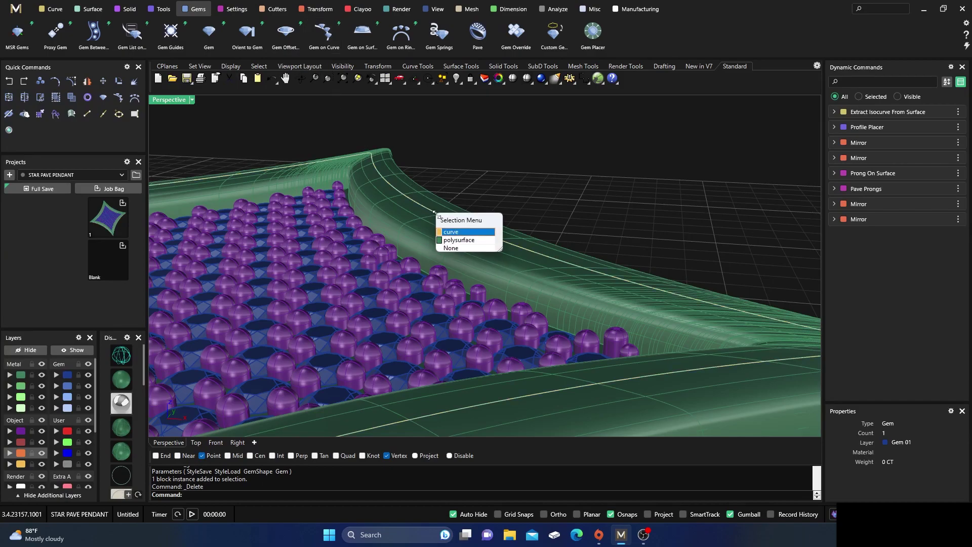
pyautogui.click(450, 231)
pyautogui.click(324, 33)
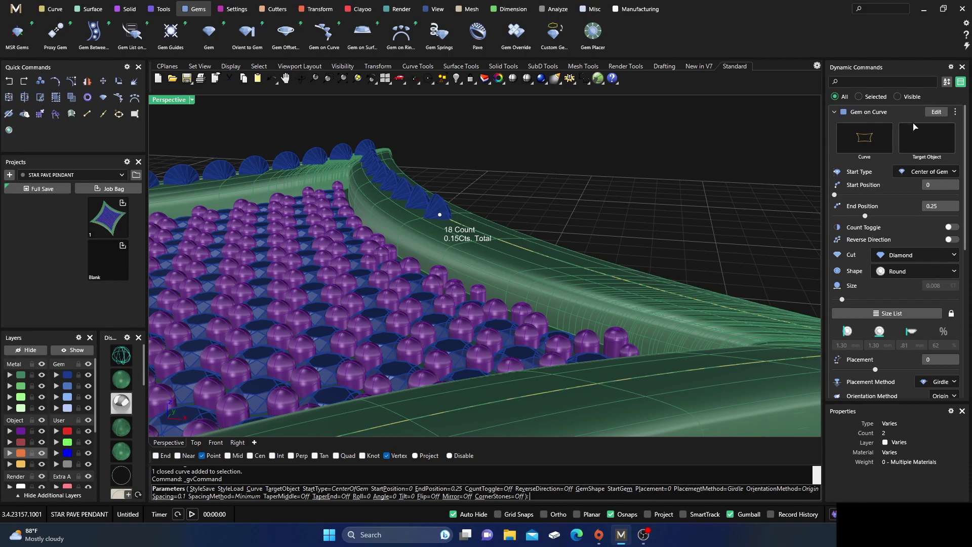
pyautogui.click(520, 272)
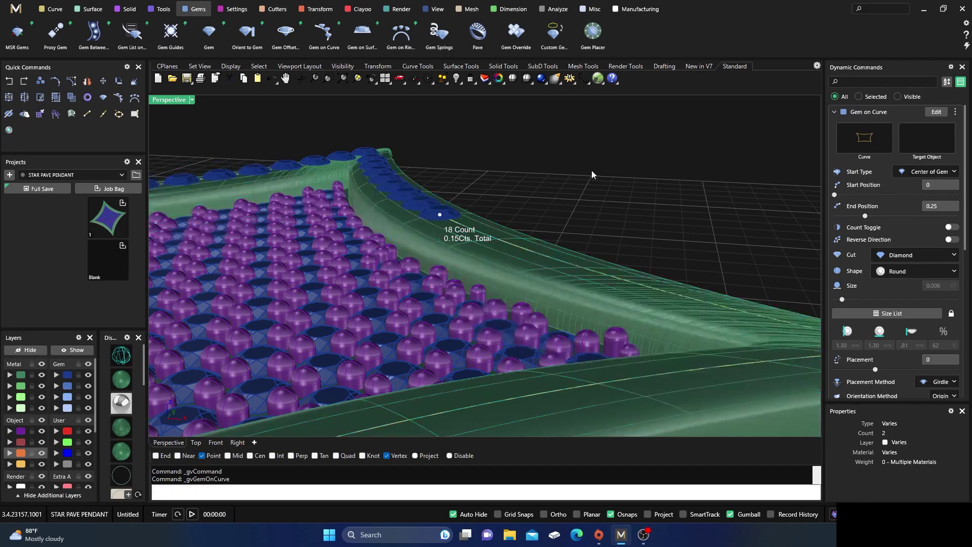
pyautogui.scroll(-5, 592, 173)
pyautogui.moveTo(592, 174); pyautogui.dragTo(585, 284, button='right')
pyautogui.scroll(-4, 585, 285)
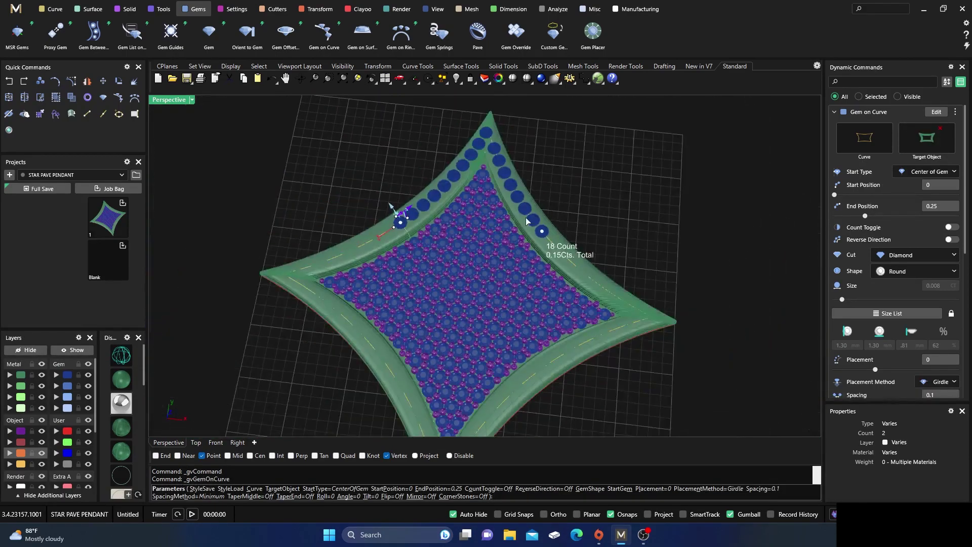
# Set the spacing method of the gems on the border curve to Fixed.
pyautogui.scroll(3, 490, 133)
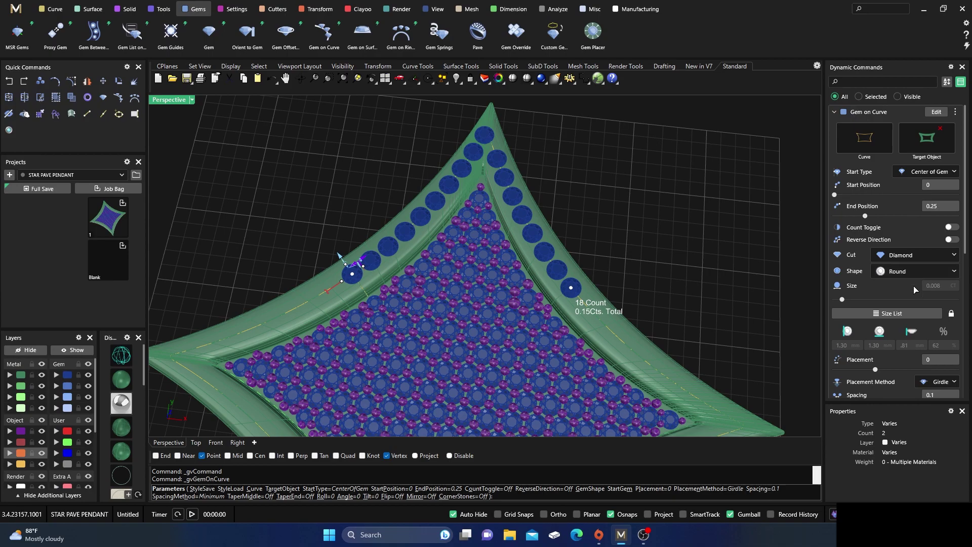
pyautogui.scroll(-2, 913, 292)
pyautogui.click(945, 302)
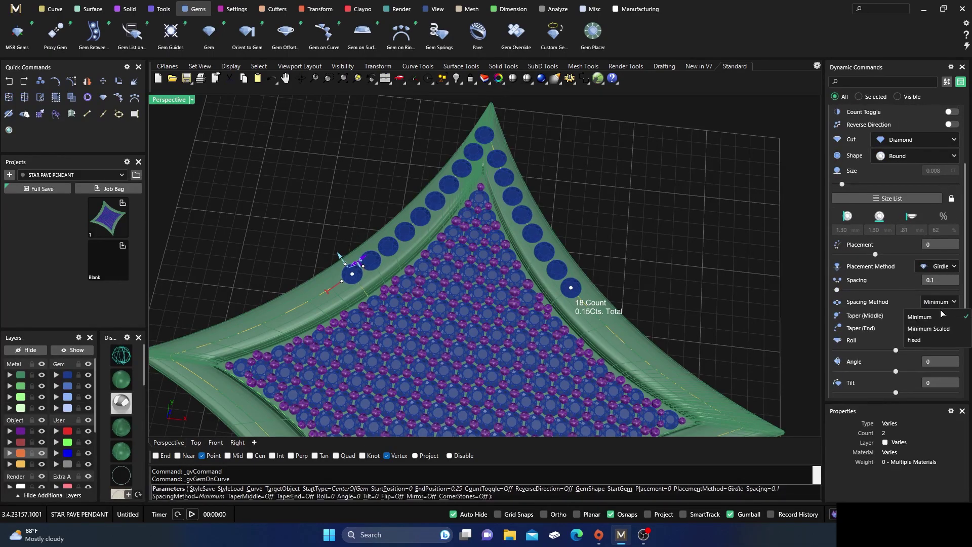
pyautogui.click(935, 339)
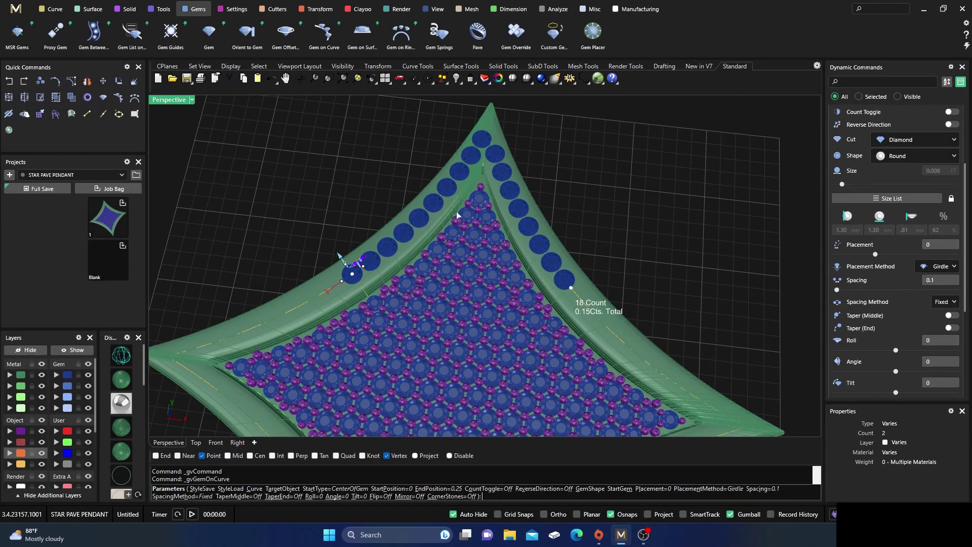
# Run the gem row along one side of the border, from start position 0.13 to end position 0.38.
pyautogui.moveTo(403, 236); pyautogui.dragTo(489, 134)
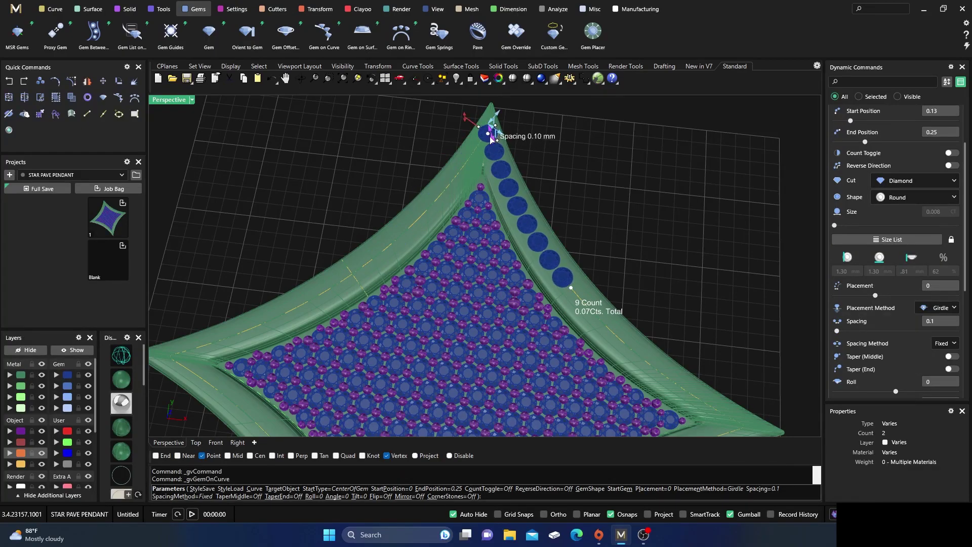
pyautogui.scroll(3, 490, 137)
pyautogui.scroll(-3, 387, 159)
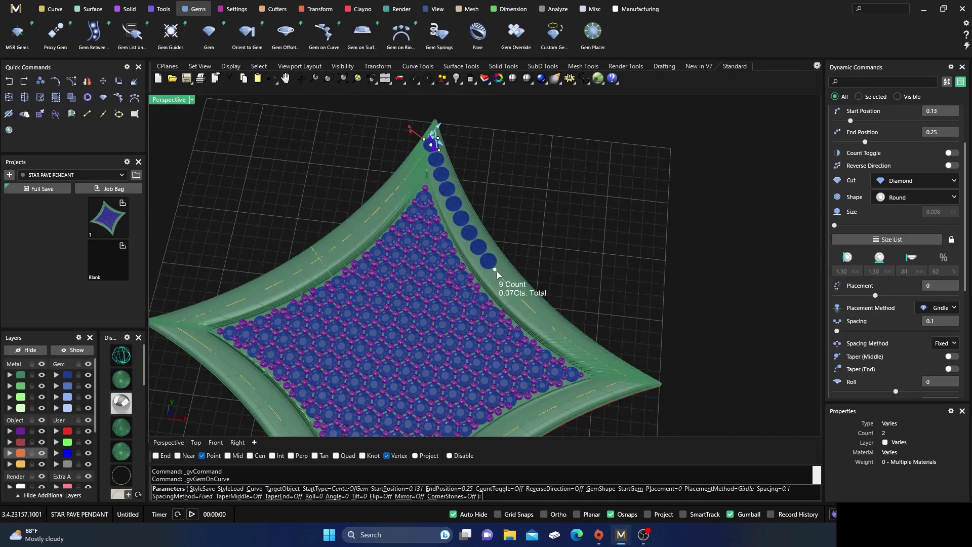
pyautogui.moveTo(496, 273); pyautogui.dragTo(648, 397)
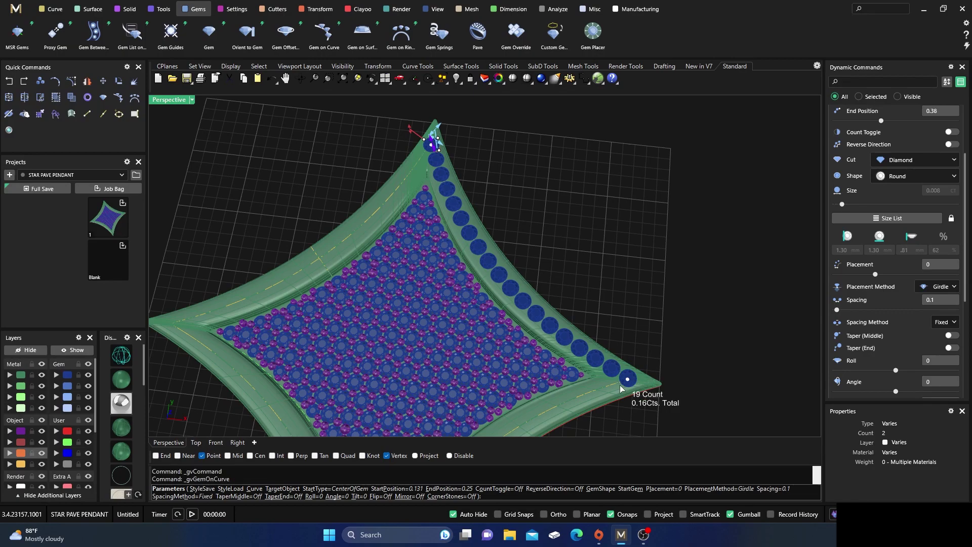
pyautogui.scroll(3, 627, 389)
pyautogui.scroll(-3, 627, 388)
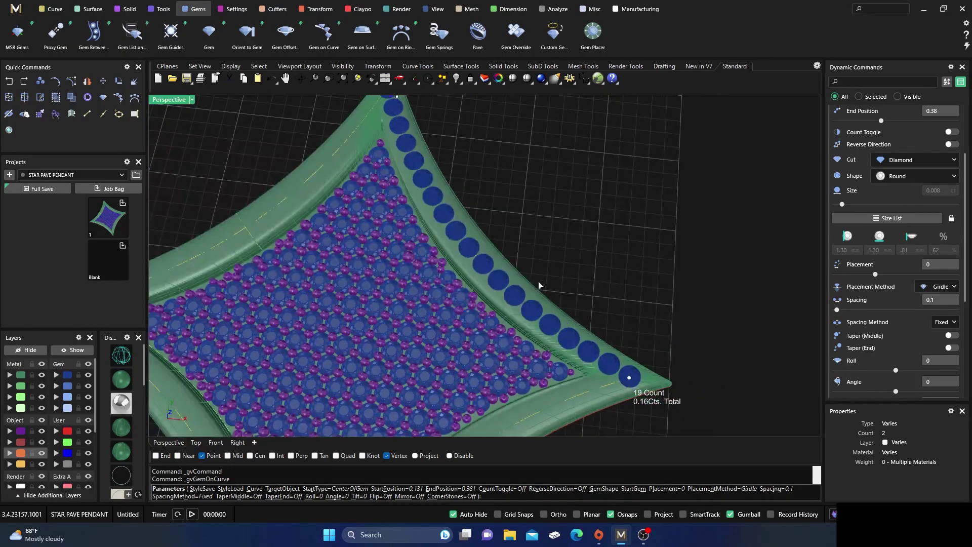
pyautogui.scroll(-5, 485, 236)
pyautogui.moveTo(494, 253); pyautogui.dragTo(468, 249, button='right')
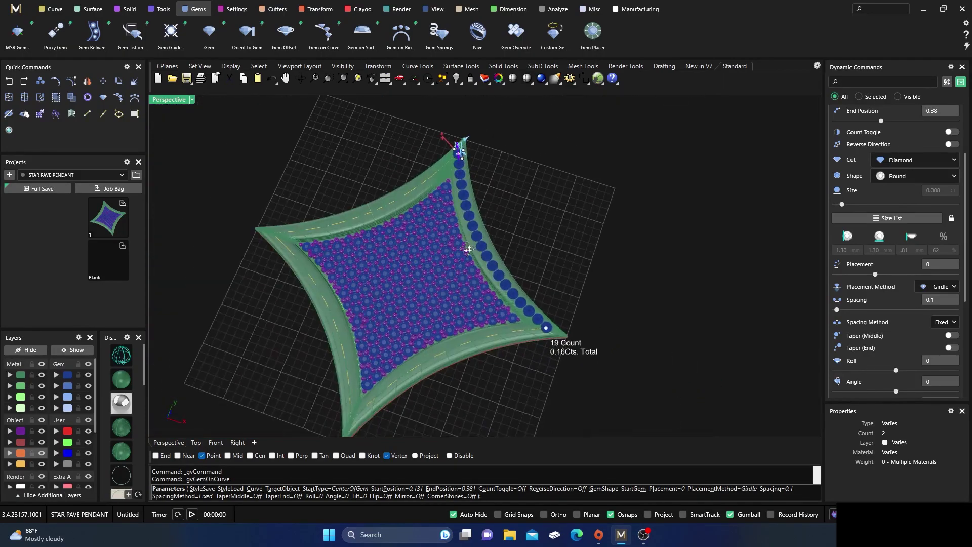
pyautogui.scroll(6, 505, 227)
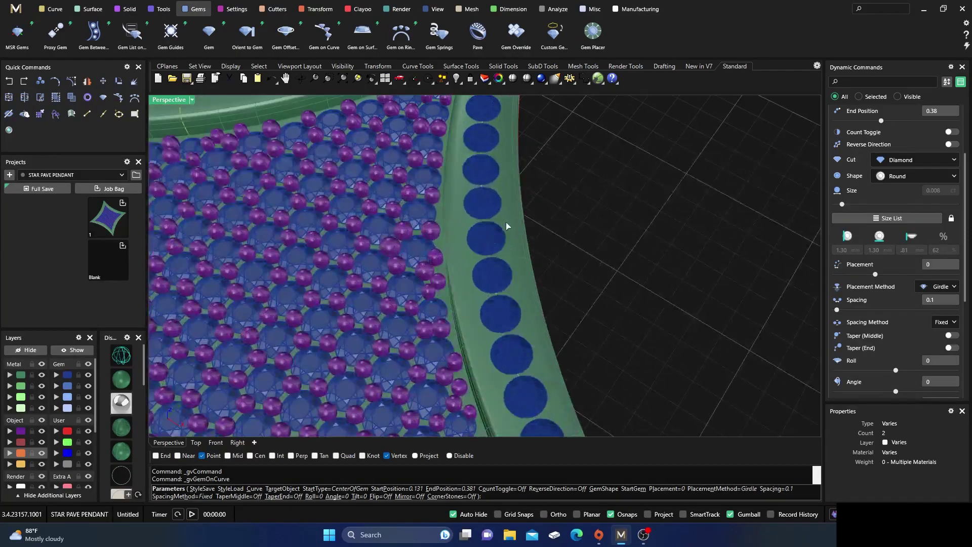
pyautogui.scroll(-5, 528, 281)
pyautogui.scroll(6, 517, 203)
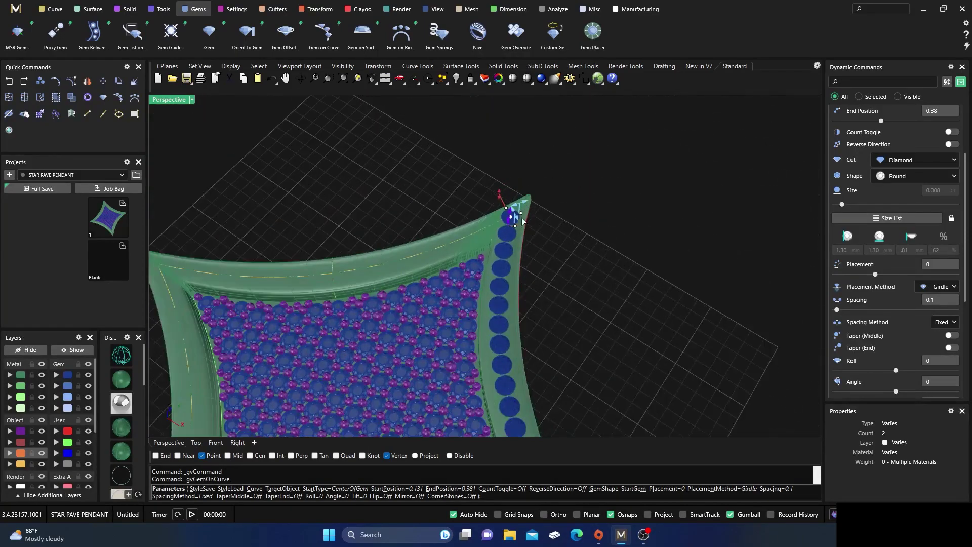
# Tighten the spacing between the border gems to 0.03 mm and shift the row's start position to 0.134.
pyautogui.moveTo(516, 238); pyautogui.dragTo(540, 281, button='right')
pyautogui.scroll(-4, 533, 261)
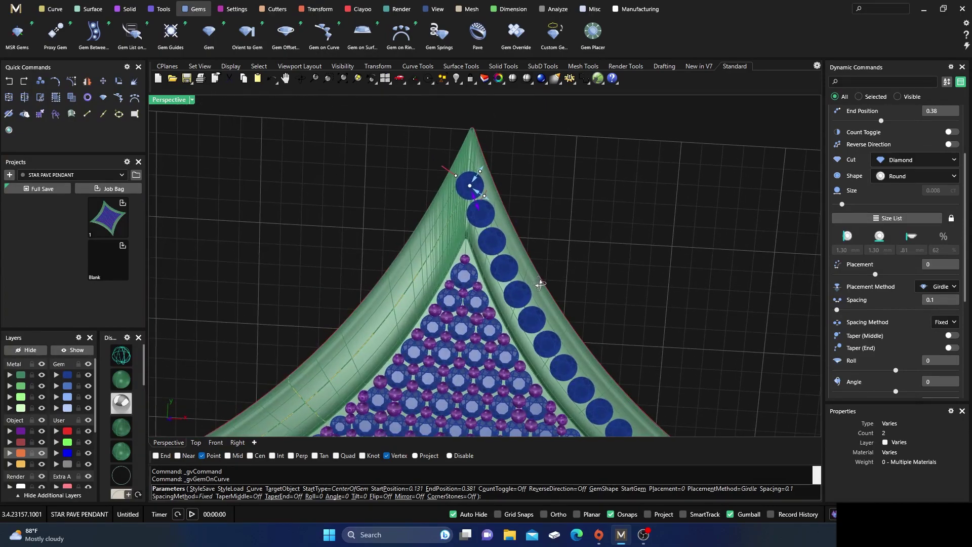
pyautogui.scroll(2, 480, 235)
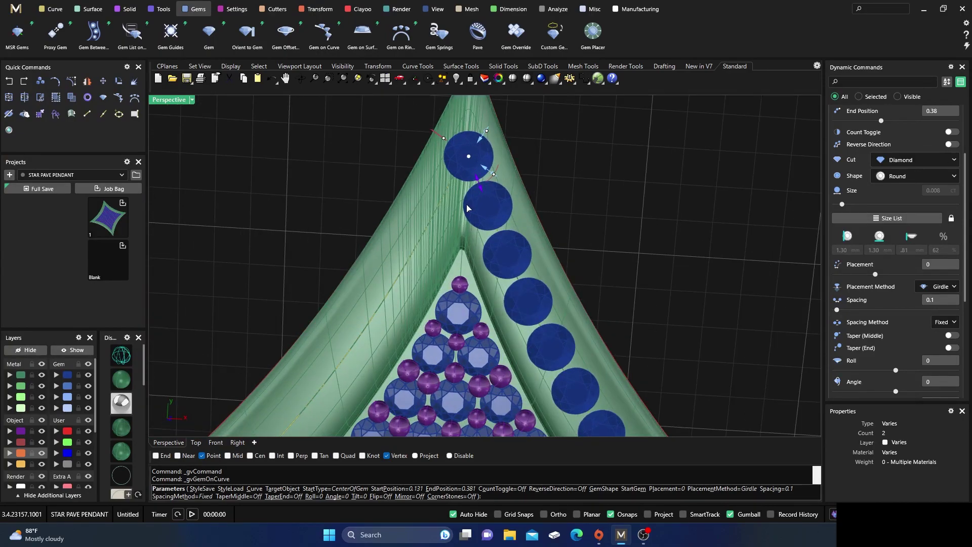
pyautogui.scroll(2, 466, 207)
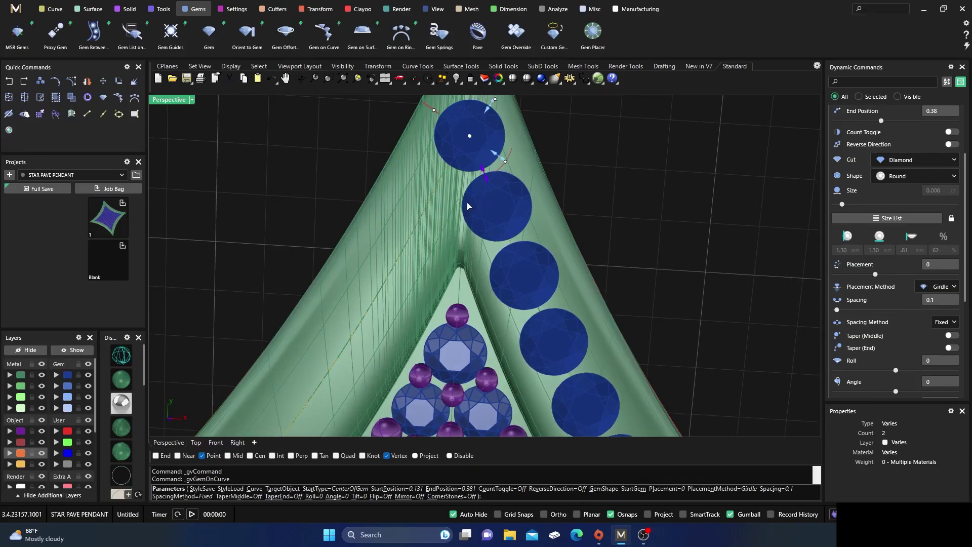
pyautogui.scroll(2, 467, 206)
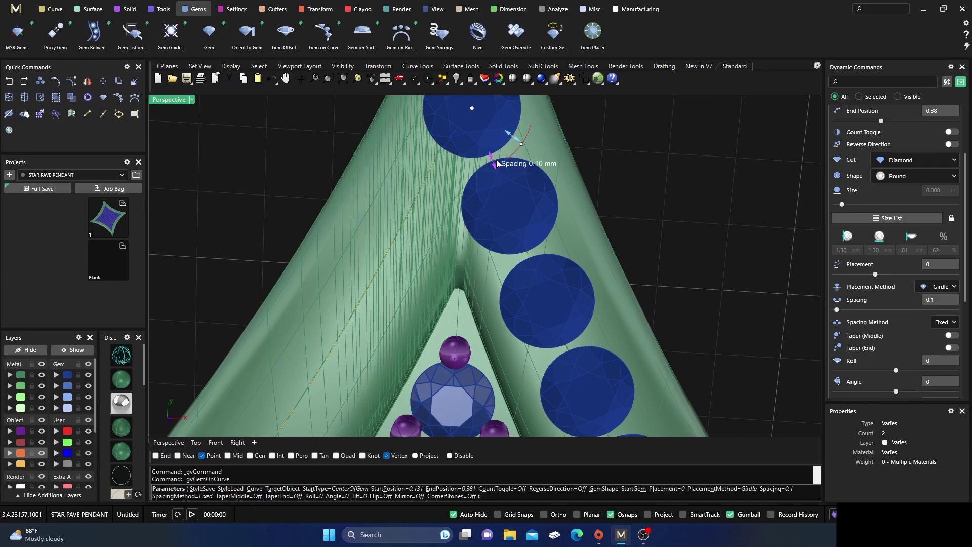
pyautogui.moveTo(495, 163)
pyautogui.mouseDown()
pyautogui.moveTo(500, 176)
pyautogui.moveTo(494, 159)
pyautogui.mouseUp()
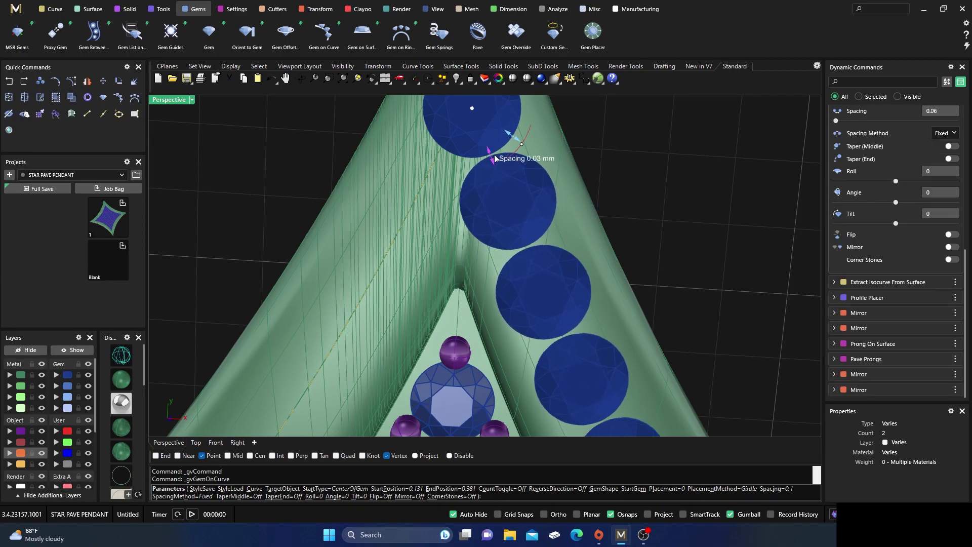
pyautogui.moveTo(472, 108); pyautogui.dragTo(481, 135)
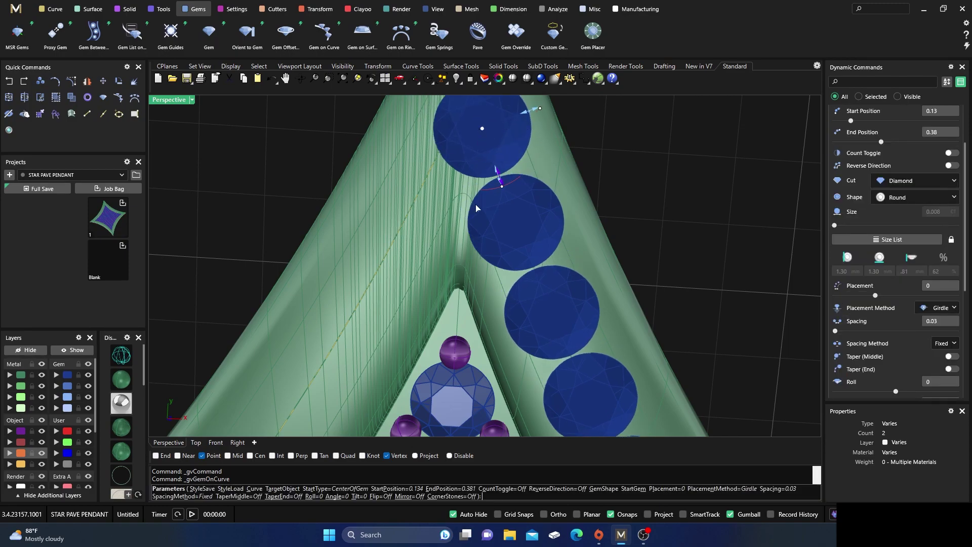
pyautogui.scroll(-8, 444, 163)
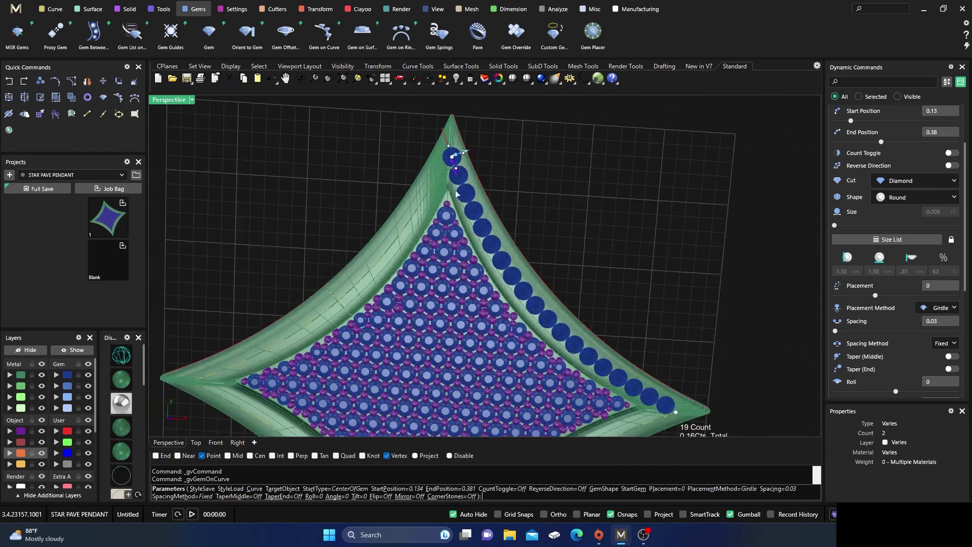
# Fine-tune the end position of the gem row near the border's tip to 0.38.
pyautogui.scroll(3, 586, 330)
pyautogui.scroll(5, 586, 330)
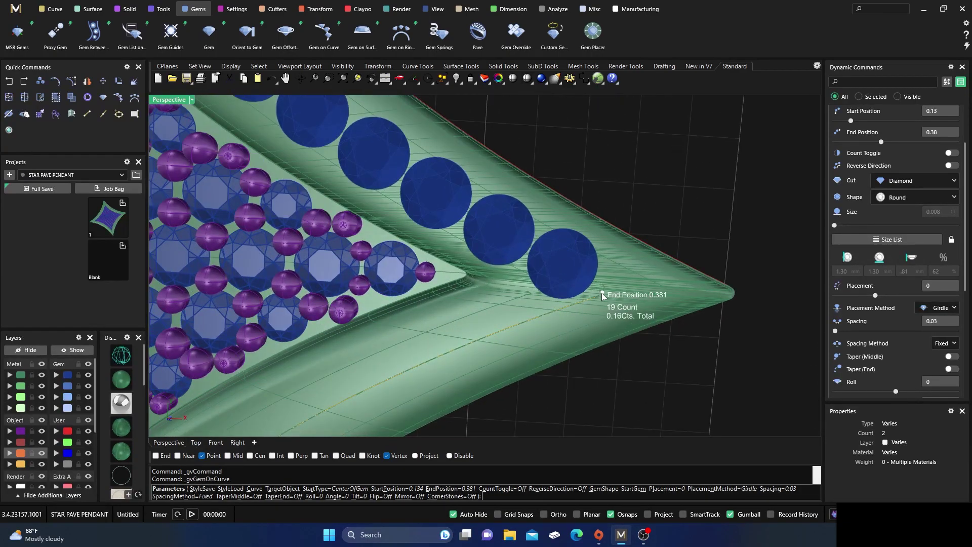
pyautogui.moveTo(602, 292)
pyautogui.mouseDown()
pyautogui.moveTo(504, 318)
pyautogui.moveTo(592, 295)
pyautogui.moveTo(576, 273)
pyautogui.moveTo(608, 299)
pyautogui.moveTo(560, 256)
pyautogui.moveTo(596, 285)
pyautogui.mouseUp()
pyautogui.scroll(-3, 565, 239)
pyautogui.moveTo(566, 239); pyautogui.dragTo(531, 355, button='right')
pyautogui.scroll(5, 526, 324)
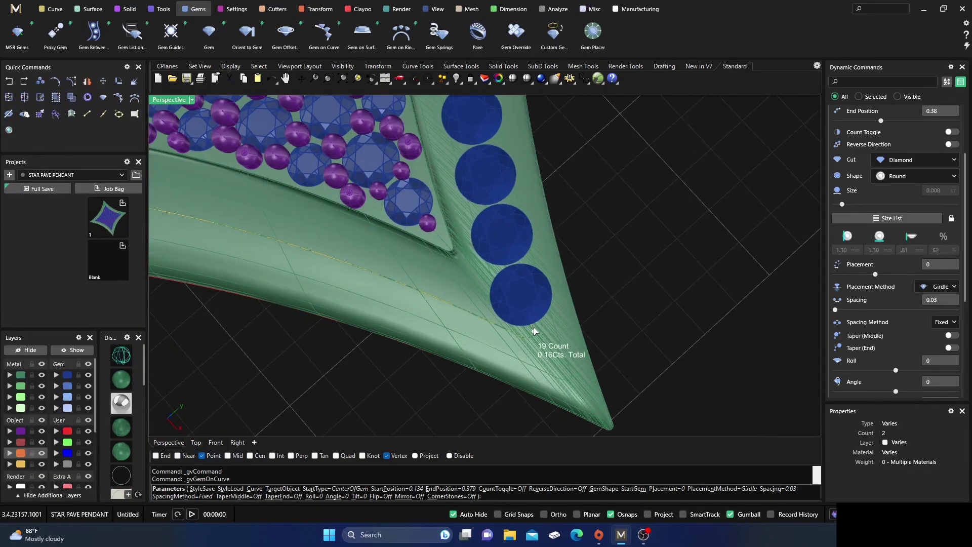
pyautogui.moveTo(534, 331); pyautogui.dragTo(535, 338)
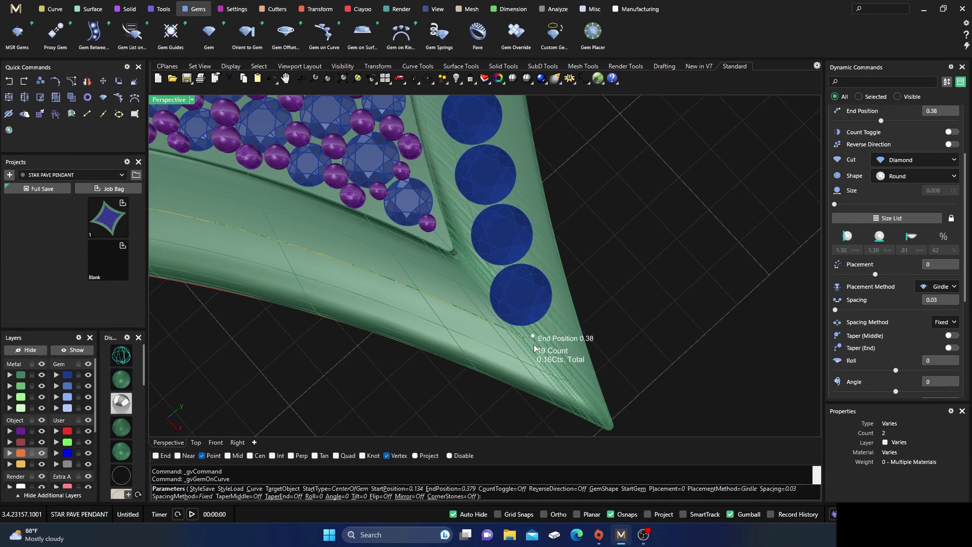
pyautogui.scroll(-10, 535, 349)
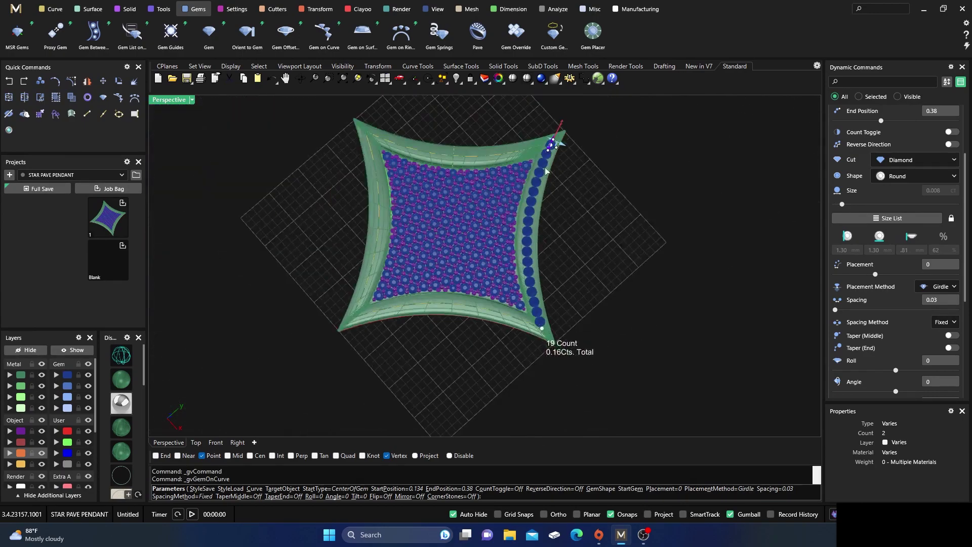
# Widen the spacing between the gems along the border to 0.07 mm.
pyautogui.scroll(5, 583, 158)
pyautogui.scroll(-3, 583, 158)
pyautogui.moveTo(560, 329); pyautogui.dragTo(444, 287, button='right')
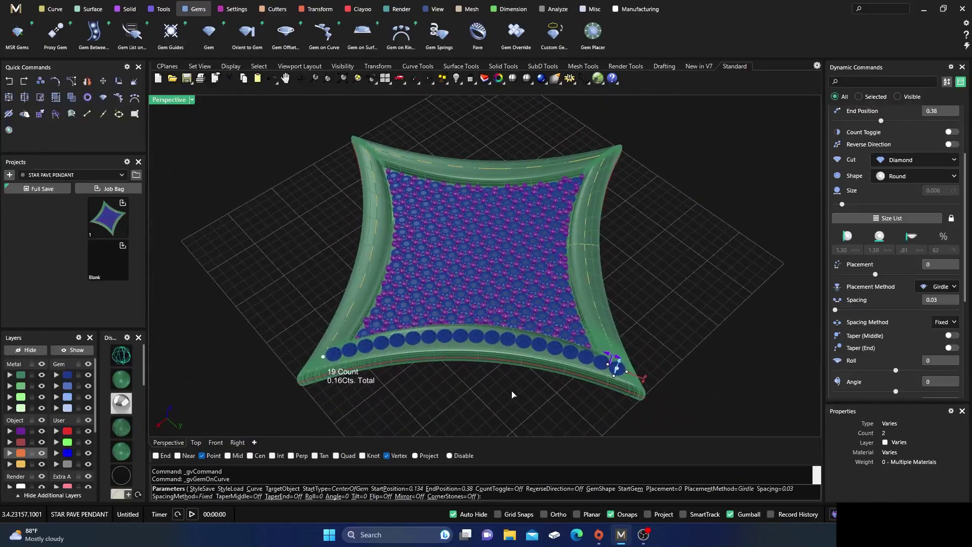
pyautogui.scroll(3, 539, 390)
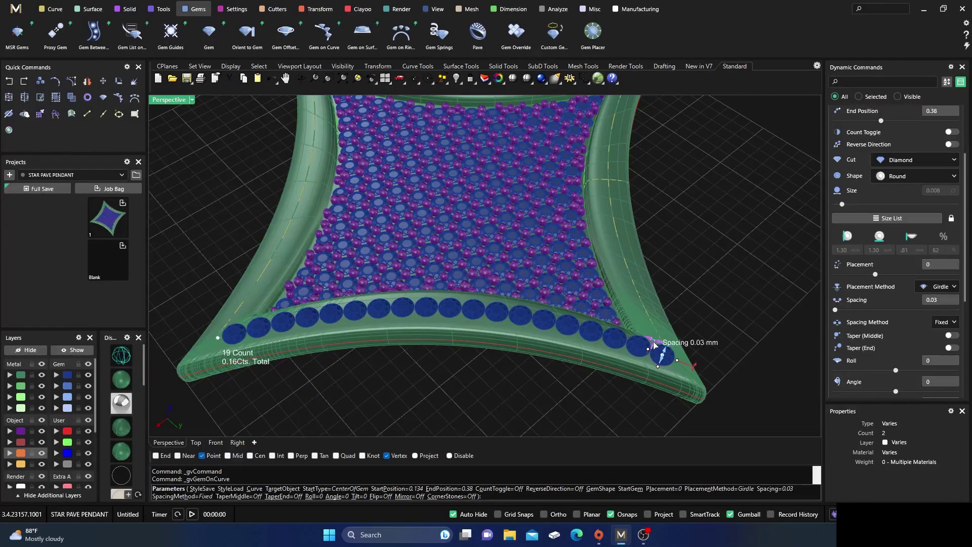
pyautogui.moveTo(654, 344); pyautogui.dragTo(629, 344)
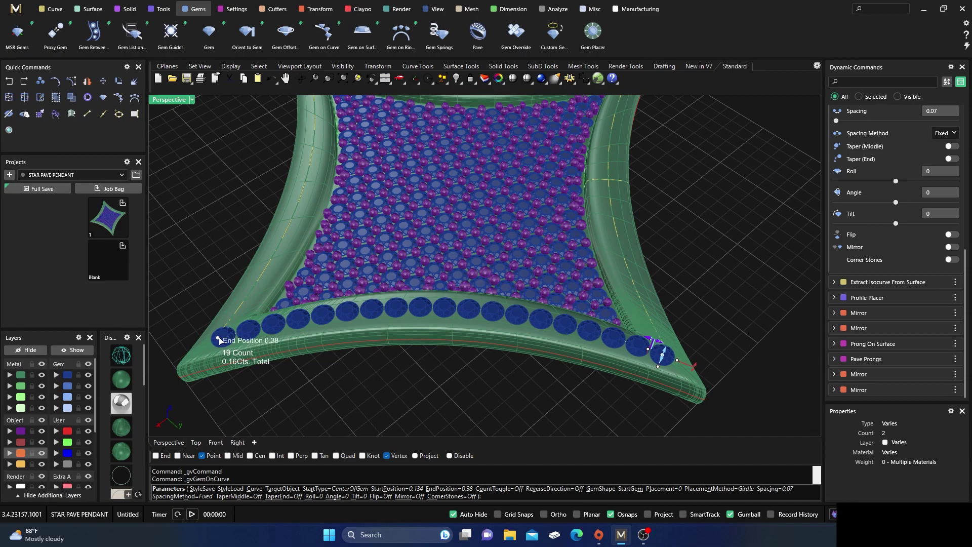
pyautogui.click(218, 339)
# Check the last gem near the border's tip, keep the end position at 0.38, and finish the gem row.
pyautogui.moveTo(234, 215); pyautogui.dragTo(431, 260, button='right')
pyautogui.scroll(-4, 395, 165)
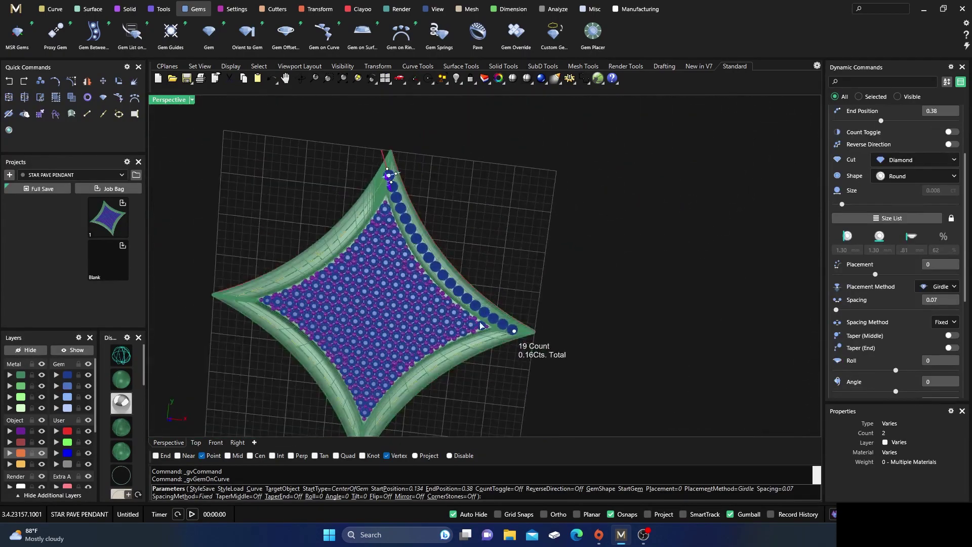
pyautogui.scroll(10, 508, 339)
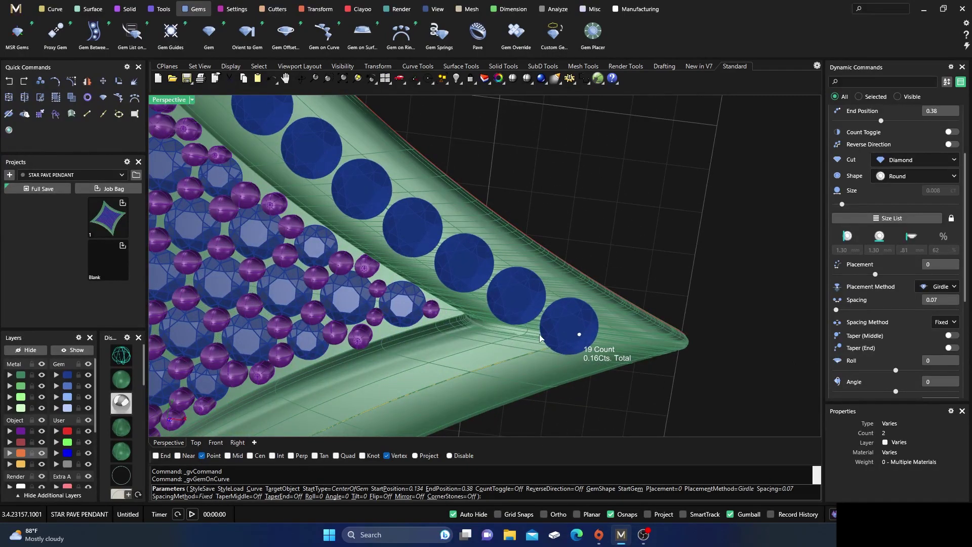
pyautogui.moveTo(580, 338)
pyautogui.mouseDown()
pyautogui.moveTo(568, 328)
pyautogui.moveTo(583, 336)
pyautogui.mouseUp()
pyautogui.scroll(-5, 582, 335)
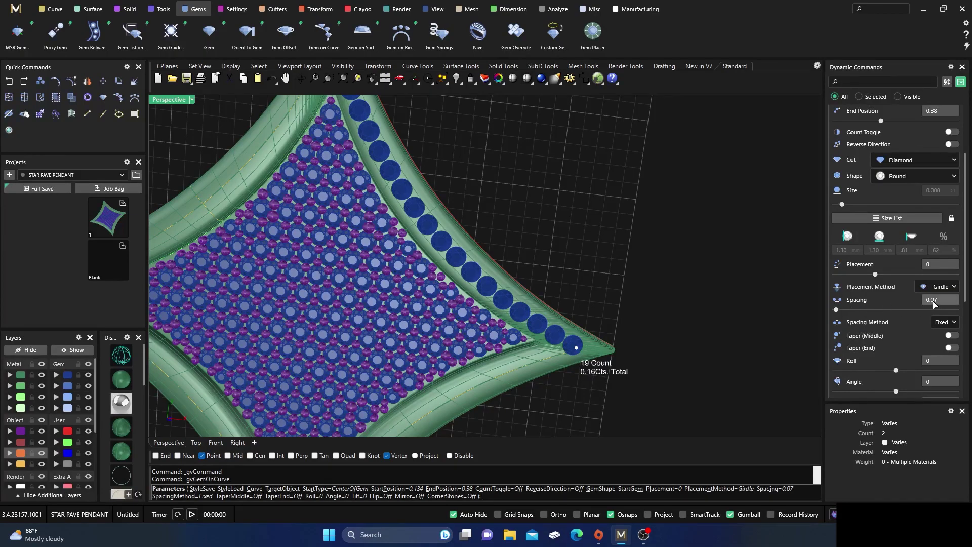
pyautogui.moveTo(838, 312); pyautogui.dragTo(837, 313)
pyautogui.scroll(8, 561, 379)
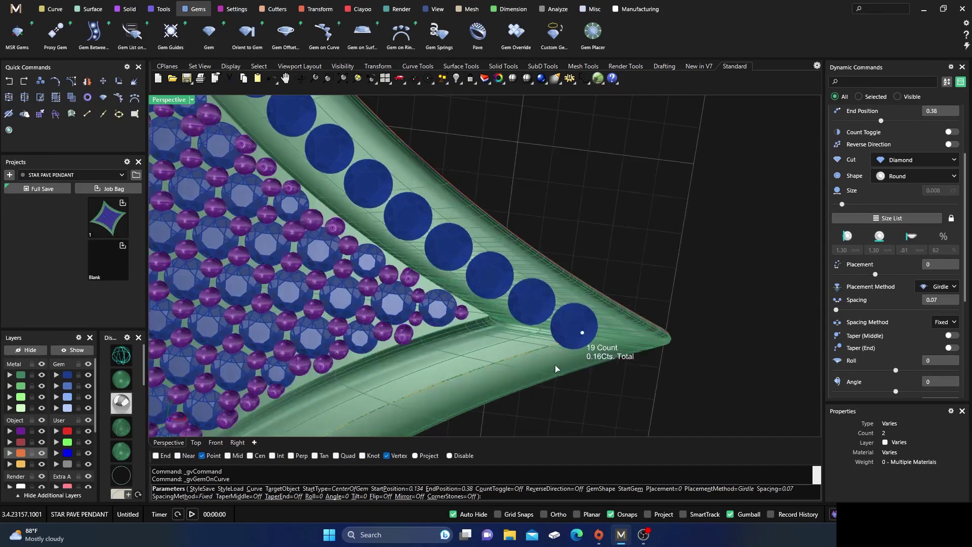
pyautogui.press('Return')
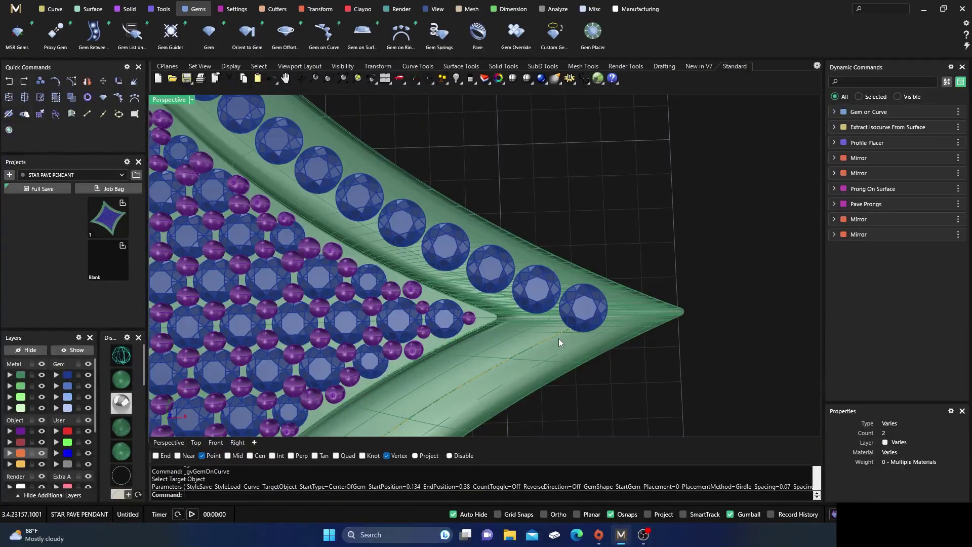
# Mirror the border gem row onto the other three sides with X Mirror, Y Mirror and Multi on.
pyautogui.scroll(-10, 558, 338)
pyautogui.click(509, 221)
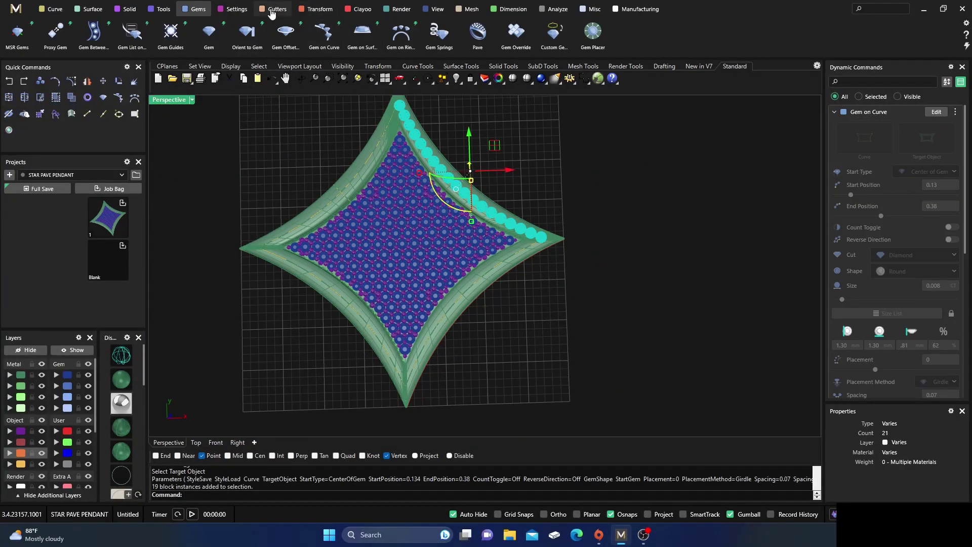
pyautogui.click(311, 10)
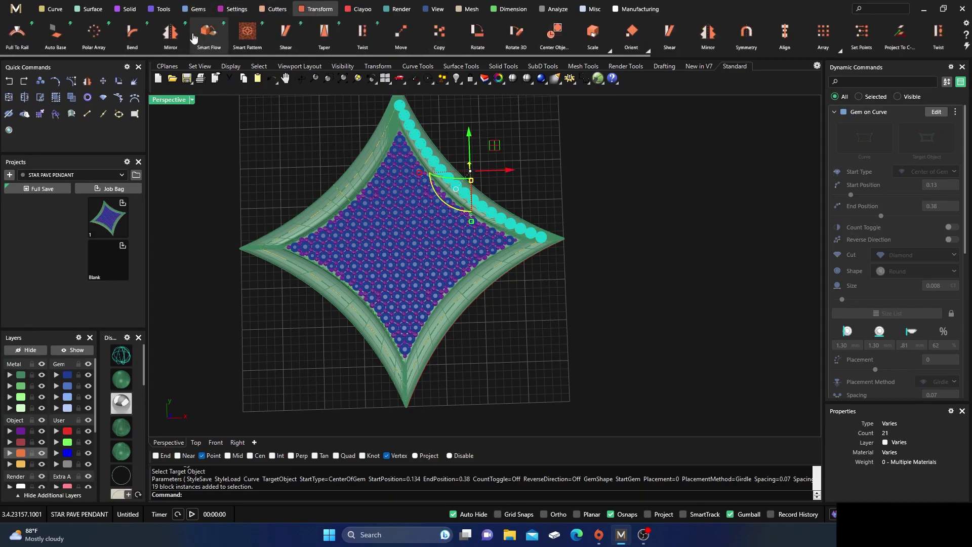
pyautogui.scroll(1, 202, 36)
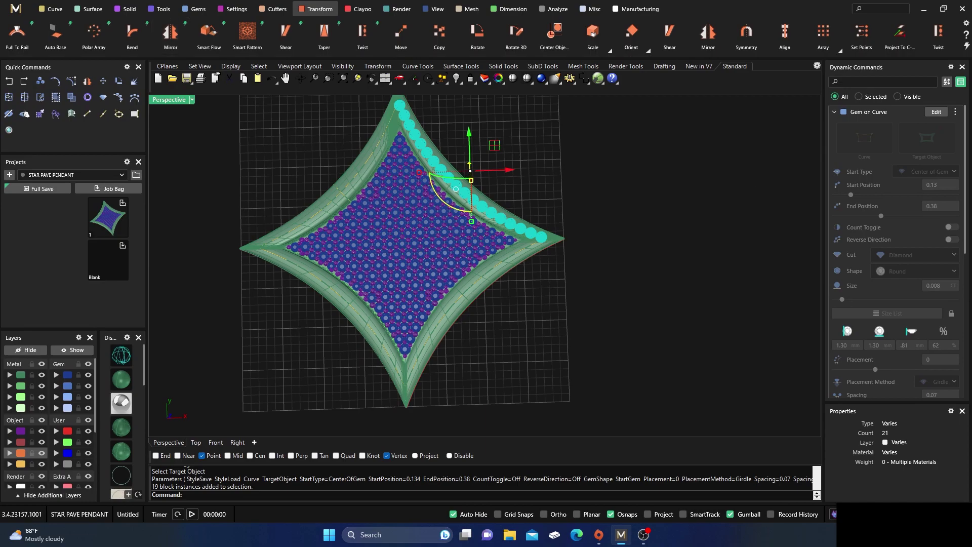
pyautogui.click(954, 171)
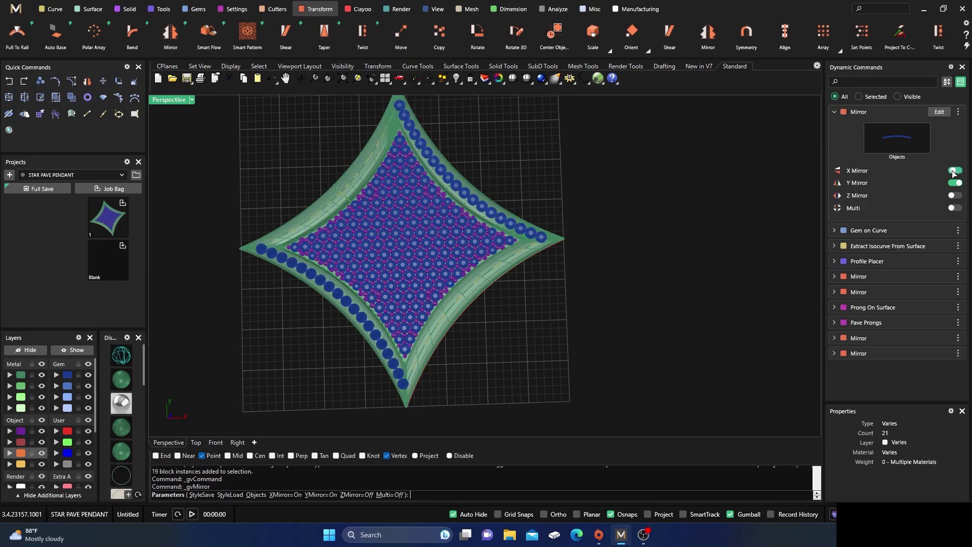
pyautogui.click(955, 208)
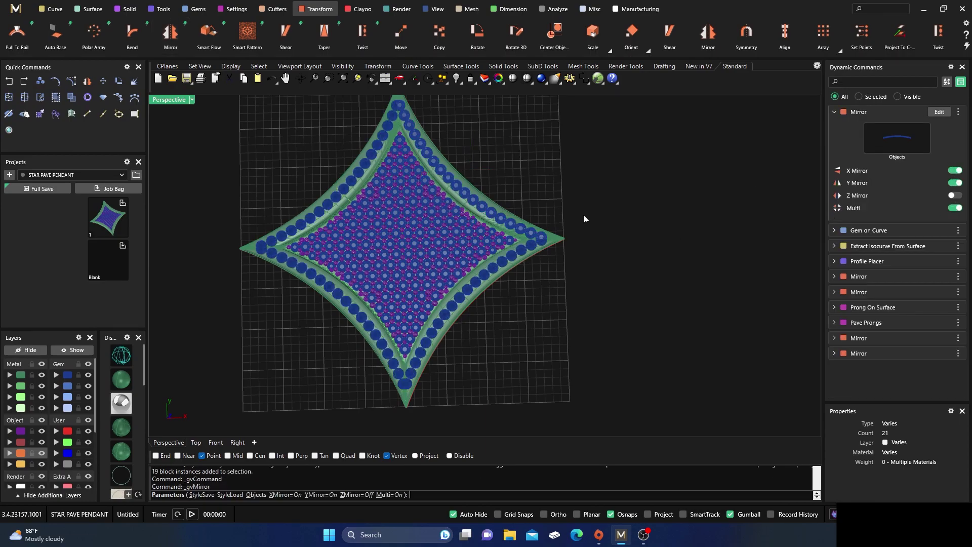
pyautogui.press('Return')
# Inspect how the mirrored gems meet at the star's tips and undo the mirror.
pyautogui.scroll(6, 550, 240)
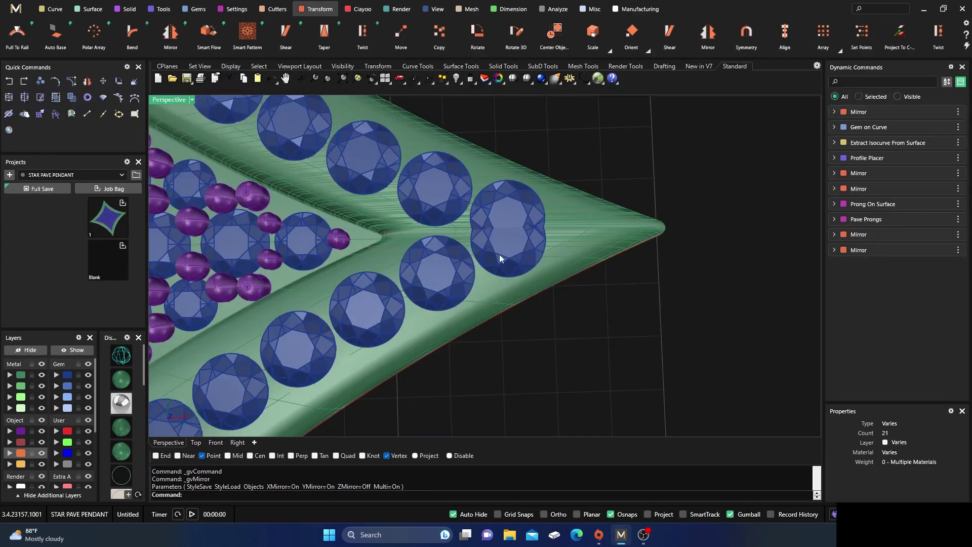
pyautogui.scroll(-8, 565, 235)
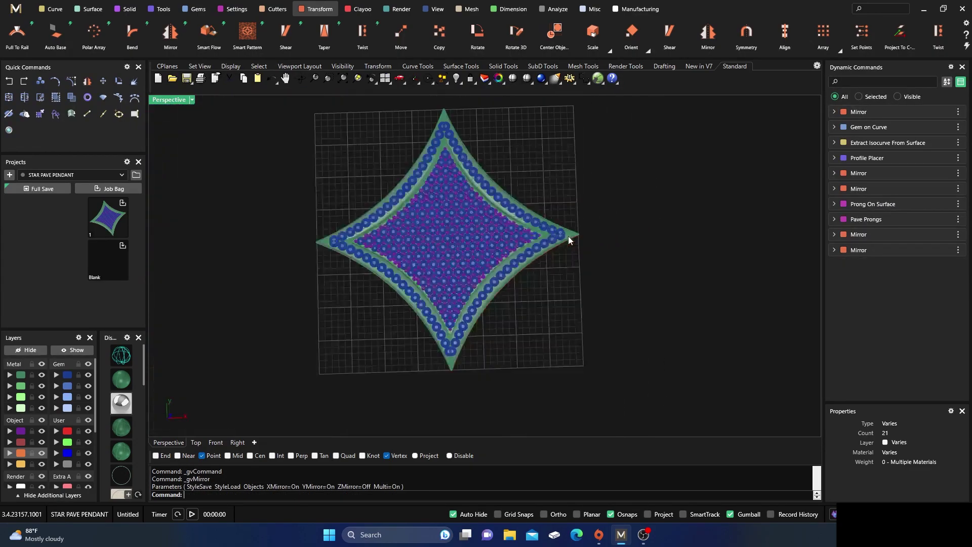
pyautogui.scroll(10, 448, 246)
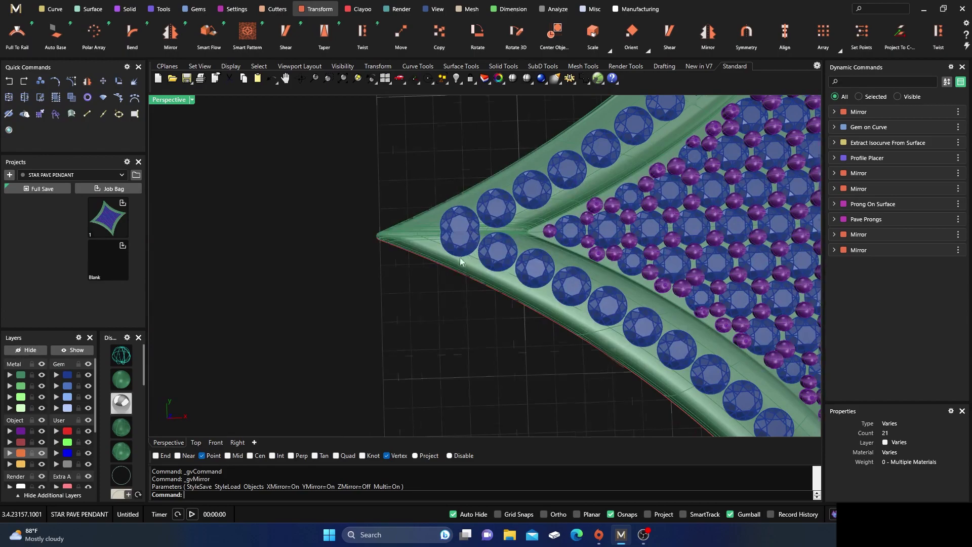
pyautogui.scroll(-7, 435, 259)
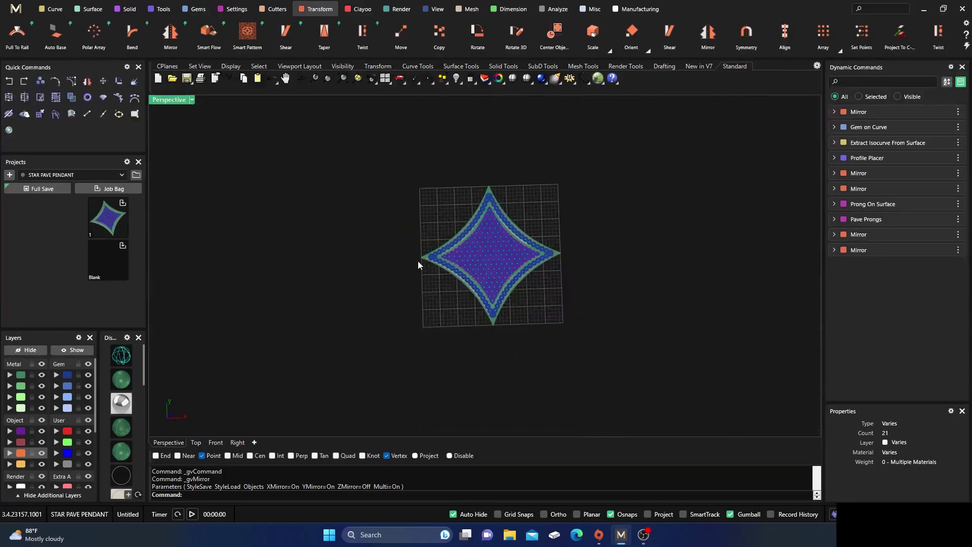
pyautogui.click(9, 81)
# Reopen the border's Gem on Curve row for editing and turn on Taper (Middle).
pyautogui.scroll(5, 559, 224)
pyautogui.moveTo(617, 342); pyautogui.dragTo(612, 295, button='right')
pyautogui.scroll(6, 542, 308)
pyautogui.scroll(-5, 566, 321)
pyautogui.moveTo(563, 325); pyautogui.dragTo(565, 281, button='right')
pyautogui.scroll(6, 564, 282)
pyautogui.click(538, 298)
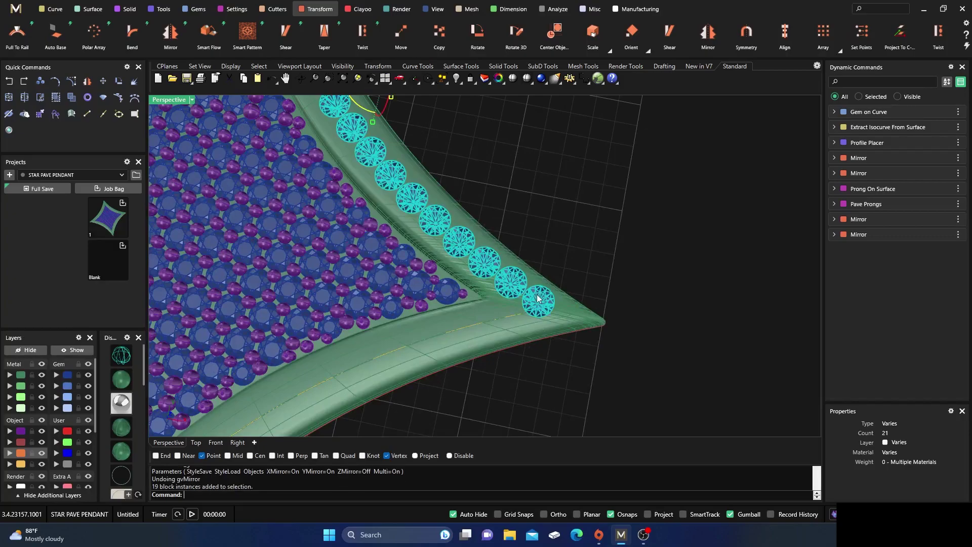
pyautogui.click(935, 113)
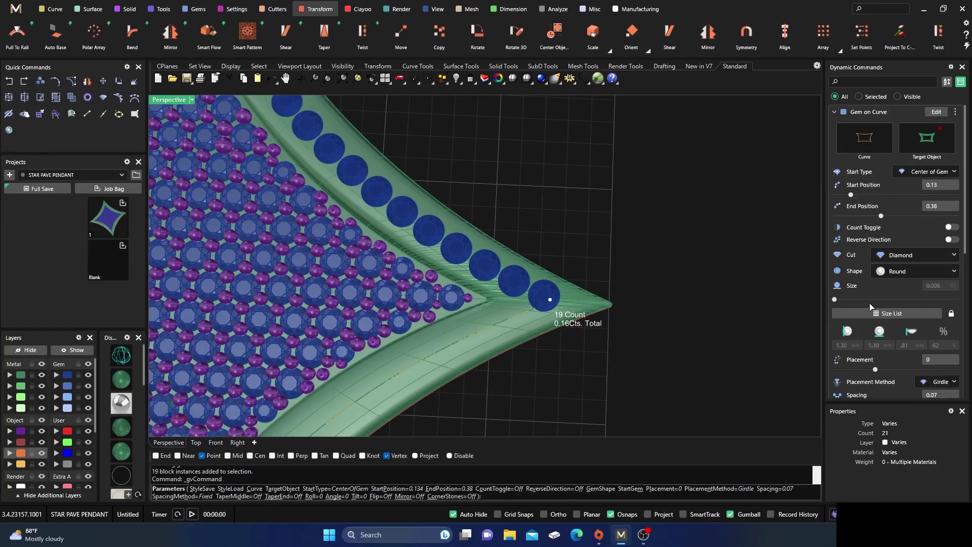
pyautogui.scroll(-3, 863, 313)
pyautogui.click(950, 315)
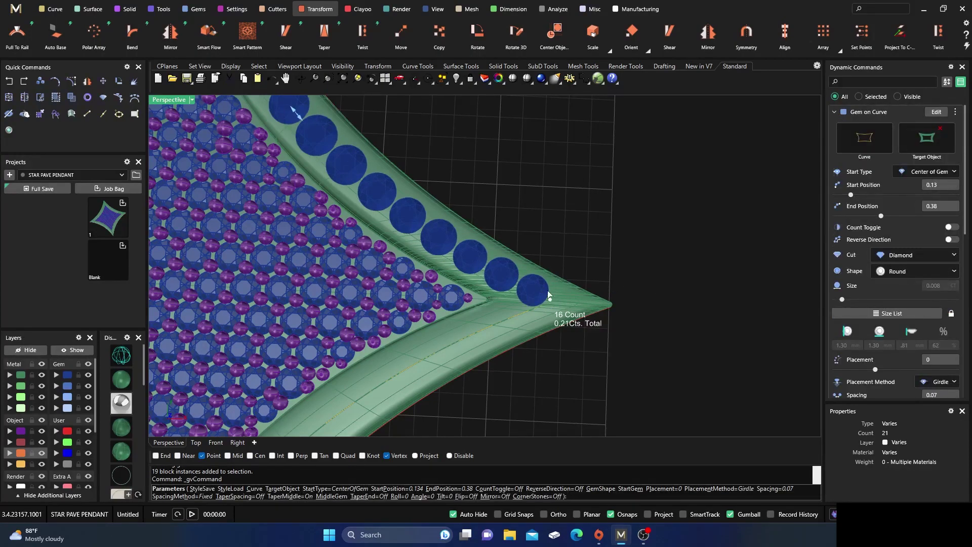
# Enlarge the middle gem of the tapered border row to 2.00 mm.
pyautogui.scroll(-5, 548, 295)
pyautogui.moveTo(509, 247); pyautogui.dragTo(507, 258, button='right')
pyautogui.scroll(5, 435, 259)
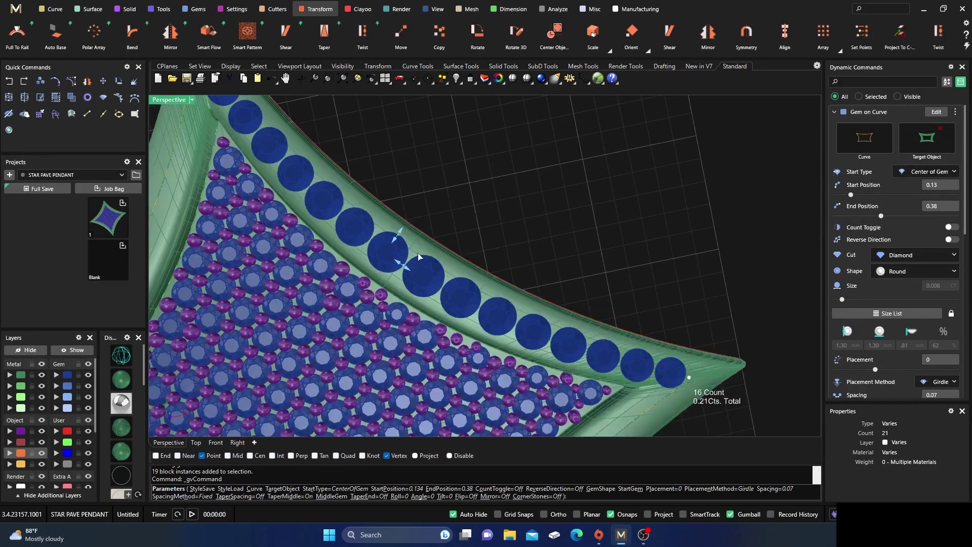
pyautogui.moveTo(466, 232); pyautogui.dragTo(436, 258, button='right')
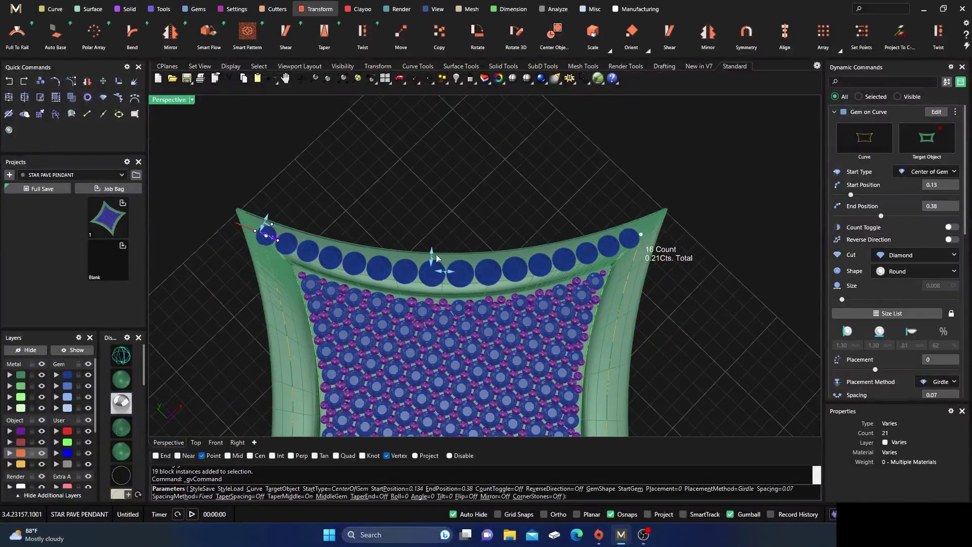
pyautogui.scroll(2, 436, 258)
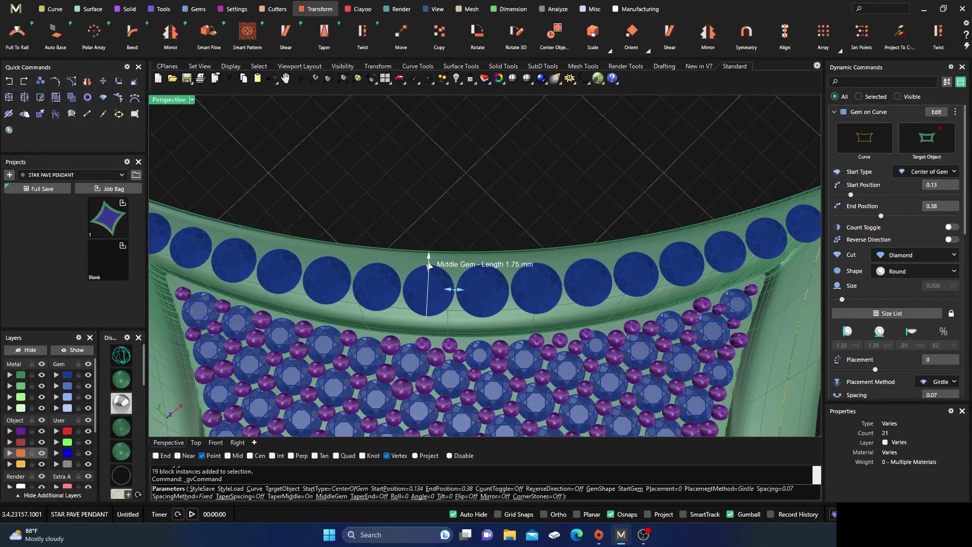
pyautogui.scroll(-3, 427, 258)
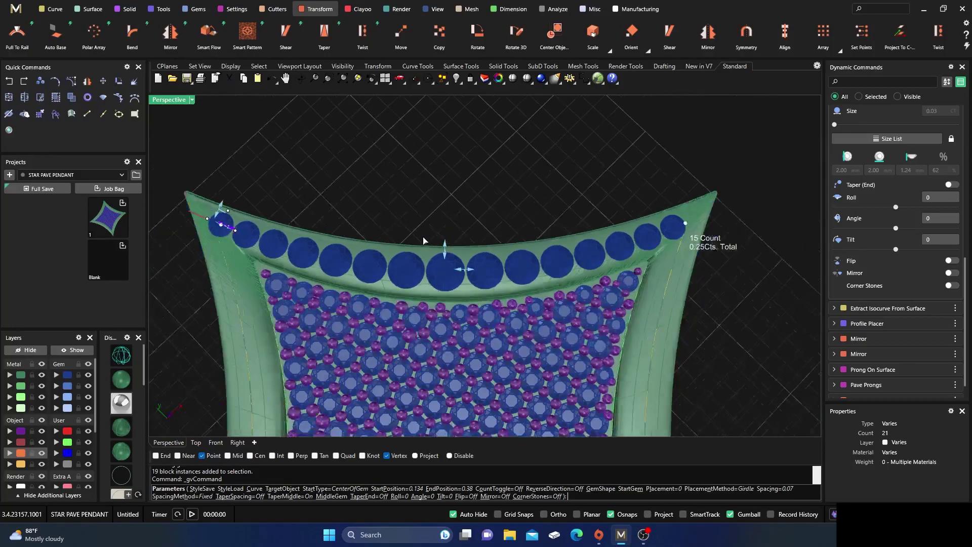
# Adjust the middle gem of the tapered border row to a width of 2.20 mm.
pyautogui.scroll(-2, 424, 241)
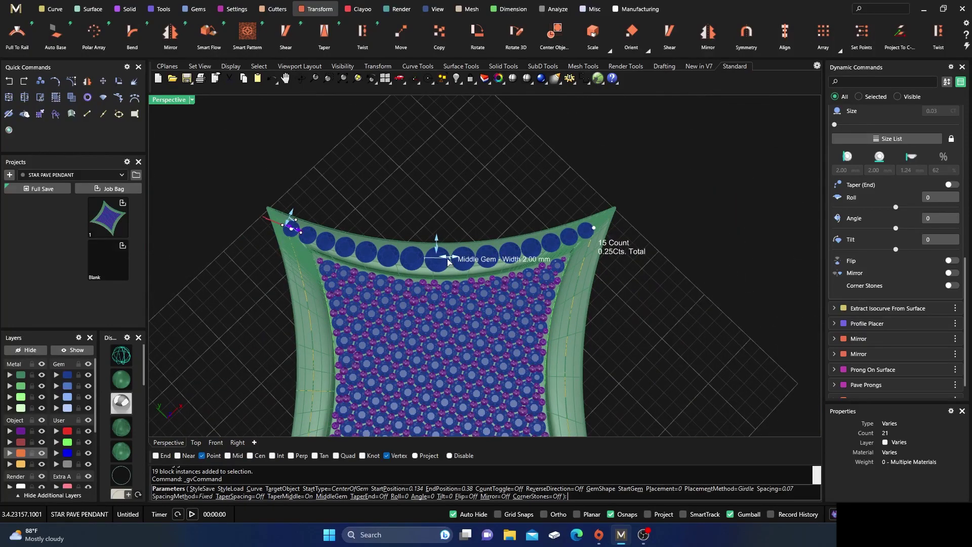
pyautogui.scroll(7, 453, 261)
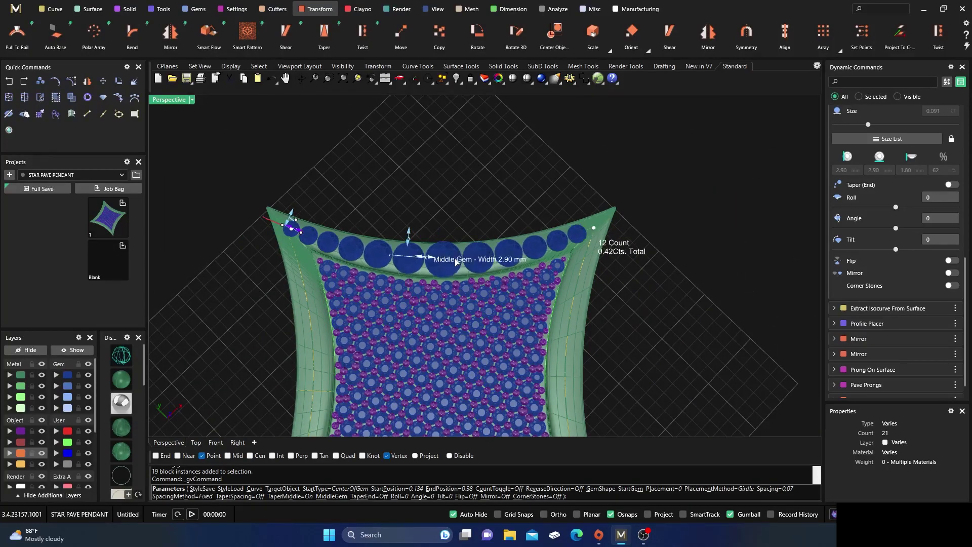
pyautogui.scroll(-8, 451, 261)
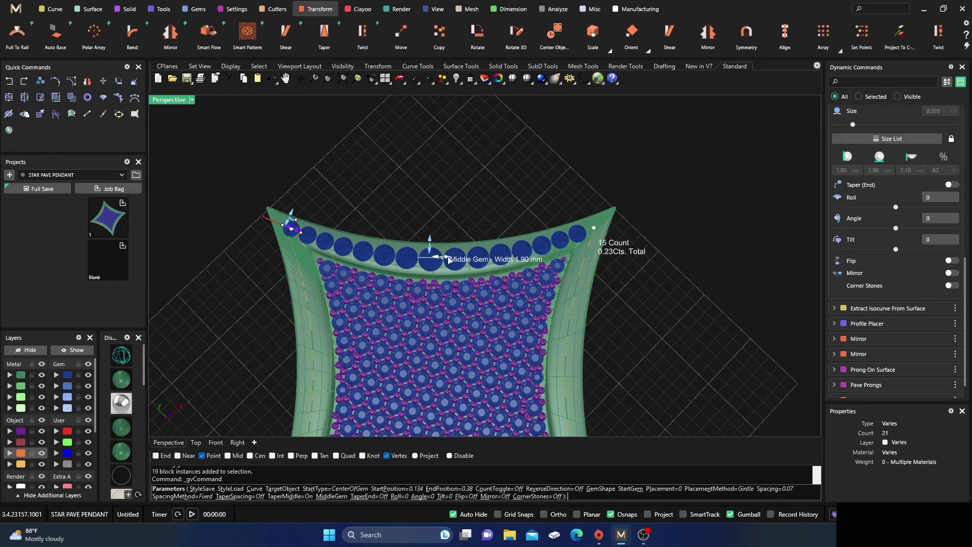
pyautogui.scroll(4, 449, 259)
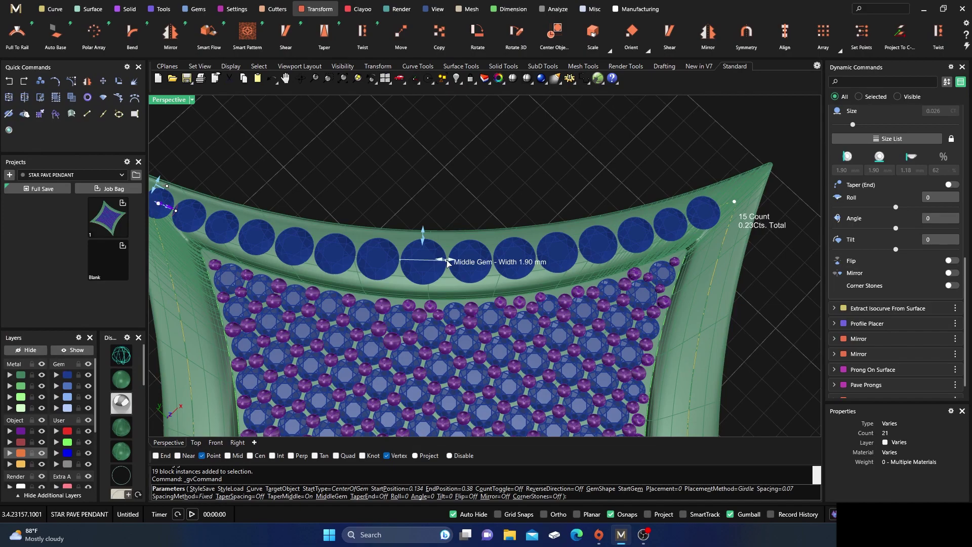
pyautogui.scroll(3, 448, 263)
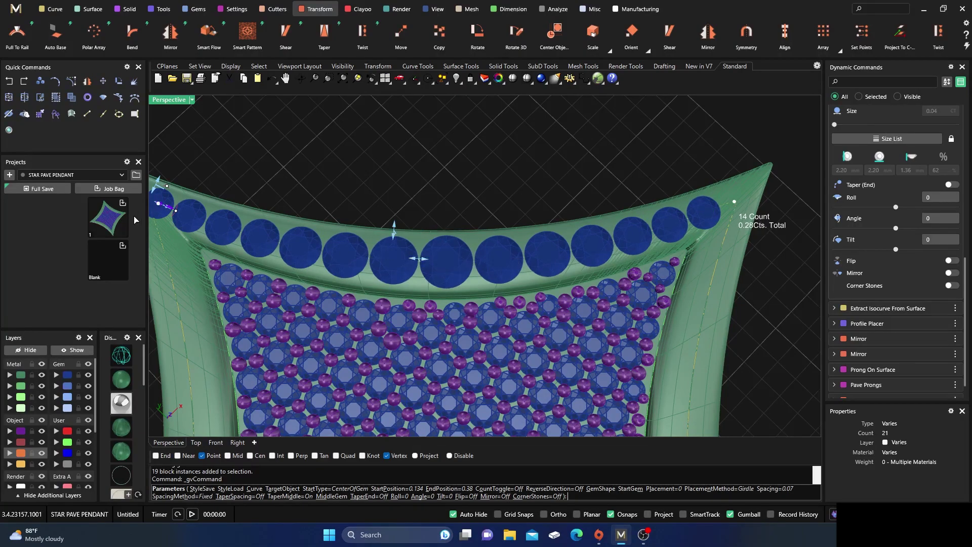
# Reduce the spacing of the border gem row to 0.04 and finish the Gem on Curve edit.
pyautogui.scroll(-3, 450, 195)
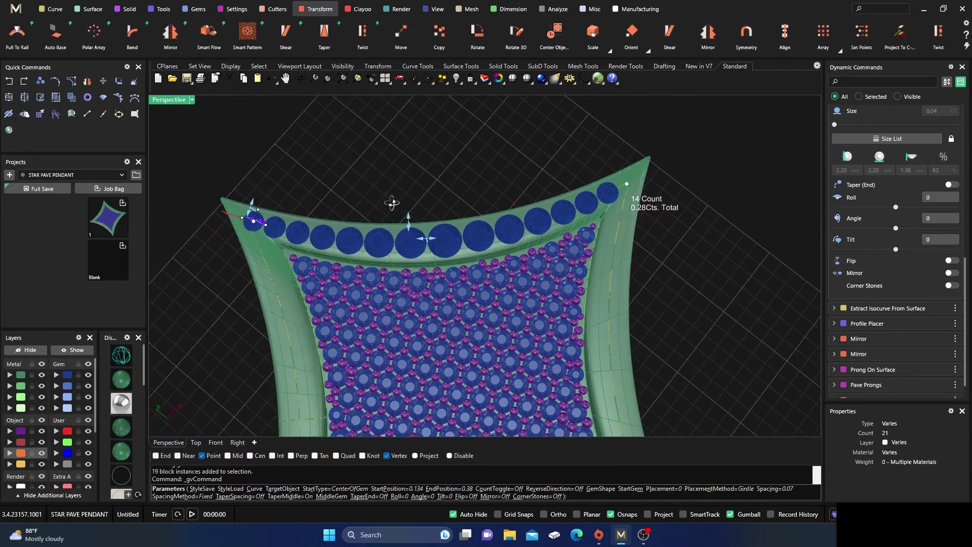
pyautogui.scroll(3, 254, 222)
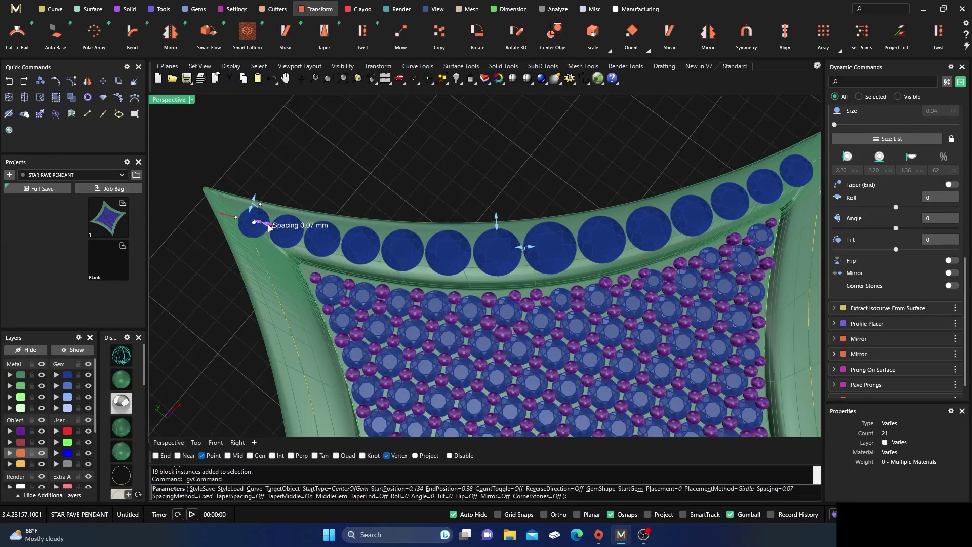
pyautogui.scroll(-2, 243, 271)
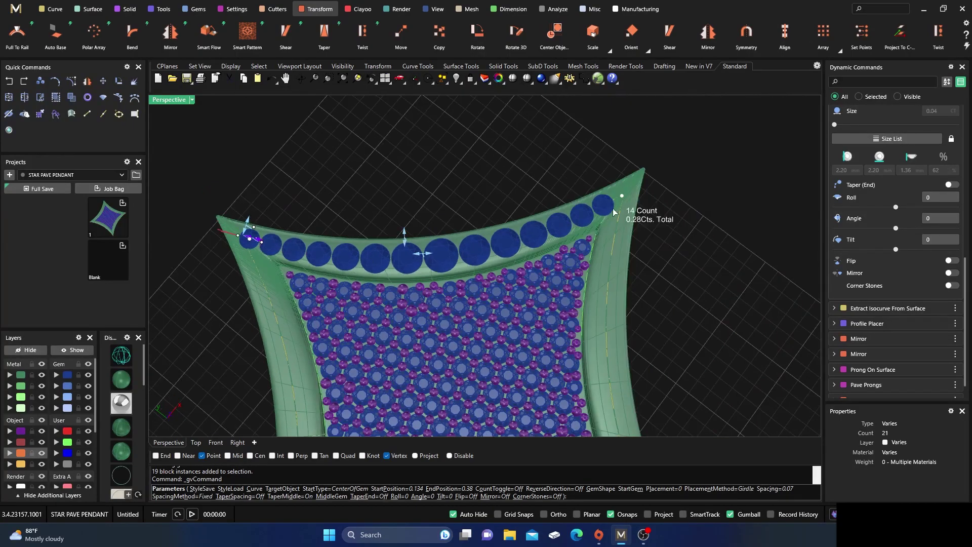
pyautogui.scroll(2, 253, 242)
pyautogui.scroll(-1, 253, 243)
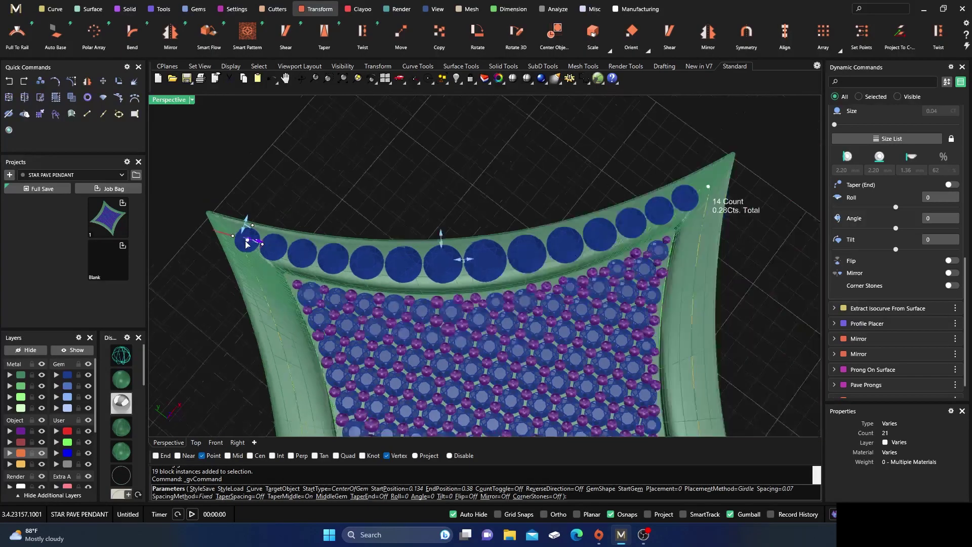
pyautogui.moveTo(255, 245); pyautogui.dragTo(253, 245)
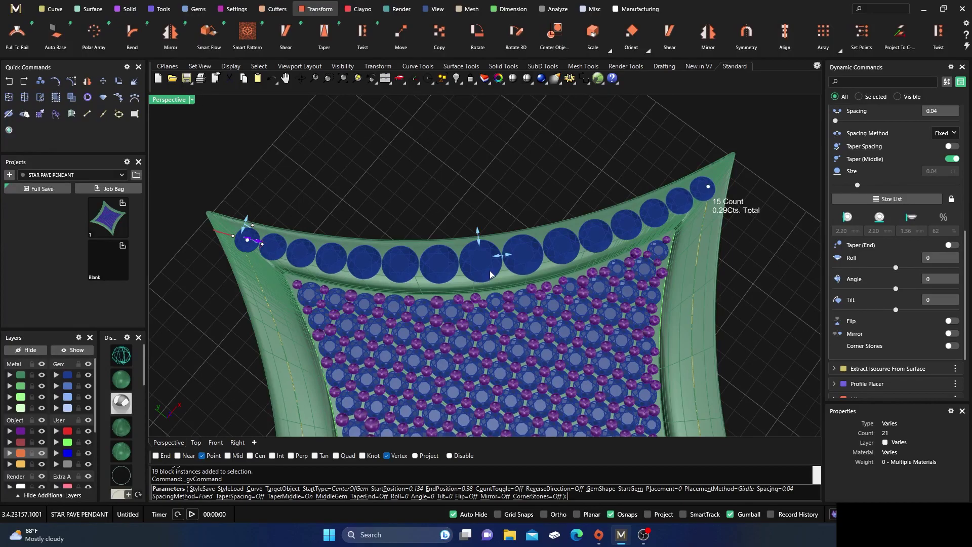
pyautogui.scroll(4, 490, 274)
pyautogui.moveTo(488, 280); pyautogui.dragTo(378, 189, button='right')
pyautogui.press('Return')
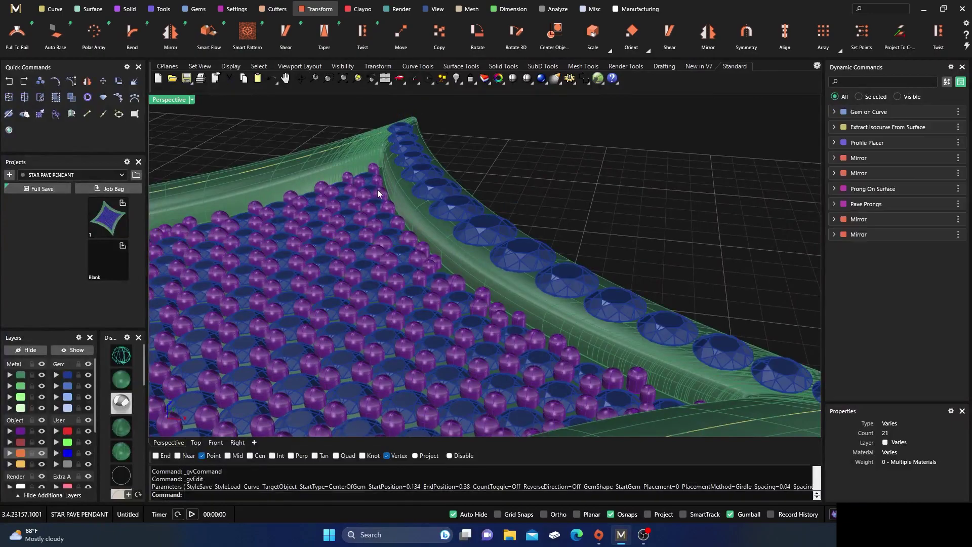
# Hide the swept border and give the border gems under bezels with top thickness 0.36 and bottom thickness 0.27.
pyautogui.click(462, 250)
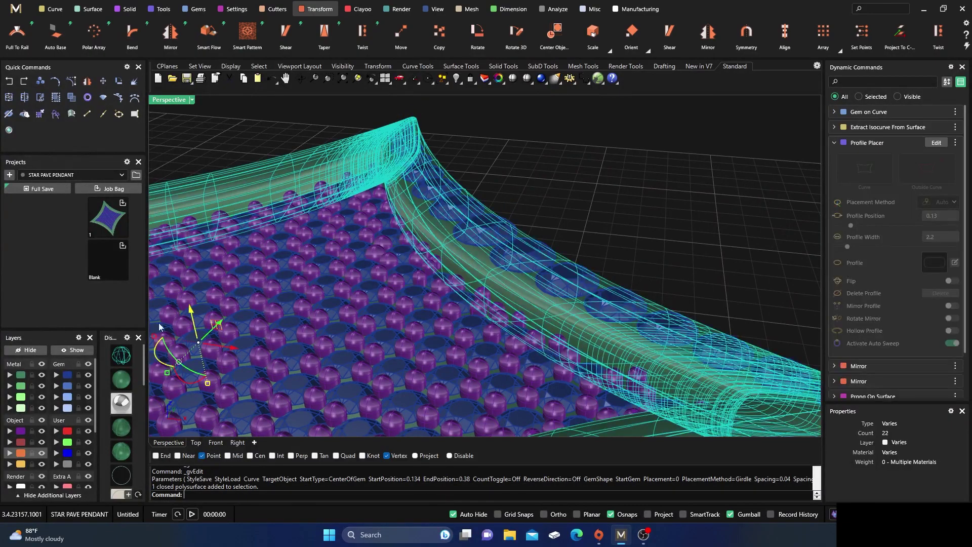
pyautogui.click(26, 350)
pyautogui.click(483, 237)
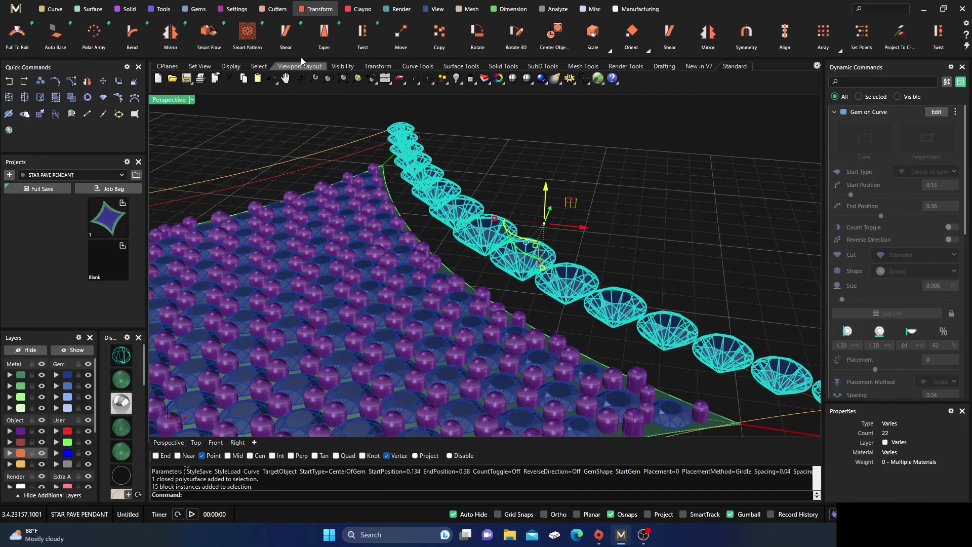
pyautogui.click(236, 10)
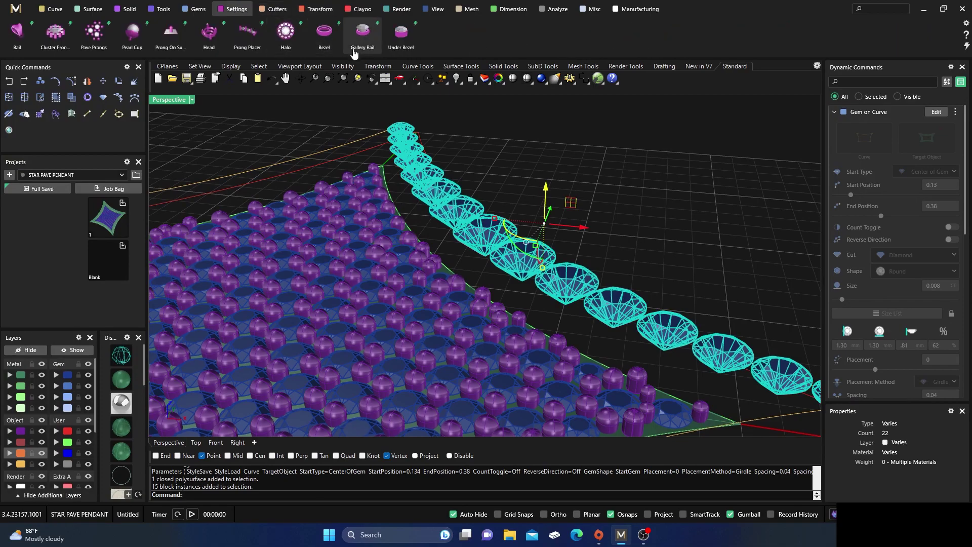
pyautogui.click(401, 34)
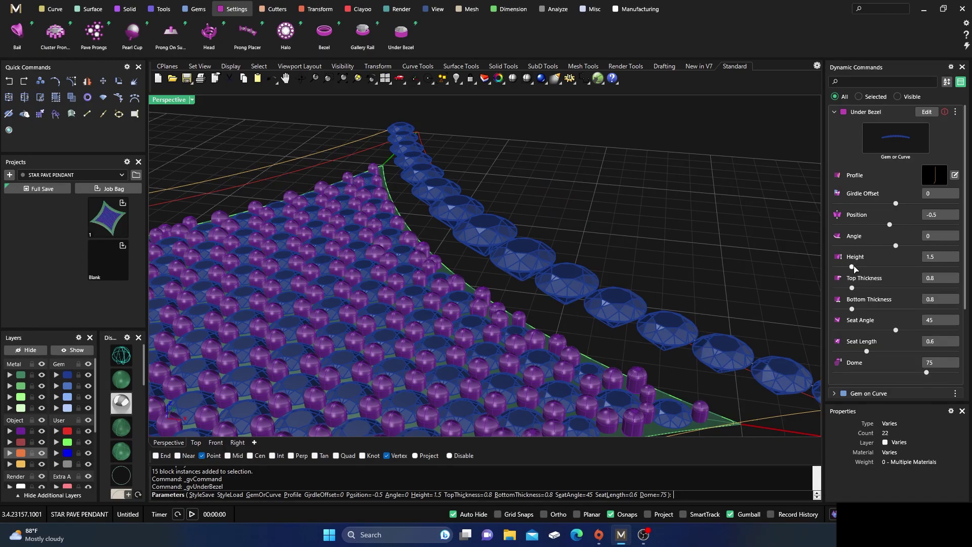
pyautogui.moveTo(852, 287); pyautogui.dragTo(838, 310)
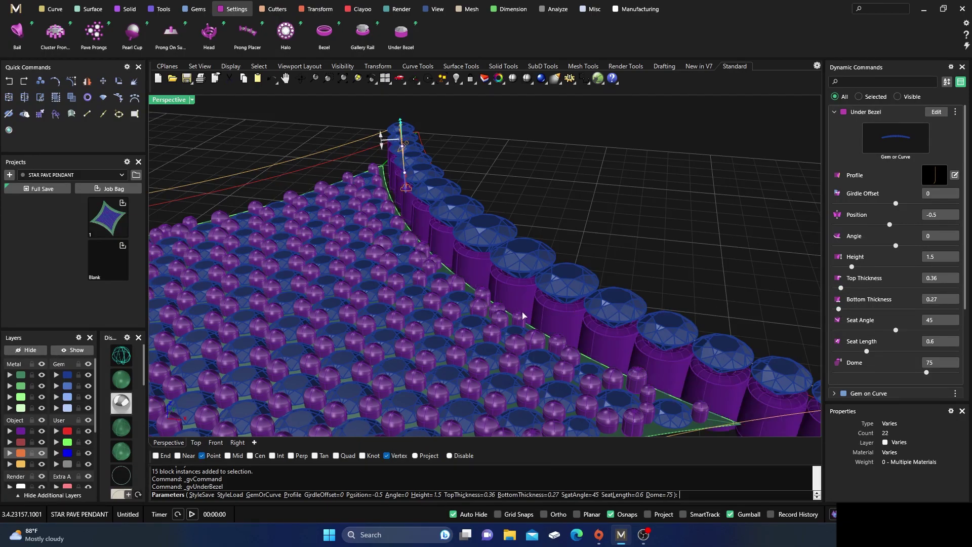
# Flatten the top of the under bezels by setting their dome to 0.
pyautogui.scroll(-2, 485, 283)
pyautogui.moveTo(485, 283); pyautogui.dragTo(582, 282, button='right')
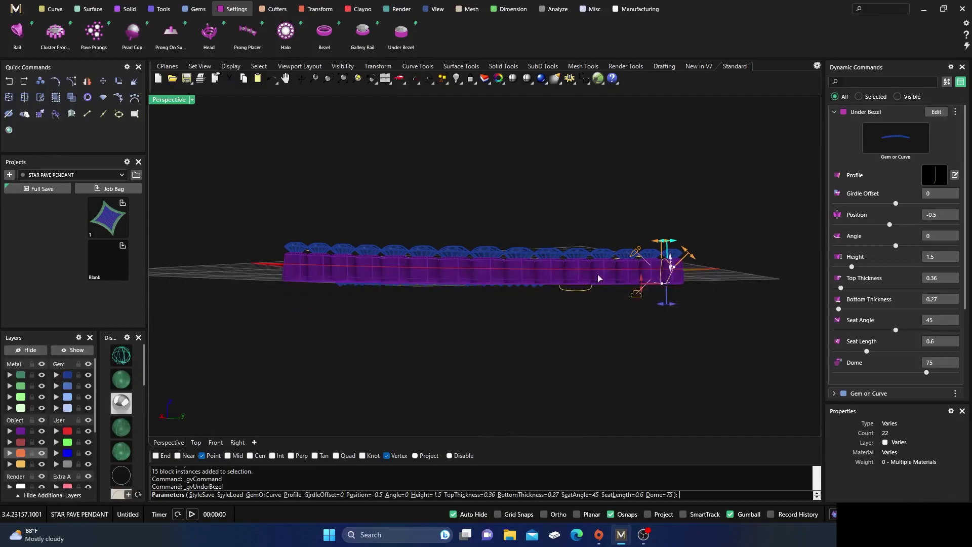
pyautogui.moveTo(683, 293); pyautogui.dragTo(671, 317, button='right')
pyautogui.scroll(5, 651, 289)
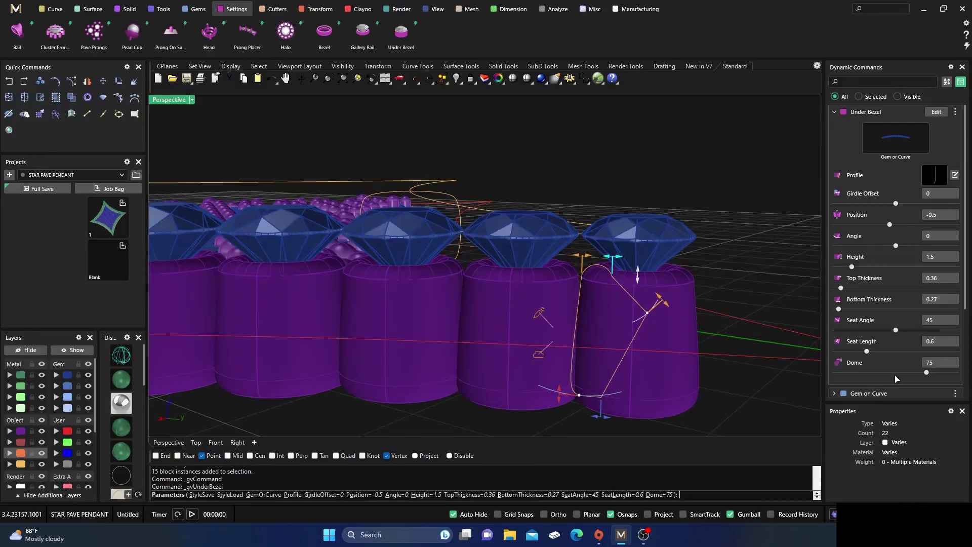
pyautogui.moveTo(926, 373); pyautogui.dragTo(833, 373)
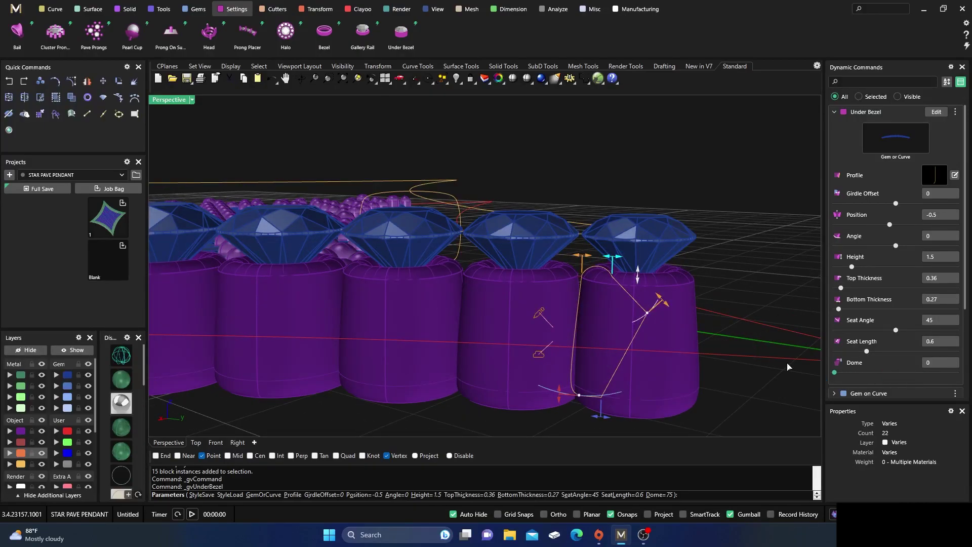
# Raise the under bezels to position -0.17 and set their seat angle to 7.
pyautogui.scroll(2, 640, 282)
pyautogui.scroll(2, 642, 278)
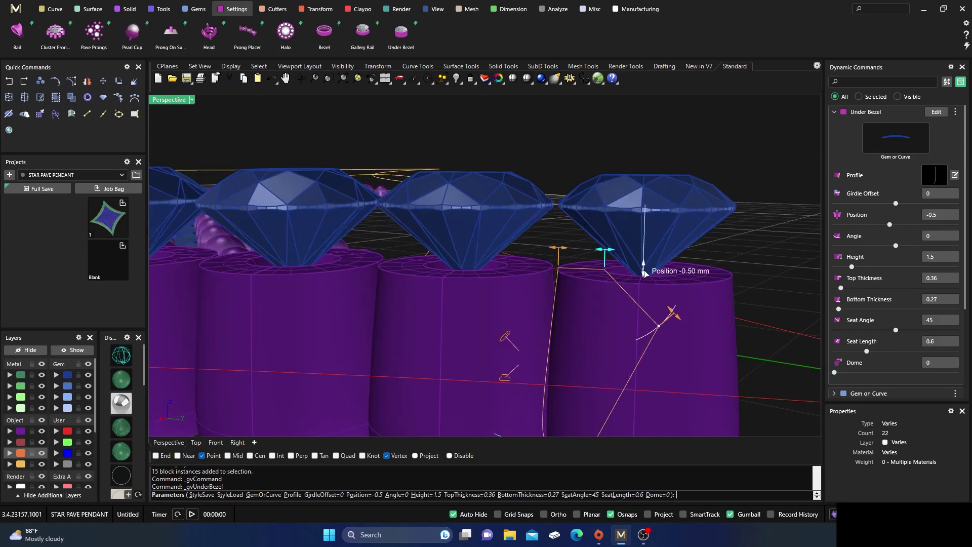
pyautogui.moveTo(643, 272); pyautogui.dragTo(647, 228)
pyautogui.moveTo(659, 287)
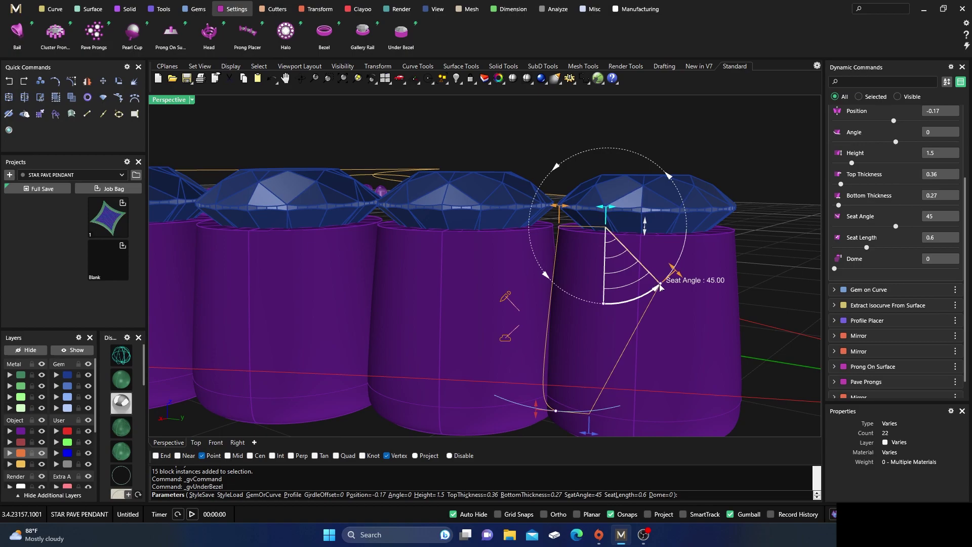
pyautogui.moveTo(660, 287); pyautogui.dragTo(612, 305)
pyautogui.moveTo(608, 209)
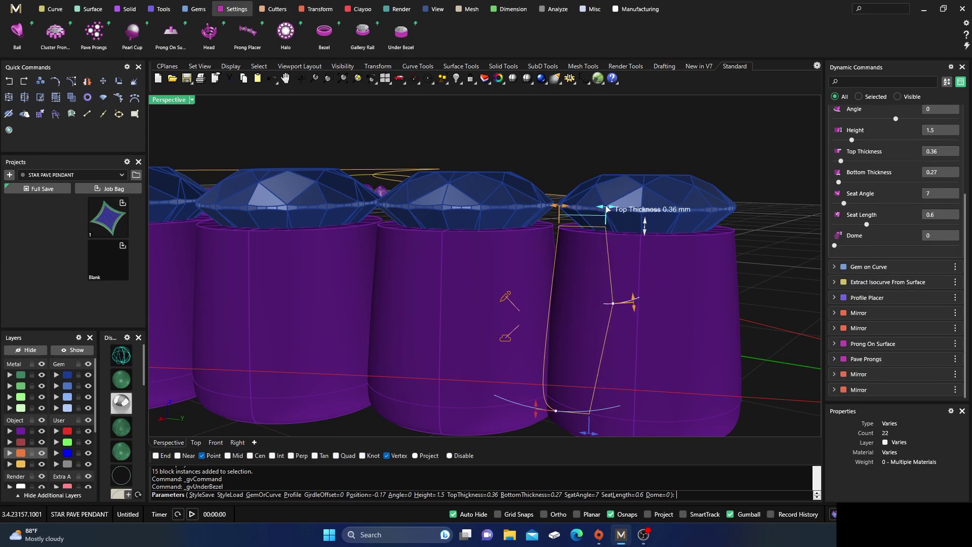
# Hide the gems to inspect the under bezels along the row, and finish the Under Bezel command.
pyautogui.click(88, 375)
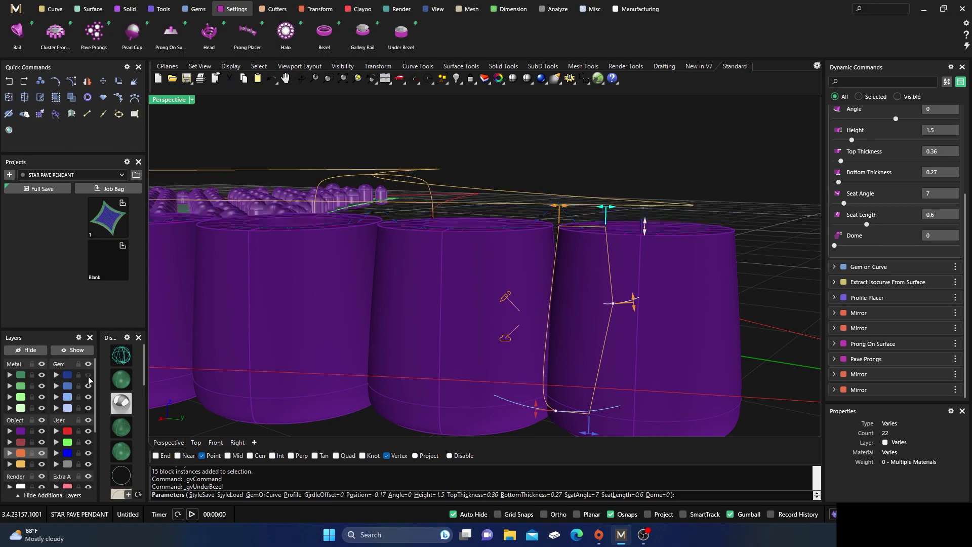
pyautogui.moveTo(418, 265)
pyautogui.mouseDown(button='right')
pyautogui.moveTo(420, 326)
pyautogui.moveTo(416, 267)
pyautogui.mouseUp(button='right')
pyautogui.moveTo(547, 360)
pyautogui.mouseDown(button='right')
pyautogui.moveTo(561, 265)
pyautogui.moveTo(556, 368)
pyautogui.mouseUp(button='right')
pyautogui.scroll(-7, 575, 302)
pyautogui.moveTo(576, 303); pyautogui.dragTo(596, 363, button='right')
pyautogui.scroll(-5, 545, 303)
pyautogui.moveTo(545, 299); pyautogui.dragTo(585, 352, button='right')
pyautogui.scroll(-5, 503, 288)
pyautogui.moveTo(485, 312); pyautogui.dragTo(439, 274, button='right')
pyautogui.scroll(-6, 486, 327)
pyautogui.scroll(6, 486, 326)
pyautogui.scroll(5, 490, 316)
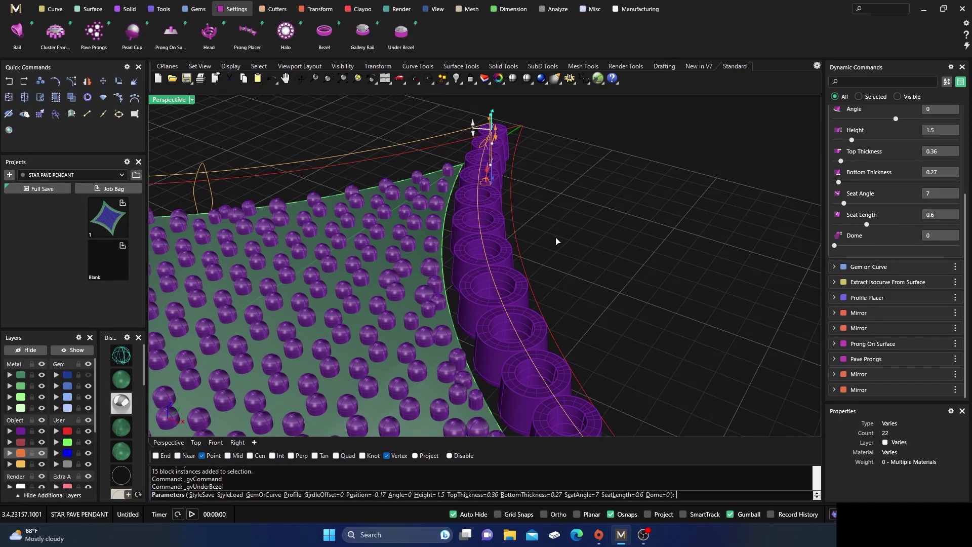
pyautogui.press('Return')
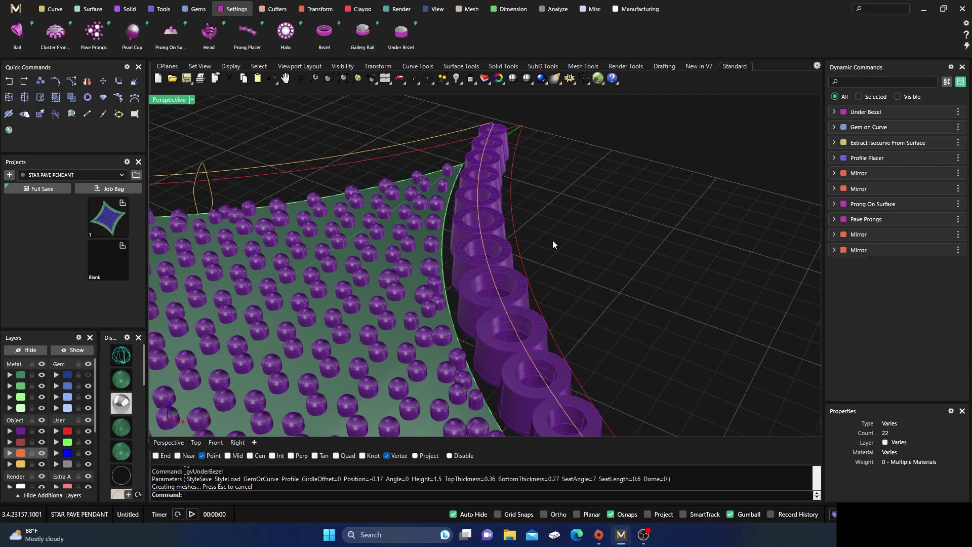
# Select the extracted isocurve that guides the border gem row and scale it down slightly and uniformly.
pyautogui.click(495, 287)
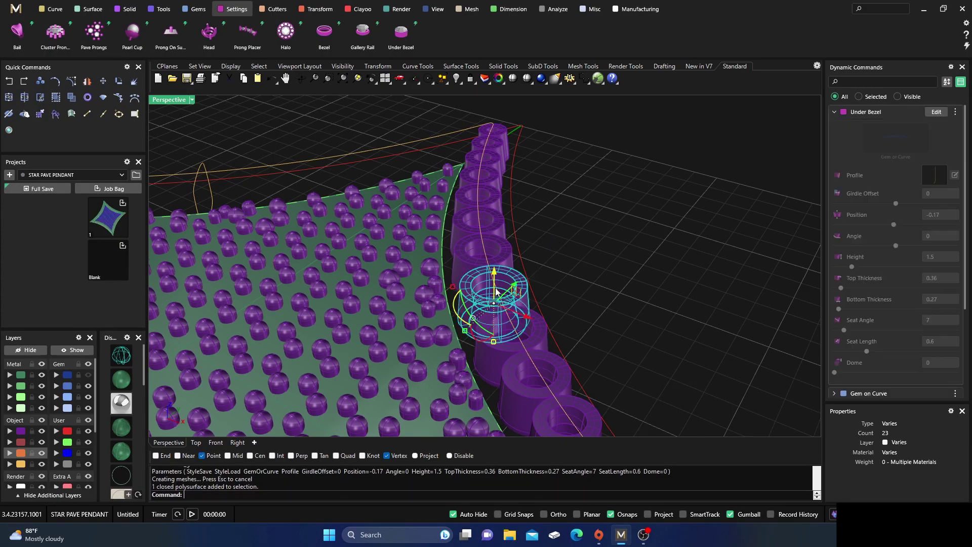
pyautogui.click(484, 251)
pyautogui.click(503, 275)
pyautogui.scroll(-3, 500, 212)
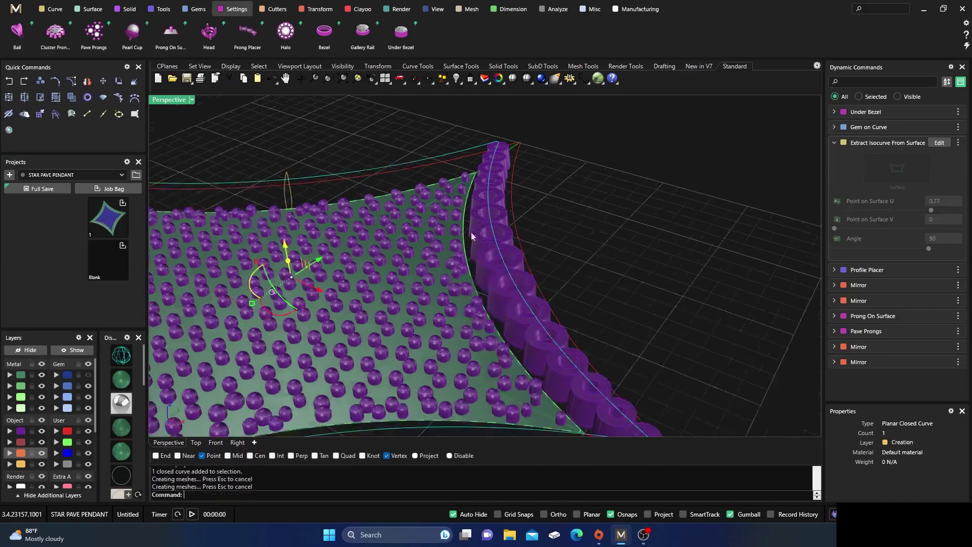
pyautogui.moveTo(470, 232); pyautogui.dragTo(335, 268, button='right')
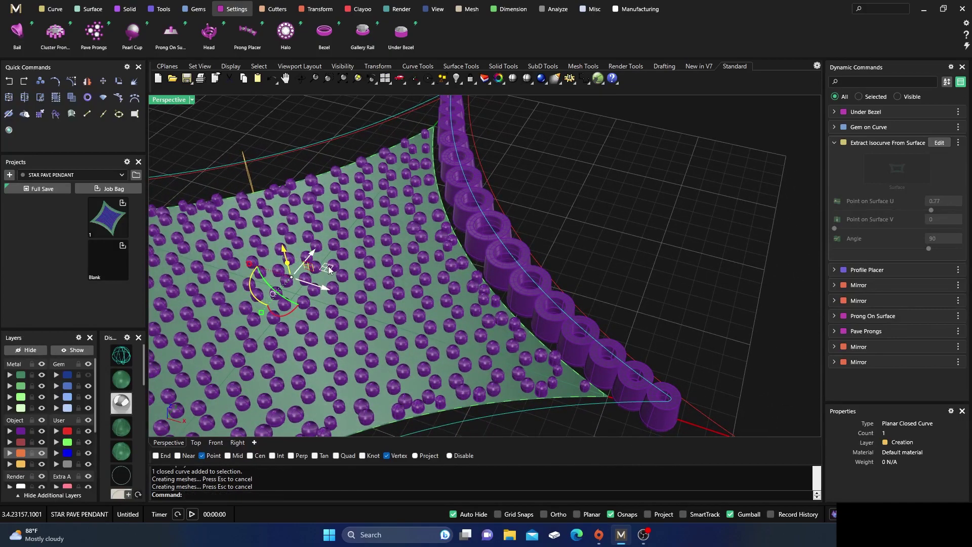
pyautogui.press('Escape')
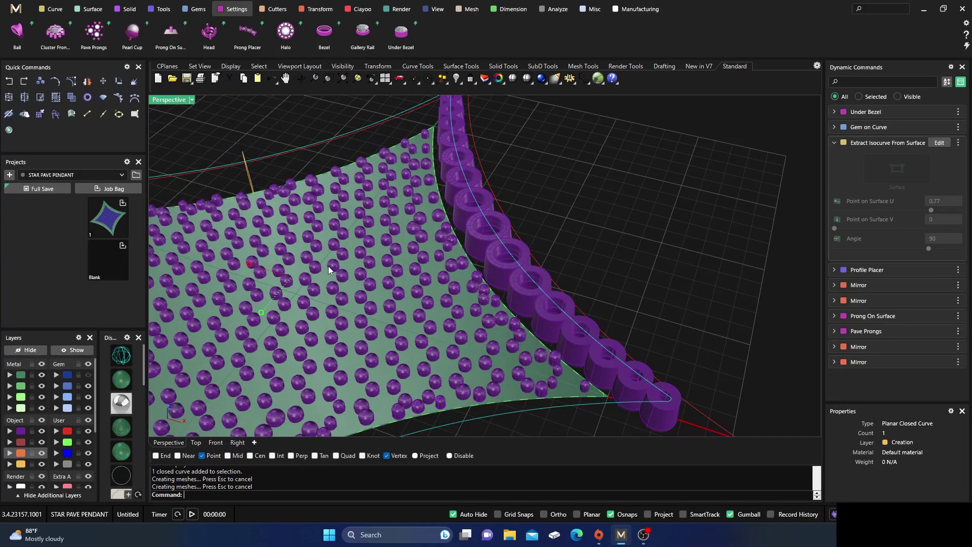
pyautogui.keyDown('shift'); pyautogui.moveTo(328, 265); pyautogui.dragTo(329, 270); pyautogui.keyUp('shift')
# Show the gems again, check how the bezel row fits near the star's tip, and deselect the guide curve.
pyautogui.moveTo(596, 406); pyautogui.dragTo(591, 359, button='right')
pyautogui.scroll(-5, 589, 364)
pyautogui.click(89, 374)
pyautogui.scroll(5, 455, 168)
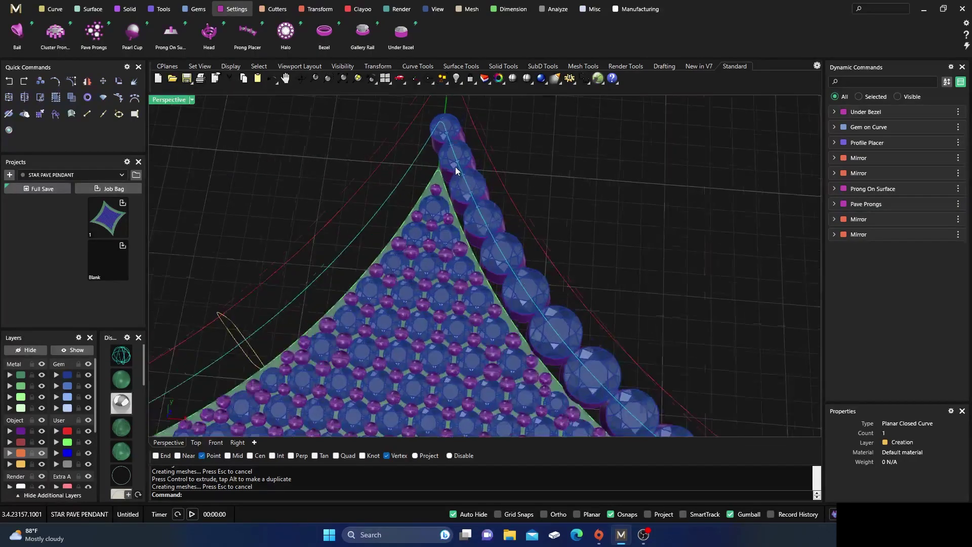
pyautogui.scroll(-2, 454, 165)
pyautogui.scroll(-3, 399, 220)
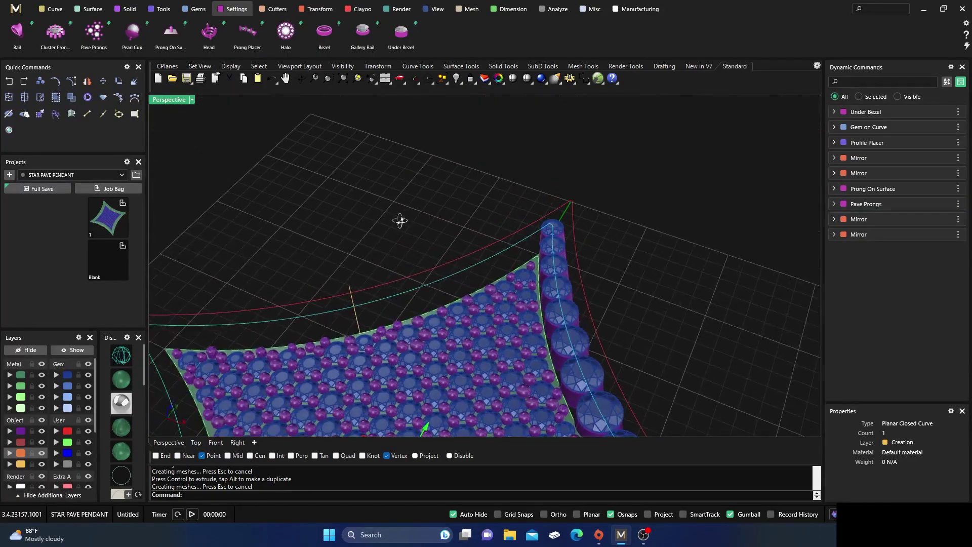
pyautogui.click(399, 221)
# Place prongs on the 14 border gems with Prong Placer and set the prong depth to -0.7.
pyautogui.scroll(-3, 397, 220)
pyautogui.scroll(4, 472, 302)
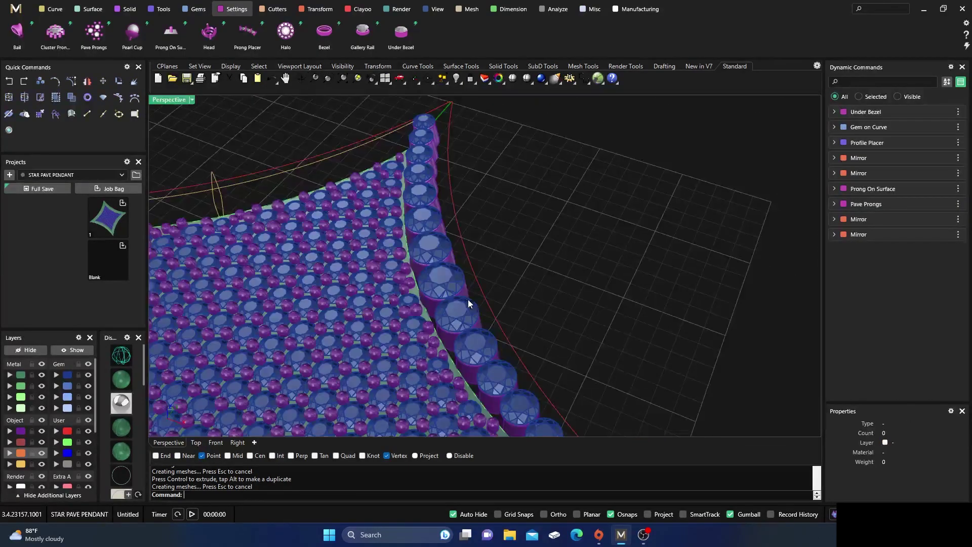
pyautogui.click(471, 303)
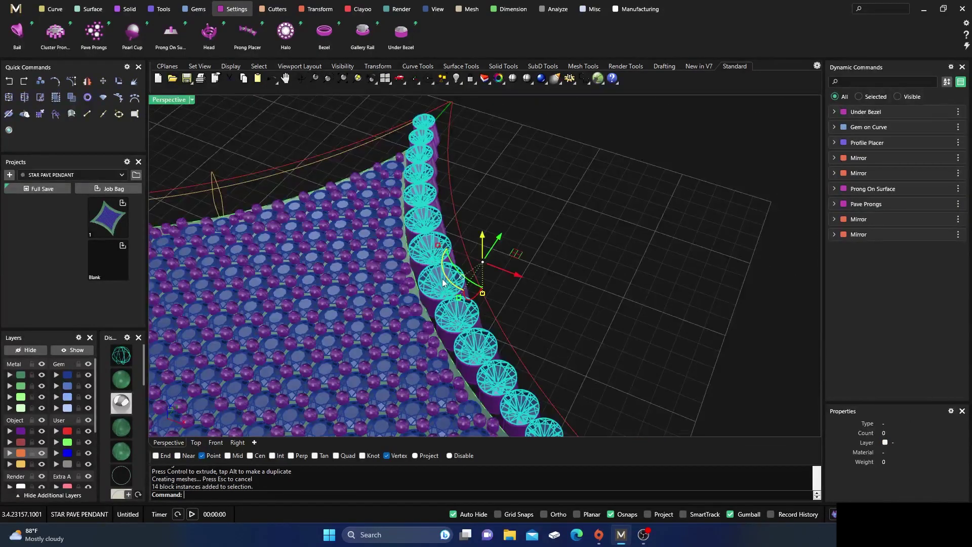
pyautogui.click(247, 33)
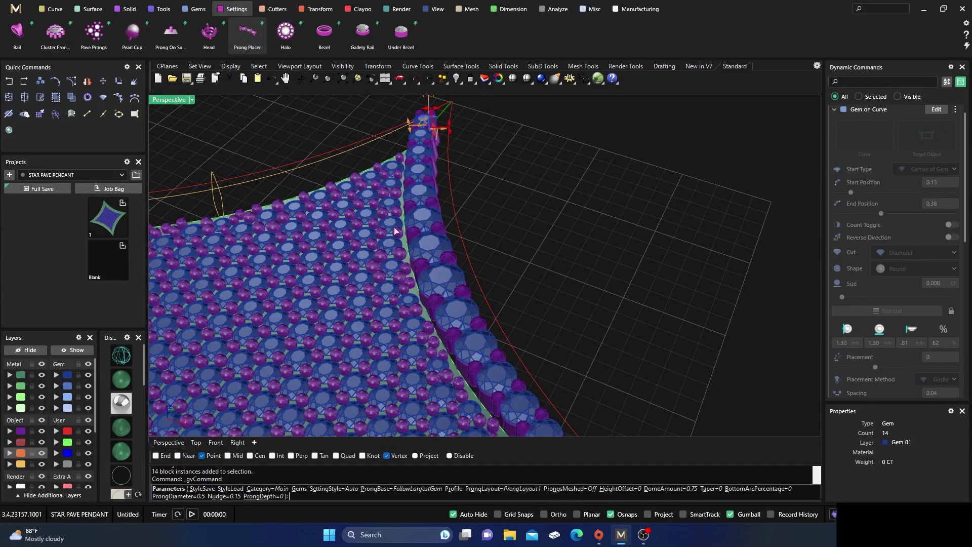
pyautogui.moveTo(430, 310); pyautogui.dragTo(348, 267, button='right')
pyautogui.scroll(5, 481, 253)
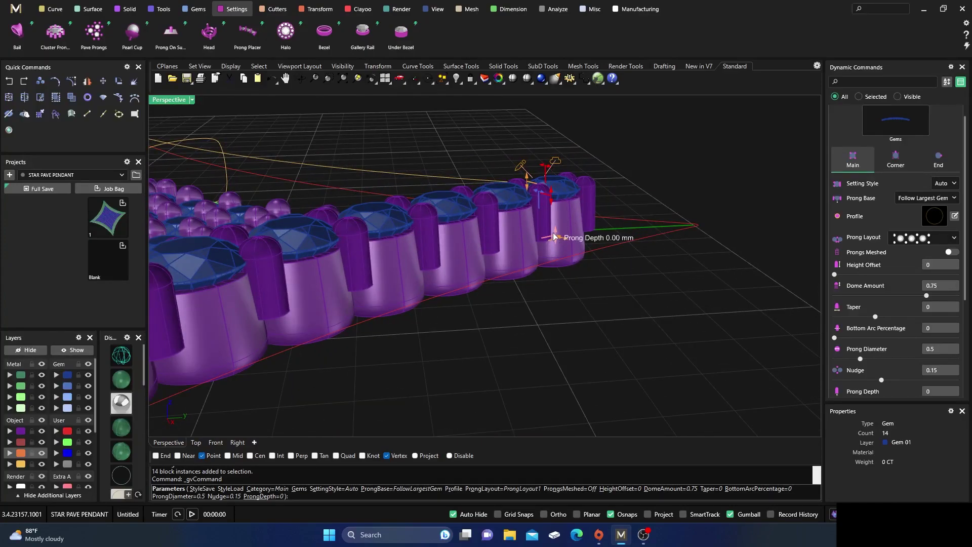
pyautogui.moveTo(557, 236); pyautogui.dragTo(553, 268)
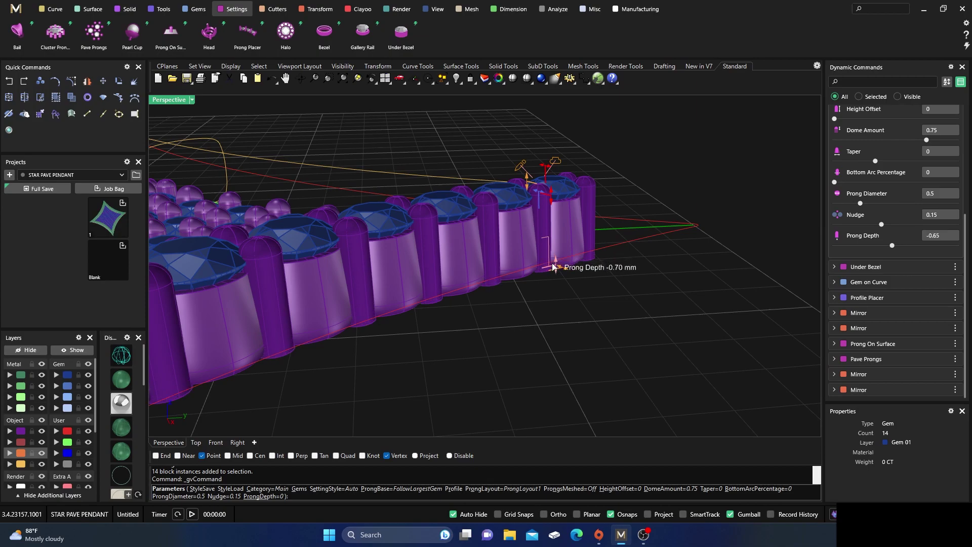
pyautogui.moveTo(568, 326); pyautogui.dragTo(520, 302, button='right')
pyautogui.scroll(-5, 520, 302)
pyautogui.moveTo(425, 330); pyautogui.dragTo(513, 326, button='right')
pyautogui.scroll(4, 429, 352)
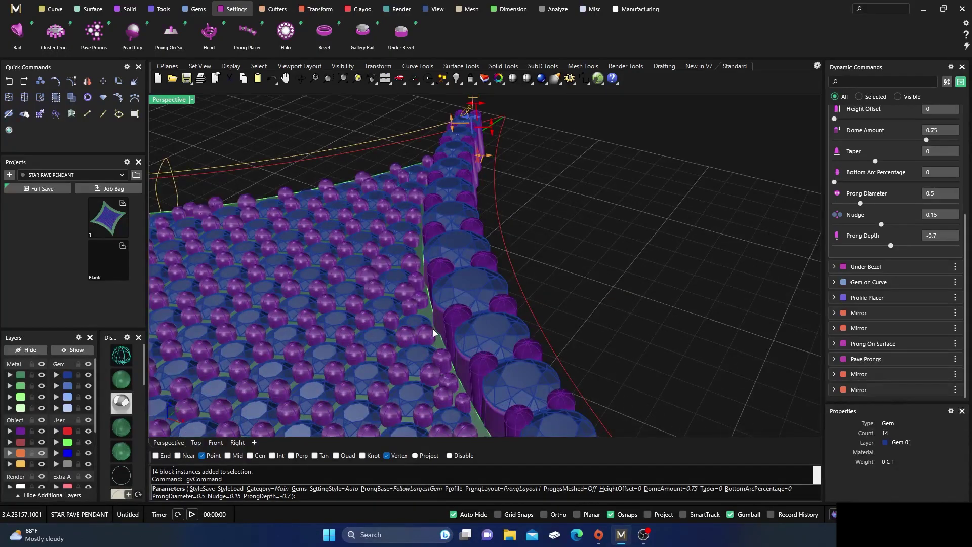
# Raise the border prongs to a height offset of 0.47 and enlarge their diameter to 0.58.
pyautogui.moveTo(420, 231); pyautogui.dragTo(513, 207, button='right')
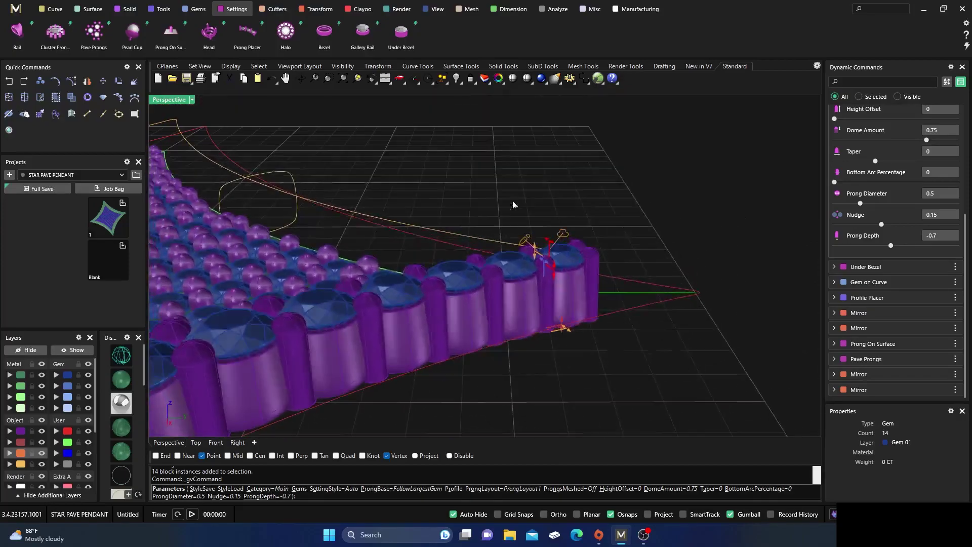
pyautogui.scroll(2, 528, 257)
pyautogui.moveTo(546, 250); pyautogui.dragTo(545, 225)
pyautogui.moveTo(545, 225); pyautogui.dragTo(582, 332, button='right')
pyautogui.scroll(-3, 548, 297)
pyautogui.moveTo(548, 297)
pyautogui.mouseDown(button='right')
pyautogui.moveTo(590, 342)
pyautogui.moveTo(542, 309)
pyautogui.moveTo(555, 304)
pyautogui.mouseUp(button='right')
pyautogui.scroll(3, 462, 273)
pyautogui.scroll(1, 467, 225)
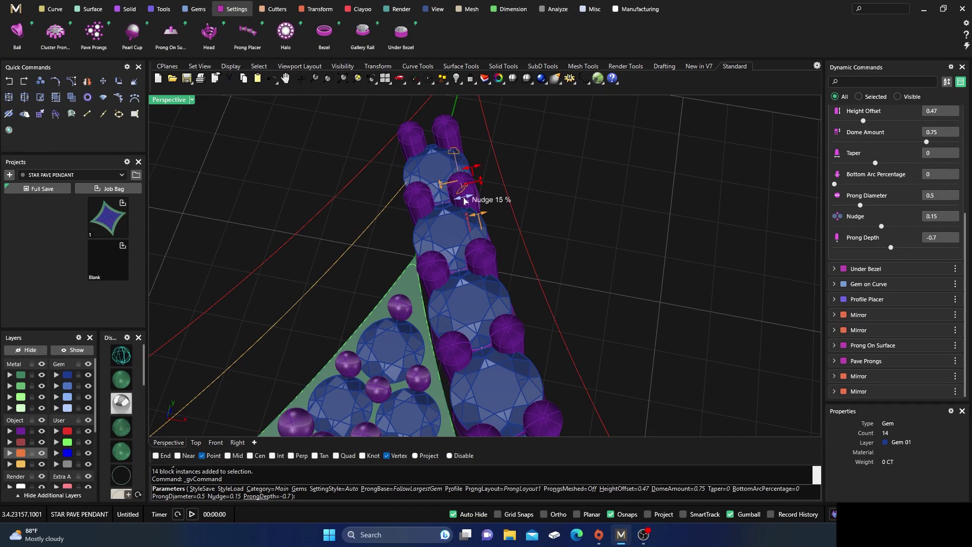
pyautogui.moveTo(473, 170); pyautogui.dragTo(477, 171)
pyautogui.scroll(3, 878, 223)
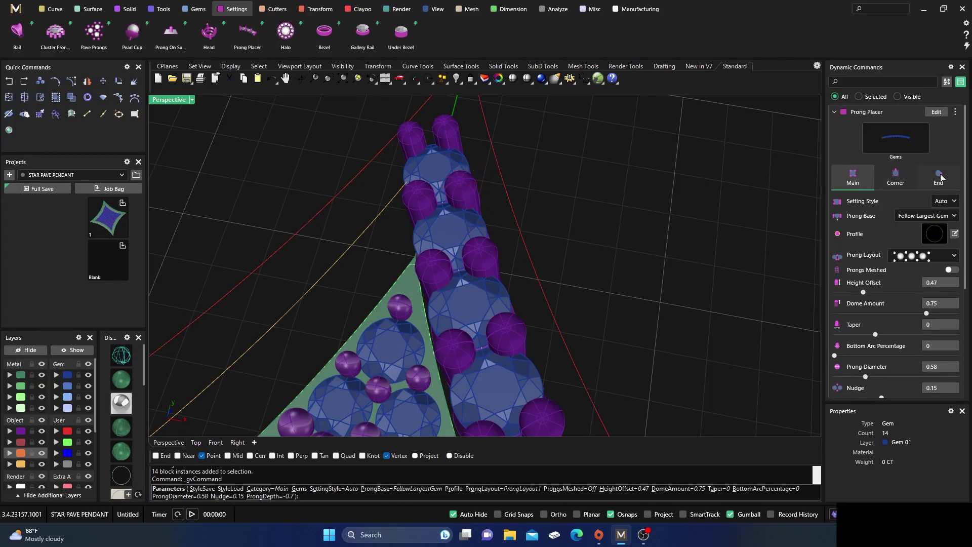
# Change the end prong style to the layout with a single prong at each end of the gem row.
pyautogui.click(938, 177)
pyautogui.click(924, 203)
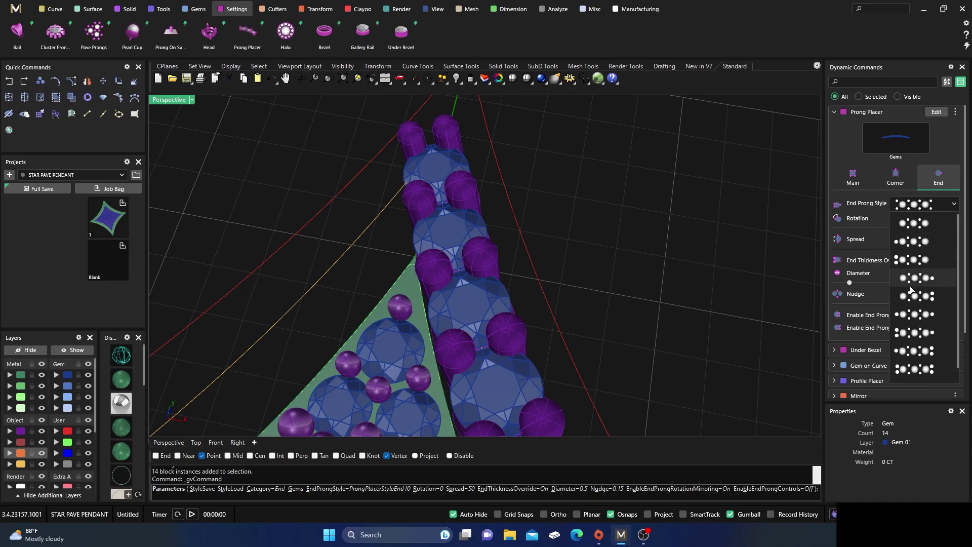
pyautogui.click(910, 315)
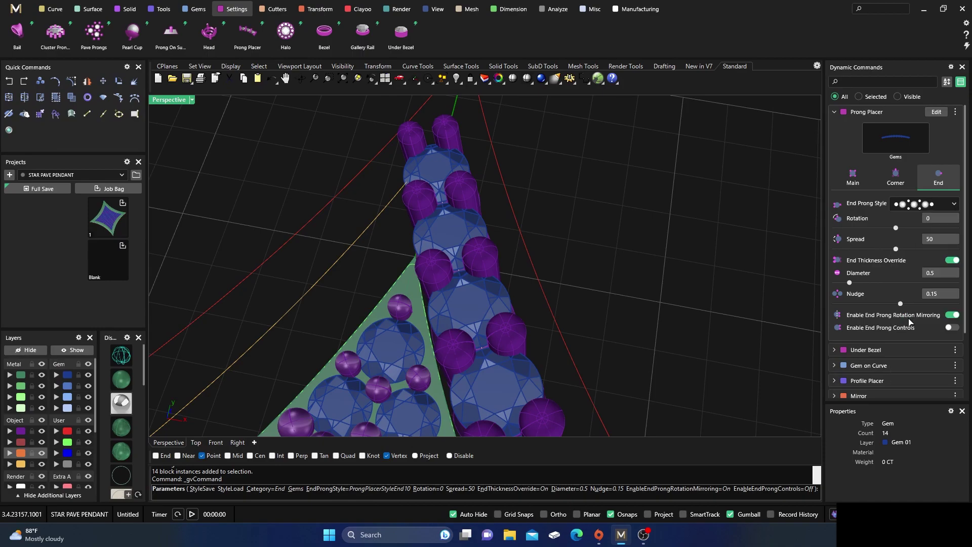
# Raise the end prongs with a start height offset of 1.07 and an end height offset of 1.1.
pyautogui.moveTo(565, 257); pyautogui.dragTo(530, 289, button='right')
pyautogui.scroll(3, 579, 299)
pyautogui.moveTo(562, 282); pyautogui.dragTo(561, 233)
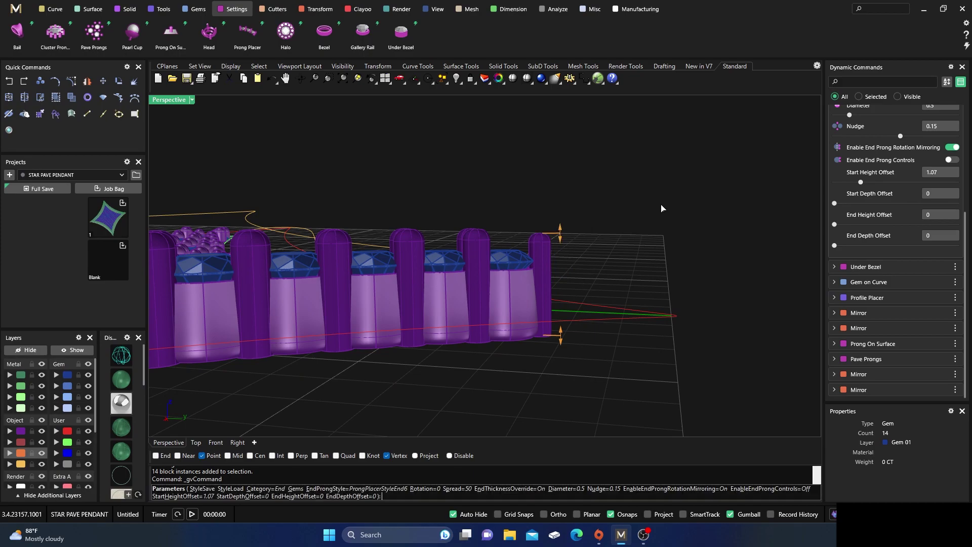
pyautogui.scroll(-10, 661, 212)
pyautogui.scroll(5, 476, 248)
pyautogui.scroll(8, 546, 210)
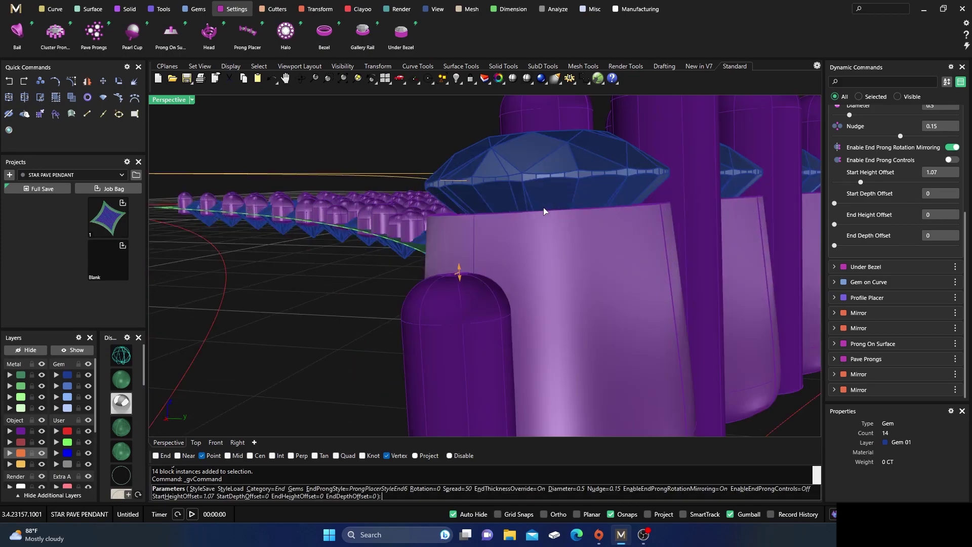
pyautogui.moveTo(458, 273); pyautogui.dragTo(453, 102)
pyautogui.scroll(-5, 444, 232)
pyautogui.moveTo(444, 232); pyautogui.dragTo(433, 212, button='right')
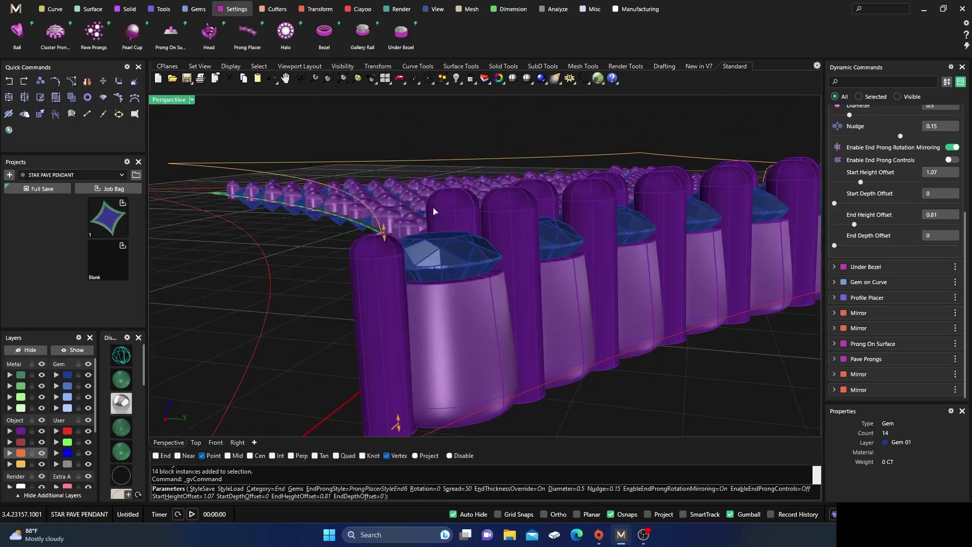
pyautogui.moveTo(381, 226); pyautogui.dragTo(382, 202)
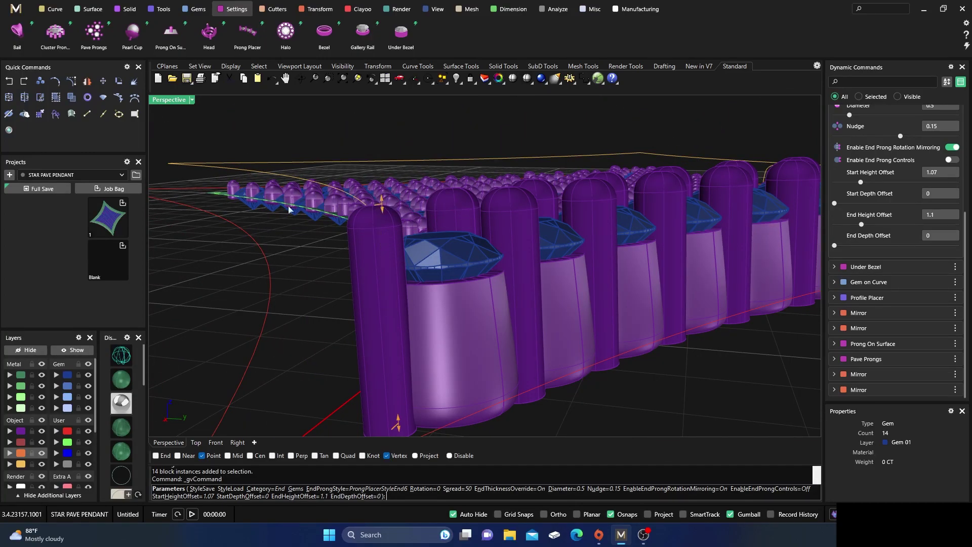
# Examine how the pronged border row sits against the star's tips in the top and perspective views.
pyautogui.doubleClick(167, 101)
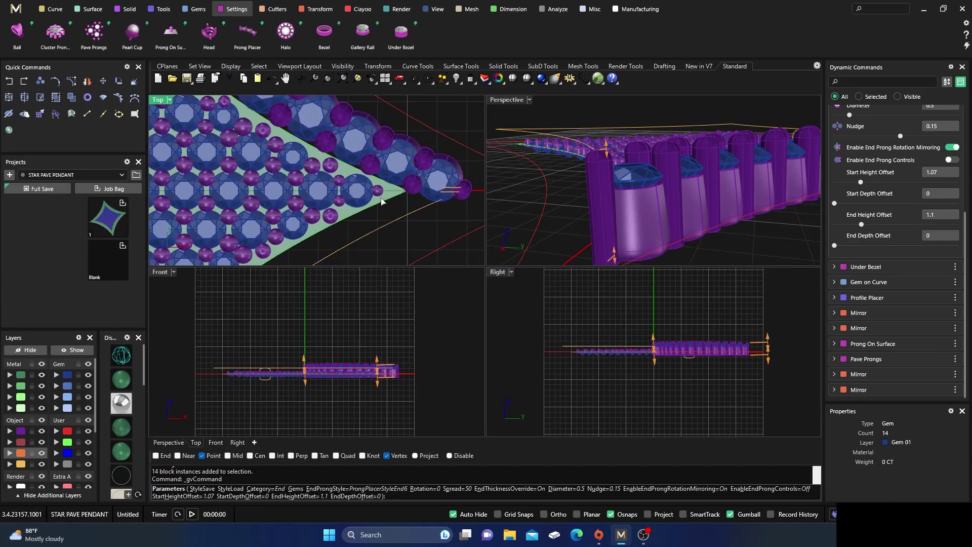
pyautogui.scroll(-1, 402, 190)
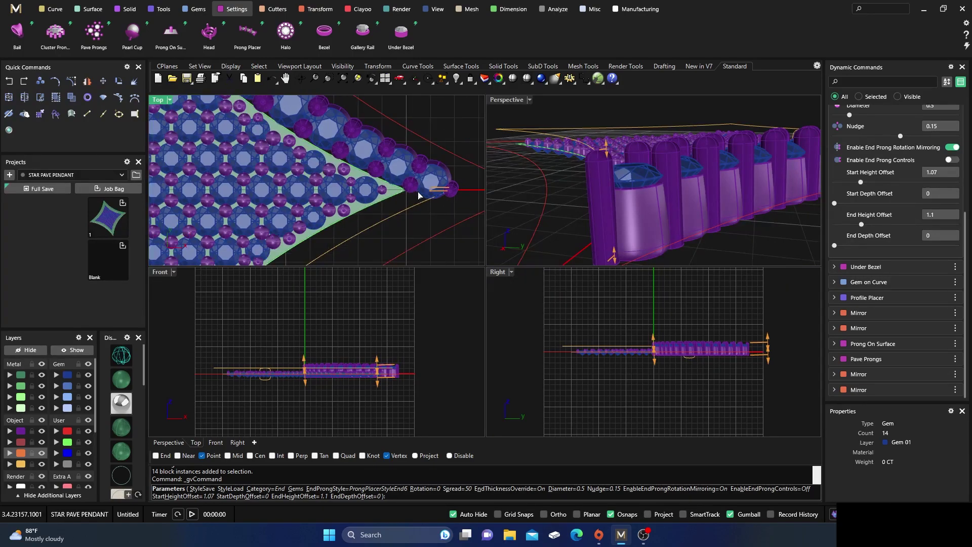
pyautogui.scroll(2, 426, 190)
pyautogui.scroll(-6, 426, 190)
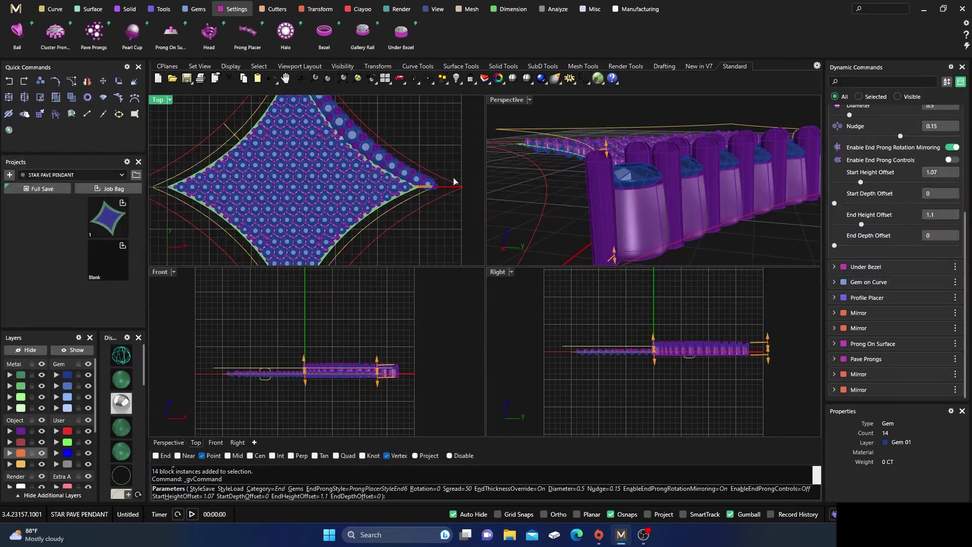
pyautogui.doubleClick(515, 102)
pyautogui.scroll(-8, 459, 206)
pyautogui.moveTo(455, 208); pyautogui.dragTo(555, 217, button='right')
pyautogui.scroll(5, 531, 183)
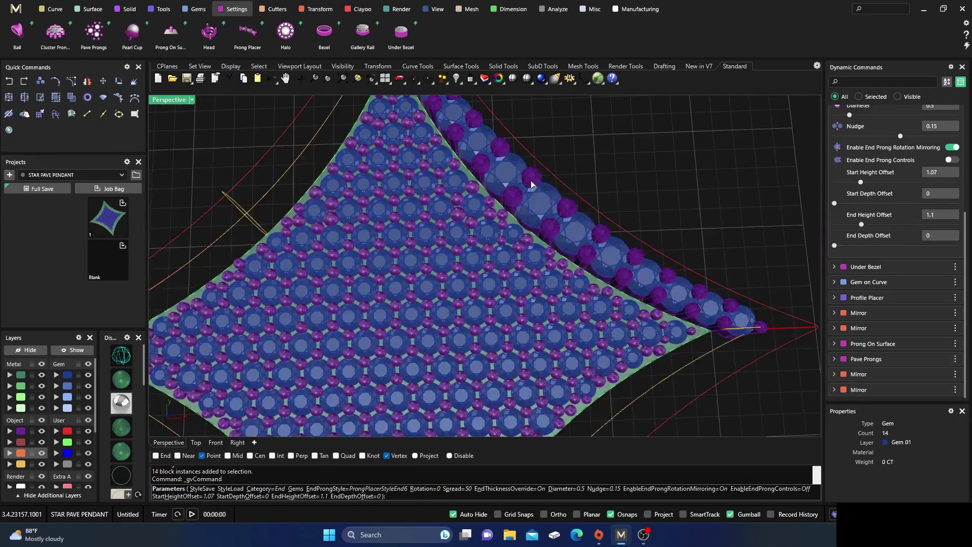
pyautogui.scroll(-5, 488, 258)
pyautogui.moveTo(488, 258); pyautogui.dragTo(465, 215, button='right')
pyautogui.scroll(5, 639, 328)
pyautogui.moveTo(639, 328); pyautogui.dragTo(568, 351, button='right')
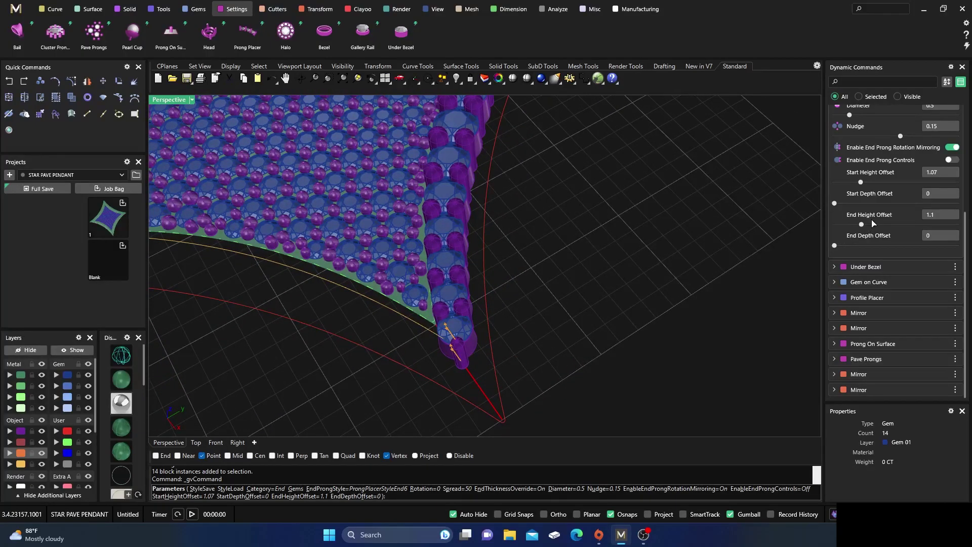
# Set the end prong diameter to 0.65 and finish the Prong Placer command.
pyautogui.scroll(2, 861, 193)
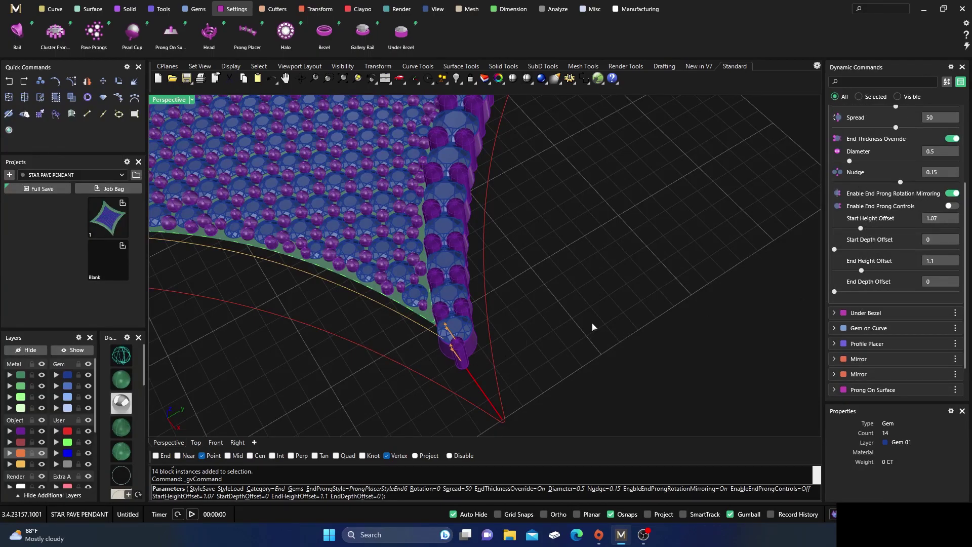
pyautogui.scroll(4, 916, 197)
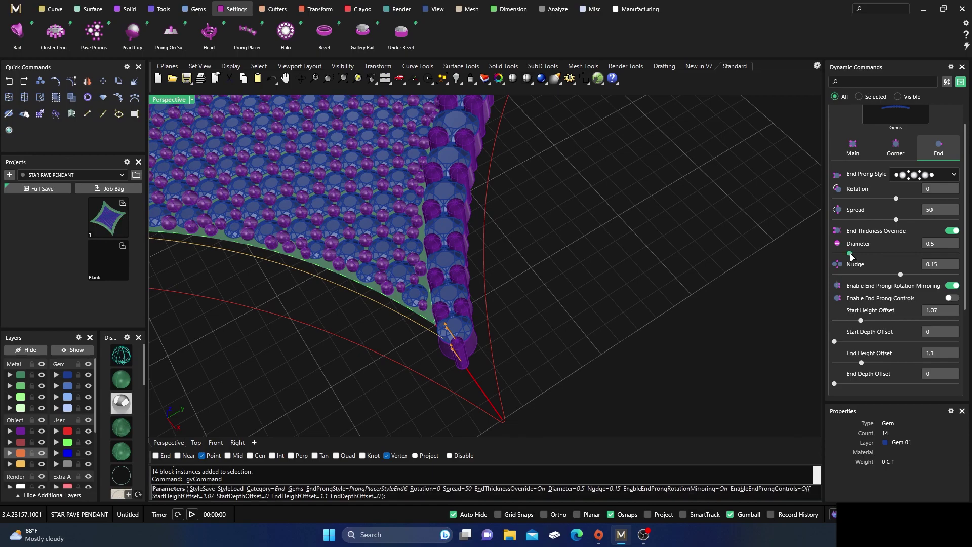
pyautogui.moveTo(849, 254); pyautogui.dragTo(851, 254)
pyautogui.moveTo(855, 256); pyautogui.dragTo(858, 258)
pyautogui.scroll(-5, 588, 349)
pyautogui.scroll(5, 597, 177)
pyautogui.moveTo(518, 181); pyautogui.dragTo(604, 257, button='right')
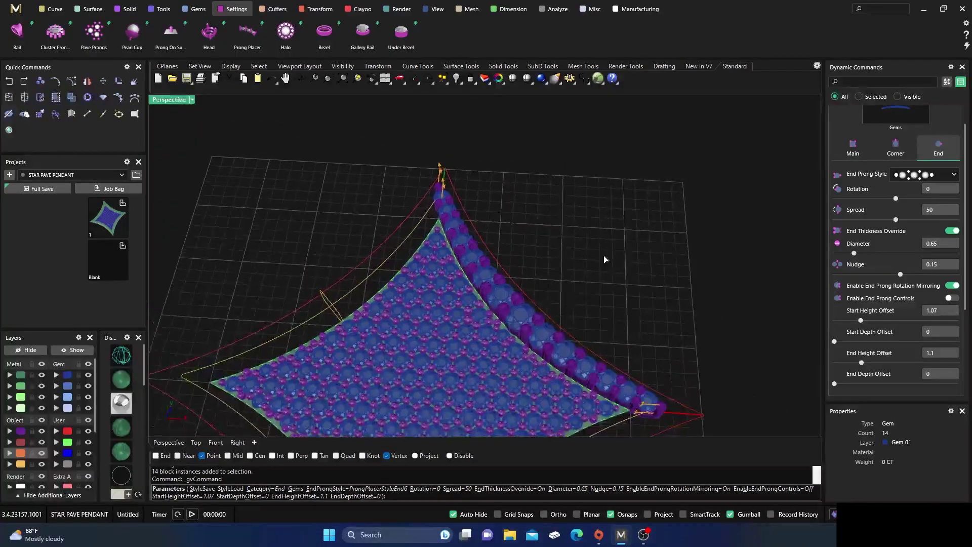
pyautogui.rightClick(515, 297)
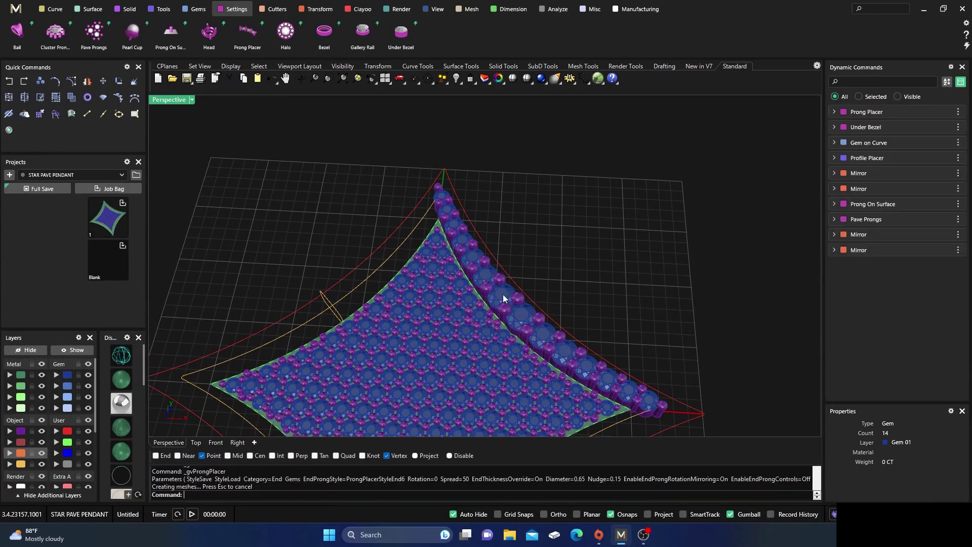
# Exclude the gem at each end of the border row from the selection and group the 12 remaining gems.
pyautogui.scroll(3, 500, 293)
pyautogui.scroll(-3, 500, 294)
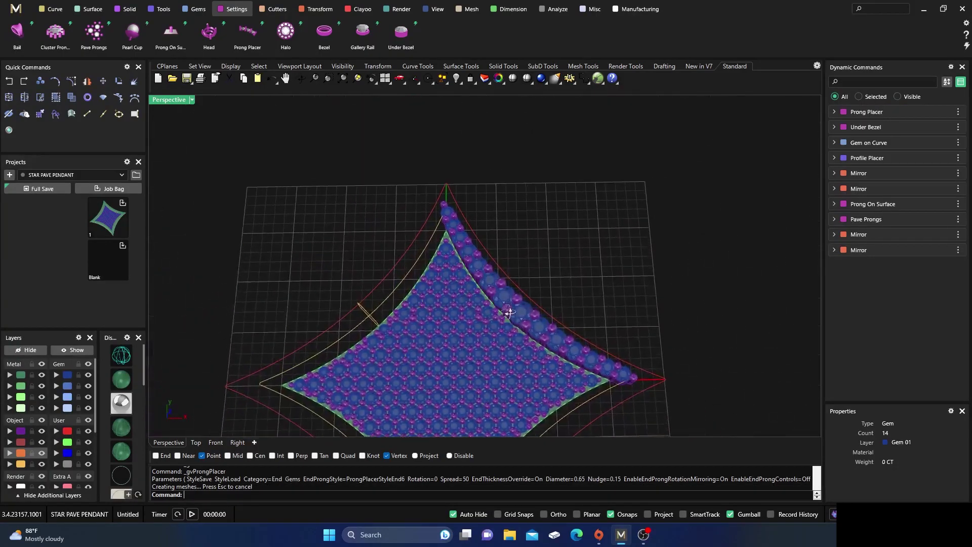
pyautogui.scroll(3, 629, 405)
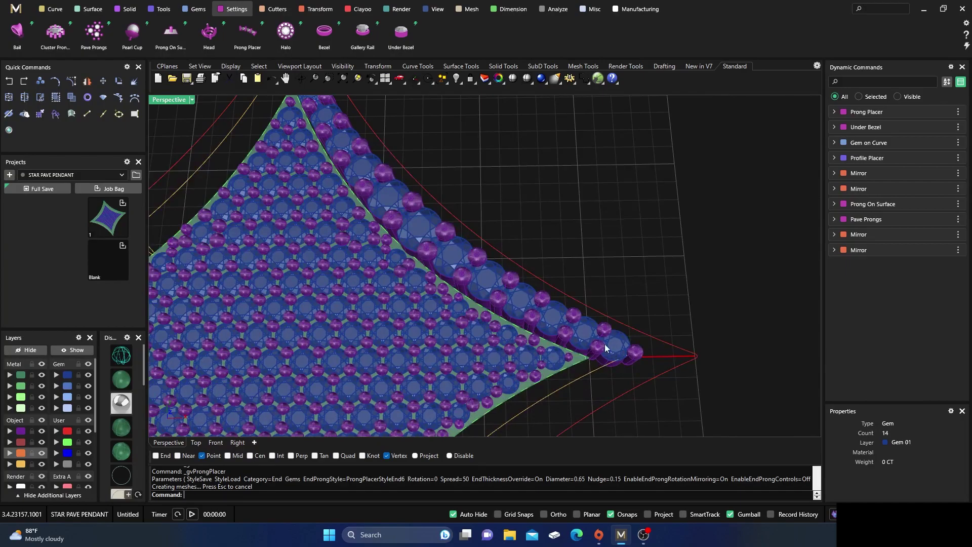
pyautogui.scroll(-3, 587, 318)
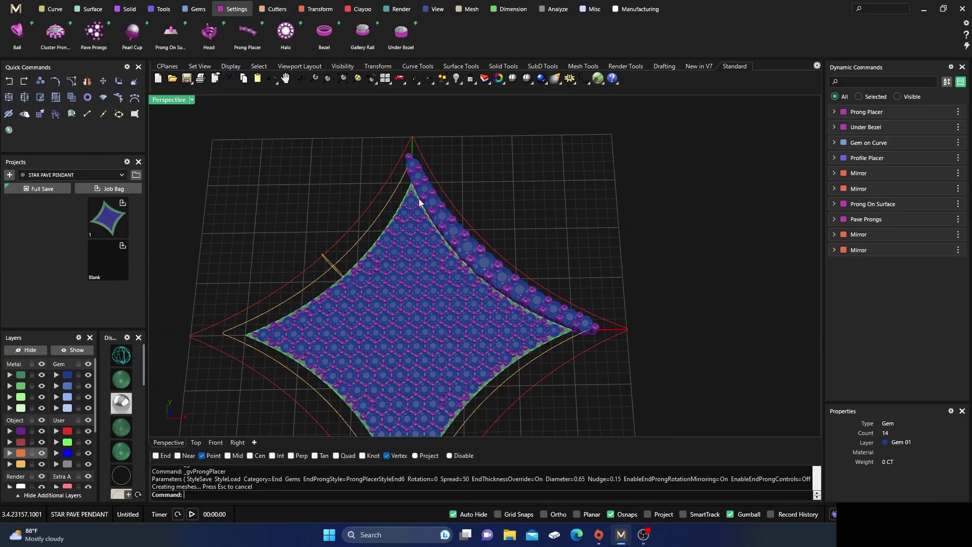
pyautogui.scroll(2, 408, 164)
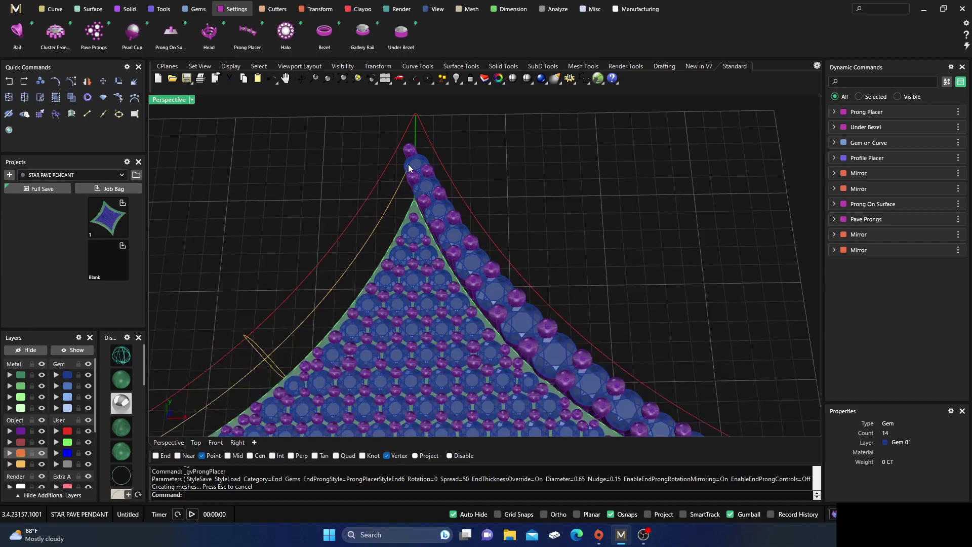
pyautogui.click(428, 188)
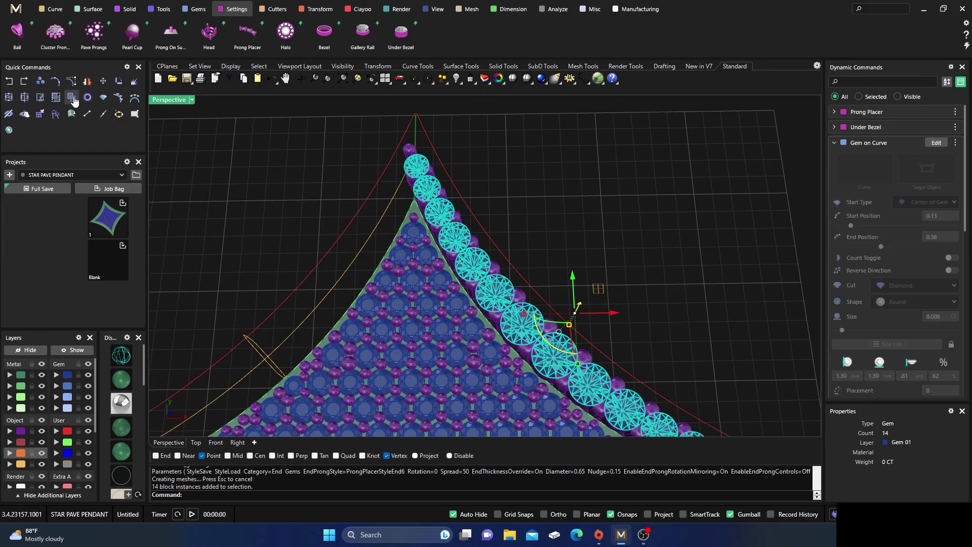
pyautogui.keyDown('ctrl'); pyautogui.click(418, 168); pyautogui.keyUp('ctrl')
pyautogui.scroll(-3, 369, 138)
pyautogui.scroll(3, 544, 289)
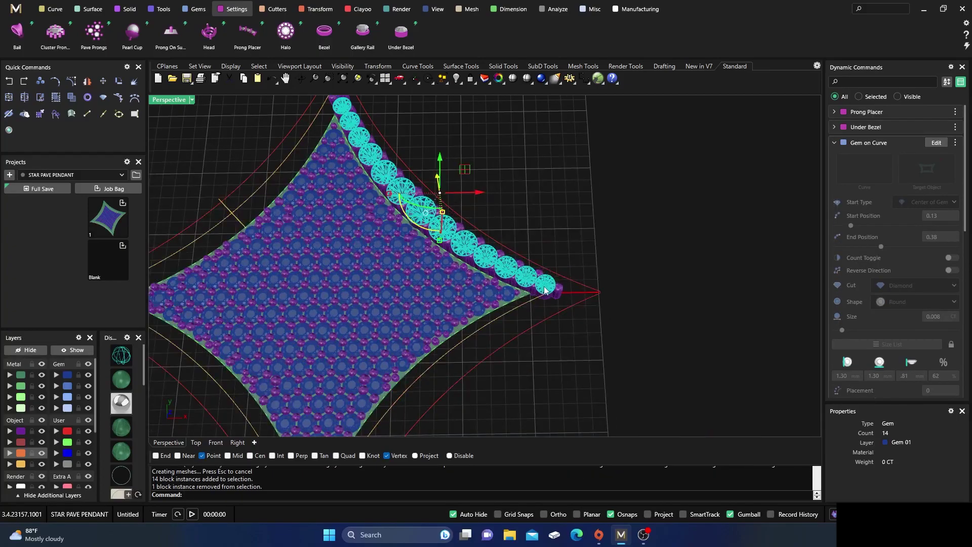
pyautogui.keyDown('ctrl'); pyautogui.click(544, 290); pyautogui.keyUp('ctrl')
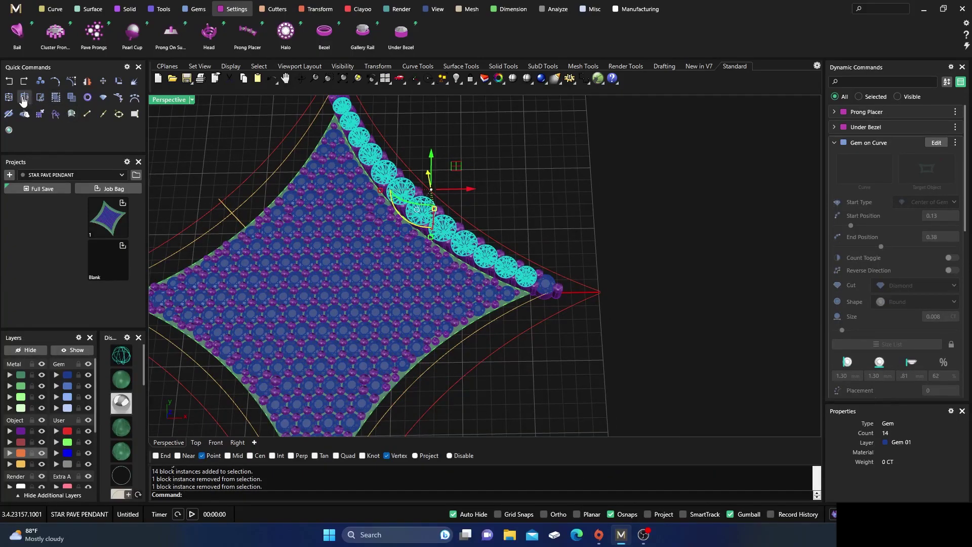
pyautogui.click(57, 98)
pyautogui.hotkey('ctrl', 'z')
pyautogui.click(411, 133)
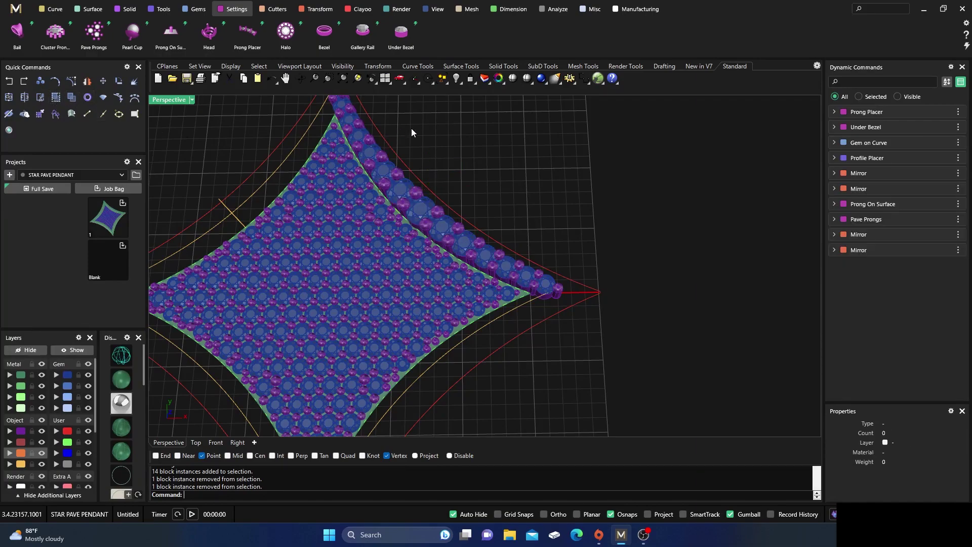
pyautogui.click(377, 157)
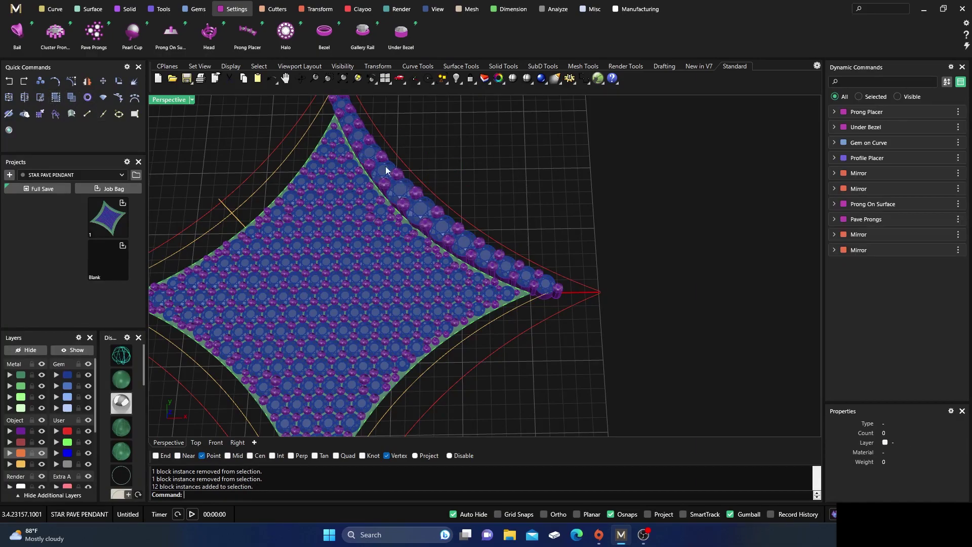
# Inspect the prongs and under bezels along the border row from the side, picking the bezel at the star's tip.
pyautogui.scroll(6, 384, 166)
pyautogui.moveTo(527, 184); pyautogui.dragTo(541, 198, button='right')
pyautogui.scroll(-6, 542, 199)
pyautogui.moveTo(511, 256); pyautogui.dragTo(351, 163, button='right')
pyautogui.scroll(4, 623, 225)
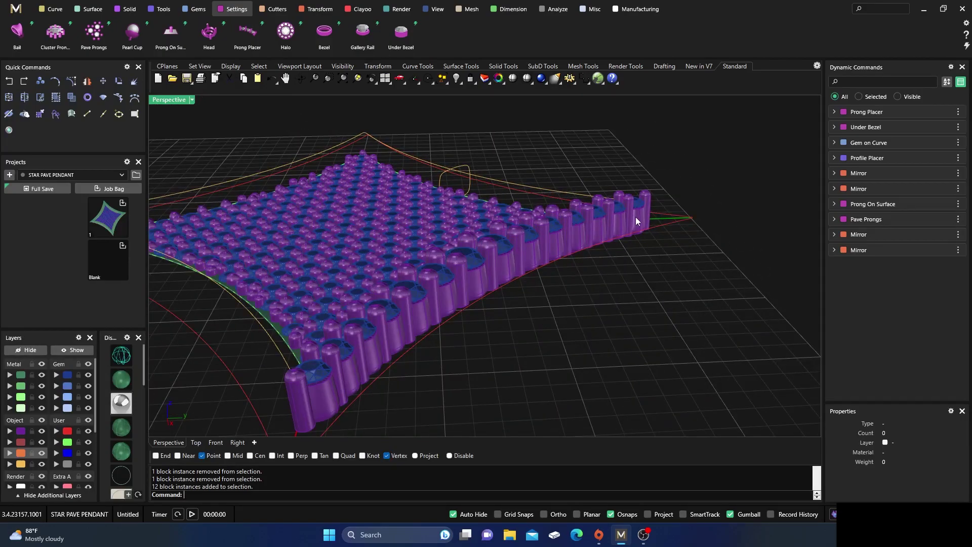
pyautogui.click(637, 218)
pyautogui.click(591, 305)
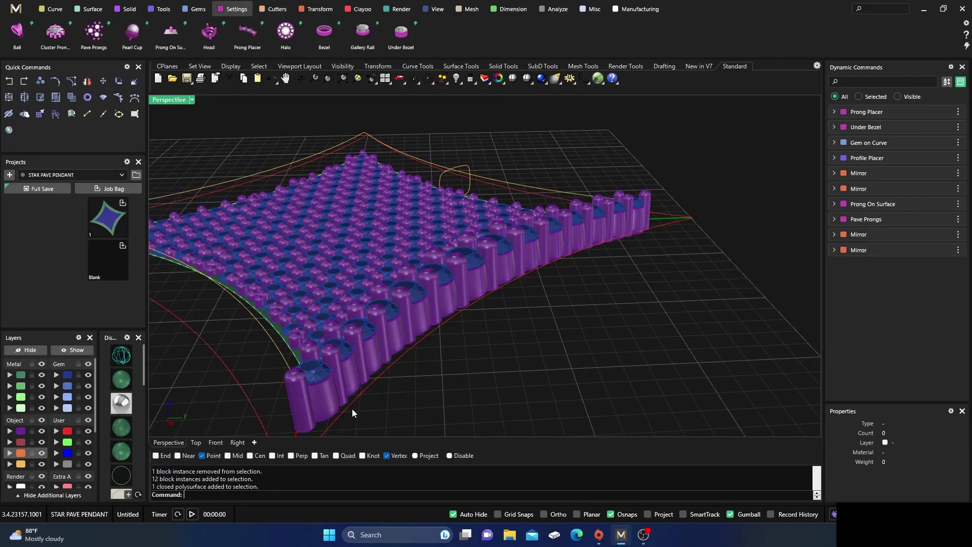
# Group the 12 under bezels along the border row, leaving out the bezel at each end.
pyautogui.click(350, 380)
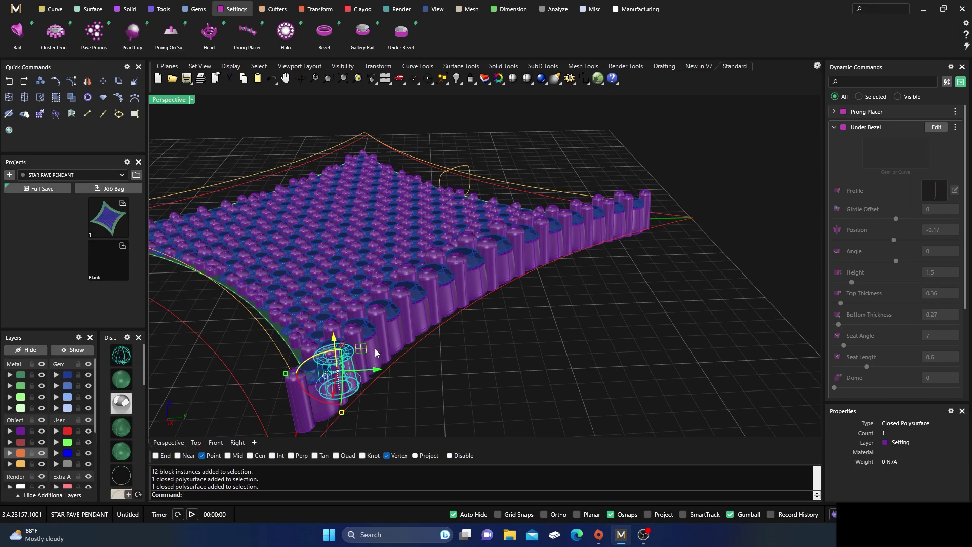
pyautogui.keyDown('shift'); pyautogui.click(373, 356); pyautogui.keyUp('shift')
pyautogui.keyDown('shift'); pyautogui.click(397, 332); pyautogui.keyUp('shift')
pyautogui.keyDown('shift'); pyautogui.click(418, 317); pyautogui.keyUp('shift')
pyautogui.keyDown('shift'); pyautogui.click(449, 301); pyautogui.keyUp('shift')
pyautogui.keyDown('shift'); pyautogui.click(476, 283); pyautogui.keyUp('shift')
pyautogui.keyDown('shift'); pyautogui.click(502, 270); pyautogui.keyUp('shift')
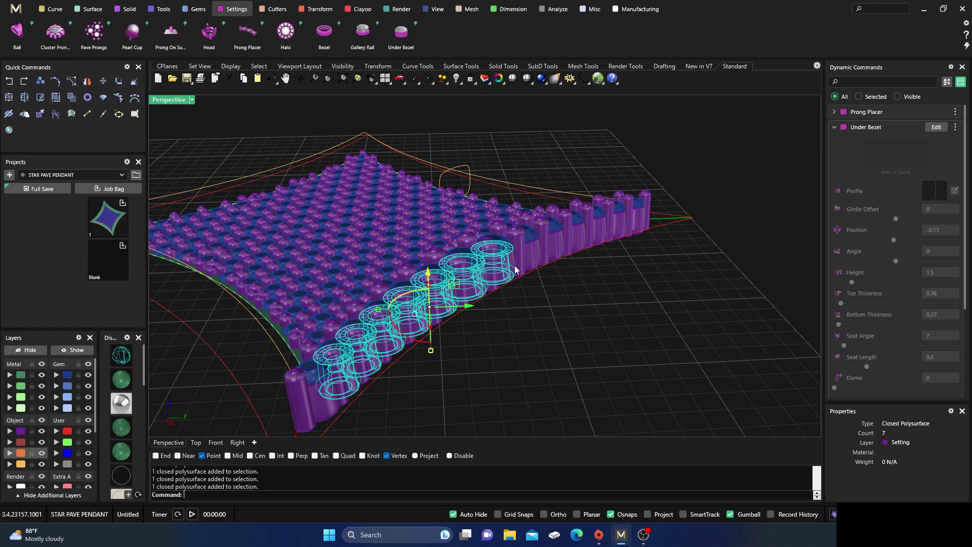
pyautogui.keyDown('shift'); pyautogui.click(536, 252); pyautogui.keyUp('shift')
pyautogui.keyDown('shift'); pyautogui.click(559, 247); pyautogui.keyUp('shift')
pyautogui.keyDown('shift'); pyautogui.click(583, 241); pyautogui.keyUp('shift')
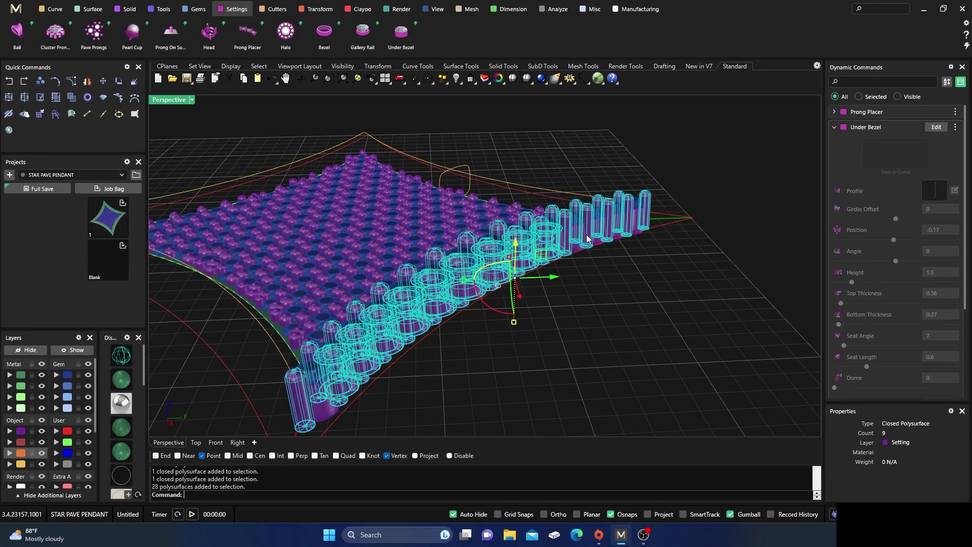
pyautogui.keyDown('ctrl'); pyautogui.click(590, 242); pyautogui.keyUp('ctrl')
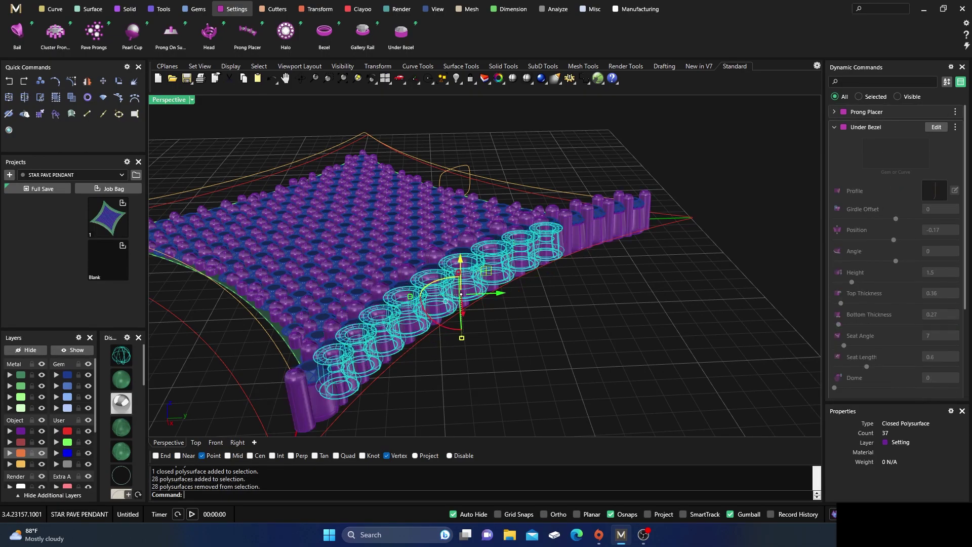
pyautogui.keyDown('shift'); pyautogui.click(578, 238); pyautogui.keyUp('shift')
pyautogui.keyDown('shift'); pyautogui.click(601, 232); pyautogui.keyUp('shift')
pyautogui.keyDown('shift'); pyautogui.click(616, 221); pyautogui.keyUp('shift')
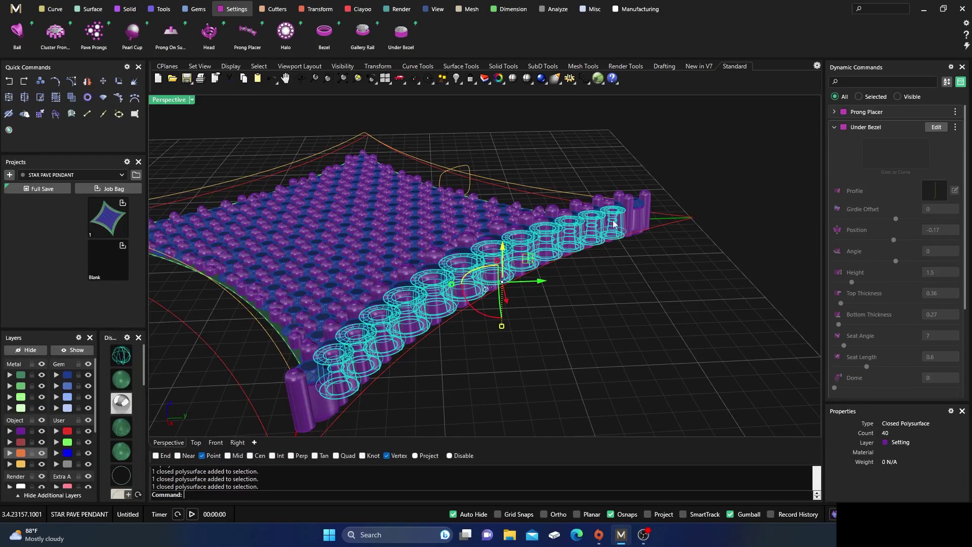
pyautogui.moveTo(501, 358); pyautogui.dragTo(447, 340, button='right')
pyautogui.click(55, 98)
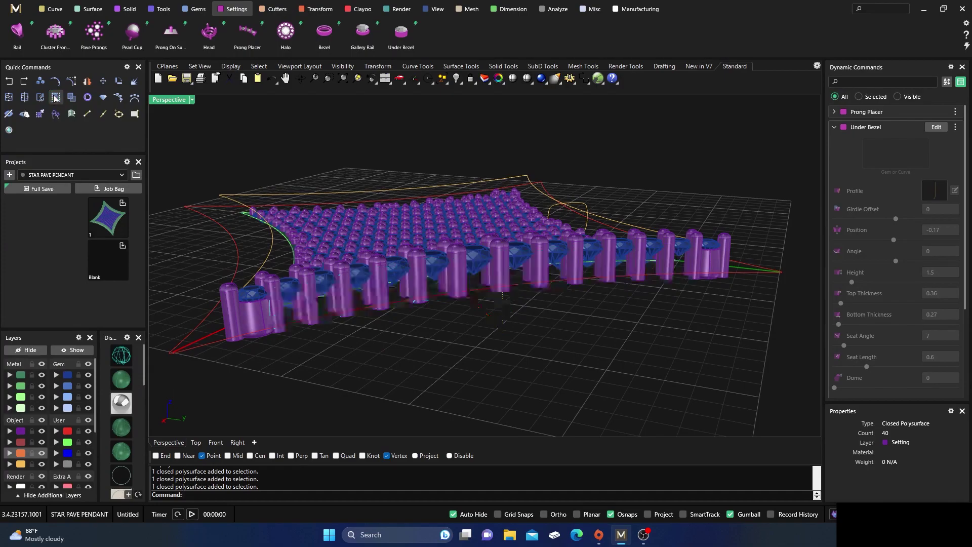
pyautogui.click(247, 366)
# Ungroup the border row's prongs, exclude the two outermost prongs at each end, and group the 24 remaining prongs.
pyautogui.click(275, 286)
pyautogui.moveTo(321, 336); pyautogui.dragTo(366, 270, button='right')
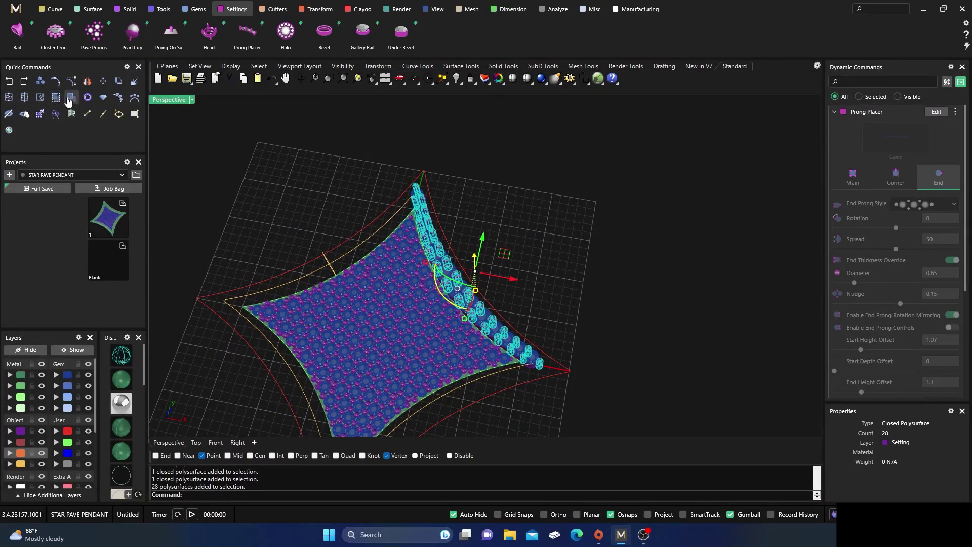
pyautogui.scroll(4, 384, 195)
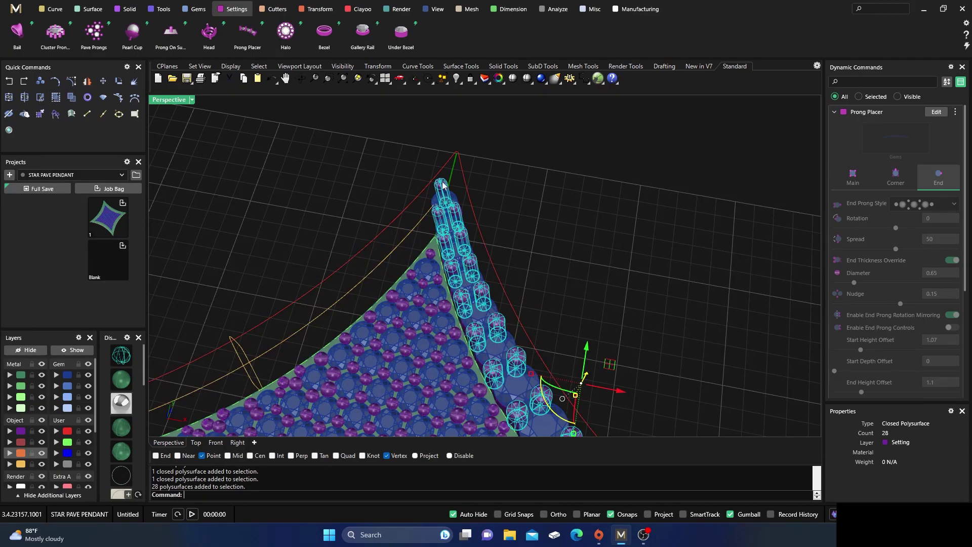
pyautogui.keyDown('ctrl'); pyautogui.click(443, 188); pyautogui.keyUp('ctrl')
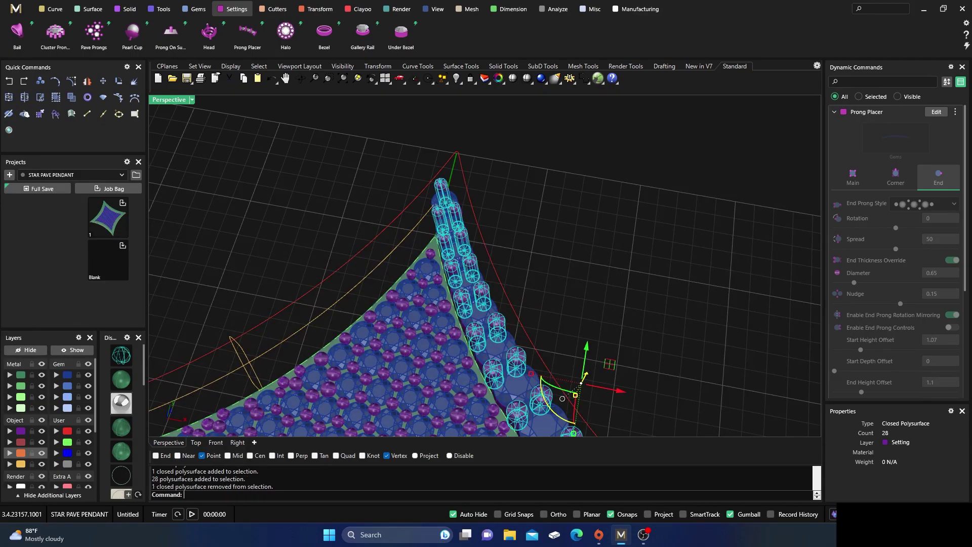
pyautogui.keyDown('ctrl'); pyautogui.click(439, 212); pyautogui.keyUp('ctrl')
pyautogui.scroll(-5, 429, 173)
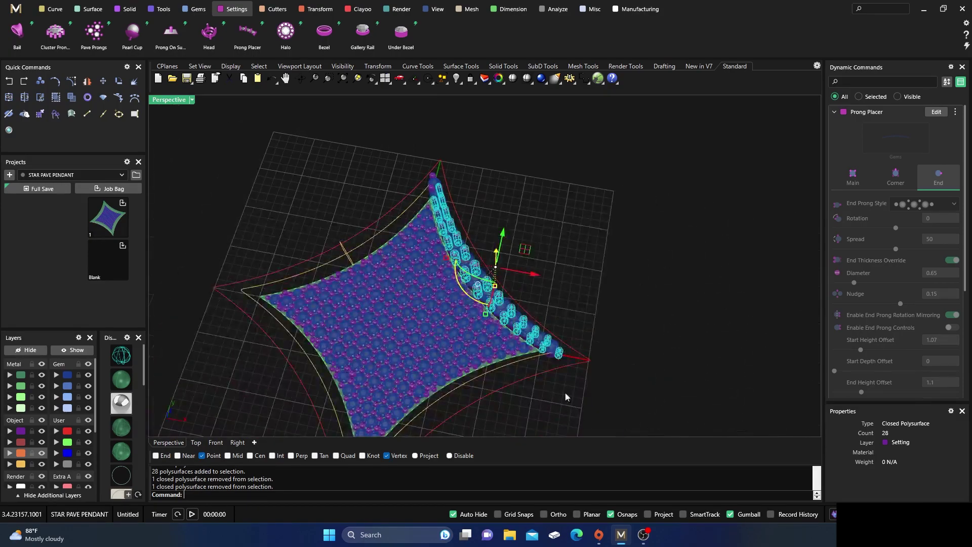
pyautogui.scroll(5, 568, 398)
pyautogui.keyDown('ctrl'); pyautogui.click(541, 337); pyautogui.keyUp('ctrl')
pyautogui.keyDown('ctrl'); pyautogui.click(504, 313); pyautogui.keyUp('ctrl')
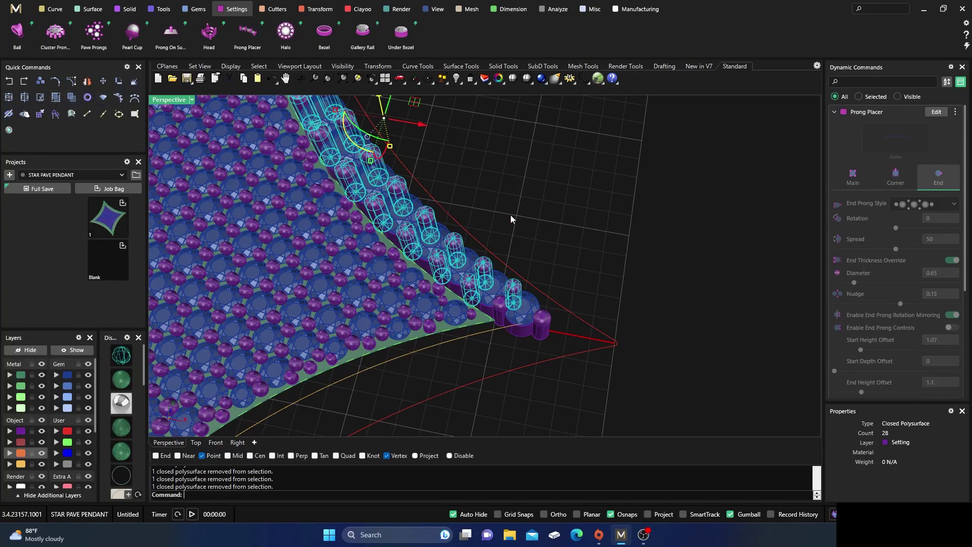
pyautogui.click(566, 260)
# Mirror the grouped border gems, prongs and under bezels across X and Y with Multi enabled.
pyautogui.scroll(-9, 562, 283)
pyautogui.moveTo(561, 292); pyautogui.dragTo(516, 292, button='right')
pyautogui.scroll(5, 516, 292)
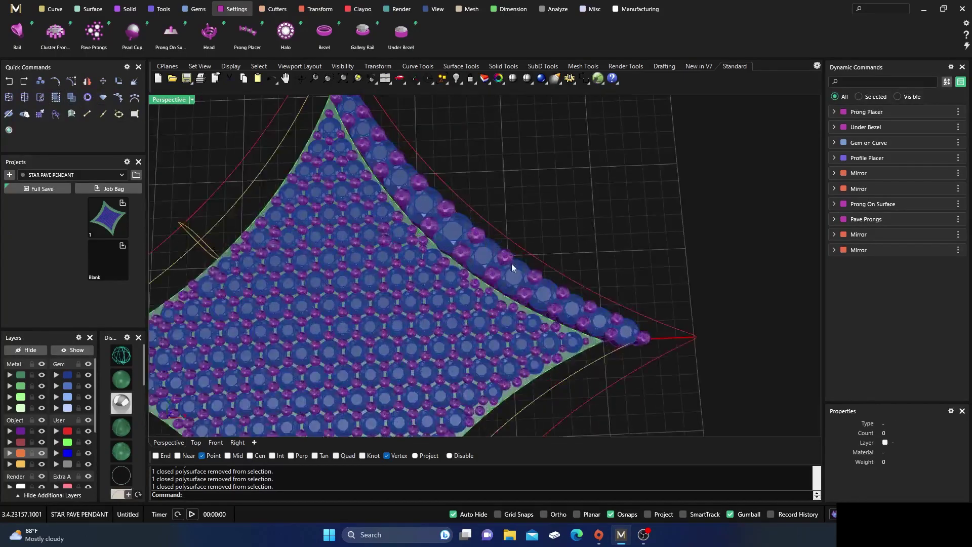
pyautogui.click(523, 274)
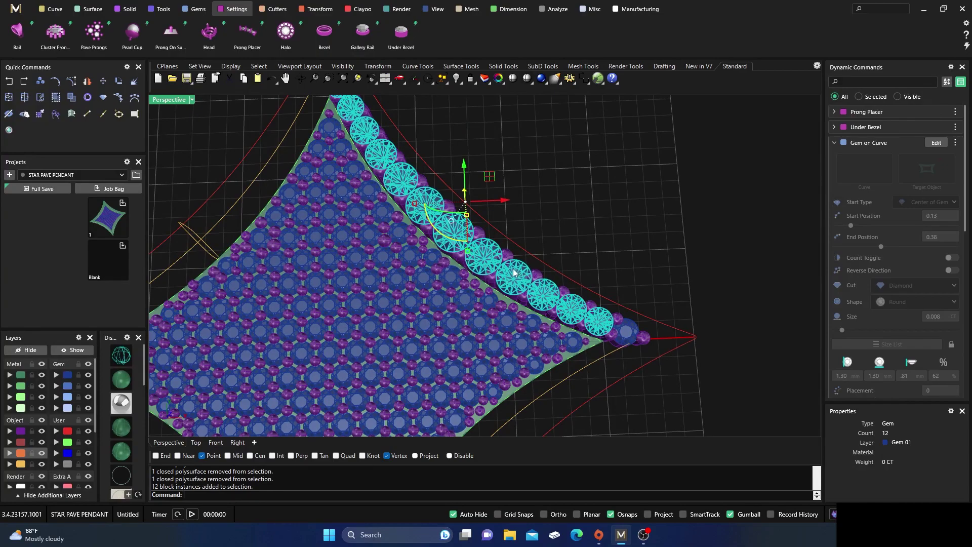
pyautogui.keyDown('shift'); pyautogui.click(506, 256); pyautogui.keyUp('shift')
pyautogui.keyDown('shift'); pyautogui.click(504, 265); pyautogui.keyUp('shift')
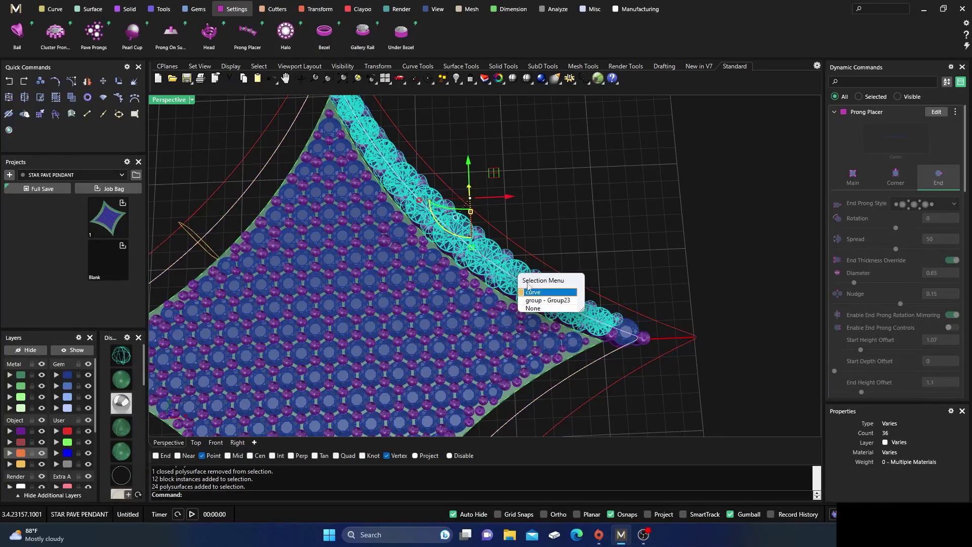
pyautogui.click(540, 301)
pyautogui.scroll(-4, 529, 266)
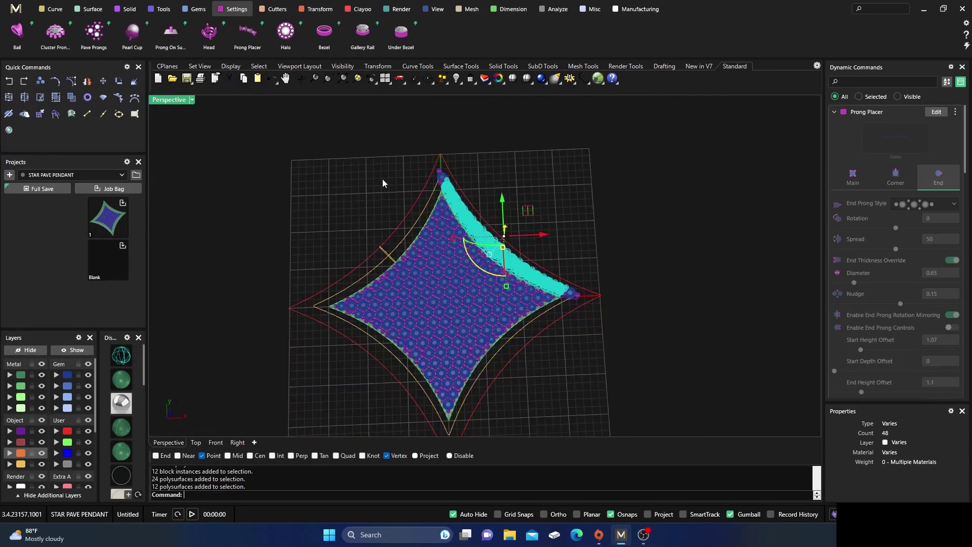
pyautogui.click(314, 10)
pyautogui.click(165, 37)
pyautogui.click(954, 170)
pyautogui.click(955, 207)
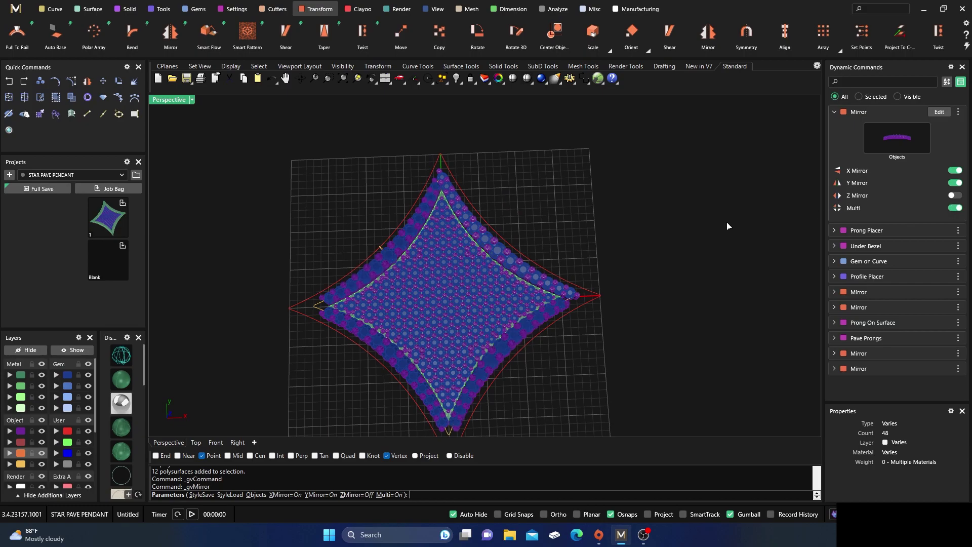
pyautogui.scroll(4, 562, 284)
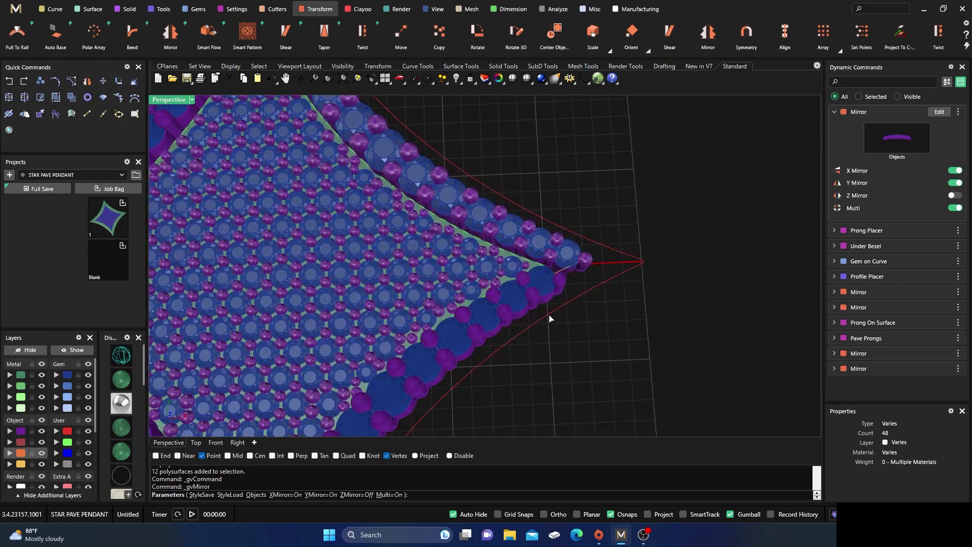
pyautogui.rightClick(547, 332)
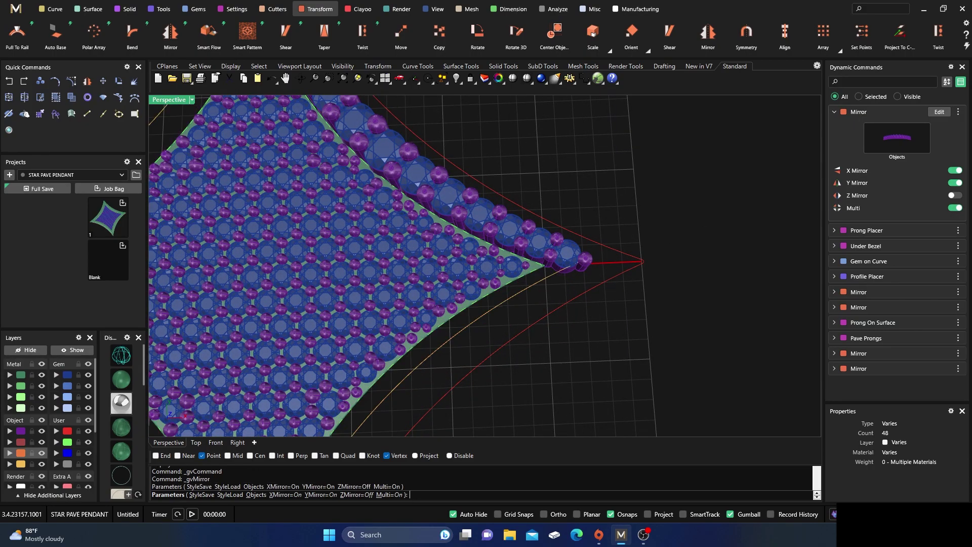
# Examine how the mirrored border rows meet at each of the star's tips, especially around the end gem at the upper tip.
pyautogui.scroll(-2, 548, 326)
pyautogui.scroll(-2, 550, 328)
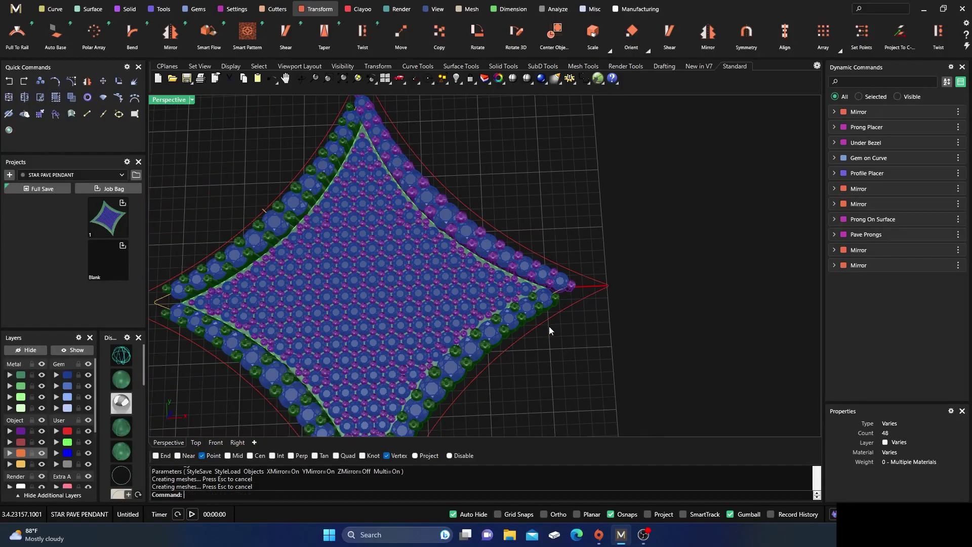
pyautogui.scroll(-2, 525, 292)
pyautogui.scroll(8, 296, 274)
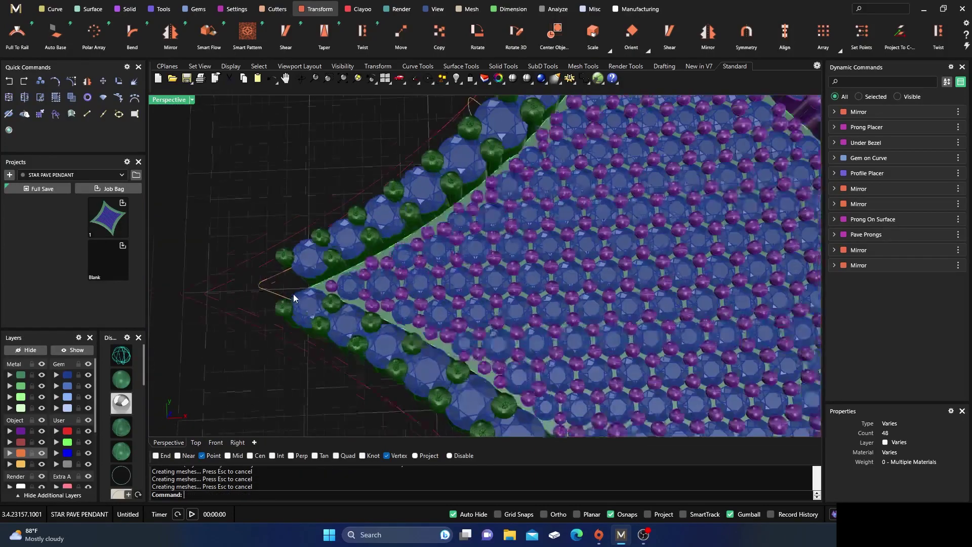
pyautogui.scroll(-10, 297, 274)
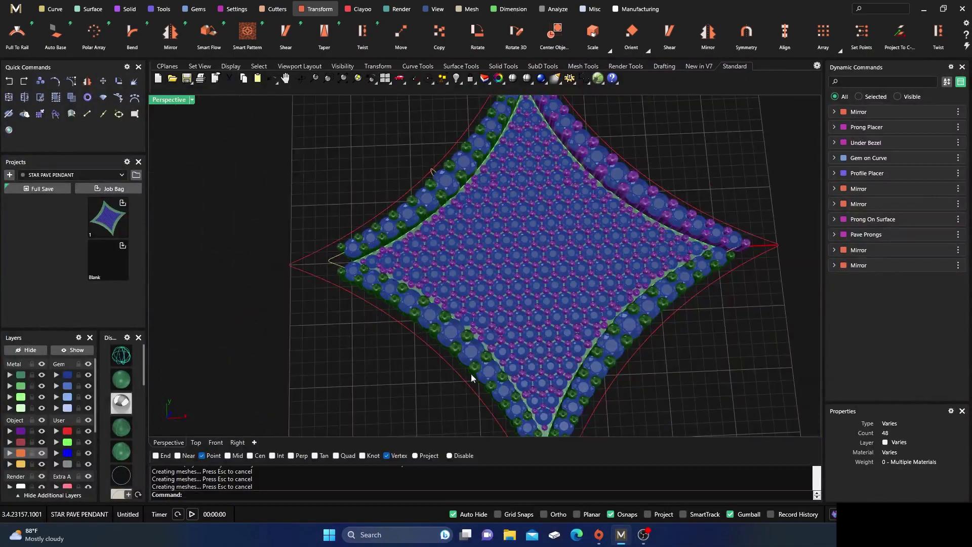
pyautogui.scroll(5, 511, 349)
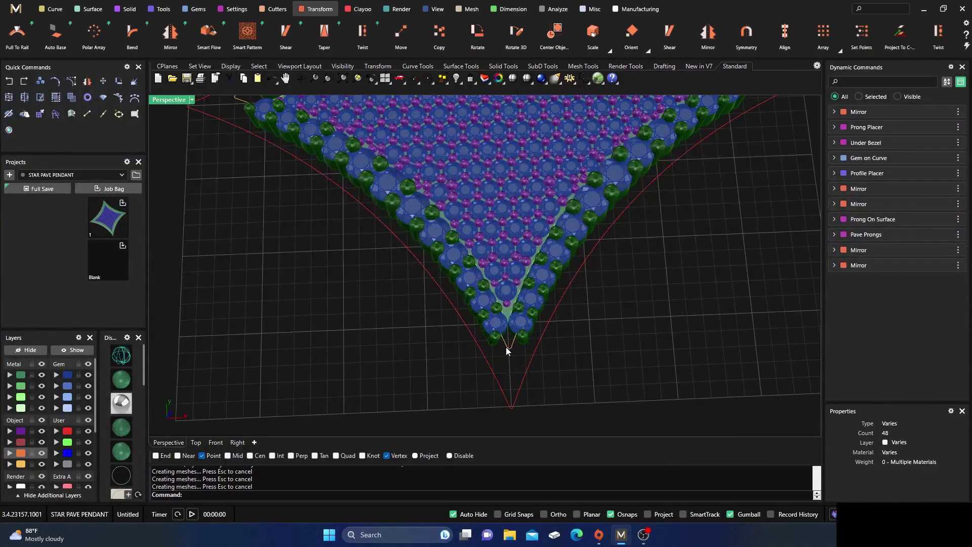
pyautogui.scroll(-7, 506, 347)
pyautogui.scroll(8, 495, 233)
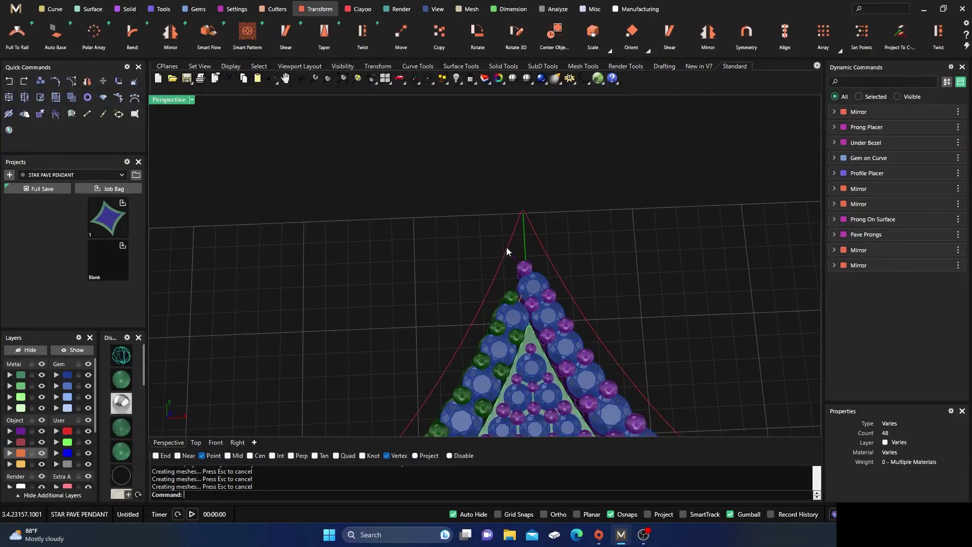
pyautogui.scroll(2, 524, 294)
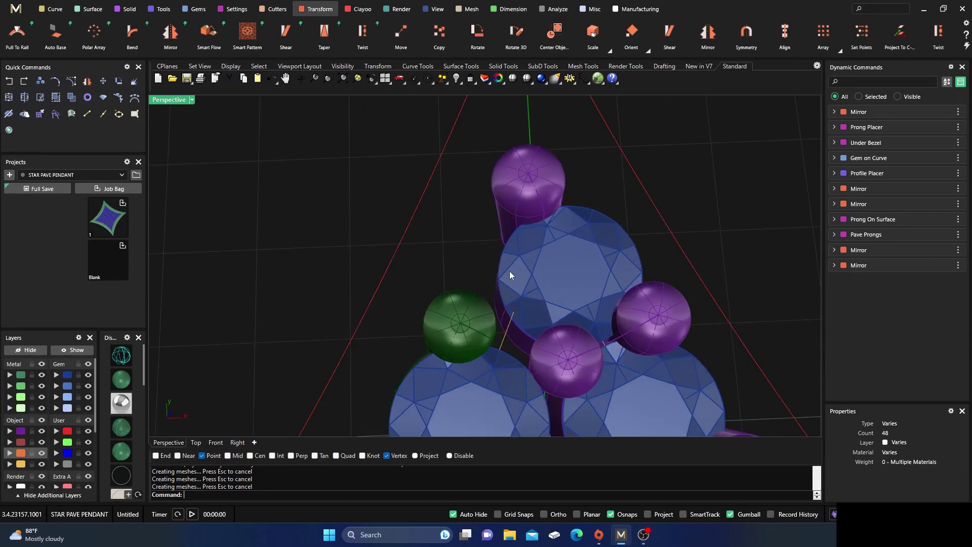
pyautogui.scroll(-10, 509, 271)
pyautogui.scroll(2, 448, 223)
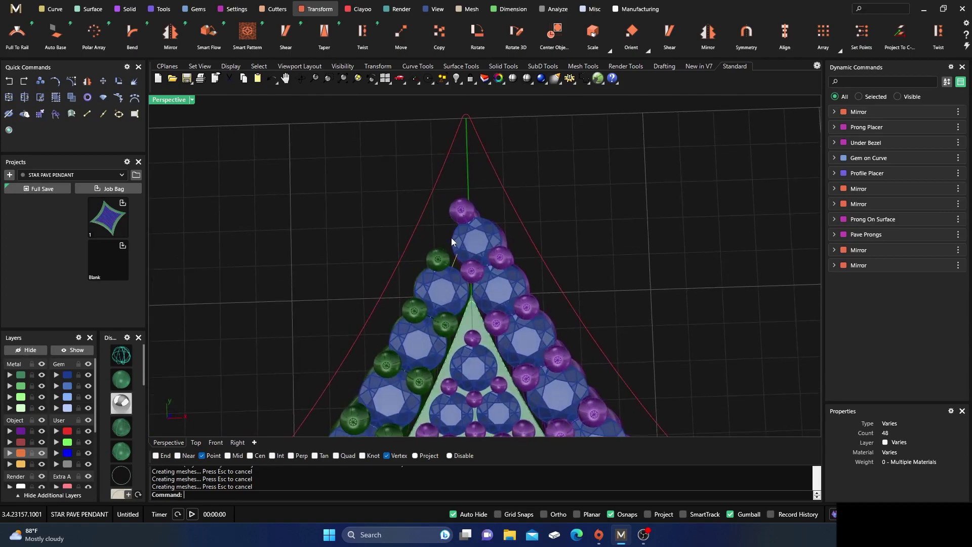
pyautogui.scroll(3, 453, 241)
pyautogui.moveTo(476, 229); pyautogui.dragTo(457, 197, button='right')
# In the top view, shift the upper tip's end gem, under bezel and outermost prong together onto the star's vertical centre line.
pyautogui.click(545, 218)
pyautogui.moveTo(548, 219); pyautogui.dragTo(624, 312, button='right')
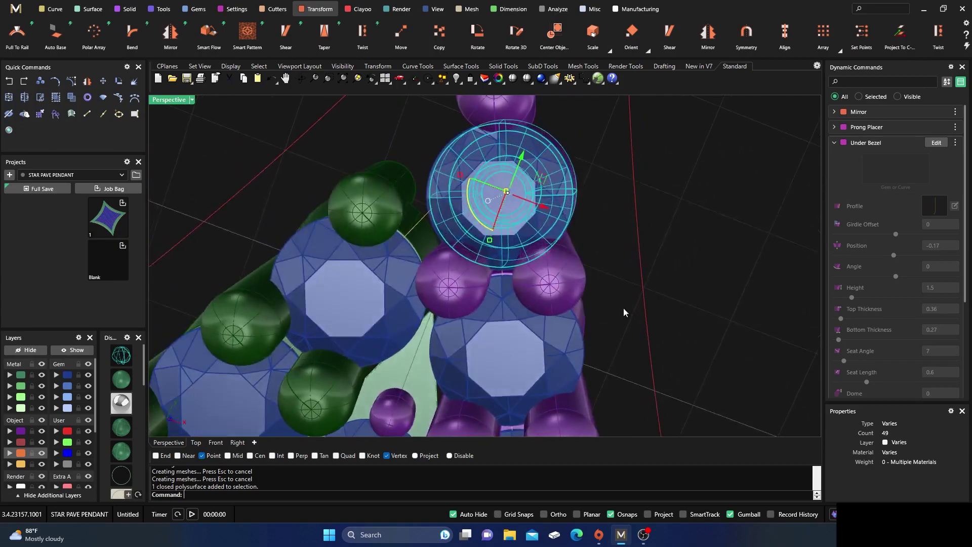
pyautogui.doubleClick(176, 106)
pyautogui.doubleClick(163, 104)
pyautogui.scroll(5, 478, 155)
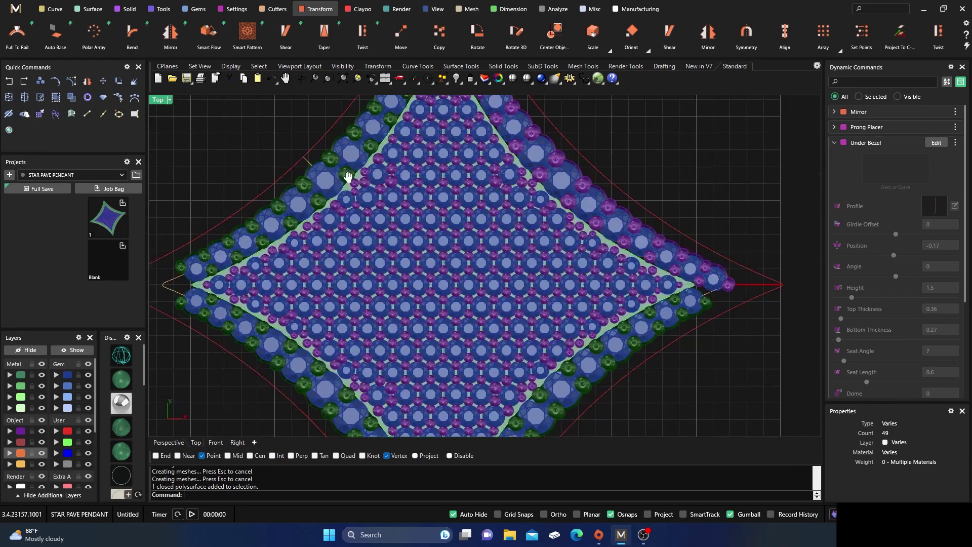
pyautogui.scroll(4, 477, 154)
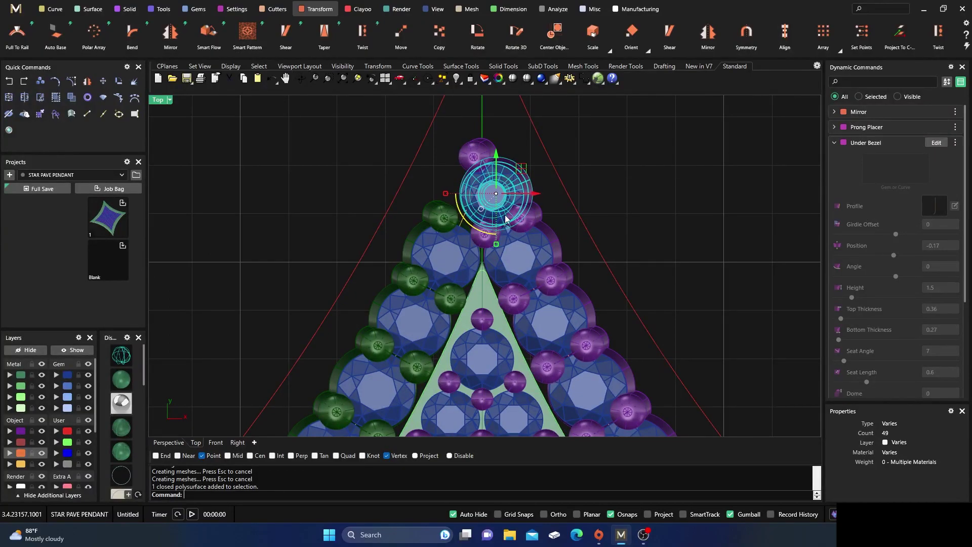
pyautogui.keyDown('shift'); pyautogui.click(484, 187); pyautogui.keyUp('shift')
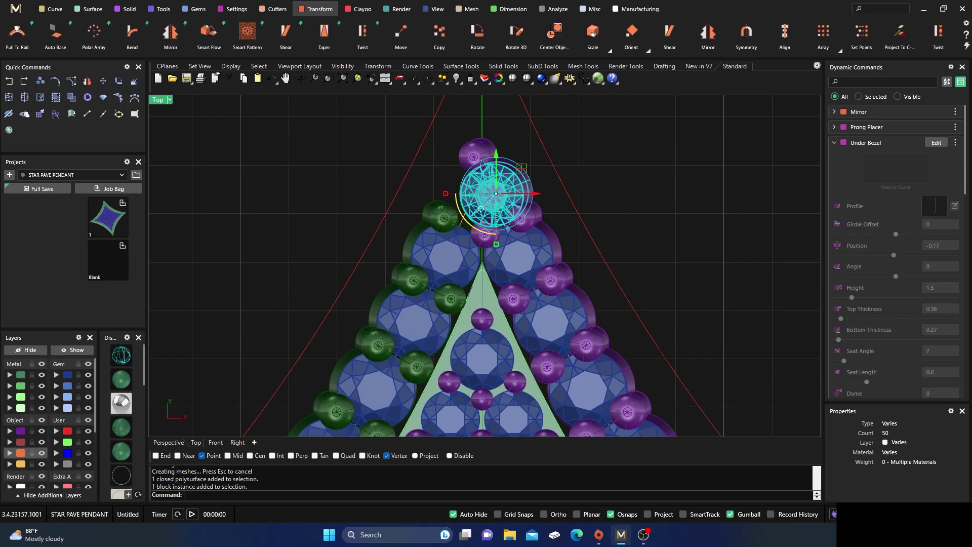
pyautogui.keyDown('shift'); pyautogui.click(471, 160); pyautogui.keyUp('shift')
pyautogui.moveTo(526, 185); pyautogui.dragTo(523, 187)
pyautogui.moveTo(481, 147); pyautogui.dragTo(481, 150)
pyautogui.press('Escape')
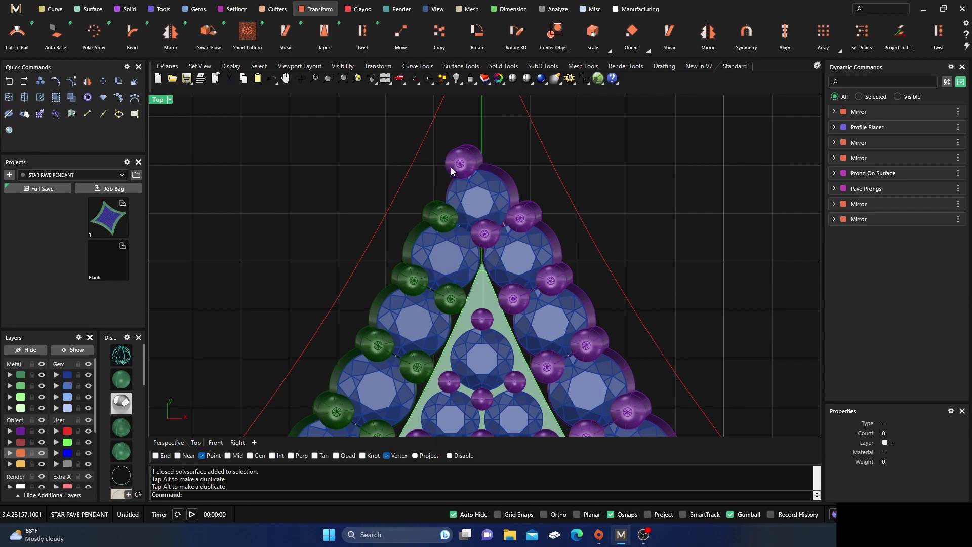
# Rotate the upper tip's outermost prong around the end gem's centre to bring it over the star's vertical centre line.
pyautogui.click(464, 163)
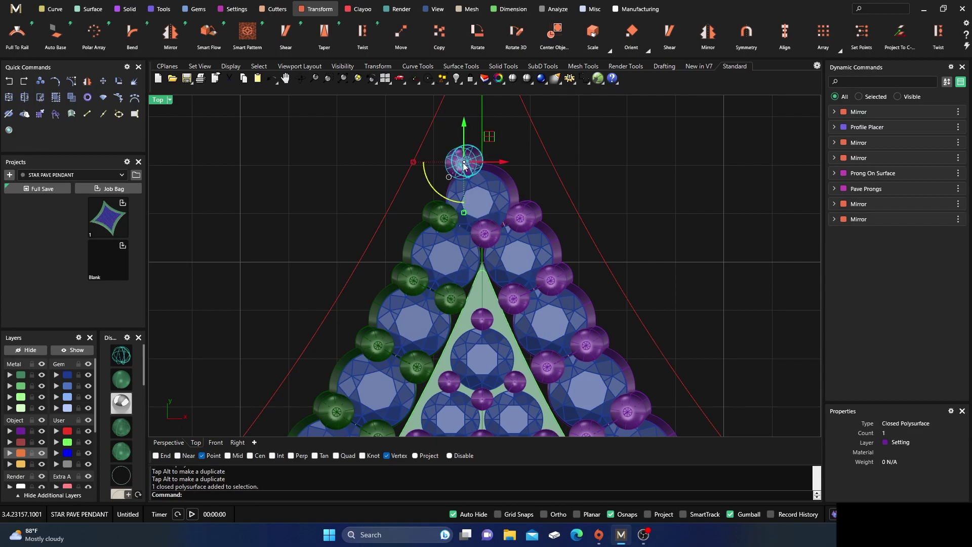
pyautogui.click(121, 357)
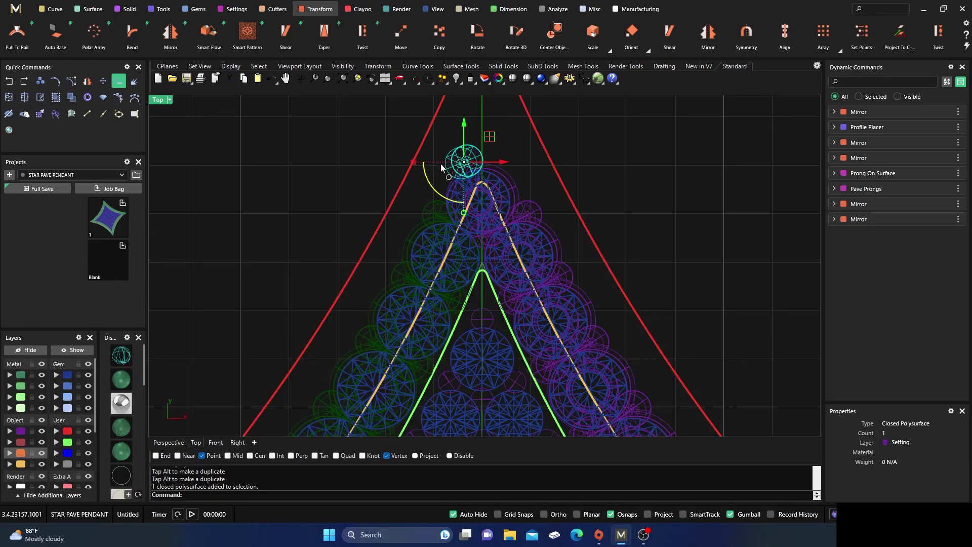
pyautogui.scroll(5, 470, 158)
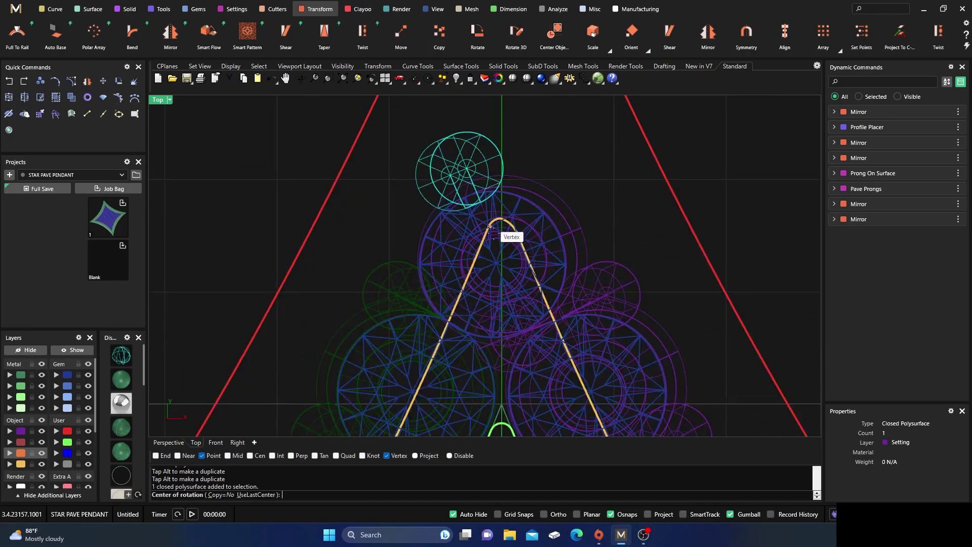
pyautogui.click(496, 262)
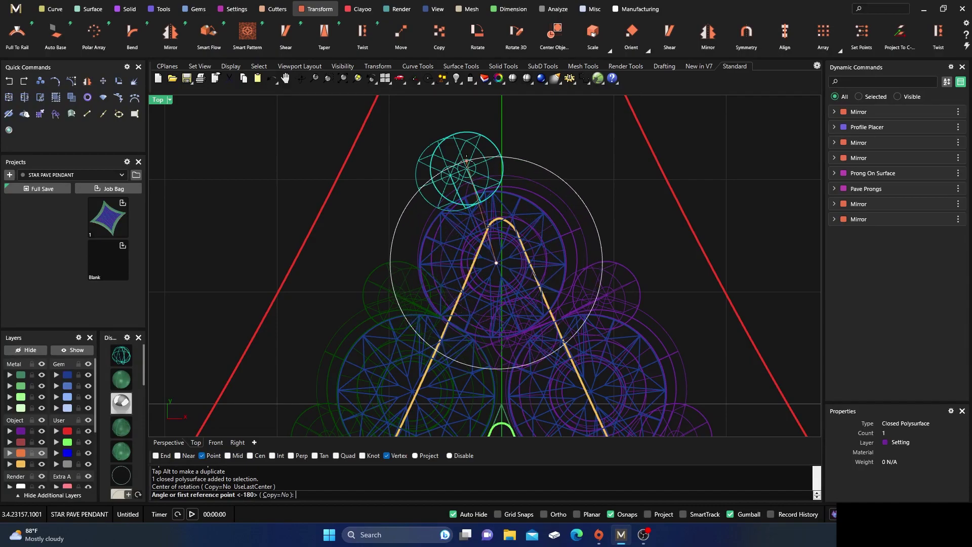
pyautogui.click(467, 168)
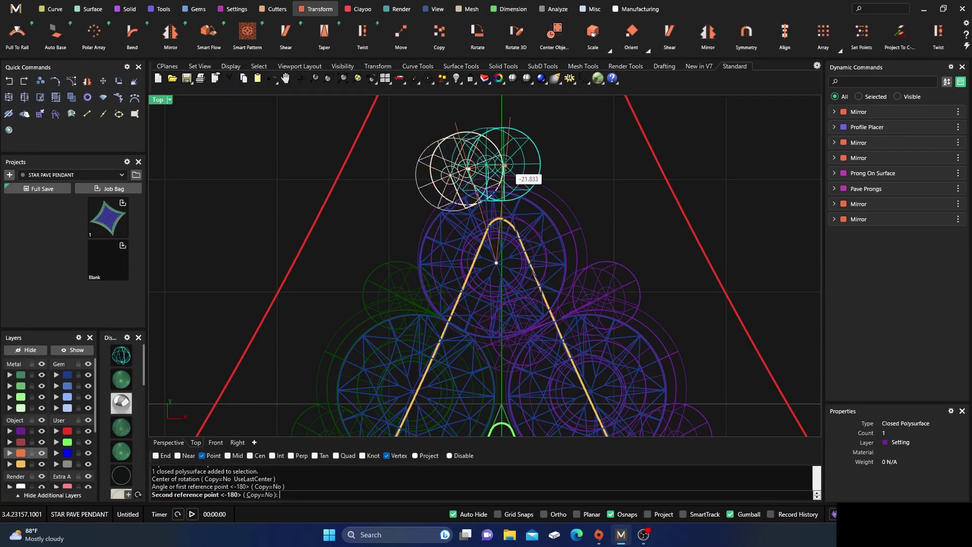
pyautogui.click(506, 164)
pyautogui.press('Escape')
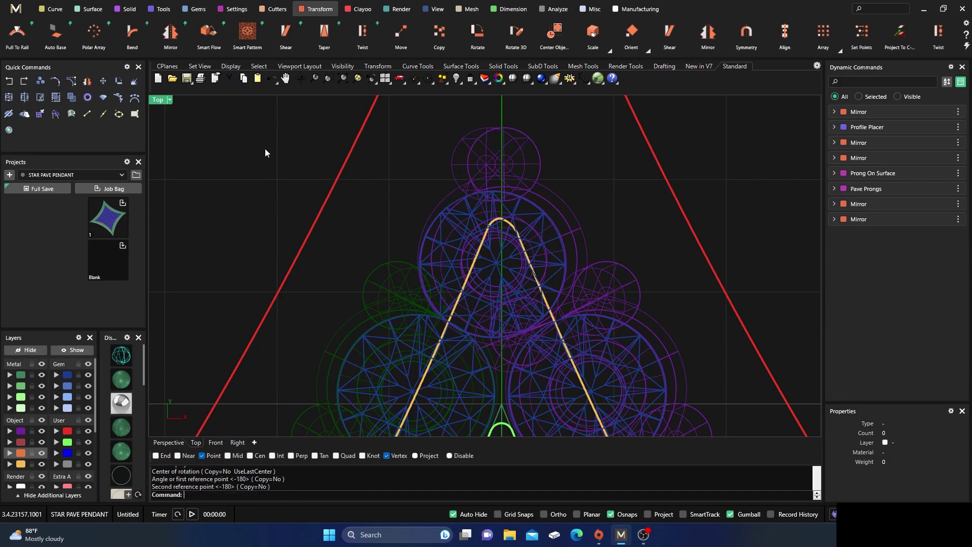
# In the perspective view, rotate the upper tip's outermost prong to correct its sideways tilt so it stands upright.
pyautogui.doubleClick(159, 101)
pyautogui.doubleClick(508, 101)
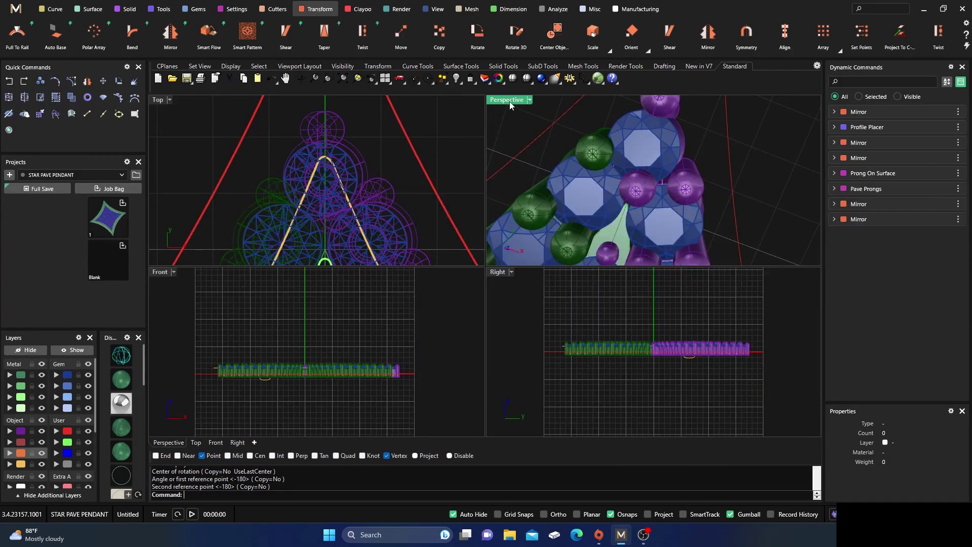
pyautogui.moveTo(527, 185); pyautogui.dragTo(515, 293, button='right')
pyautogui.scroll(5, 463, 256)
pyautogui.moveTo(463, 256)
pyautogui.mouseDown(button='right')
pyautogui.moveTo(341, 191)
pyautogui.moveTo(473, 262)
pyautogui.moveTo(457, 248)
pyautogui.mouseUp(button='right')
pyautogui.scroll(3, 457, 248)
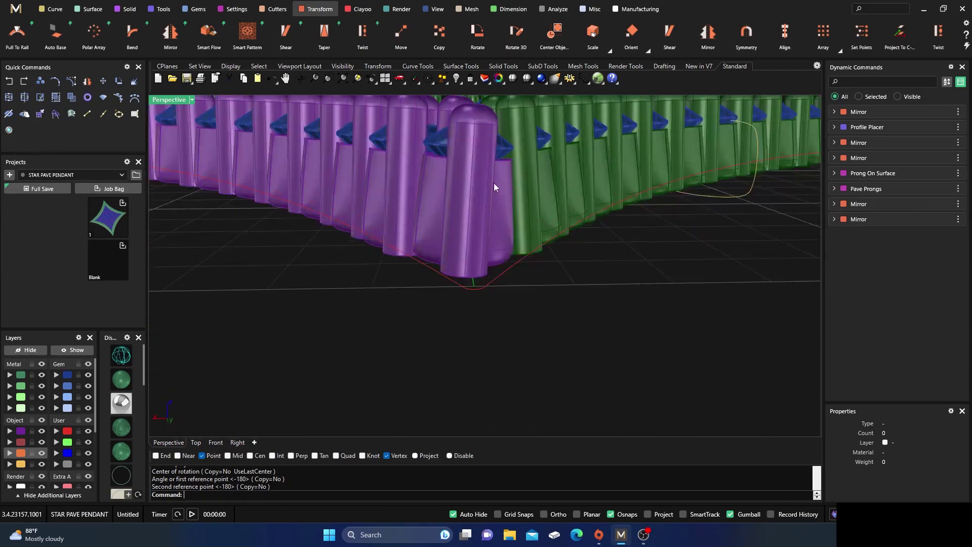
pyautogui.click(466, 255)
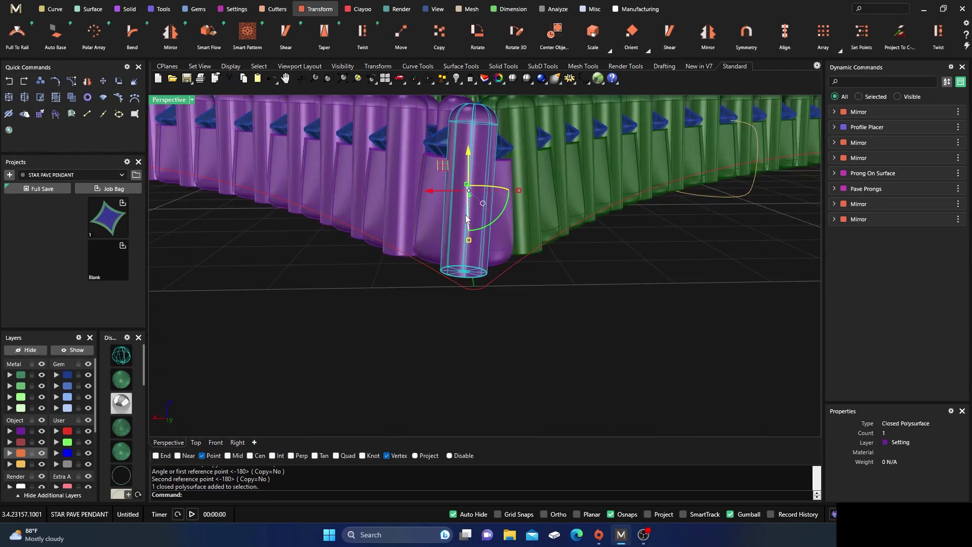
pyautogui.moveTo(496, 220); pyautogui.dragTo(500, 222)
pyautogui.click(412, 316)
# In the top view, shift the straightened outermost prong sideways onto the star's vertical centre line.
pyautogui.moveTo(412, 317); pyautogui.dragTo(571, 338, button='right')
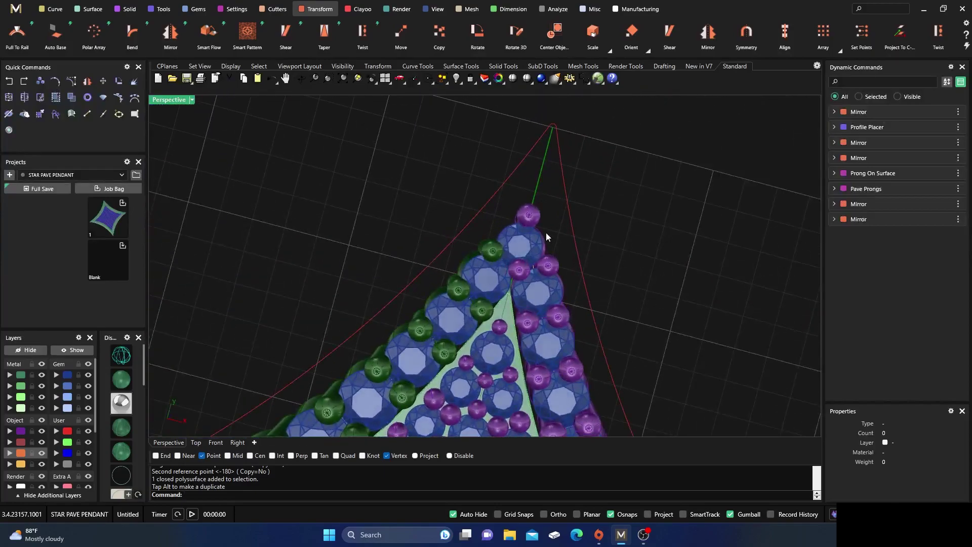
pyautogui.scroll(3, 520, 243)
pyautogui.click(516, 206)
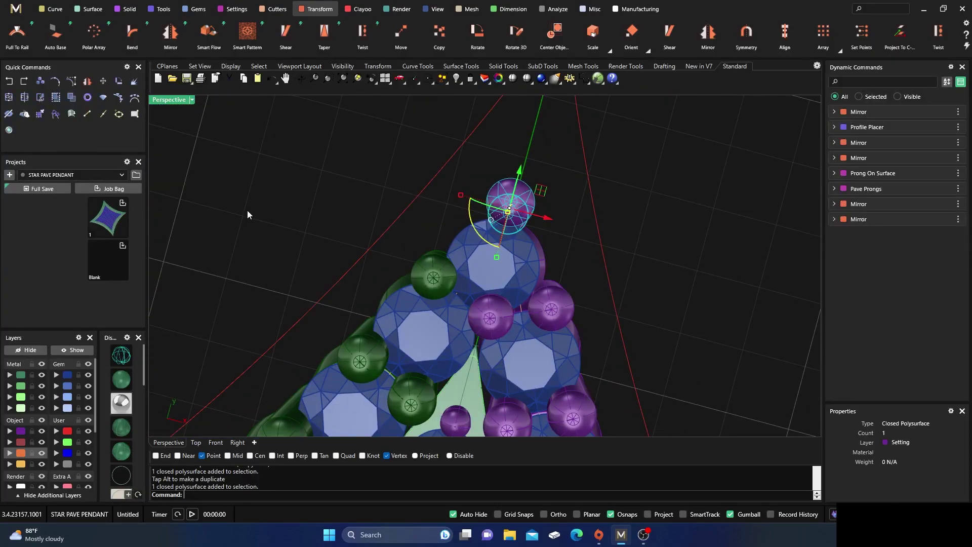
pyautogui.click(197, 443)
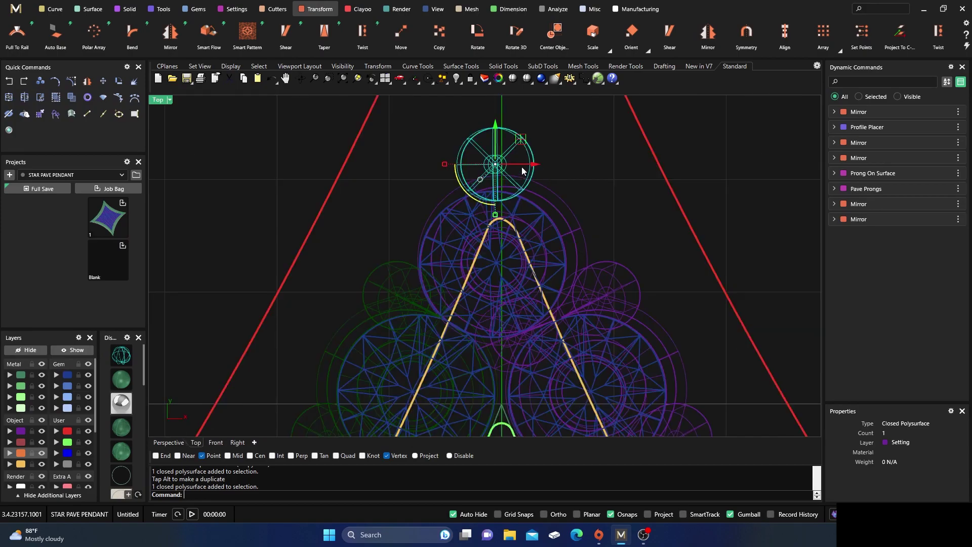
pyautogui.moveTo(534, 170); pyautogui.dragTo(567, 182)
pyautogui.press('Escape')
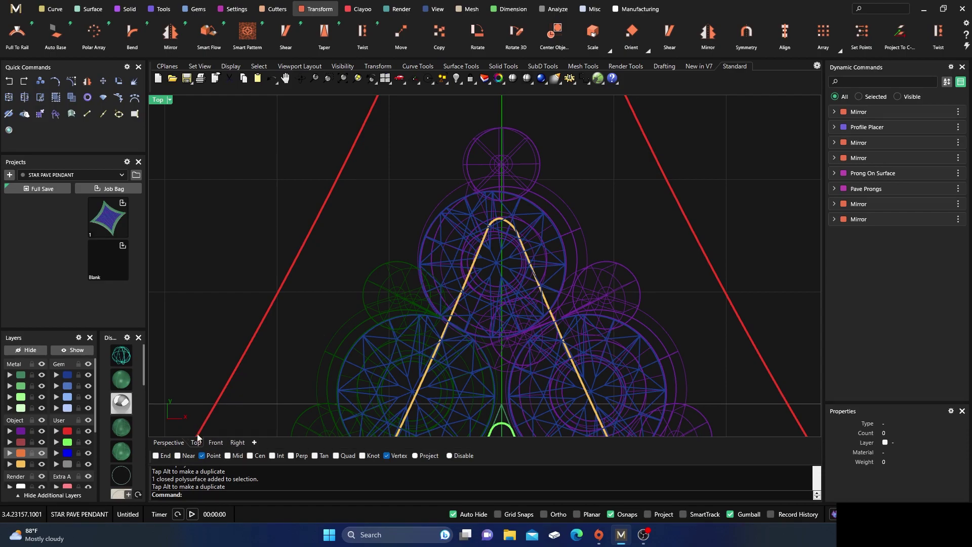
# In the perspective view, rotate the under bezel below the upper tip's end gem slightly to straighten its sideways tilt.
pyautogui.click(164, 445)
pyautogui.moveTo(518, 291); pyautogui.dragTo(443, 229, button='right')
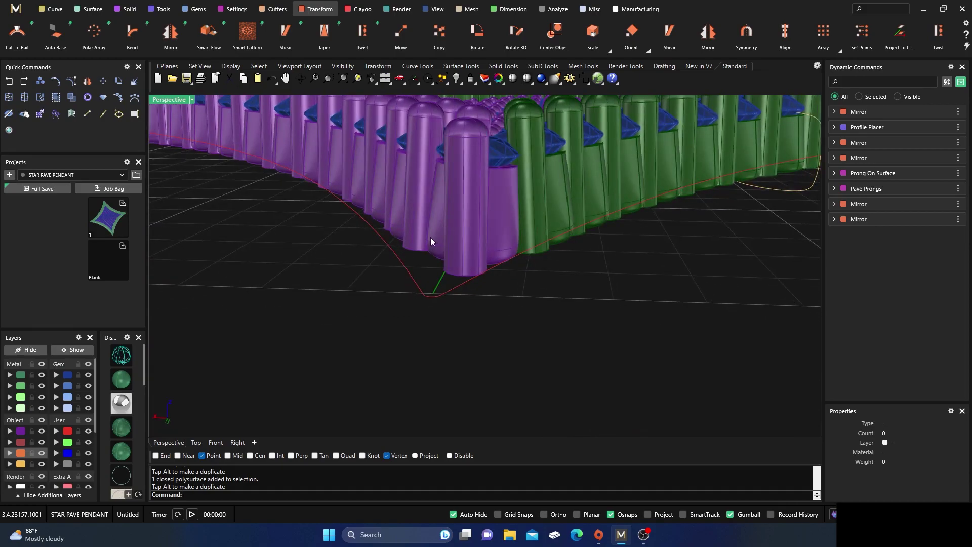
pyautogui.click(430, 238)
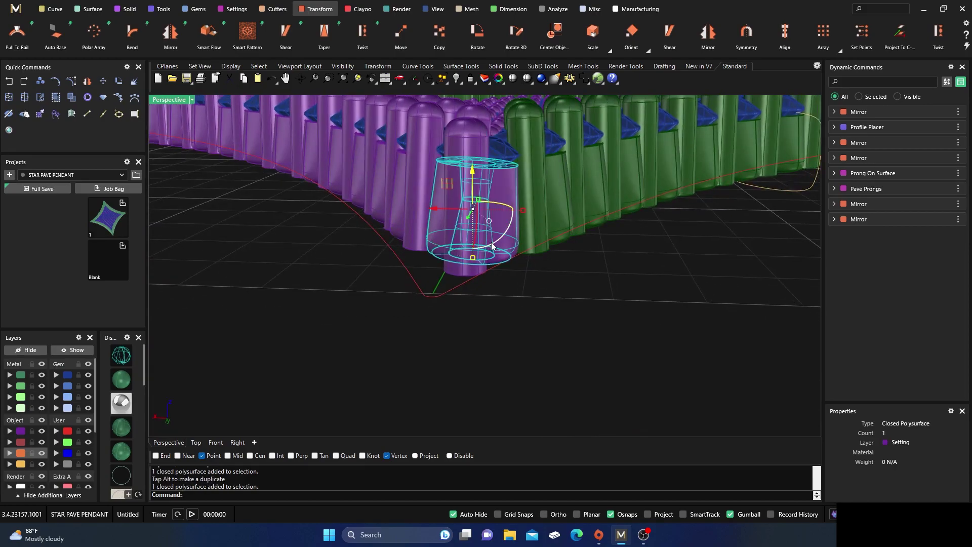
pyautogui.moveTo(487, 245); pyautogui.dragTo(496, 247)
pyautogui.click(446, 357)
pyautogui.moveTo(416, 348); pyautogui.dragTo(488, 322, button='right')
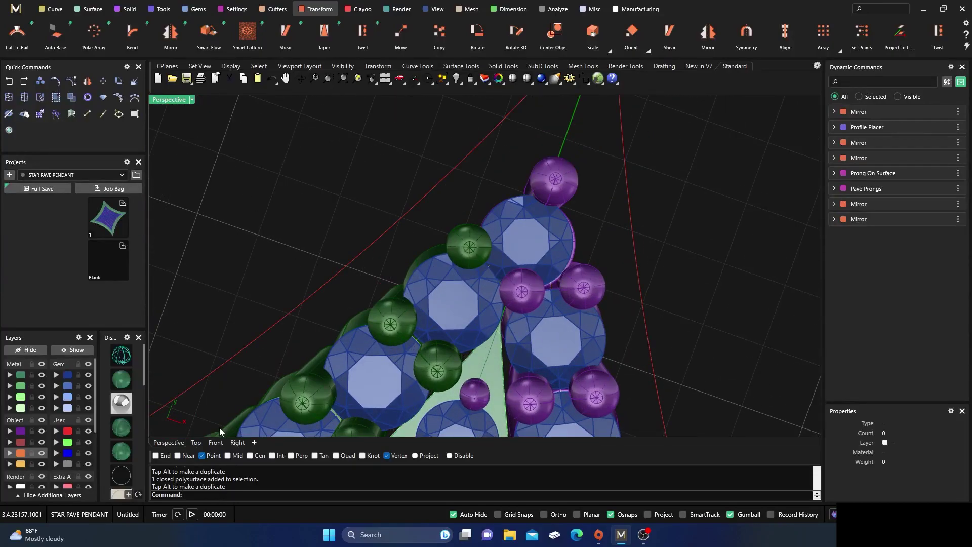
# In the shaded top view, shift the inner prong below the upper tip's end gem sideways toward the vertical centre line.
pyautogui.click(196, 442)
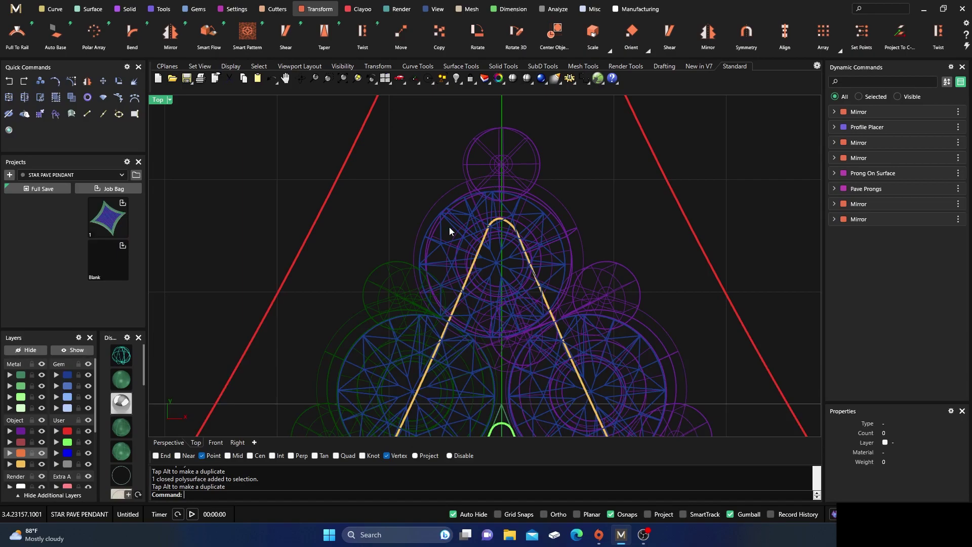
pyautogui.click(127, 394)
pyautogui.scroll(4, 398, 233)
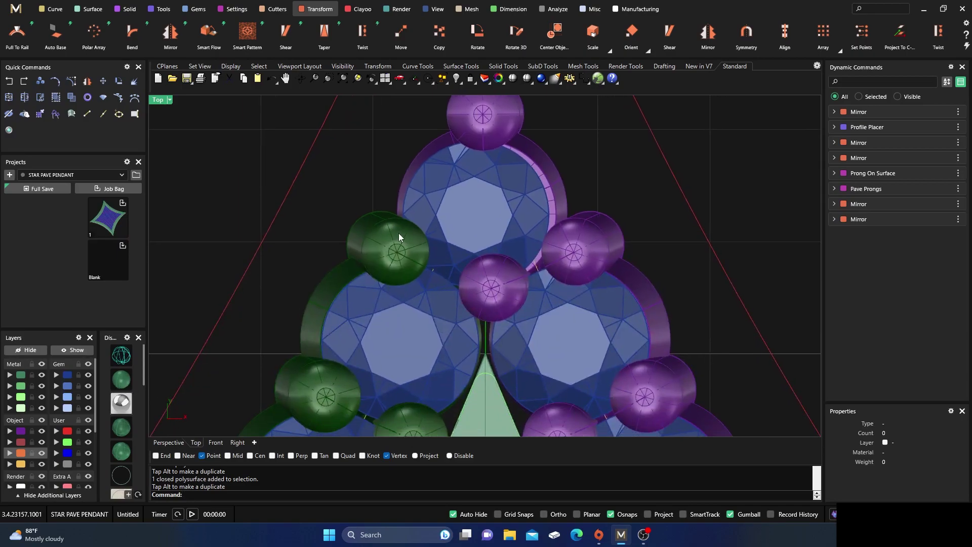
pyautogui.click(507, 285)
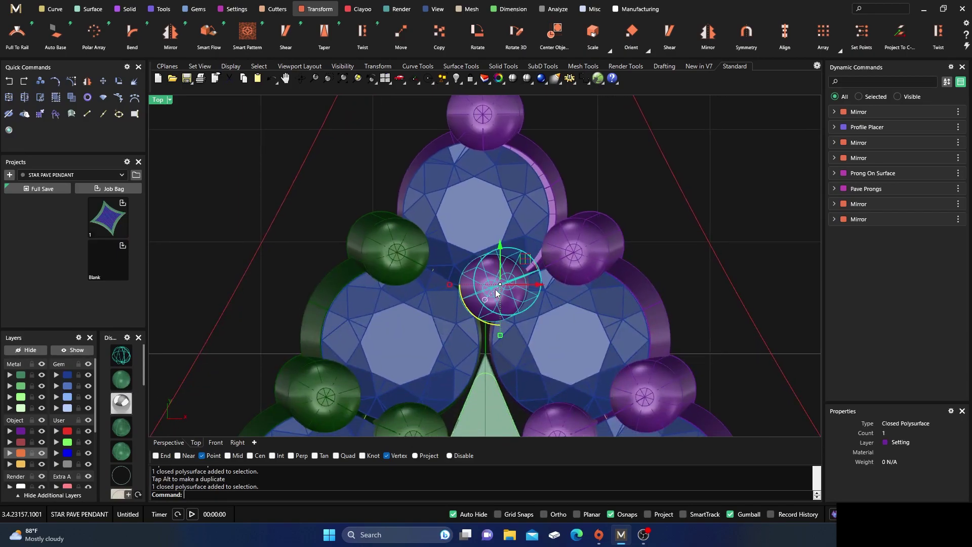
pyautogui.scroll(-3, 482, 256)
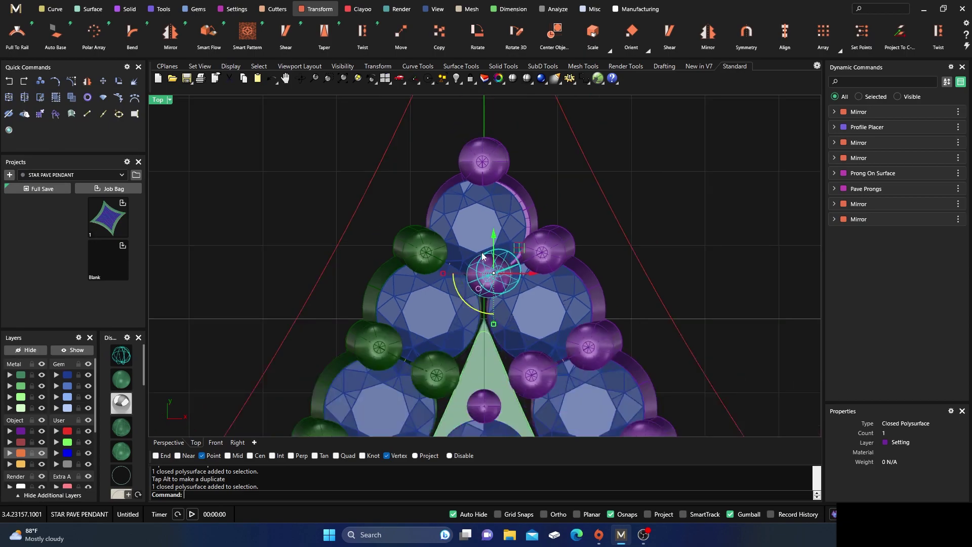
pyautogui.moveTo(484, 298); pyautogui.dragTo(488, 224, button='right')
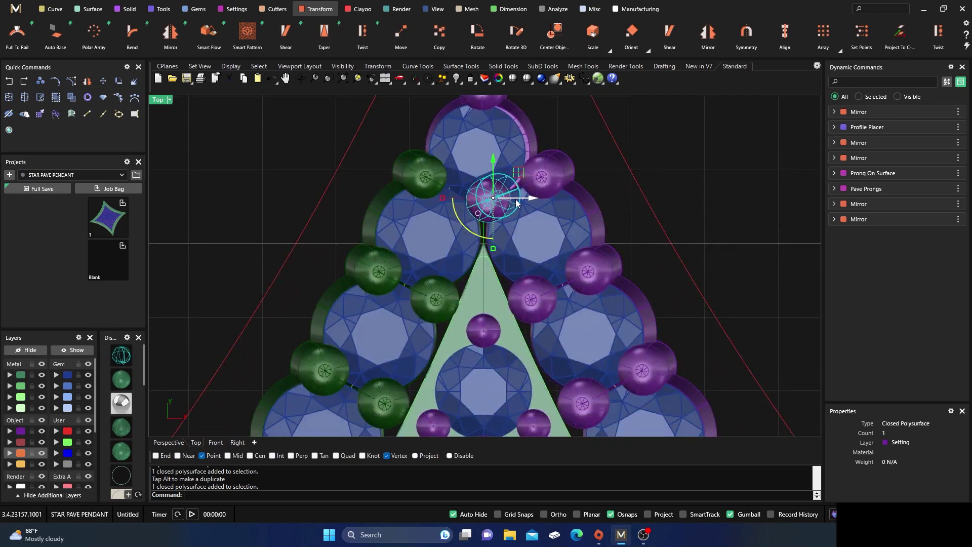
pyautogui.moveTo(531, 202); pyautogui.dragTo(517, 201)
pyautogui.click(262, 227)
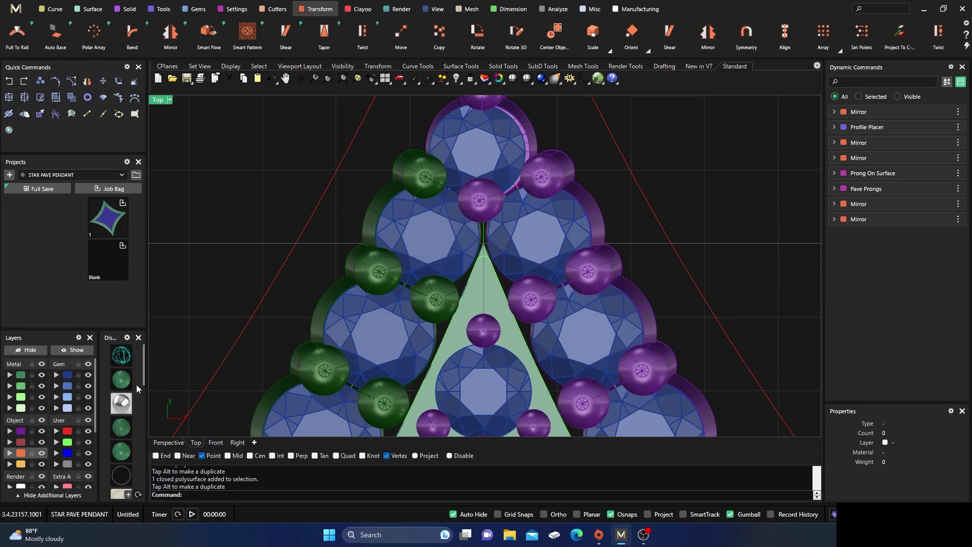
# Examine the upper tip's gem, under bezel and adjusted prongs in perspective from the side and from above.
pyautogui.click(172, 443)
pyautogui.moveTo(390, 349); pyautogui.dragTo(337, 244, button='right')
pyautogui.moveTo(489, 291); pyautogui.dragTo(462, 256, button='right')
pyautogui.scroll(-6, 464, 257)
pyautogui.moveTo(497, 290); pyautogui.dragTo(482, 370, button='right')
pyautogui.click(472, 233)
pyautogui.scroll(-6, 489, 292)
pyautogui.click(484, 385)
pyautogui.scroll(8, 450, 348)
pyautogui.scroll(-6, 462, 338)
pyautogui.moveTo(462, 338); pyautogui.dragTo(439, 275, button='right')
pyautogui.scroll(12, 427, 231)
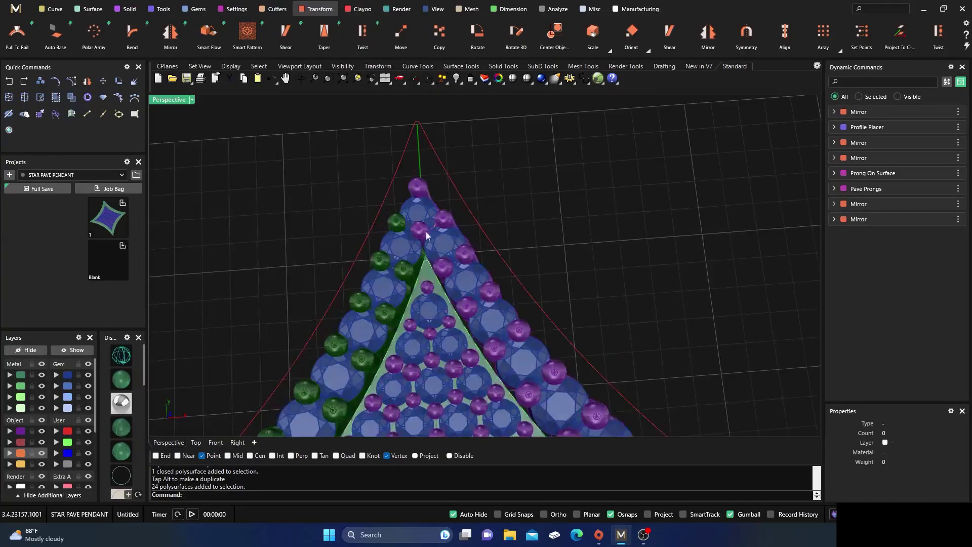
pyautogui.moveTo(426, 215); pyautogui.dragTo(449, 232, button='right')
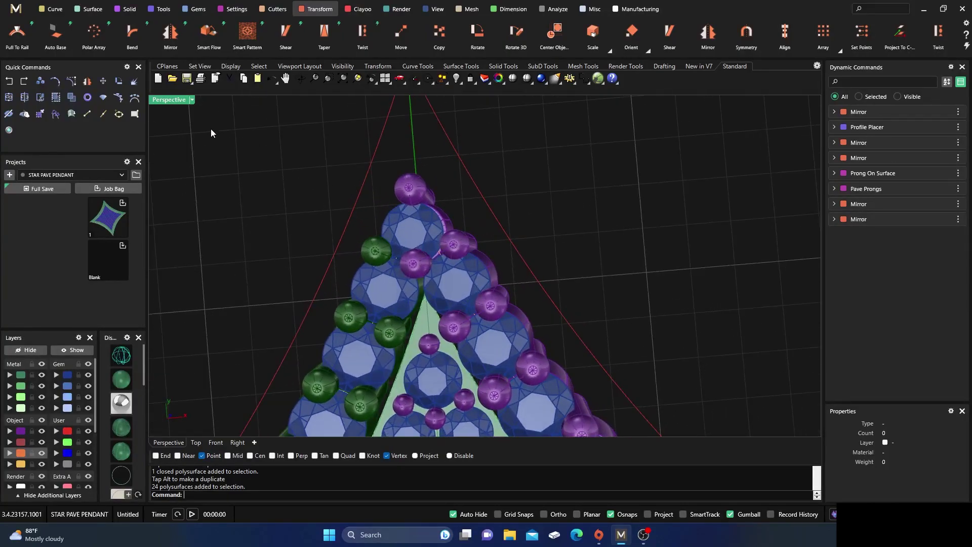
# In the top view, shift the upper tip's end gem sideways to centre it over its under bezel.
pyautogui.click(195, 442)
pyautogui.scroll(2, 436, 249)
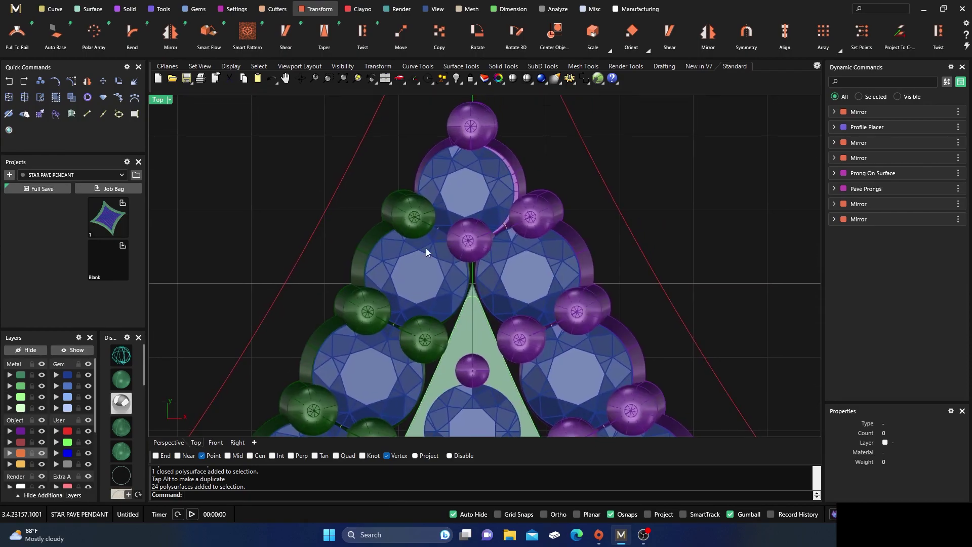
pyautogui.click(458, 188)
pyautogui.moveTo(505, 192); pyautogui.dragTo(511, 193)
pyautogui.click(539, 142)
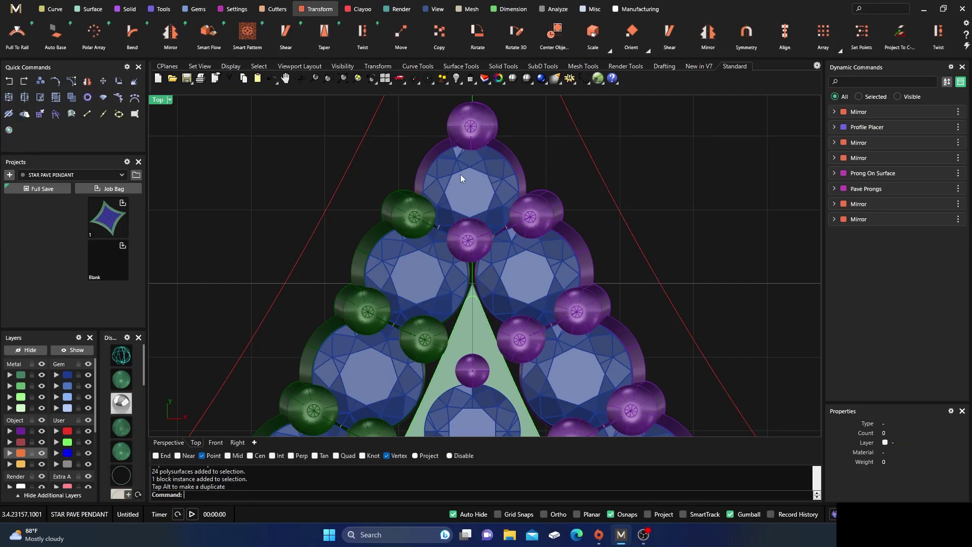
# Rotate copies of the upper tip's end gem, under bezel and two prongs about 0,0,0 to the left, lower and right tips.
pyautogui.scroll(-3, 460, 174)
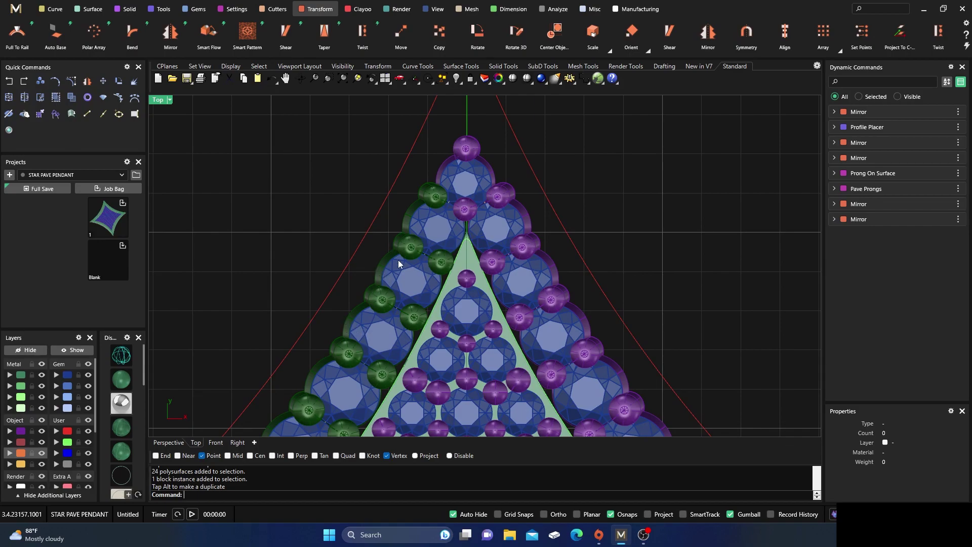
pyautogui.scroll(4, 451, 183)
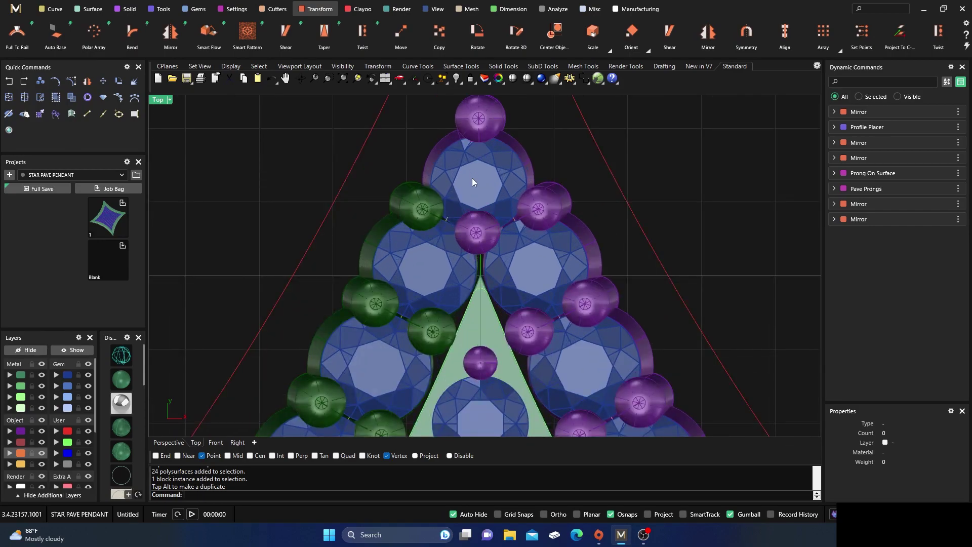
pyautogui.click(472, 179)
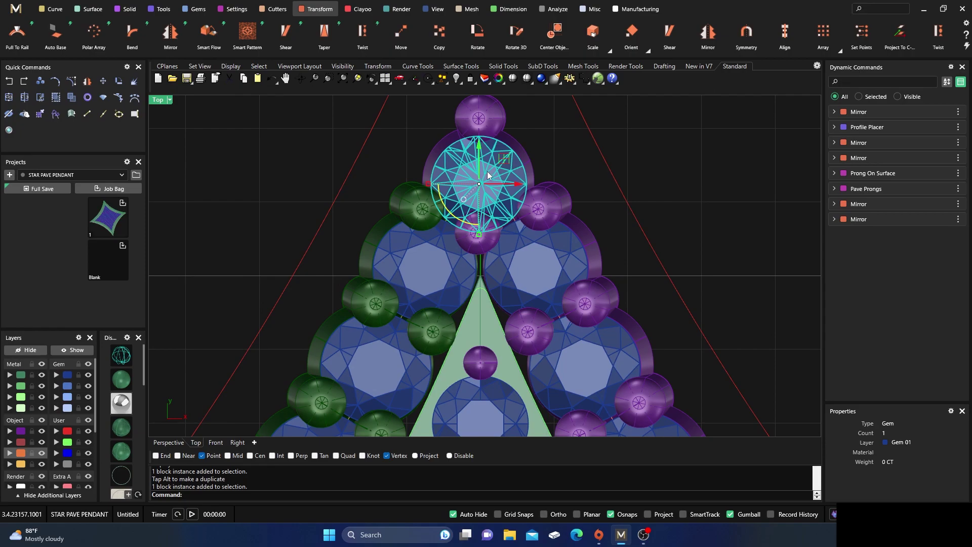
pyautogui.keyDown('shift'); pyautogui.click(521, 168); pyautogui.keyUp('shift')
pyautogui.keyDown('shift'); pyautogui.click(488, 122); pyautogui.keyUp('shift')
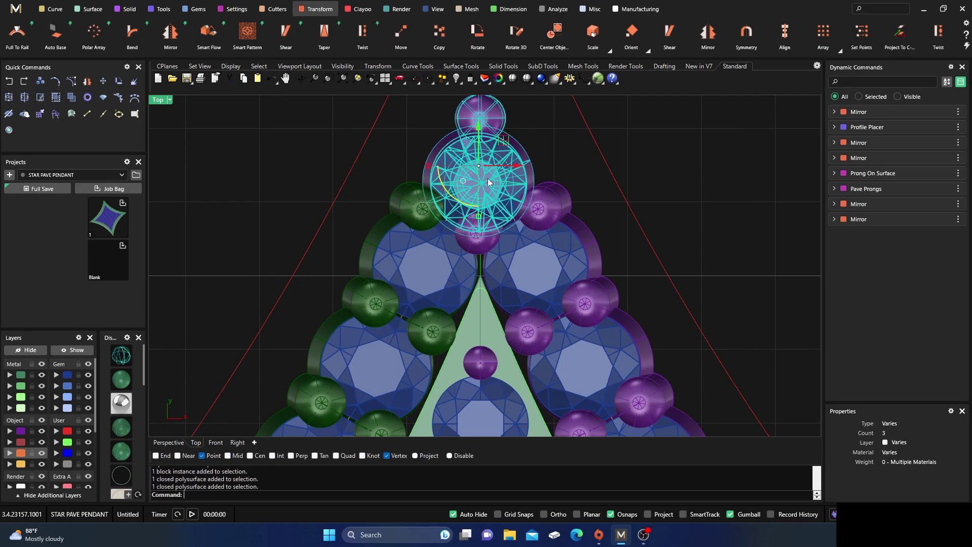
pyautogui.keyDown('shift'); pyautogui.click(481, 243); pyautogui.keyUp('shift')
pyautogui.scroll(-5, 465, 346)
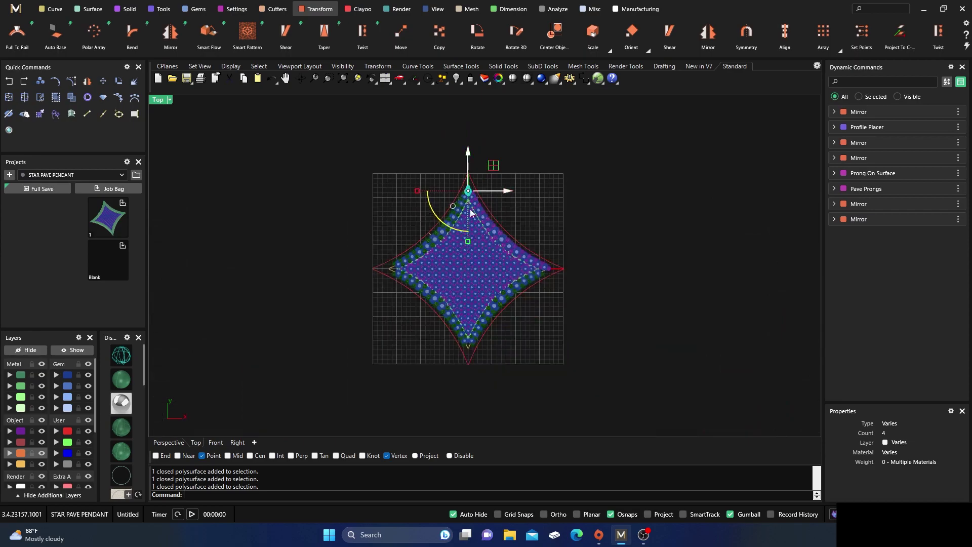
pyautogui.scroll(4, 465, 346)
pyautogui.scroll(-2, 465, 361)
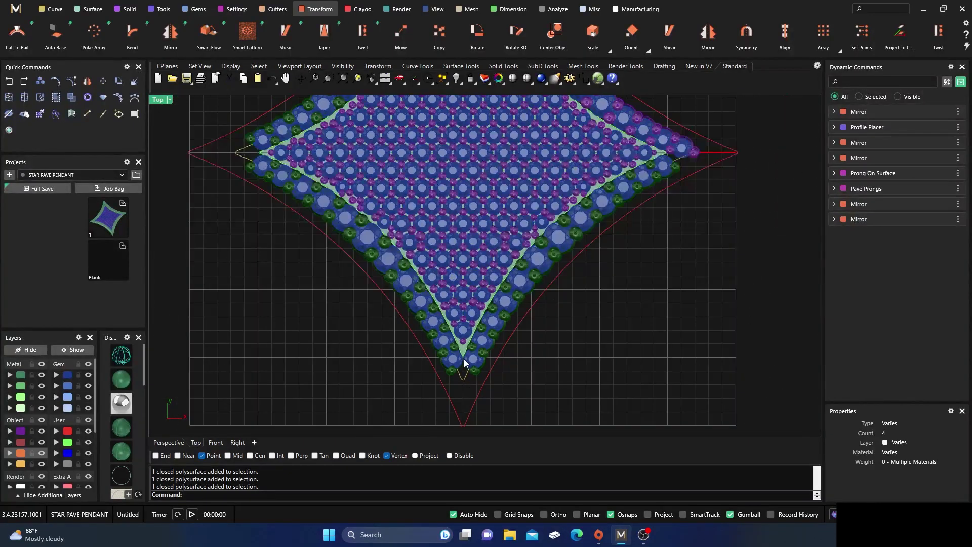
pyautogui.scroll(1, 693, 143)
pyautogui.scroll(2, 668, 157)
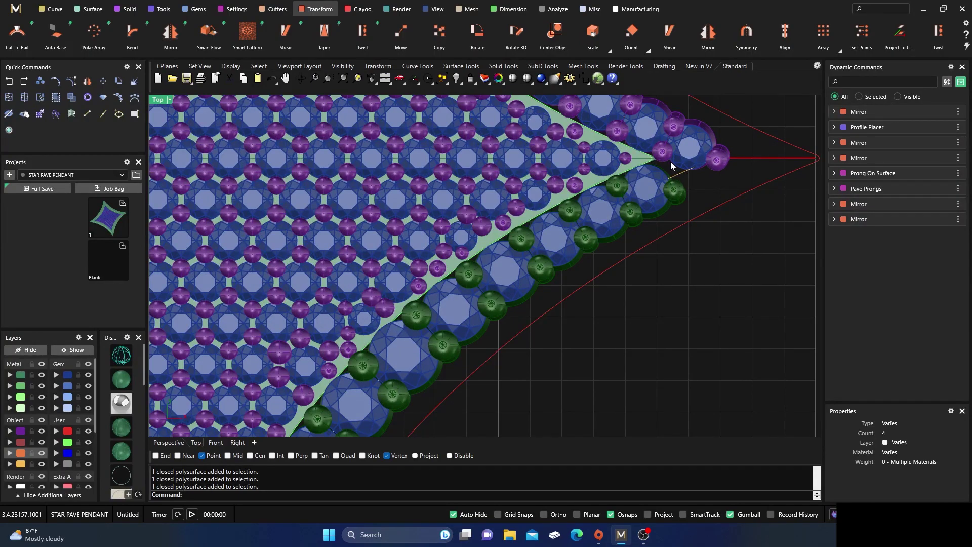
pyautogui.scroll(-1, 666, 162)
pyautogui.scroll(-5, 527, 248)
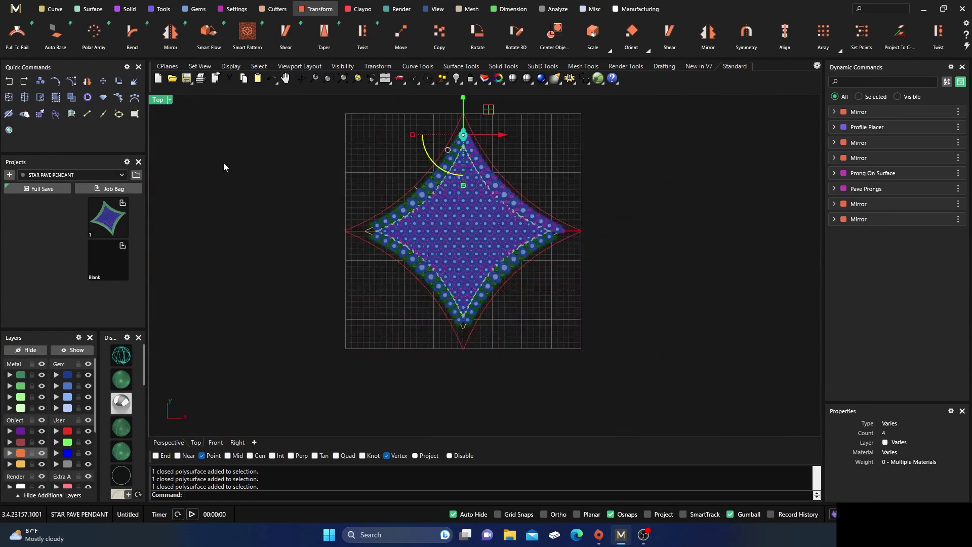
pyautogui.click(119, 94)
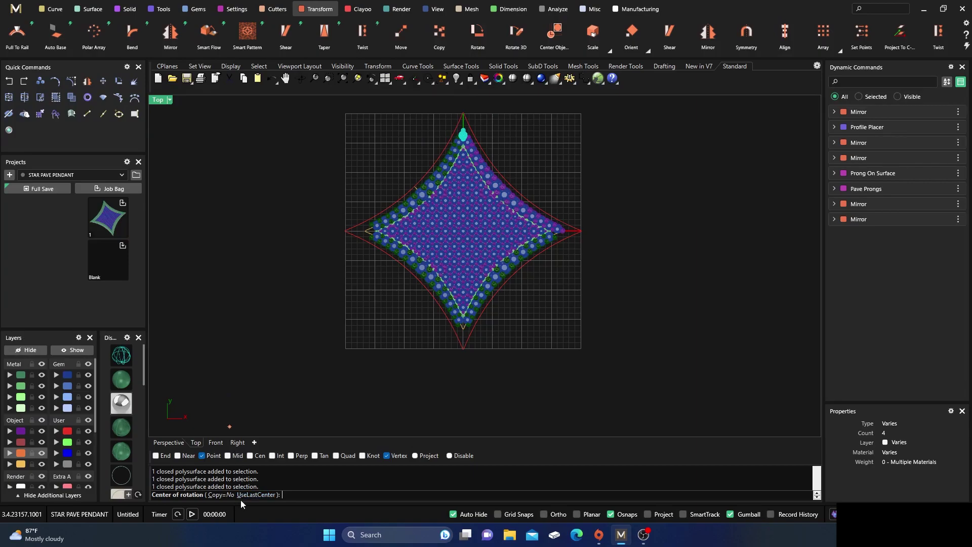
pyautogui.click(219, 495)
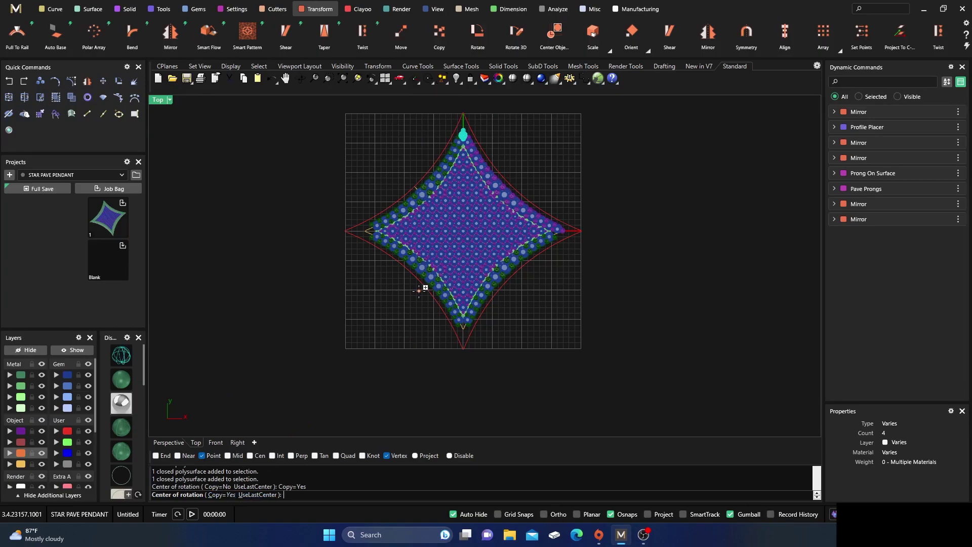
pyautogui.write('0,0,0')
pyautogui.press('Return')
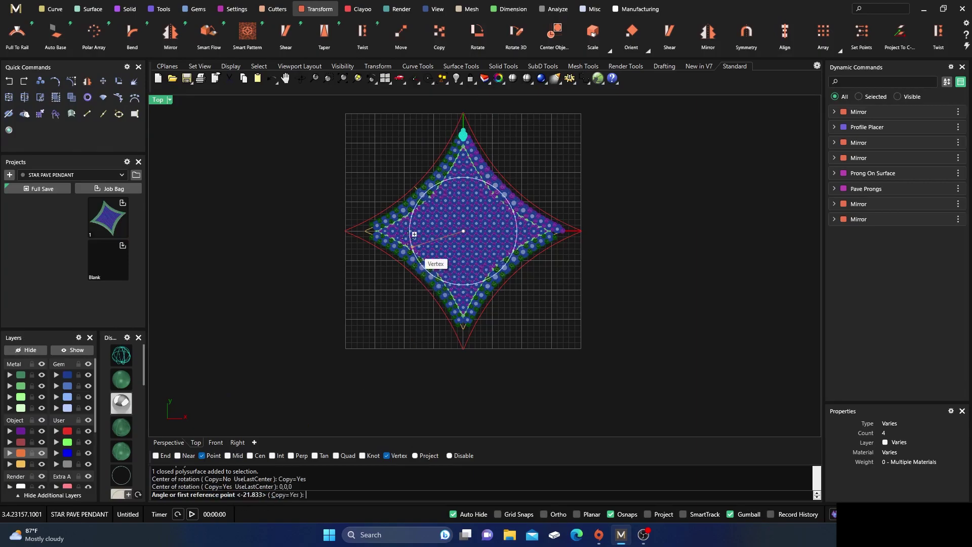
pyautogui.click(464, 114)
pyautogui.click(347, 231)
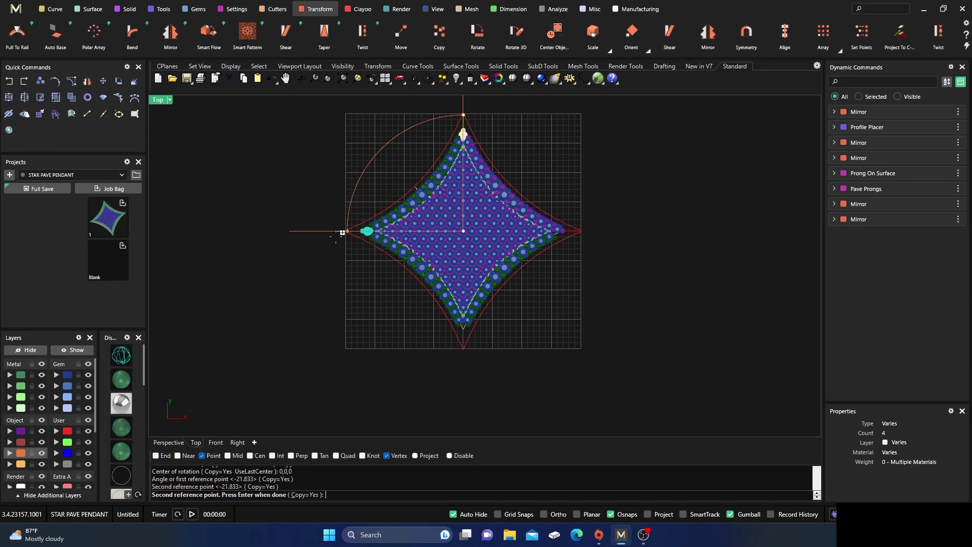
pyautogui.click(464, 387)
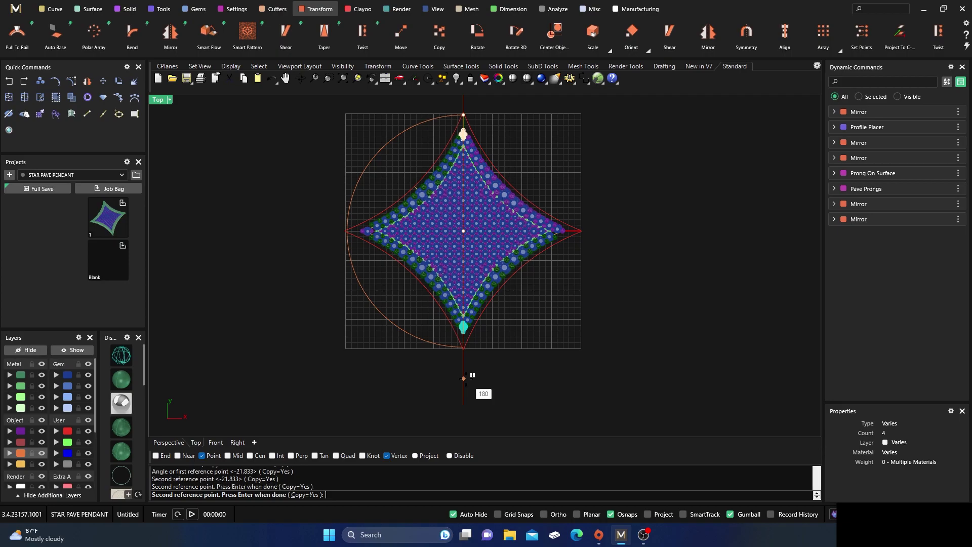
pyautogui.click(606, 223)
pyautogui.press('Return')
pyautogui.press('Escape')
# Shift the left tip's copied gem, under bezel and two prongs horizontally inward to close the gap to the border gems.
pyautogui.scroll(10, 464, 149)
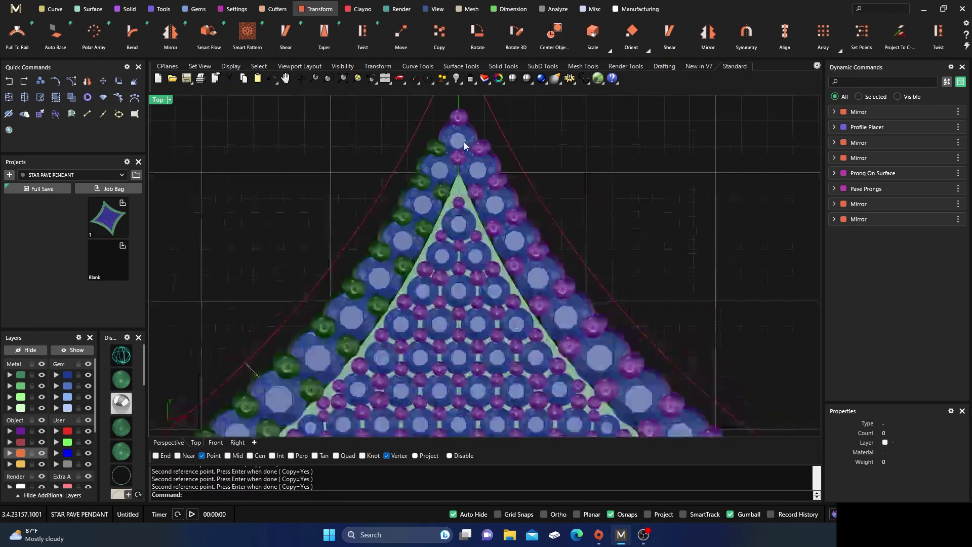
pyautogui.scroll(-5, 441, 173)
pyautogui.scroll(-5, 306, 323)
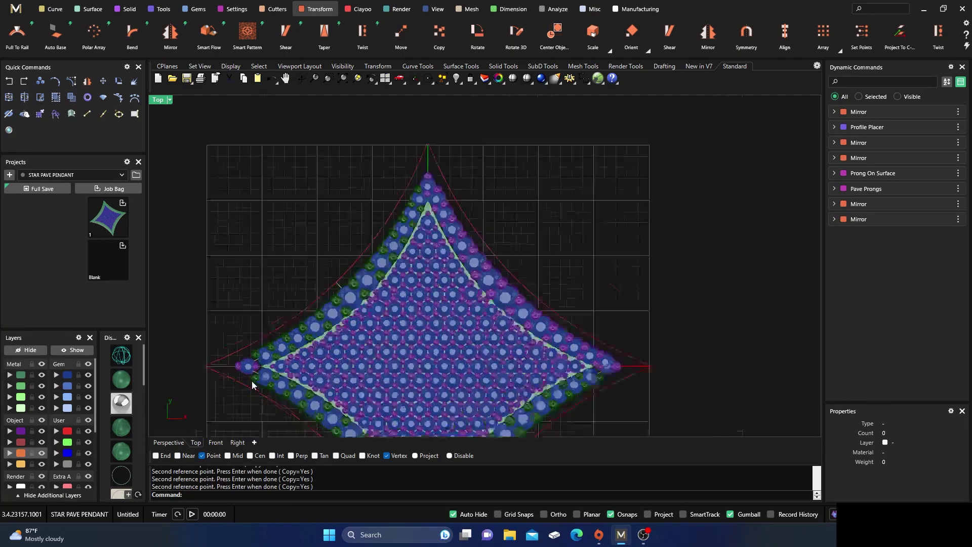
pyautogui.scroll(8, 253, 372)
pyautogui.scroll(2, 235, 348)
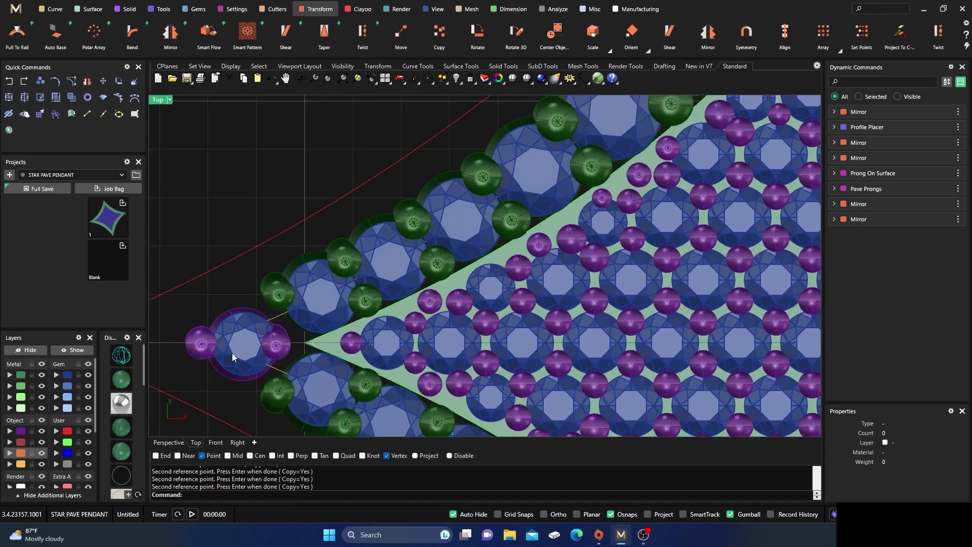
pyautogui.moveTo(243, 292); pyautogui.dragTo(198, 357)
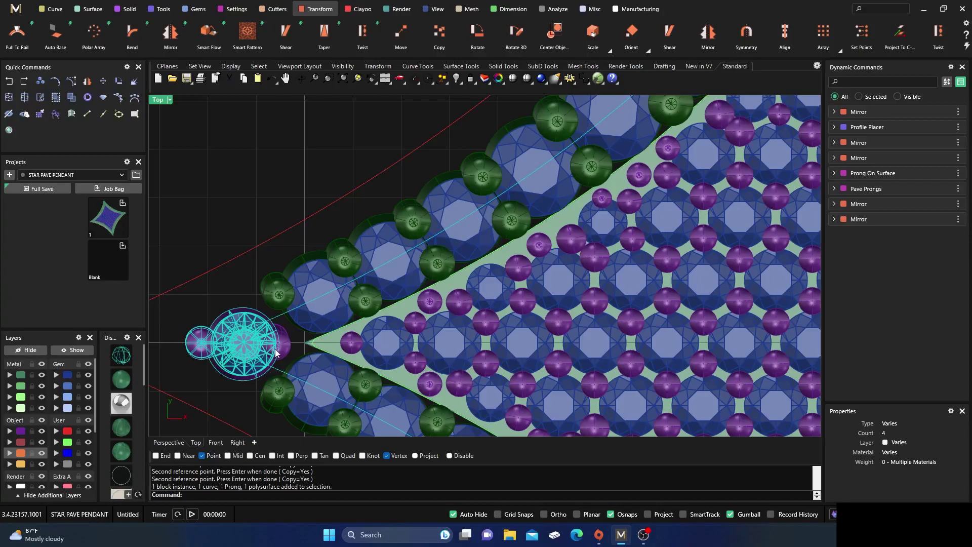
pyautogui.keyDown('ctrl'); pyautogui.click(283, 314); pyautogui.keyUp('ctrl')
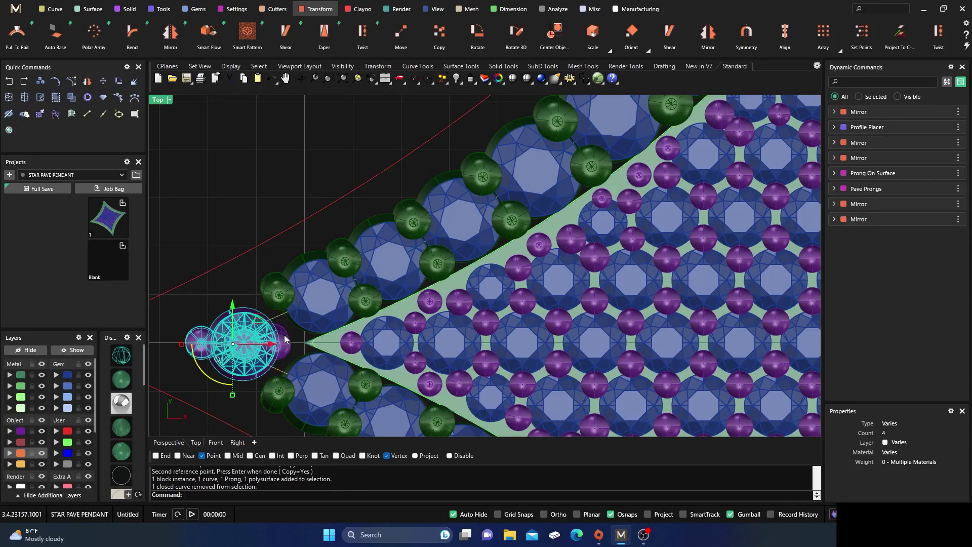
pyautogui.keyDown('shift'); pyautogui.click(284, 348); pyautogui.keyUp('shift')
pyautogui.moveTo(275, 347); pyautogui.dragTo(310, 348)
pyautogui.click(222, 227)
# At the right tip, delete the overlapping end gem centred on the horizontal axis, its under bezel and the inner of the outer prongs.
pyautogui.scroll(-5, 223, 229)
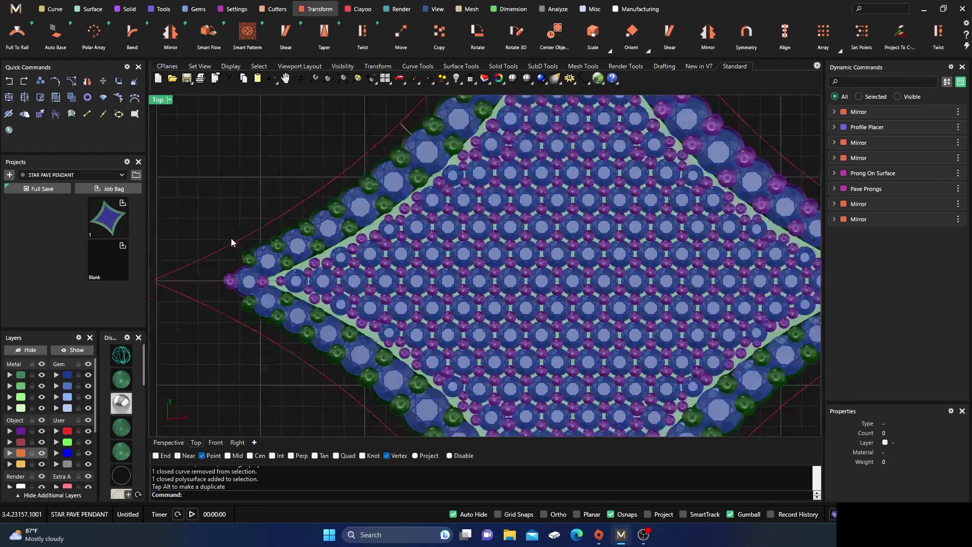
pyautogui.moveTo(643, 318); pyautogui.dragTo(409, 330, button='right')
pyautogui.scroll(9, 701, 309)
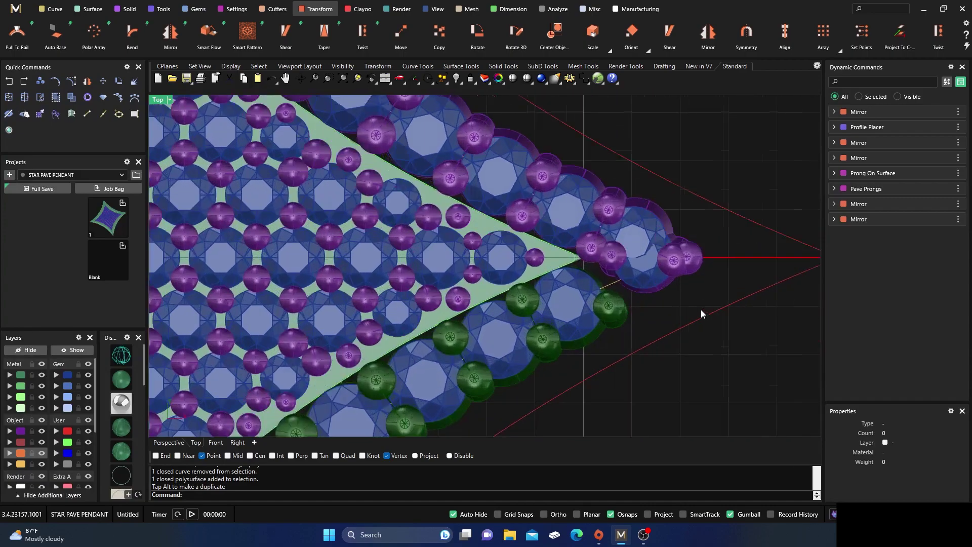
pyautogui.click(649, 277)
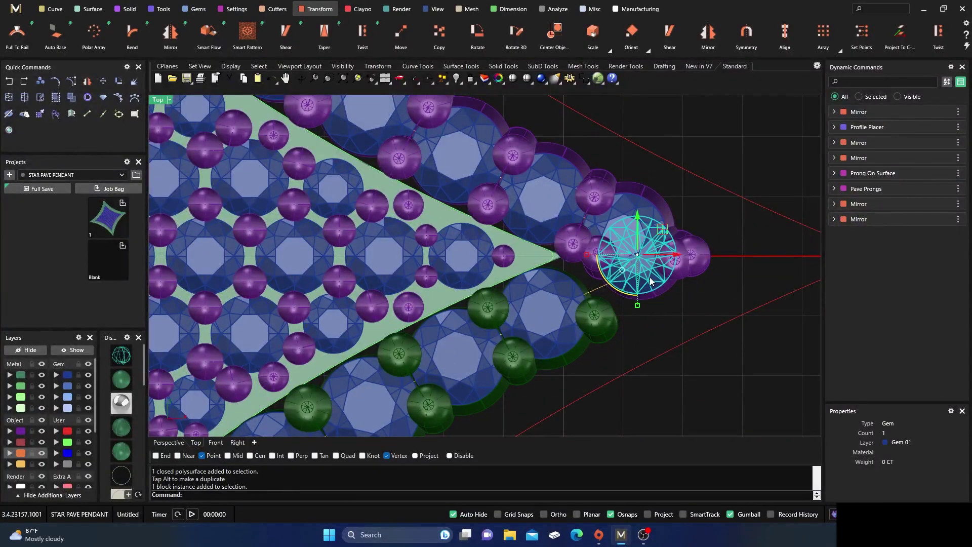
pyautogui.press('Delete')
pyautogui.click(658, 279)
pyautogui.press('Delete')
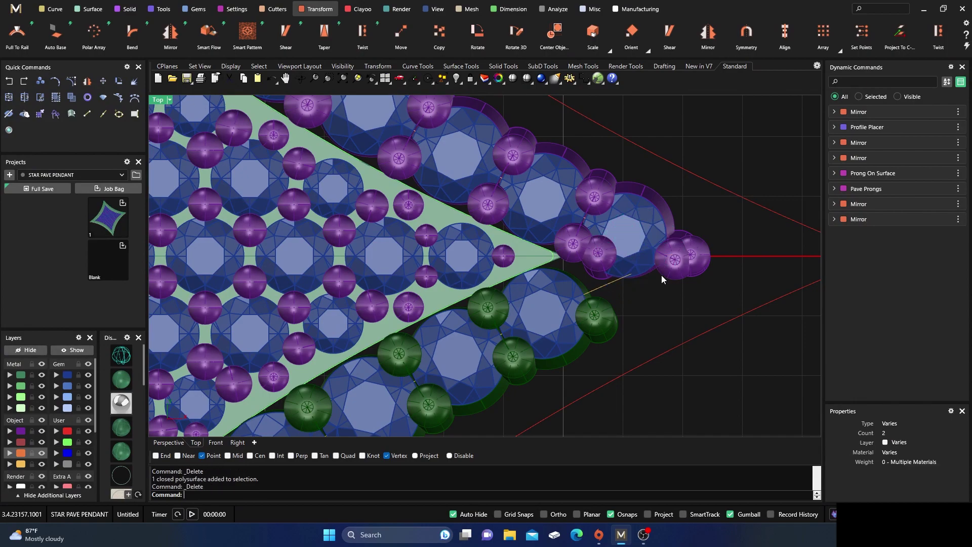
pyautogui.click(676, 267)
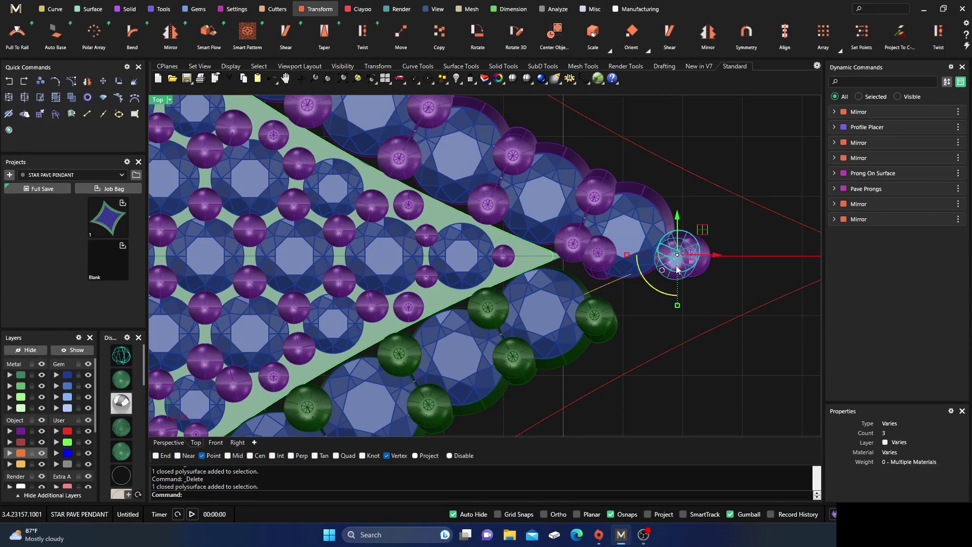
pyautogui.press('Delete')
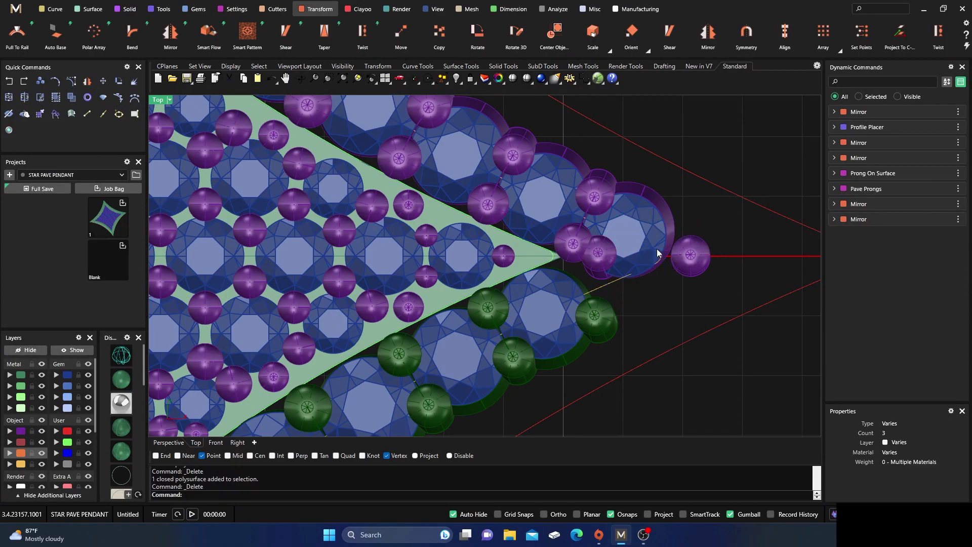
# Delete the right tip's remaining off-axis end gem, outer prong and under bezel, plus one of its overlapping inner prongs.
pyautogui.click(657, 250)
pyautogui.press('Delete')
pyautogui.click(686, 265)
pyautogui.press('Delete')
pyautogui.click(654, 249)
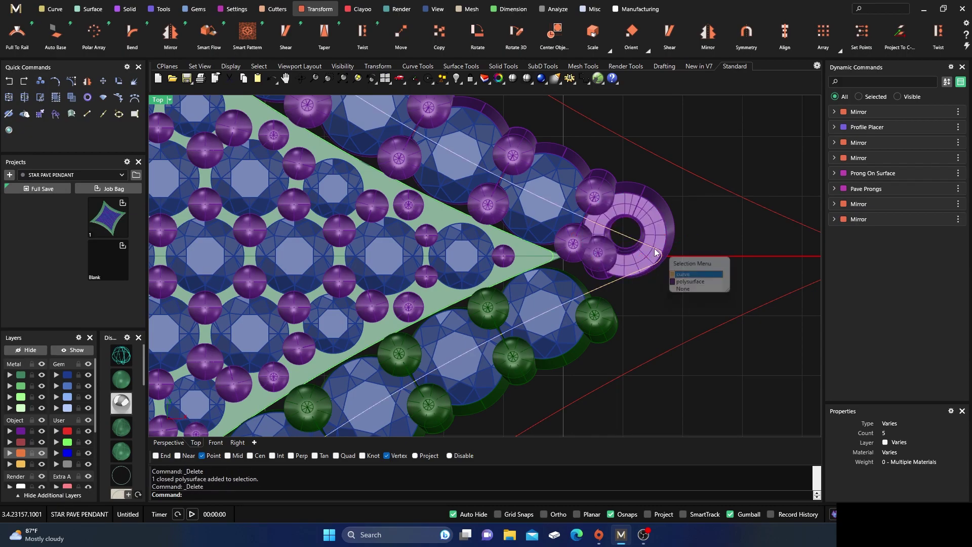
pyautogui.click(654, 249)
pyautogui.click(676, 285)
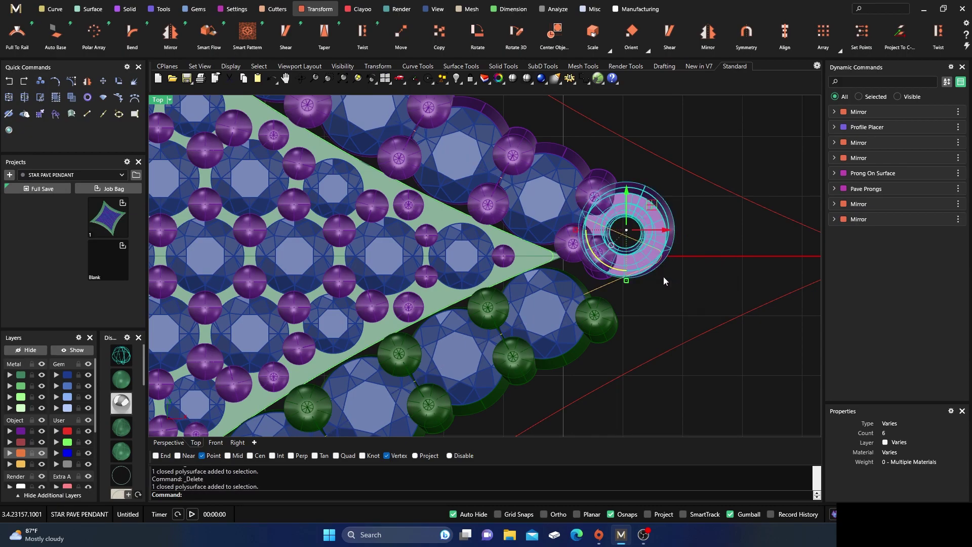
pyautogui.press('Delete')
pyautogui.click(612, 264)
pyautogui.press('Delete')
# Delete the leftover inner prong beside the point of the green plate at the right tip.
pyautogui.scroll(-2, 633, 300)
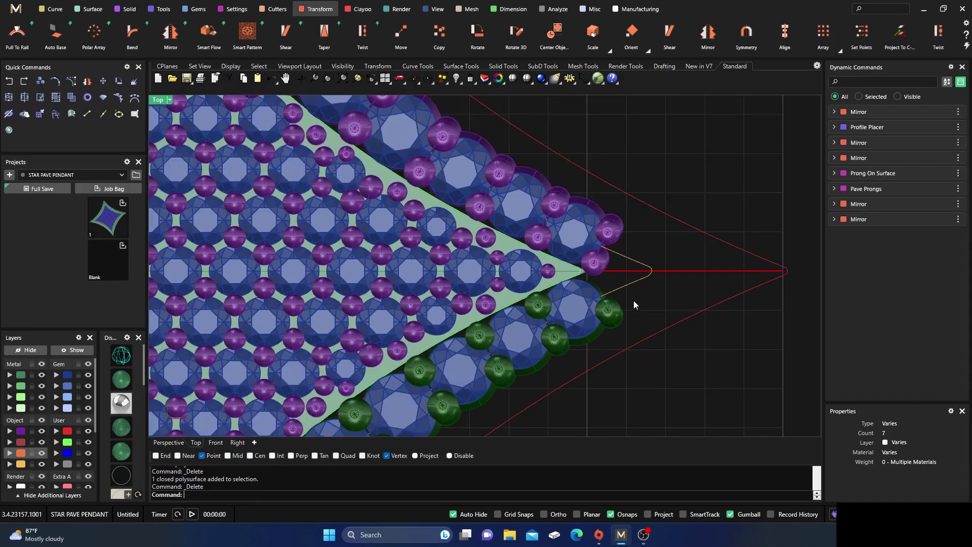
pyautogui.scroll(-2, 625, 296)
pyautogui.scroll(5, 607, 290)
pyautogui.scroll(2, 607, 290)
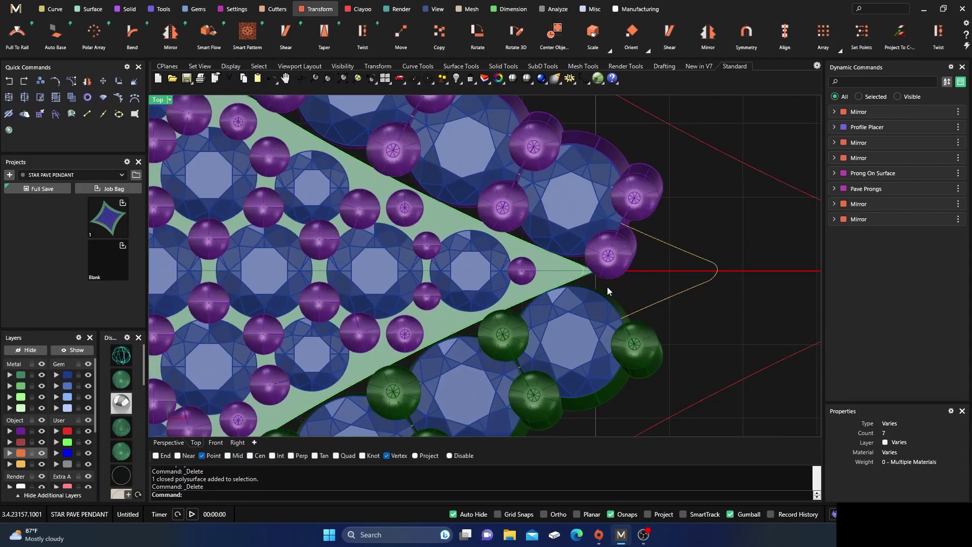
pyautogui.click(611, 264)
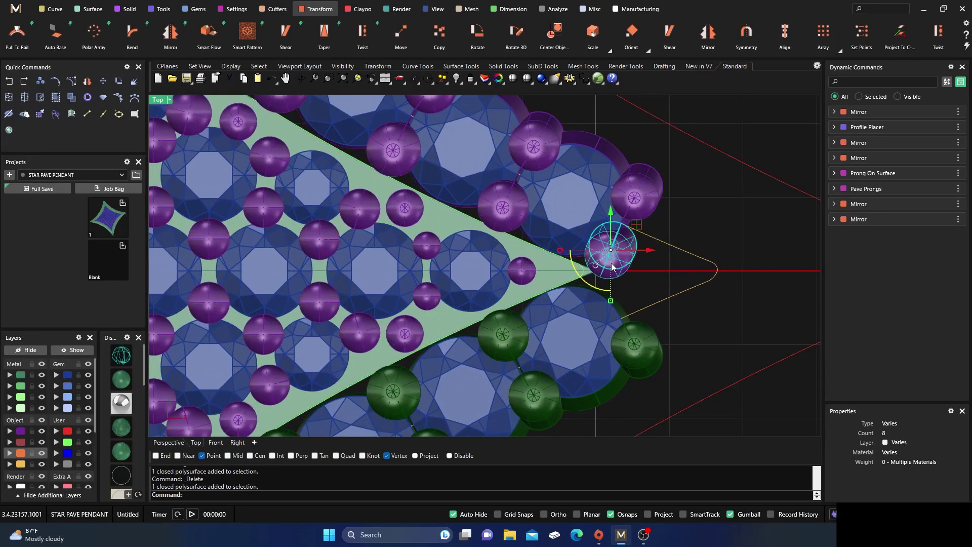
pyautogui.press('Delete')
# Mirror the left tip's centred gem, its inner and outer prongs and the adjacent side prong to the right tip, using only Y Mirror.
pyautogui.scroll(-5, 613, 264)
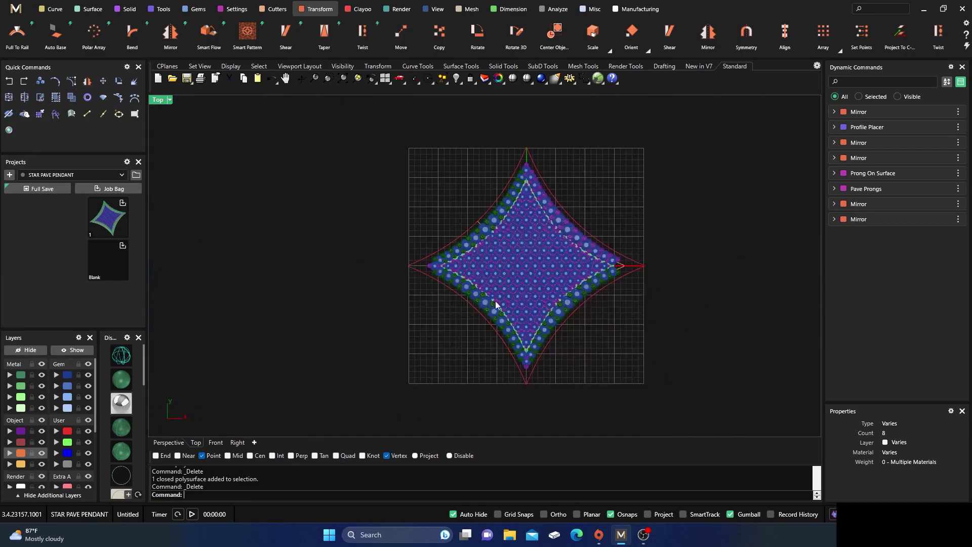
pyautogui.scroll(3, 442, 271)
pyautogui.scroll(5, 420, 239)
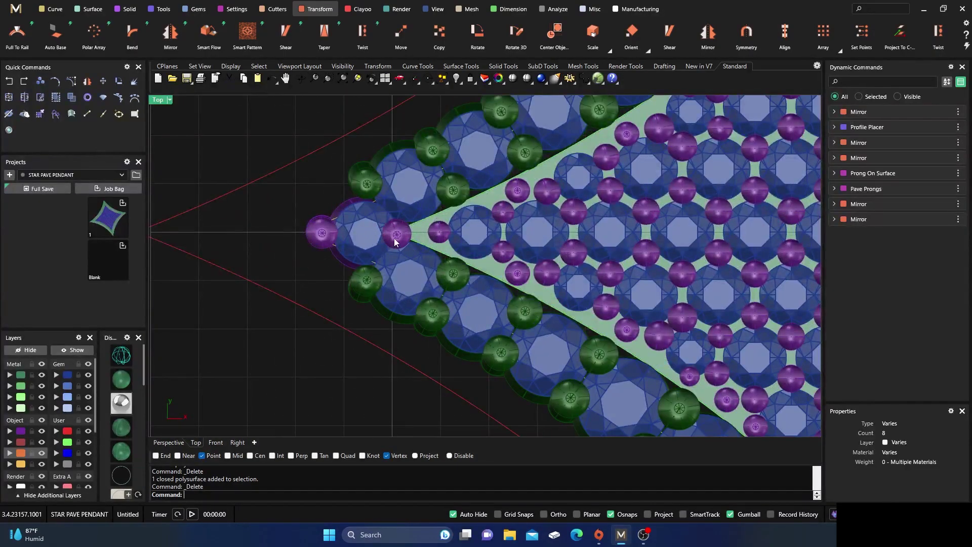
pyautogui.click(396, 235)
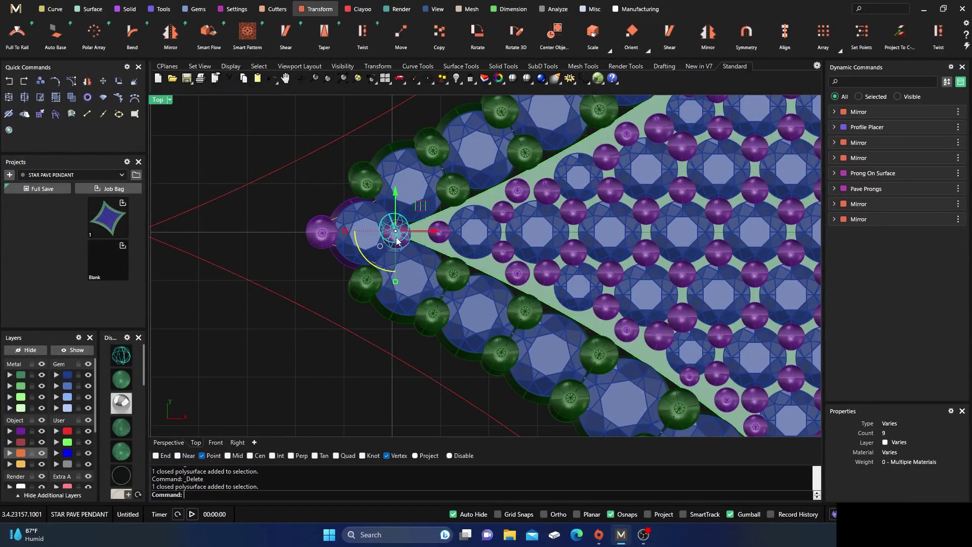
pyautogui.keyDown('shift'); pyautogui.click(362, 227); pyautogui.keyUp('shift')
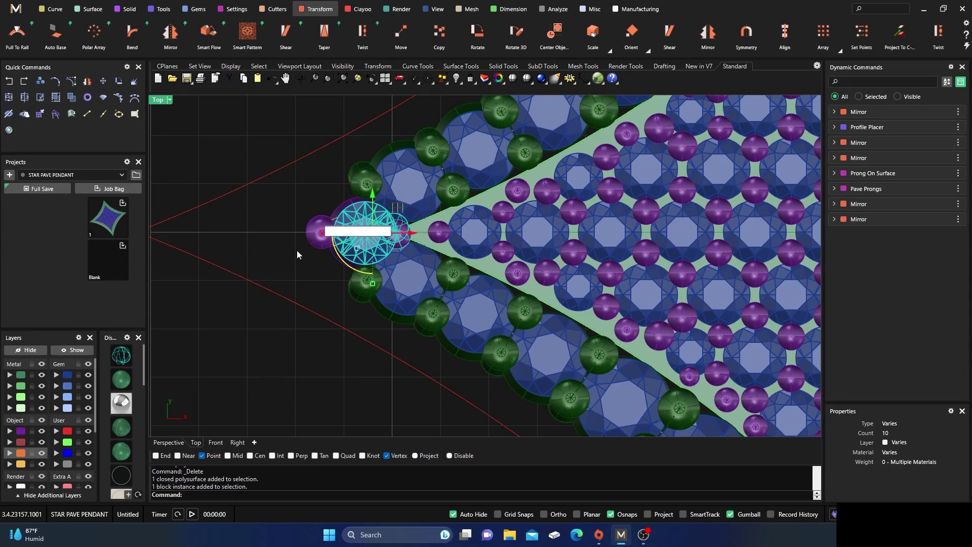
pyautogui.keyDown('shift'); pyautogui.click(313, 238); pyautogui.keyUp('shift')
pyautogui.scroll(-5, 296, 236)
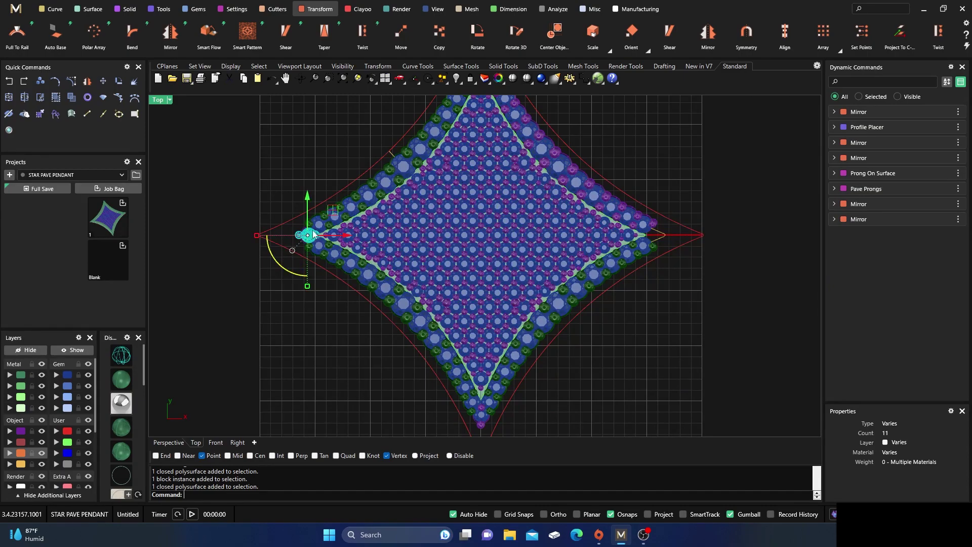
pyautogui.scroll(3, 307, 236)
pyautogui.scroll(-1, 313, 234)
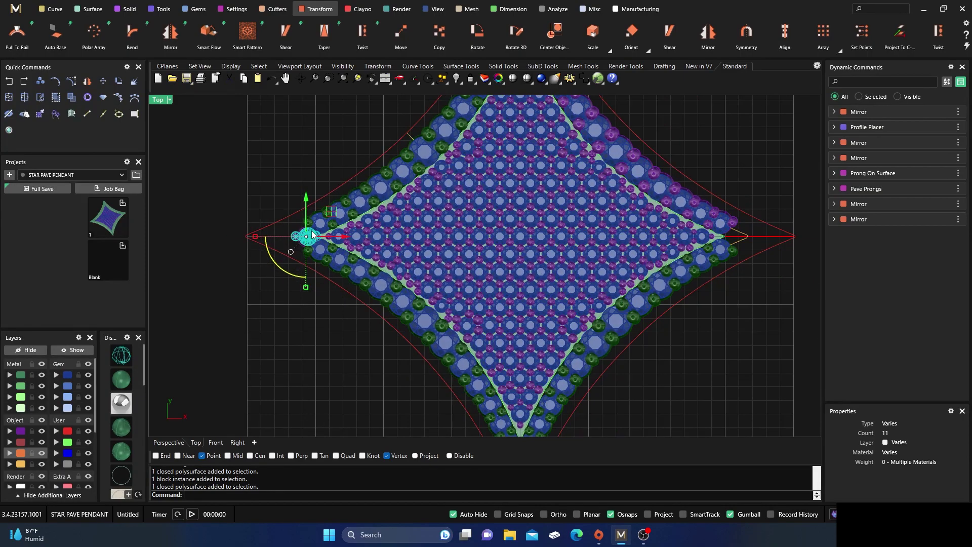
pyautogui.scroll(3, 312, 233)
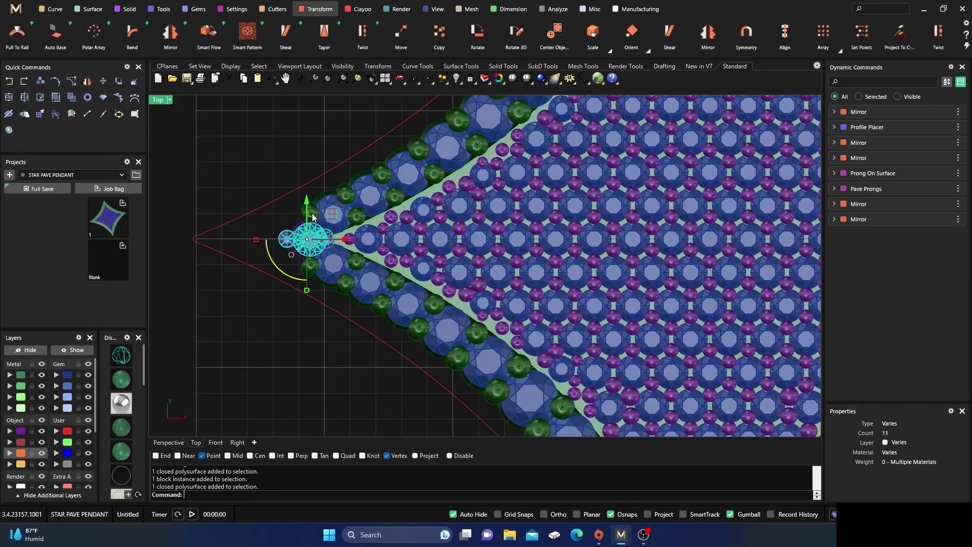
pyautogui.click(312, 216)
pyautogui.click(349, 239)
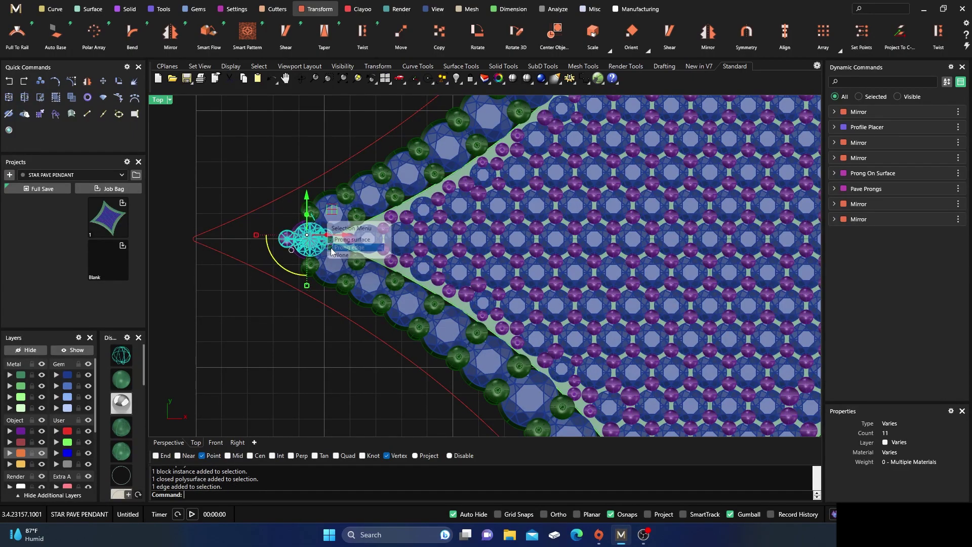
pyautogui.click(314, 213)
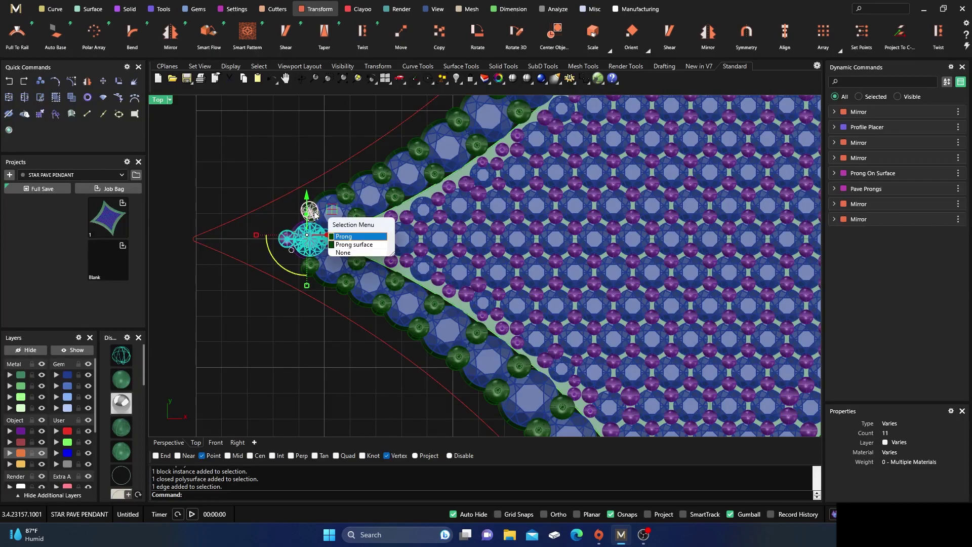
pyautogui.click(334, 235)
pyautogui.click(313, 268)
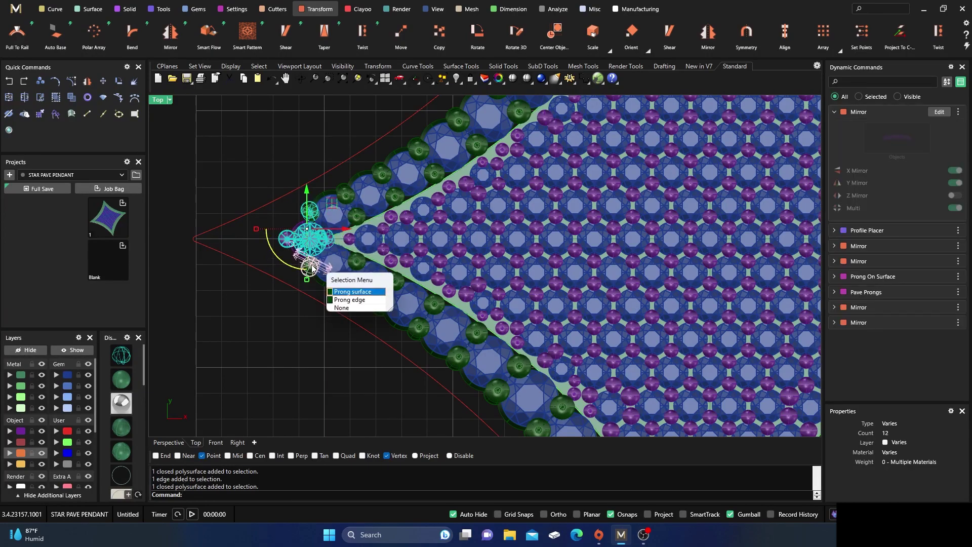
pyautogui.click(338, 294)
pyautogui.scroll(-4, 286, 284)
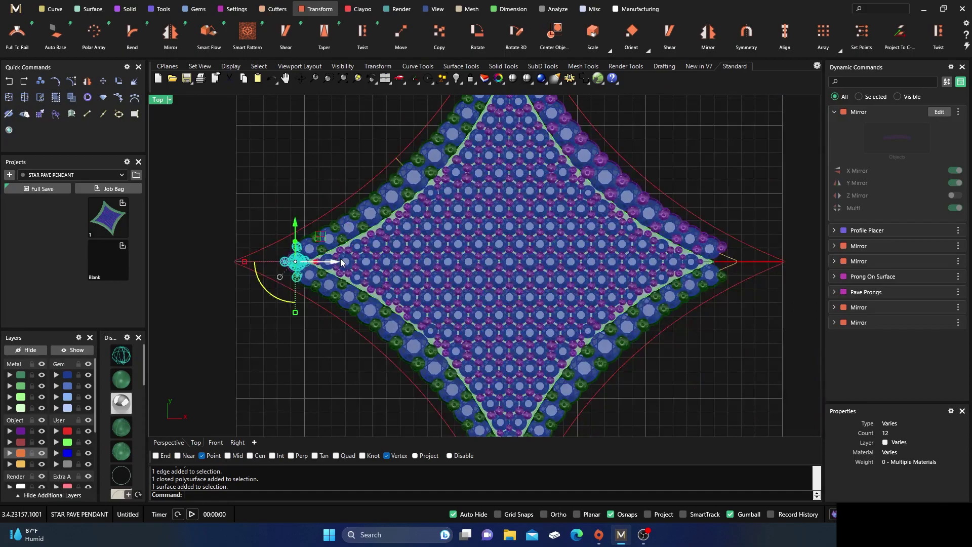
pyautogui.scroll(-2, 295, 256)
pyautogui.scroll(-1, 296, 258)
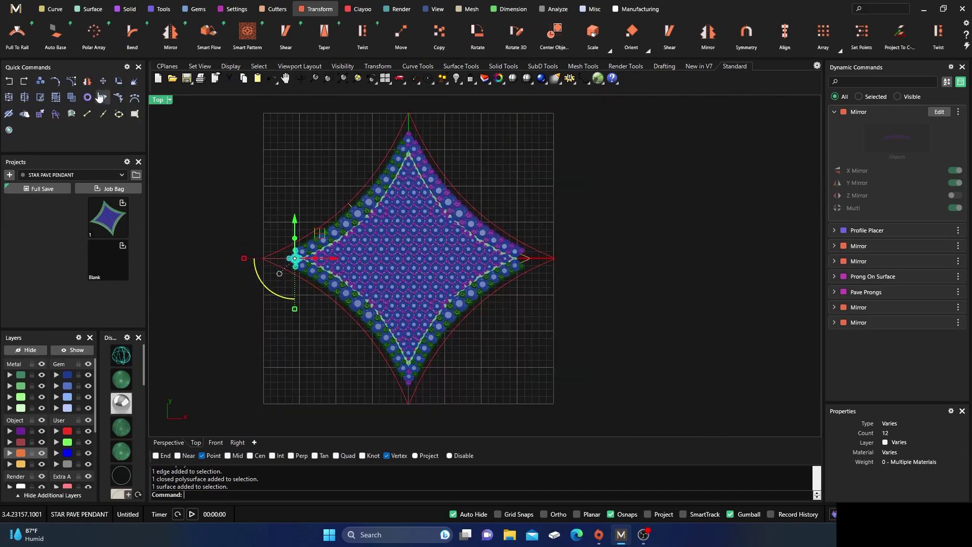
pyautogui.click(171, 31)
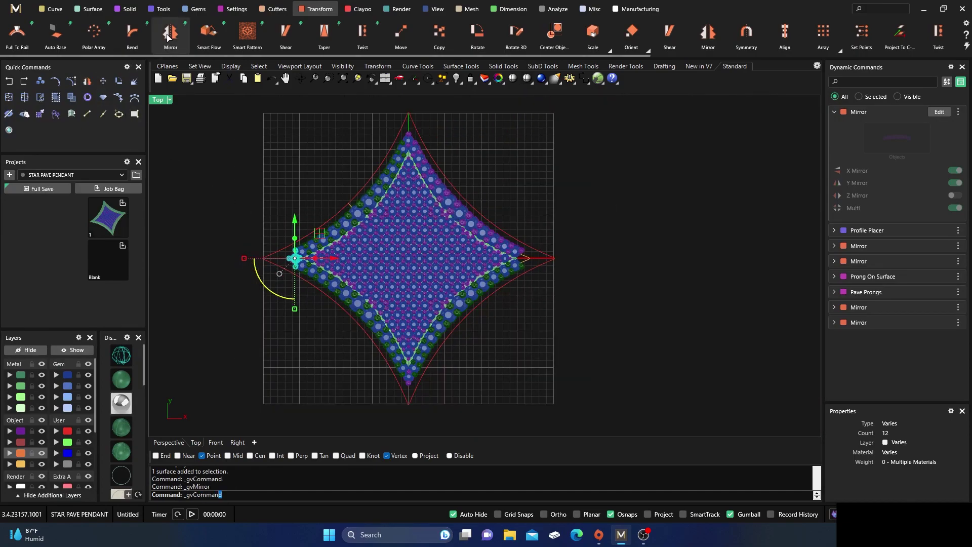
pyautogui.scroll(5, 508, 282)
pyautogui.scroll(5, 507, 282)
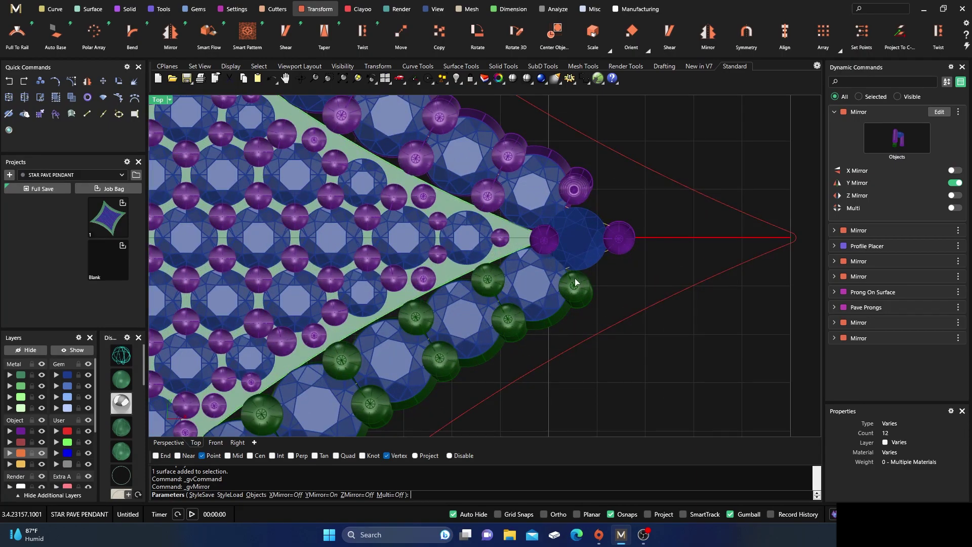
pyautogui.press('Return')
# Delete the mirrored side prong that duplicates the upper border prong at the right tip.
pyautogui.click(581, 199)
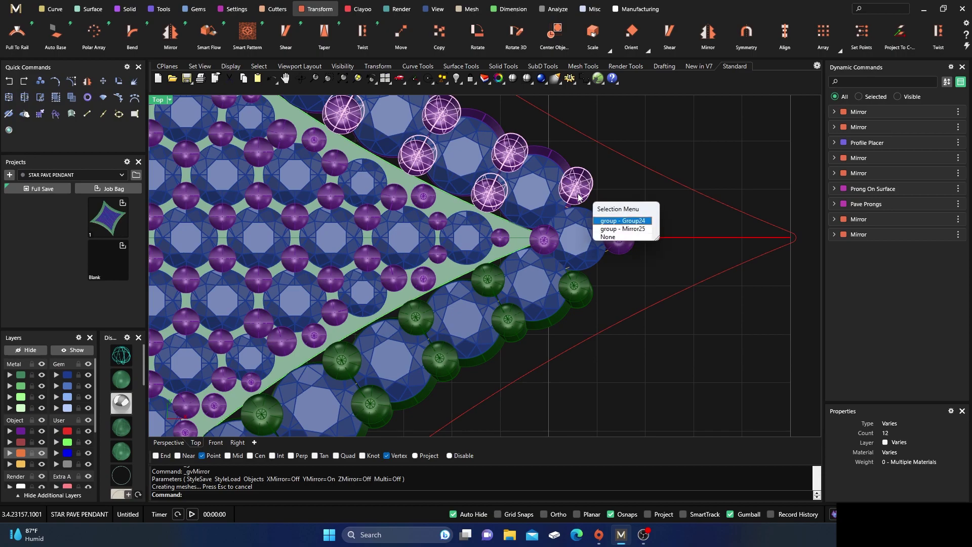
pyautogui.click(615, 229)
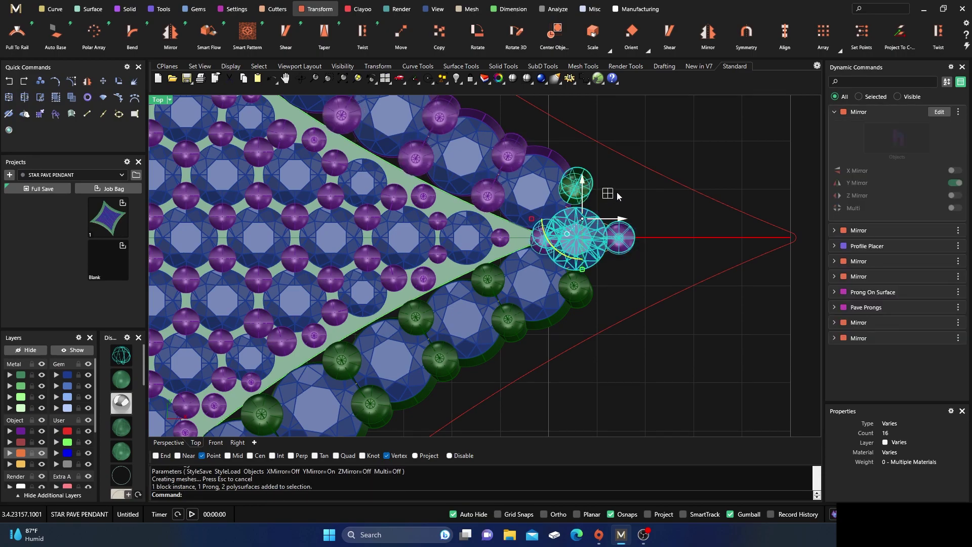
pyautogui.click(658, 180)
pyautogui.click(584, 190)
pyautogui.click(612, 214)
pyautogui.press('Delete')
pyautogui.click(585, 286)
pyautogui.click(610, 272)
pyautogui.click(584, 292)
pyautogui.click(612, 280)
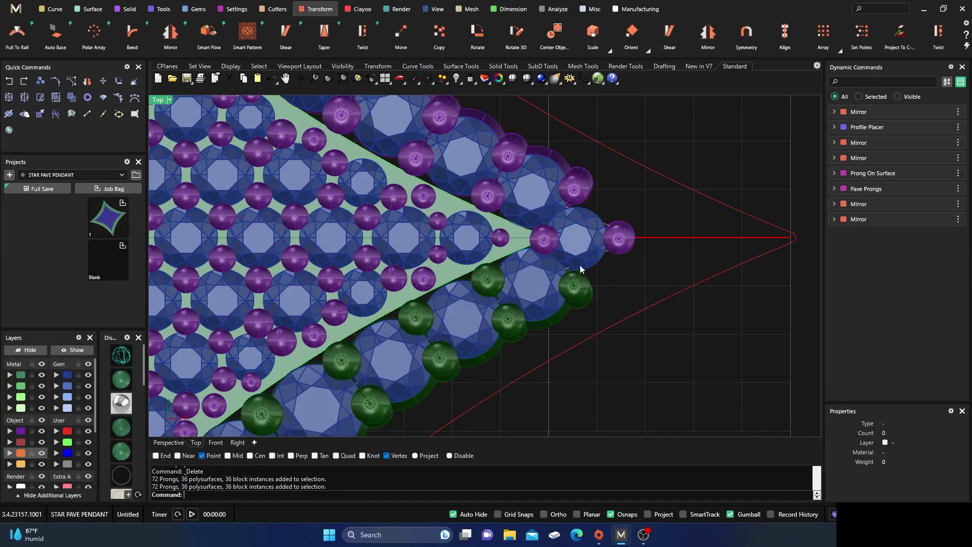
pyautogui.click(545, 236)
pyautogui.click(617, 238)
pyautogui.click(592, 242)
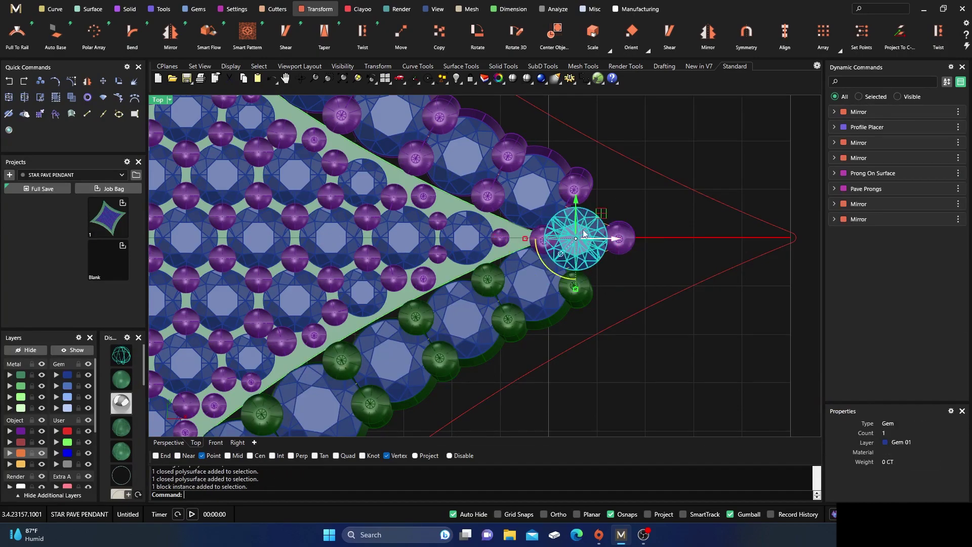
pyautogui.click(576, 207)
pyautogui.press('Escape')
pyautogui.press('Escape')
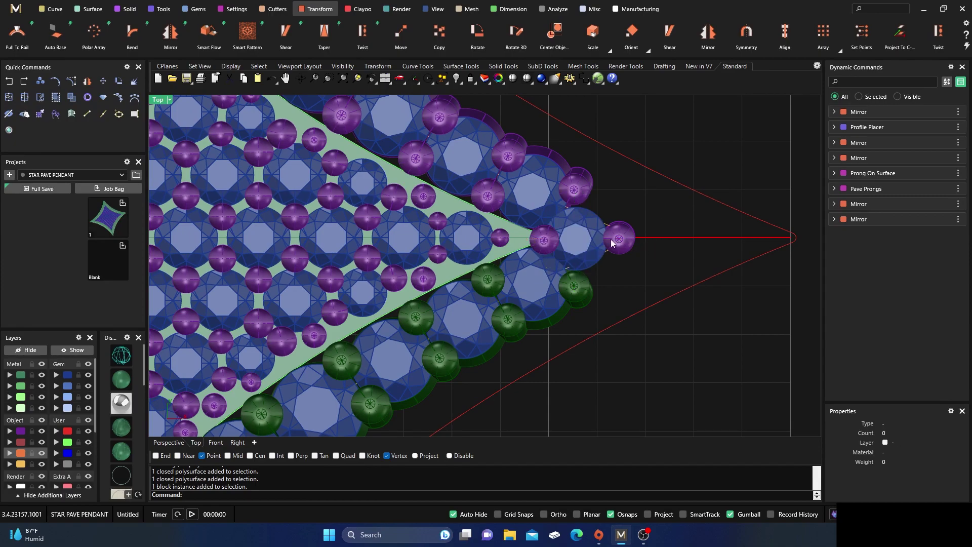
# Shift the right tip's mirrored gem and its inner and outer prongs slightly outward along the horizontal axis.
pyautogui.click(590, 238)
pyautogui.scroll(3, 578, 239)
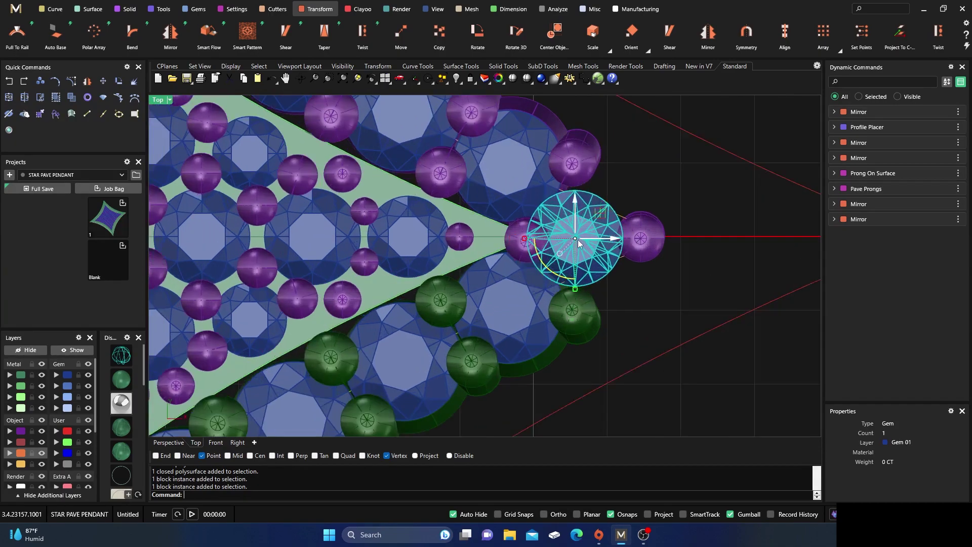
pyautogui.keyDown('shift'); pyautogui.click(511, 239); pyautogui.keyUp('shift')
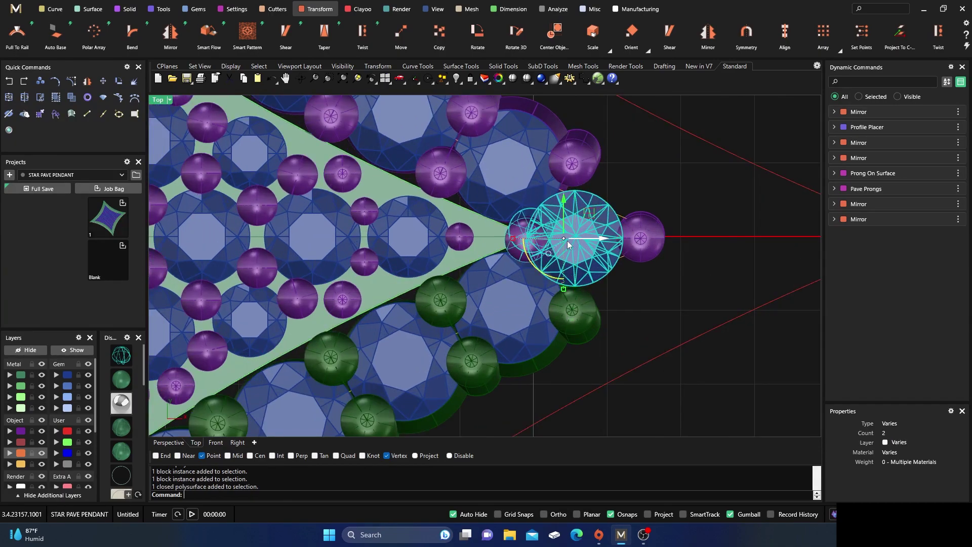
pyautogui.keyDown('shift'); pyautogui.click(625, 254); pyautogui.keyUp('shift')
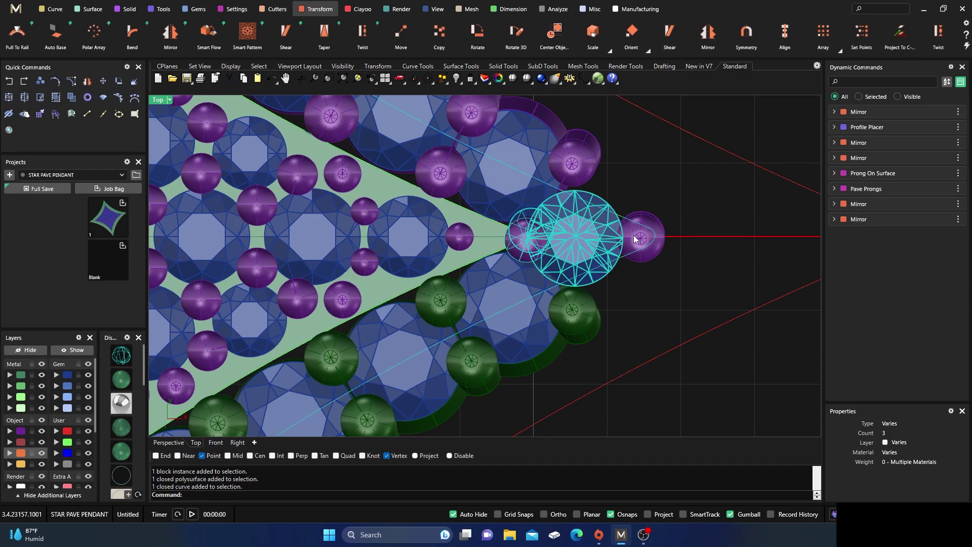
pyautogui.keyDown('ctrl'); pyautogui.click(629, 257); pyautogui.keyUp('ctrl')
pyautogui.keyDown('shift'); pyautogui.click(641, 240); pyautogui.keyUp('shift')
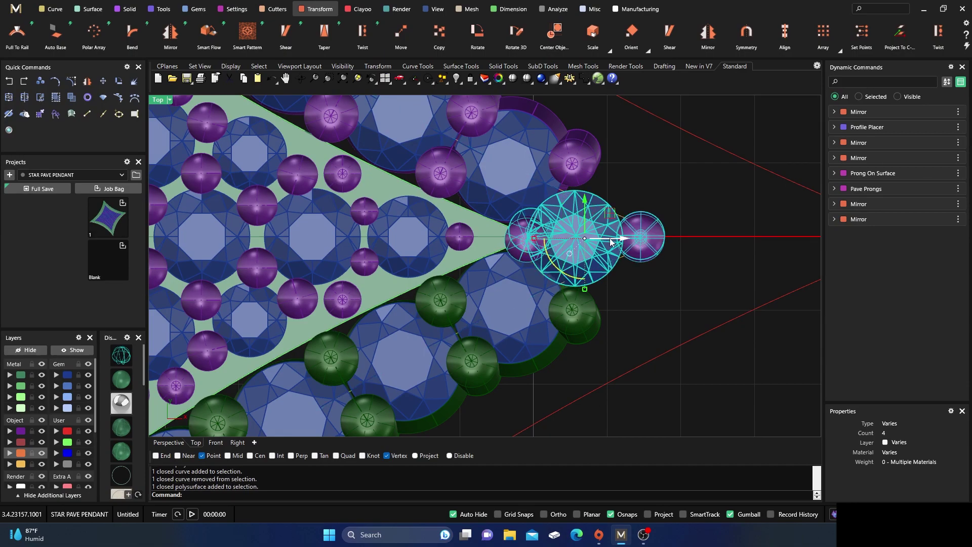
pyautogui.moveTo(626, 243); pyautogui.dragTo(630, 244)
pyautogui.click(648, 195)
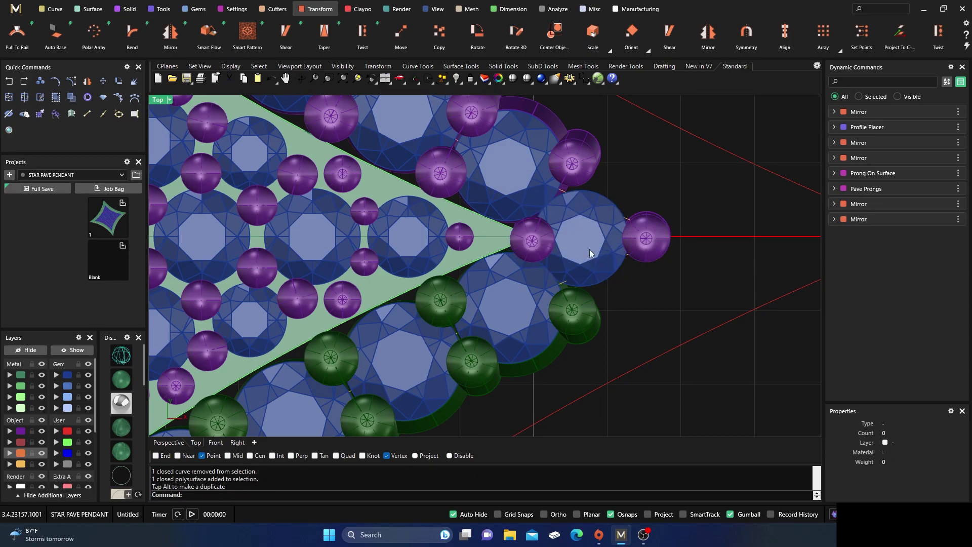
# Nudge the right tip's centred gem and its two prongs a little further outward along the horizontal axis.
pyautogui.click(531, 247)
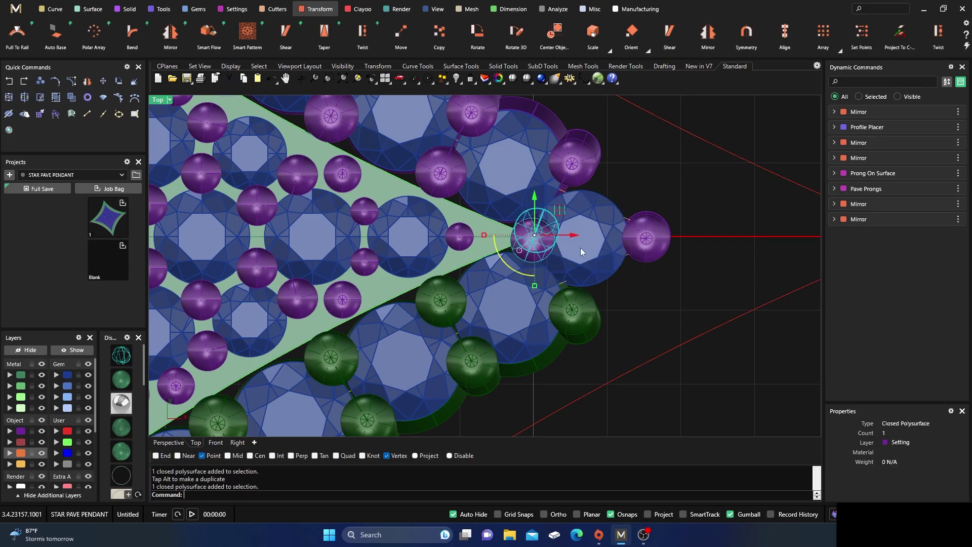
pyautogui.keyDown('shift'); pyautogui.click(587, 259); pyautogui.keyUp('shift')
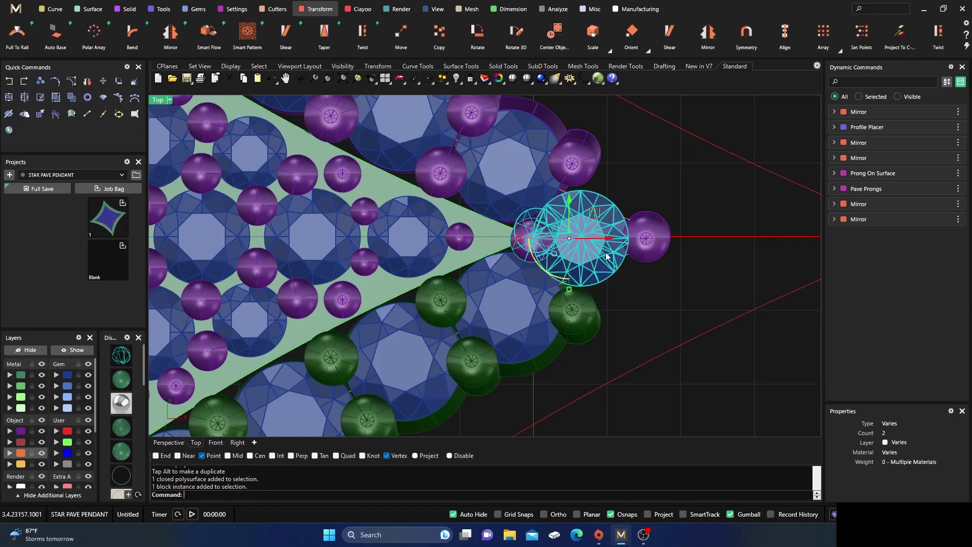
pyautogui.keyDown('shift'); pyautogui.click(633, 250); pyautogui.keyUp('shift')
pyautogui.moveTo(627, 242); pyautogui.dragTo(632, 242)
pyautogui.press('Escape')
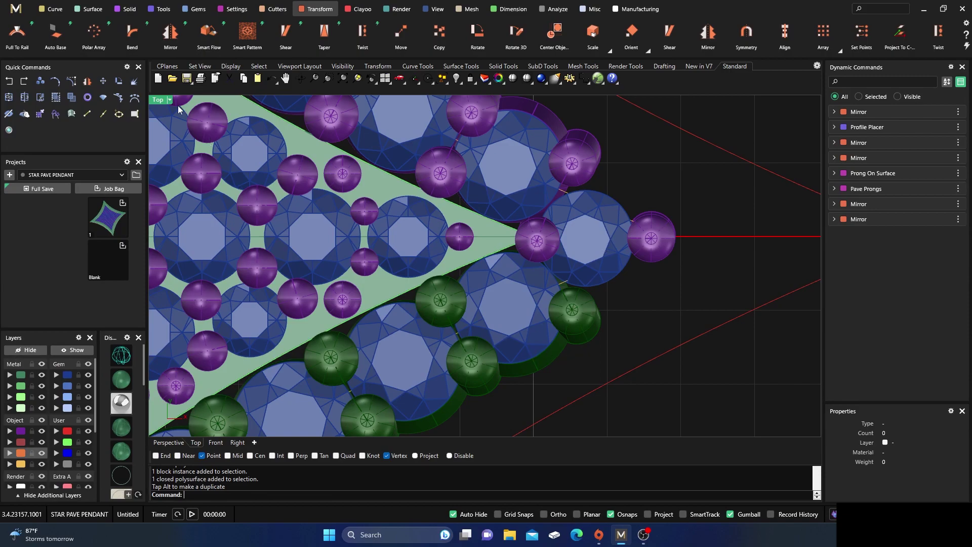
# Inspect the right tip in the four-view layout, checking for the under bezel beneath the mirrored gem.
pyautogui.doubleClick(157, 99)
pyautogui.moveTo(414, 196); pyautogui.dragTo(374, 147, button='right')
pyautogui.moveTo(556, 207); pyautogui.dragTo(566, 161, button='right')
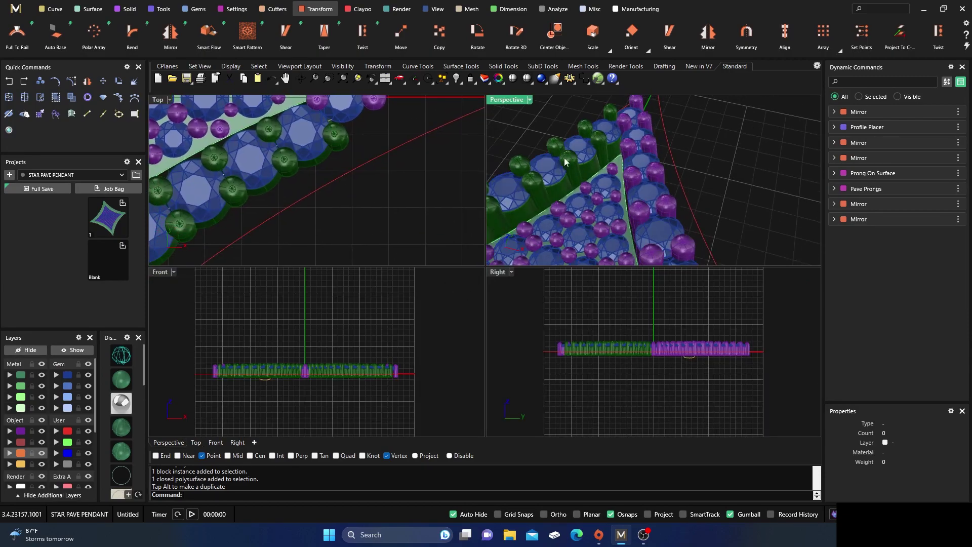
pyautogui.scroll(-12, 572, 160)
pyautogui.moveTo(601, 216); pyautogui.dragTo(601, 162, button='right')
pyautogui.scroll(8, 602, 167)
pyautogui.scroll(3, 607, 142)
pyautogui.scroll(-15, 428, 228)
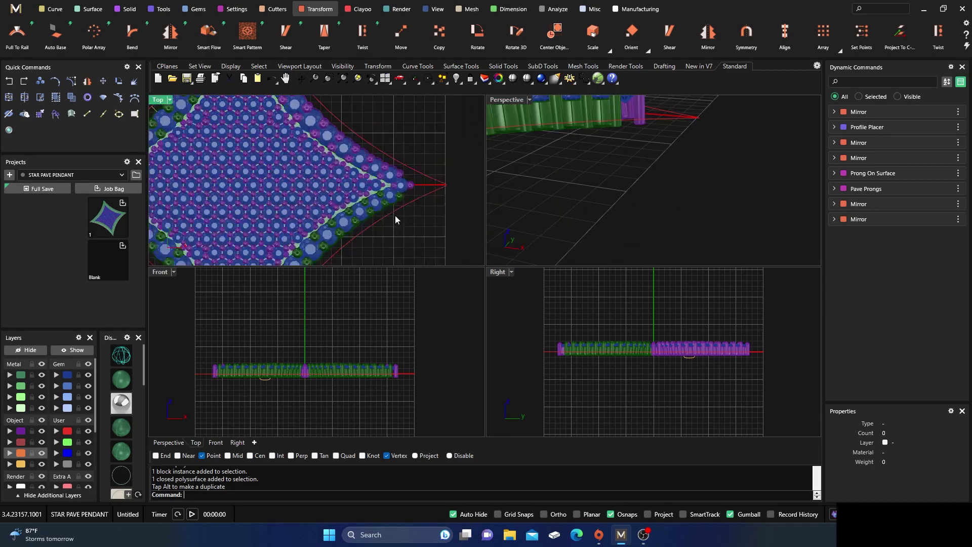
# Mirror the left tip's under bezel across to the right tip, with only Y Mirror enabled.
pyautogui.scroll(12, 175, 190)
pyautogui.moveTo(302, 195); pyautogui.dragTo(359, 180, button='right')
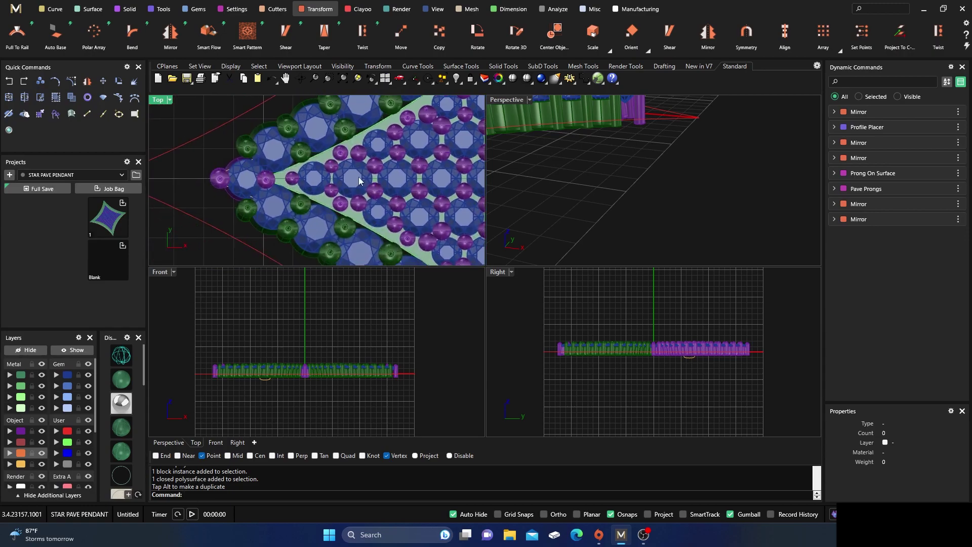
pyautogui.scroll(5, 226, 189)
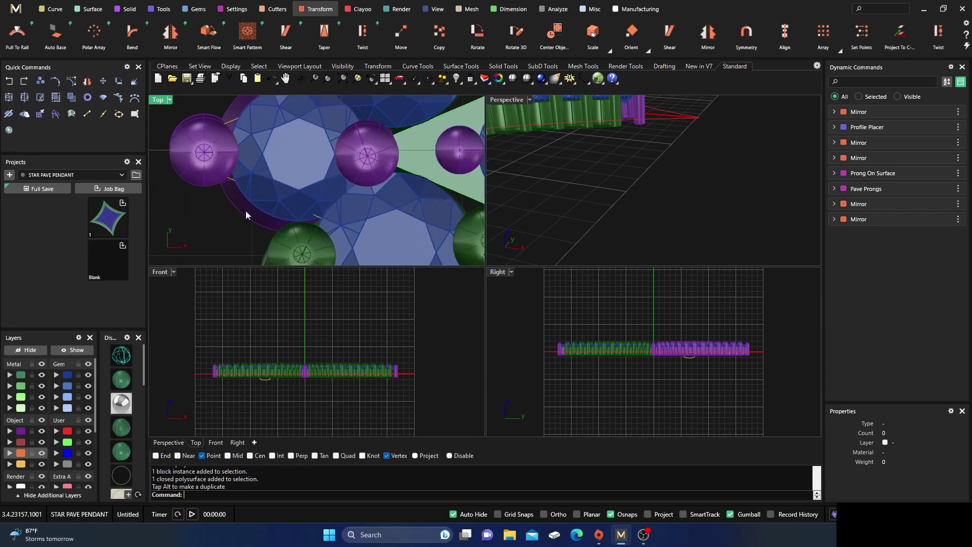
pyautogui.click(251, 172)
pyautogui.click(170, 33)
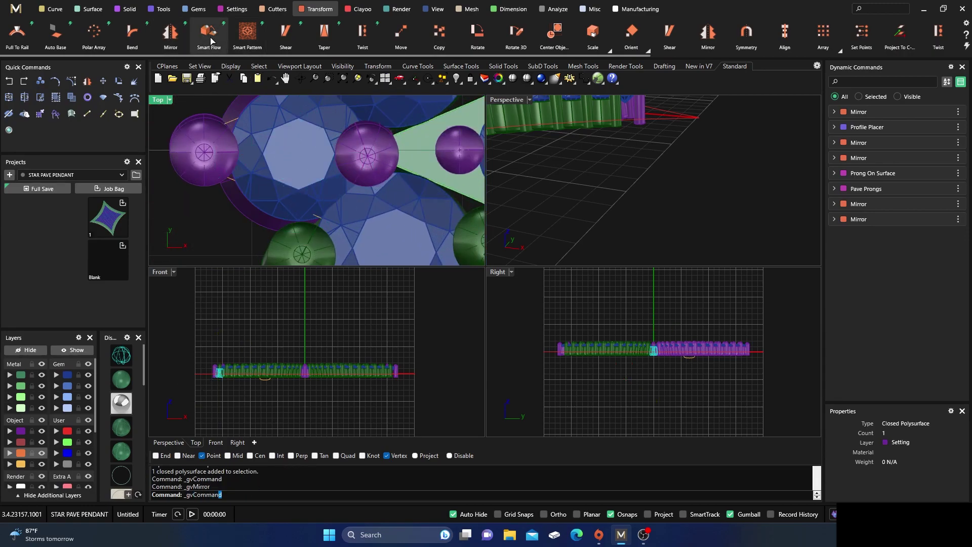
pyautogui.moveTo(578, 240); pyautogui.dragTo(598, 184, button='right')
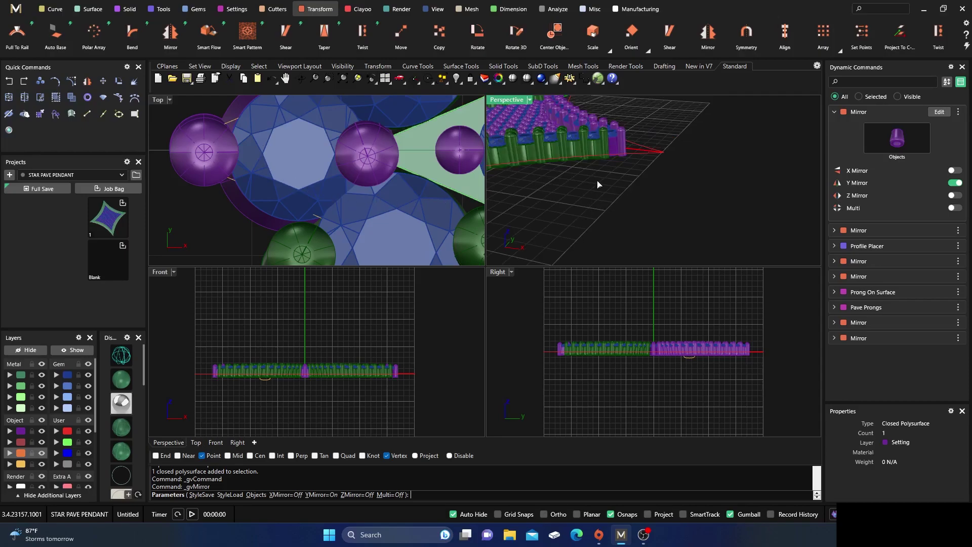
pyautogui.scroll(-10, 316, 159)
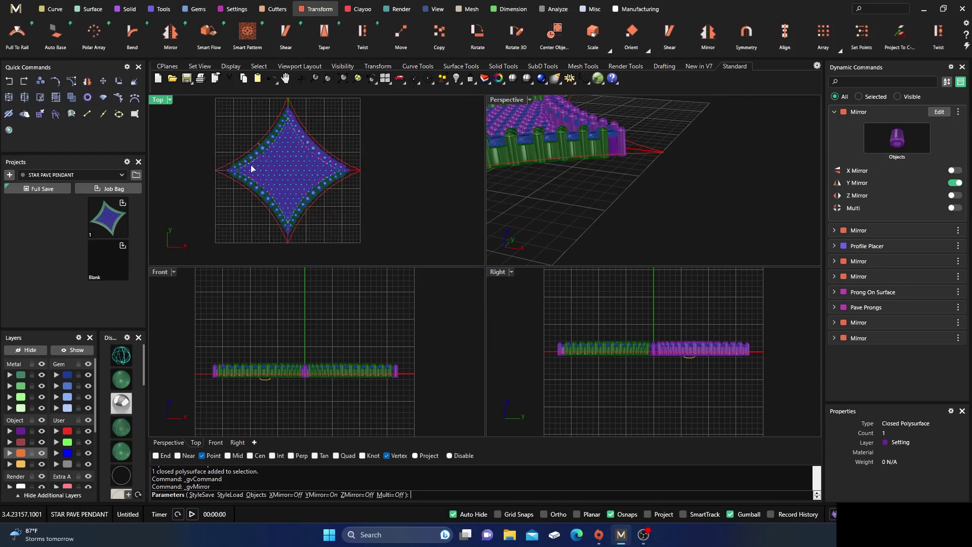
pyautogui.scroll(4, 339, 172)
pyautogui.scroll(5, 349, 174)
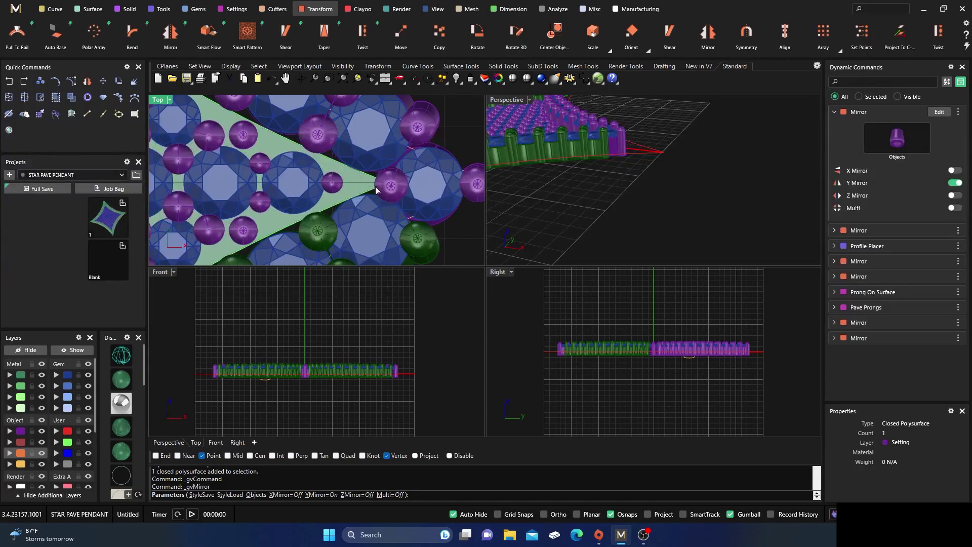
pyautogui.rightClick(427, 188)
# Shift the right tip's mirrored under bezel slightly outward along the horizontal axis so it sits beneath its gem.
pyautogui.scroll(3, 405, 160)
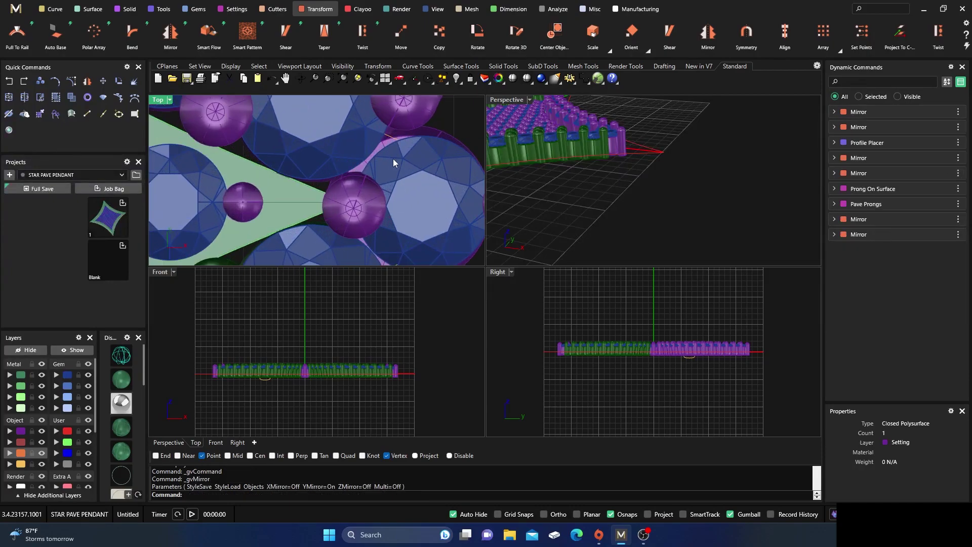
pyautogui.click(357, 169)
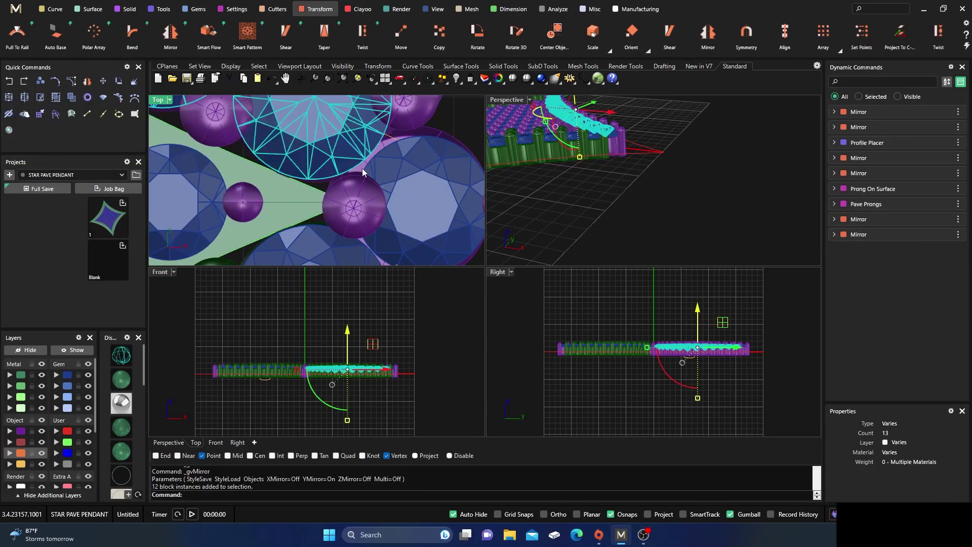
pyautogui.click(370, 168)
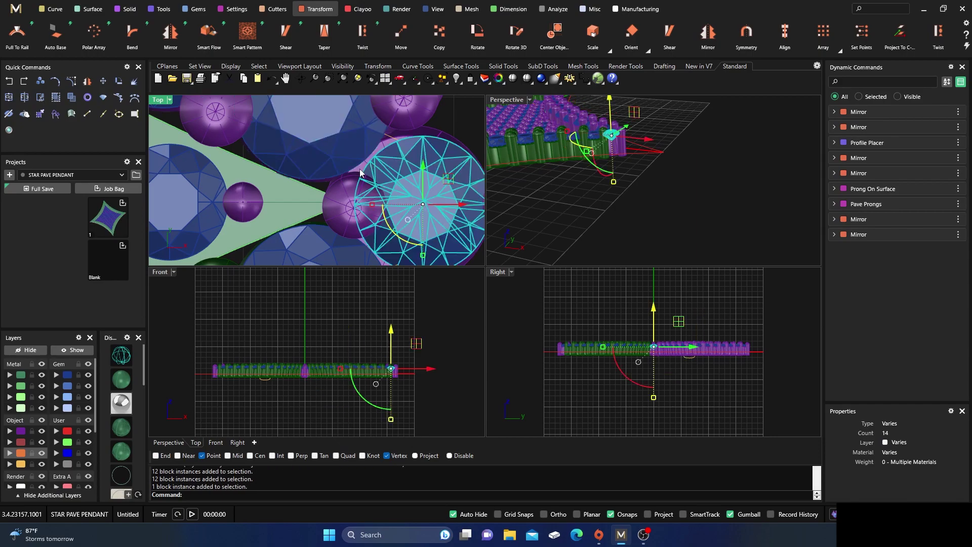
pyautogui.click(358, 168)
pyautogui.scroll(7, 359, 168)
pyautogui.click(359, 168)
pyautogui.scroll(-5, 336, 156)
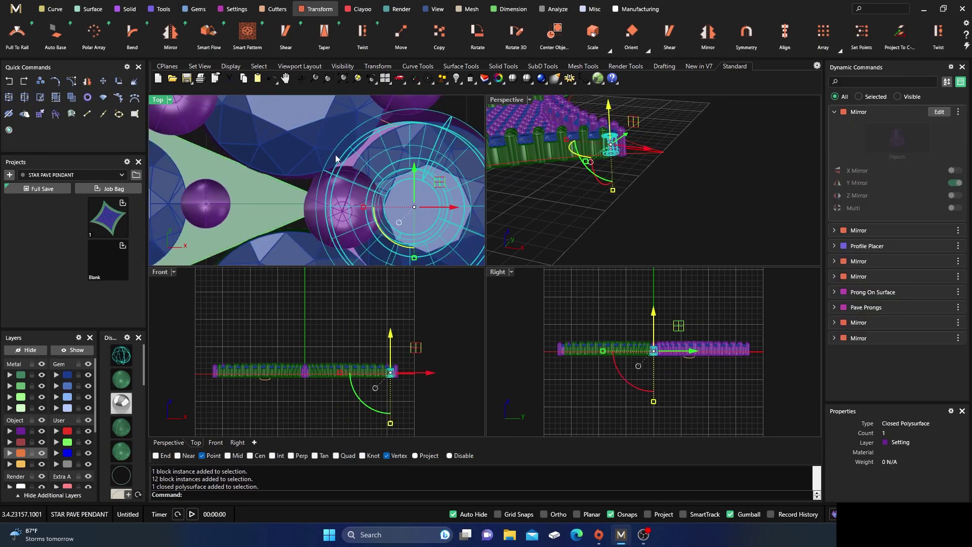
pyautogui.scroll(-2, 336, 158)
pyautogui.moveTo(424, 190); pyautogui.dragTo(436, 191)
pyautogui.click(578, 199)
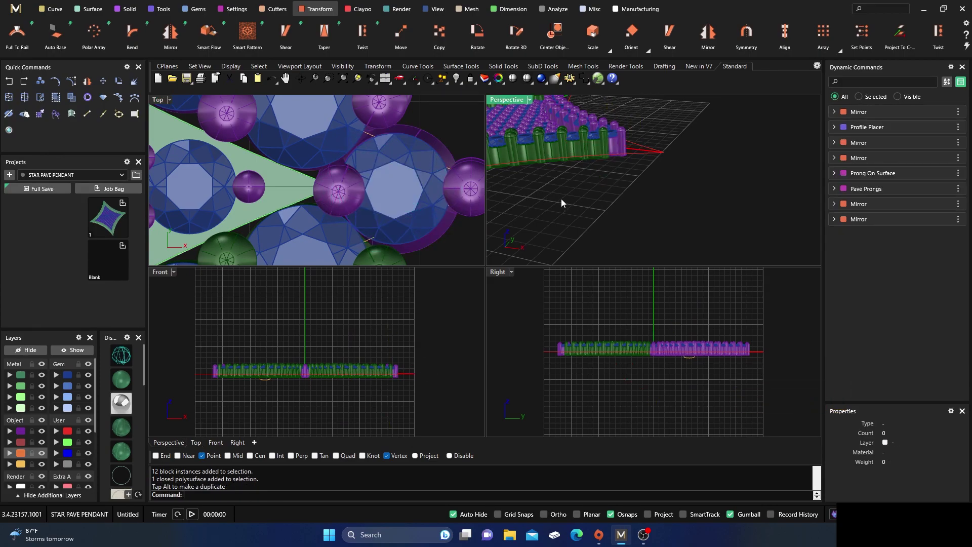
pyautogui.scroll(6, 597, 147)
pyautogui.scroll(-6, 657, 175)
pyautogui.moveTo(678, 175); pyautogui.dragTo(601, 165, button='right')
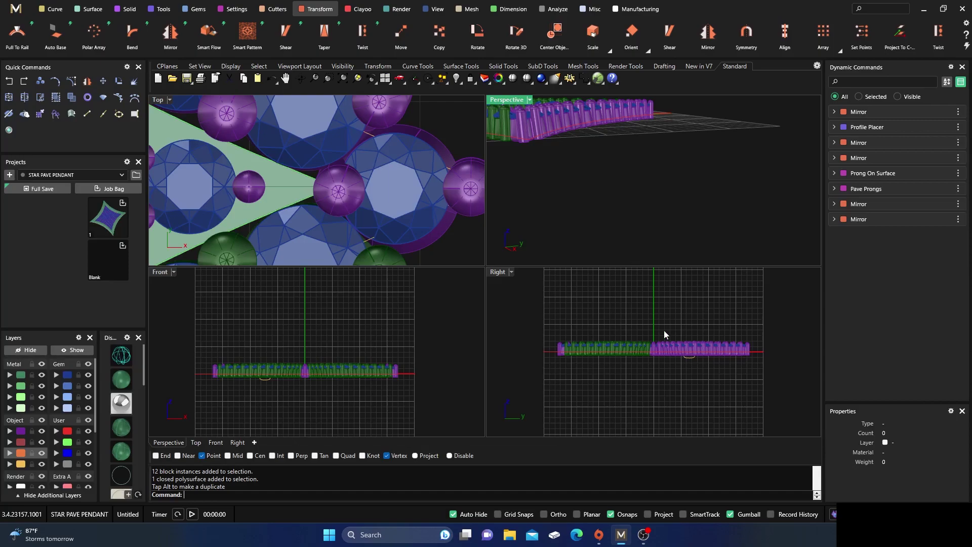
pyautogui.scroll(8, 647, 353)
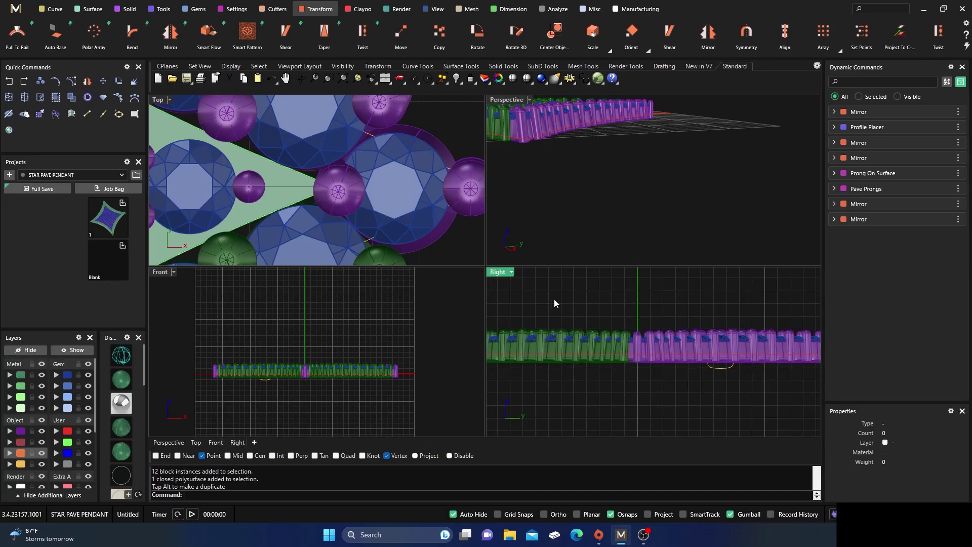
# Nudge the lower tip's gem, under bezel and inner and outer prongs slightly outward together along the vertical axis.
pyautogui.scroll(-6, 310, 163)
pyautogui.scroll(4, 281, 229)
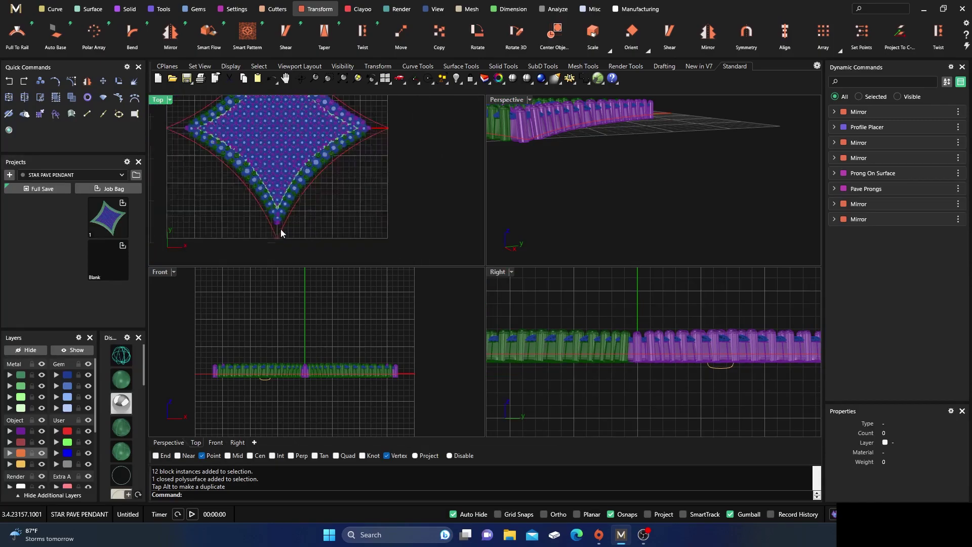
pyautogui.scroll(5, 272, 202)
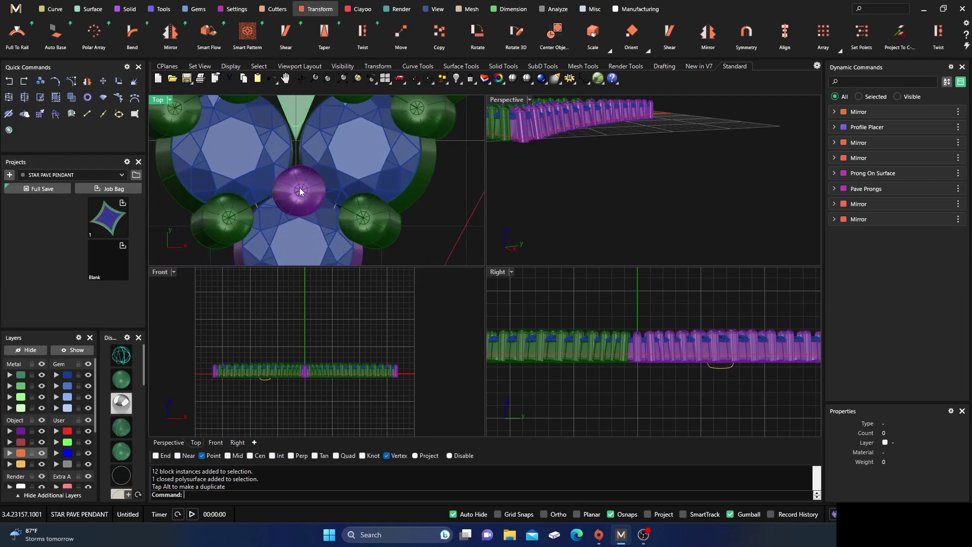
pyautogui.scroll(1, 316, 198)
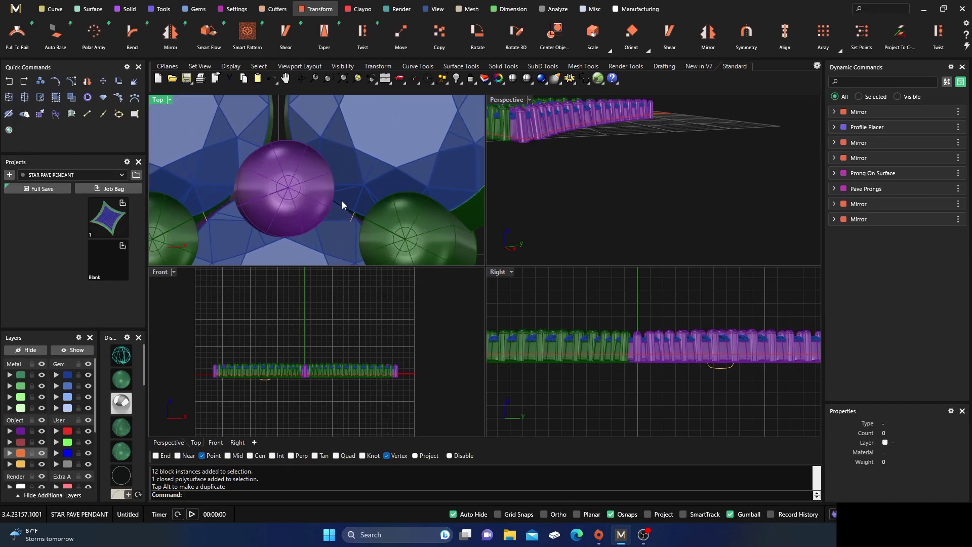
pyautogui.click(308, 196)
pyautogui.scroll(-2, 286, 171)
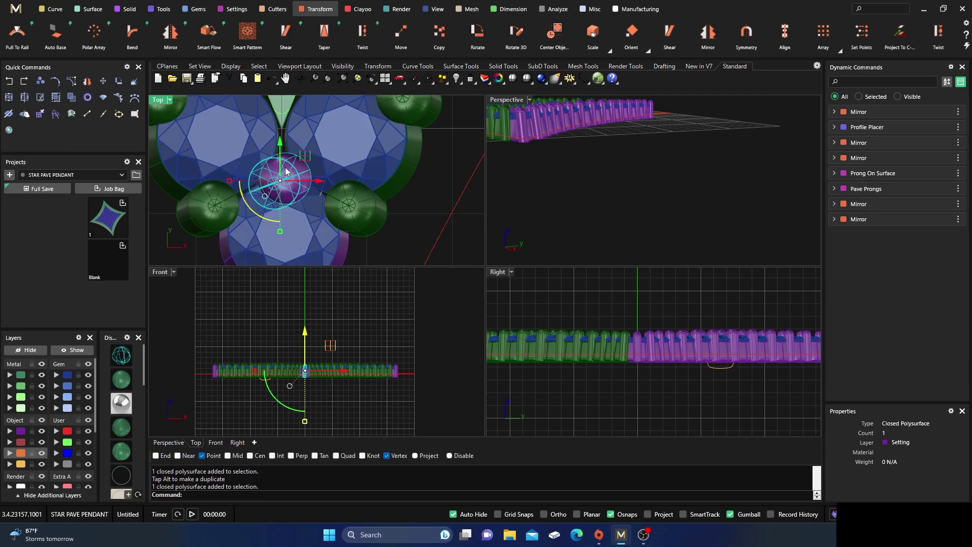
pyautogui.keyDown('shift'); pyautogui.click(276, 240); pyautogui.keyUp('shift')
pyautogui.keyDown('shift'); pyautogui.click(339, 259); pyautogui.keyUp('shift')
pyautogui.scroll(-2, 293, 195)
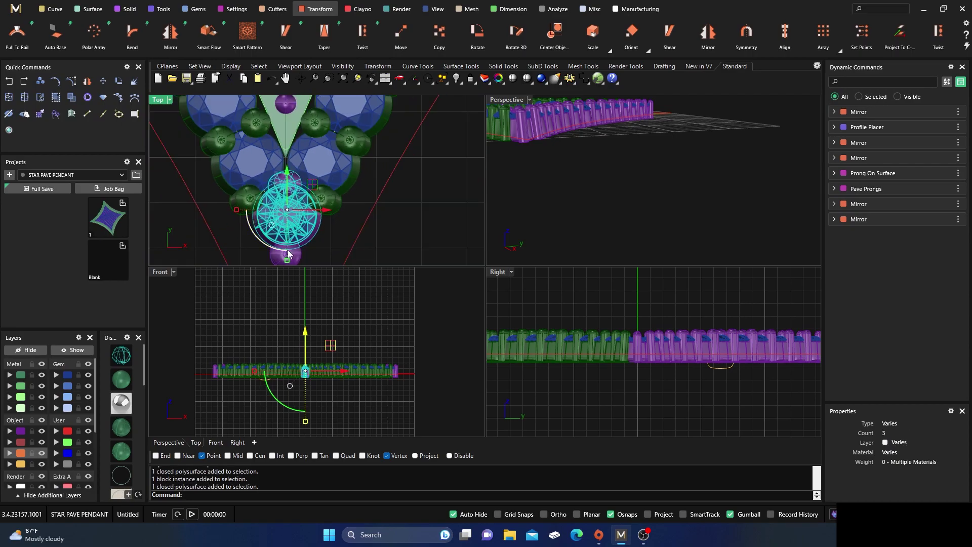
pyautogui.keyDown('shift'); pyautogui.click(298, 261); pyautogui.keyUp('shift')
pyautogui.scroll(2, 283, 202)
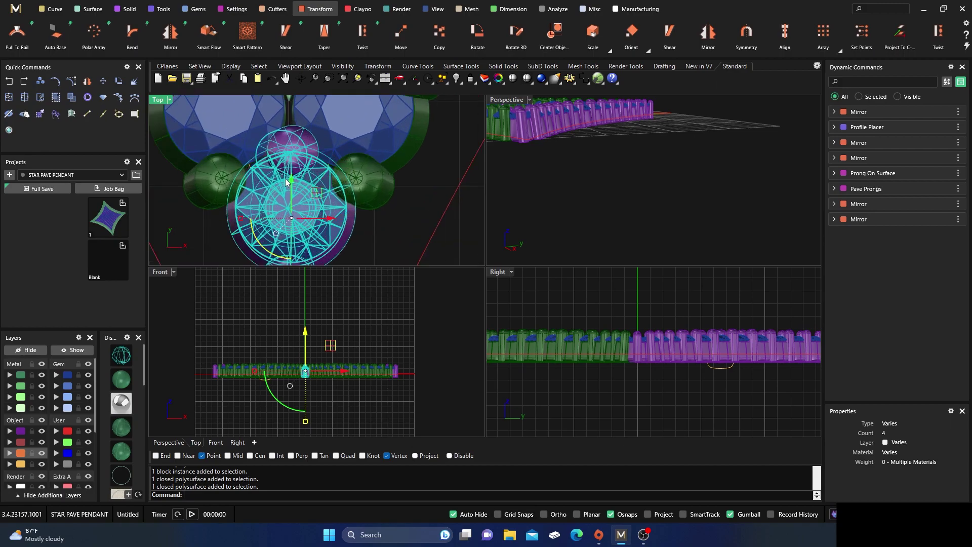
pyautogui.moveTo(292, 178); pyautogui.dragTo(292, 183)
pyautogui.click(373, 224)
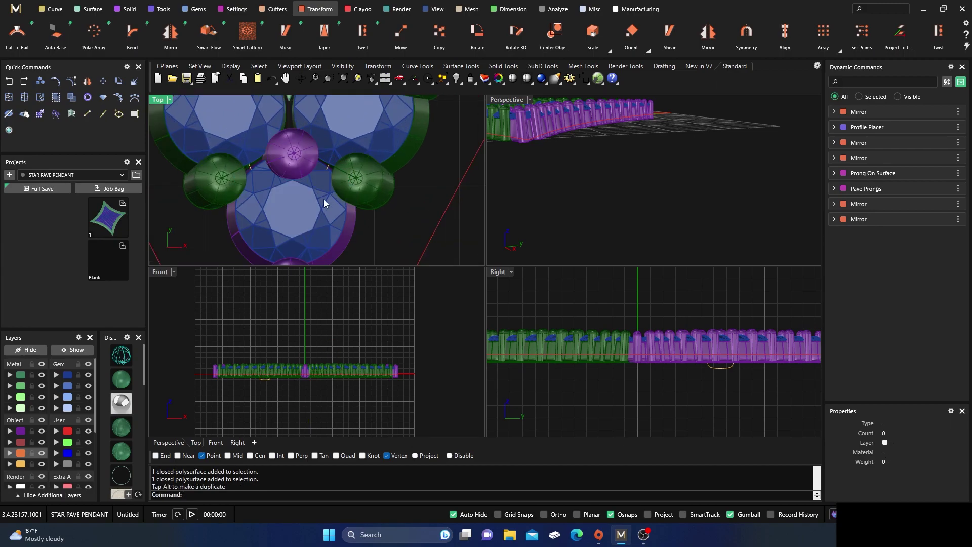
# In an enlarged Perspective view of the underside, shift the upper tip's inner prong slightly inward between the neighbouring bezels.
pyautogui.scroll(5, 246, 160)
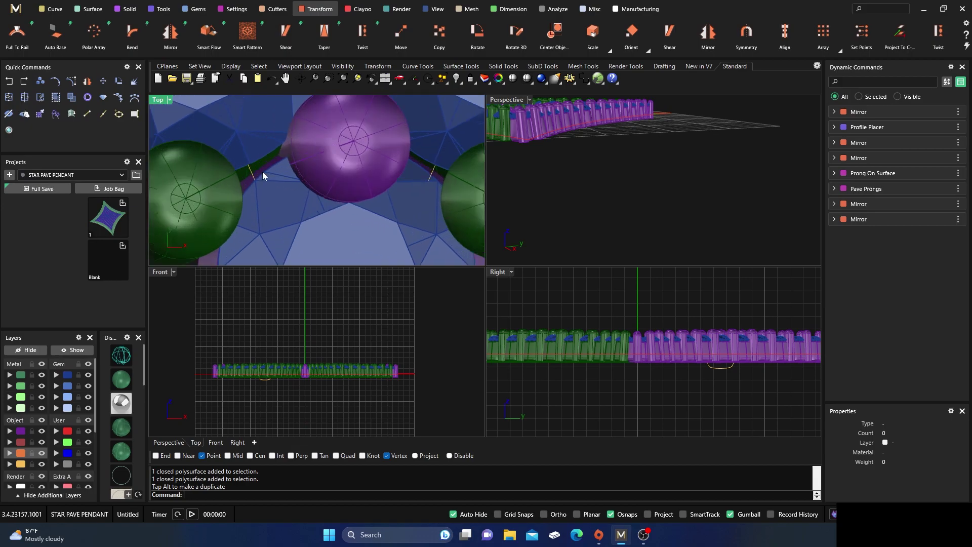
pyautogui.scroll(-4, 262, 172)
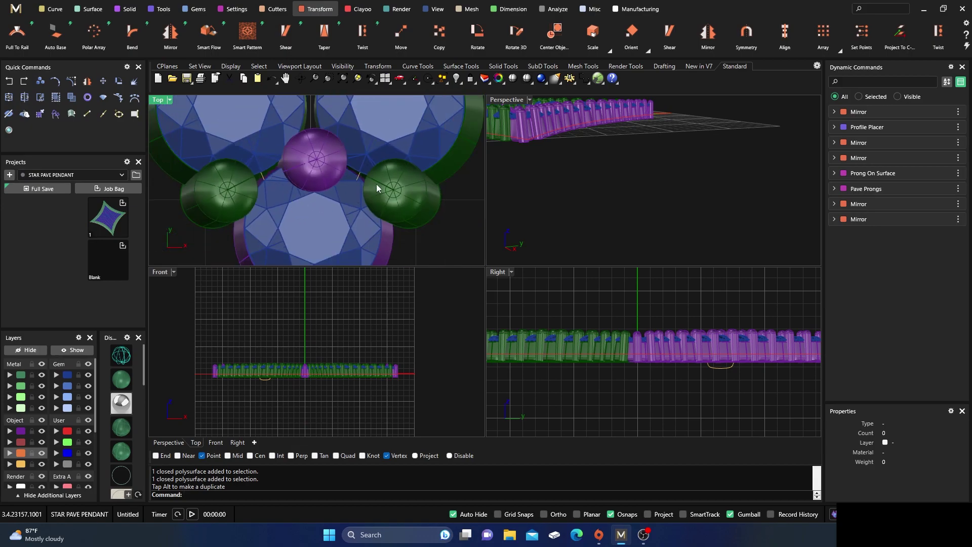
pyautogui.doubleClick(504, 100)
pyautogui.moveTo(494, 198); pyautogui.dragTo(453, 302, button='right')
pyautogui.scroll(-5, 451, 299)
pyautogui.scroll(10, 393, 386)
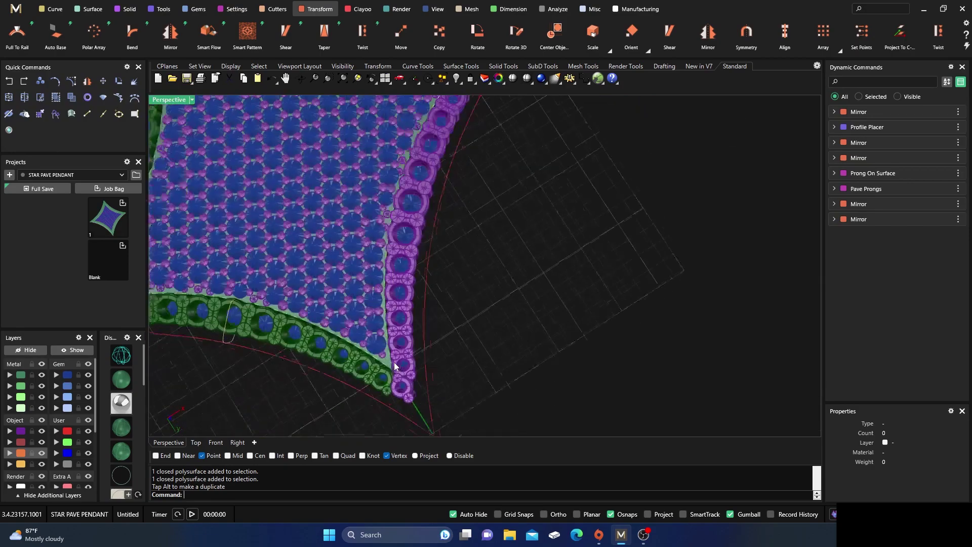
pyautogui.moveTo(393, 386); pyautogui.dragTo(507, 264, button='right')
pyautogui.scroll(5, 423, 287)
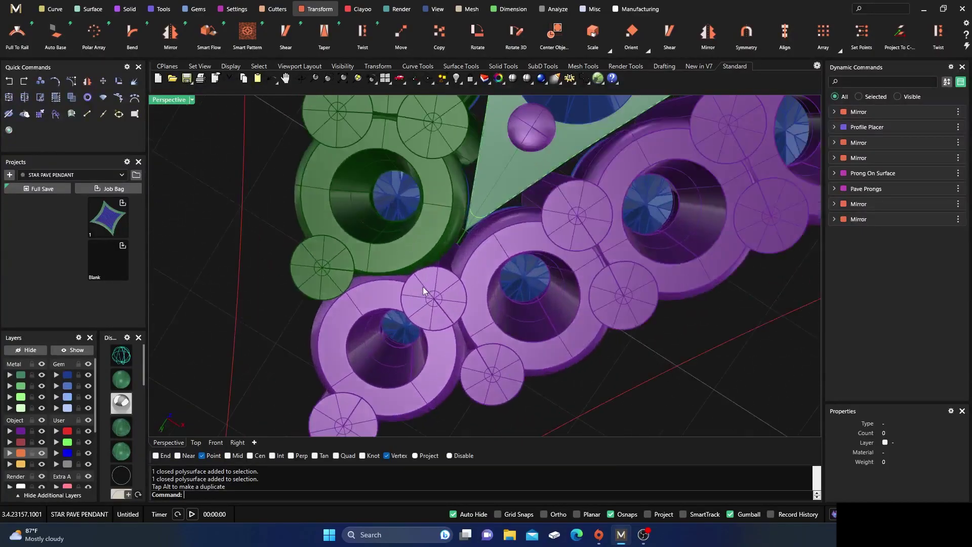
pyautogui.click(433, 299)
pyautogui.moveTo(466, 294); pyautogui.dragTo(416, 297)
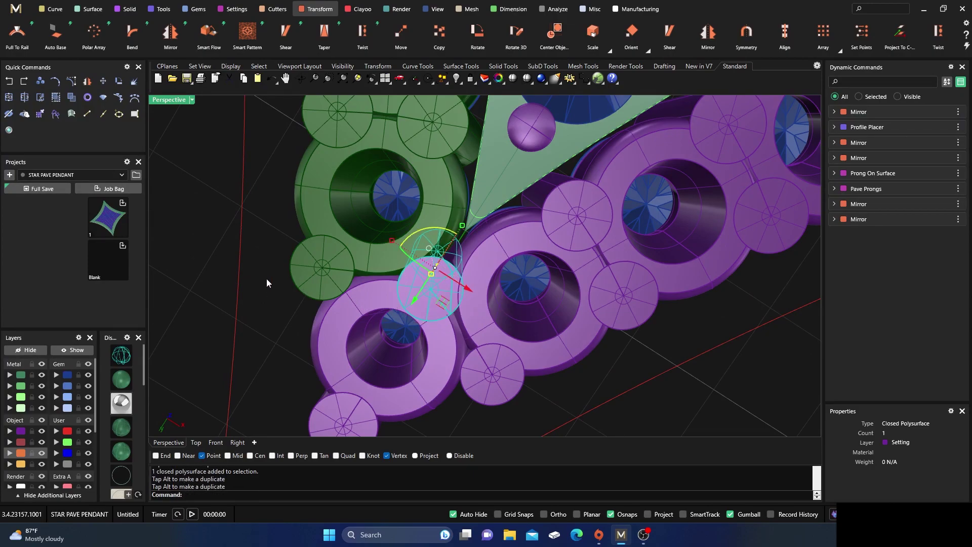
# Reposition the left tip's inner prong slightly in plan so it sits between the adjoining border bezels.
pyautogui.scroll(-14, 398, 308)
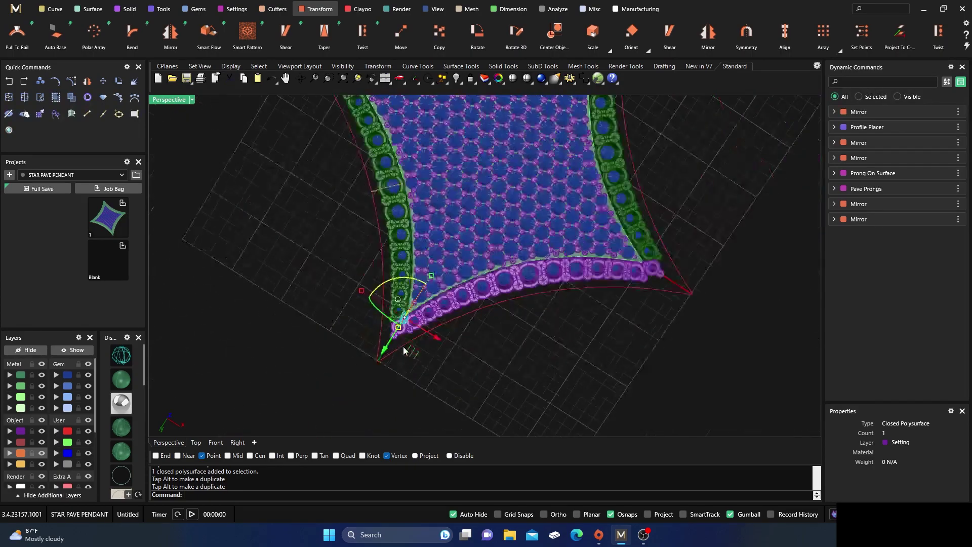
pyautogui.scroll(9, 358, 103)
pyautogui.scroll(5, 359, 103)
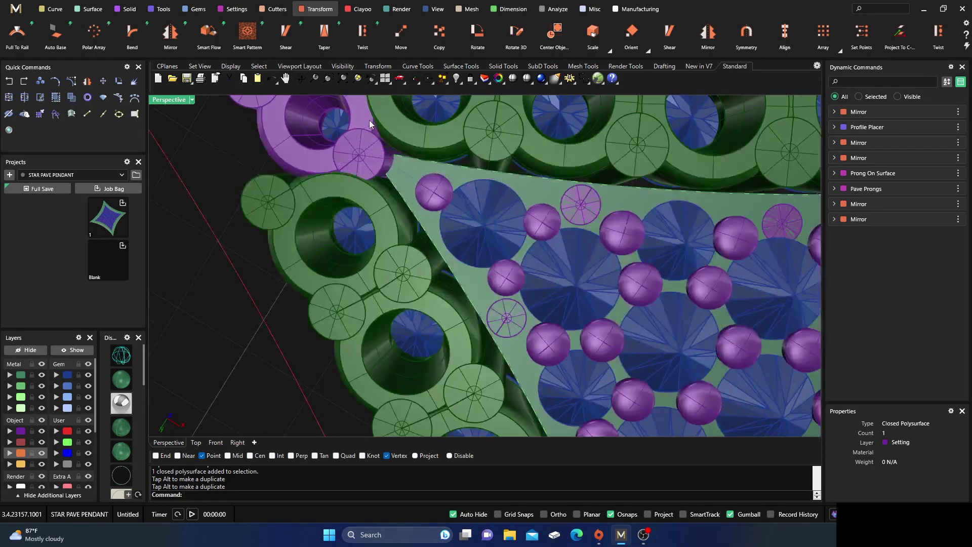
pyautogui.click(369, 152)
pyautogui.moveTo(360, 184); pyautogui.dragTo(366, 181)
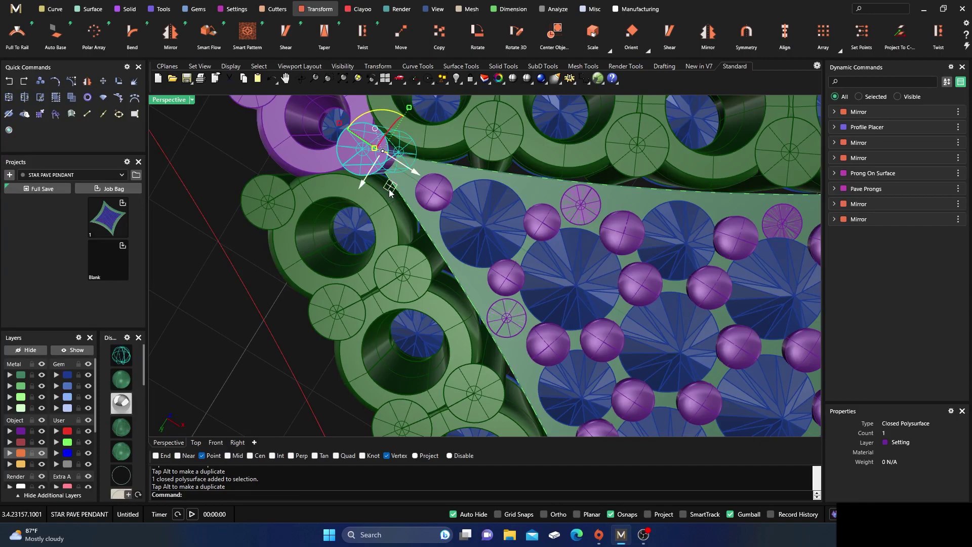
pyautogui.moveTo(345, 249); pyautogui.dragTo(376, 221, button='right')
pyautogui.moveTo(376, 186); pyautogui.dragTo(374, 196)
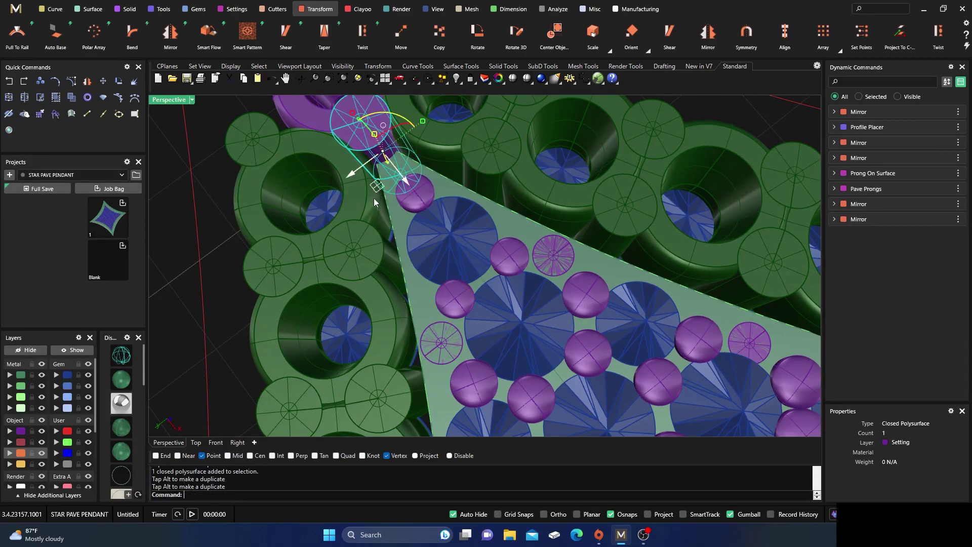
# Nudge the lower tip's inner prong slightly in plan to centre it between the two adjoining border bezels.
pyautogui.scroll(-6, 374, 195)
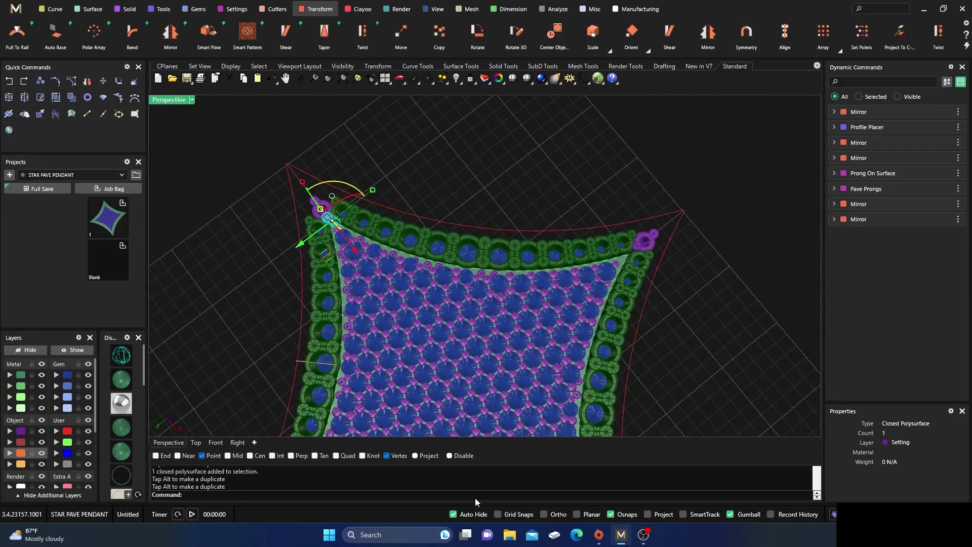
pyautogui.scroll(8, 618, 274)
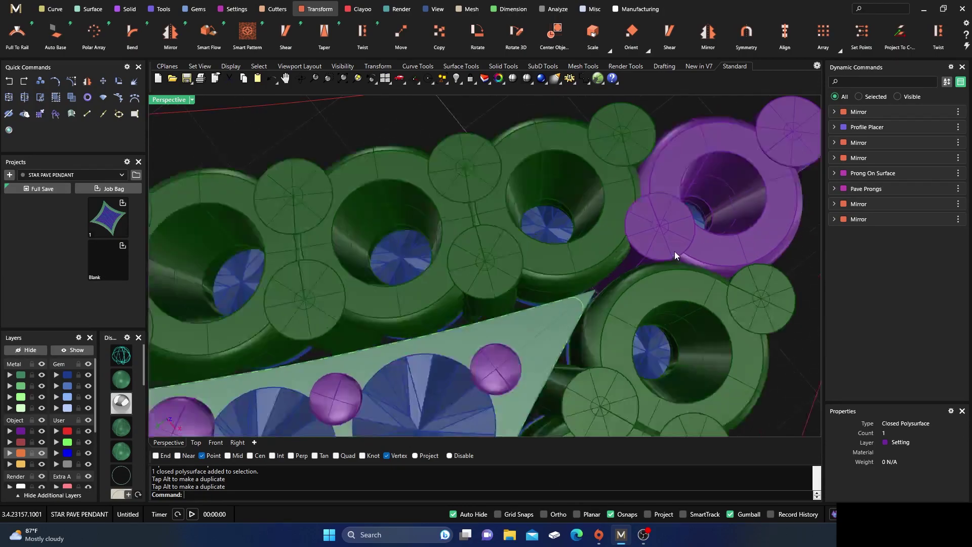
pyautogui.click(648, 226)
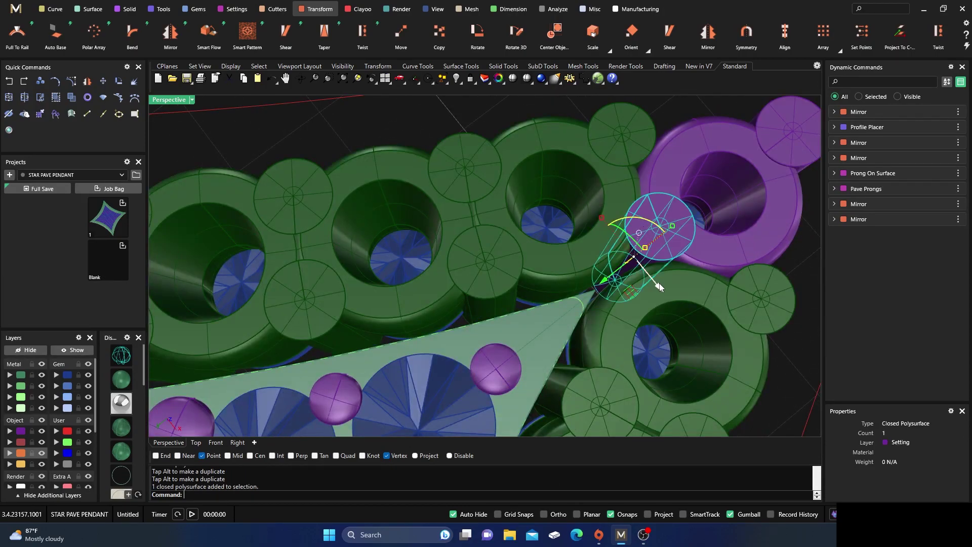
pyautogui.moveTo(659, 284); pyautogui.dragTo(664, 288)
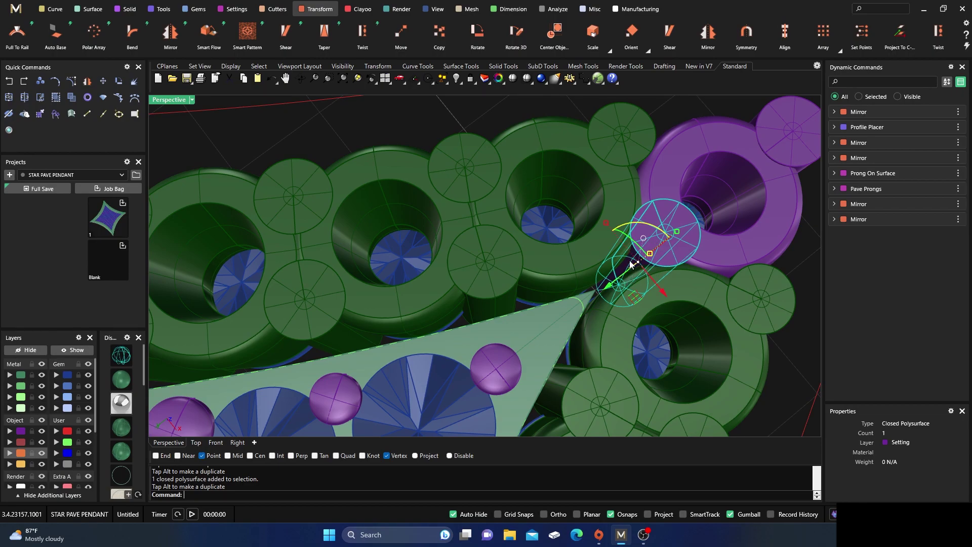
pyautogui.moveTo(636, 299); pyautogui.dragTo(636, 305)
# Adjust the right tip's inner prong slightly in plan, placing it between the pavé surface's point and the tip bezel.
pyautogui.scroll(-10, 590, 190)
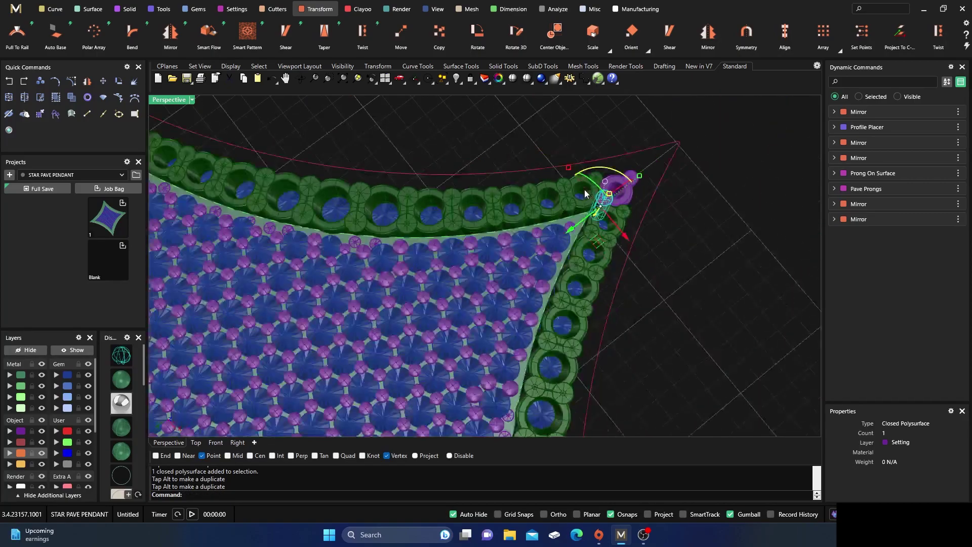
pyautogui.scroll(10, 575, 374)
pyautogui.click(539, 306)
pyautogui.moveTo(526, 353); pyautogui.dragTo(503, 332)
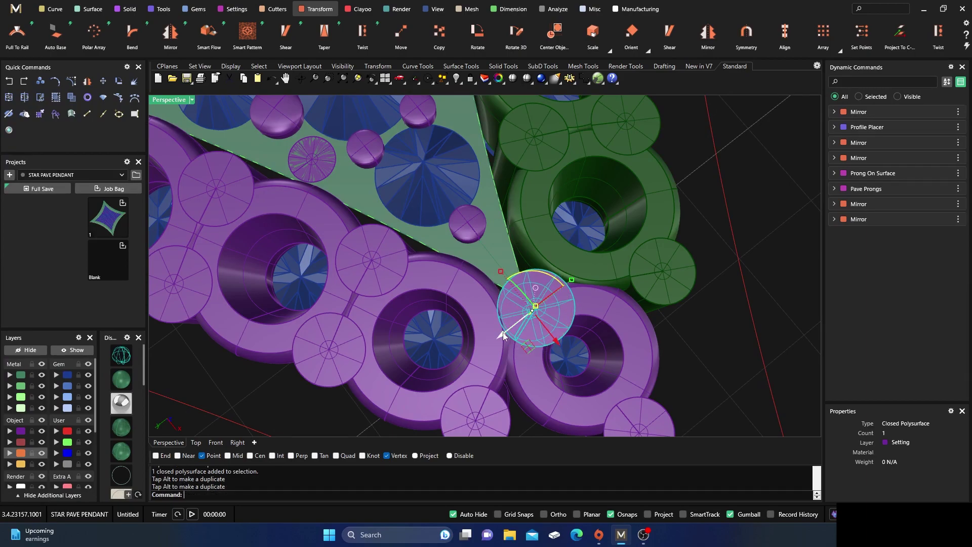
# Examine the adjusted tip prongs and the surrounding border gems from several angles around the pendant.
pyautogui.scroll(-12, 559, 181)
pyautogui.moveTo(547, 184); pyautogui.dragTo(691, 244, button='right')
pyautogui.scroll(-5, 529, 314)
pyautogui.press('Escape')
pyautogui.scroll(6, 538, 255)
pyautogui.scroll(8, 539, 255)
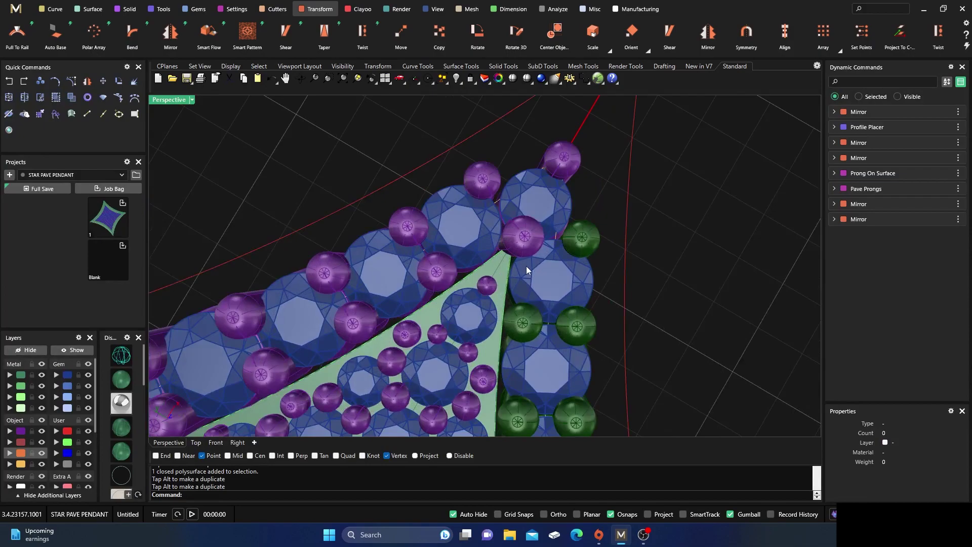
pyautogui.scroll(-5, 526, 266)
pyautogui.moveTo(526, 266); pyautogui.dragTo(484, 331, button='right')
pyautogui.scroll(-5, 536, 307)
pyautogui.scroll(8, 420, 281)
pyautogui.scroll(-5, 420, 280)
pyautogui.scroll(8, 482, 357)
pyautogui.scroll(-5, 482, 357)
pyautogui.scroll(8, 484, 331)
pyautogui.scroll(-5, 484, 330)
# Try to extrude only the pavé surface's outline curve downward alongside the bezels, and undo the extrusion.
pyautogui.moveTo(429, 305); pyautogui.dragTo(518, 210, button='right')
pyautogui.scroll(6, 489, 232)
pyautogui.scroll(5, 495, 309)
pyautogui.moveTo(372, 255); pyautogui.dragTo(336, 196, button='right')
pyautogui.scroll(4, 302, 175)
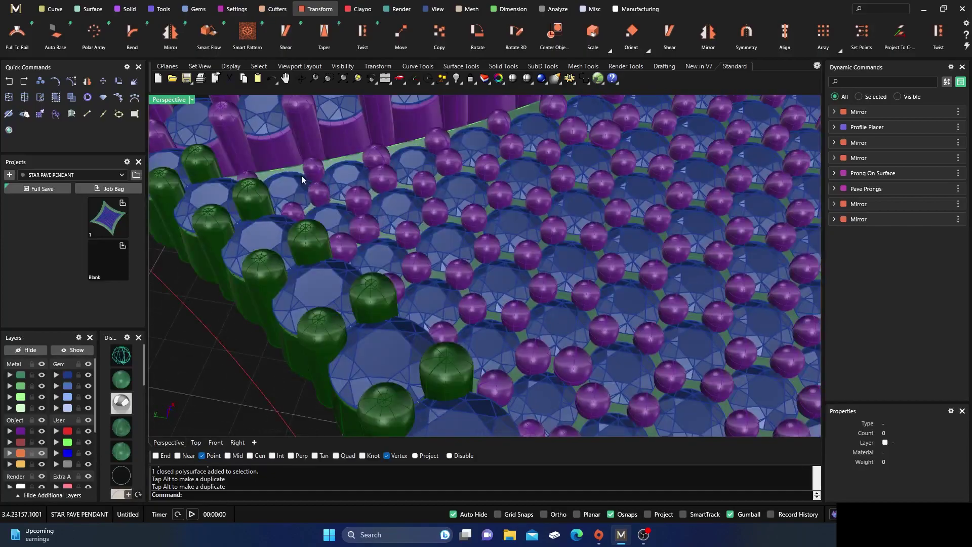
pyautogui.click(297, 167)
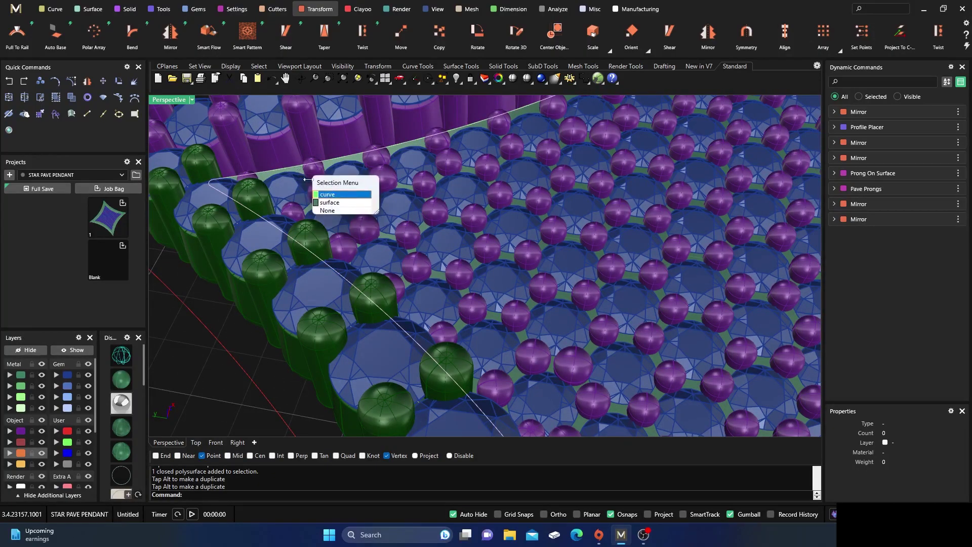
pyautogui.click(344, 195)
pyautogui.scroll(-3, 322, 310)
pyautogui.scroll(-3, 321, 309)
pyautogui.moveTo(321, 309); pyautogui.dragTo(299, 230, button='right')
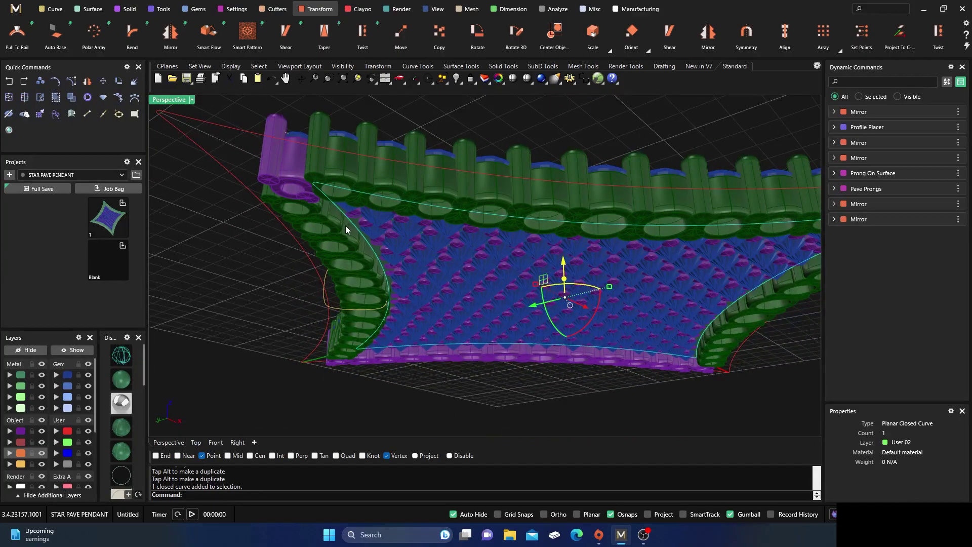
pyautogui.scroll(2, 369, 242)
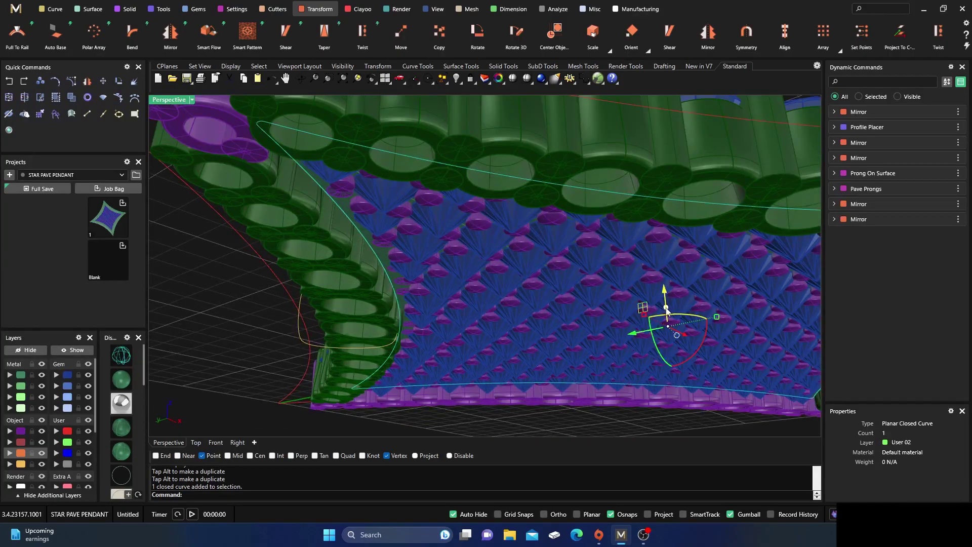
pyautogui.moveTo(666, 309); pyautogui.dragTo(652, 323)
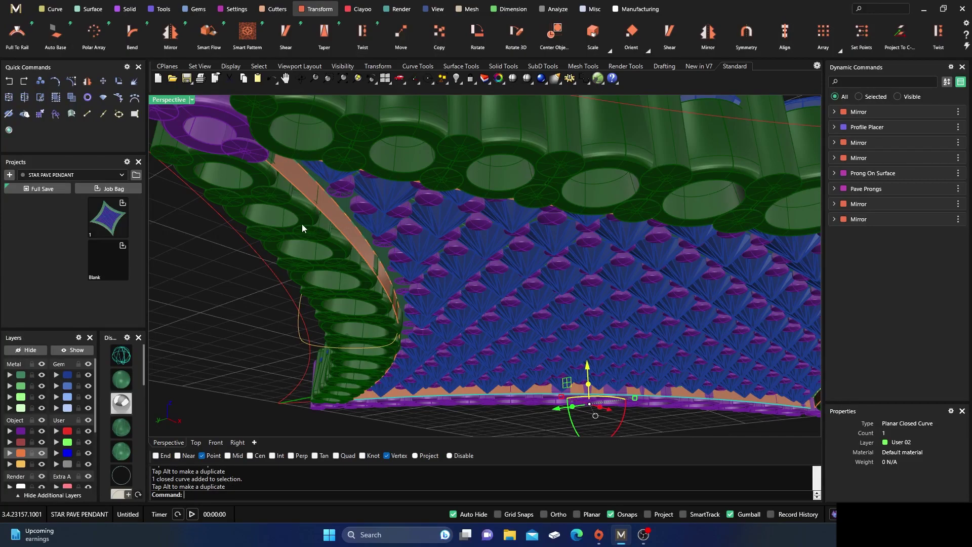
pyautogui.scroll(6, 290, 181)
pyautogui.scroll(-5, 306, 195)
pyautogui.scroll(3, 326, 203)
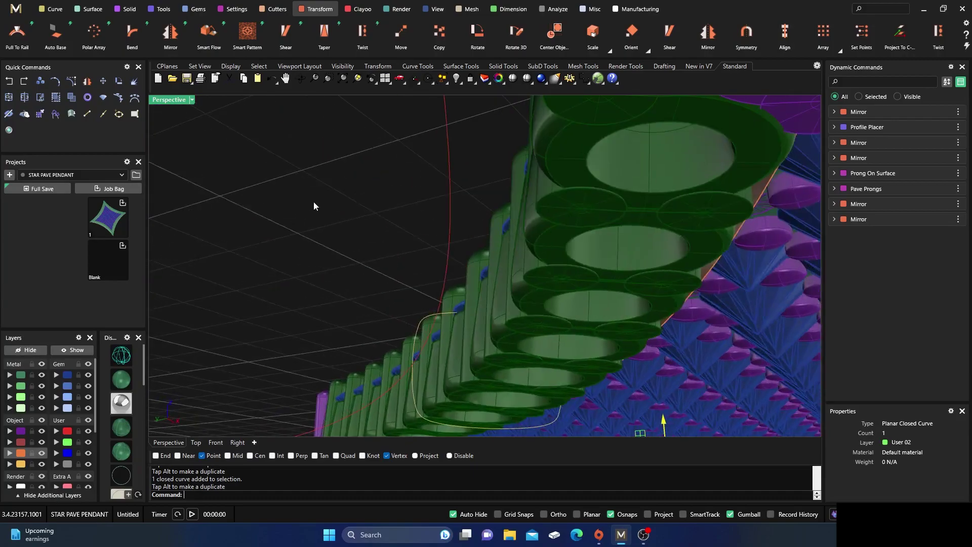
pyautogui.click(9, 81)
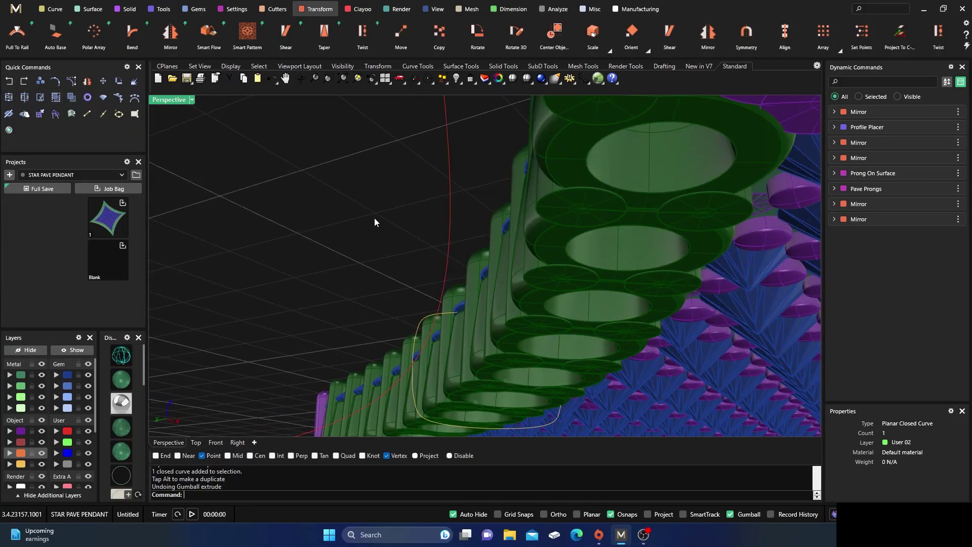
# Extrude the pavé surface together with its outline curve downward to about the underside of the border bezels.
pyautogui.scroll(-5, 341, 248)
pyautogui.moveTo(341, 248); pyautogui.dragTo(439, 329, button='right')
pyautogui.scroll(6, 480, 369)
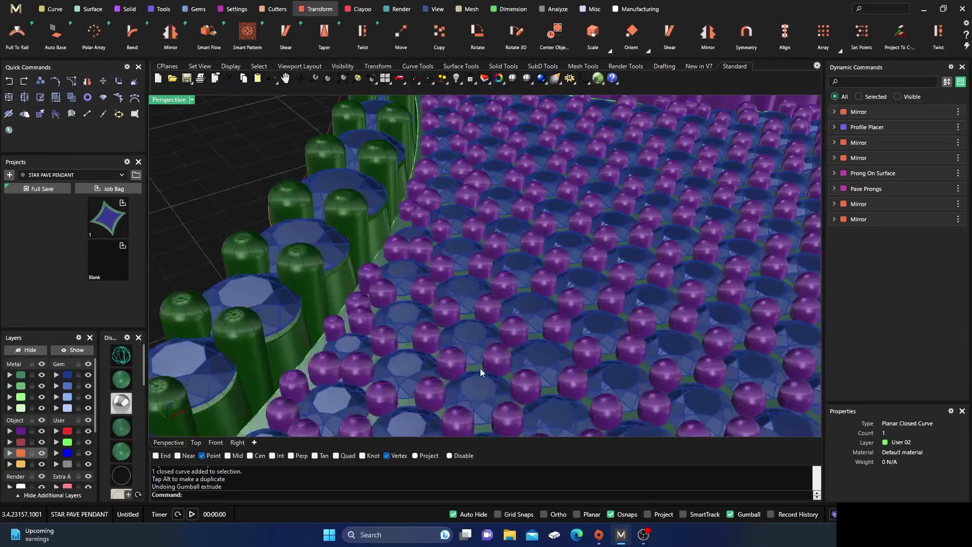
pyautogui.scroll(-3, 262, 424)
pyautogui.keyDown('shift'); pyautogui.click(262, 423); pyautogui.keyUp('shift')
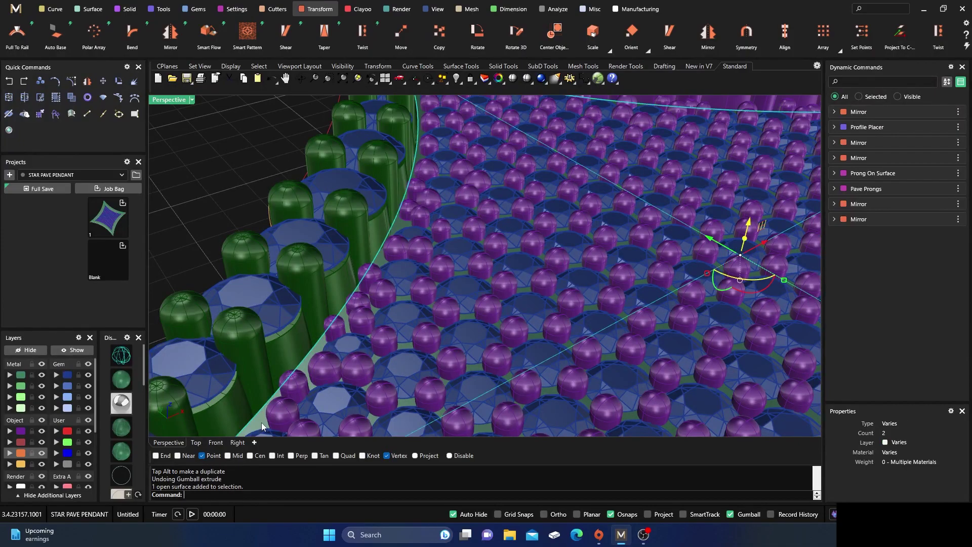
pyautogui.scroll(-6, 449, 320)
pyautogui.moveTo(523, 396); pyautogui.dragTo(524, 283, button='right')
pyautogui.scroll(3, 556, 284)
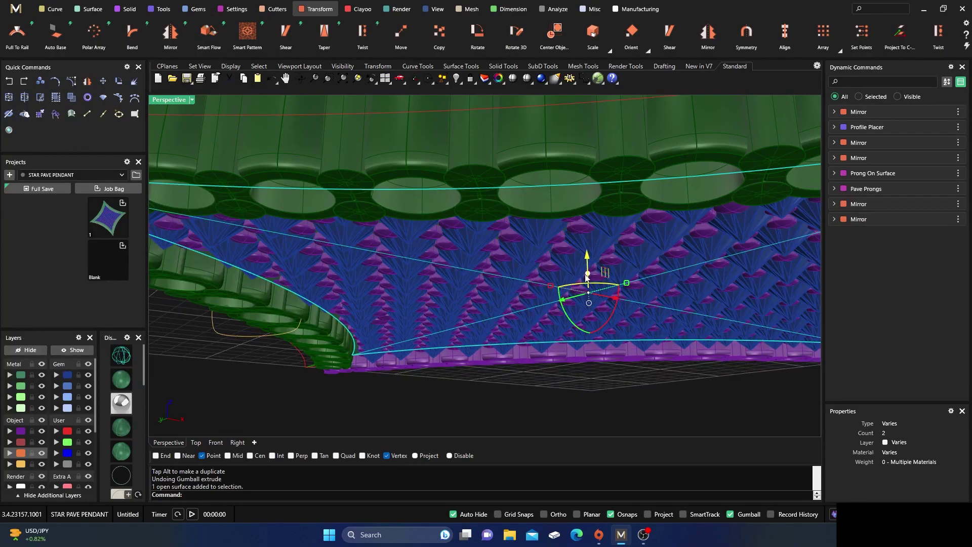
pyautogui.moveTo(587, 274); pyautogui.dragTo(581, 297)
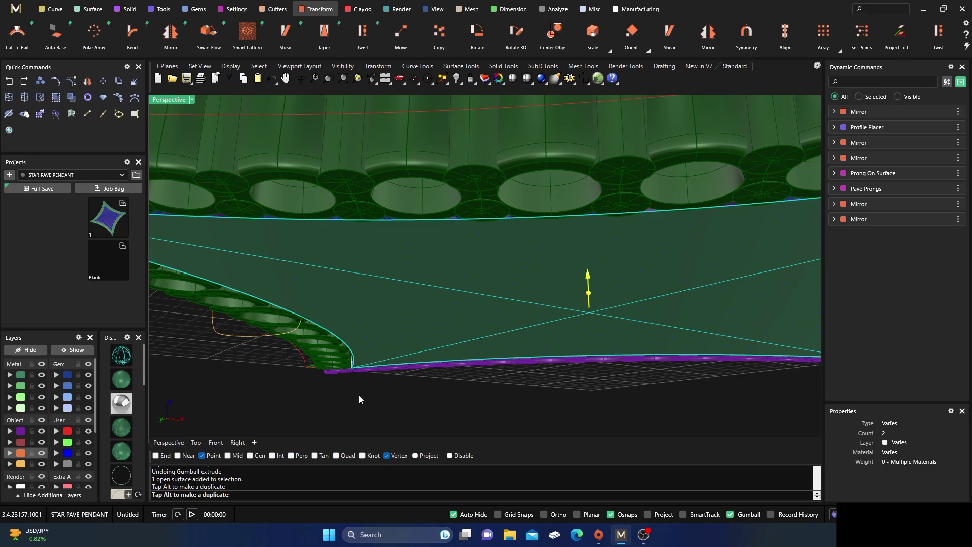
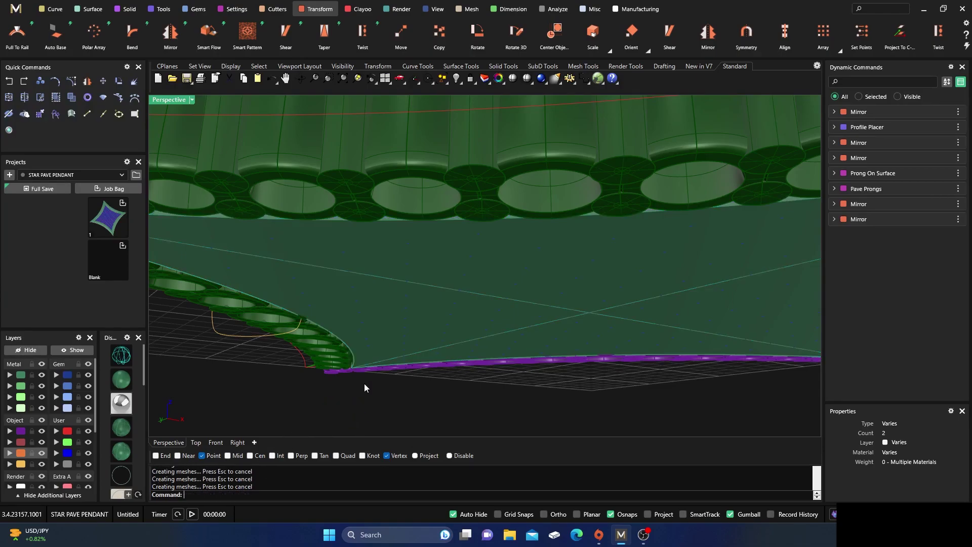
pyautogui.scroll(5, 350, 395)
pyautogui.scroll(-3, 378, 371)
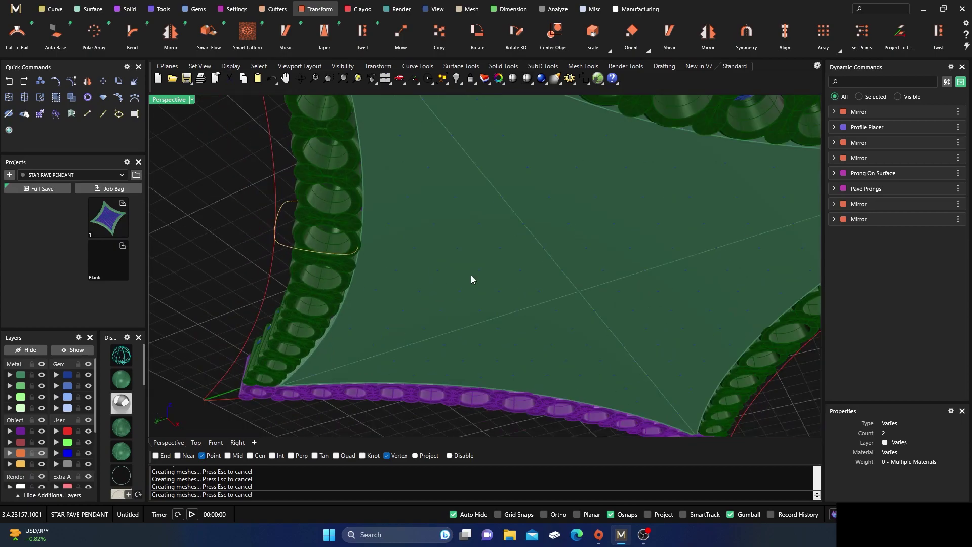
# Examine the extruded pavé base from below and the pavé gem group from above by selecting each.
pyautogui.click(470, 274)
pyautogui.click(251, 208)
pyautogui.click(423, 244)
pyautogui.scroll(-10, 481, 234)
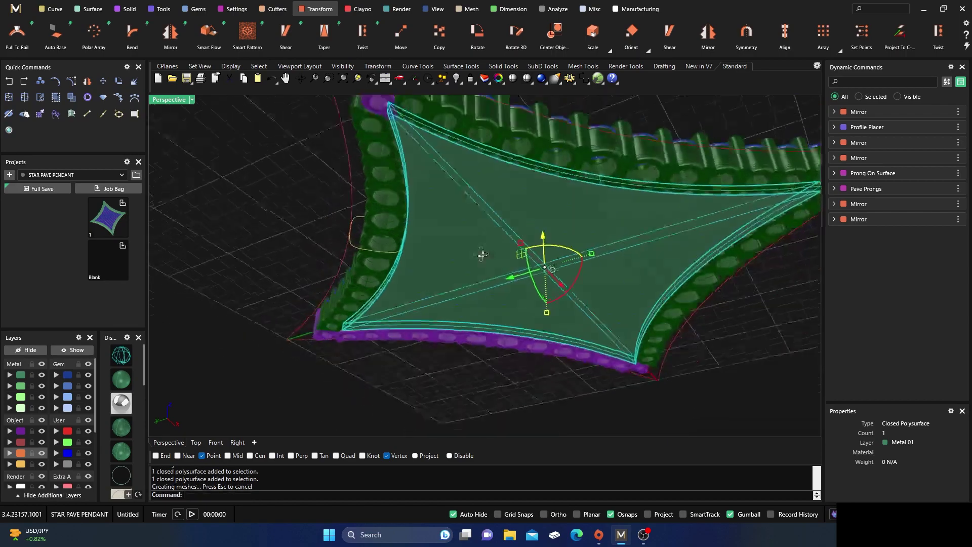
pyautogui.moveTo(406, 332); pyautogui.dragTo(424, 352, button='right')
pyautogui.click(370, 285)
pyautogui.moveTo(369, 285); pyautogui.dragTo(427, 367, button='right')
pyautogui.scroll(10, 498, 299)
pyautogui.click(453, 271)
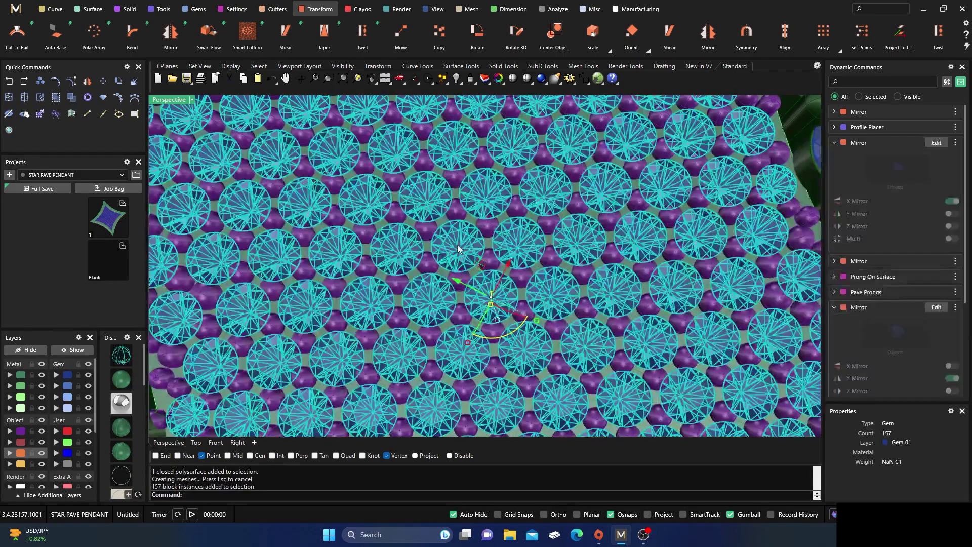
# Ungroup the mirrored border set of gems, bezels and prongs.
pyautogui.scroll(-8, 454, 271)
pyautogui.moveTo(454, 271); pyautogui.dragTo(354, 321, button='right')
pyautogui.scroll(8, 391, 312)
pyautogui.scroll(-8, 390, 310)
pyautogui.scroll(8, 346, 324)
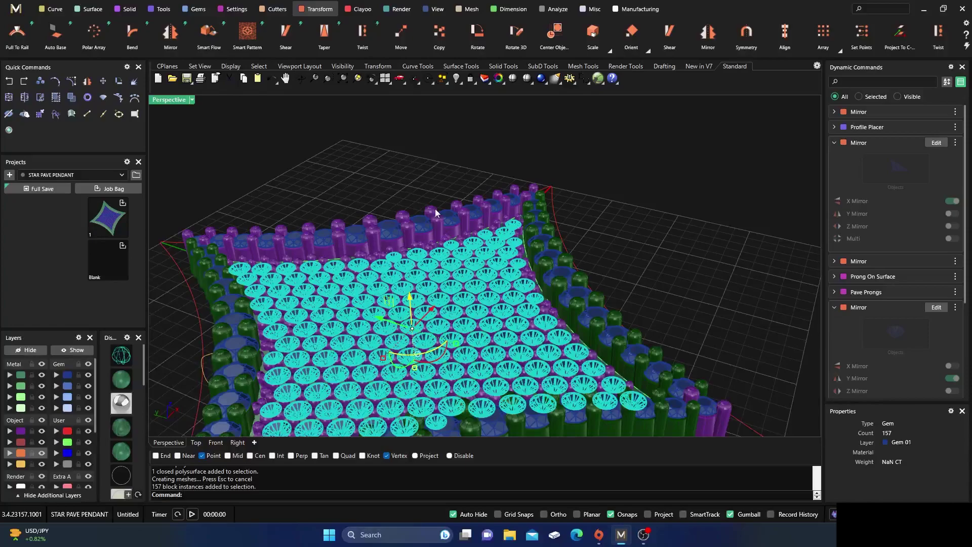
pyautogui.hotkey('ctrl', 'i')
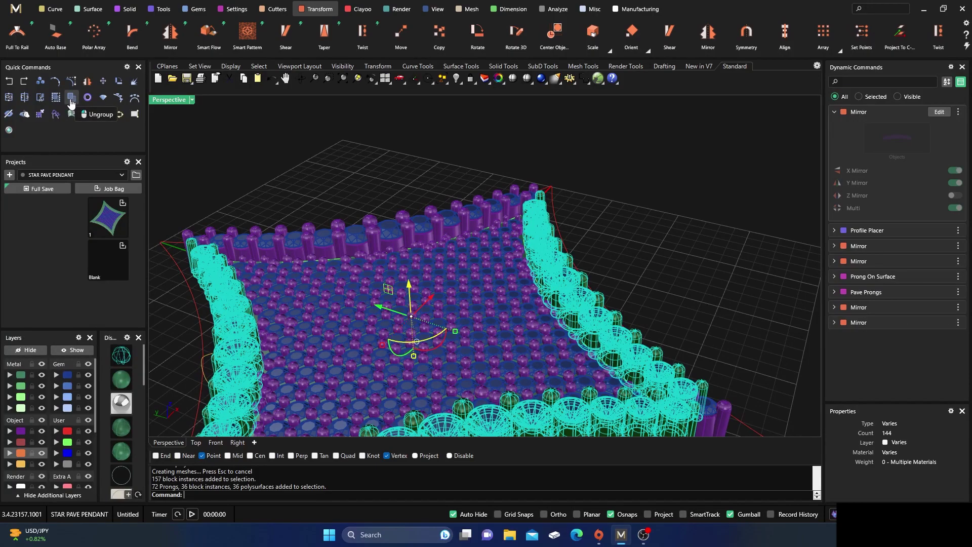
pyautogui.click(301, 141)
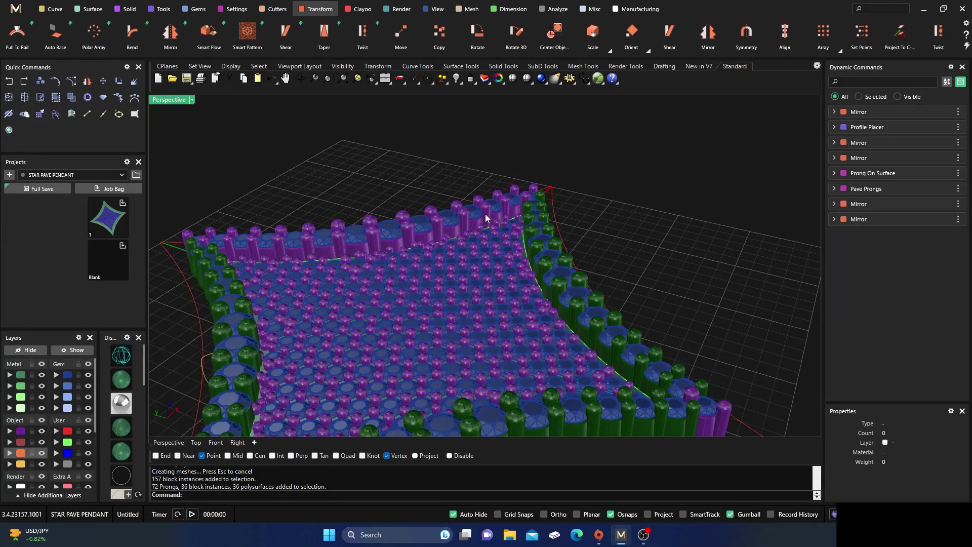
# Select all gems in the pendant, assign them to the Gem 01 layer and group them.
pyautogui.scroll(-5, 484, 214)
pyautogui.click(833, 514)
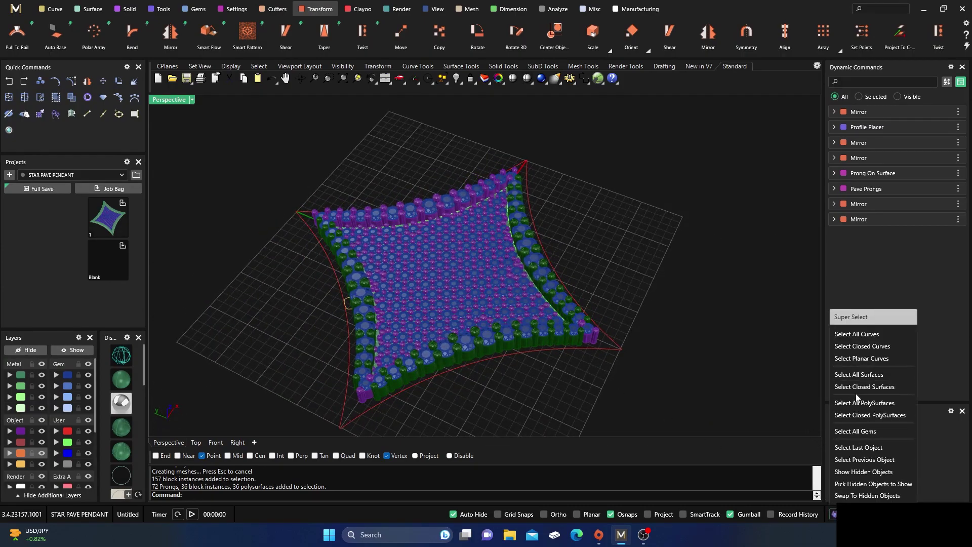
pyautogui.click(853, 431)
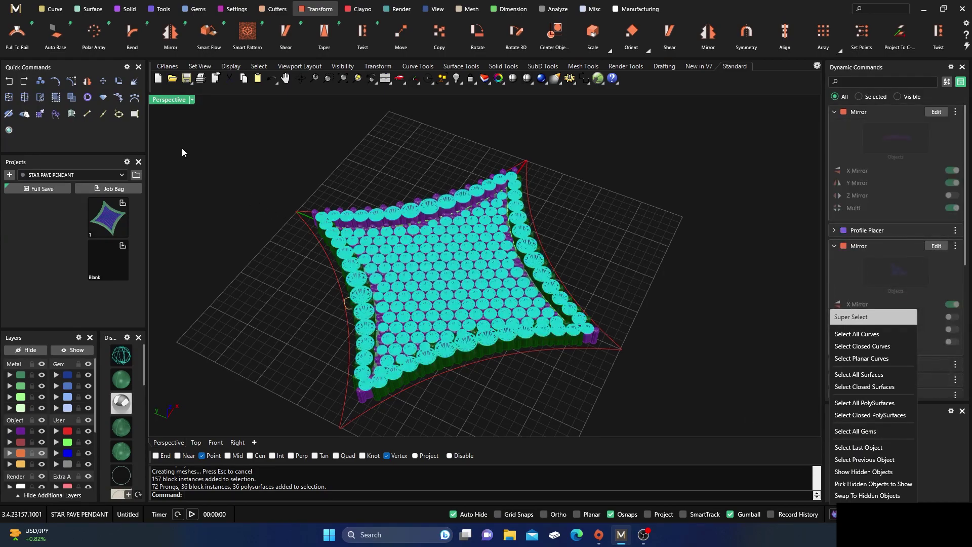
pyautogui.click(56, 378)
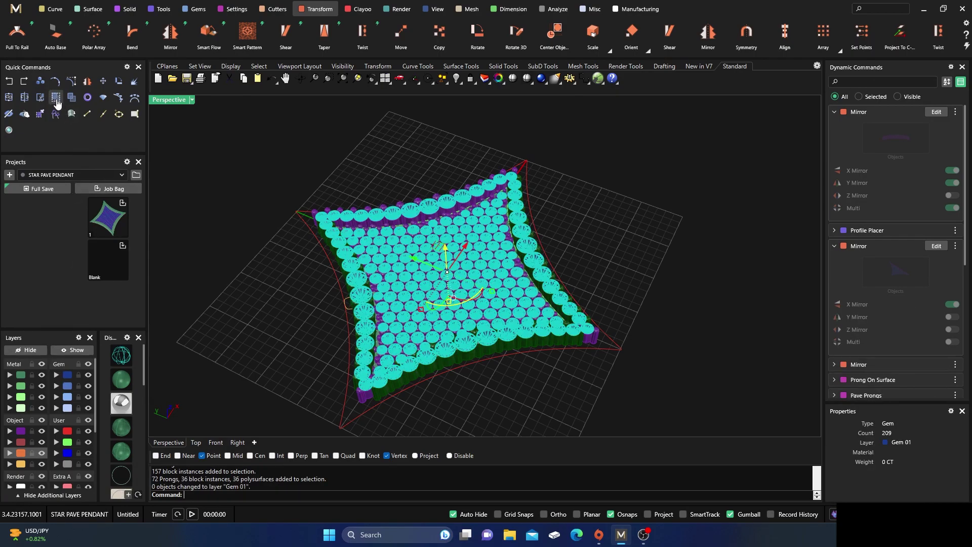
pyautogui.click(224, 229)
pyautogui.moveTo(224, 229); pyautogui.dragTo(324, 311, button='right')
pyautogui.scroll(7, 355, 304)
pyautogui.click(358, 296)
pyautogui.click(251, 335)
pyautogui.scroll(-5, 251, 335)
pyautogui.moveTo(261, 336); pyautogui.dragTo(253, 303, button='right')
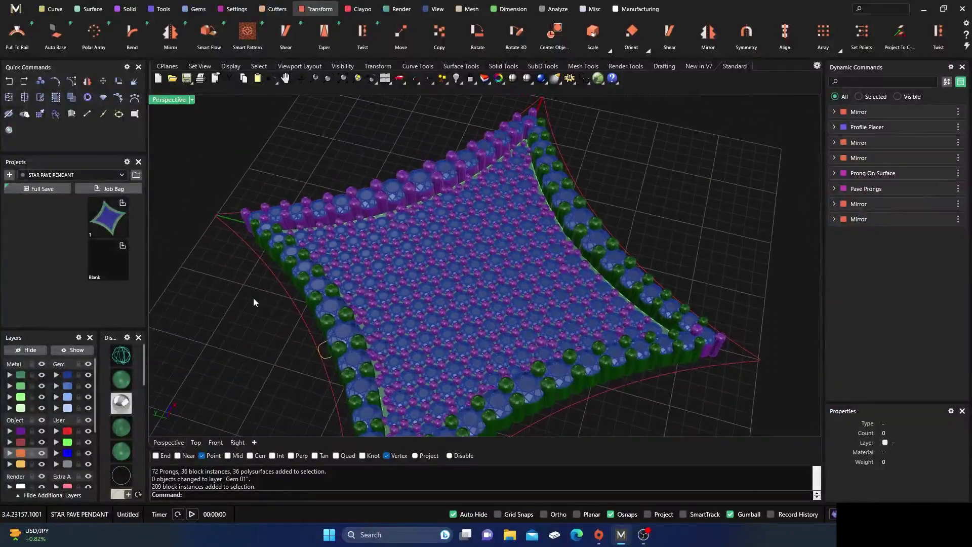
# Check how the pavé prongs and border prongs are grouped by selecting samples of each.
pyautogui.scroll(6, 389, 290)
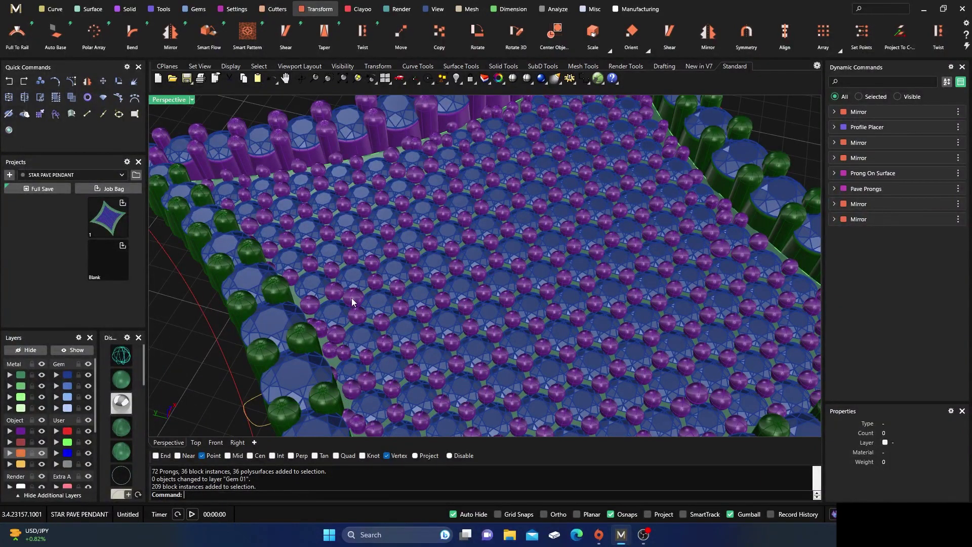
pyautogui.click(352, 303)
pyautogui.scroll(-5, 383, 289)
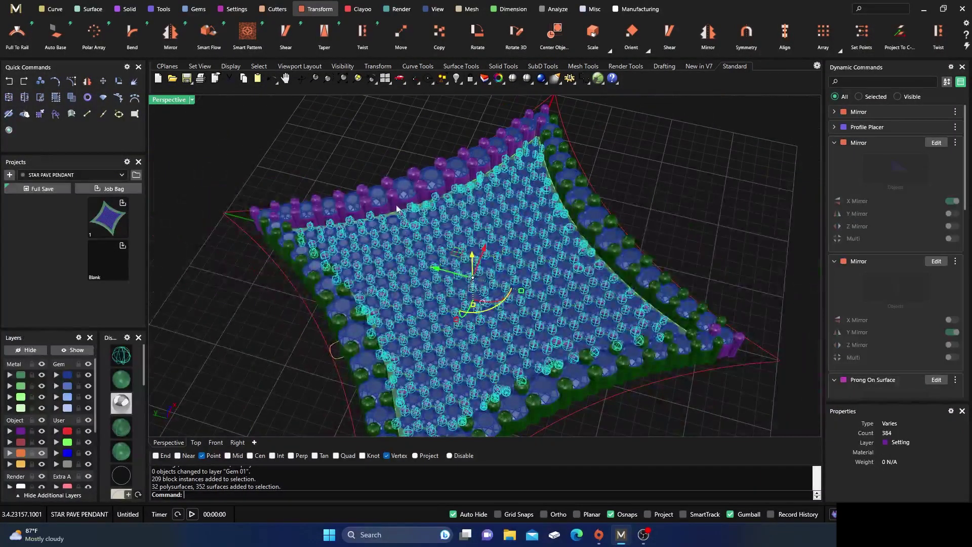
pyautogui.scroll(5, 393, 201)
pyautogui.click(393, 202)
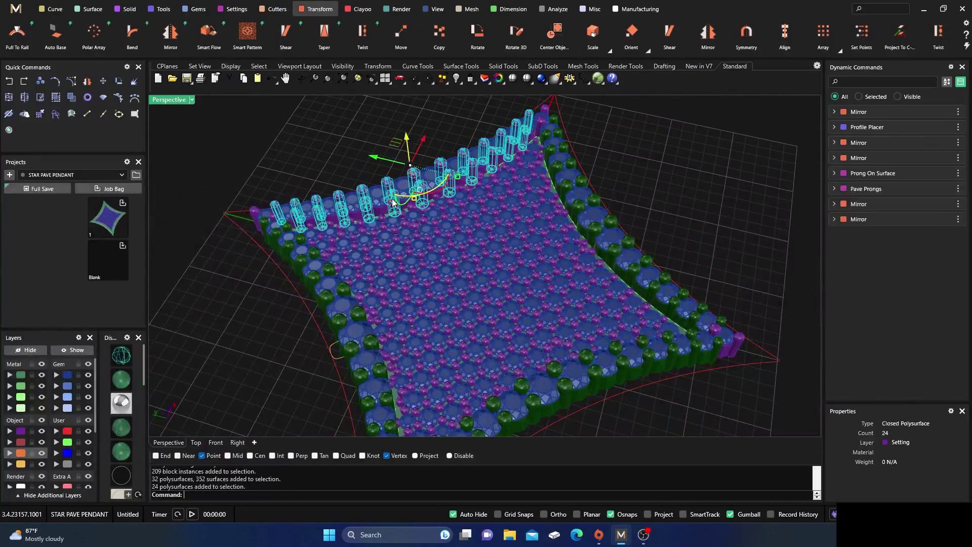
pyautogui.keyDown('shift'); pyautogui.click(324, 297); pyautogui.keyUp('shift')
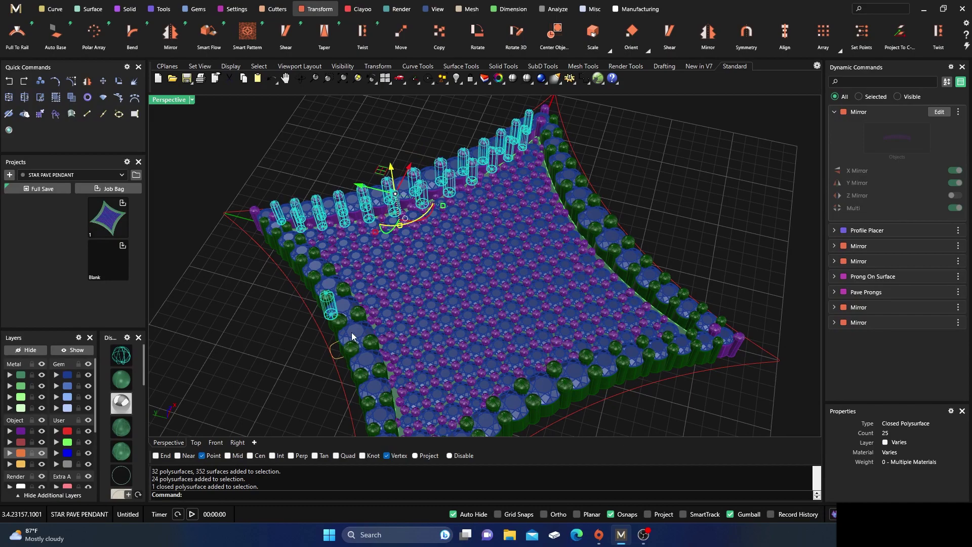
pyautogui.click(198, 327)
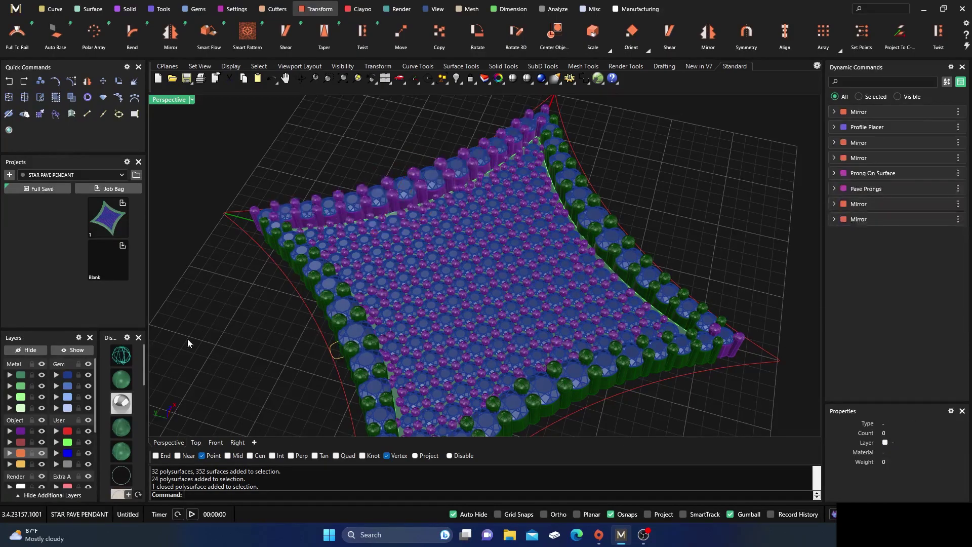
# Hide the Gem 01, Metal 01, User 01 and User 02 layers and the layer holding the yellow-orange border curves.
pyautogui.click(88, 375)
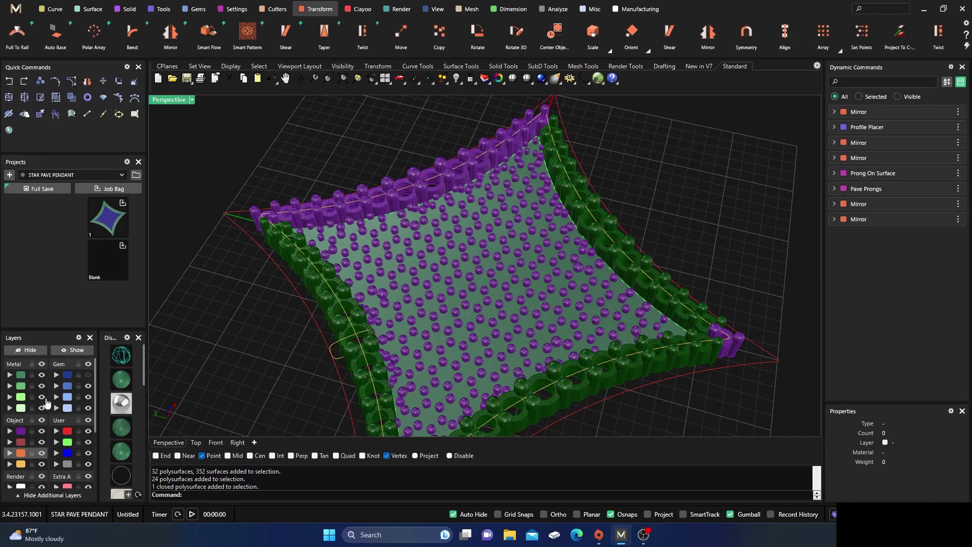
pyautogui.click(43, 376)
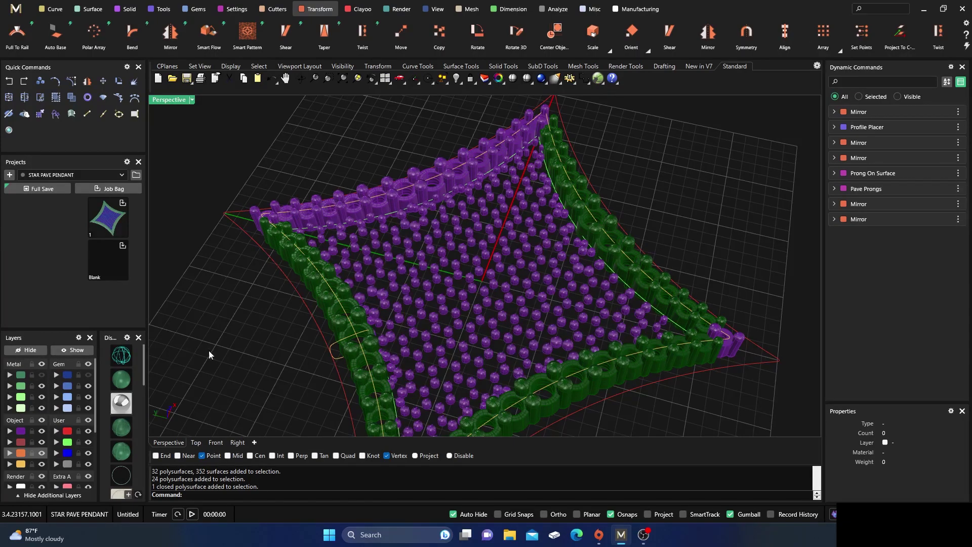
pyautogui.click(64, 433)
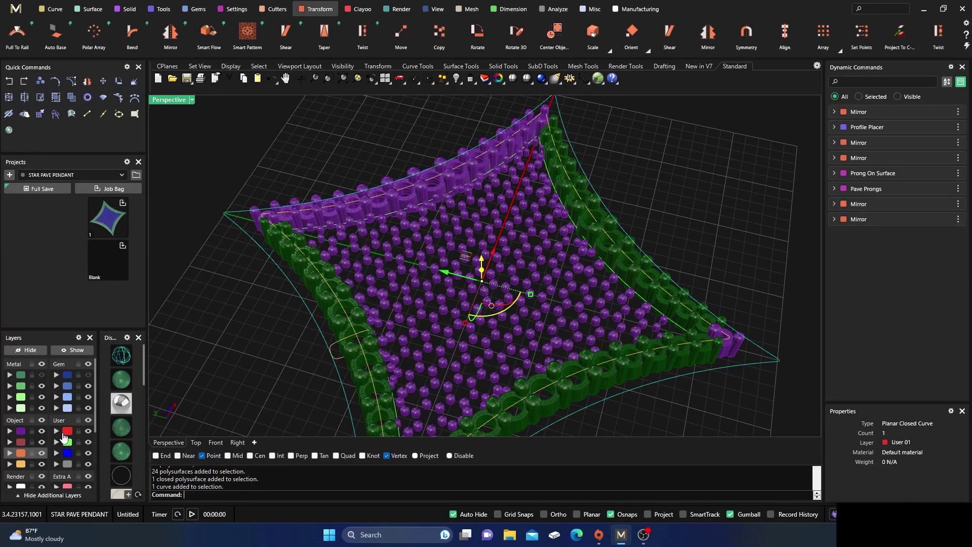
pyautogui.click(87, 432)
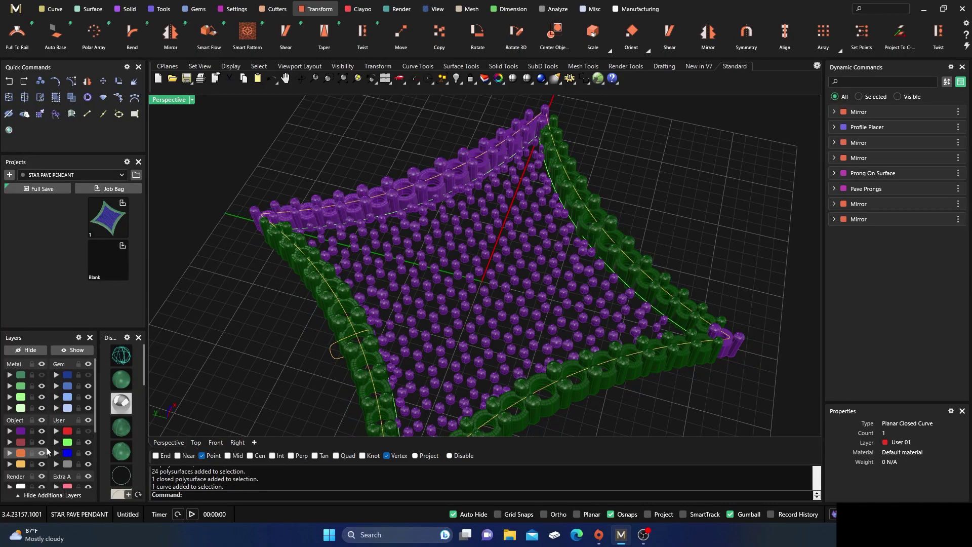
pyautogui.click(41, 464)
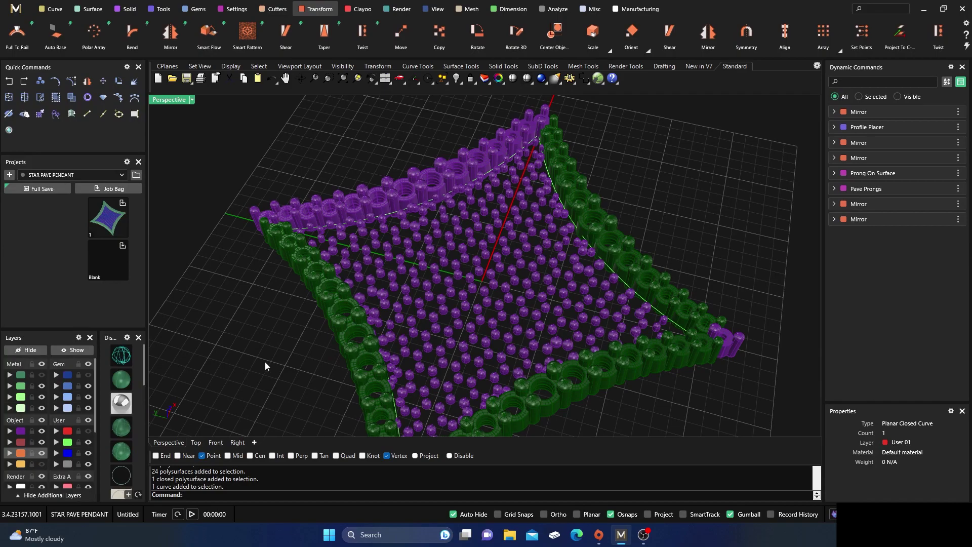
pyautogui.click(89, 441)
# Select all visible bezels and prongs in the pendant, assign them to the Setting layer and group them.
pyautogui.moveTo(358, 378); pyautogui.dragTo(297, 317, button='right')
pyautogui.scroll(-7, 444, 349)
pyautogui.moveTo(297, 206); pyautogui.dragTo(633, 405)
pyautogui.moveTo(556, 413); pyautogui.dragTo(491, 234, button='right')
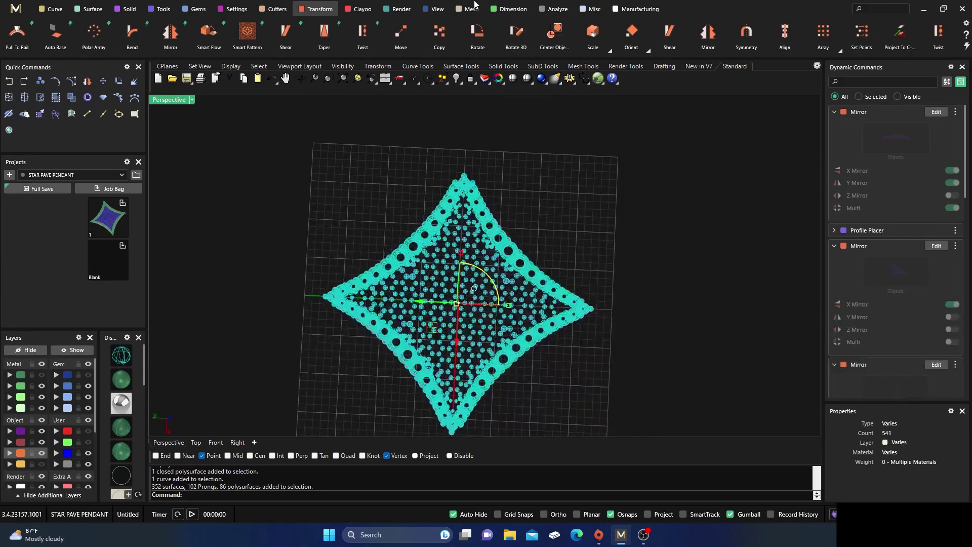
pyautogui.scroll(5, 490, 234)
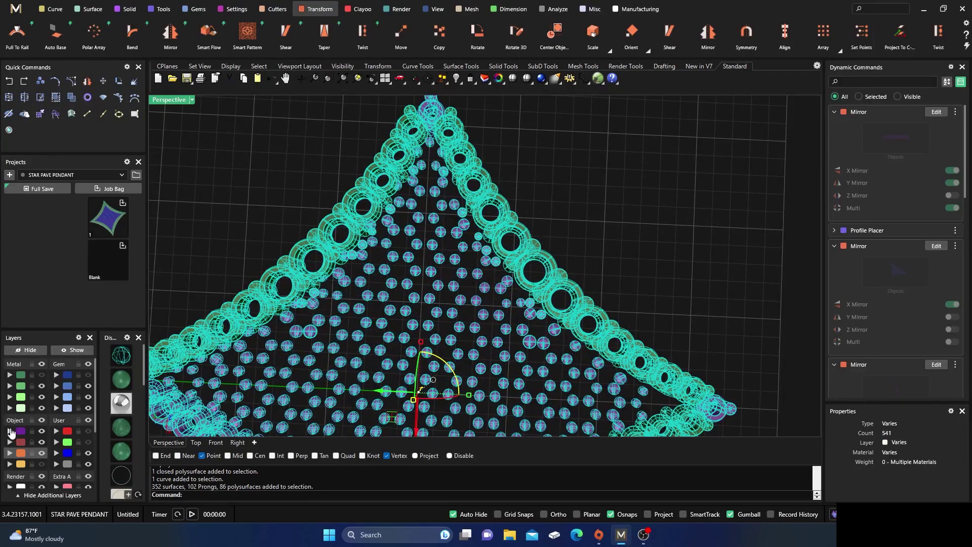
pyautogui.click(11, 432)
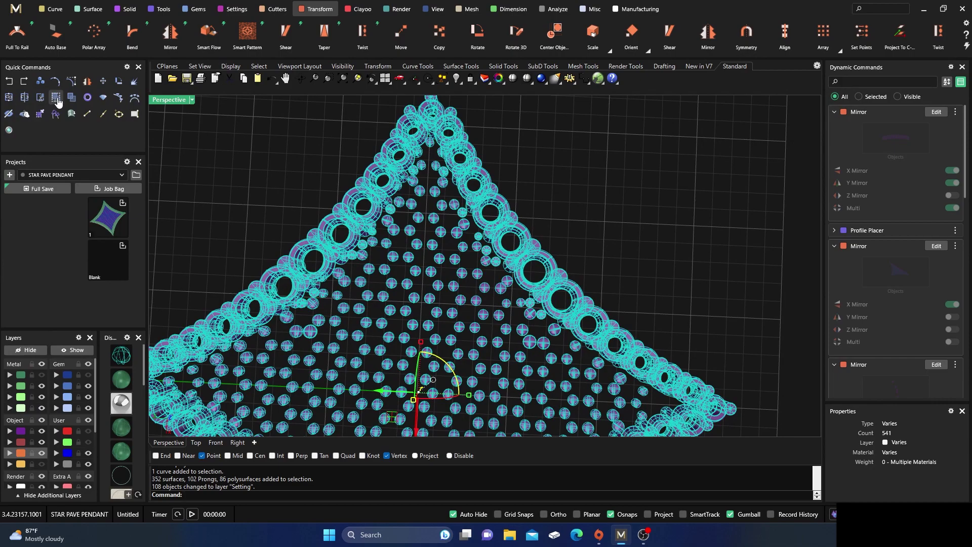
pyautogui.click(250, 154)
pyautogui.click(382, 194)
pyautogui.click(327, 154)
pyautogui.moveTo(326, 153); pyautogui.dragTo(261, 364, button='right')
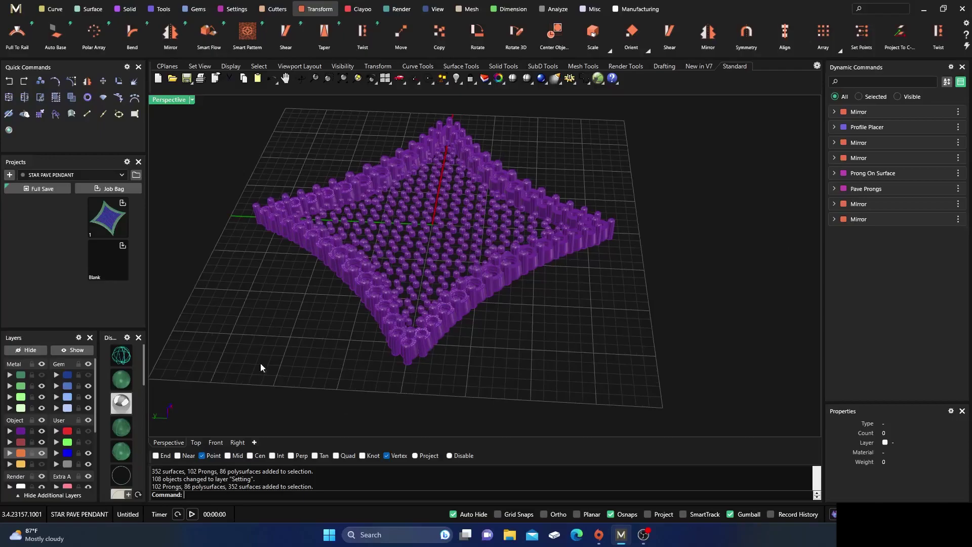
# Show the Gem 01 and Metal 01 layers again.
pyautogui.click(89, 375)
pyautogui.moveTo(208, 339); pyautogui.dragTo(434, 275, button='right')
pyautogui.scroll(5, 425, 293)
pyautogui.scroll(-10, 412, 301)
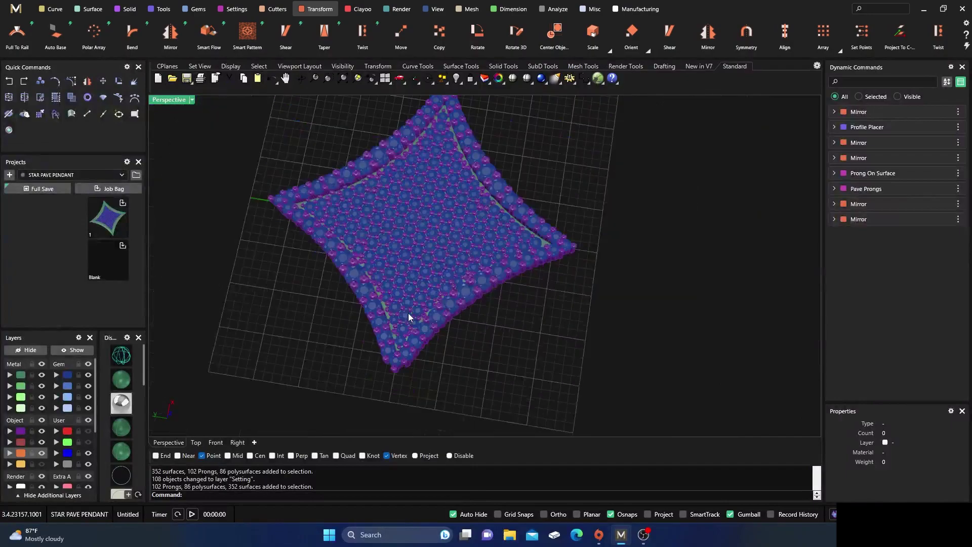
# Preview the pendant in the rendered display, return to the layer-coloured shaded display and inspect the stones and prongs from several angles.
pyautogui.click(121, 402)
pyautogui.scroll(7, 425, 220)
pyautogui.moveTo(449, 290)
pyautogui.mouseDown(button='right')
pyautogui.moveTo(424, 218)
pyautogui.moveTo(408, 245)
pyautogui.moveTo(443, 266)
pyautogui.mouseUp(button='right')
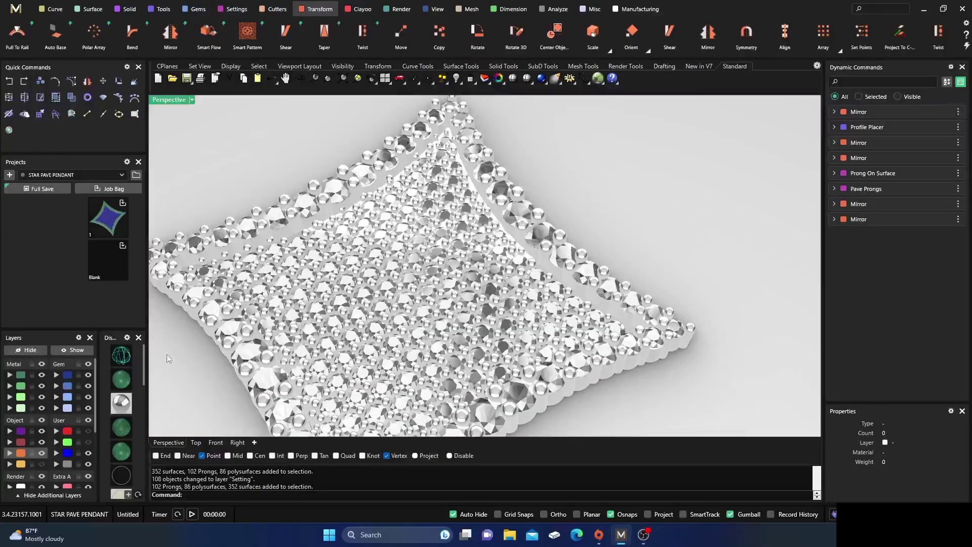
pyautogui.click(120, 386)
pyautogui.moveTo(368, 313)
pyautogui.mouseDown(button='right')
pyautogui.moveTo(322, 262)
pyautogui.moveTo(353, 256)
pyautogui.mouseUp(button='right')
pyautogui.scroll(-6, 405, 303)
pyautogui.moveTo(418, 317); pyautogui.dragTo(393, 195, button='right')
pyautogui.scroll(8, 465, 260)
pyautogui.moveTo(487, 265); pyautogui.dragTo(490, 319, button='right')
pyautogui.scroll(-6, 409, 281)
pyautogui.moveTo(409, 281); pyautogui.dragTo(406, 336, button='right')
pyautogui.scroll(6, 406, 335)
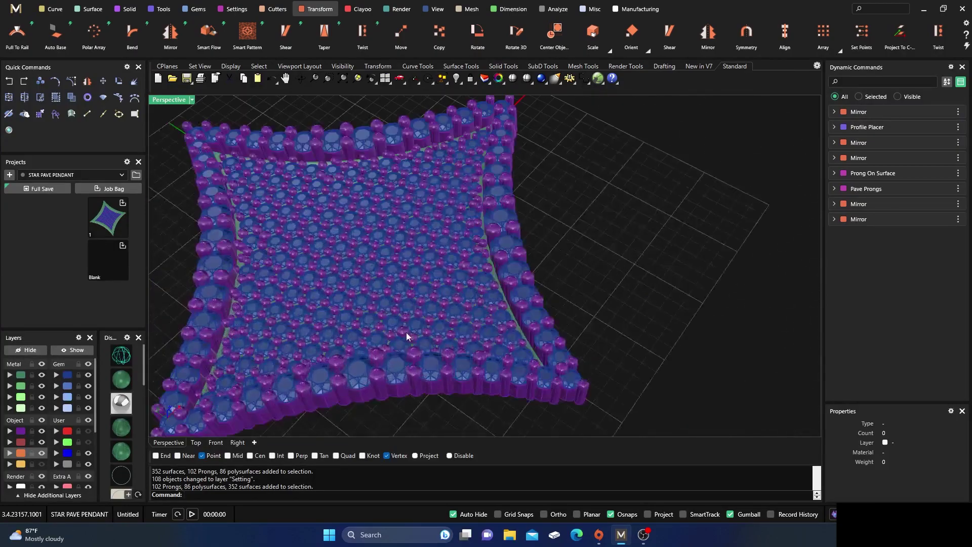
# Check the grouping by selecting the bezel-and-prong group and the gem group in turn, clearing each selection.
pyautogui.hotkey('ctrl', 'a')
pyautogui.click(579, 273)
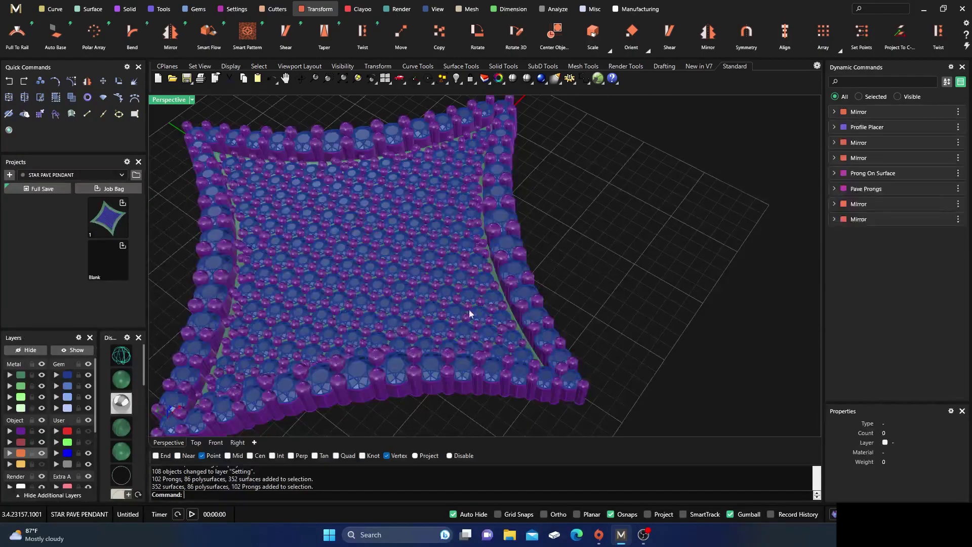
pyautogui.doubleClick(453, 313)
pyautogui.click(569, 225)
pyautogui.moveTo(563, 240); pyautogui.dragTo(428, 230, button='right')
pyautogui.scroll(-7, 416, 319)
pyautogui.scroll(5, 419, 258)
pyautogui.moveTo(471, 291); pyautogui.dragTo(397, 258, button='right')
pyautogui.scroll(4, 461, 303)
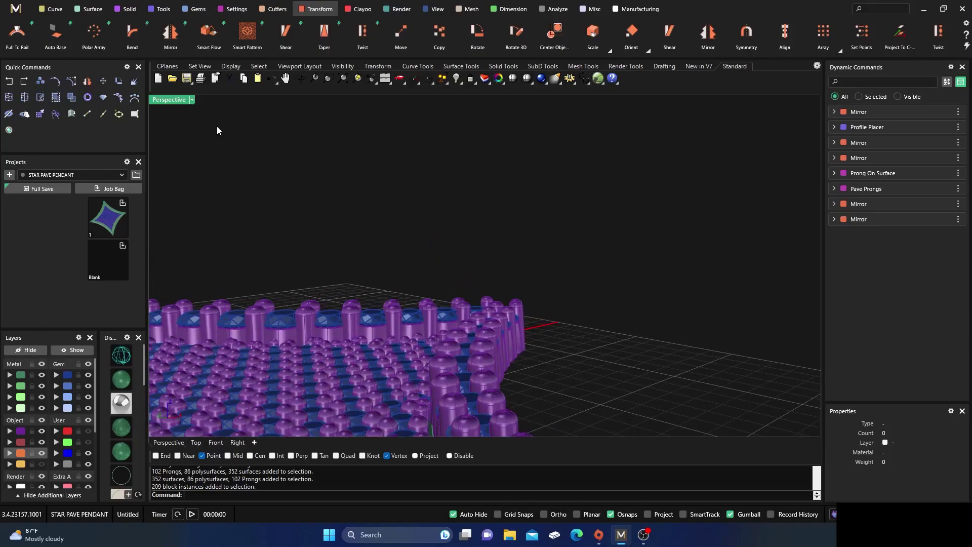
# Set the Top, Front and Right viewports to the layer-coloured shaded display and maximise the Right view at the pendant's end.
pyautogui.doubleClick(173, 100)
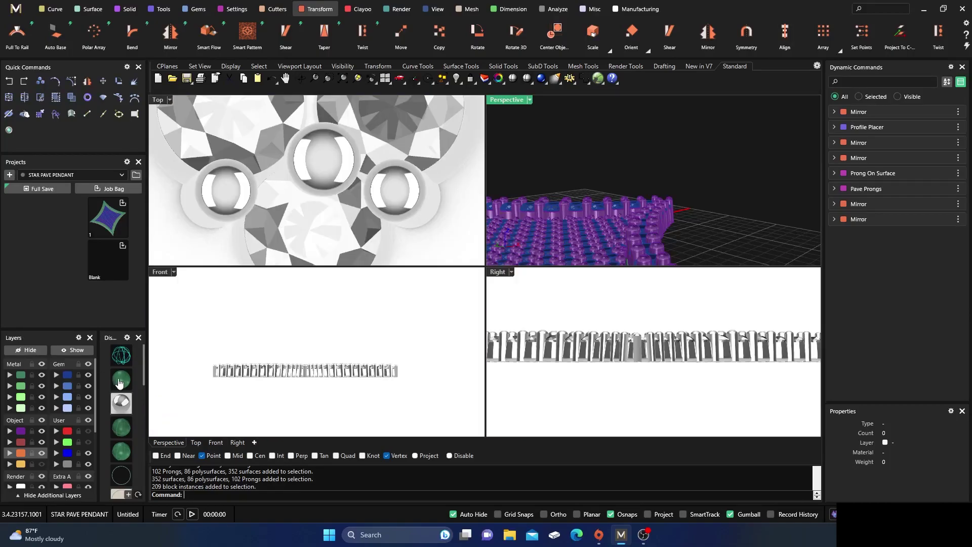
pyautogui.scroll(-4, 305, 310)
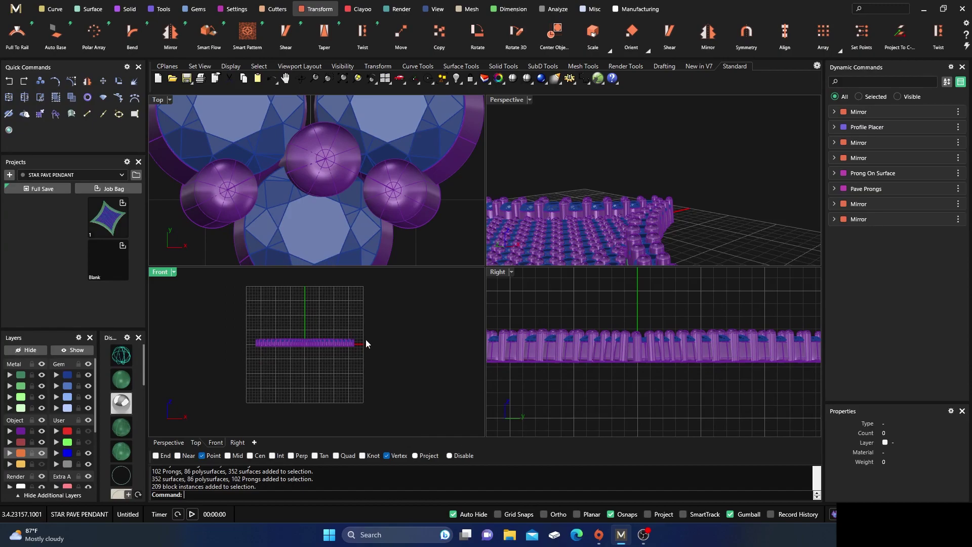
pyautogui.click(490, 319)
pyautogui.doubleClick(494, 271)
pyautogui.moveTo(545, 341); pyautogui.dragTo(456, 355, button='right')
pyautogui.scroll(6, 395, 276)
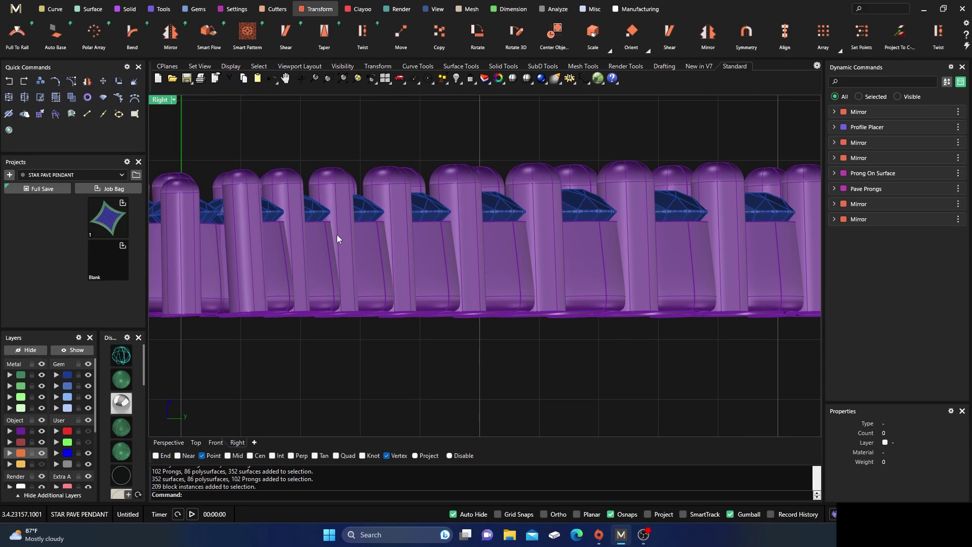
pyautogui.scroll(-6, 334, 243)
pyautogui.moveTo(378, 319)
pyautogui.mouseDown(button='right')
pyautogui.moveTo(395, 335)
pyautogui.moveTo(371, 335)
pyautogui.mouseUp(button='right')
pyautogui.scroll(-5, 360, 318)
pyautogui.moveTo(453, 340); pyautogui.dragTo(332, 314, button='right')
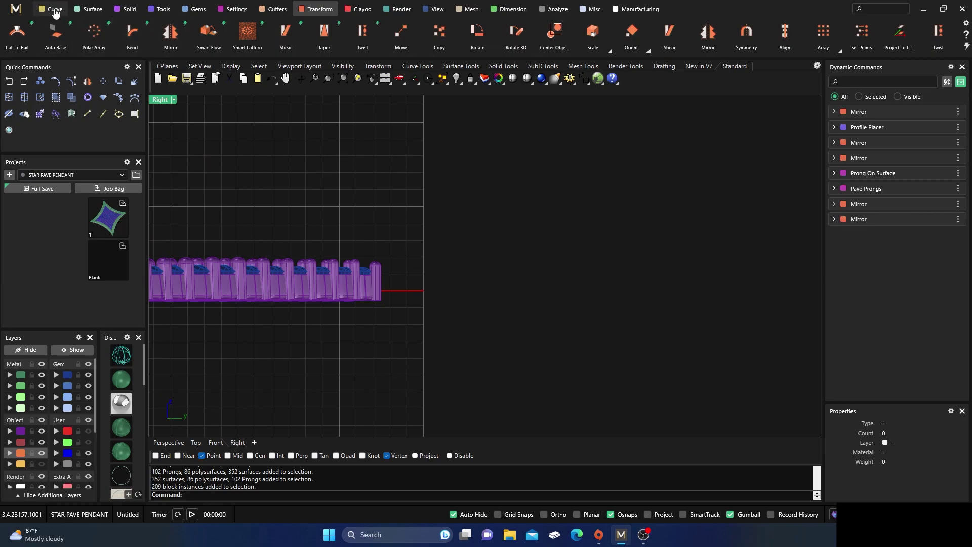
pyautogui.click(51, 9)
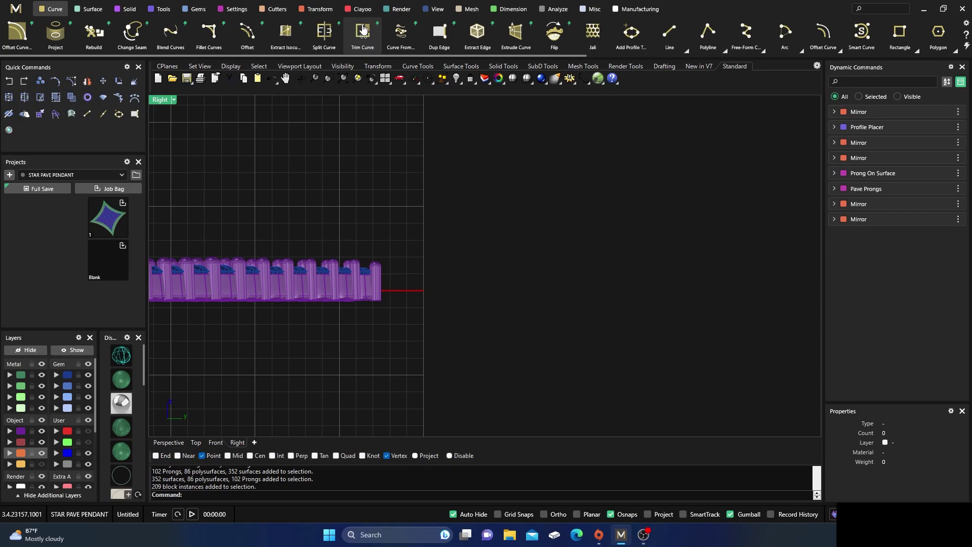
pyautogui.scroll(-5, 591, 48)
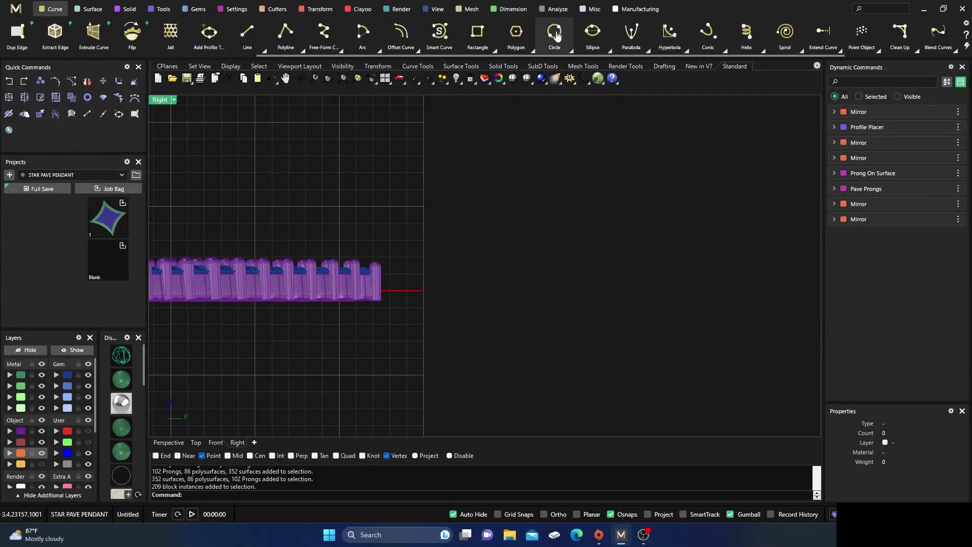
pyautogui.click(555, 33)
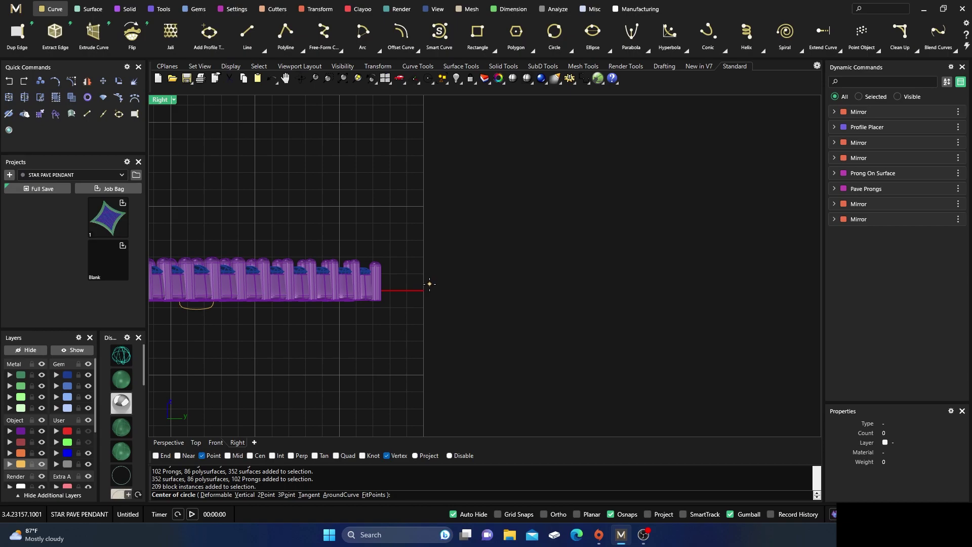
pyautogui.press('Escape')
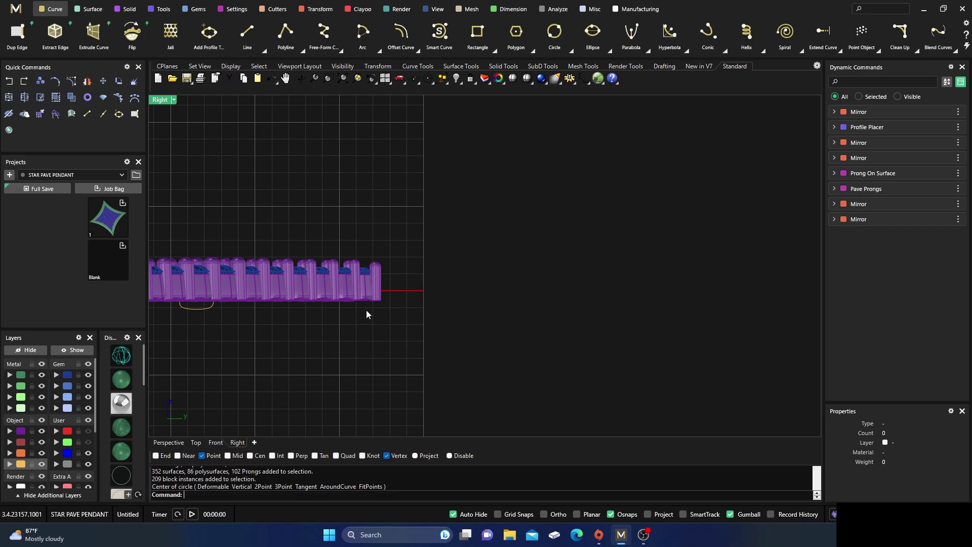
# Move the two curves on the Creation layer to the User 04 layer and hide that layer.
pyautogui.click(21, 465)
pyautogui.click(57, 464)
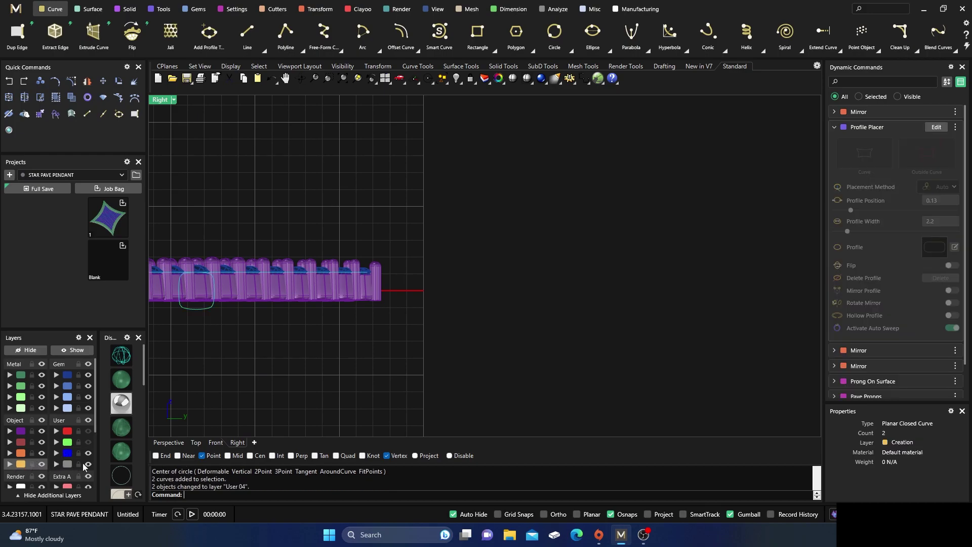
pyautogui.click(89, 464)
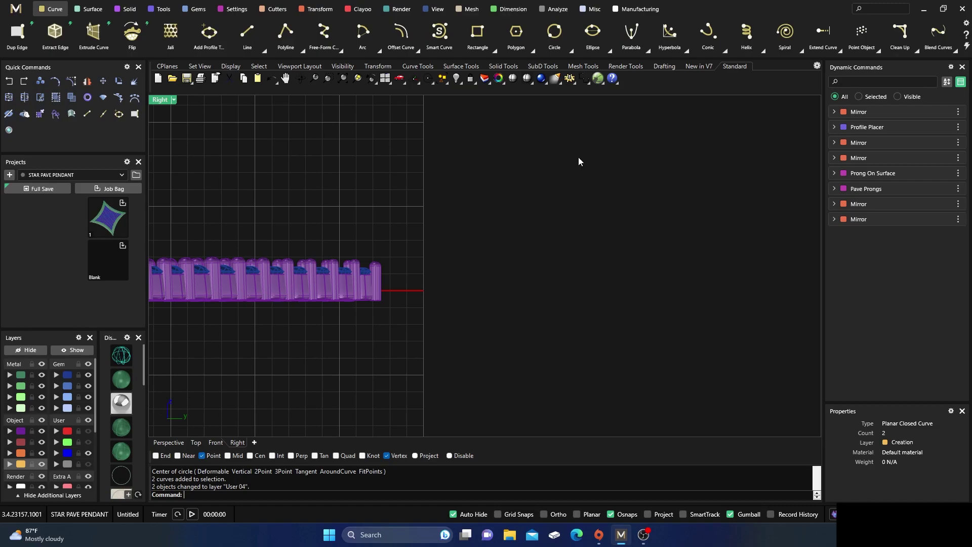
# Draw a circle about 3.3 mm in diameter just beyond the pendant's end and another about 6.7 mm further out.
pyautogui.scroll(1, 424, 294)
pyautogui.click(421, 284)
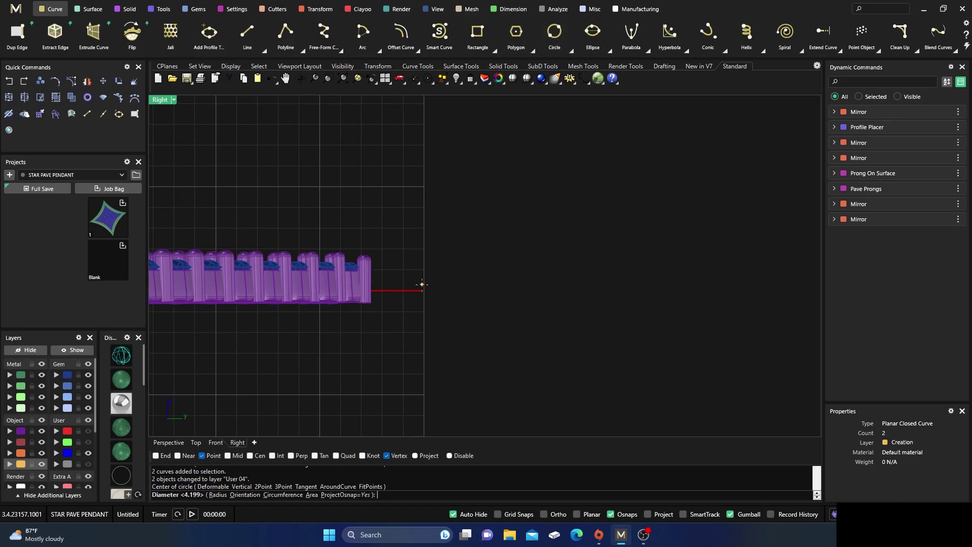
pyautogui.click(452, 268)
pyautogui.press('Return')
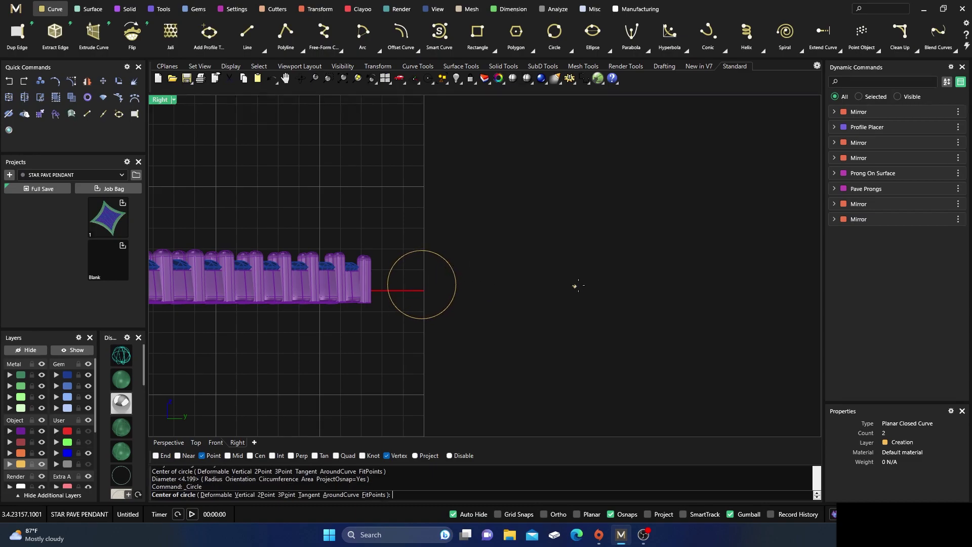
pyautogui.click(591, 284)
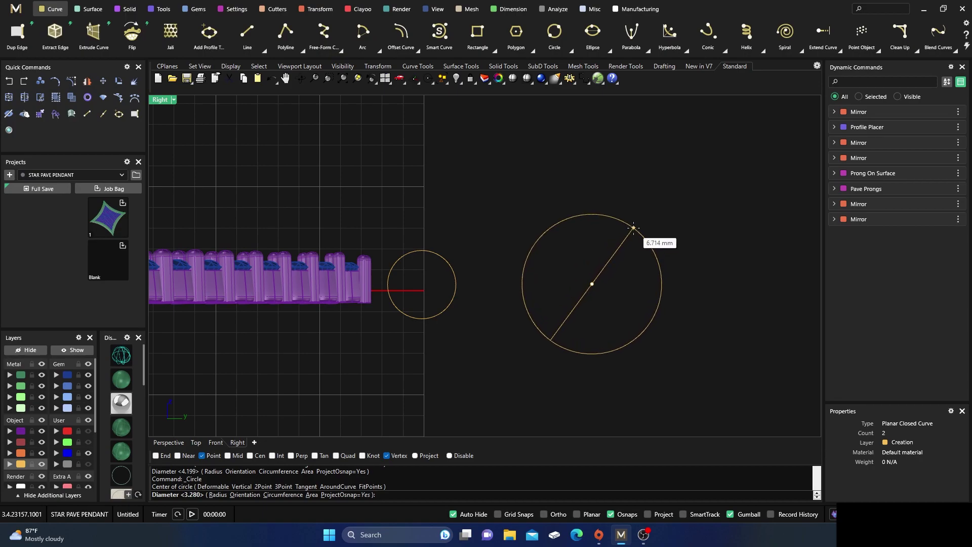
pyautogui.click(633, 228)
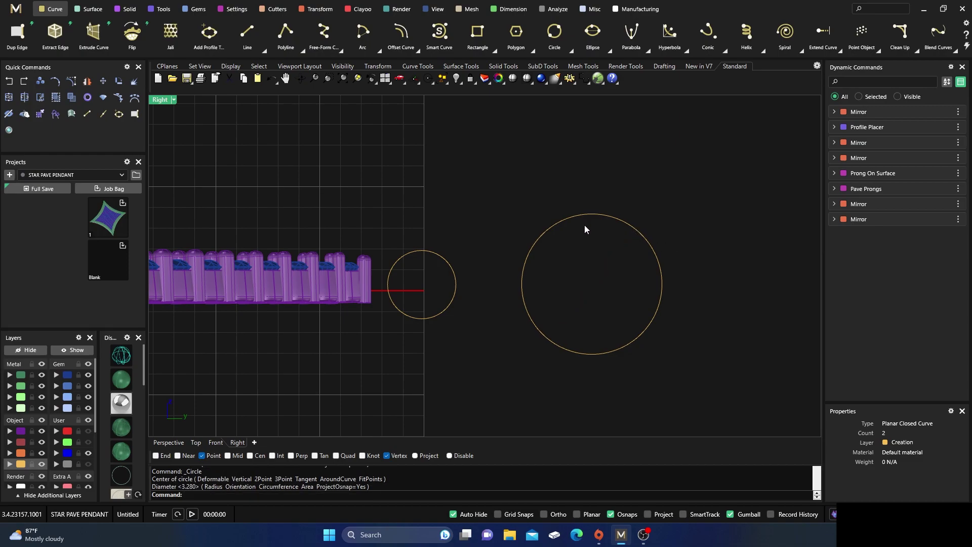
# Align the two circles using the Concentric option at the centre of the larger circle.
pyautogui.moveTo(566, 290); pyautogui.dragTo(439, 268)
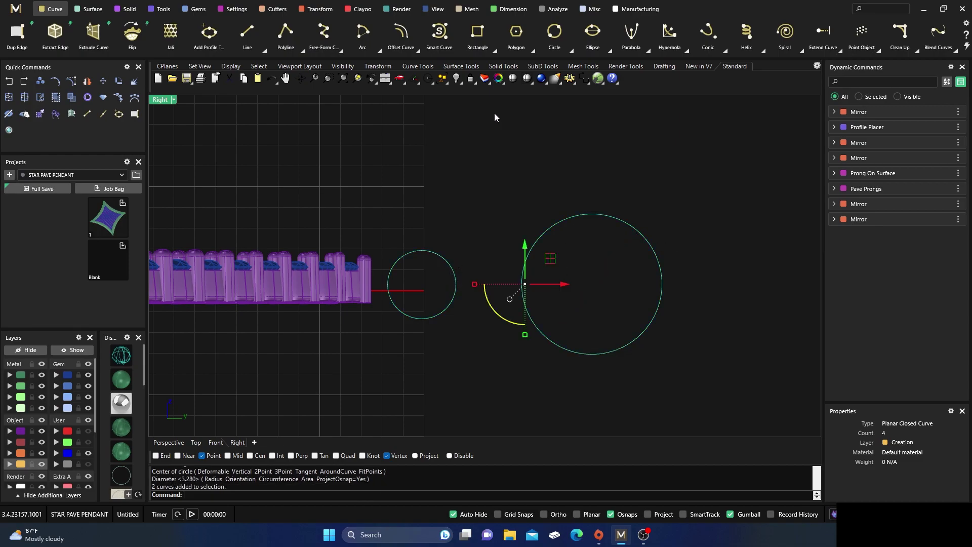
pyautogui.click(311, 10)
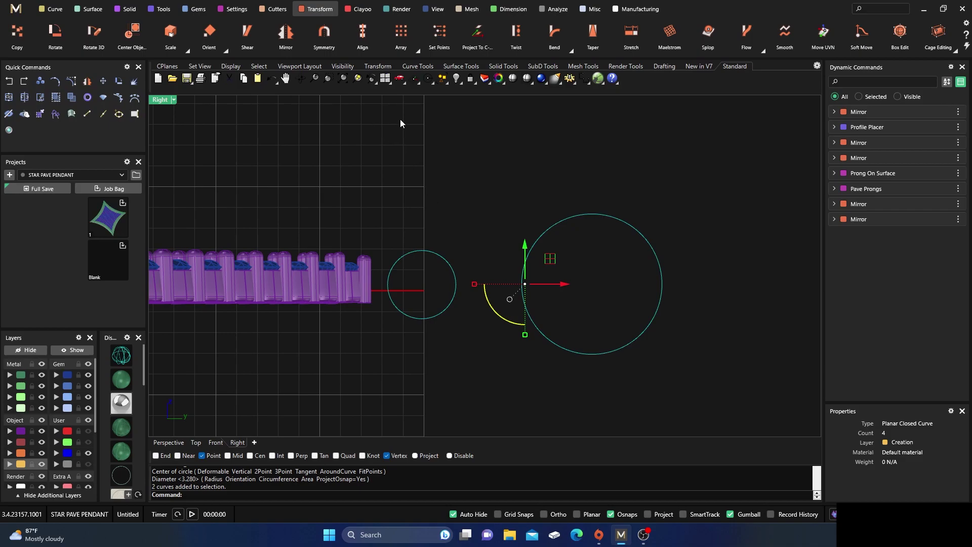
pyautogui.click(362, 33)
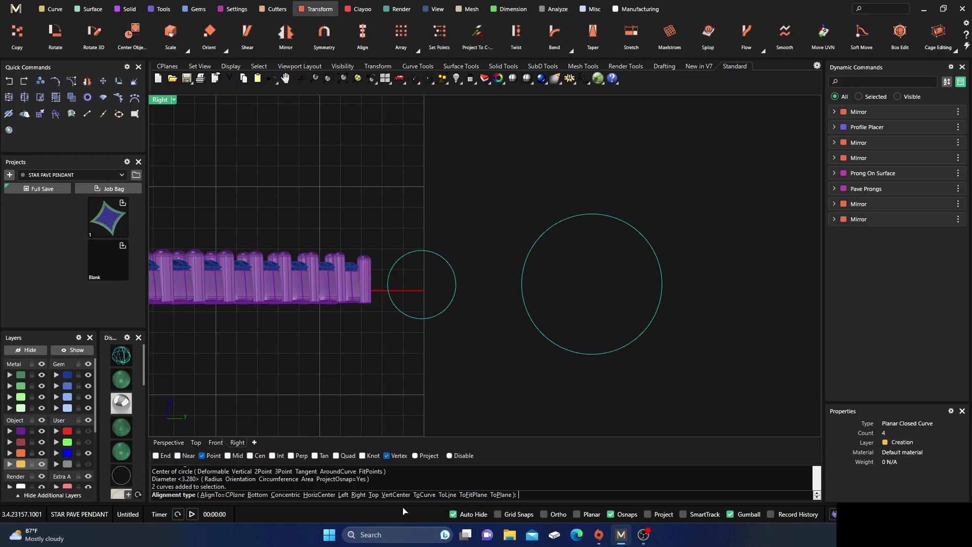
pyautogui.click(288, 494)
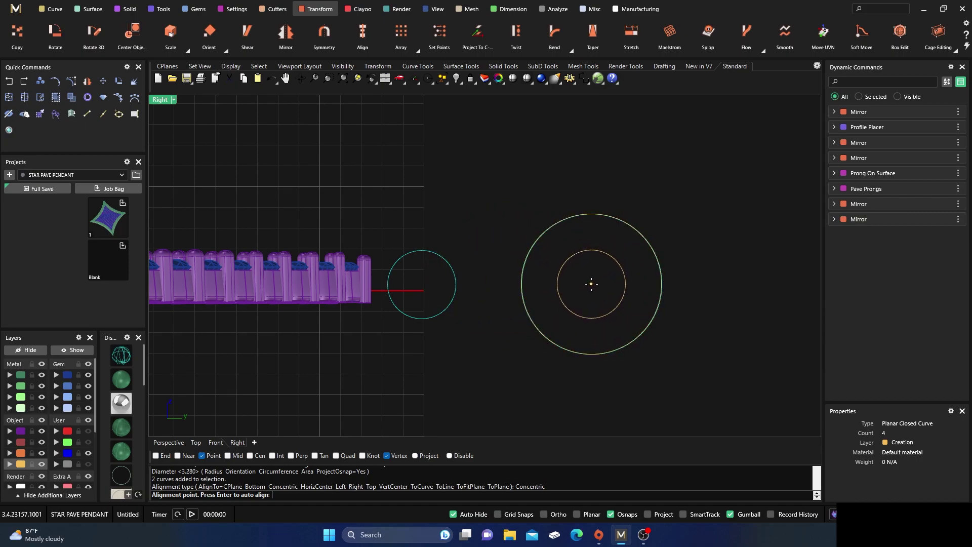
pyautogui.click(591, 283)
# Move the small circle horizontally back out of the large circle to just beyond the pendant's end.
pyautogui.click(630, 273)
pyautogui.click(626, 281)
pyautogui.moveTo(633, 287); pyautogui.dragTo(476, 285)
pyautogui.click(481, 190)
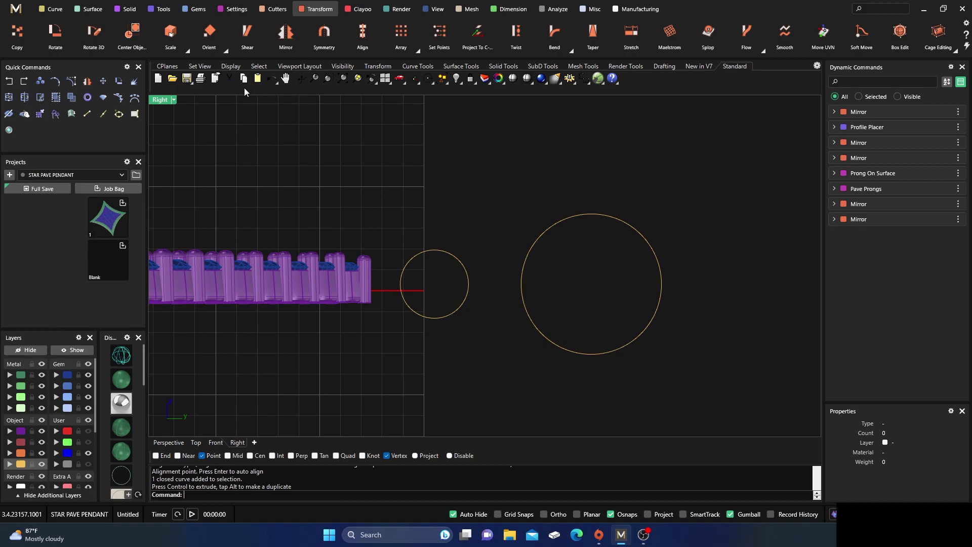
pyautogui.click(52, 9)
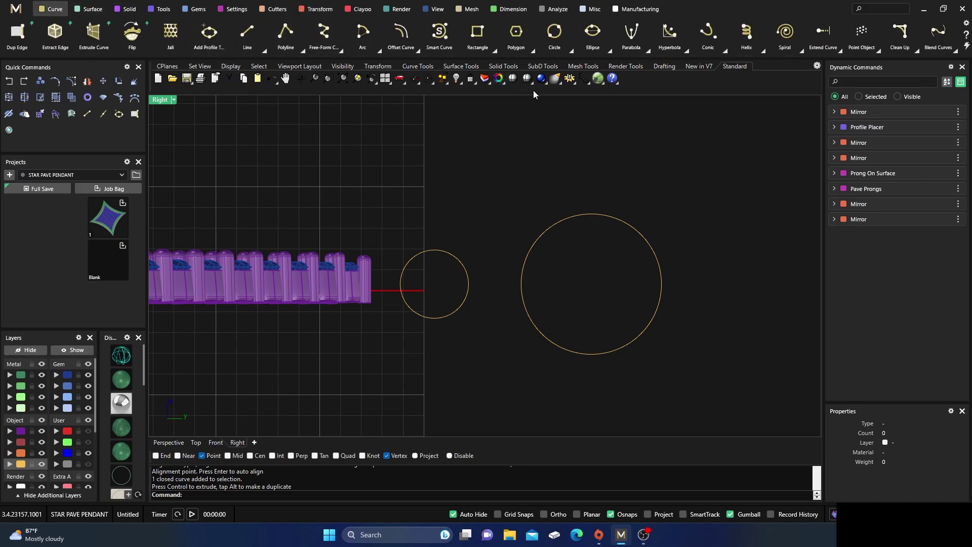
# Draw two lines tangent to the small and large circles, one joining their upper sides and one their lower sides.
pyautogui.click(247, 33)
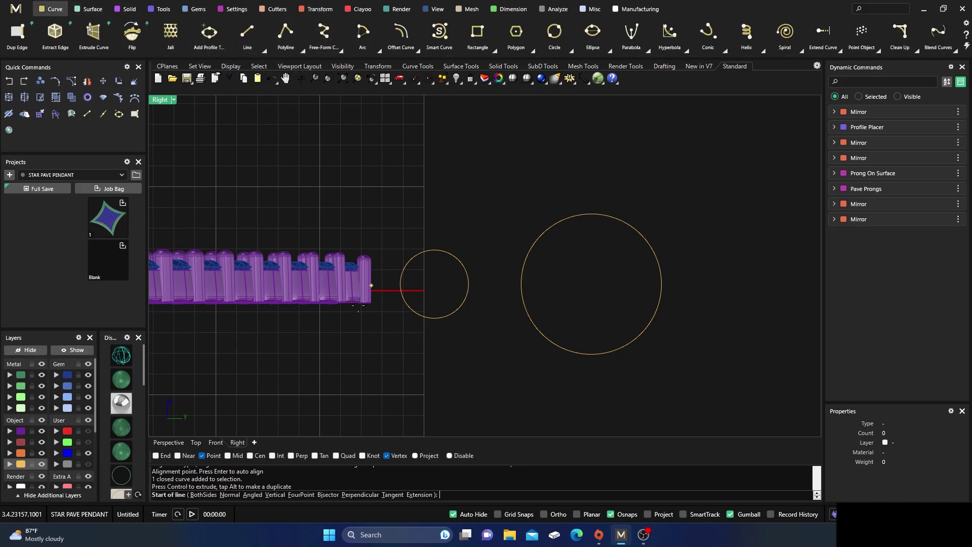
pyautogui.click(392, 495)
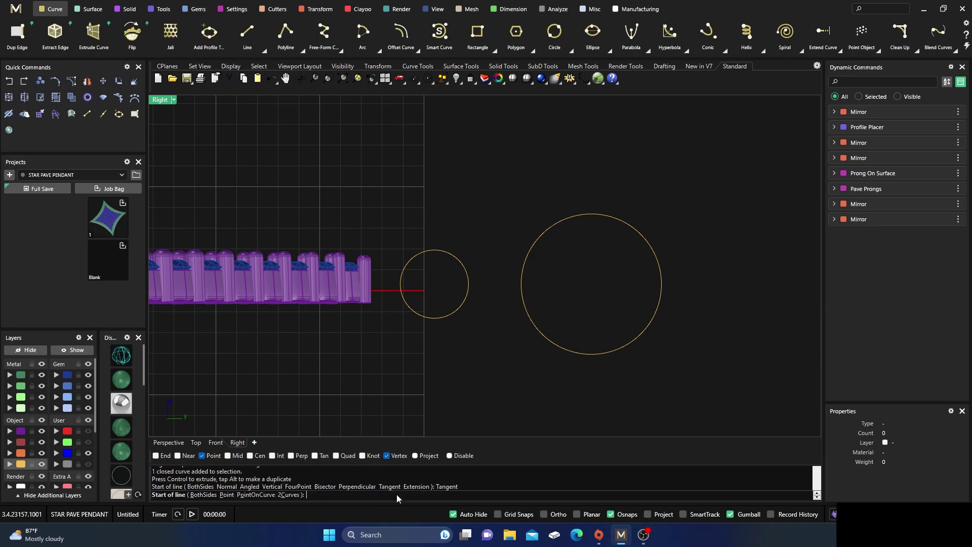
pyautogui.click(433, 250)
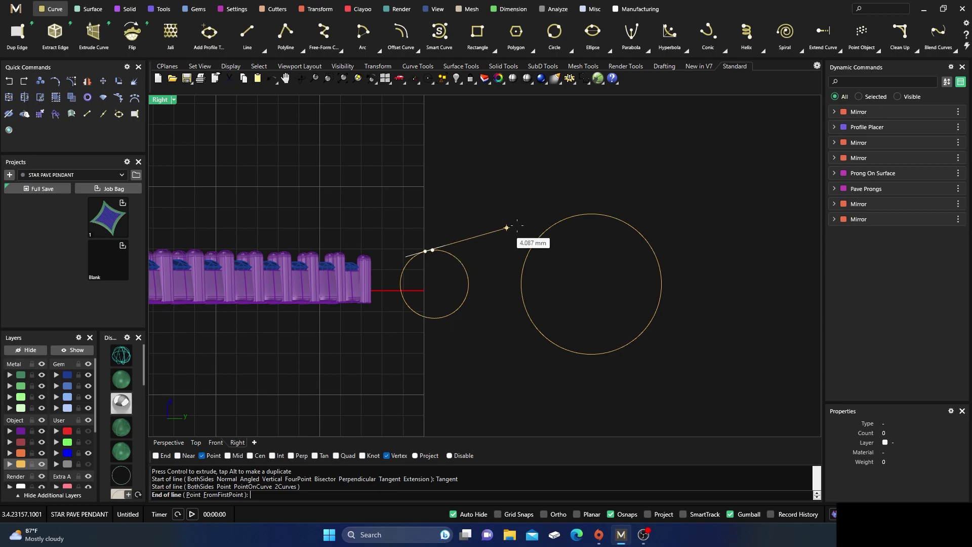
pyautogui.click(570, 219)
pyautogui.rightClick(447, 359)
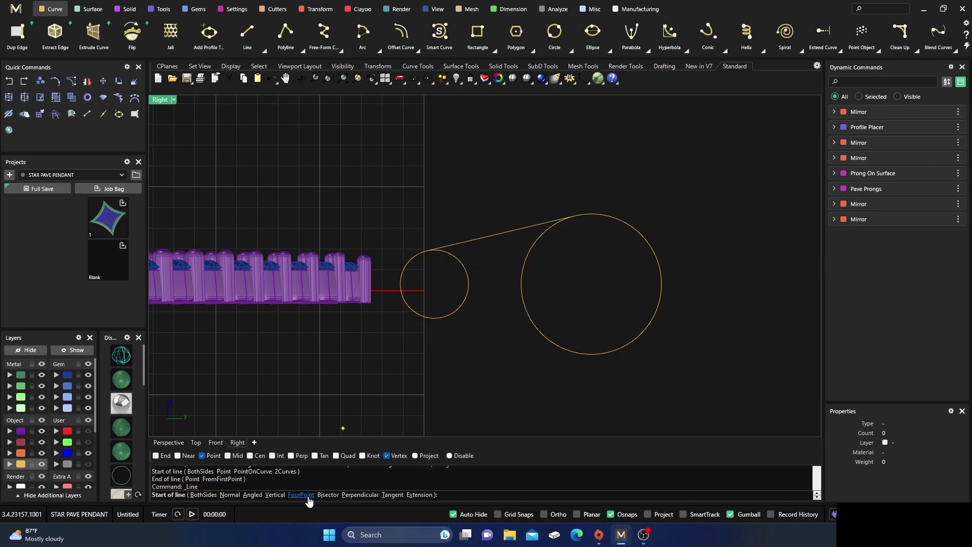
pyautogui.click(391, 495)
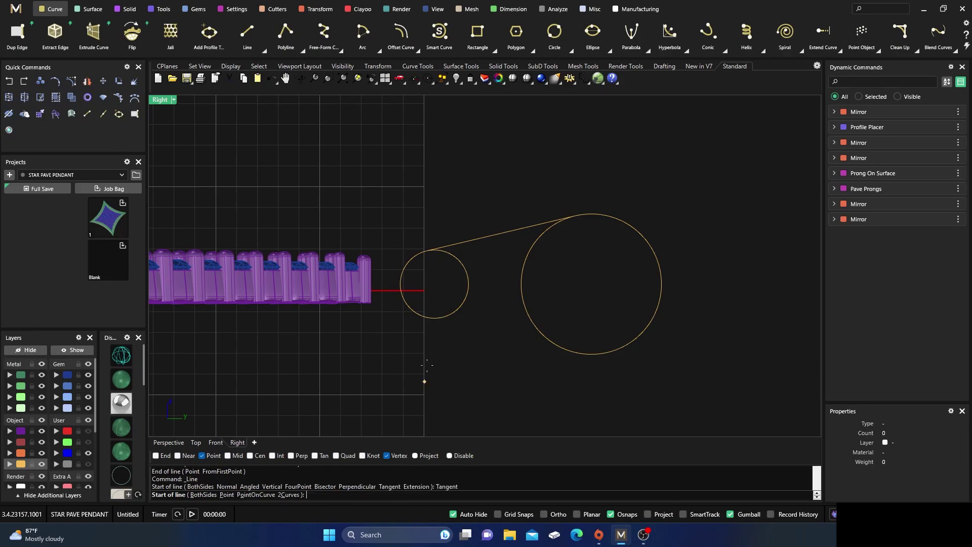
pyautogui.click(428, 323)
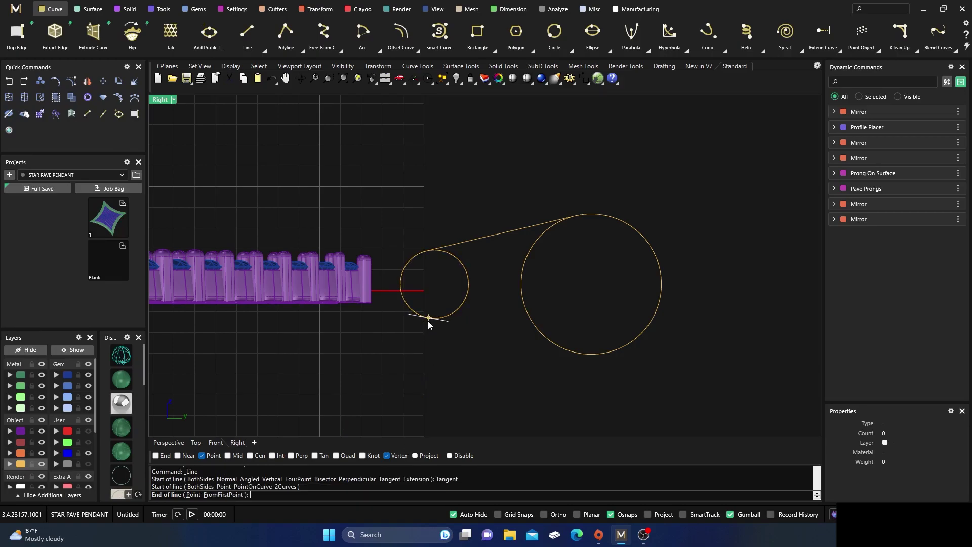
pyautogui.click(575, 352)
# Split both circles with the two tangent lines and delete the inner arcs to leave a teardrop outline.
pyautogui.moveTo(550, 288); pyautogui.dragTo(442, 287)
pyautogui.click(40, 97)
pyautogui.moveTo(506, 357); pyautogui.dragTo(484, 204)
pyautogui.press('Return')
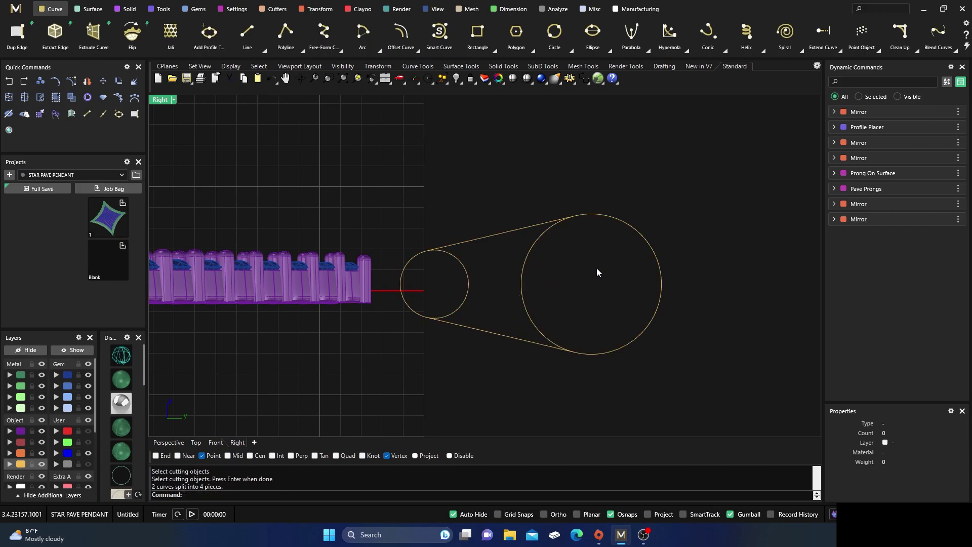
pyautogui.press('Delete')
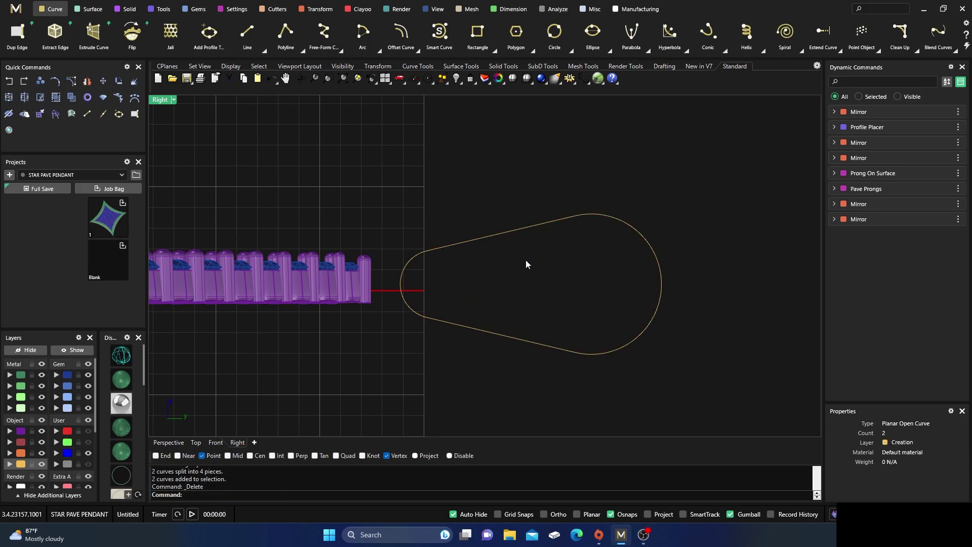
# Join the two arcs and two tangent lines into one closed teardrop curve.
pyautogui.scroll(-2, 527, 264)
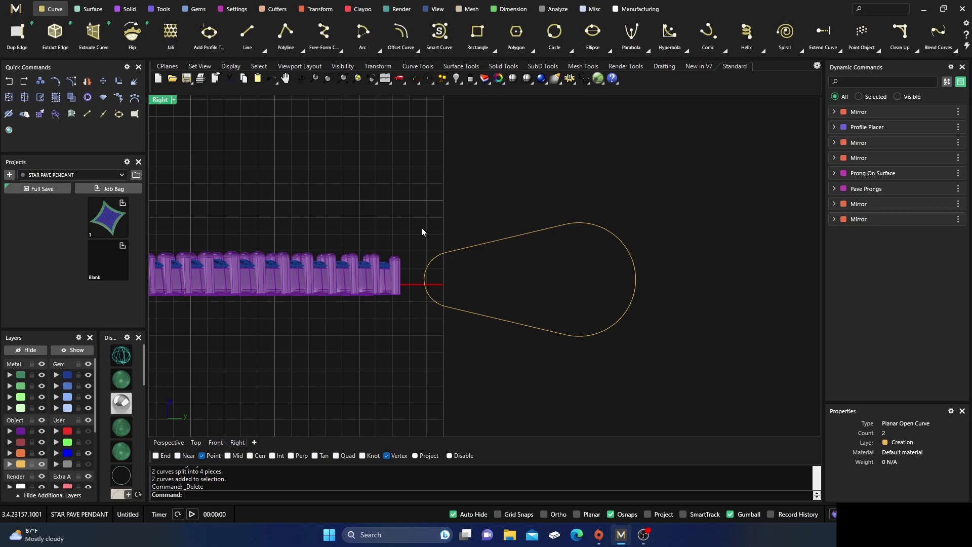
pyautogui.moveTo(413, 202); pyautogui.dragTo(674, 369)
pyautogui.click(15, 101)
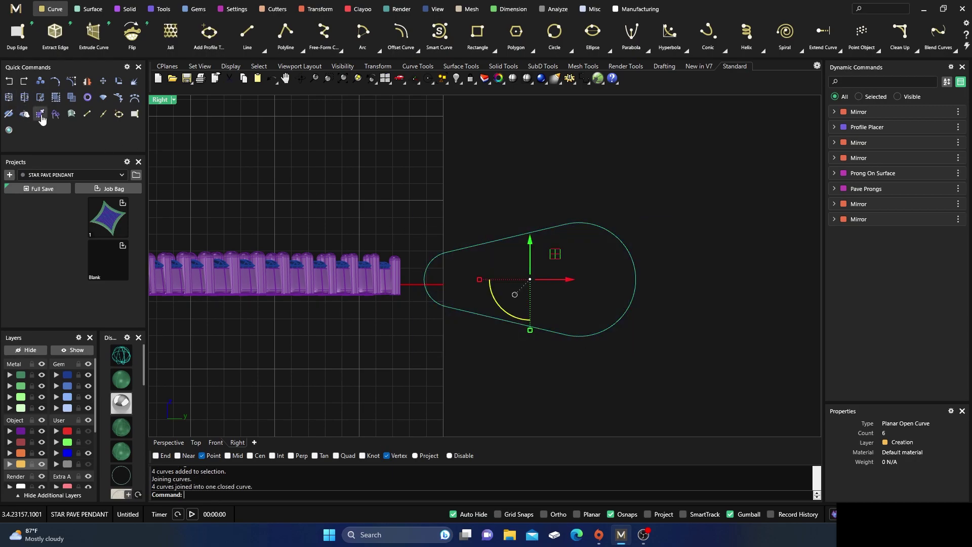
# Offset the teardrop curve sideways by about 2.27 mm in the perspective view, beside the star's tip.
pyautogui.doubleClick(170, 102)
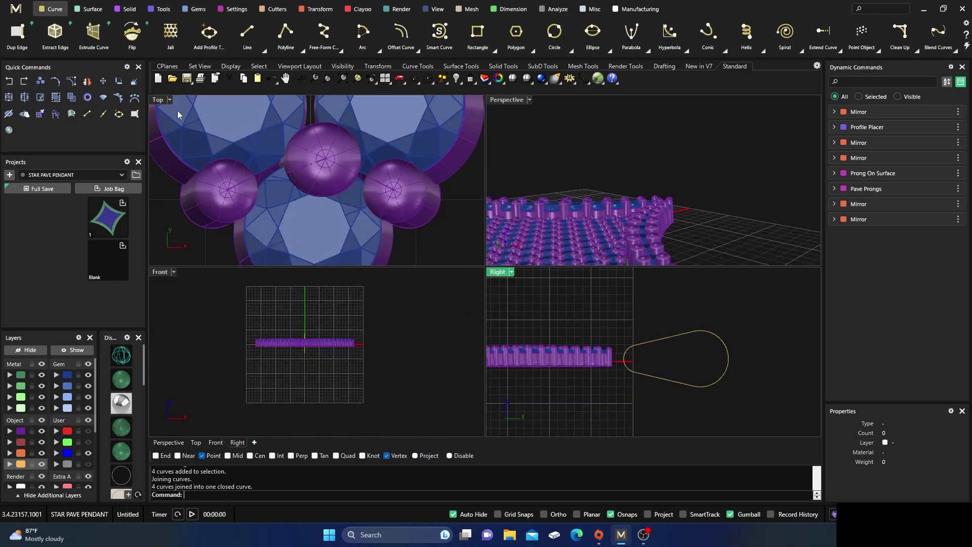
pyautogui.doubleClick(506, 99)
pyautogui.scroll(-5, 387, 239)
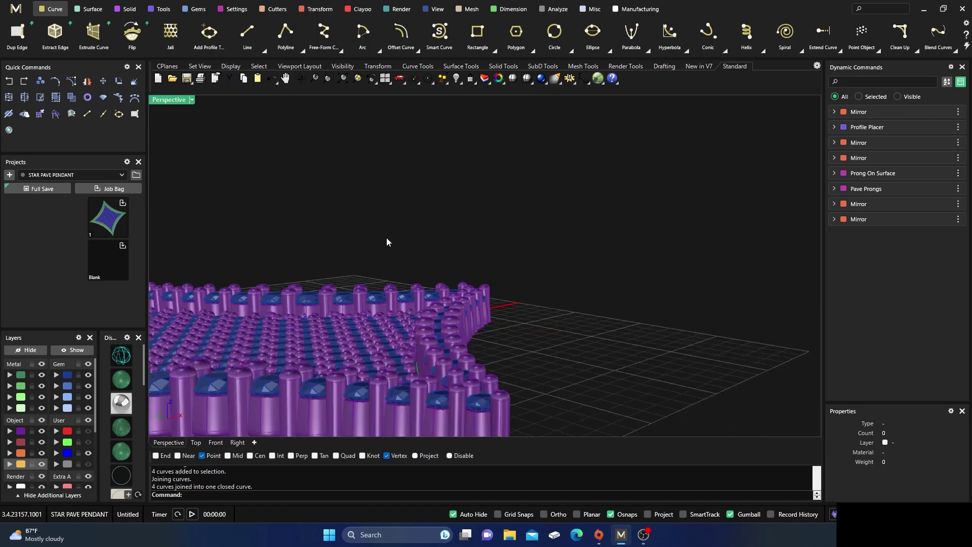
pyautogui.moveTo(390, 243); pyautogui.dragTo(345, 269, button='right')
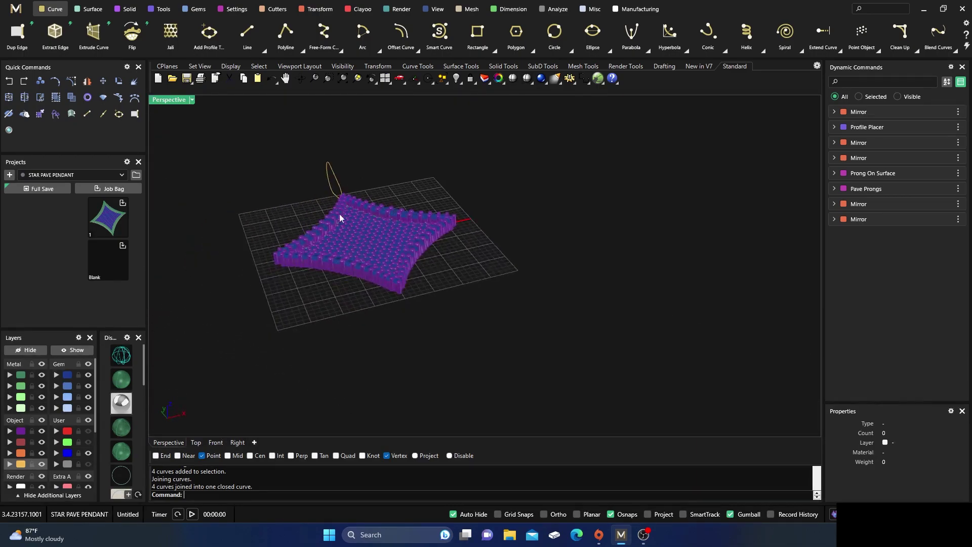
pyautogui.scroll(8, 343, 175)
pyautogui.moveTo(455, 253); pyautogui.dragTo(464, 187, button='right')
pyautogui.click(449, 250)
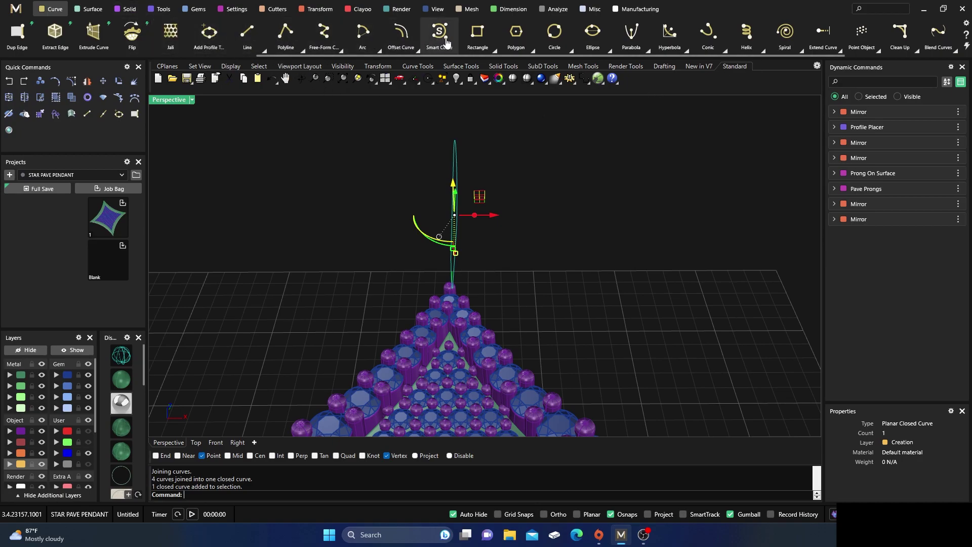
pyautogui.click(417, 50)
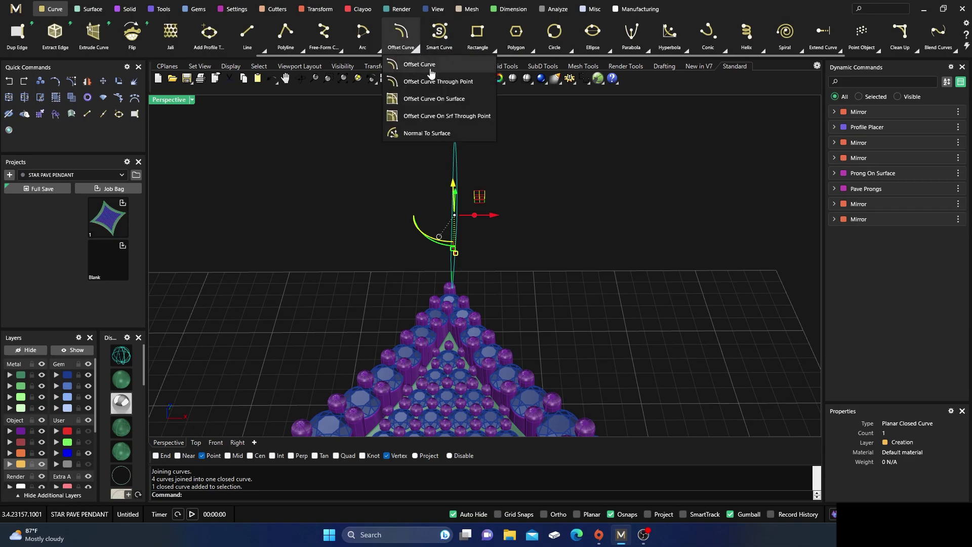
pyautogui.click(431, 69)
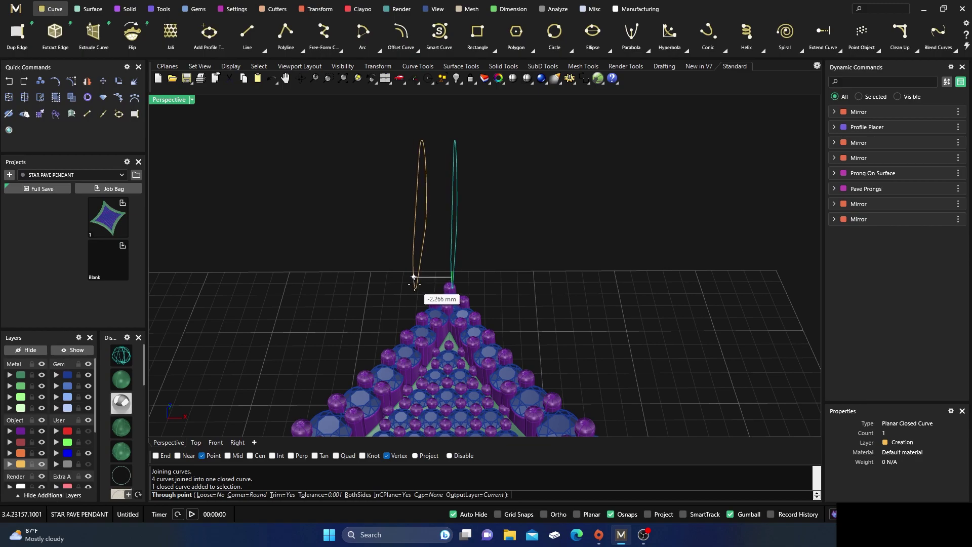
pyautogui.click(413, 277)
# Rotate the offset teardrop outward by about 9 degrees around its lower end in the top view.
pyautogui.moveTo(549, 210); pyautogui.dragTo(522, 239, button='right')
pyautogui.doubleClick(177, 100)
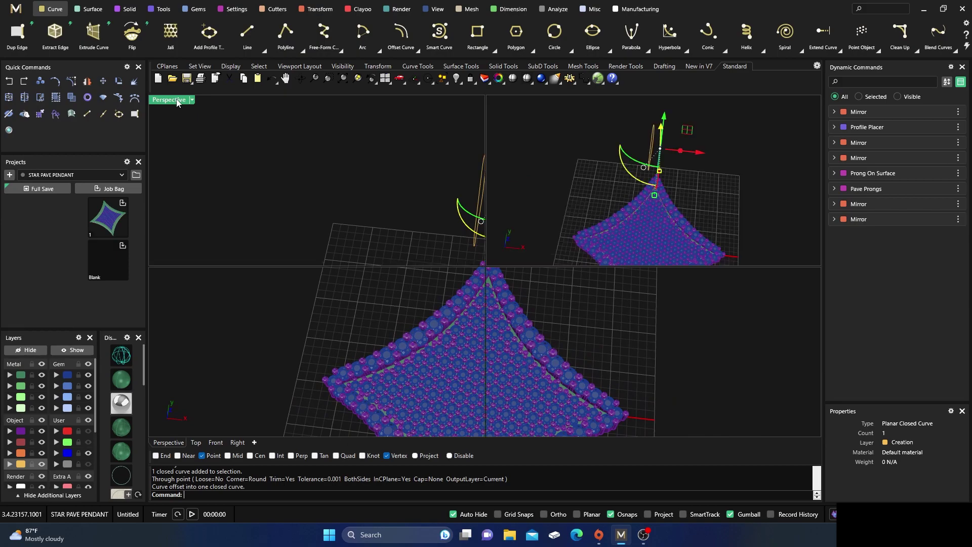
pyautogui.scroll(-5, 319, 194)
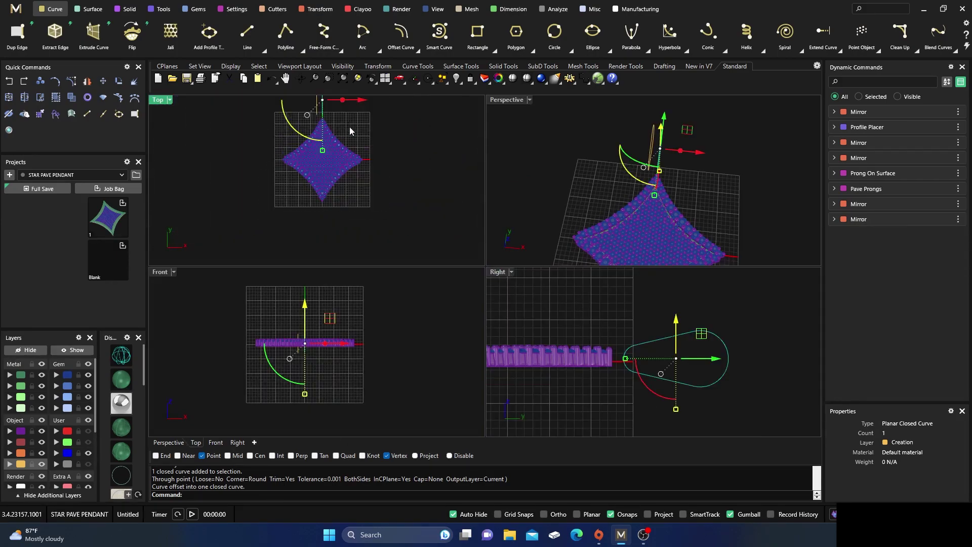
pyautogui.moveTo(350, 128); pyautogui.dragTo(350, 208, button='right')
pyautogui.scroll(6, 303, 177)
pyautogui.click(354, 157)
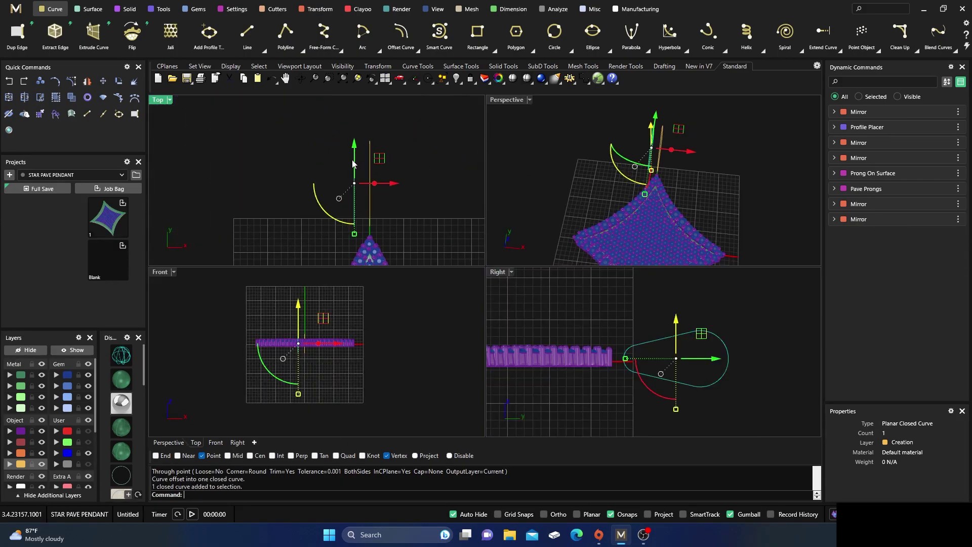
pyautogui.click(119, 82)
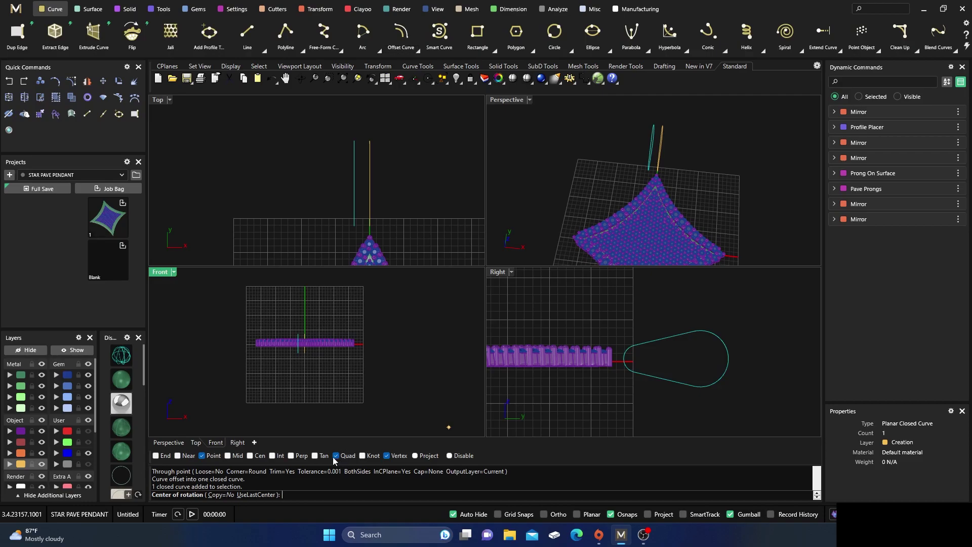
pyautogui.click(177, 456)
pyautogui.click(354, 226)
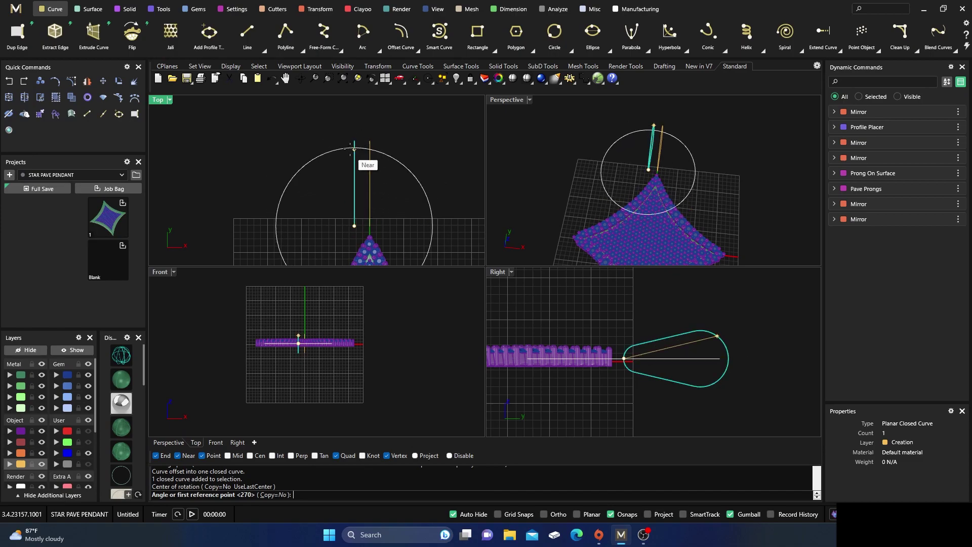
pyautogui.click(354, 142)
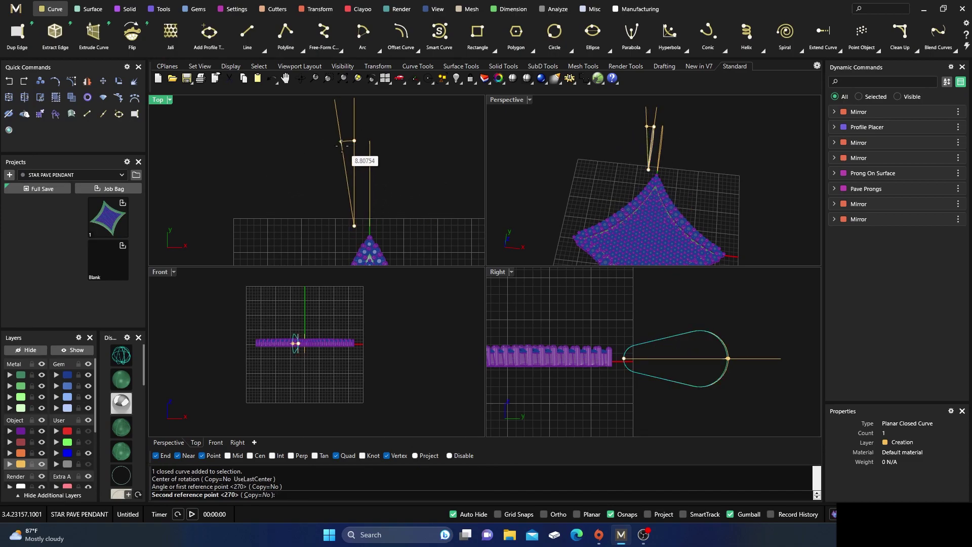
pyautogui.click(340, 149)
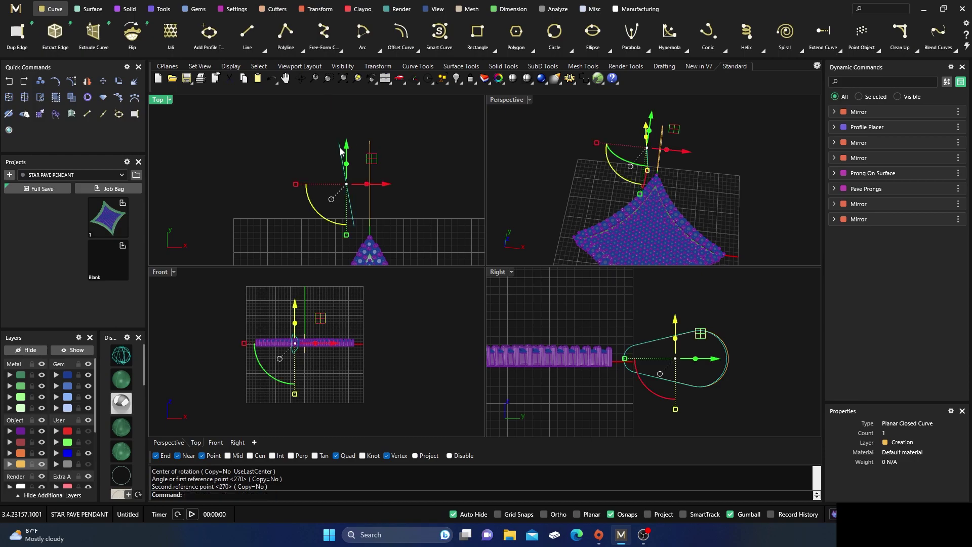
# Mirror the tilted teardrop curve to the other side of the centre curve with Y Mirror on.
pyautogui.click(393, 134)
pyautogui.click(342, 157)
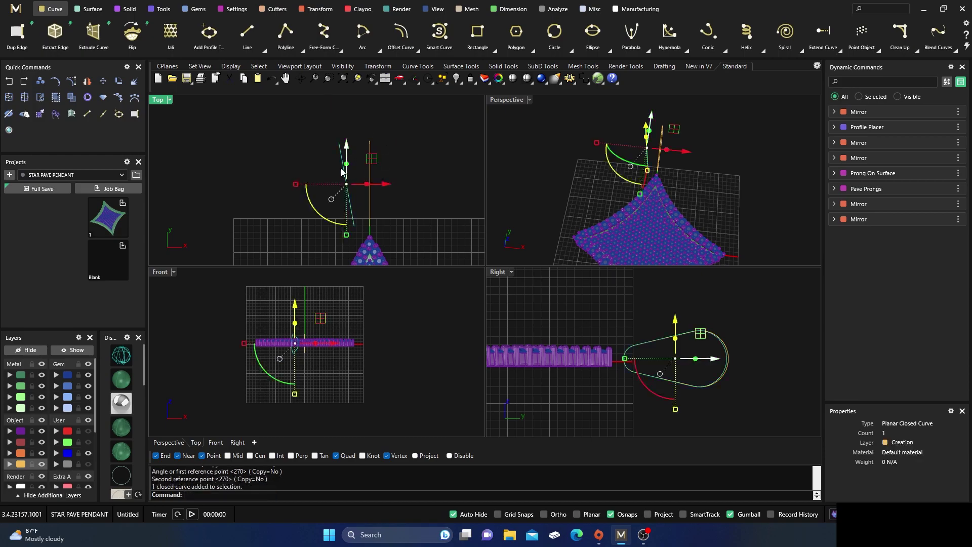
pyautogui.click(299, 12)
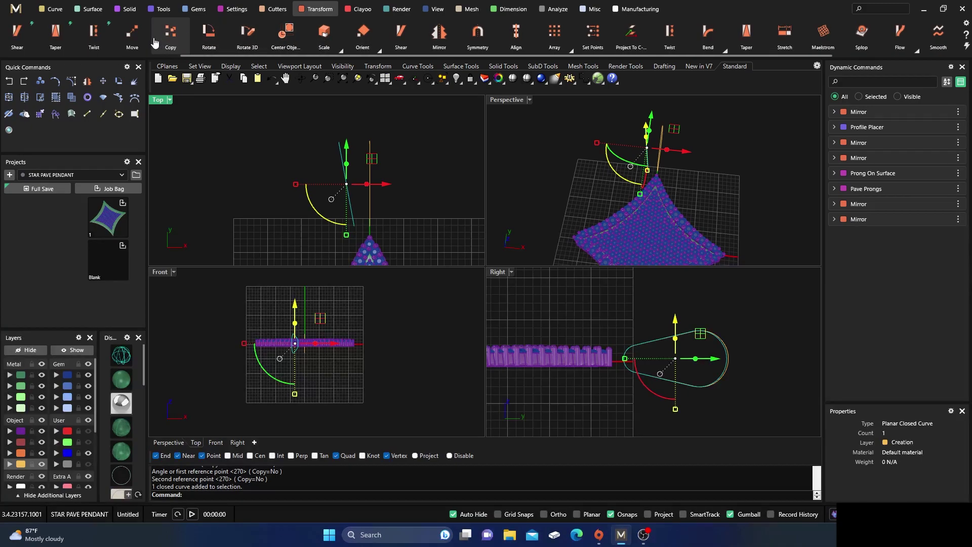
pyautogui.click(55, 31)
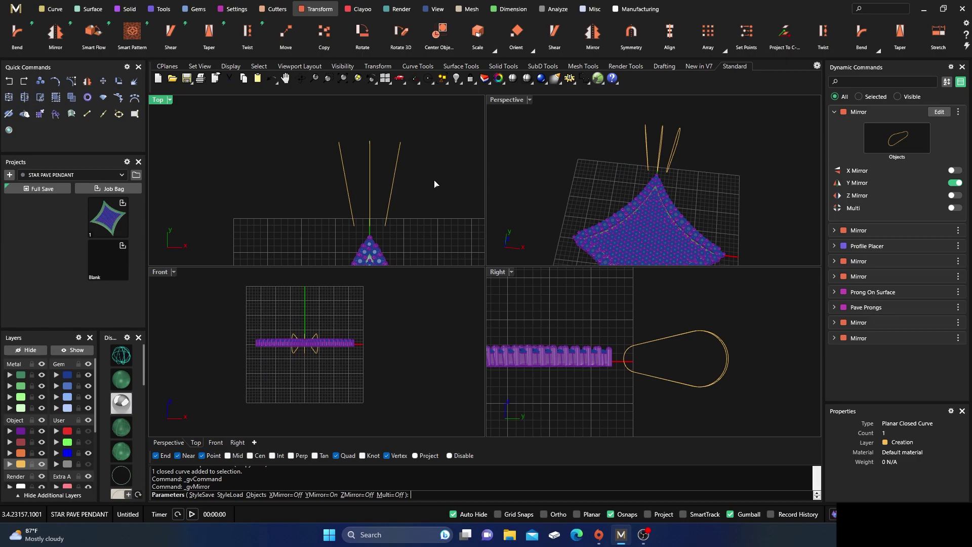
pyautogui.press('Return')
# Scale down the middle teardrop curve within its own plane so it is smaller than the two outer ones.
pyautogui.doubleClick(506, 99)
pyautogui.moveTo(572, 183); pyautogui.dragTo(489, 180, button='right')
pyautogui.scroll(-5, 489, 180)
pyautogui.scroll(10, 544, 281)
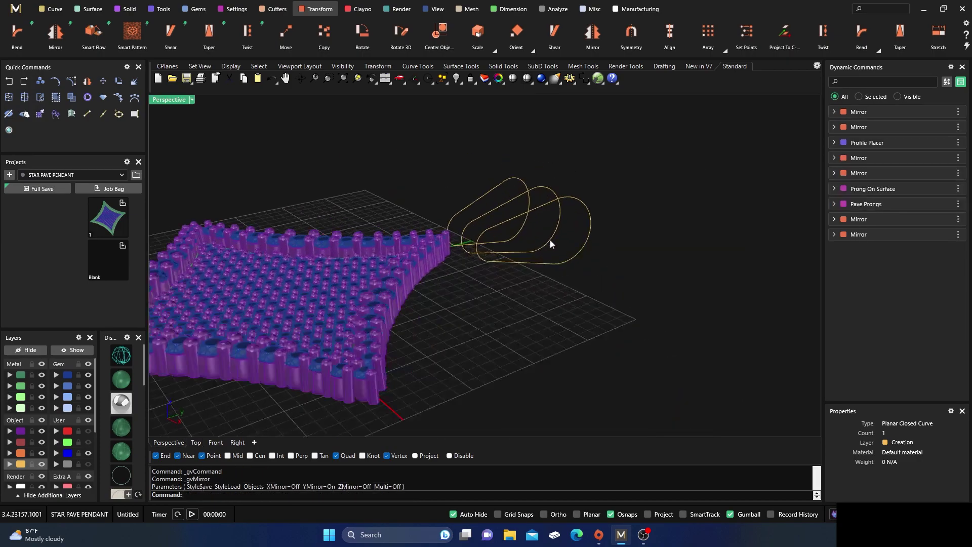
pyautogui.click(550, 238)
pyautogui.moveTo(551, 238); pyautogui.dragTo(529, 244, button='right')
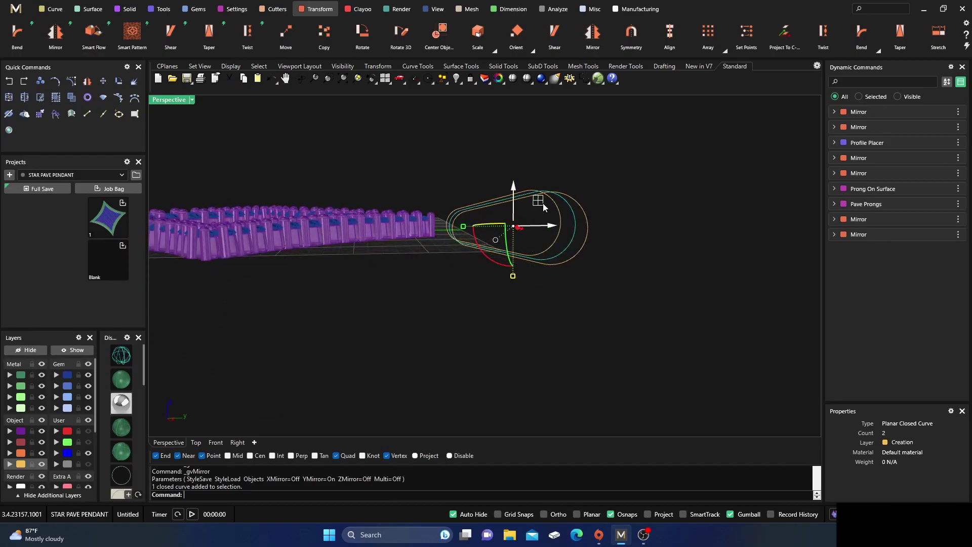
pyautogui.moveTo(538, 201); pyautogui.dragTo(534, 205)
pyautogui.click(514, 166)
# Create a Profile Sweep using the two outer teardrop curves as first and second profiles.
pyautogui.moveTo(514, 166); pyautogui.dragTo(490, 236, button='right')
pyautogui.scroll(3, 393, 208)
pyautogui.scroll(-4, 492, 238)
pyautogui.moveTo(529, 272); pyautogui.dragTo(462, 232, button='right')
pyautogui.scroll(5, 529, 220)
pyautogui.moveTo(487, 263)
pyautogui.mouseDown(button='right')
pyautogui.moveTo(563, 288)
pyautogui.moveTo(497, 275)
pyautogui.mouseUp(button='right')
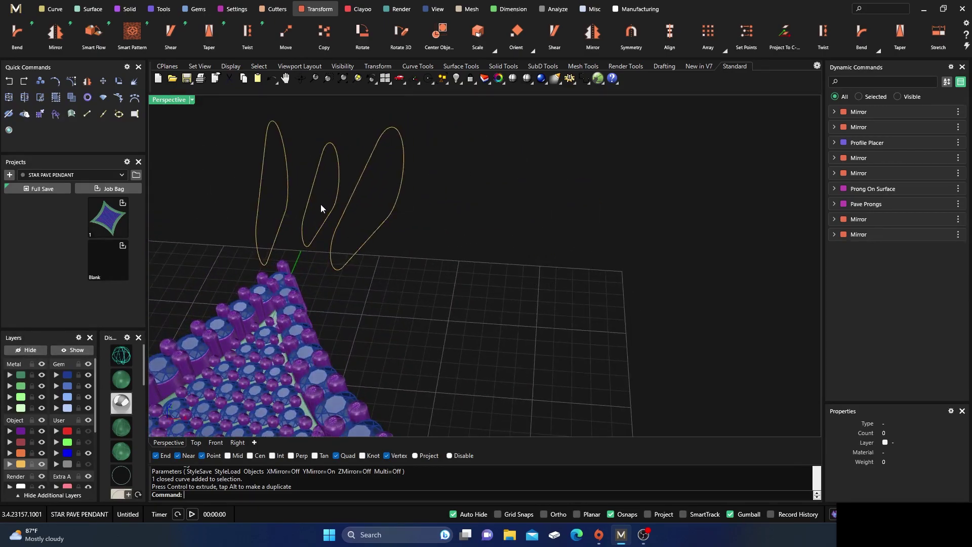
pyautogui.moveTo(314, 202); pyautogui.dragTo(331, 209, button='right')
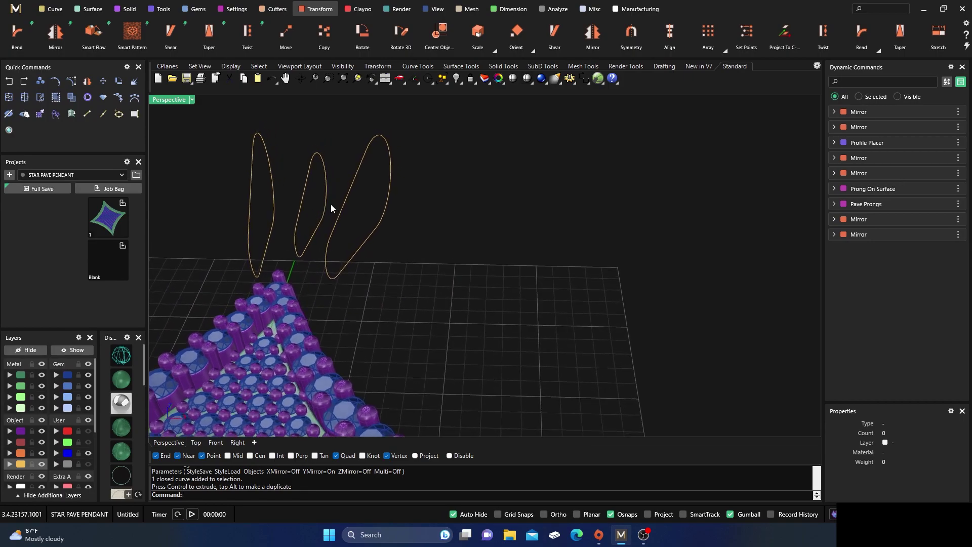
pyautogui.click(90, 13)
pyautogui.scroll(3, 101, 33)
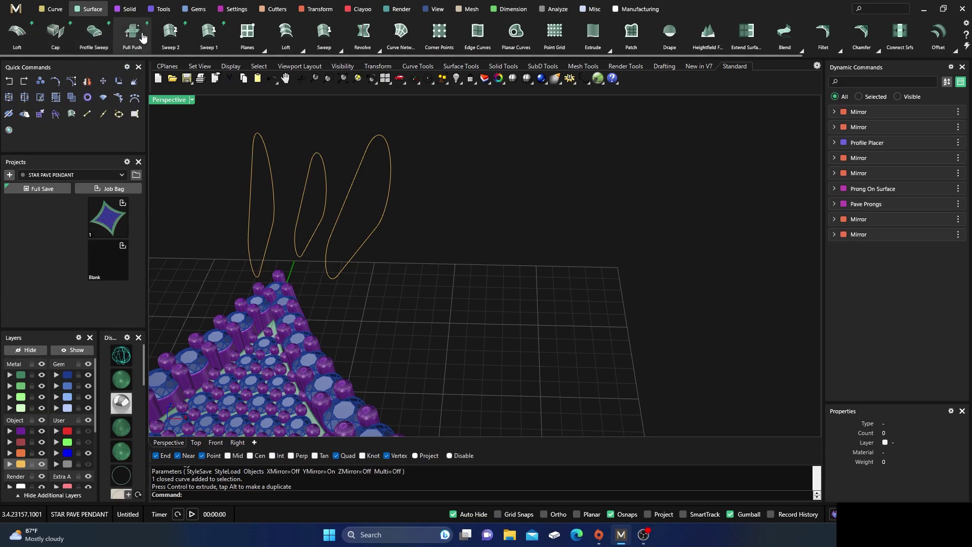
pyautogui.click(94, 33)
pyautogui.click(254, 150)
pyautogui.click(357, 167)
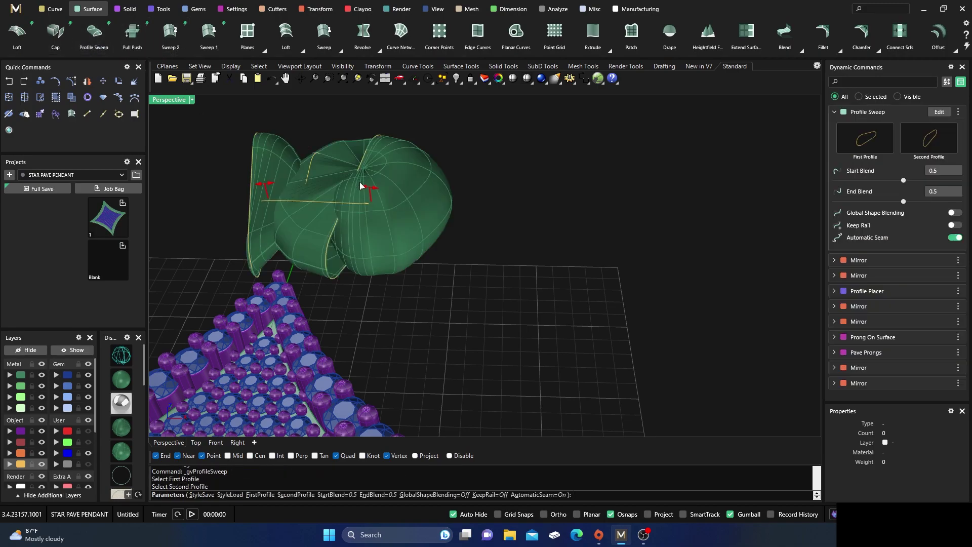
# Set the sweep's Start Blend to 2 and End Blend to -2.
pyautogui.moveTo(368, 190); pyautogui.dragTo(287, 190)
pyautogui.moveTo(362, 218); pyautogui.dragTo(491, 205, button='right')
pyautogui.scroll(-5, 491, 205)
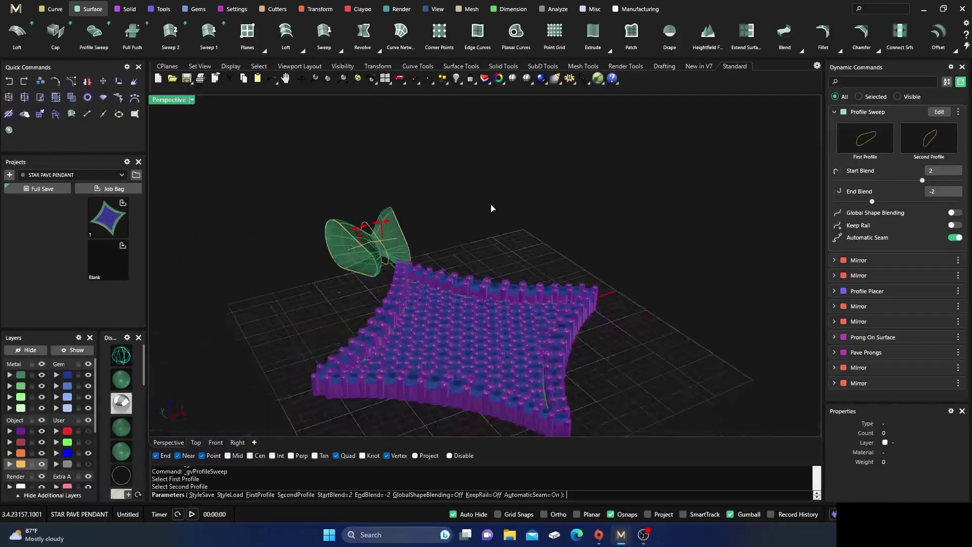
# Turn off Automatic Seam on the Profile Sweep and align both profile seams at about First Seam 0.82 and Second Seam 0.81.
pyautogui.click(955, 238)
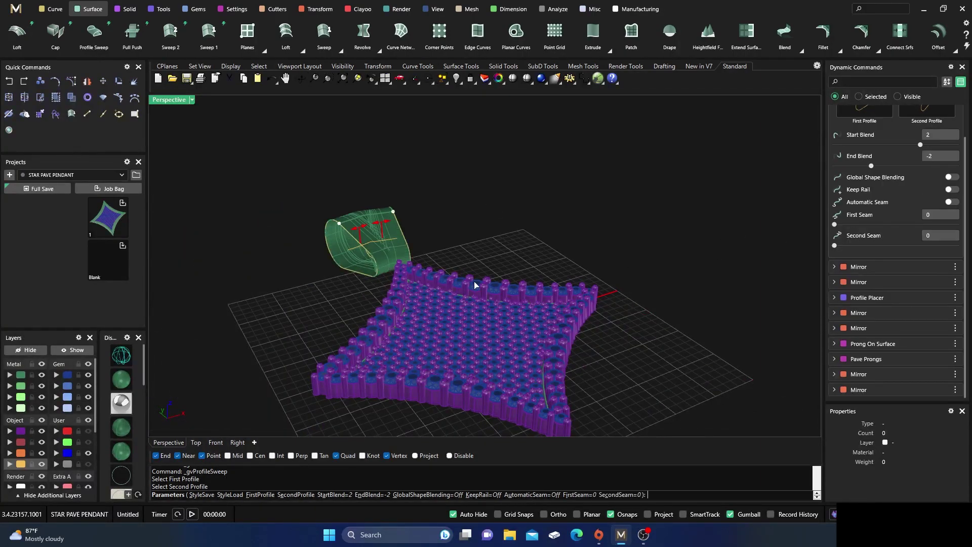
pyautogui.scroll(5, 341, 253)
pyautogui.moveTo(329, 244); pyautogui.dragTo(281, 266)
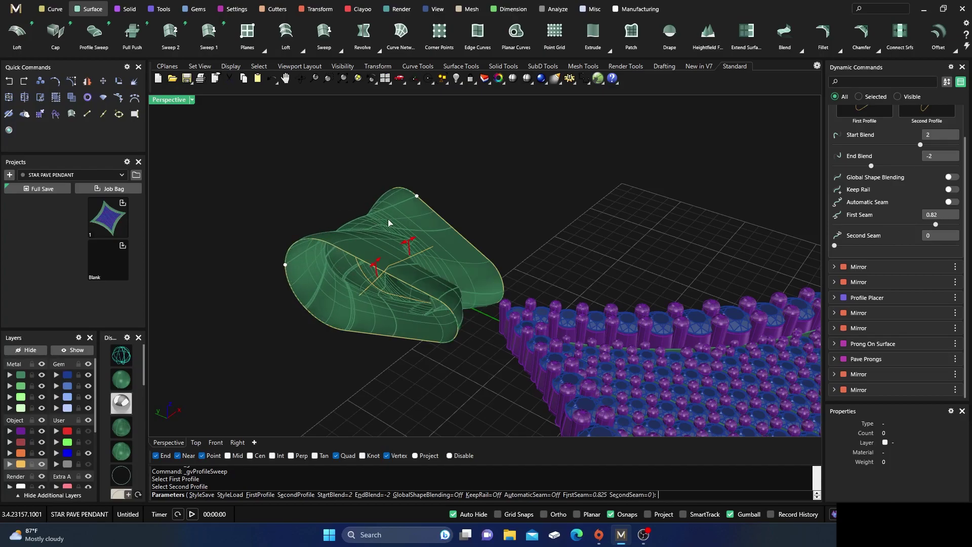
pyautogui.moveTo(413, 196); pyautogui.dragTo(347, 219)
# Adjust the sweep to Start Blend 0.5 and End Blend -0.5, and finish the Profile Sweep.
pyautogui.moveTo(412, 295); pyautogui.dragTo(328, 287, button='right')
pyautogui.moveTo(429, 212); pyautogui.dragTo(448, 213)
pyautogui.moveTo(386, 217); pyautogui.dragTo(366, 208)
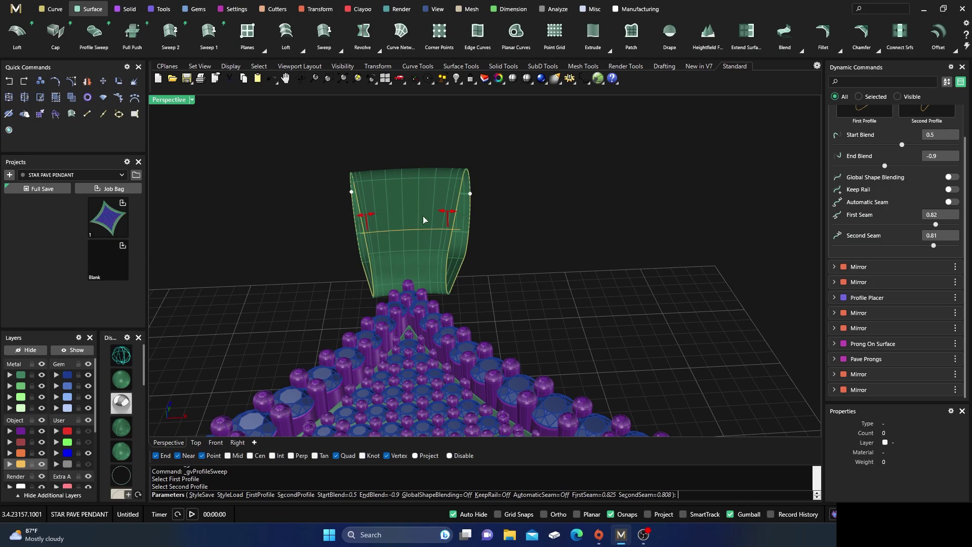
pyautogui.moveTo(445, 212); pyautogui.dragTo(454, 213)
pyautogui.moveTo(454, 213); pyautogui.dragTo(385, 348, button='right')
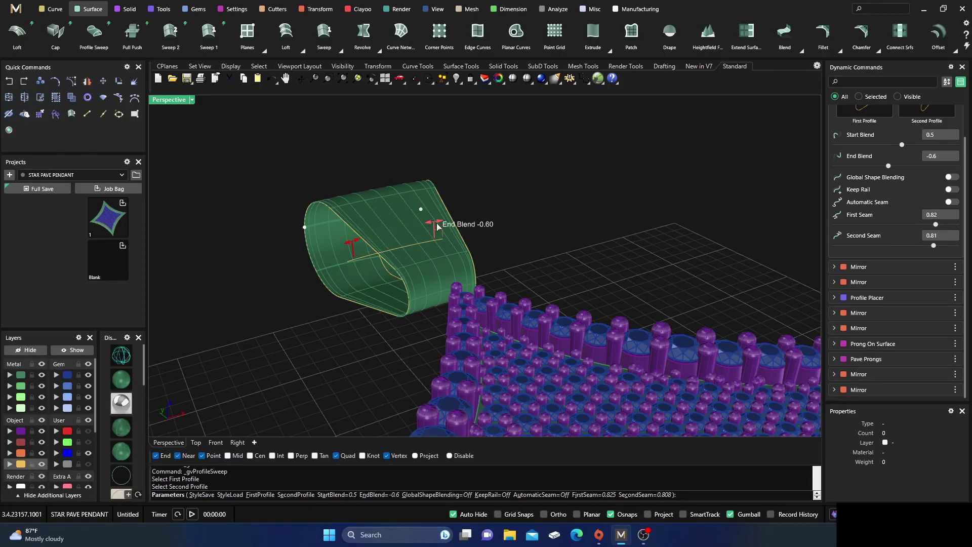
pyautogui.moveTo(437, 223); pyautogui.dragTo(435, 223)
pyautogui.moveTo(362, 320); pyautogui.dragTo(320, 293, button='right')
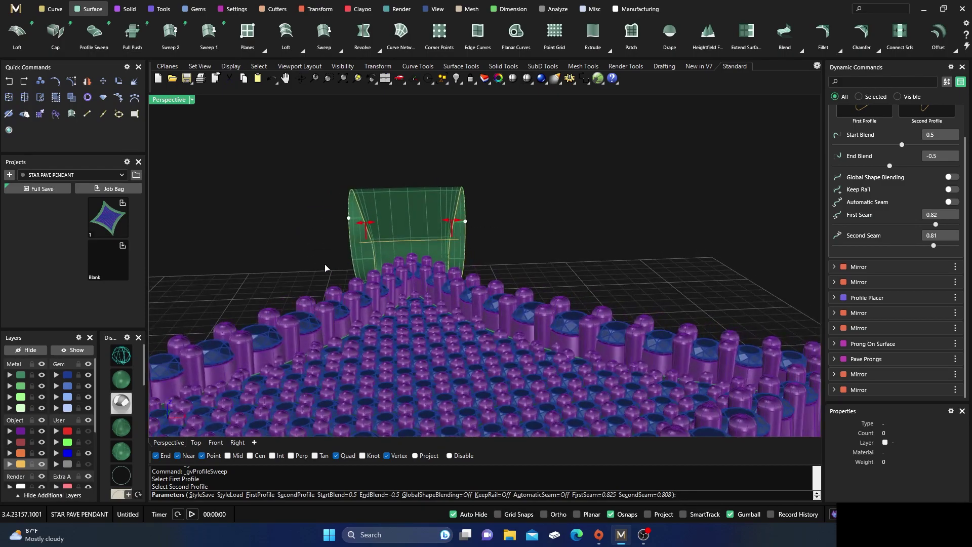
pyautogui.press('Return')
# Nudge the middle teardrop curve slightly within its own plane to adjust its position inside the bail.
pyautogui.moveTo(326, 254); pyautogui.dragTo(490, 241, button='right')
pyautogui.click(384, 238)
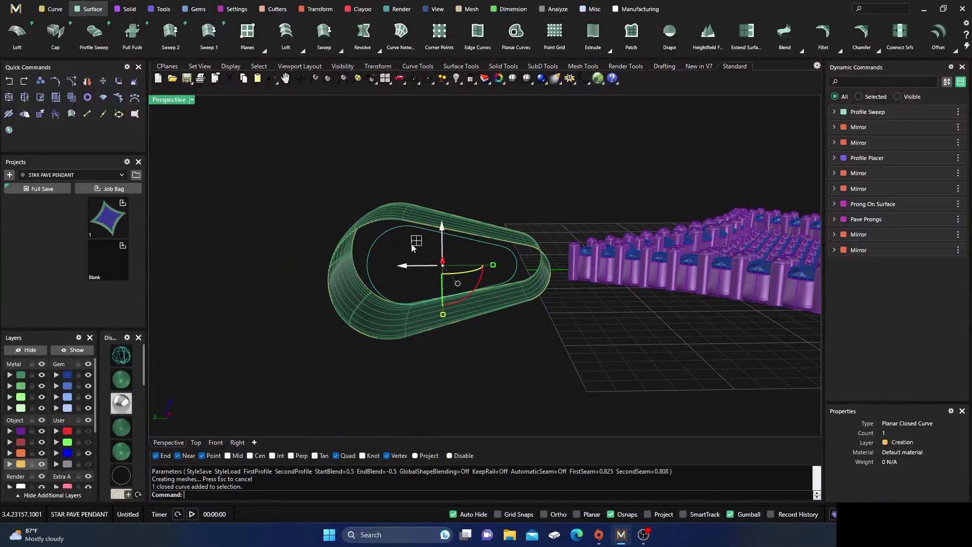
pyautogui.keyDown('shift'); pyautogui.moveTo(414, 243); pyautogui.dragTo(417, 248); pyautogui.keyUp('shift')
pyautogui.moveTo(445, 321); pyautogui.dragTo(424, 268, button='right')
# Cap both open ends of the swept bail surface to make it a closed solid.
pyautogui.click(419, 213)
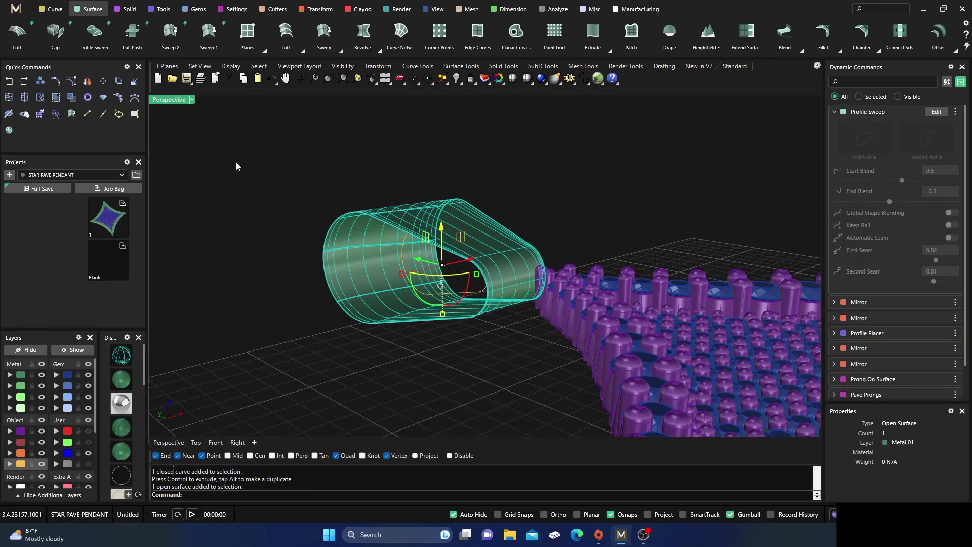
pyautogui.click(55, 35)
pyautogui.moveTo(299, 304); pyautogui.dragTo(265, 310, button='right')
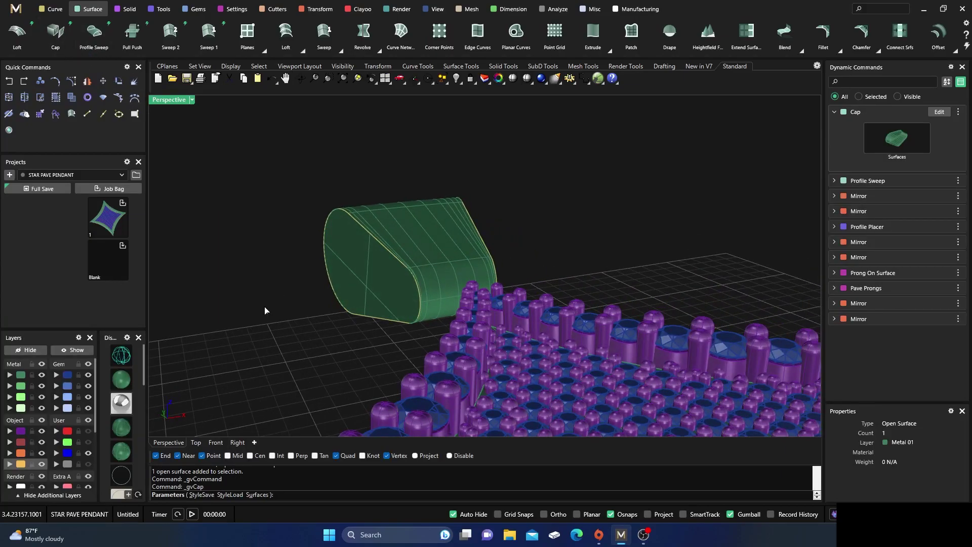
pyautogui.click(355, 275)
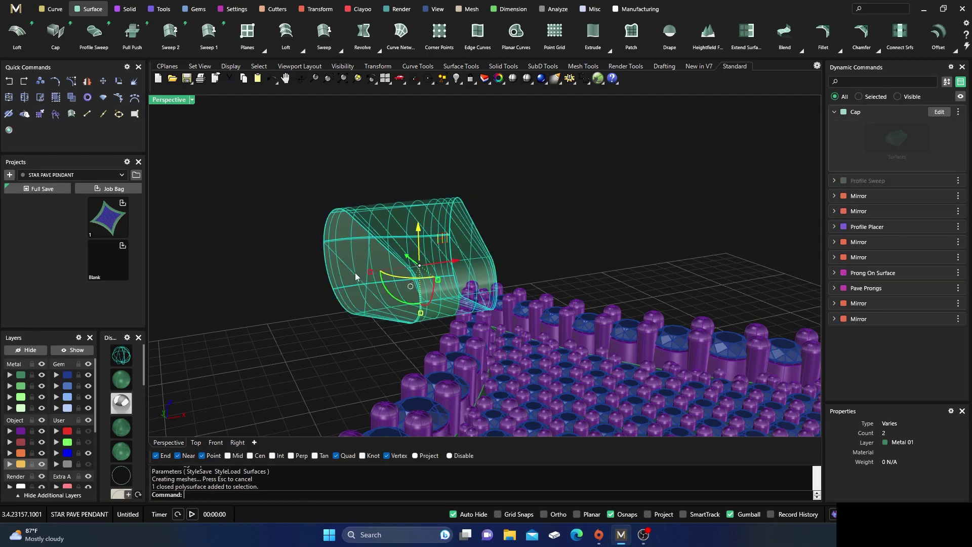
pyautogui.click(697, 276)
pyautogui.click(425, 211)
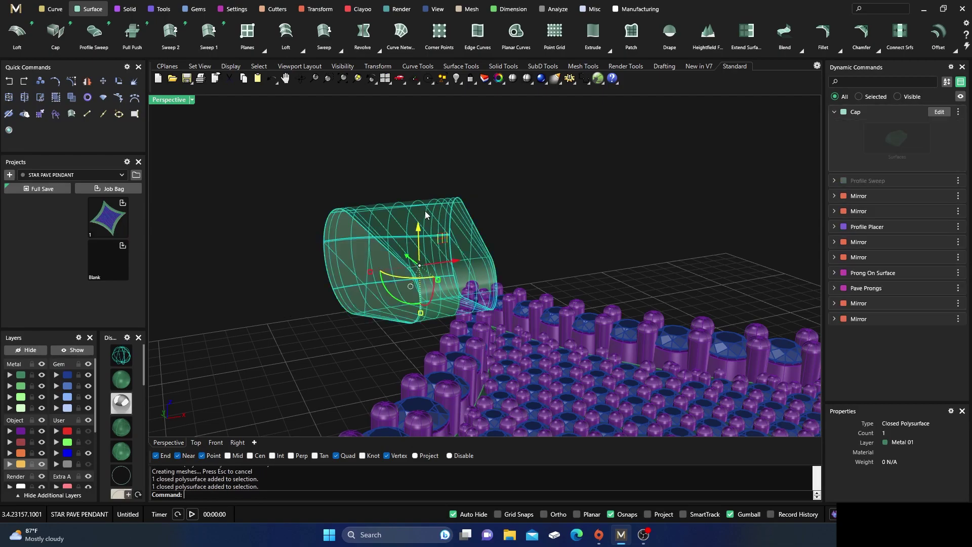
pyautogui.click(550, 193)
pyautogui.moveTo(337, 346); pyautogui.dragTo(391, 340, button='right')
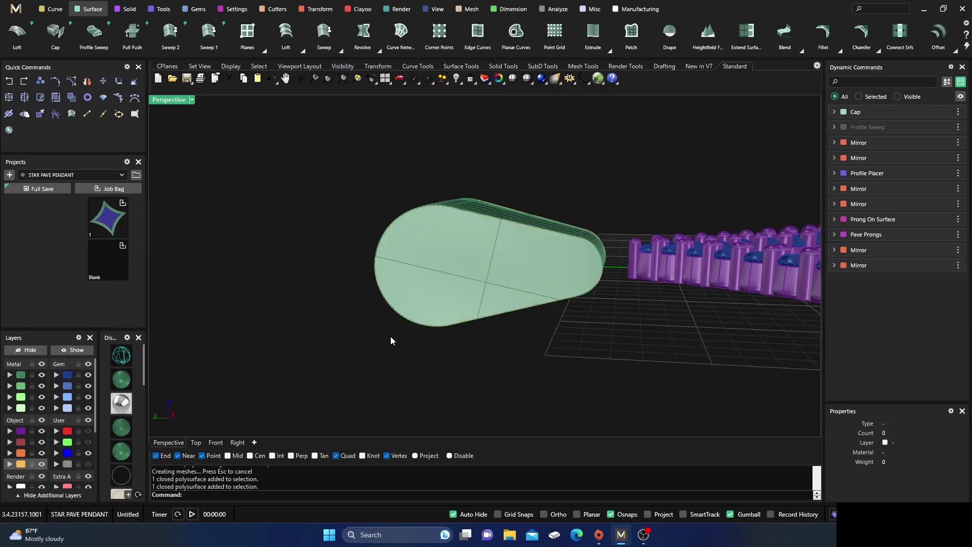
# Extrude the middle teardrop curve into a solid with BothSides=Yes, long enough to pass through both ends of the bail.
pyautogui.click(121, 355)
pyautogui.click(438, 250)
pyautogui.moveTo(473, 351); pyautogui.dragTo(375, 358, button='right')
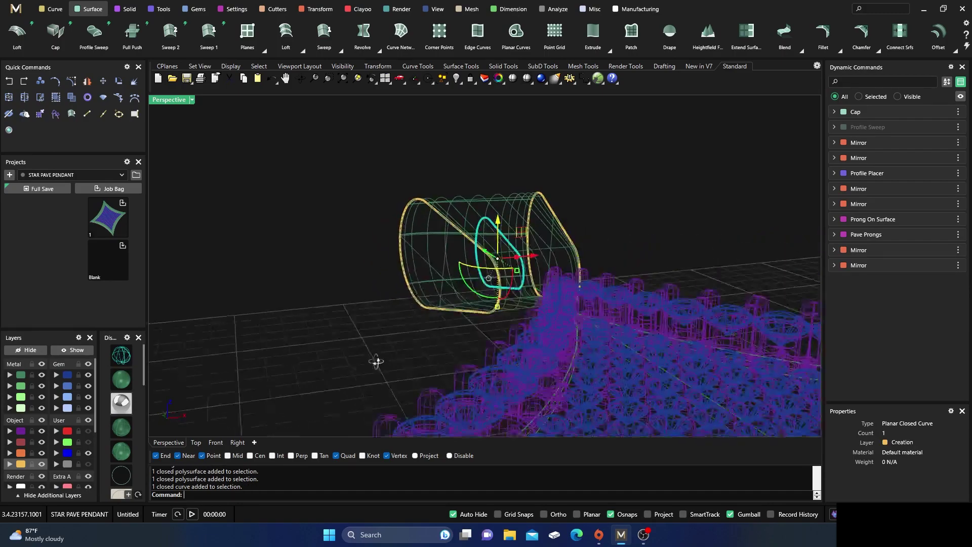
pyautogui.click(128, 10)
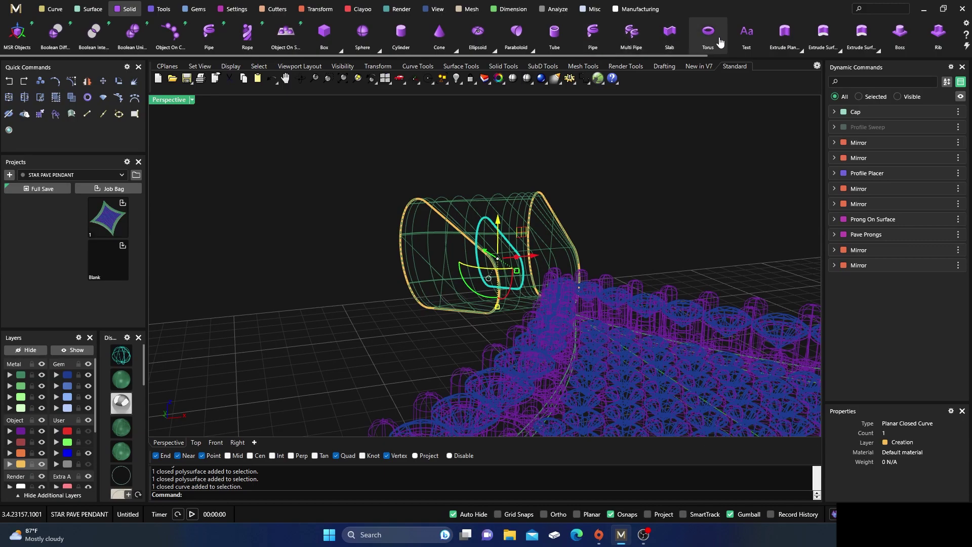
pyautogui.click(798, 52)
pyautogui.click(796, 116)
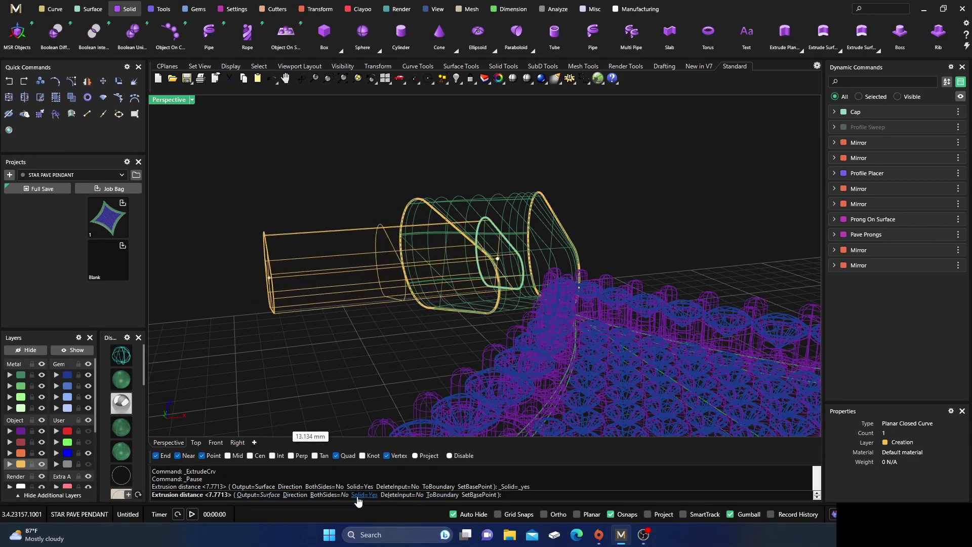
pyautogui.click(326, 495)
pyautogui.click(315, 313)
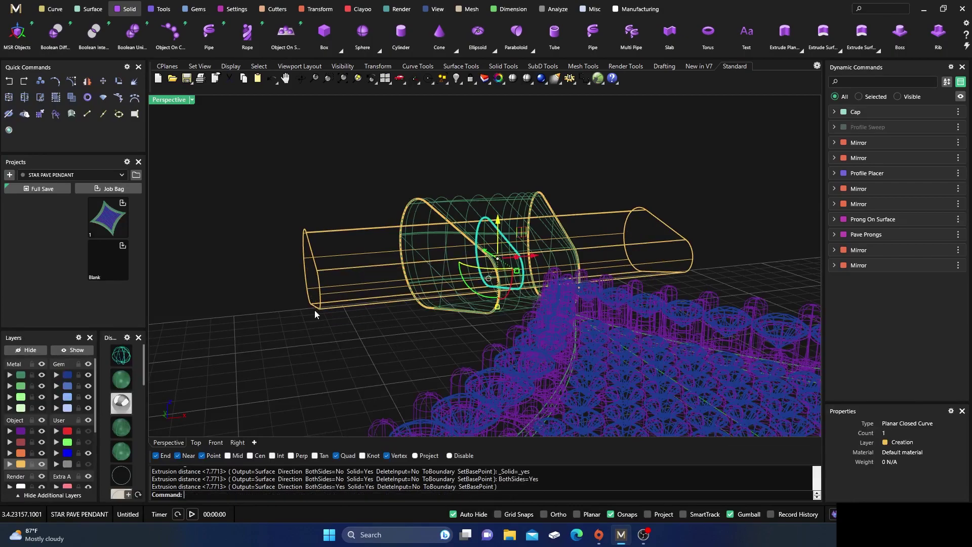
pyautogui.moveTo(253, 238)
pyautogui.mouseDown(button='right')
pyautogui.moveTo(307, 228)
pyautogui.moveTo(327, 245)
pyautogui.moveTo(325, 262)
pyautogui.mouseUp(button='right')
# Subtract the teardrop extrusion from the bail with Boolean Difference in shaded display, and delete the leftover extrusion.
pyautogui.click(127, 388)
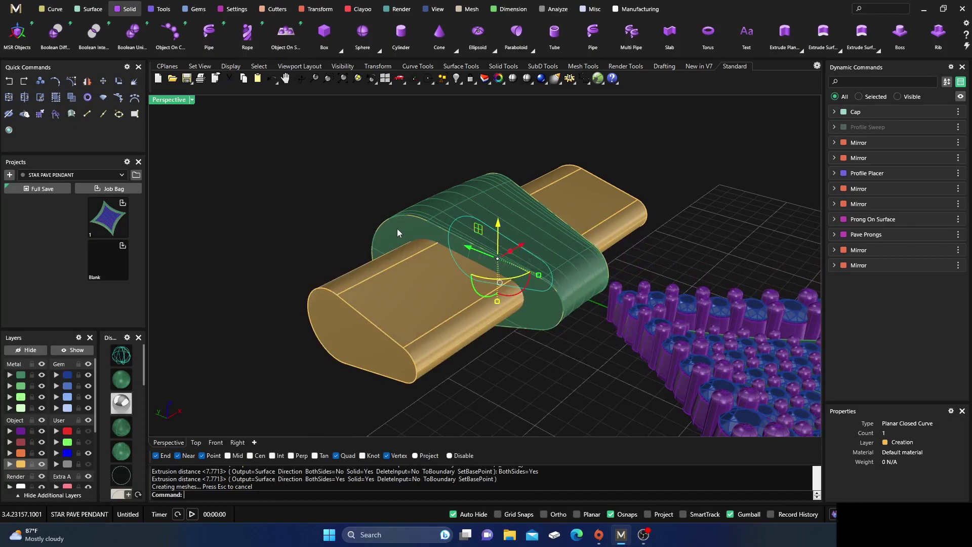
pyautogui.click(56, 31)
pyautogui.click(397, 226)
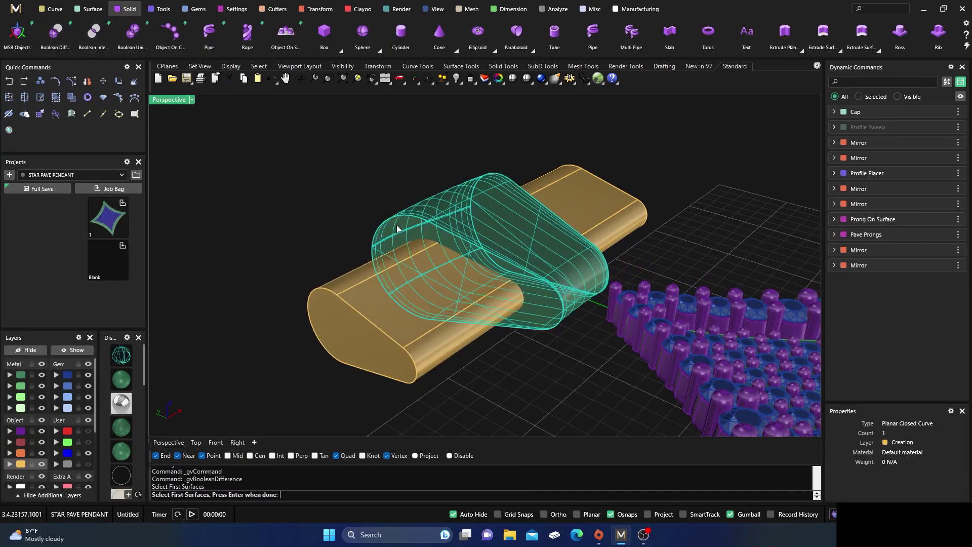
pyautogui.press('Return')
pyautogui.click(376, 287)
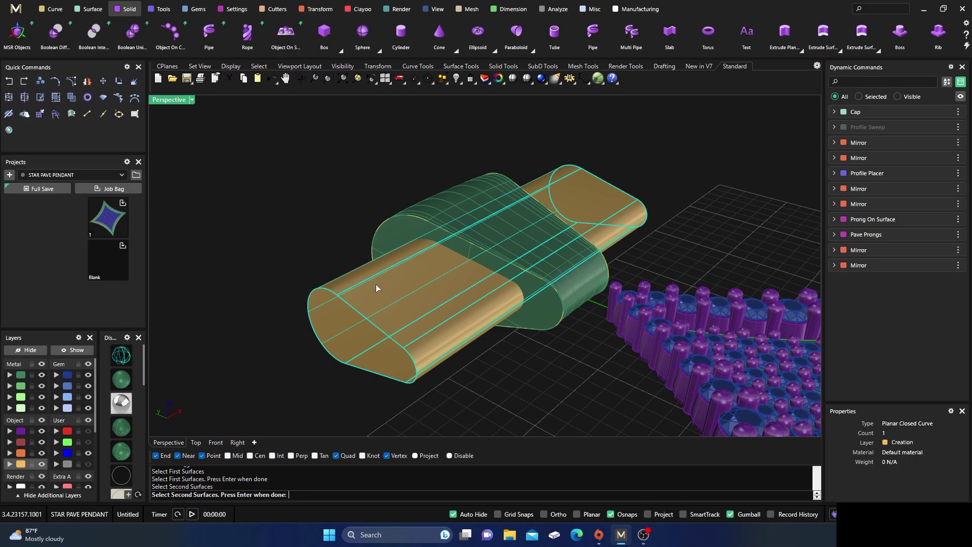
pyautogui.press('Return')
pyautogui.press('Return')
pyautogui.click(377, 291)
pyautogui.press('Delete')
pyautogui.moveTo(405, 281); pyautogui.dragTo(546, 223, button='right')
pyautogui.click(535, 283)
pyautogui.click(570, 171)
# Taper the bail narrower toward the pendant tip, with Enable Second Length on and Second Length set to -1.3.
pyautogui.moveTo(618, 183); pyautogui.dragTo(503, 282, button='right')
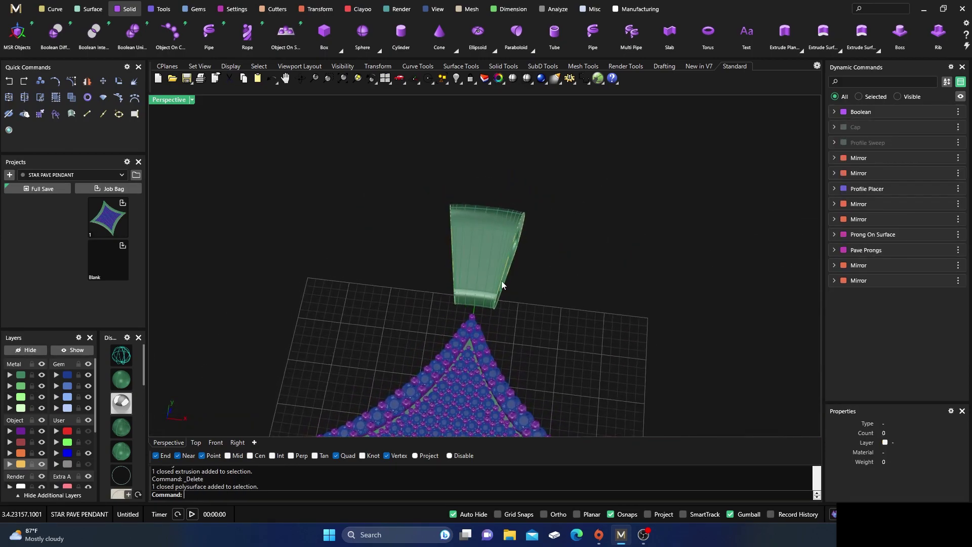
pyautogui.scroll(4, 494, 292)
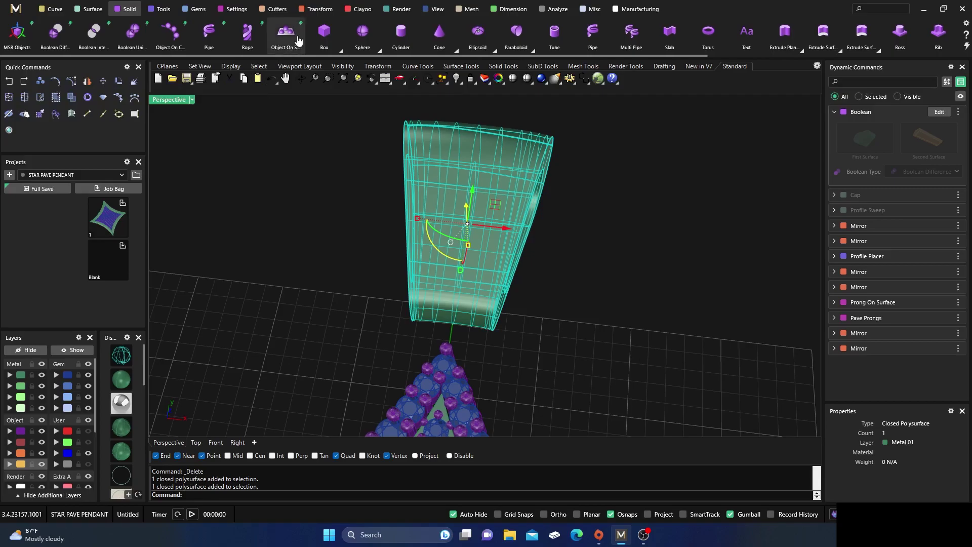
pyautogui.click(316, 8)
pyautogui.click(324, 32)
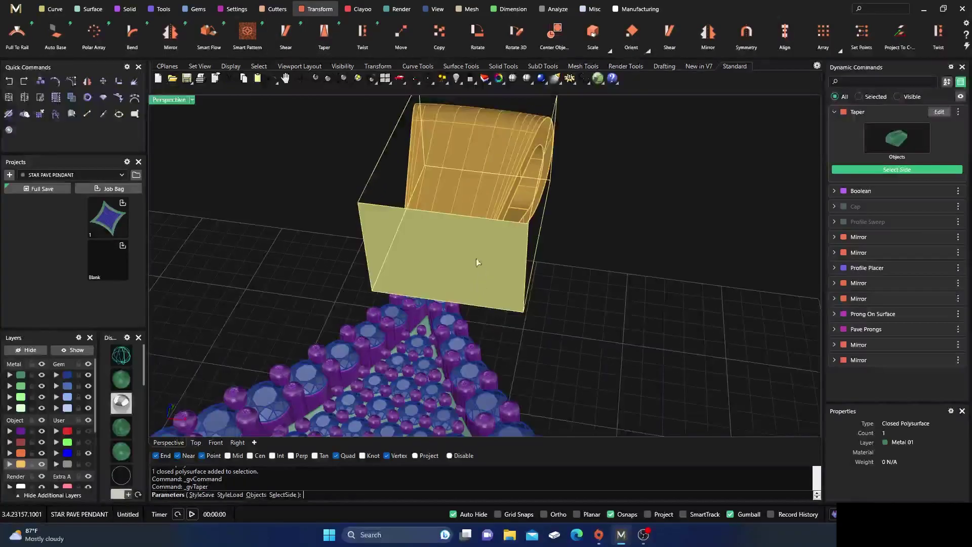
pyautogui.click(475, 271)
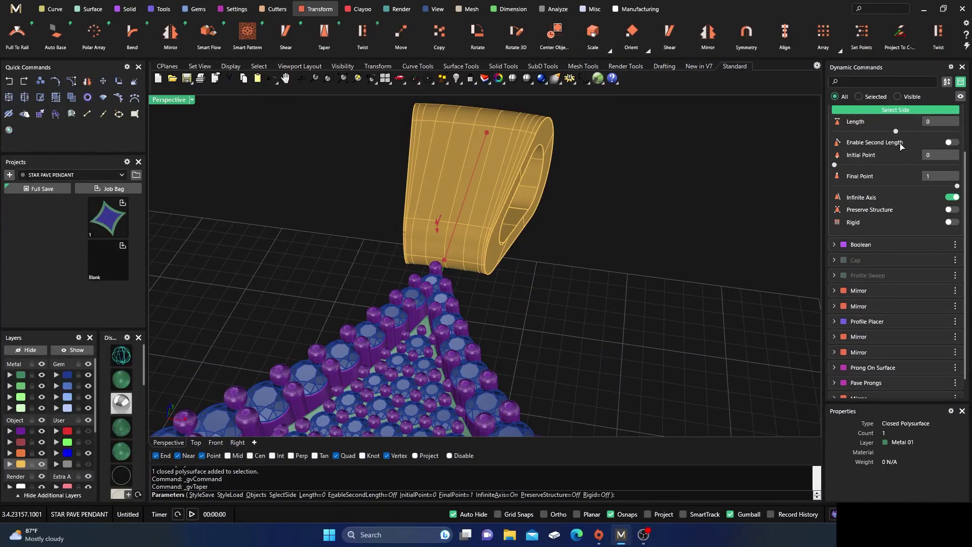
pyautogui.click(950, 142)
pyautogui.moveTo(518, 283); pyautogui.dragTo(490, 282)
pyautogui.rightClick(571, 268)
pyautogui.moveTo(527, 256); pyautogui.dragTo(540, 269, button='right')
pyautogui.moveTo(479, 283)
pyautogui.mouseDown(button='right')
pyautogui.moveTo(464, 267)
pyautogui.moveTo(480, 267)
pyautogui.mouseUp(button='right')
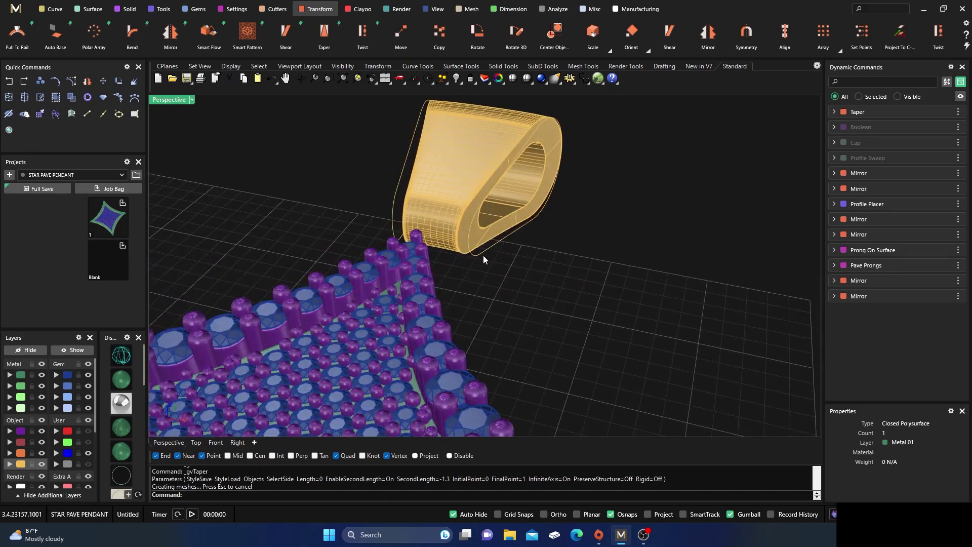
# Start an edge blend on the tapered bail and chain-select the outer edge of its side face.
pyautogui.click(129, 10)
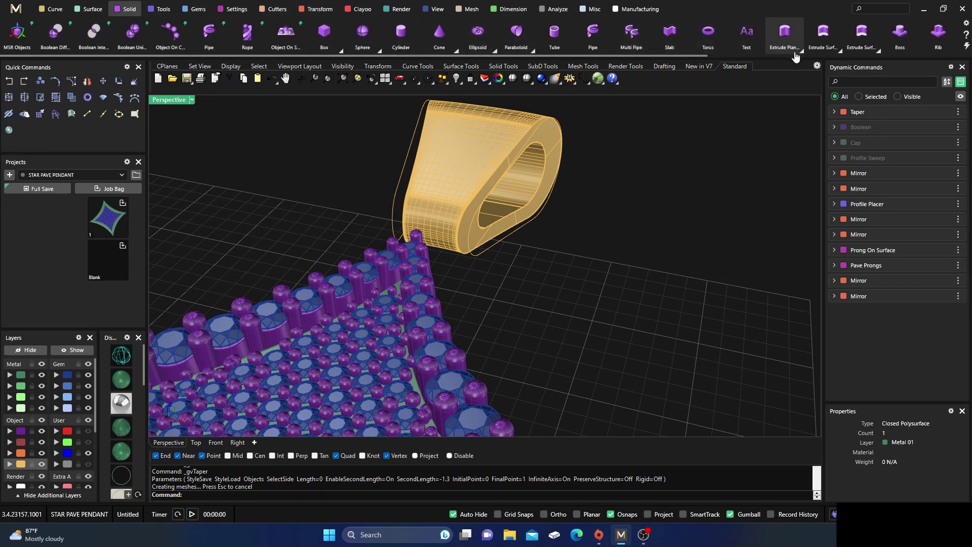
pyautogui.scroll(-3, 799, 49)
pyautogui.click(874, 50)
pyautogui.click(857, 66)
pyautogui.moveTo(591, 230); pyautogui.dragTo(480, 265, button='right')
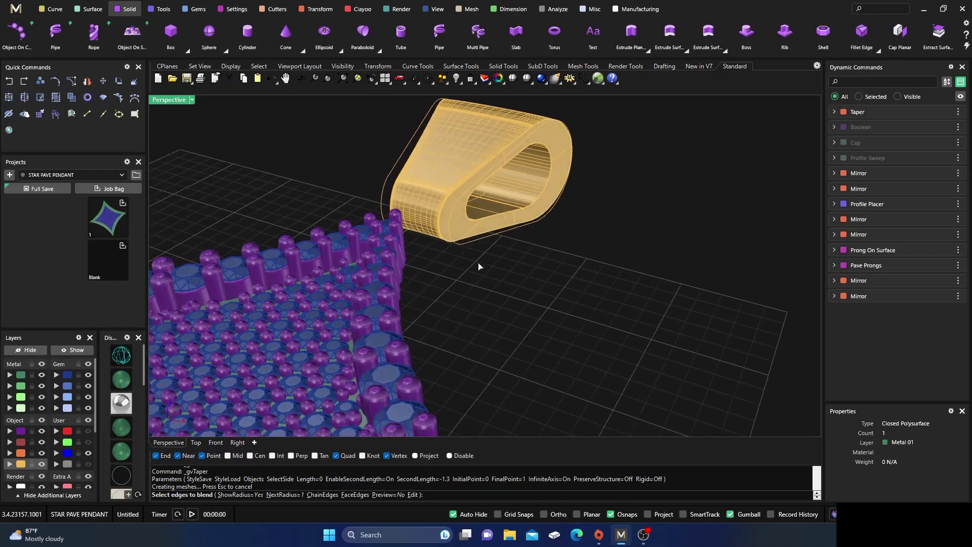
pyautogui.click(322, 494)
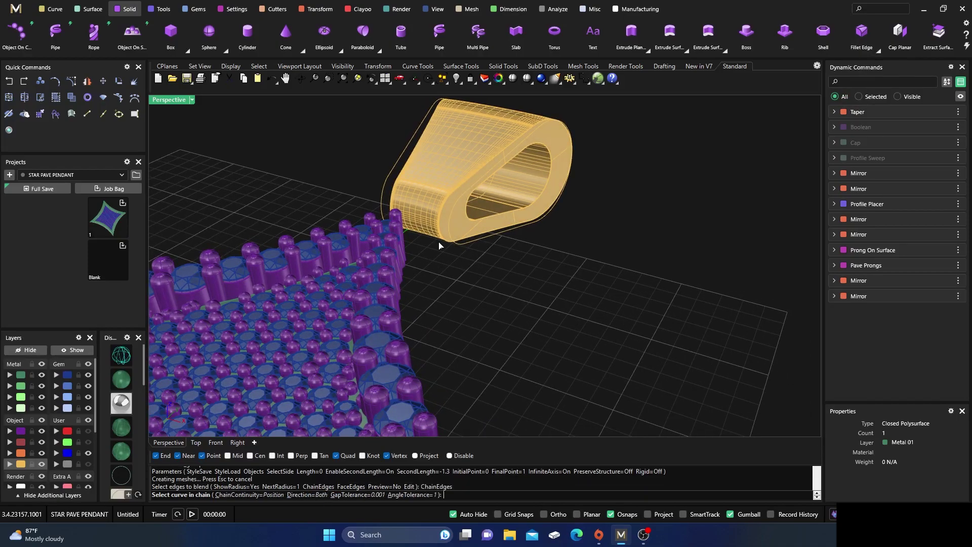
pyautogui.click(463, 184)
pyautogui.click(475, 191)
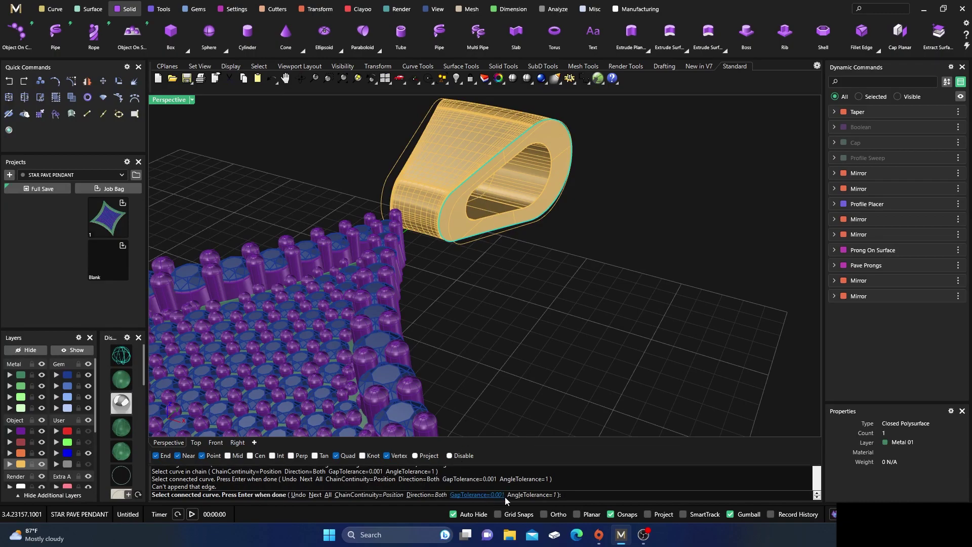
pyautogui.press('Return')
# Try to preview and apply the blend on the bail's outer side edge with a radius of 1.
pyautogui.click(455, 494)
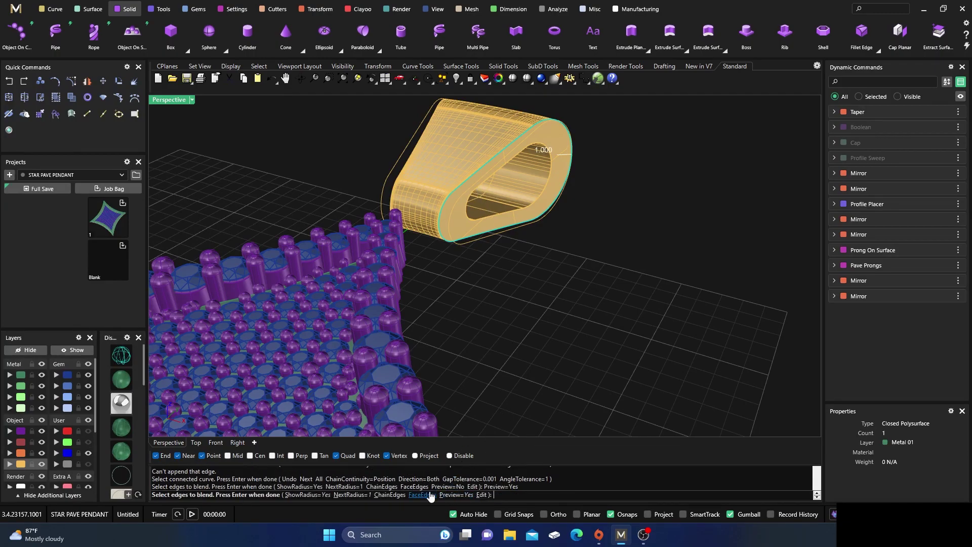
pyautogui.moveTo(538, 324); pyautogui.dragTo(518, 307, button='right')
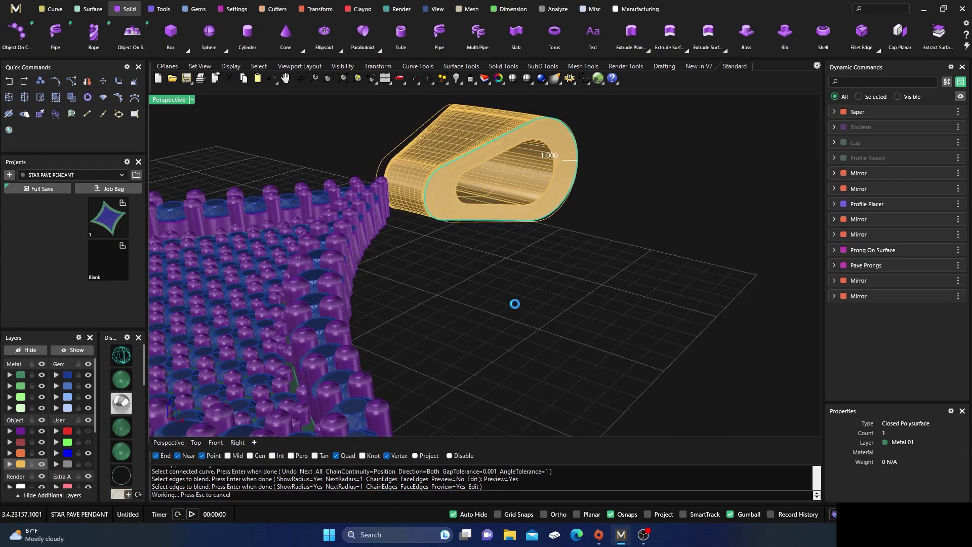
pyautogui.press('Return')
pyautogui.scroll(3, 470, 147)
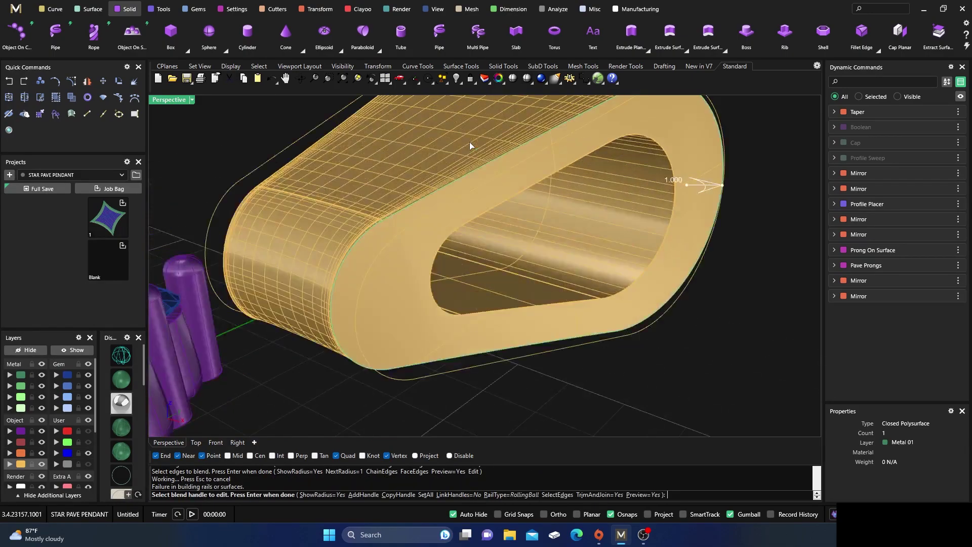
pyautogui.press('Return')
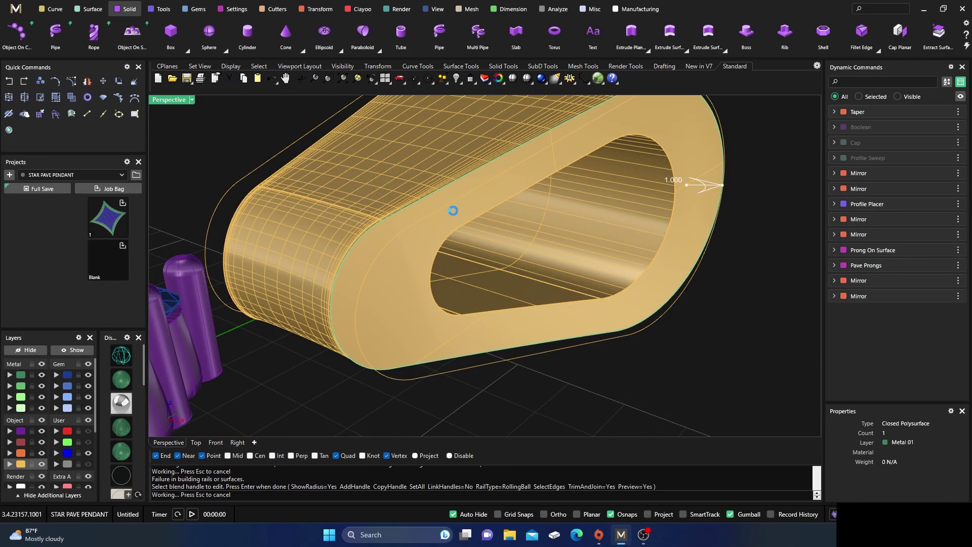
pyautogui.moveTo(453, 215); pyautogui.dragTo(523, 218, button='right')
pyautogui.moveTo(432, 220); pyautogui.dragTo(492, 257, button='right')
pyautogui.scroll(4, 493, 257)
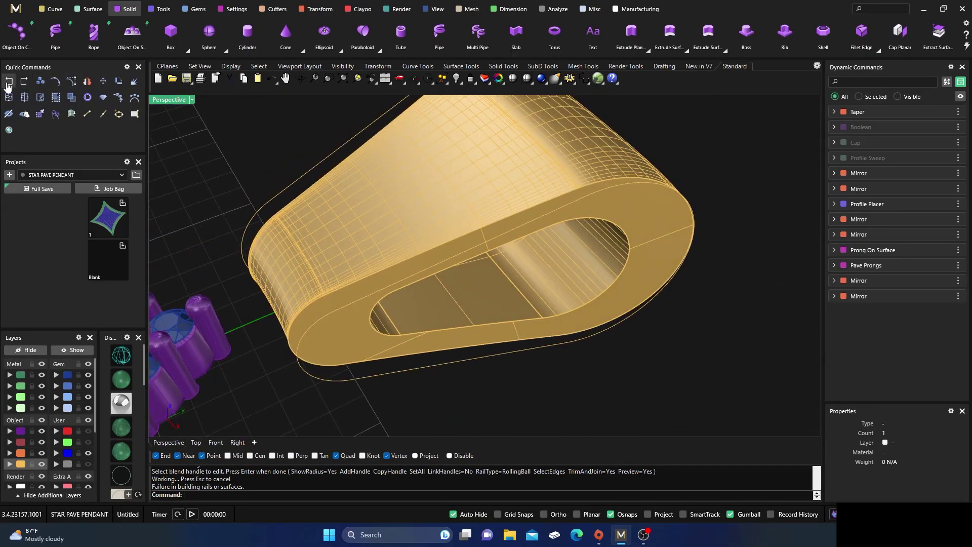
# Undo the bail's taper and redo it.
pyautogui.click(9, 82)
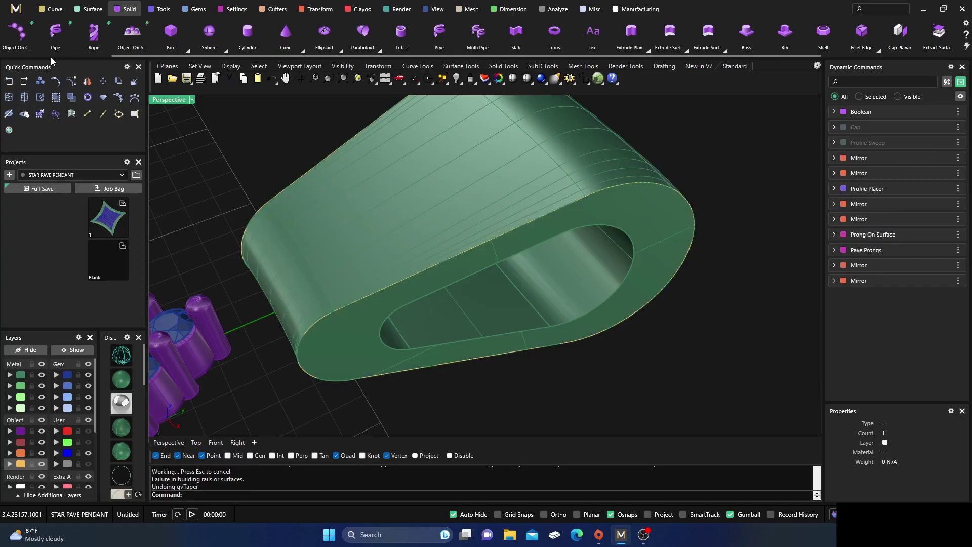
pyautogui.click(25, 81)
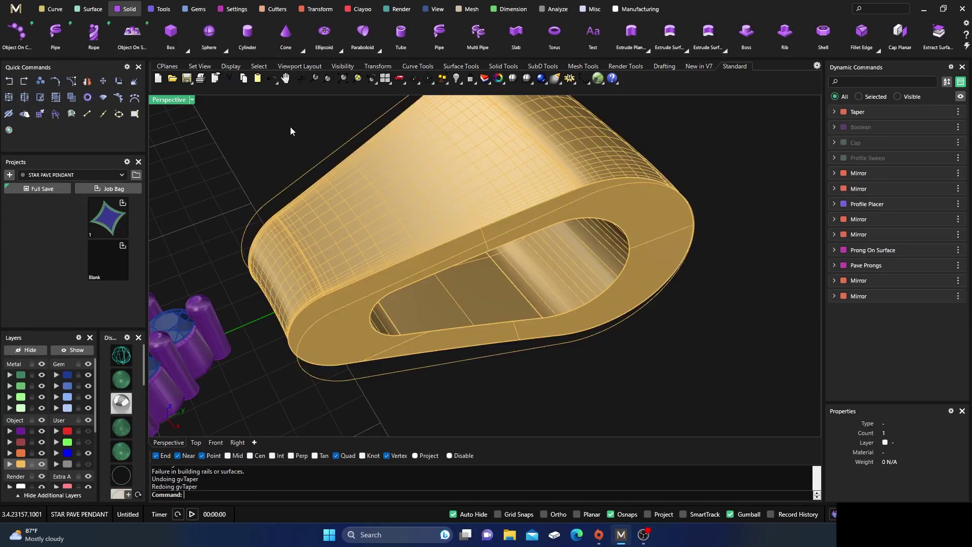
# Move the tapered bail onto the first metal layer, Metal 01, and deselect it.
pyautogui.click(490, 180)
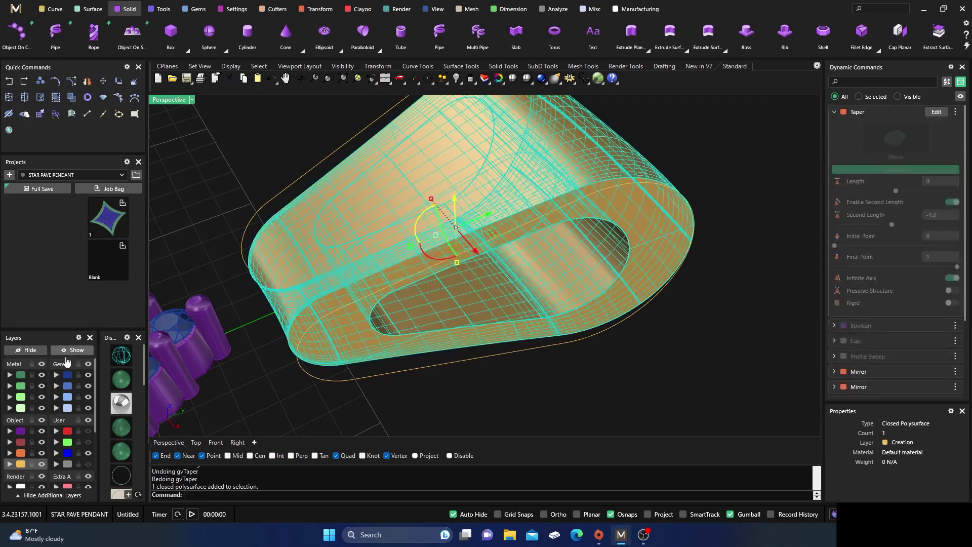
pyautogui.click(9, 375)
pyautogui.click(699, 147)
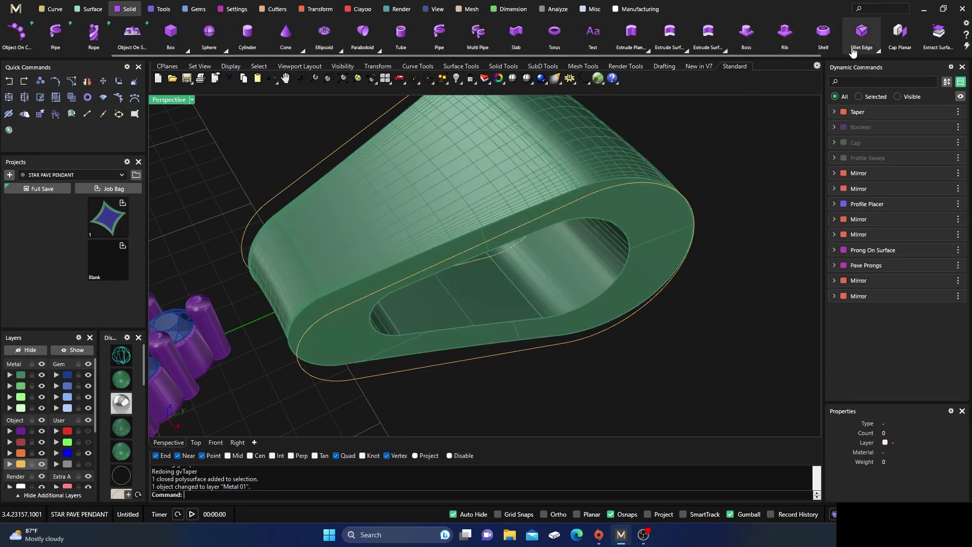
# Blend the outer edge of the bail's near side face with a radius of about 0.66.
pyautogui.click(882, 57)
pyautogui.click(870, 76)
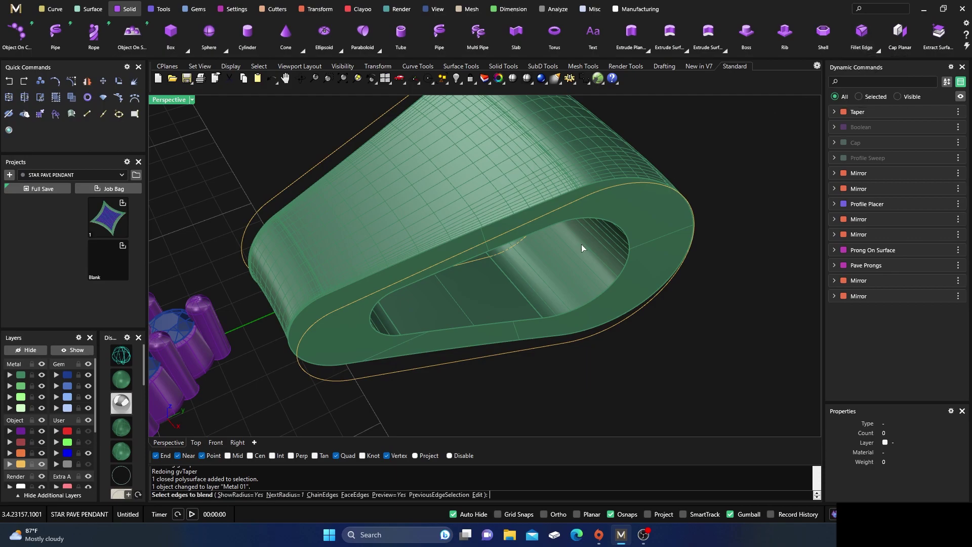
pyautogui.click(490, 229)
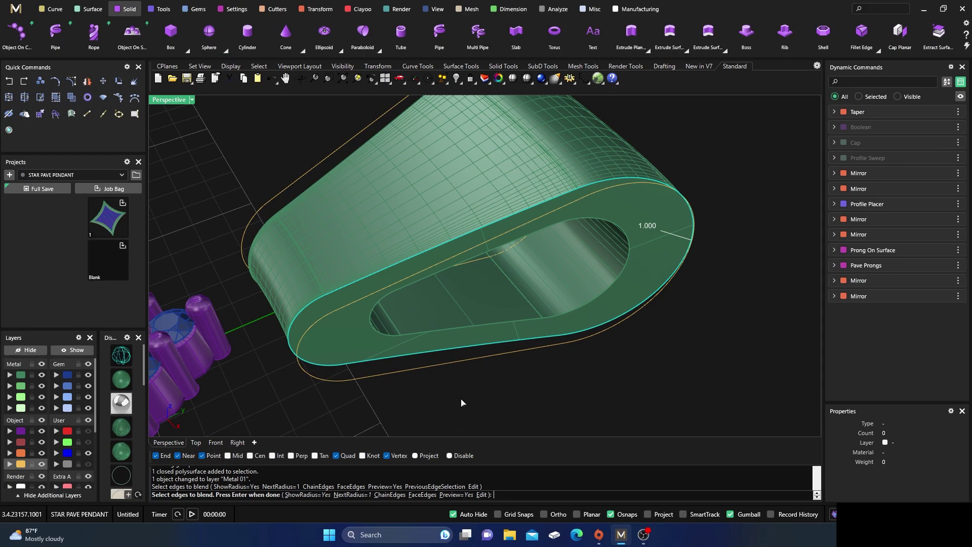
pyautogui.press('Return')
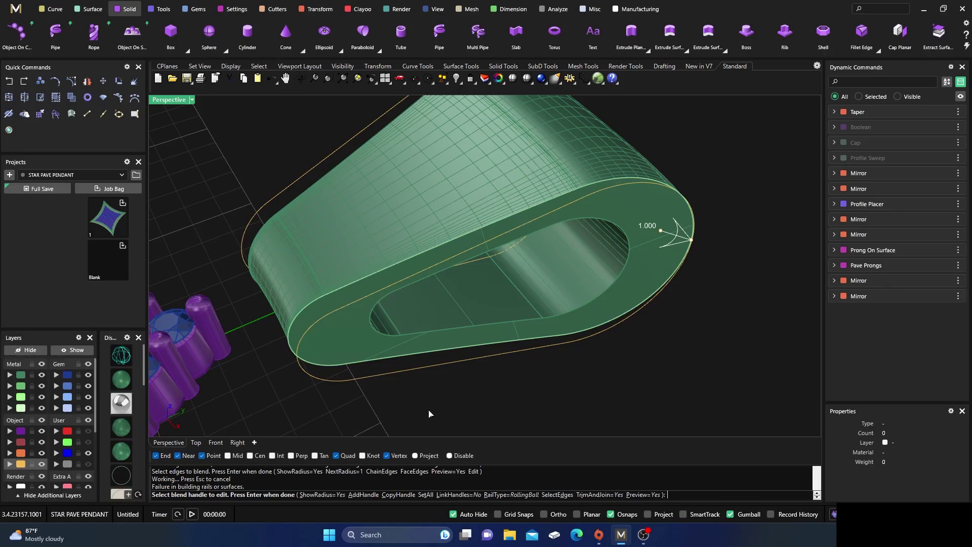
pyautogui.moveTo(445, 397); pyautogui.dragTo(453, 372, button='right')
pyautogui.click(657, 217)
pyautogui.click(655, 235)
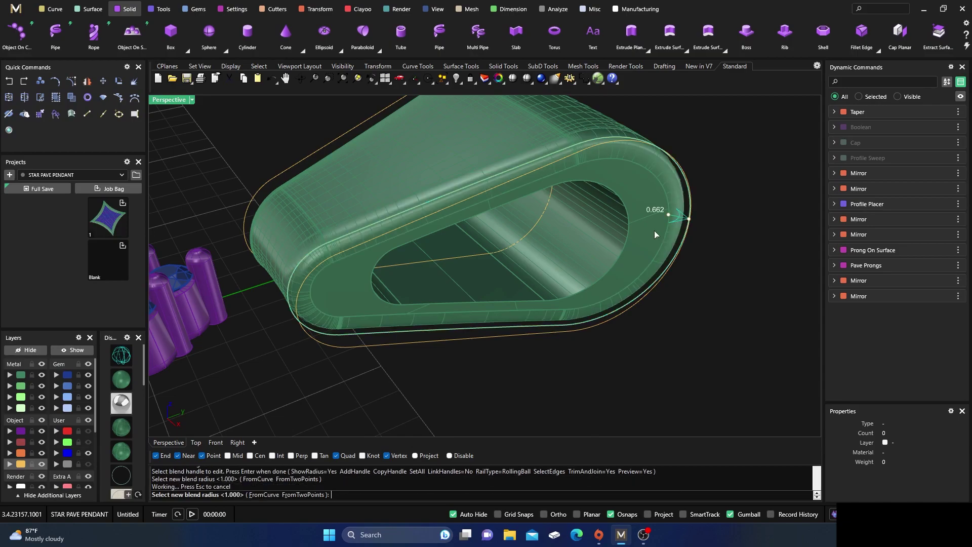
pyautogui.moveTo(584, 290); pyautogui.dragTo(623, 282, button='right')
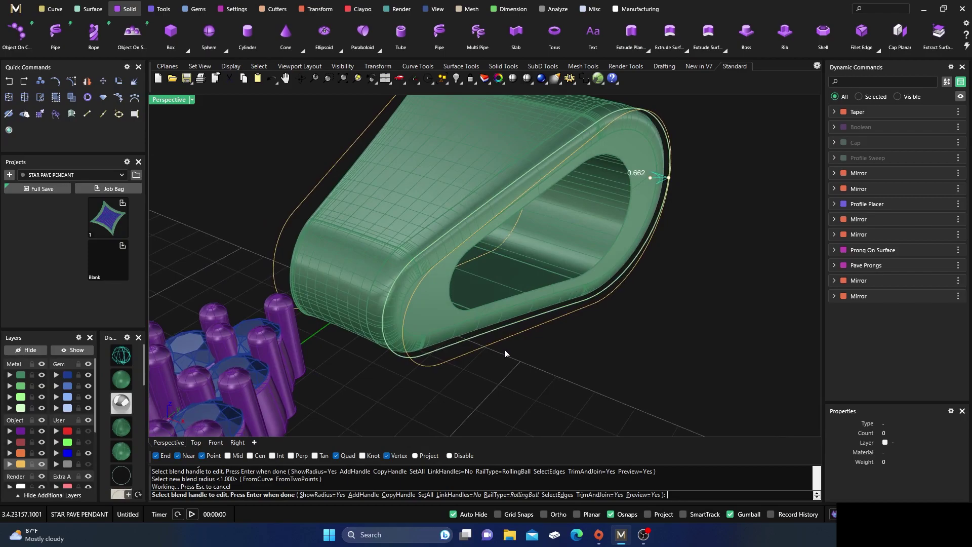
pyautogui.press('Return')
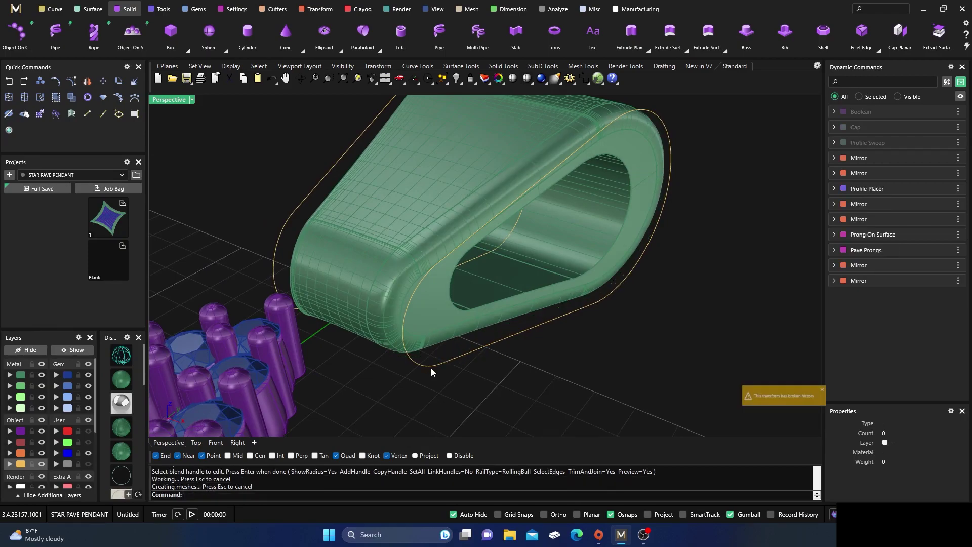
# Blend the matching outer edge on the bail's opposite side face with a radius of about 0.66.
pyautogui.moveTo(381, 376); pyautogui.dragTo(464, 345, button='right')
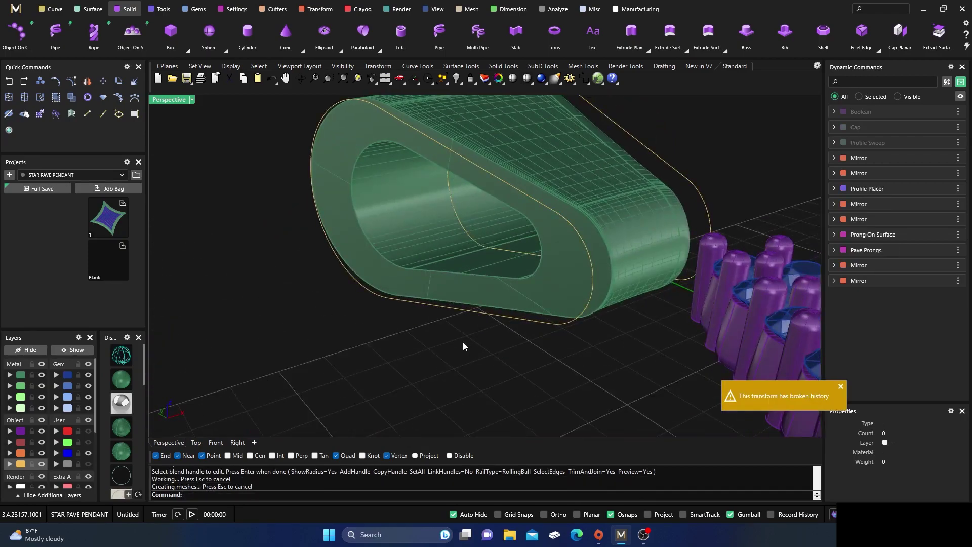
pyautogui.rightClick(431, 381)
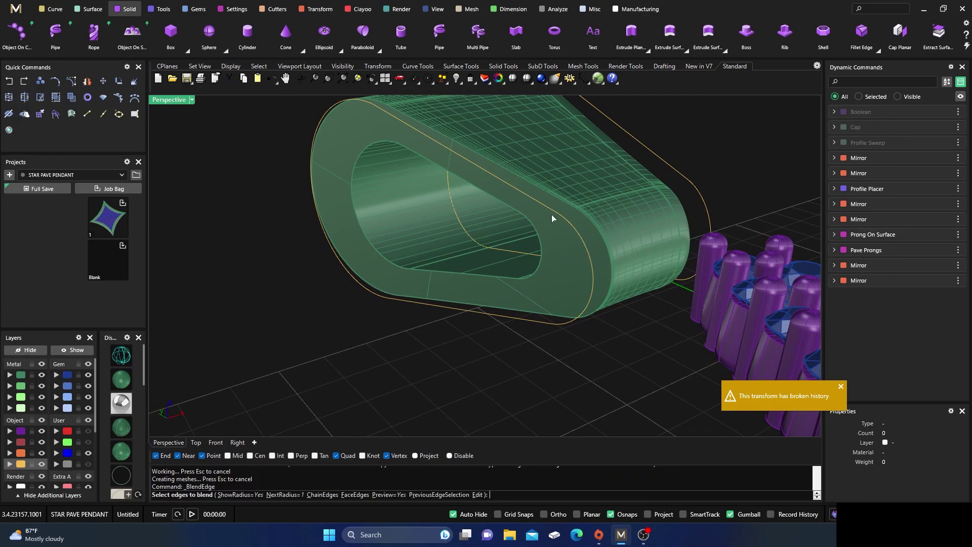
pyautogui.click(592, 226)
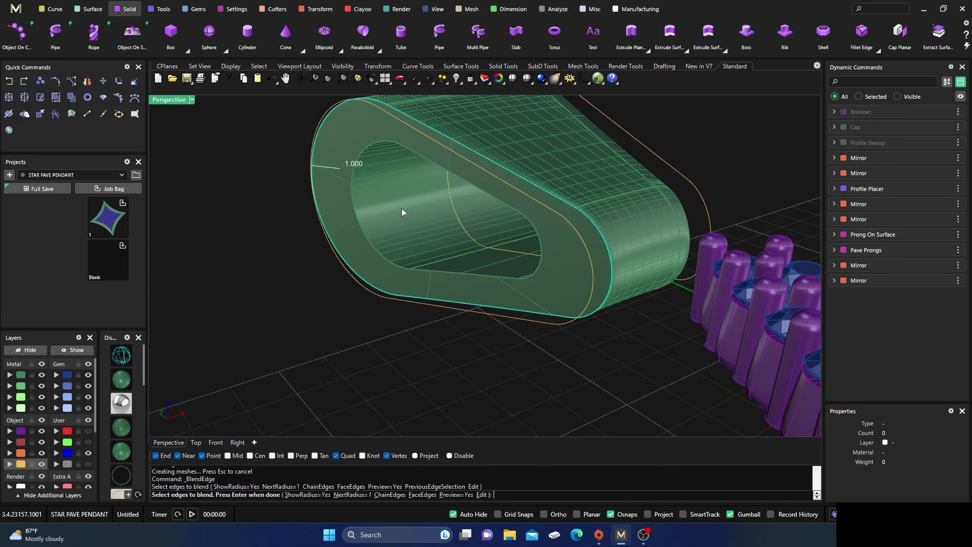
pyautogui.rightClick(361, 201)
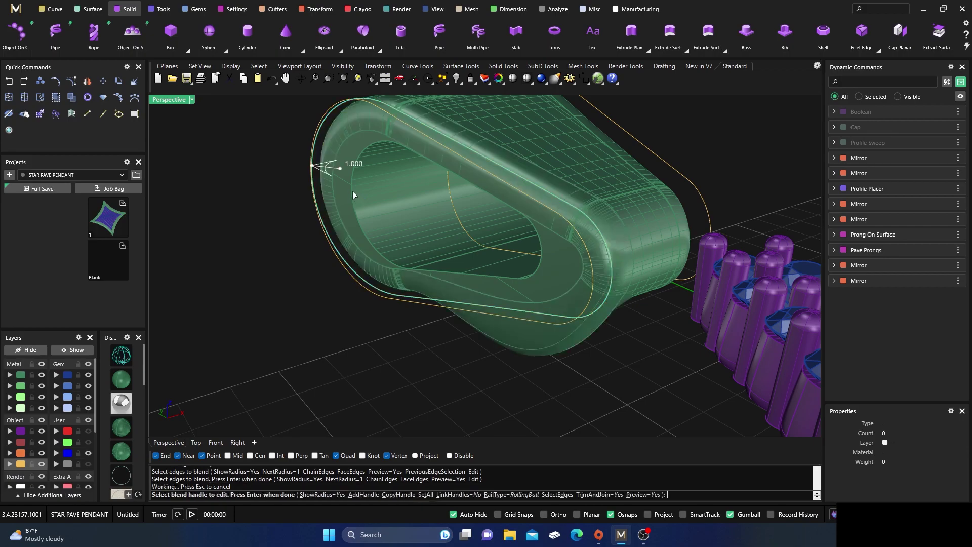
pyautogui.click(340, 168)
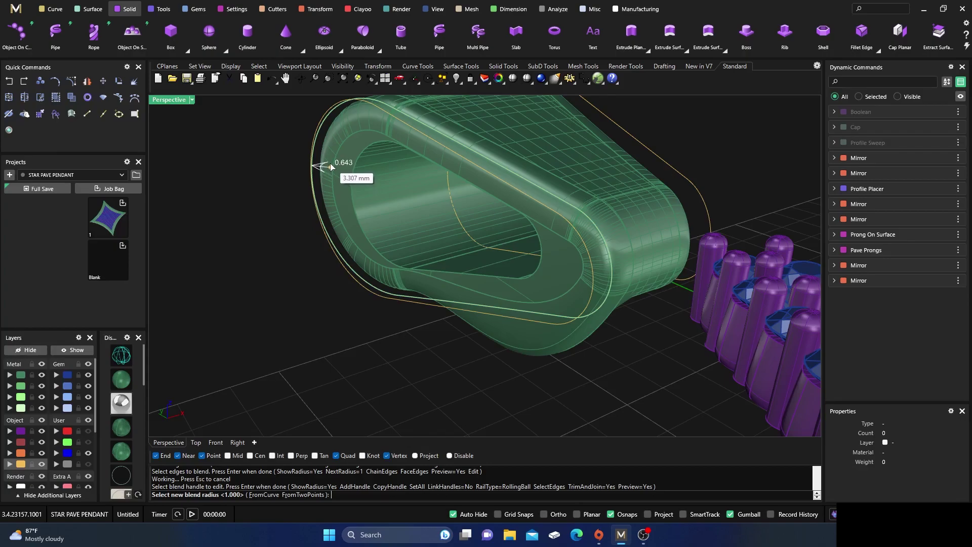
pyautogui.click(332, 167)
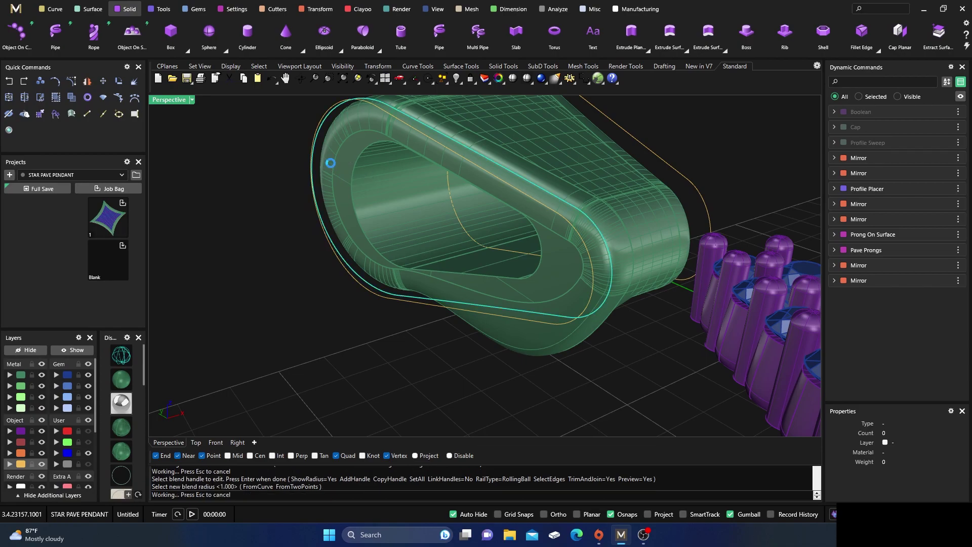
pyautogui.moveTo(402, 345); pyautogui.dragTo(333, 357, button='right')
pyautogui.press('Return')
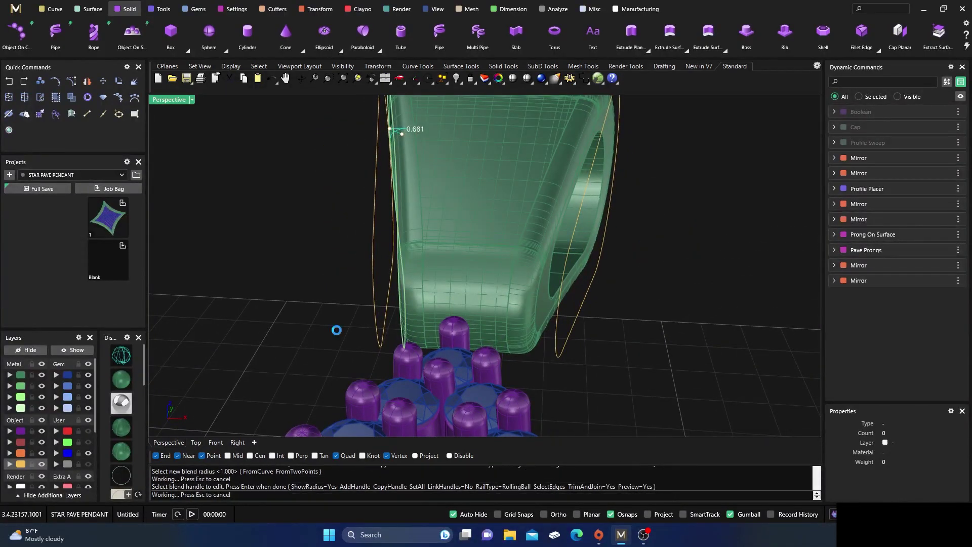
# Examine the blended bail from the front and sides, checking both rounded edges and its fit to the pendant tip.
pyautogui.scroll(-6, 415, 290)
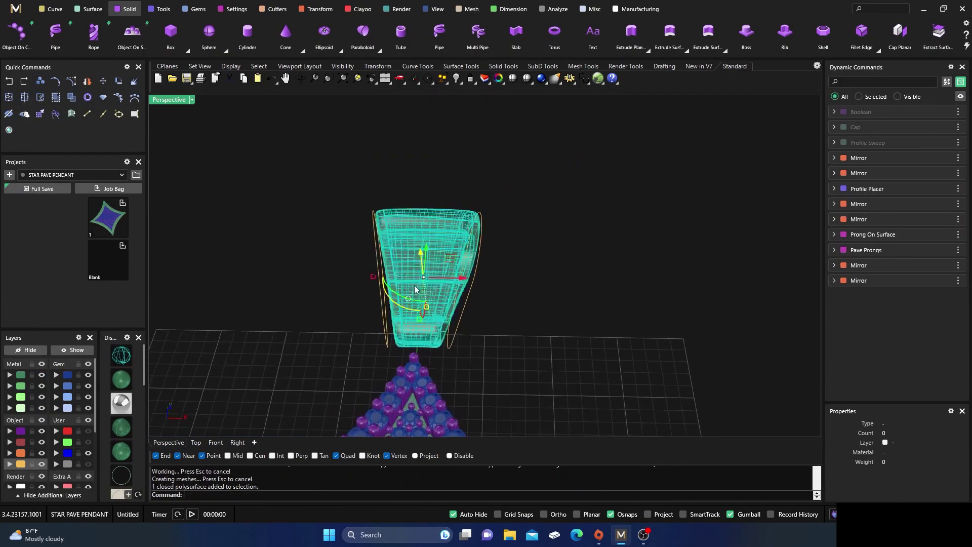
pyautogui.click(584, 314)
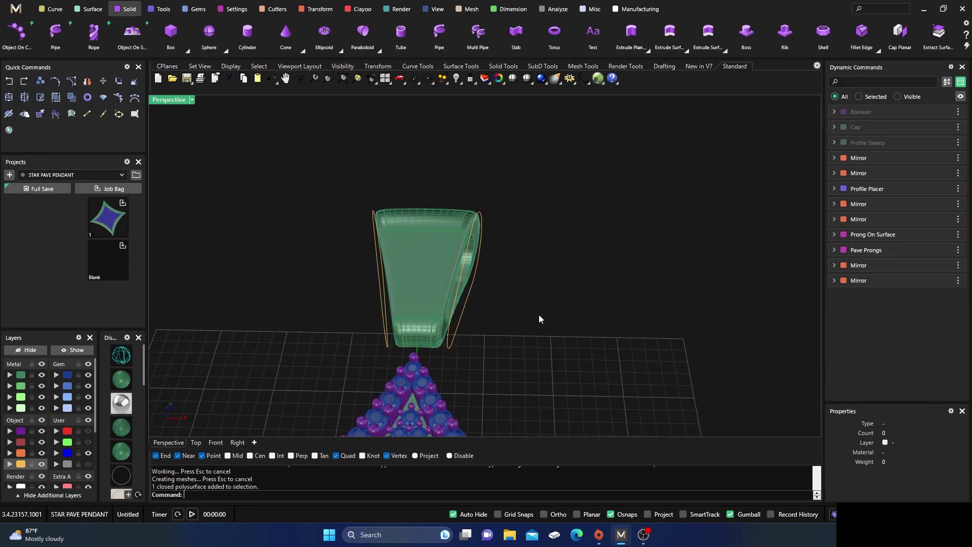
pyautogui.scroll(3, 422, 258)
pyautogui.scroll(-3, 423, 260)
pyautogui.moveTo(427, 251); pyautogui.dragTo(431, 226, button='right')
pyautogui.scroll(3, 431, 227)
pyautogui.moveTo(450, 265); pyautogui.dragTo(394, 259, button='right')
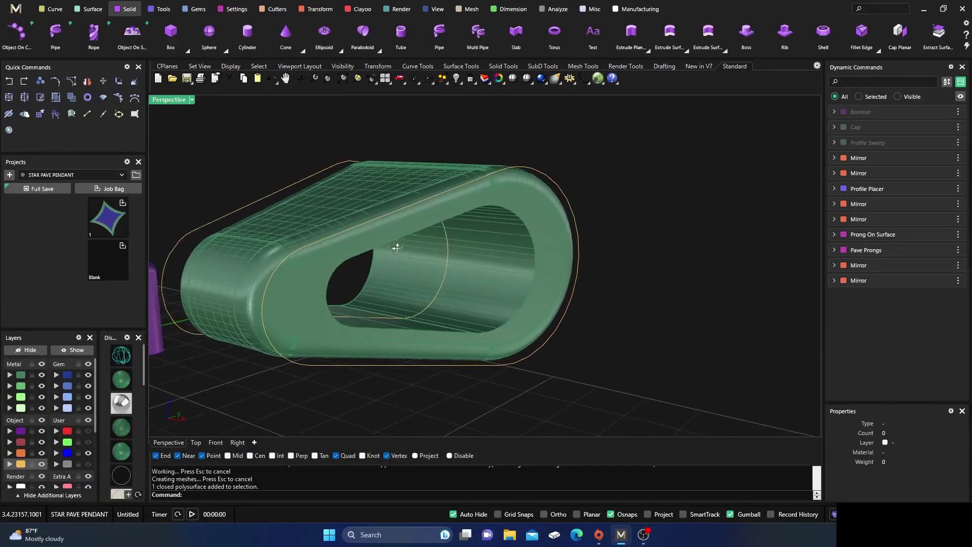
pyautogui.scroll(2, 395, 259)
pyautogui.scroll(-3, 486, 245)
pyautogui.moveTo(486, 245); pyautogui.dragTo(475, 198, button='right')
pyautogui.scroll(3, 435, 275)
pyautogui.scroll(-3, 432, 269)
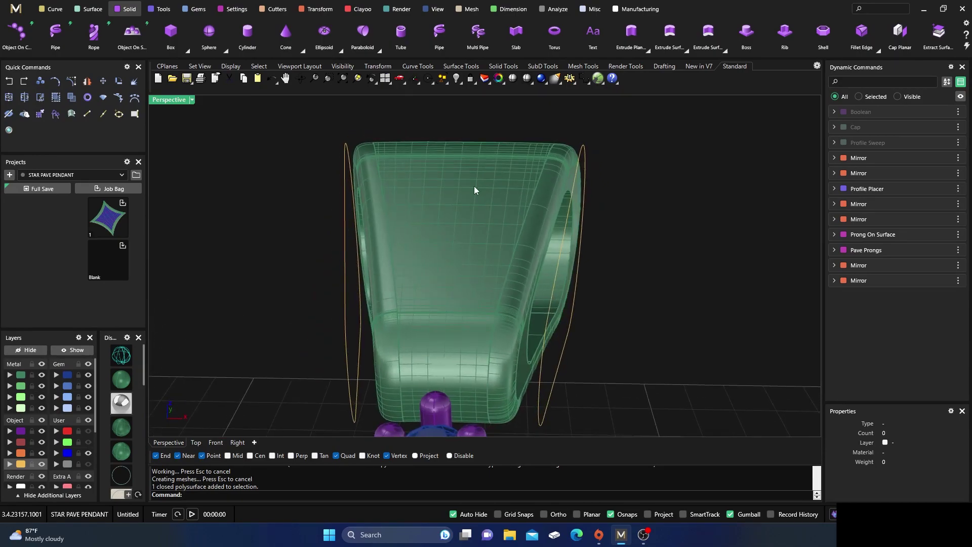
# Extract a lengthwise isocurve along the middle of the bail's front face, with the angle set to 180.
pyautogui.click(53, 9)
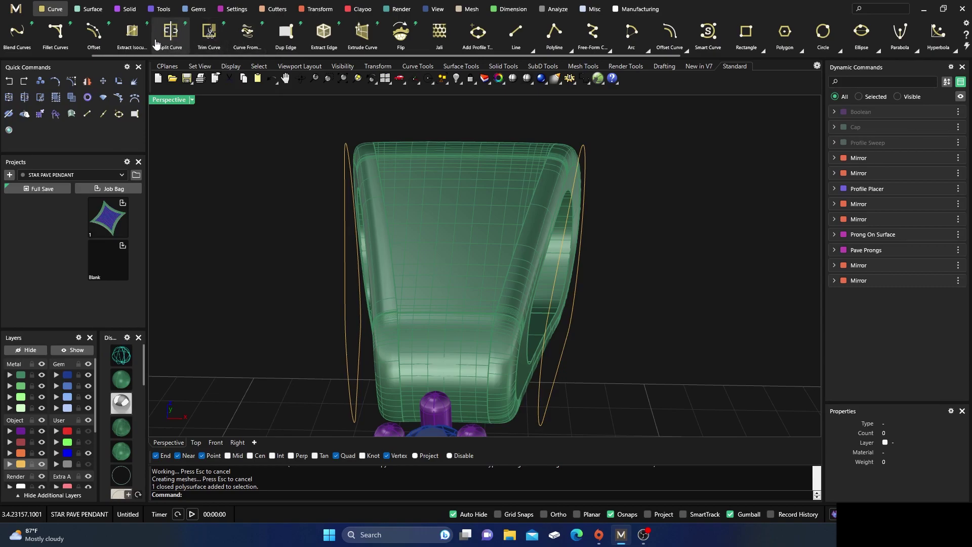
pyautogui.click(131, 33)
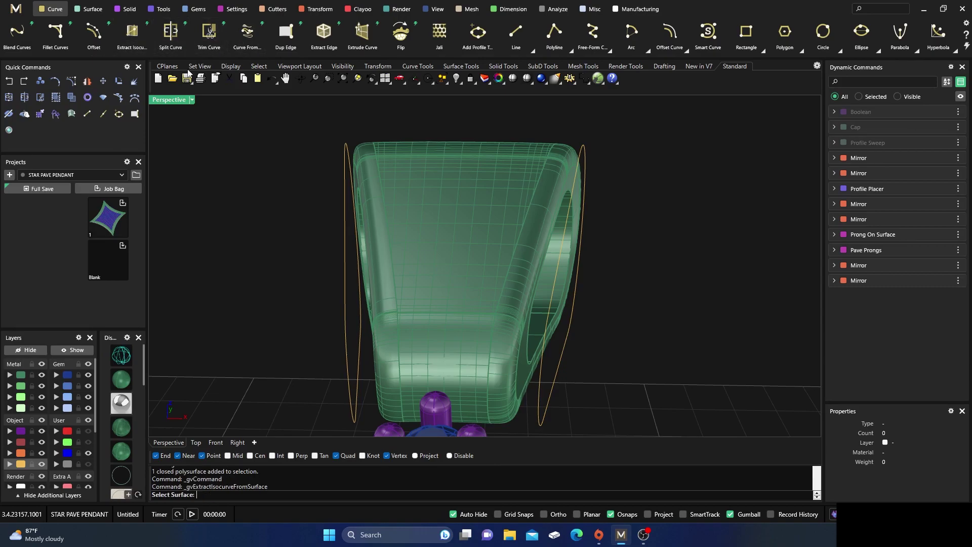
pyautogui.click(453, 222)
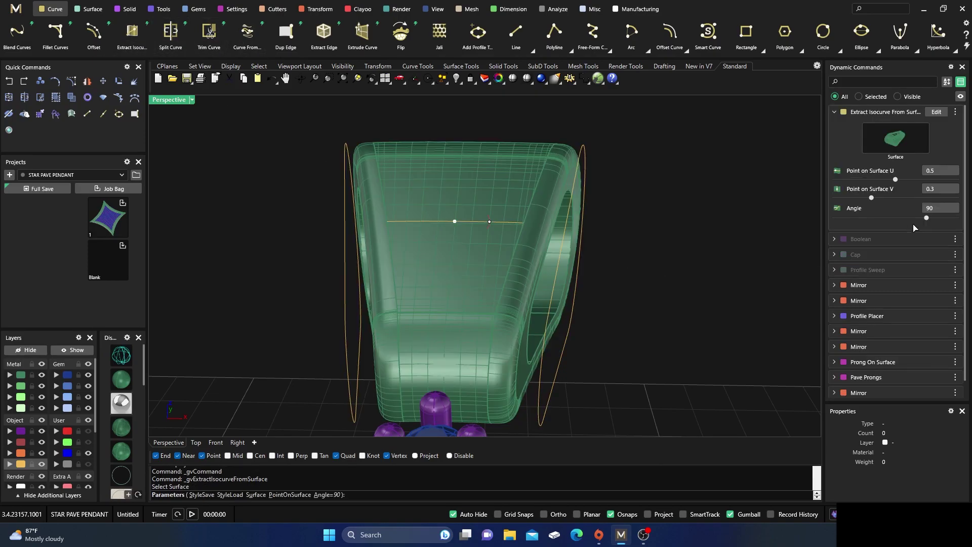
pyautogui.moveTo(927, 218); pyautogui.dragTo(956, 218)
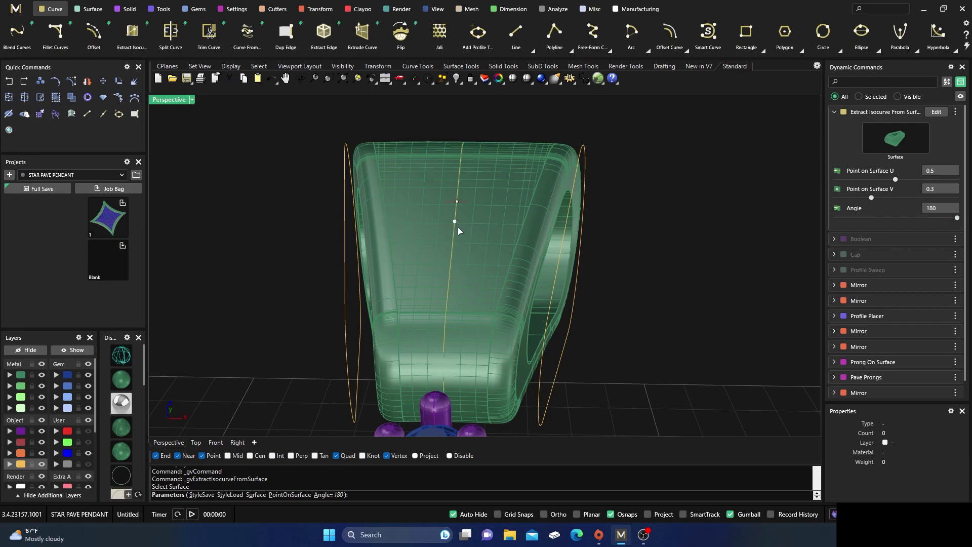
pyautogui.moveTo(455, 265)
pyautogui.mouseDown(button='right')
pyautogui.moveTo(475, 238)
pyautogui.moveTo(460, 275)
pyautogui.mouseUp(button='right')
pyautogui.press('Return')
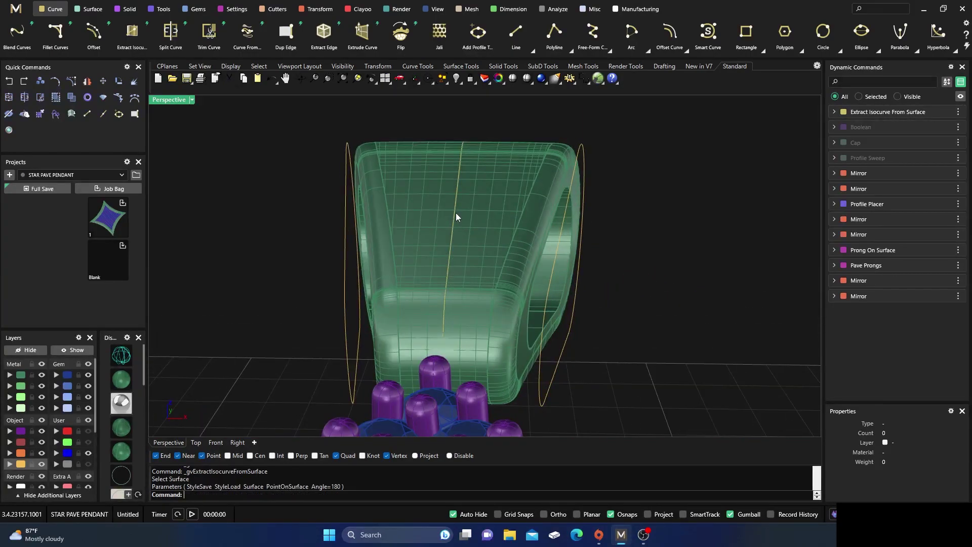
# Place a row of gems on the extracted isocurve, running along the bail's front from start position 0.6 to end position 0.92.
pyautogui.click(198, 8)
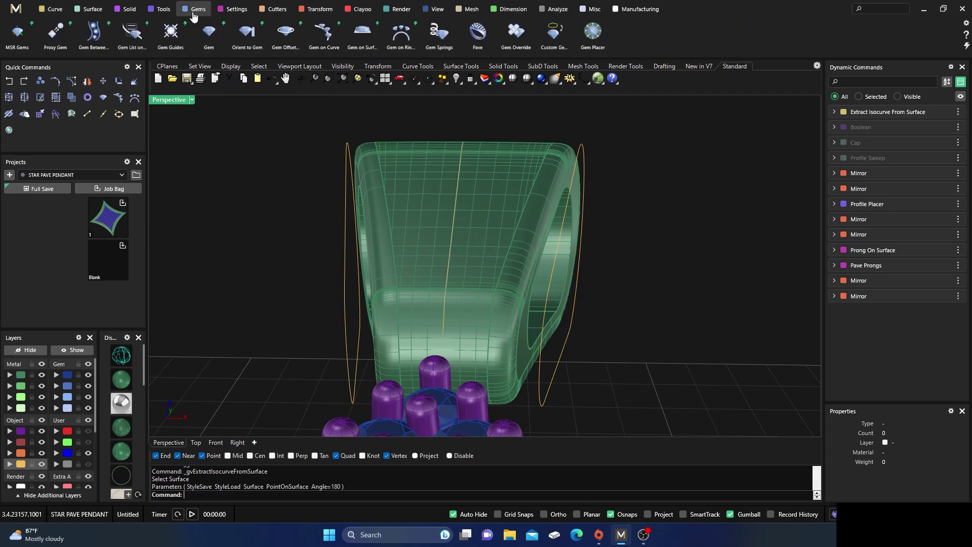
pyautogui.click(324, 33)
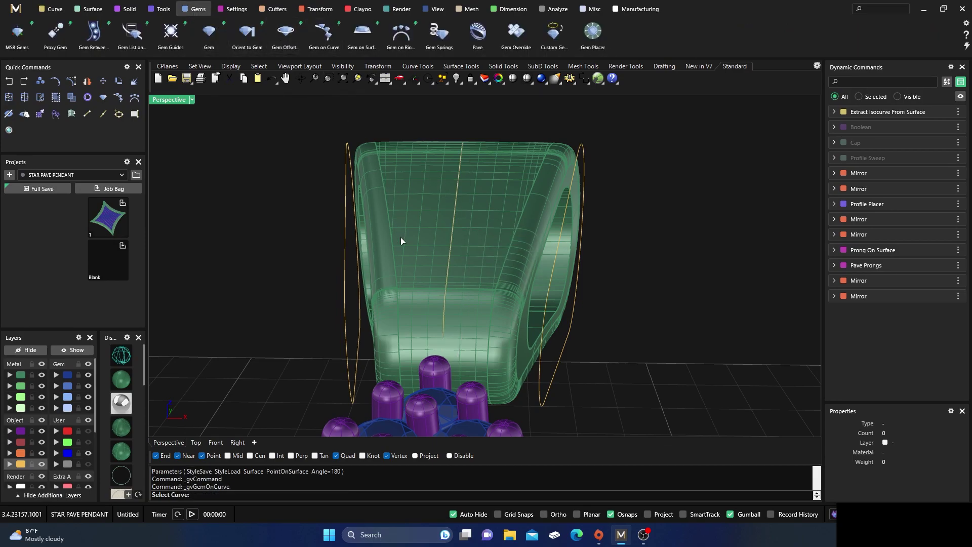
pyautogui.click(447, 254)
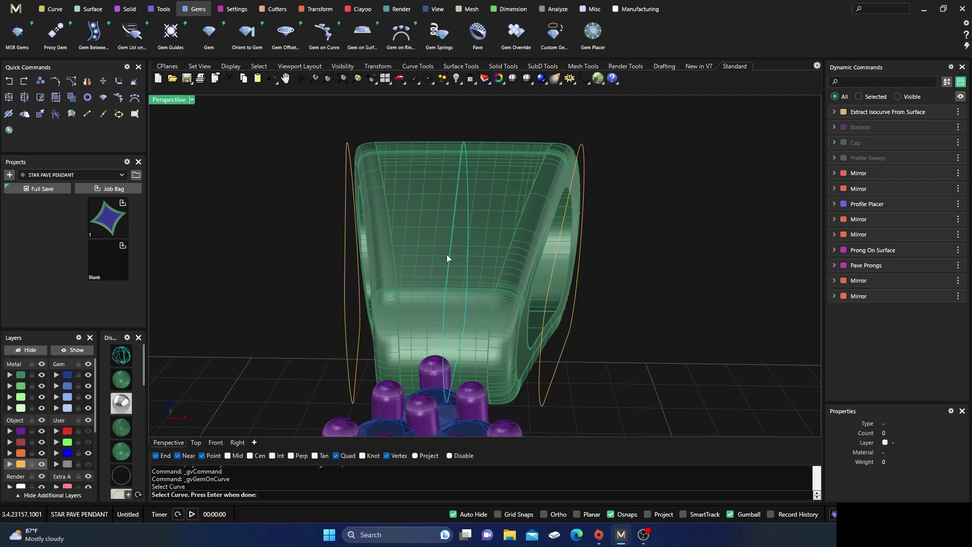
pyautogui.moveTo(740, 286); pyautogui.dragTo(587, 252, button='right')
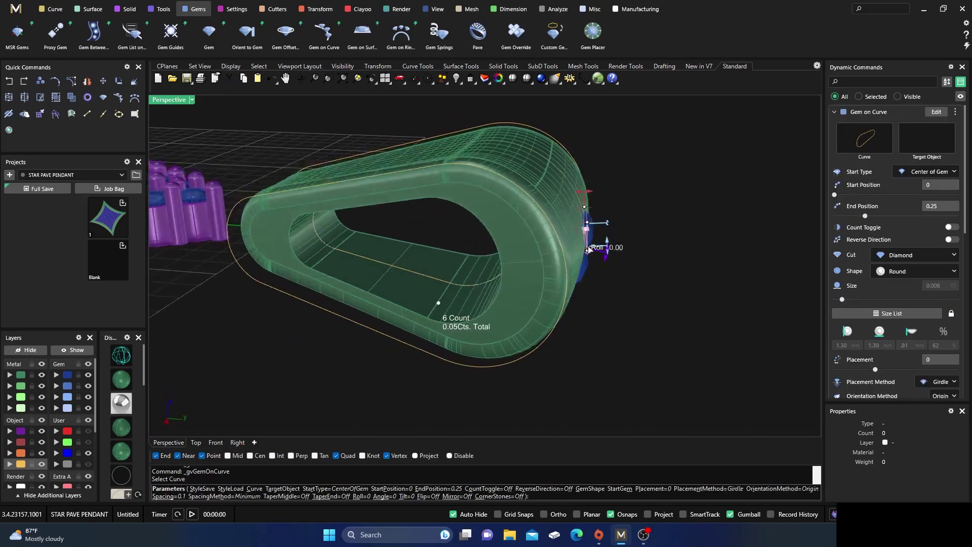
pyautogui.moveTo(585, 231); pyautogui.dragTo(300, 177)
pyautogui.moveTo(518, 326); pyautogui.dragTo(512, 297, button='right')
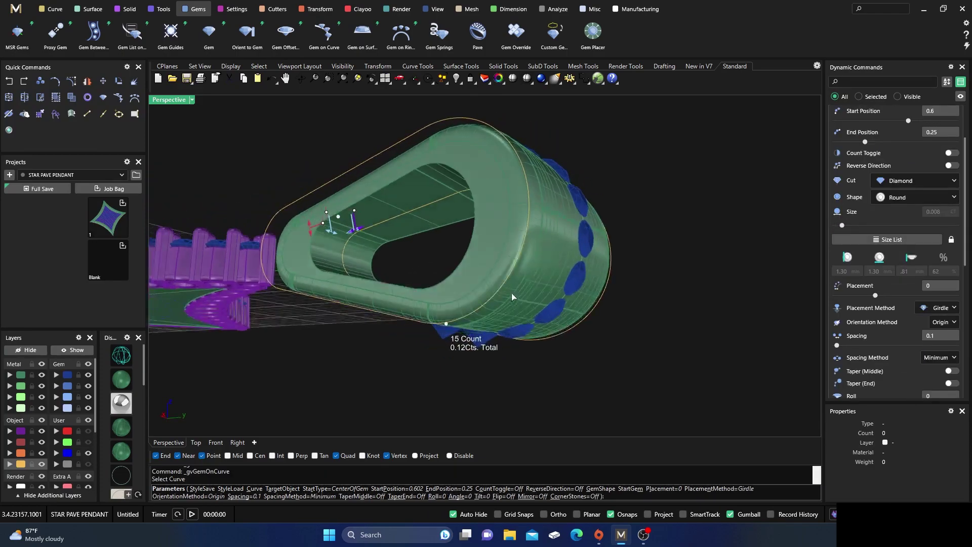
pyautogui.moveTo(445, 327); pyautogui.dragTo(540, 191)
pyautogui.moveTo(468, 263); pyautogui.dragTo(610, 349, button='right')
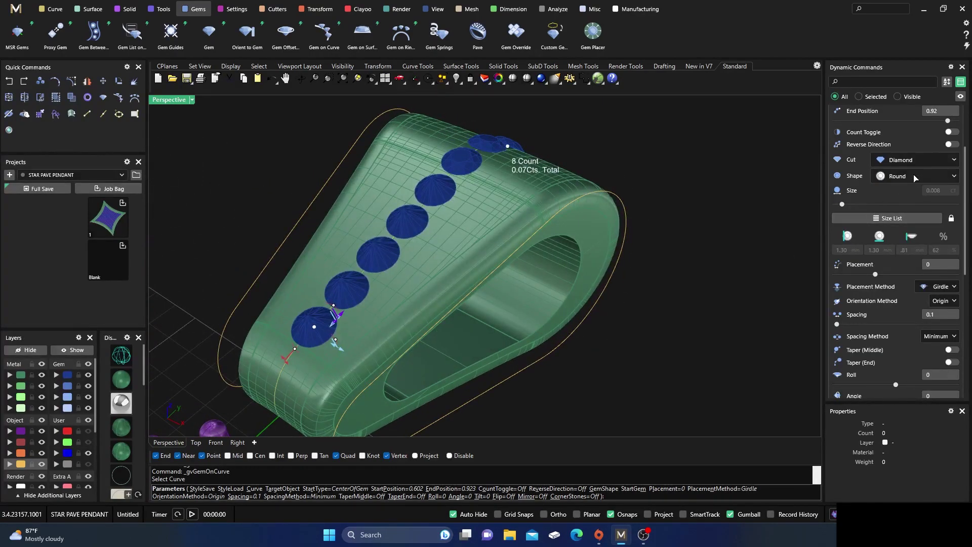
# Assign the bail as the gem row's target object and change the gem shape to Princess.
pyautogui.scroll(3, 915, 175)
pyautogui.click(930, 146)
pyautogui.click(468, 241)
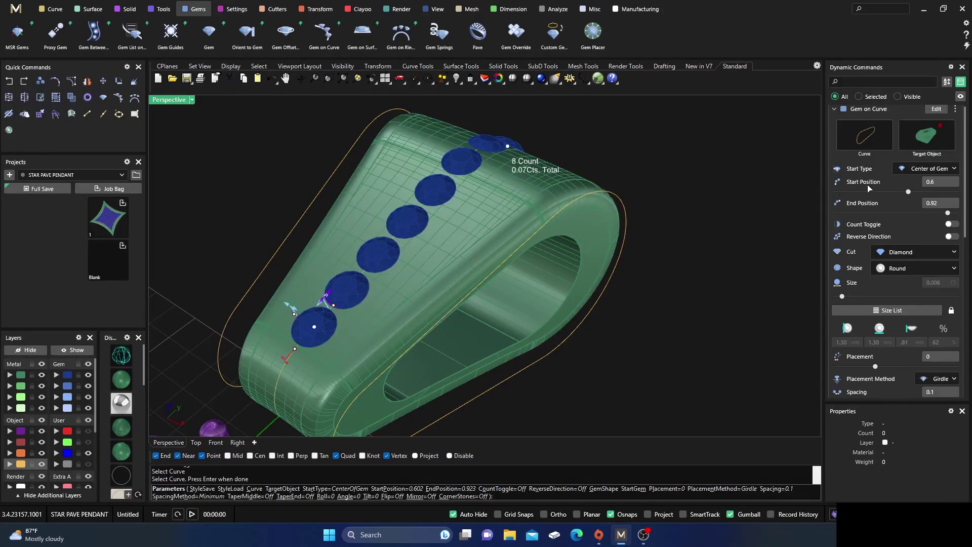
pyautogui.click(902, 270)
pyautogui.click(898, 304)
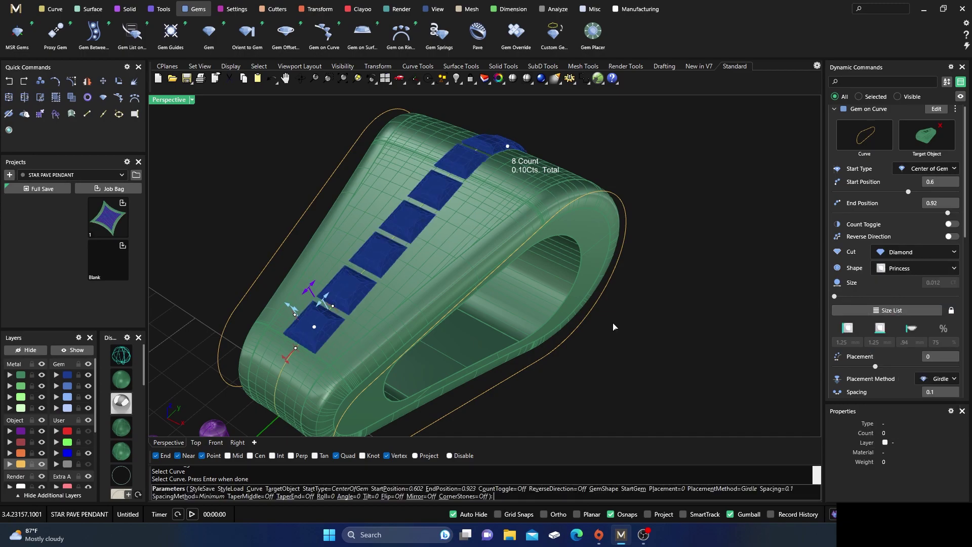
# Set the spacing method of the princess gem row to Fixed.
pyautogui.moveTo(613, 327); pyautogui.dragTo(654, 318, button='right')
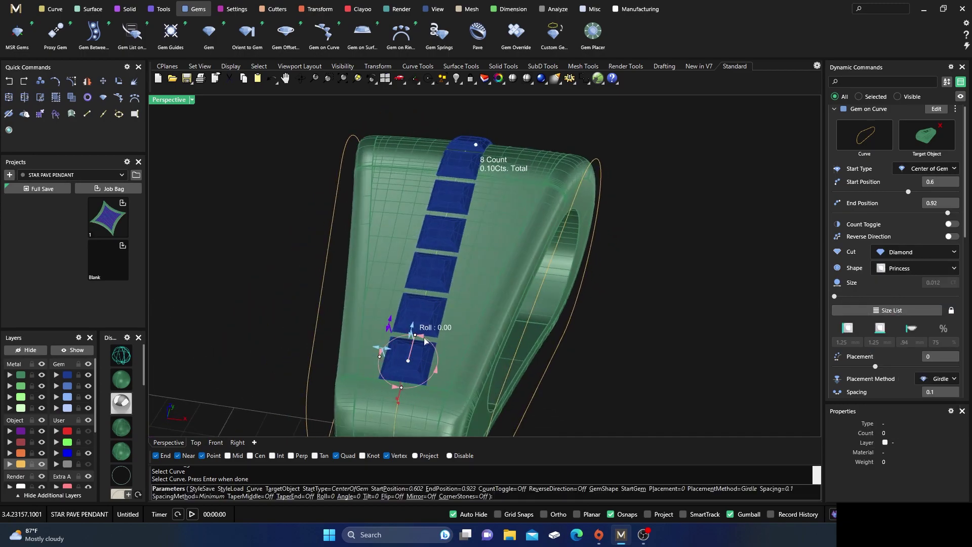
pyautogui.click(409, 340)
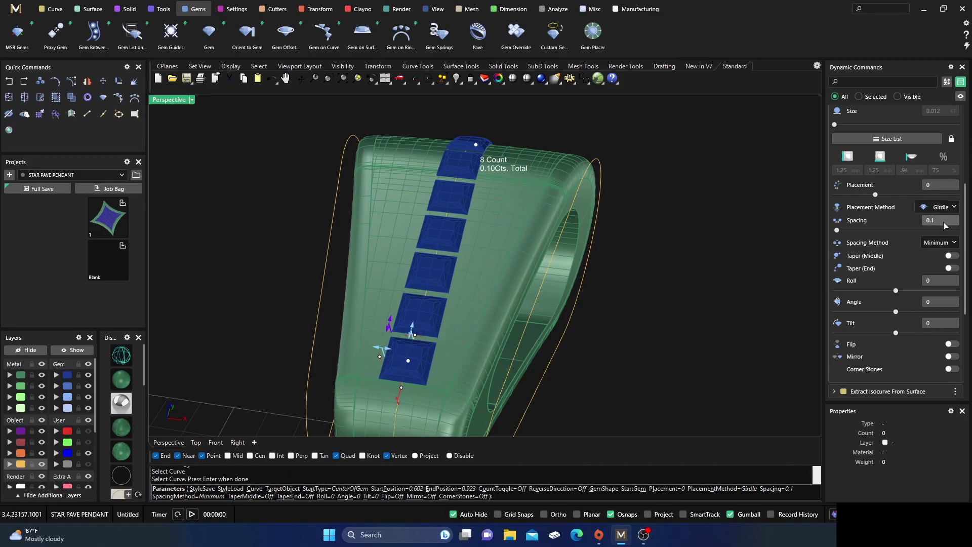
pyautogui.click(946, 243)
pyautogui.click(925, 282)
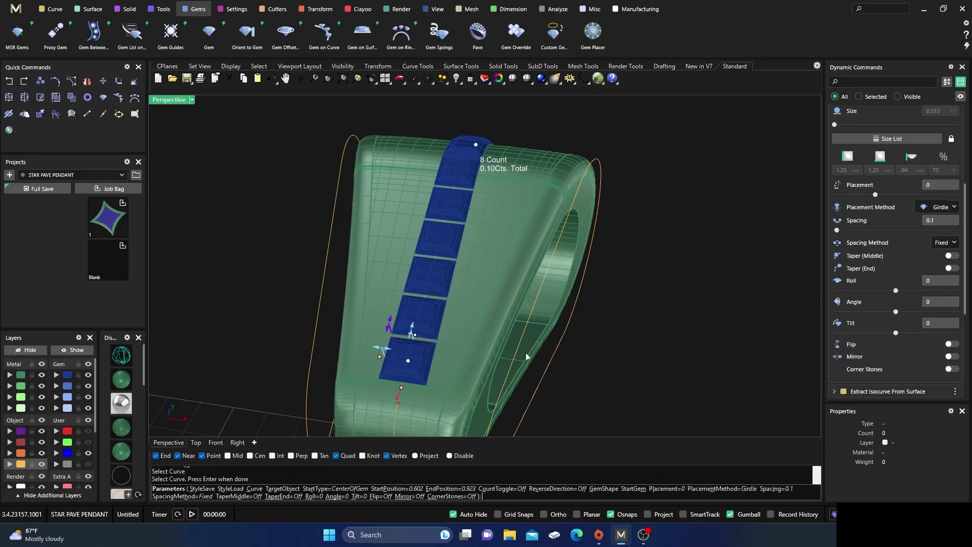
# Set the spacing of the princess gem row to 0.04 and finish the row.
pyautogui.scroll(3, 408, 344)
pyautogui.moveTo(423, 330)
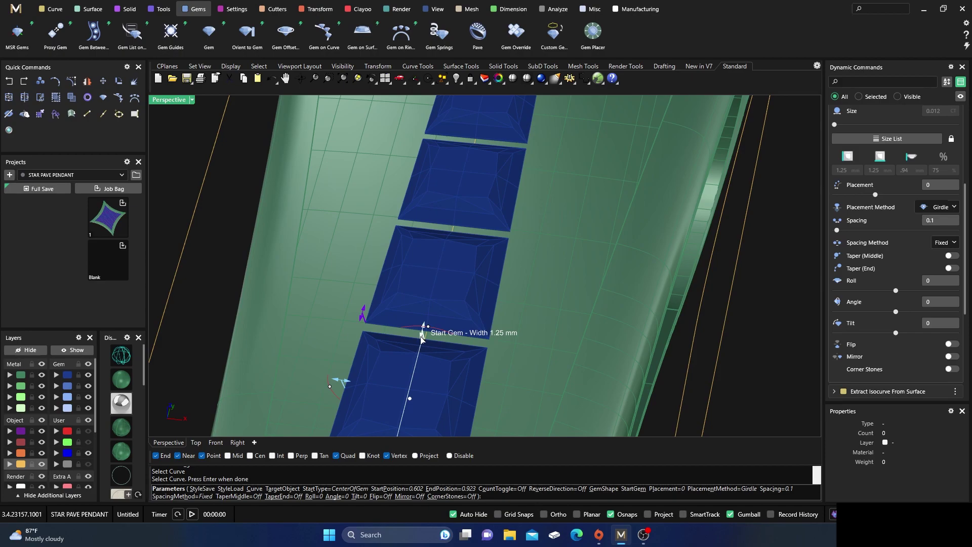
pyautogui.moveTo(363, 317); pyautogui.dragTo(367, 321)
pyautogui.scroll(-8, 408, 303)
pyautogui.moveTo(475, 369); pyautogui.dragTo(293, 346, button='right')
pyautogui.moveTo(514, 164); pyautogui.dragTo(708, 273, button='right')
pyautogui.moveTo(463, 335); pyautogui.dragTo(496, 318, button='right')
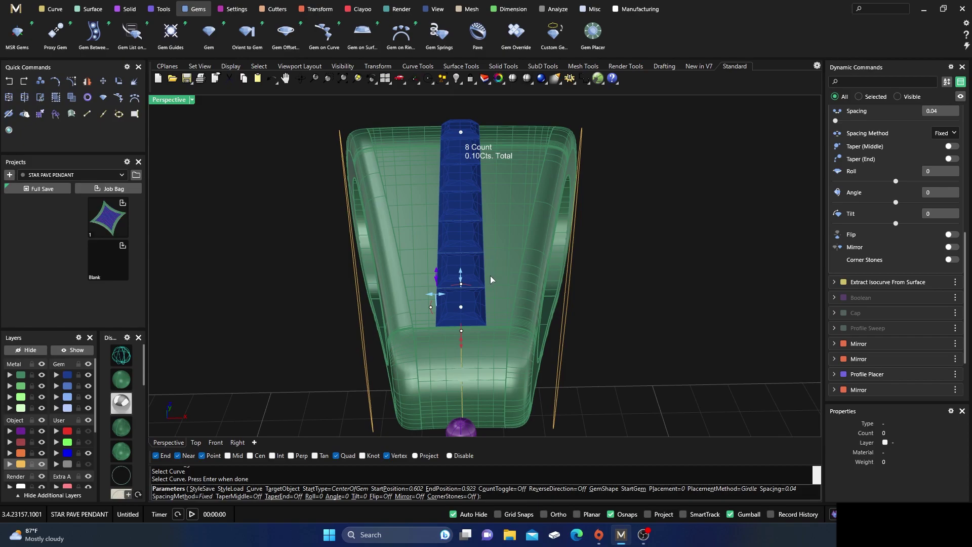
pyautogui.press('Return')
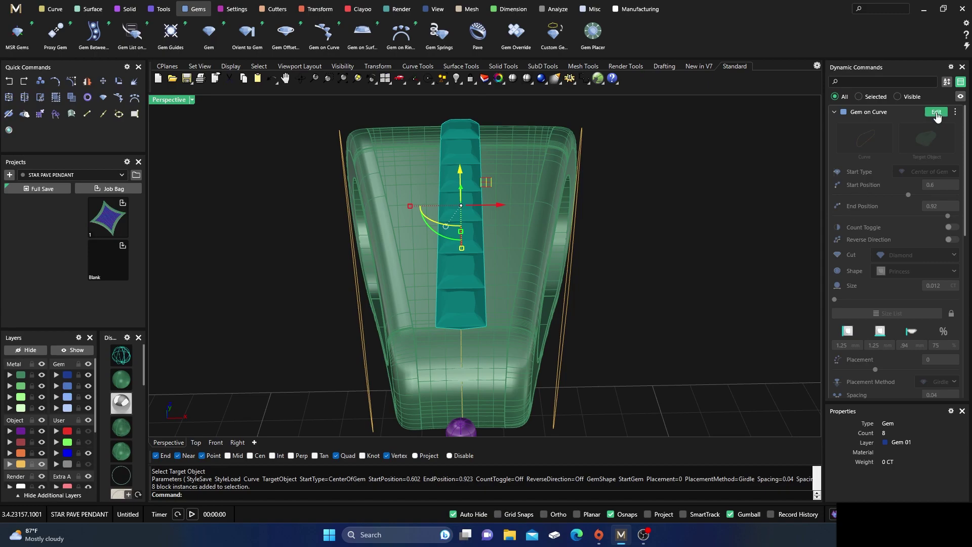
# Reopen the gem row on the bail for editing and change its placement method to Table.
pyautogui.click(935, 112)
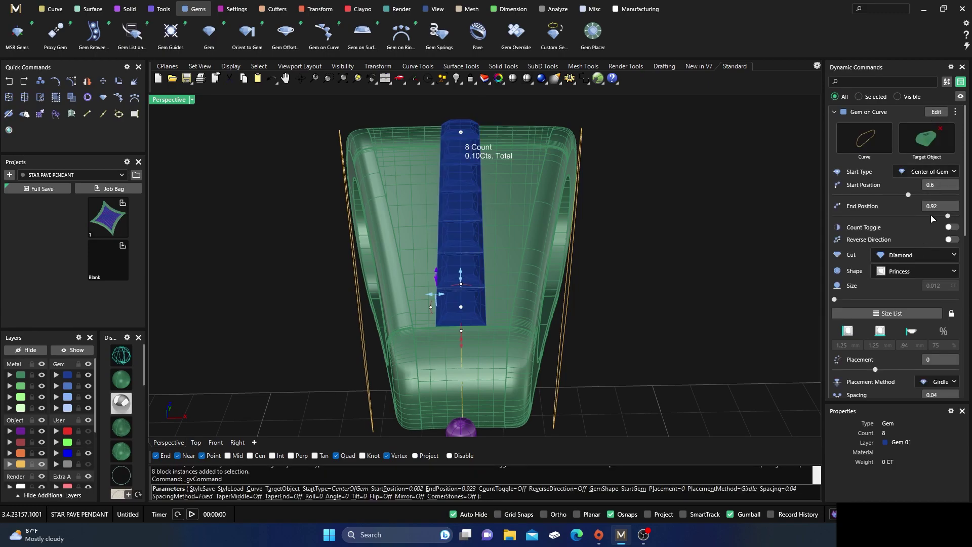
pyautogui.scroll(-3, 913, 263)
pyautogui.click(940, 313)
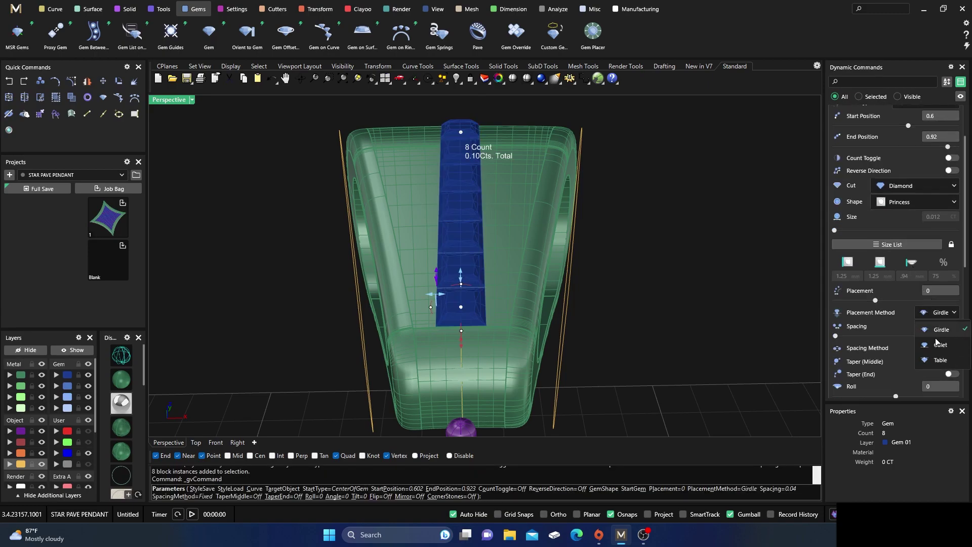
pyautogui.click(939, 360)
pyautogui.moveTo(807, 329); pyautogui.dragTo(754, 320, button='right')
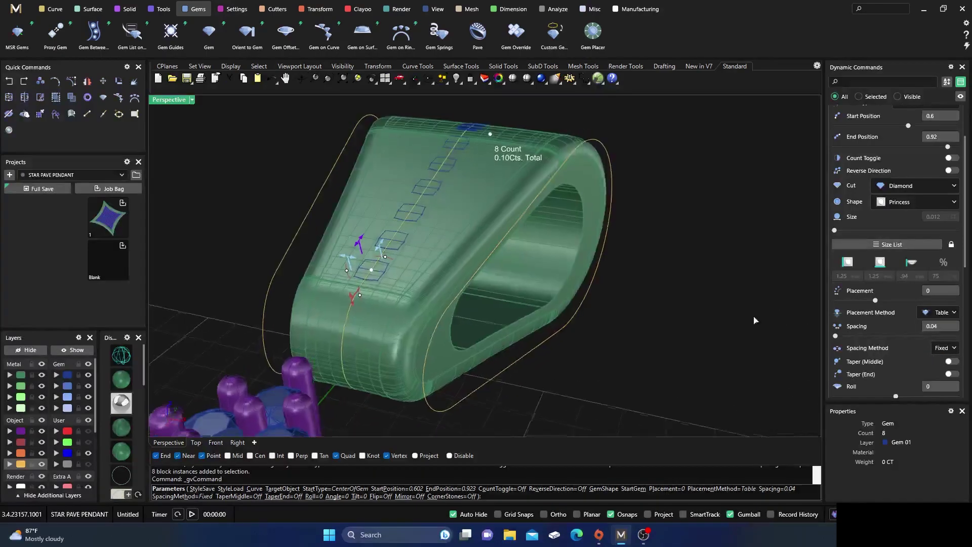
pyautogui.rightClick(453, 295)
# Select the gem row embedded in the bail, using wireframe display to reach it, and start a channel cutter from it.
pyautogui.click(375, 276)
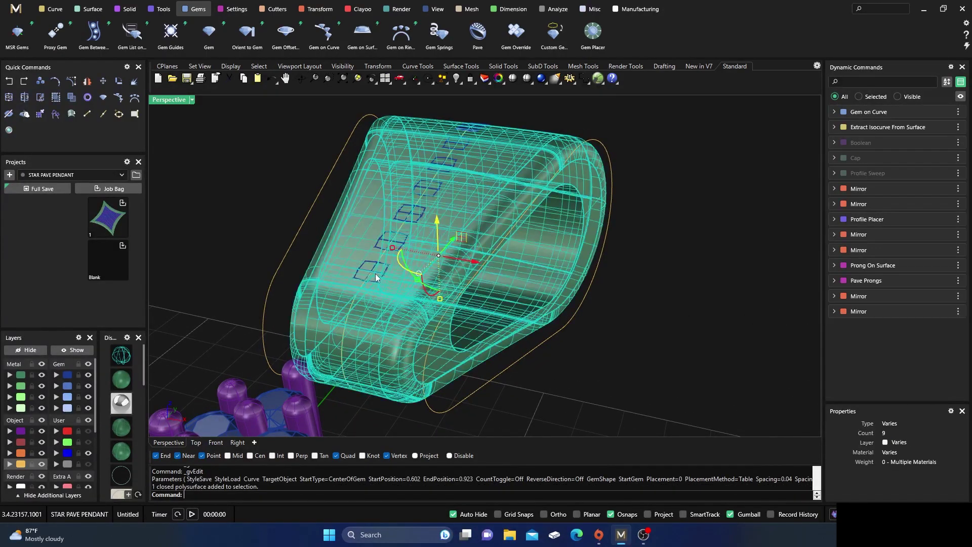
pyautogui.click(375, 274)
pyautogui.click(374, 270)
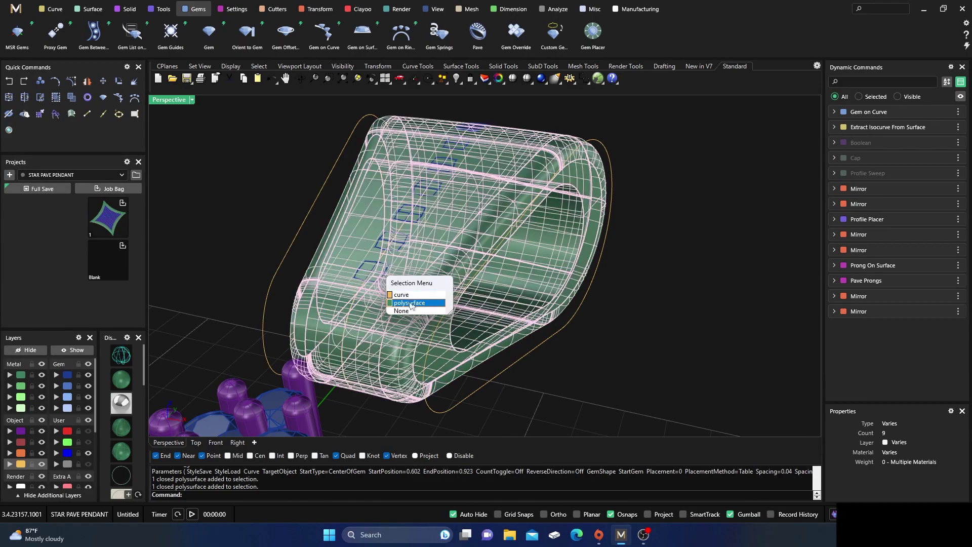
pyautogui.click(364, 268)
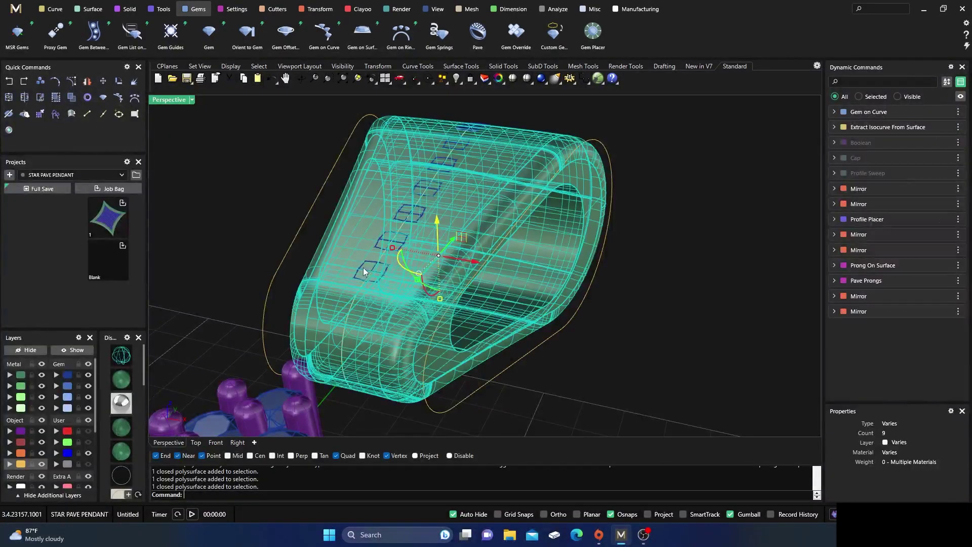
pyautogui.click(196, 315)
pyautogui.click(124, 356)
pyautogui.click(392, 282)
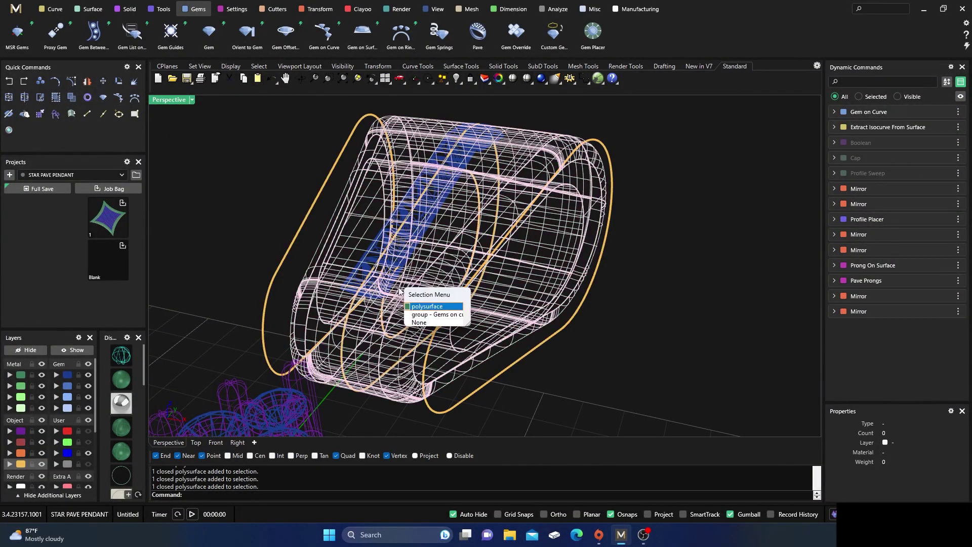
pyautogui.click(426, 314)
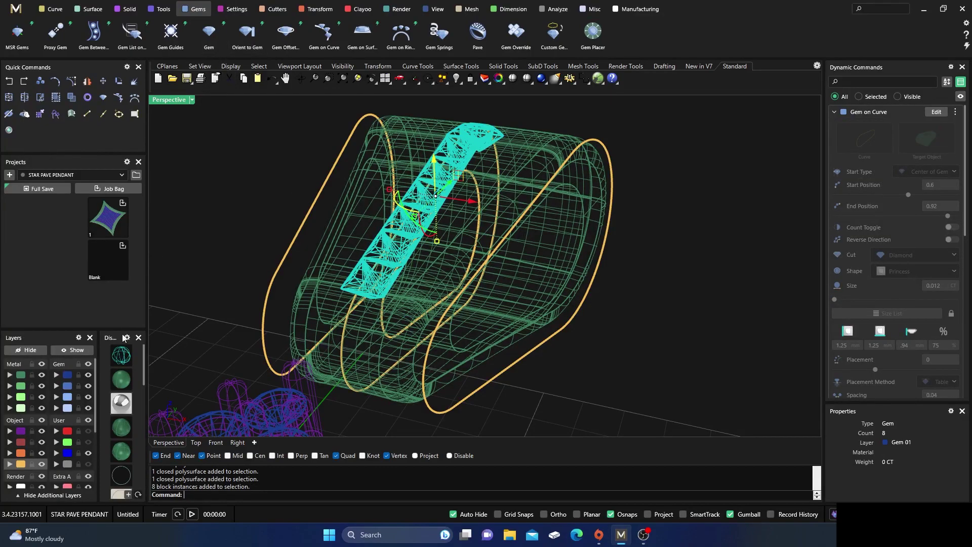
pyautogui.click(114, 380)
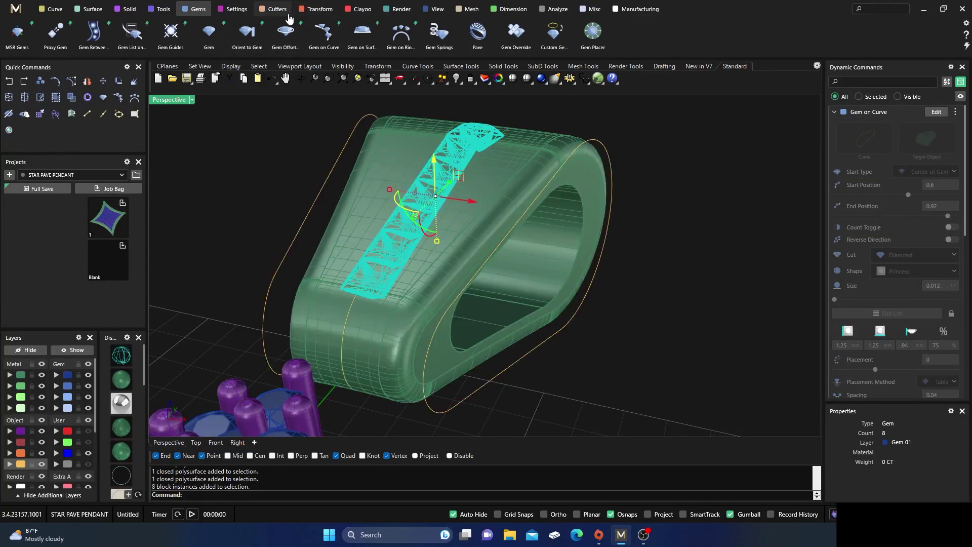
pyautogui.click(274, 9)
pyautogui.click(93, 32)
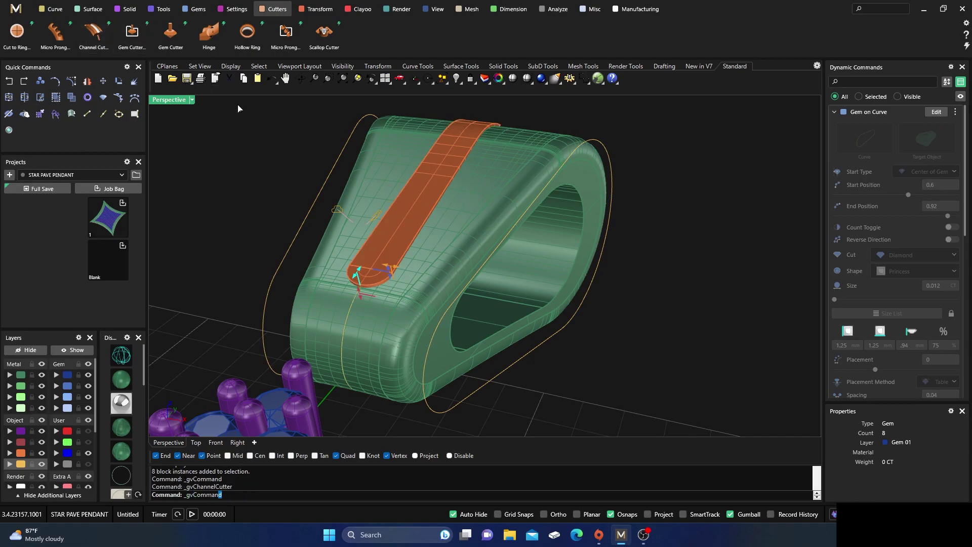
# Set the channel cutter's end type to Flat and its start cap length to 0.96.
pyautogui.click(942, 300)
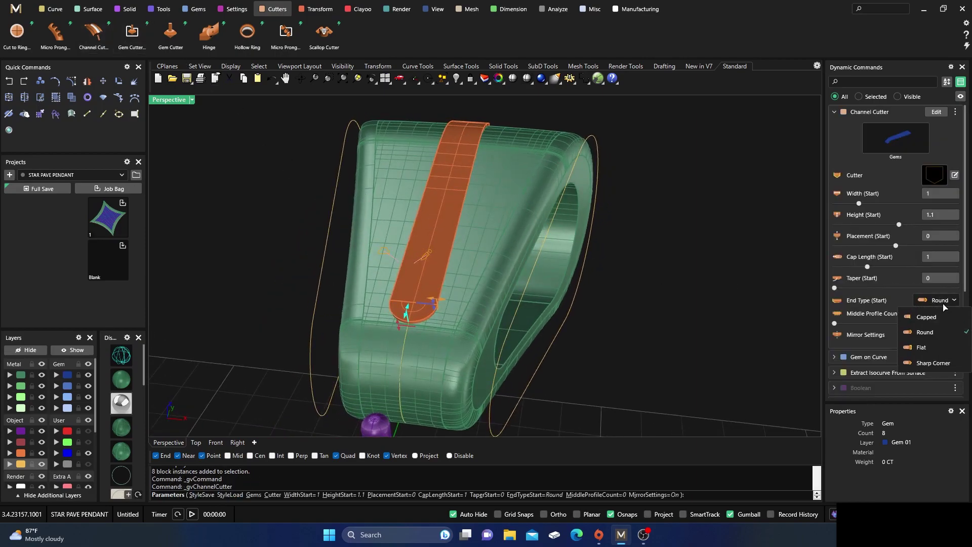
pyautogui.click(921, 348)
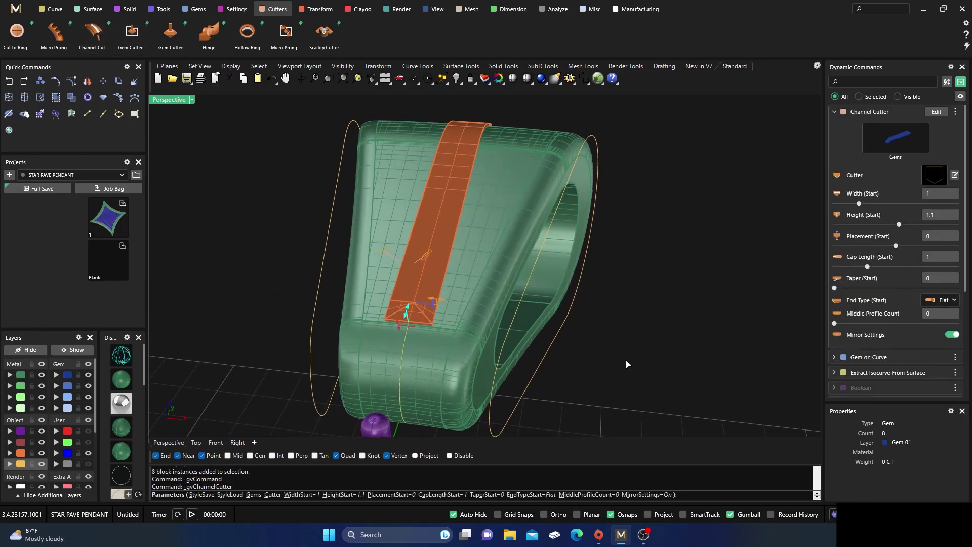
pyautogui.click(119, 360)
pyautogui.moveTo(432, 371); pyautogui.dragTo(445, 390, button='right')
pyautogui.scroll(-4, 535, 245)
pyautogui.scroll(10, 500, 319)
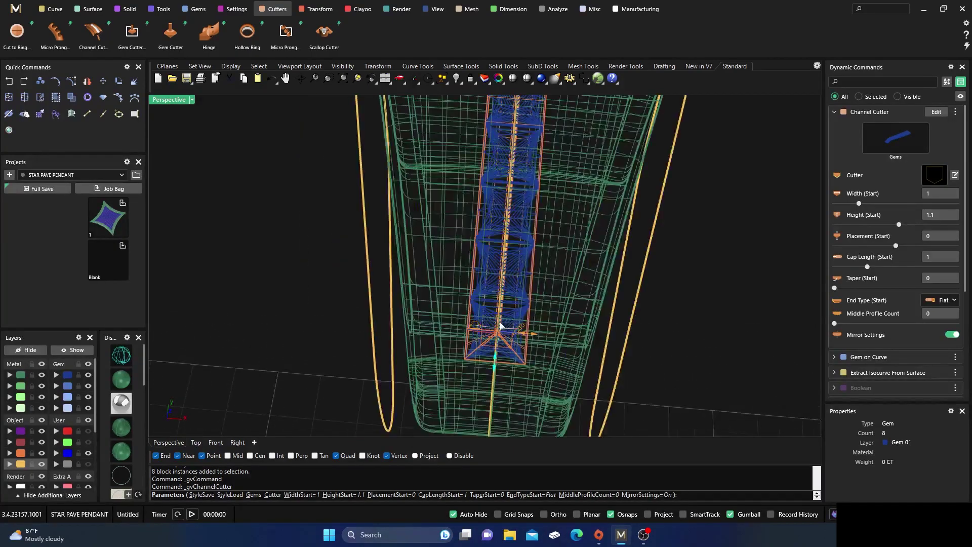
pyautogui.scroll(-8, 500, 319)
pyautogui.scroll(8, 488, 342)
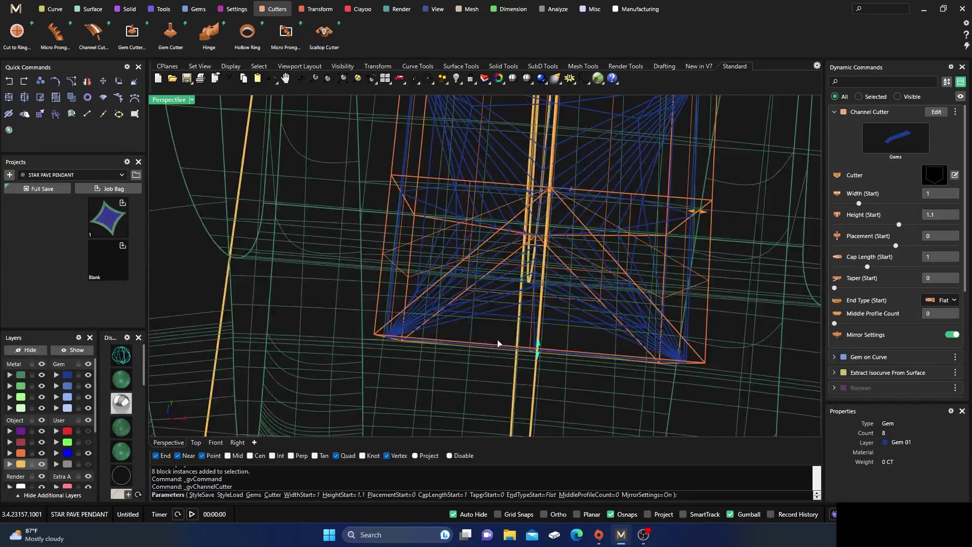
pyautogui.moveTo(538, 351); pyautogui.dragTo(538, 346)
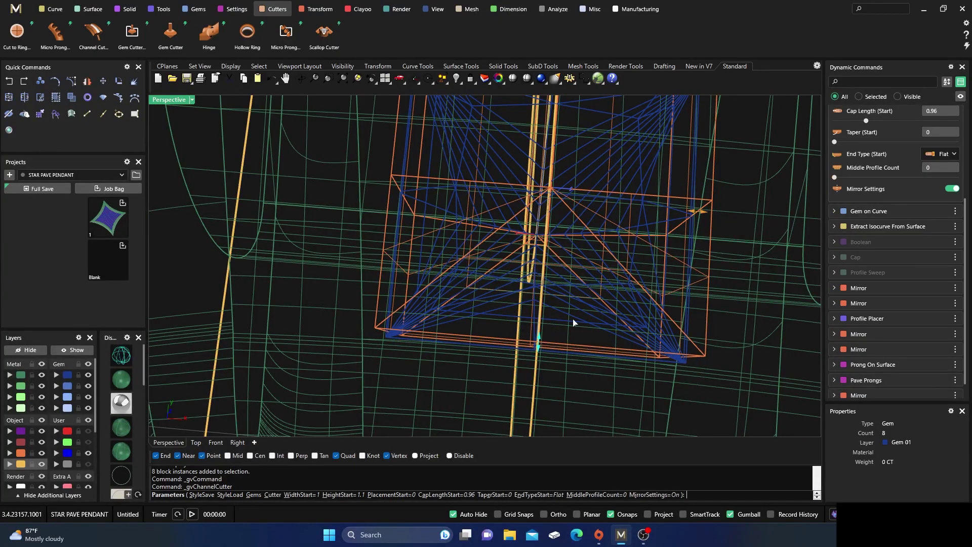
pyautogui.moveTo(629, 278); pyautogui.dragTo(586, 268, button='right')
pyautogui.scroll(-8, 569, 329)
pyautogui.moveTo(568, 332); pyautogui.dragTo(690, 219, button='right')
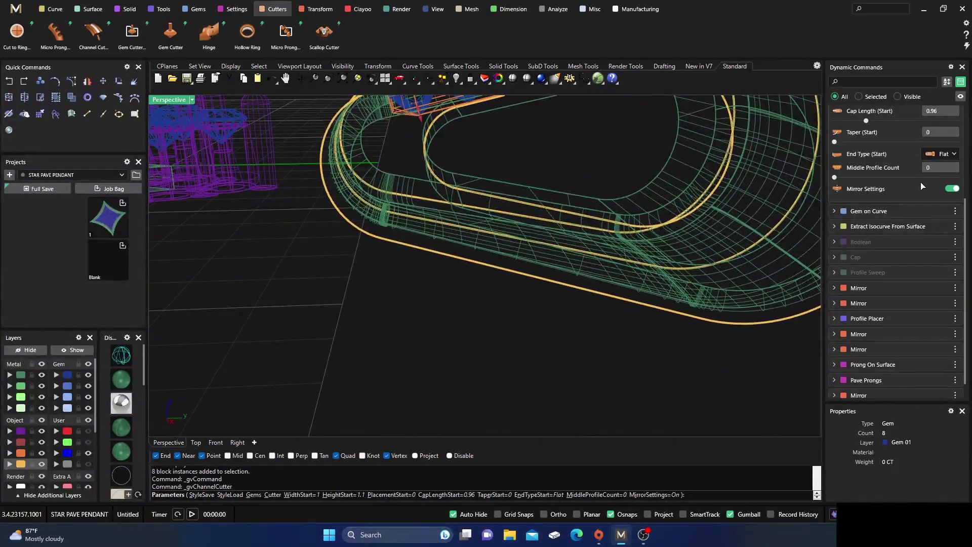
pyautogui.scroll(1, 921, 186)
pyautogui.scroll(5, 916, 187)
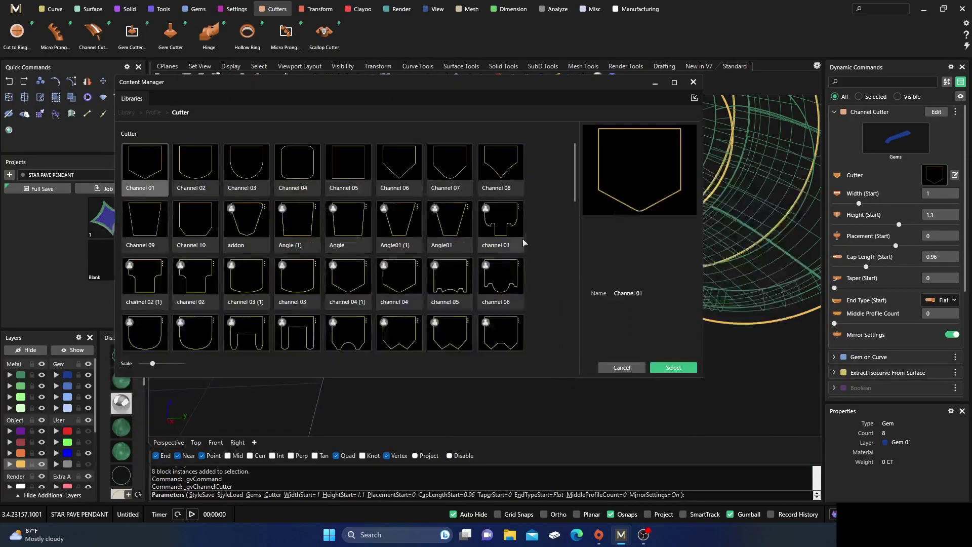
pyautogui.click(345, 229)
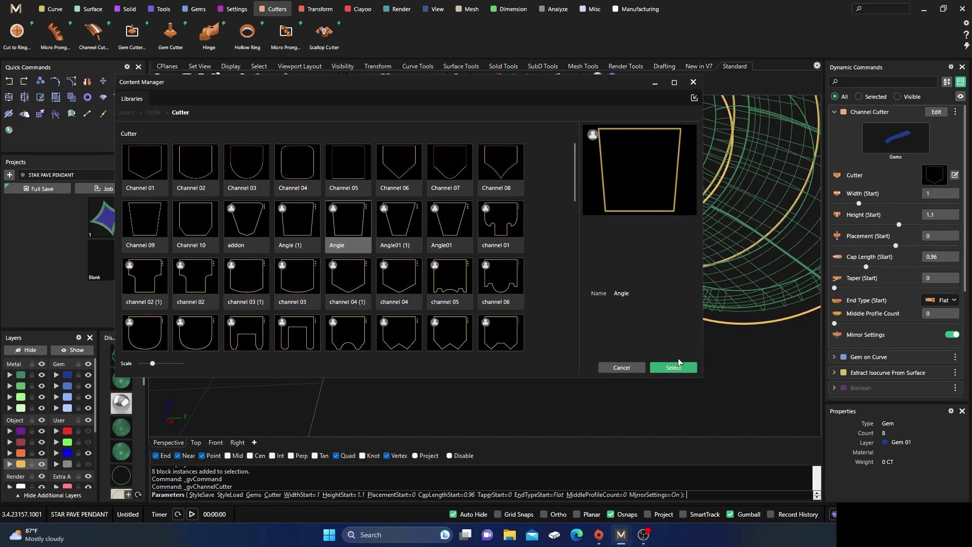
pyautogui.click(694, 83)
# Set the channel cutter's height to 0.73 and placement to 0.65, and finish the cutter.
pyautogui.moveTo(525, 292); pyautogui.dragTo(466, 279, button='right')
pyautogui.scroll(-5, 536, 302)
pyautogui.scroll(5, 496, 225)
pyautogui.scroll(3, 467, 279)
pyautogui.moveTo(445, 301); pyautogui.dragTo(442, 246)
pyautogui.moveTo(416, 161); pyautogui.dragTo(380, 191)
pyautogui.scroll(-5, 371, 242)
pyautogui.moveTo(371, 242); pyautogui.dragTo(517, 312, button='right')
pyautogui.scroll(6, 586, 325)
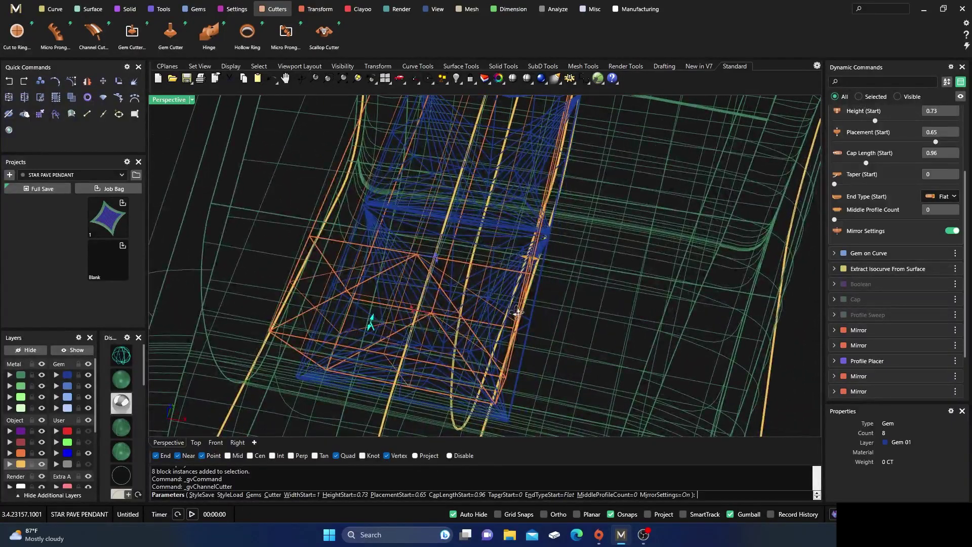
pyautogui.scroll(-10, 518, 312)
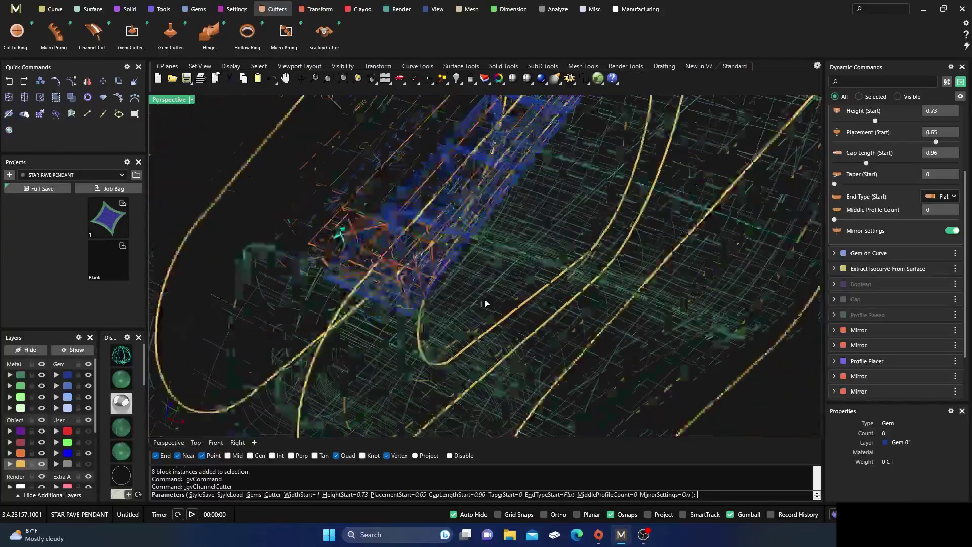
pyautogui.moveTo(492, 314); pyautogui.dragTo(518, 353, button='right')
pyautogui.scroll(-6, 516, 332)
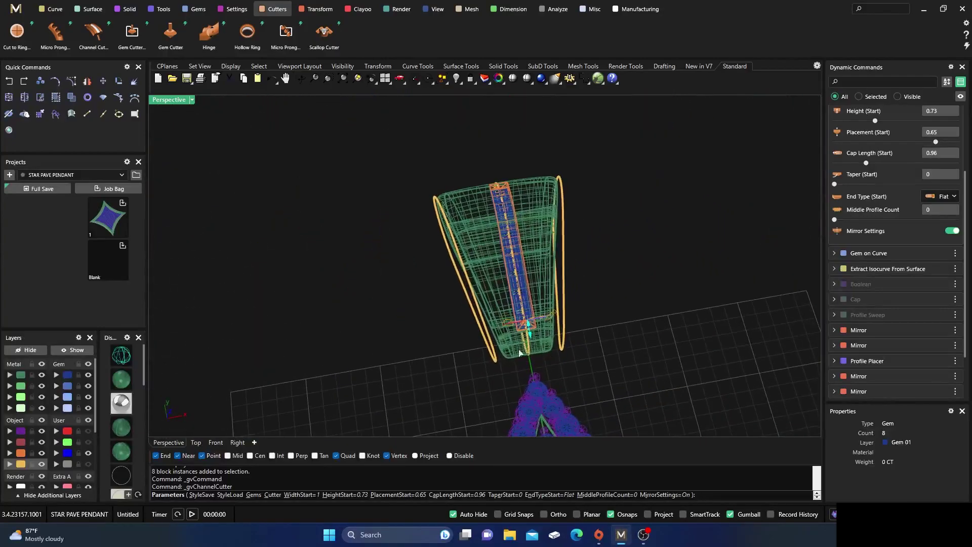
pyautogui.click(121, 379)
pyautogui.moveTo(366, 360); pyautogui.dragTo(490, 310, button='right')
pyautogui.scroll(4, 523, 292)
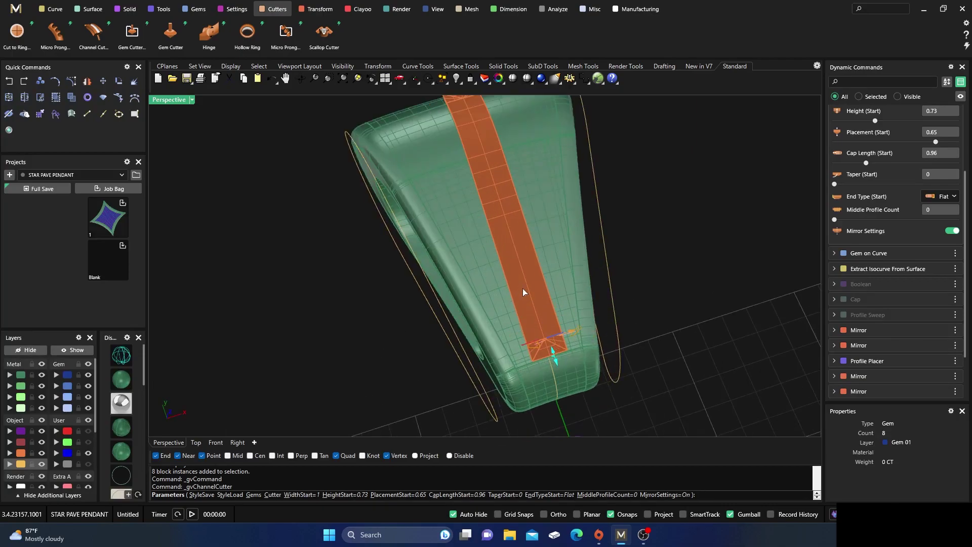
pyautogui.press('Return')
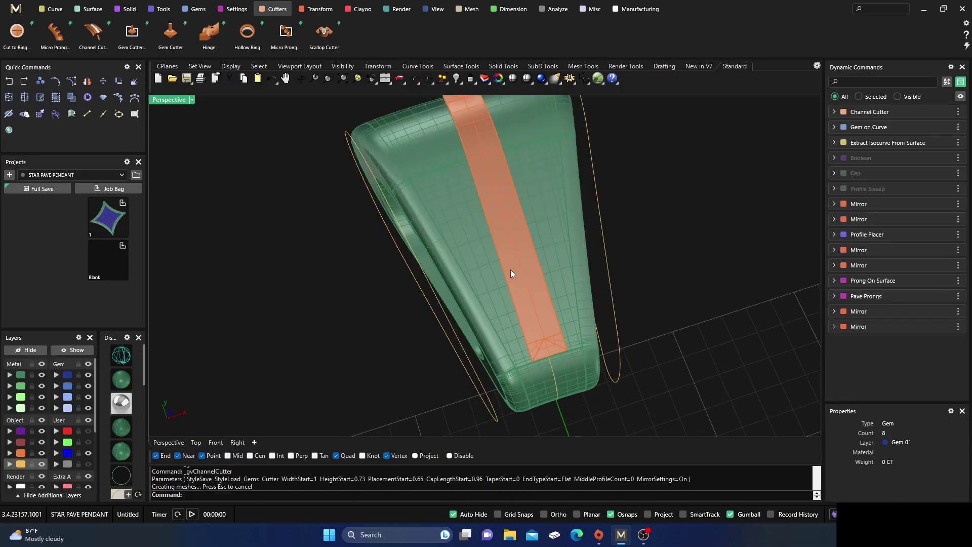
# Subtract the channel cutter from the bail with a Boolean Difference.
pyautogui.click(125, 9)
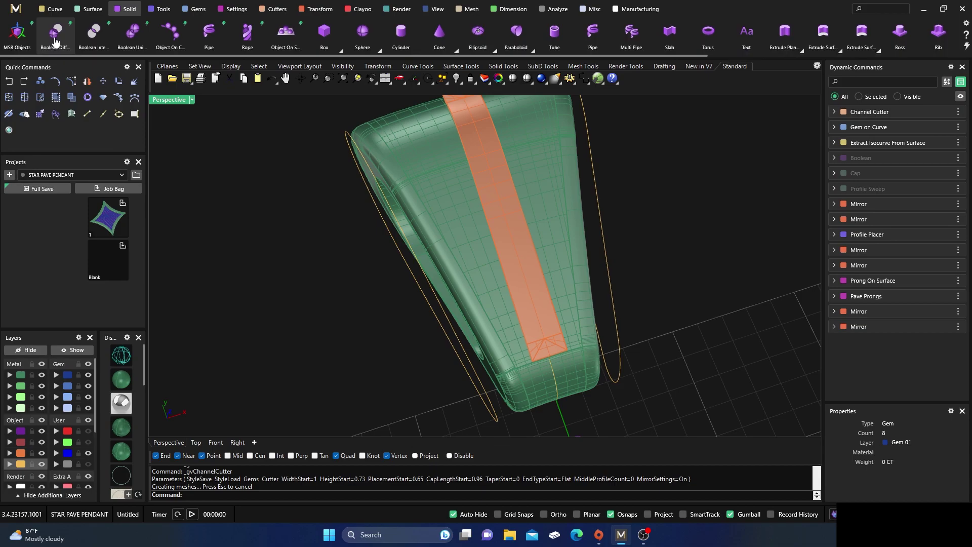
pyautogui.click(451, 213)
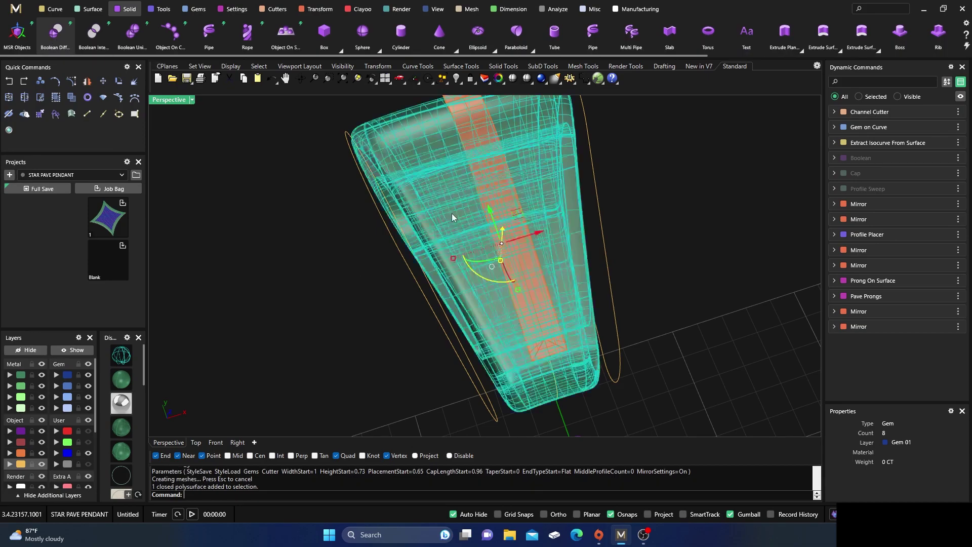
pyautogui.click(498, 214)
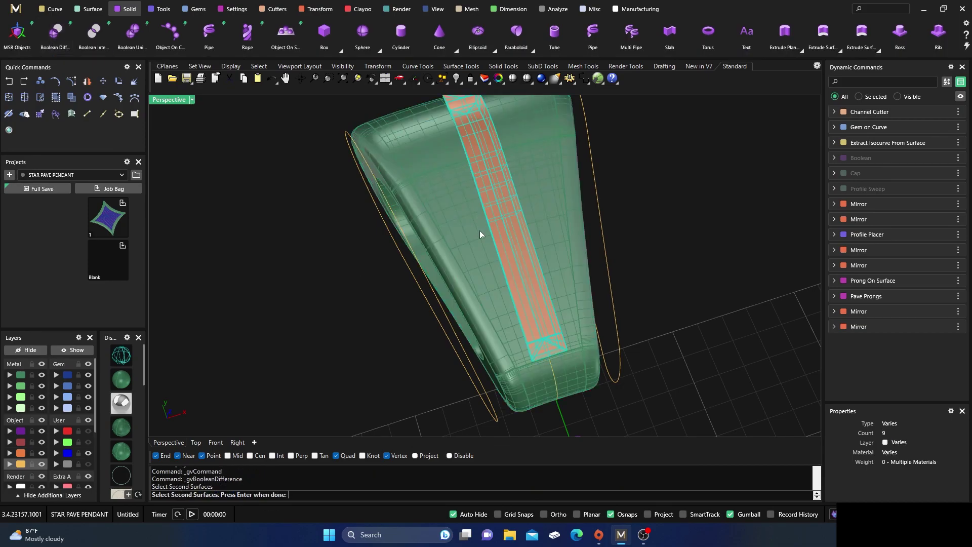
pyautogui.press('Return')
pyautogui.moveTo(460, 301); pyautogui.dragTo(427, 271, button='right')
pyautogui.scroll(5, 516, 286)
pyautogui.moveTo(516, 286); pyautogui.dragTo(500, 312, button='right')
pyautogui.scroll(-5, 452, 276)
# Move the original uncut bail to the hidden layer User 04.
pyautogui.click(524, 335)
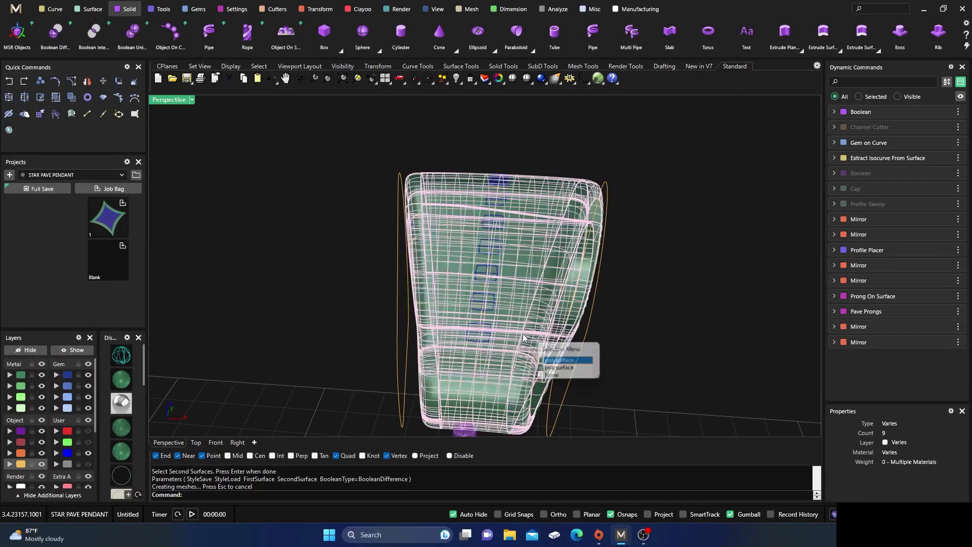
pyautogui.click(556, 362)
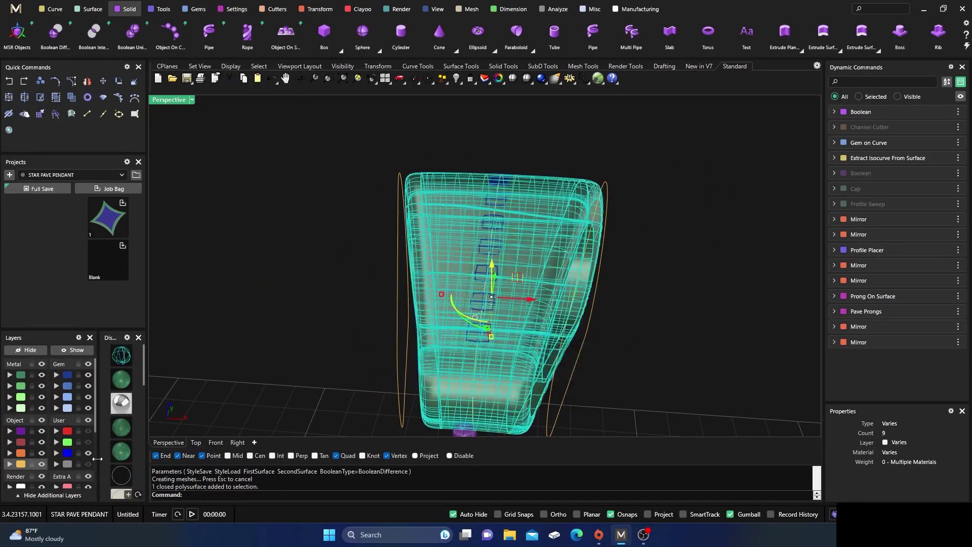
pyautogui.click(56, 464)
pyautogui.scroll(4, 344, 263)
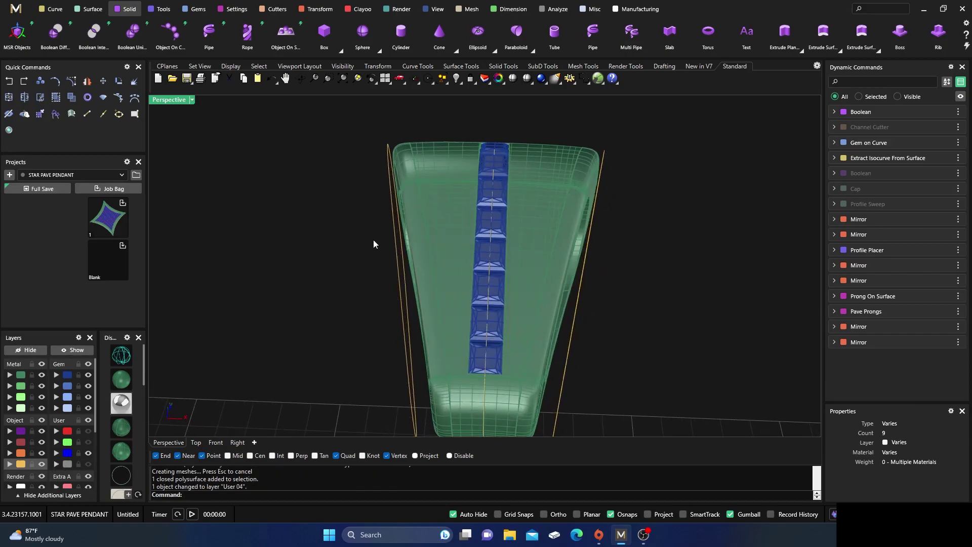
pyautogui.click(51, 8)
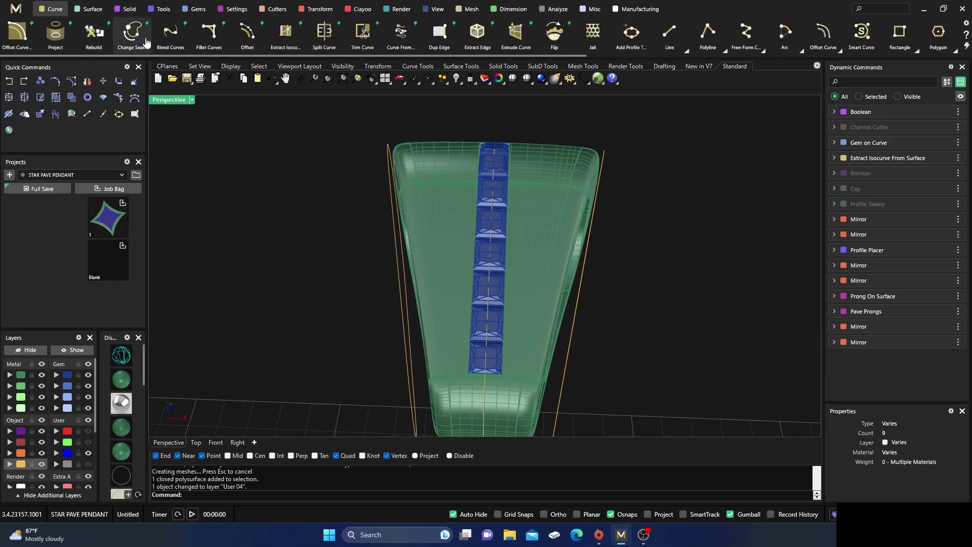
pyautogui.click(285, 34)
pyautogui.scroll(3, 550, 275)
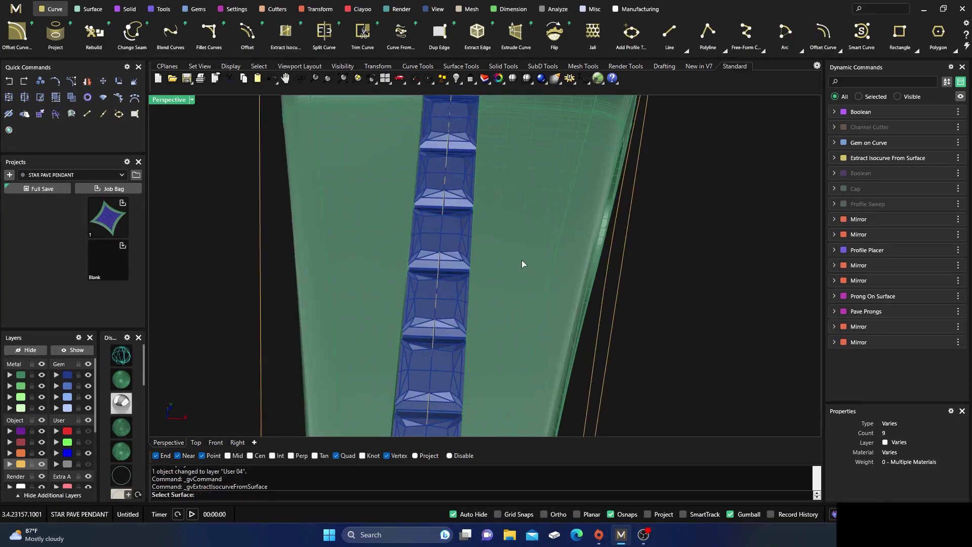
pyautogui.click(521, 257)
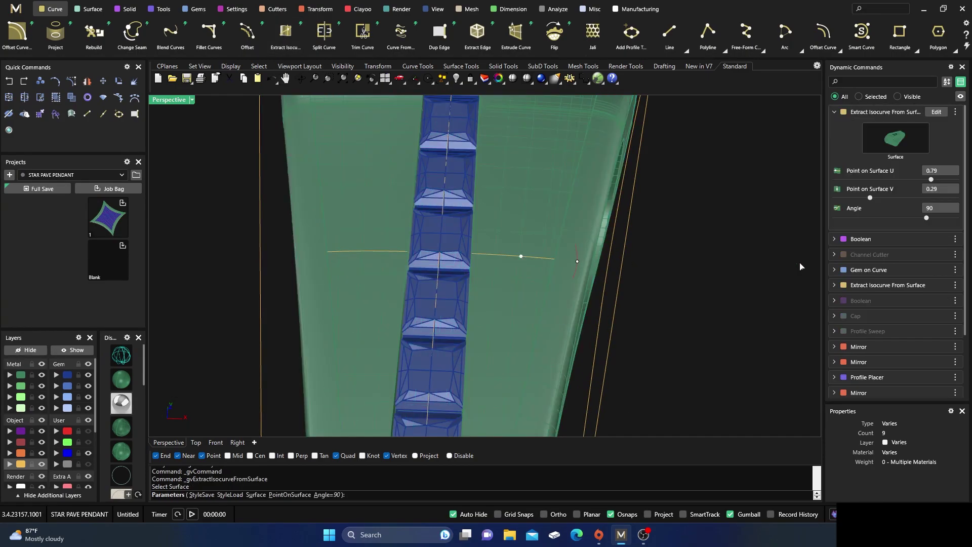
pyautogui.moveTo(927, 221); pyautogui.dragTo(956, 219)
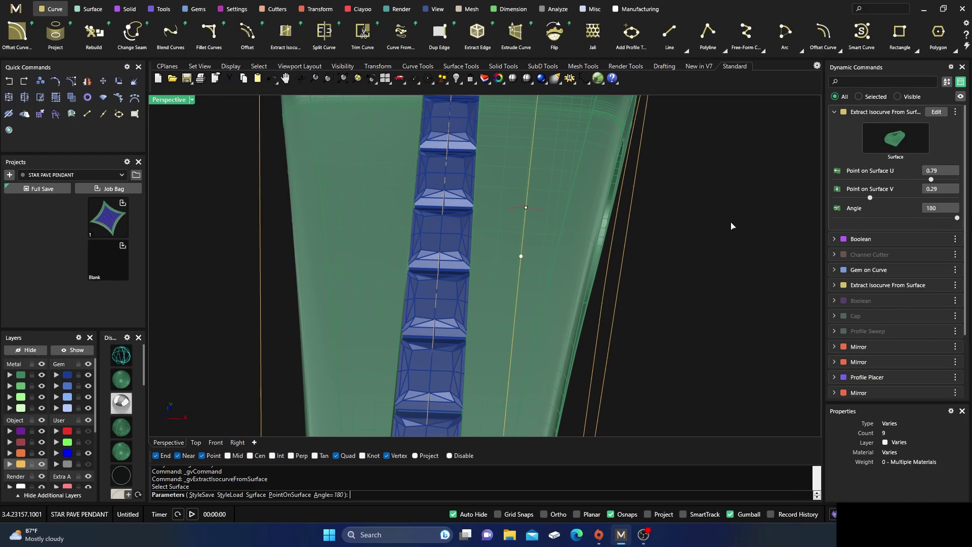
pyautogui.scroll(-5, 672, 243)
pyautogui.moveTo(654, 300); pyautogui.dragTo(621, 202, button='right')
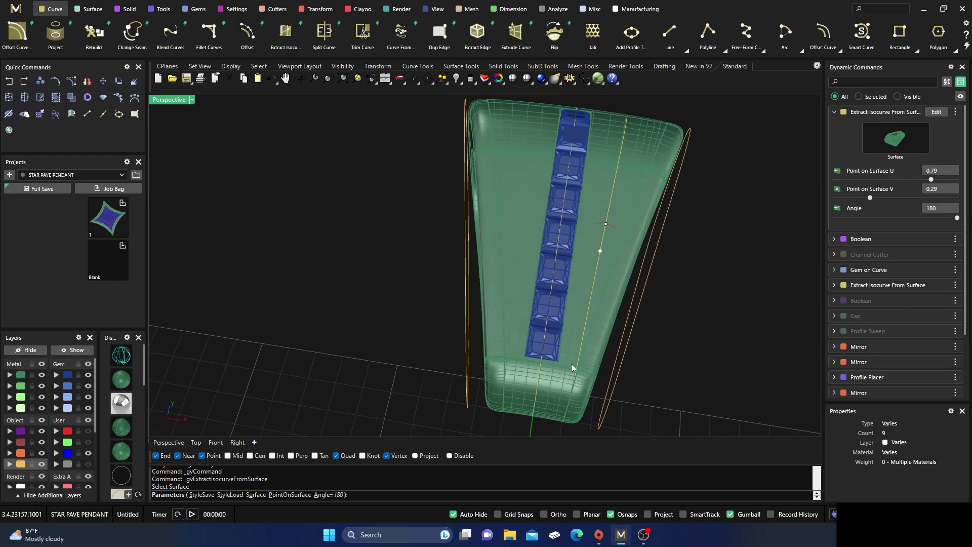
pyautogui.moveTo(577, 361); pyautogui.dragTo(577, 319, button='right')
pyautogui.scroll(7, 577, 320)
pyautogui.scroll(-7, 615, 265)
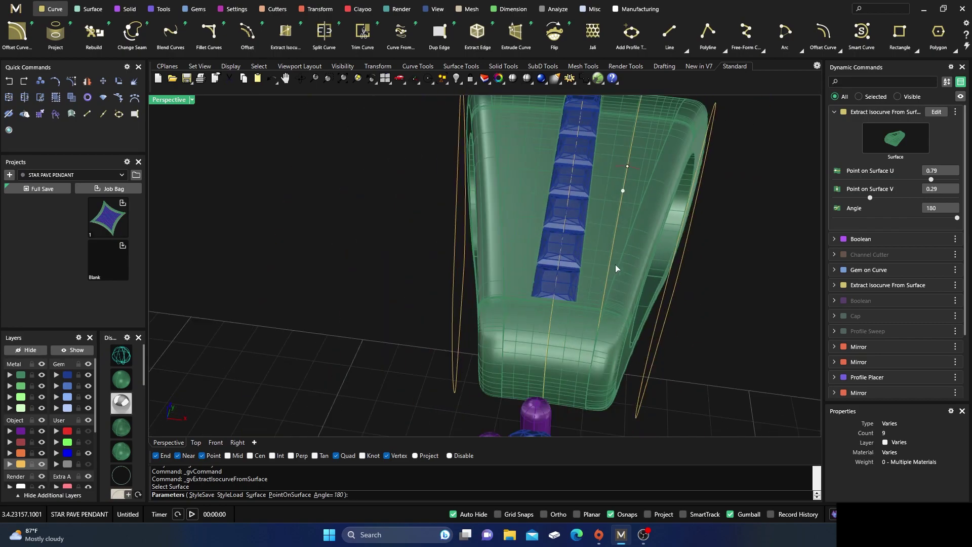
pyautogui.moveTo(615, 265); pyautogui.dragTo(629, 268, button='right')
pyautogui.scroll(1, 621, 159)
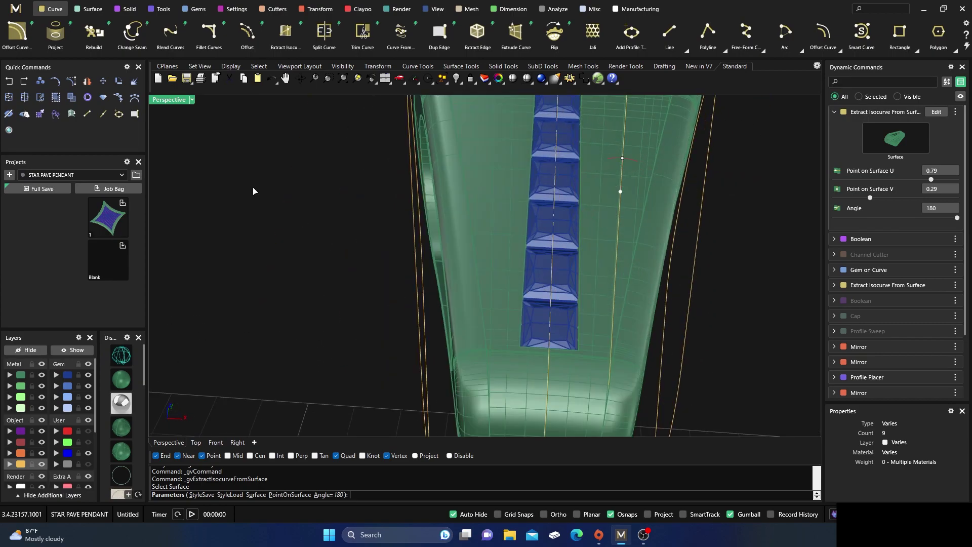
pyautogui.doubleClick(169, 100)
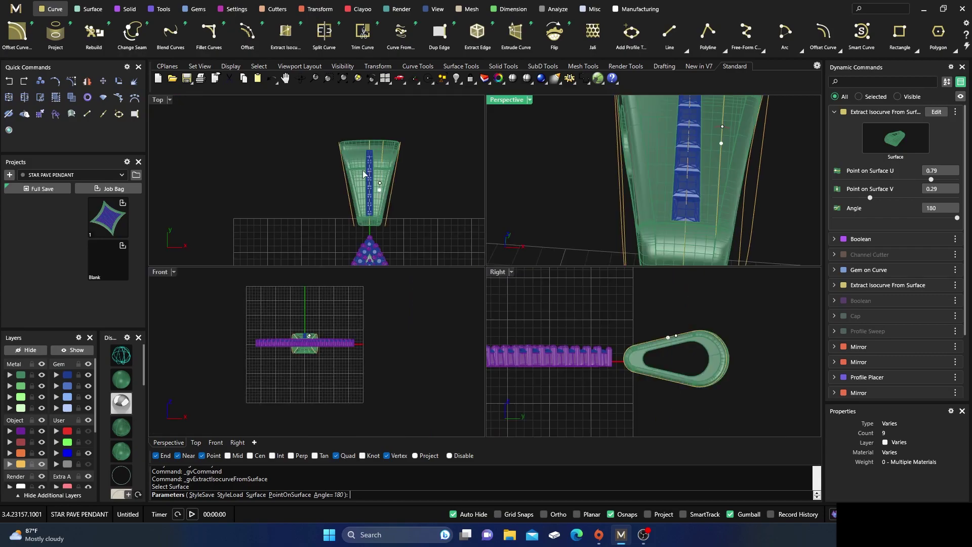
pyautogui.scroll(3, 363, 173)
pyautogui.scroll(6, 397, 192)
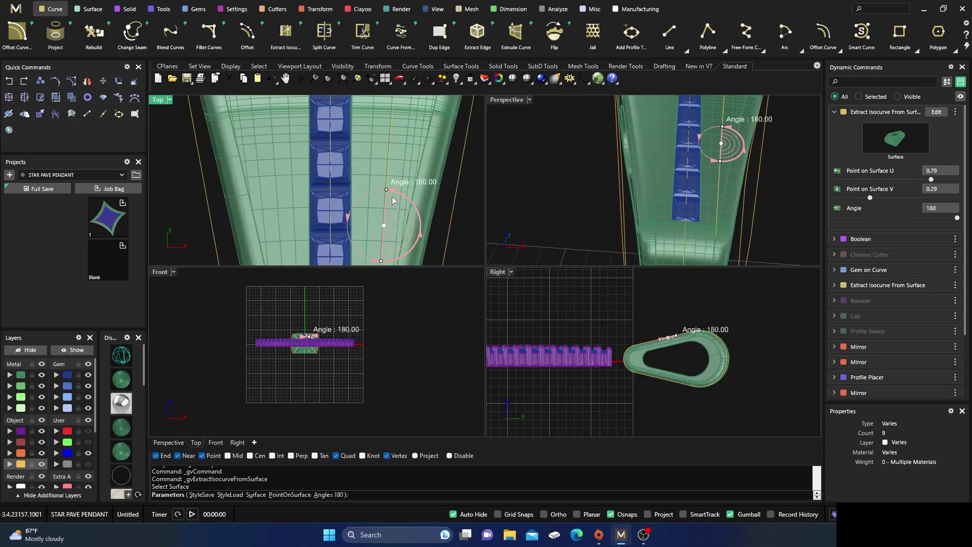
pyautogui.scroll(-2, 380, 200)
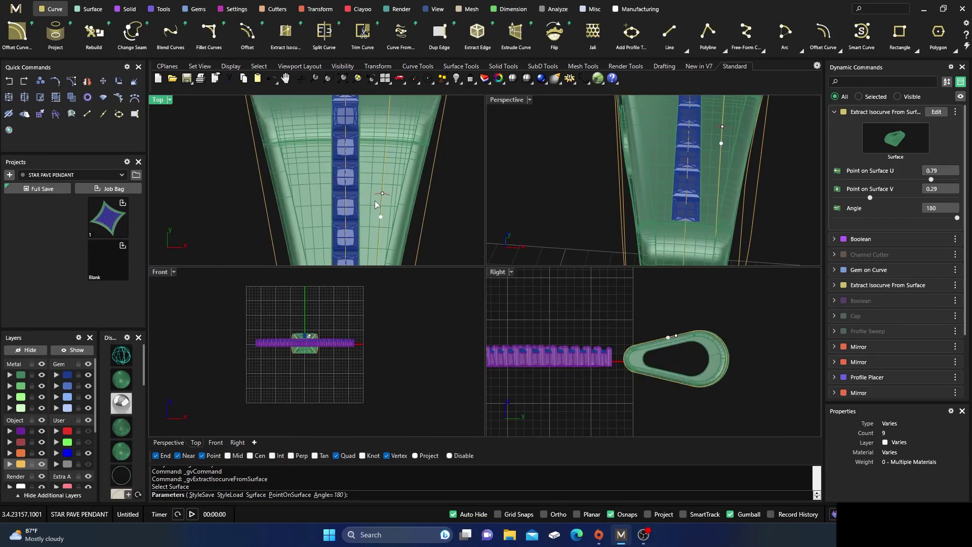
pyautogui.doubleClick(162, 103)
pyautogui.scroll(-3, 292, 219)
pyautogui.moveTo(464, 258)
pyautogui.moveTo(464, 259); pyautogui.dragTo(464, 259)
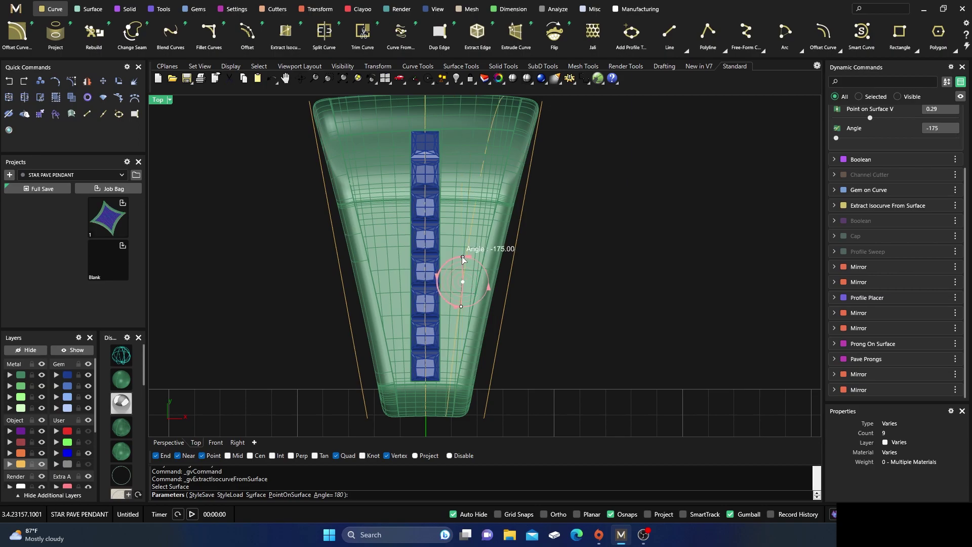
pyautogui.moveTo(463, 259); pyautogui.dragTo(465, 259)
pyautogui.press('Return')
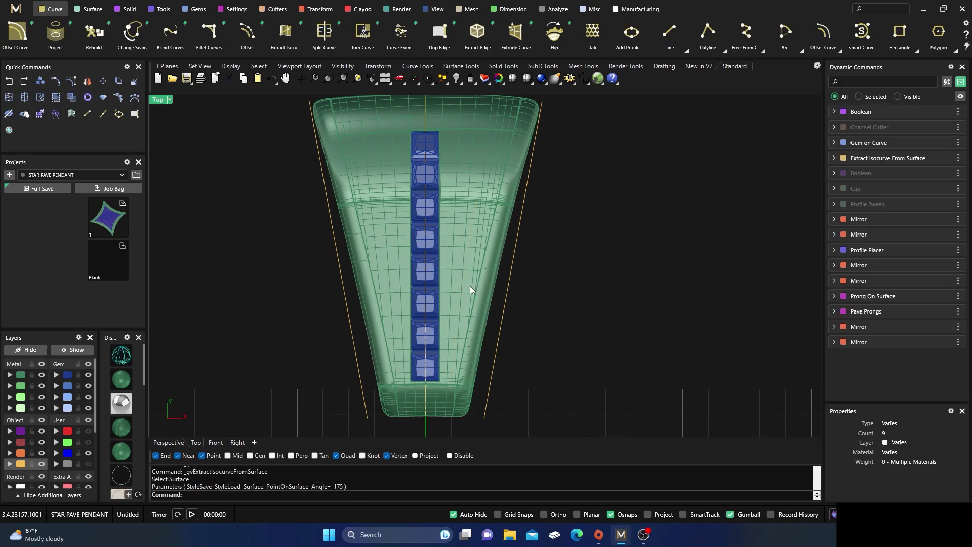
# Draw a slanted line over the right half of the bail, running from above its wide end to below its narrow end.
pyautogui.scroll(-3, 488, 292)
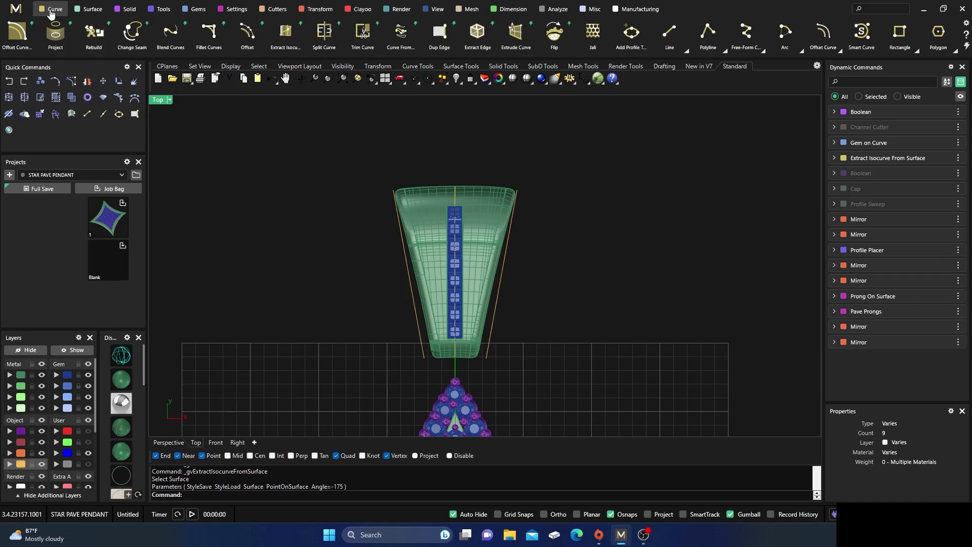
pyautogui.click(669, 31)
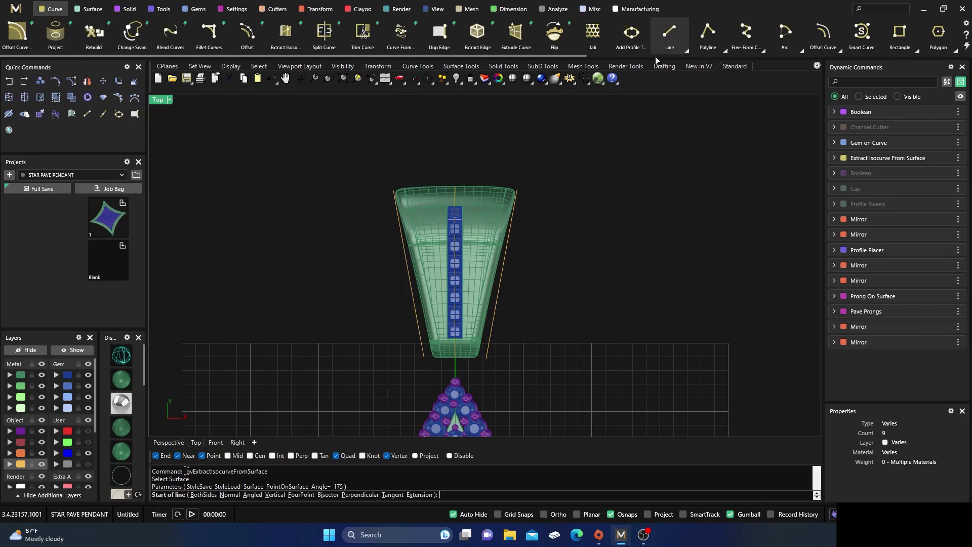
pyautogui.click(488, 170)
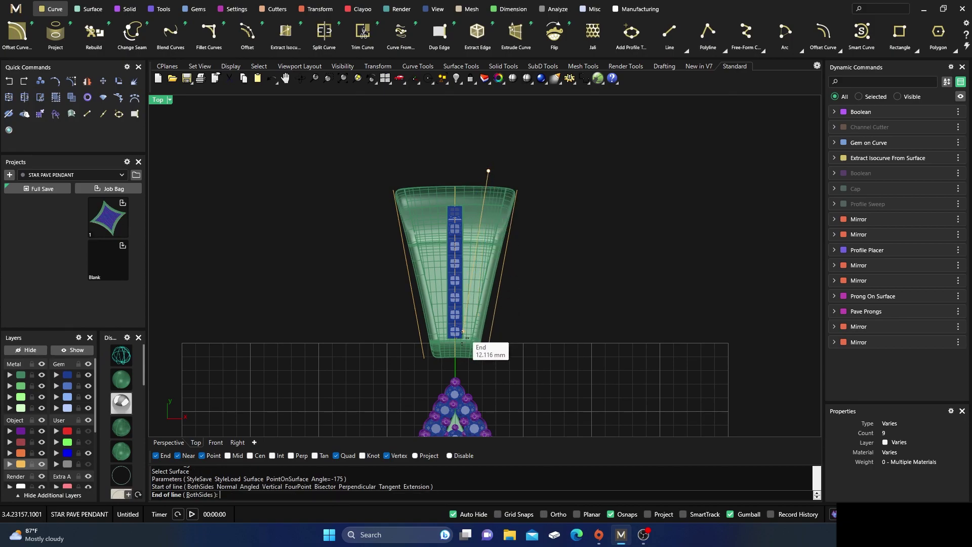
pyautogui.click(464, 366)
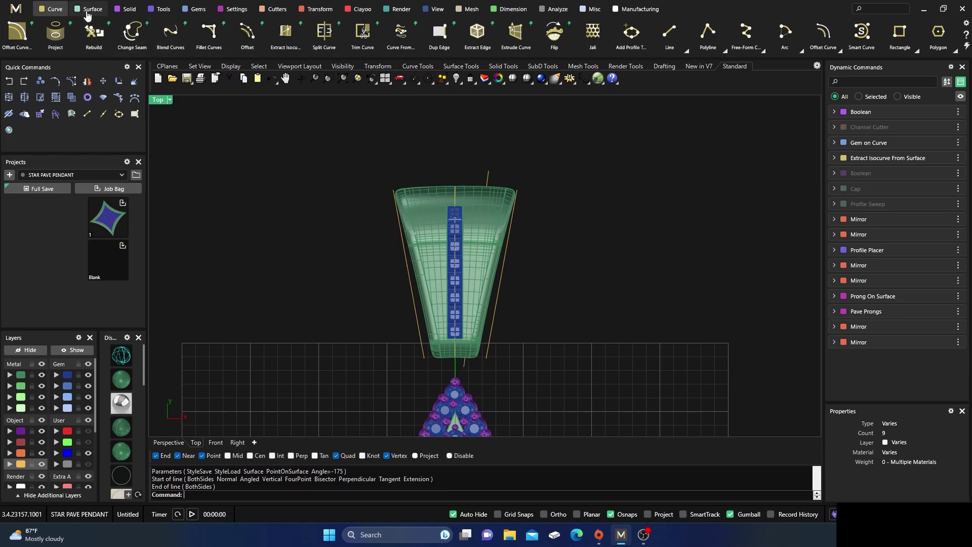
# Project the slanted line onto the bail with the direction set to ProjectToTop.
pyautogui.click(71, 10)
pyautogui.click(55, 10)
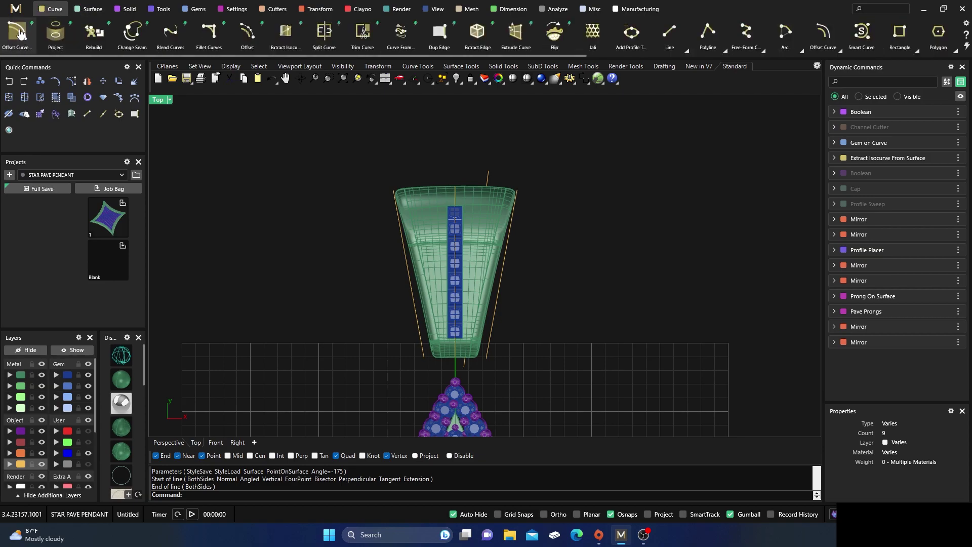
pyautogui.click(55, 32)
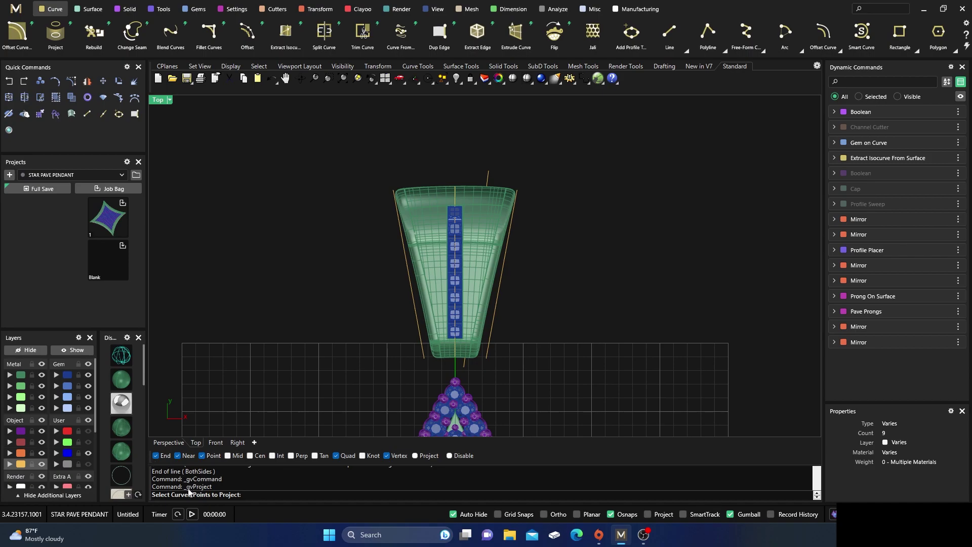
pyautogui.click(489, 178)
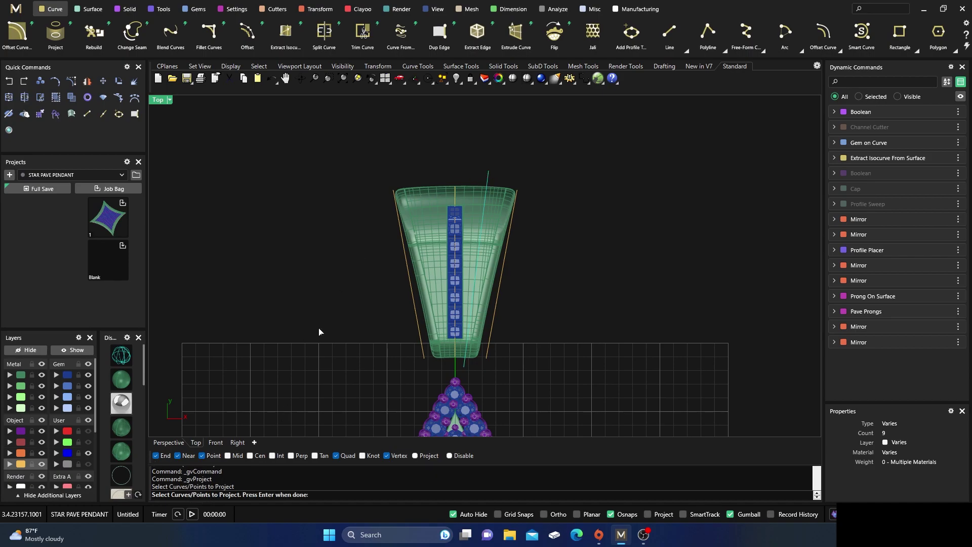
pyautogui.press('Return')
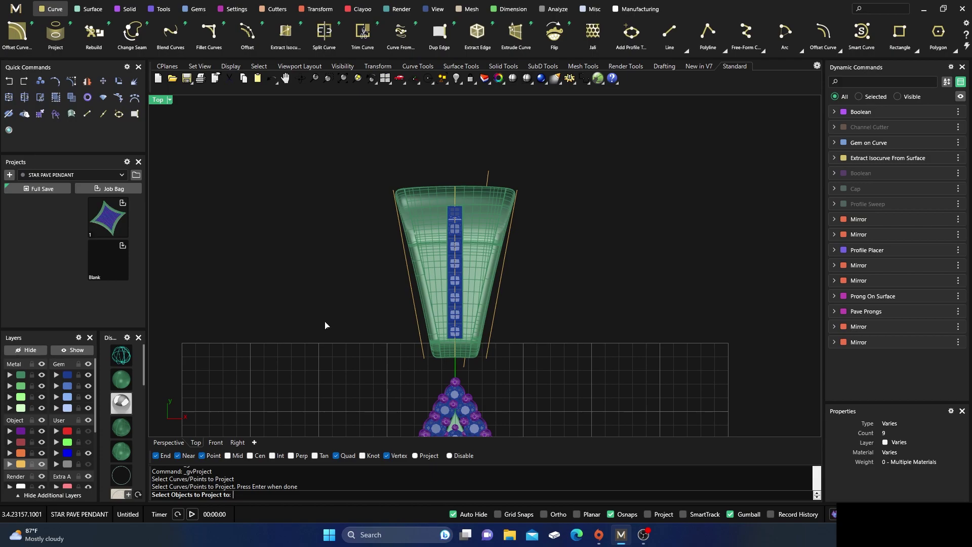
pyautogui.click(477, 229)
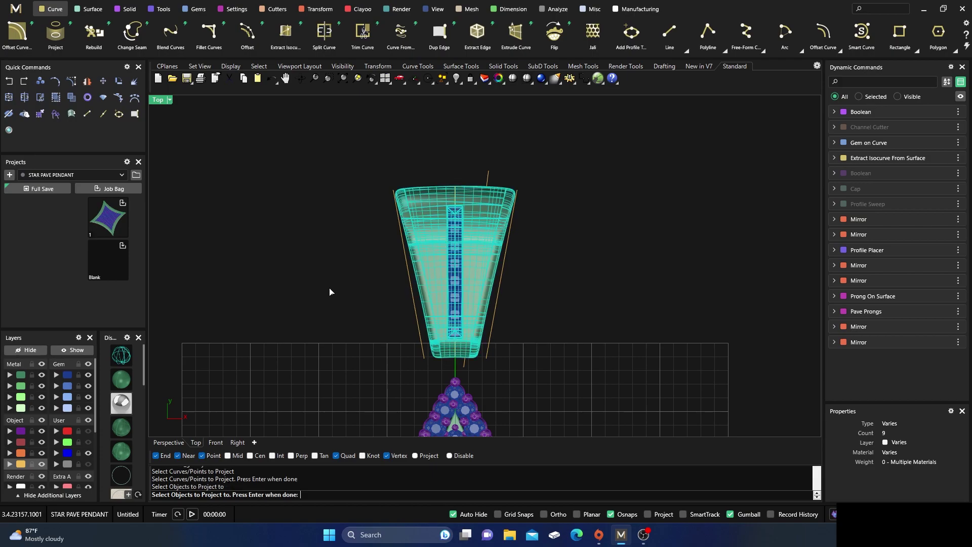
pyautogui.press('Return')
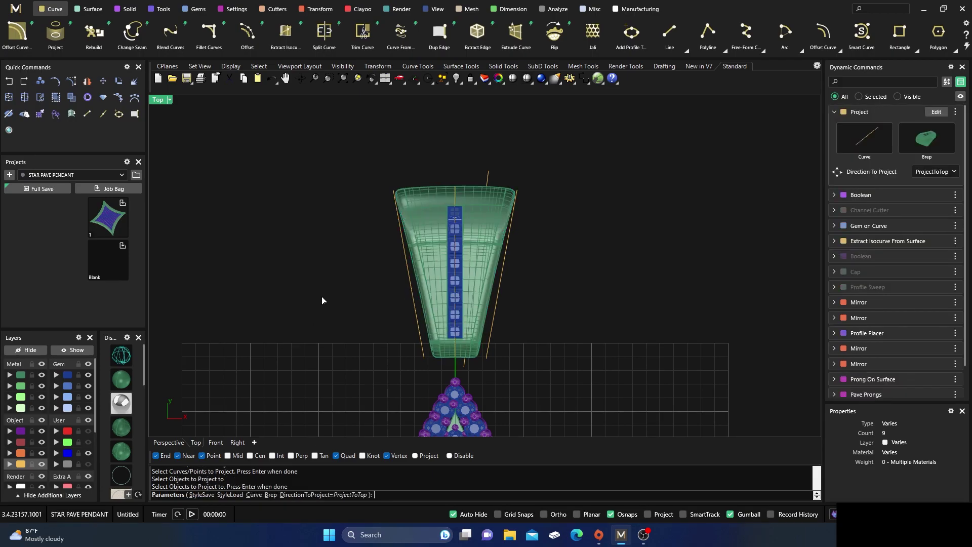
pyautogui.click(342, 495)
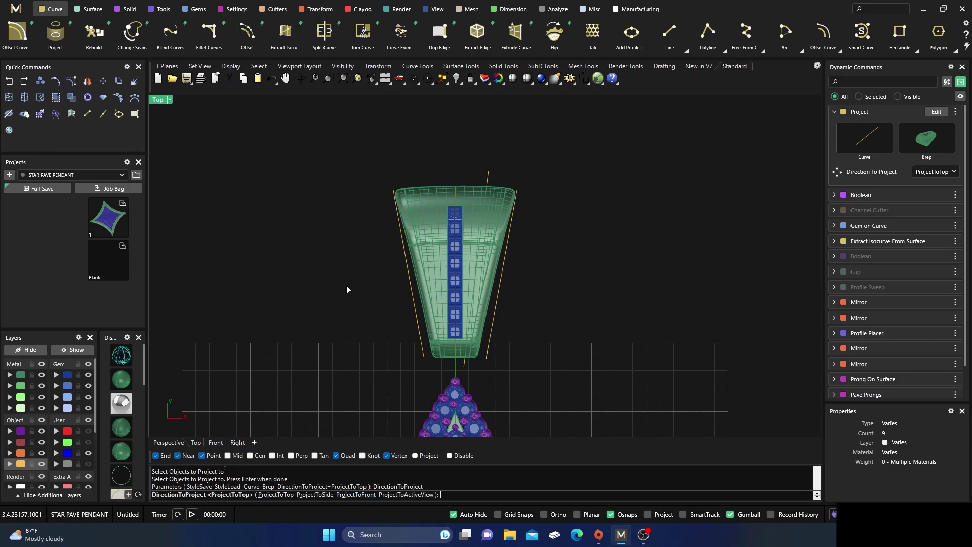
pyautogui.press('Return')
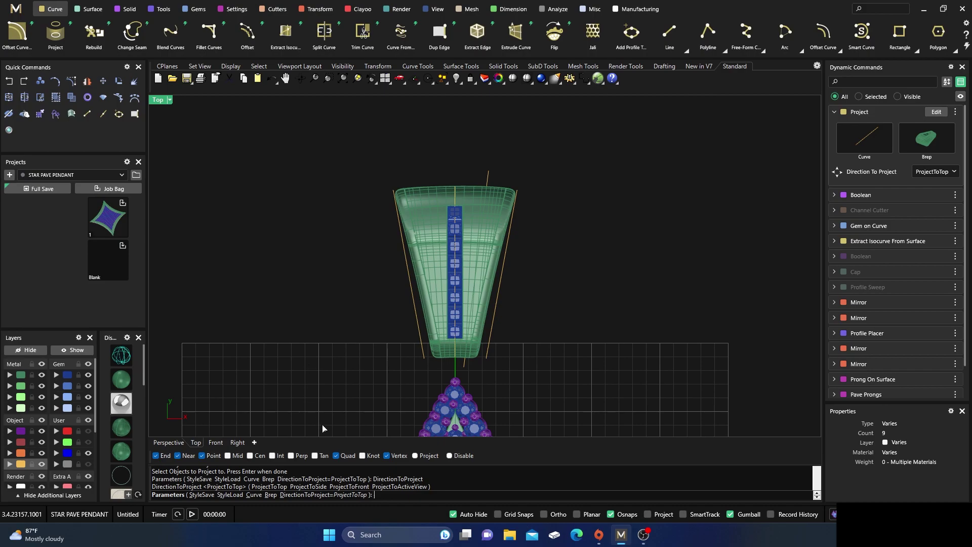
pyautogui.press('Return')
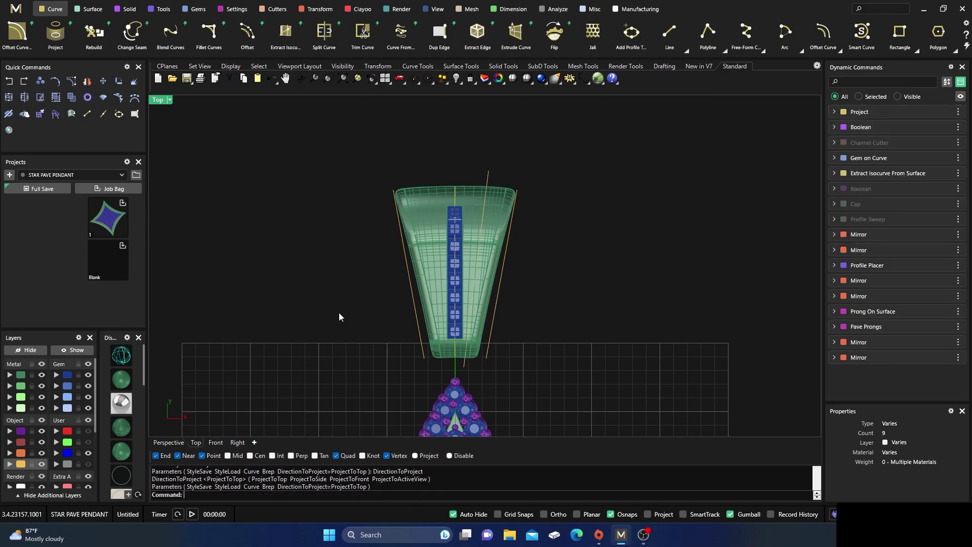
# Start a Gem on Curve row of round diamonds on the outer closed curve of the projection beside the gem channel.
pyautogui.doubleClick(164, 101)
pyautogui.doubleClick(506, 100)
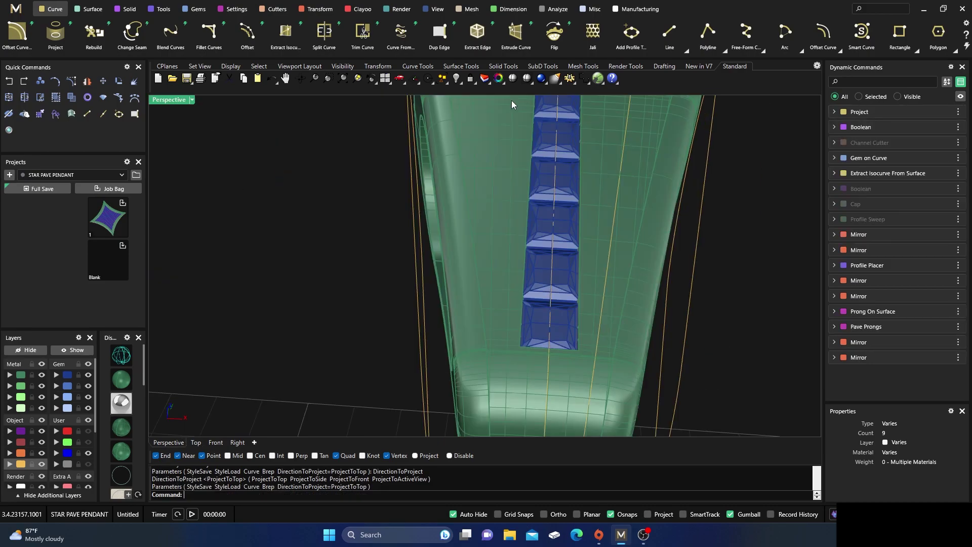
pyautogui.moveTo(508, 320); pyautogui.dragTo(480, 284, button='right')
pyautogui.scroll(3, 545, 305)
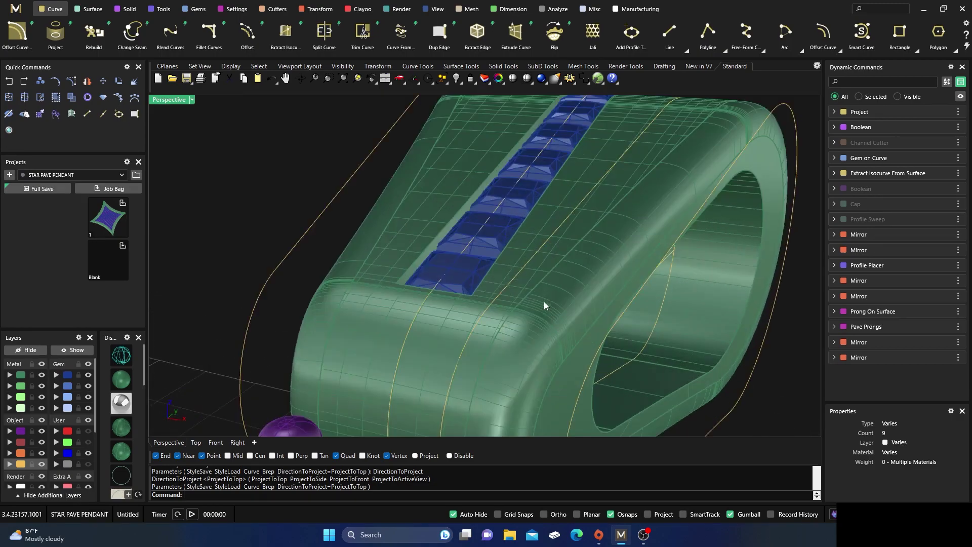
pyautogui.click(525, 272)
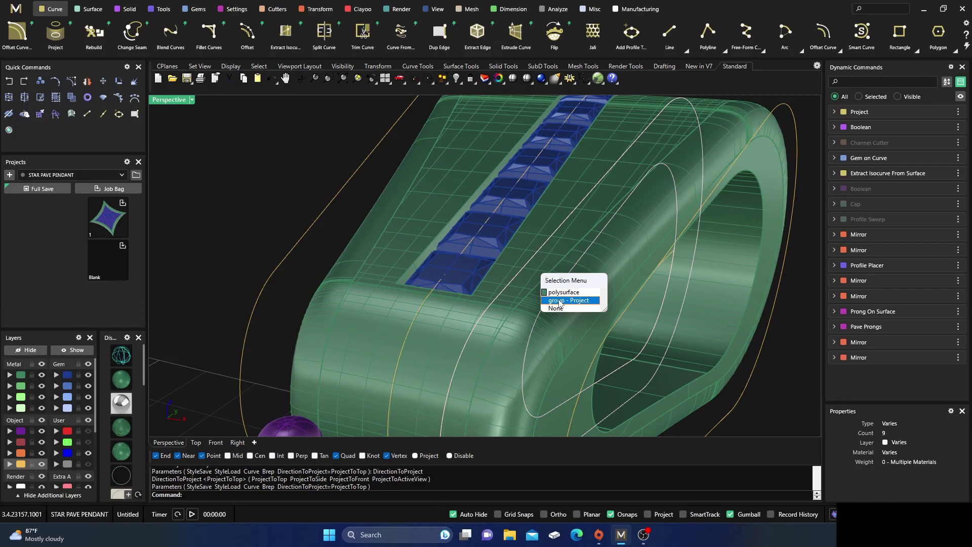
pyautogui.click(558, 302)
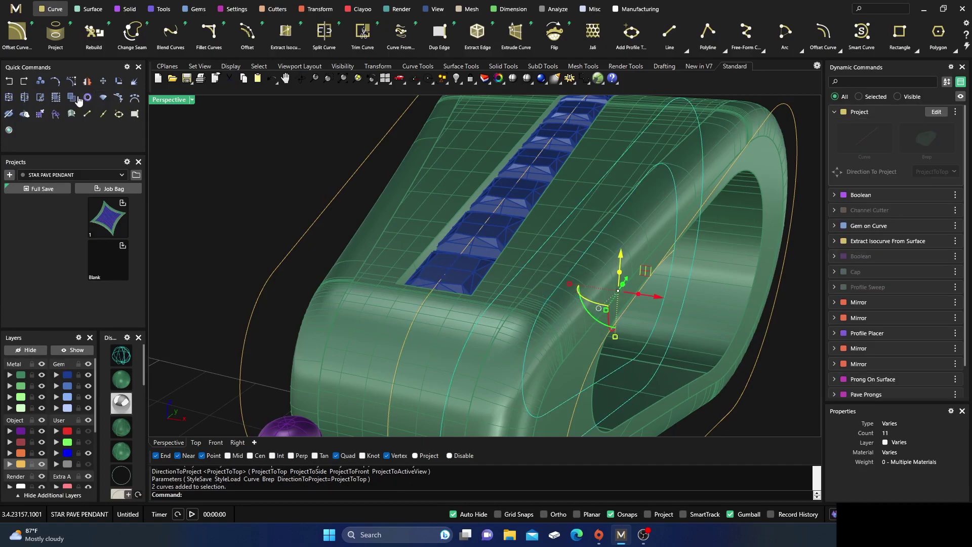
pyautogui.click(272, 179)
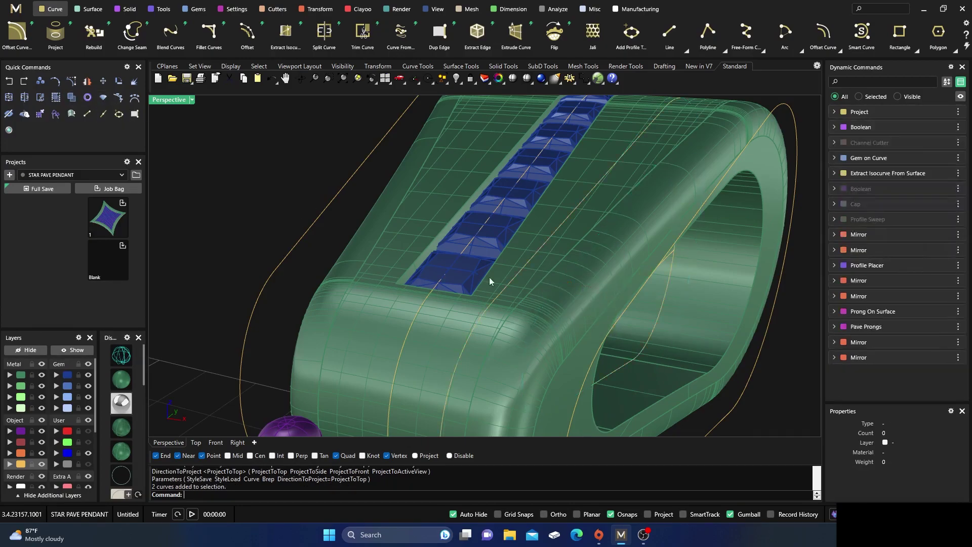
pyautogui.click(531, 264)
pyautogui.click(559, 288)
pyautogui.click(196, 10)
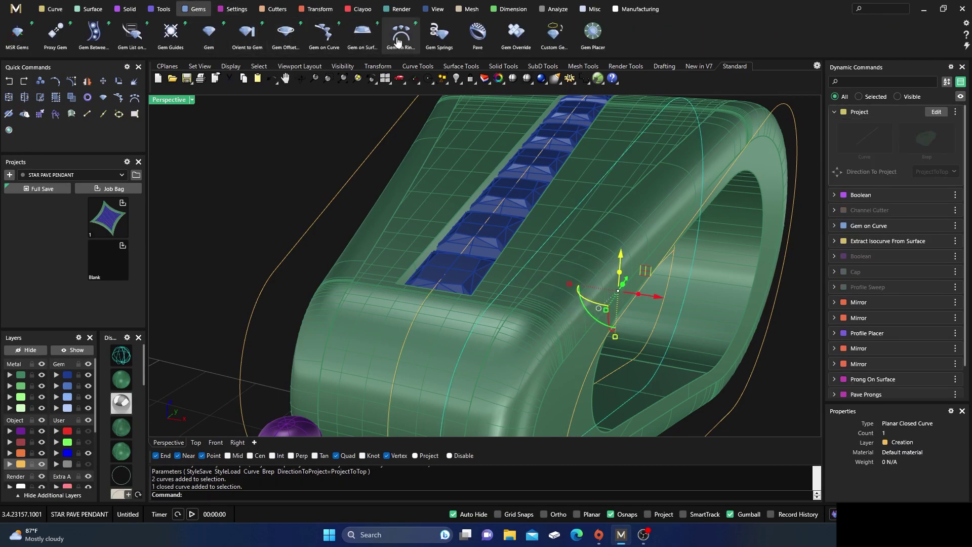
pyautogui.click(329, 36)
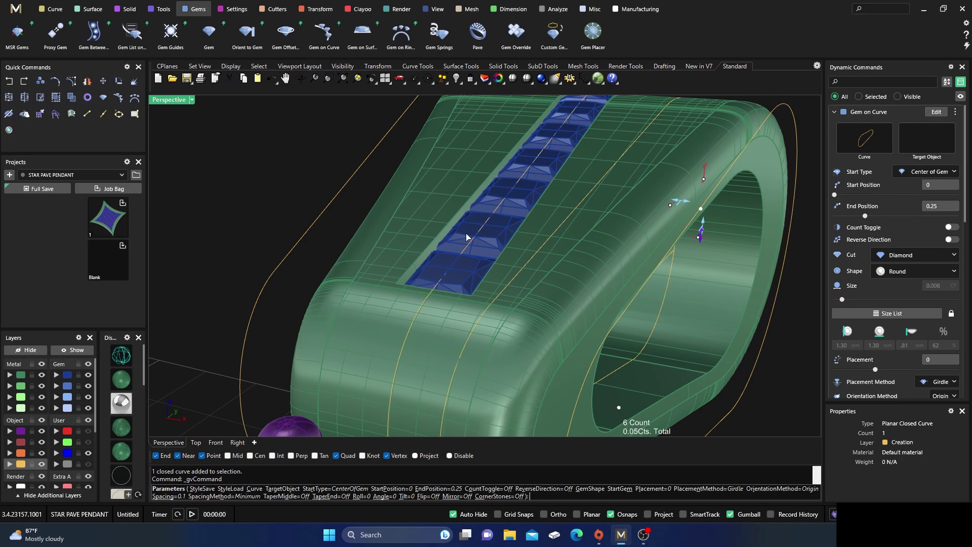
# Set the round gem row's start position to 0.58 and end position to 0.89 so it spans the bail's front face.
pyautogui.scroll(-8, 469, 236)
pyautogui.moveTo(496, 264); pyautogui.dragTo(374, 255, button='right')
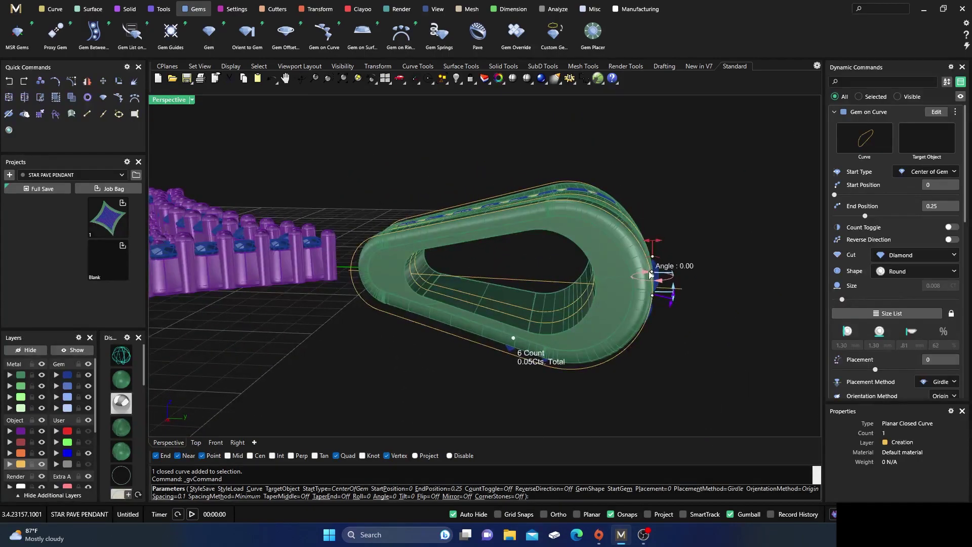
pyautogui.moveTo(652, 273); pyautogui.dragTo(393, 226)
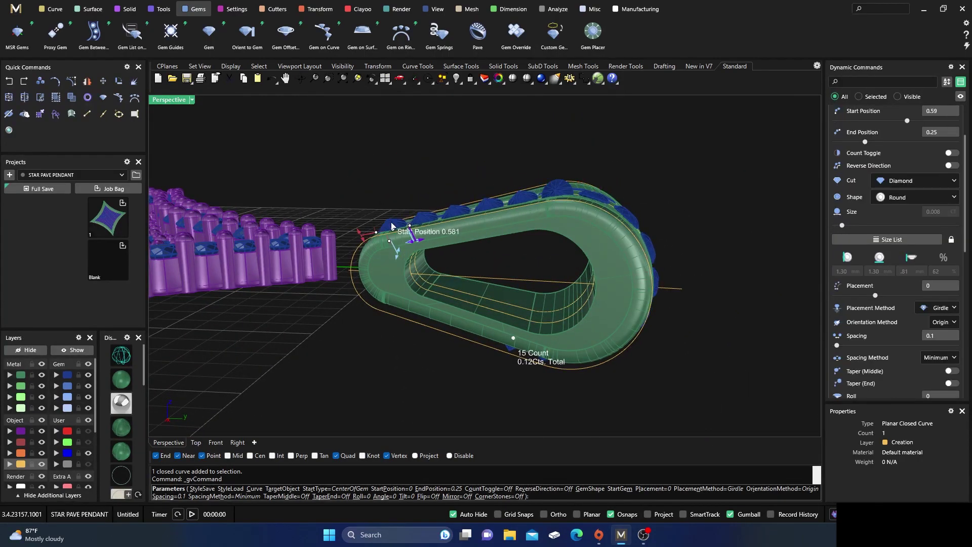
pyautogui.moveTo(515, 340); pyautogui.dragTo(611, 206)
pyautogui.scroll(2, 889, 175)
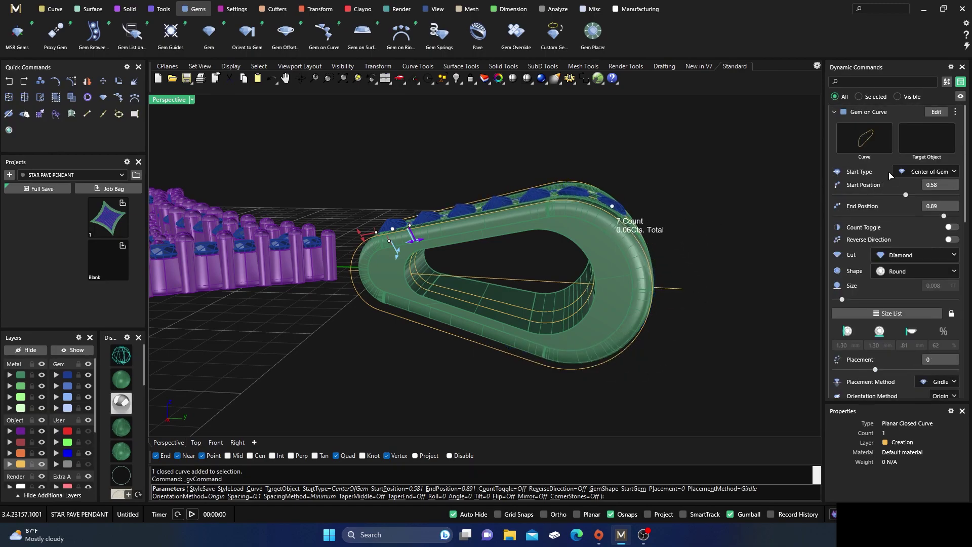
# Set the bail as the round gem row's target object and reduce the starting gem size to 0.80 mm.
pyautogui.click(912, 144)
pyautogui.click(536, 255)
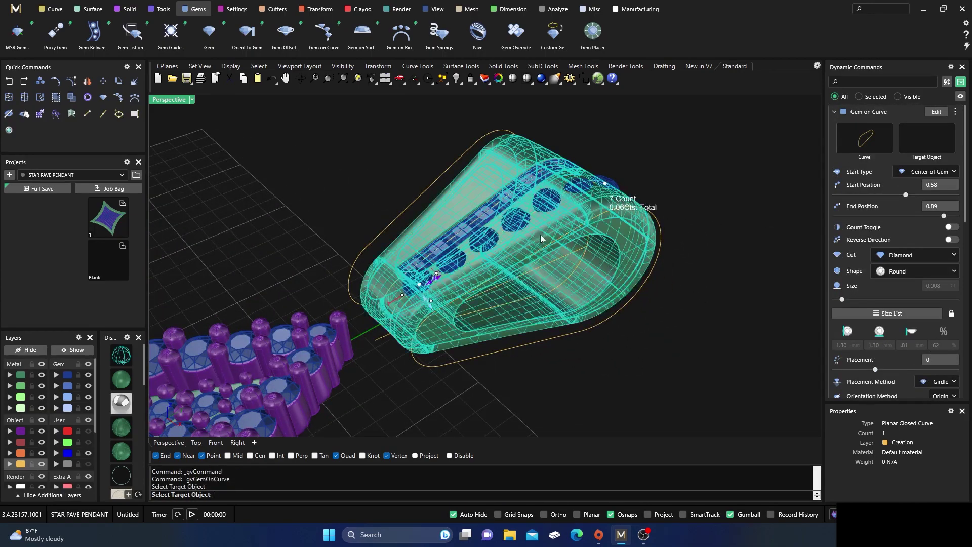
pyautogui.moveTo(540, 286); pyautogui.dragTo(597, 329, button='right')
pyautogui.scroll(3, 450, 368)
pyautogui.scroll(4, 451, 368)
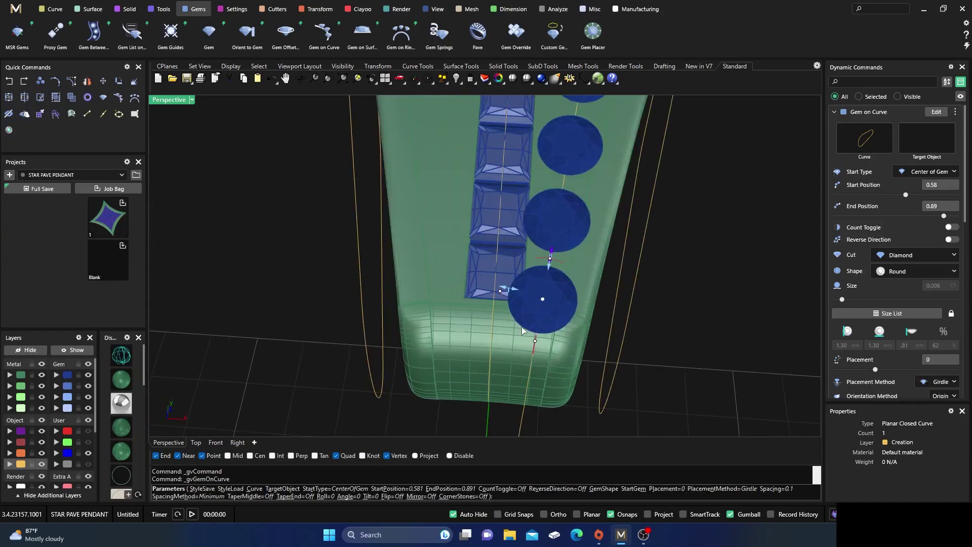
pyautogui.moveTo(521, 289); pyautogui.dragTo(535, 298)
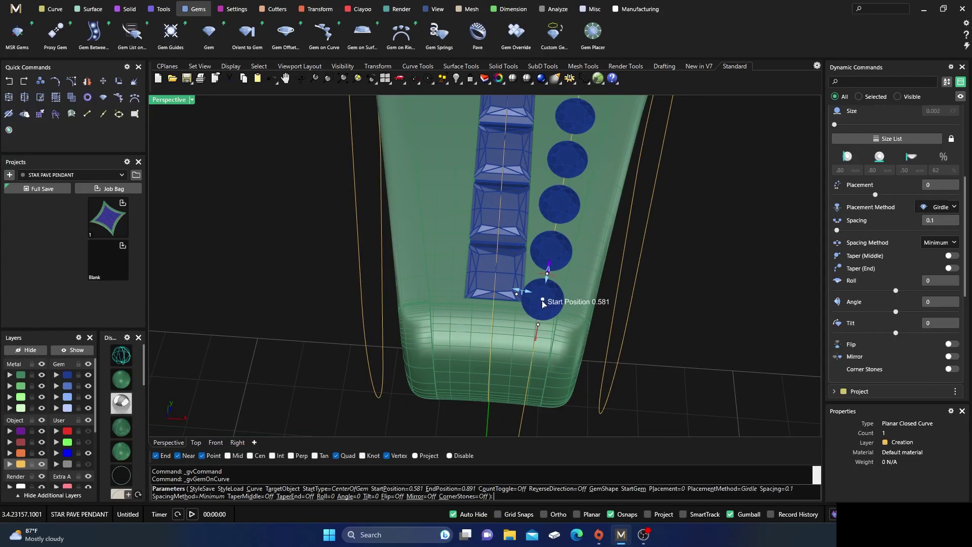
# Turn on Taper (End) for the round gem row and enlarge the end gem at the bail's wide end to 2.00 mm.
pyautogui.scroll(-3, 471, 382)
pyautogui.scroll(-4, 572, 329)
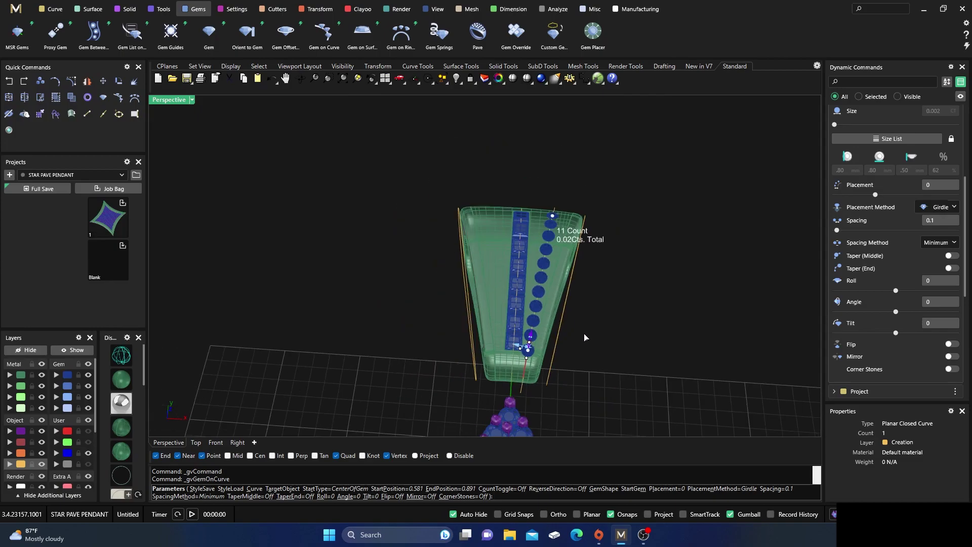
pyautogui.moveTo(583, 335); pyautogui.dragTo(632, 346, button='right')
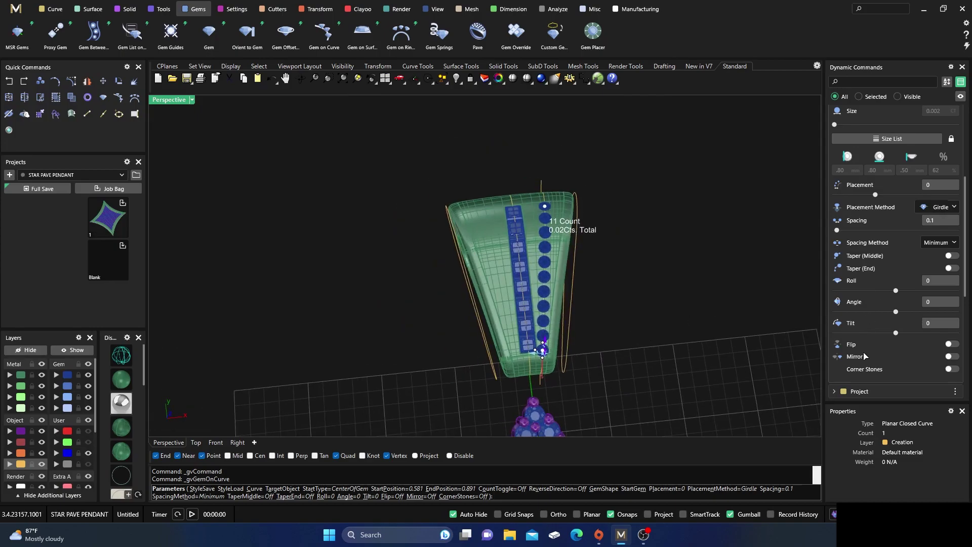
pyautogui.click(950, 269)
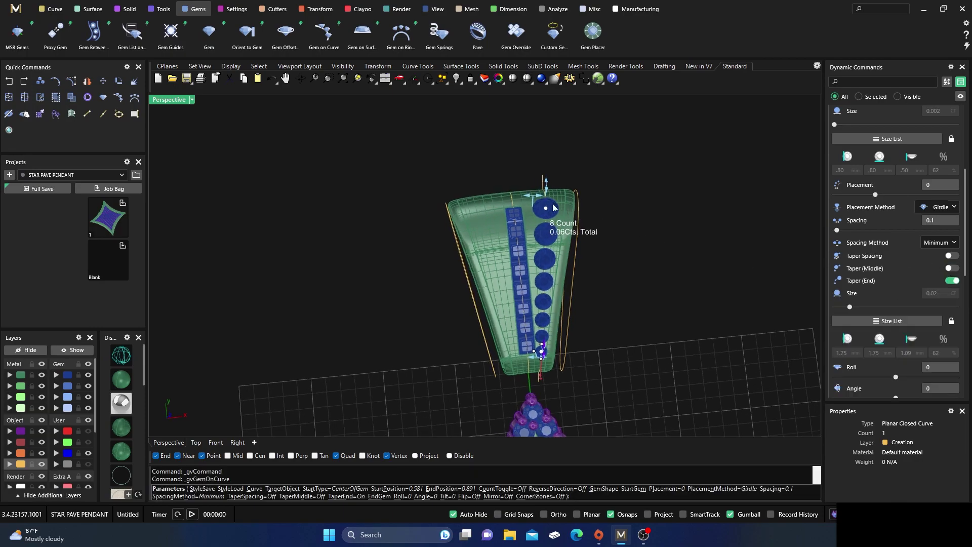
pyautogui.scroll(3, 562, 209)
pyautogui.moveTo(511, 204); pyautogui.dragTo(523, 214)
pyautogui.moveTo(555, 275); pyautogui.dragTo(550, 228, button='right')
pyautogui.scroll(-8, 550, 228)
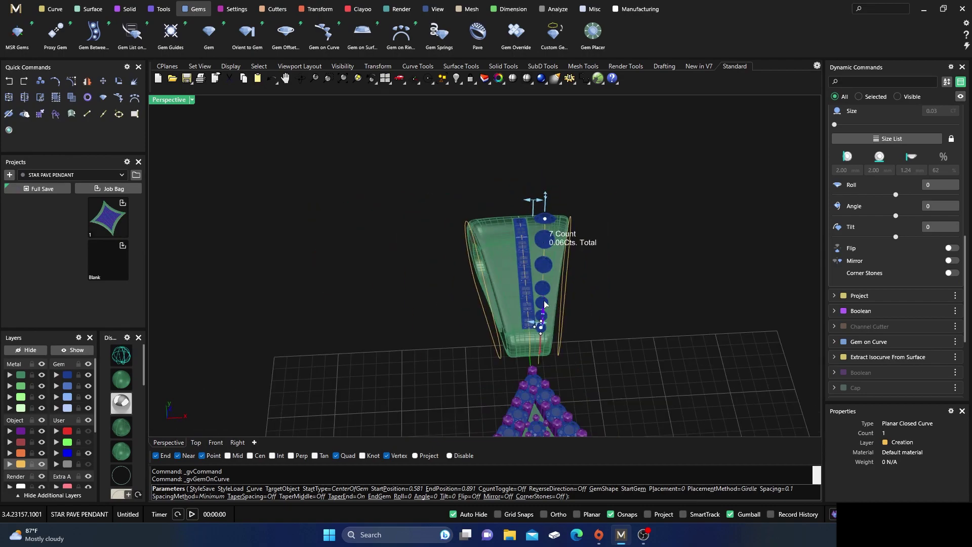
# Reduce the spacing between the tapered round gems to 0 and finish the gem row.
pyautogui.scroll(8, 539, 306)
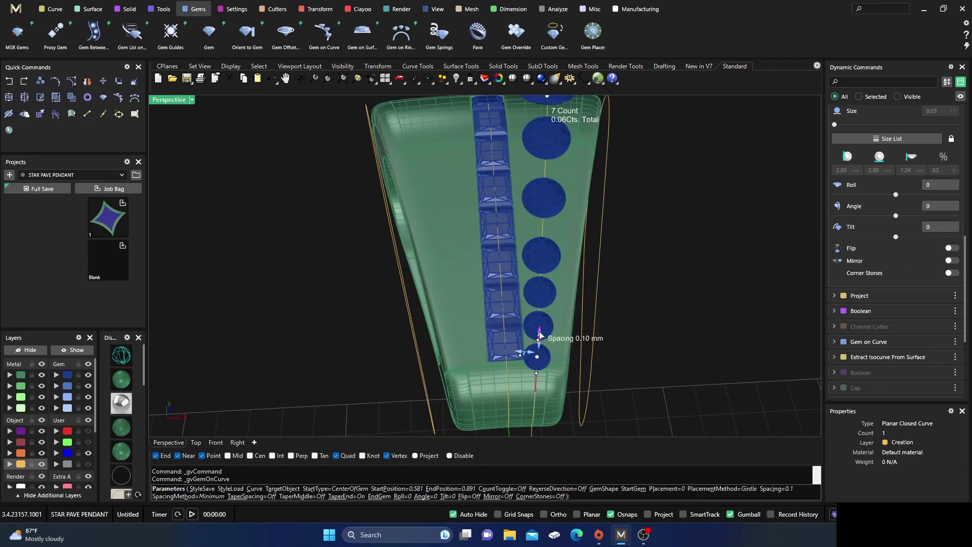
pyautogui.moveTo(540, 334); pyautogui.dragTo(540, 341)
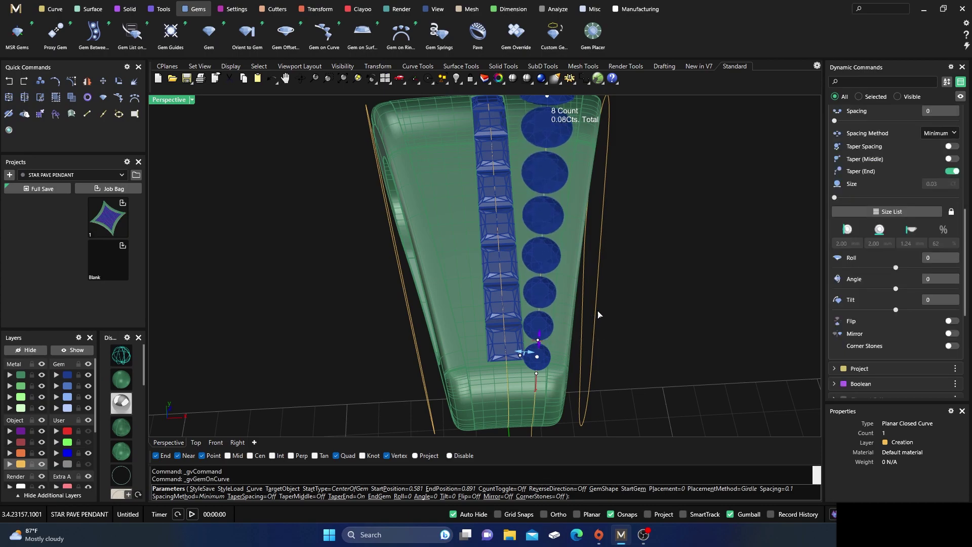
pyautogui.scroll(-6, 595, 314)
pyautogui.scroll(5, 582, 339)
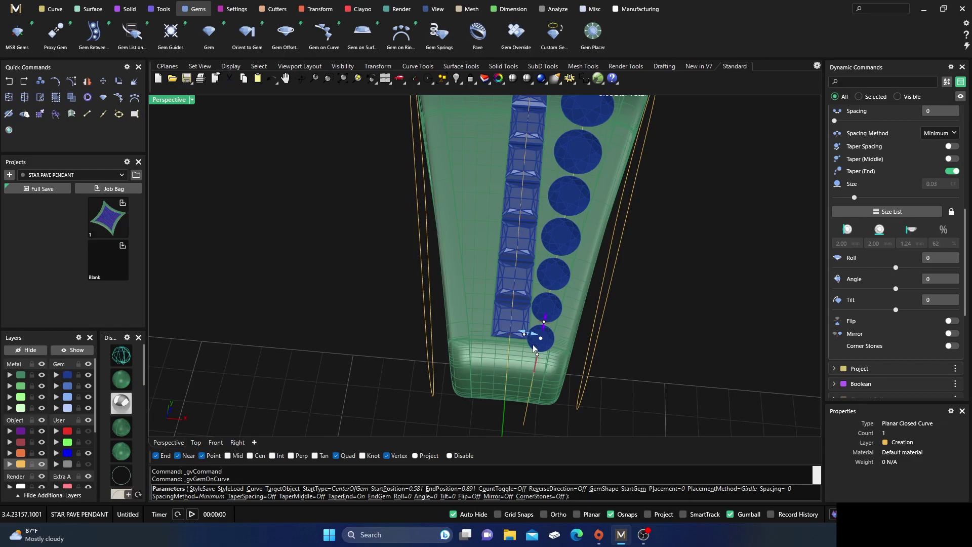
pyautogui.scroll(-4, 534, 348)
pyautogui.moveTo(552, 364)
pyautogui.mouseDown(button='right')
pyautogui.moveTo(483, 317)
pyautogui.moveTo(529, 336)
pyautogui.moveTo(482, 351)
pyautogui.moveTo(508, 315)
pyautogui.moveTo(552, 344)
pyautogui.moveTo(559, 384)
pyautogui.moveTo(567, 359)
pyautogui.mouseUp(button='right')
pyautogui.scroll(2, 498, 310)
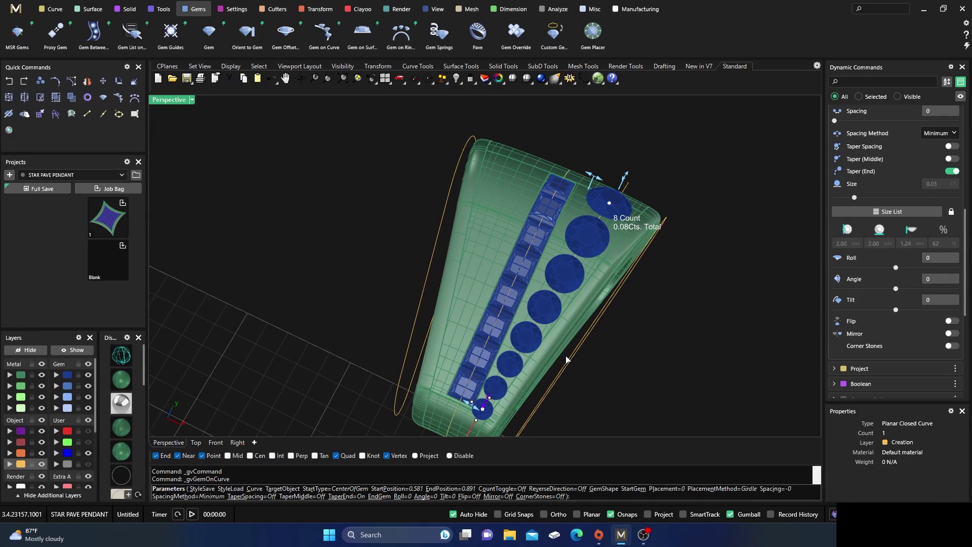
pyautogui.rightClick(566, 357)
pyautogui.moveTo(573, 375); pyautogui.dragTo(530, 327, button='right')
pyautogui.click(511, 302)
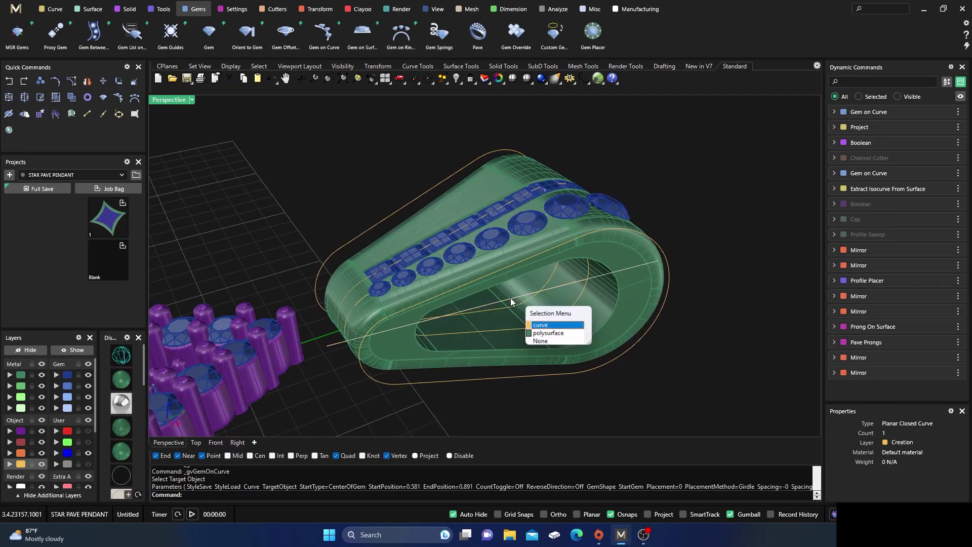
pyautogui.click(509, 333)
pyautogui.moveTo(509, 333); pyautogui.dragTo(566, 347, button='right')
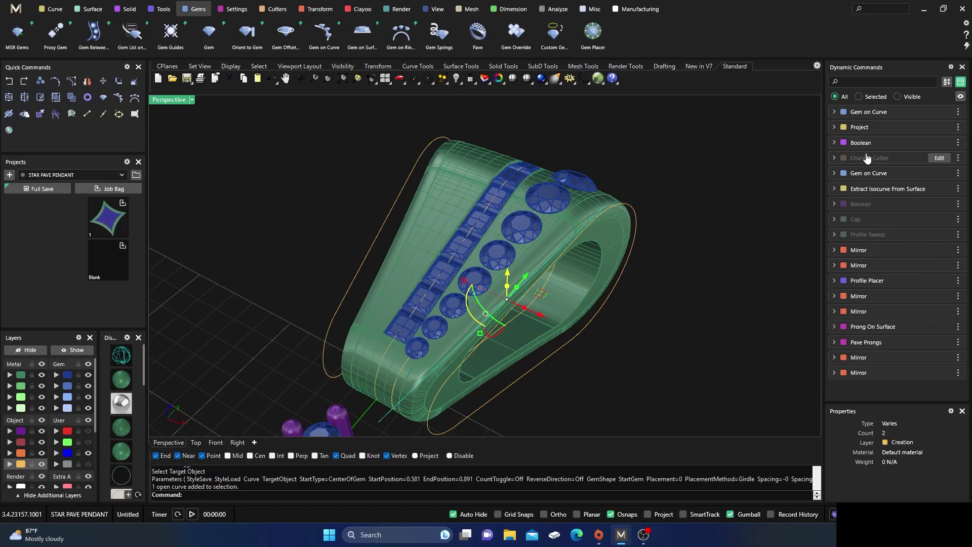
pyautogui.click(939, 128)
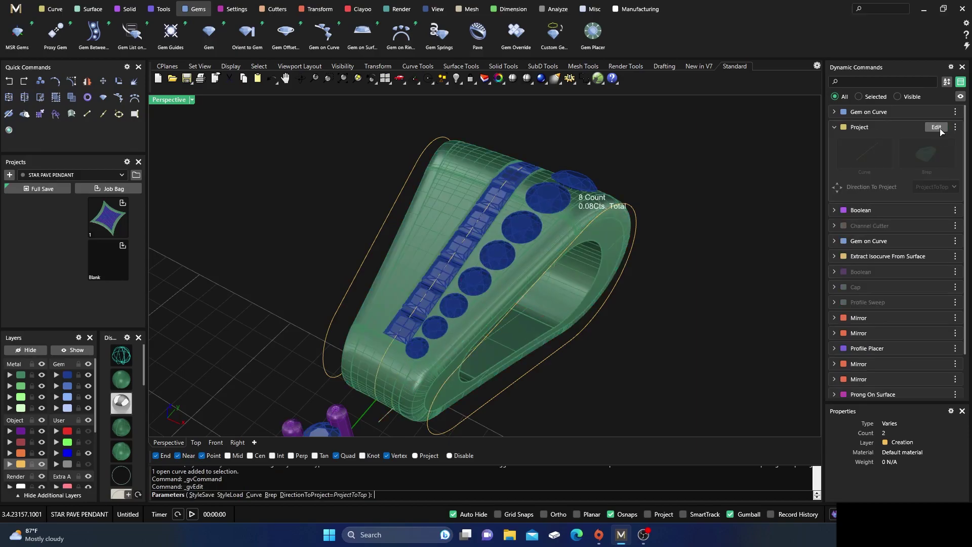
pyautogui.moveTo(637, 339)
pyautogui.mouseDown(button='right')
pyautogui.moveTo(632, 321)
pyautogui.moveTo(601, 306)
pyautogui.moveTo(594, 315)
pyautogui.moveTo(618, 336)
pyautogui.mouseUp(button='right')
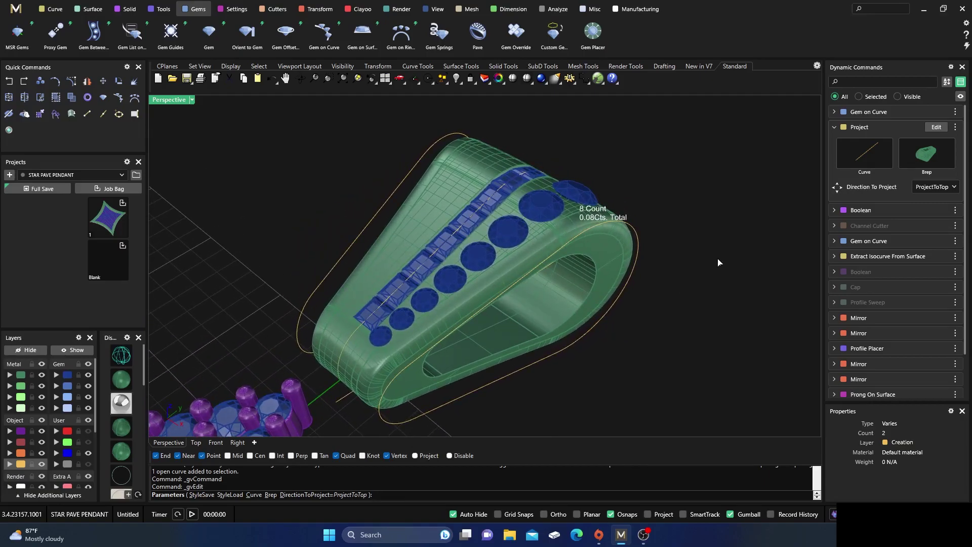
pyautogui.click(937, 128)
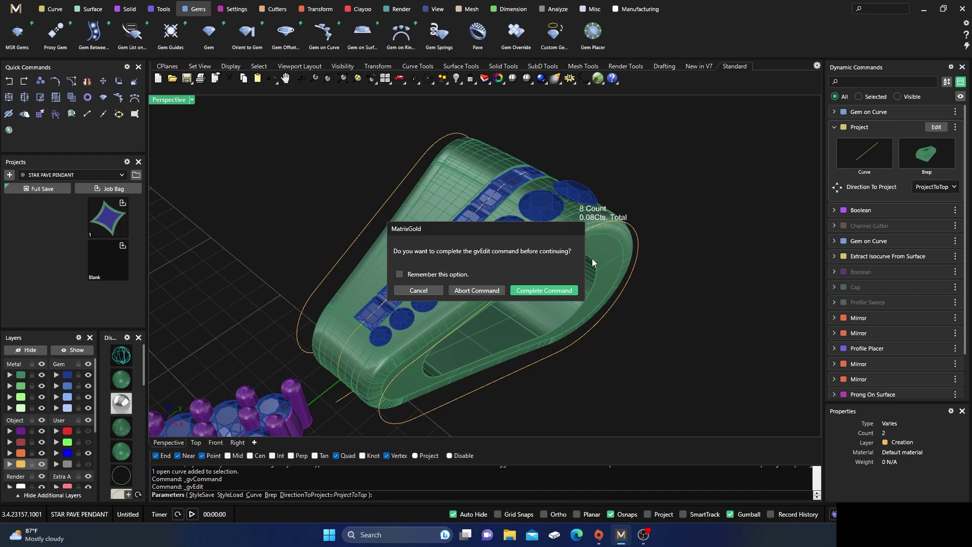
pyautogui.click(478, 290)
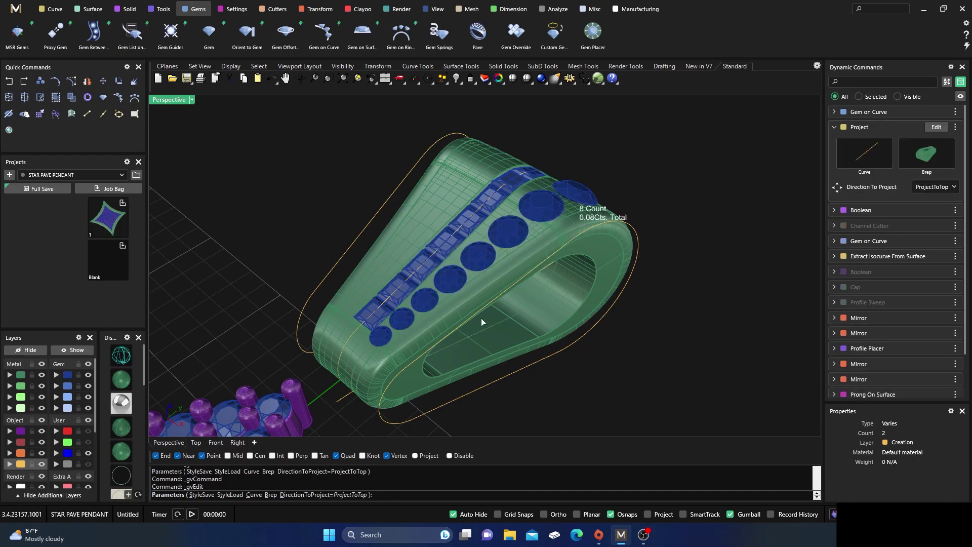
pyautogui.moveTo(490, 311); pyautogui.dragTo(495, 291, button='right')
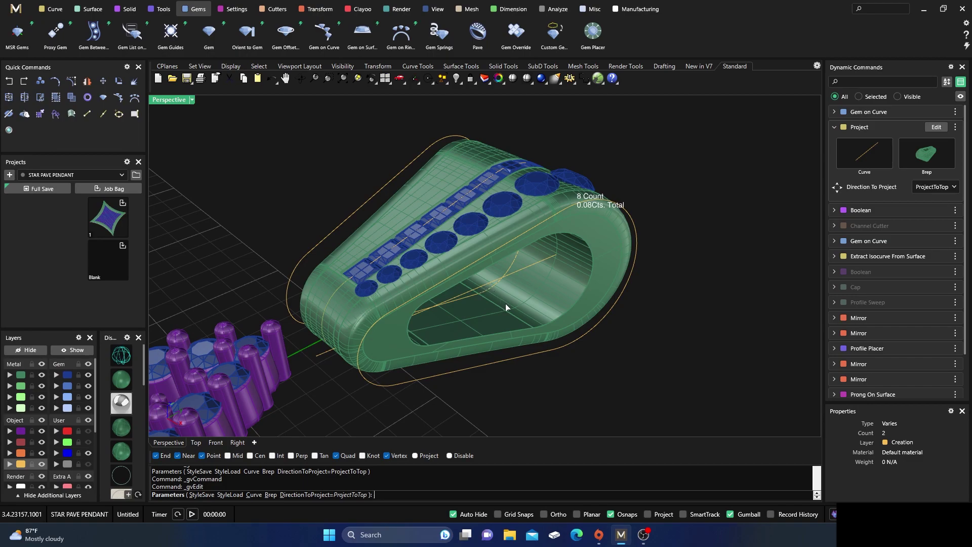
pyautogui.rightClick(508, 305)
# Shift the slanted source line slightly outward, away from the princess-cut row.
pyautogui.click(486, 282)
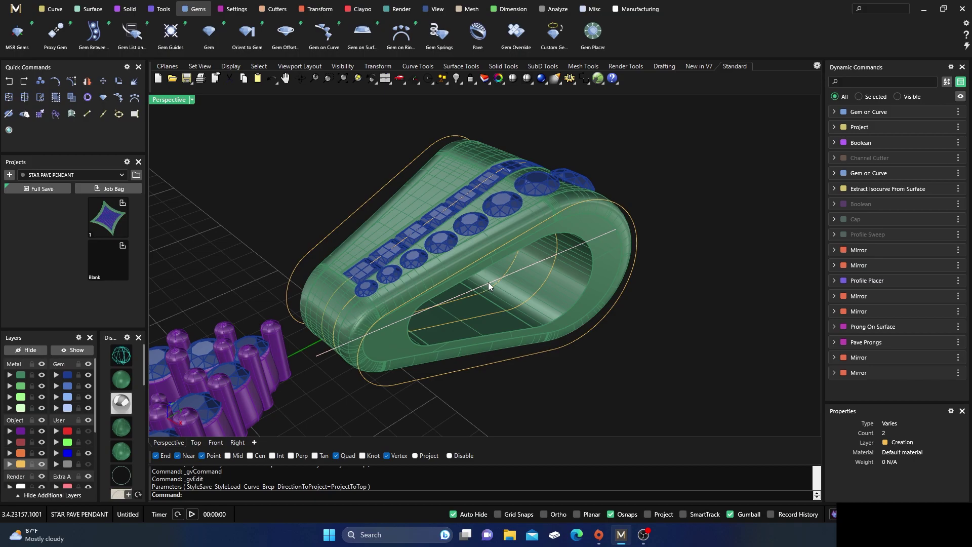
pyautogui.click(694, 186)
pyautogui.click(493, 284)
pyautogui.click(513, 309)
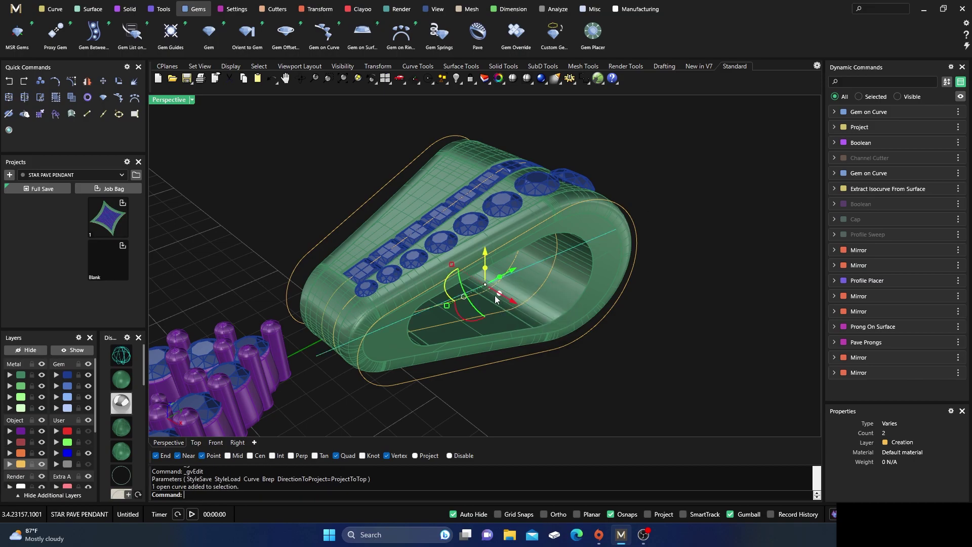
pyautogui.moveTo(513, 303); pyautogui.dragTo(516, 307)
pyautogui.moveTo(481, 324); pyautogui.dragTo(543, 369, button='right')
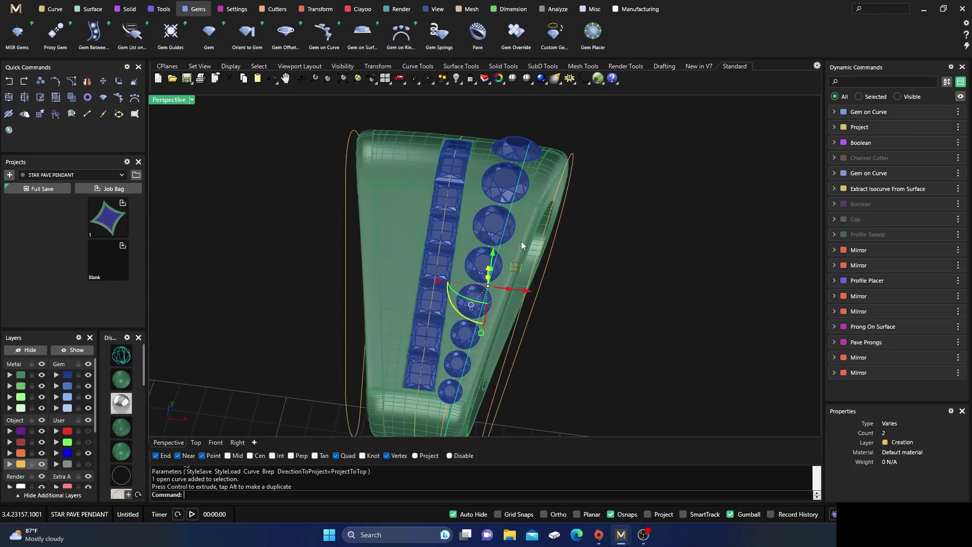
pyautogui.scroll(-3, 473, 332)
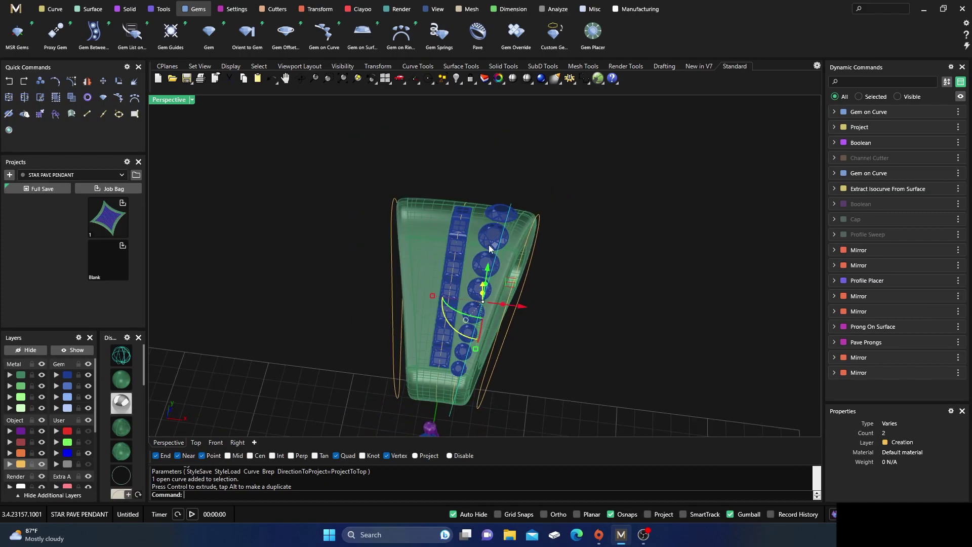
# Try to rotate the slanted line about its lower end in the Top view, using its upper end as reference.
pyautogui.doubleClick(173, 100)
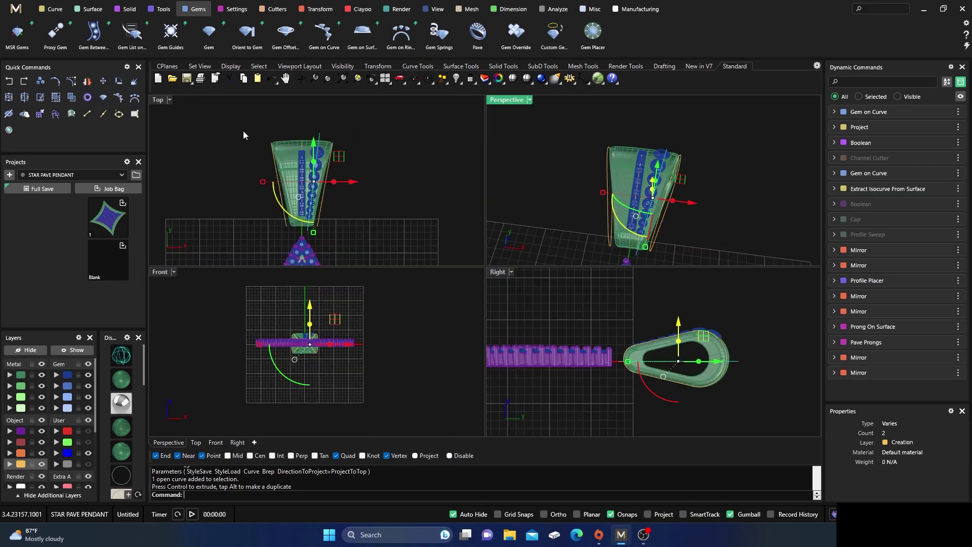
pyautogui.click(119, 83)
pyautogui.scroll(5, 313, 217)
pyautogui.scroll(-2, 348, 217)
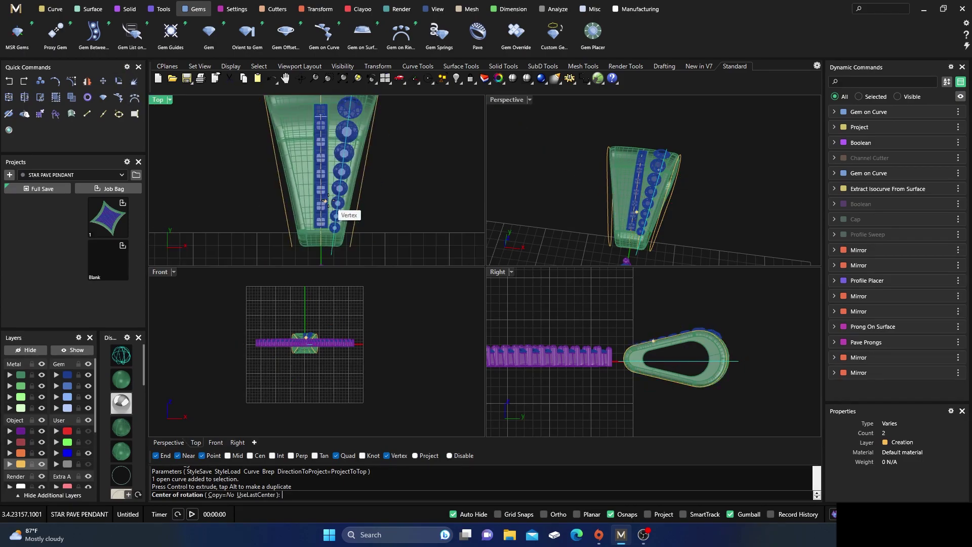
pyautogui.click(331, 254)
pyautogui.scroll(-2, 354, 167)
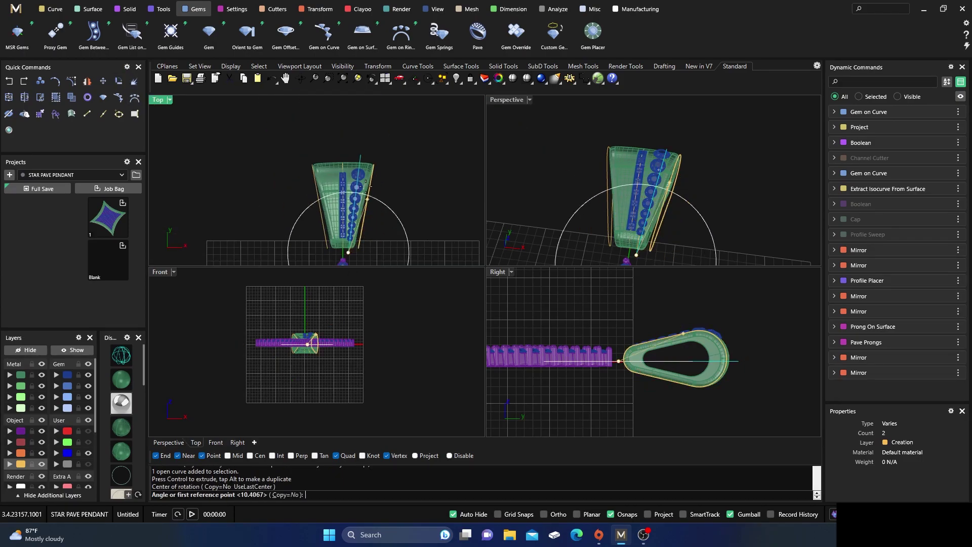
pyautogui.scroll(2, 363, 159)
pyautogui.click(363, 159)
pyautogui.scroll(-2, 365, 156)
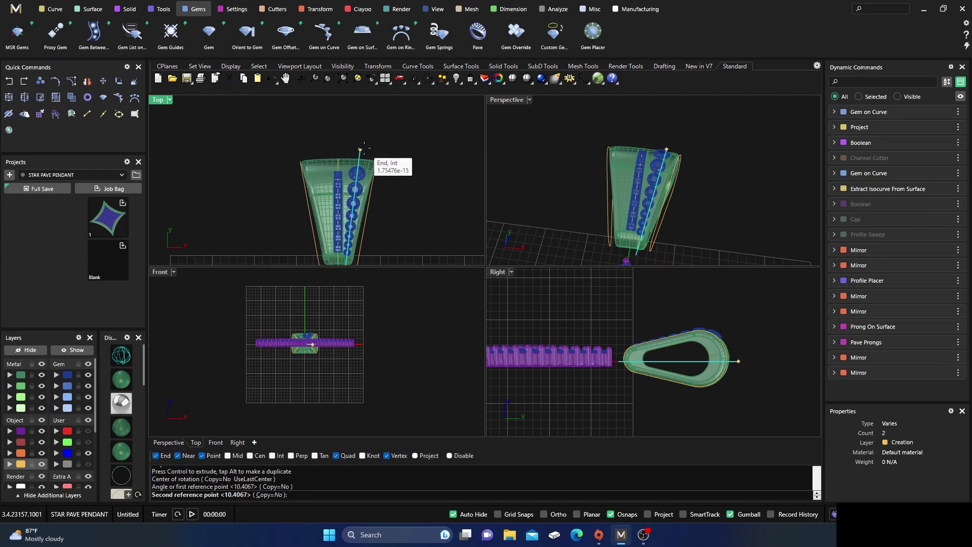
pyautogui.doubleClick(157, 100)
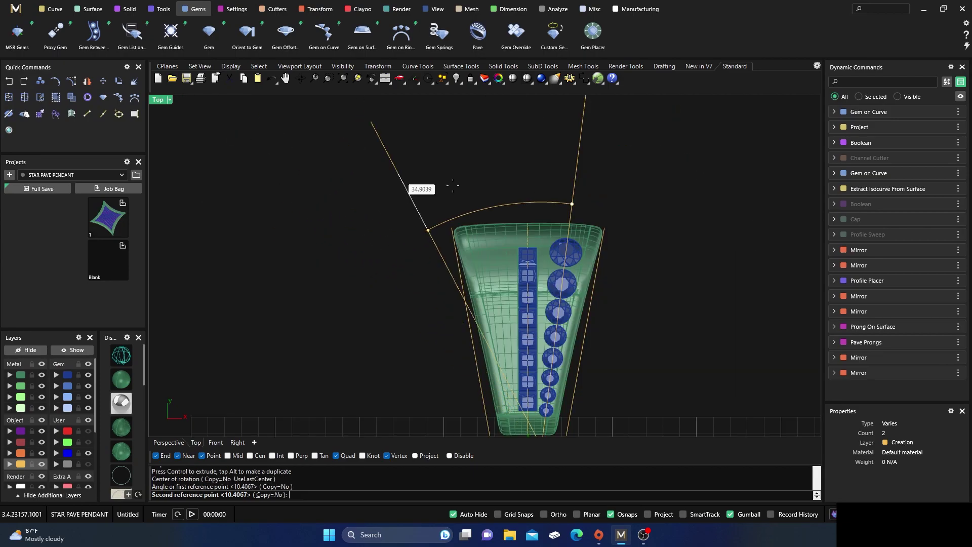
pyautogui.click(570, 205)
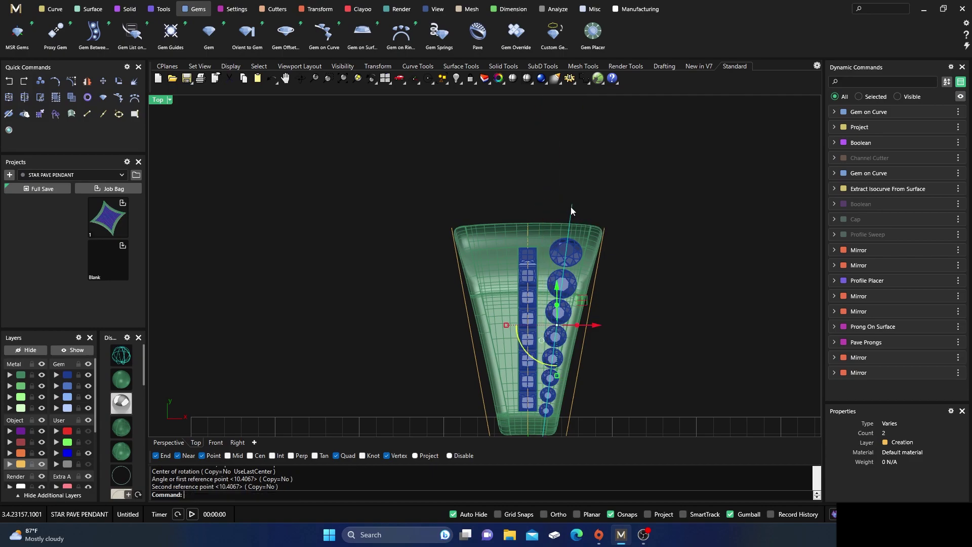
pyautogui.scroll(-3, 567, 200)
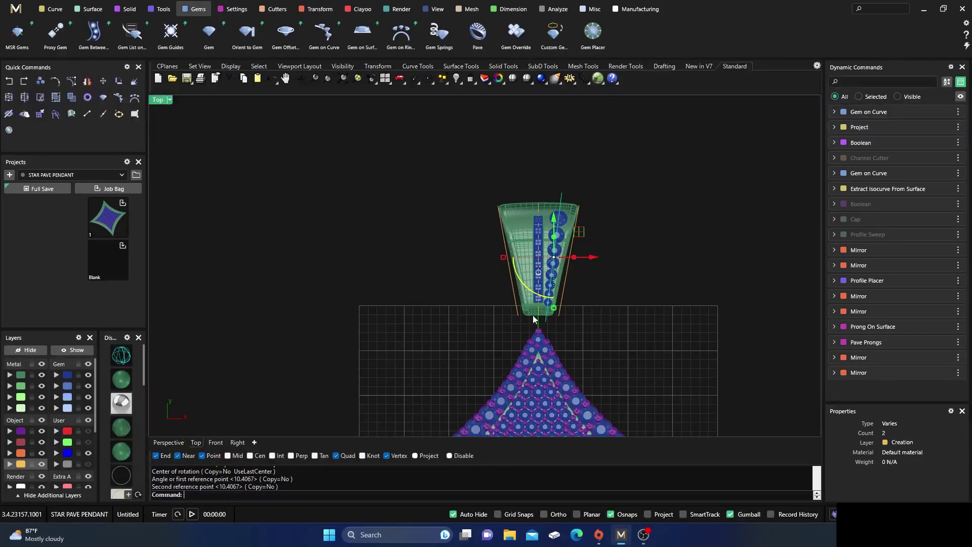
pyautogui.press('Escape')
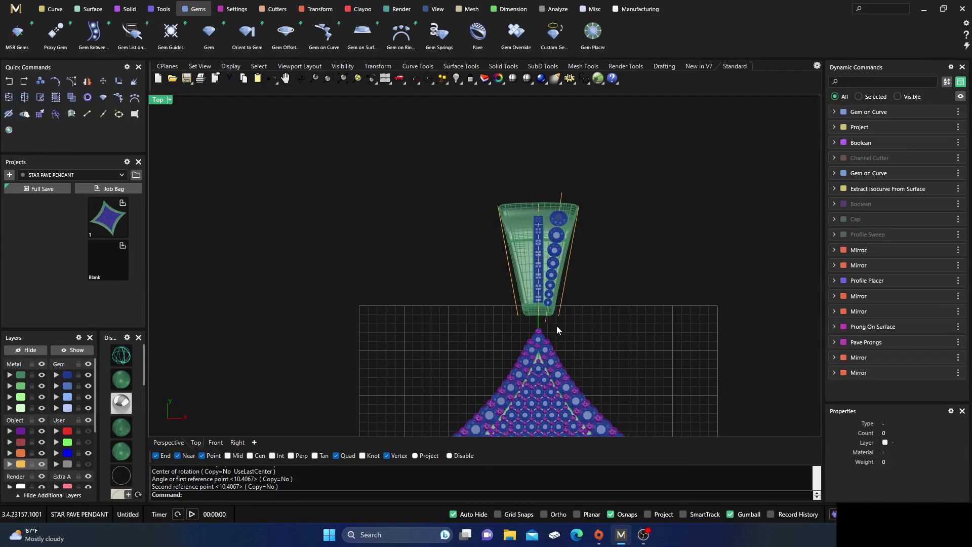
# With object snaps off, rotate the slanted line about its lower end by about 1.8 degrees toward the princess-cut row.
pyautogui.click(546, 318)
pyautogui.rightClick(558, 326)
pyautogui.click(545, 321)
pyautogui.click(562, 192)
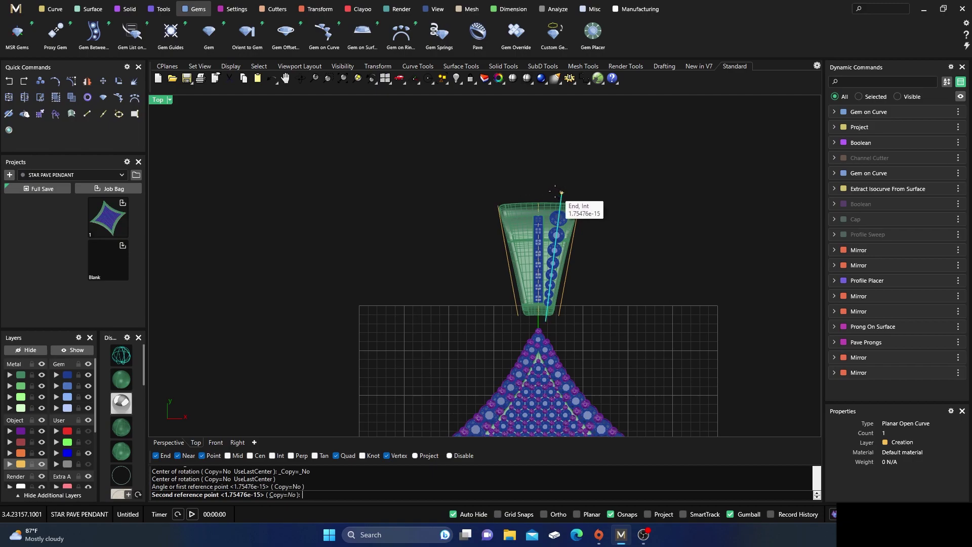
pyautogui.scroll(2, 549, 200)
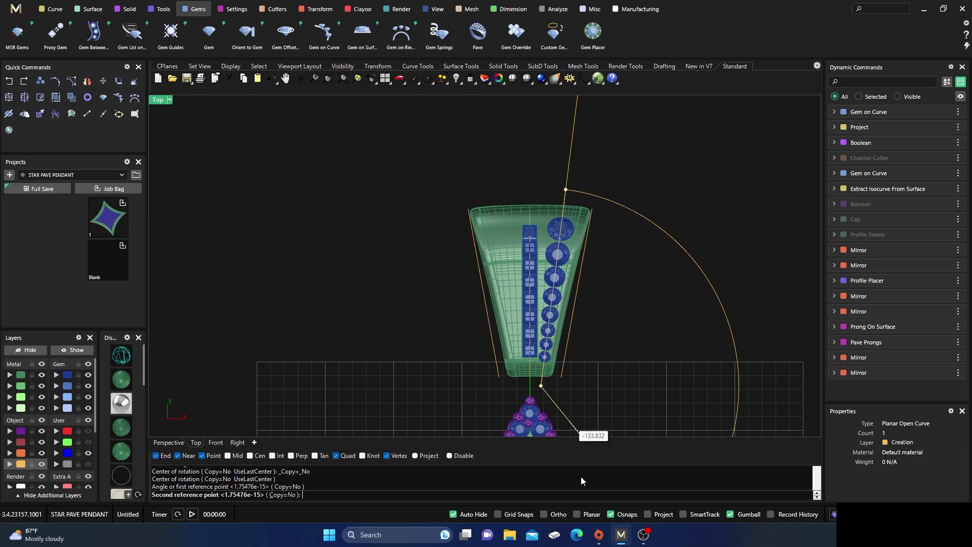
pyautogui.click(611, 514)
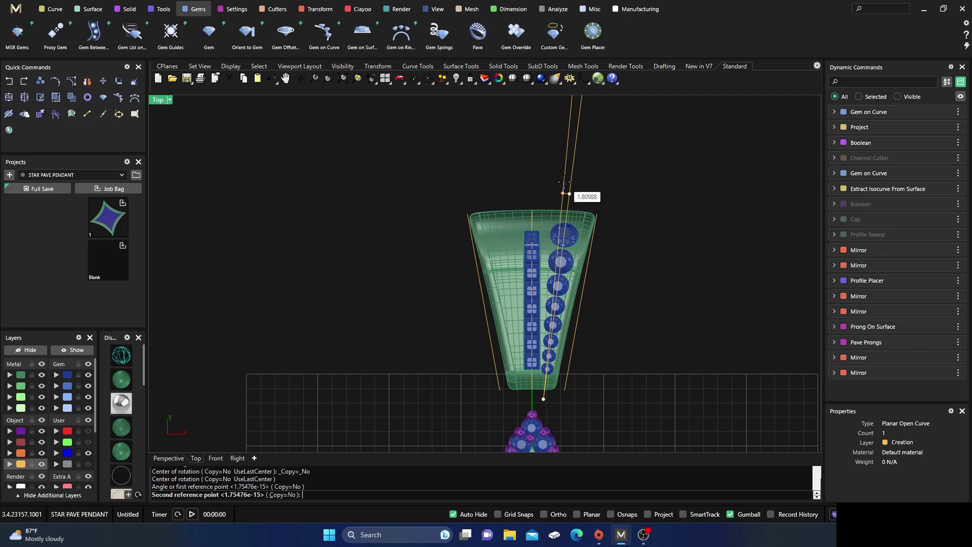
pyautogui.click(564, 181)
pyautogui.scroll(5, 563, 193)
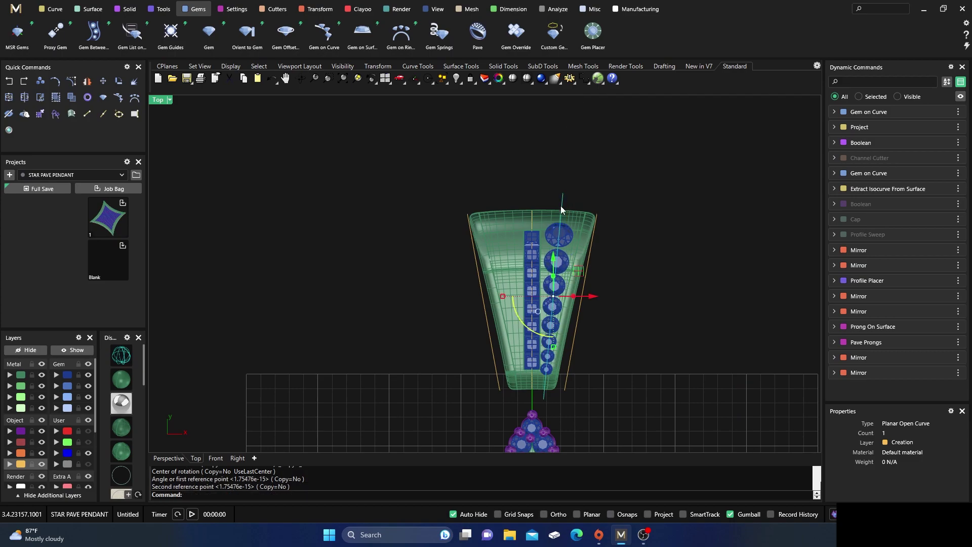
pyautogui.scroll(-4, 540, 335)
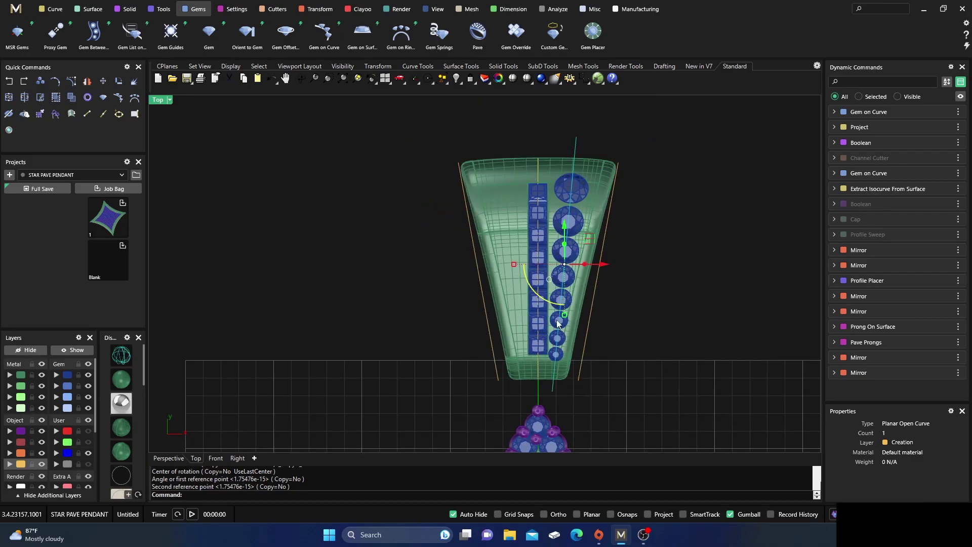
# Rotate the slanted line about its upper end by about 0.5 degrees, moving its lower end away from the princess-cut row.
pyautogui.scroll(2, 549, 356)
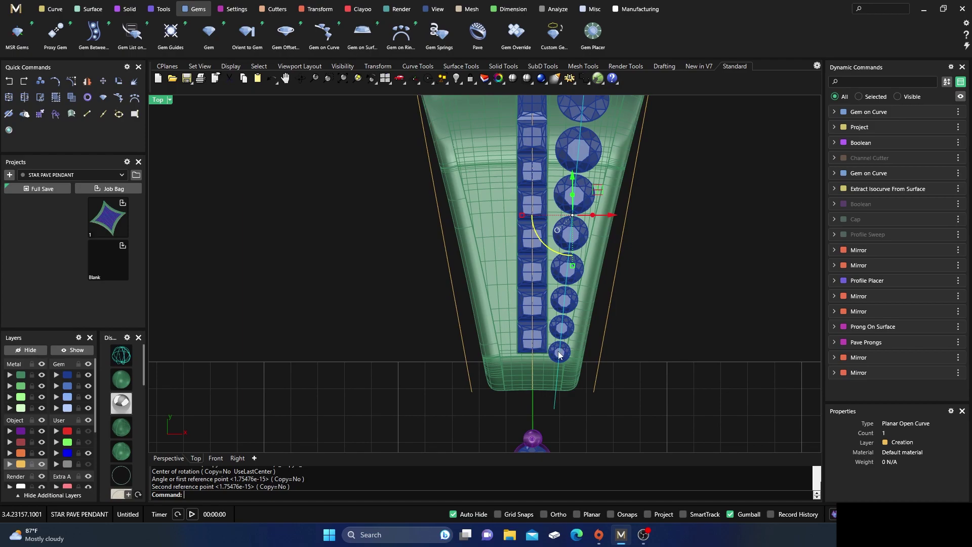
pyautogui.scroll(-2, 545, 303)
pyautogui.rightClick(609, 113)
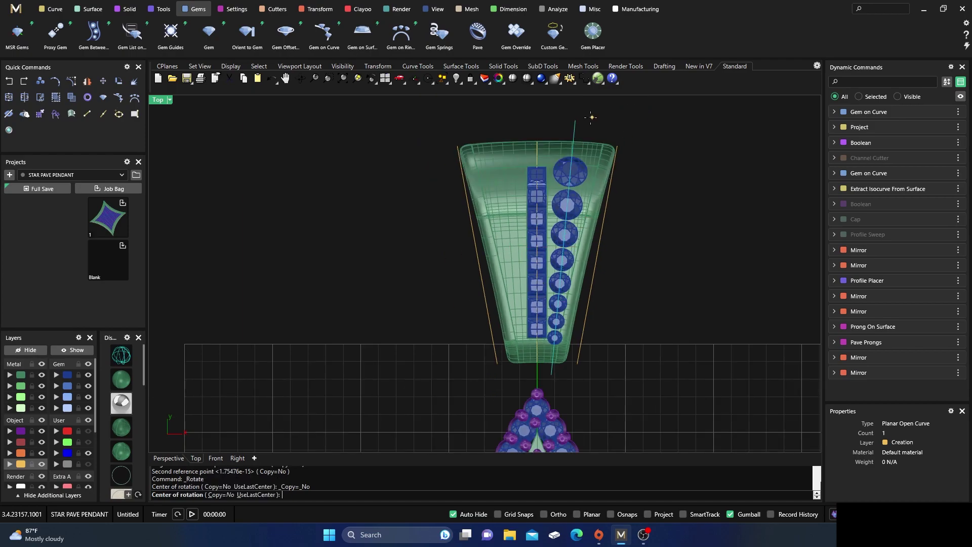
pyautogui.click(611, 514)
pyautogui.click(570, 118)
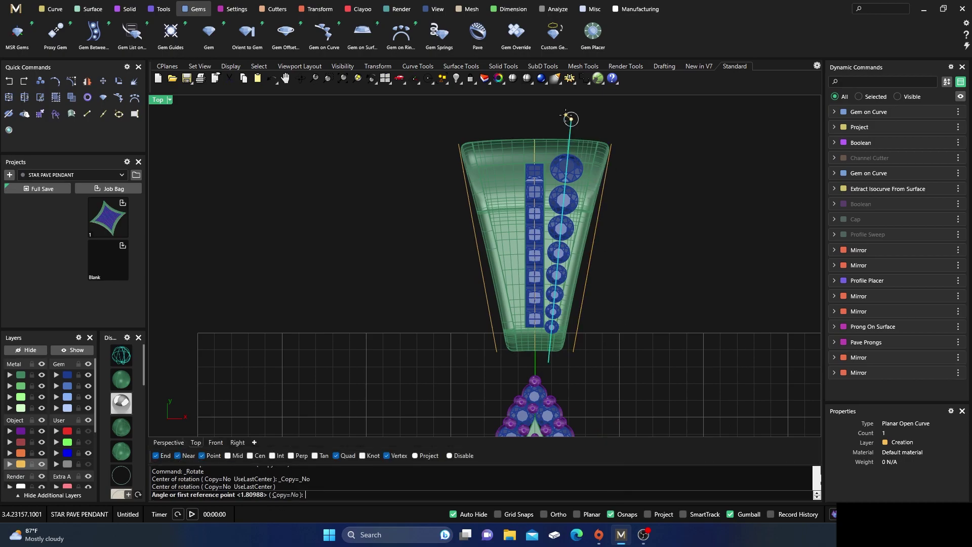
pyautogui.click(548, 361)
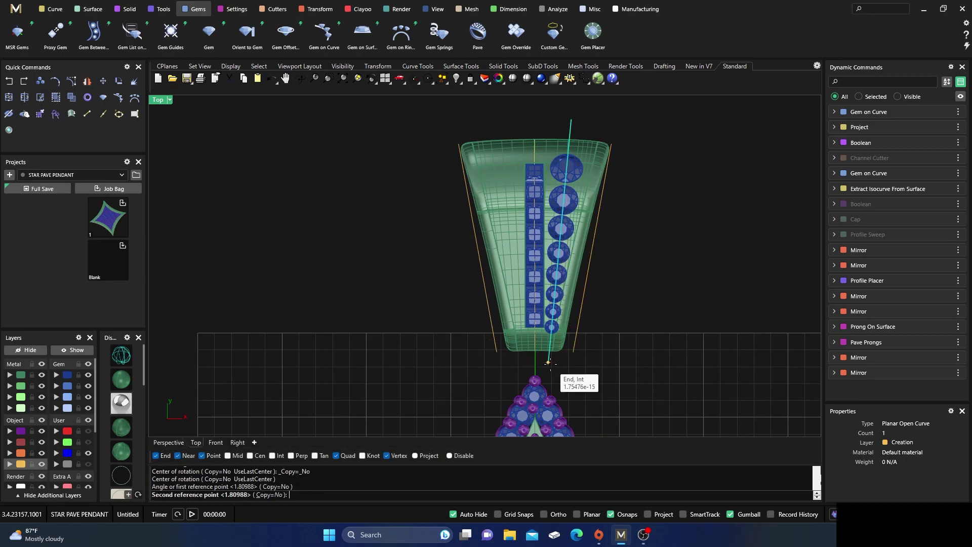
pyautogui.scroll(2, 548, 361)
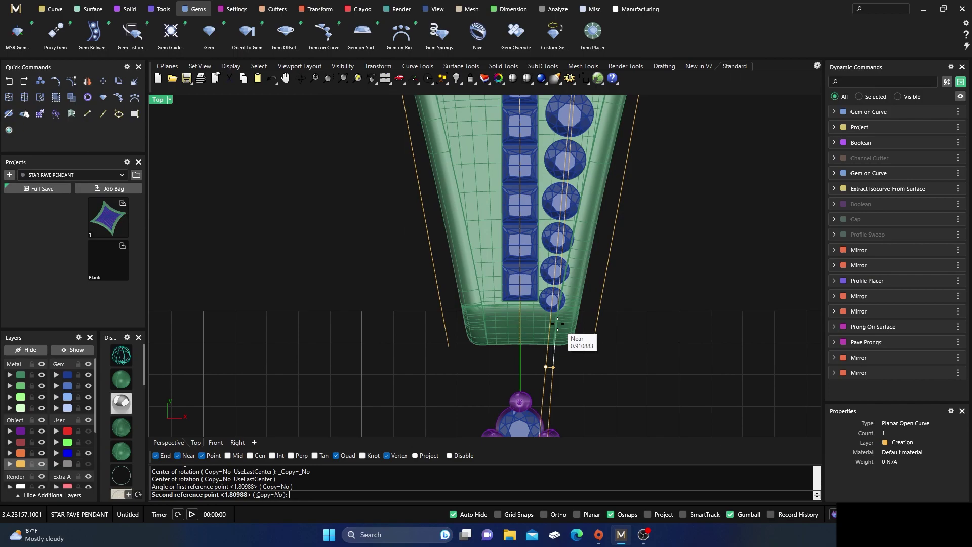
pyautogui.scroll(1, 561, 263)
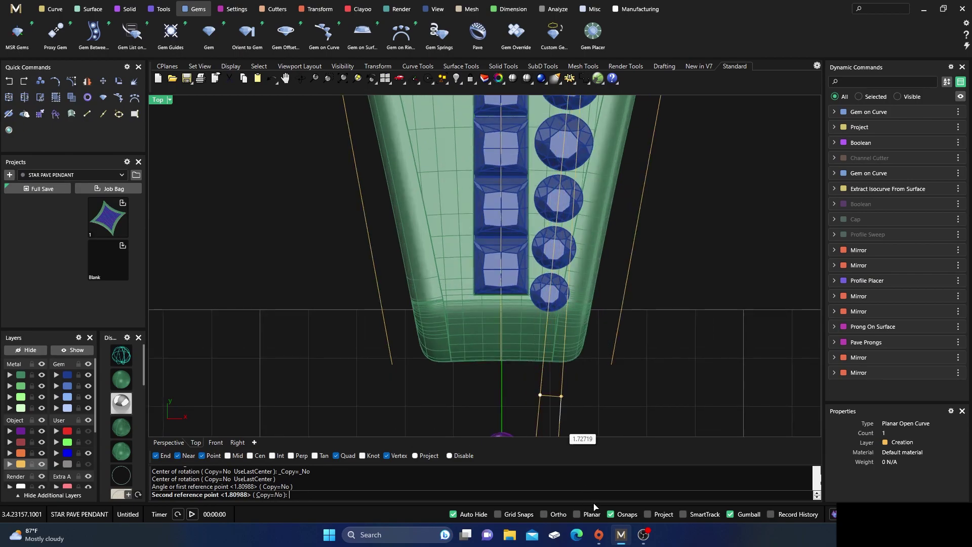
pyautogui.click(610, 514)
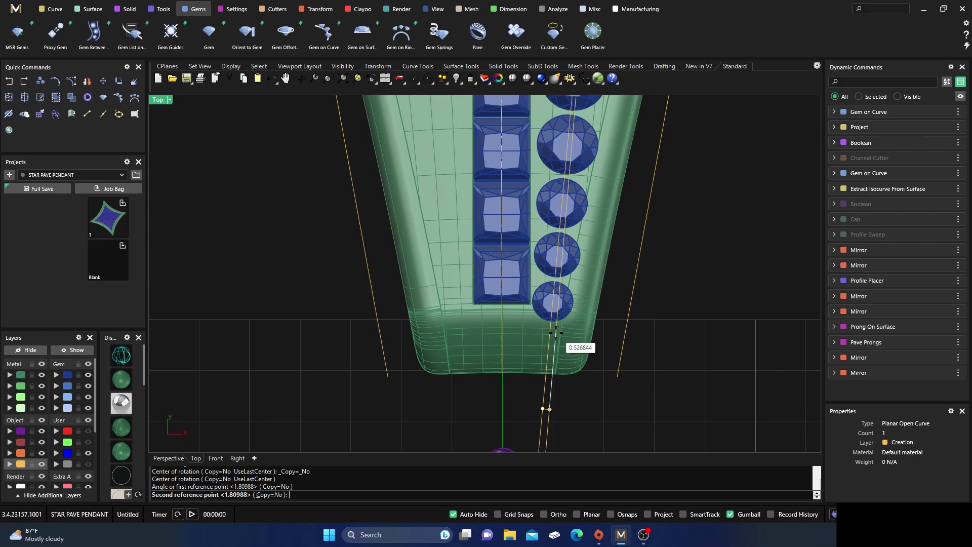
pyautogui.click(556, 333)
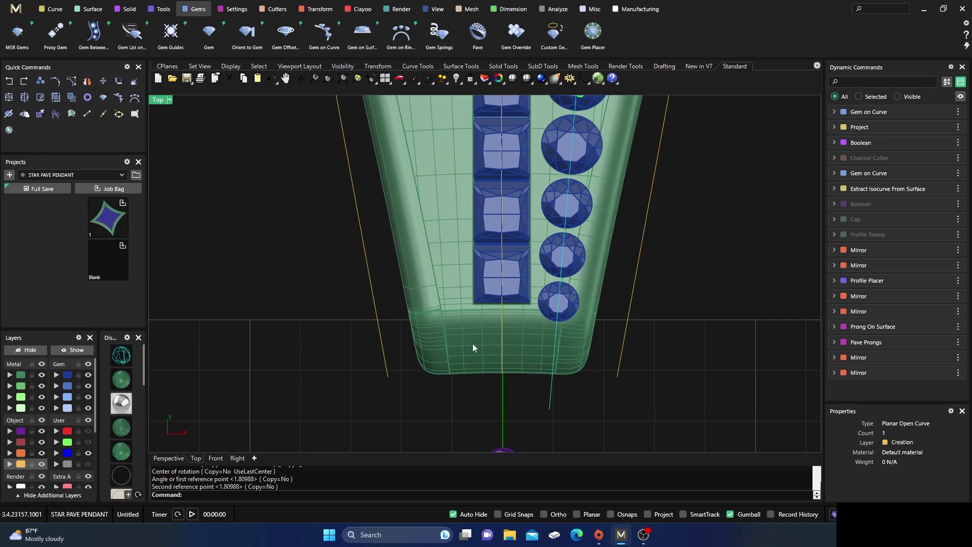
# Edit the round gem row on the slanted line and change its placement method to Table.
pyautogui.scroll(-4, 467, 347)
pyautogui.scroll(4, 505, 153)
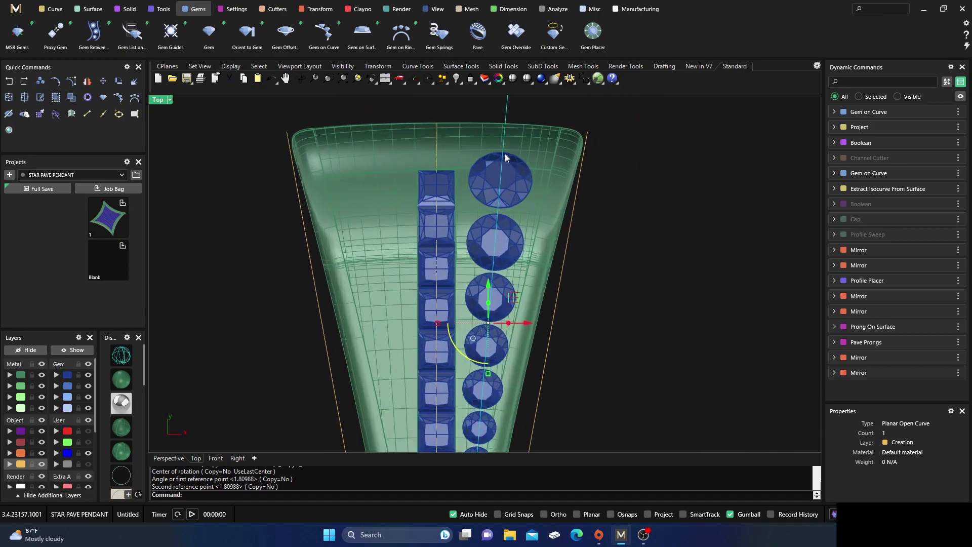
pyautogui.click(620, 215)
pyautogui.click(527, 181)
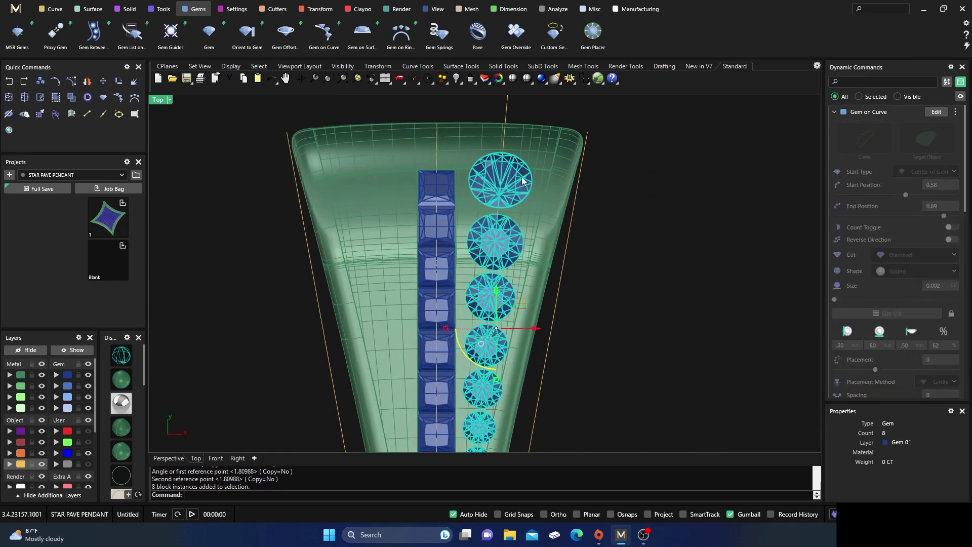
pyautogui.click(936, 111)
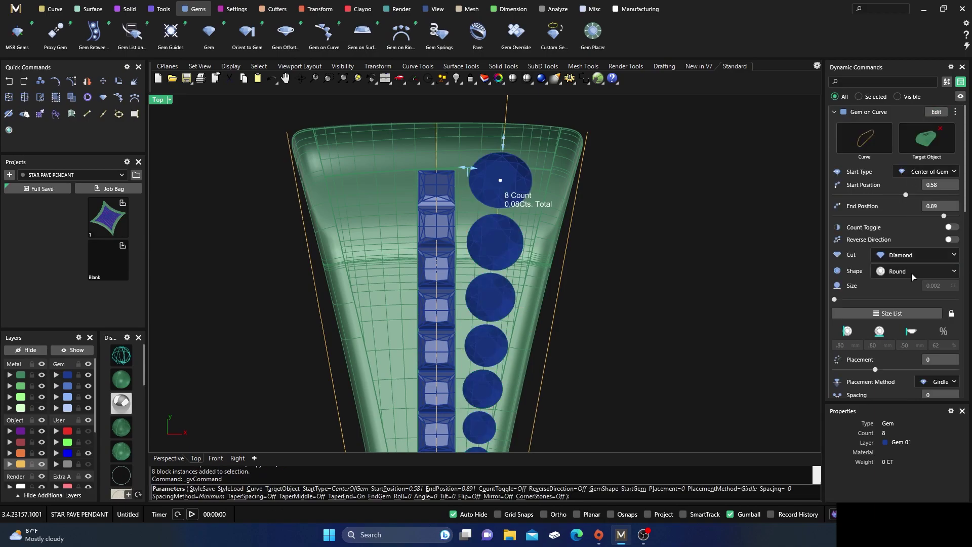
pyautogui.scroll(-2, 908, 286)
pyautogui.click(954, 289)
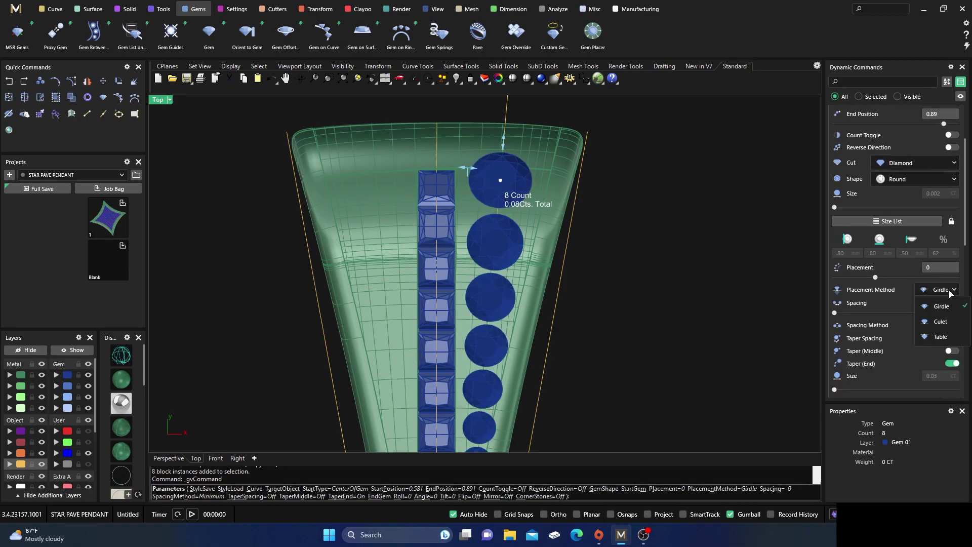
pyautogui.click(939, 317)
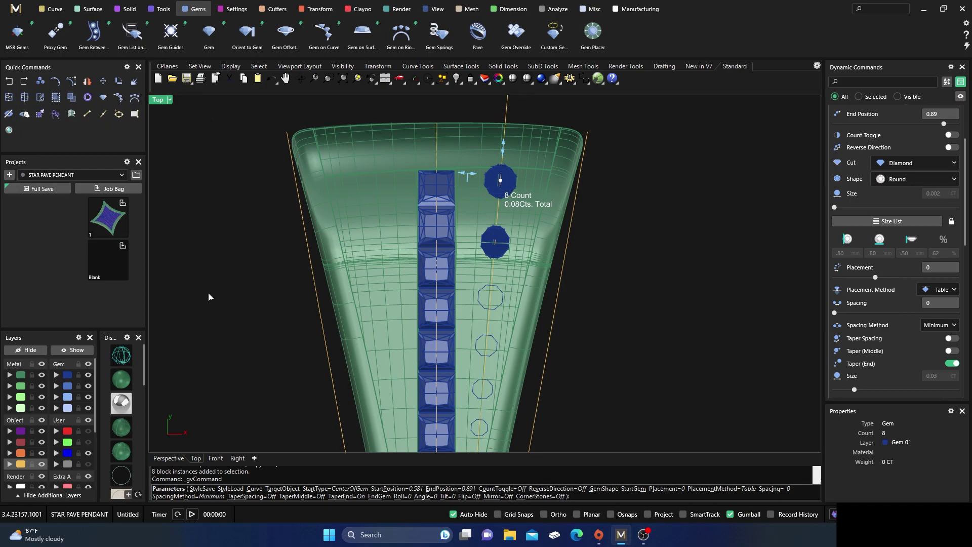
pyautogui.click(168, 457)
pyautogui.moveTo(415, 304); pyautogui.dragTo(494, 225, button='right')
pyautogui.scroll(3, 494, 228)
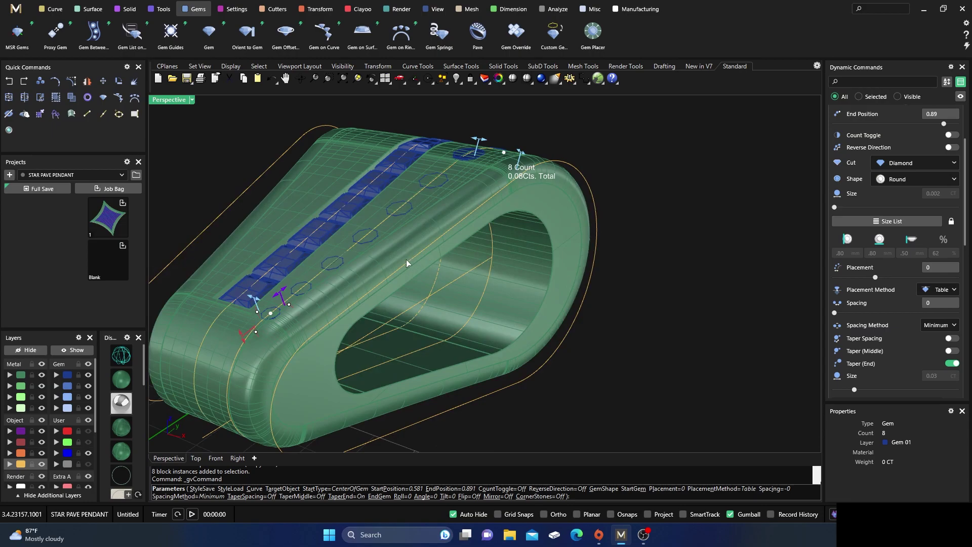
pyautogui.rightClick(748, 269)
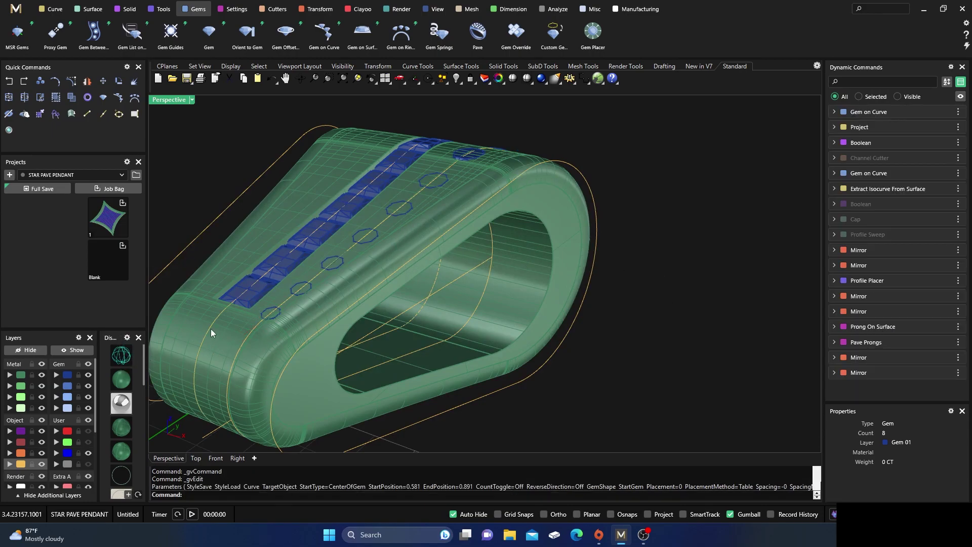
# Display the Perspective view in wireframe and start a Channel Cutter on the eight tapered round gems.
pyautogui.click(121, 356)
pyautogui.click(308, 302)
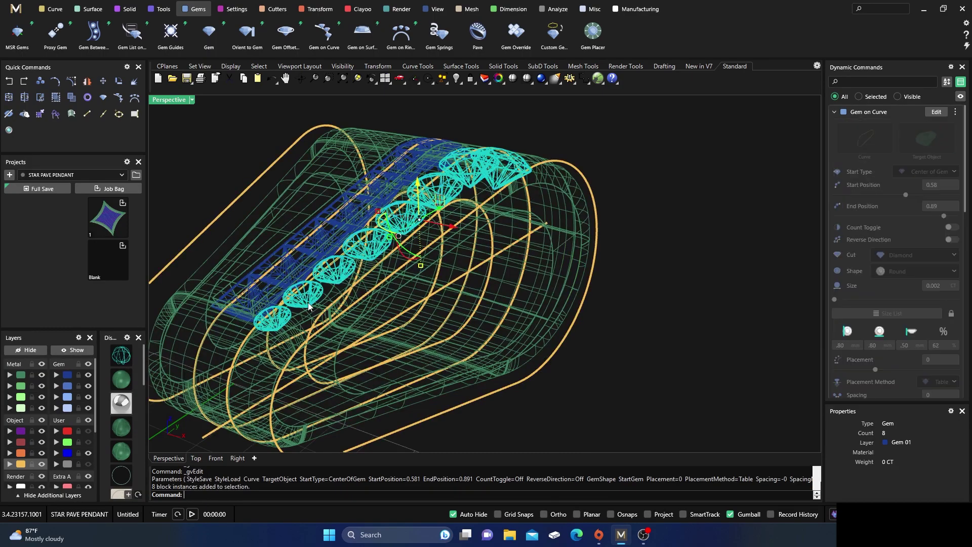
pyautogui.click(319, 10)
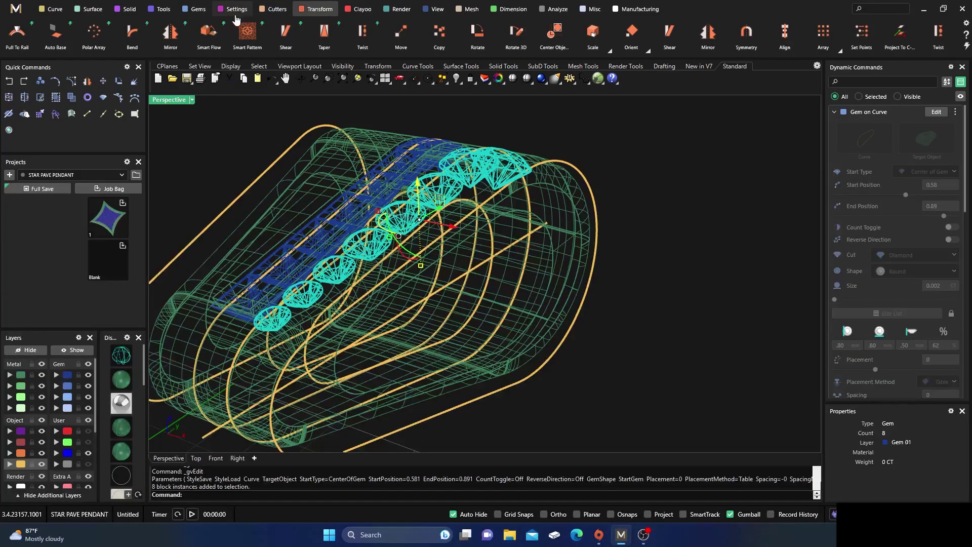
pyautogui.click(274, 9)
pyautogui.click(94, 33)
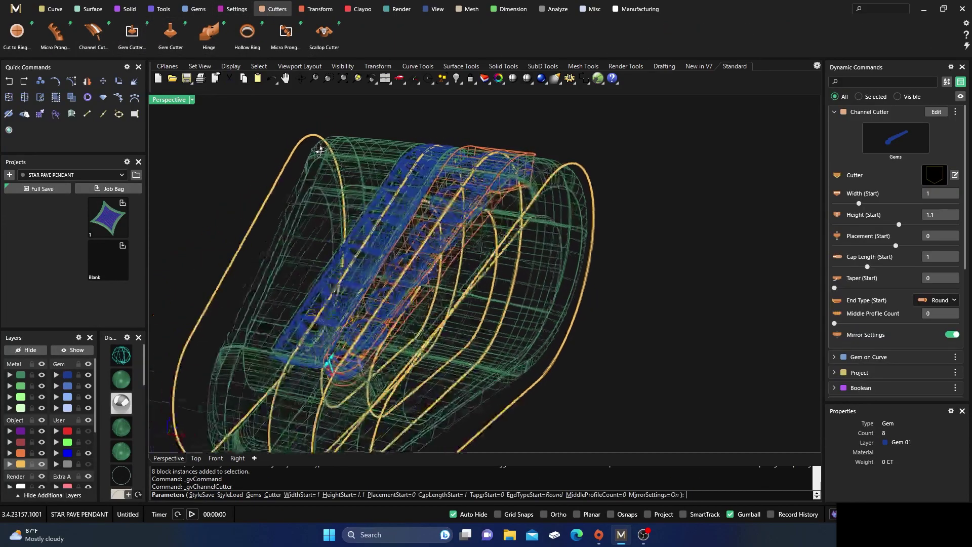
pyautogui.scroll(-4, 636, 292)
pyautogui.moveTo(636, 292); pyautogui.dragTo(587, 284, button='right')
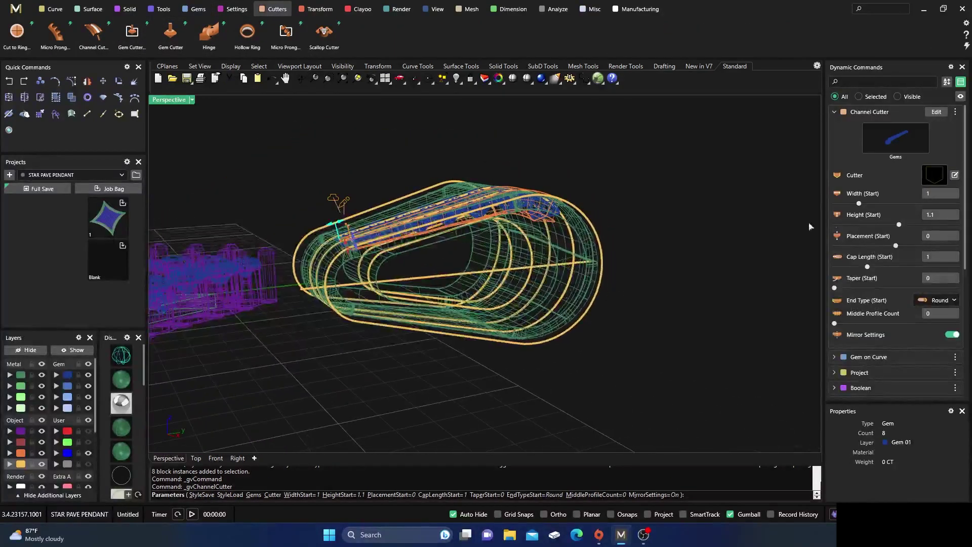
# Change the channel cutter's profile to the library shape Angle (1).
pyautogui.click(938, 180)
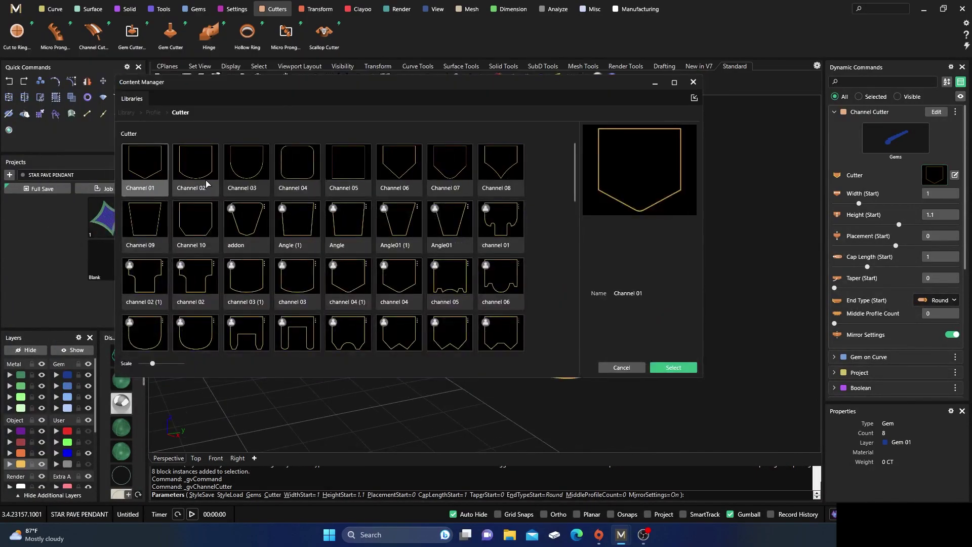
pyautogui.click(139, 222)
pyautogui.click(295, 227)
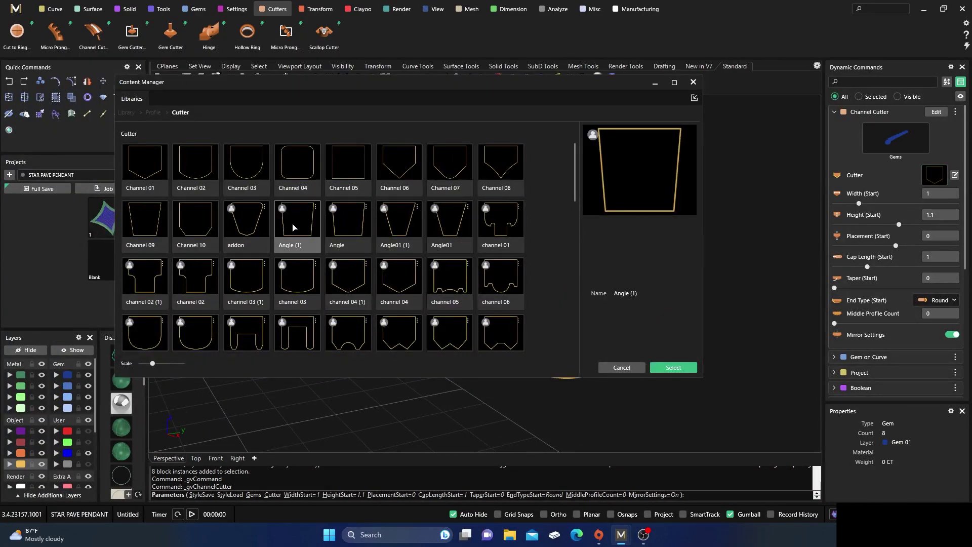
pyautogui.click(667, 368)
pyautogui.click(693, 97)
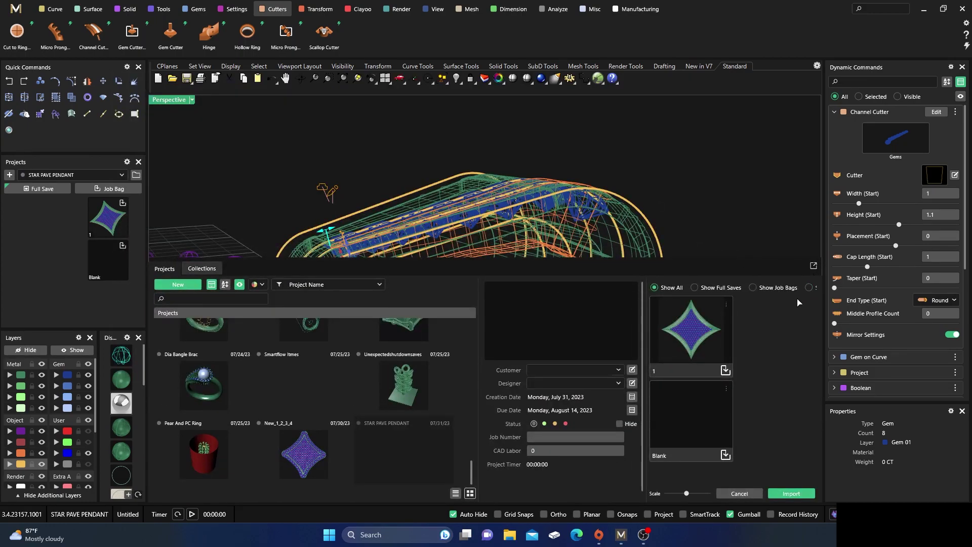
pyautogui.click(813, 266)
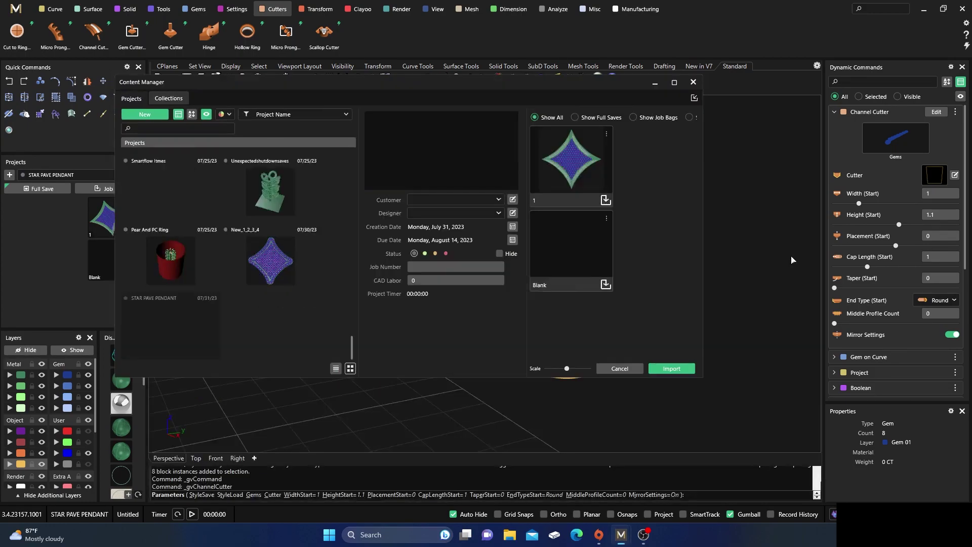
pyautogui.click(693, 82)
# Raise the channel cutter to a start placement of 1 and set its end type to Flat.
pyautogui.moveTo(395, 213); pyautogui.dragTo(338, 240, button='right')
pyautogui.scroll(5, 338, 241)
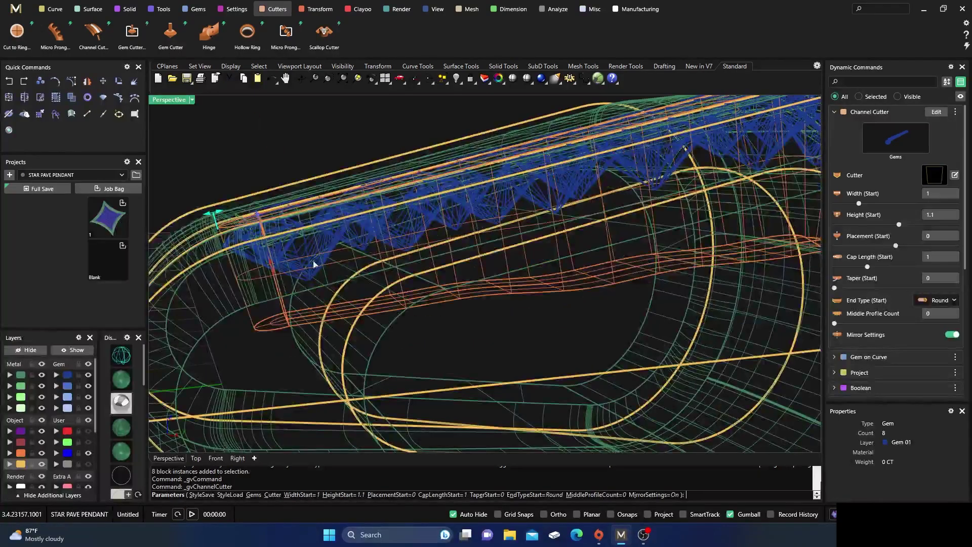
pyautogui.moveTo(276, 259); pyautogui.dragTo(282, 197)
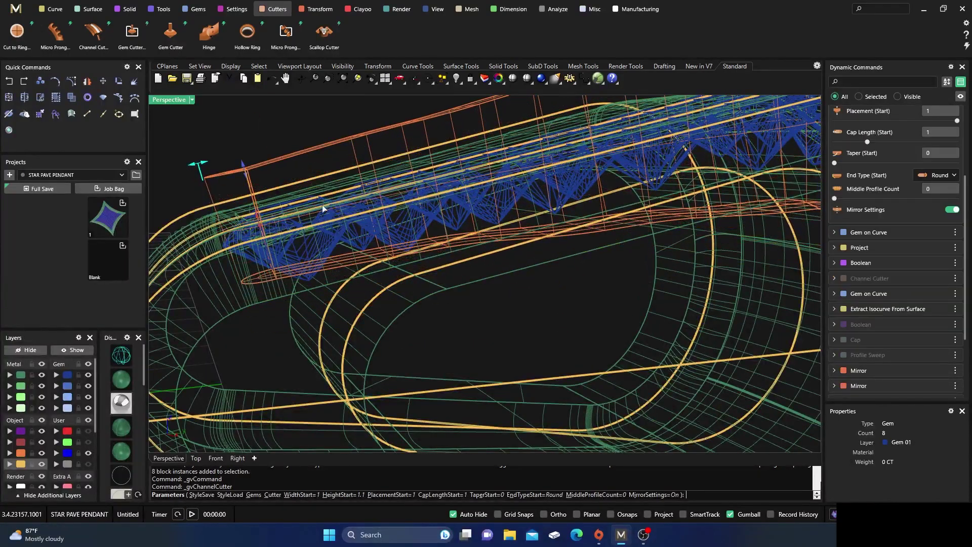
pyautogui.click(927, 175)
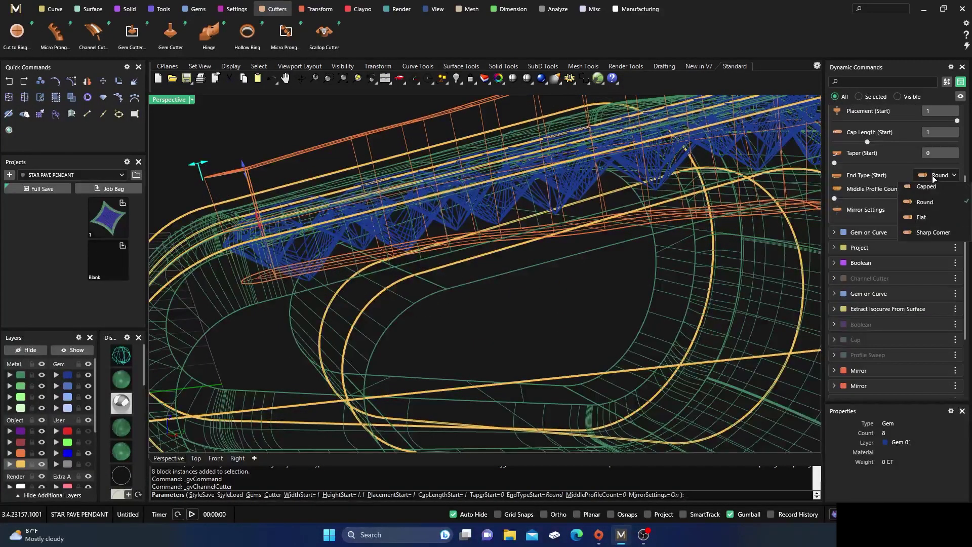
pyautogui.click(921, 223)
pyautogui.moveTo(542, 278); pyautogui.dragTo(578, 332, button='right')
pyautogui.scroll(5, 688, 363)
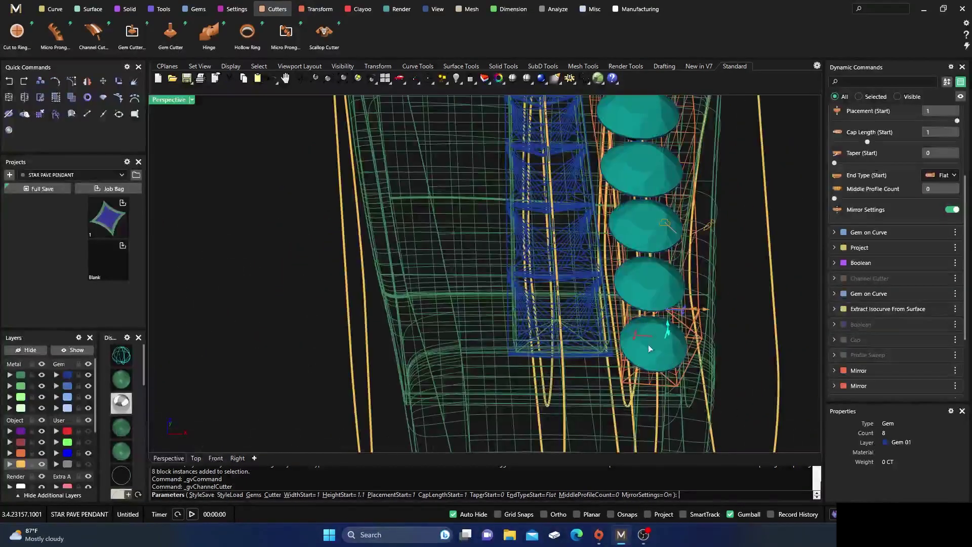
# Reduce the channel cutter's start height to 0.48, check its narrow end against the gems, and accept the cutter.
pyautogui.moveTo(639, 357); pyautogui.dragTo(443, 295, button='right')
pyautogui.scroll(-8, 601, 320)
pyautogui.scroll(5, 463, 268)
pyautogui.moveTo(439, 278)
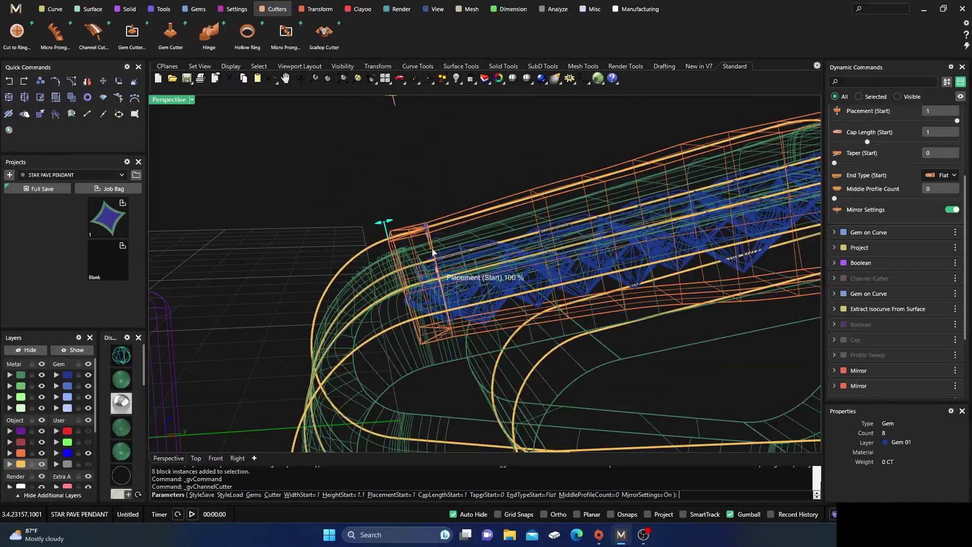
pyautogui.moveTo(430, 229)
pyautogui.moveTo(425, 229); pyautogui.dragTo(442, 260)
pyautogui.moveTo(449, 283); pyautogui.dragTo(455, 288, button='right')
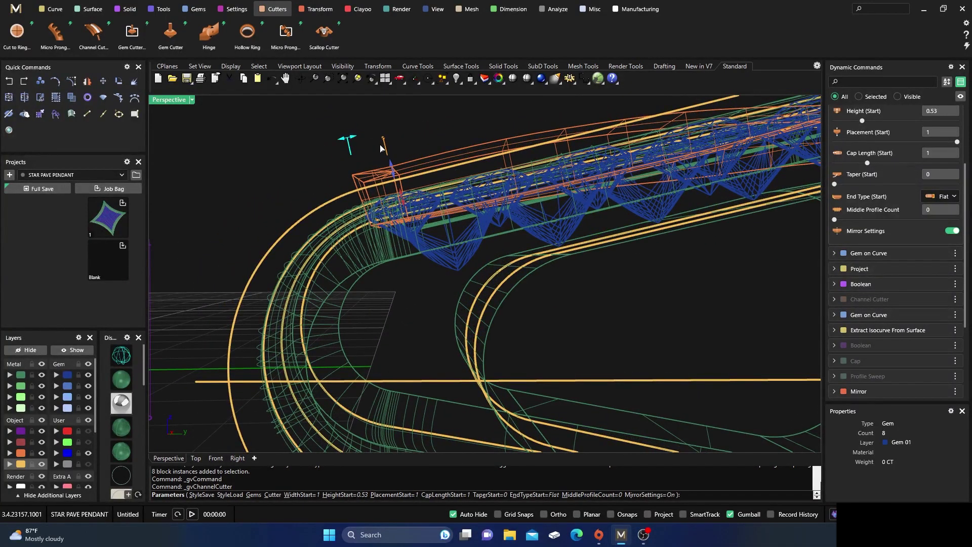
pyautogui.moveTo(393, 171); pyautogui.dragTo(394, 176)
pyautogui.moveTo(395, 176); pyautogui.dragTo(505, 349, button='right')
pyautogui.scroll(3, 608, 379)
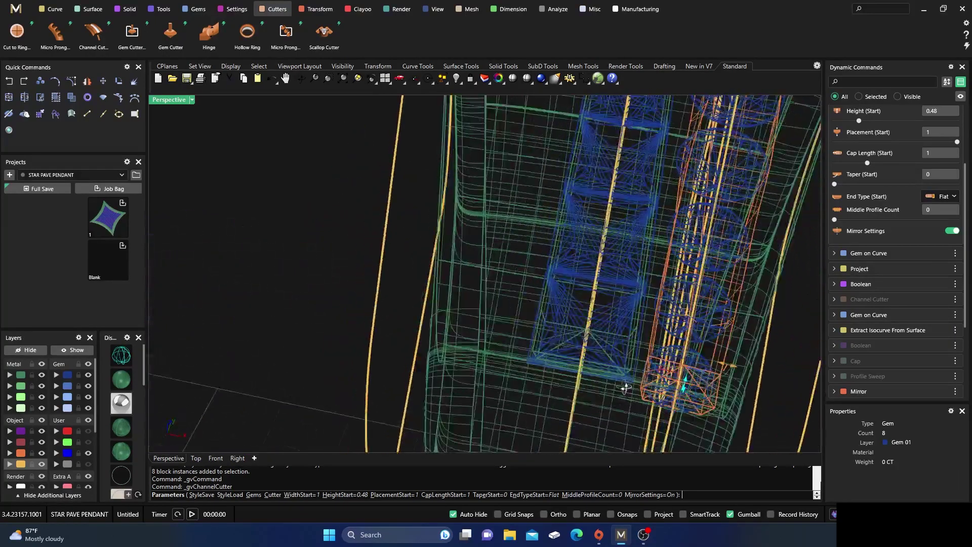
pyautogui.moveTo(807, 356); pyautogui.dragTo(729, 318)
pyautogui.scroll(-3, 742, 344)
pyautogui.scroll(3, 748, 333)
pyautogui.rightClick(723, 315)
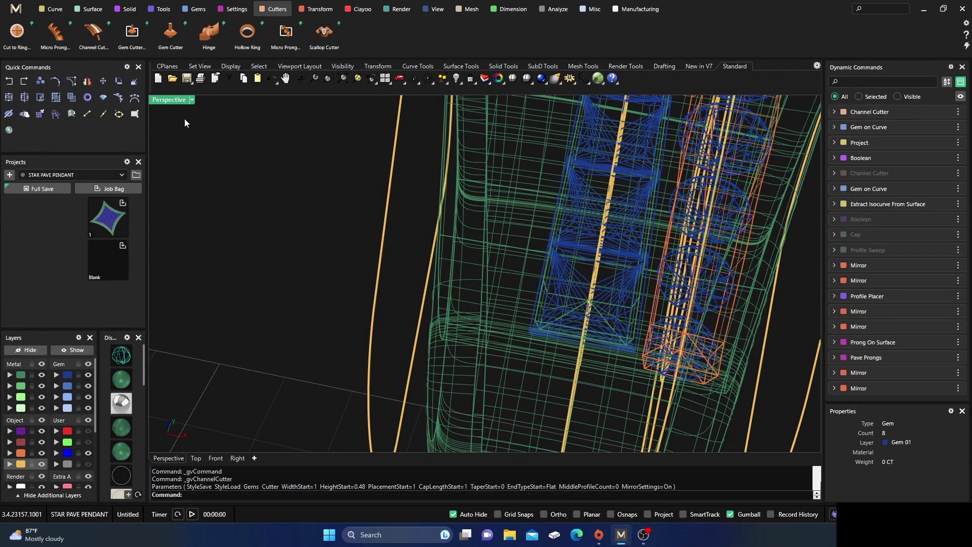
# Reopen the round gems' channel cutter for editing and widen its start to 1.23, using the wireframe Top view.
pyautogui.doubleClick(172, 99)
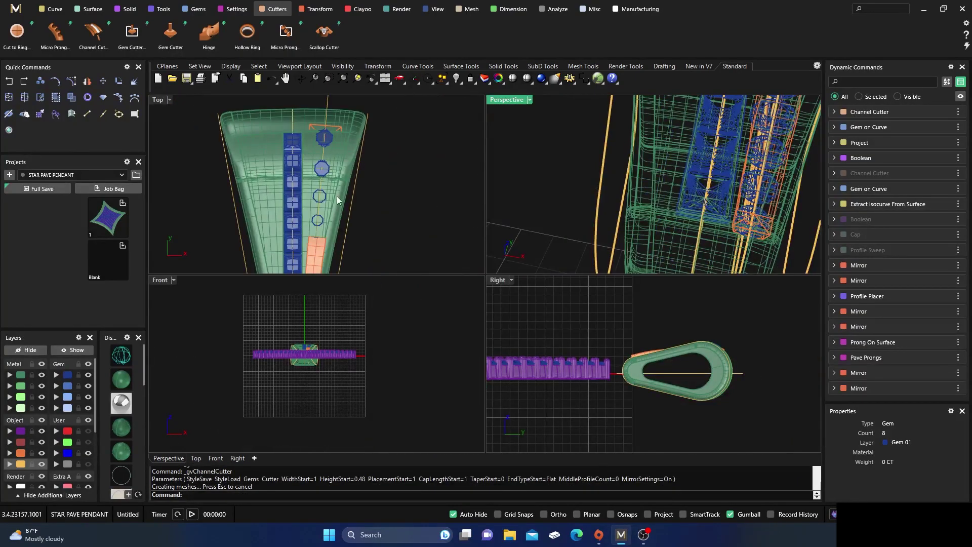
pyautogui.click(311, 256)
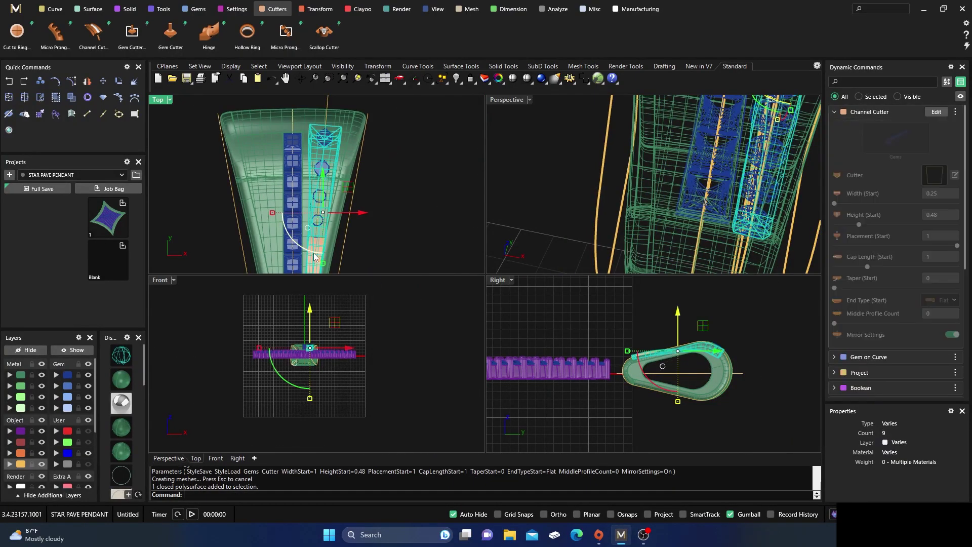
pyautogui.click(936, 111)
pyautogui.scroll(-3, 316, 241)
pyautogui.scroll(5, 317, 241)
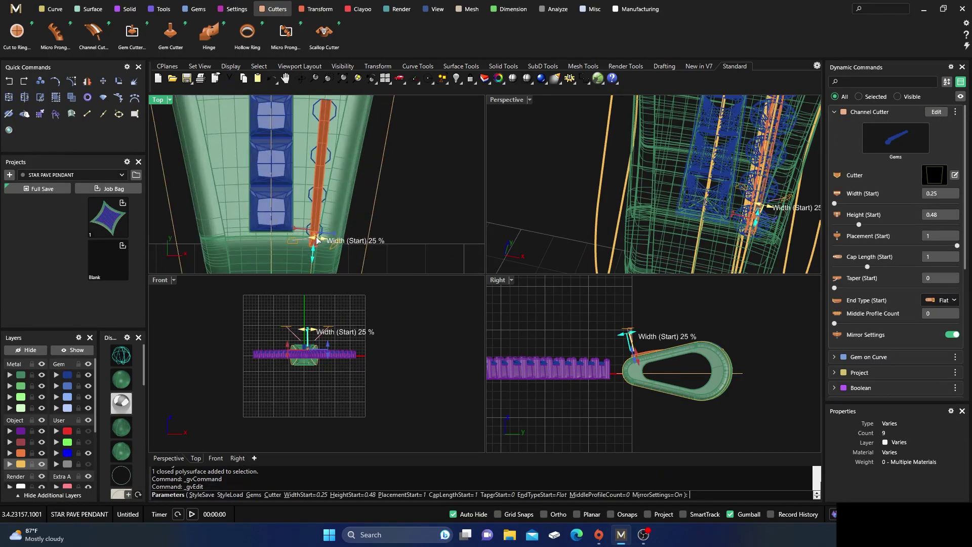
pyautogui.click(125, 357)
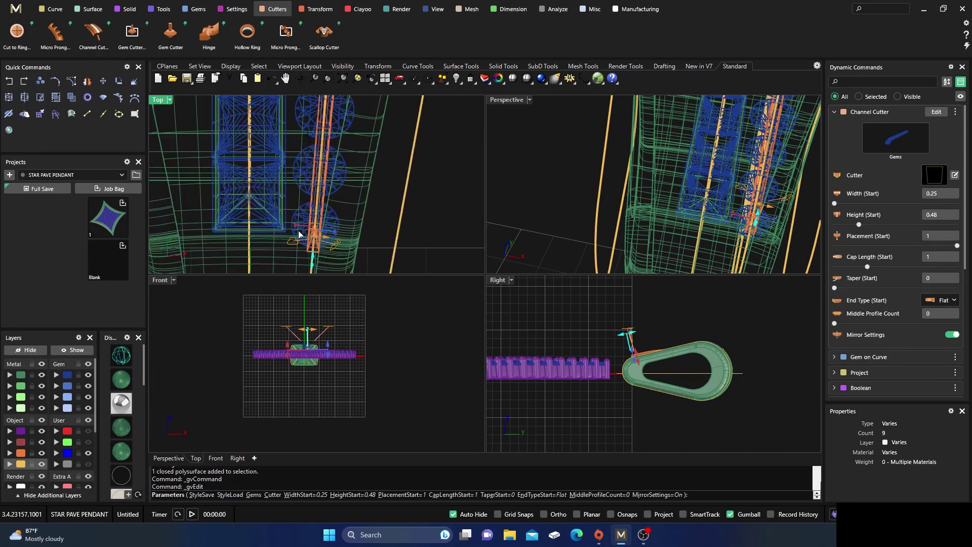
pyautogui.scroll(3, 298, 235)
pyautogui.moveTo(340, 243); pyautogui.dragTo(384, 246)
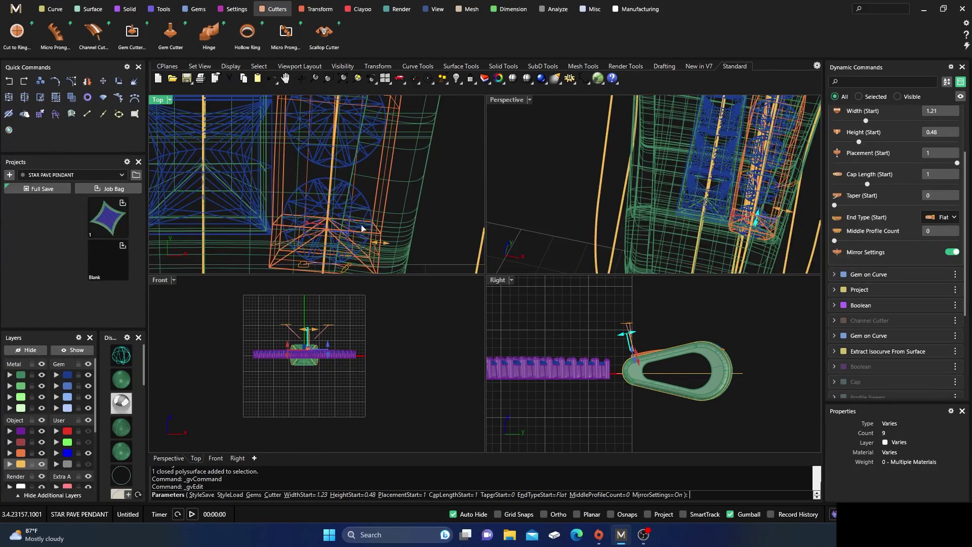
# Extend the channel cutter's start cap length to 1.84 so it reaches past the smallest gem.
pyautogui.scroll(-5, 362, 228)
pyautogui.scroll(5, 354, 260)
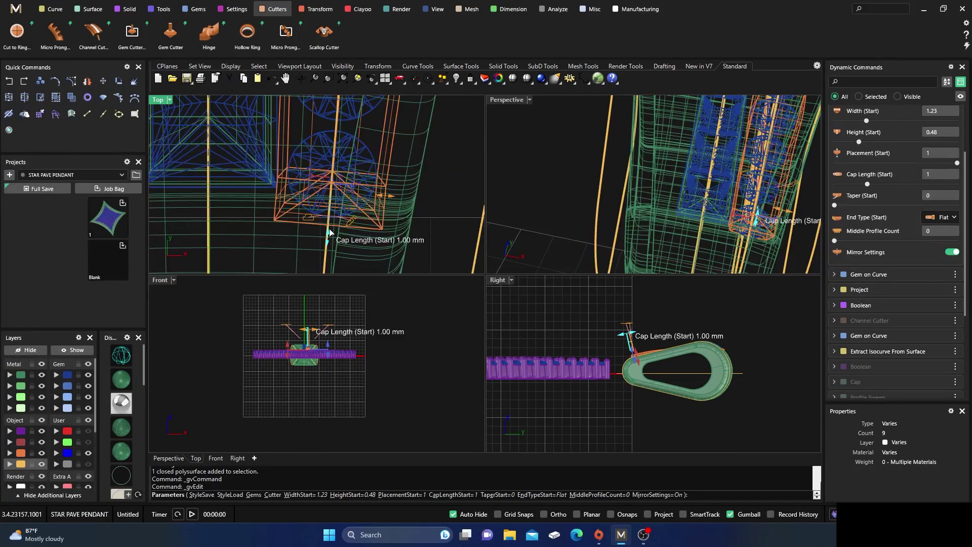
pyautogui.moveTo(329, 240); pyautogui.dragTo(330, 263)
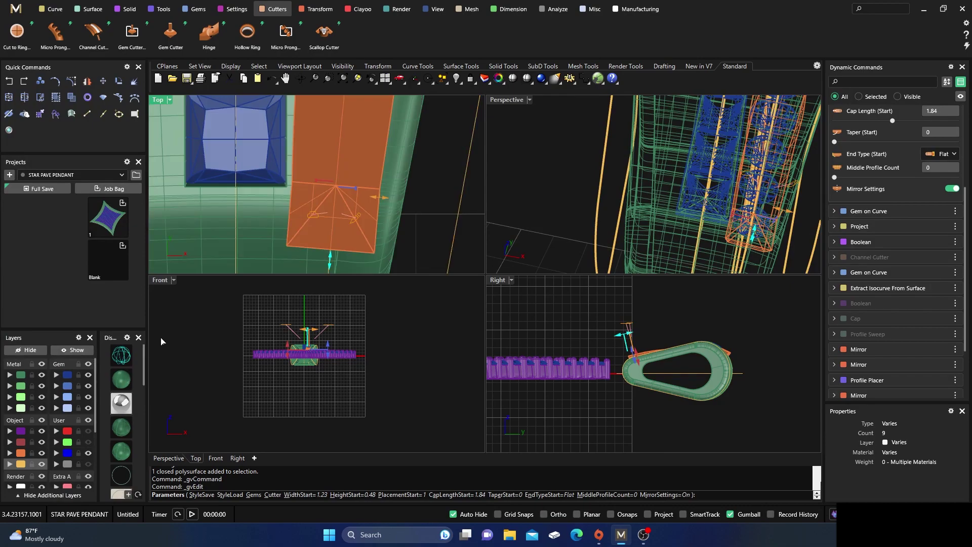
pyautogui.doubleClick(504, 101)
pyautogui.moveTo(465, 299); pyautogui.dragTo(442, 267, button='right')
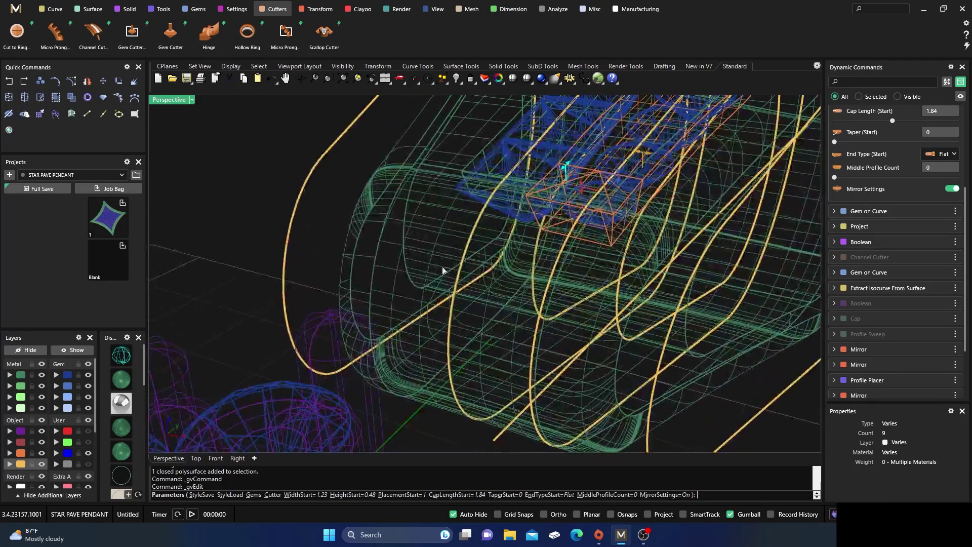
# Show the Perspective view shaded and raise the channel cutter's middle profile count to 8.
pyautogui.click(122, 380)
pyautogui.scroll(-6, 324, 271)
pyautogui.moveTo(333, 269)
pyautogui.mouseDown(button='right')
pyautogui.moveTo(358, 314)
pyautogui.moveTo(312, 296)
pyautogui.moveTo(395, 246)
pyautogui.mouseUp(button='right')
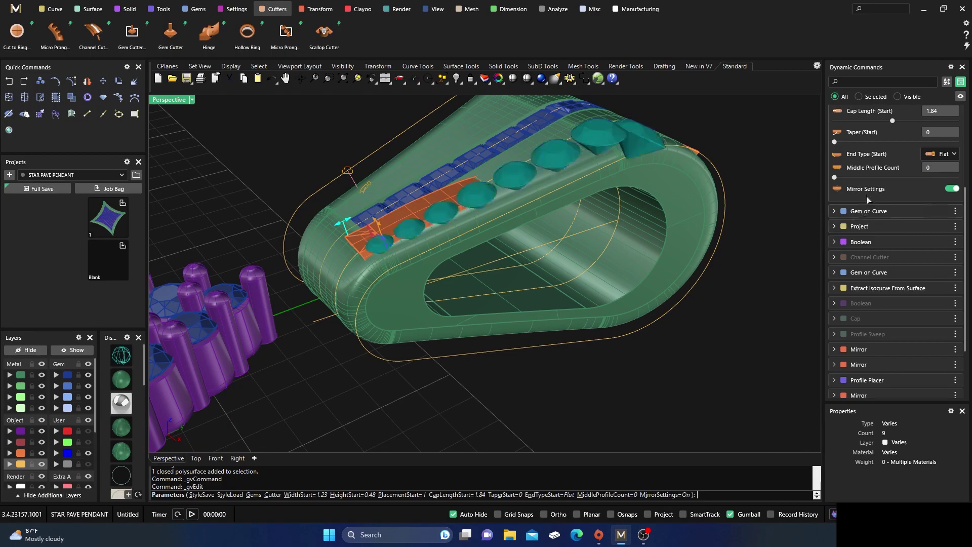
pyautogui.scroll(5, 867, 184)
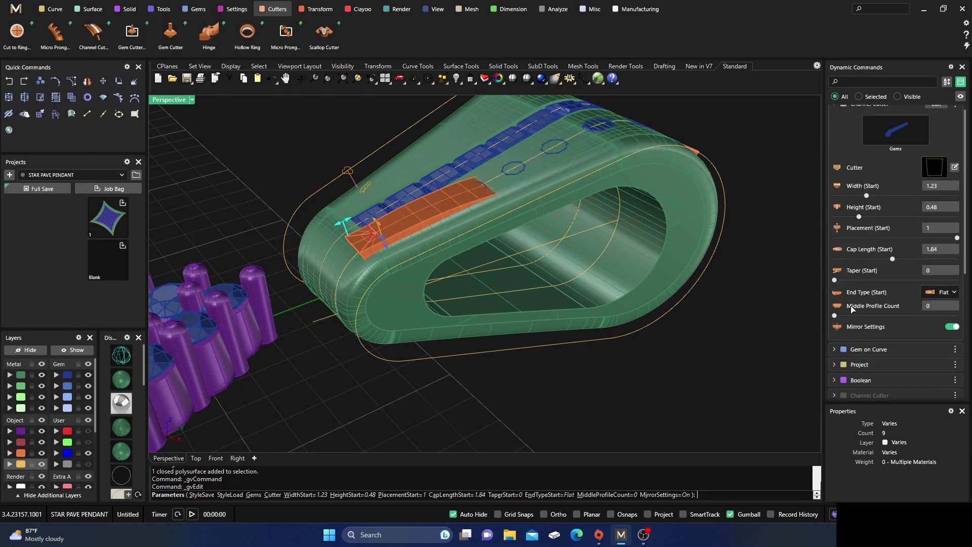
pyautogui.moveTo(834, 317); pyautogui.dragTo(960, 321)
pyautogui.moveTo(702, 314); pyautogui.dragTo(652, 297, button='right')
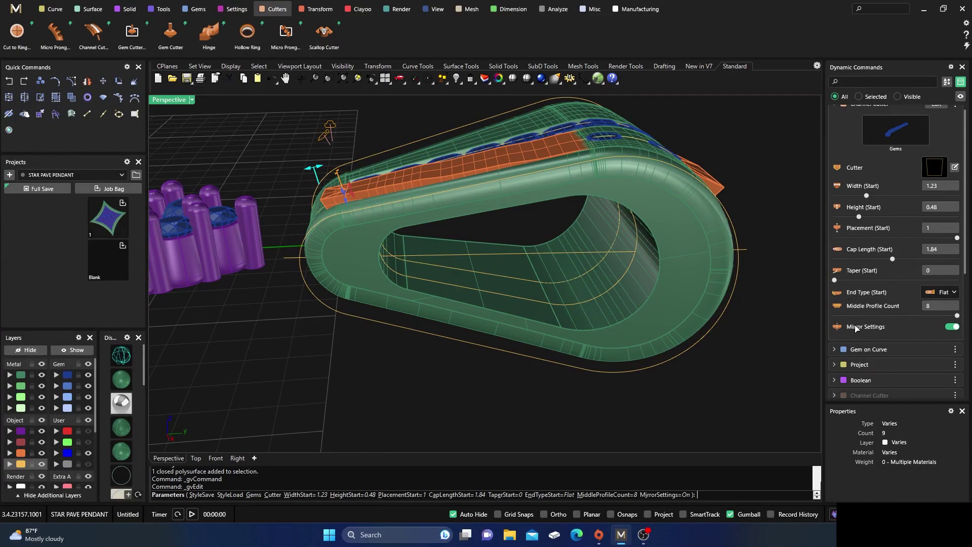
# Turn off the channel cutter's mirrored settings and set its end type at the wide end to Flat.
pyautogui.click(951, 327)
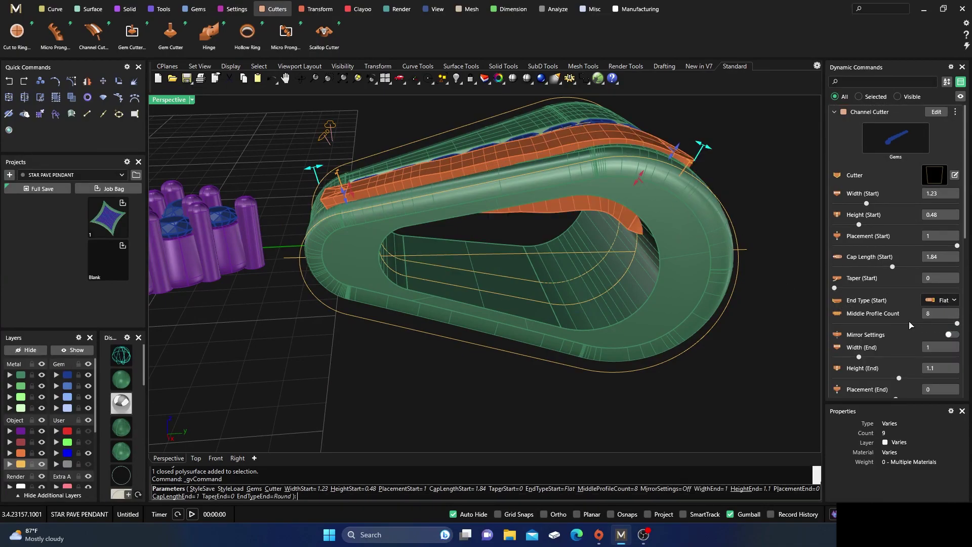
pyautogui.scroll(-3, 911, 324)
pyautogui.click(937, 362)
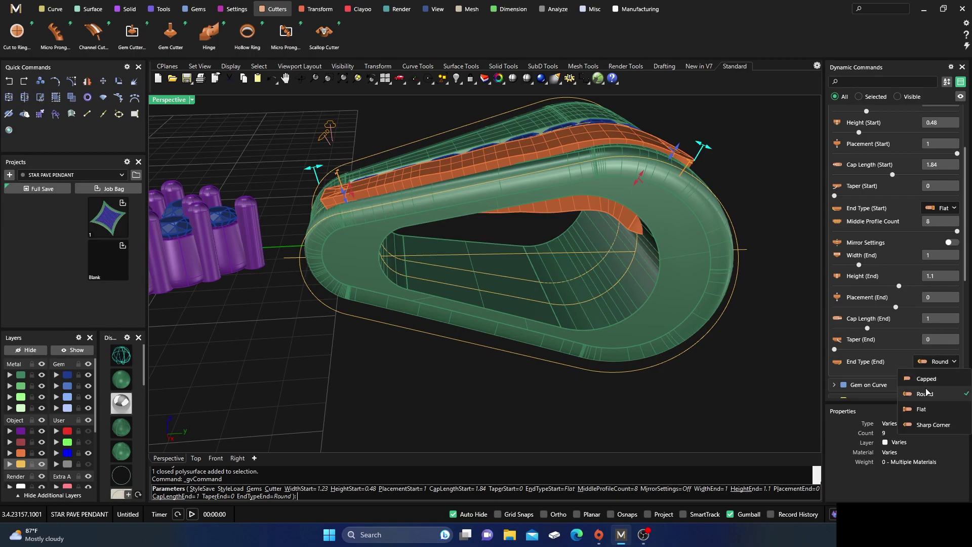
pyautogui.click(925, 410)
pyautogui.moveTo(767, 270); pyautogui.dragTo(707, 224, button='right')
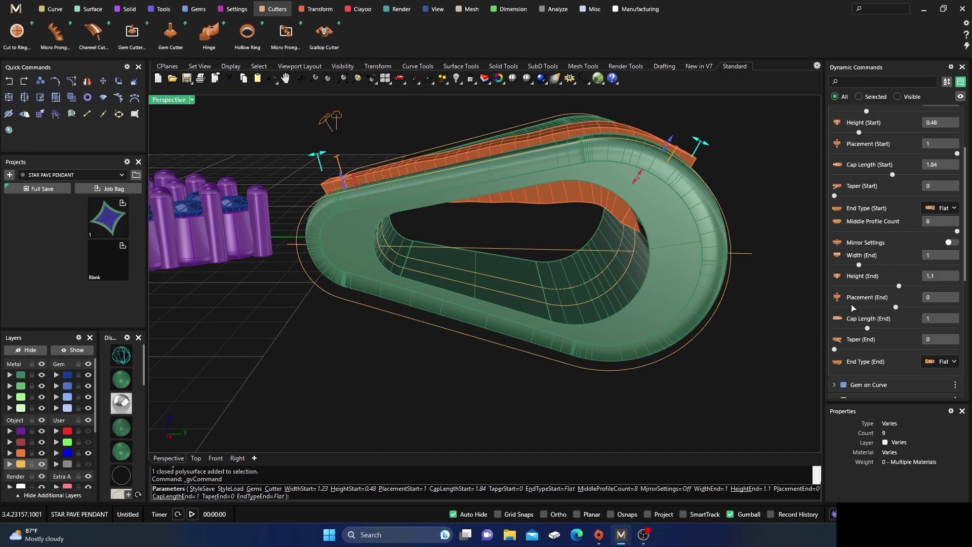
# Set the channel cutter's end placement to 1 and reduce its end height to 0.43.
pyautogui.scroll(-1, 906, 329)
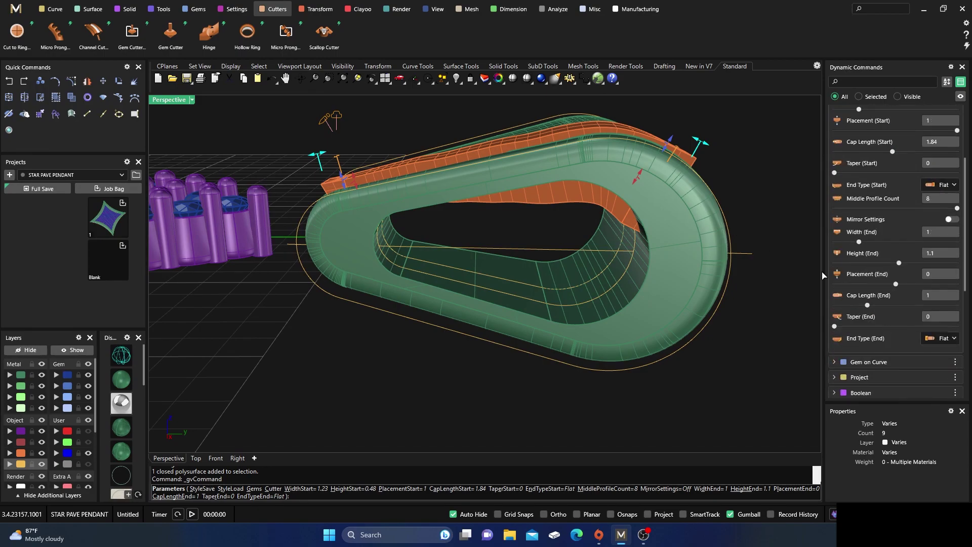
pyautogui.moveTo(635, 177); pyautogui.dragTo(667, 147)
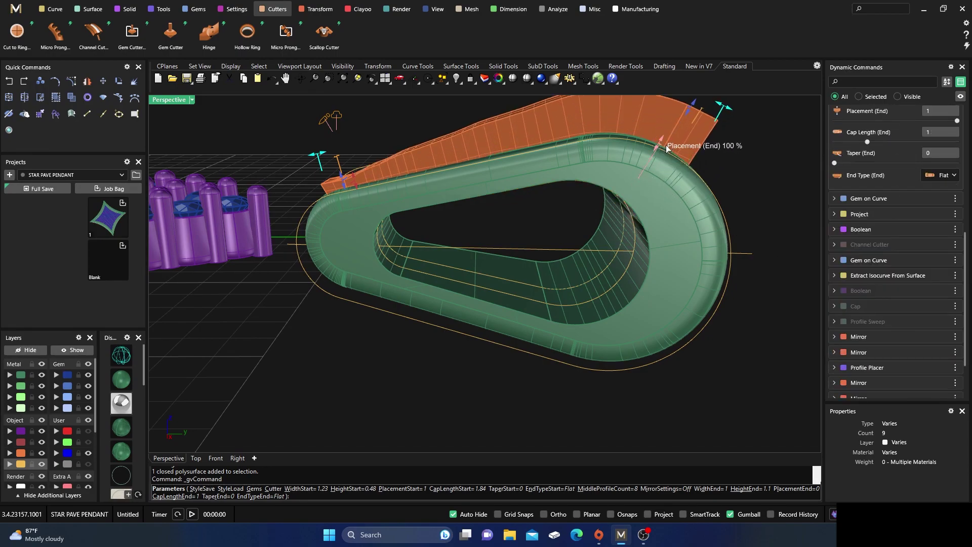
pyautogui.click(124, 357)
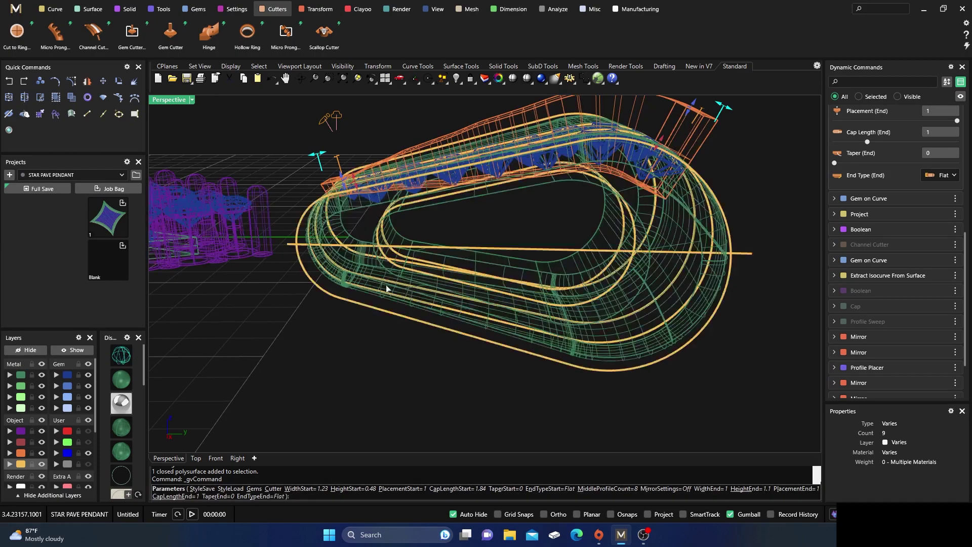
pyautogui.moveTo(691, 117); pyautogui.dragTo(691, 140)
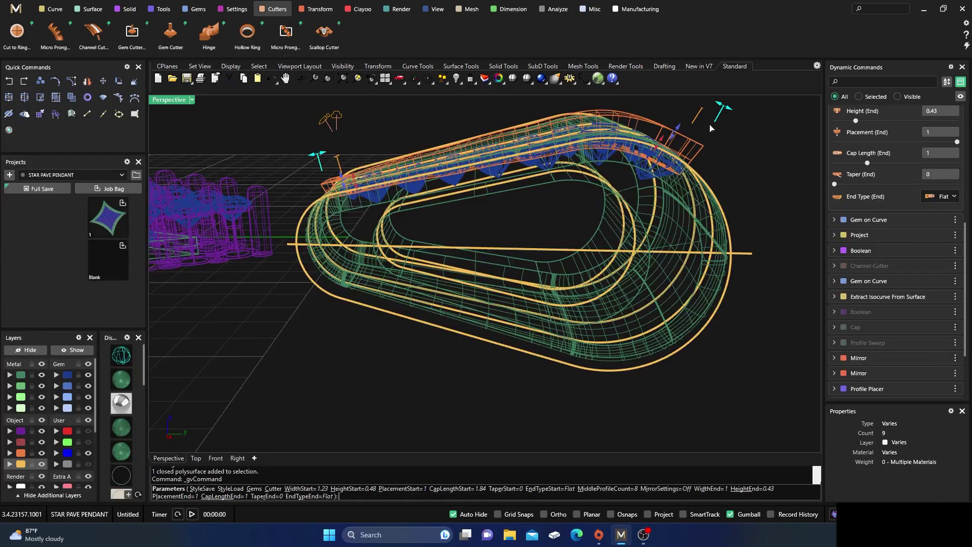
# Set the cutter's end cap length to 1.58 and end width to 1.26, check it in shaded display, and accept it.
pyautogui.moveTo(725, 112); pyautogui.dragTo(739, 117)
pyautogui.moveTo(722, 199); pyautogui.dragTo(574, 256, button='right')
pyautogui.scroll(6, 469, 329)
pyautogui.scroll(-5, 409, 262)
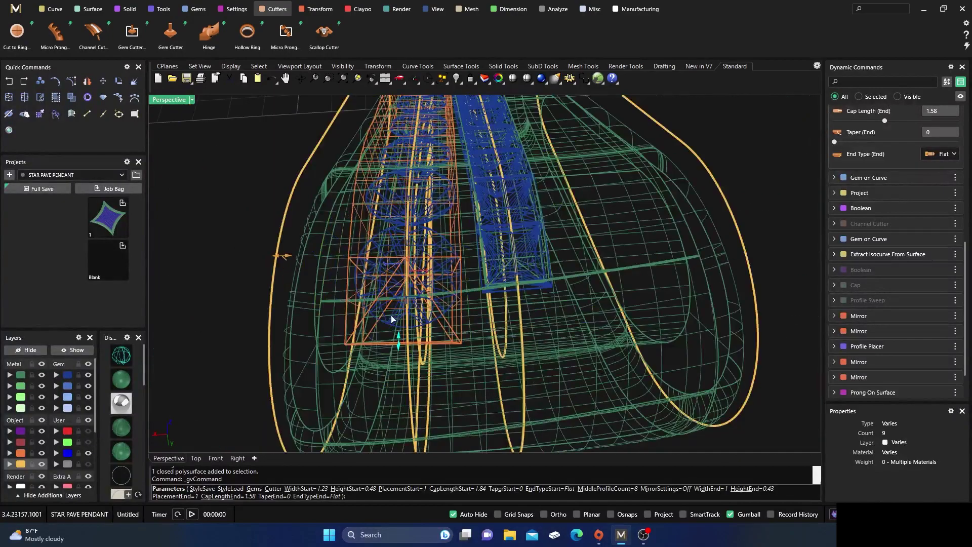
pyautogui.moveTo(282, 257); pyautogui.dragTo(267, 254)
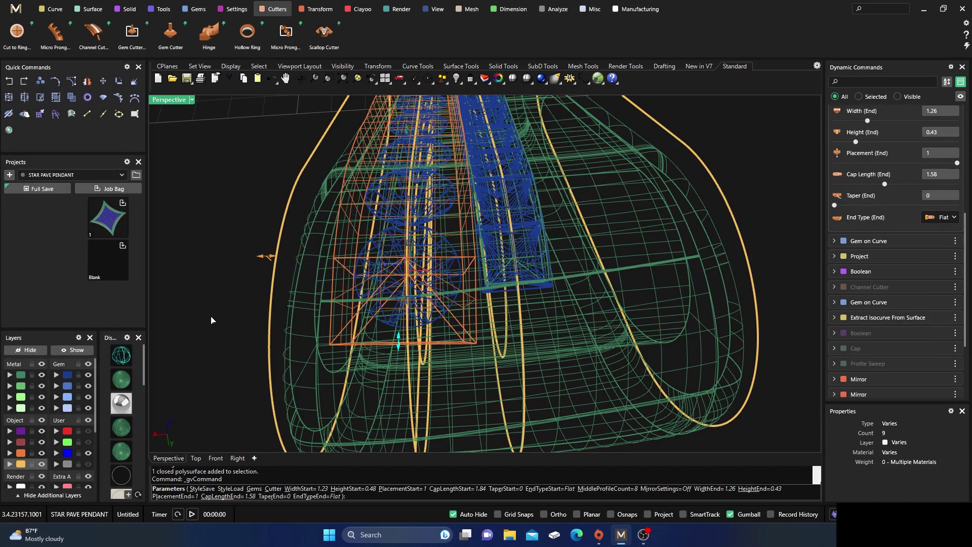
pyautogui.click(121, 379)
pyautogui.moveTo(269, 283)
pyautogui.mouseDown(button='right')
pyautogui.moveTo(584, 277)
pyautogui.moveTo(592, 253)
pyautogui.moveTo(575, 246)
pyautogui.moveTo(521, 286)
pyautogui.moveTo(446, 270)
pyautogui.moveTo(456, 270)
pyautogui.mouseUp(button='right')
pyautogui.scroll(-6, 529, 297)
pyautogui.press('Return')
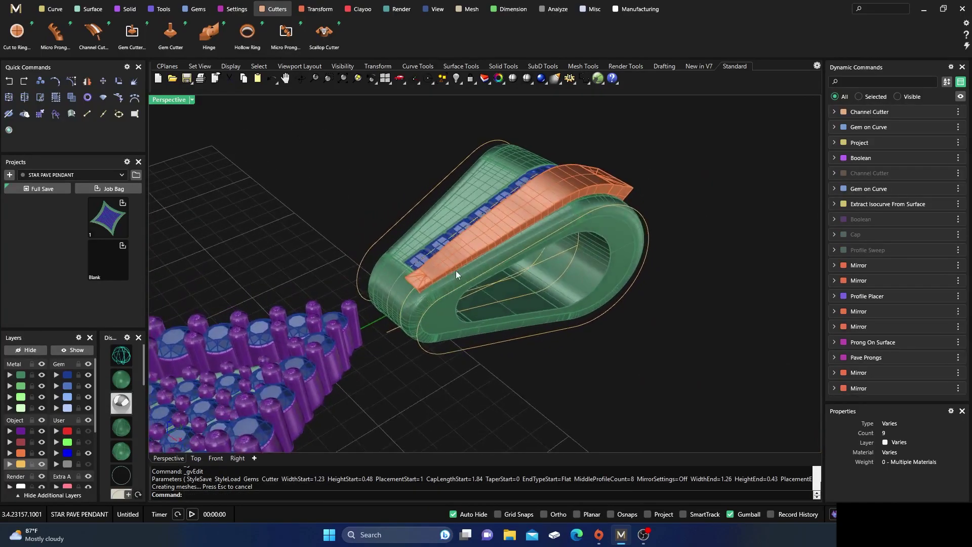
# Mirror the channel cutter and its eight round gems across the bail with Y Mirror.
pyautogui.scroll(3, 439, 262)
pyautogui.click(454, 251)
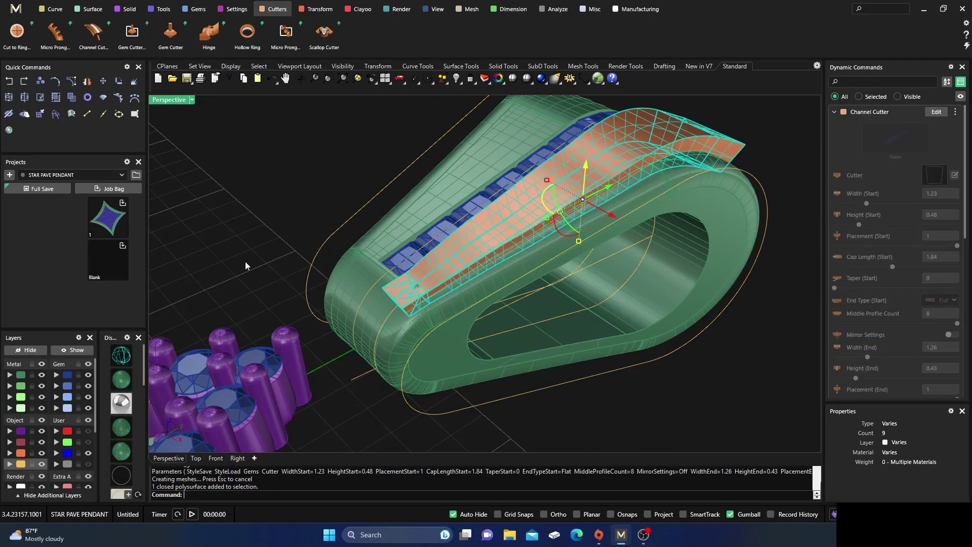
pyautogui.click(121, 355)
pyautogui.scroll(3, 495, 268)
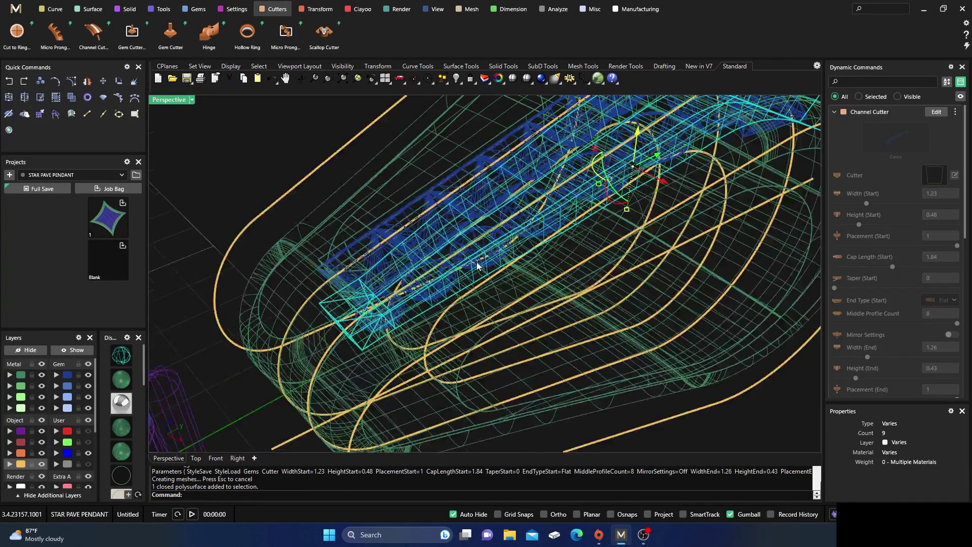
pyautogui.keyDown('shift'); pyautogui.click(485, 249); pyautogui.keyUp('shift')
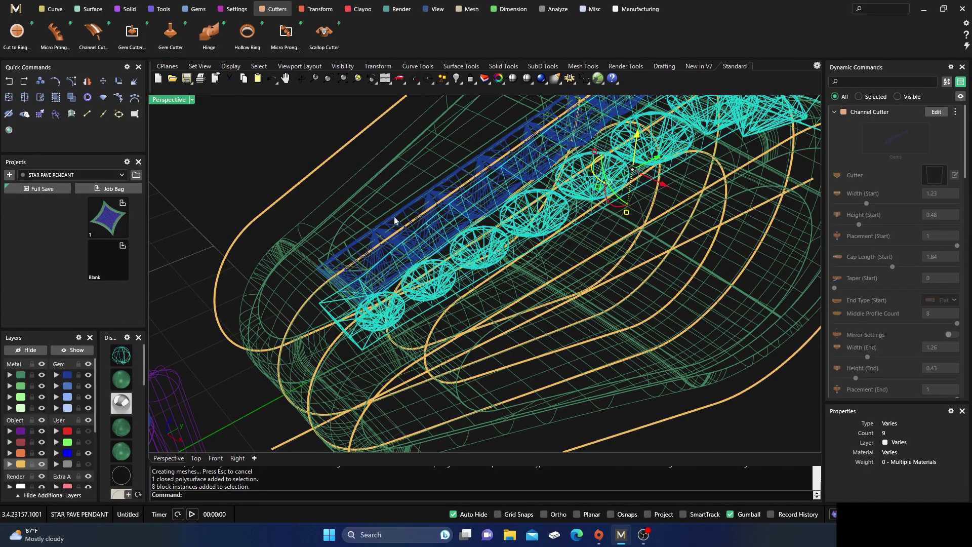
pyautogui.click(321, 11)
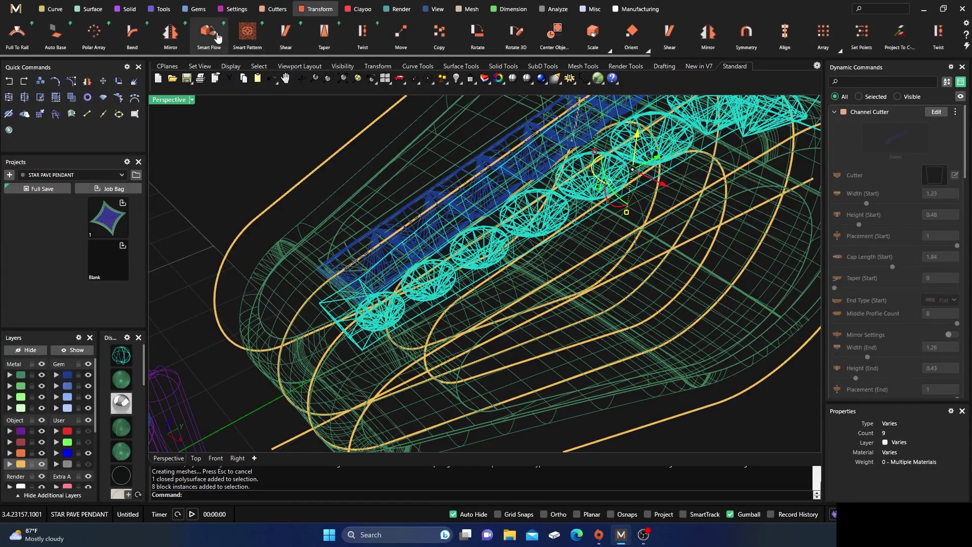
pyautogui.click(171, 35)
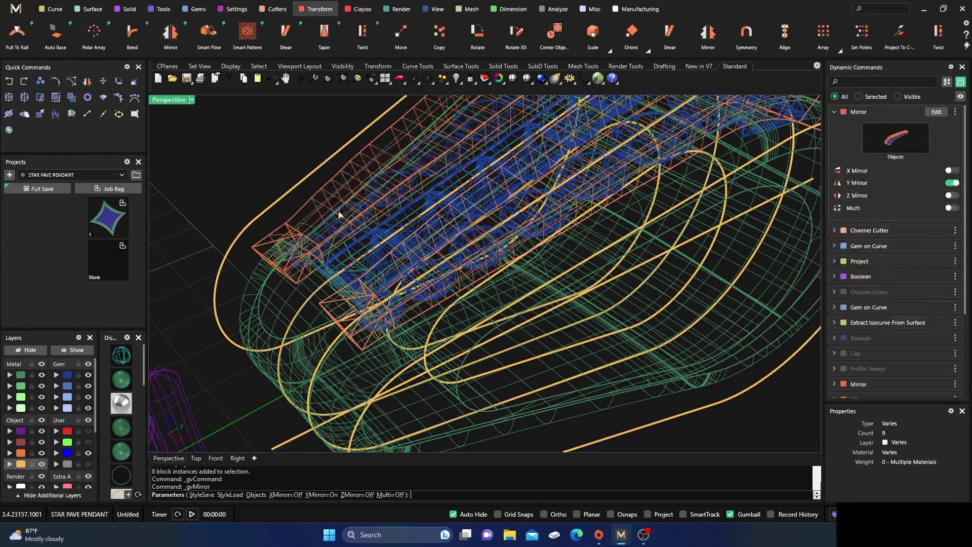
pyautogui.press('Return')
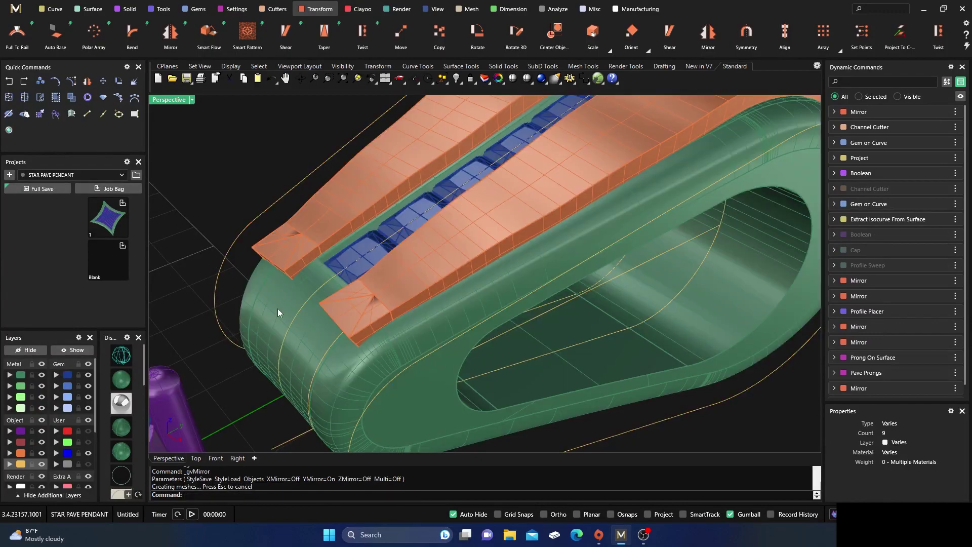
pyautogui.click(278, 312)
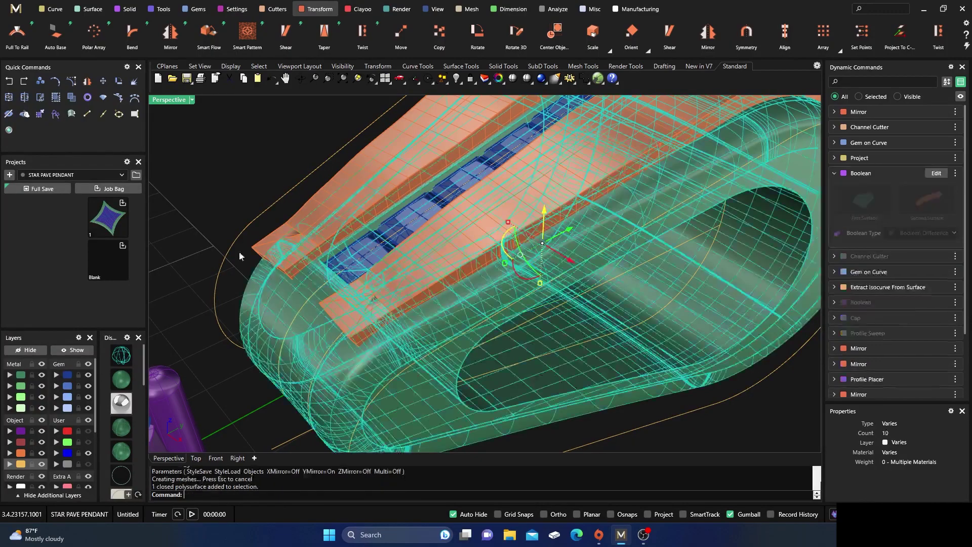
pyautogui.click(130, 9)
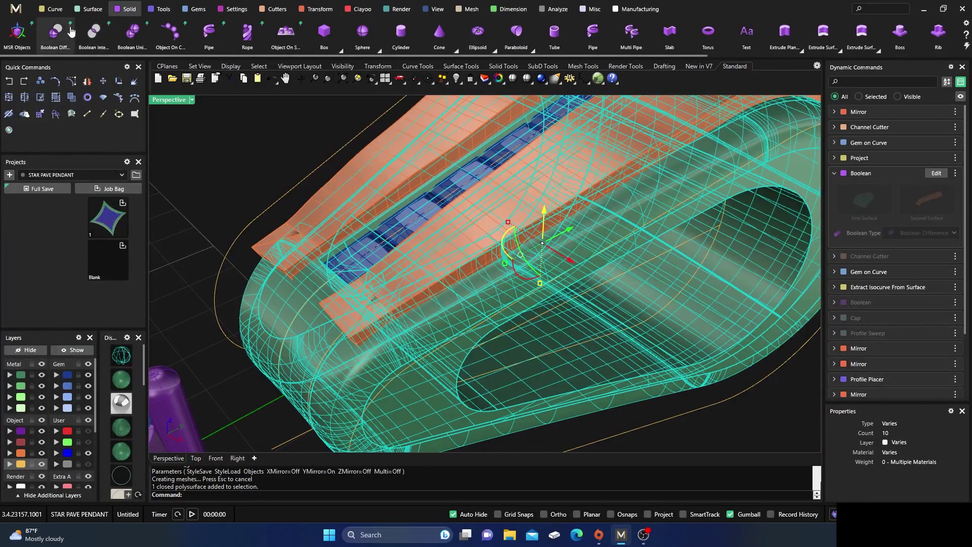
pyautogui.click(55, 32)
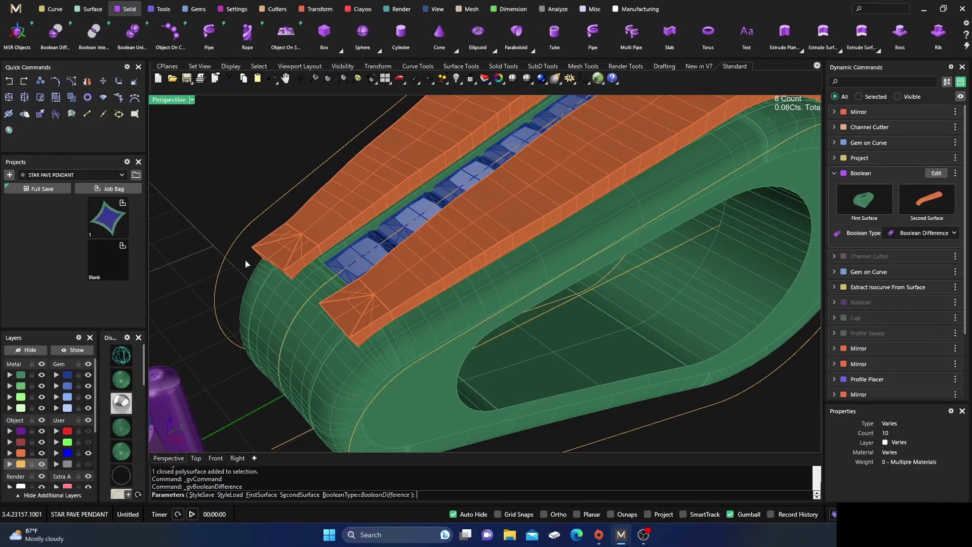
pyautogui.press('Return')
# Subtract both round-gem channel cutters from the bail with a Boolean Difference and inspect the cut channels.
pyautogui.press('Return')
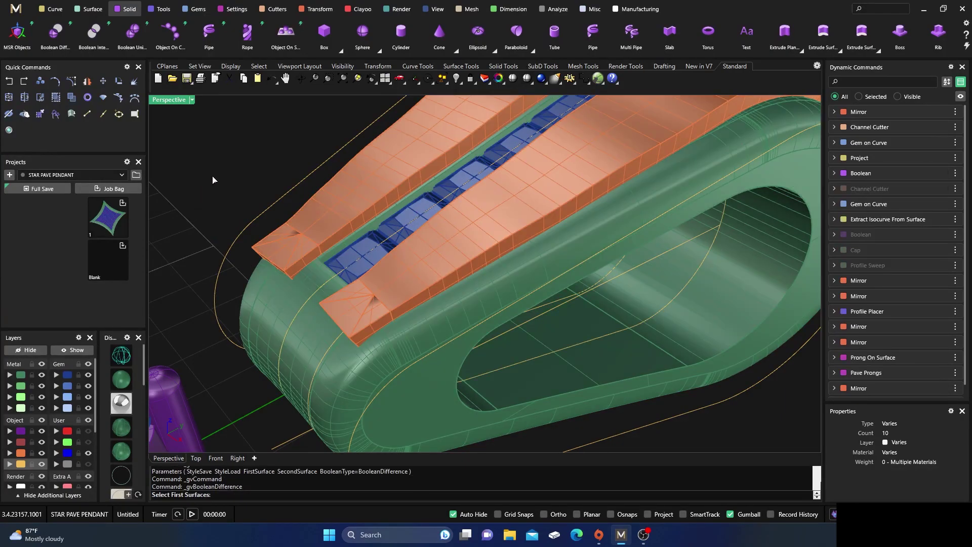
pyautogui.click(259, 324)
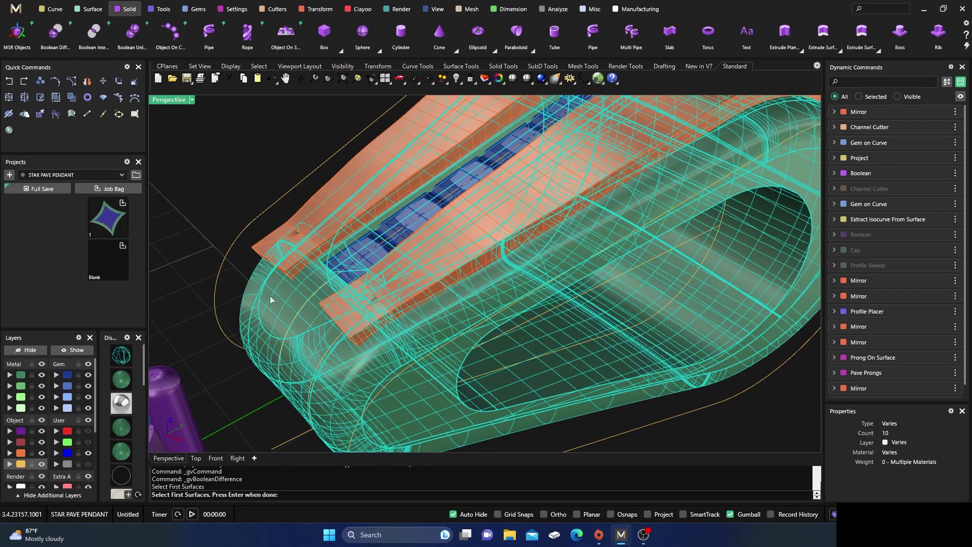
pyautogui.press('Return')
pyautogui.click(302, 232)
pyautogui.click(355, 304)
pyautogui.press('Return')
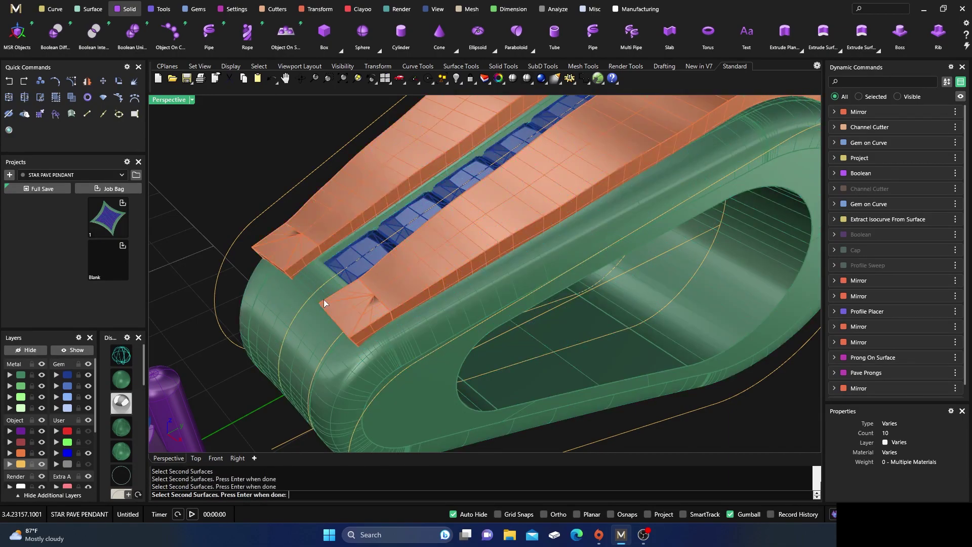
pyautogui.moveTo(384, 330); pyautogui.dragTo(431, 349, button='right')
pyautogui.press('Return')
pyautogui.moveTo(333, 315); pyautogui.dragTo(375, 337, button='right')
# Add prongs to one row of eight round gems with Prong Placer and set their height offset to 0.22.
pyautogui.click(553, 348)
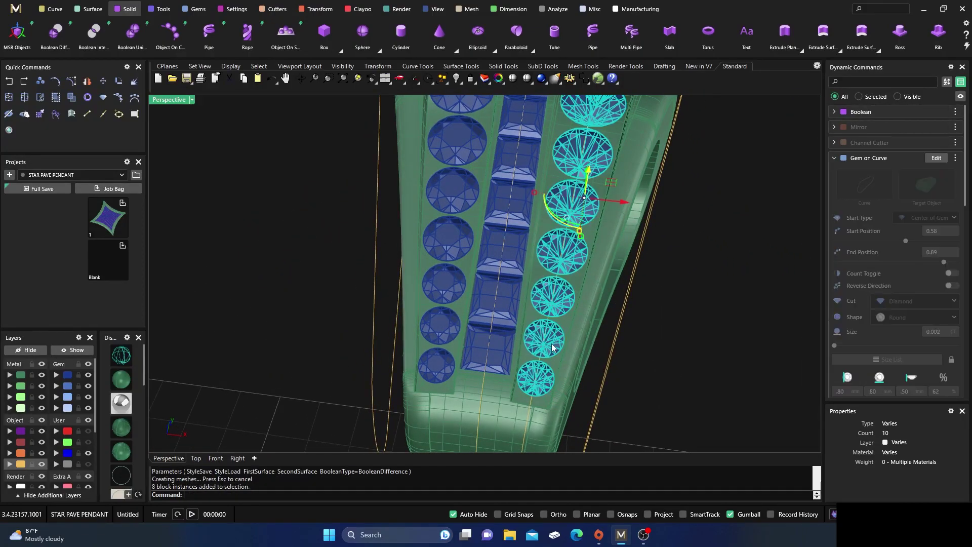
pyautogui.click(234, 9)
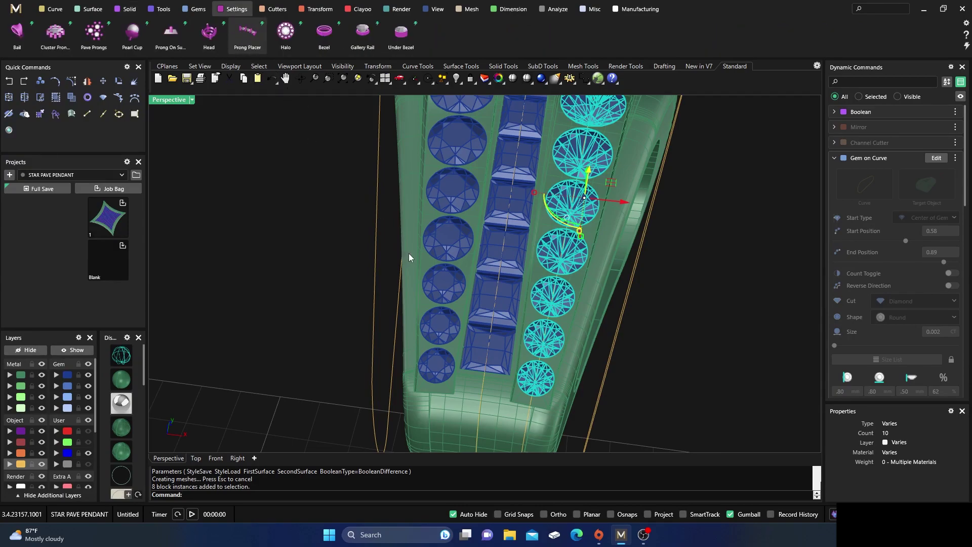
pyautogui.scroll(-4, 411, 251)
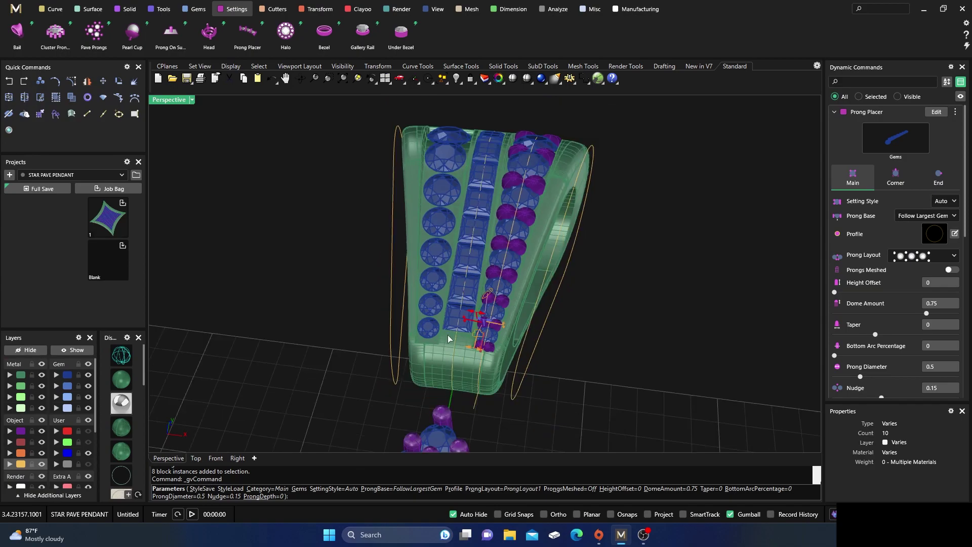
pyautogui.scroll(8, 448, 335)
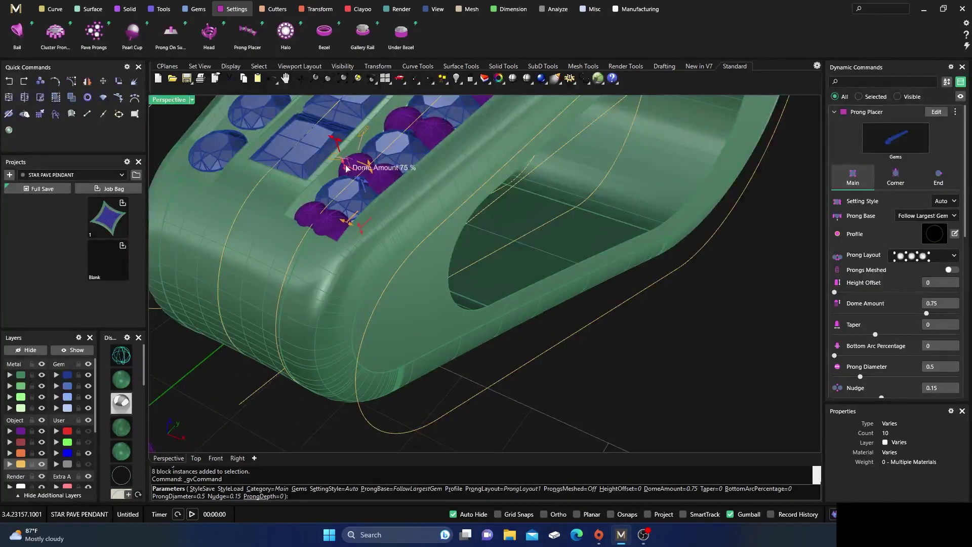
pyautogui.moveTo(371, 167); pyautogui.dragTo(366, 155)
pyautogui.moveTo(366, 154); pyautogui.dragTo(451, 300, button='right')
pyautogui.scroll(5, 452, 303)
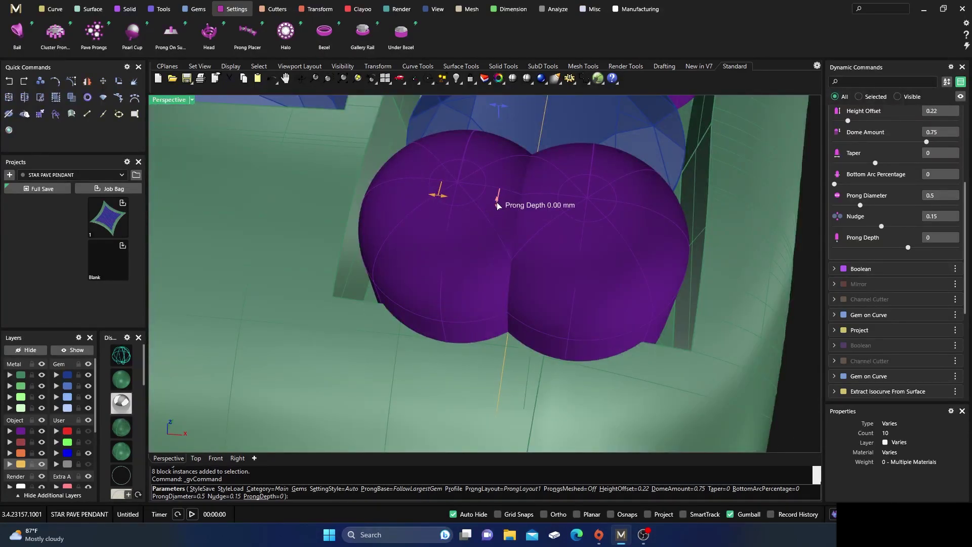
pyautogui.scroll(-5, 498, 205)
pyautogui.moveTo(498, 205); pyautogui.dragTo(461, 274, button='right')
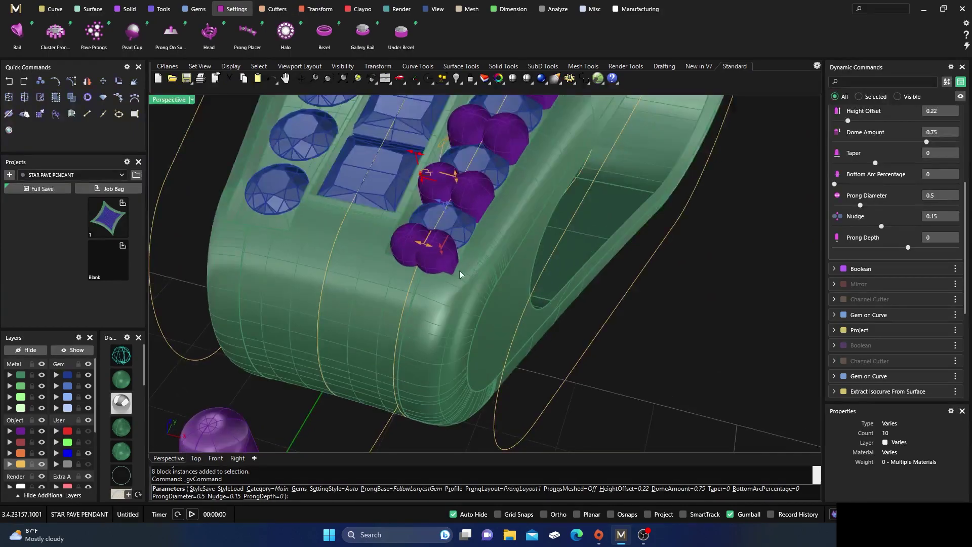
# Choose the end prong style that places a single prong at each end of the round-gem row.
pyautogui.scroll(3, 911, 210)
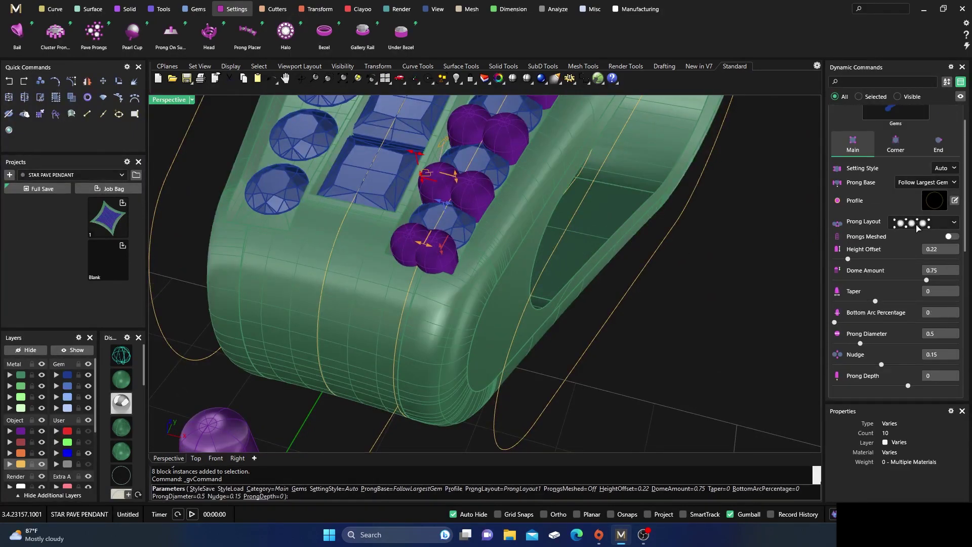
pyautogui.click(918, 227)
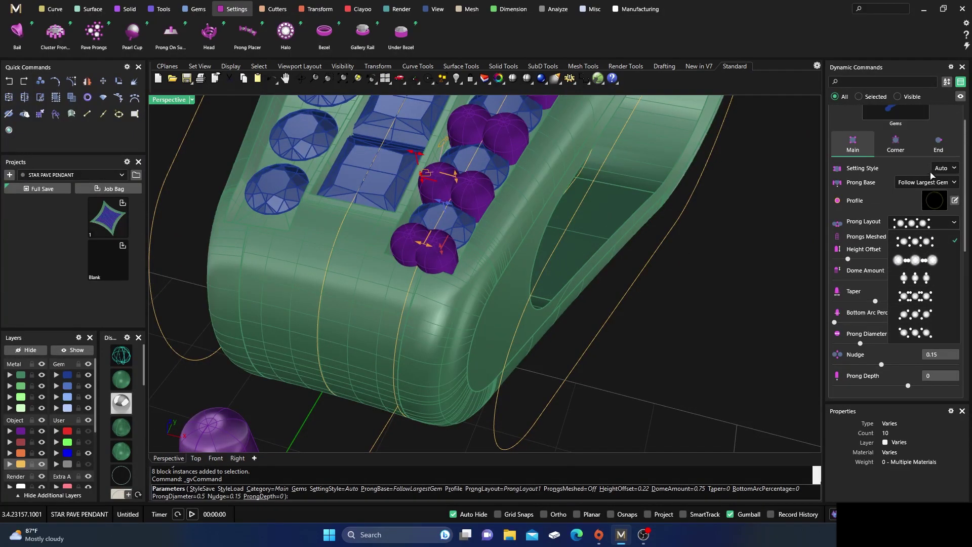
pyautogui.click(936, 149)
pyautogui.click(922, 224)
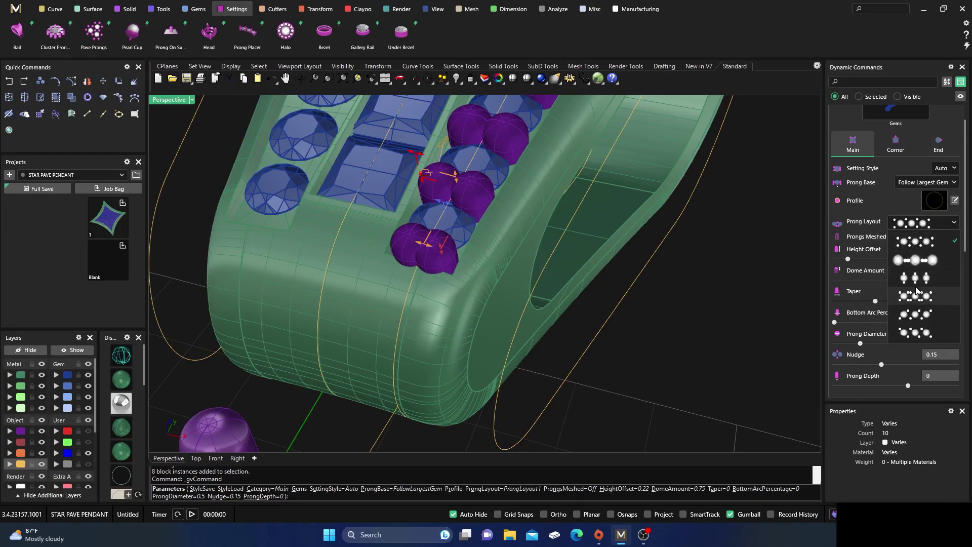
pyautogui.click(939, 152)
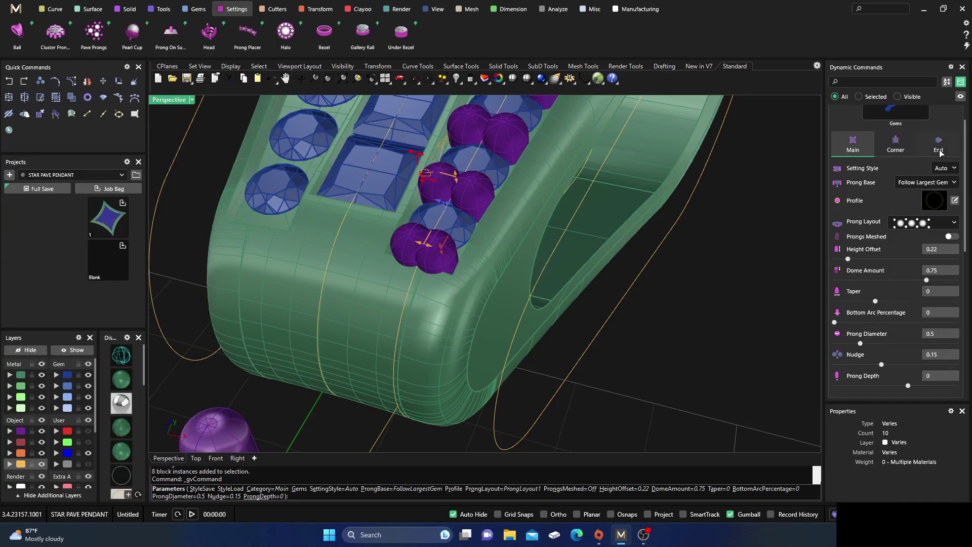
pyautogui.click(939, 152)
pyautogui.click(926, 171)
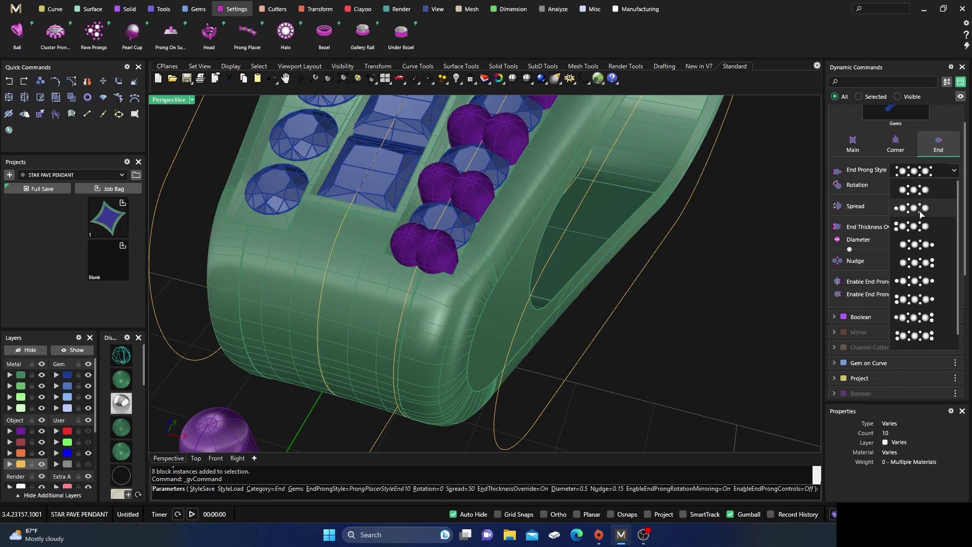
pyautogui.click(915, 281)
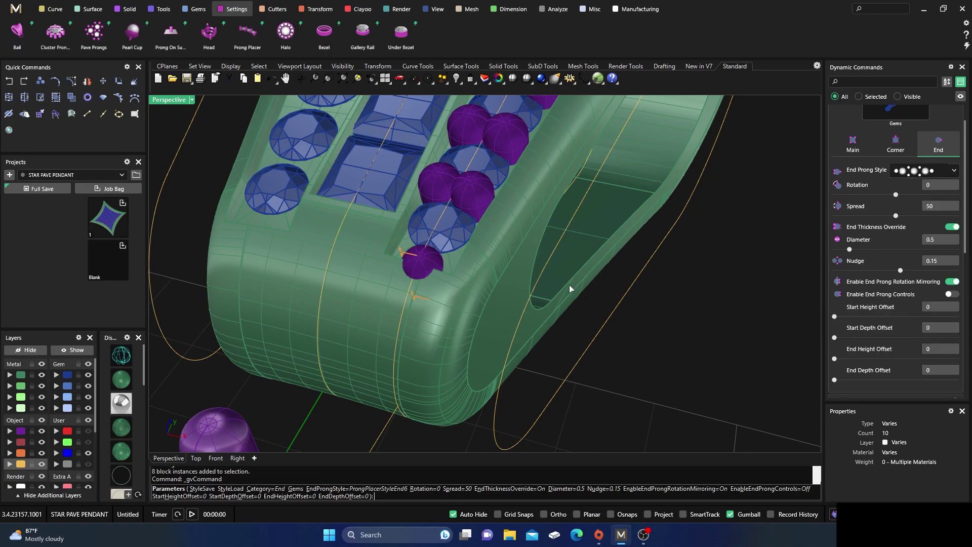
# Set the end prongs' start height offset to 0.31 and end height offset to 0.61.
pyautogui.moveTo(412, 255); pyautogui.dragTo(398, 233)
pyautogui.scroll(-8, 464, 280)
pyautogui.moveTo(576, 247); pyautogui.dragTo(535, 233, button='right')
pyautogui.scroll(5, 534, 233)
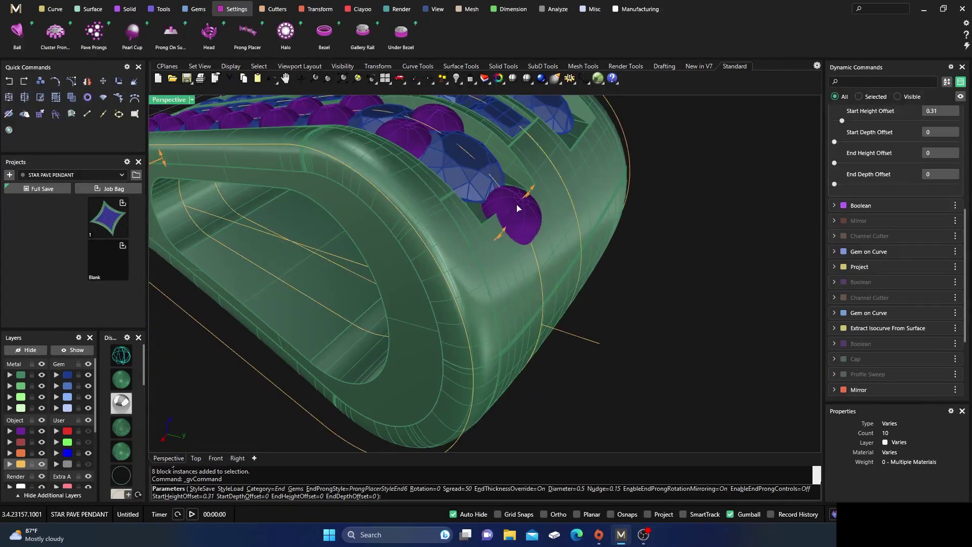
pyautogui.moveTo(539, 185); pyautogui.dragTo(555, 162)
pyautogui.scroll(-7, 471, 211)
pyautogui.moveTo(476, 223); pyautogui.dragTo(578, 258, button='right')
pyautogui.moveTo(450, 239); pyautogui.dragTo(450, 225, button='right')
pyautogui.scroll(3, 901, 215)
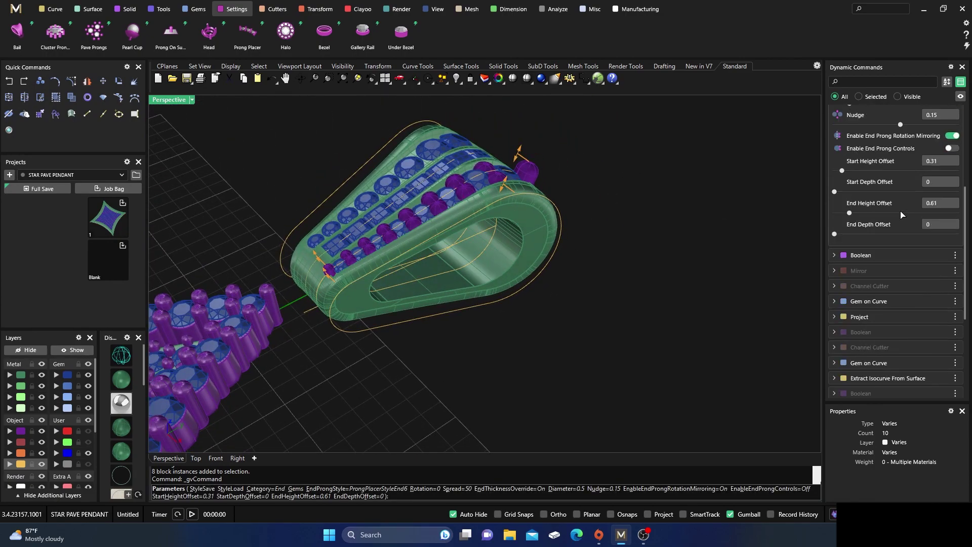
# Raise the height offset of the main prongs to 0.36.
pyautogui.scroll(3, 901, 215)
pyautogui.scroll(5, 854, 195)
pyautogui.click(853, 177)
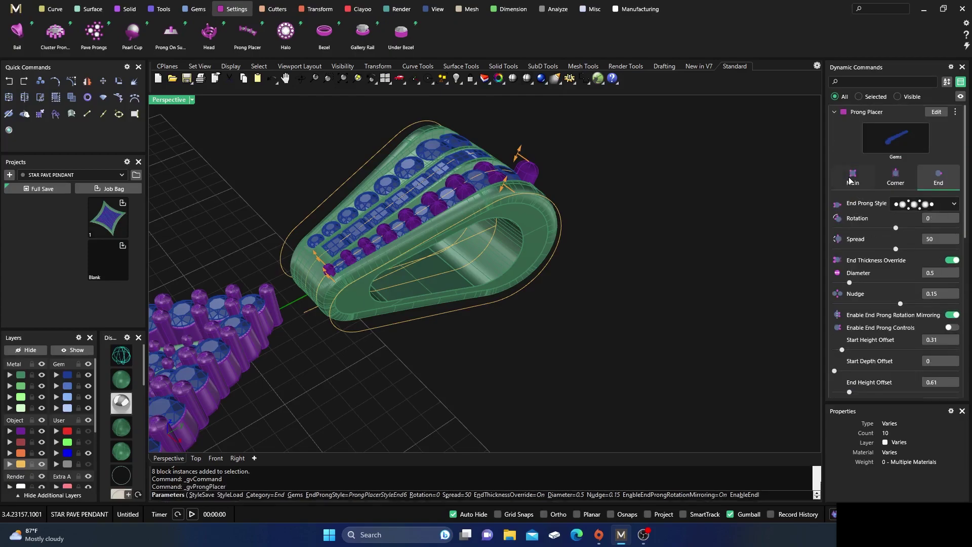
pyautogui.moveTo(369, 284); pyautogui.dragTo(357, 262, button='right')
pyautogui.scroll(5, 357, 262)
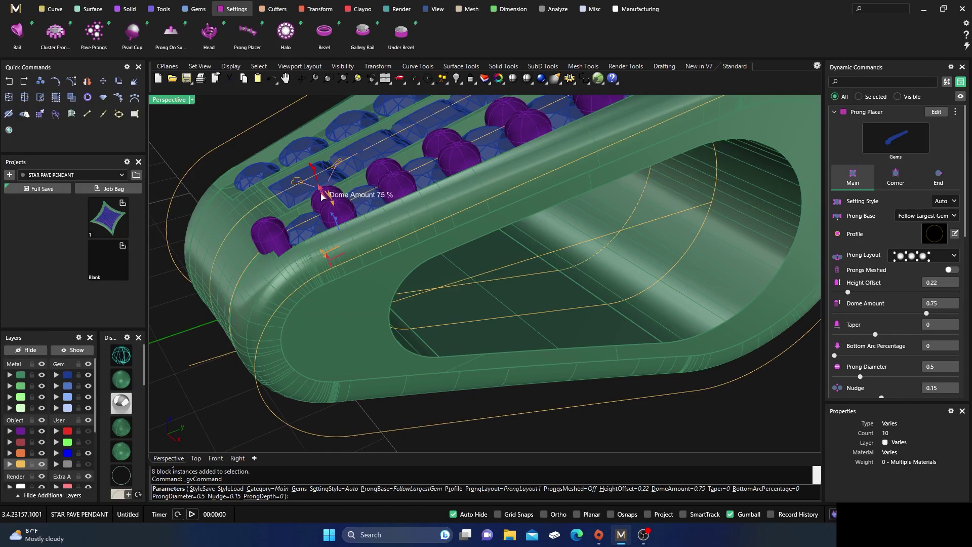
pyautogui.moveTo(332, 201); pyautogui.dragTo(329, 193)
# Reduce the prong diameter to 0.39 and accept the prongs.
pyautogui.moveTo(344, 196); pyautogui.dragTo(428, 243, button='right')
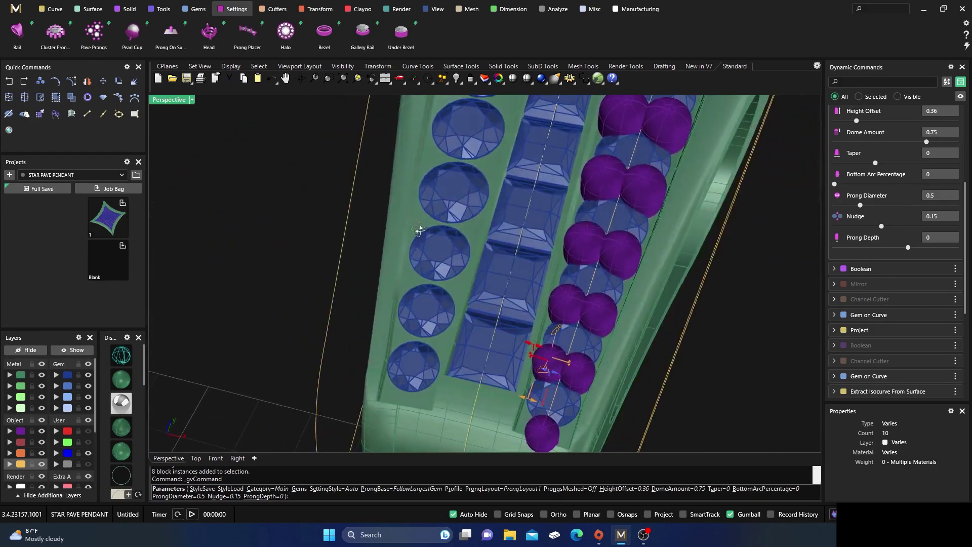
pyautogui.scroll(3, 535, 361)
pyautogui.moveTo(537, 342); pyautogui.dragTo(542, 362)
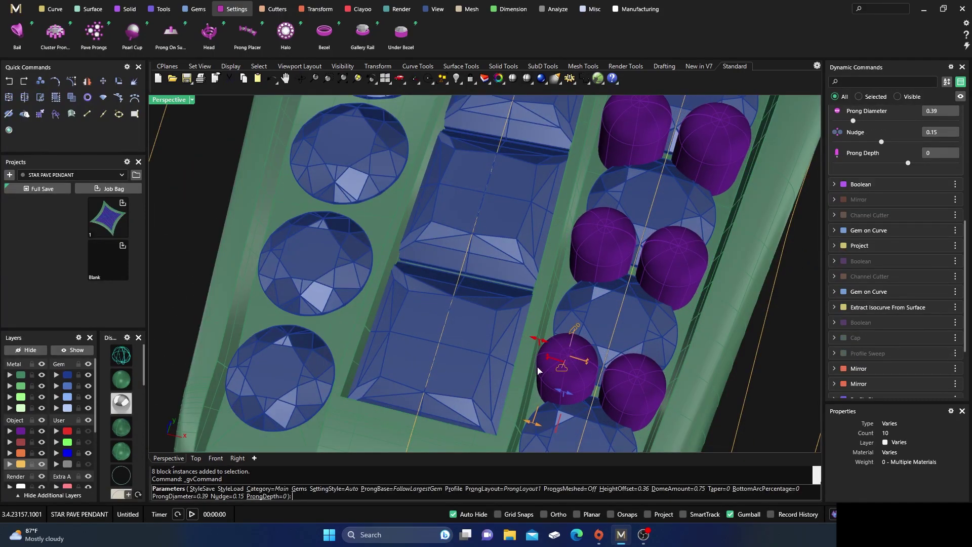
pyautogui.scroll(-8, 543, 373)
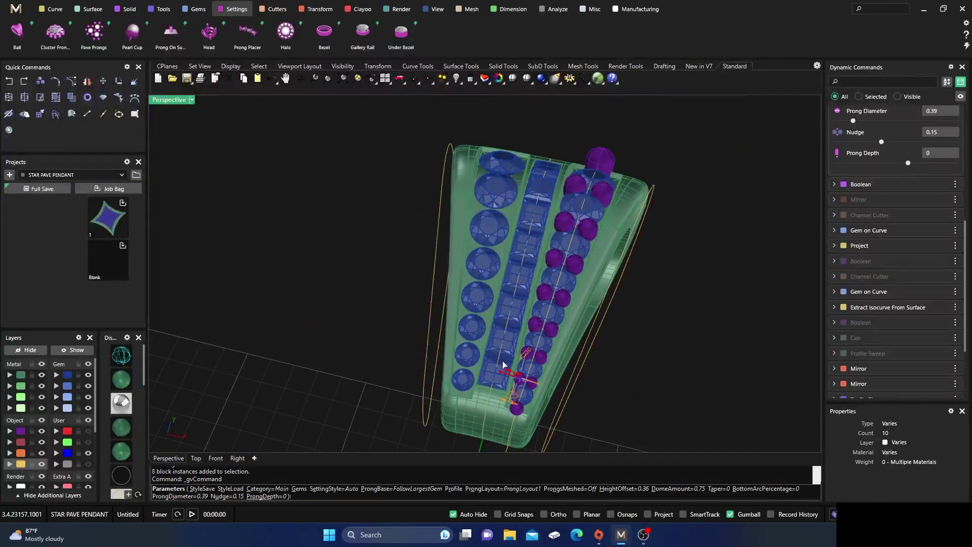
pyautogui.press('Return')
# Examine how the single end prong sits on the bail relative to the end of the round-gem channel.
pyautogui.moveTo(527, 405); pyautogui.dragTo(463, 312, button='right')
pyautogui.scroll(7, 480, 346)
pyautogui.scroll(-3, 481, 346)
pyautogui.scroll(5, 436, 263)
pyautogui.scroll(-6, 436, 263)
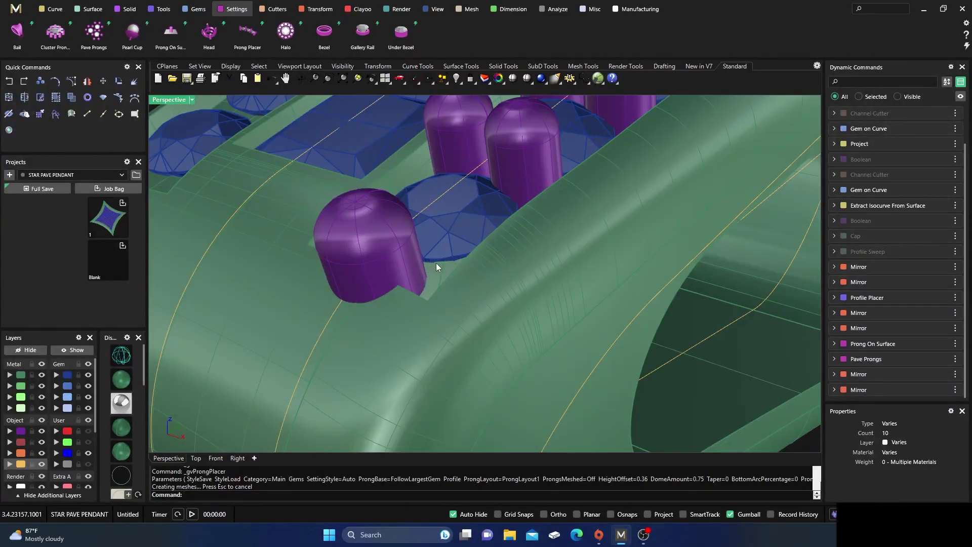
pyautogui.moveTo(429, 281); pyautogui.dragTo(473, 324, button='right')
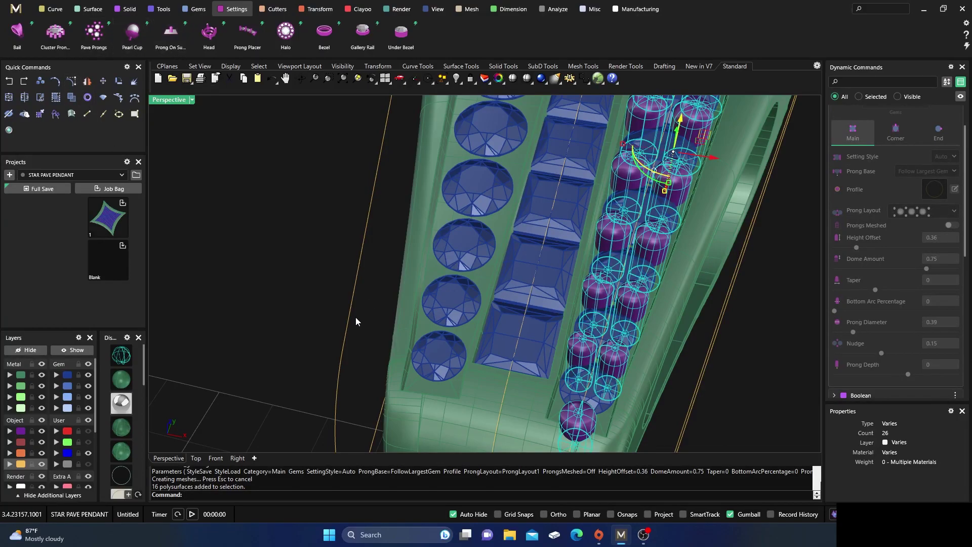
pyautogui.click(342, 309)
pyautogui.scroll(-5, 365, 316)
pyautogui.moveTo(397, 333); pyautogui.dragTo(403, 344, button='right')
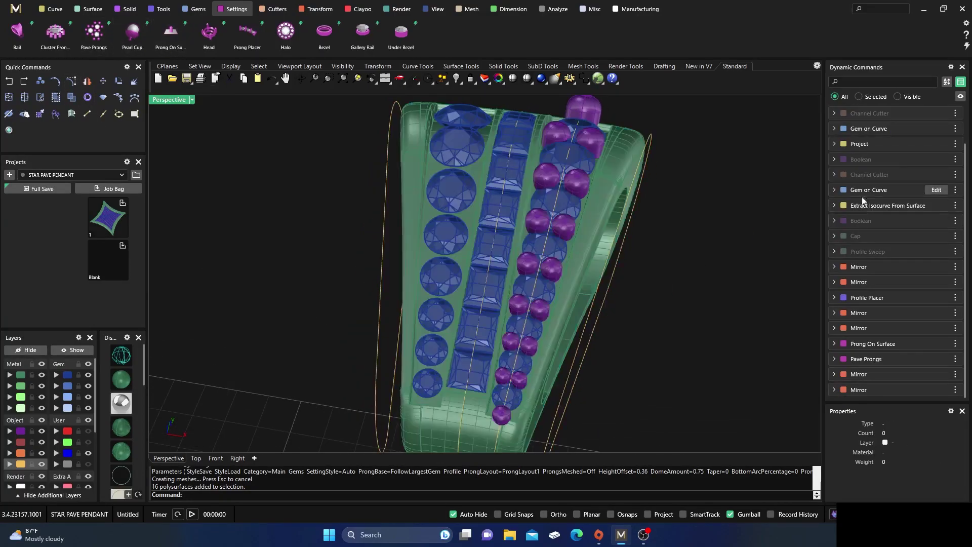
# Reopen the round-gem channel cutter for editing and extend its start cap length to 2.68.
pyautogui.scroll(1, 873, 174)
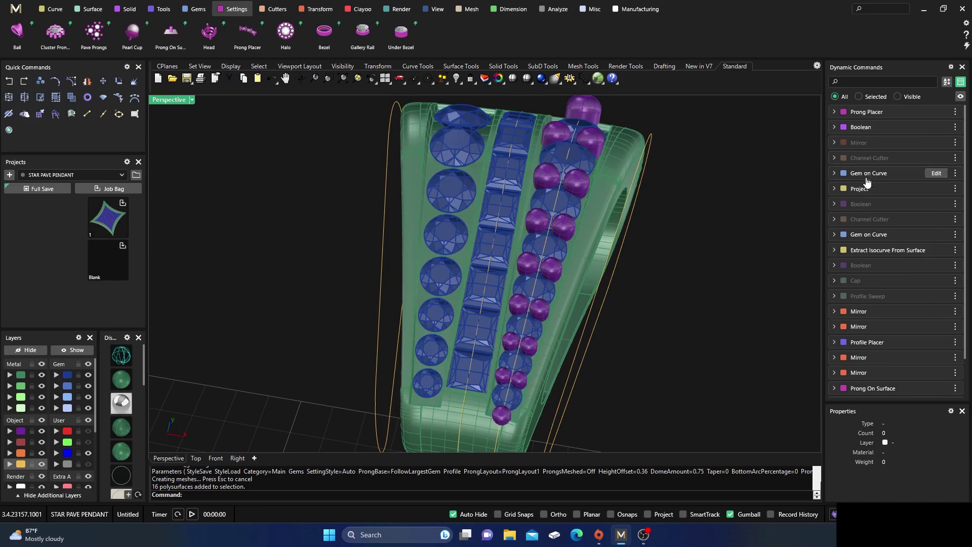
pyautogui.click(936, 219)
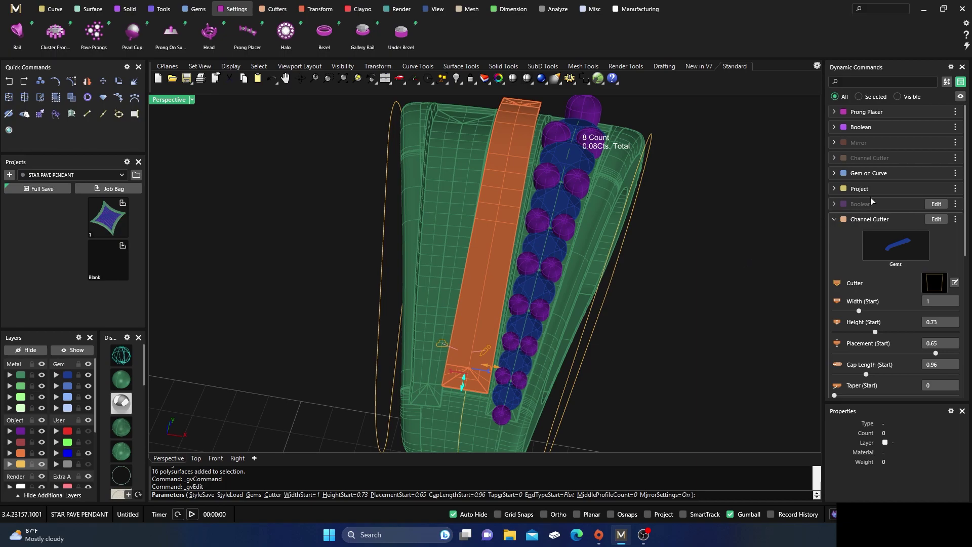
pyautogui.rightClick(736, 232)
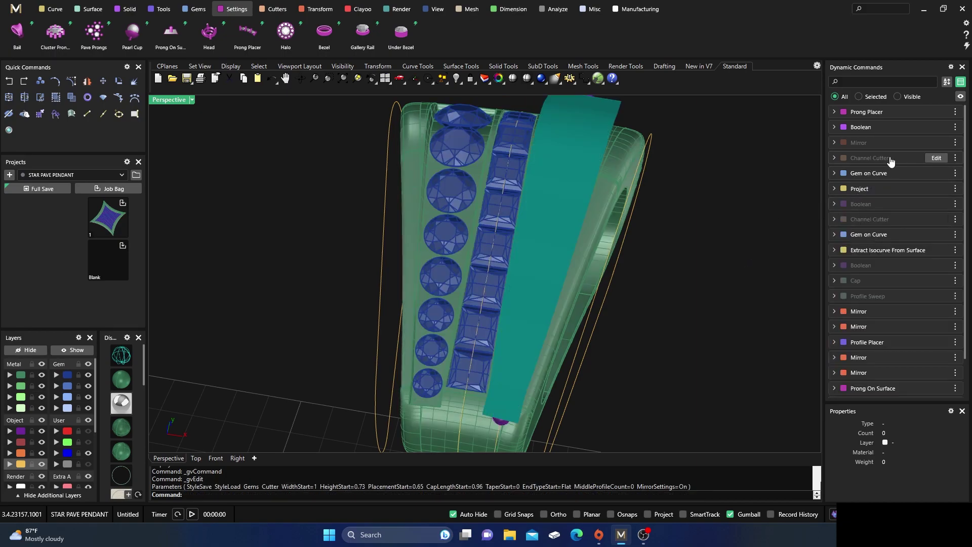
pyautogui.click(937, 159)
pyautogui.moveTo(711, 327); pyautogui.dragTo(721, 291, button='right')
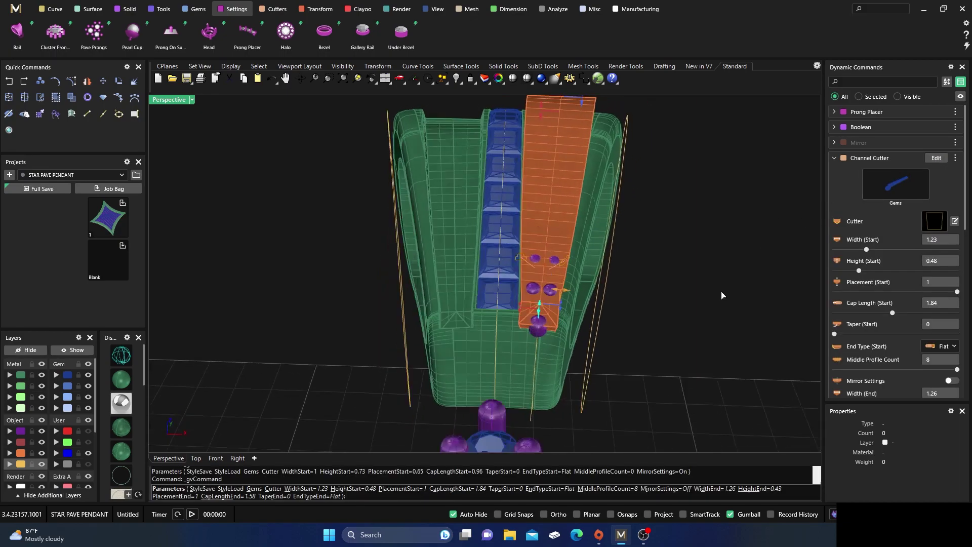
pyautogui.moveTo(539, 313)
pyautogui.moveTo(539, 313); pyautogui.dragTo(541, 323)
pyautogui.moveTo(540, 323); pyautogui.dragTo(387, 358, button='right')
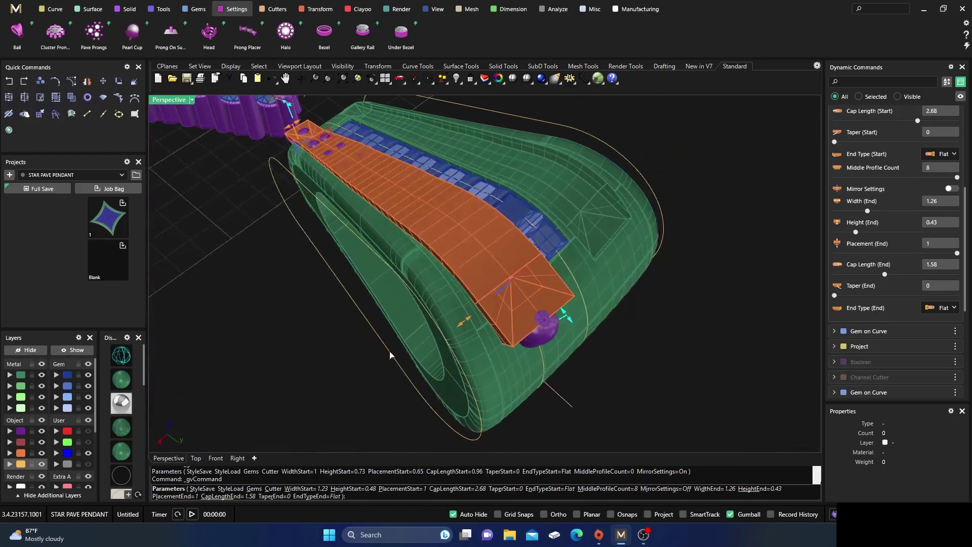
# Extend the channel cutter's end cap length to 2.51 and accept the edit to update the cut channels.
pyautogui.moveTo(568, 326)
pyautogui.moveTo(569, 322); pyautogui.dragTo(572, 338)
pyautogui.moveTo(573, 339); pyautogui.dragTo(617, 277, button='right')
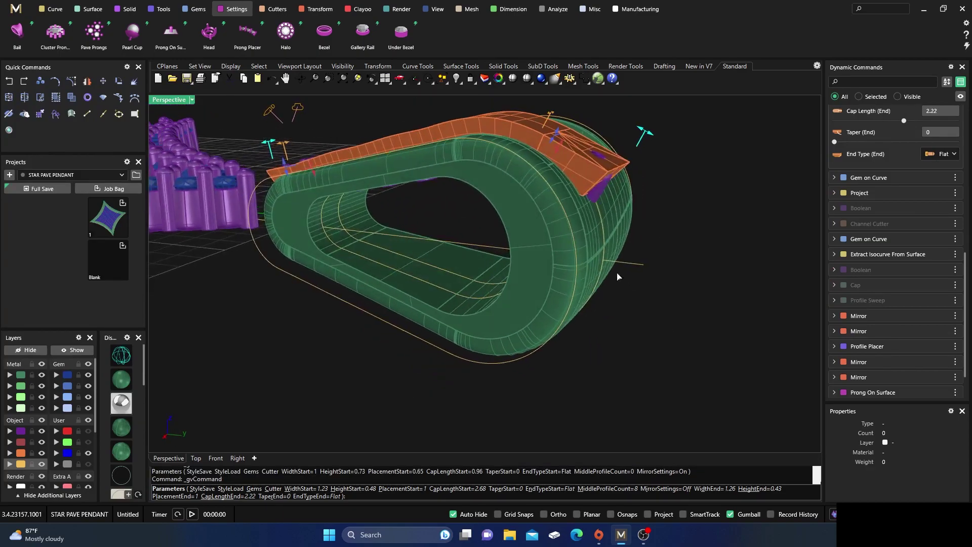
pyautogui.moveTo(646, 132); pyautogui.dragTo(654, 137)
pyautogui.moveTo(569, 309); pyautogui.dragTo(605, 356, button='right')
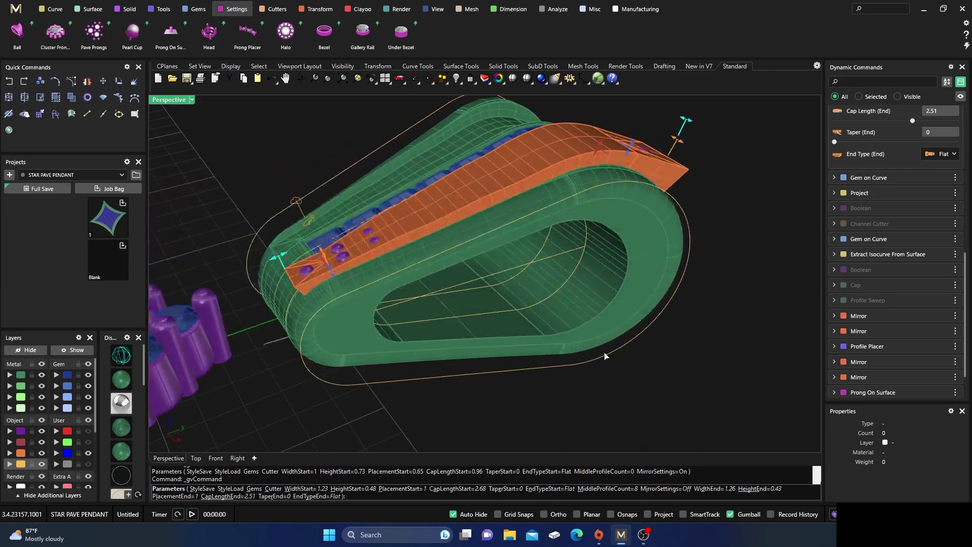
pyautogui.rightClick(489, 390)
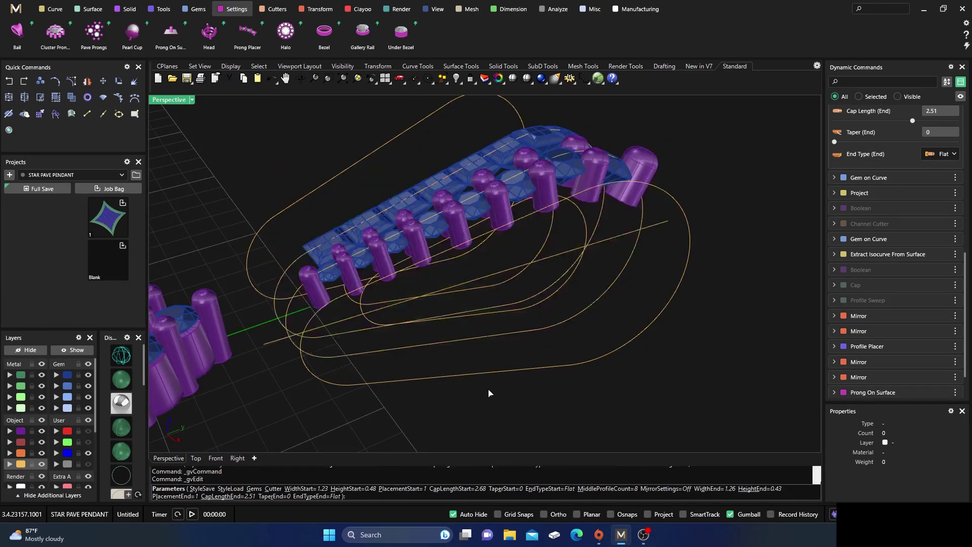
pyautogui.moveTo(462, 396); pyautogui.dragTo(542, 415, button='right')
pyautogui.scroll(5, 503, 382)
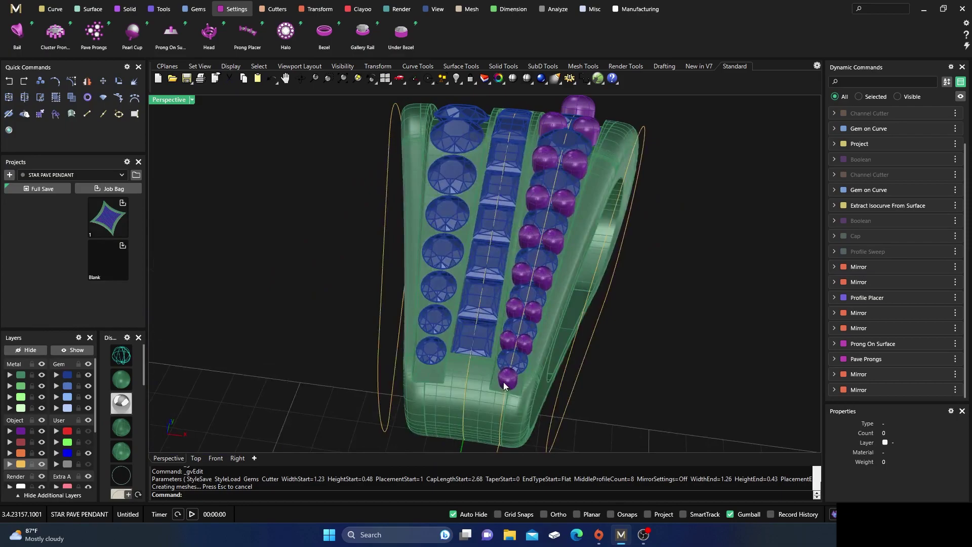
# Mirror the pavé prongs of the round-gem row across Y onto the opposite row and accept the mirror.
pyautogui.click(524, 373)
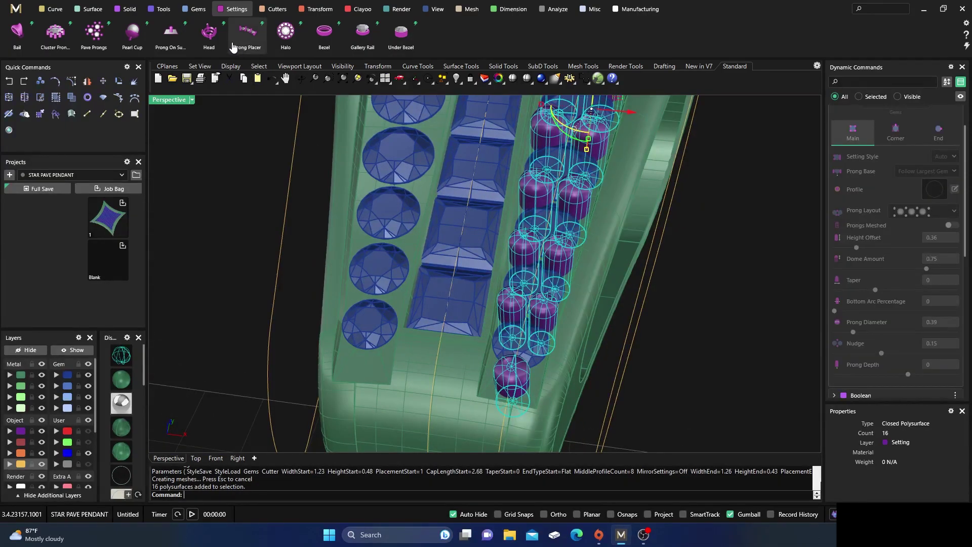
pyautogui.click(309, 11)
pyautogui.click(170, 33)
pyautogui.scroll(-5, 450, 330)
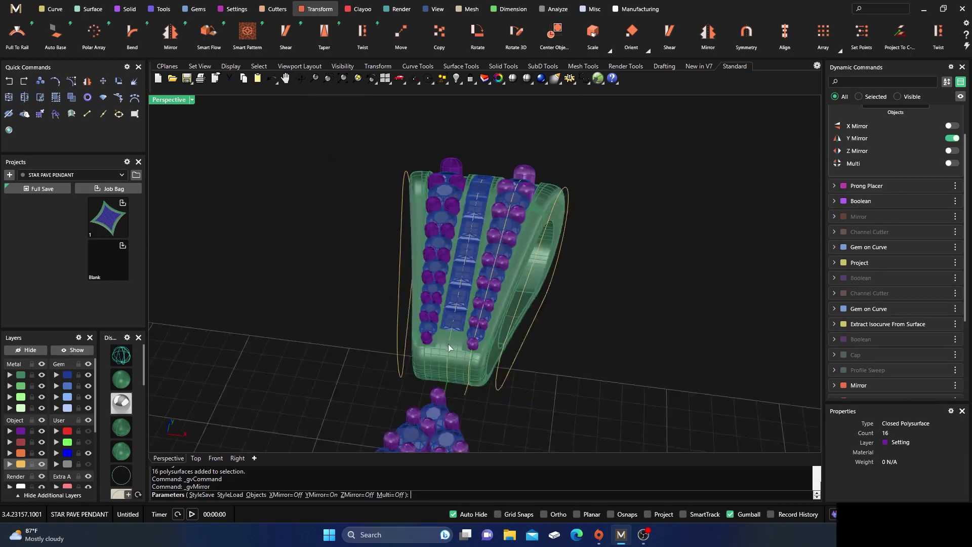
pyautogui.scroll(2, 454, 381)
pyautogui.moveTo(562, 277); pyautogui.dragTo(455, 212, button='right')
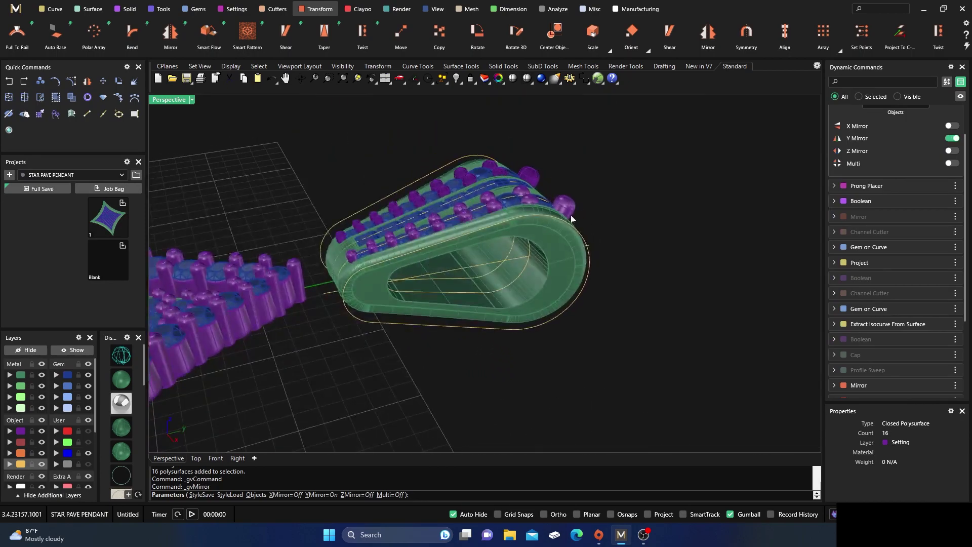
pyautogui.scroll(4, 572, 215)
pyautogui.moveTo(567, 239); pyautogui.dragTo(508, 283, button='right')
pyautogui.scroll(3, 503, 257)
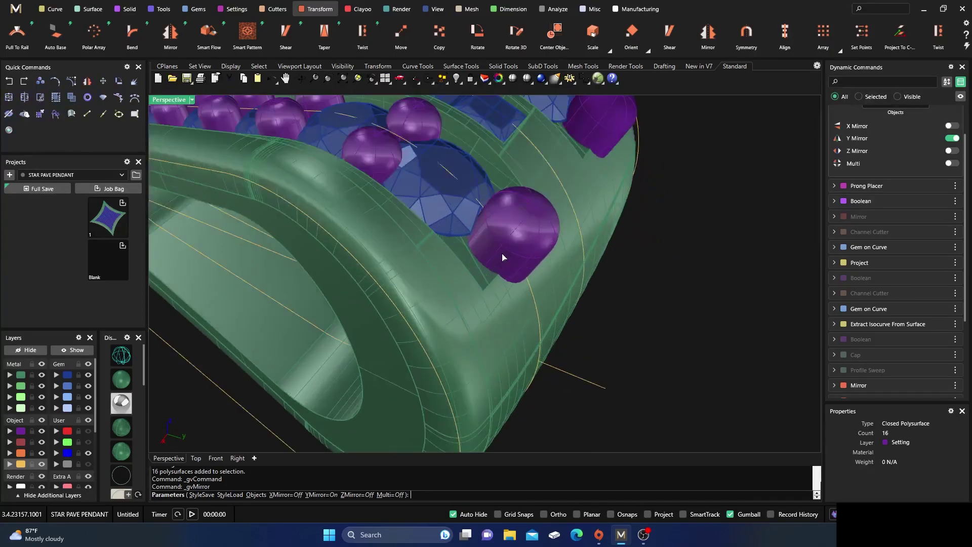
pyautogui.press('Return')
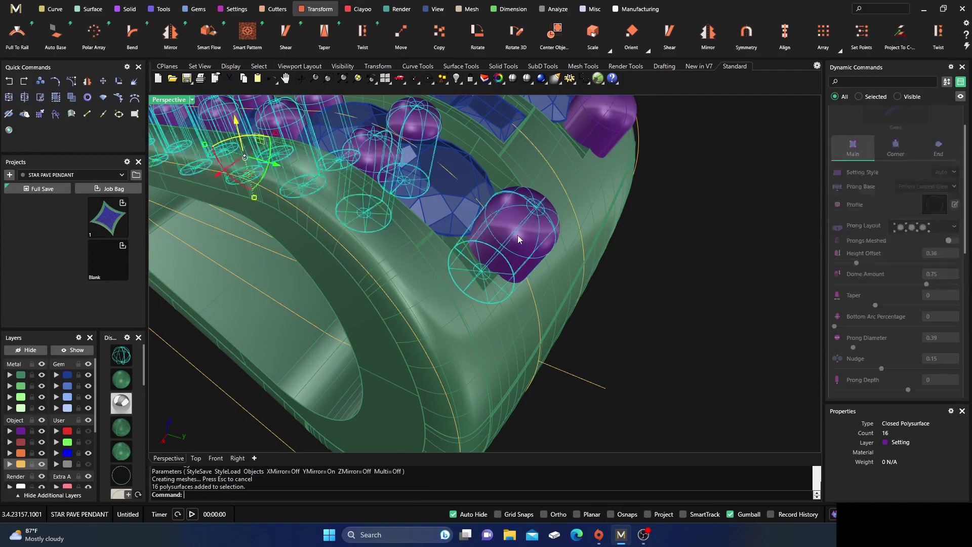
# Reopen the prong placer's end settings, set the end prong diameter to 0.32 and end height offset to 0.25, and accept.
pyautogui.scroll(2, 932, 146)
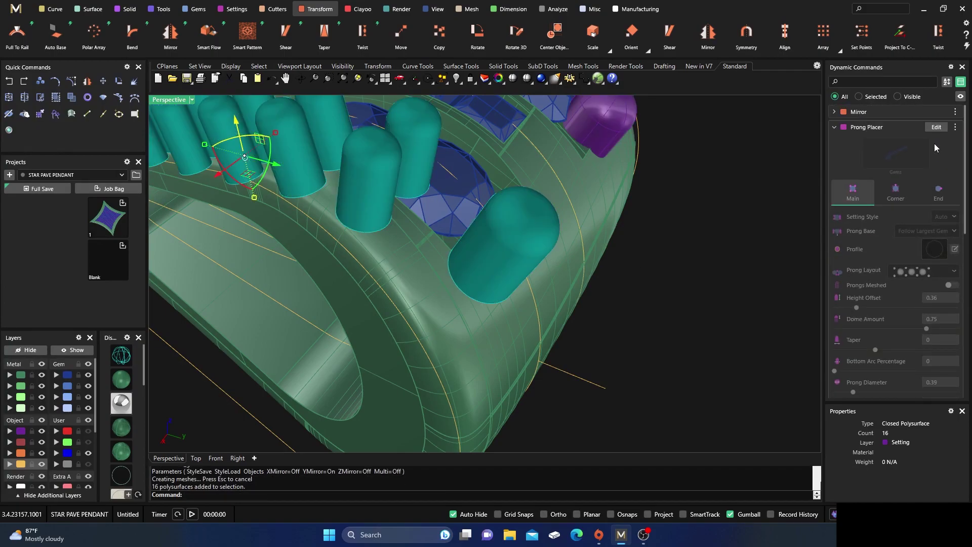
pyautogui.click(936, 130)
pyautogui.click(937, 194)
pyautogui.moveTo(641, 336); pyautogui.dragTo(563, 322, button='right')
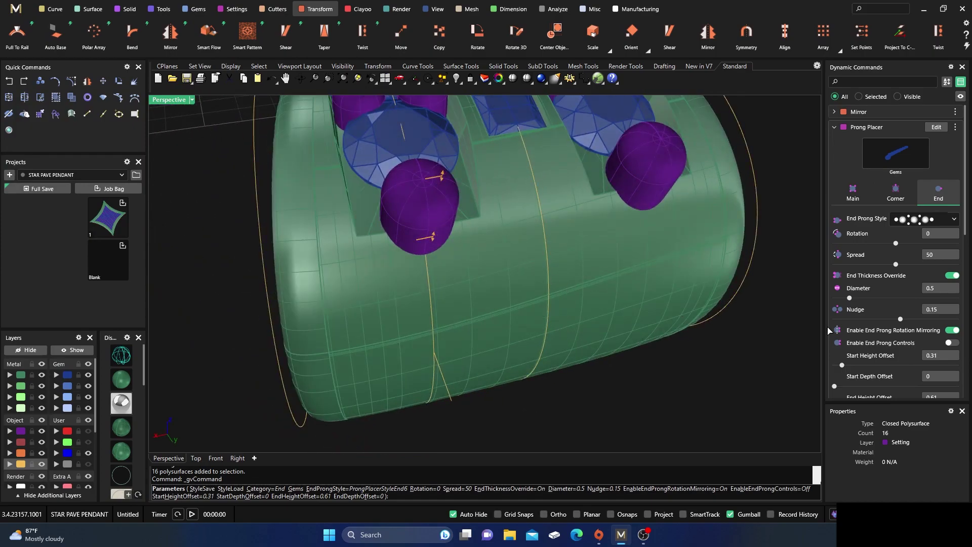
pyautogui.moveTo(847, 298); pyautogui.dragTo(844, 299)
pyautogui.scroll(-8, 452, 371)
pyautogui.moveTo(394, 357); pyautogui.dragTo(557, 388, button='right')
pyautogui.moveTo(553, 274); pyautogui.dragTo(552, 280)
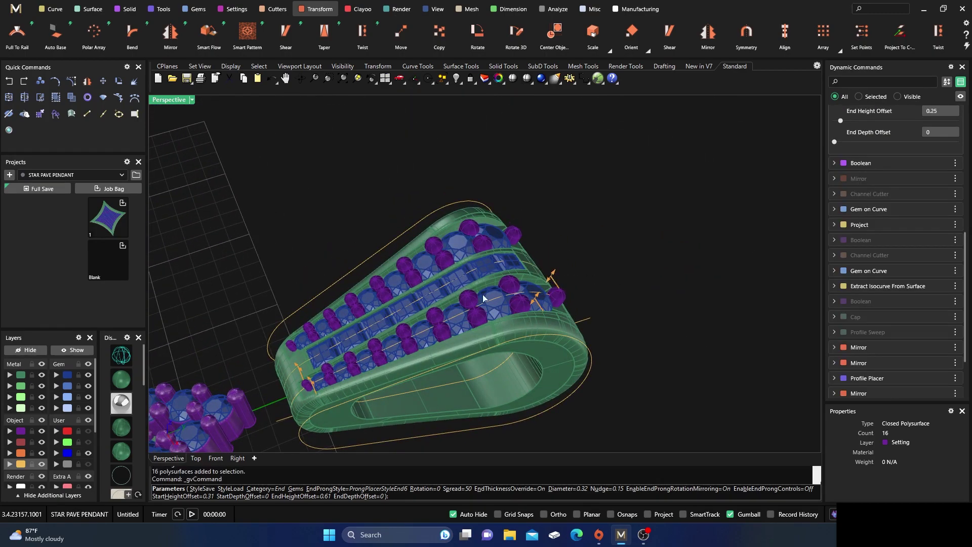
pyautogui.rightClick(424, 320)
# Select the construction curves on the Creation layer and move them to the hidden User 04 layer.
pyautogui.scroll(-6, 444, 294)
pyautogui.moveTo(403, 328); pyautogui.dragTo(461, 331, button='right')
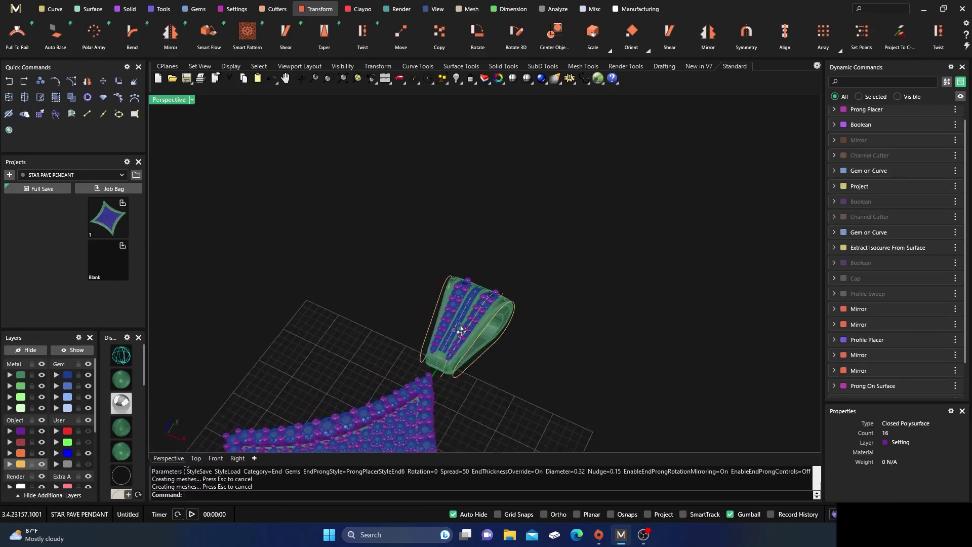
pyautogui.scroll(-5, 445, 284)
pyautogui.moveTo(439, 396); pyautogui.dragTo(470, 361, button='right')
pyautogui.scroll(3, 449, 384)
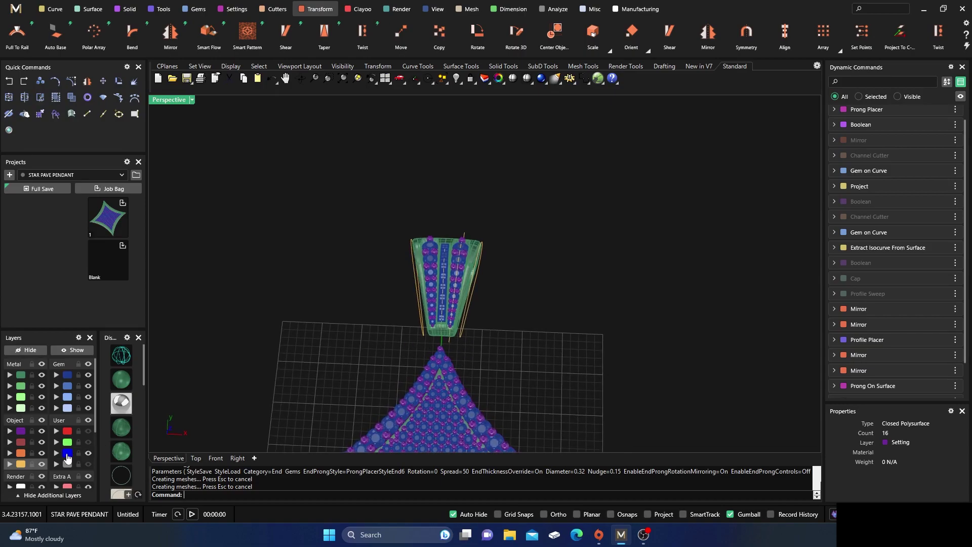
pyautogui.click(21, 463)
pyautogui.click(56, 463)
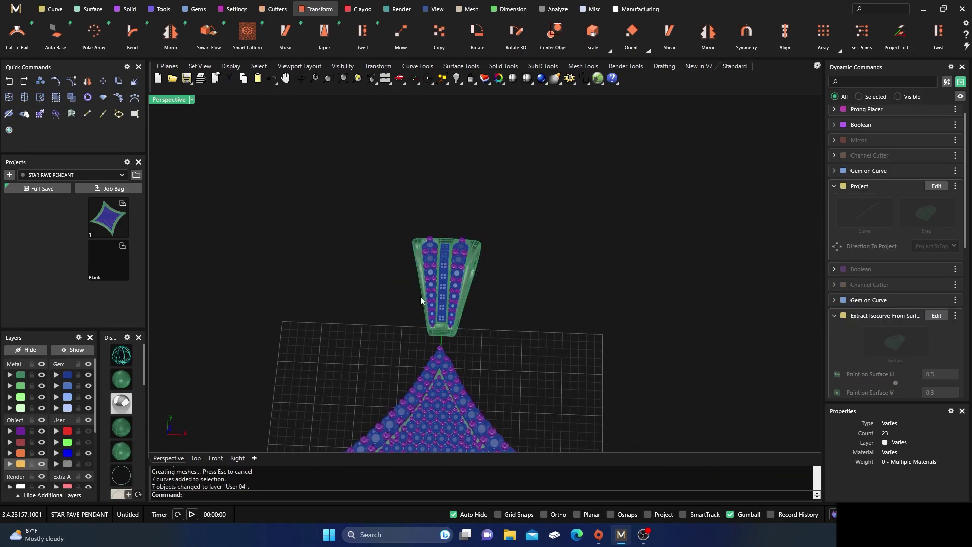
# Examine the bail's position above the star's tip in perspective, and show the four-viewport layout with both framed in the top view.
pyautogui.moveTo(483, 366); pyautogui.dragTo(435, 347, button='right')
pyautogui.scroll(3, 440, 370)
pyautogui.moveTo(459, 315); pyautogui.dragTo(467, 340, button='right')
pyautogui.scroll(-6, 466, 340)
pyautogui.scroll(6, 428, 247)
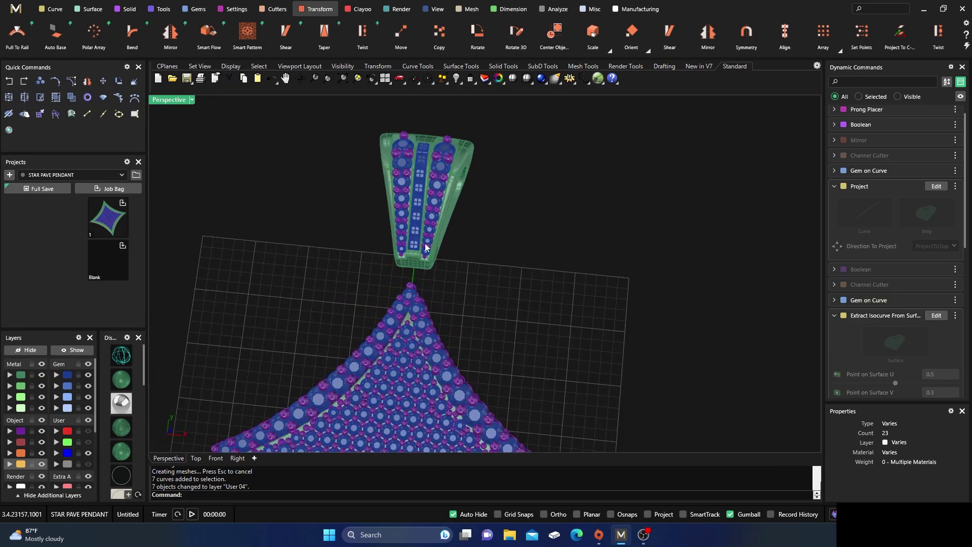
pyautogui.doubleClick(172, 100)
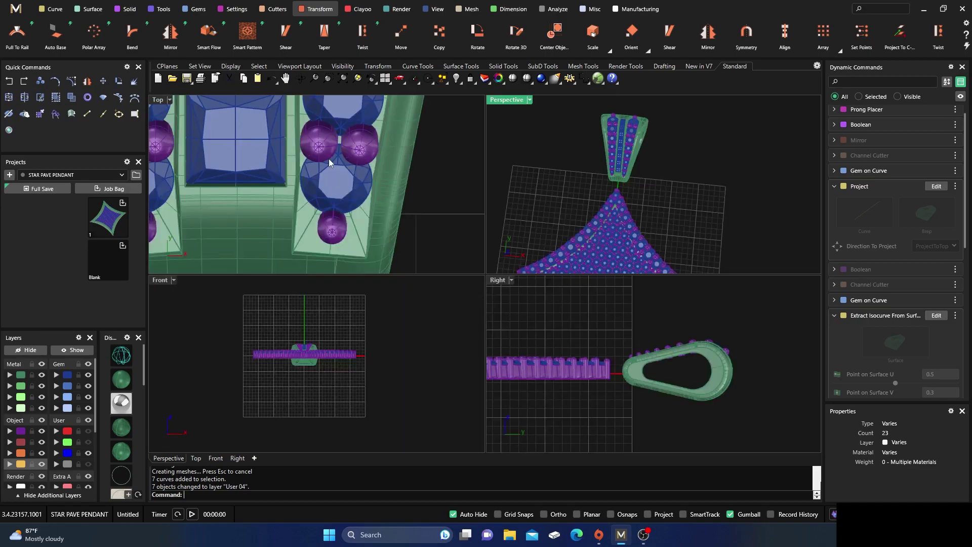
pyautogui.scroll(-3, 332, 169)
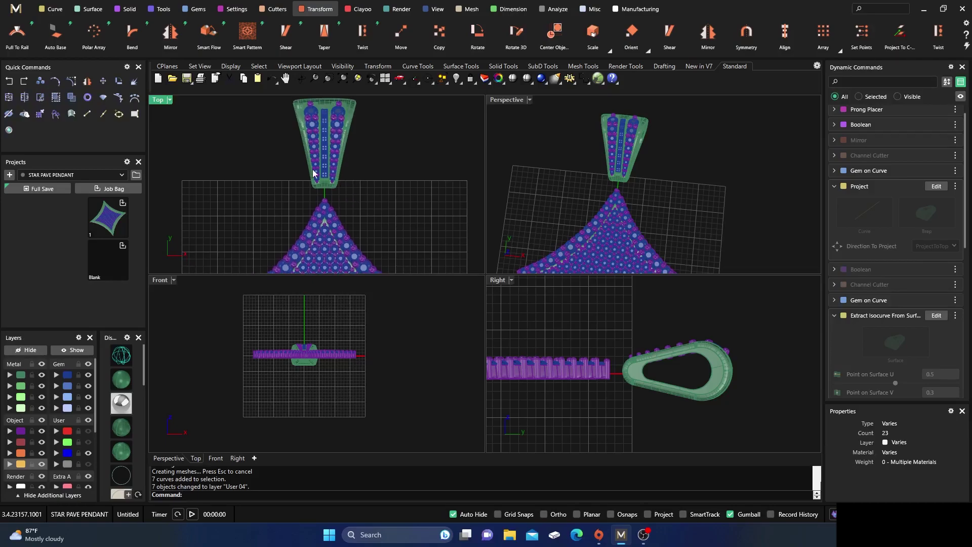
pyautogui.moveTo(238, 138); pyautogui.dragTo(266, 155, button='right')
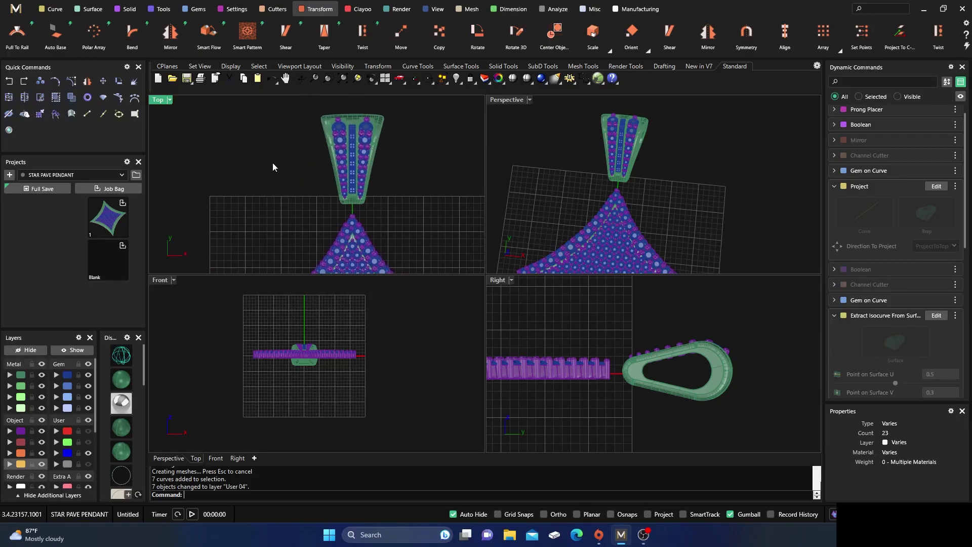
pyautogui.click(163, 9)
pyautogui.click(224, 10)
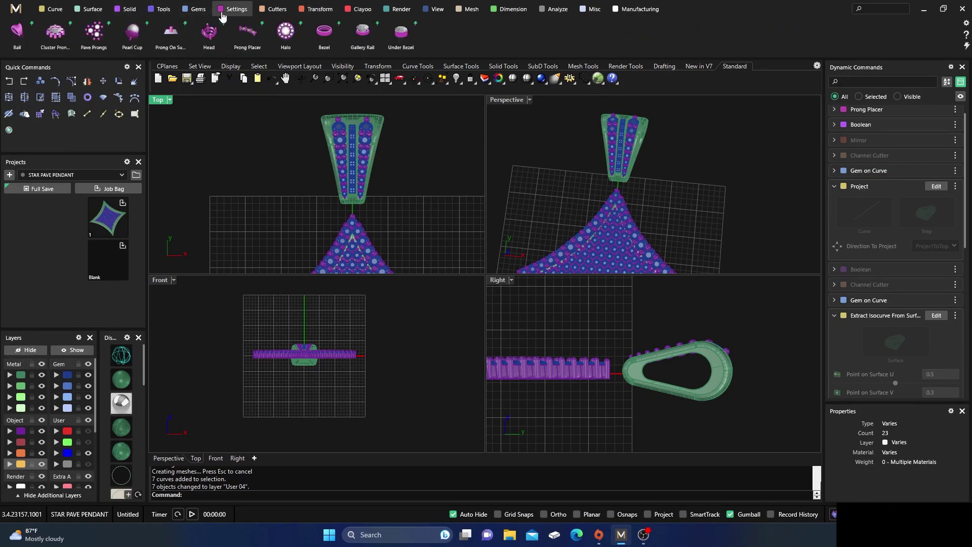
pyautogui.click(17, 31)
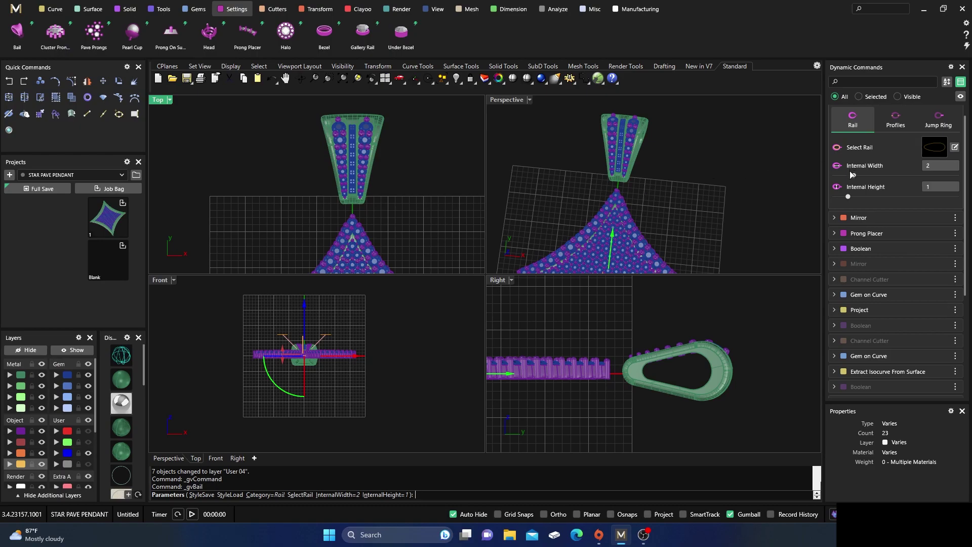
pyautogui.scroll(-5, 441, 195)
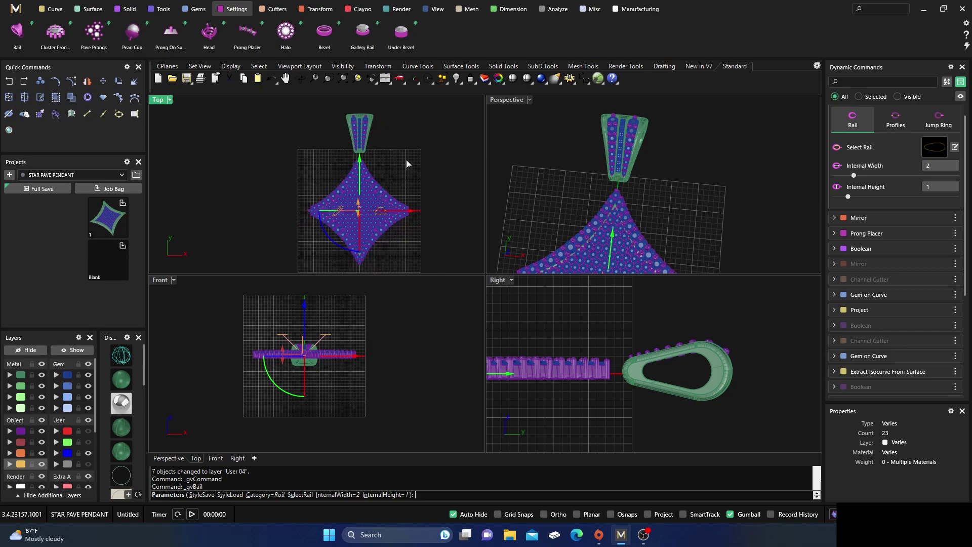
pyautogui.press('Escape')
# Select the whole bail with its gems and prongs and move it slightly toward the star's tip in the top view.
pyautogui.scroll(3, 323, 134)
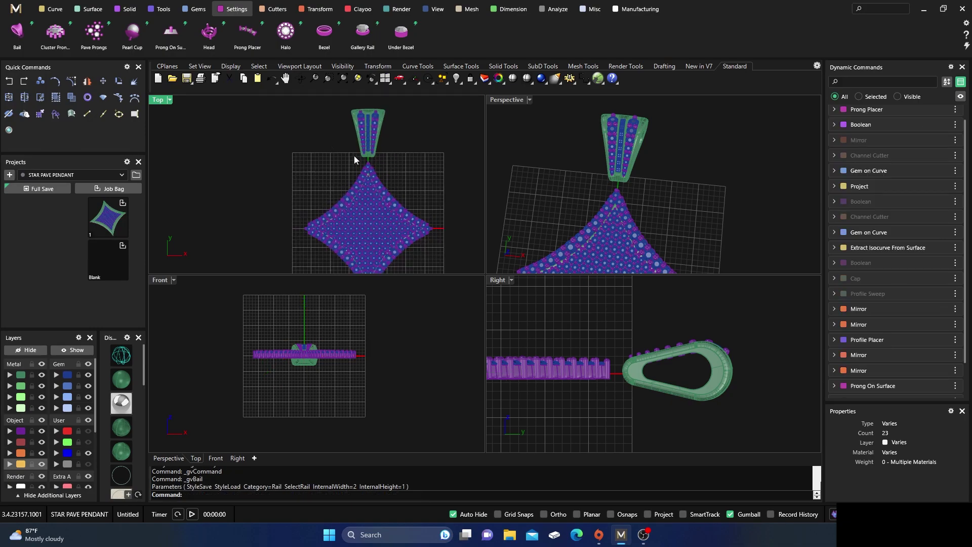
pyautogui.click(385, 126)
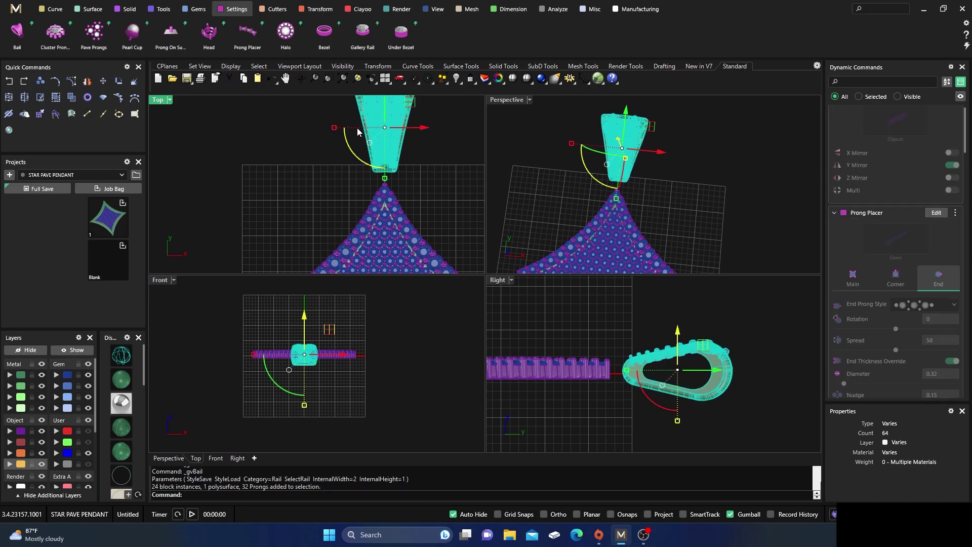
pyautogui.moveTo(384, 115); pyautogui.dragTo(385, 122)
pyautogui.click(426, 186)
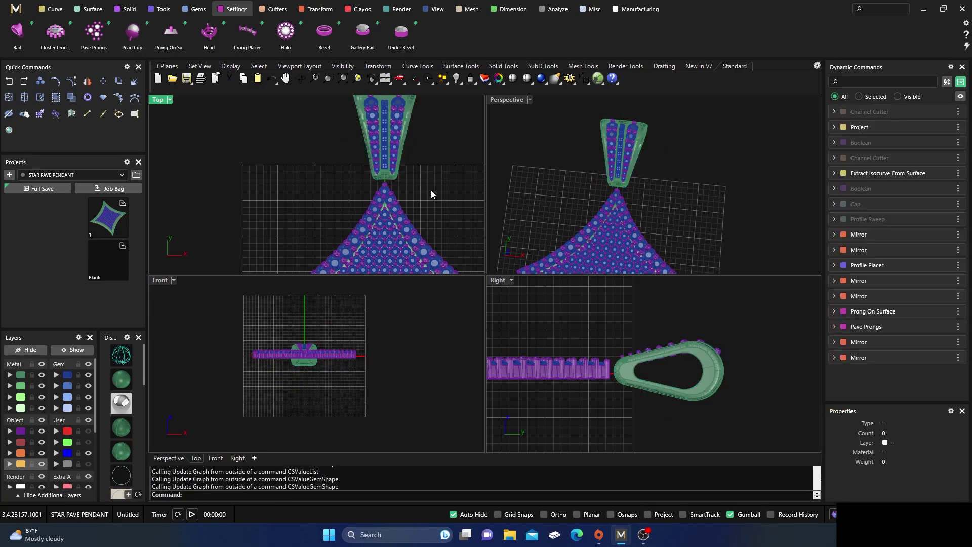
# Create a torus jump ring centred in the gap between the bail's narrow end and the star's tip.
pyautogui.scroll(3, 411, 141)
pyautogui.scroll(2, 396, 126)
pyautogui.scroll(-1, 283, 122)
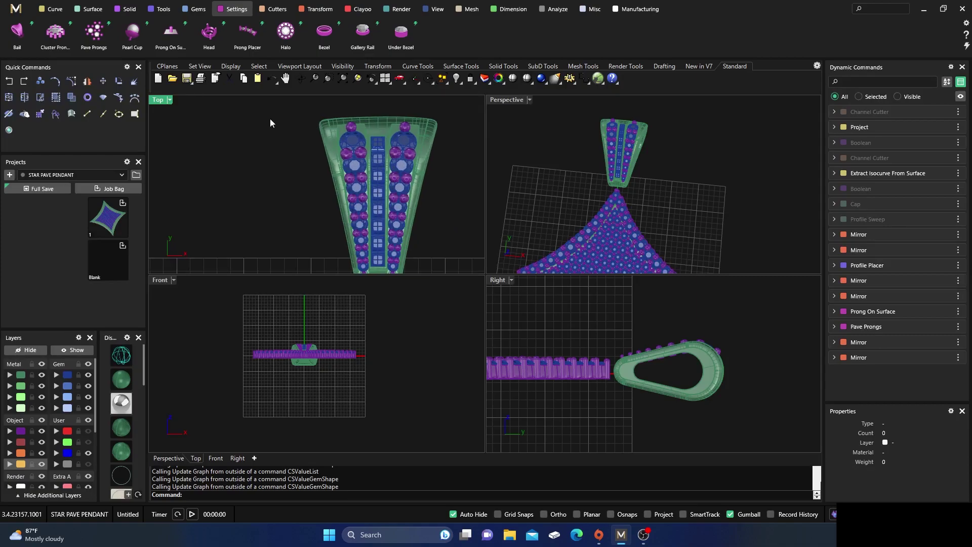
pyautogui.click(163, 12)
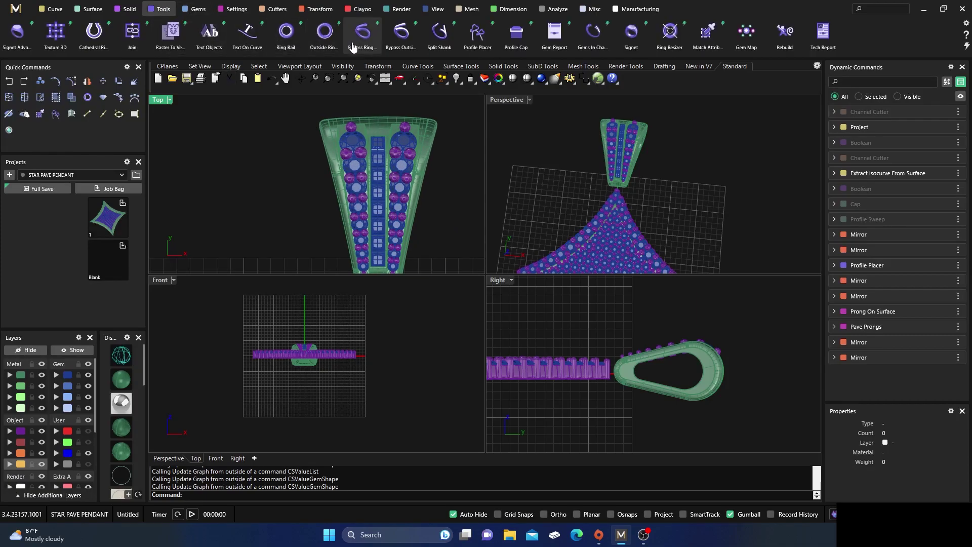
pyautogui.click(131, 12)
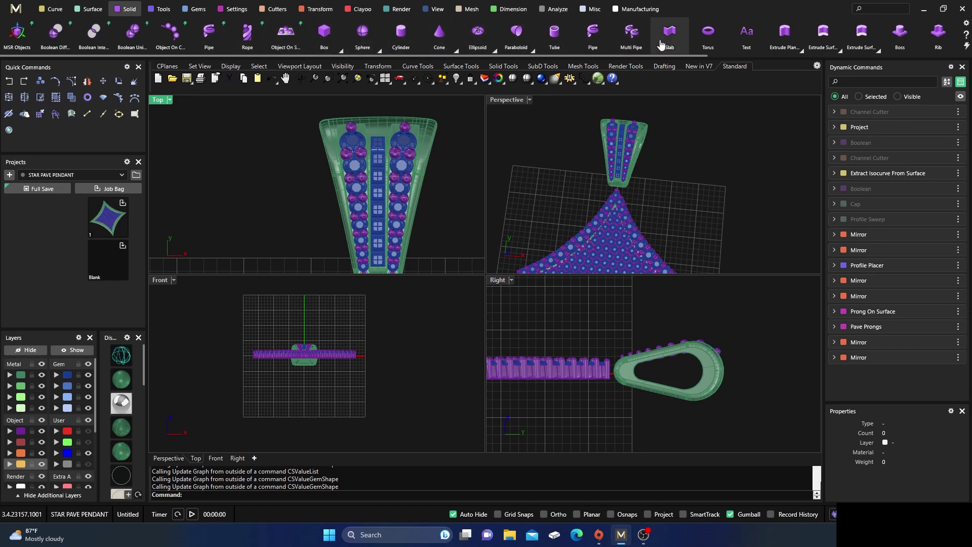
pyautogui.click(707, 33)
pyautogui.scroll(-3, 381, 122)
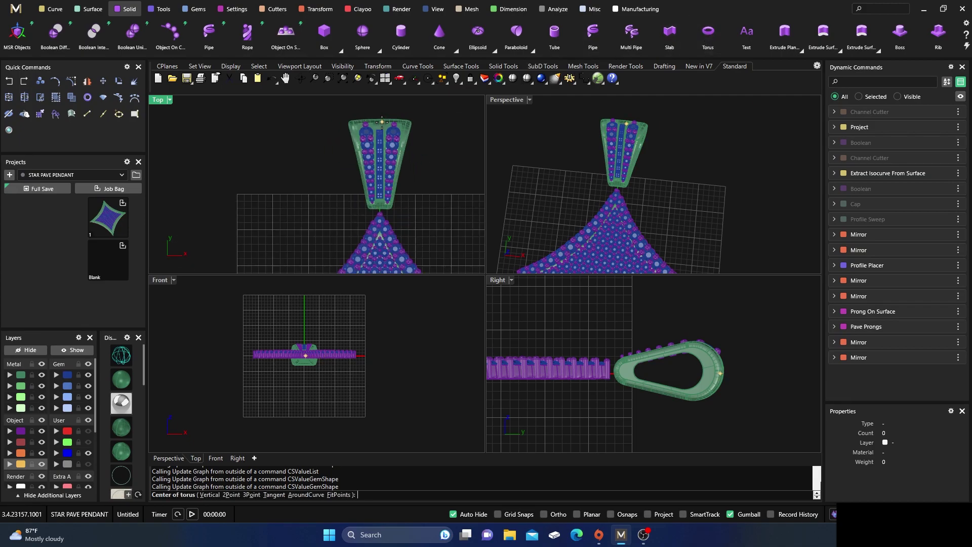
pyautogui.scroll(5, 380, 206)
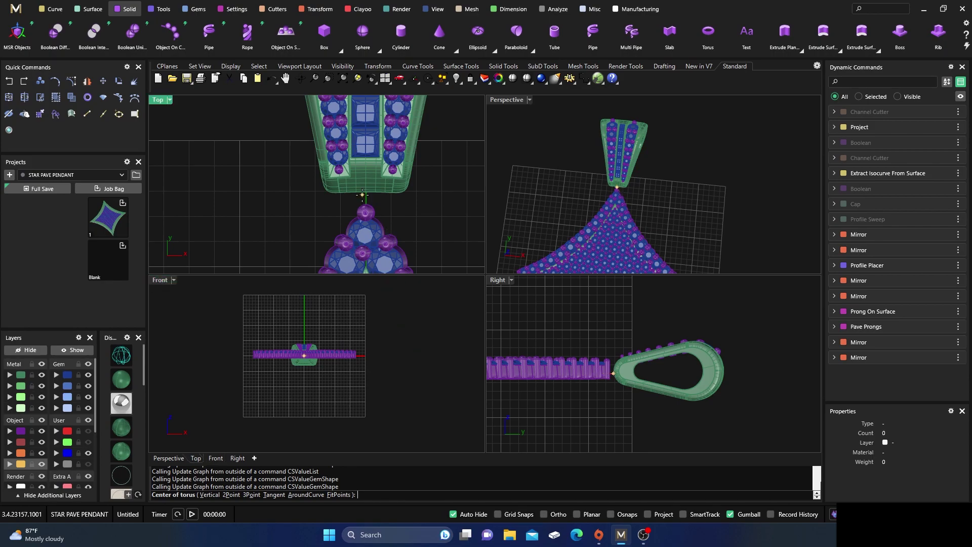
pyautogui.click(366, 198)
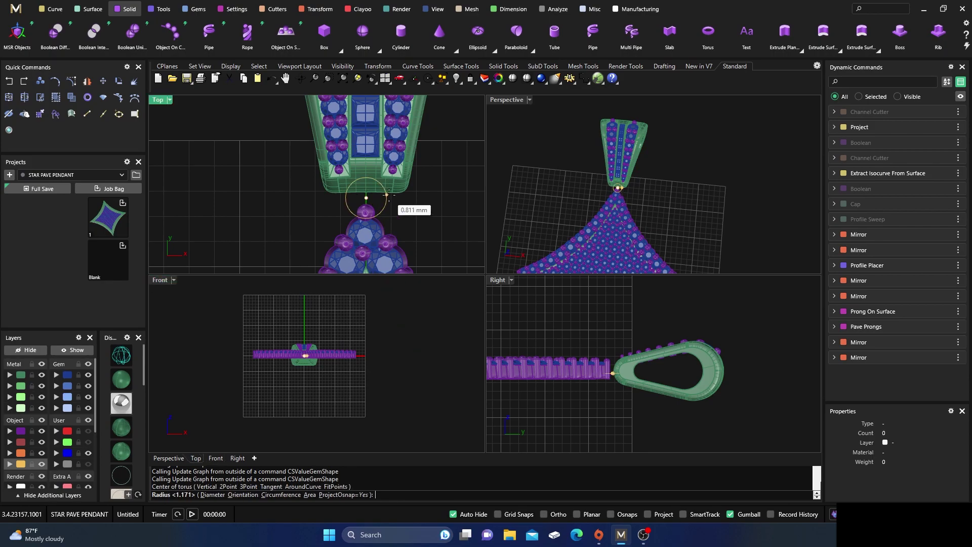
pyautogui.click(418, 194)
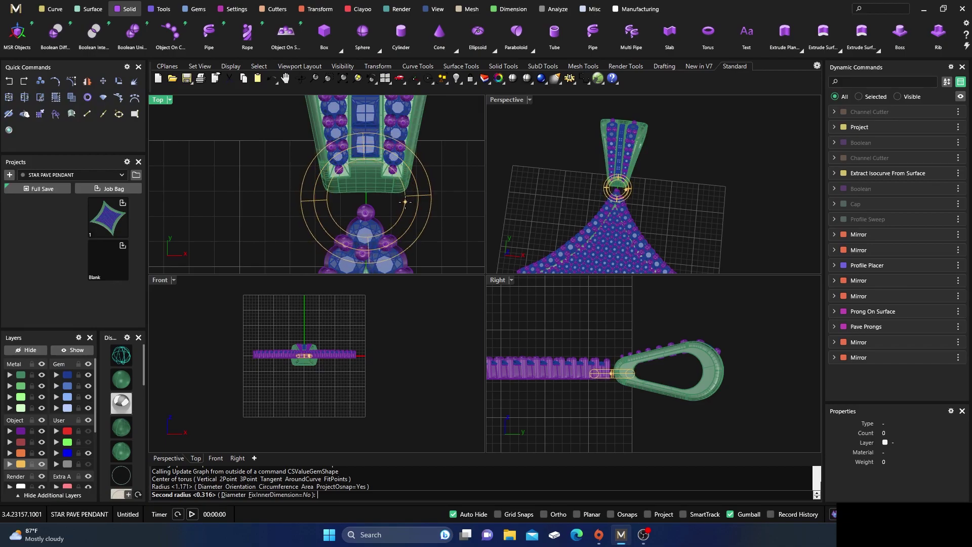
pyautogui.click(405, 202)
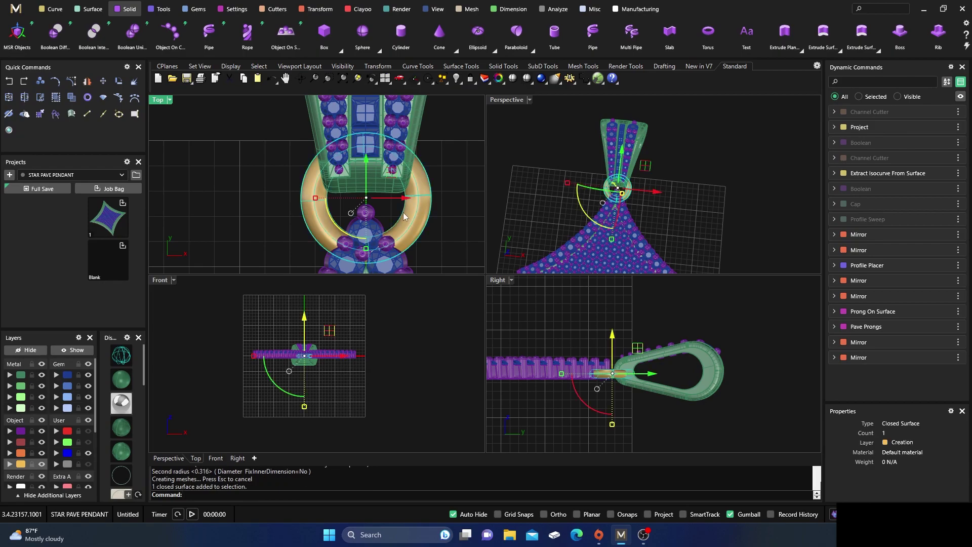
# Scale the torus ring up slightly and shift the complete bail a little closer to the star's tip.
pyautogui.moveTo(392, 173); pyautogui.dragTo(408, 181)
pyautogui.click(469, 144)
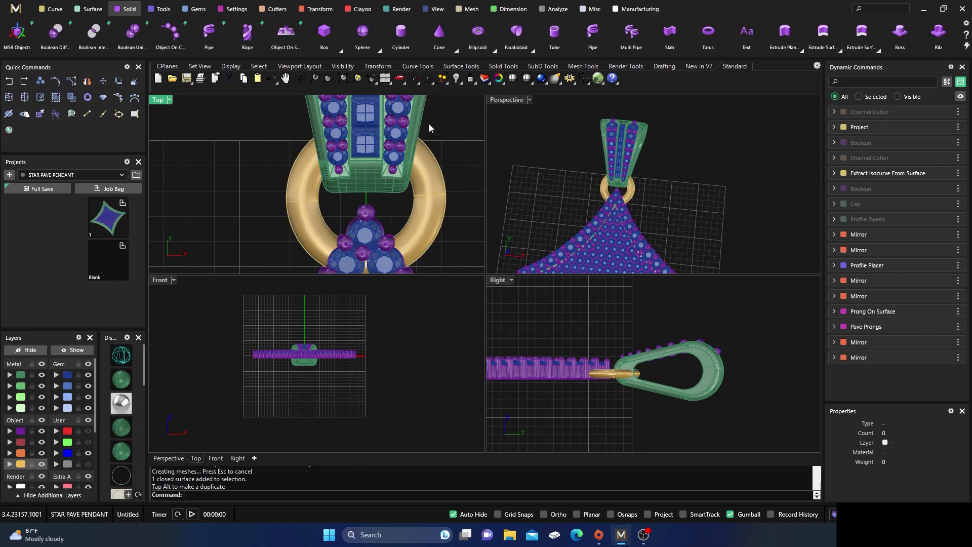
pyautogui.scroll(-4, 399, 189)
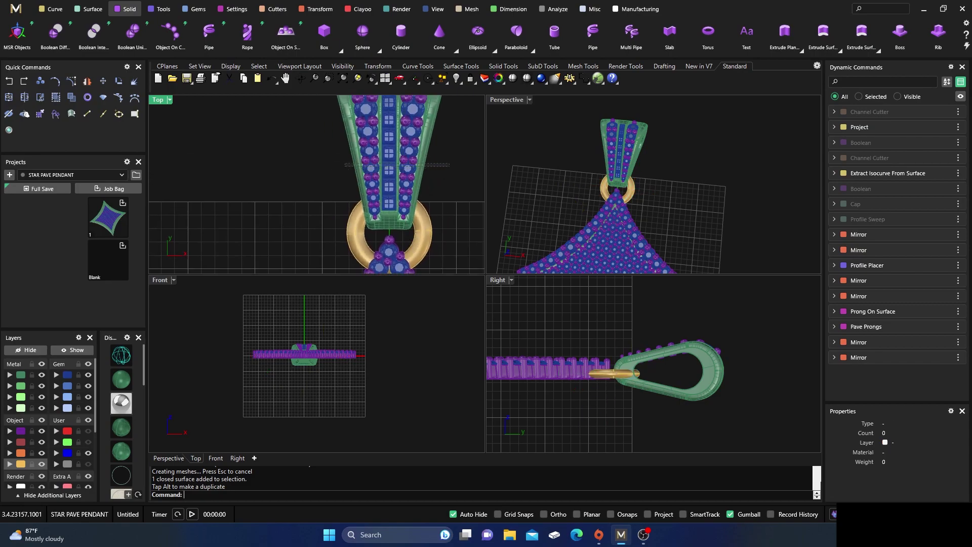
pyautogui.click(345, 168)
pyautogui.moveTo(390, 112); pyautogui.dragTo(391, 120)
pyautogui.click(442, 175)
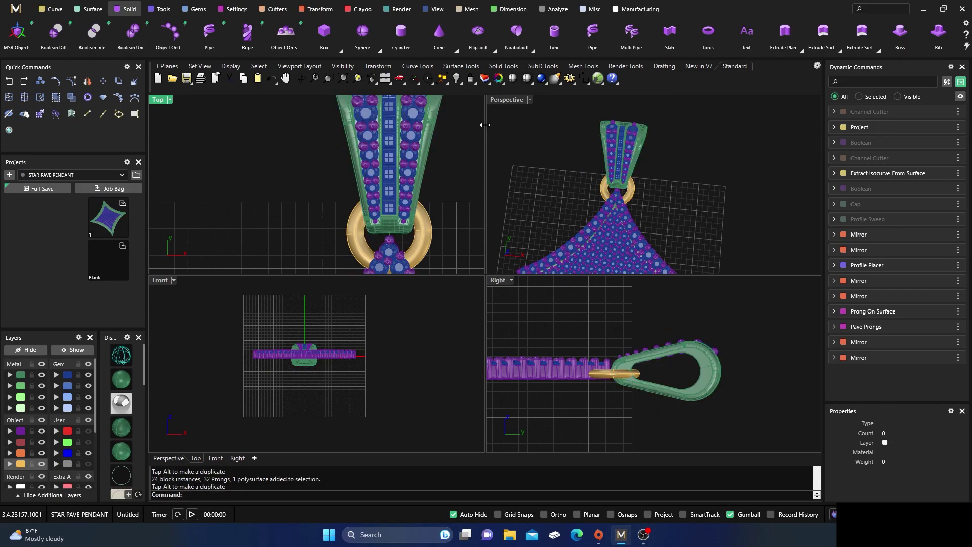
# Move the torus jump ring slightly toward the bail along the pendant's length in the maximized perspective view.
pyautogui.doubleClick(512, 101)
pyautogui.moveTo(507, 284); pyautogui.dragTo(382, 167, button='right')
pyautogui.scroll(5, 455, 189)
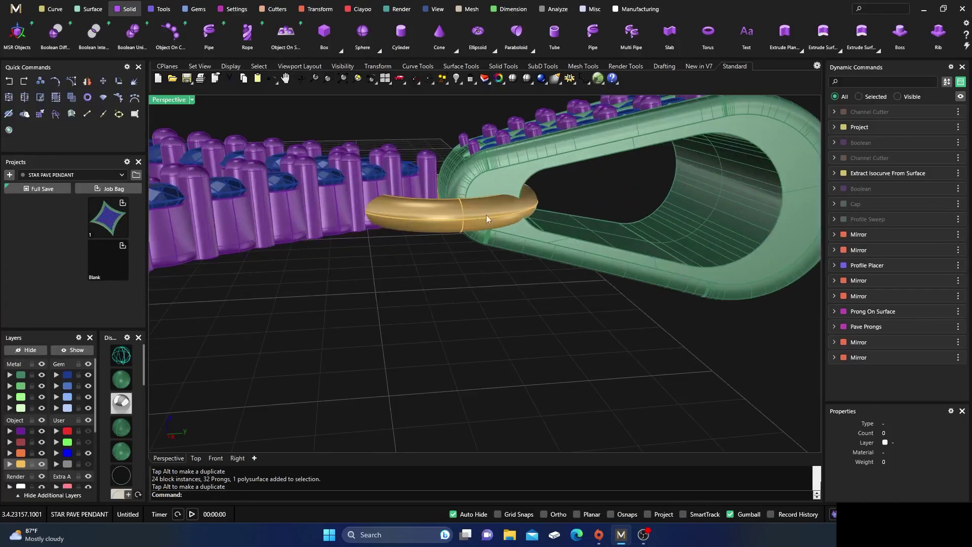
pyautogui.moveTo(523, 239); pyautogui.dragTo(494, 242, button='right')
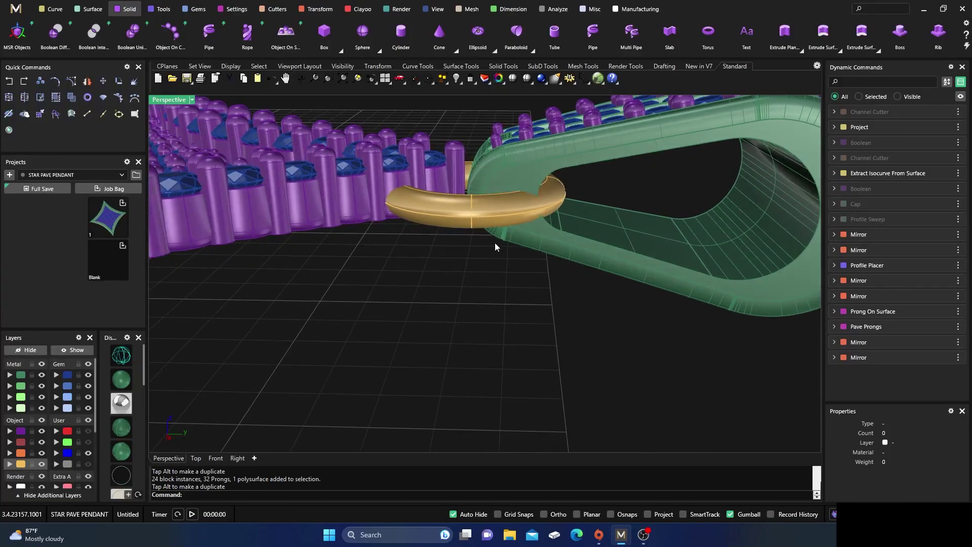
pyautogui.click(472, 221)
pyautogui.moveTo(511, 193); pyautogui.dragTo(545, 209)
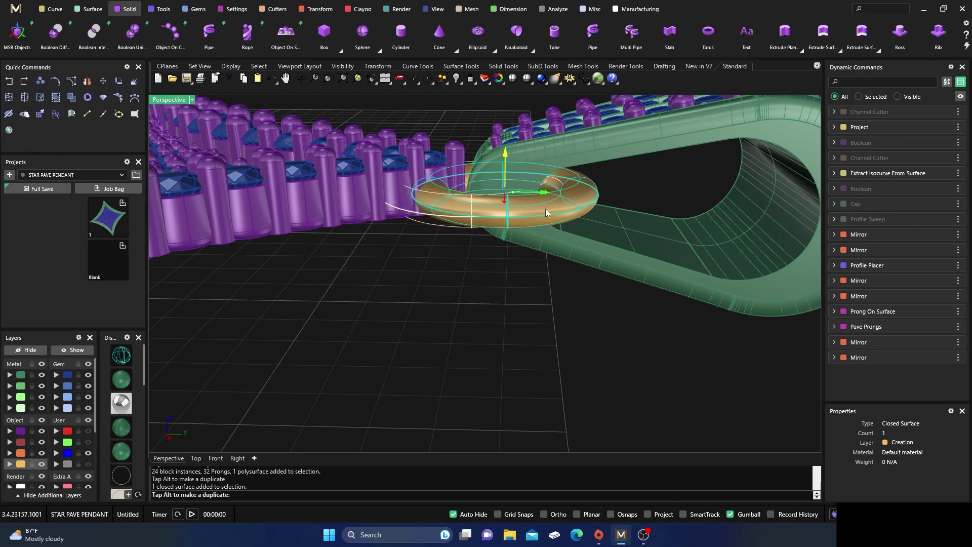
pyautogui.click(478, 275)
# Scale the torus jump ring up slightly around the bail's narrow end.
pyautogui.moveTo(477, 278)
pyautogui.mouseDown(button='right')
pyautogui.moveTo(497, 302)
pyautogui.moveTo(503, 341)
pyautogui.moveTo(485, 295)
pyautogui.moveTo(526, 309)
pyautogui.moveTo(491, 281)
pyautogui.mouseUp(button='right')
pyautogui.scroll(-5, 527, 309)
pyautogui.click(478, 264)
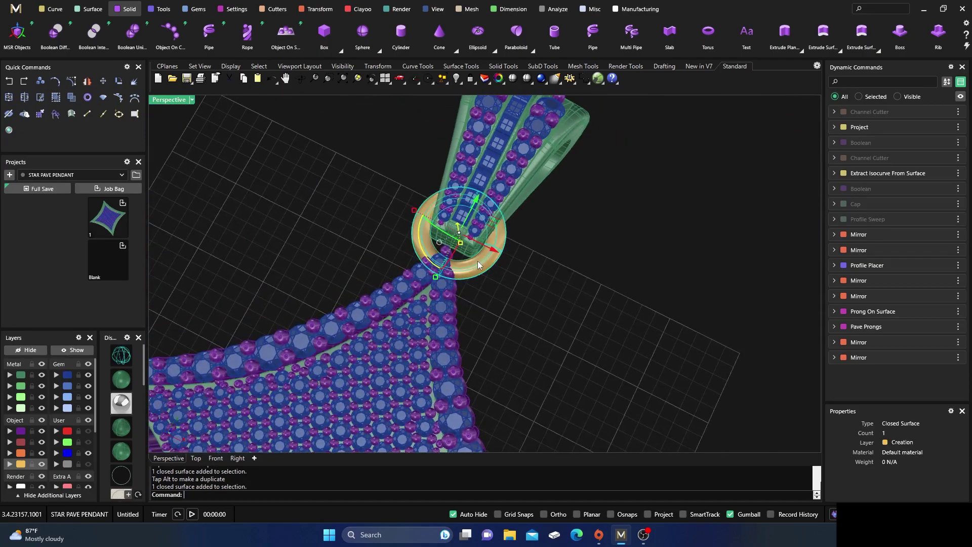
pyautogui.keyDown('shift'); pyautogui.moveTo(494, 221); pyautogui.dragTo(499, 220); pyautogui.keyUp('shift')
pyautogui.click(518, 316)
# Assign the torus jump ring to the Metal 01 layer.
pyautogui.moveTo(523, 330); pyautogui.dragTo(458, 248, button='right')
pyautogui.scroll(-6, 458, 248)
pyautogui.click(472, 252)
pyautogui.click(10, 375)
pyautogui.click(471, 325)
# Open Render Studio and preview the whole pendant in the perspective viewport in Raytraced display mode.
pyautogui.moveTo(472, 325); pyautogui.dragTo(495, 278, button='right')
pyautogui.scroll(-6, 494, 275)
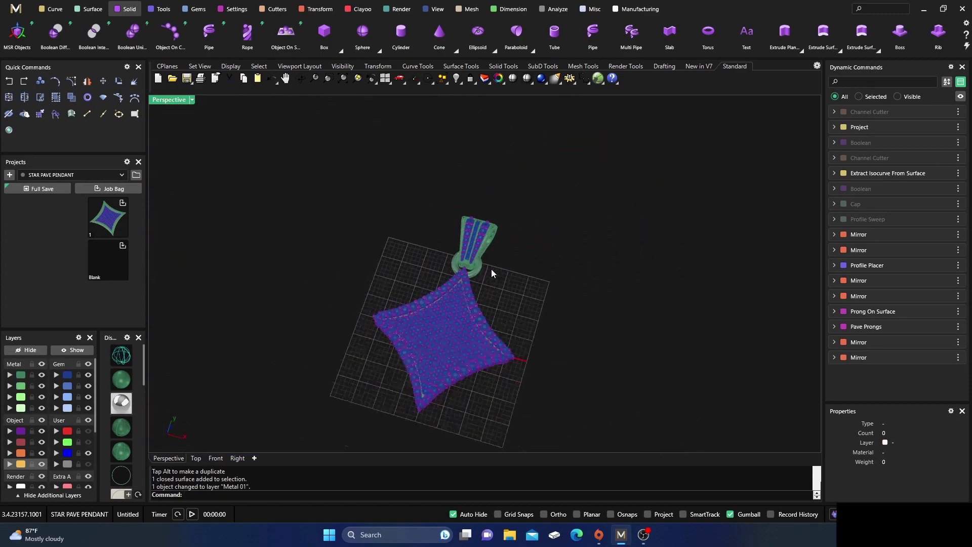
pyautogui.moveTo(497, 332); pyautogui.dragTo(494, 319, button='right')
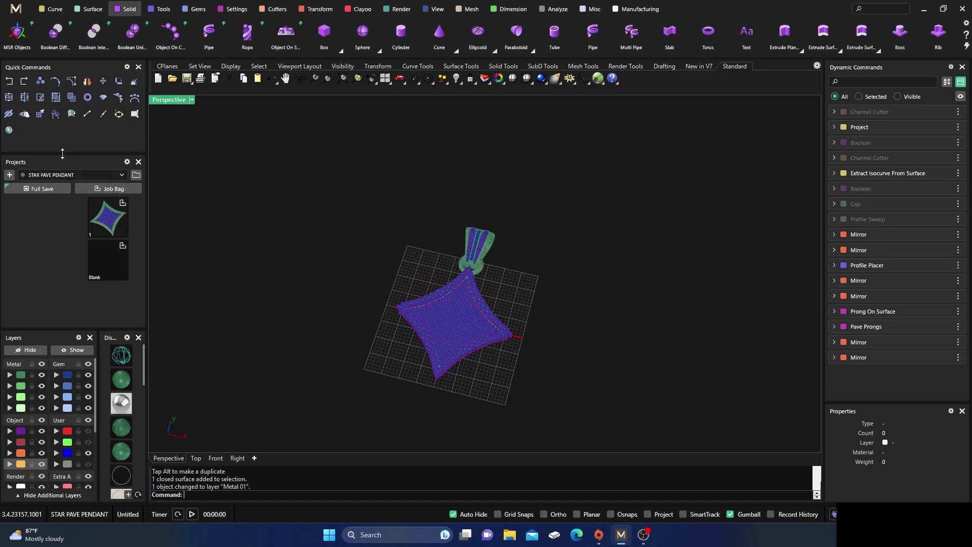
pyautogui.click(9, 129)
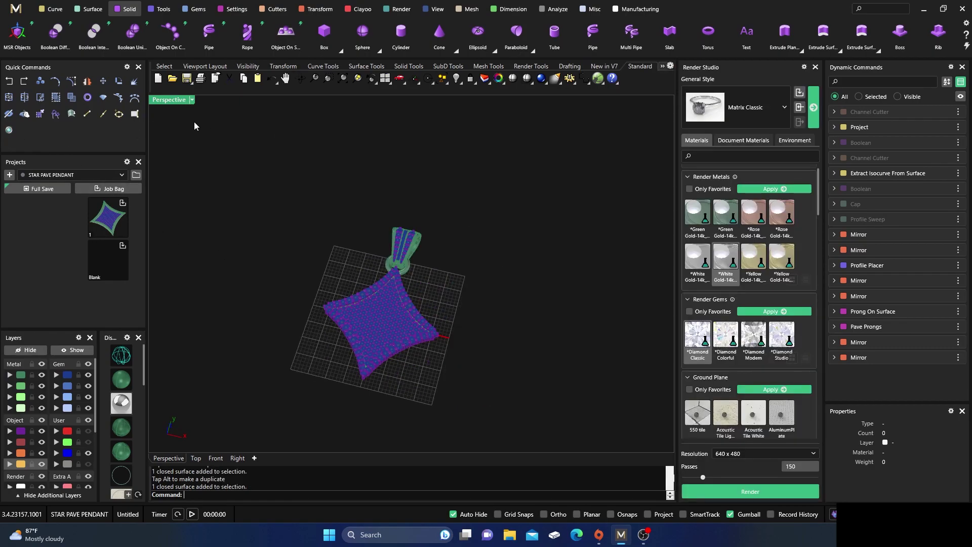
pyautogui.click(191, 100)
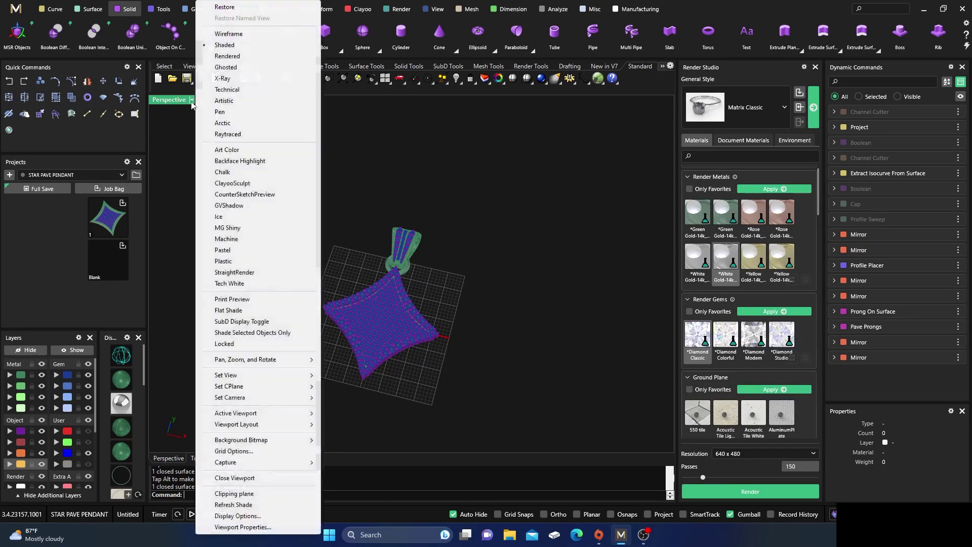
pyautogui.click(217, 134)
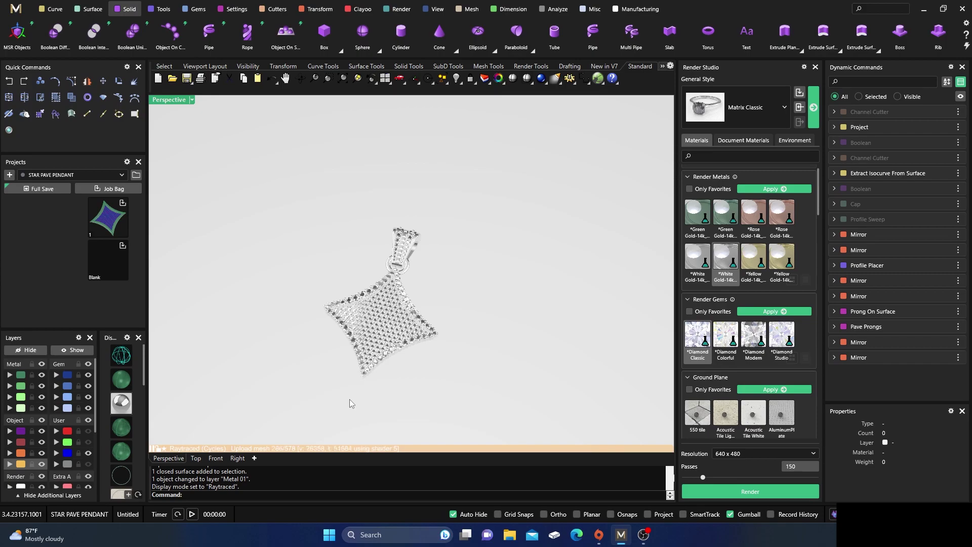
pyautogui.scroll(2, 348, 390)
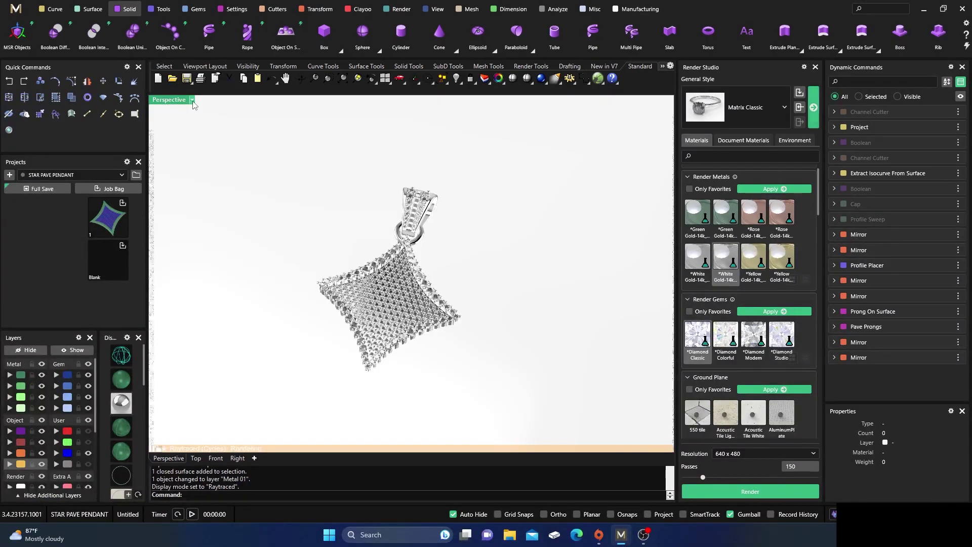
# Return the perspective viewport to Shaded display mode and examine the star's underside and front face.
pyautogui.click(192, 100)
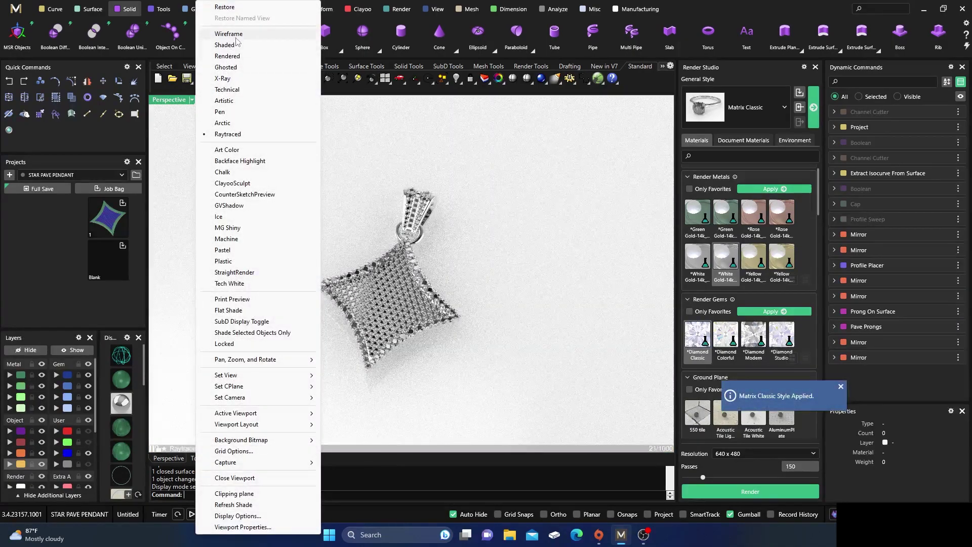
pyautogui.click(236, 46)
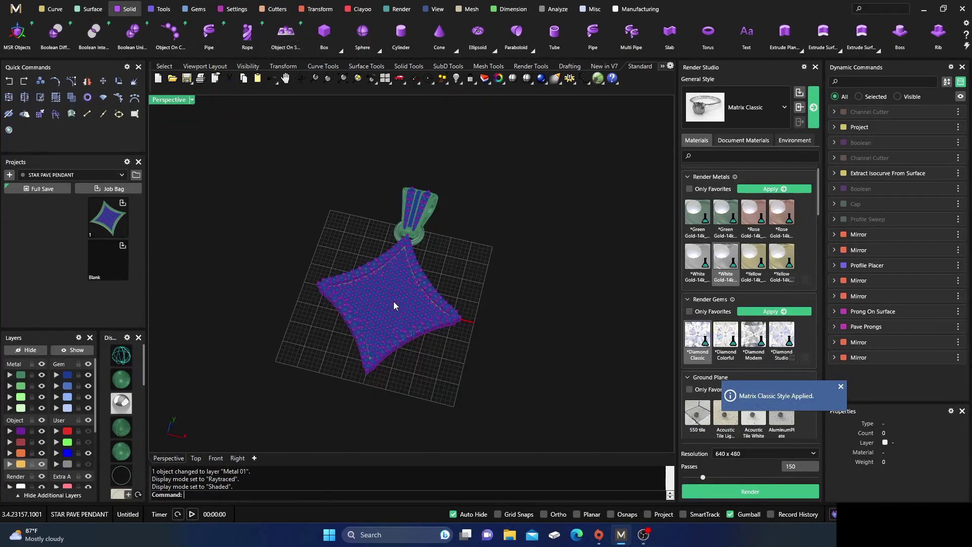
pyautogui.moveTo(397, 312); pyautogui.dragTo(360, 216, button='right')
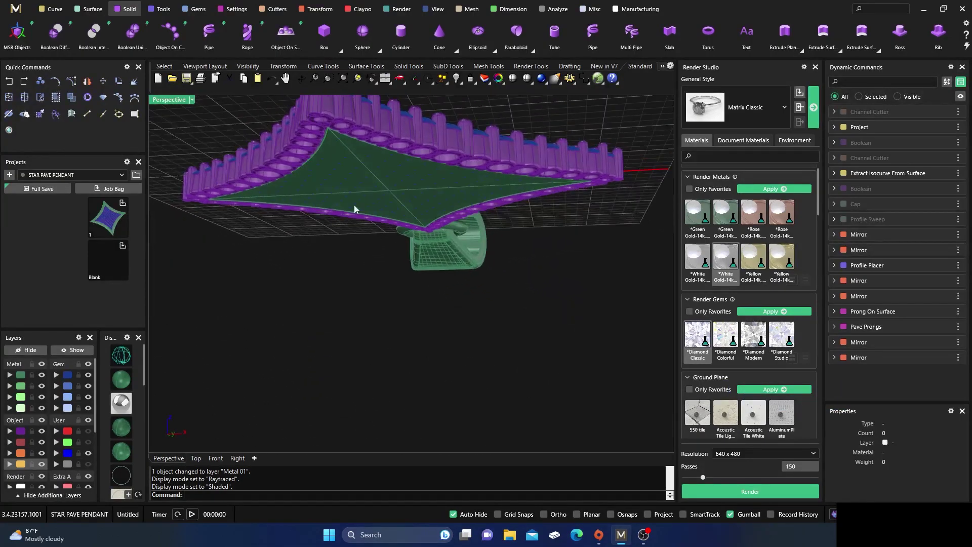
pyautogui.scroll(5, 346, 167)
pyautogui.moveTo(356, 169); pyautogui.dragTo(358, 319, button='right')
pyautogui.scroll(-5, 363, 198)
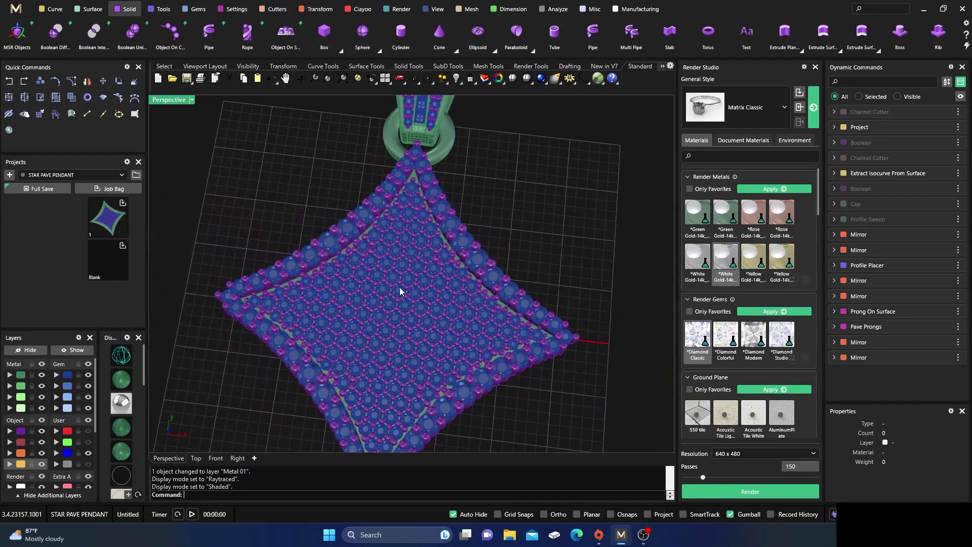
pyautogui.scroll(3, 390, 278)
pyautogui.moveTo(390, 275); pyautogui.dragTo(372, 177, button='right')
pyautogui.scroll(-4, 386, 262)
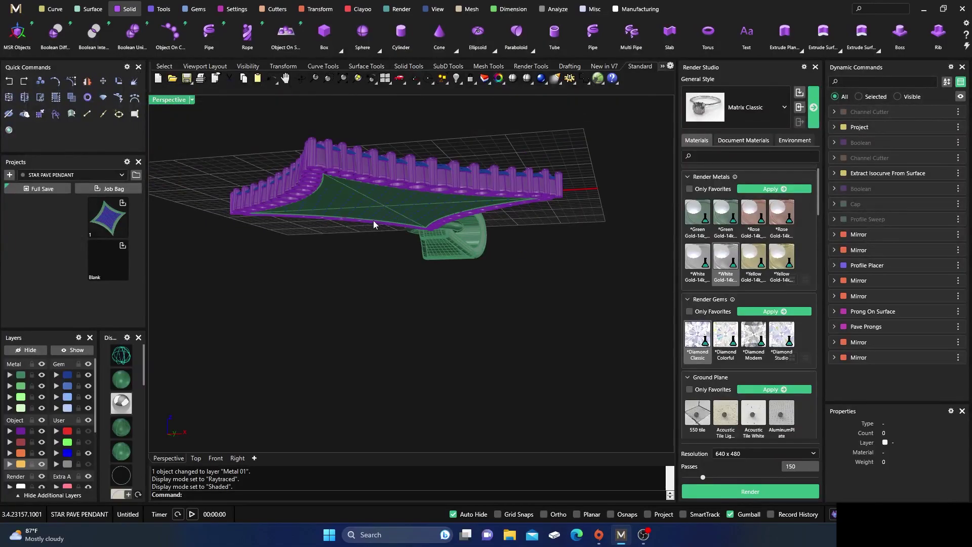
pyautogui.moveTo(360, 196); pyautogui.dragTo(458, 282, button='right')
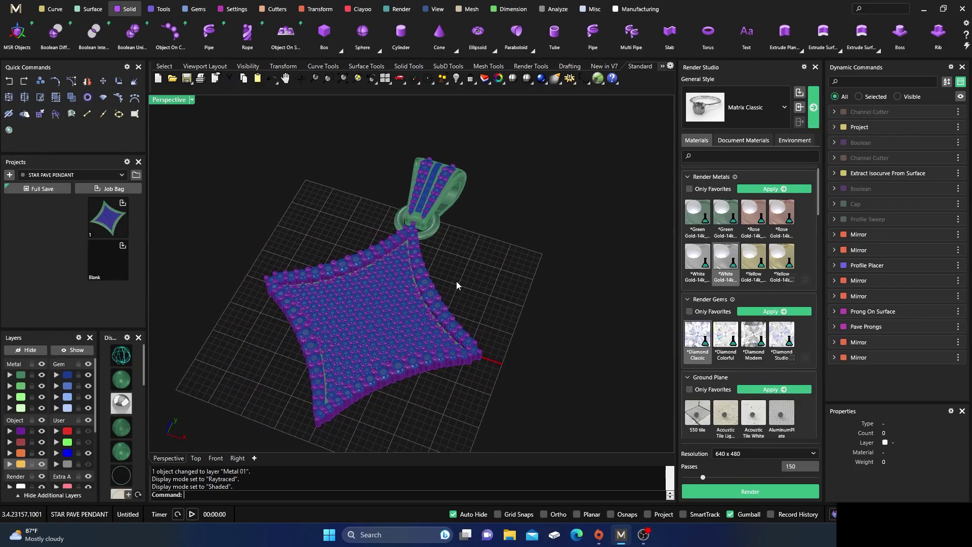